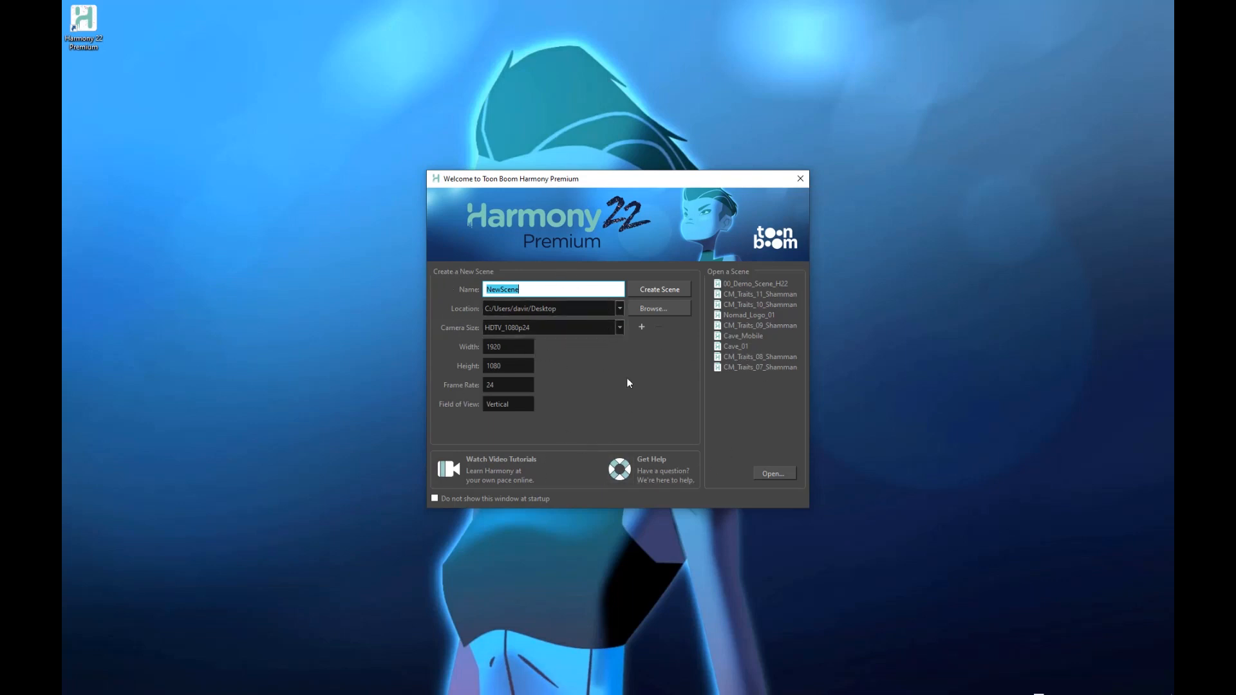
Check the camera size presets offered for a new scene, and open the existing scene 00_Demo_Scene_H22.
click(546, 290)
drag(557, 289, 411, 311)
click(617, 329)
mouse_move(620, 354)
mouse_down()
mouse_move(619, 423)
mouse_move(616, 363)
mouse_up()
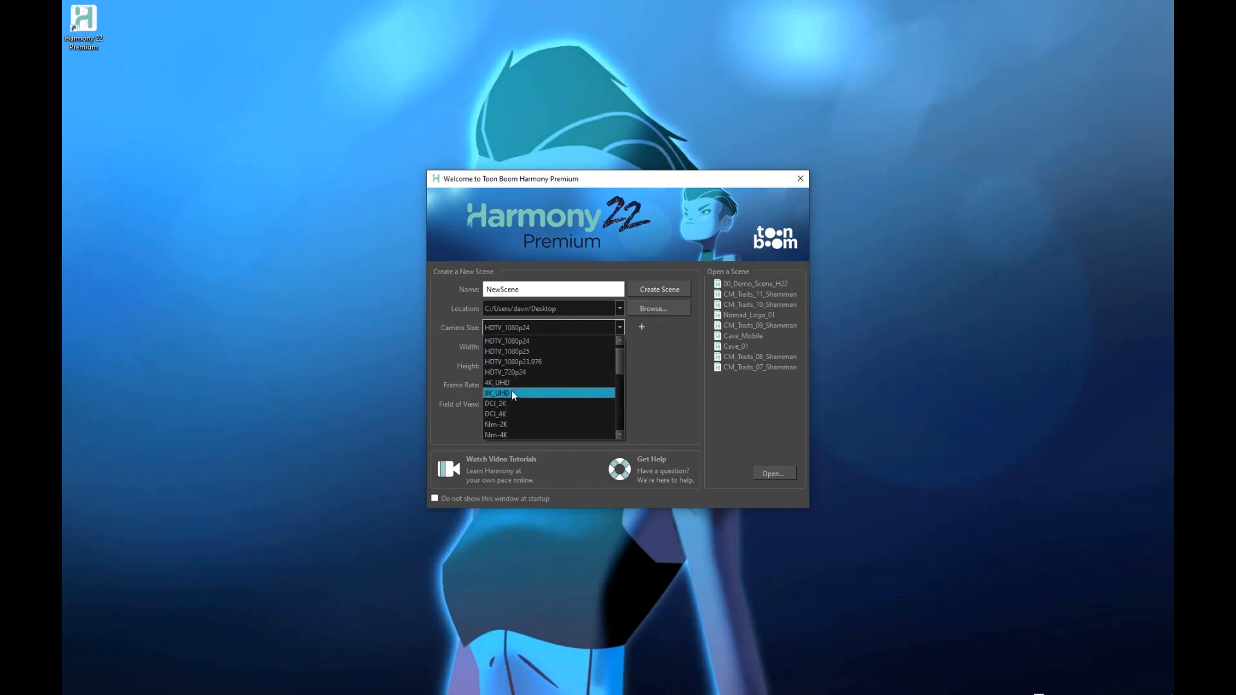
click(663, 366)
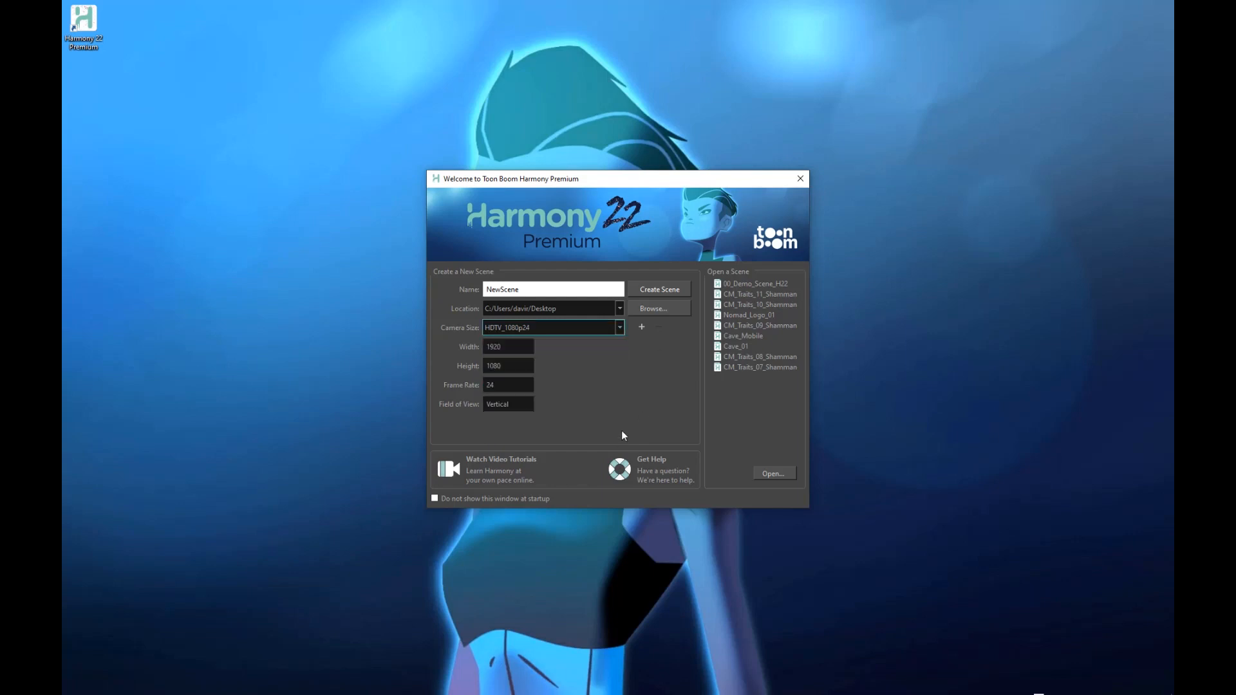
click(743, 288)
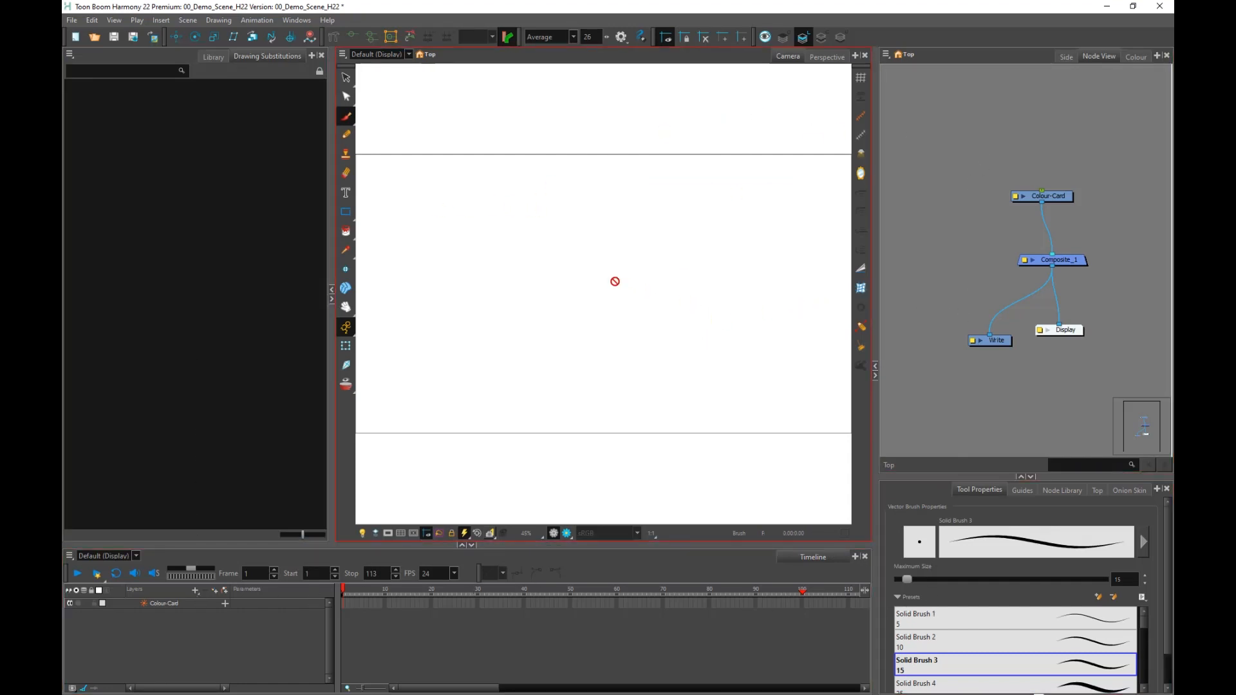
Look through the workspace views, including Library, Drawing Substitutions, Side, Colour, Node View, Guides, Node Library, Top and Onion Skin.
click(215, 58)
click(257, 57)
click(1068, 56)
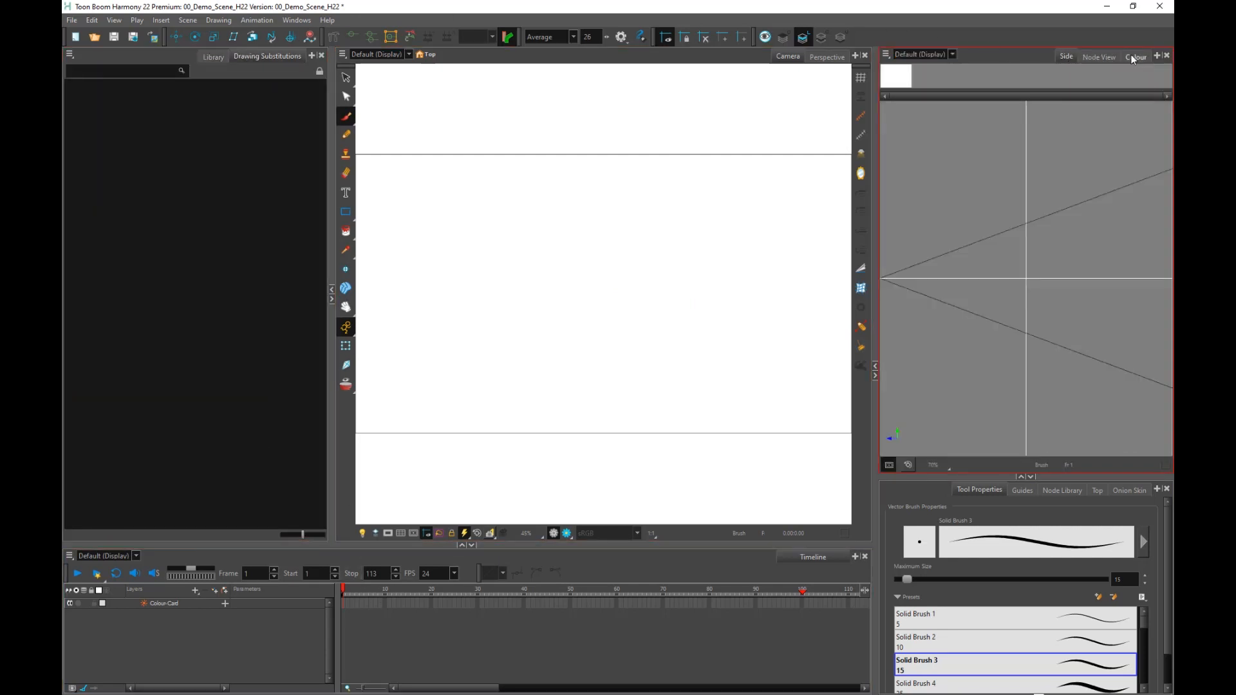
click(1134, 56)
click(1099, 56)
click(1023, 491)
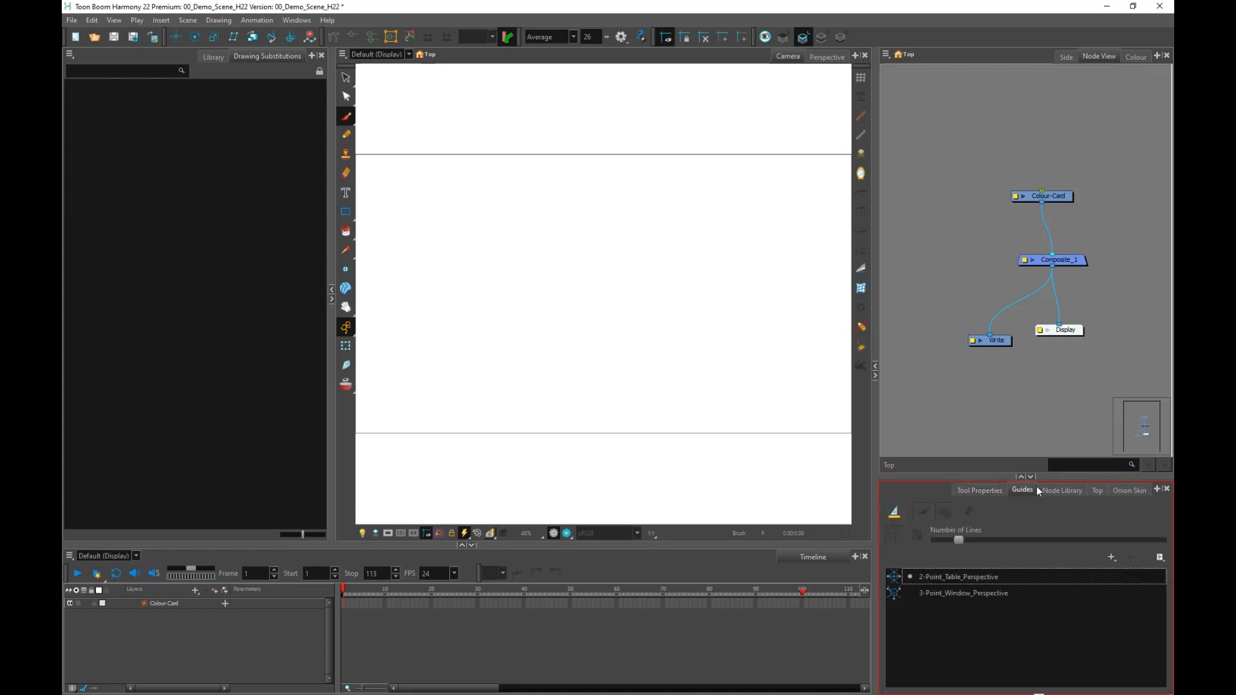
click(1063, 491)
click(1098, 491)
click(1130, 490)
click(1062, 491)
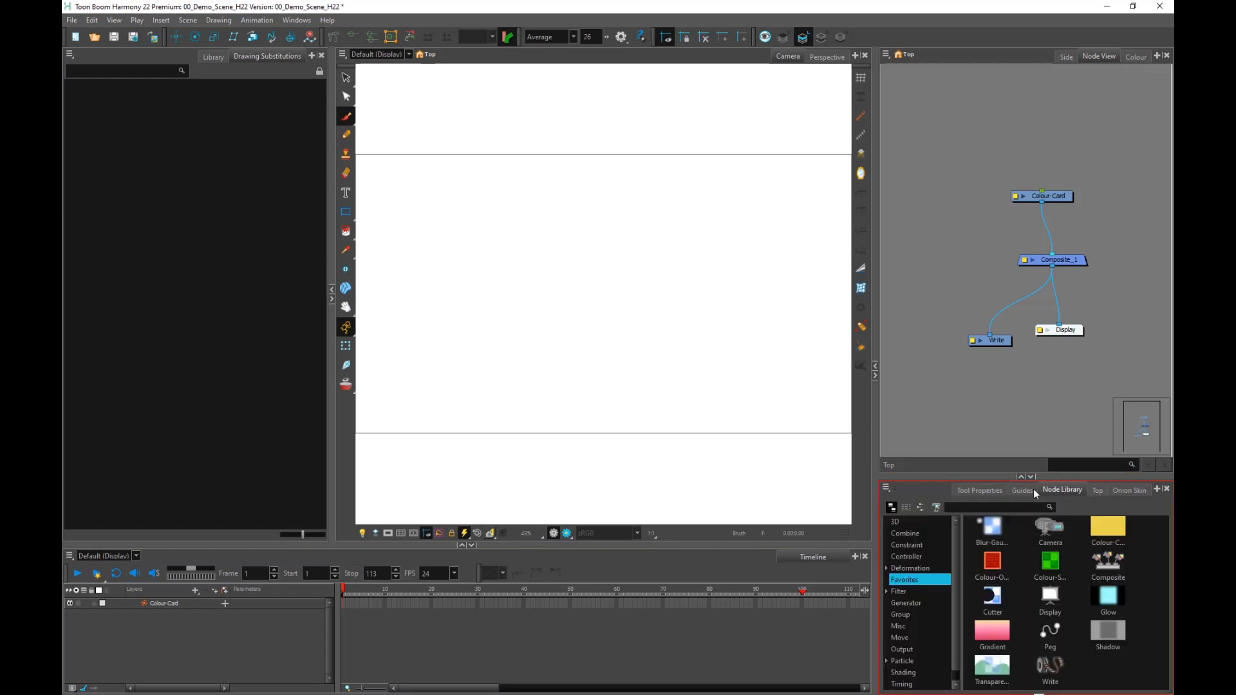
click(1023, 491)
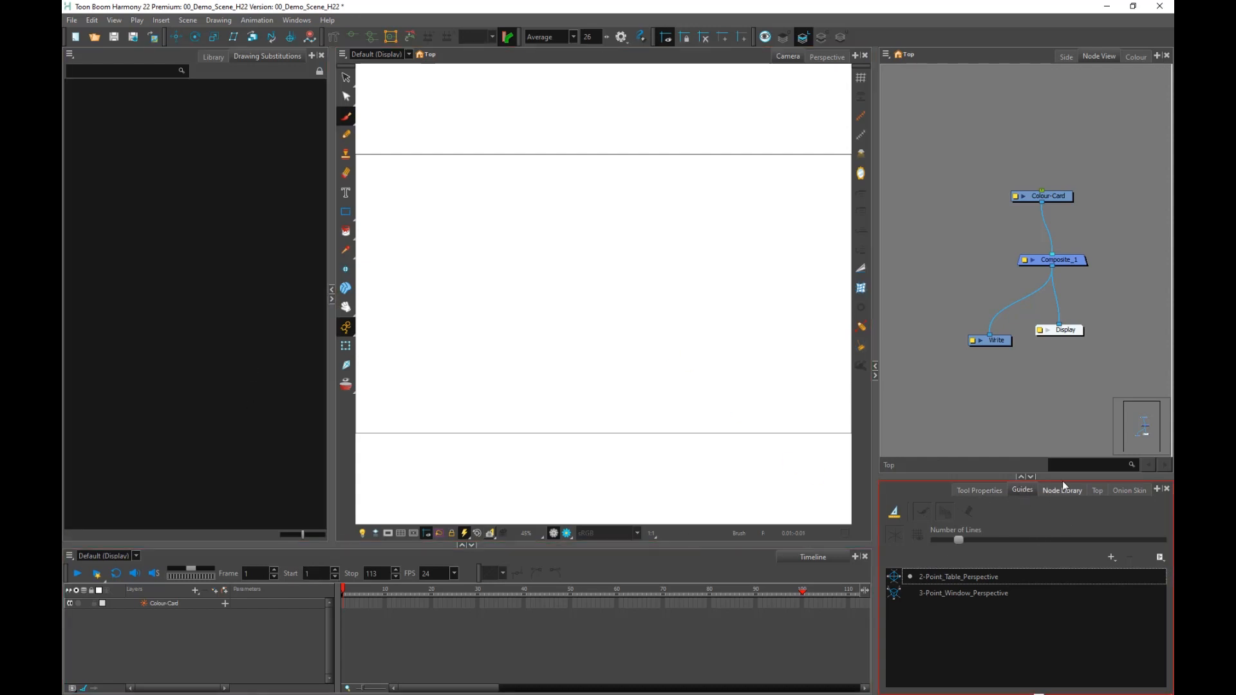
Move the Guides view into the same group as Node View and Colour, and widen the Camera view.
drag(1063, 485, 1070, 58)
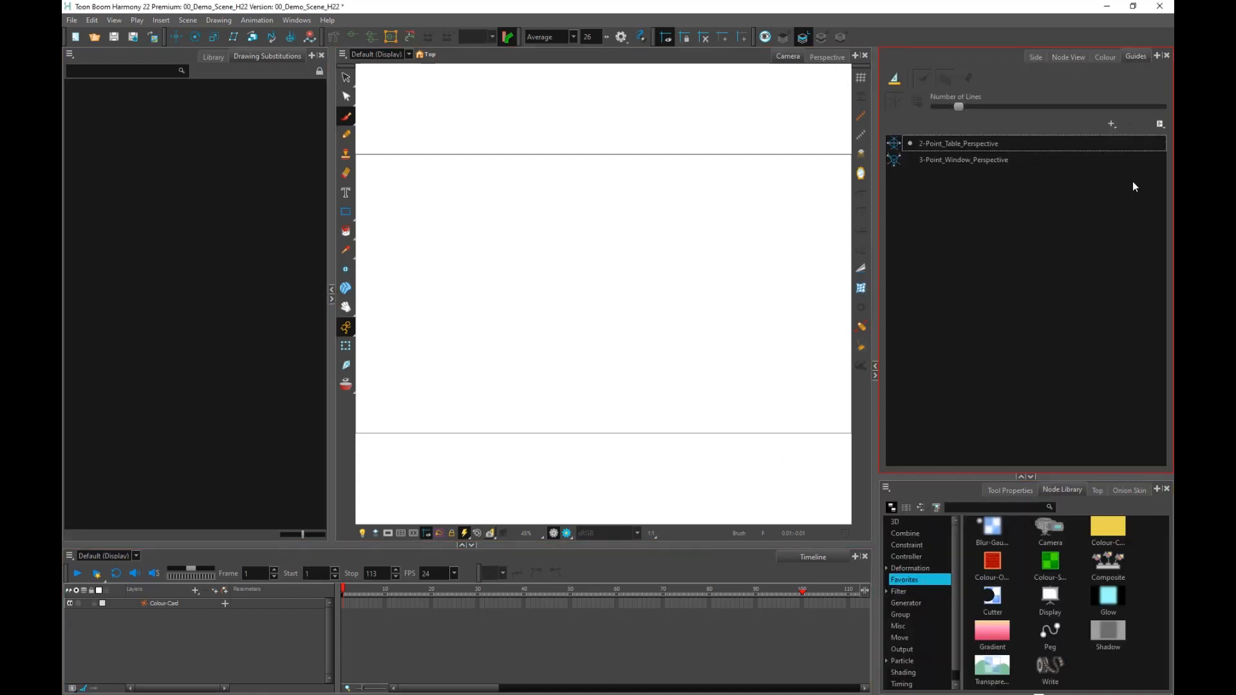
click(1106, 57)
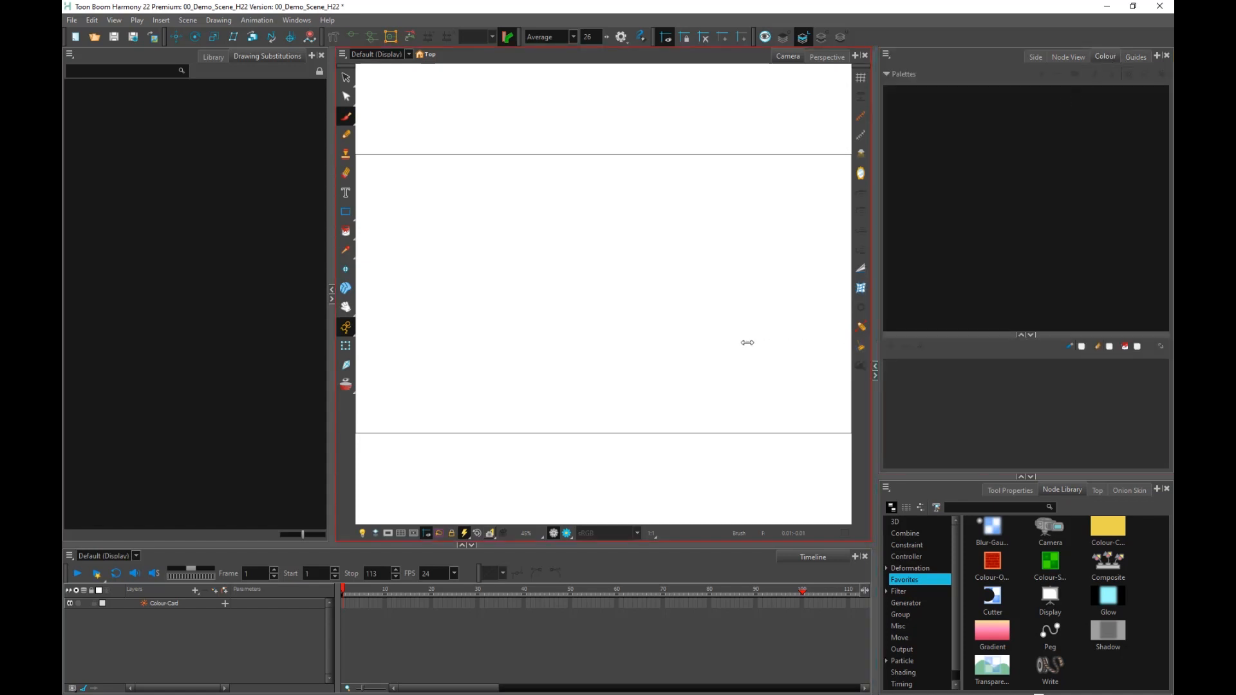
drag(747, 343, 902, 323)
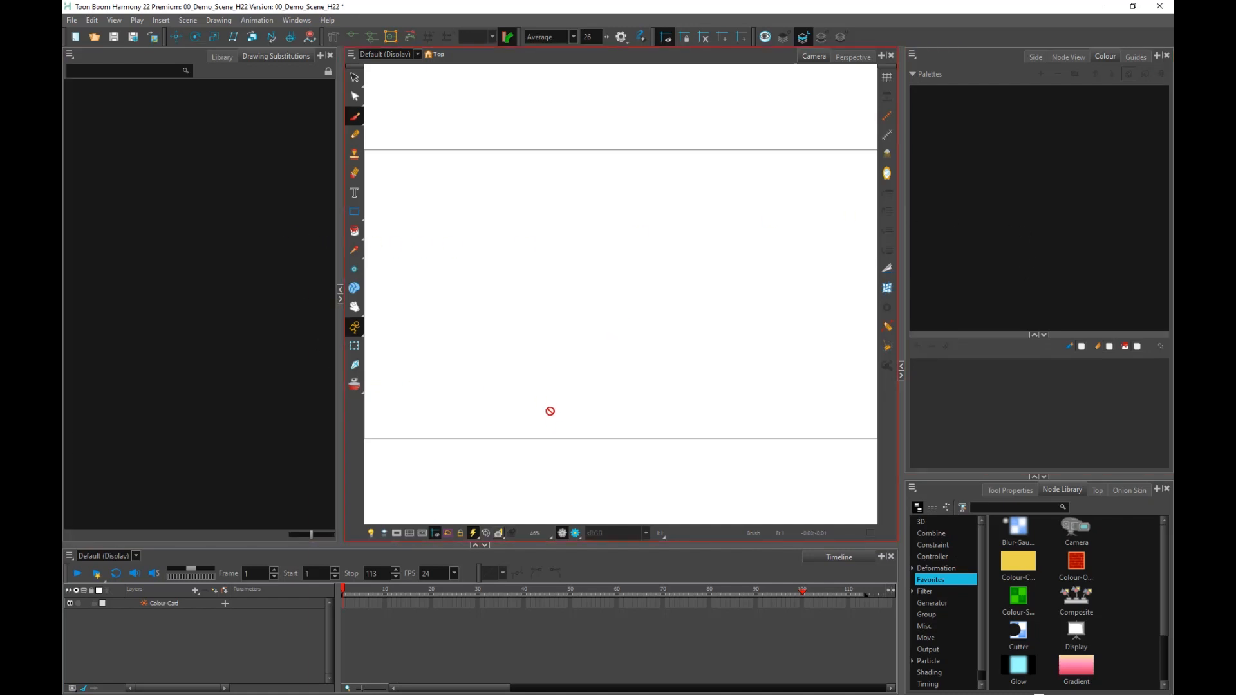
Review the available workspaces in the Workspace Manager and close it without making changes.
click(297, 19)
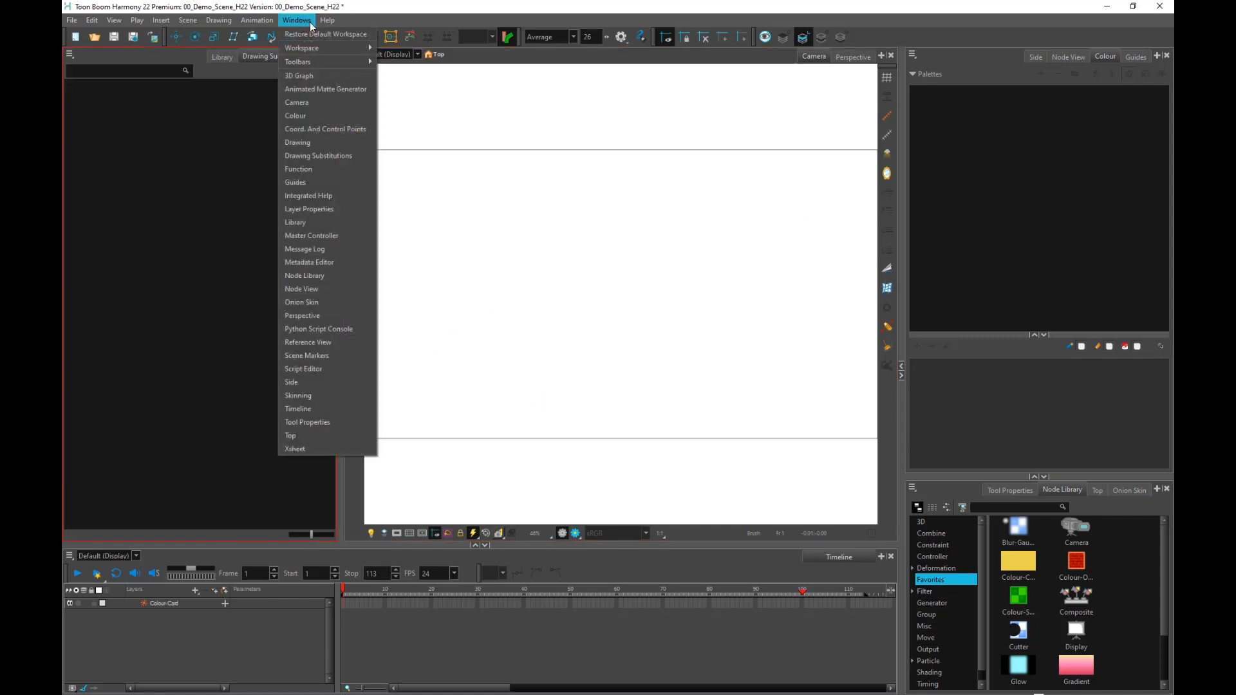
mouse_move(327, 20)
mouse_move(303, 47)
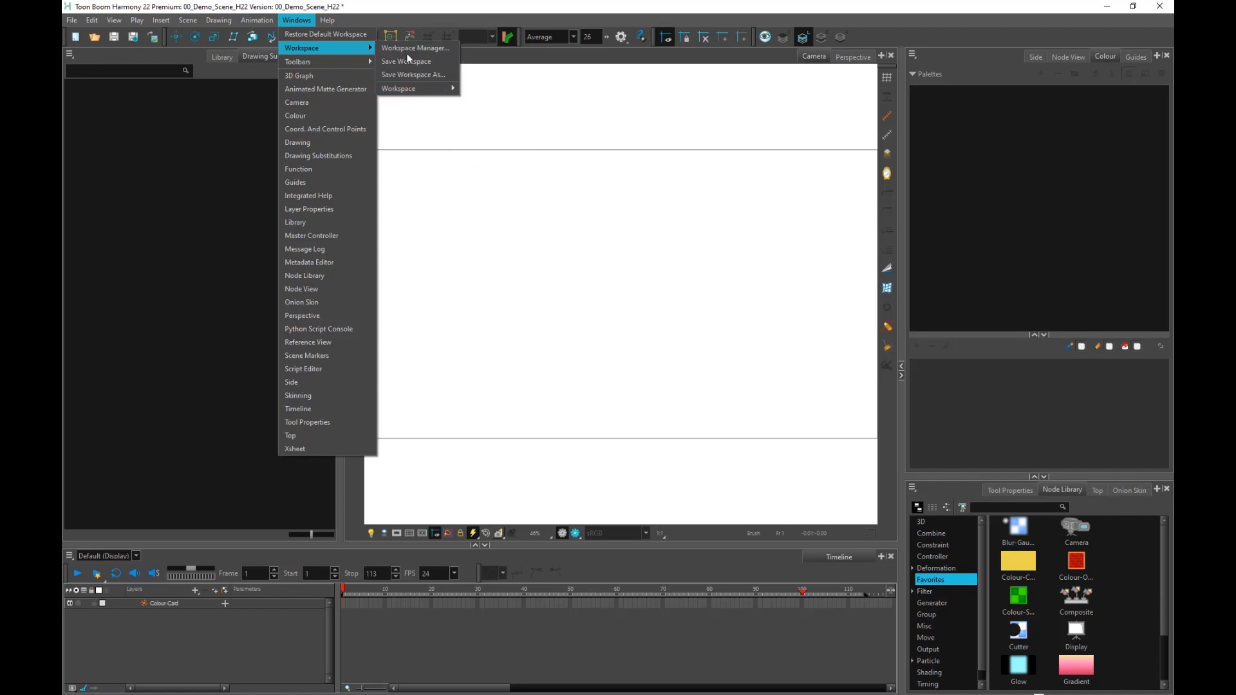
click(424, 47)
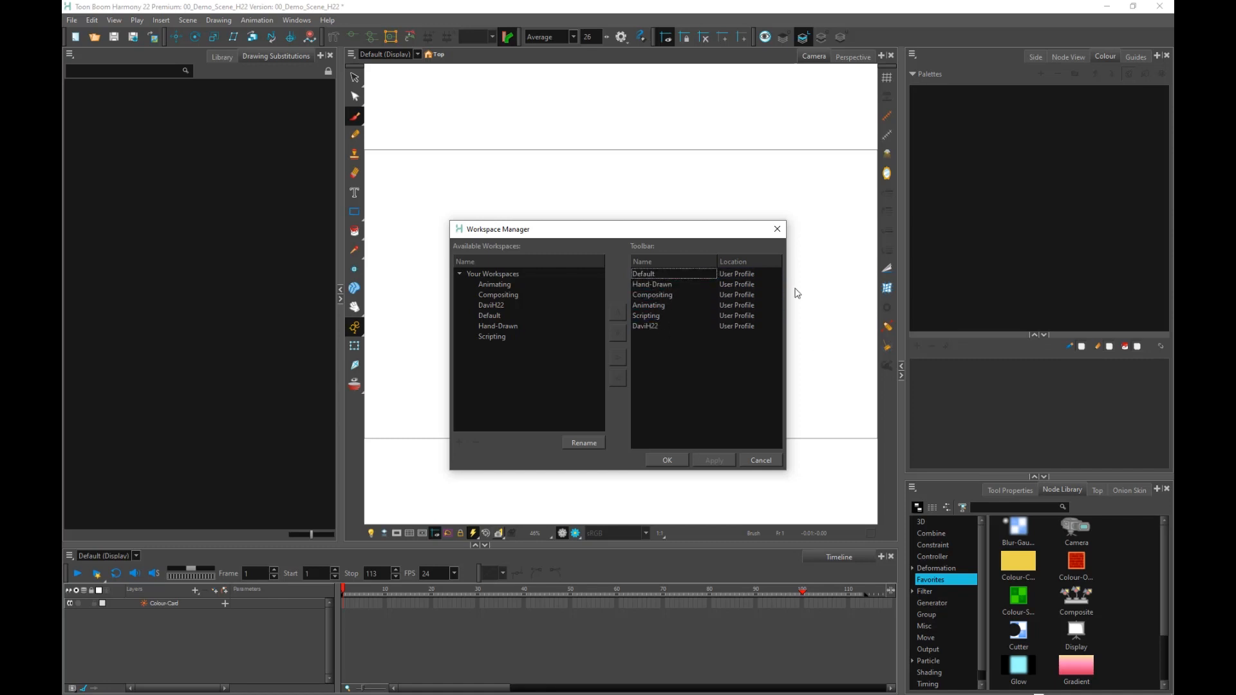
click(761, 461)
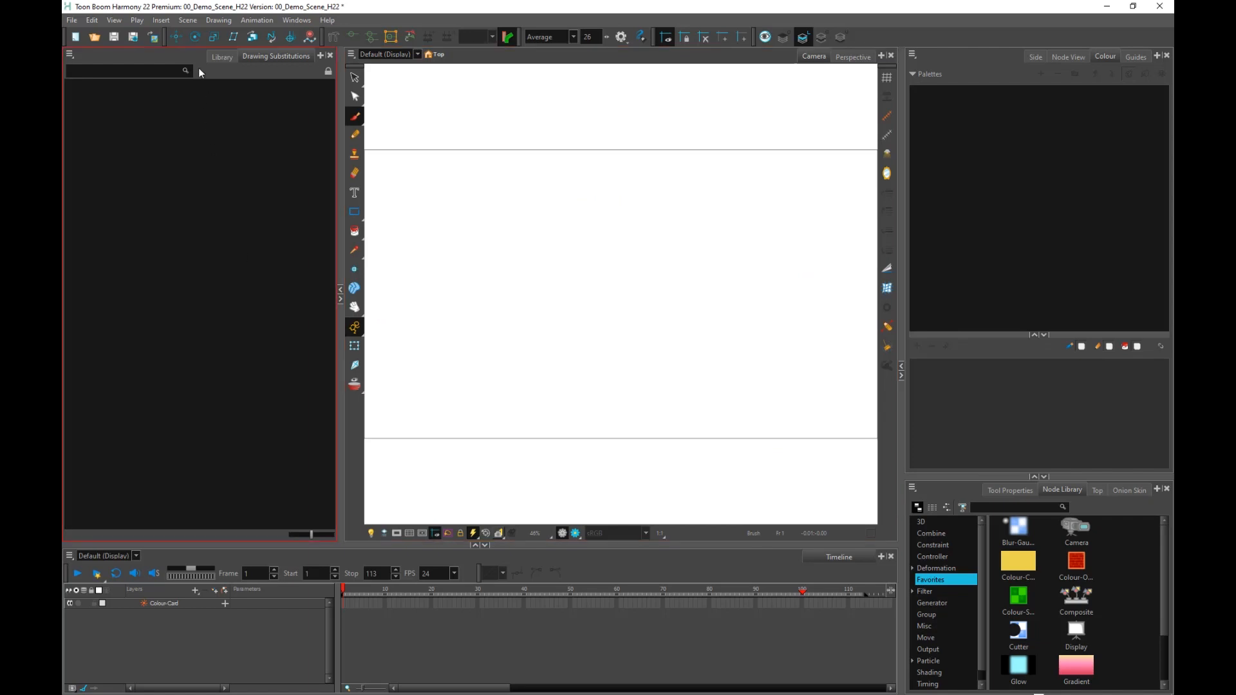
Open the scene settings and examine the resolution presets and the custom resolution values.
click(188, 20)
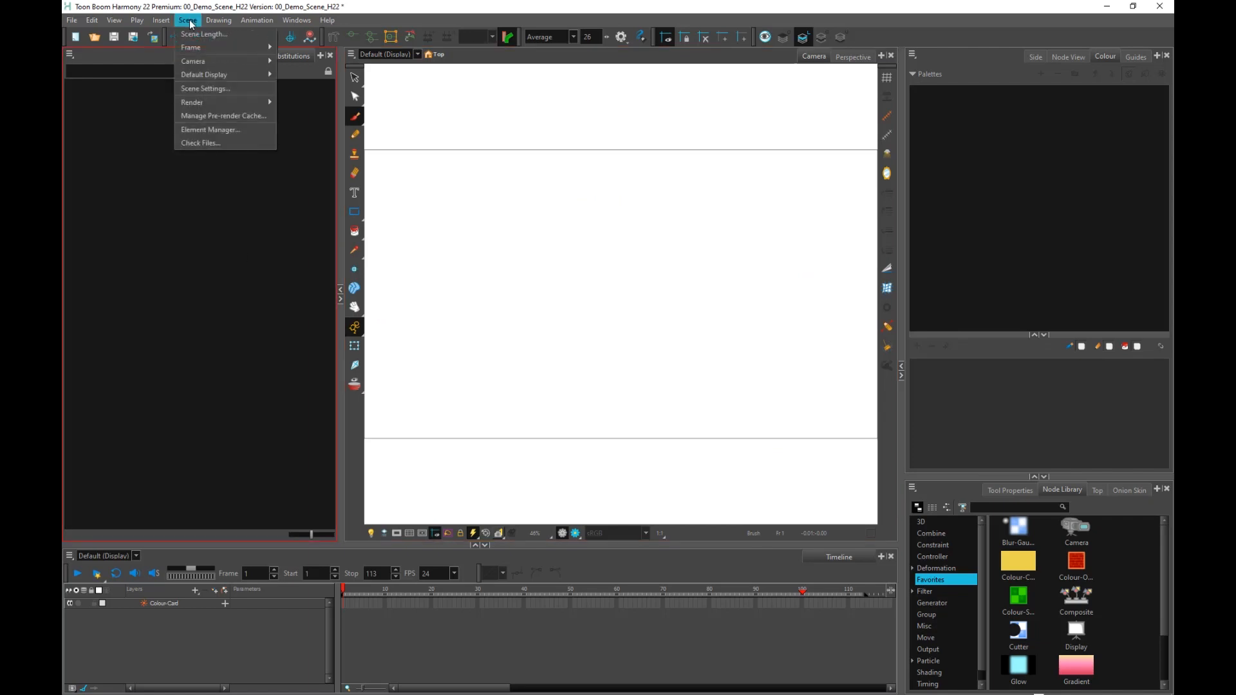
click(216, 87)
drag(626, 213, 613, 128)
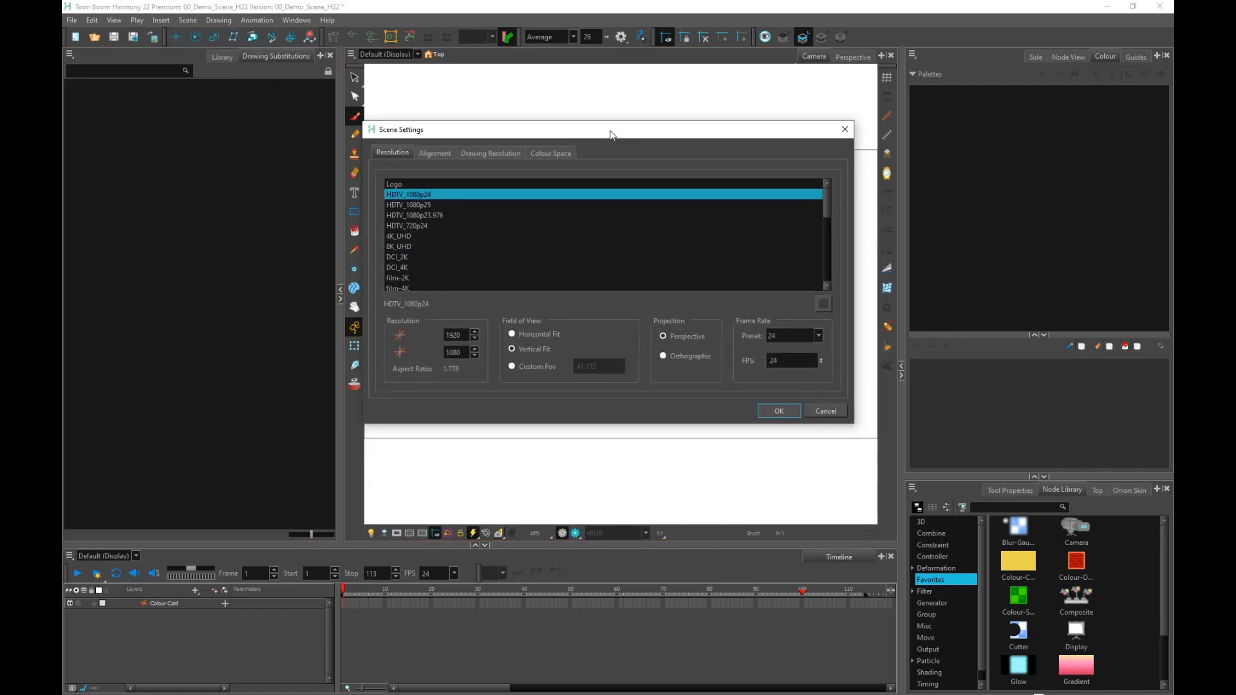
mouse_move(828, 207)
mouse_down()
mouse_move(823, 256)
mouse_move(824, 200)
mouse_up()
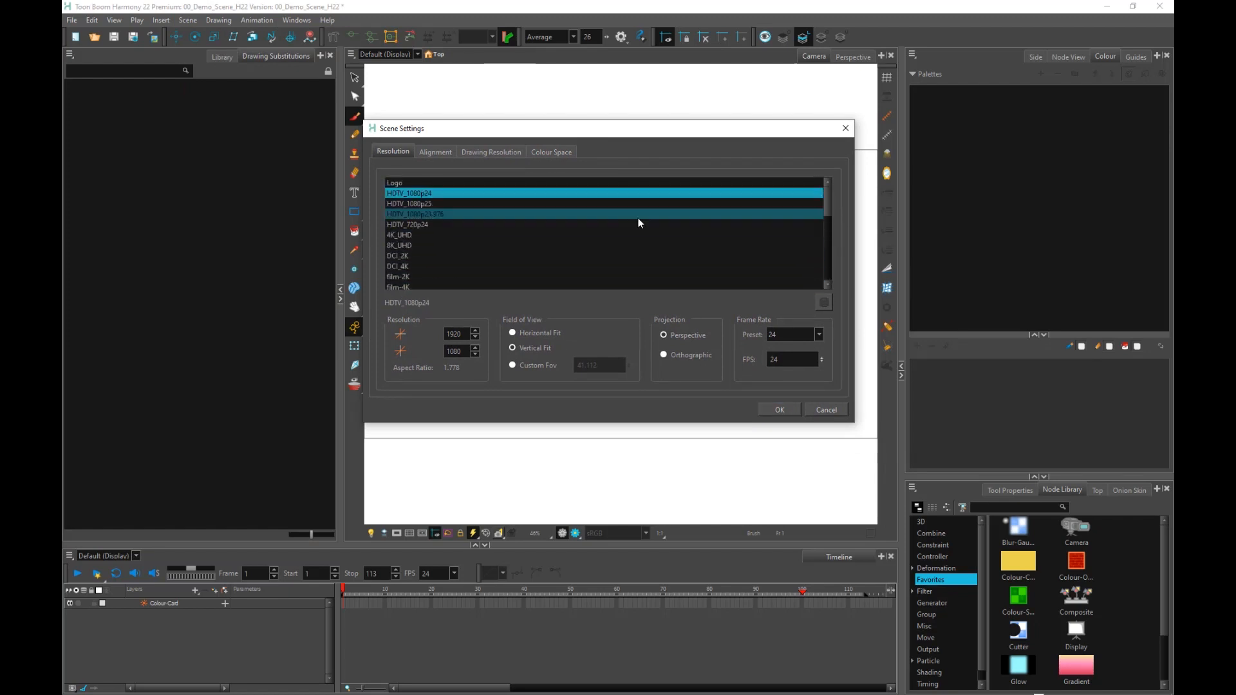
drag(827, 201, 827, 210)
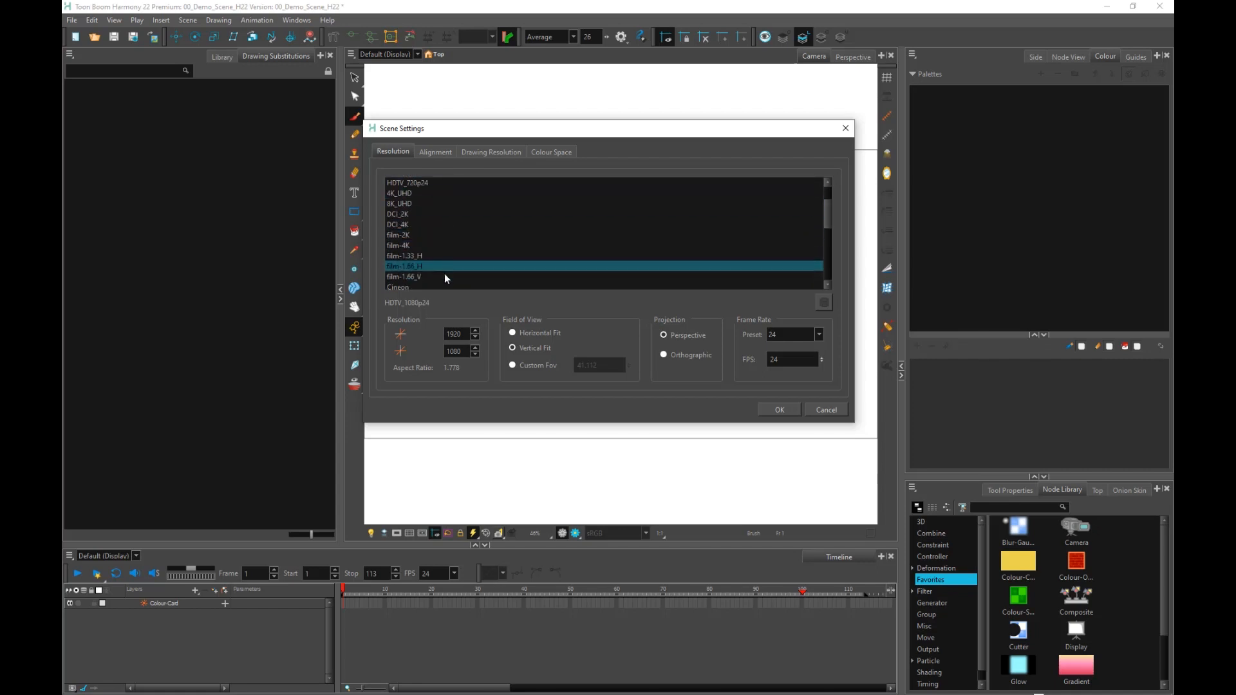
double_click(456, 334)
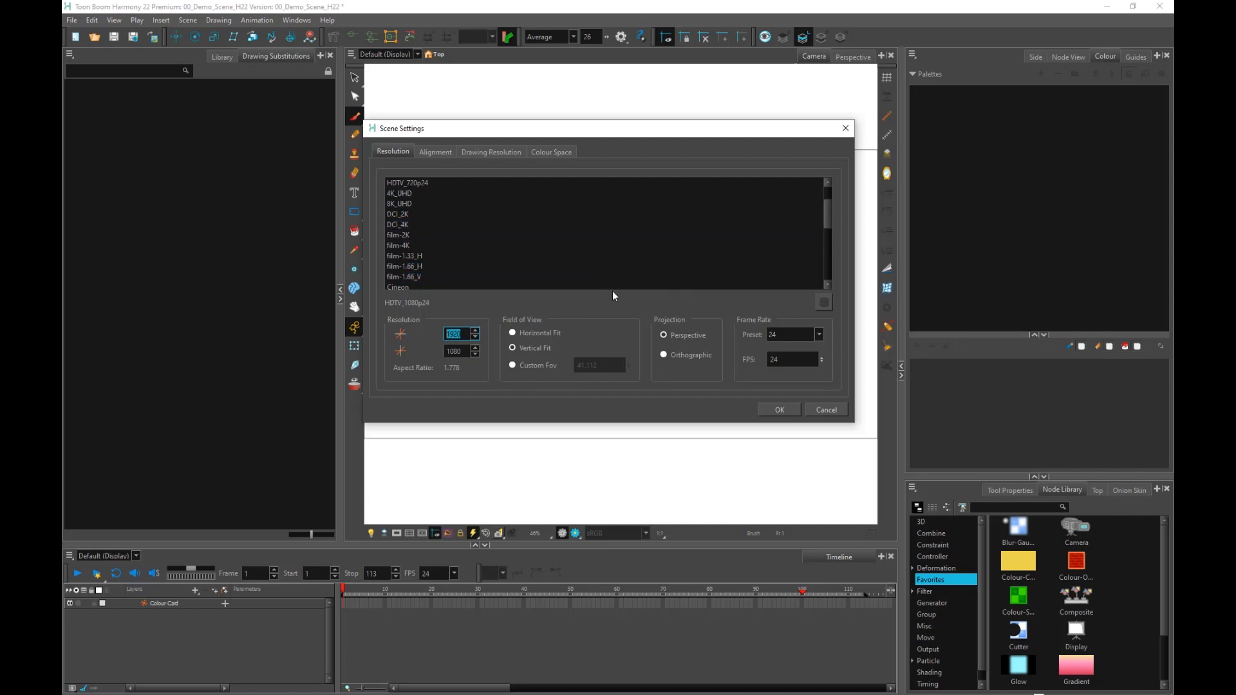
Review the alignment, drawing resolution, colour space and processing bit depth options, and close the scene settings without changes.
click(435, 152)
click(477, 150)
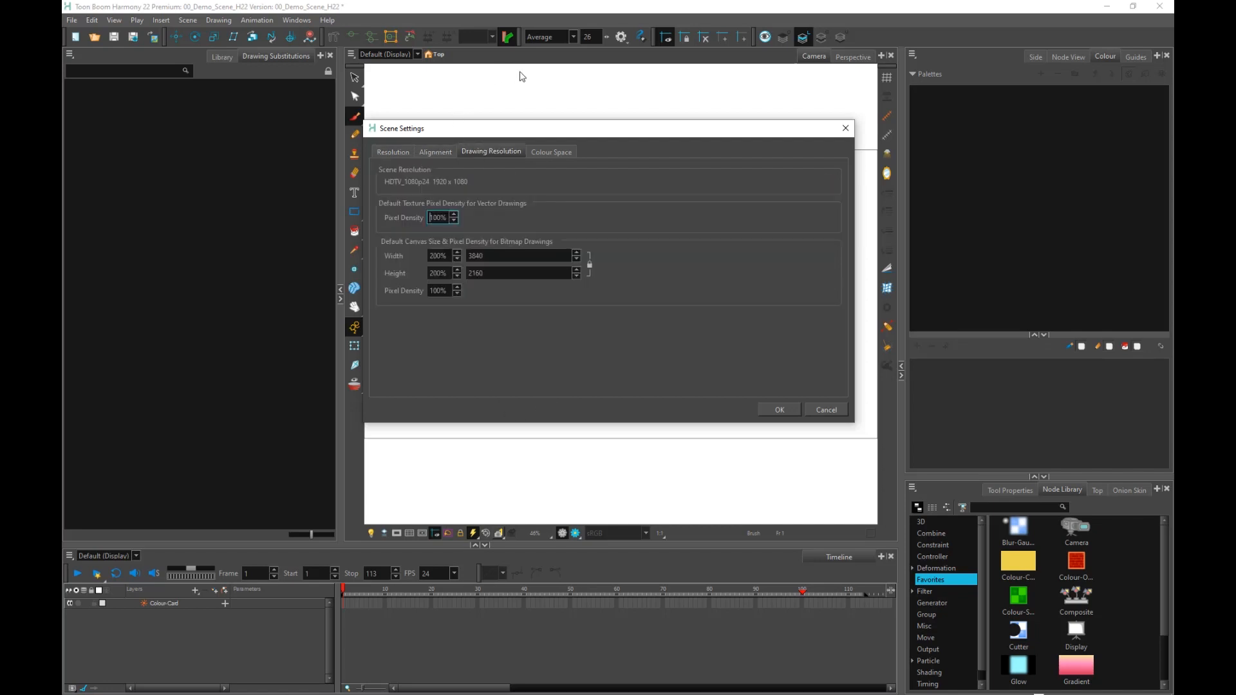
click(551, 152)
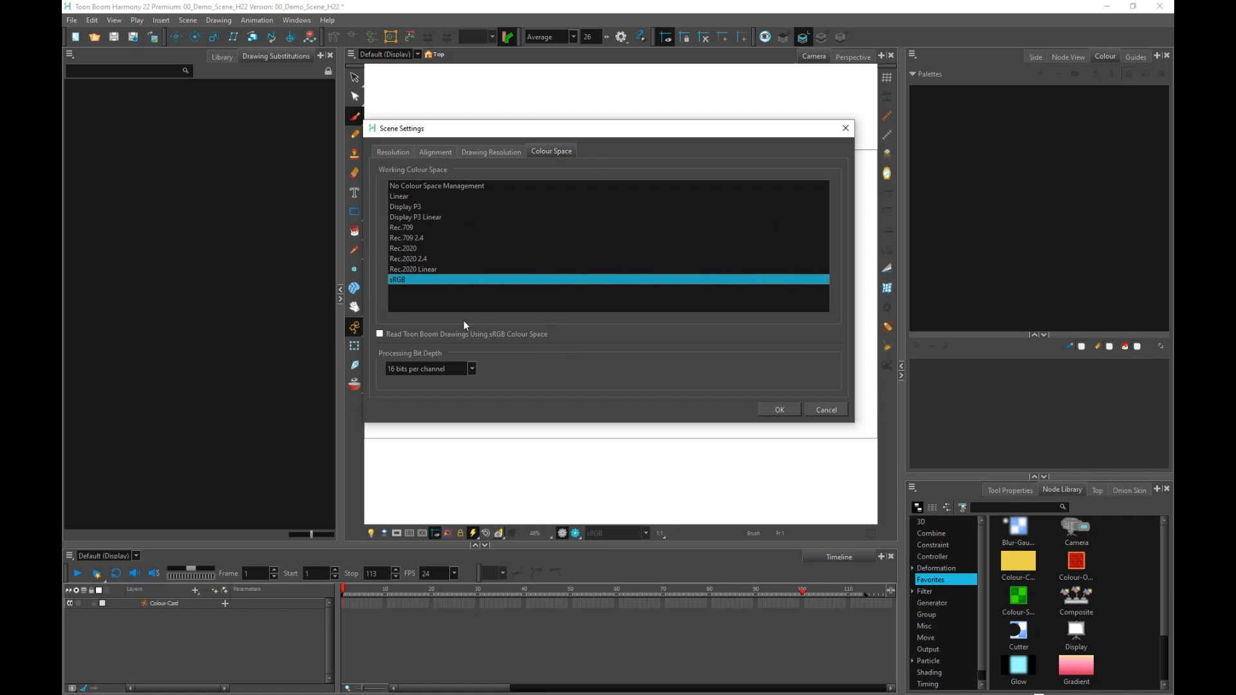
click(473, 369)
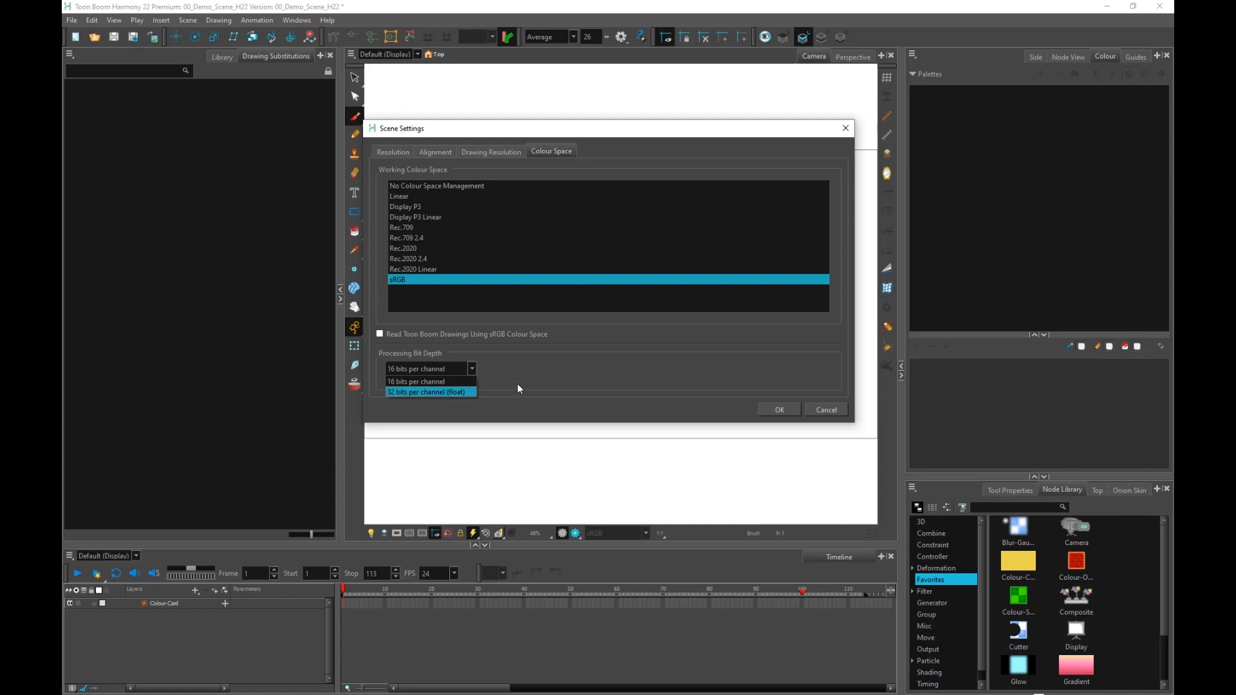
click(827, 409)
click(827, 410)
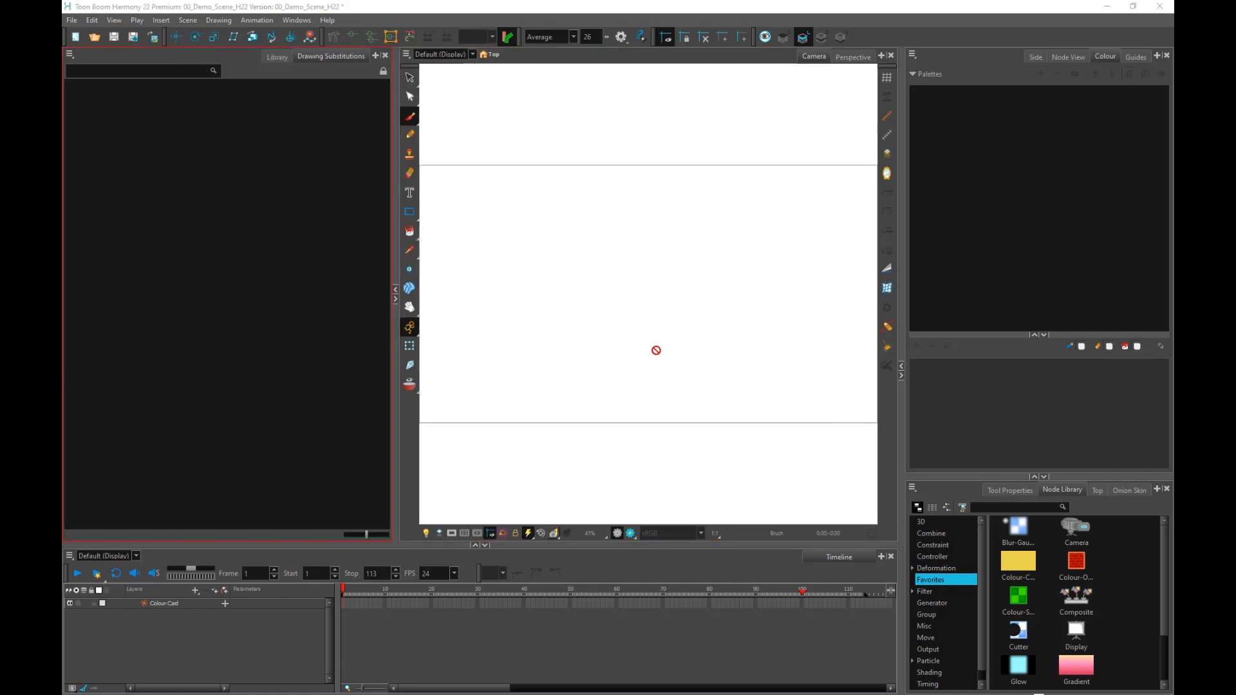
Import the 02_Drawing_Tools.tpl template from the HAR22_Demo Library into the scene and enlarge the Timeline view.
click(276, 56)
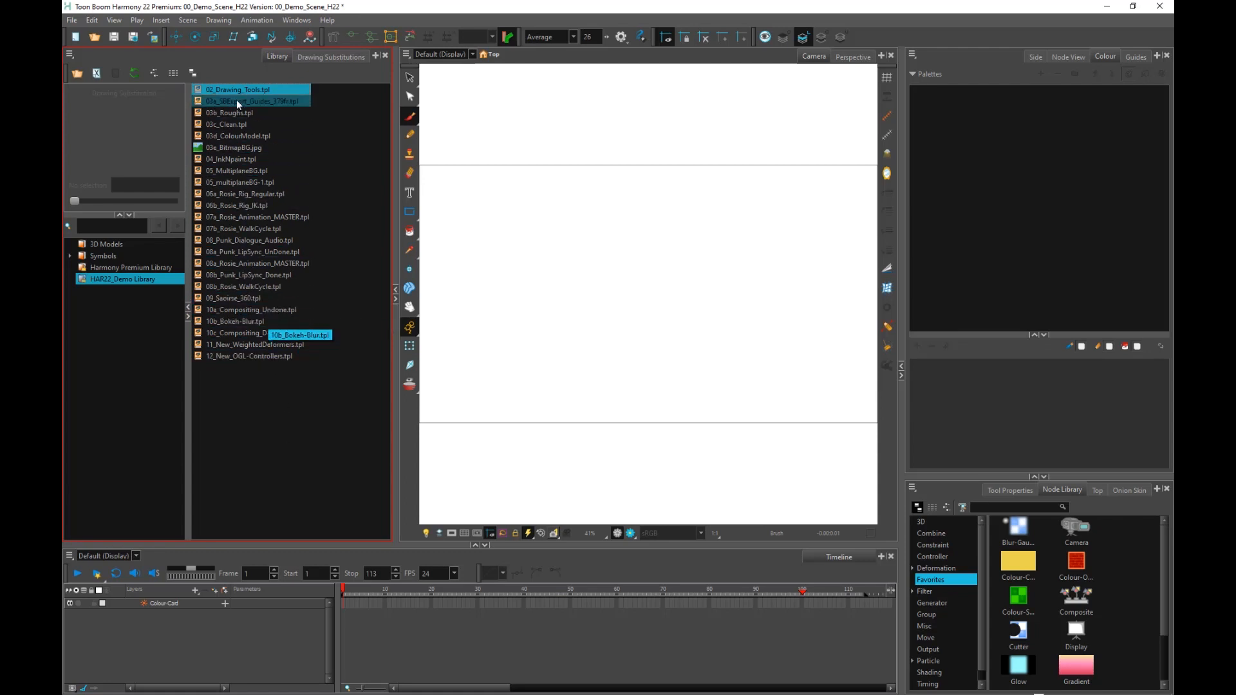
drag(240, 123, 480, 225)
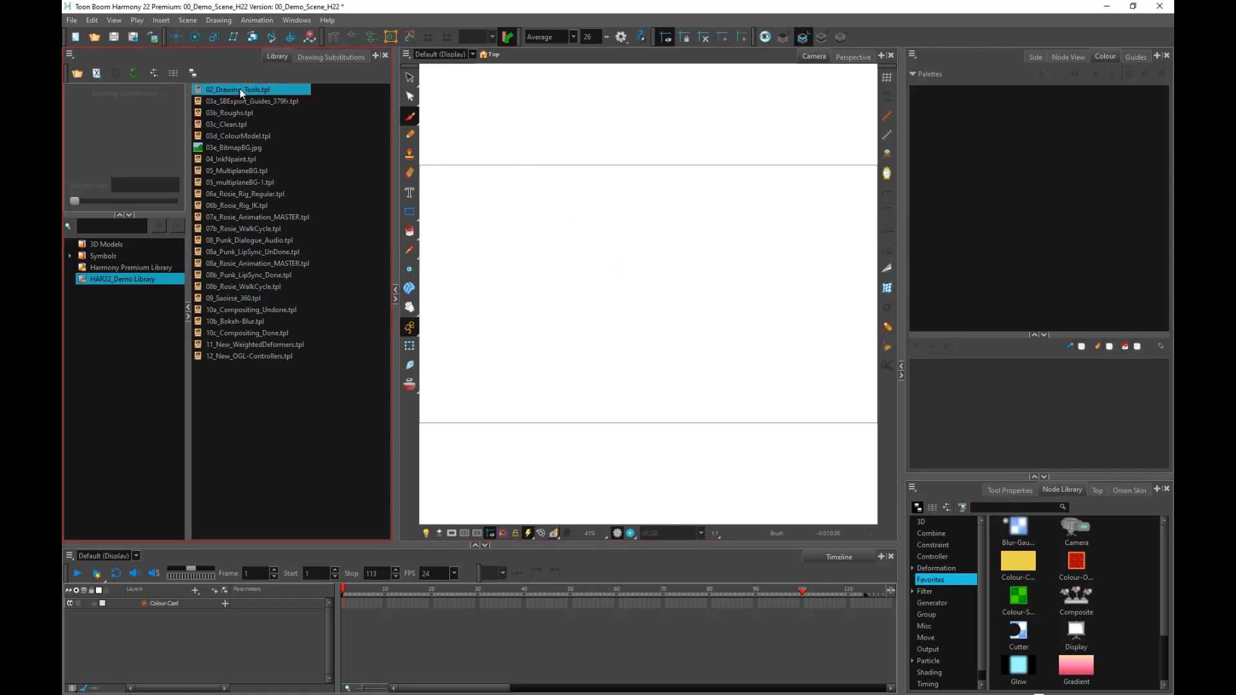
drag(240, 88, 609, 274)
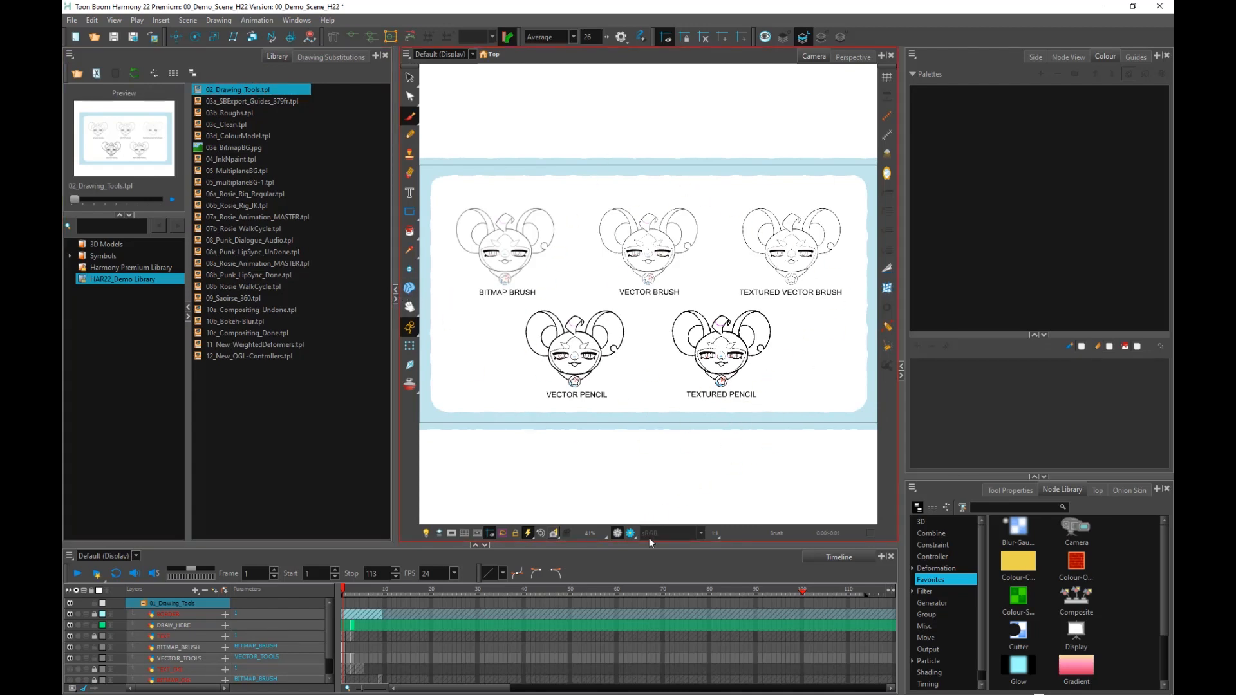
drag(649, 545, 647, 451)
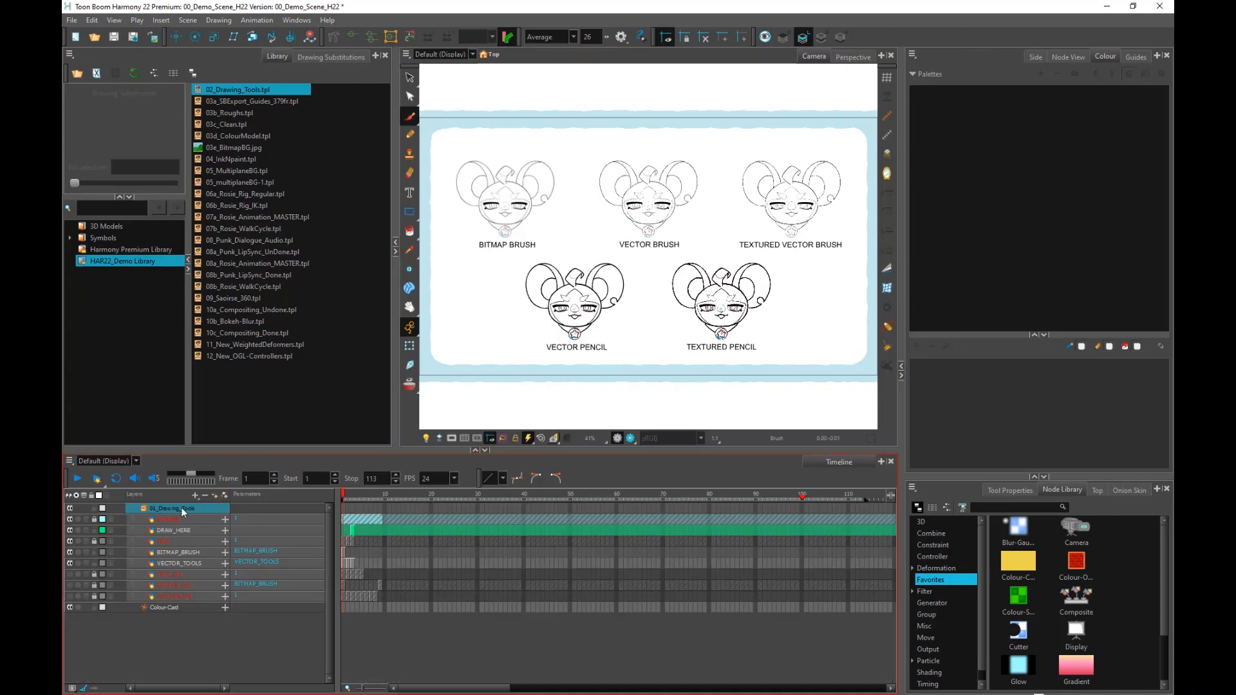
click(1069, 57)
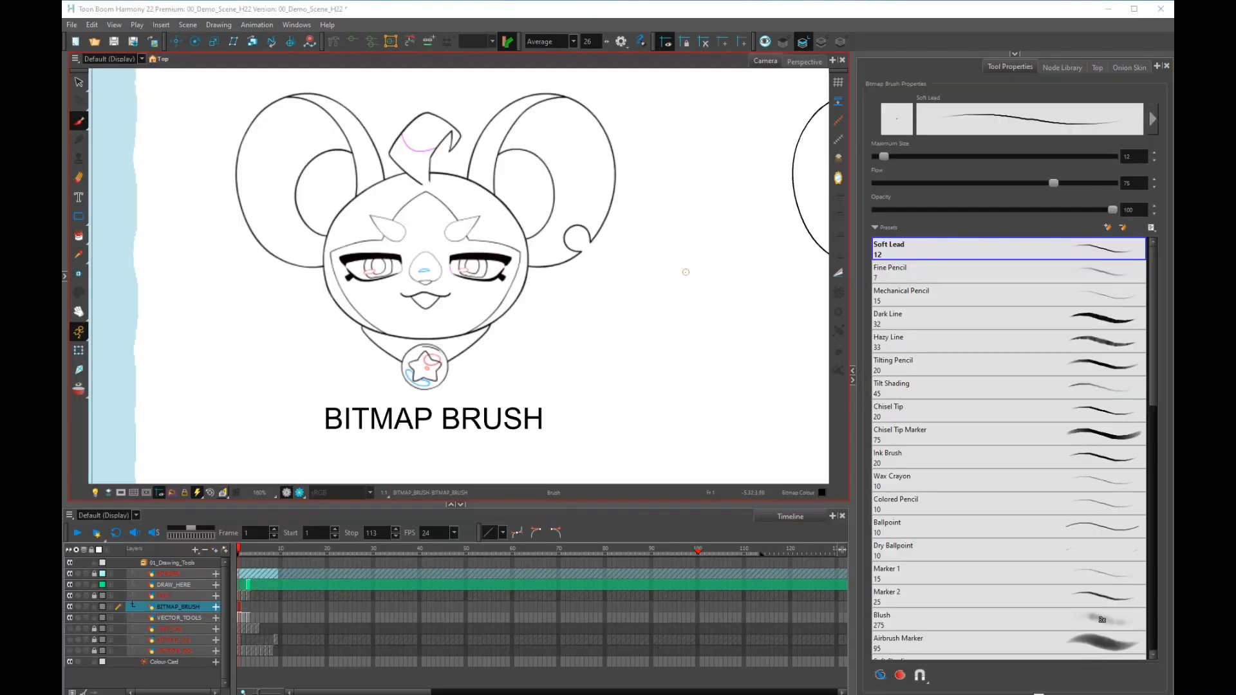
Examine the sample character heads for each drawing tool and the list of bitmap brush presets.
scroll(665, 285, down, 5)
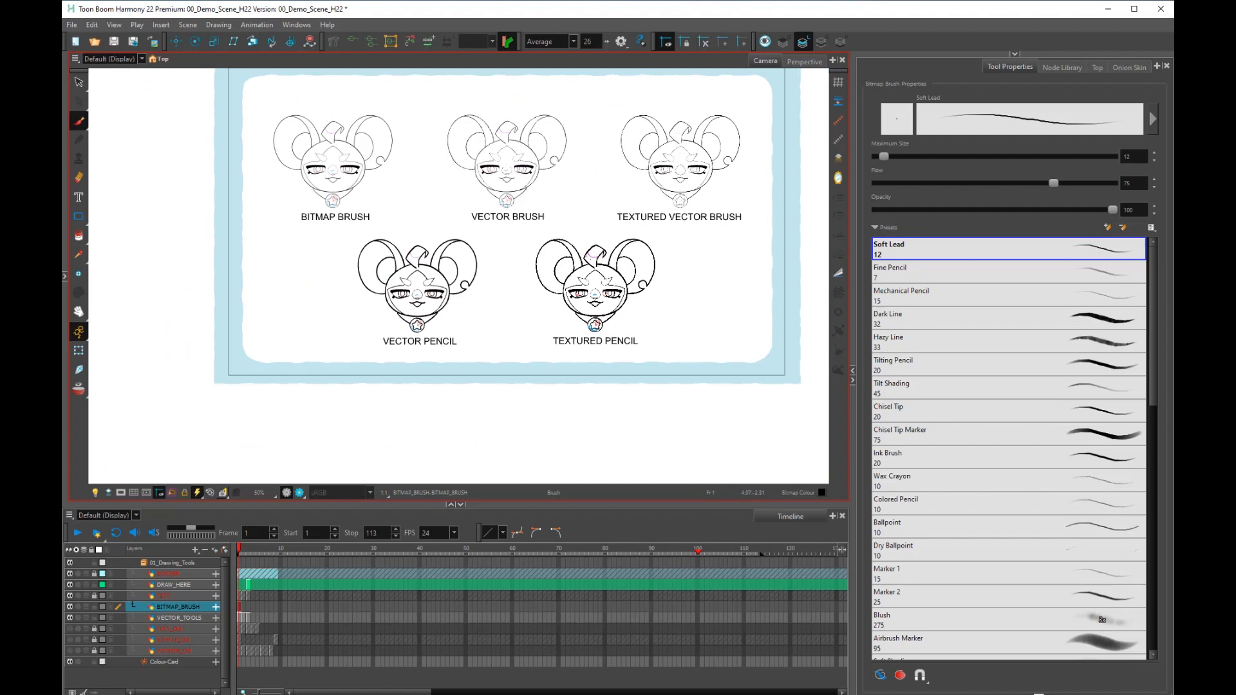
scroll(542, 279, up, 1)
drag(578, 249, 562, 335)
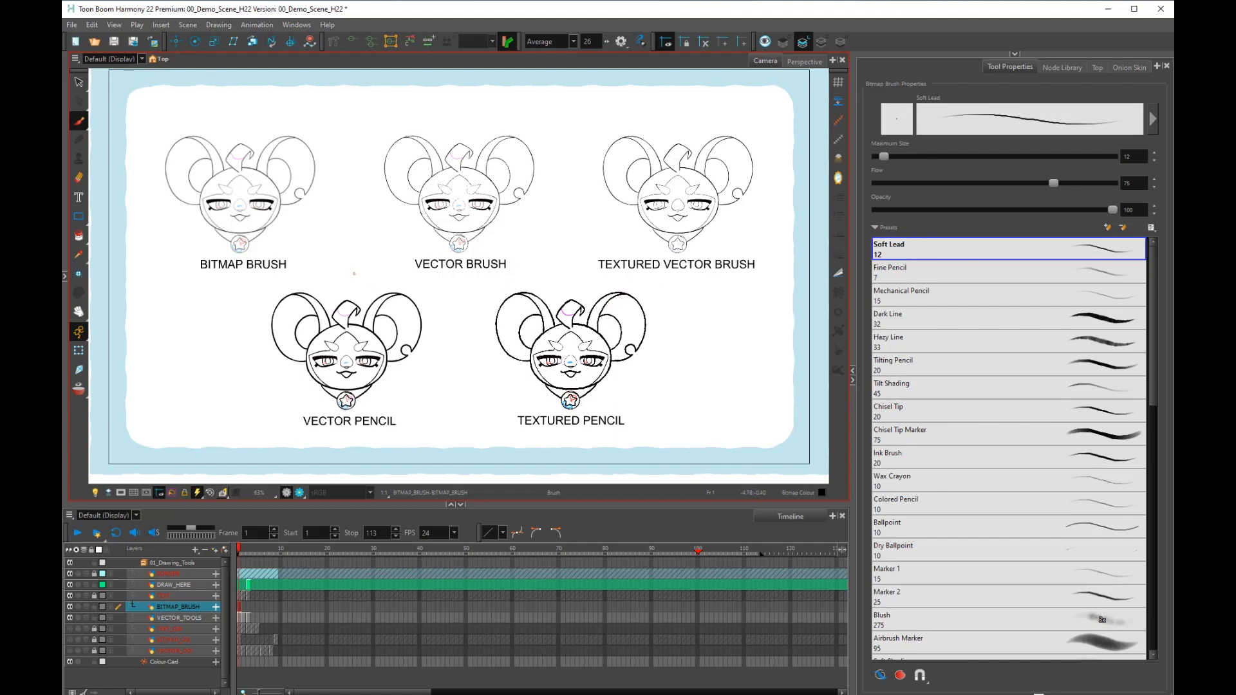
scroll(267, 273, up, 2)
drag(257, 275, 420, 364)
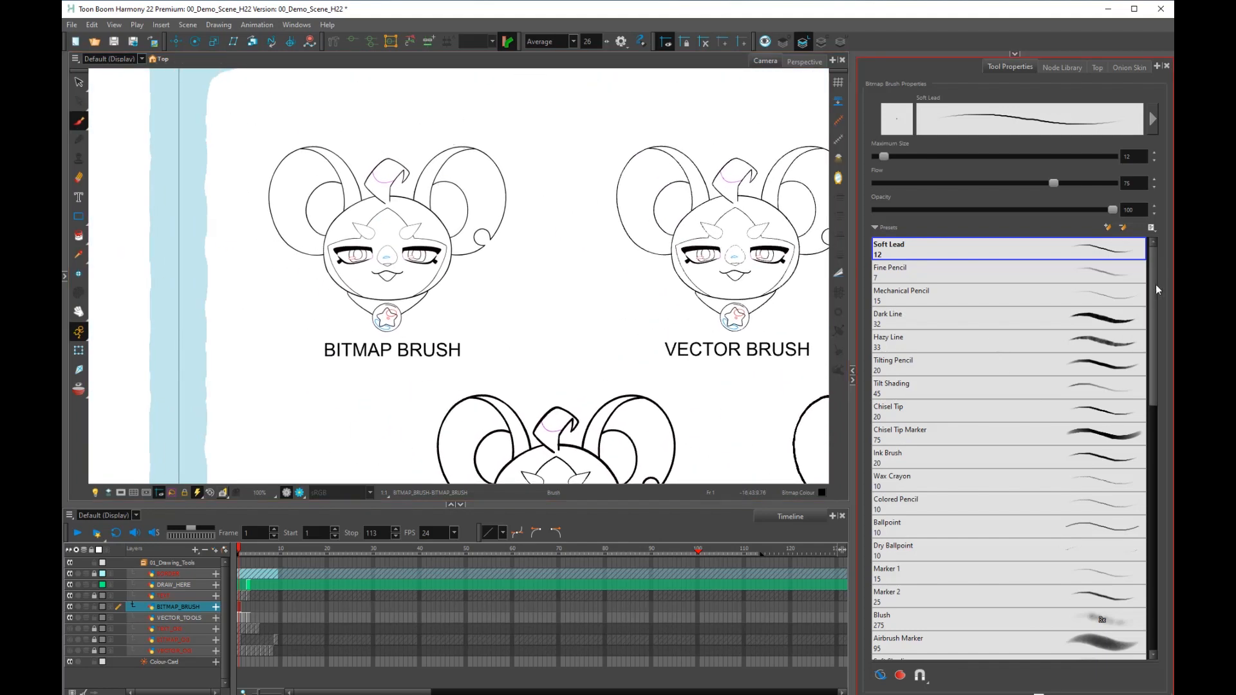
mouse_move(1155, 286)
mouse_down()
mouse_move(1153, 310)
mouse_move(1152, 277)
mouse_up()
drag(1153, 376, 1112, 280)
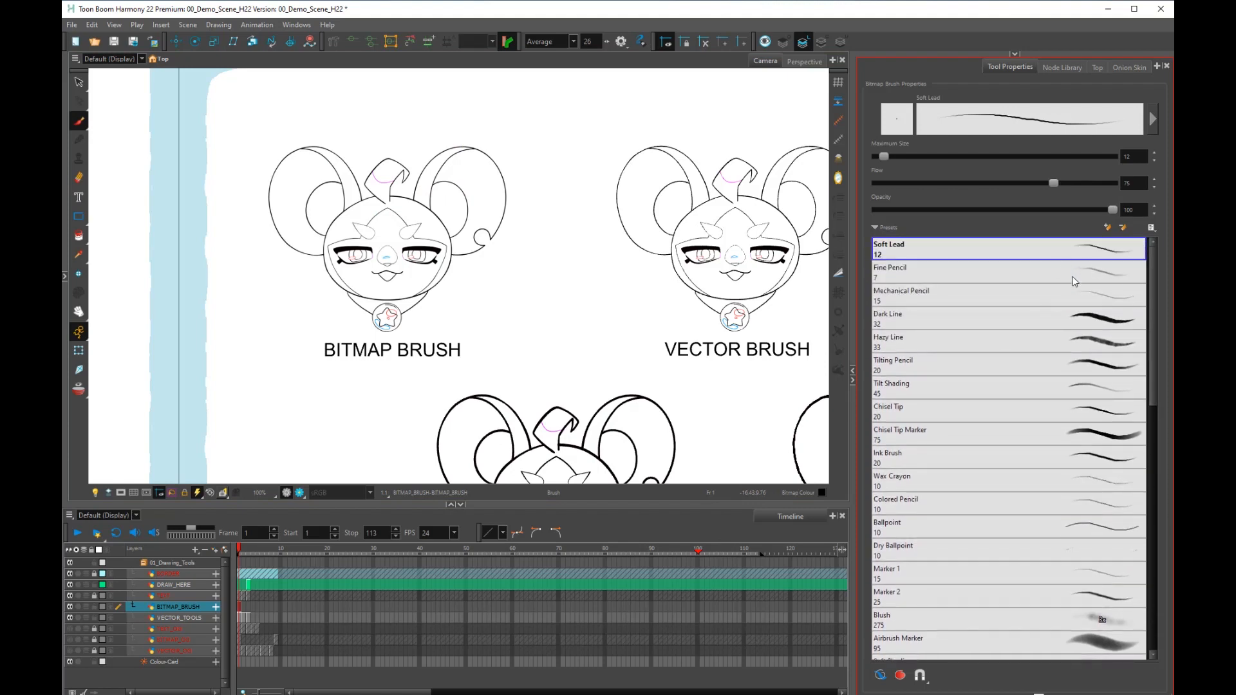
scroll(1135, 438, down, 1)
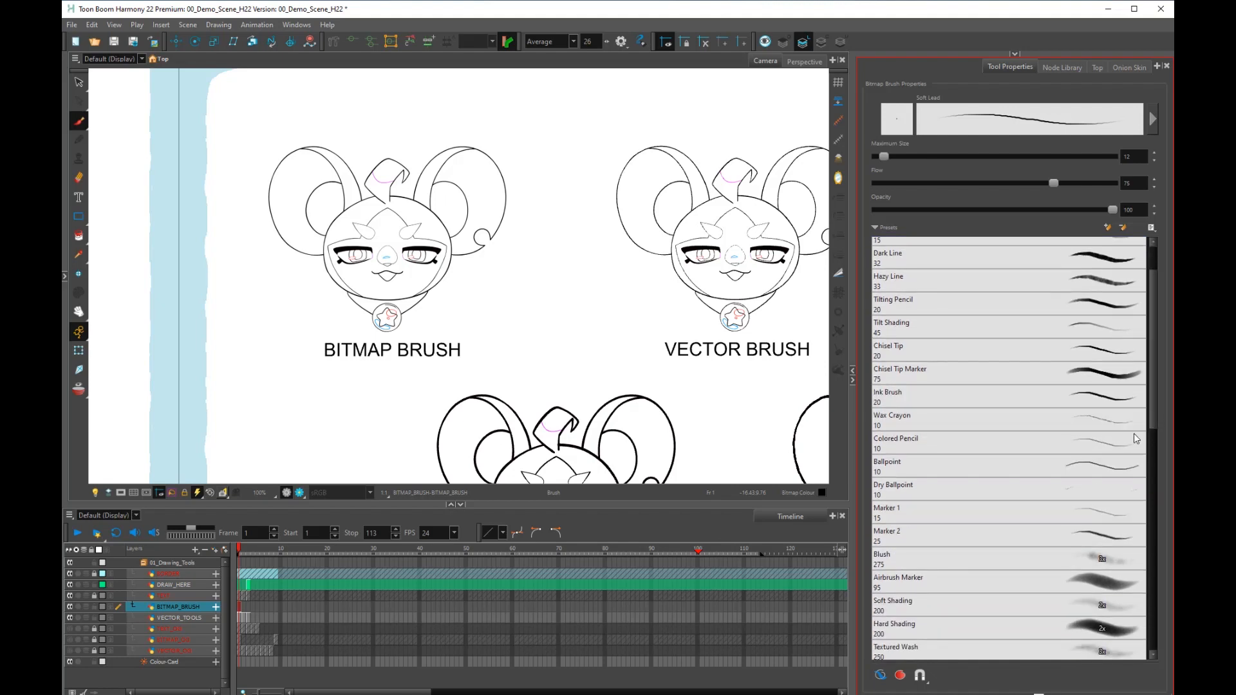
drag(1153, 407, 1160, 340)
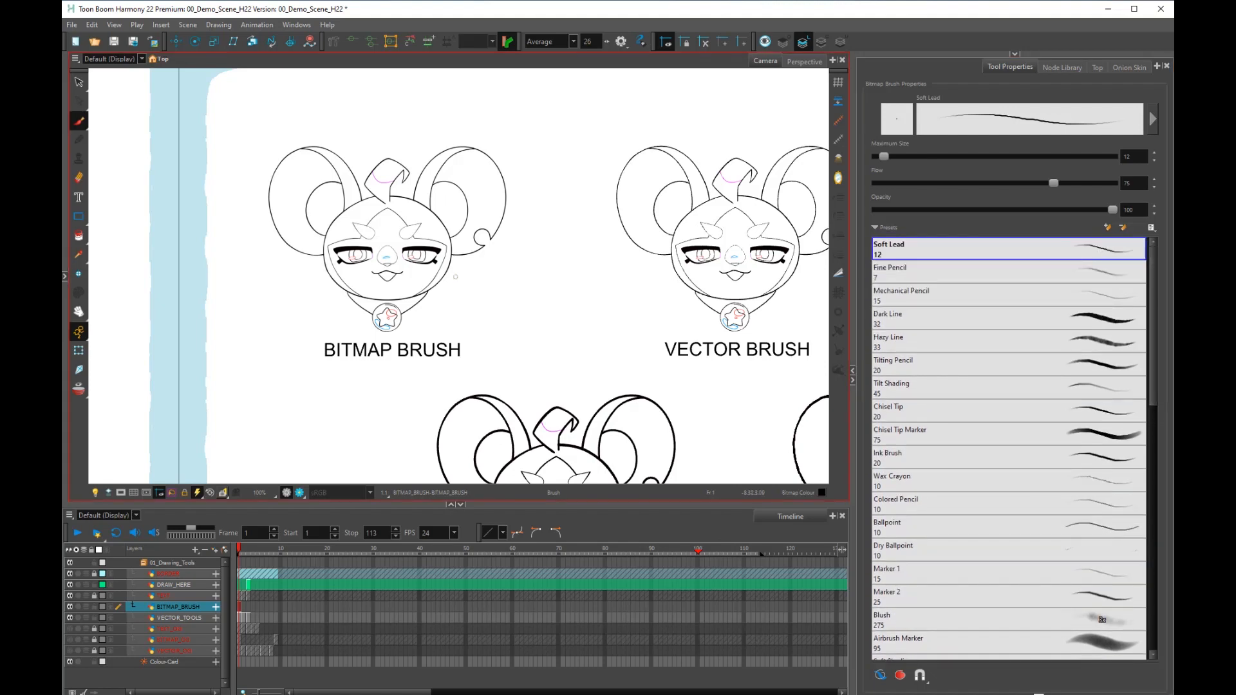
Draw round glasses over the eyes of the BITMAP BRUSH character with the Soft Lead bitmap brush.
scroll(455, 276, up, 4)
mouse_move(518, 242)
mouse_down()
mouse_move(441, 283)
mouse_move(567, 286)
mouse_move(510, 242)
mouse_up()
drag(377, 252, 448, 277)
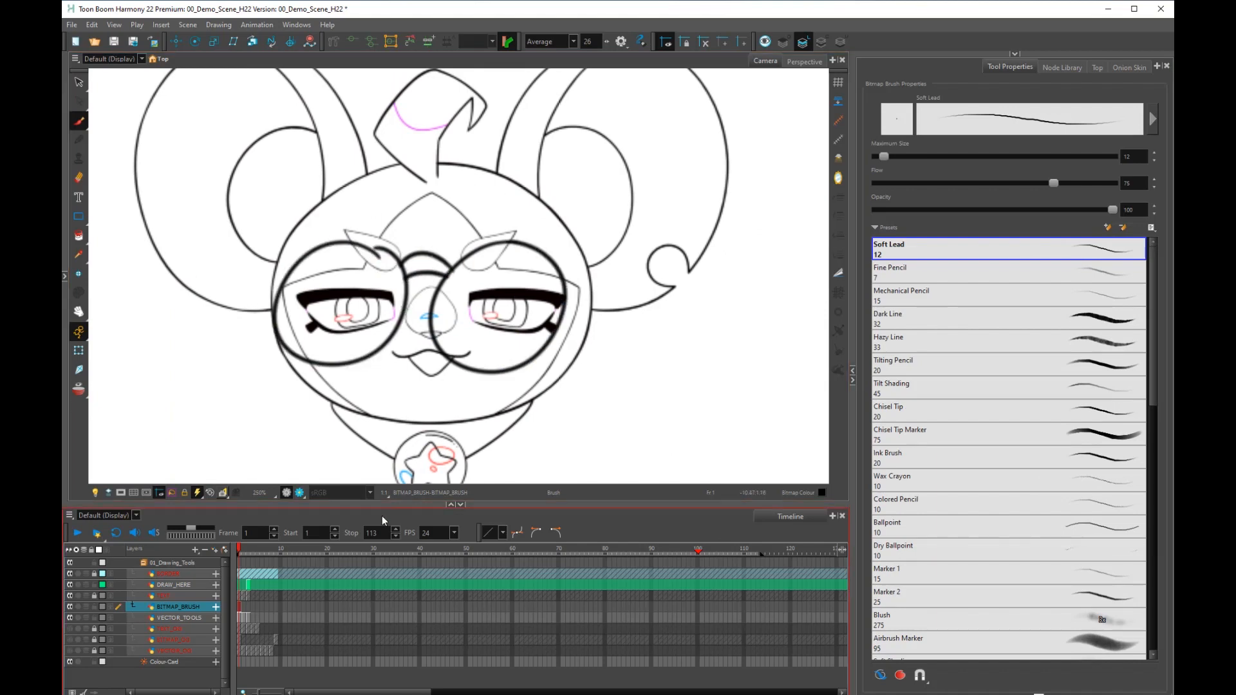
Draw a wing on each side of the BITMAP BRUSH character's face with the Dark Line bitmap brush.
click(991, 318)
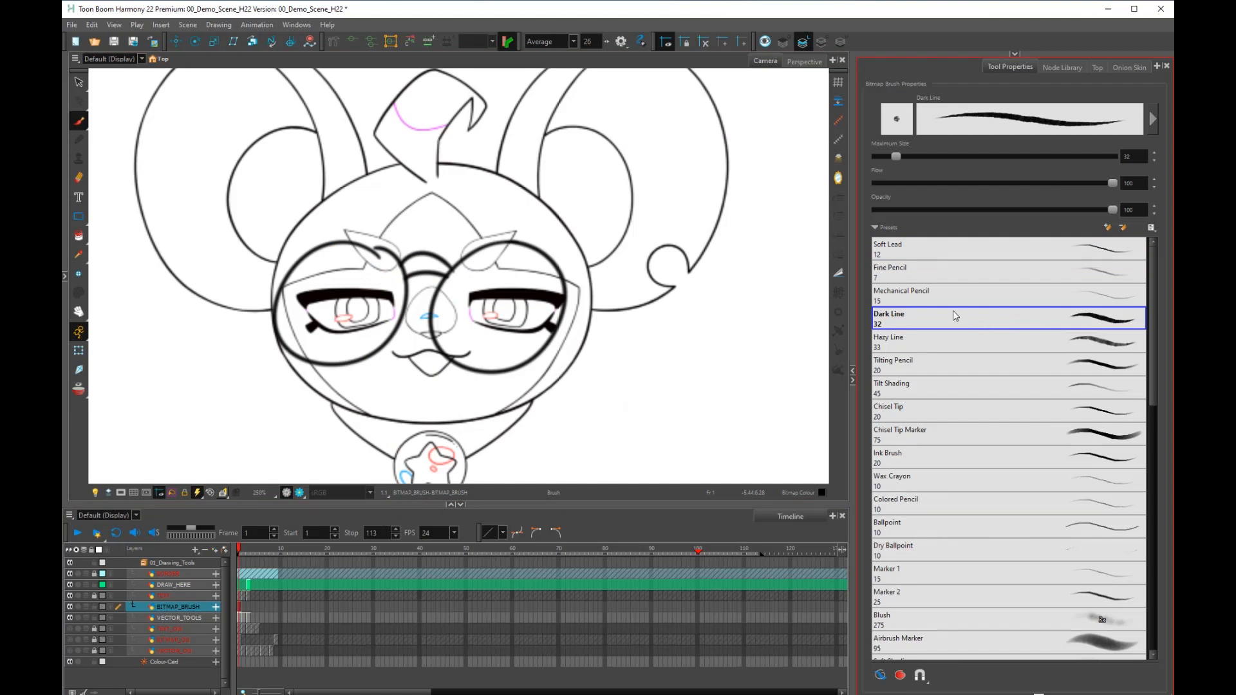
mouse_move(535, 405)
mouse_down()
mouse_move(567, 359)
mouse_move(746, 332)
mouse_move(689, 370)
mouse_move(587, 388)
mouse_up()
mouse_move(366, 388)
mouse_down()
mouse_move(255, 316)
mouse_move(164, 362)
mouse_move(233, 378)
mouse_move(251, 396)
mouse_move(353, 394)
mouse_up()
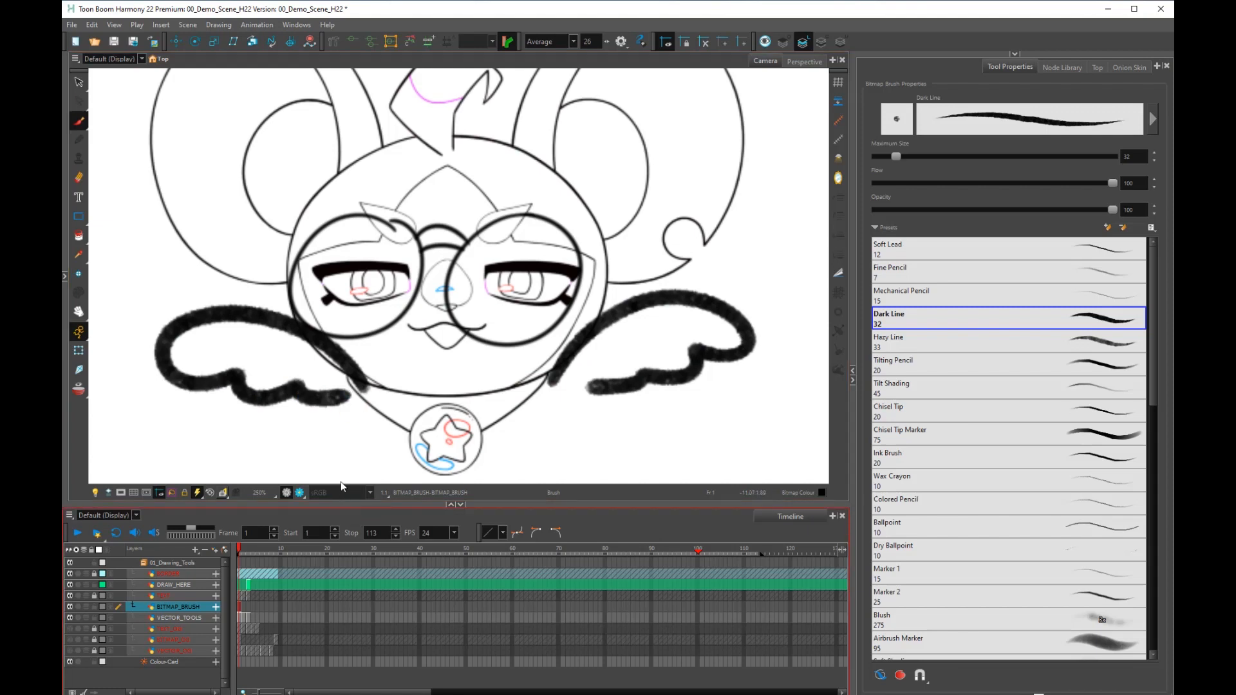
Draw two wavy vertical strokes beside the BITMAP BRUSH character, one with Tilting Pencil and one with Chisel Tip Marker.
click(1025, 344)
click(1024, 364)
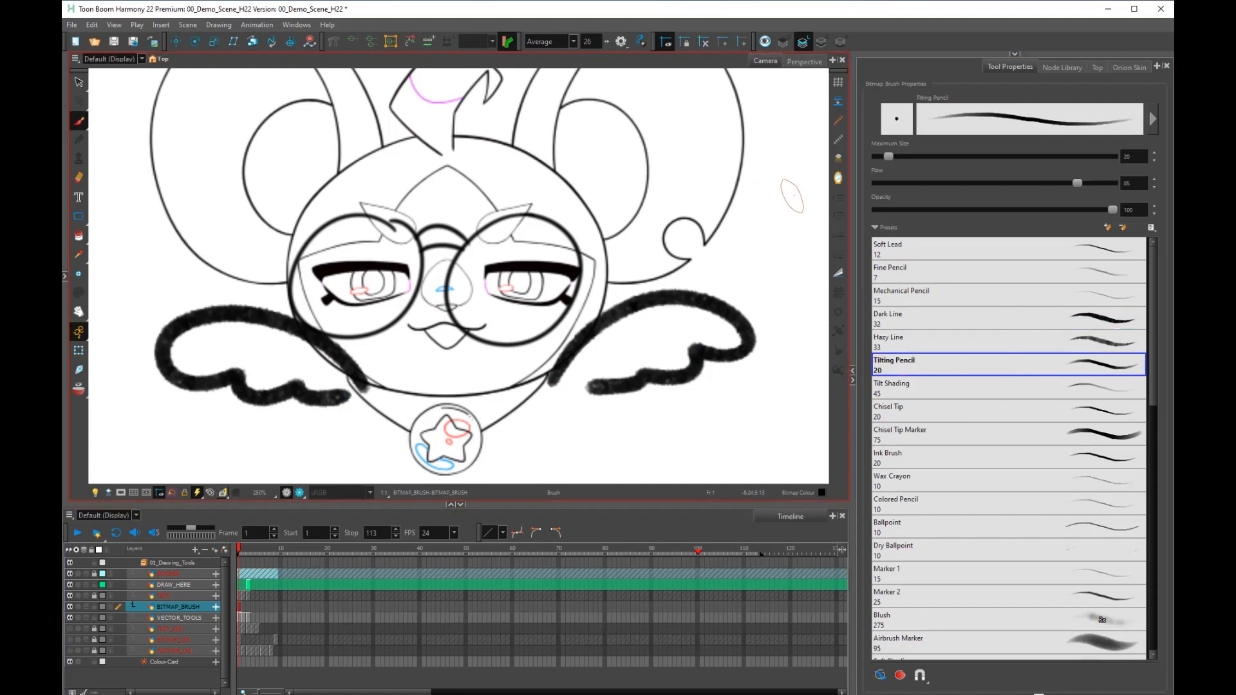
mouse_move(792, 195)
mouse_down()
mouse_move(783, 248)
mouse_move(798, 360)
mouse_move(779, 403)
mouse_up()
click(937, 430)
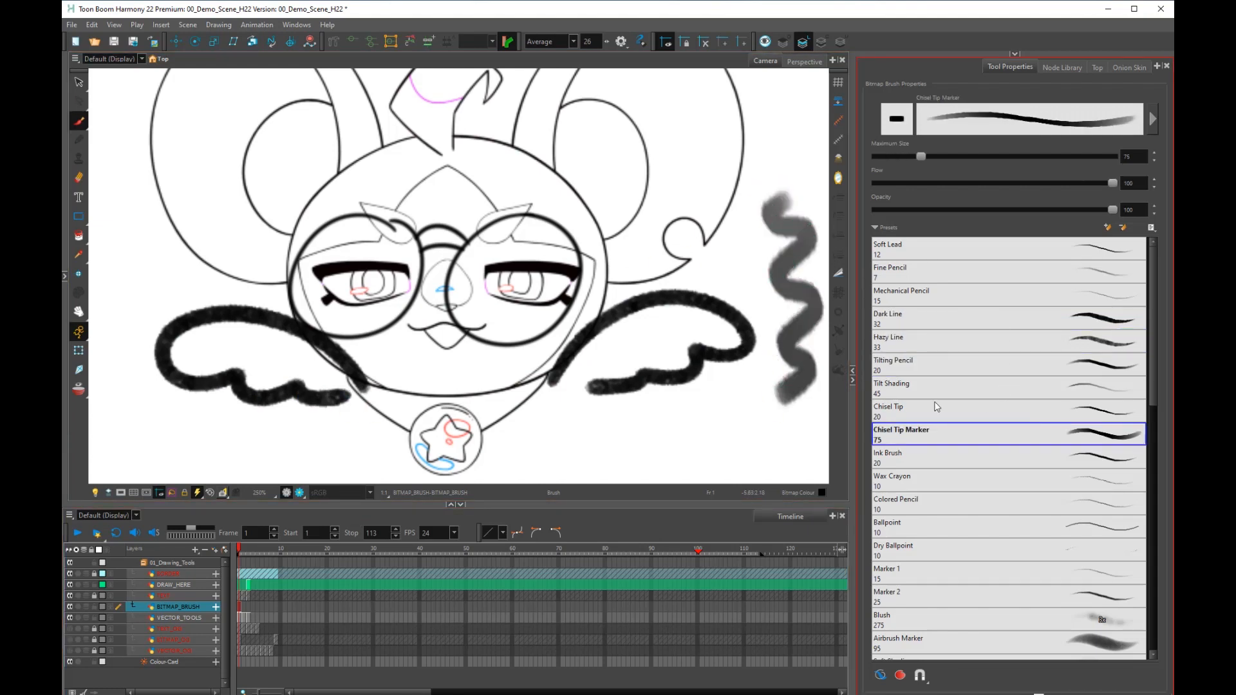
drag(750, 341, 661, 345)
mouse_move(738, 183)
mouse_down()
mouse_move(734, 208)
mouse_move(797, 229)
mouse_move(790, 283)
mouse_move(736, 410)
mouse_up()
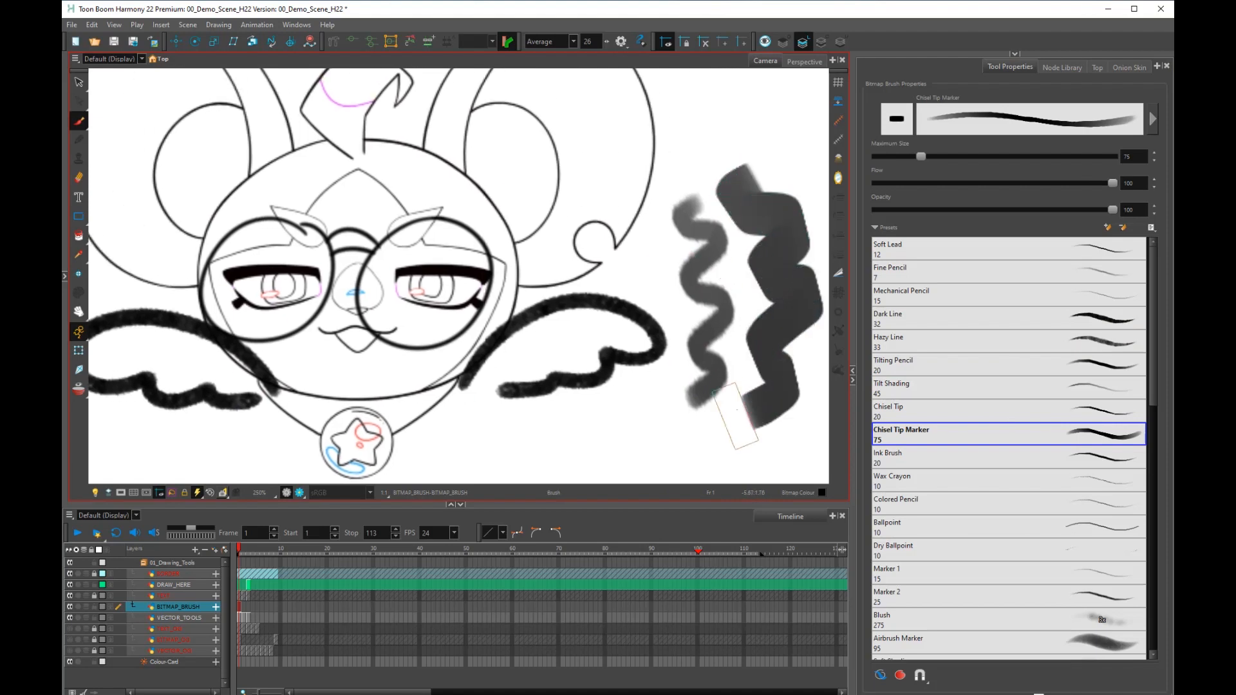
scroll(731, 406, down, 3)
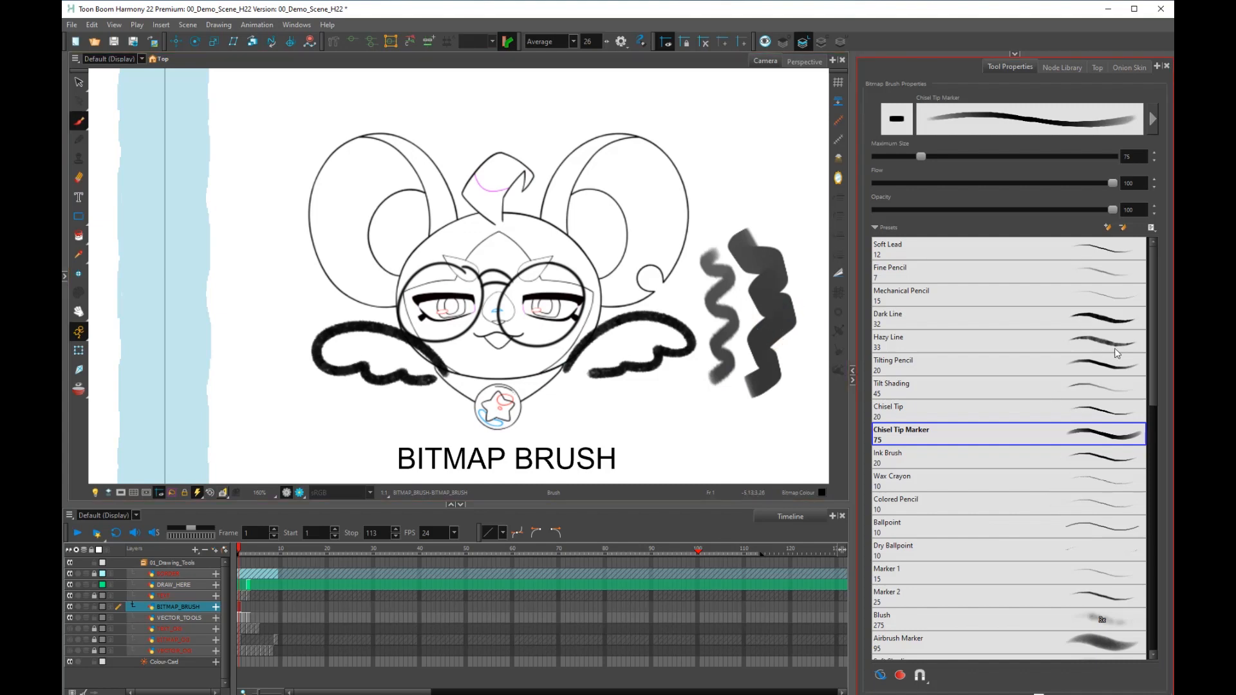
Open the Soft Lead bitmap brush's detailed properties and set its maximum size to 82 and minimum size to 0.6%.
click(1088, 251)
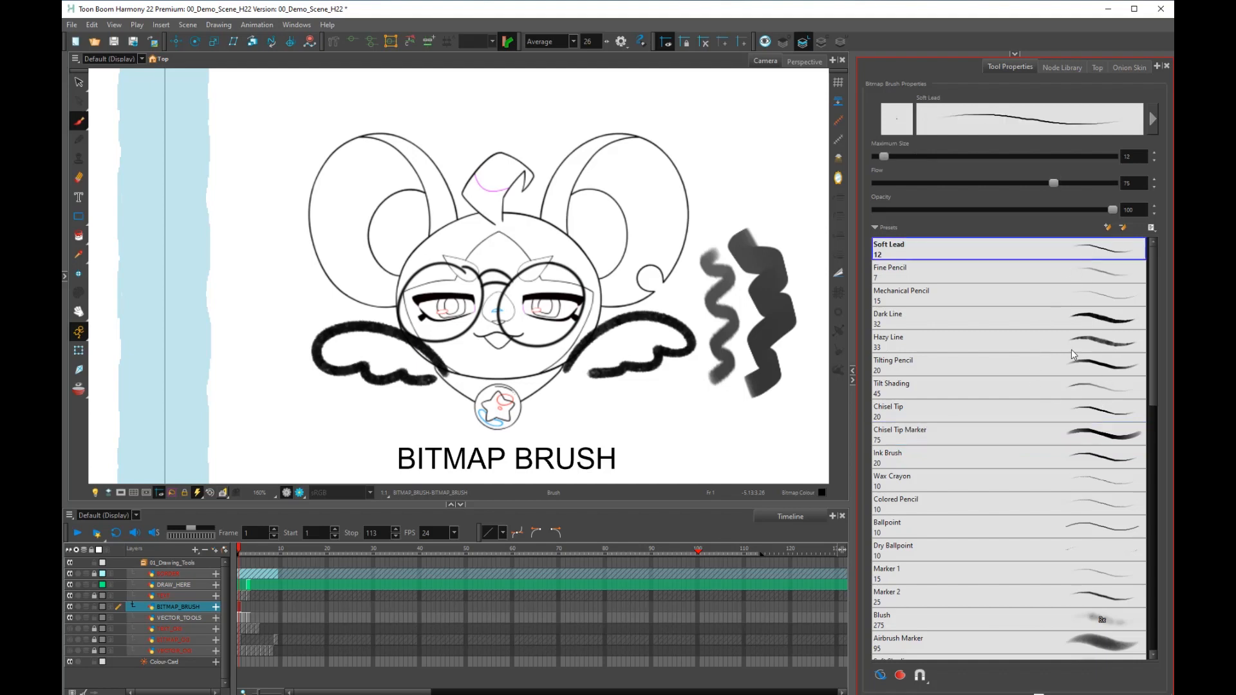
click(1151, 118)
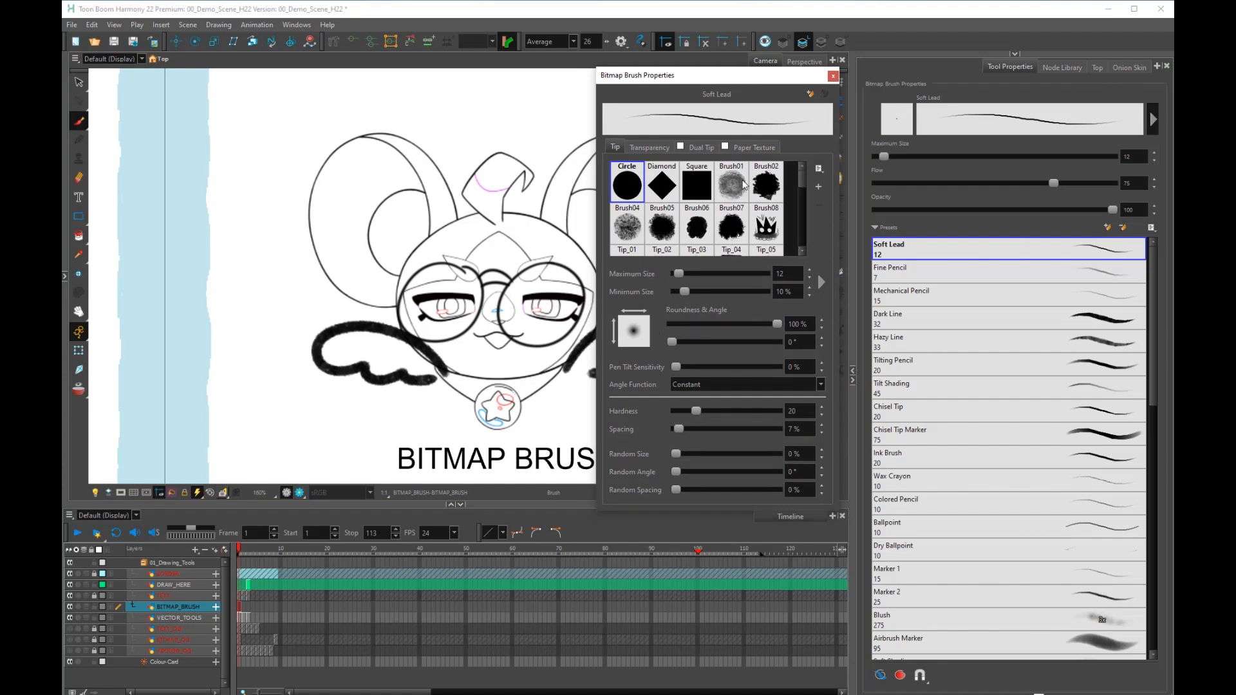
mouse_move(802, 178)
mouse_down()
mouse_move(802, 239)
mouse_move(801, 180)
mouse_up()
mouse_move(682, 273)
mouse_down()
mouse_move(710, 273)
mouse_move(685, 274)
mouse_move(675, 293)
mouse_move(716, 276)
mouse_move(689, 275)
mouse_move(699, 277)
mouse_up()
click(678, 292)
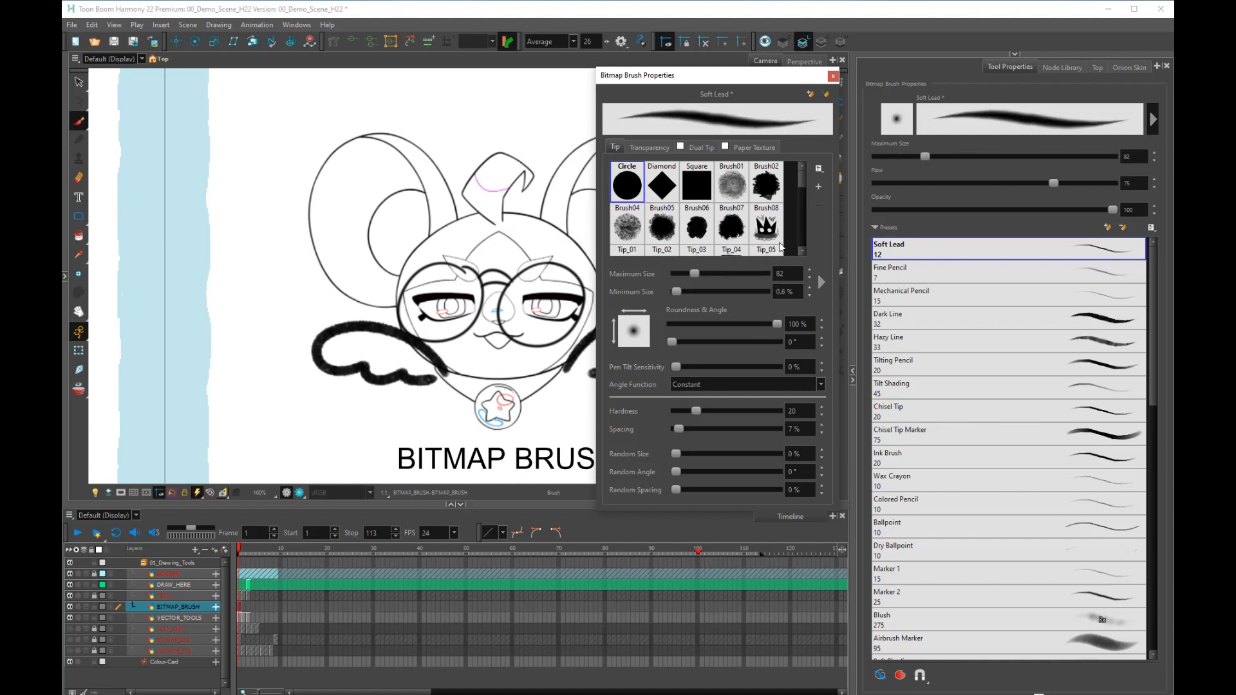
Give the Soft Lead brush the Brush01 tip with a roundness of 77.4% and an angle of 78.3°.
click(736, 187)
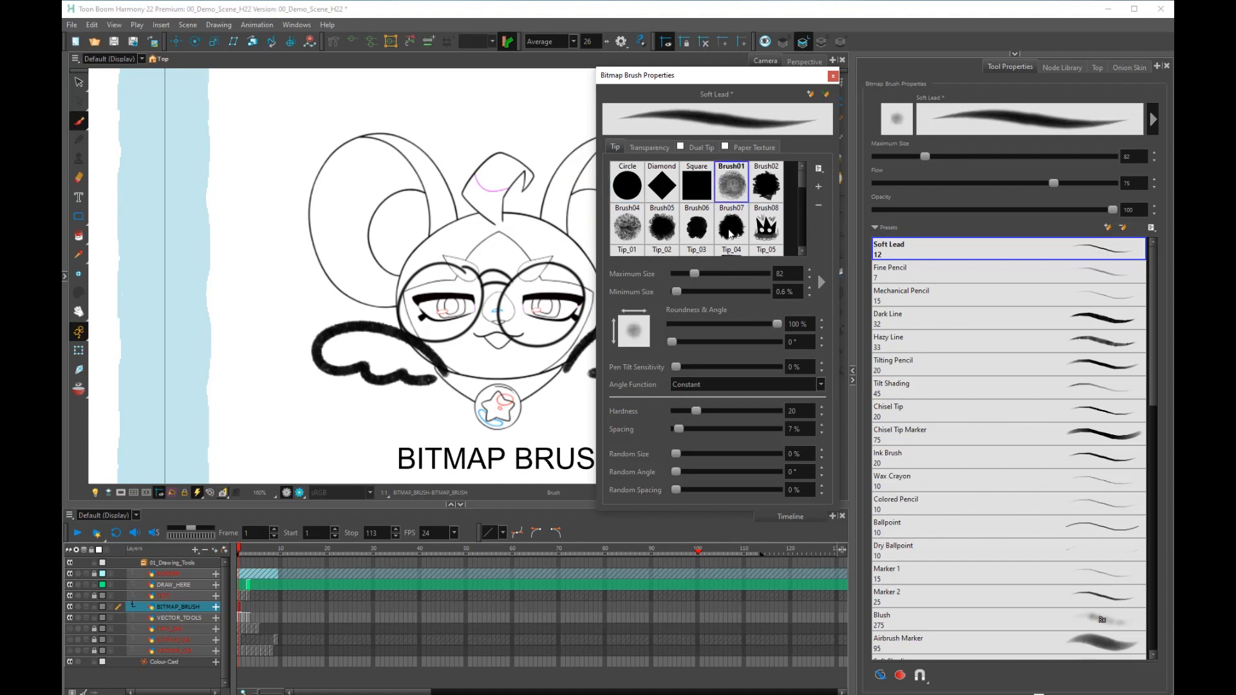
drag(777, 324, 752, 323)
mouse_move(671, 342)
mouse_down()
mouse_move(702, 344)
mouse_move(699, 331)
mouse_up()
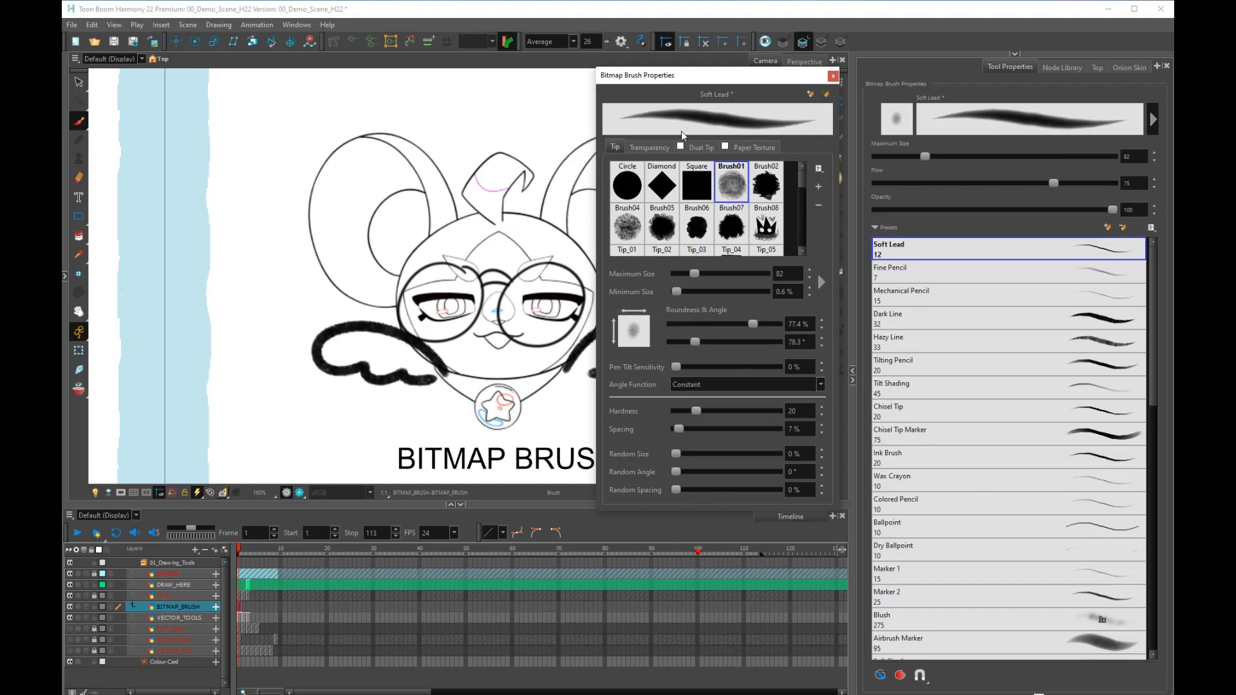
Review the bitmap brush's transparency, dual tip and paper texture settings, and return to its tip settings.
click(650, 148)
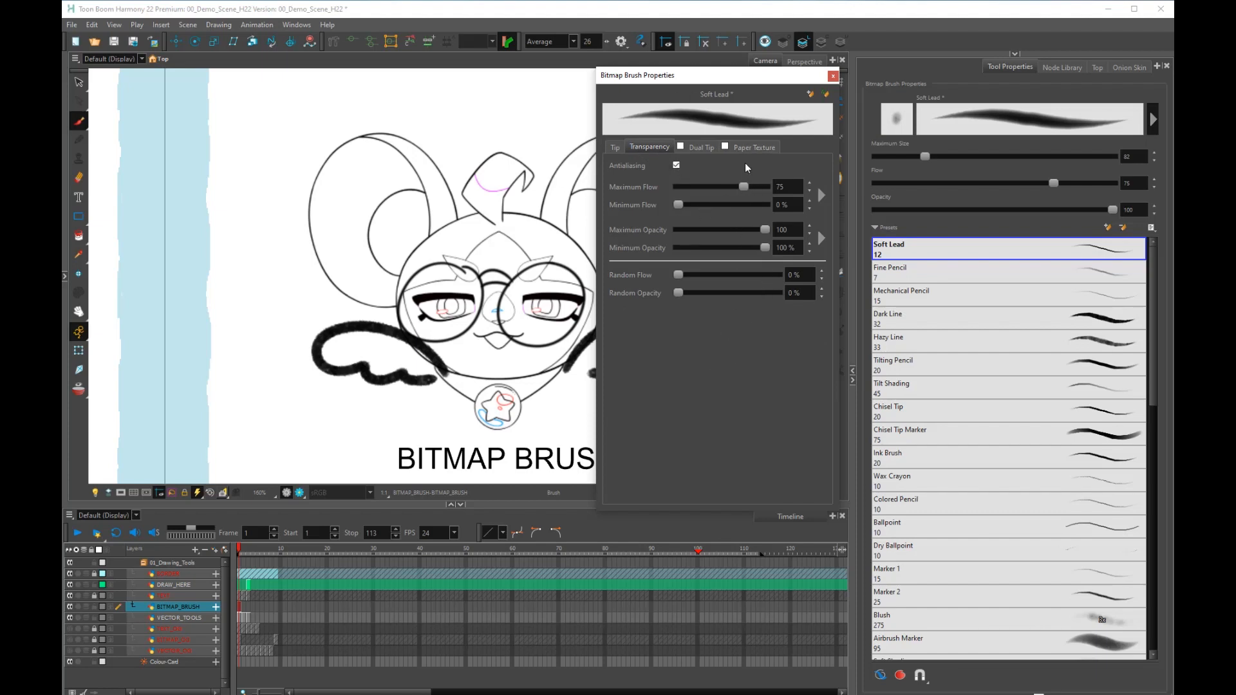
click(699, 148)
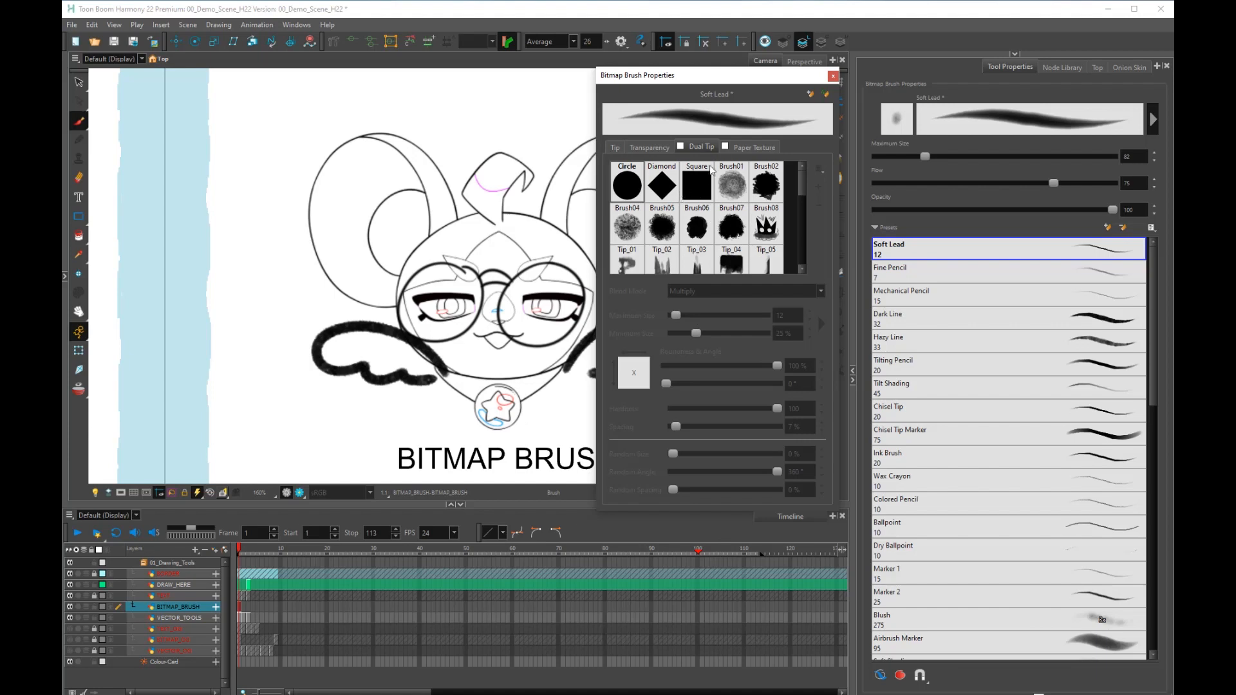
click(751, 149)
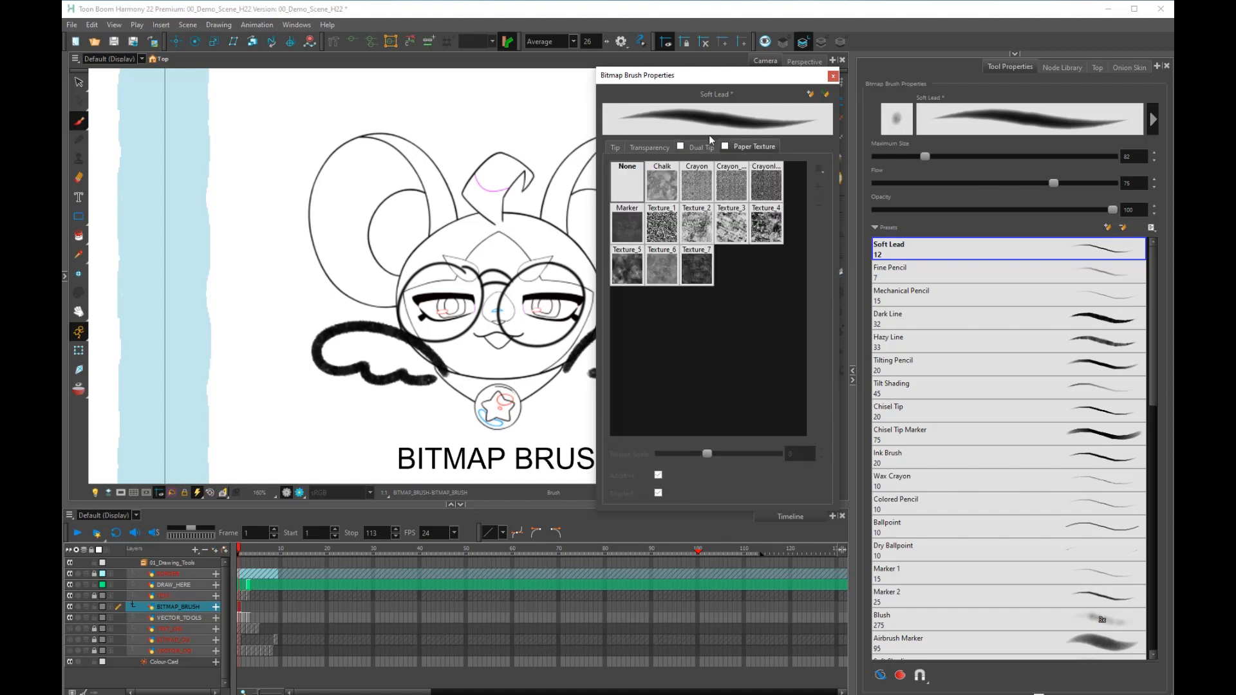
click(614, 148)
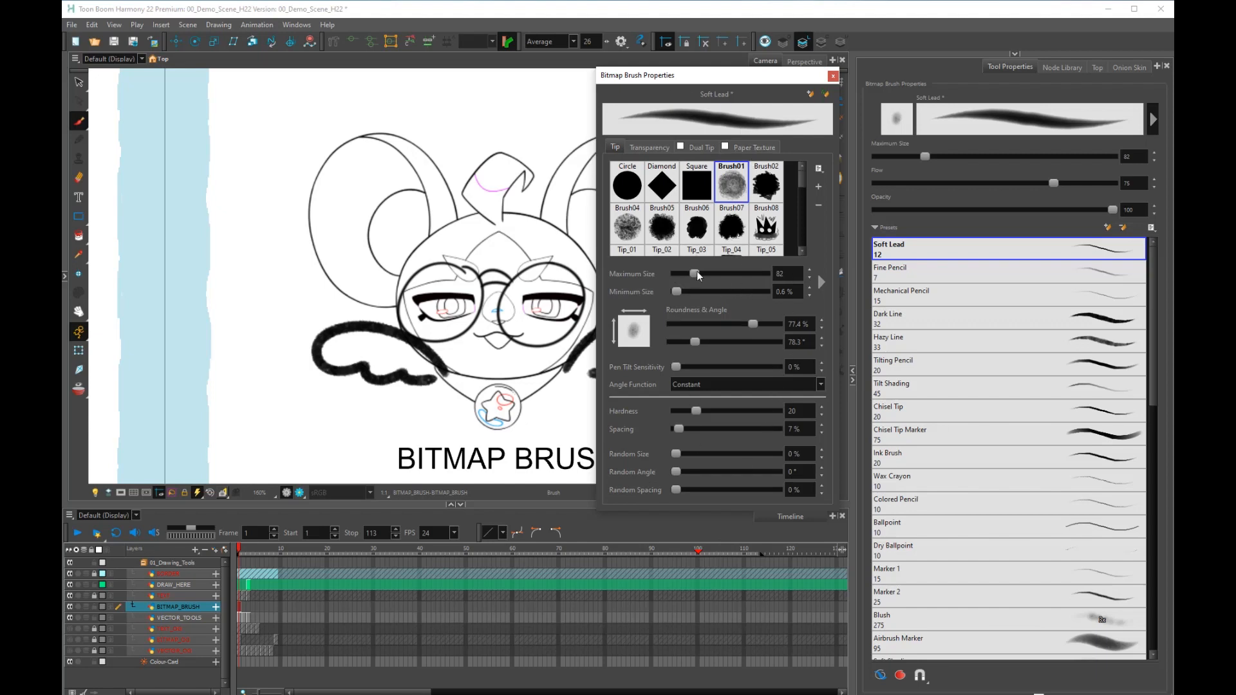
Set the brush's maximum size to 61.6 and make its size respond to tilt and speed instead of pressure.
mouse_move(697, 272)
mouse_down()
mouse_move(711, 273)
mouse_move(690, 274)
mouse_up()
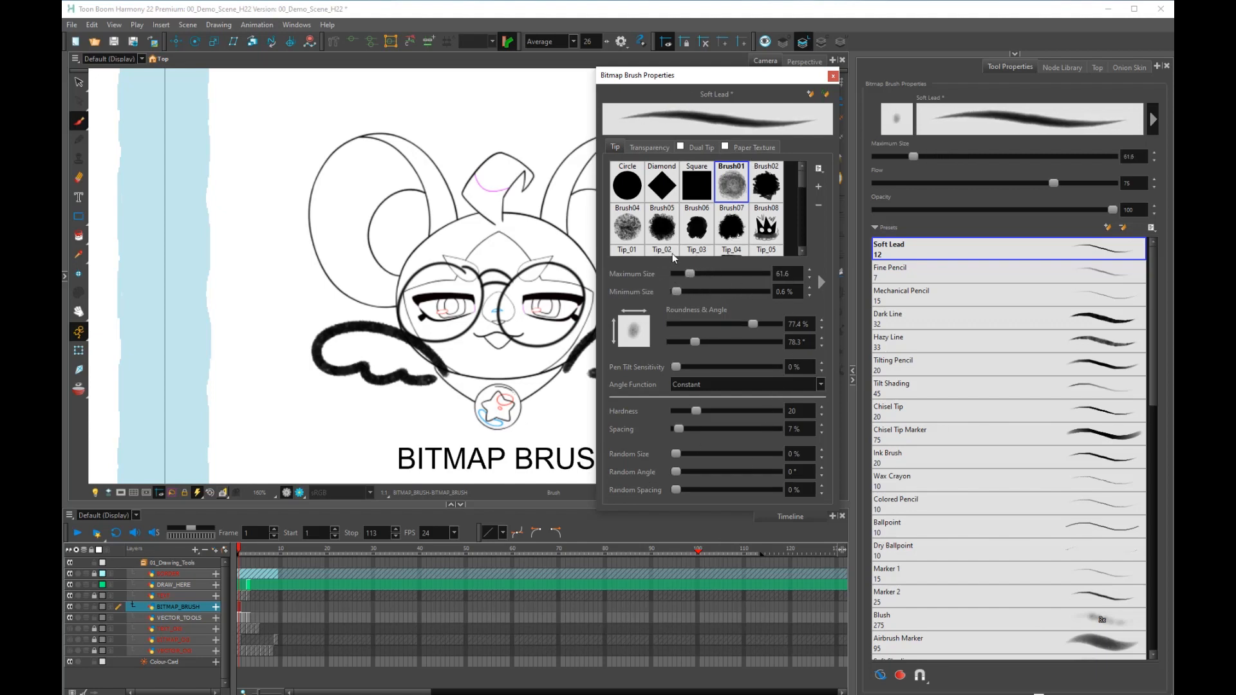
click(822, 282)
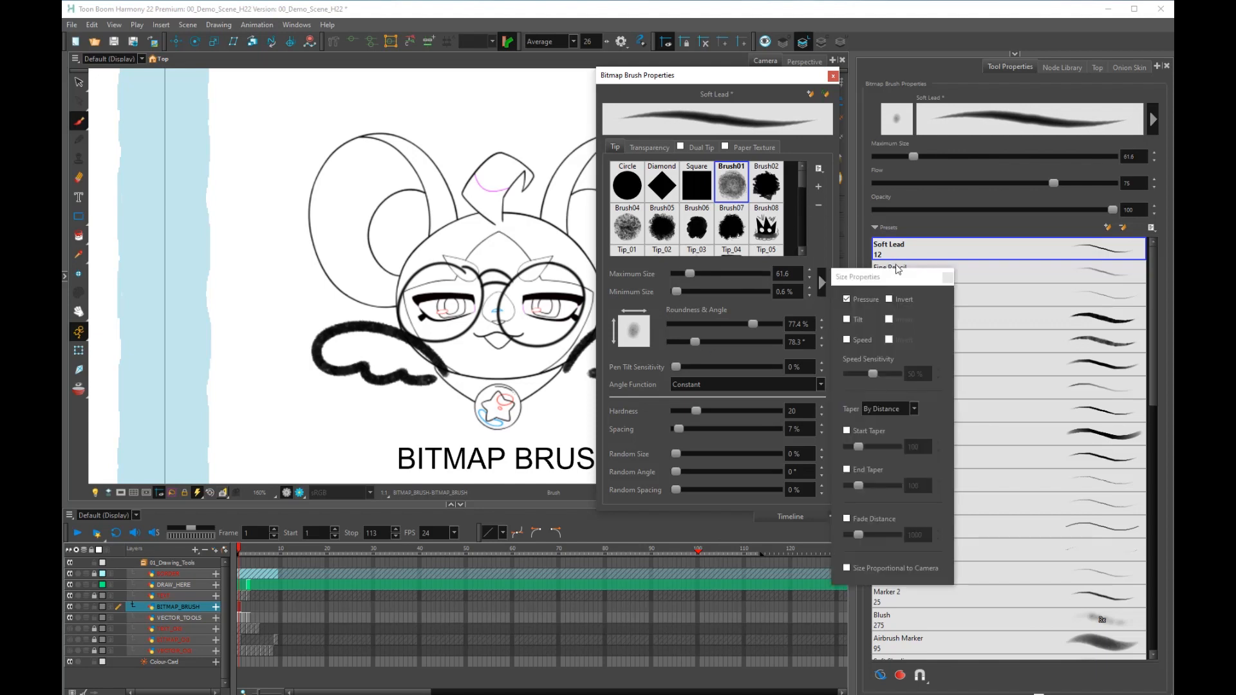
drag(898, 275, 902, 257)
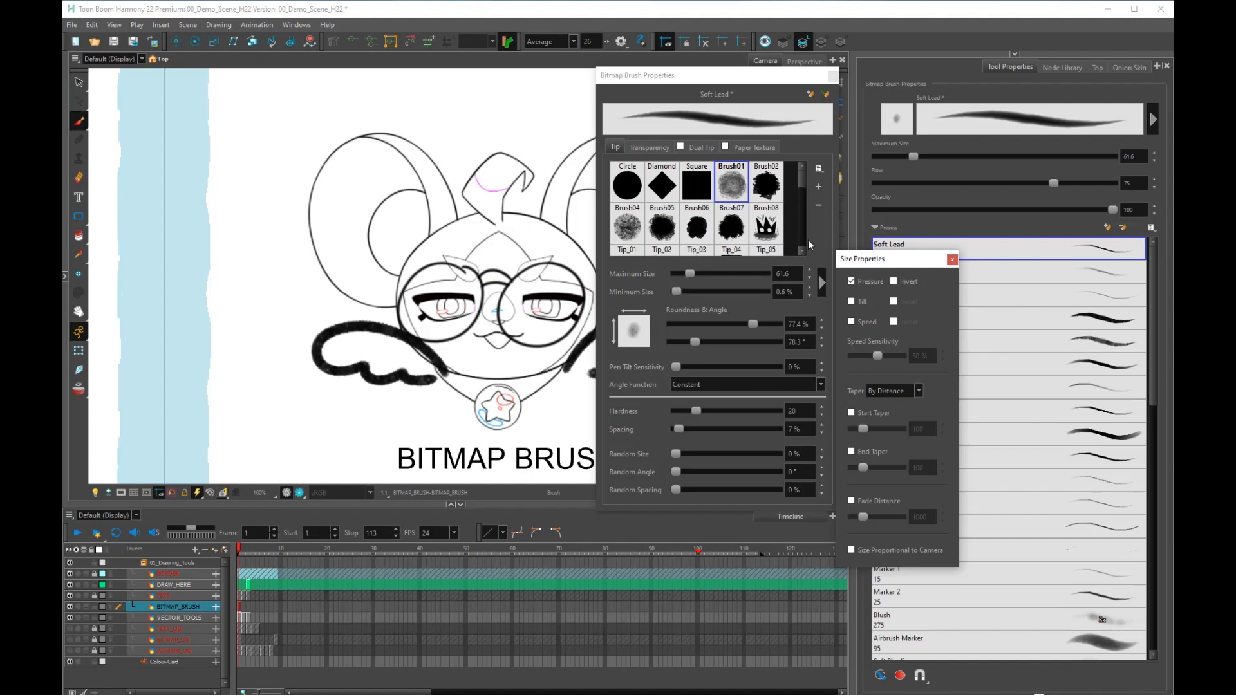
click(851, 301)
click(851, 282)
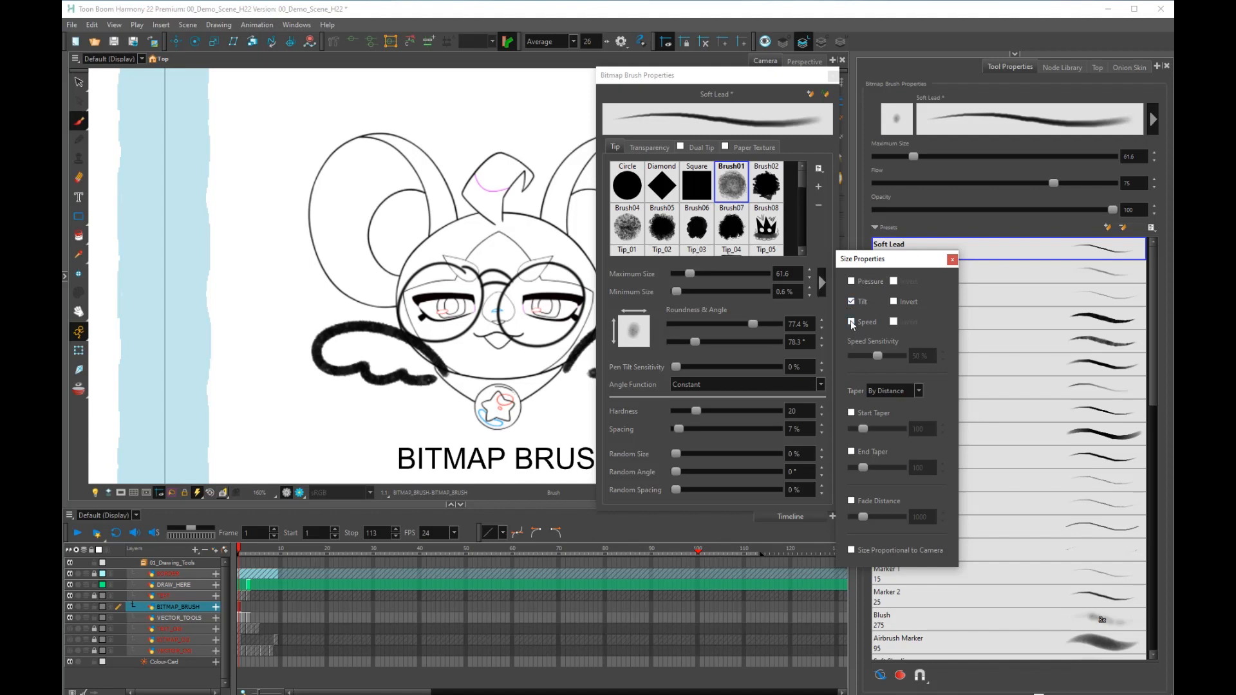
click(852, 322)
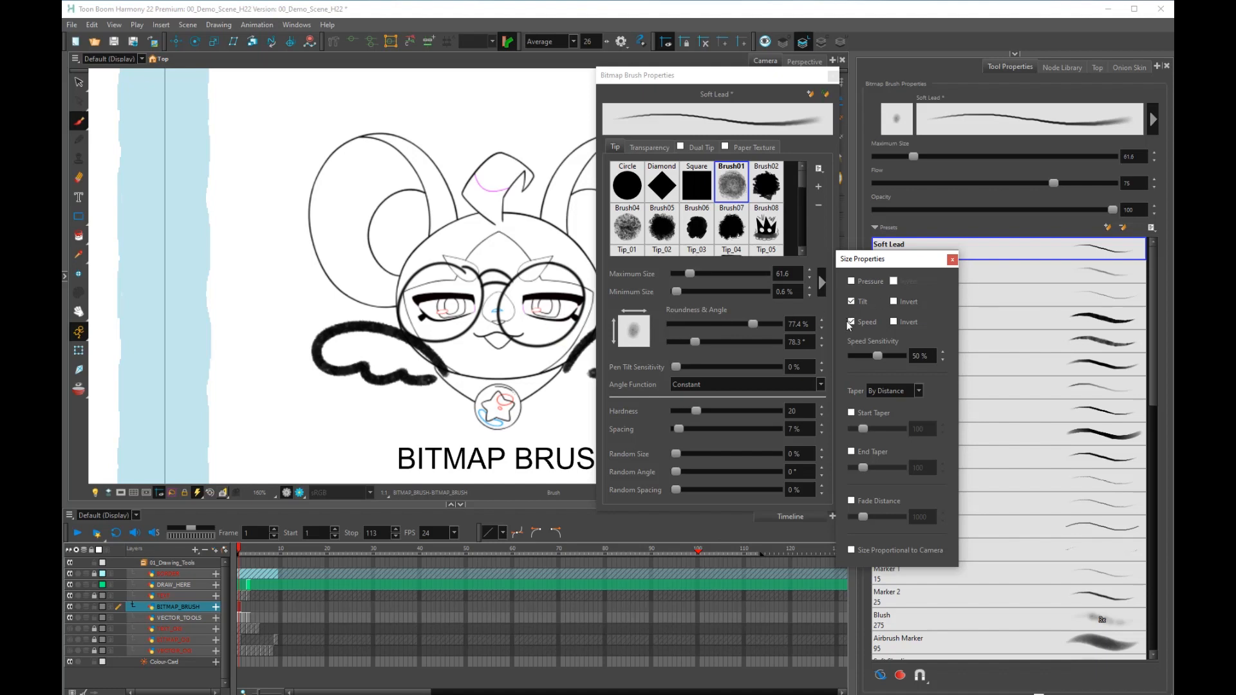
Invert the brush size's speed response, enable an inverted pressure response, and close the brush properties.
click(893, 322)
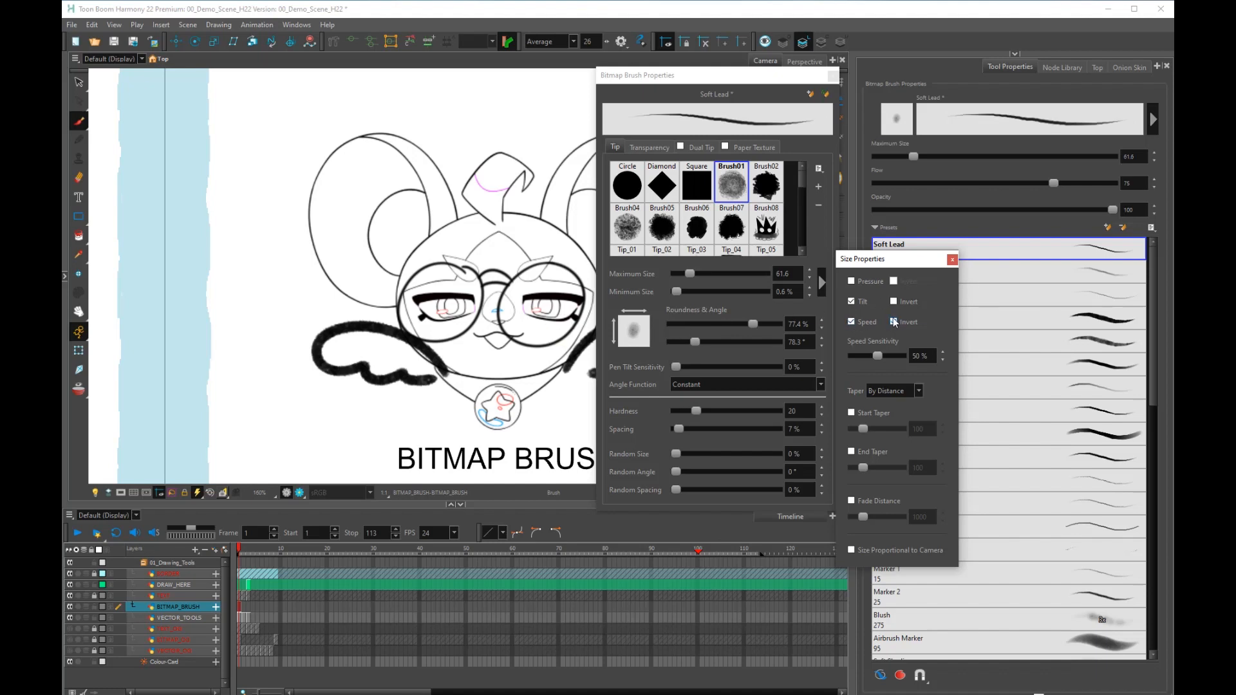
click(893, 322)
click(893, 301)
click(894, 301)
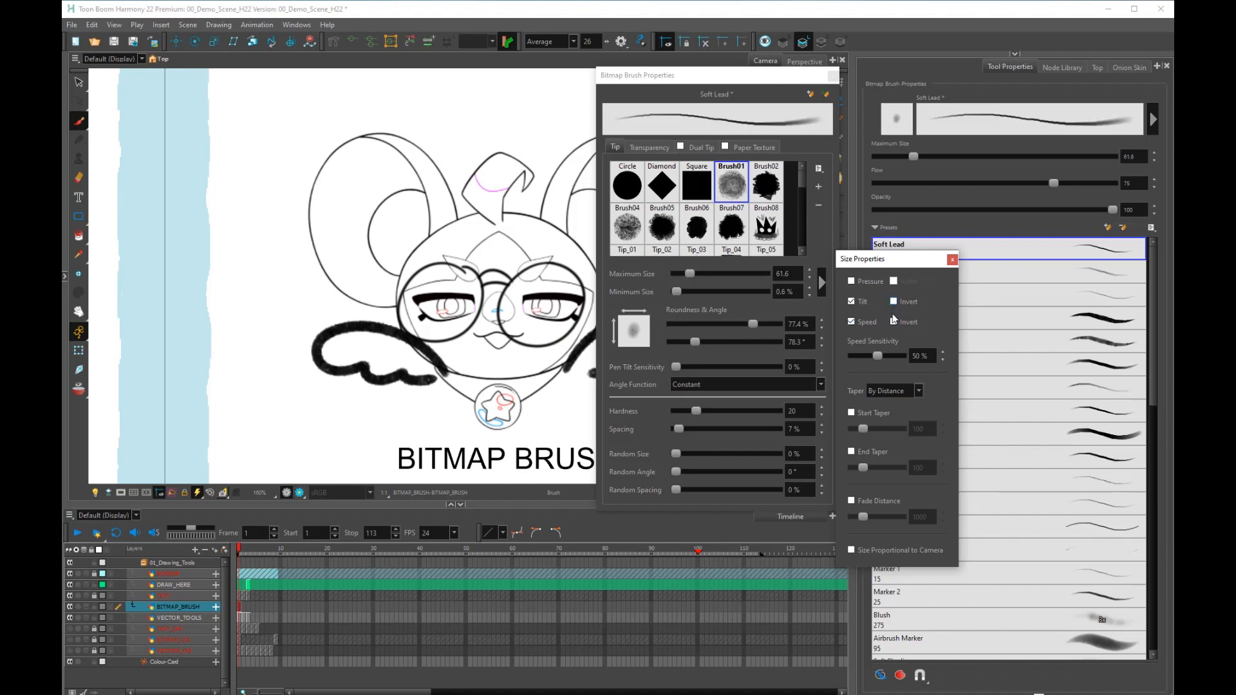
click(894, 322)
click(852, 281)
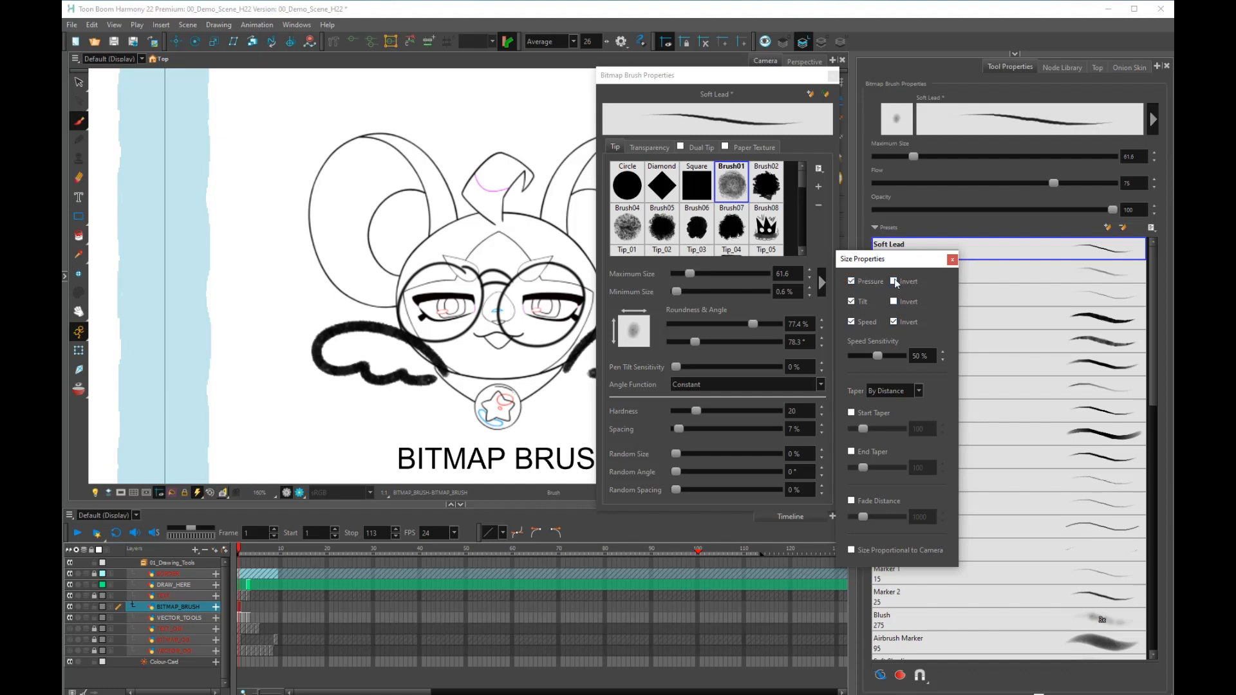
click(894, 281)
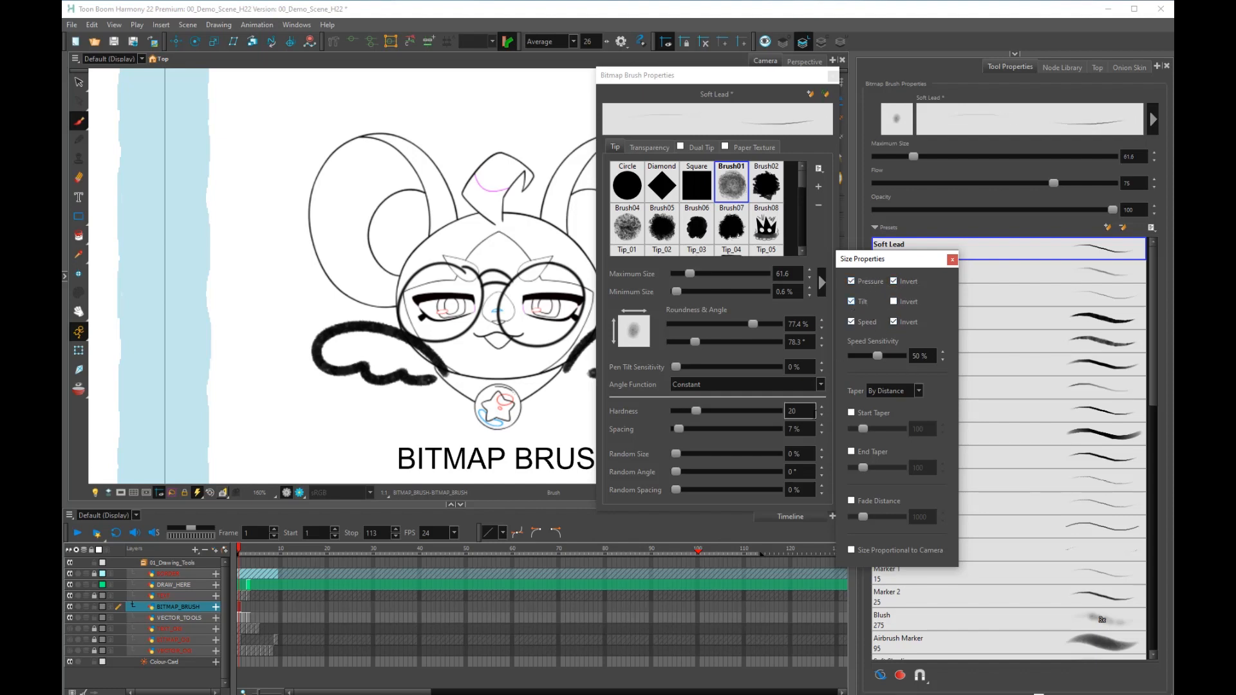
click(953, 259)
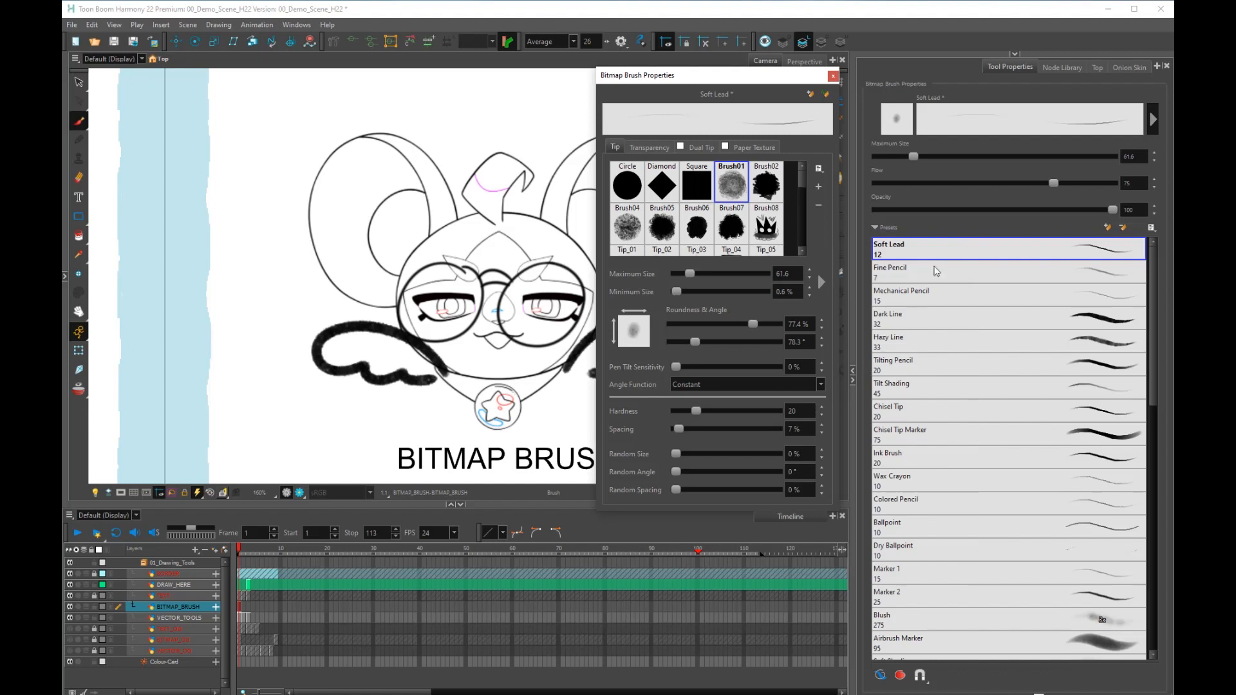
click(834, 75)
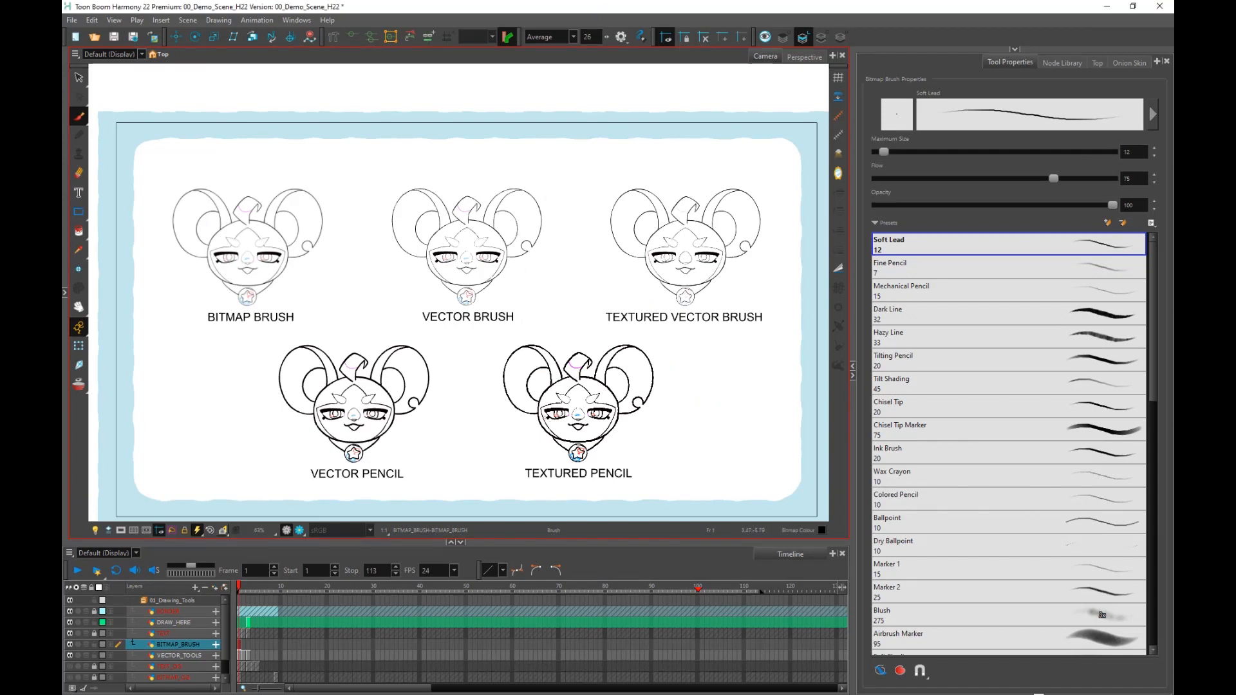
Select the first drawing of the VECTOR_TOOLS layer for the VECTOR BRUSH character and browse the vector brush presets.
scroll(476, 360, up, 4)
mouse_move(540, 205)
mouse_down()
mouse_move(550, 185)
mouse_move(534, 437)
mouse_up()
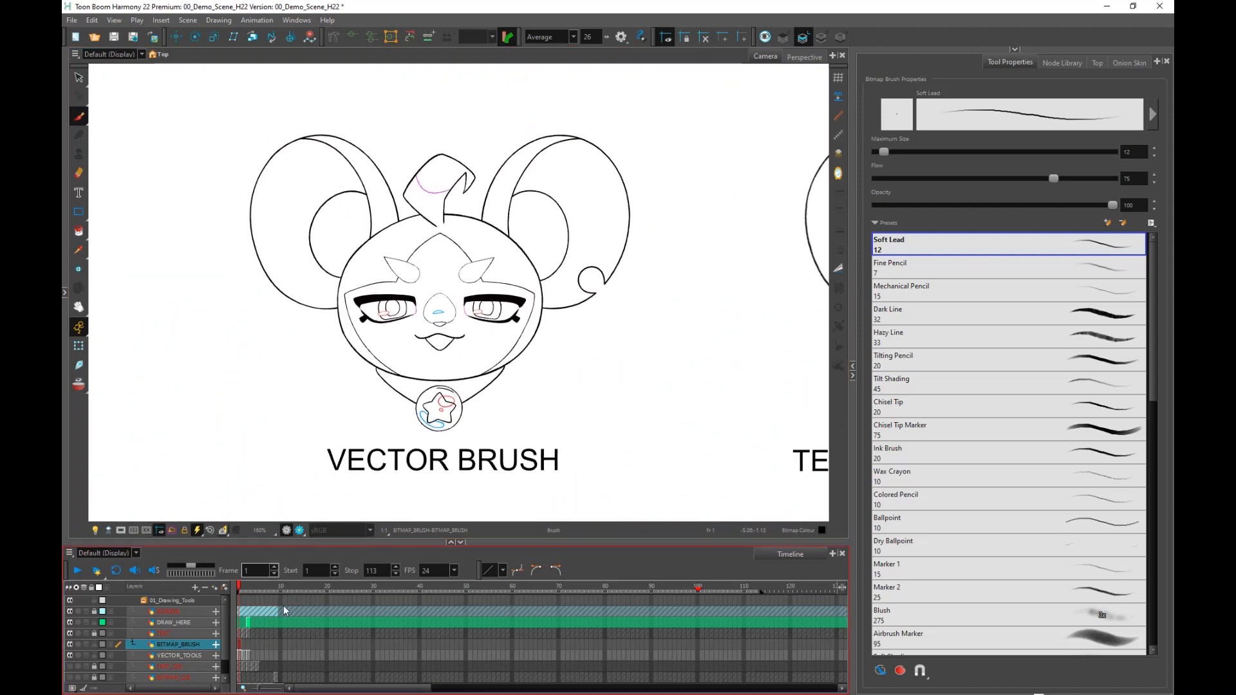
click(241, 657)
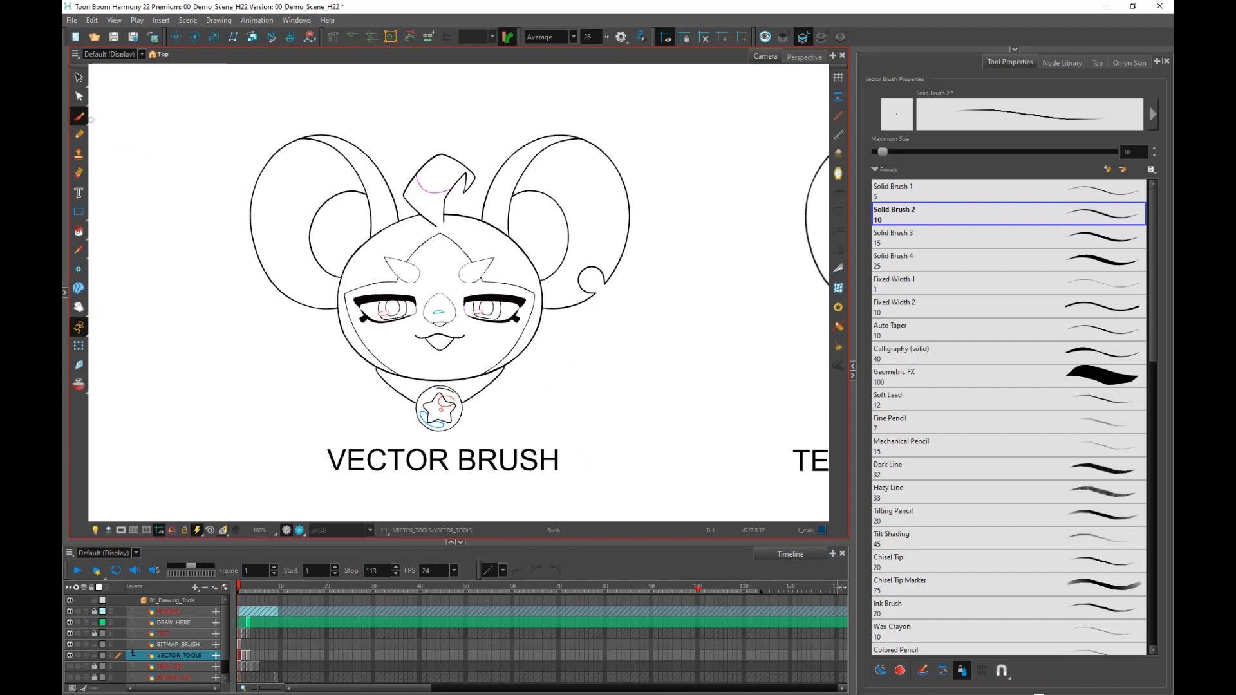
click(990, 193)
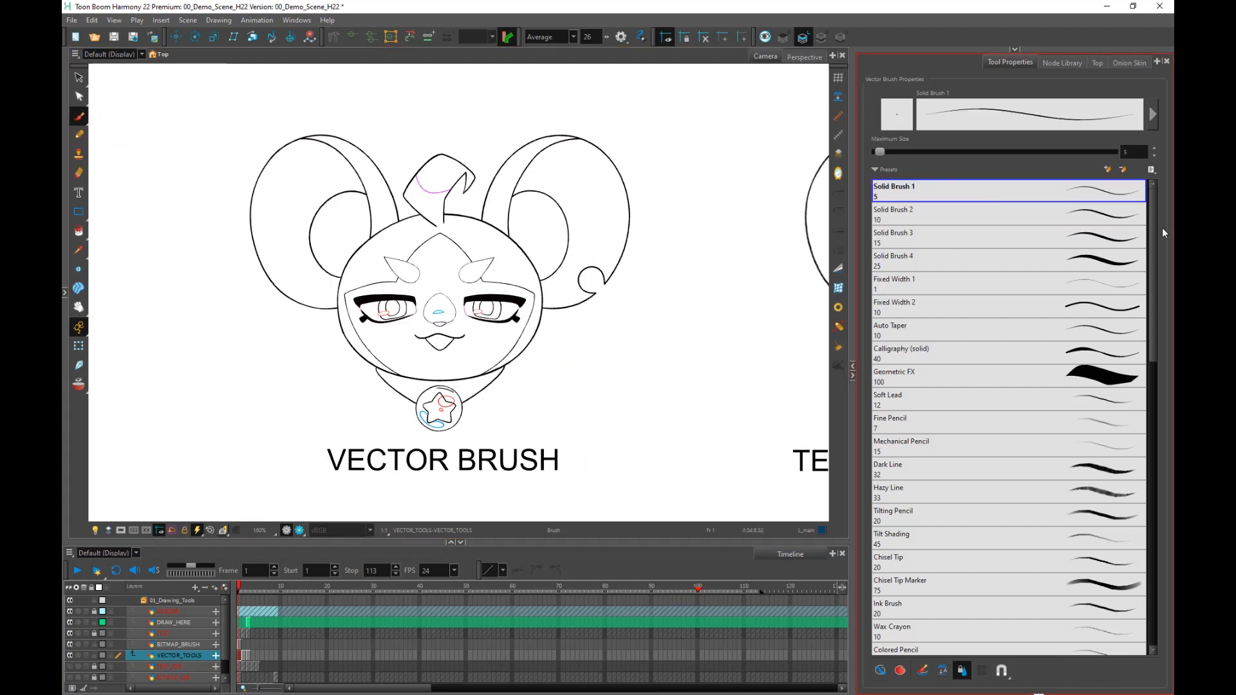
scroll(1153, 238, down, 5)
scroll(1153, 238, up, 5)
Draw two wavy strokes beside the VECTOR BRUSH character, one with Solid Brush 3 and one with Solid Brush 4.
click(1053, 219)
click(1051, 245)
drag(727, 213, 688, 360)
click(1003, 263)
mouse_move(746, 245)
mouse_down()
mouse_move(773, 269)
mouse_move(749, 423)
mouse_up()
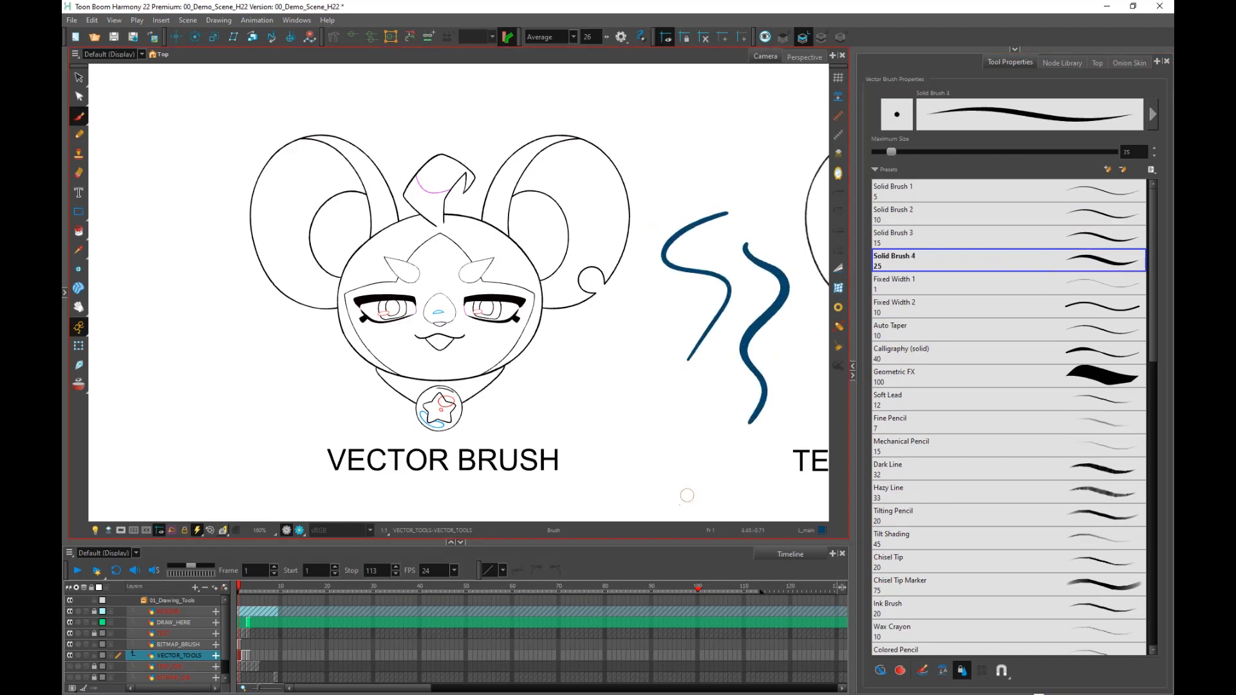
Open the Solid Brush 4 properties and change the brush type to Textured Vector.
click(1154, 114)
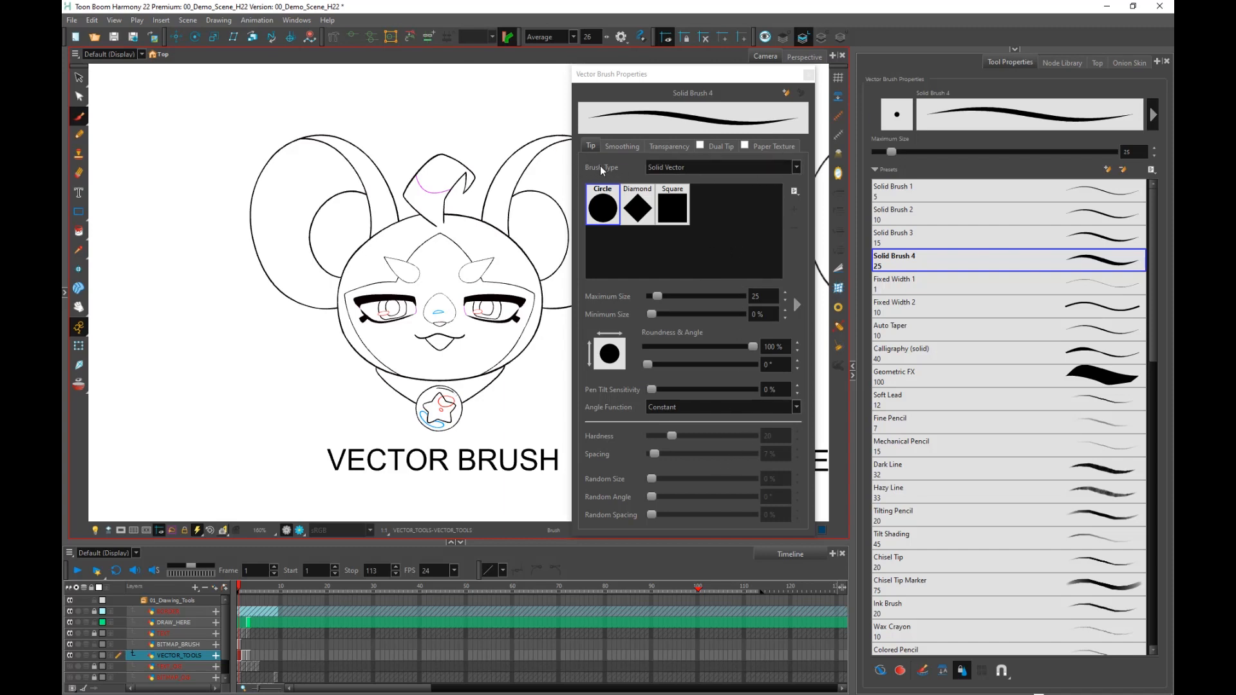
click(664, 169)
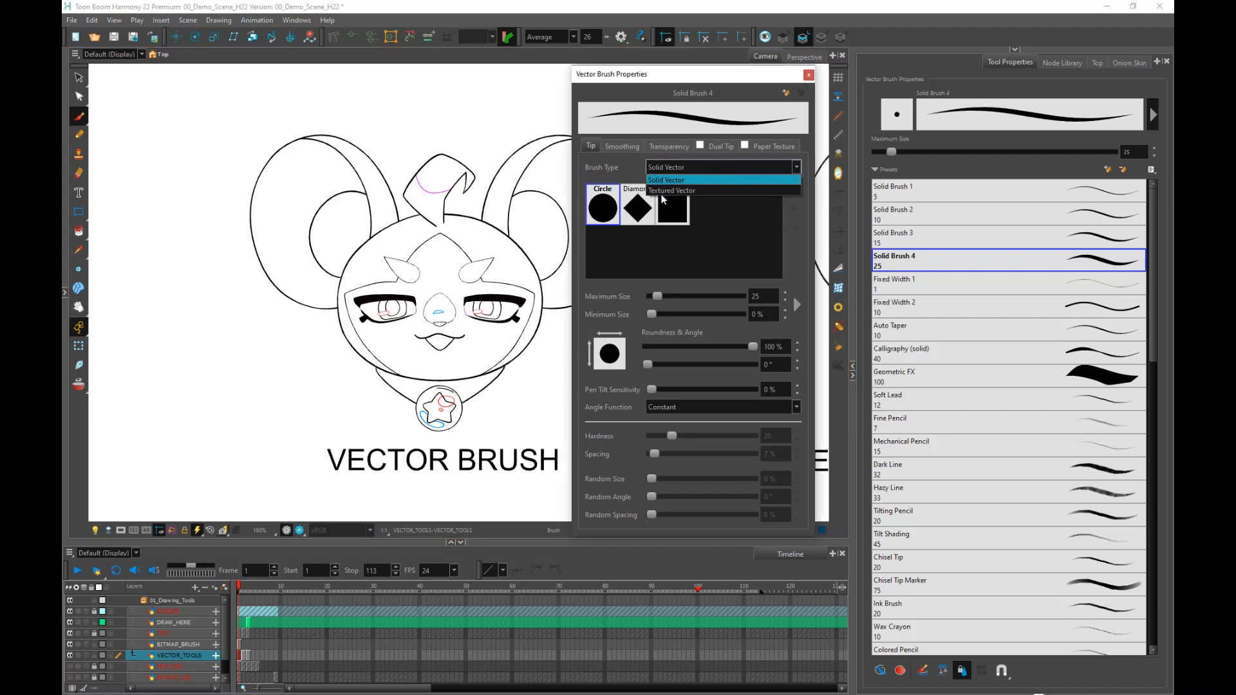
click(665, 191)
Review the textured brush's tip, dual tip, paper texture and transparency settings, and close the brush properties.
mouse_move(779, 204)
mouse_down()
mouse_move(778, 235)
mouse_move(771, 196)
mouse_up()
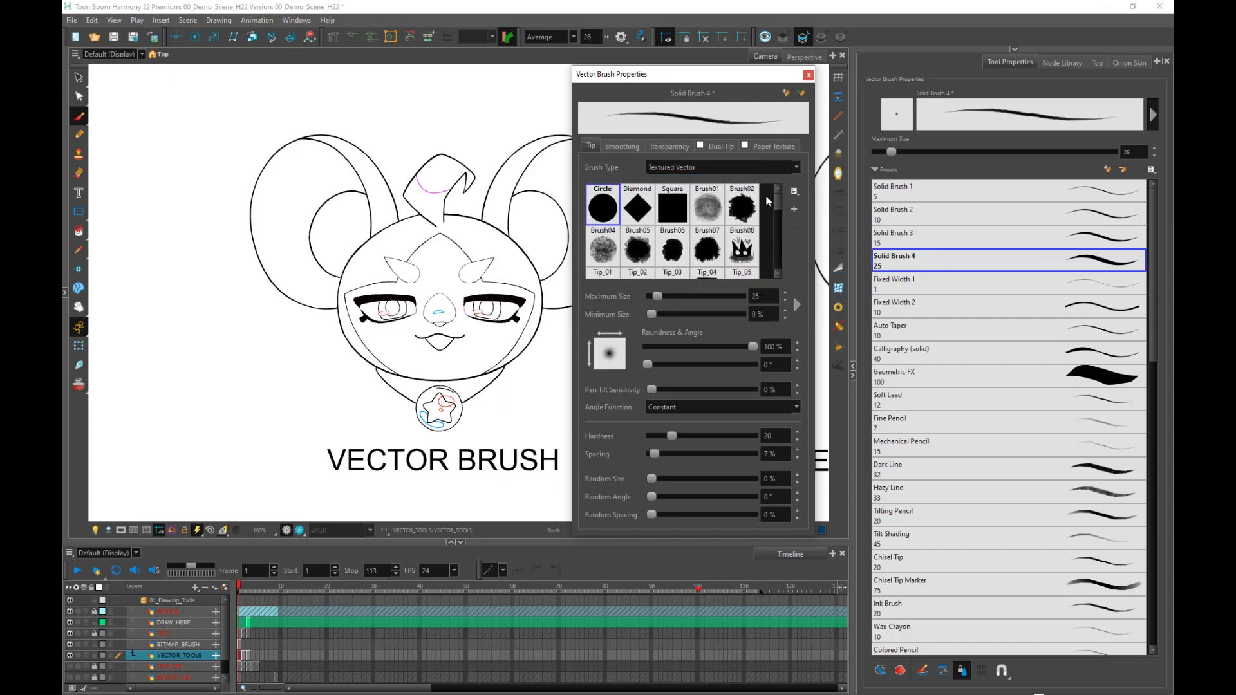
scroll(778, 210, down, 2)
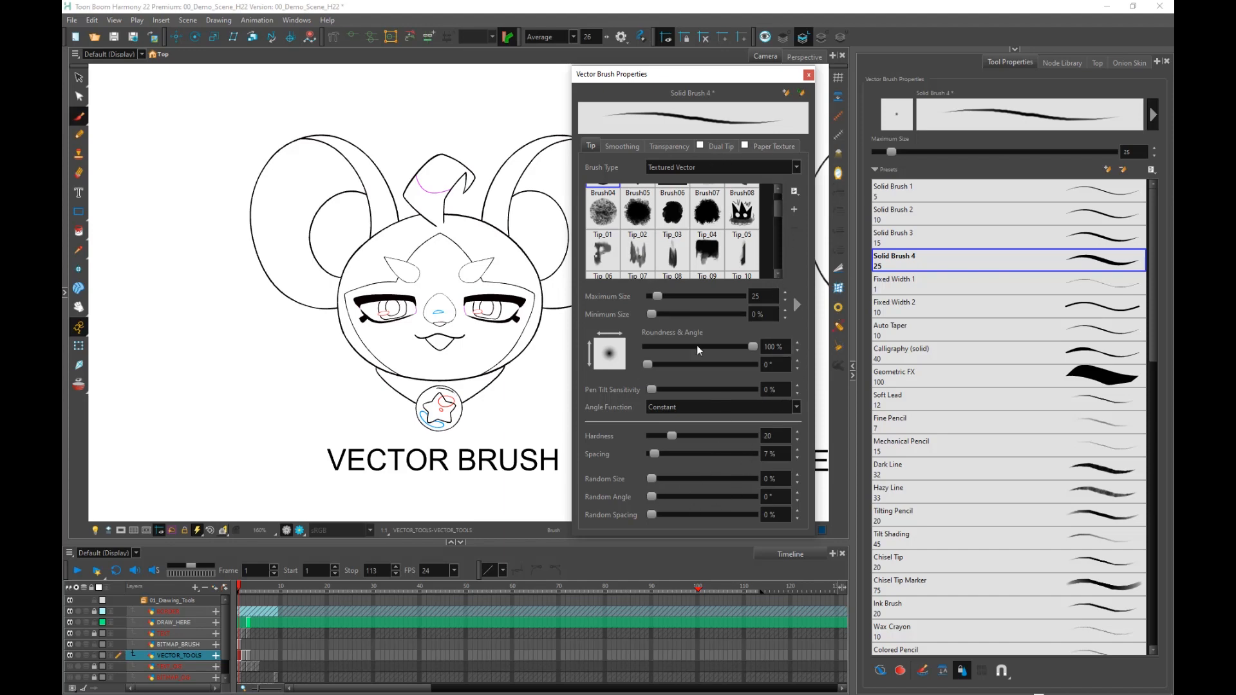
click(666, 146)
click(724, 144)
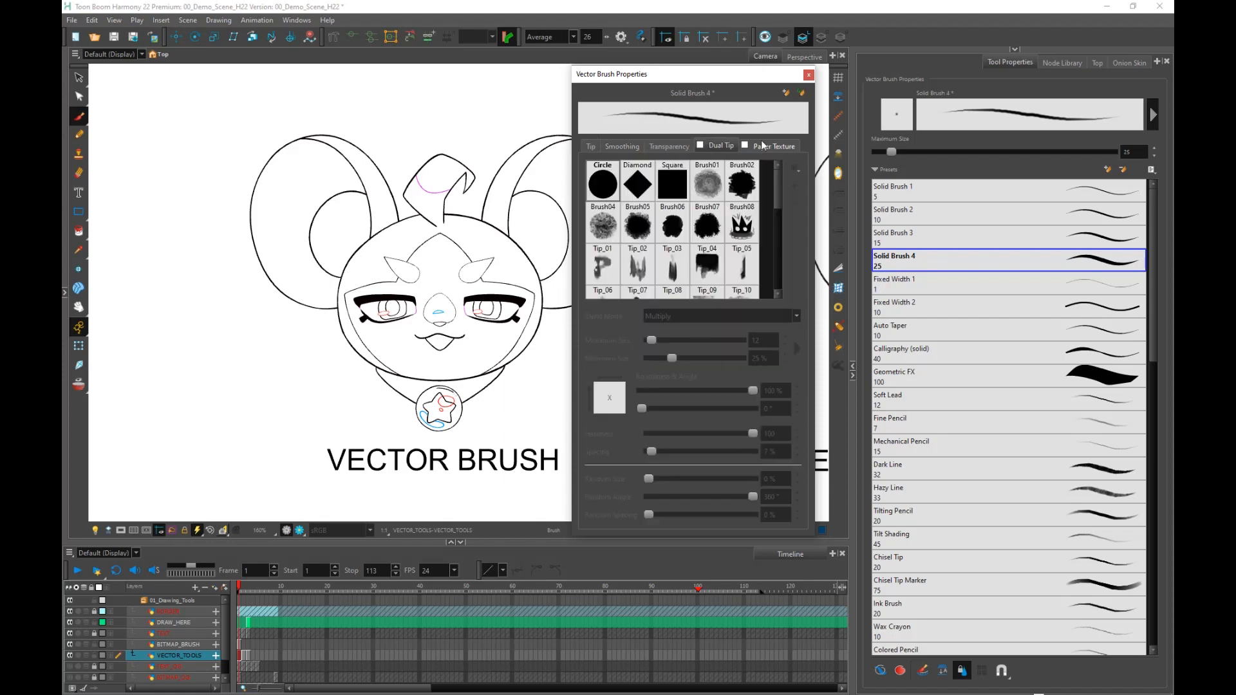
click(774, 145)
click(726, 147)
click(669, 146)
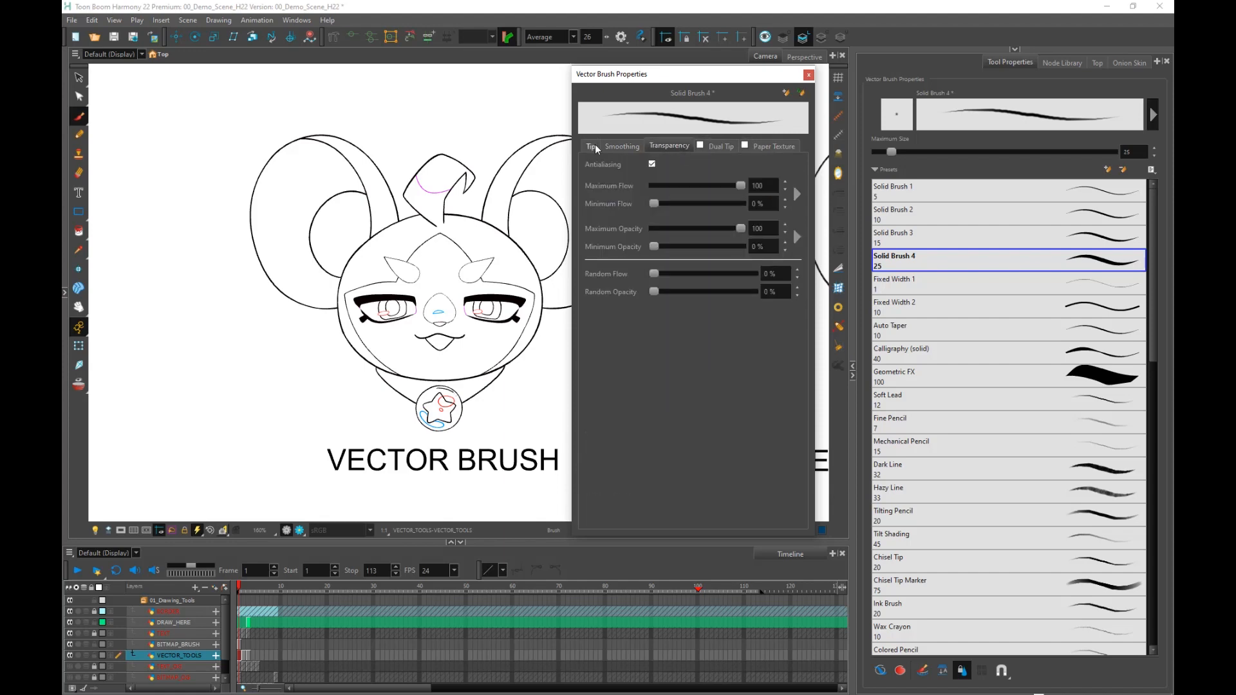
click(591, 146)
click(798, 306)
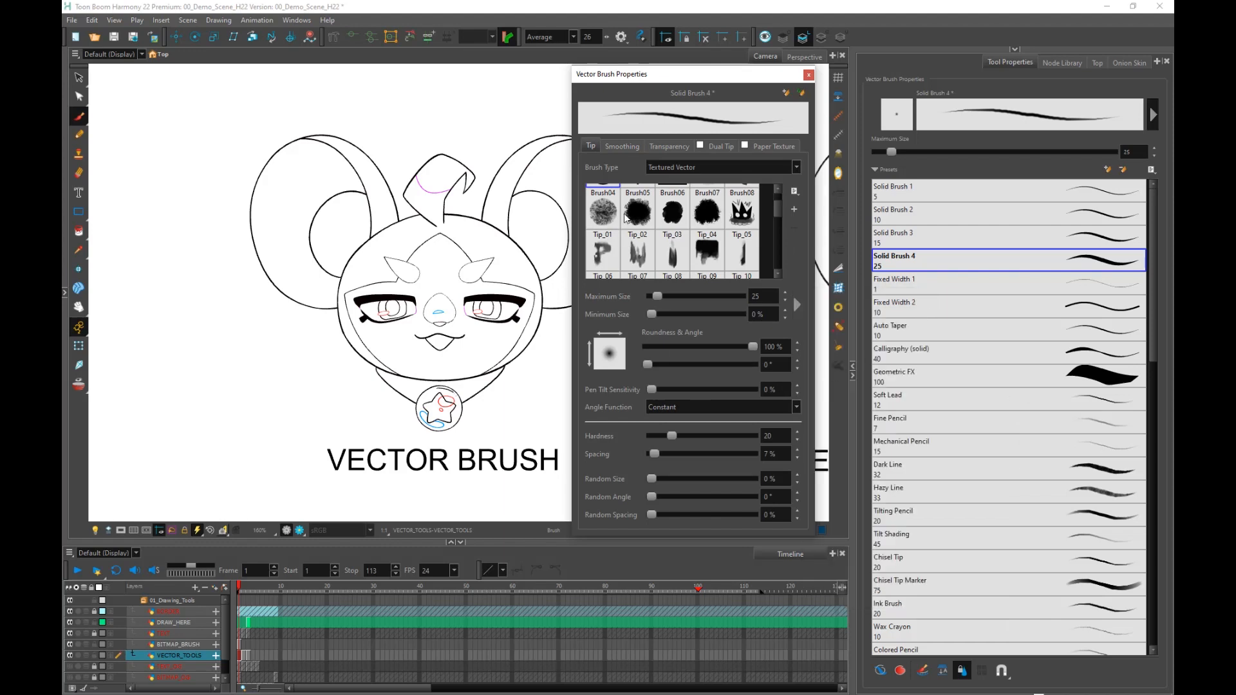
click(809, 74)
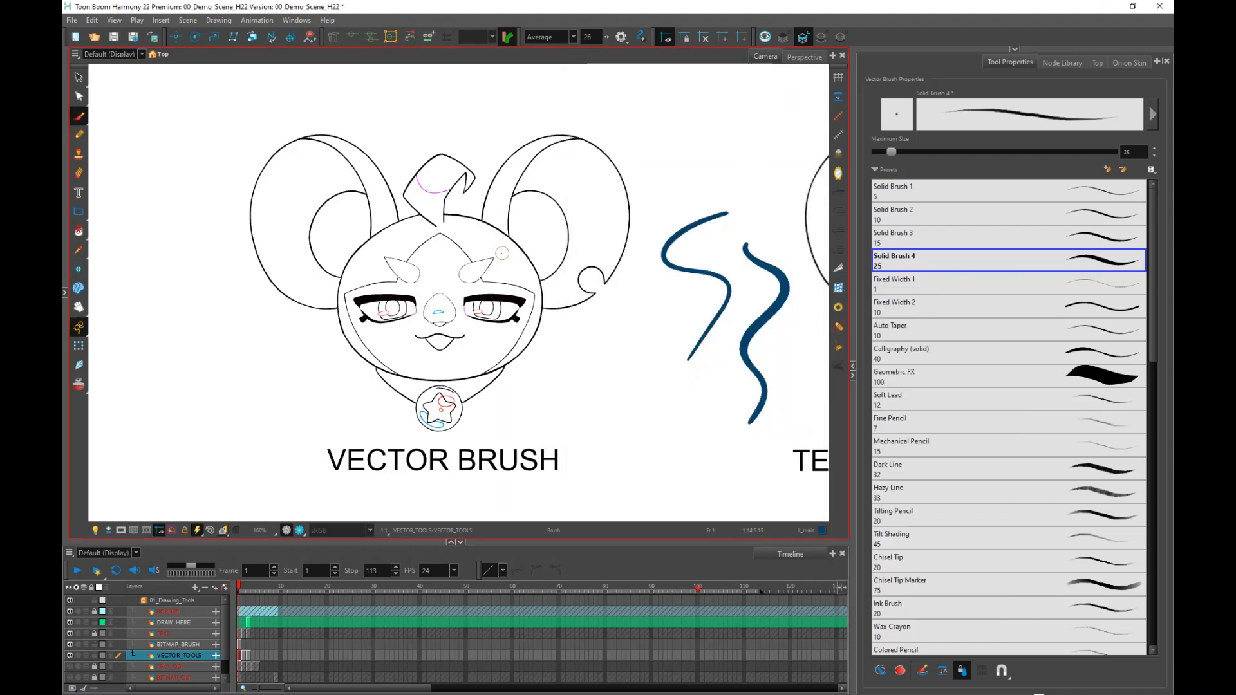
Use the Contour Editor to pull points on the VECTOR BRUSH character's right ear outline apart, thickening its upper section.
mouse_move(487, 284)
mouse_down()
mouse_move(527, 299)
mouse_move(512, 269)
mouse_up()
scroll(512, 271, up, 1)
mouse_move(517, 441)
mouse_down()
mouse_move(518, 408)
mouse_move(543, 399)
mouse_move(548, 412)
mouse_up()
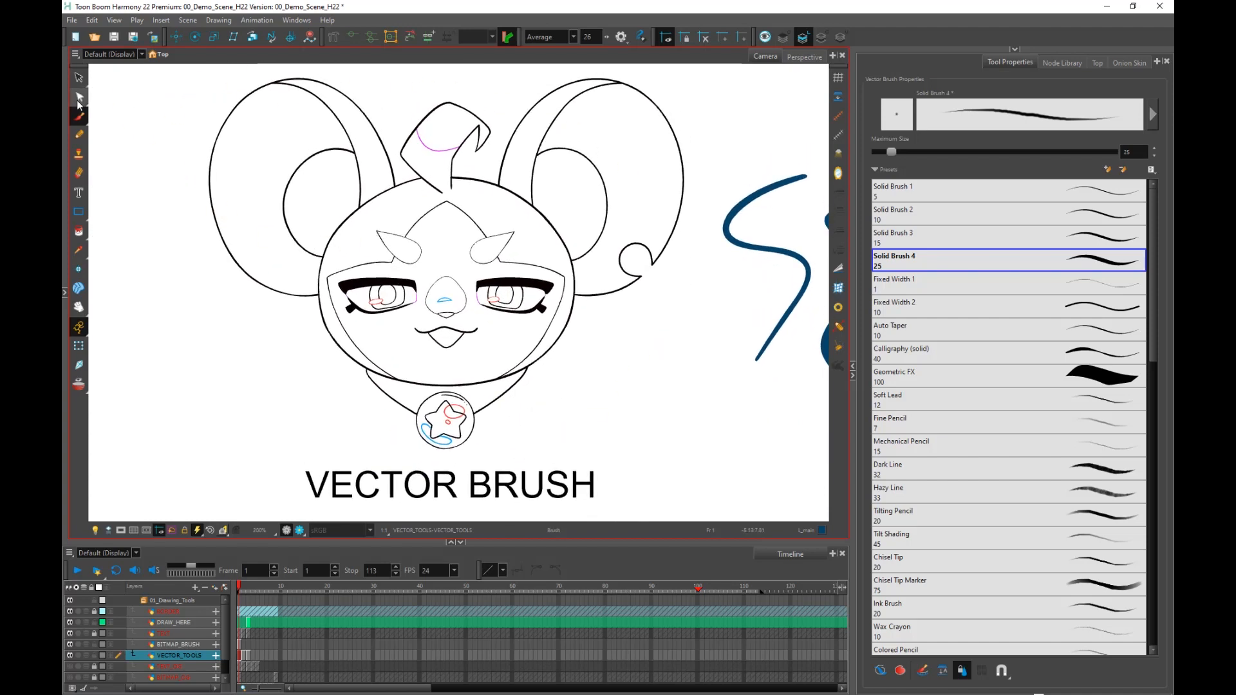
drag(79, 103, 124, 96)
scroll(548, 181, up, 1)
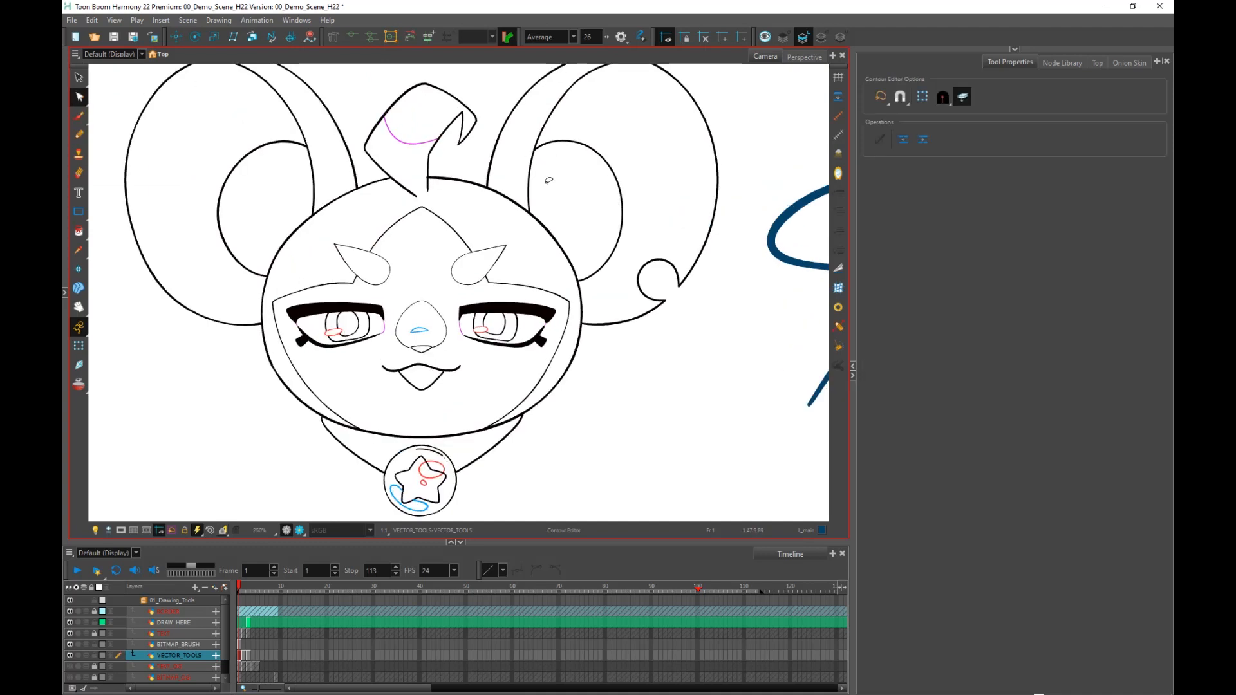
drag(548, 181, 515, 331)
scroll(592, 284, up, 2)
click(682, 208)
scroll(599, 370, up, 1)
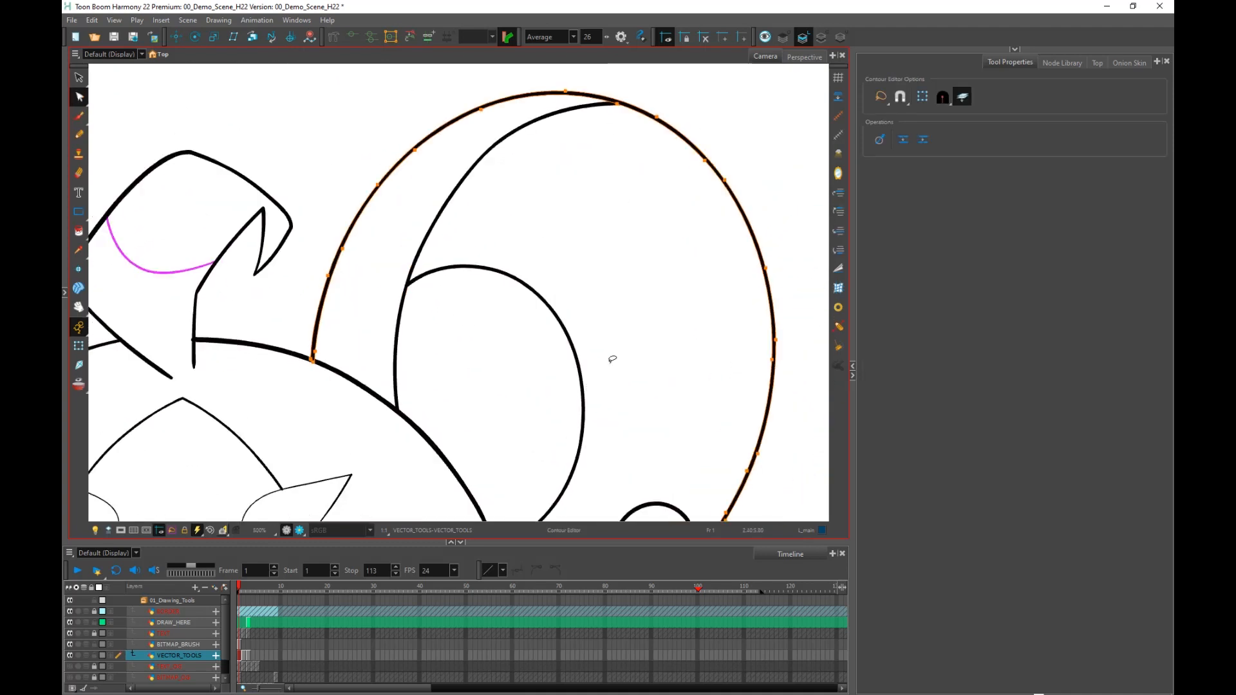
drag(698, 195, 563, 257)
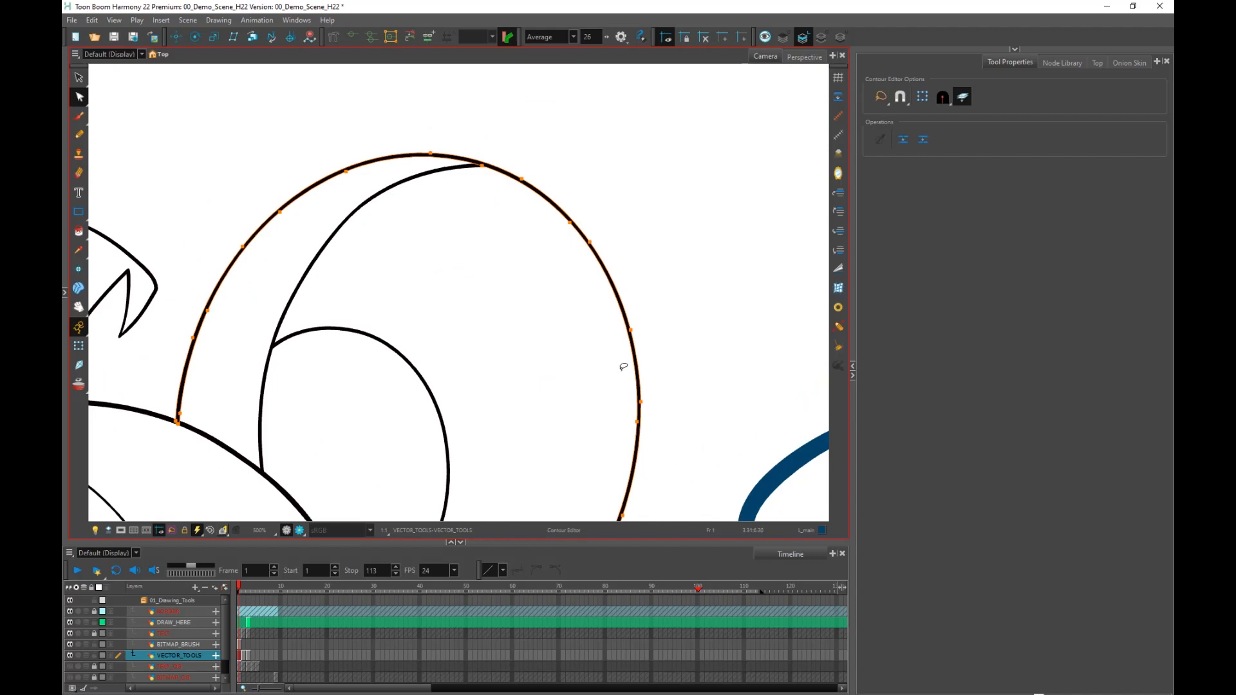
scroll(624, 367, up, 1)
drag(635, 240, 629, 357)
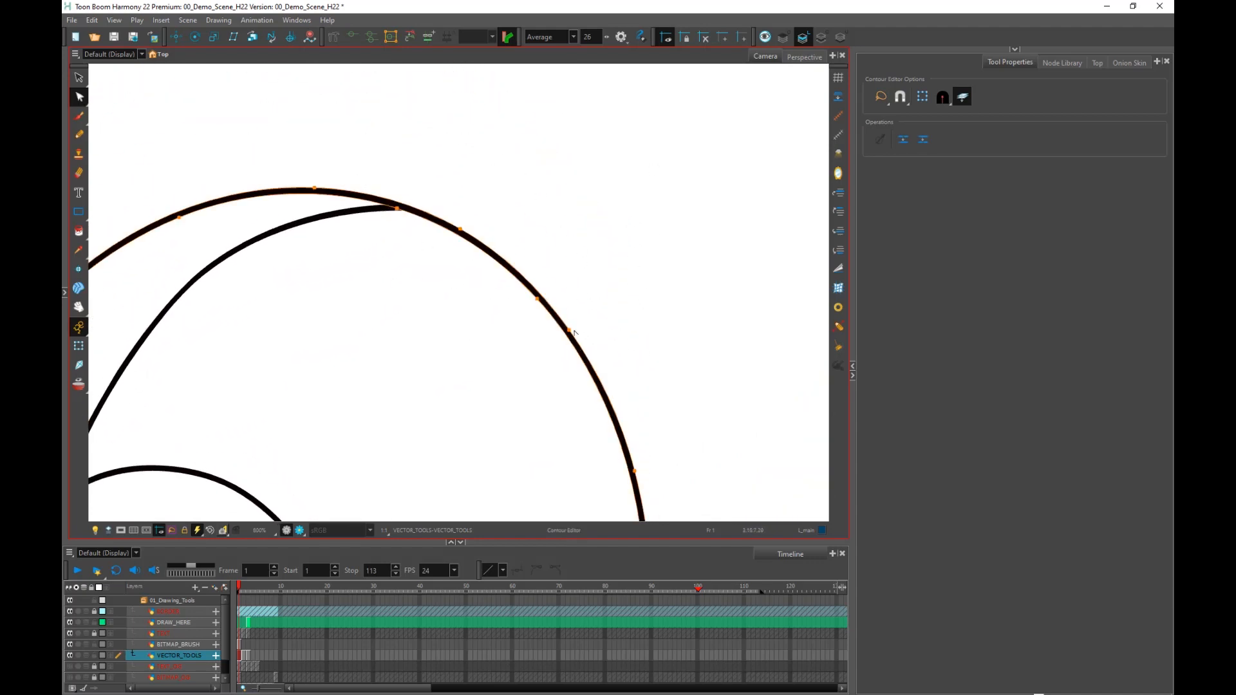
drag(570, 331, 506, 323)
drag(461, 230, 480, 177)
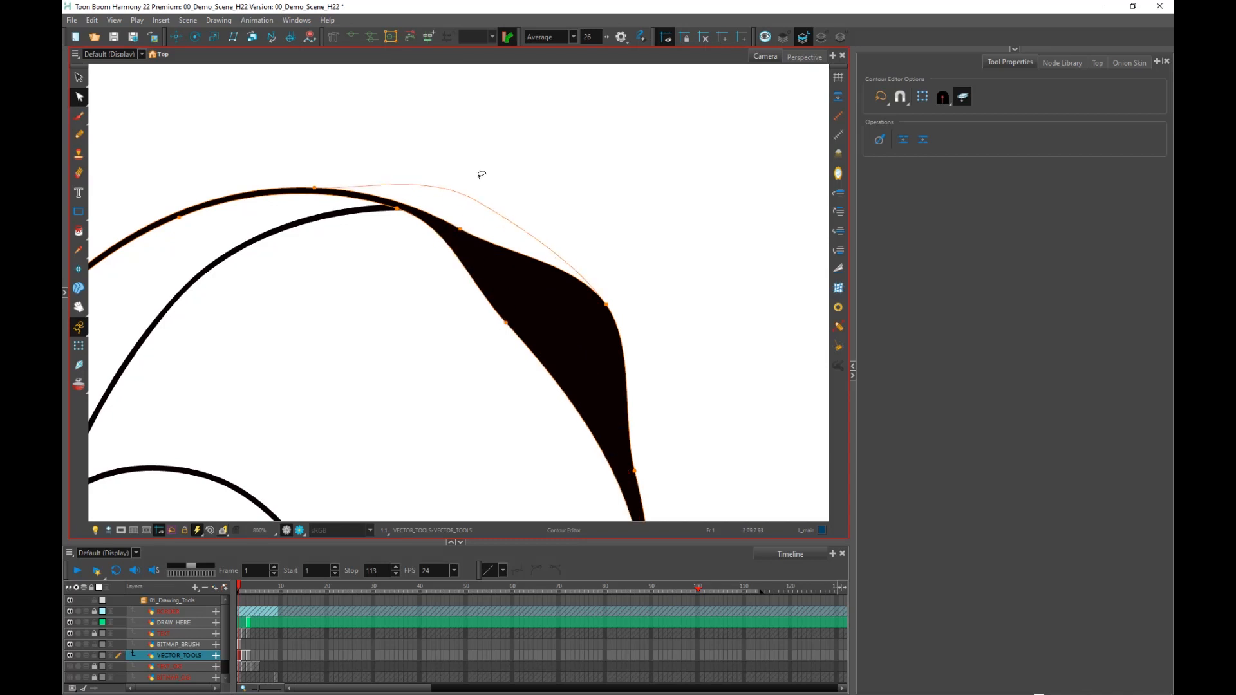
drag(315, 188, 313, 152)
mouse_move(179, 218)
mouse_down()
mouse_move(185, 242)
mouse_move(180, 213)
mouse_up()
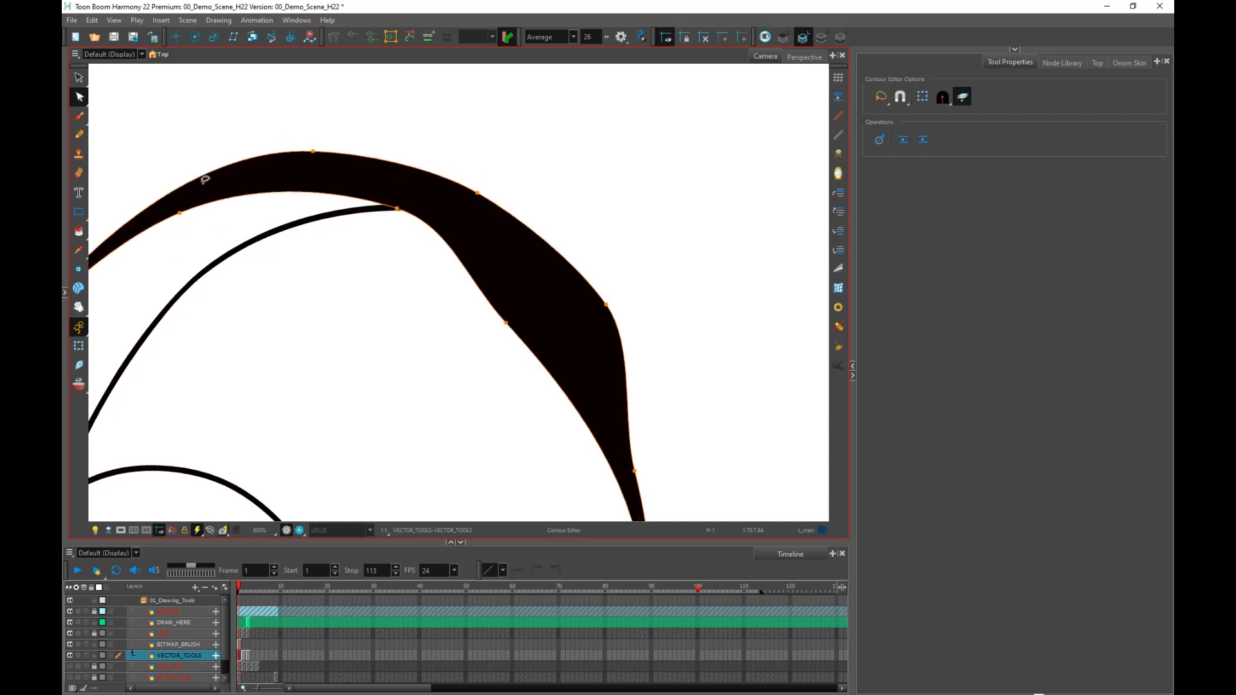
Pull the upper contour points of the thickened ear outline inward to form a dent, and delete the point on its outer bulge.
drag(314, 152, 311, 173)
drag(476, 193, 537, 233)
drag(548, 292, 538, 292)
click(607, 306)
click(608, 305)
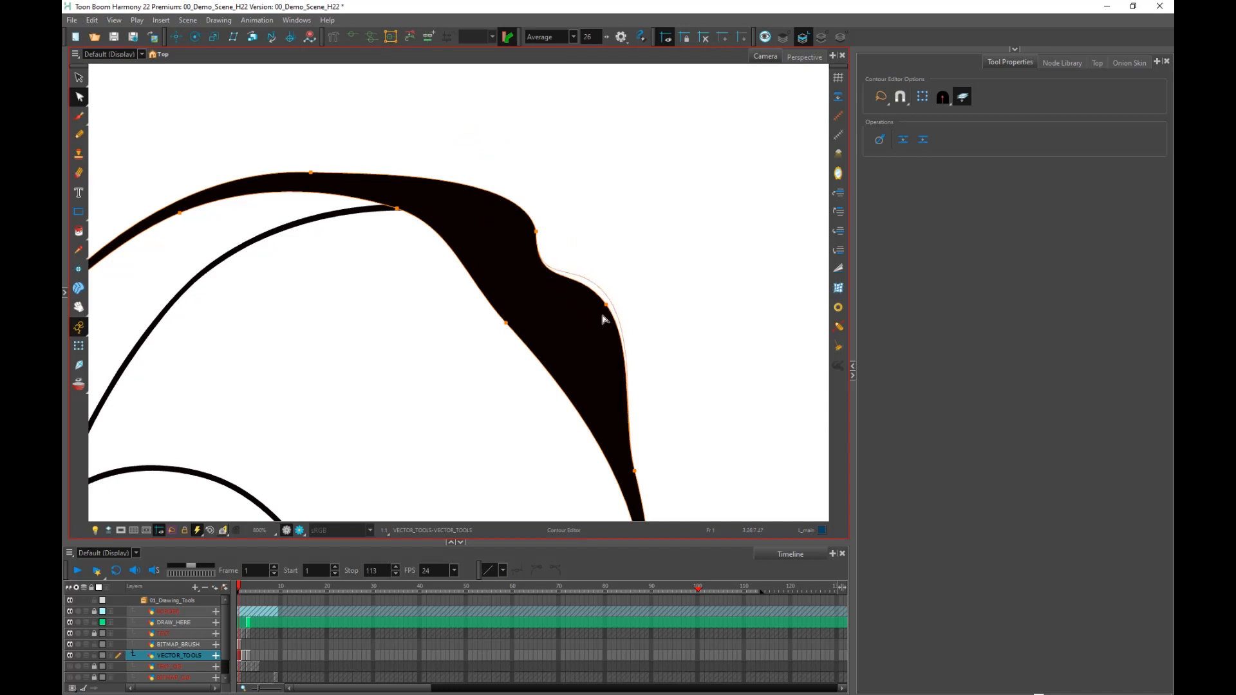
key(Delete)
scroll(633, 274, down, 5)
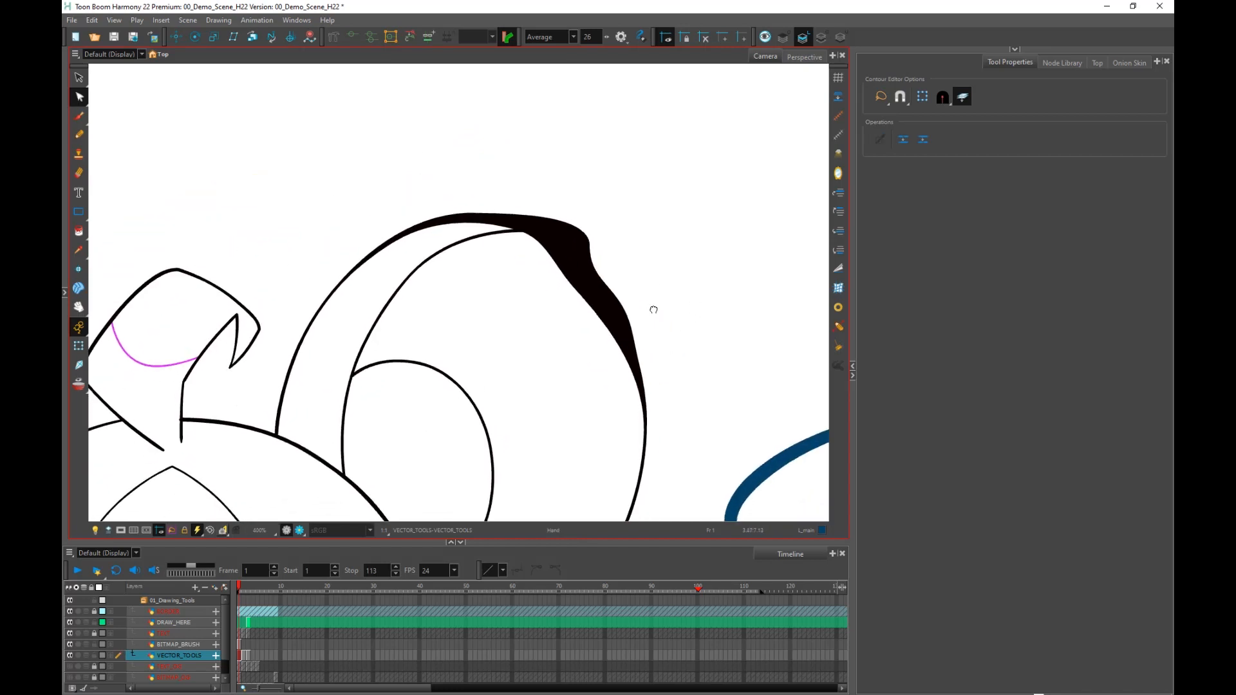
Bend the inner fold line of the VECTOR BRUSH character's right ear outward by adjusting its end handles with the Centerline Editor.
click(79, 99)
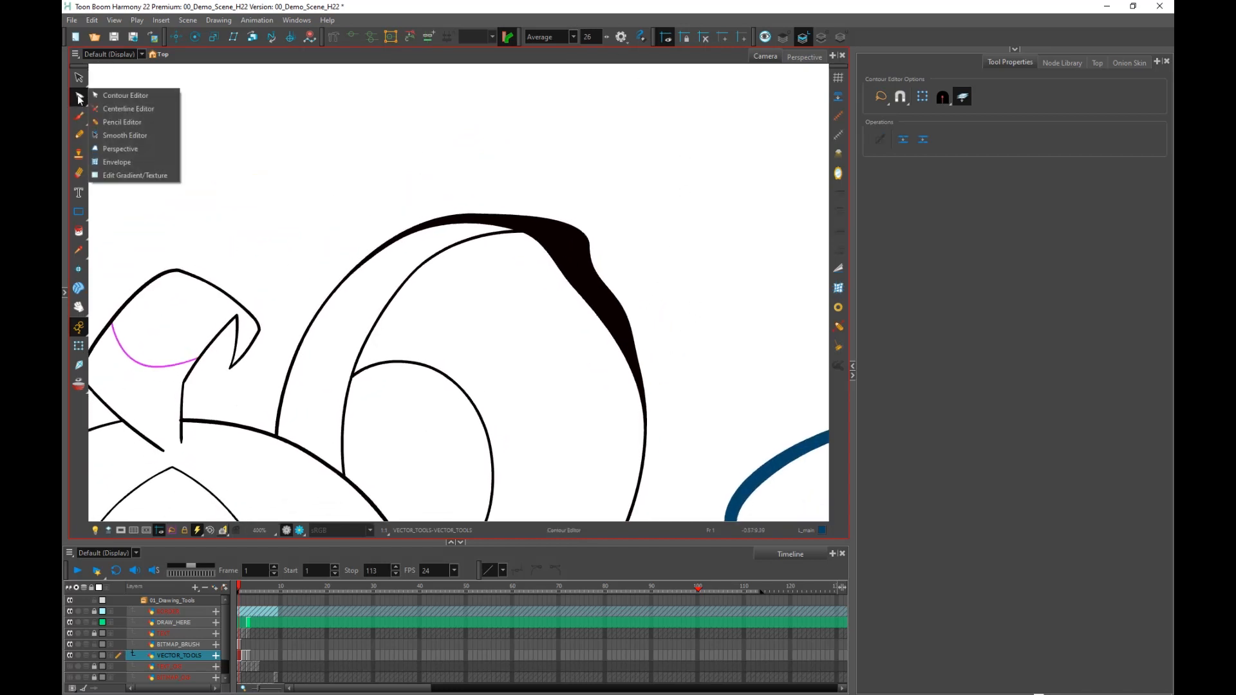
click(139, 110)
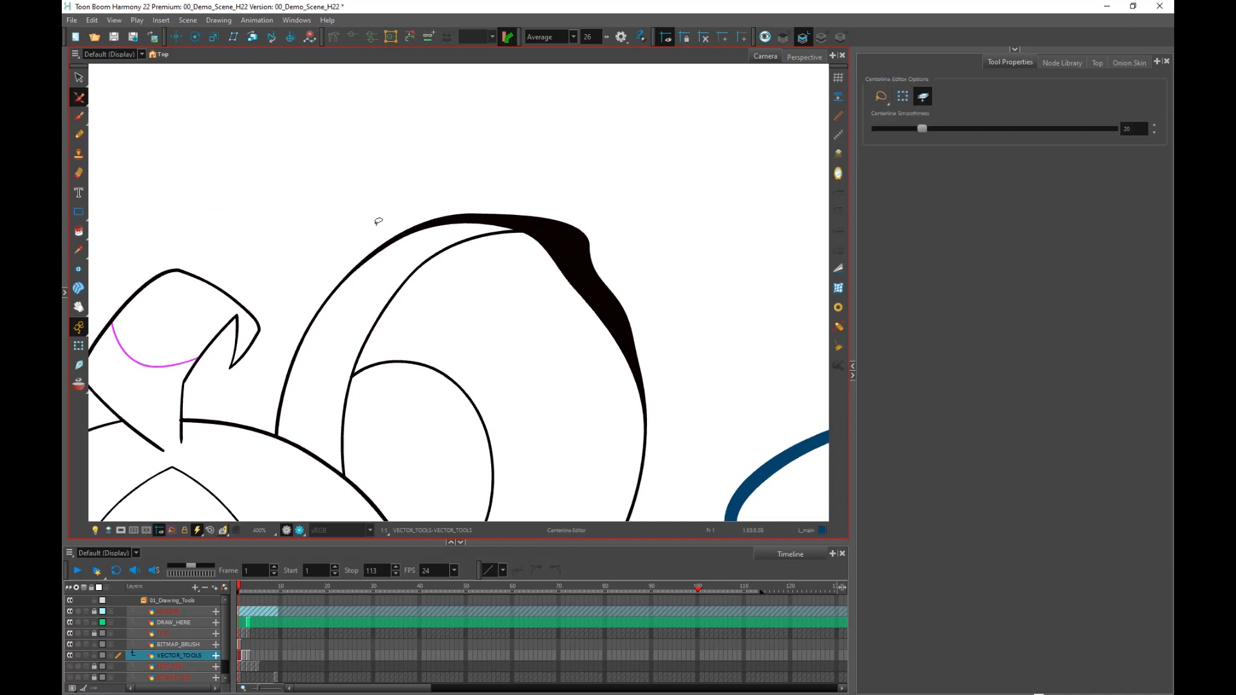
click(395, 269)
scroll(414, 336, up, 2)
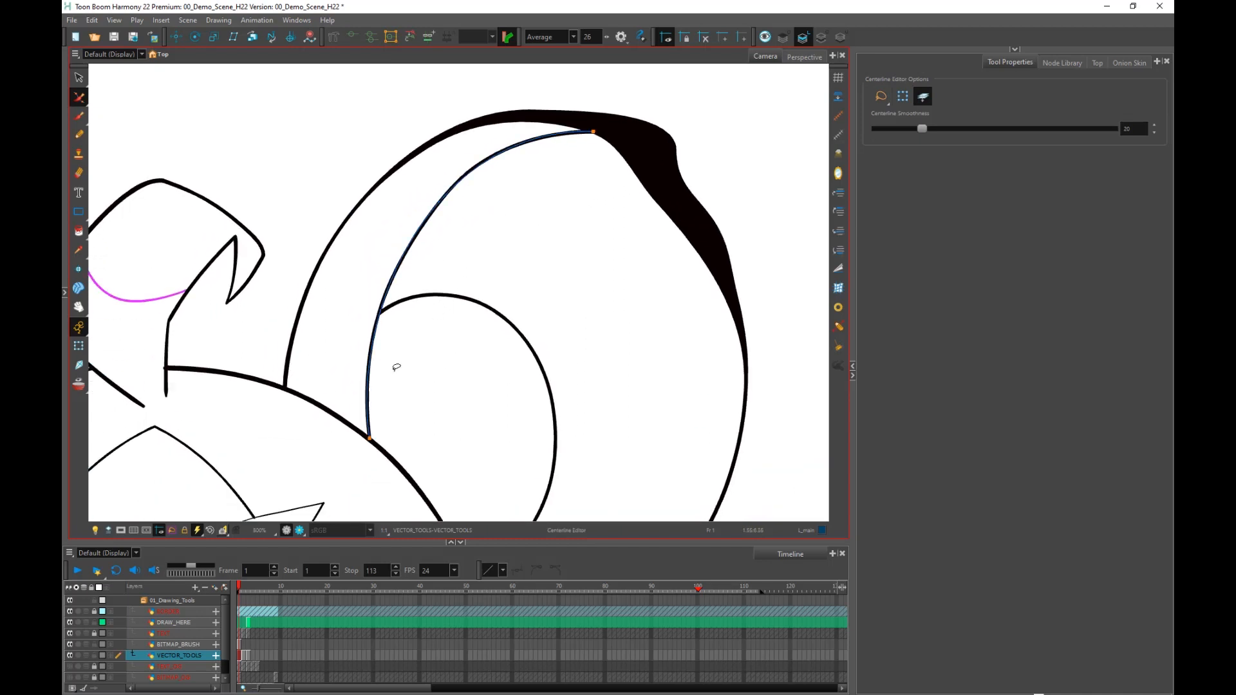
click(370, 438)
mouse_move(354, 307)
mouse_down()
mouse_move(291, 297)
mouse_move(438, 309)
mouse_move(483, 337)
mouse_move(319, 298)
mouse_up()
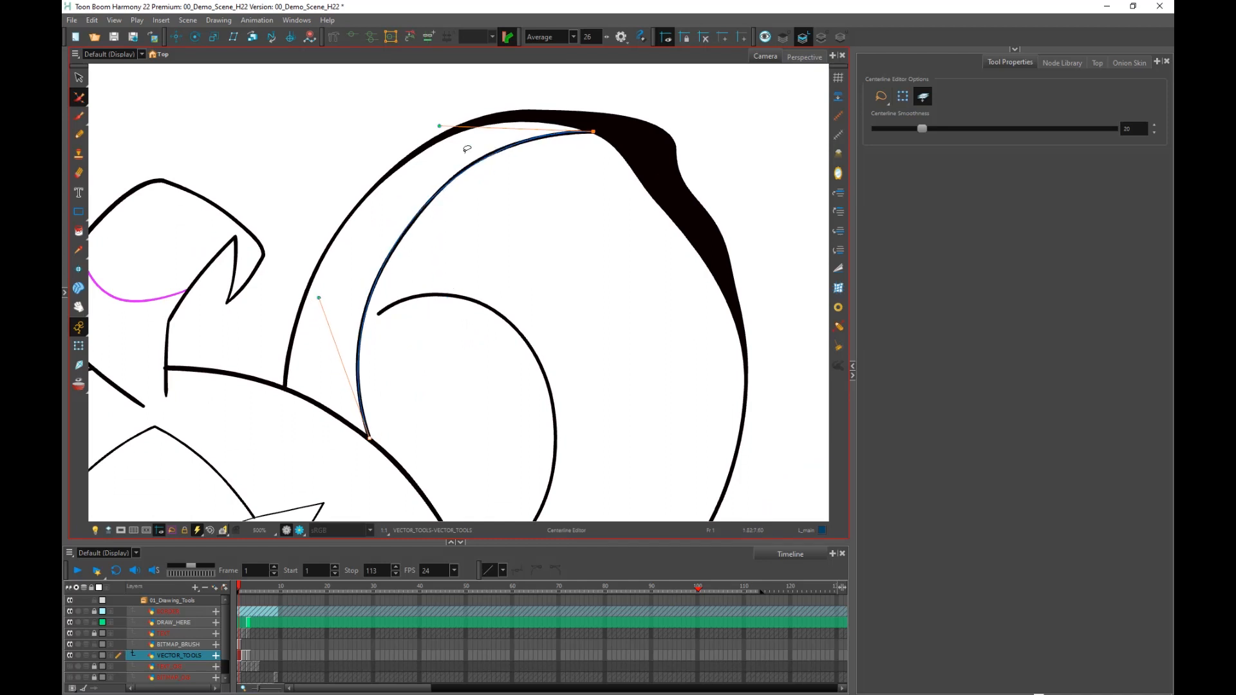
mouse_move(440, 127)
mouse_down()
mouse_move(445, 207)
mouse_move(414, 161)
mouse_up()
drag(438, 260, 467, 253)
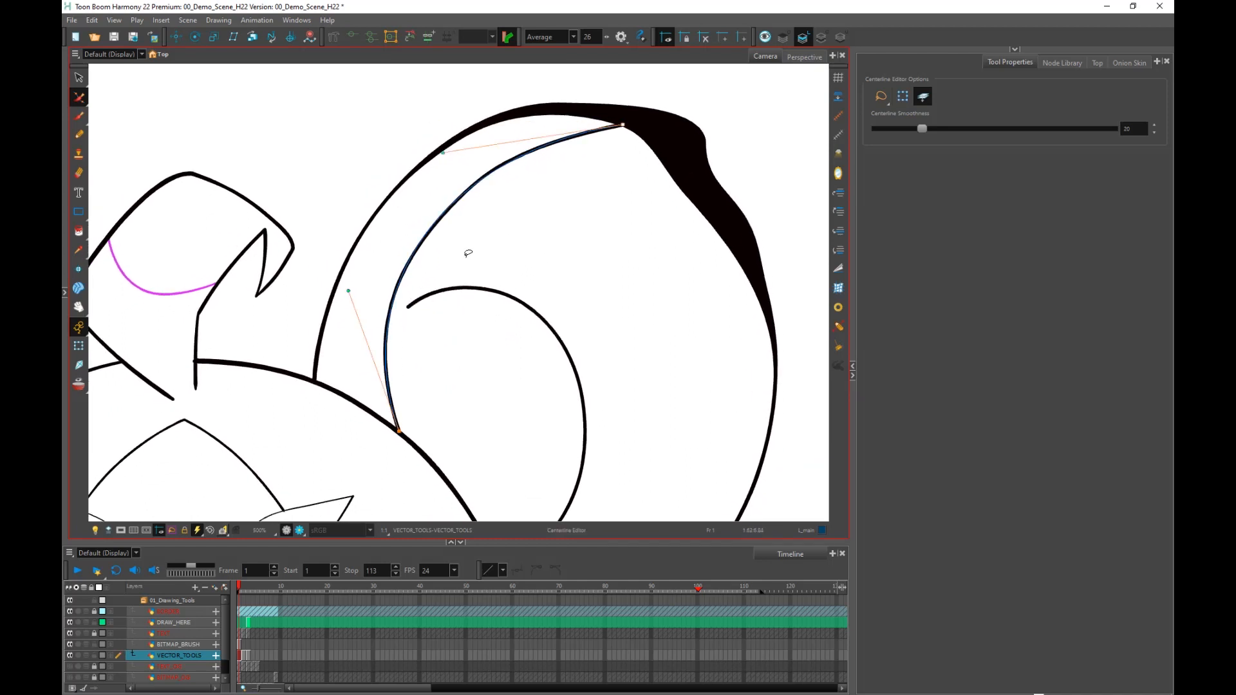
Add two centerline points to the same inner ear line and reshape it into a wavy curve.
click(459, 196)
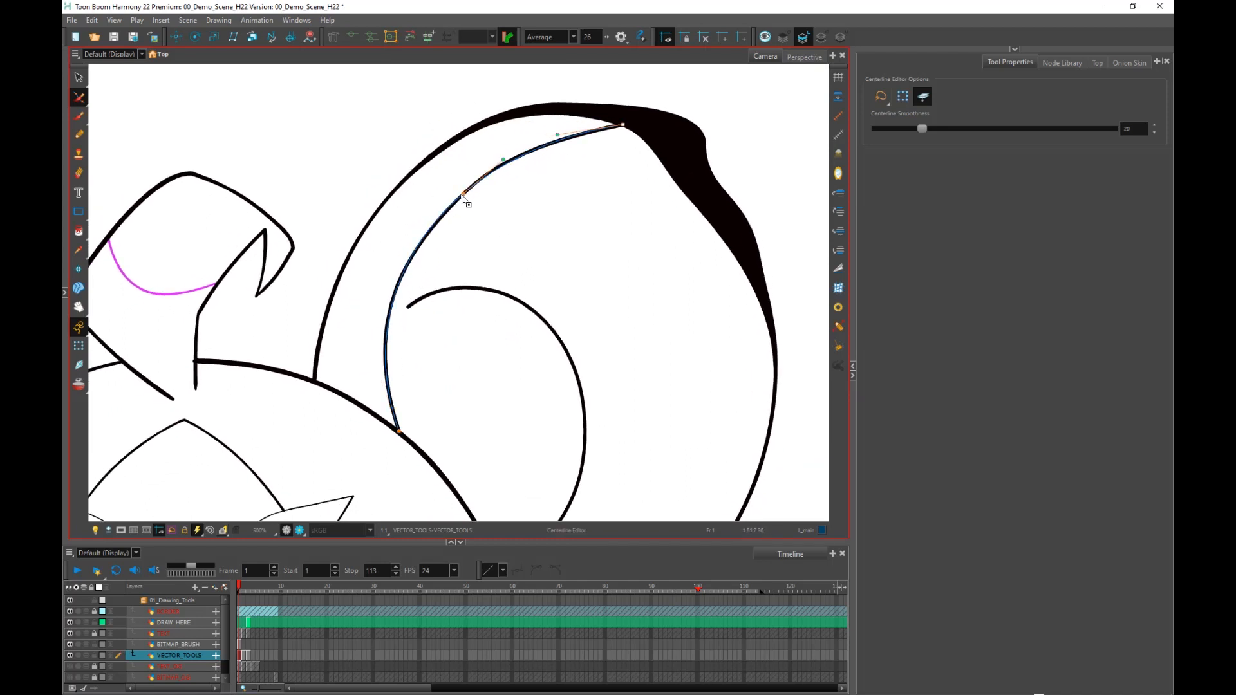
click(396, 291)
mouse_move(396, 291)
mouse_down()
mouse_move(415, 355)
mouse_move(345, 328)
mouse_up()
mouse_move(465, 197)
mouse_down()
mouse_move(464, 245)
mouse_move(470, 154)
mouse_move(515, 208)
mouse_up()
click(429, 382)
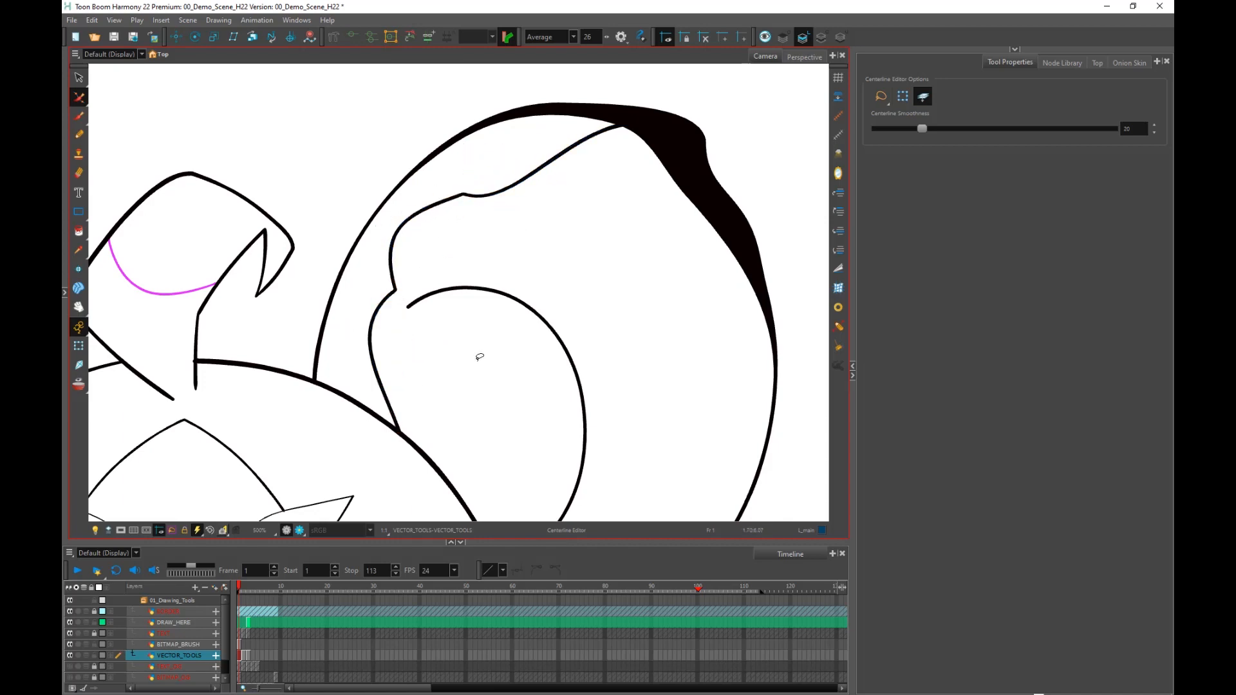
Examine the linework of the TEXTURED VECTOR BRUSH character up close and compare it with the solid vector version.
scroll(539, 340, down, 7)
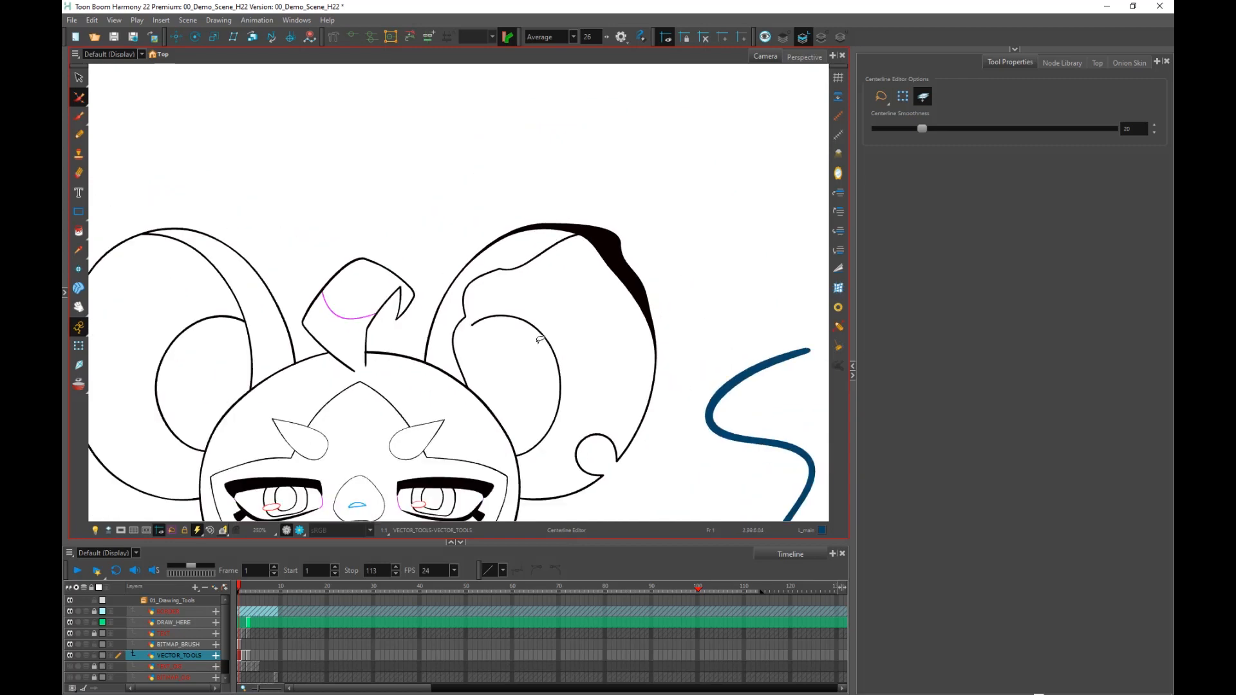
key(space)
drag(707, 385, 492, 195)
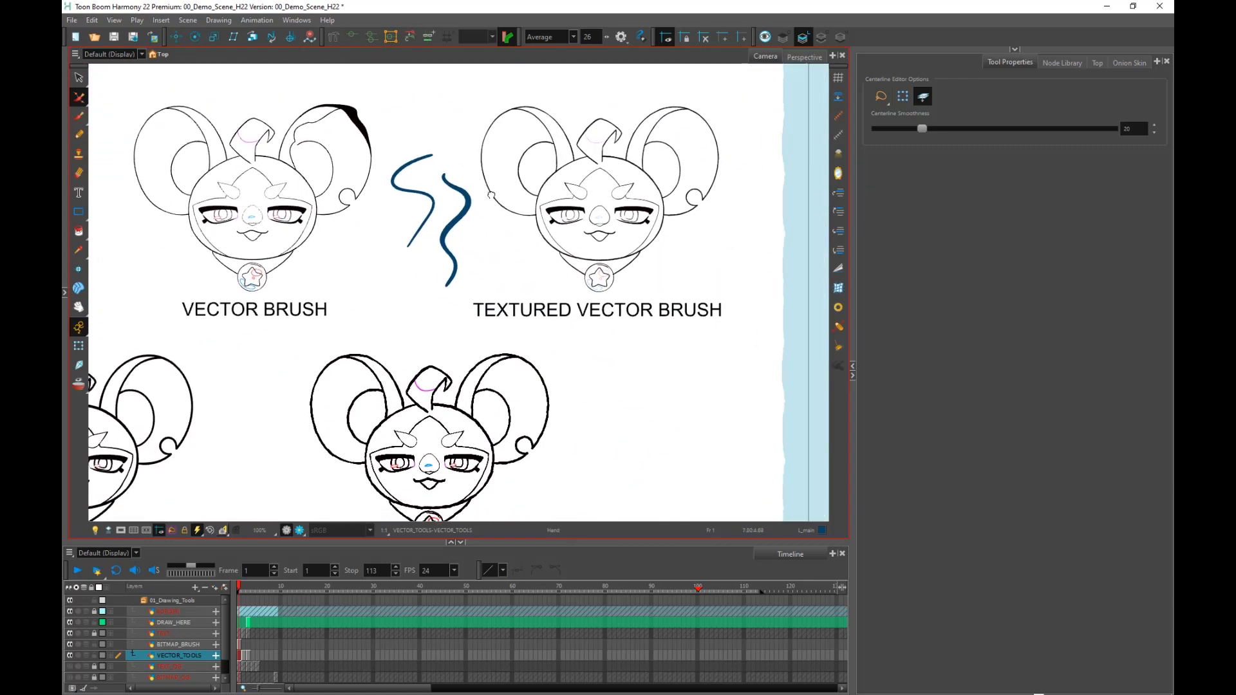
scroll(492, 195, up, 5)
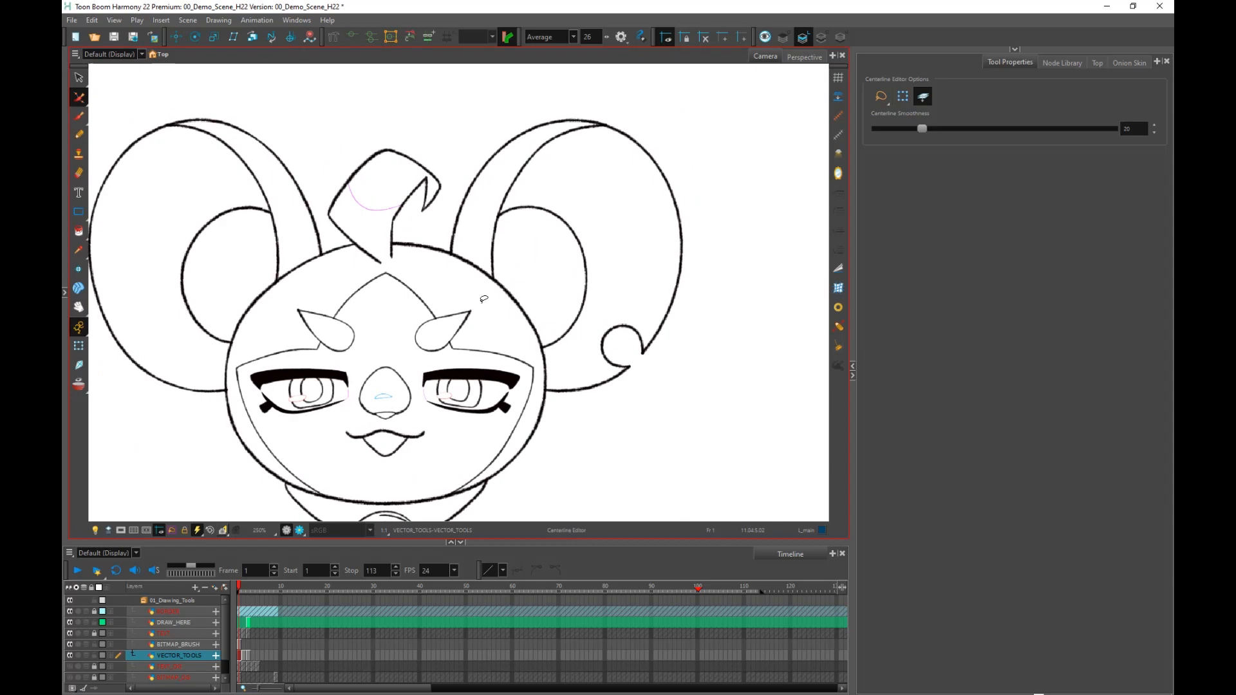
scroll(484, 299, down, 5)
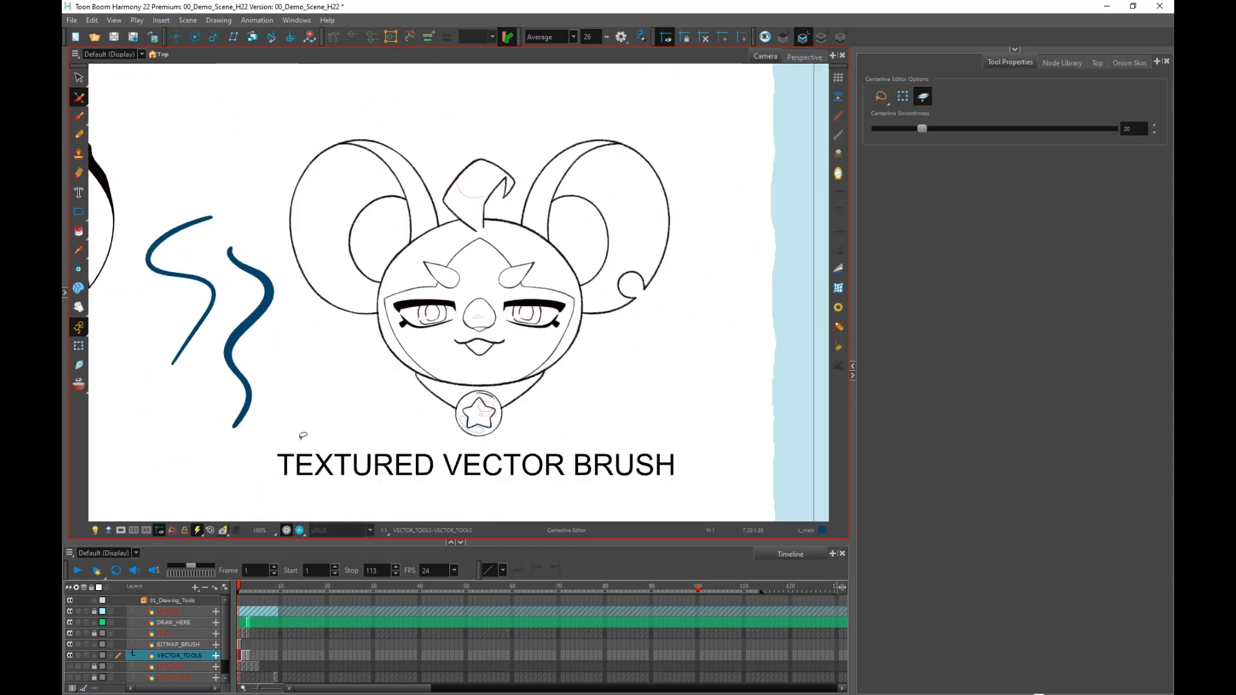
scroll(524, 406, up, 3)
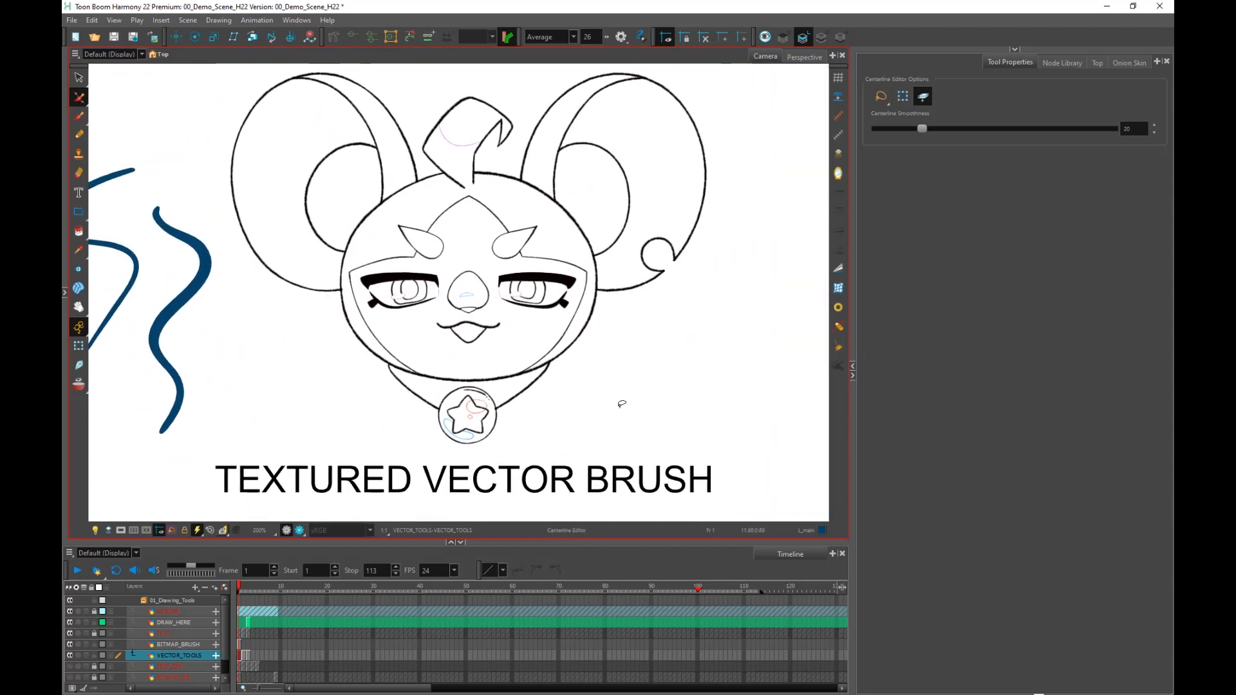
scroll(621, 345, up, 1)
scroll(564, 163, up, 1)
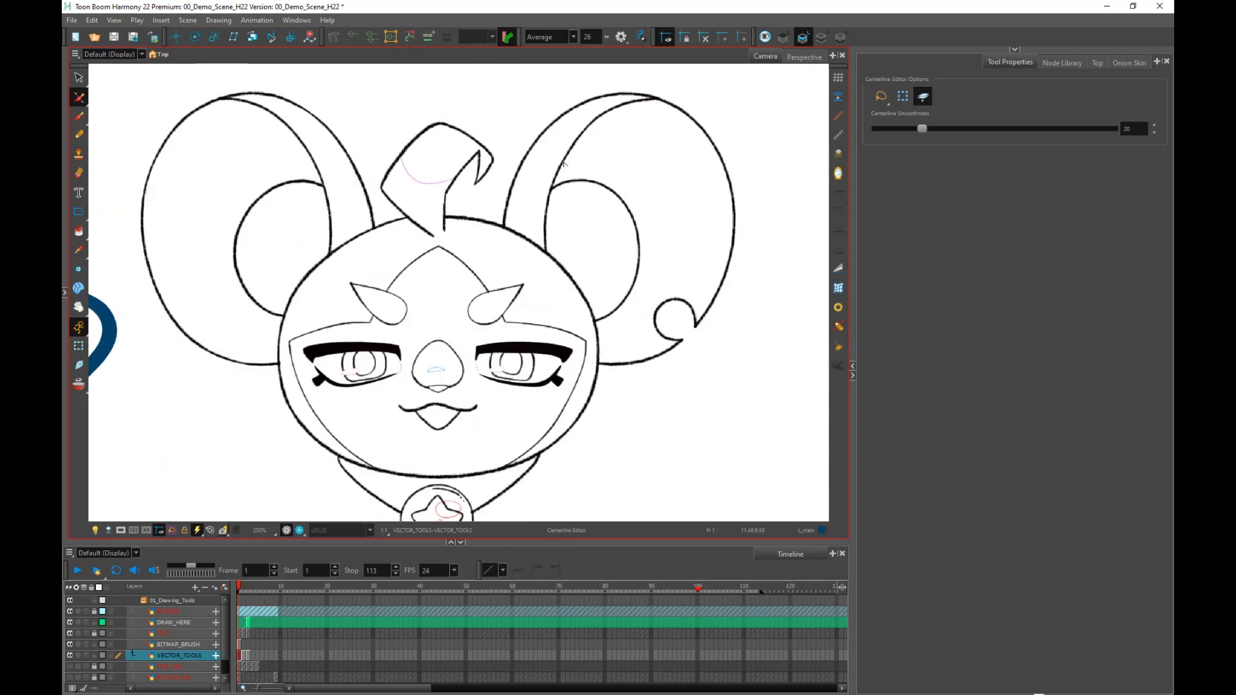
scroll(559, 155, up, 1)
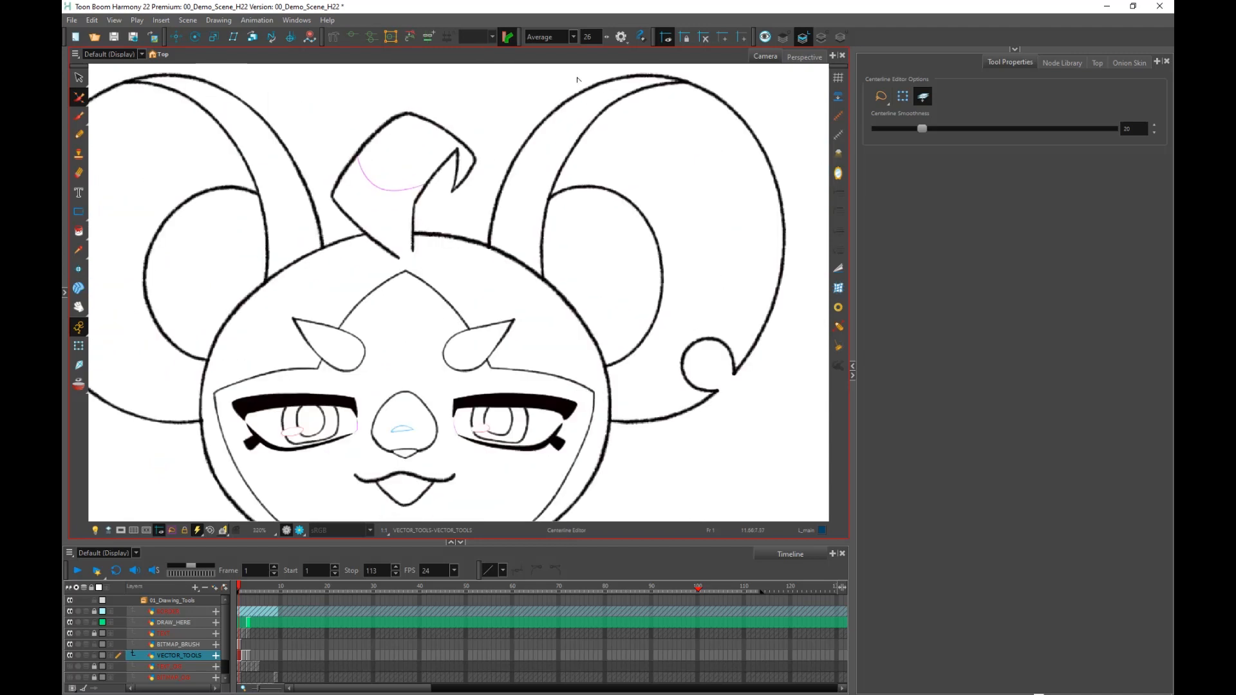
Use the Contour Editor to widen the upper outer line of the textured character's right ear by moving its contour points.
click(77, 99)
click(109, 96)
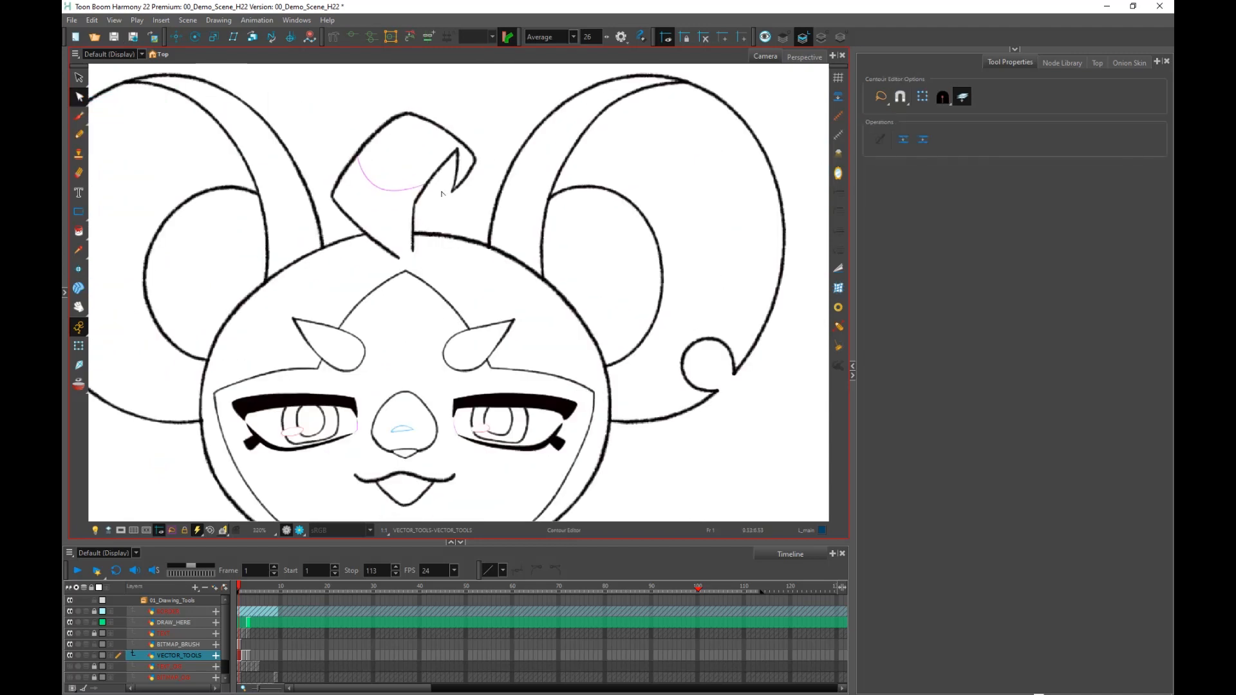
mouse_move(507, 98)
mouse_down()
mouse_move(567, 153)
mouse_move(508, 302)
mouse_up()
scroll(504, 249, up, 2)
drag(475, 225, 486, 249)
mouse_move(503, 192)
mouse_down()
mouse_move(514, 206)
mouse_move(474, 167)
mouse_move(491, 192)
mouse_up()
drag(486, 248, 460, 238)
drag(514, 206, 505, 199)
click(477, 161)
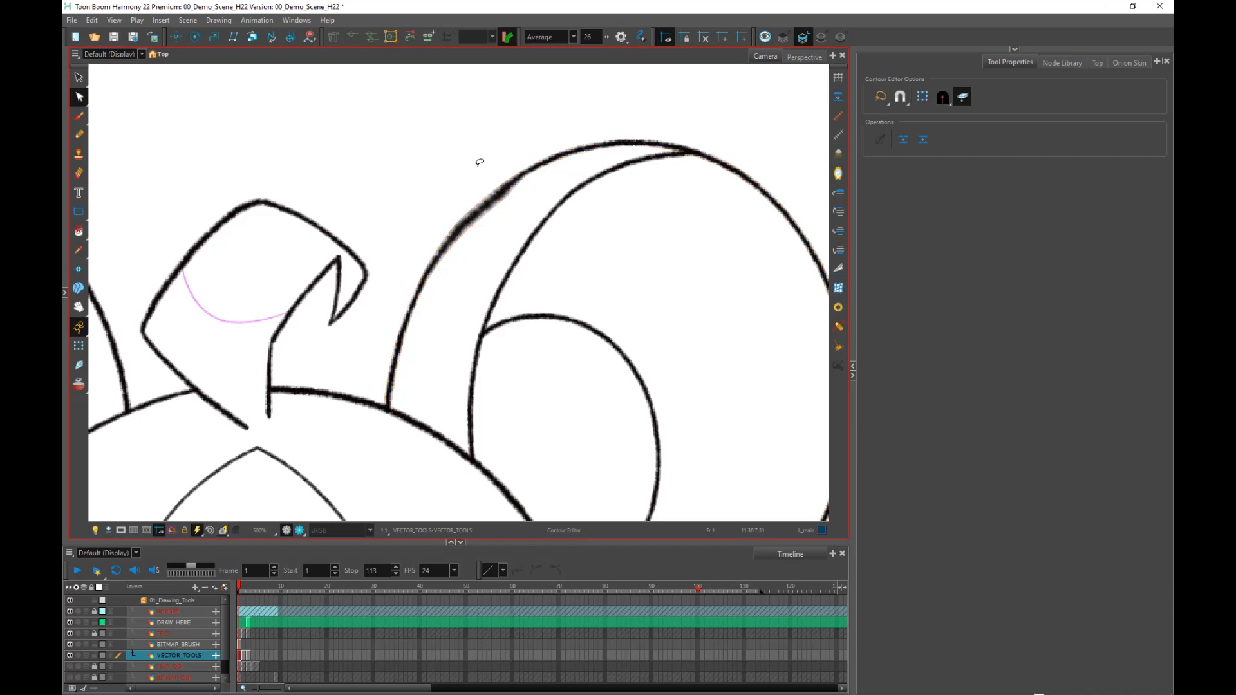
Reshape the widened section of the textured character's right ear outline with the Centerline Editor, adjusting the point's handles to flatten the curve.
click(79, 97)
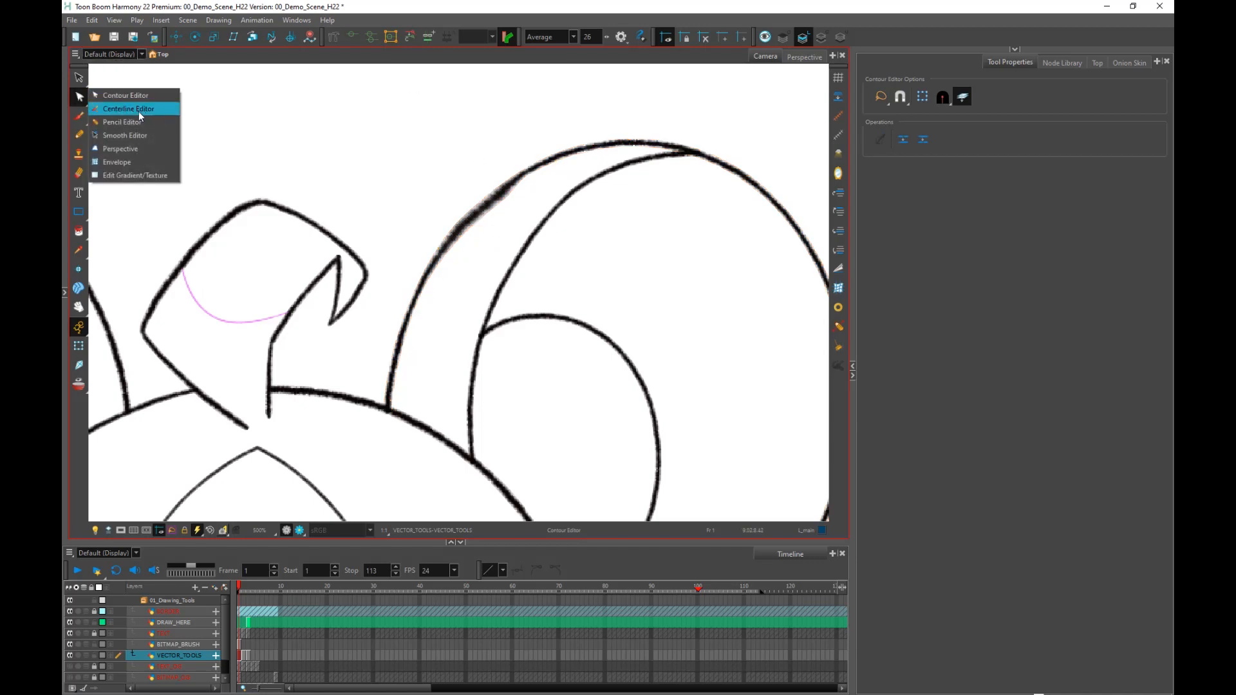
click(143, 109)
mouse_move(442, 125)
mouse_down()
mouse_move(505, 257)
mouse_move(451, 212)
mouse_move(441, 300)
mouse_move(383, 252)
mouse_up()
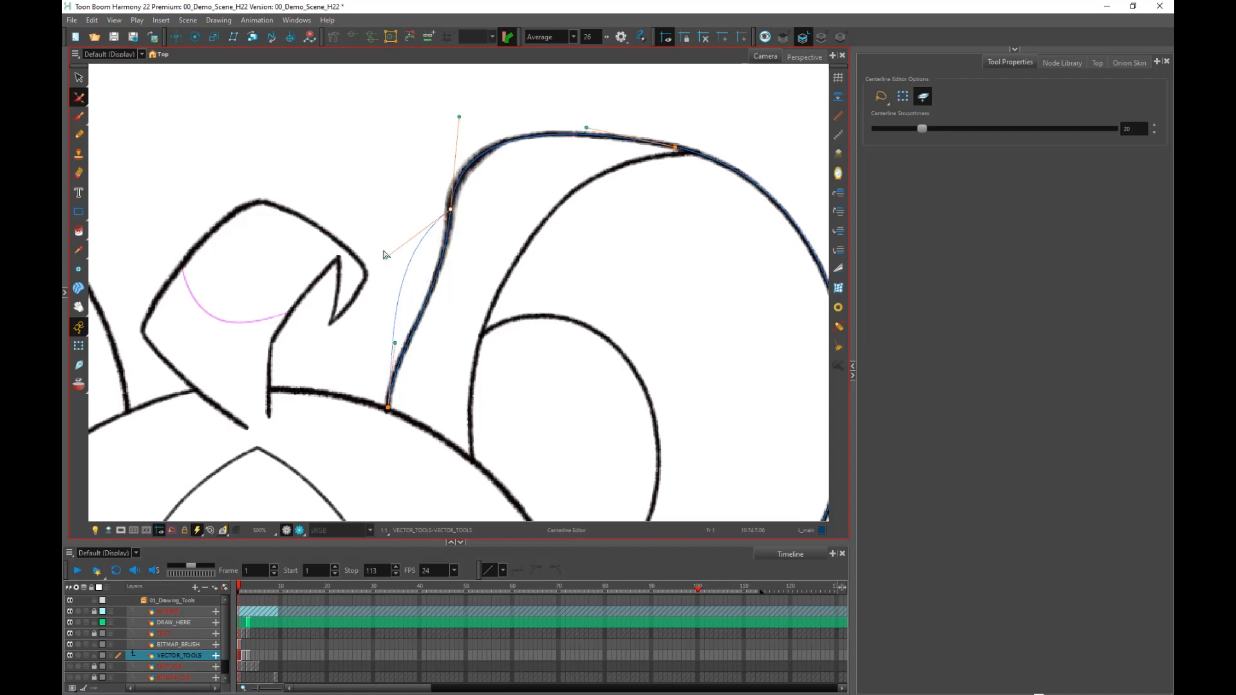
mouse_move(459, 118)
mouse_down()
mouse_move(506, 220)
mouse_move(508, 178)
mouse_up()
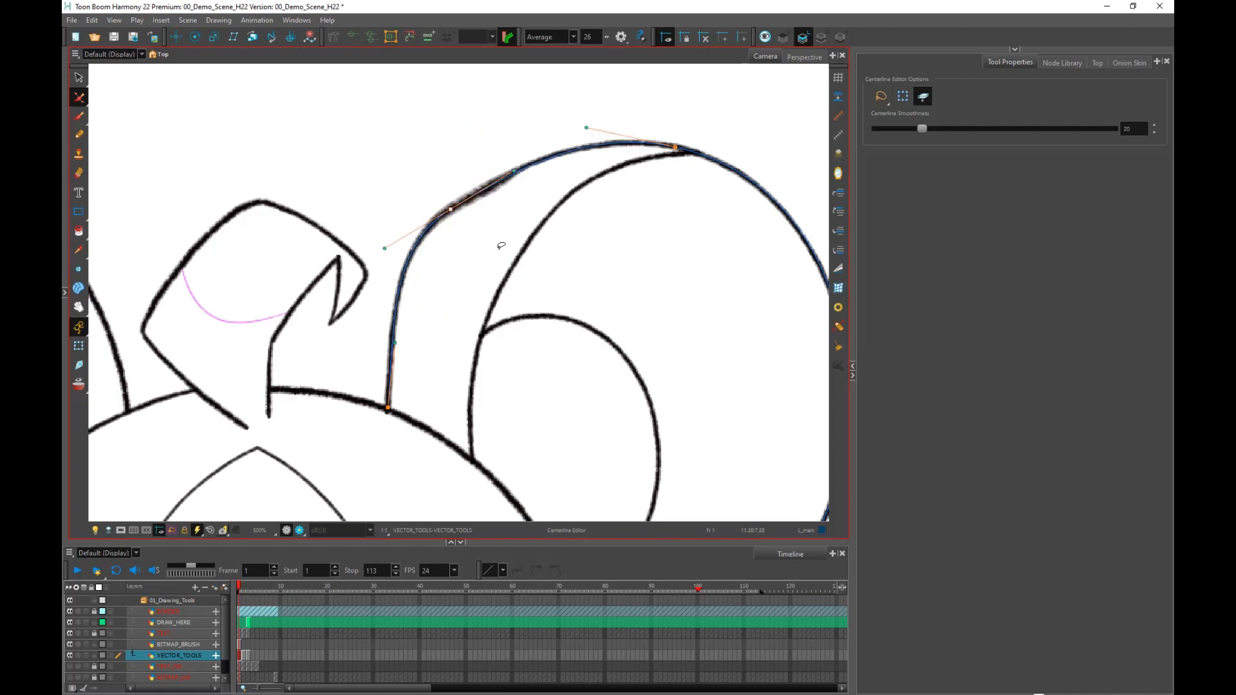
mouse_move(695, 301)
mouse_down()
mouse_move(571, 287)
mouse_move(589, 298)
mouse_up()
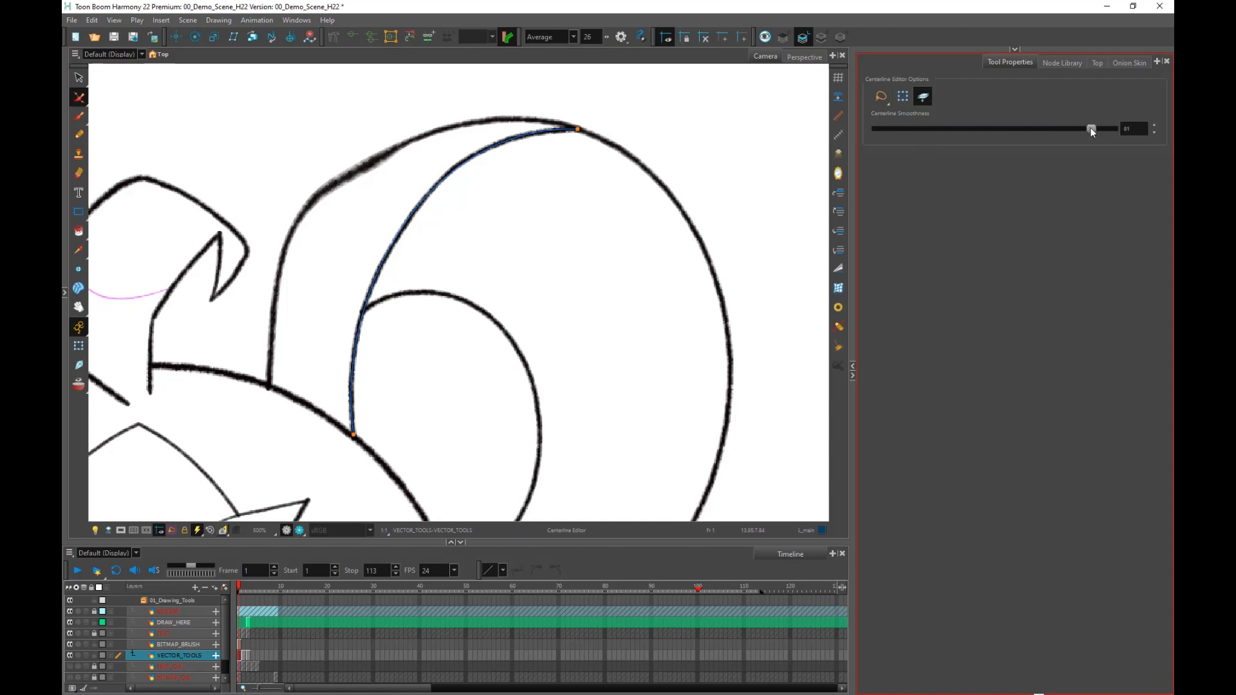
Try Centerline Smoothness values of 1, 14 and 47 on the textured character's inner ear line while moving its centerline points.
drag(905, 126, 903, 128)
drag(880, 128, 795, 138)
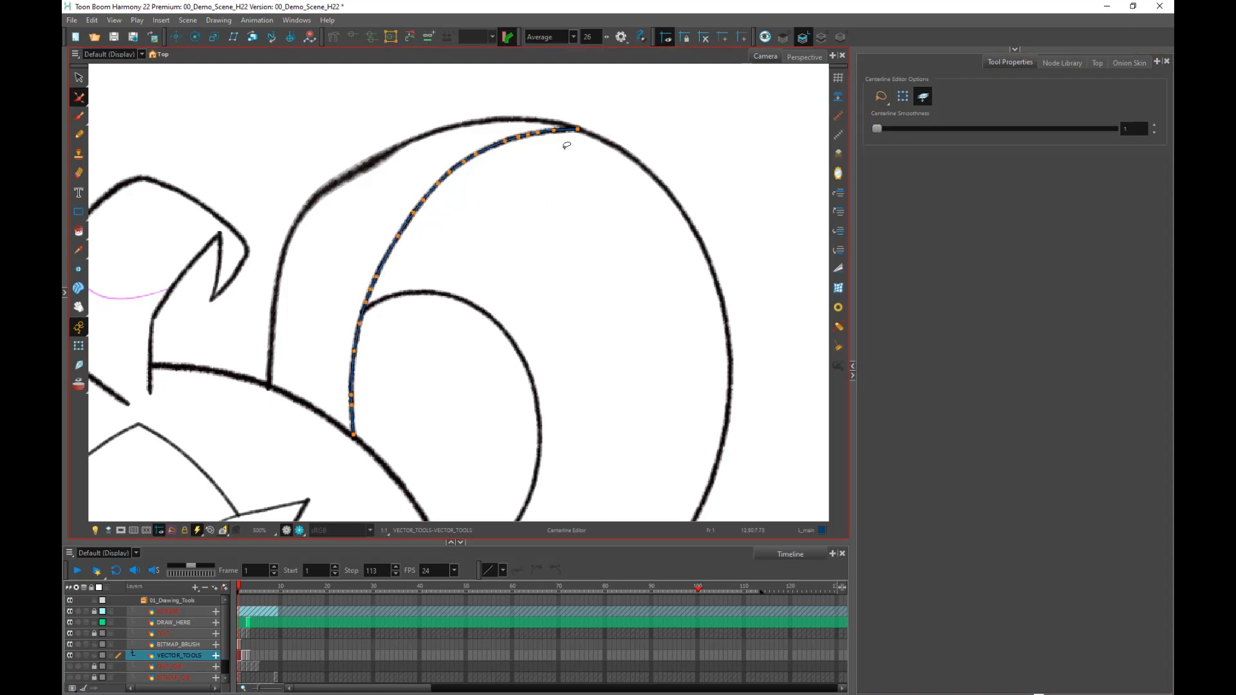
mouse_move(476, 154)
mouse_down()
mouse_move(499, 176)
mouse_move(463, 142)
mouse_move(487, 172)
mouse_move(421, 161)
mouse_move(448, 198)
mouse_move(427, 189)
mouse_move(475, 154)
mouse_up()
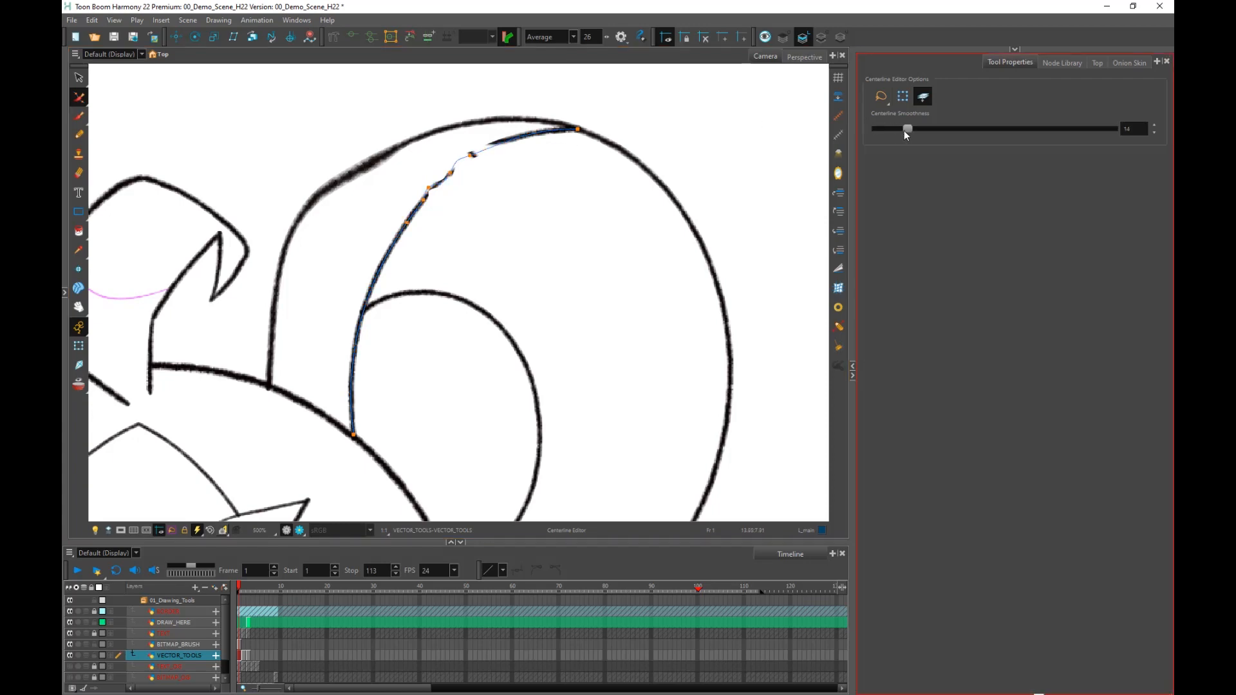
drag(924, 130, 986, 129)
drag(485, 149, 498, 161)
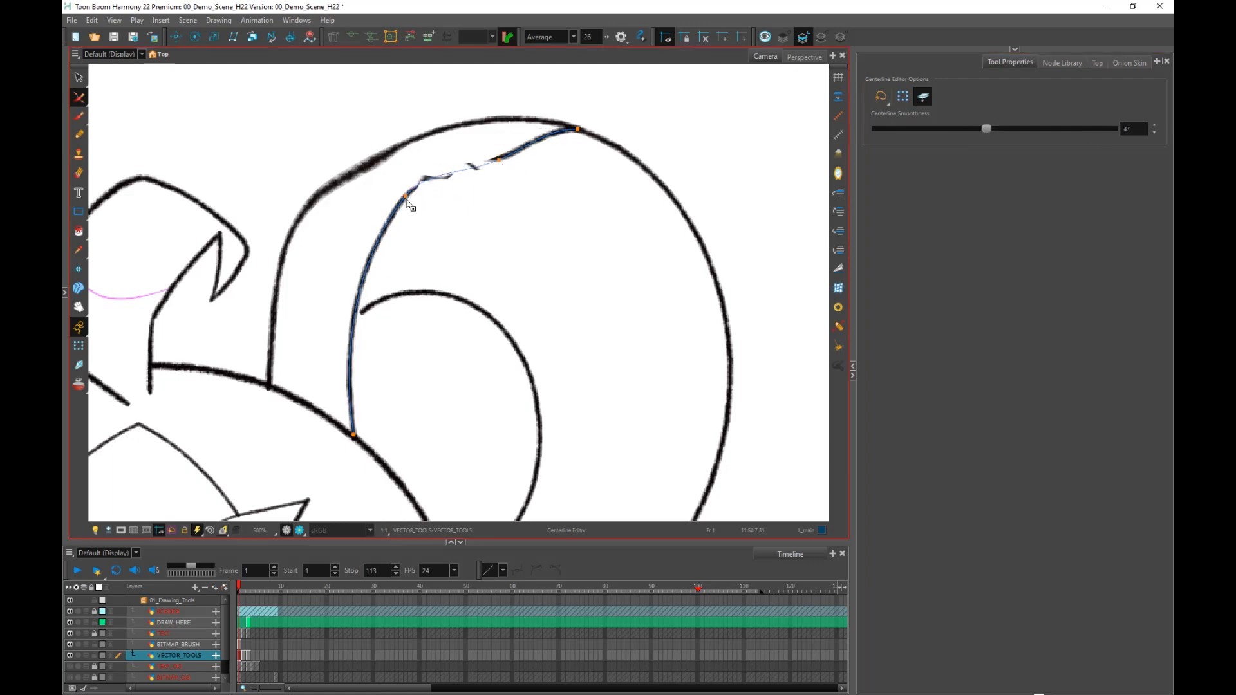
drag(406, 197, 417, 193)
Undo the contour and centerline edits made to the TEXTURED VECTOR BRUSH character's ear.
key(ctrl+z)
key(ctrl+z)
key(ctrl+z)
key(ctrl+z)
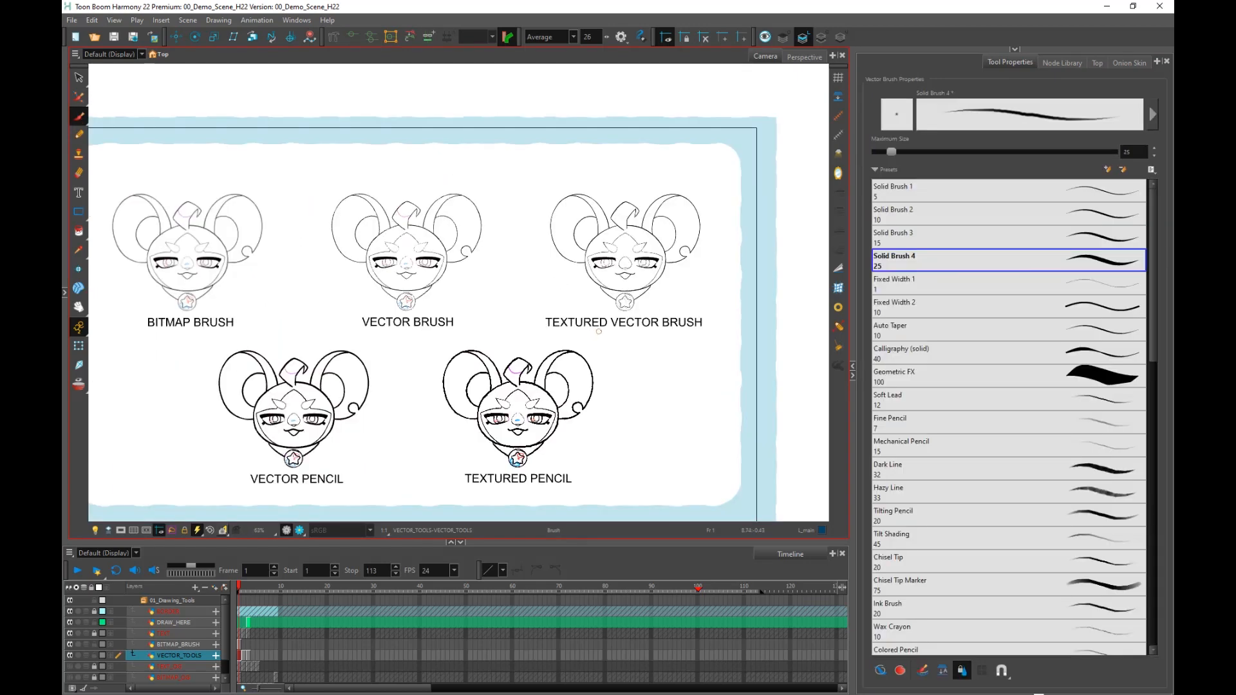
Examine the linework of the VECTOR PENCIL and TEXTURED PENCIL characters alongside the Pencil tool's presets.
scroll(633, 317, up, 1)
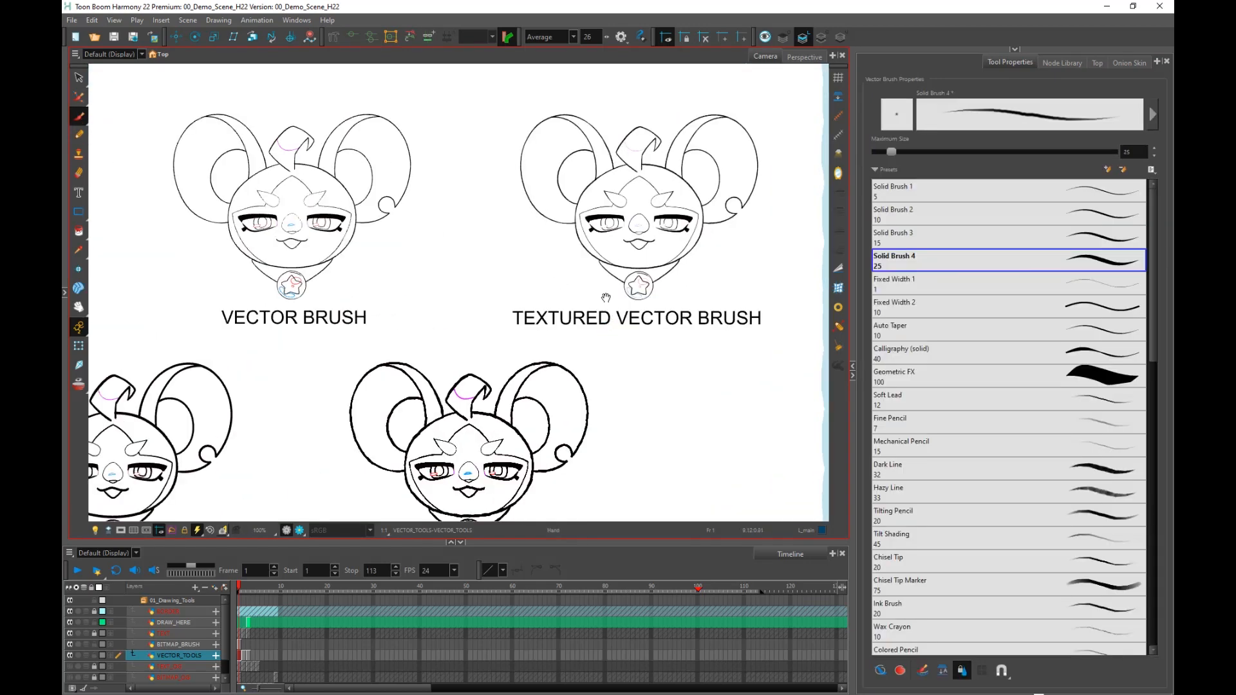
drag(678, 136, 688, 168)
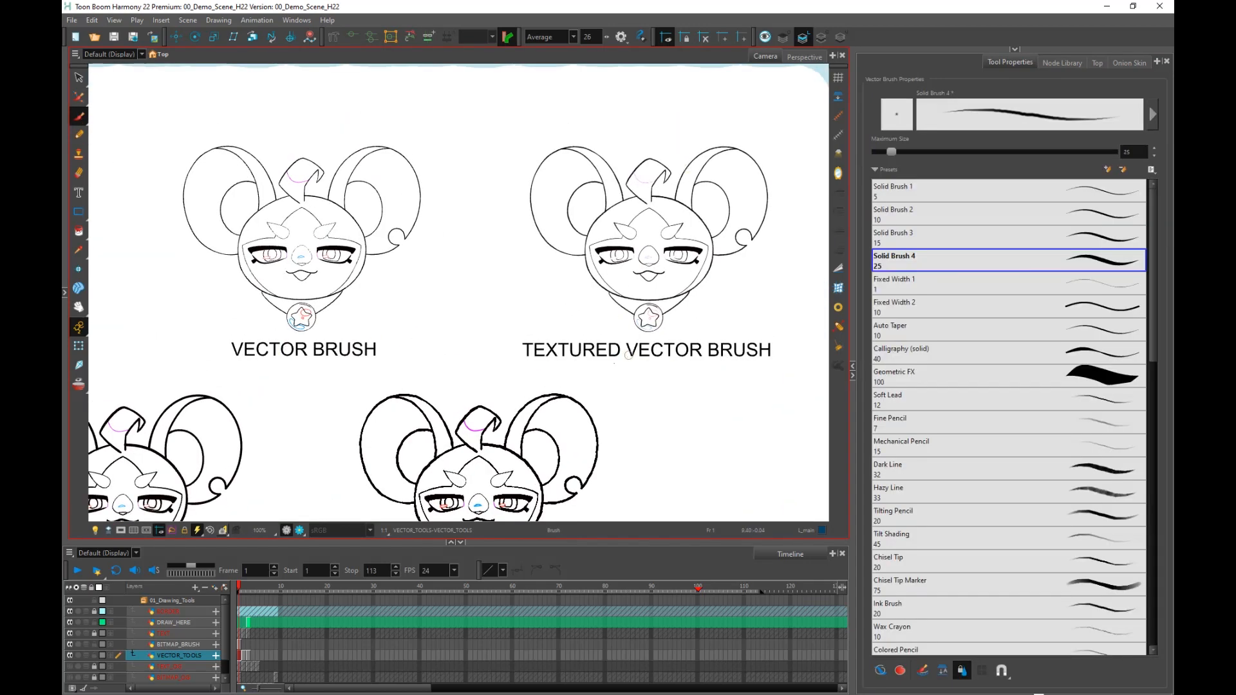
drag(322, 422, 519, 196)
scroll(509, 222, up, 1)
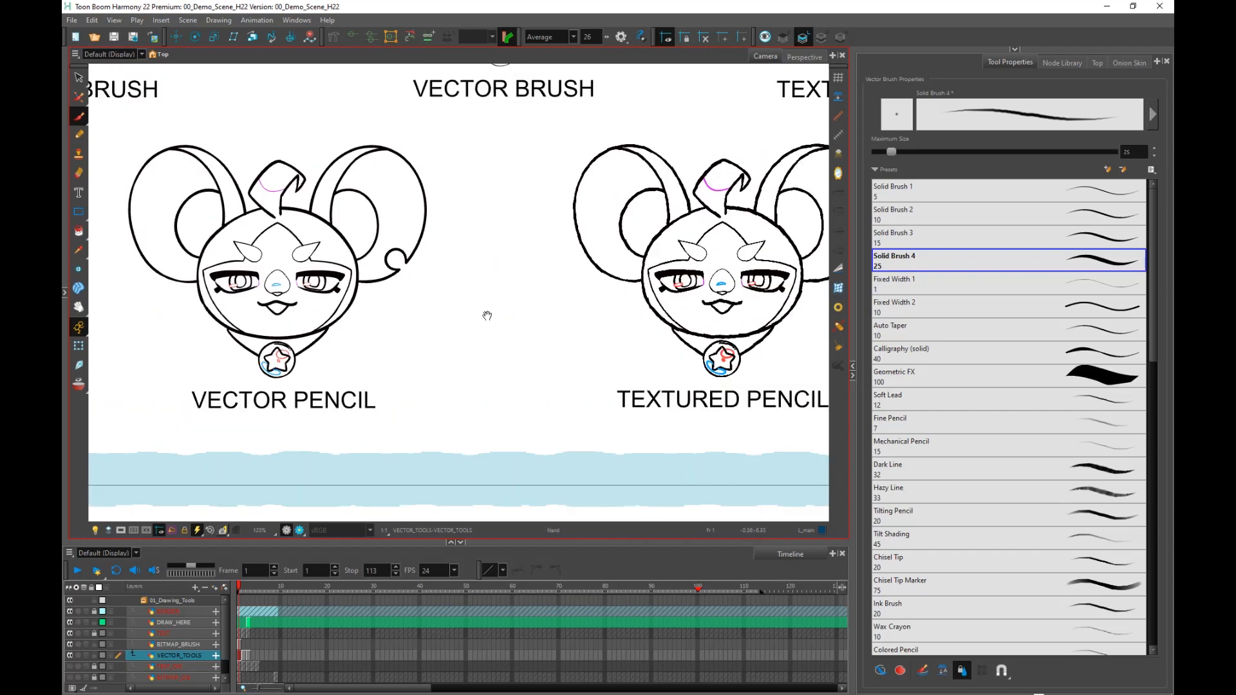
drag(509, 339, 486, 326)
scroll(482, 346, down, 1)
drag(431, 375, 445, 400)
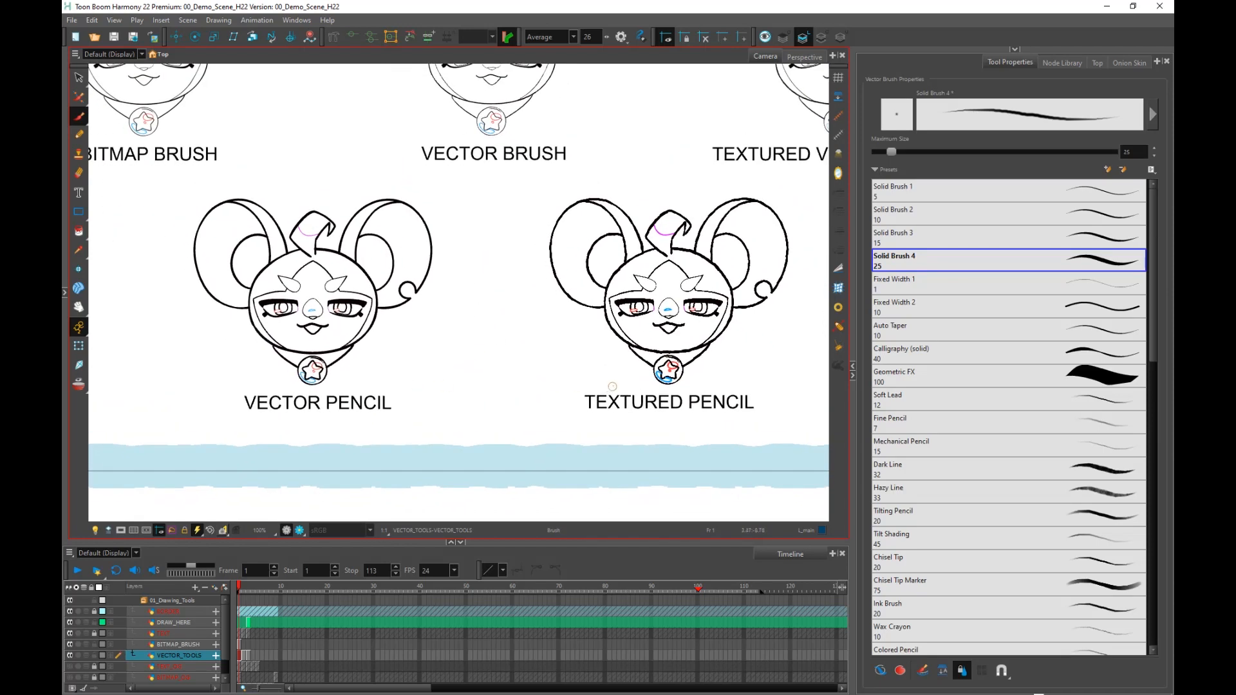
click(79, 136)
drag(412, 332, 434, 345)
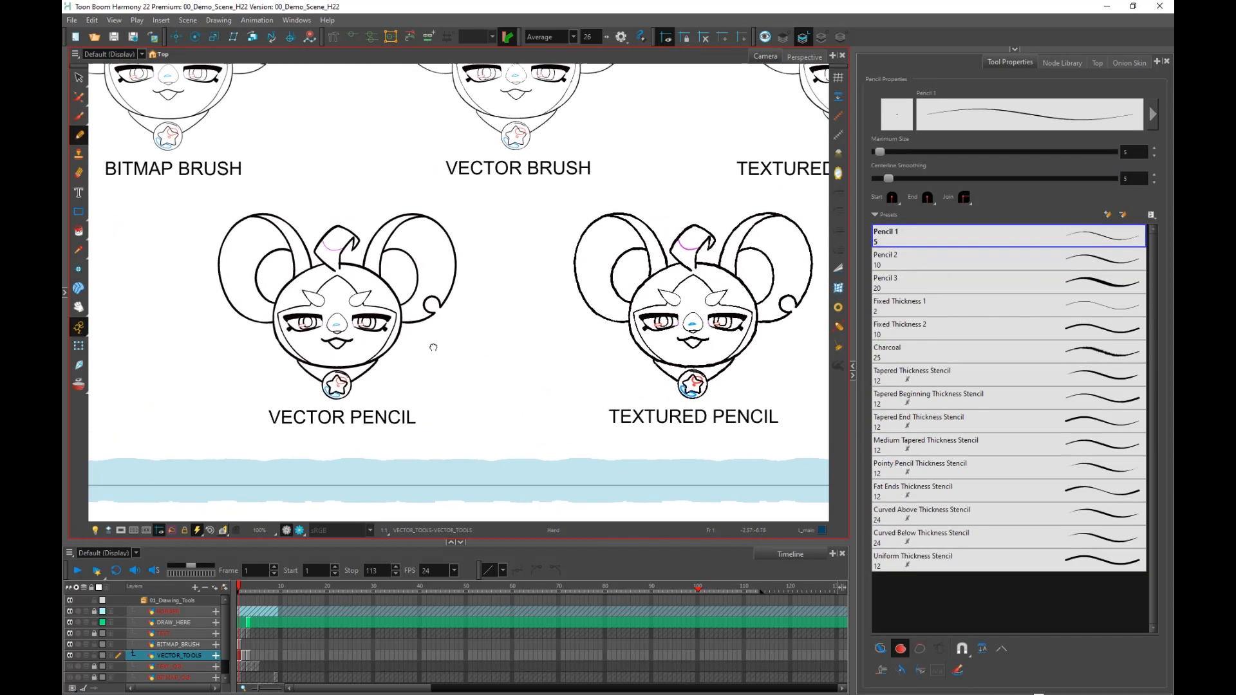
scroll(428, 338, up, 2)
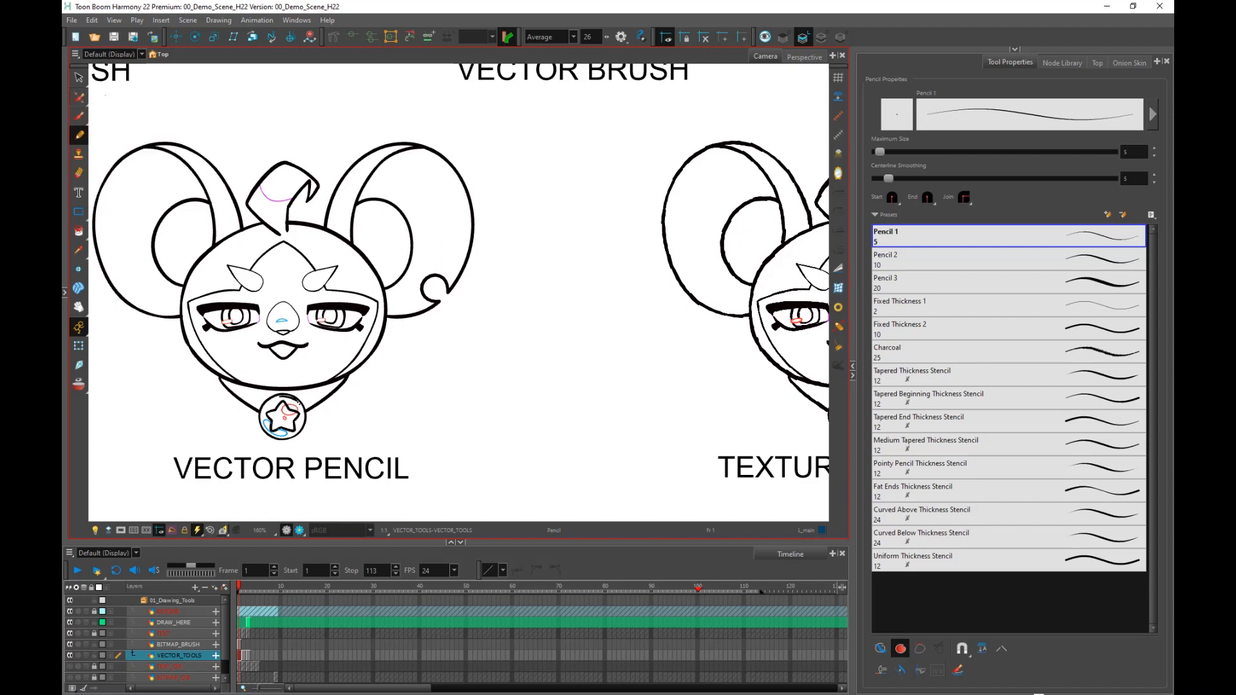
Inspect the central points of the VECTOR PENCIL character's right ear lines with the Contour Editor.
click(80, 97)
scroll(505, 265, up, 2)
drag(505, 265, 455, 358)
scroll(444, 192, up, 2)
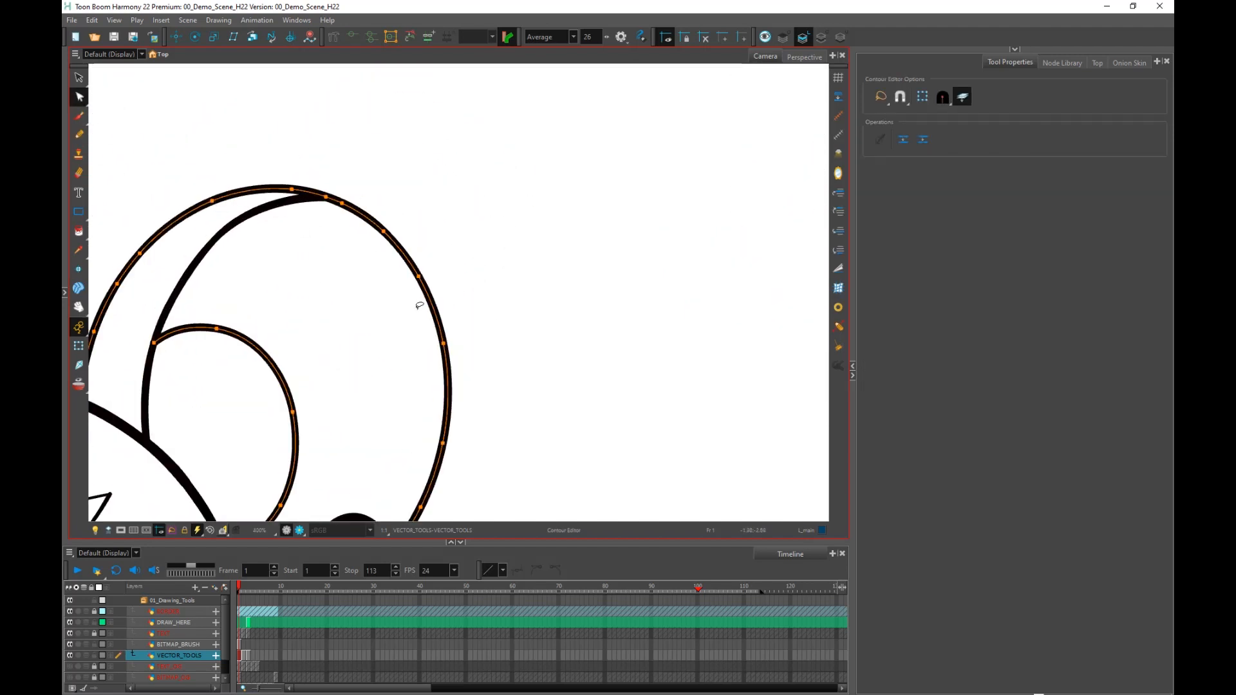
scroll(345, 231, down, 3)
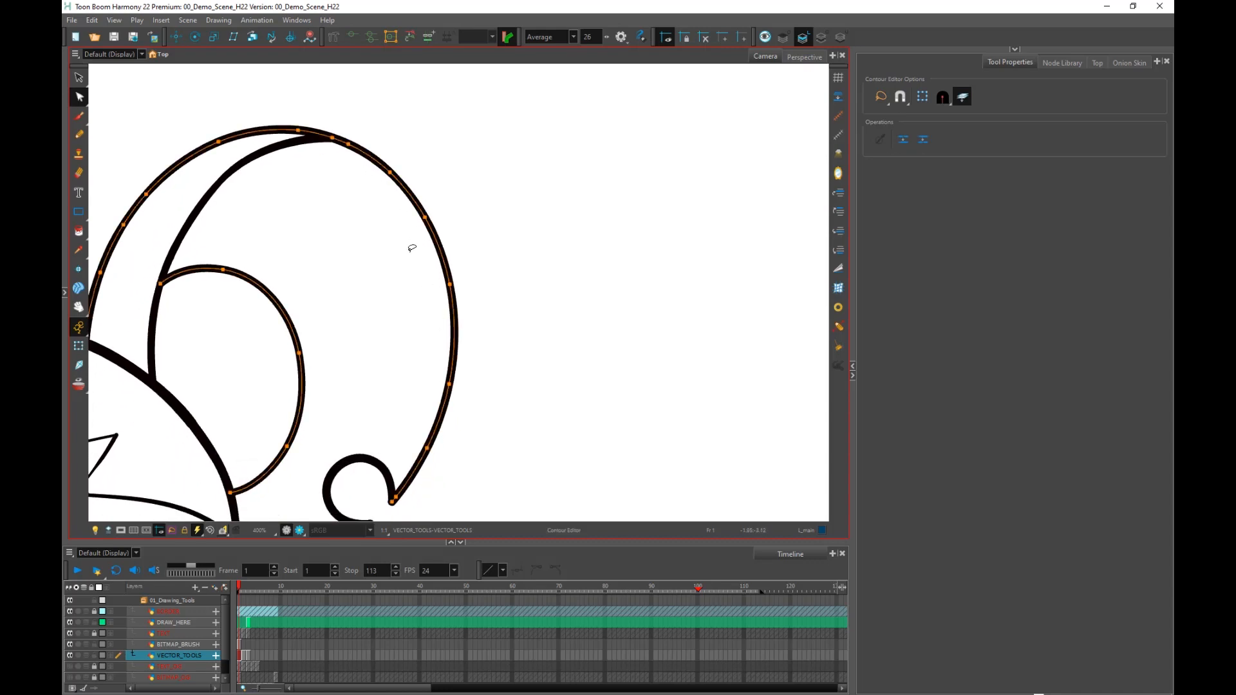
scroll(179, 210, down, 2)
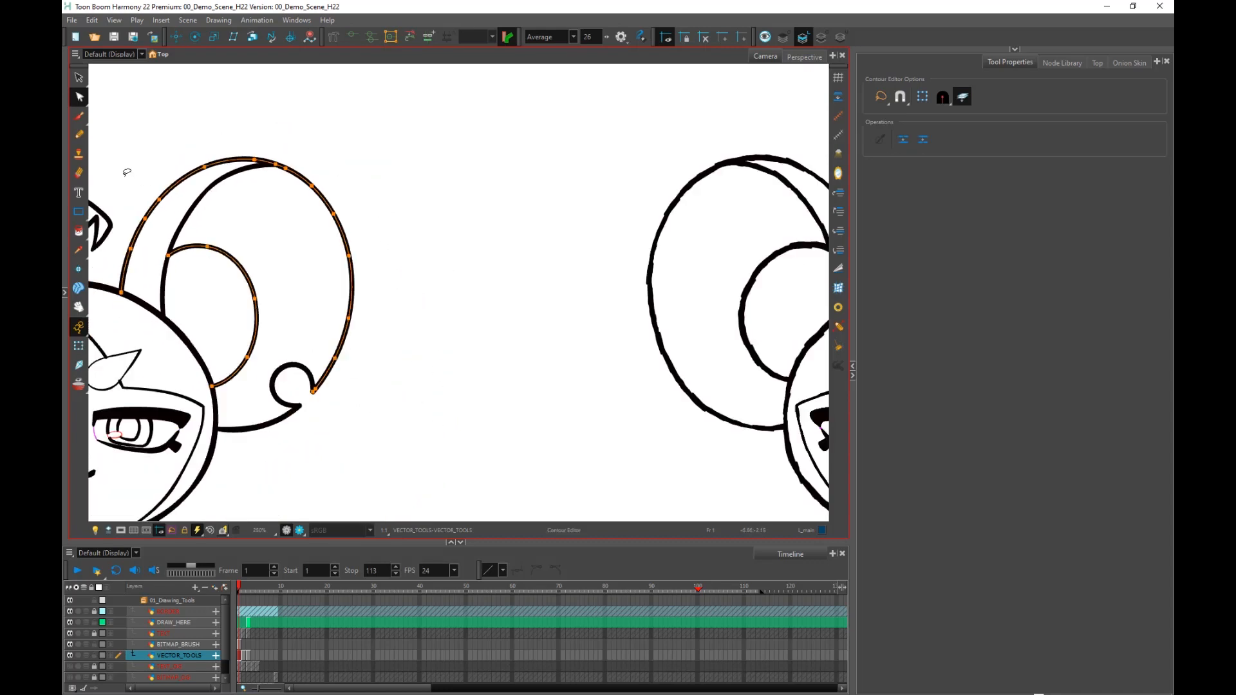
Paint two curved vector brush strokes beside the VECTOR PENCIL character's right ear, one with Solid Brush 4 and one with Solid Brush 2.
click(79, 116)
drag(380, 168, 407, 358)
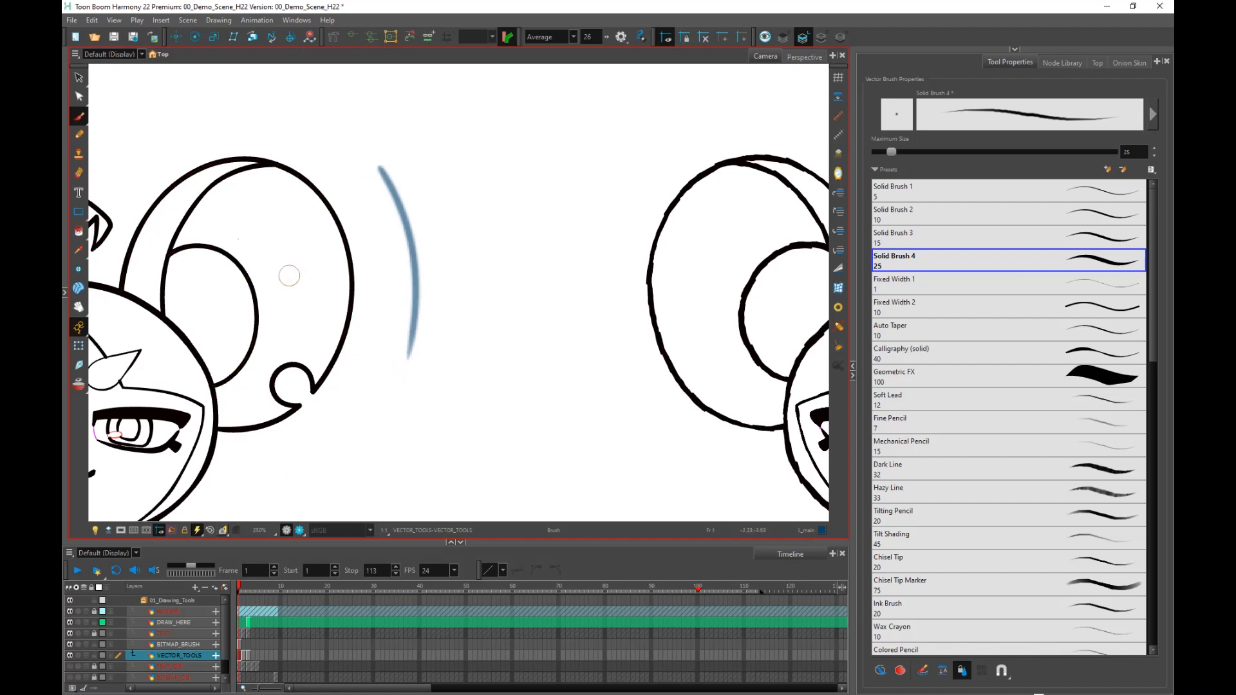
click(897, 212)
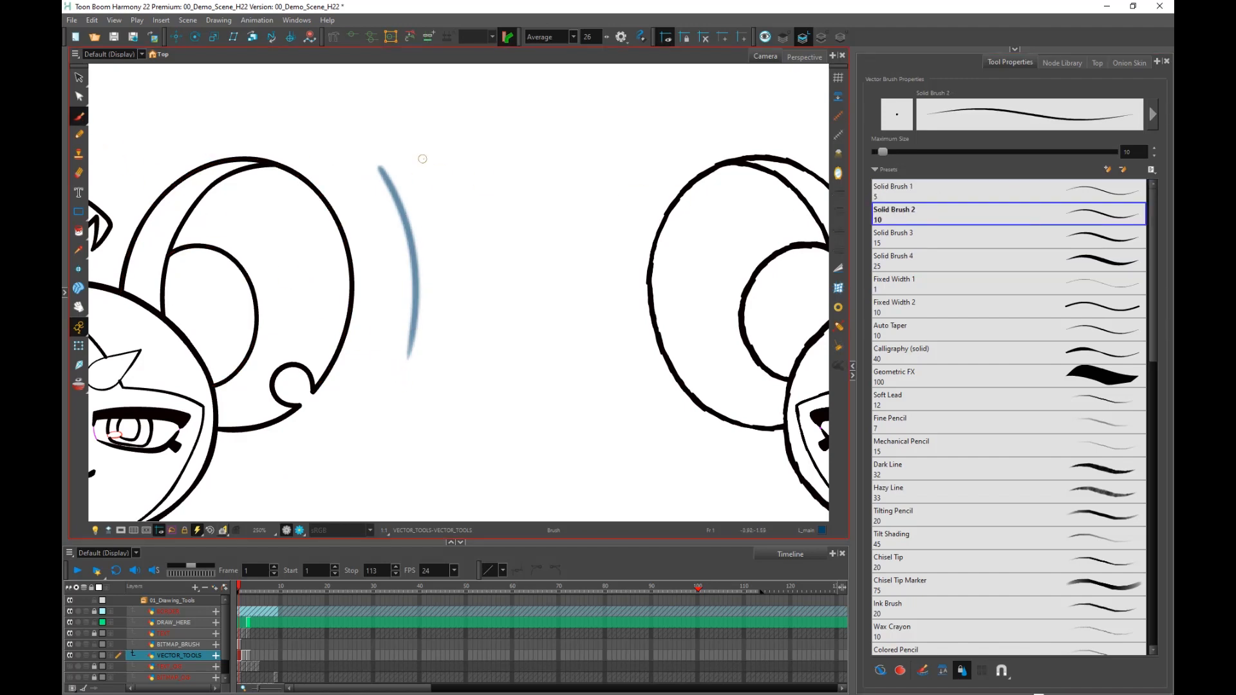
mouse_move(423, 158)
mouse_down()
mouse_move(440, 192)
mouse_move(458, 367)
mouse_up()
scroll(388, 190, up, 1)
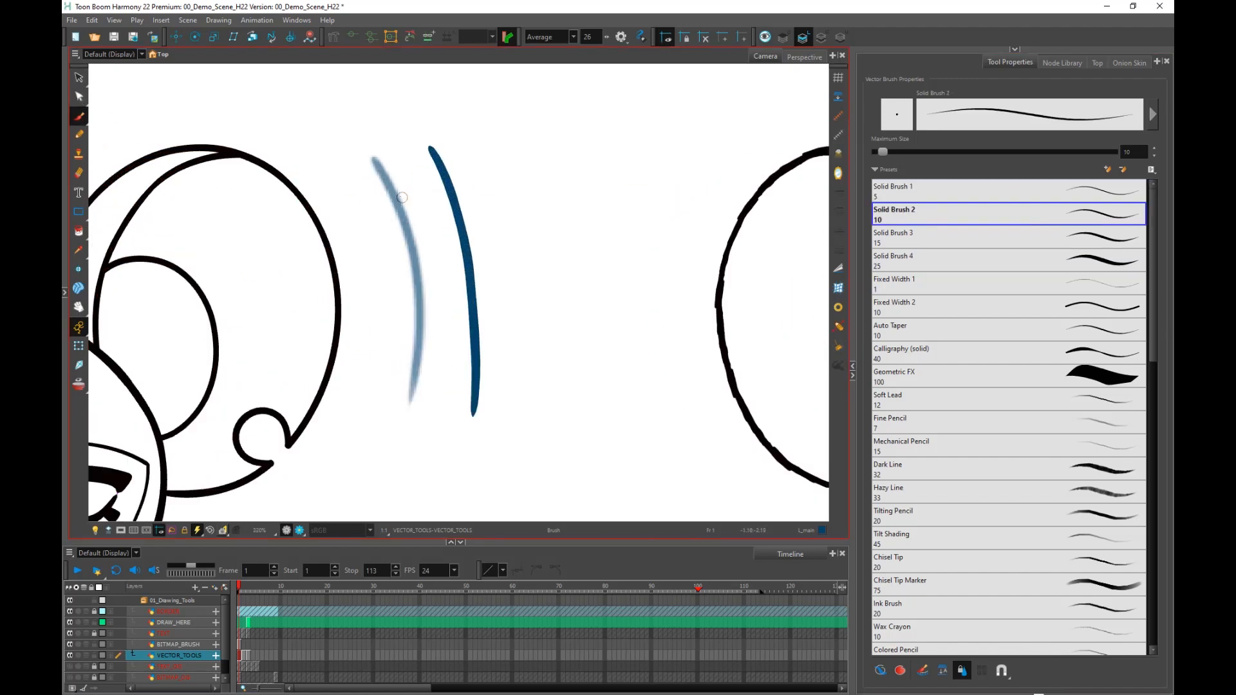
Compare the contour points of the two brush strokes with those of the pencil ear outline using the Contour Editor.
click(79, 96)
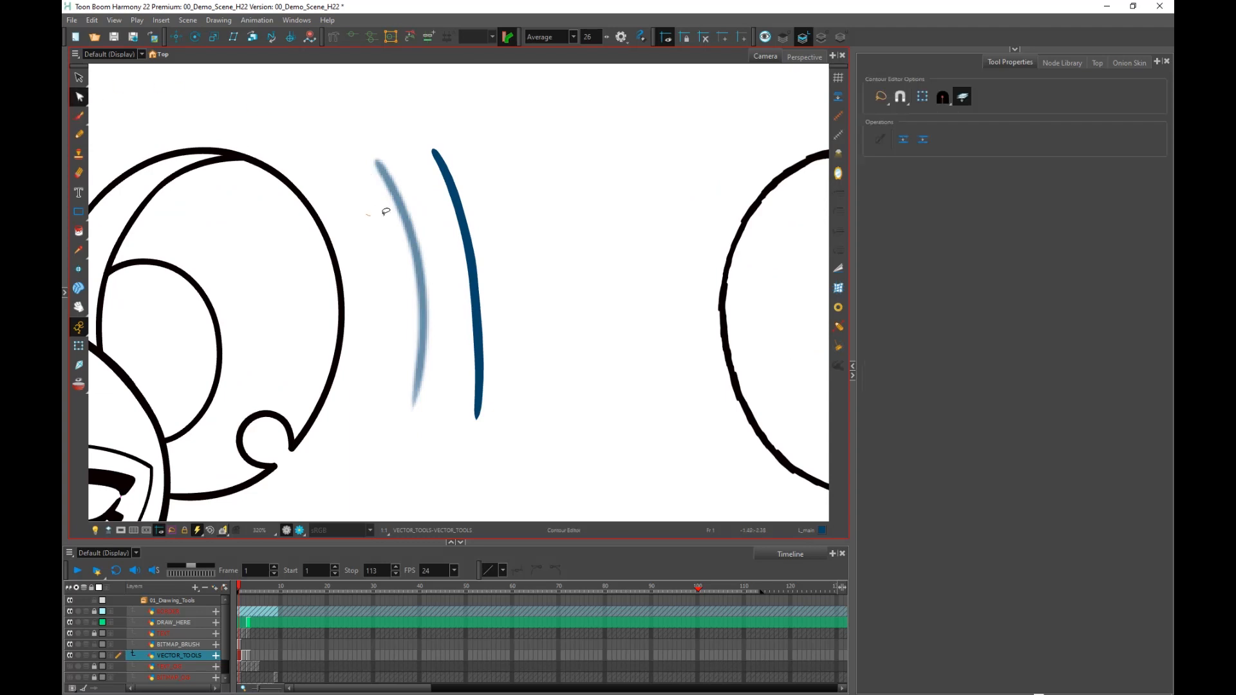
drag(385, 211, 487, 212)
drag(274, 268, 360, 259)
scroll(444, 237, up, 1)
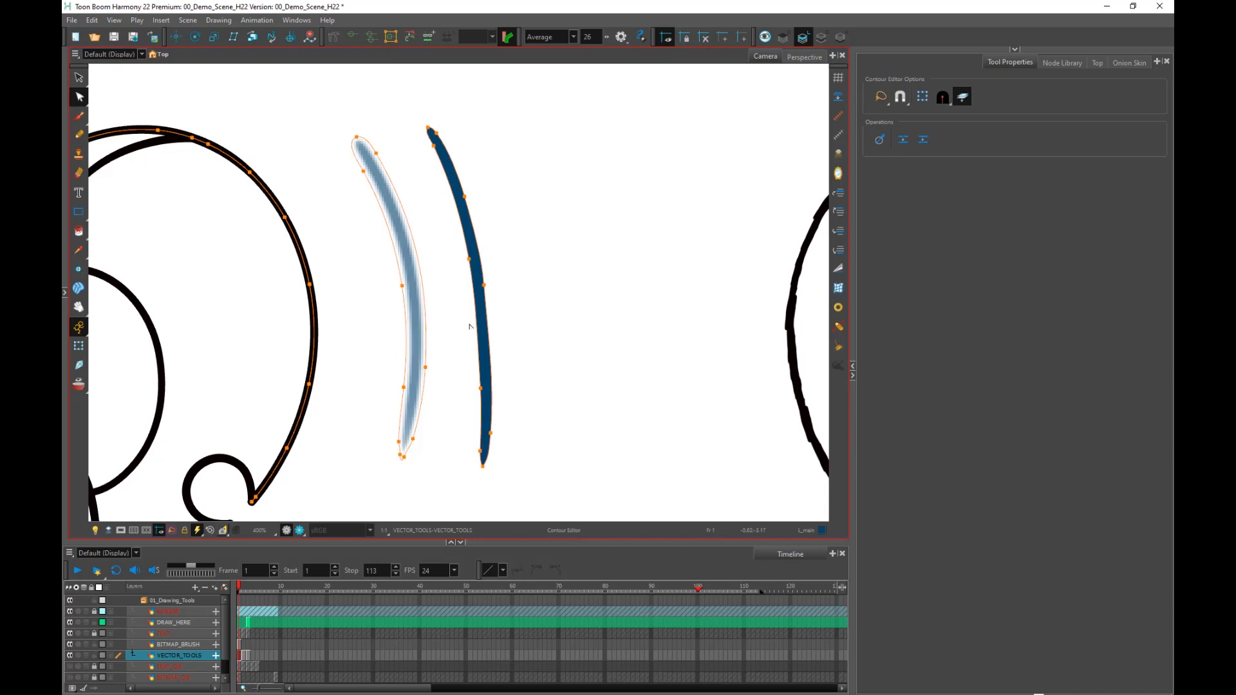
click(355, 255)
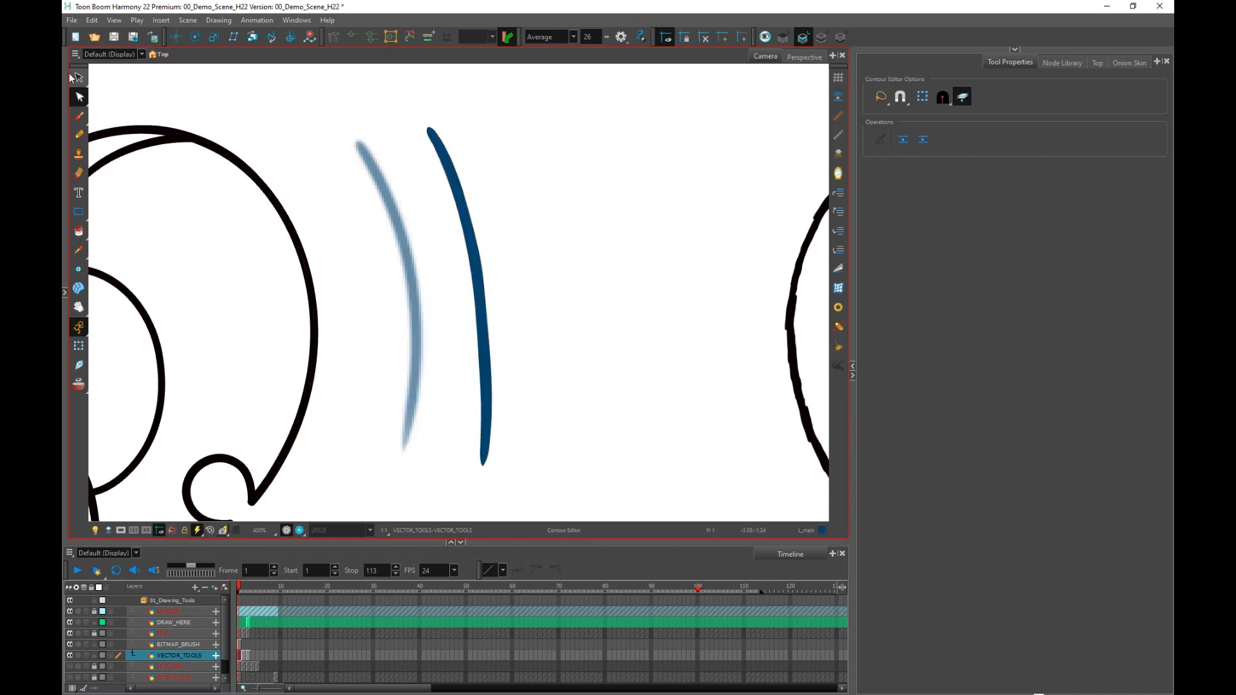
Delete the two brush strokes beside the VECTOR PENCIL character's right ear.
drag(375, 250, 503, 212)
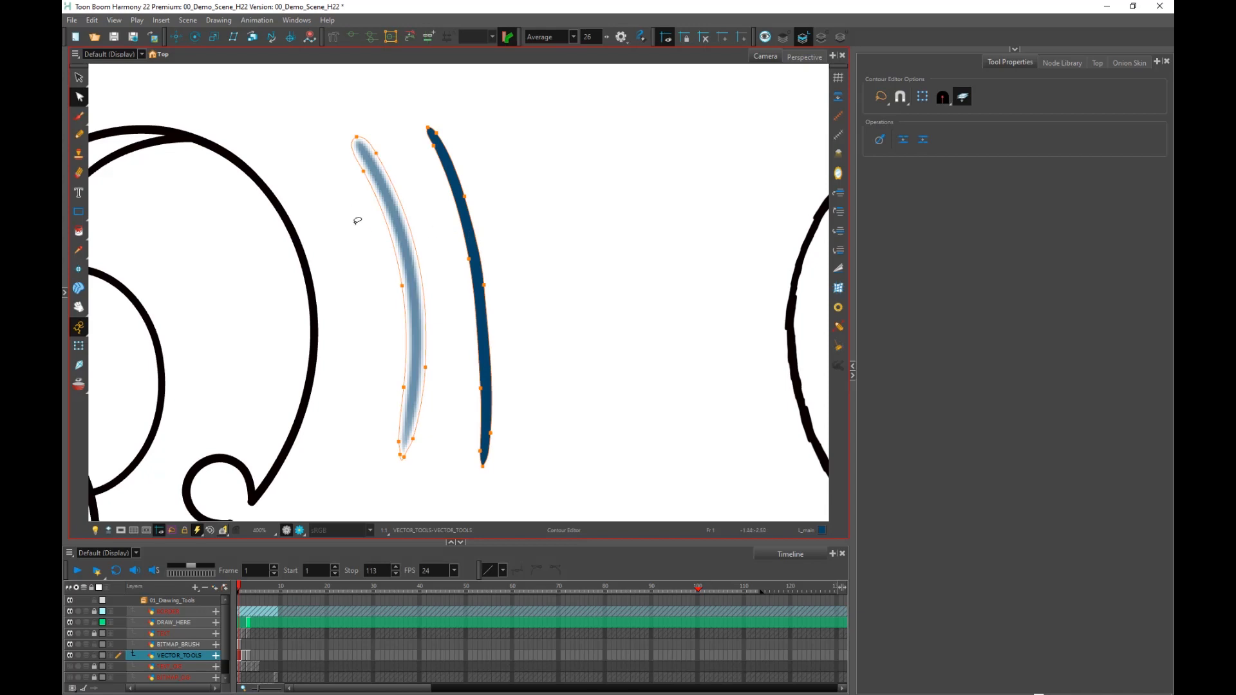
click(79, 77)
key(Delete)
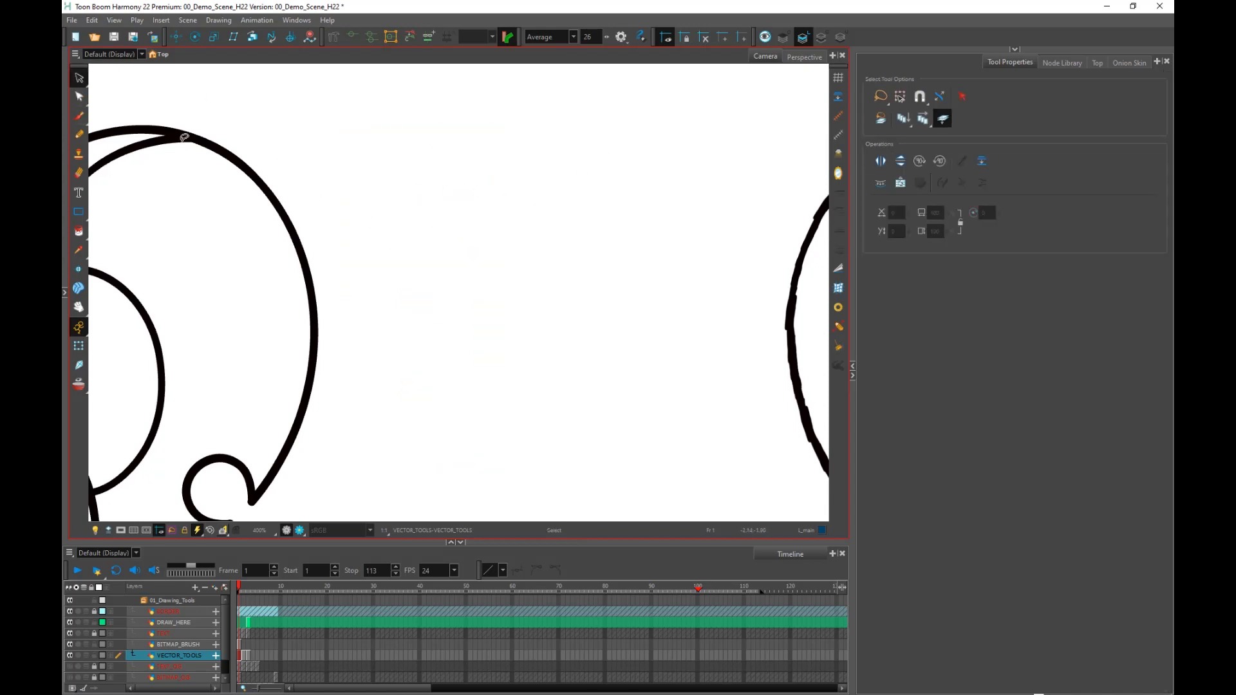
Select the whole VECTOR PENCIL character with the Select tool, leaving out its text label.
click(79, 96)
scroll(267, 172, down, 3)
mouse_move(315, 282)
mouse_down()
mouse_move(610, 259)
mouse_move(646, 239)
mouse_up()
scroll(646, 239, down, 1)
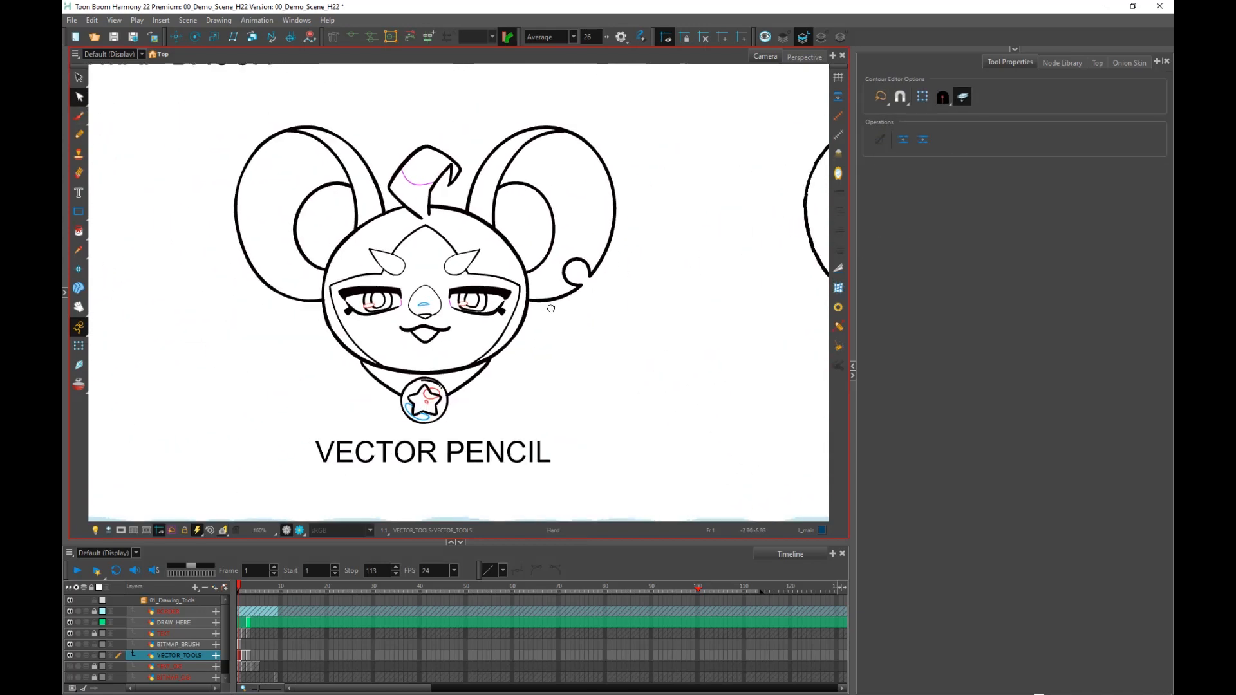
drag(551, 309, 559, 303)
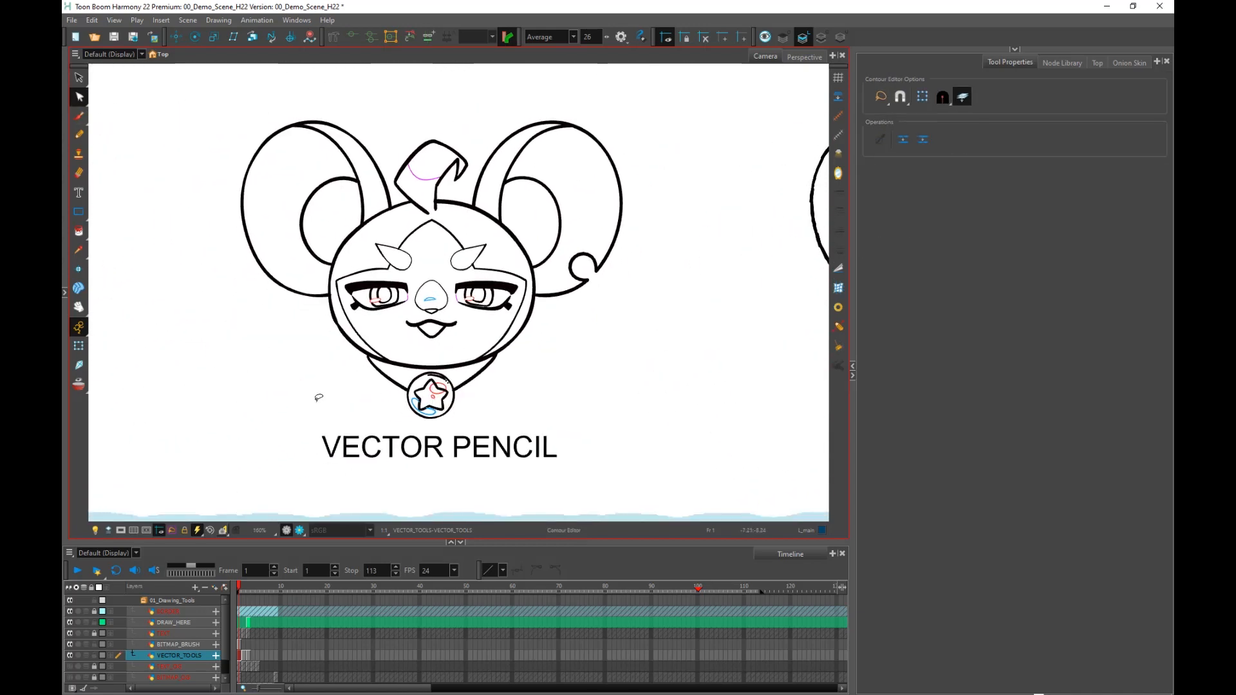
click(79, 77)
mouse_move(584, 109)
mouse_down()
mouse_move(441, 66)
mouse_move(144, 252)
mouse_move(406, 504)
mouse_move(654, 132)
mouse_move(584, 110)
mouse_up()
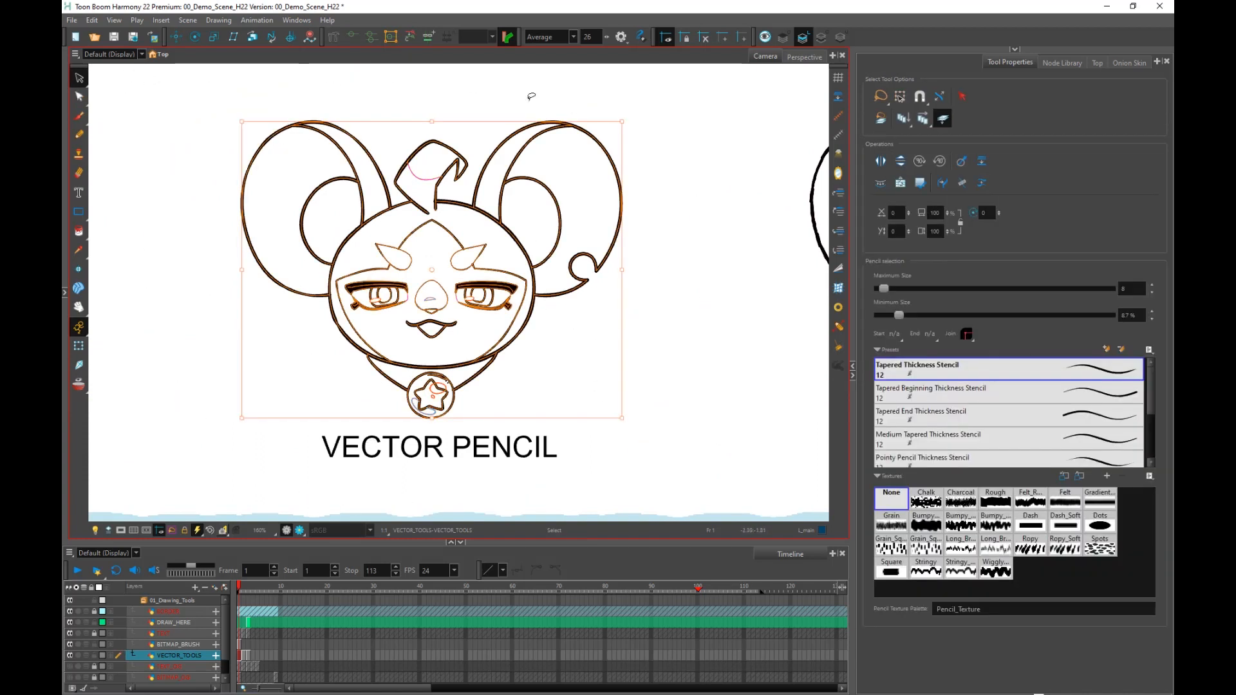
Raise the maximum size of the selected pencil lines to 28.
drag(647, 366, 588, 409)
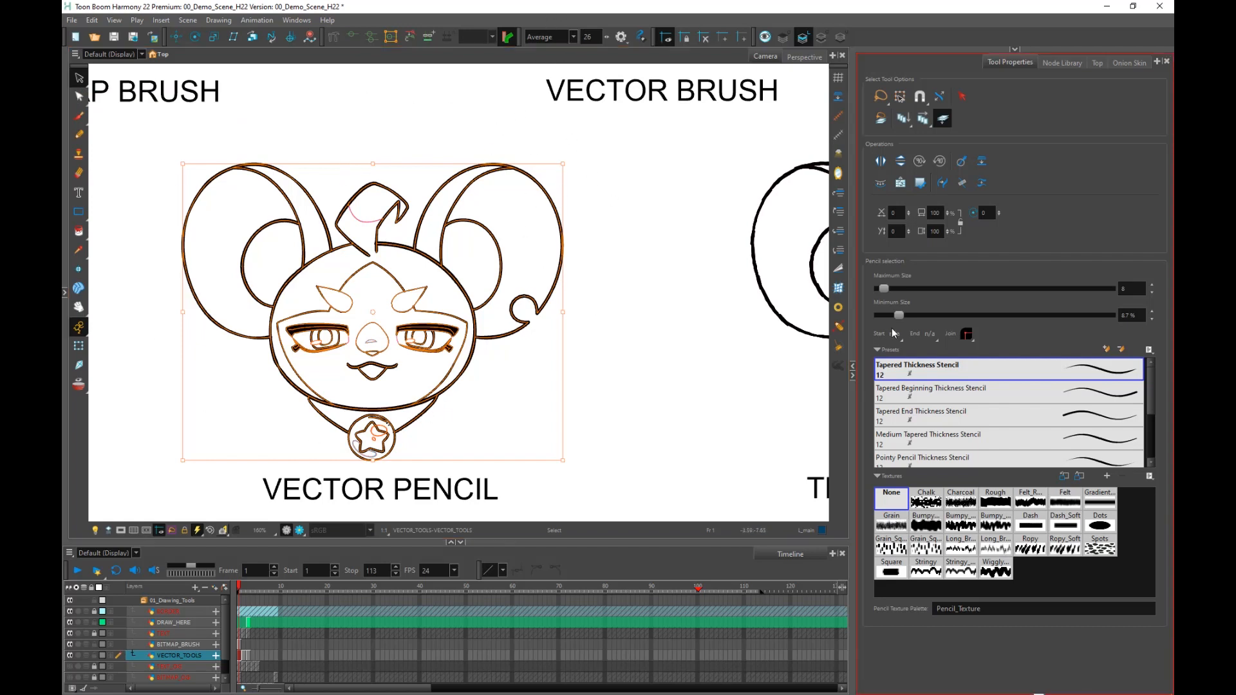
drag(884, 288, 894, 288)
mouse_move(899, 289)
mouse_down()
mouse_move(906, 281)
mouse_move(883, 287)
mouse_move(897, 287)
mouse_up()
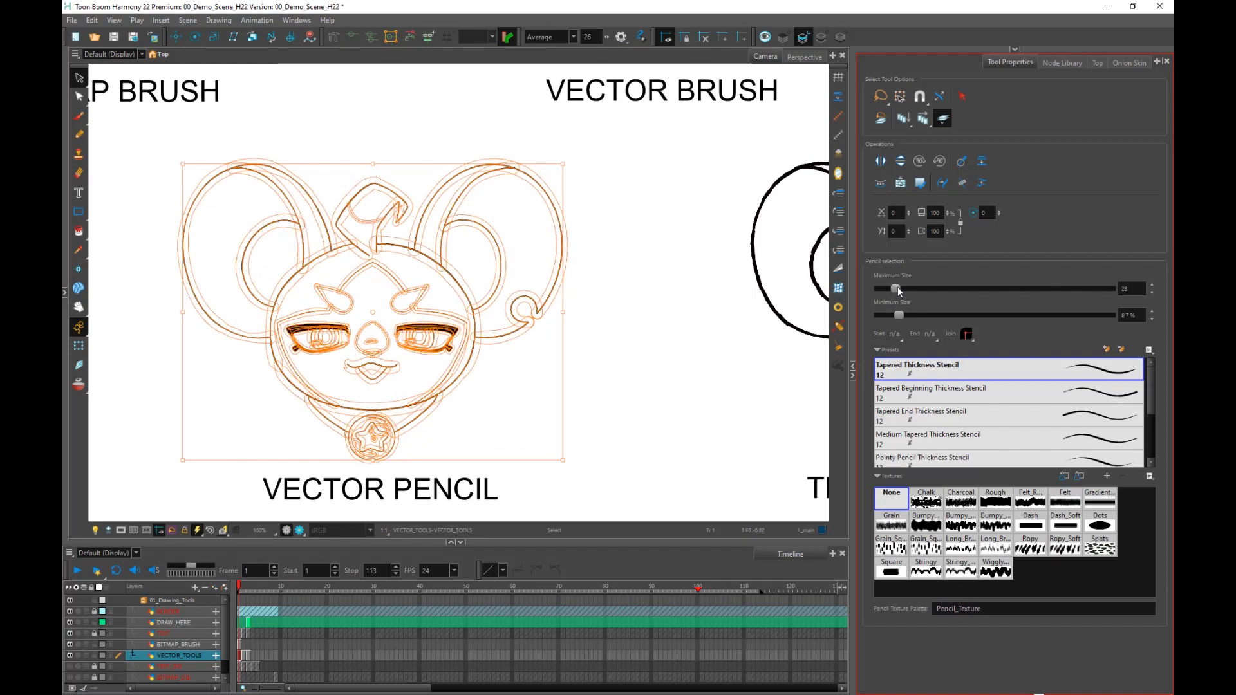
Try several thickness stencils on the selected pencil lines and settle on Tapered Beginning Thickness Stencil.
click(1071, 395)
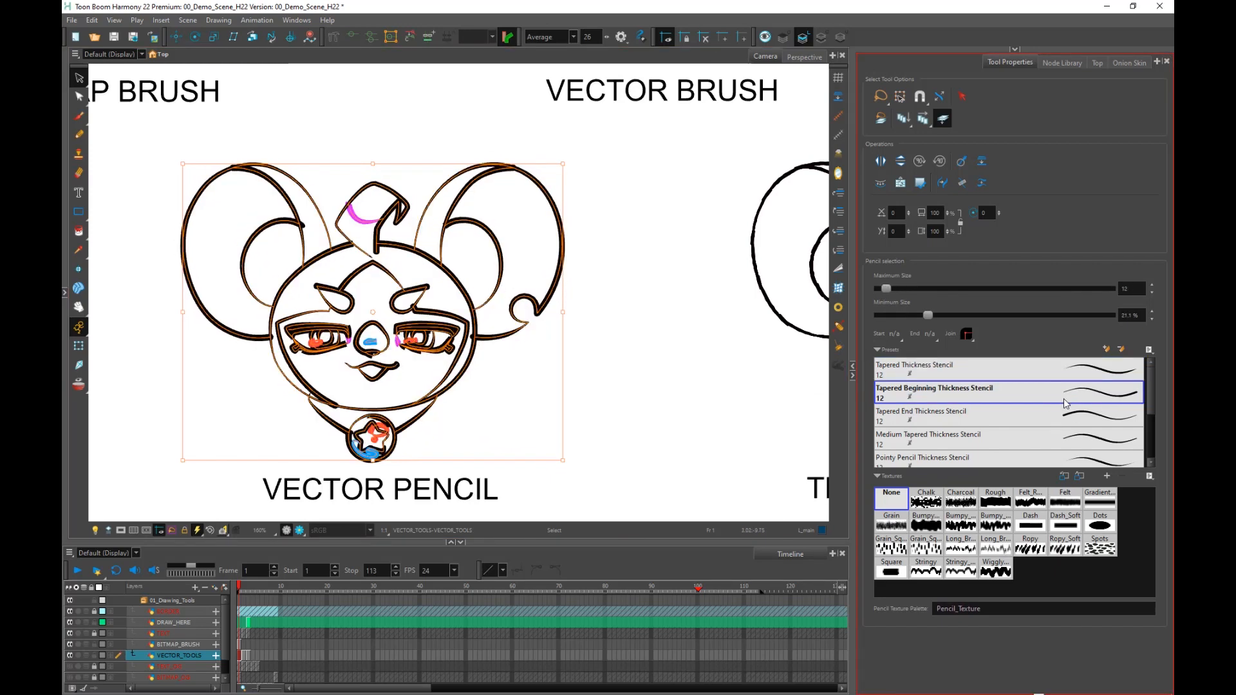
click(1051, 422)
click(1049, 435)
click(1051, 378)
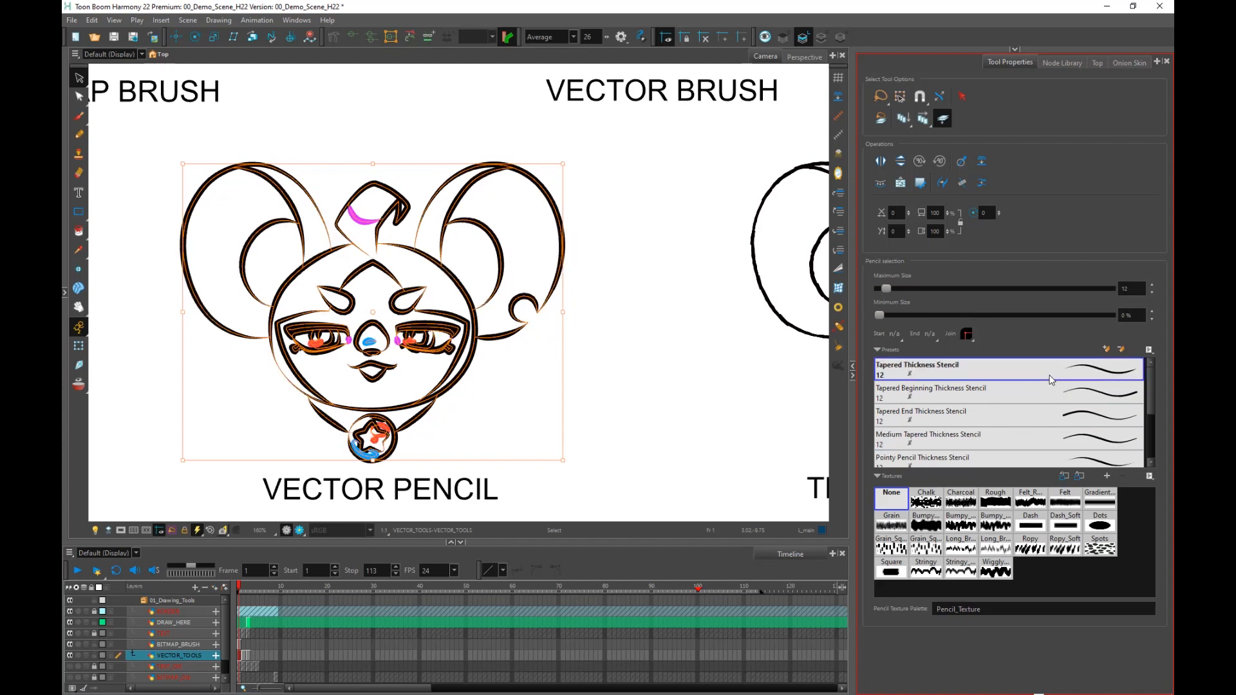
click(1070, 394)
Try the Chalk, Dash and Rough textures on the selected pencil lines, settle on Charcoal, and deselect the character.
click(928, 503)
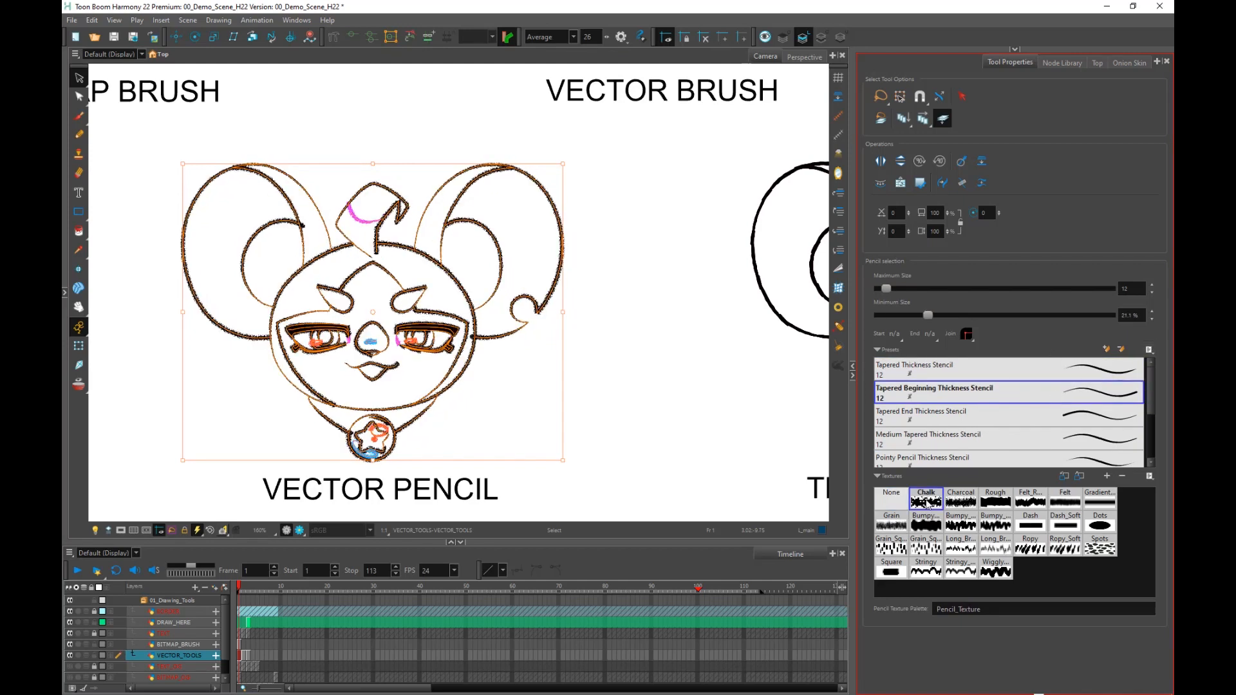
click(956, 501)
click(1027, 527)
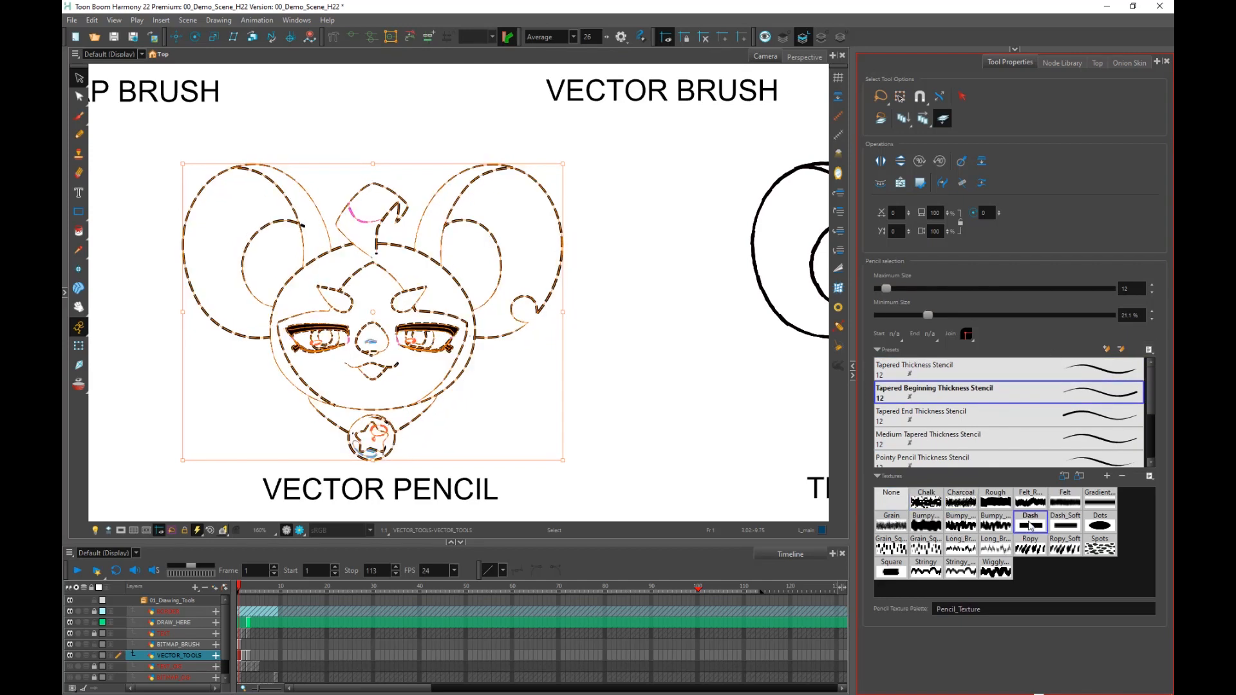
click(1031, 502)
click(1000, 500)
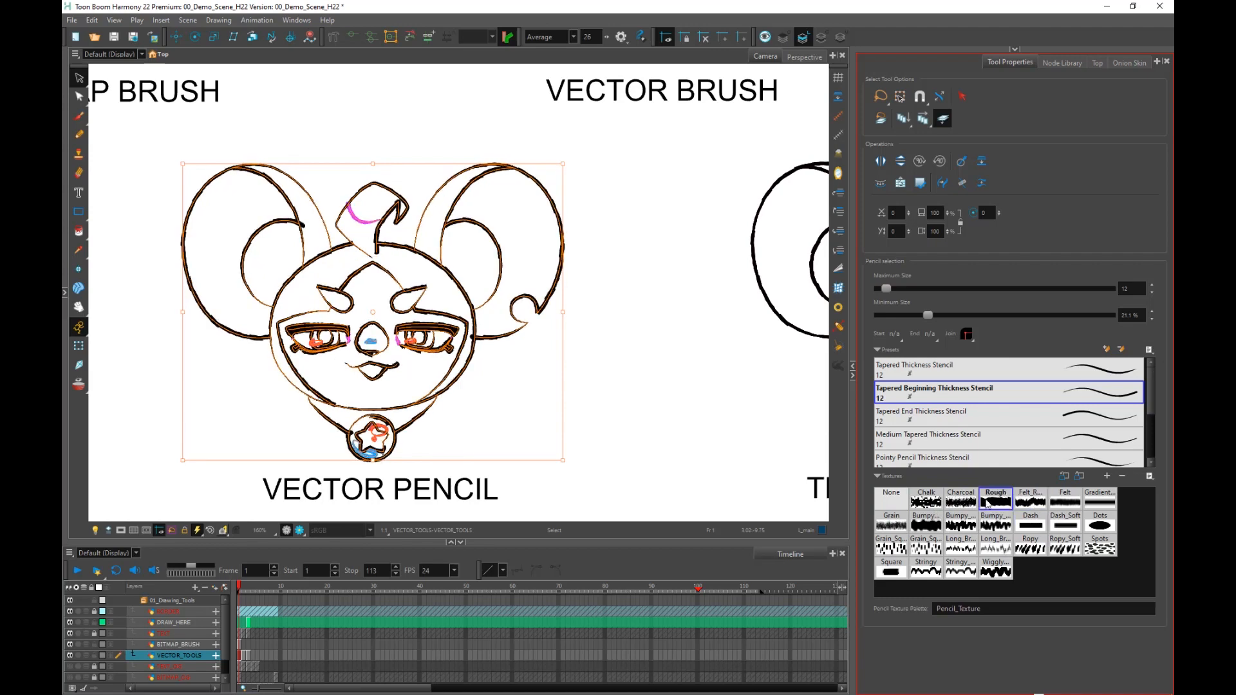
click(960, 502)
click(623, 274)
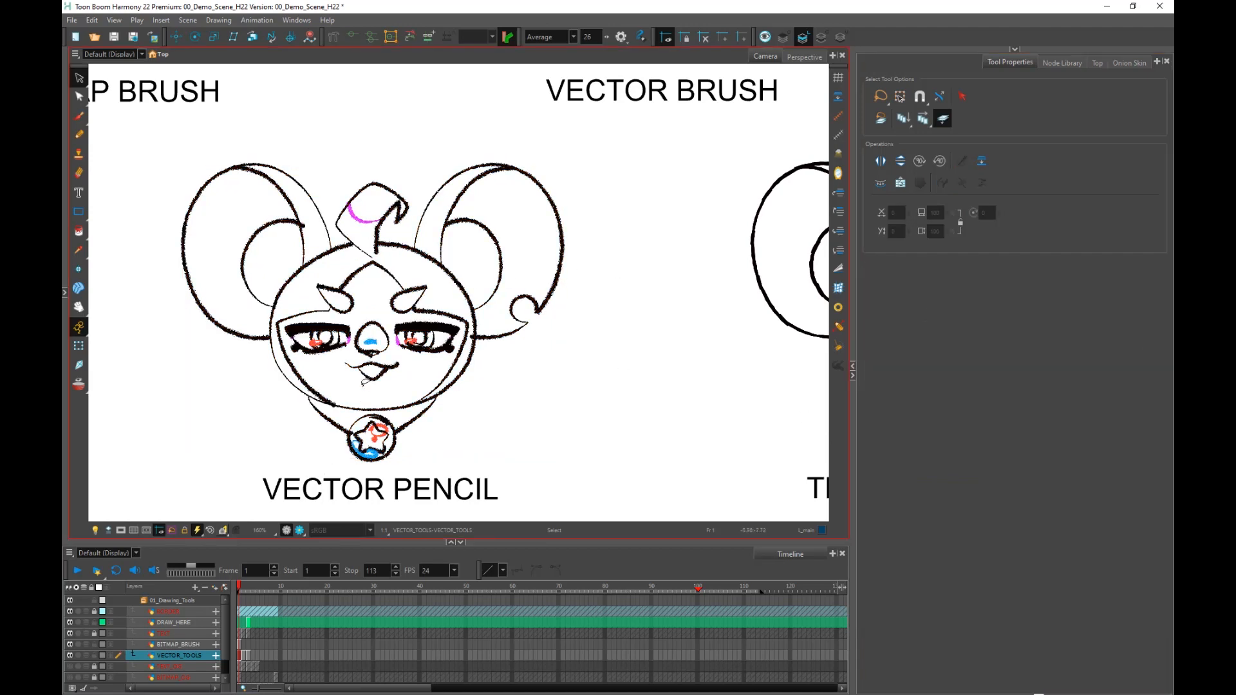
Pull a point on the outer edge of the pencil character's right ear outward with the Contour Editor.
scroll(367, 385, up, 1)
drag(387, 376, 385, 404)
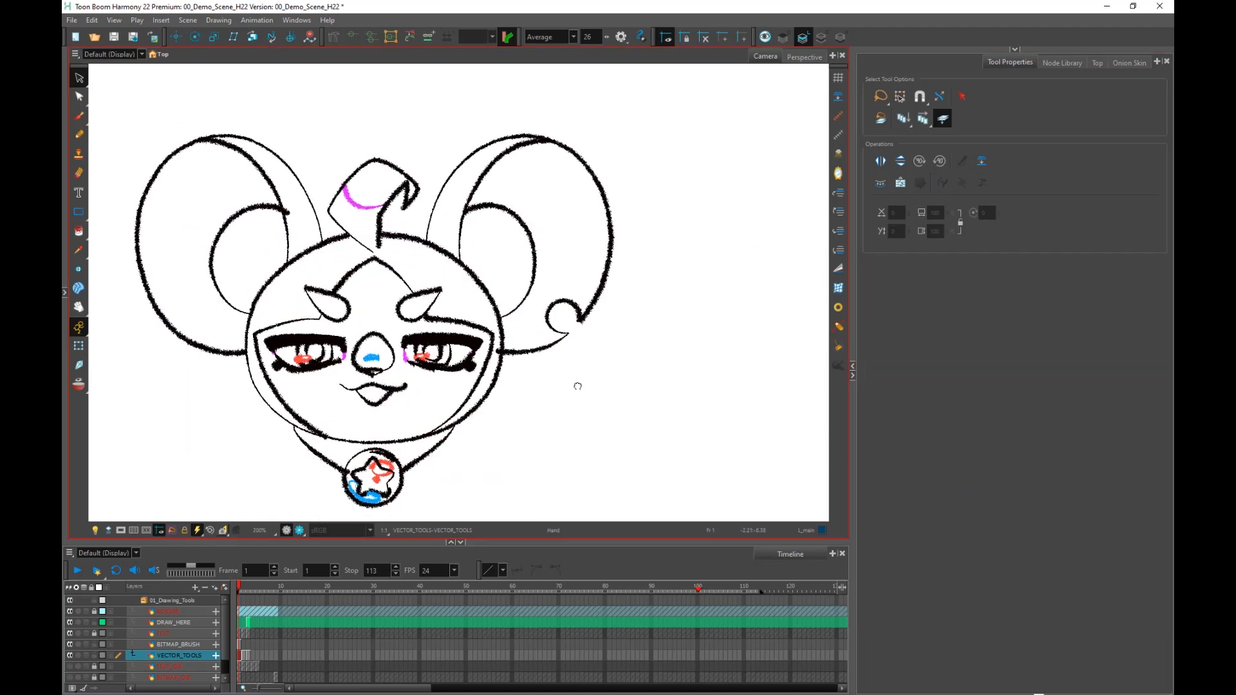
click(79, 97)
click(607, 215)
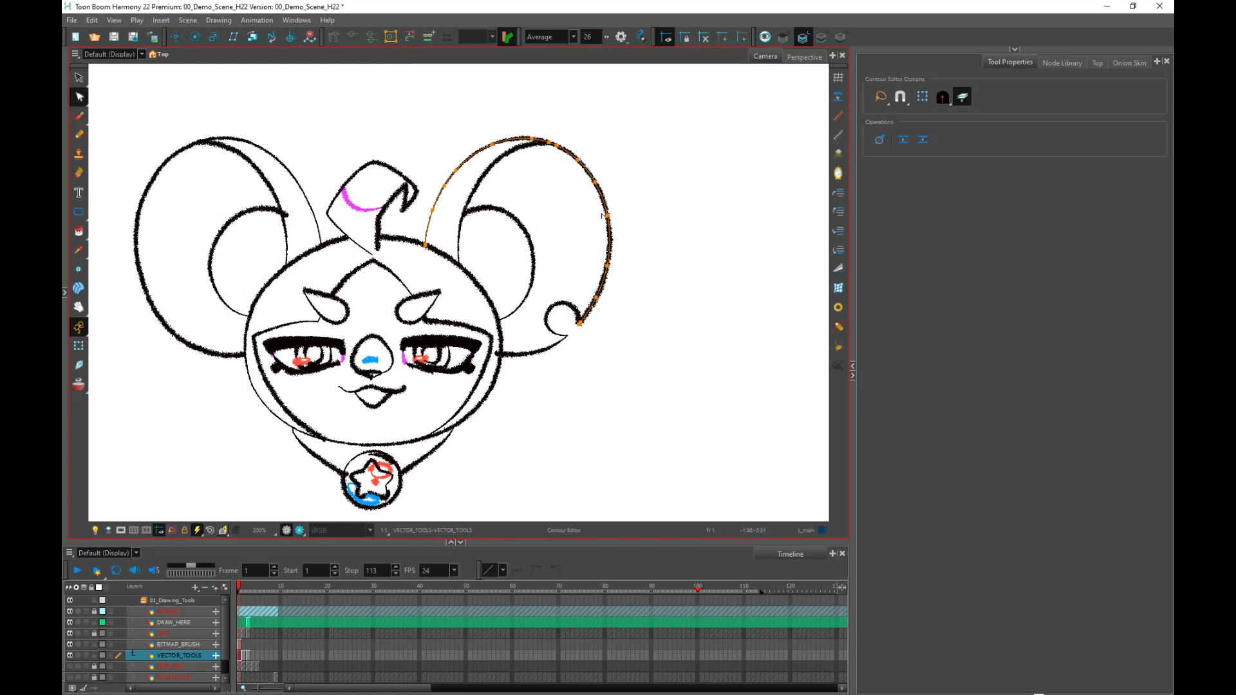
mouse_move(607, 216)
mouse_down()
mouse_move(639, 206)
mouse_move(584, 224)
mouse_move(626, 211)
mouse_up()
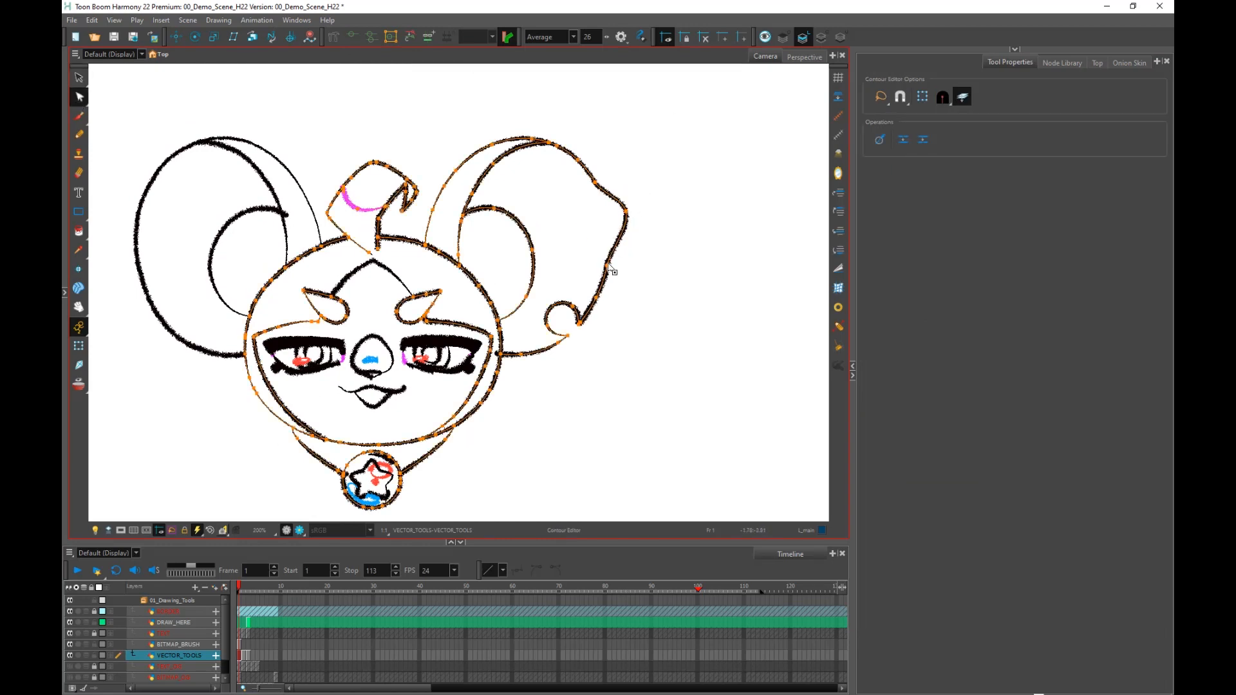
Reshape the outer edge of the pencil character's right ear by pulling its points and curve handles with the Contour Editor.
scroll(610, 270, up, 2)
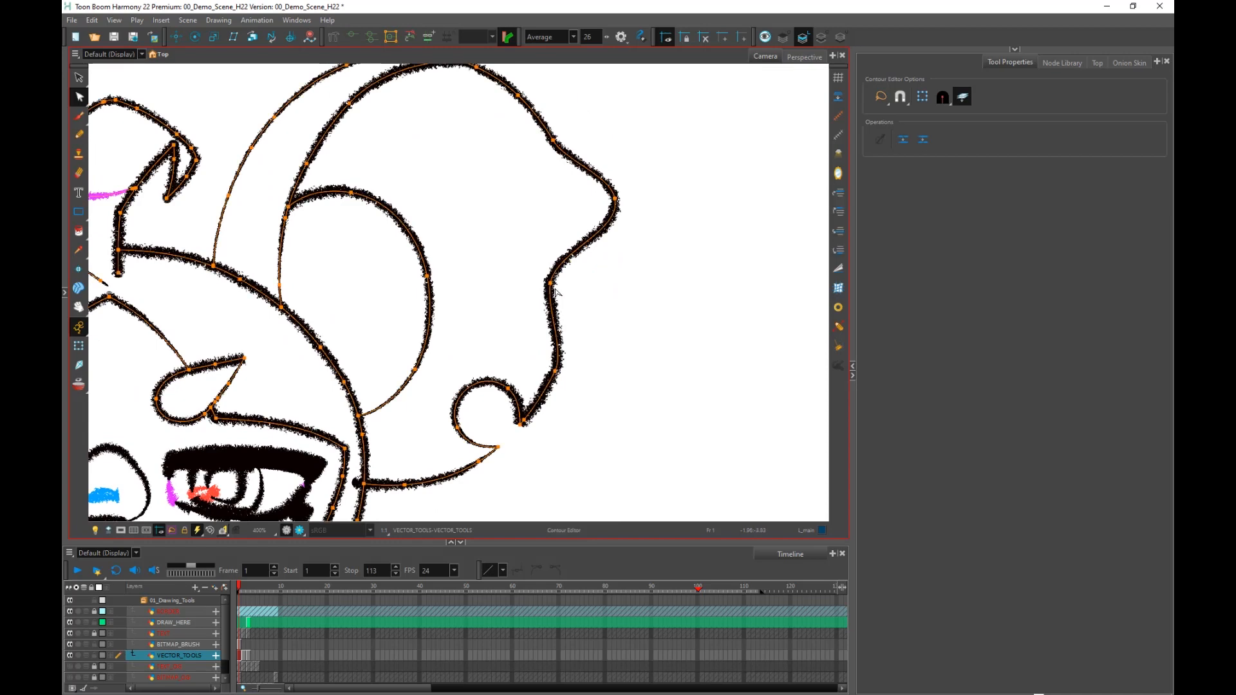
mouse_move(550, 284)
mouse_down()
mouse_move(612, 347)
mouse_move(498, 310)
mouse_move(614, 290)
mouse_up()
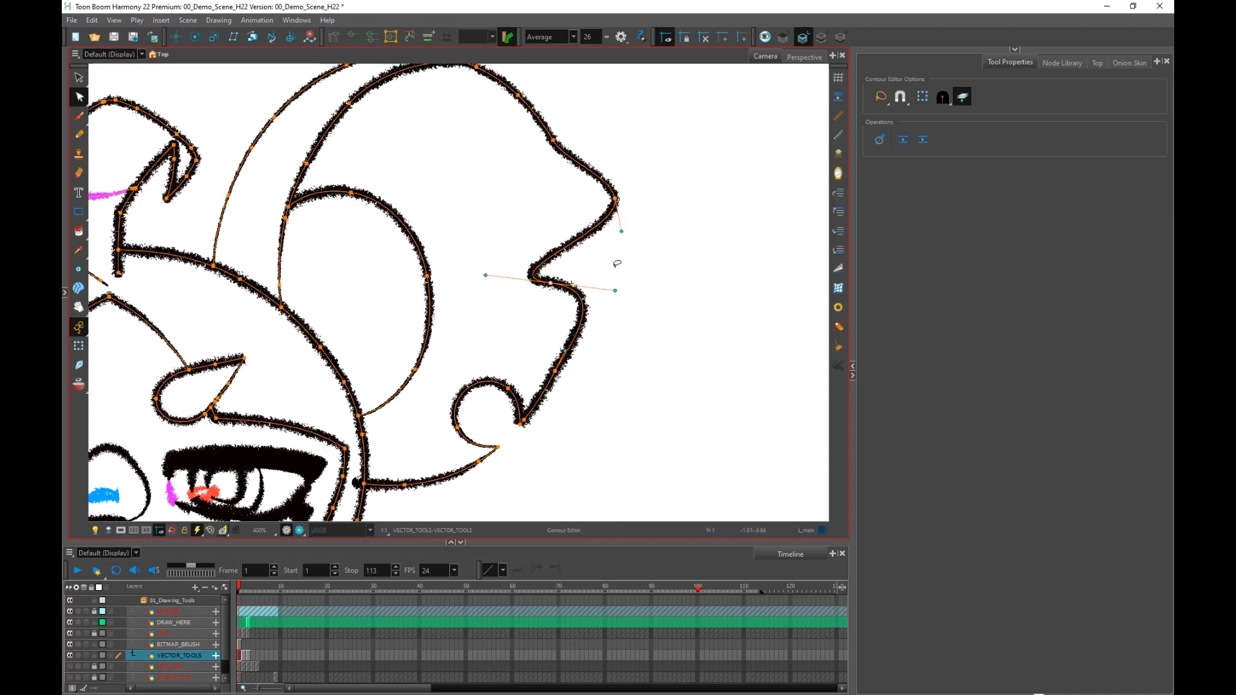
scroll(599, 257, down, 2)
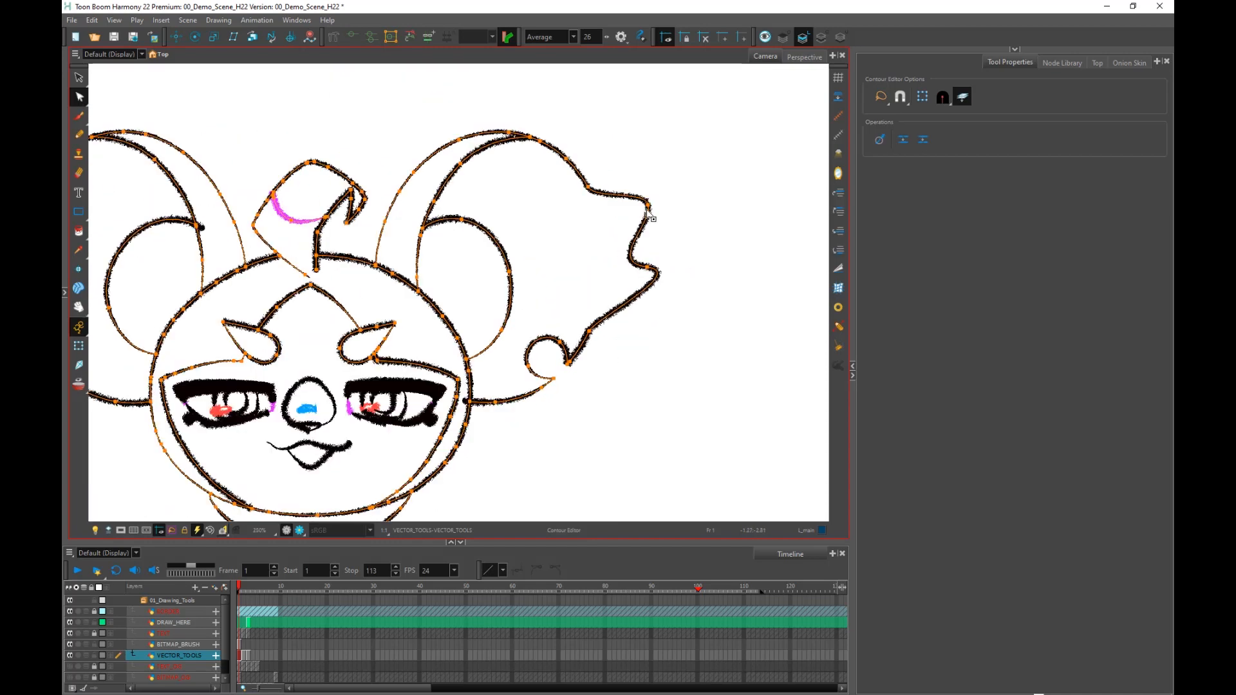
drag(594, 212, 671, 185)
Delete the contour points that form the bumps on the pencil character's right ear.
ctrl+click(671, 185)
ctrl+click(594, 230)
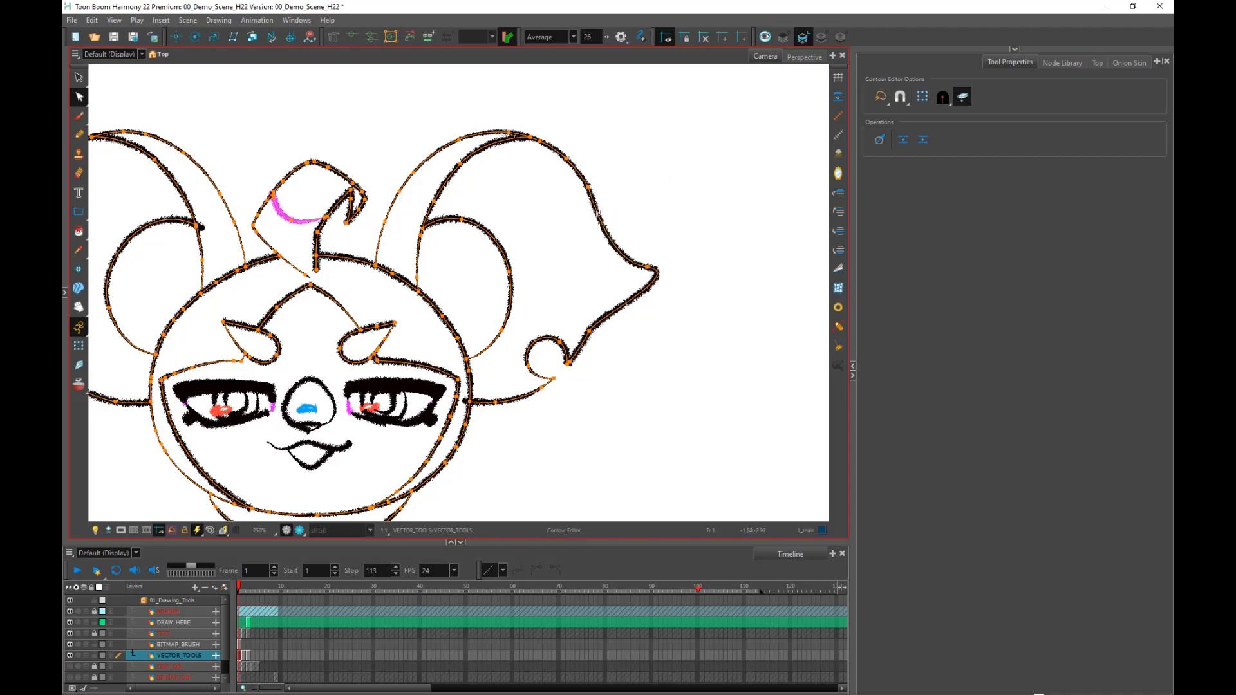
ctrl+click(588, 187)
ctrl+click(652, 271)
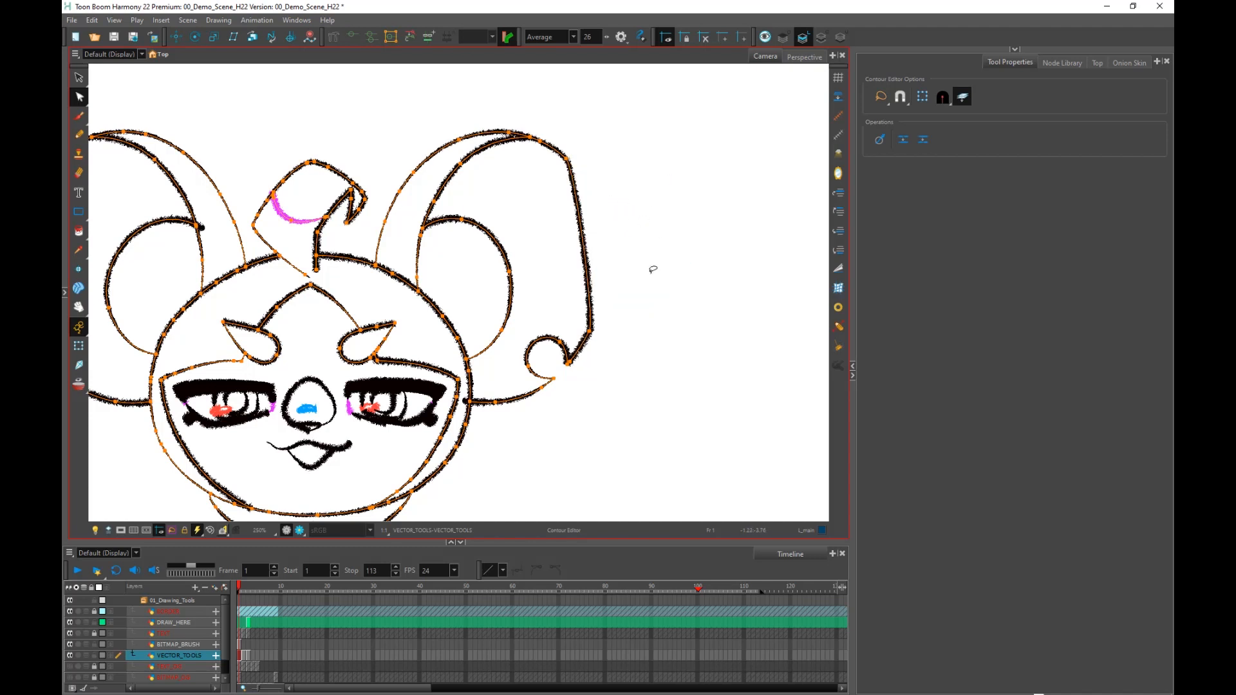
Bend the simplified outer edge of the right ear outward into a rounded curve and deselect the drawing.
click(607, 277)
click(588, 257)
drag(588, 257, 643, 245)
click(645, 319)
scroll(641, 331, down, 1)
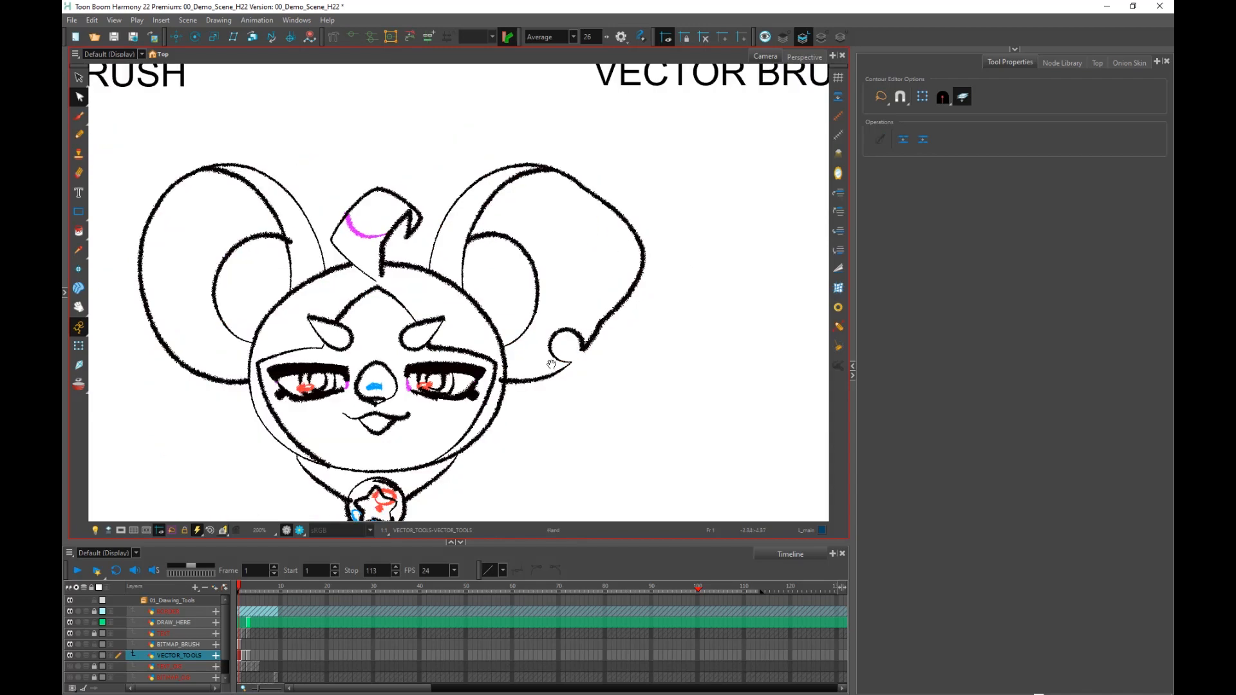
Lasso the right ear of the vector pencil character to examine its central-line points, and clear the selection.
drag(552, 364, 607, 343)
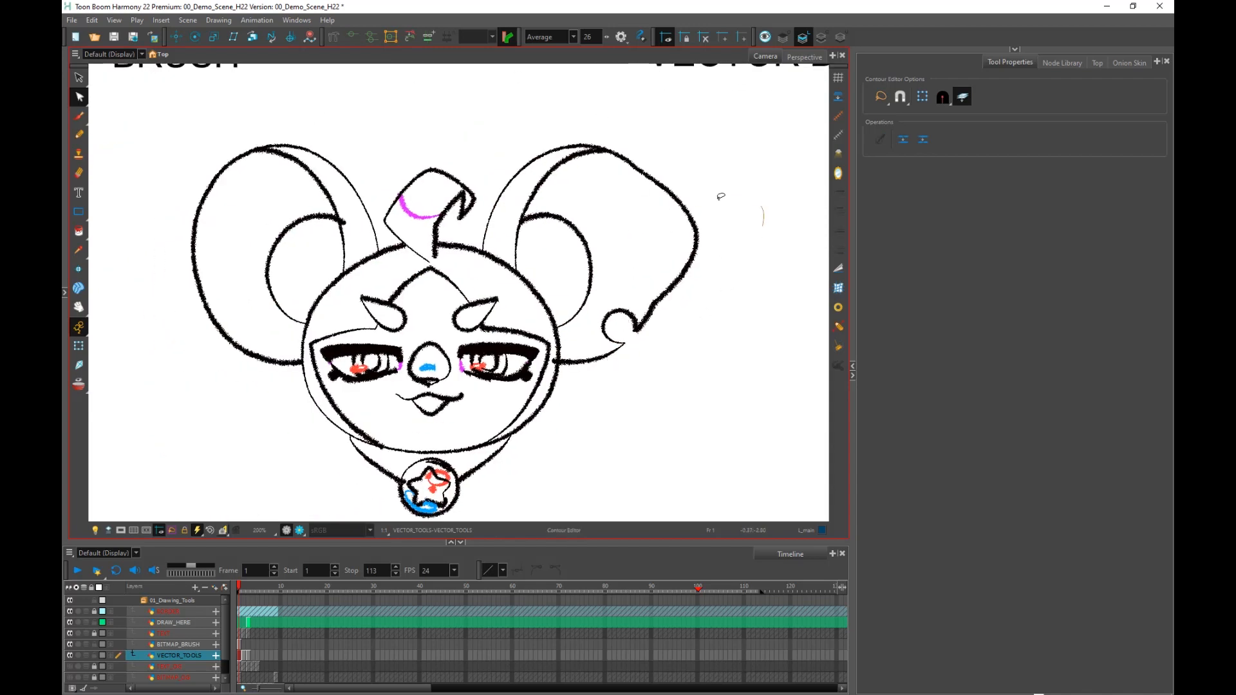
drag(721, 196, 692, 290)
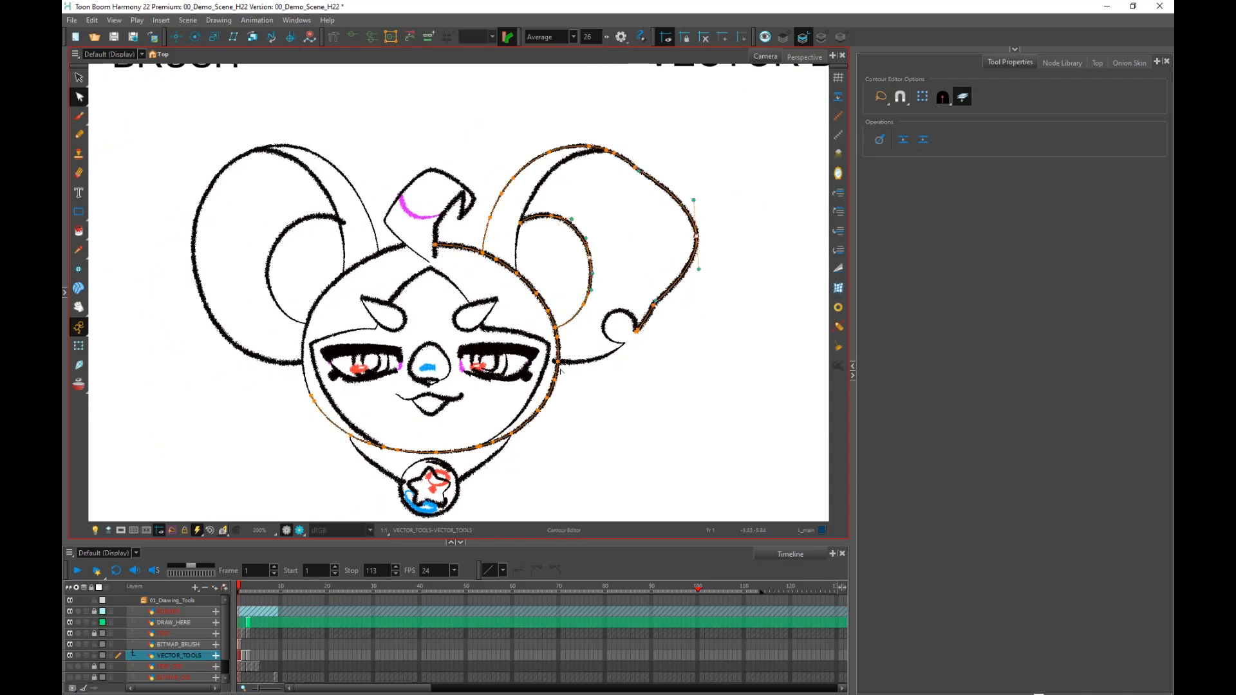
scroll(635, 374, down, 1)
drag(634, 375, 613, 359)
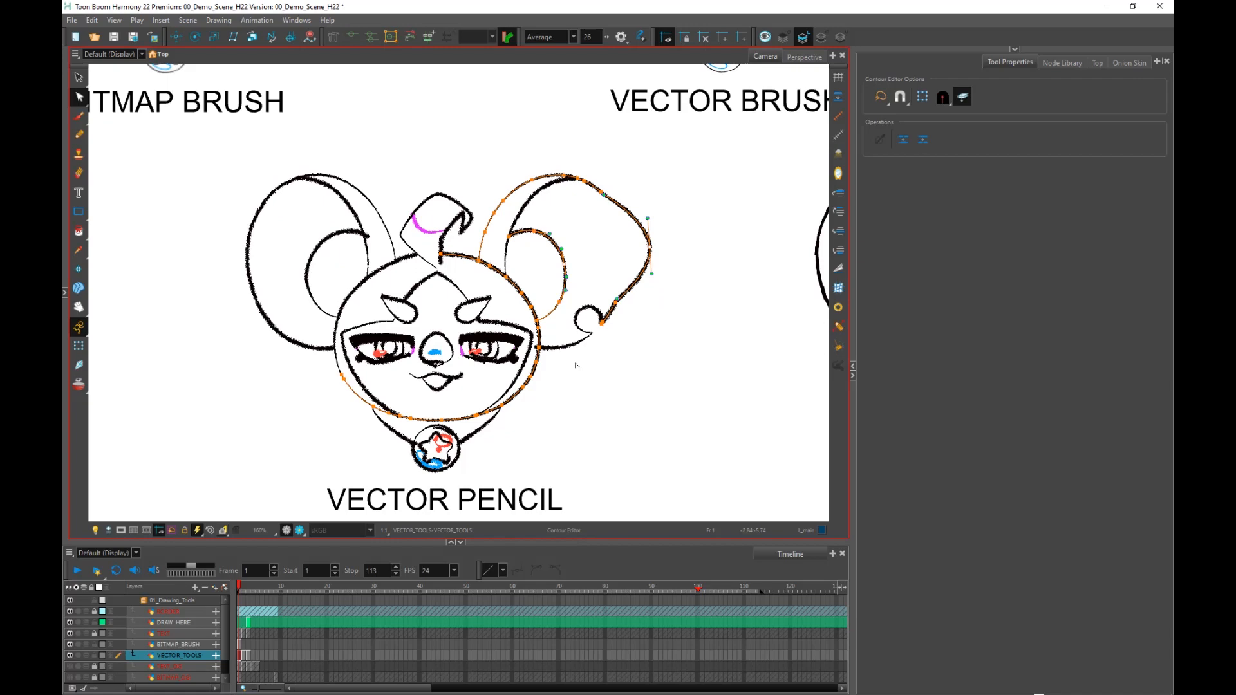
click(689, 419)
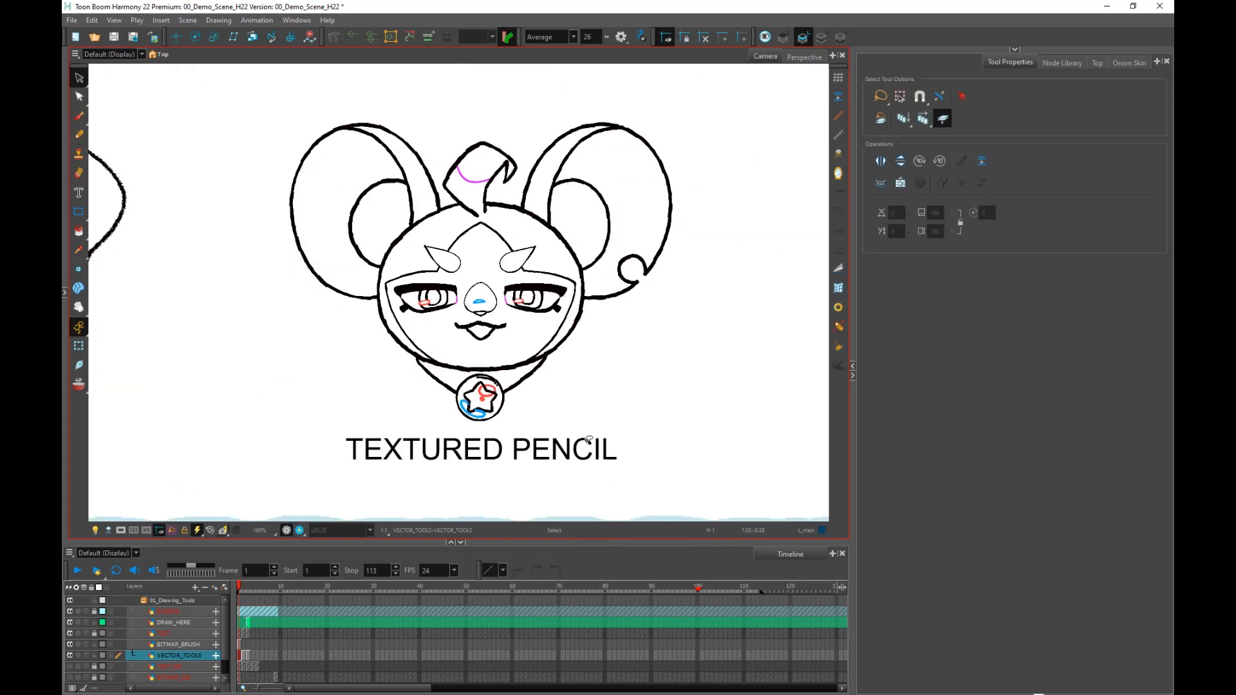
Reshape the outer edge of the textured pencil character's left ear with the Contour Editor, undoing the first attempt.
click(81, 79)
drag(207, 181, 631, 213)
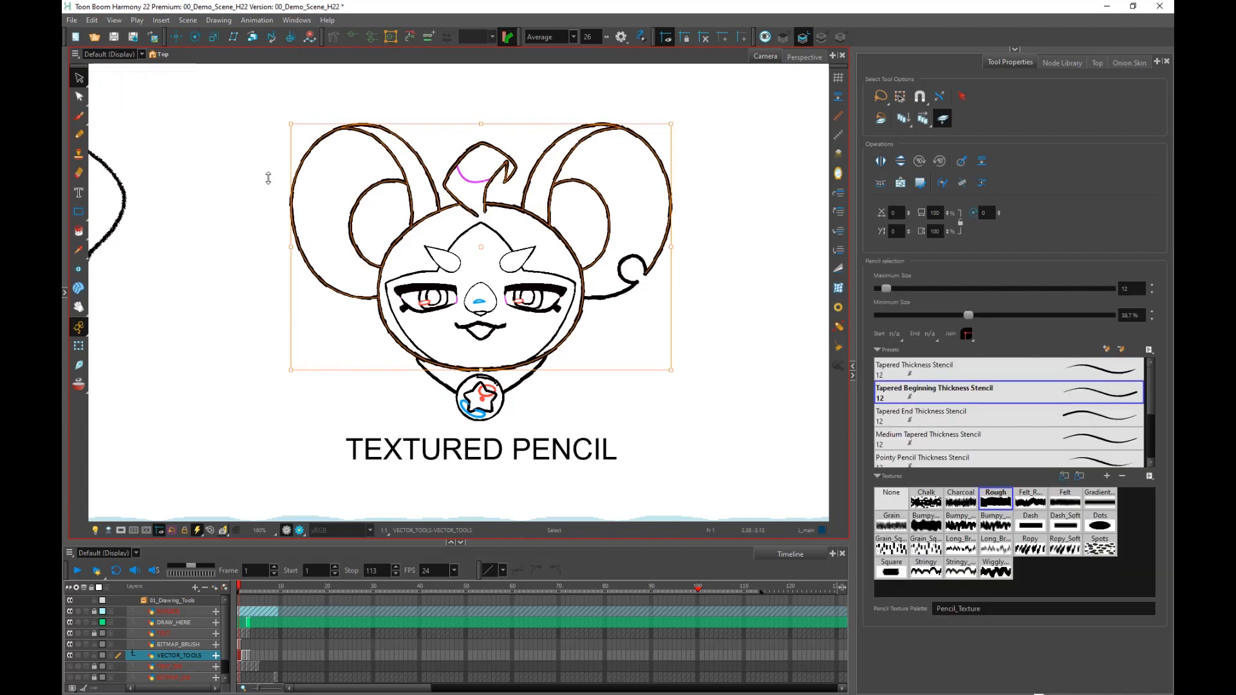
click(80, 97)
click(370, 124)
scroll(341, 233, up, 1)
mouse_move(277, 216)
mouse_down()
mouse_move(229, 229)
mouse_move(250, 260)
mouse_move(288, 266)
mouse_move(321, 233)
mouse_move(296, 244)
mouse_move(377, 276)
mouse_move(261, 315)
mouse_move(258, 213)
mouse_up()
key(ctrl+z)
click(279, 238)
scroll(272, 241, up, 2)
scroll(261, 275, up, 1)
click(357, 228)
scroll(354, 264, down, 3)
drag(361, 296, 280, 286)
Select all the textured pencil character's lines and set their maximum size to 24.8 and minimum size to 11.7%.
click(79, 78)
scroll(444, 159, down, 2)
mouse_move(609, 90)
mouse_down()
mouse_move(168, 175)
mouse_move(280, 348)
mouse_move(442, 341)
mouse_move(661, 219)
mouse_move(278, 151)
mouse_up()
mouse_move(887, 289)
mouse_down()
mouse_move(899, 291)
mouse_move(883, 287)
mouse_up()
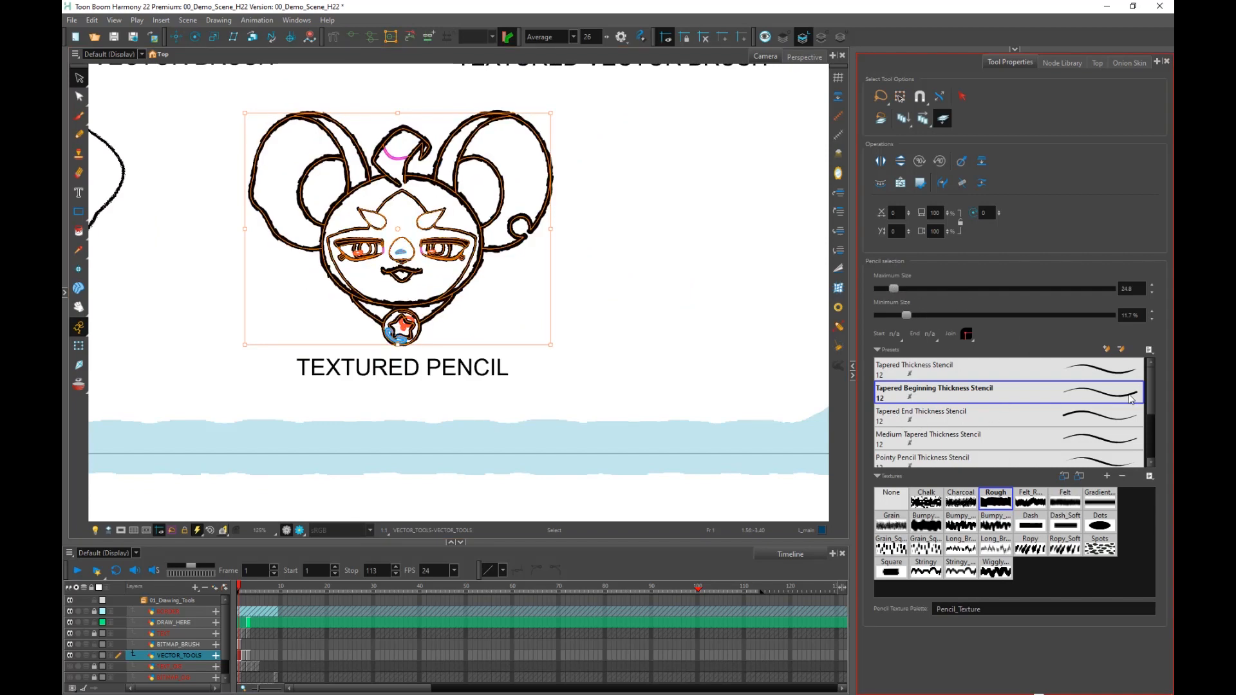
Apply the Tapered Thickness Stencil and the Chalk texture to the selected textured pencil lines, and deselect them.
click(1099, 416)
click(1095, 372)
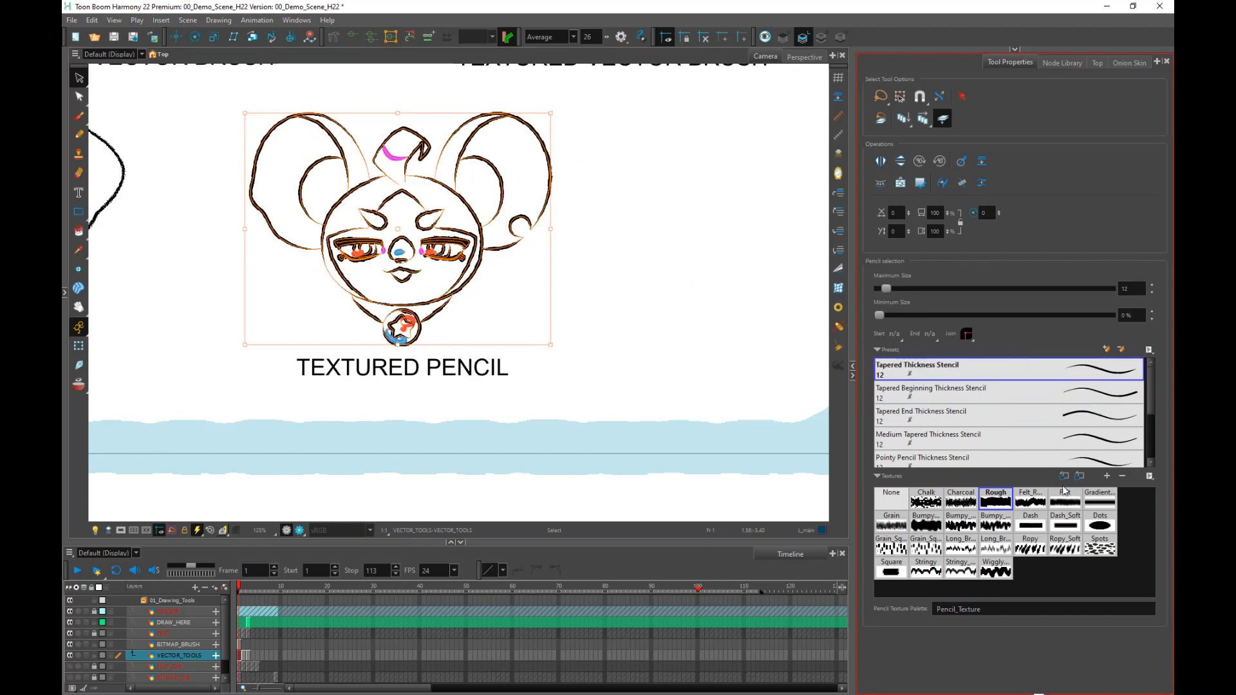
click(1033, 520)
click(925, 501)
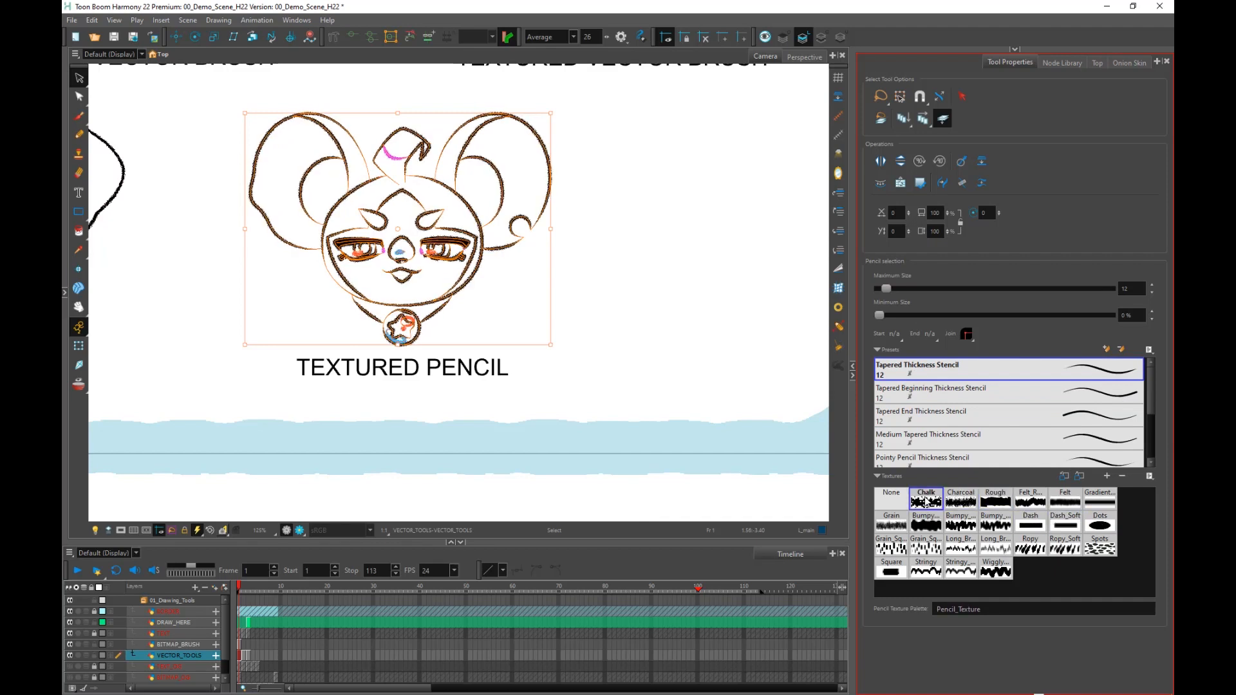
click(581, 192)
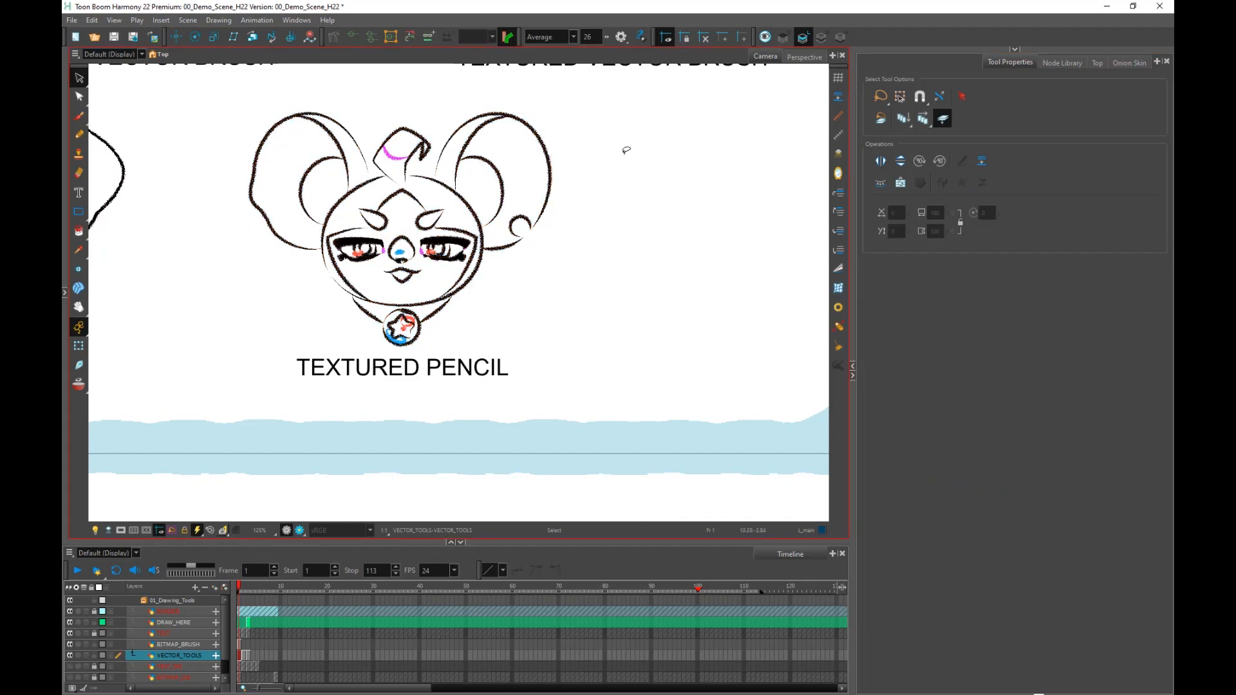
Select the whole textured pencil character and convert its pencil lines to brush strokes.
mouse_move(665, 130)
mouse_down()
mouse_move(455, 82)
mouse_move(171, 265)
mouse_move(381, 335)
mouse_move(607, 164)
mouse_move(427, 115)
mouse_up()
drag(485, 275, 499, 315)
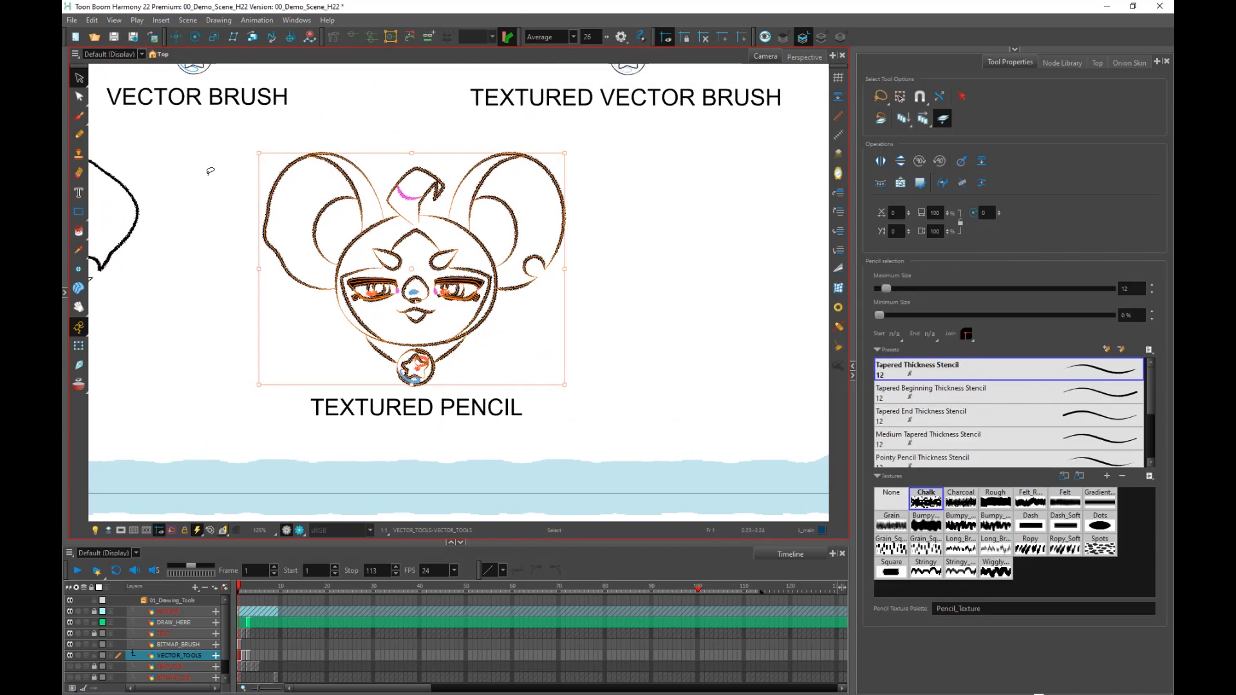
click(220, 20)
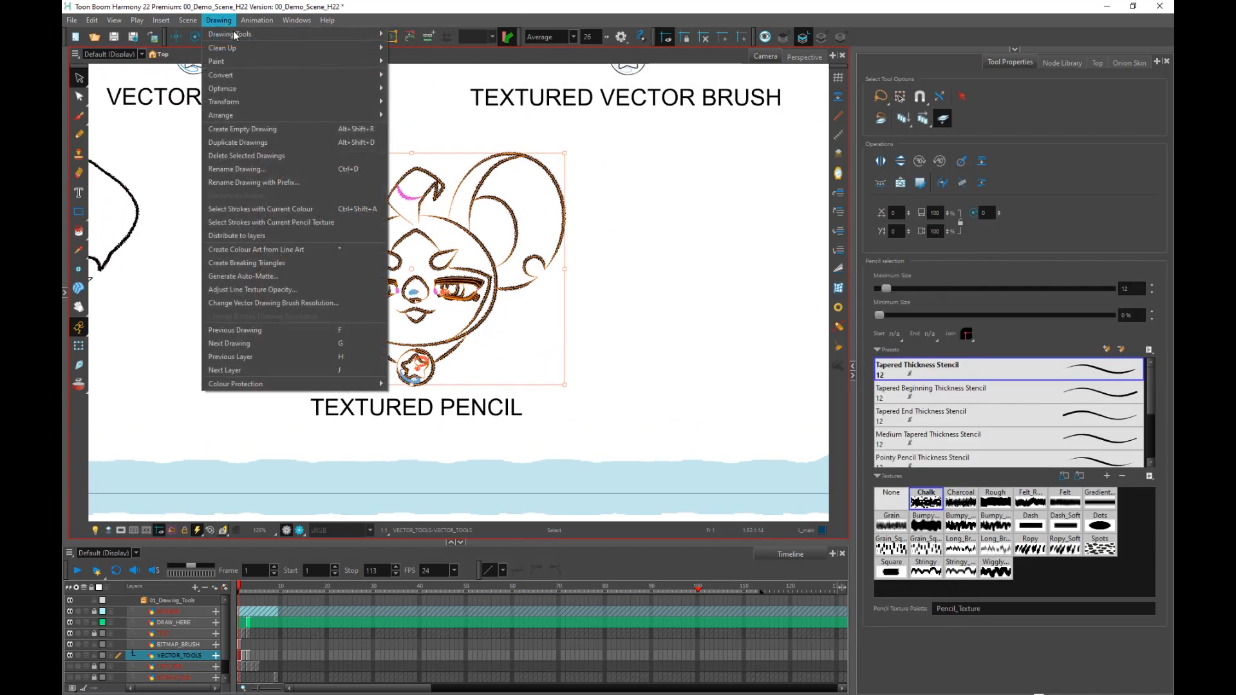
mouse_move(266, 75)
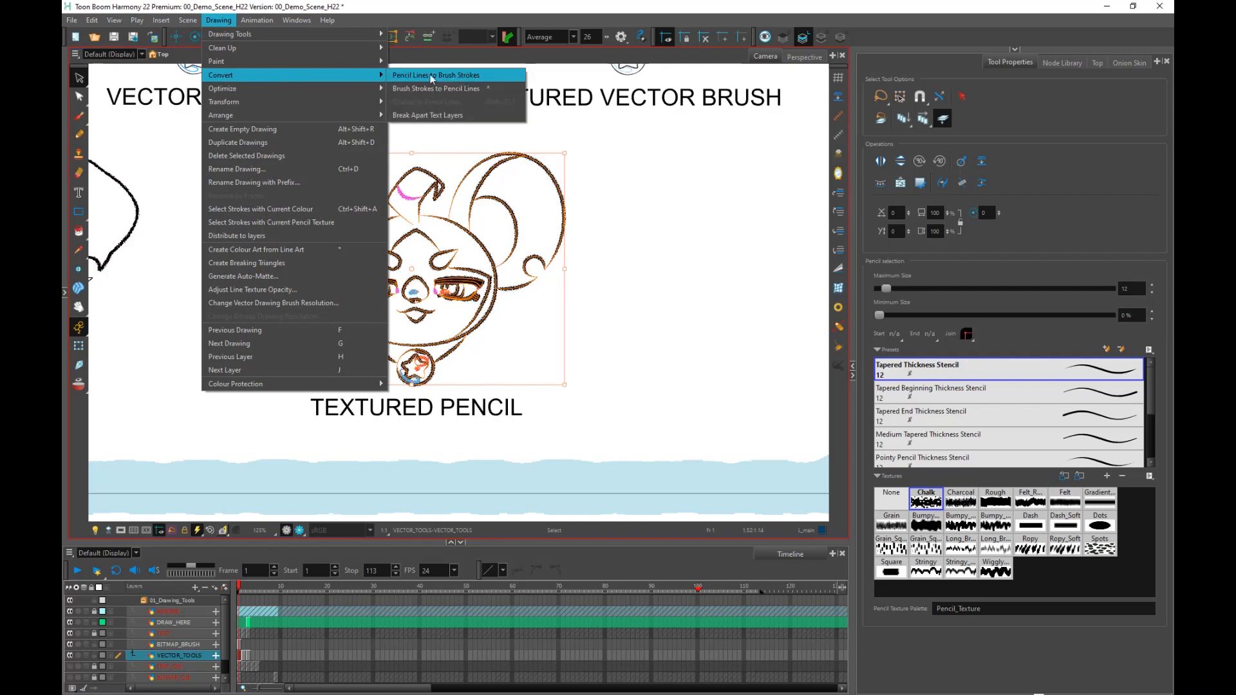
click(461, 76)
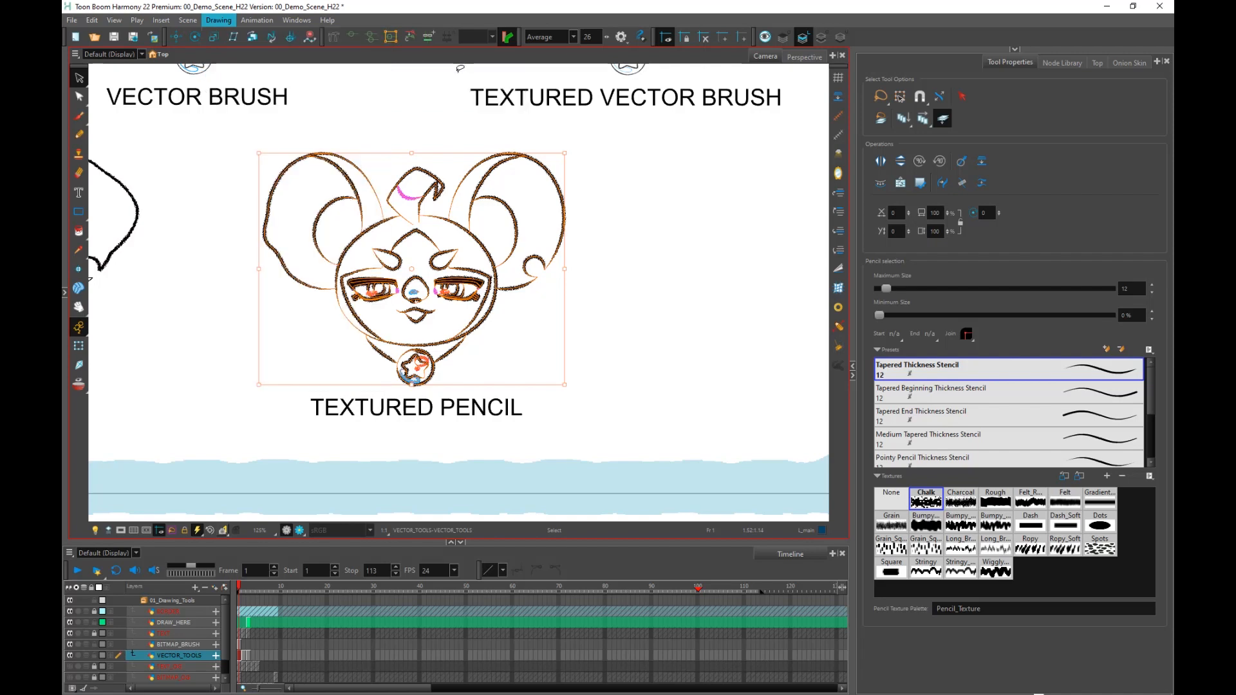
scroll(547, 318, up, 3)
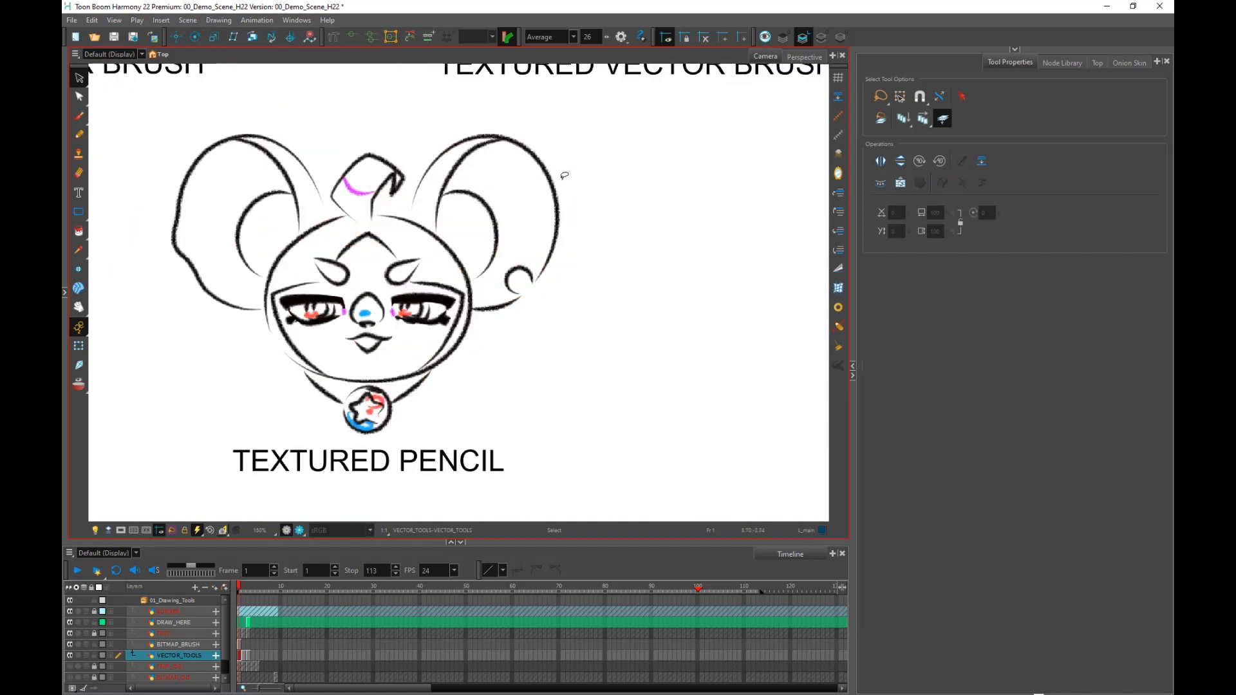
Show the contour points of the converted right ear with the Contour Editor, and deselect them.
click(80, 97)
mouse_move(193, 82)
mouse_down()
mouse_move(567, 227)
mouse_move(597, 219)
mouse_up()
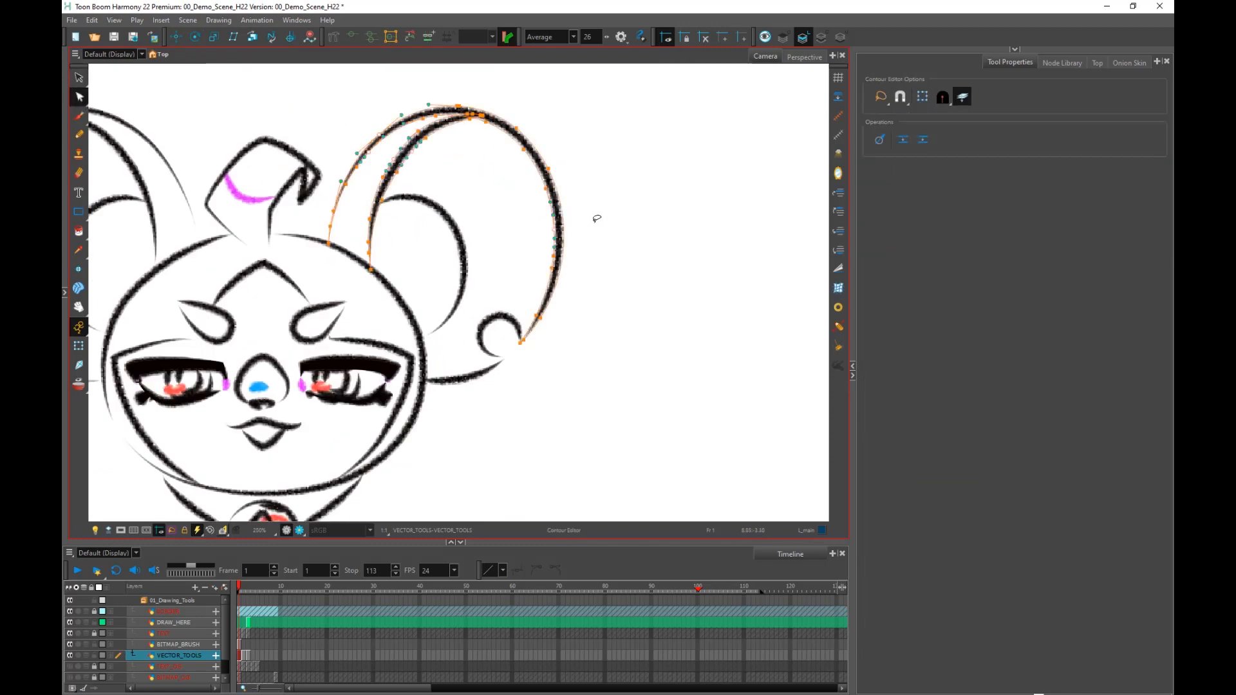
scroll(327, 175, up, 1)
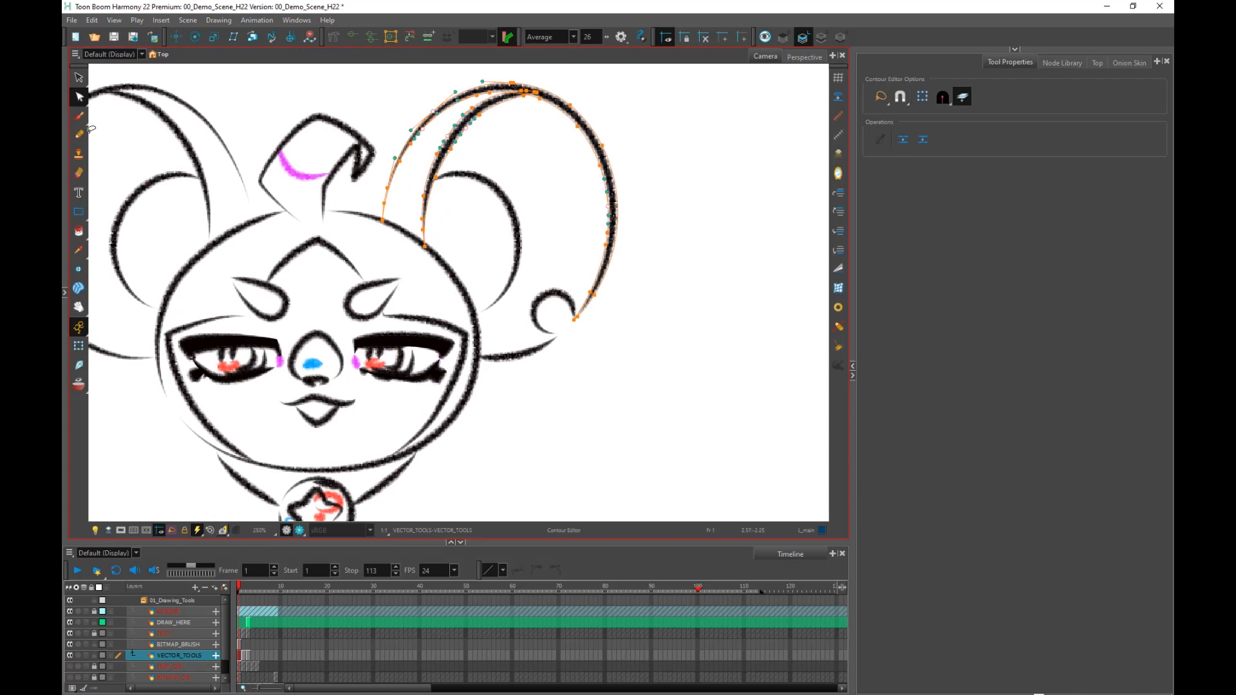
click(319, 77)
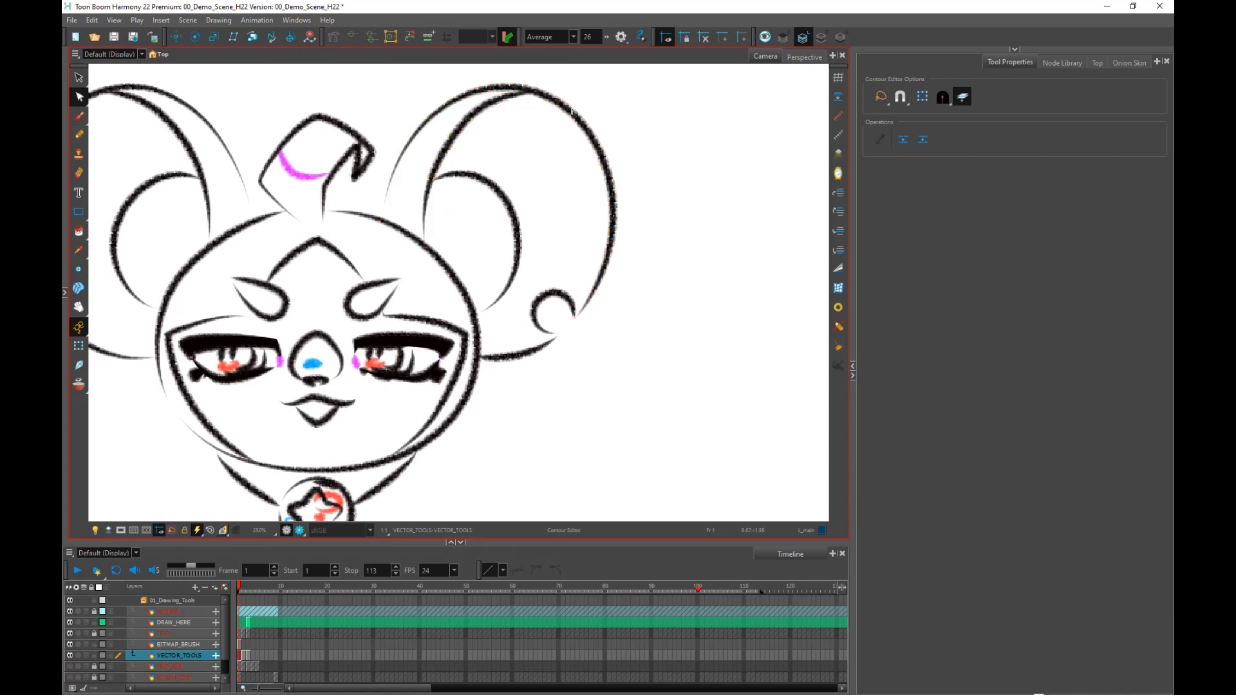
Try pulling a contour point of the converted right ear's outer stroke outward, and undo the changes.
drag(631, 112, 566, 177)
scroll(580, 156, up, 2)
mouse_move(510, 268)
mouse_down()
mouse_move(534, 248)
mouse_move(483, 309)
mouse_move(407, 252)
mouse_move(540, 247)
mouse_up()
key(ctrl+z)
scroll(509, 280, up, 1)
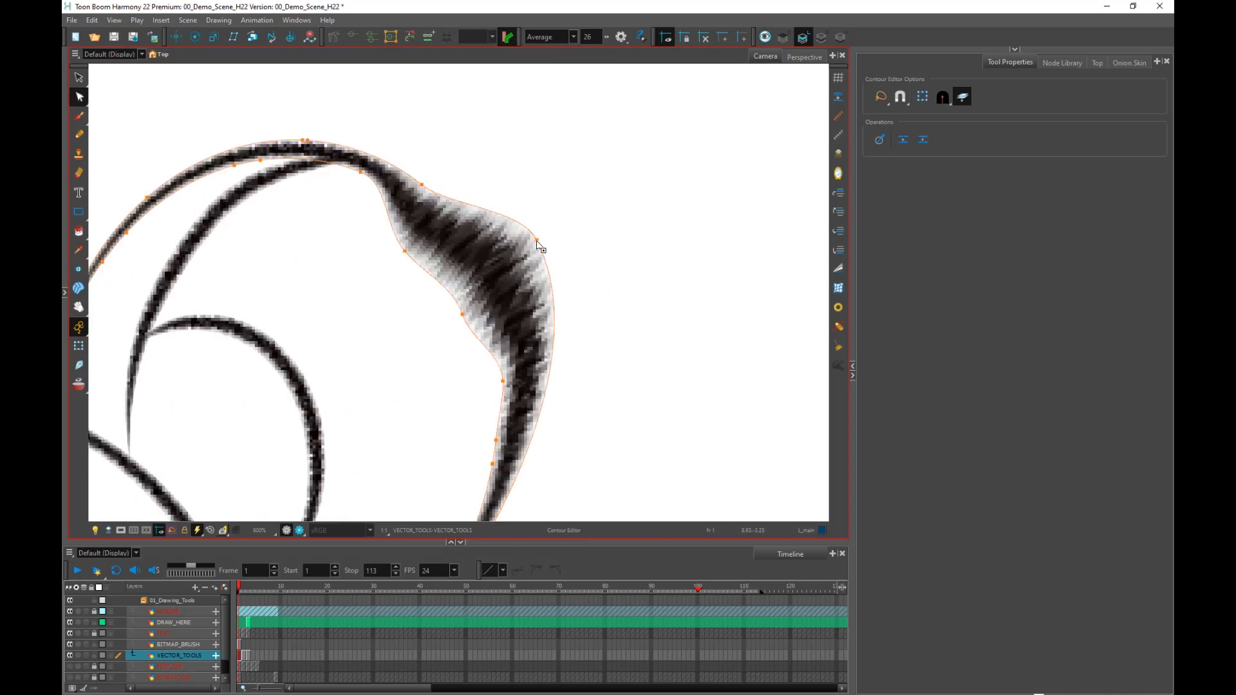
key(ctrl+z)
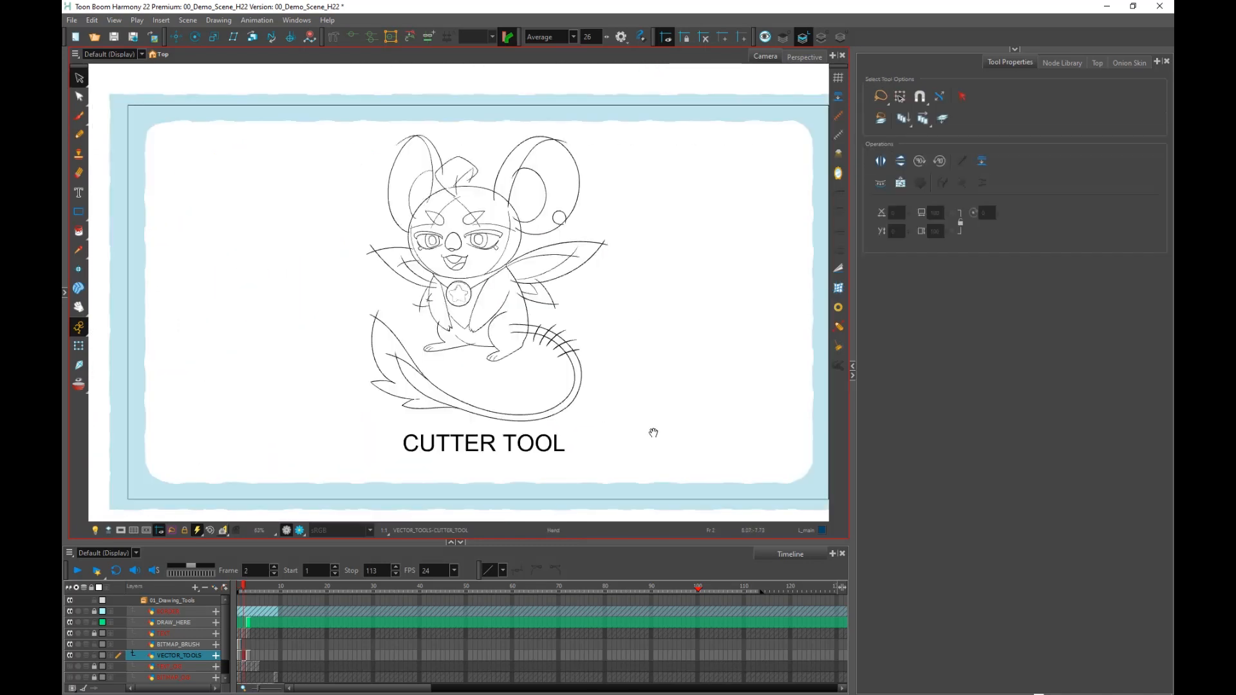
Activate the Cutter tool for the character drawing on frame 2.
drag(653, 433, 650, 426)
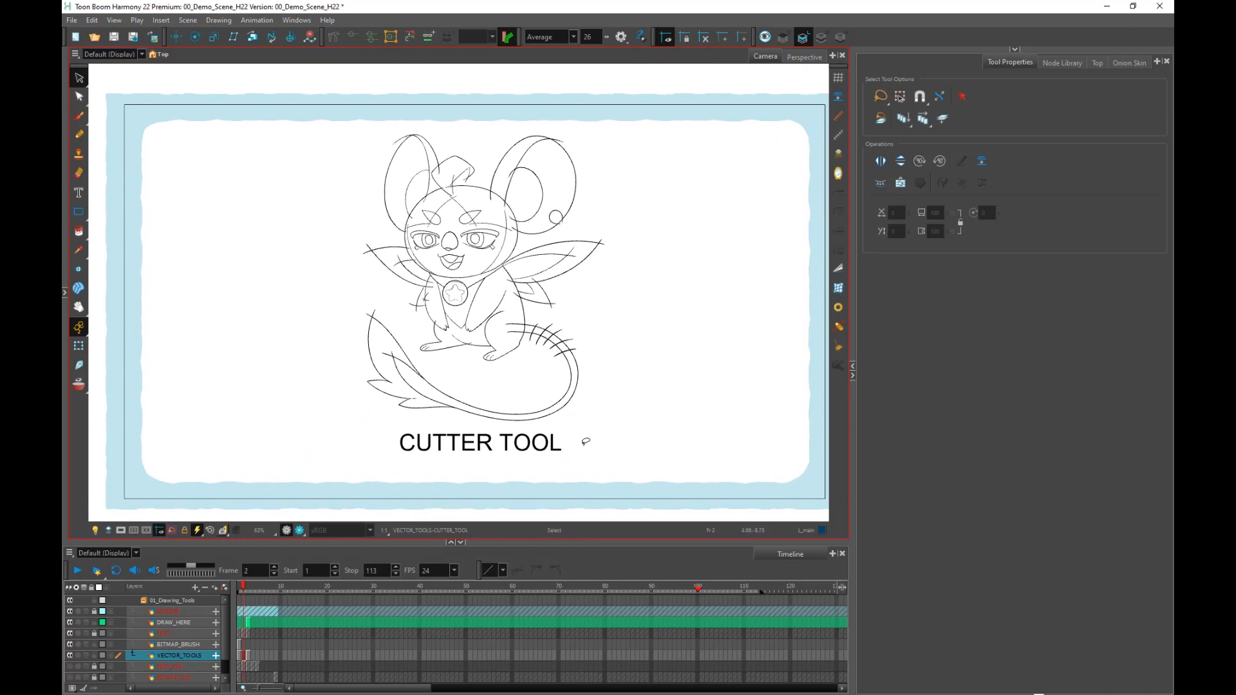
scroll(636, 291, up, 1)
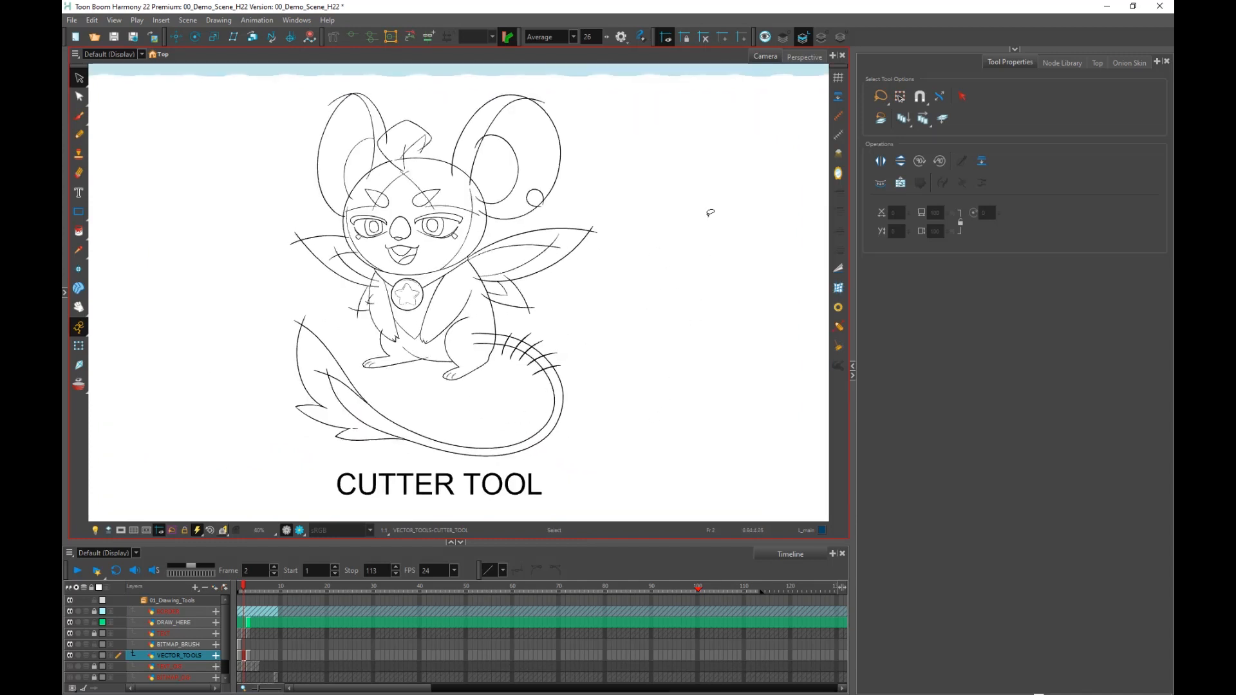
click(79, 76)
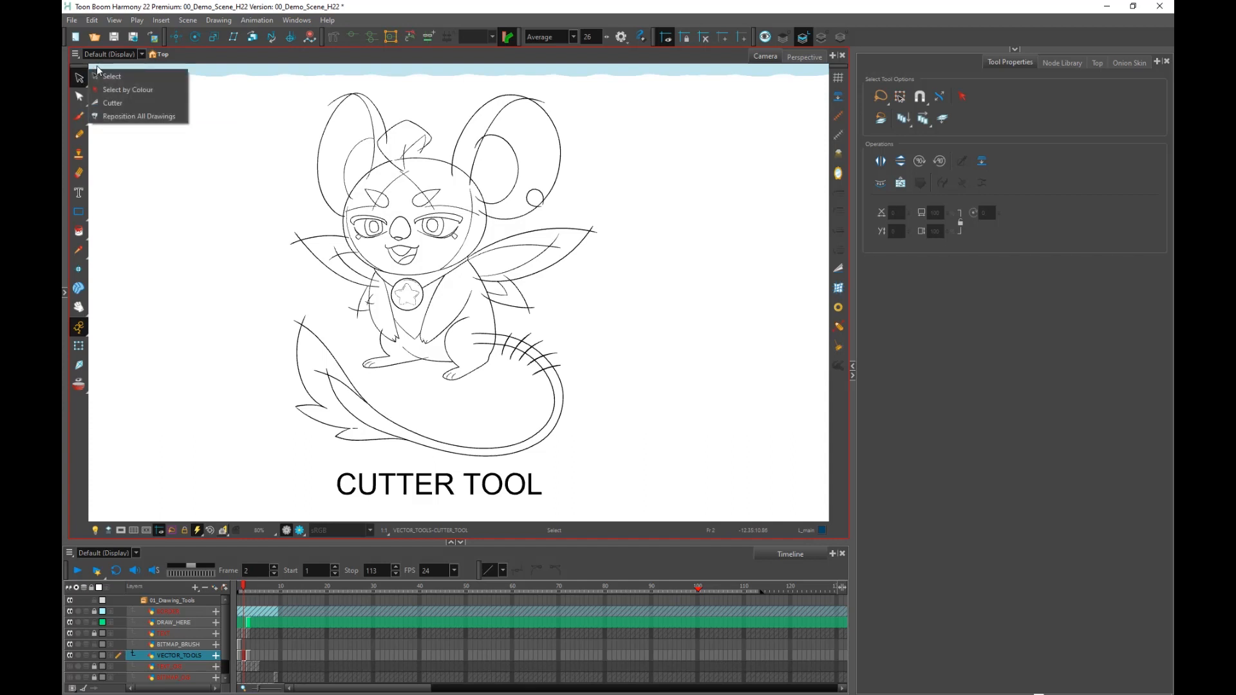
click(137, 99)
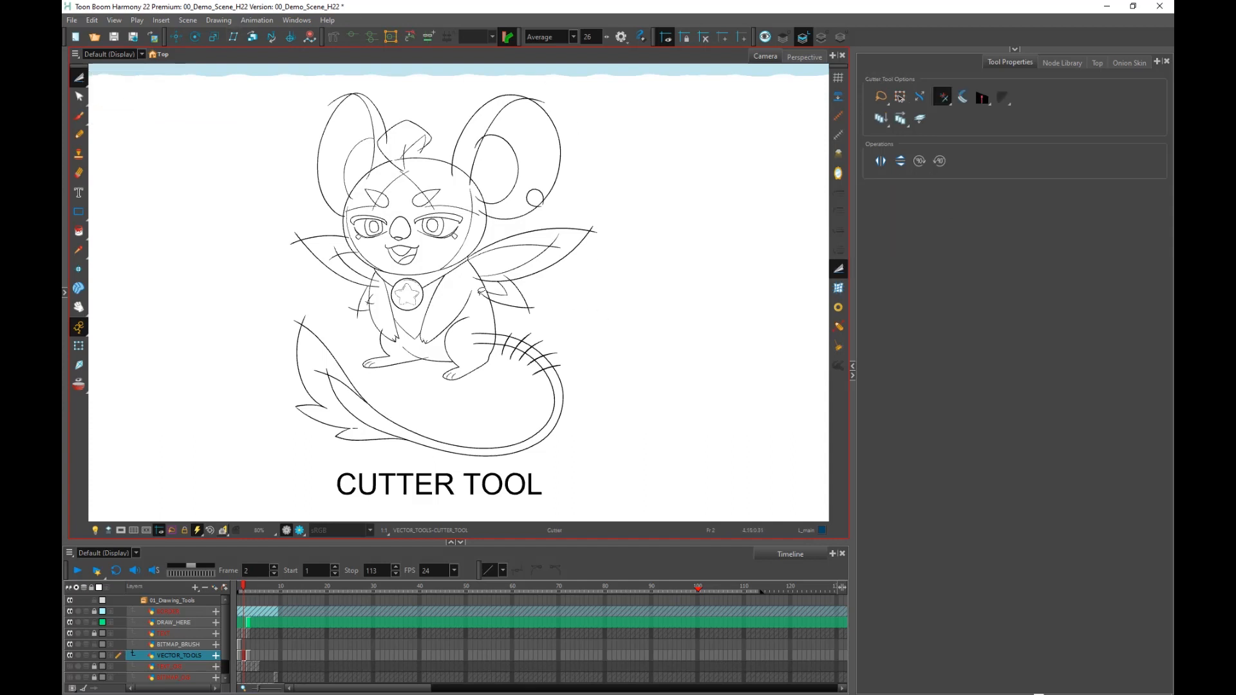
Set the Cutter tool to the Multiple Lines Cutting Gesture.
scroll(553, 316, up, 1)
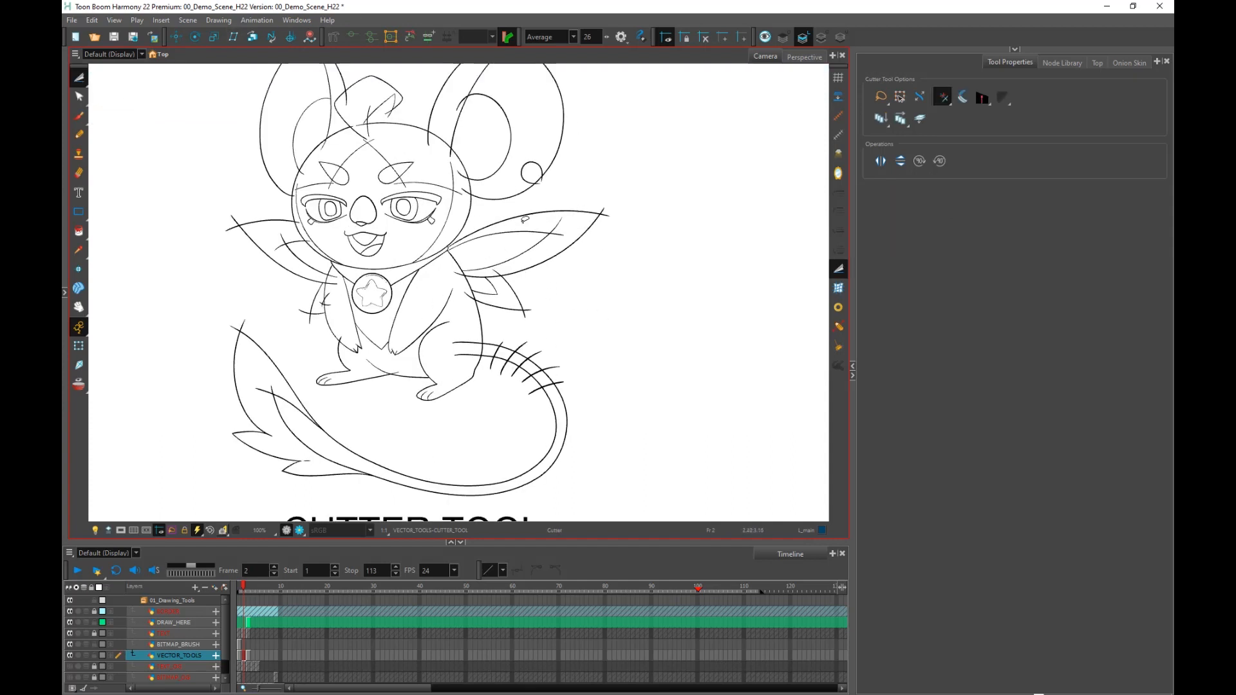
drag(587, 272, 605, 308)
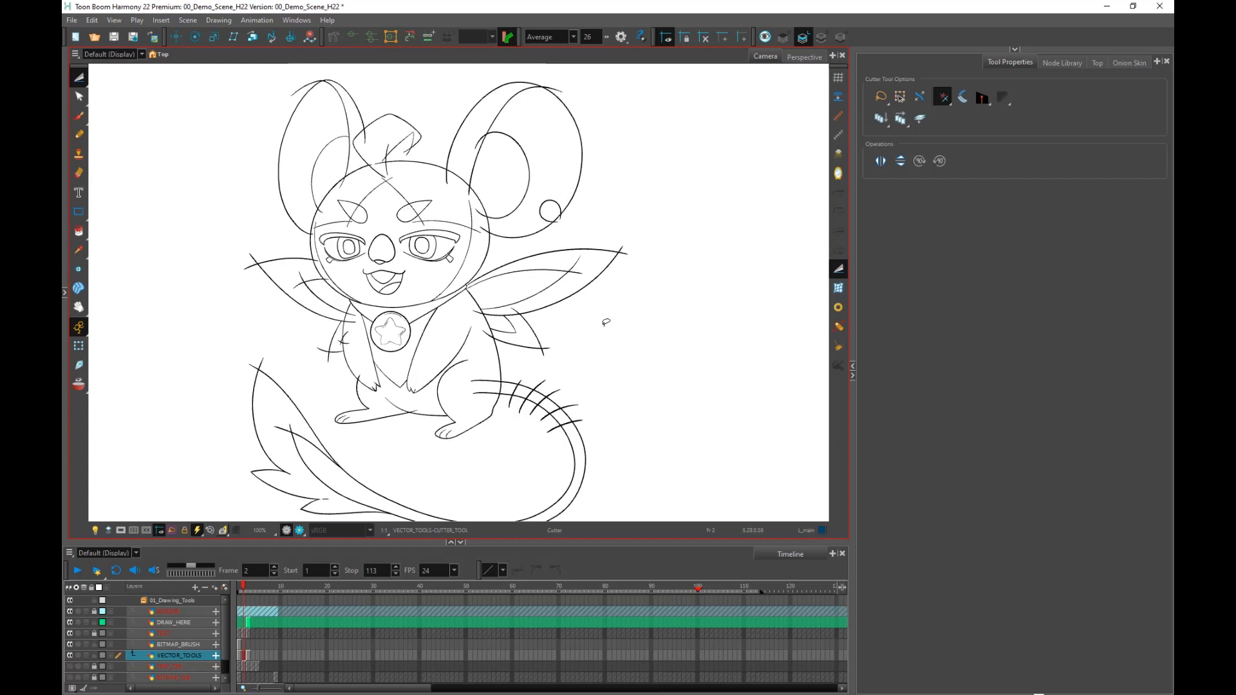
scroll(612, 248, up, 2)
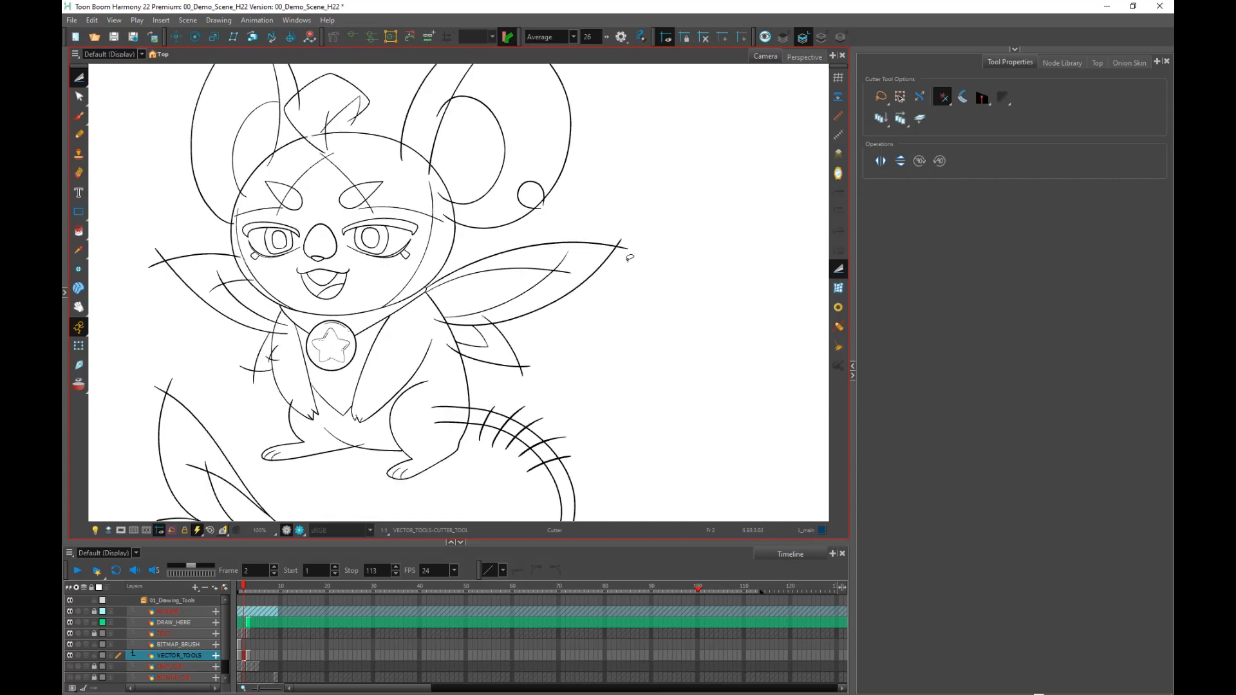
scroll(548, 244, down, 2)
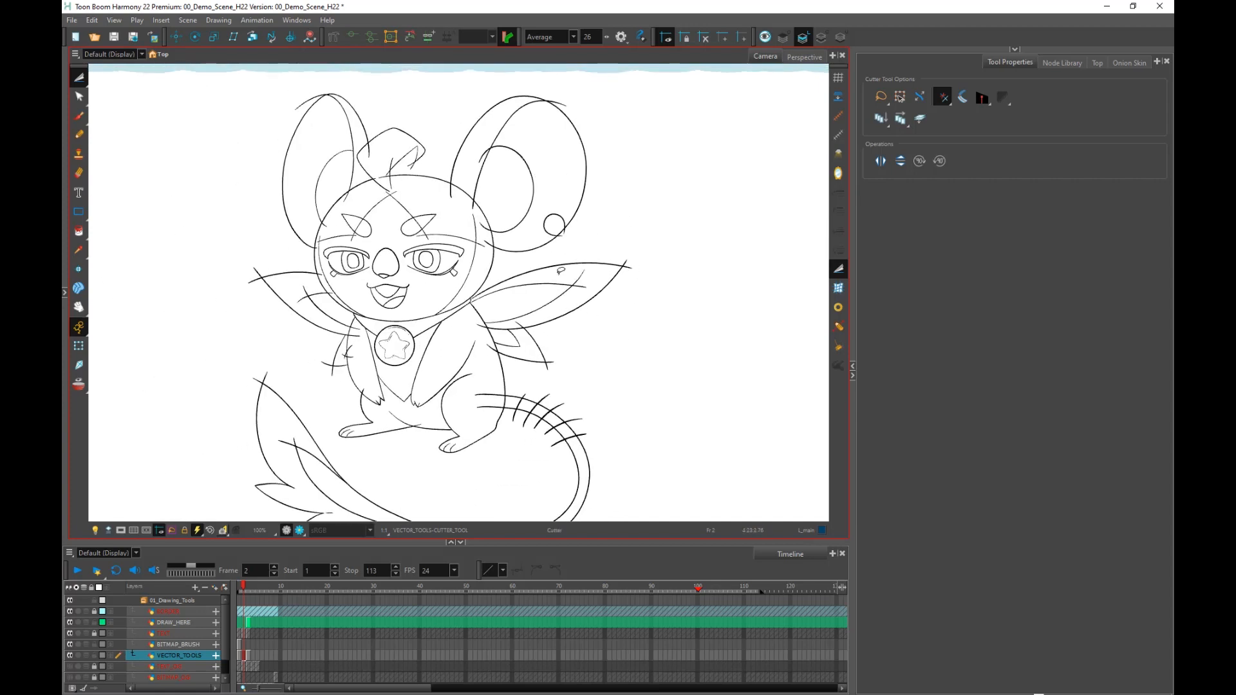
scroll(527, 356, down, 1)
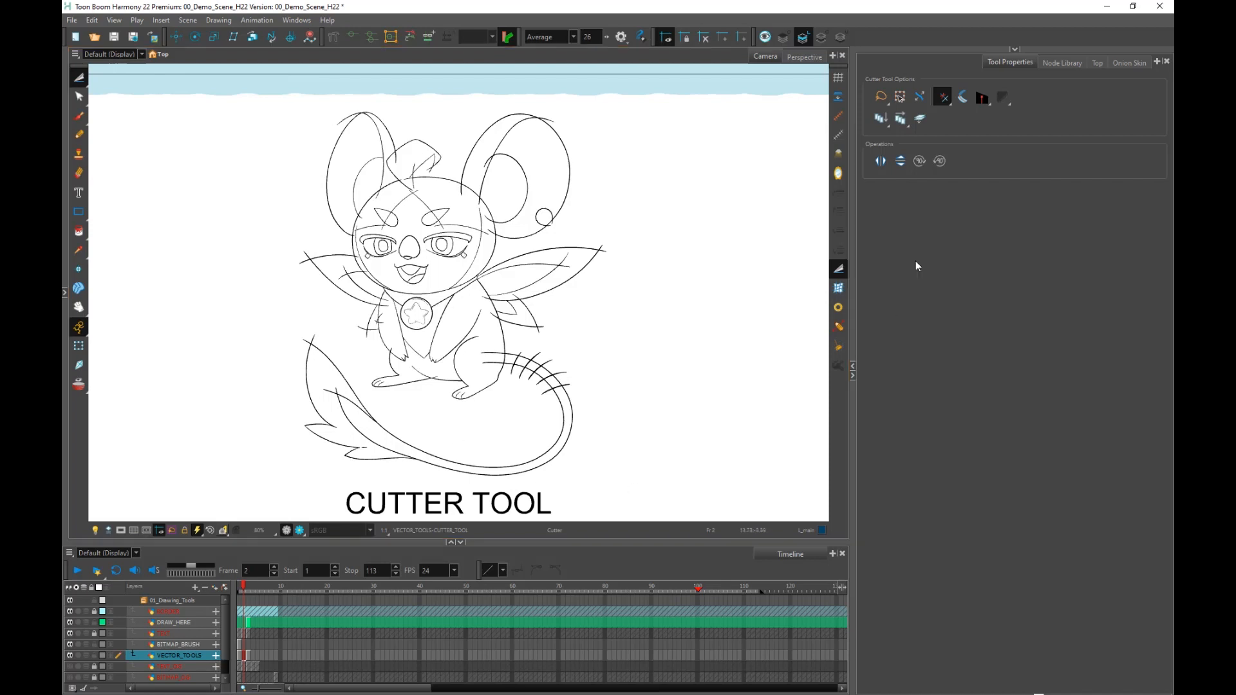
click(944, 99)
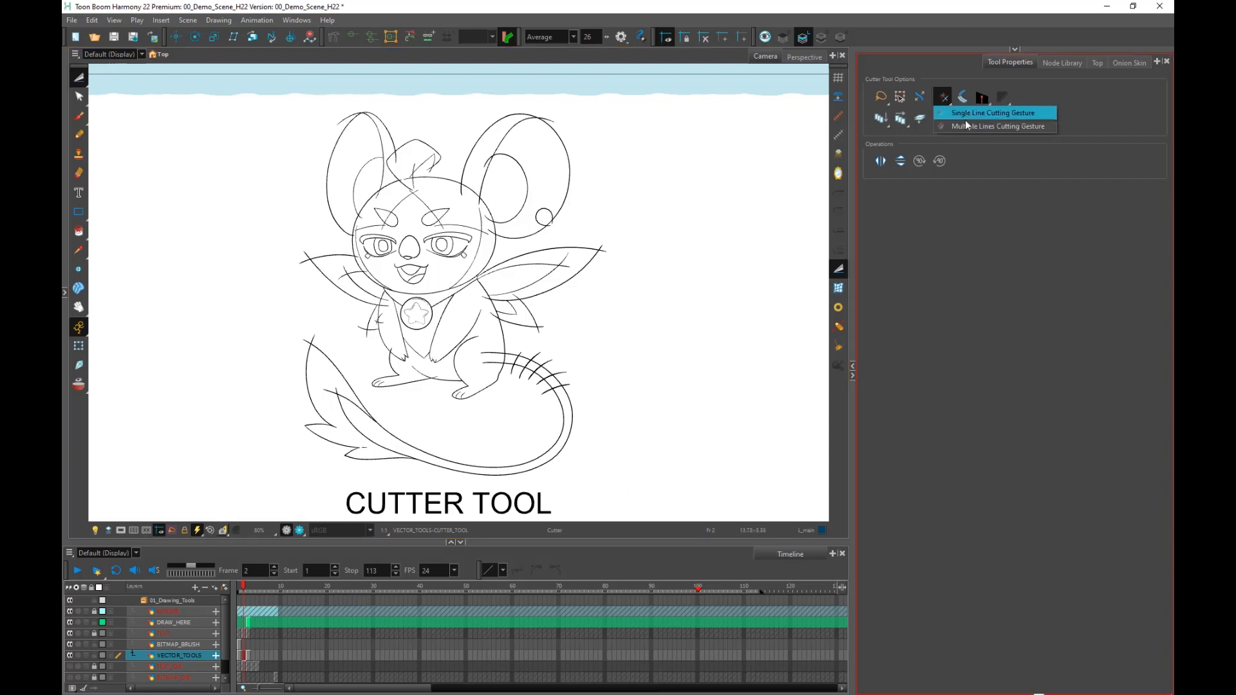
click(965, 125)
click(944, 99)
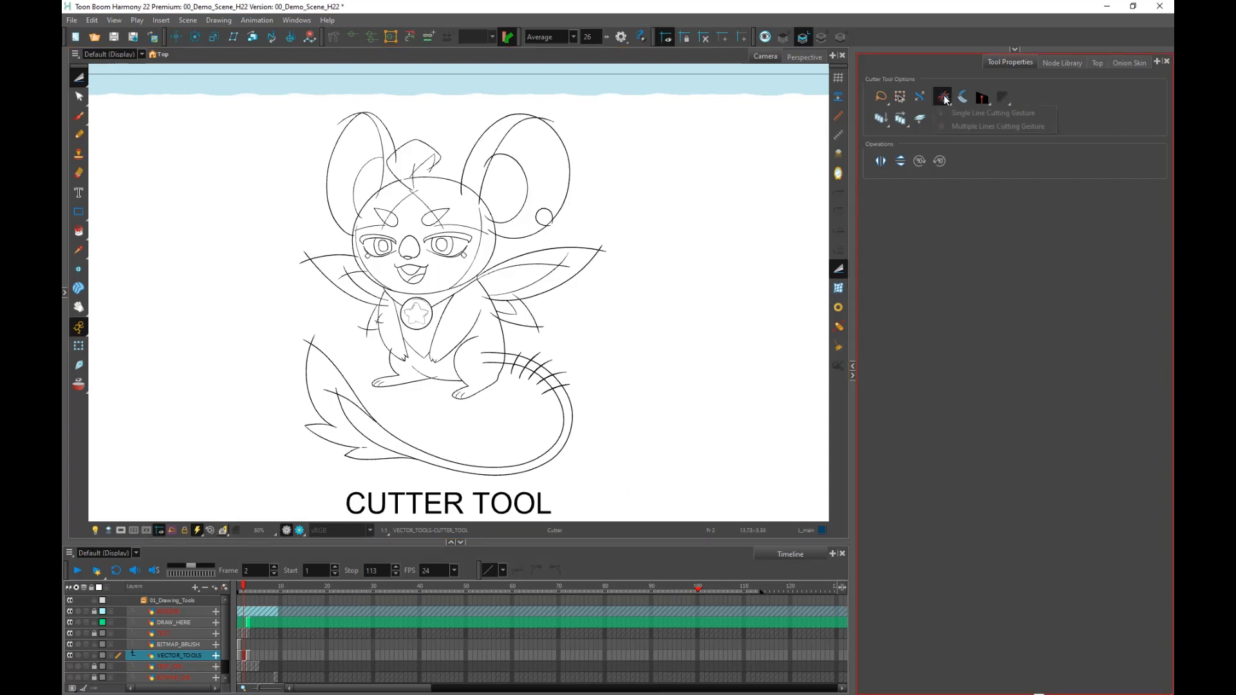
click(1006, 128)
Trim the overshooting line ends at the tips of the right wing's outer, inner and lower feathers.
scroll(637, 277, up, 3)
drag(597, 282, 628, 266)
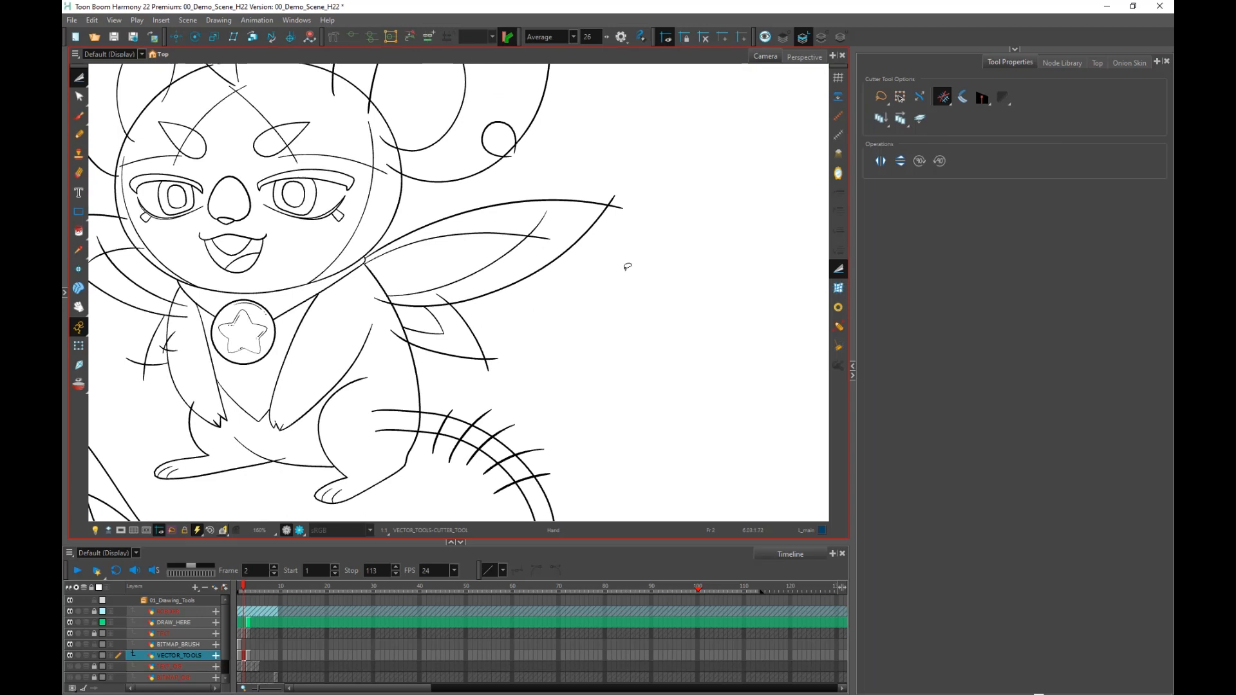
scroll(618, 228, up, 1)
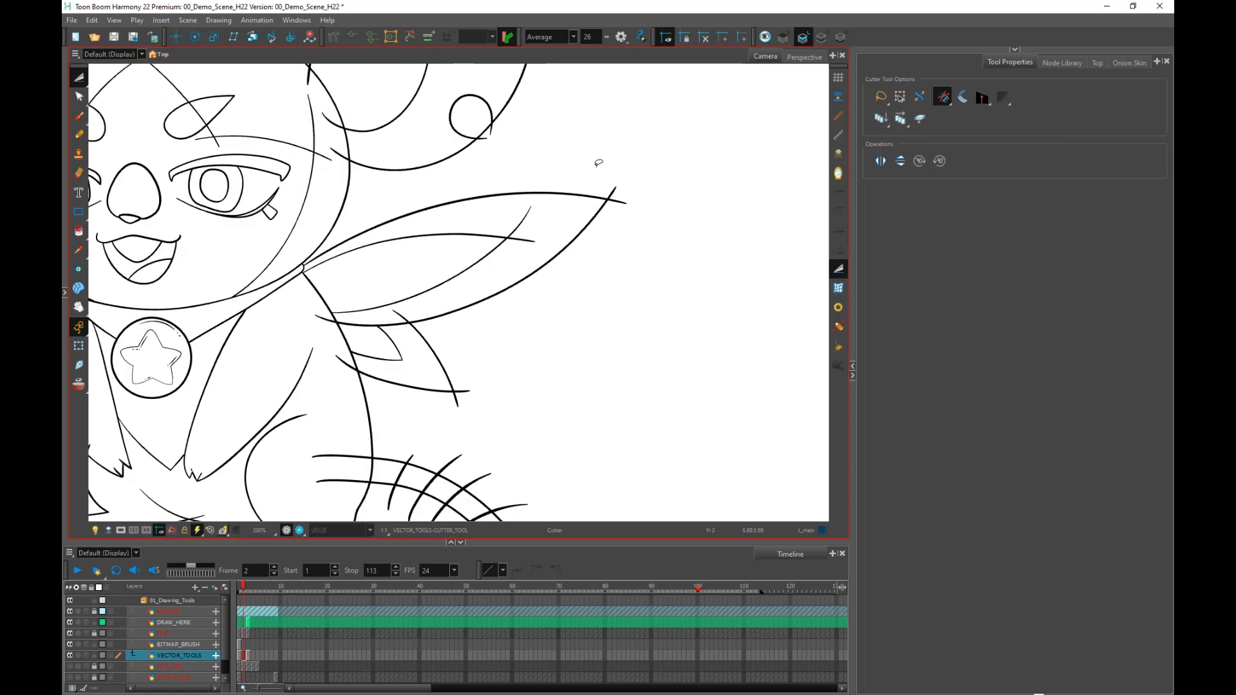
drag(604, 159, 641, 291)
drag(602, 181, 622, 214)
mouse_move(516, 205)
mouse_down()
mouse_move(524, 246)
mouse_move(507, 280)
mouse_move(644, 207)
mouse_up()
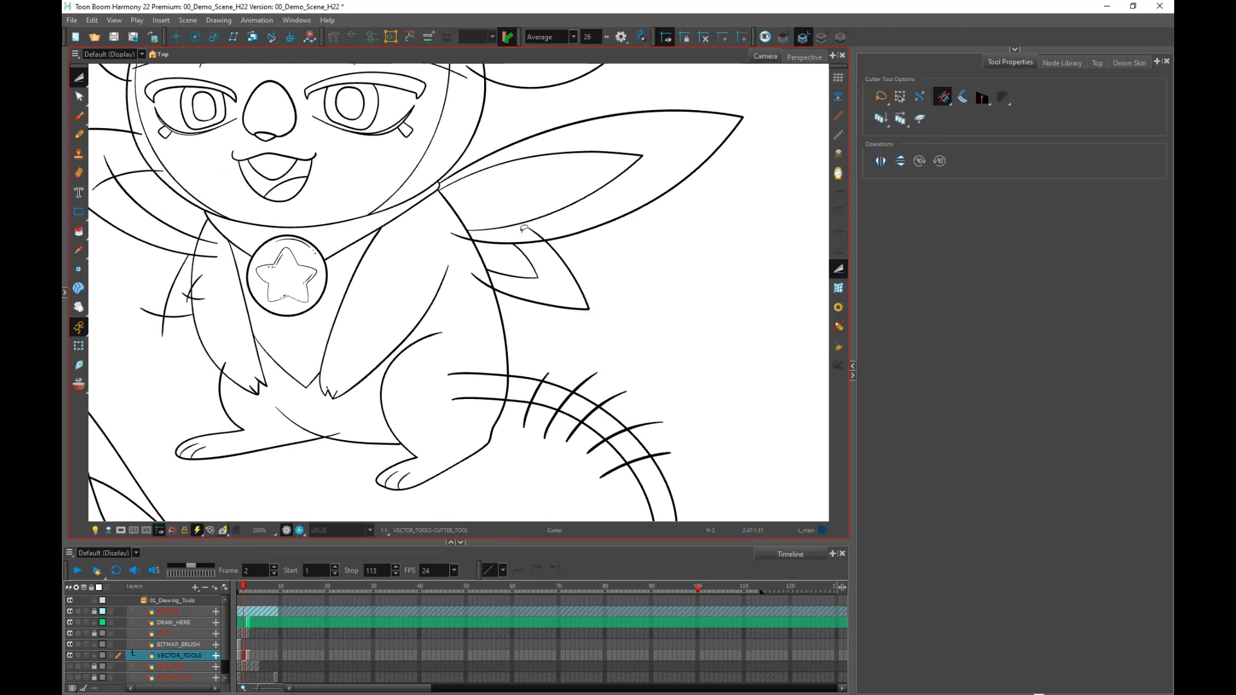
drag(524, 230, 543, 228)
Trim the overshooting line ends at the left wing's outer tip and at the tip of the tail's upper leaf shape.
mouse_move(457, 223)
mouse_down()
mouse_move(495, 332)
mouse_move(643, 345)
mouse_move(704, 365)
mouse_up()
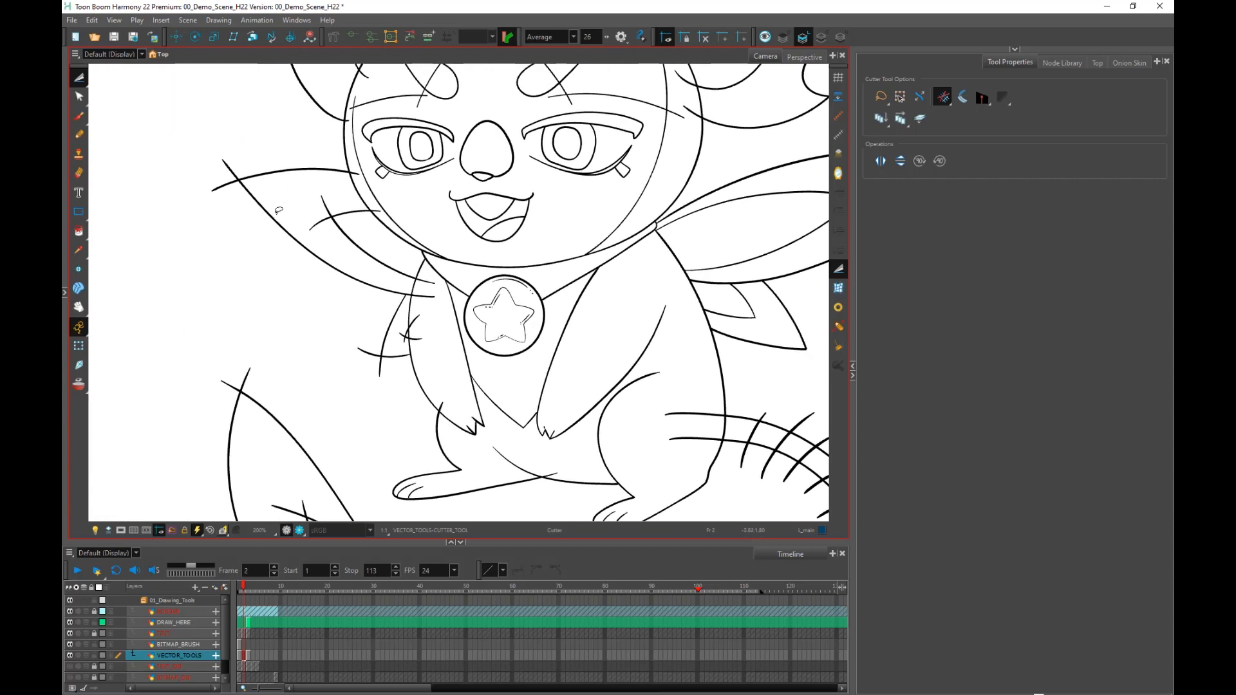
drag(238, 144, 210, 201)
drag(307, 324, 370, 276)
drag(269, 348, 360, 301)
Trim the tail stripes' ends outside the outer tail line and the tail lines that overlap the hind leg.
mouse_move(541, 356)
mouse_down()
mouse_move(467, 352)
mouse_move(157, 246)
mouse_up()
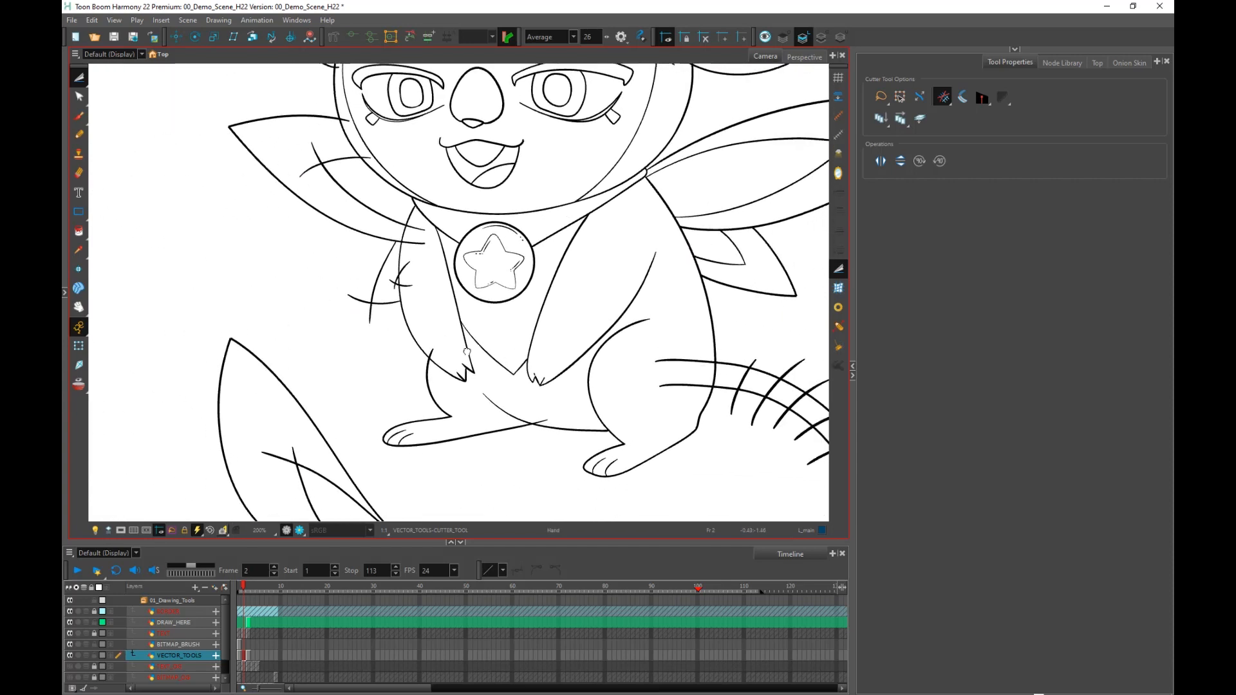
scroll(499, 281, up, 4)
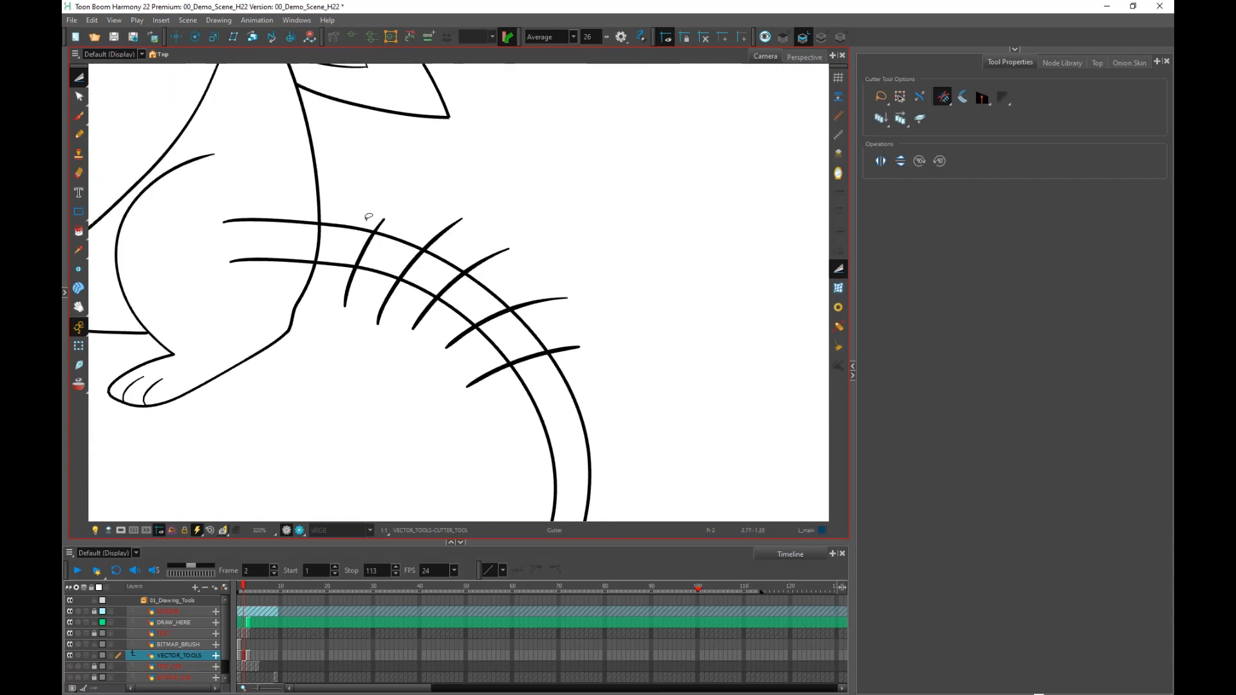
mouse_move(368, 217)
mouse_down()
mouse_move(445, 239)
mouse_move(506, 276)
mouse_move(592, 410)
mouse_up()
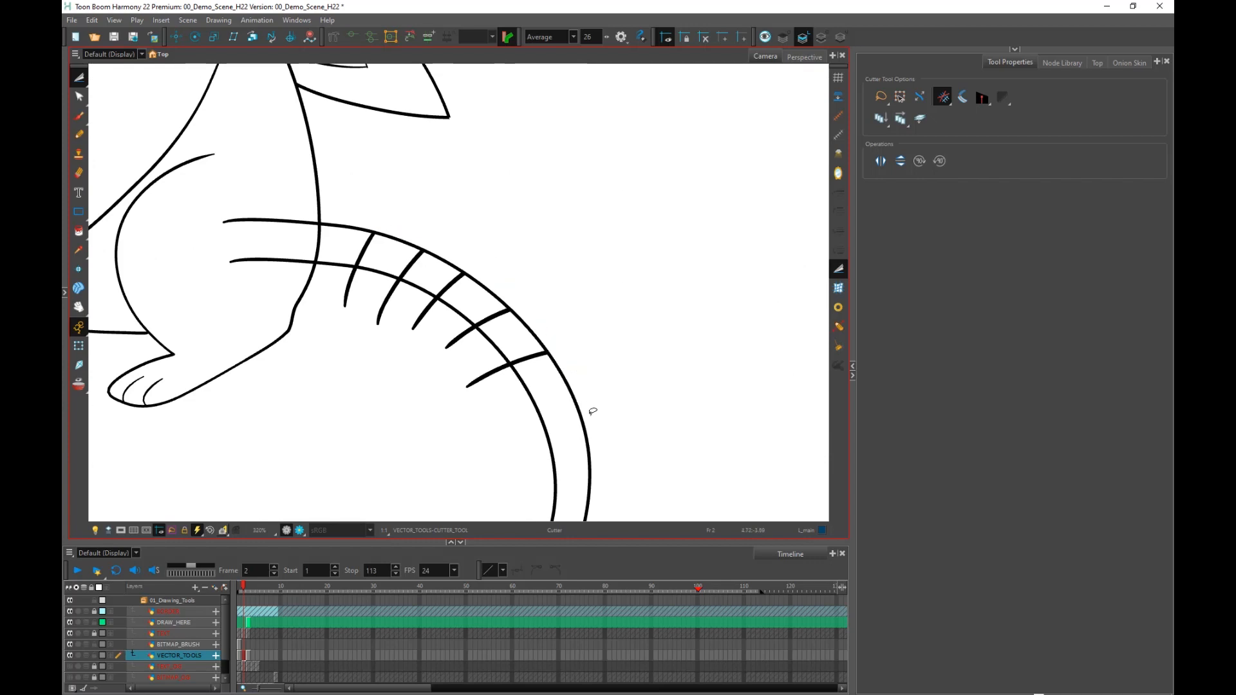
drag(294, 312, 563, 376)
scroll(531, 382, down, 2)
mouse_move(530, 227)
mouse_down()
mouse_move(532, 377)
mouse_move(562, 454)
mouse_up()
Switch to the Single Line Cutting Gesture and trim the five tail stripes' ends that stick out past the inner tail line.
click(944, 98)
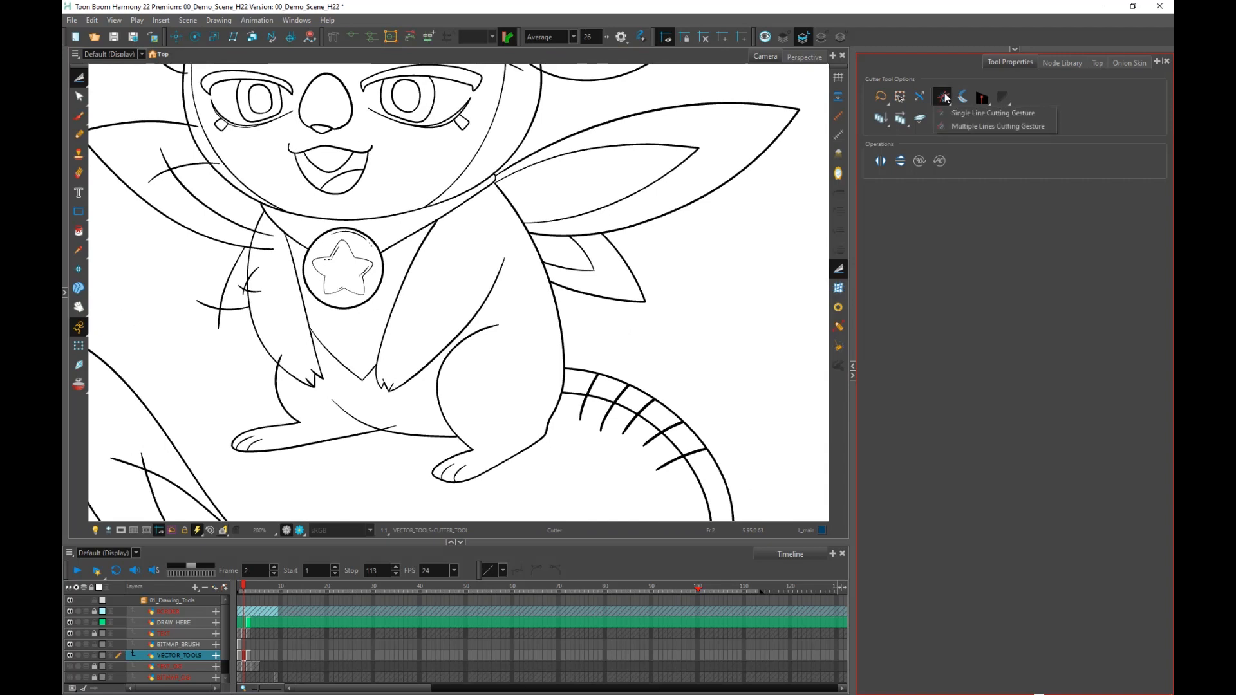
click(1008, 113)
scroll(608, 322, down, 1)
drag(638, 406, 599, 312)
scroll(599, 313, up, 3)
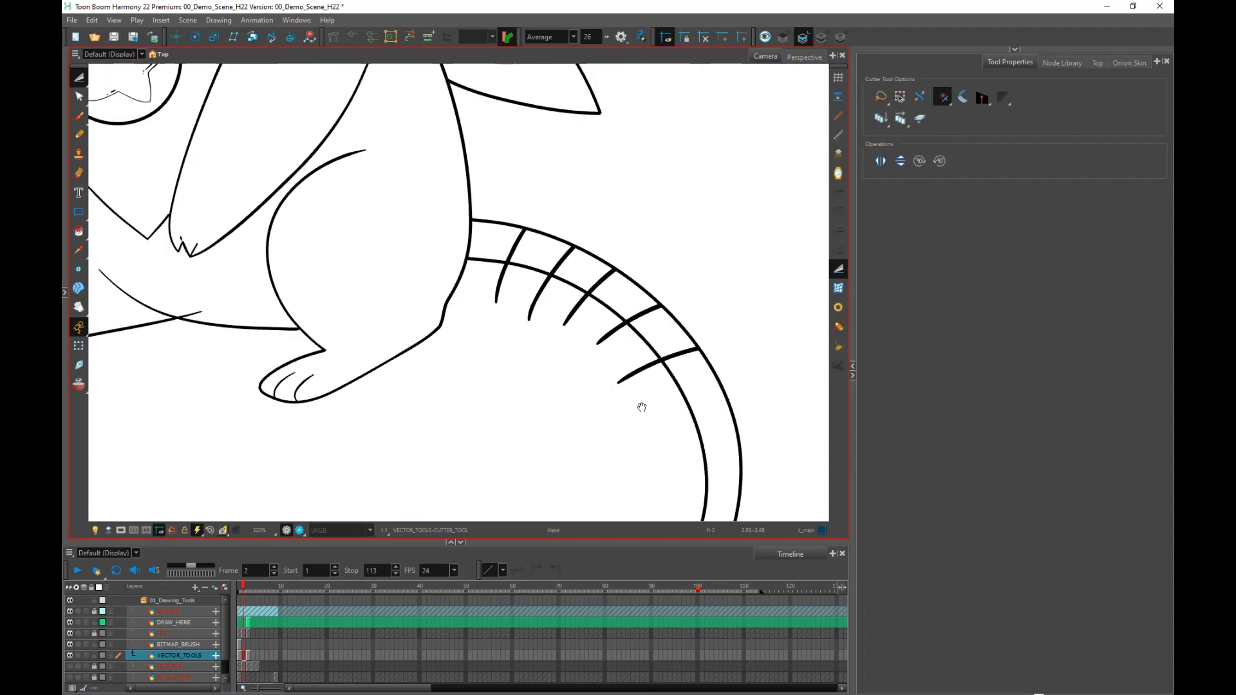
drag(643, 409, 607, 382)
scroll(525, 275, up, 1)
drag(564, 297, 520, 294)
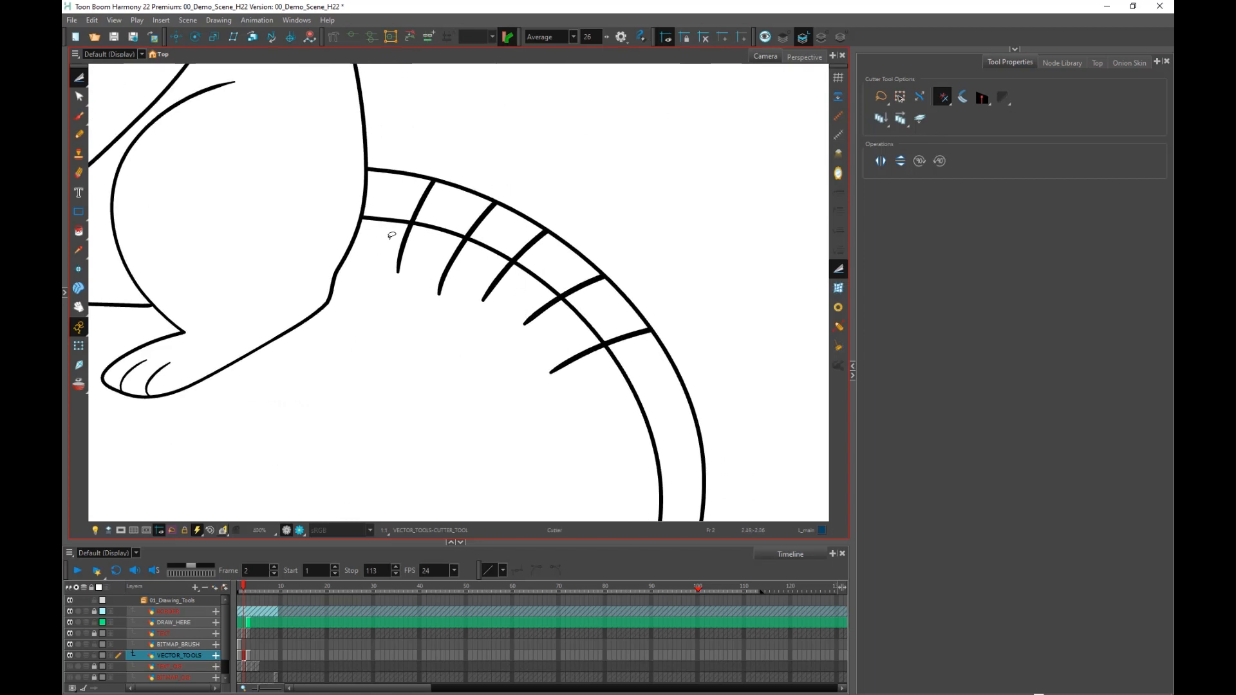
drag(391, 235, 547, 320)
mouse_move(419, 243)
mouse_down()
mouse_move(502, 281)
mouse_move(561, 336)
mouse_up()
drag(491, 279, 584, 364)
drag(525, 305, 598, 396)
scroll(601, 422, down, 1)
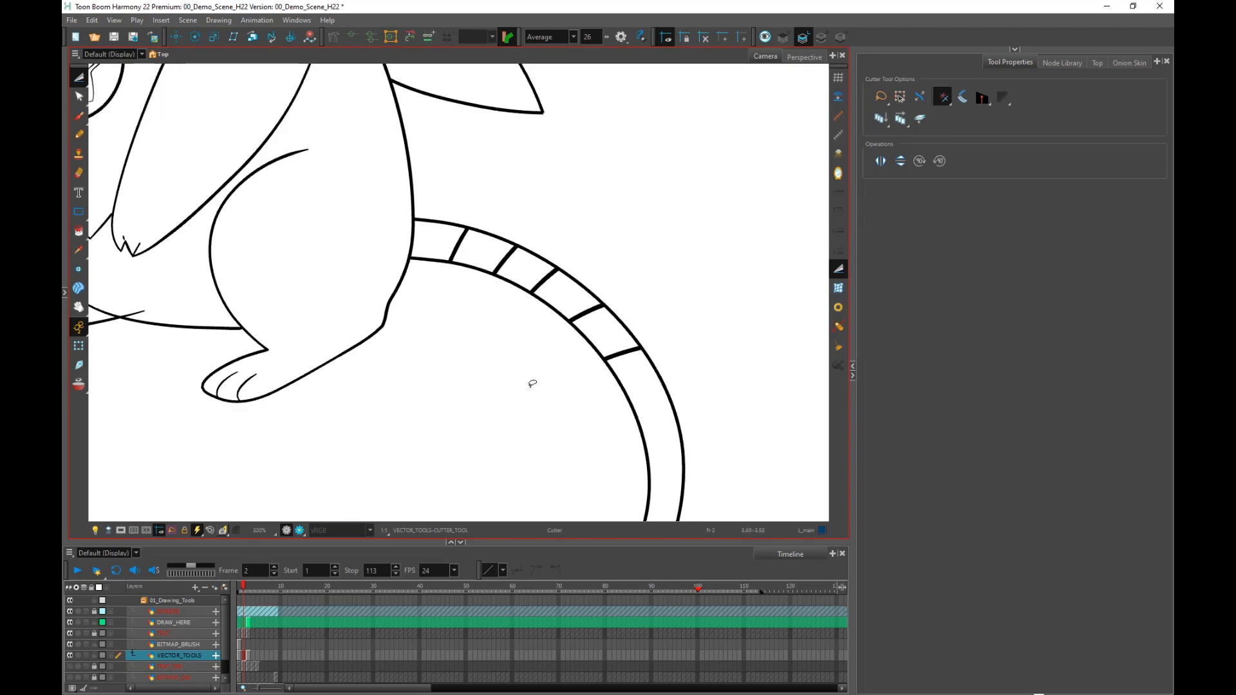
Trim the left wing's lower feather tip, and with the Multiple Lines Cutting Gesture cut the wing lines overlapping the arm.
scroll(532, 384, down, 4)
scroll(351, 264, up, 6)
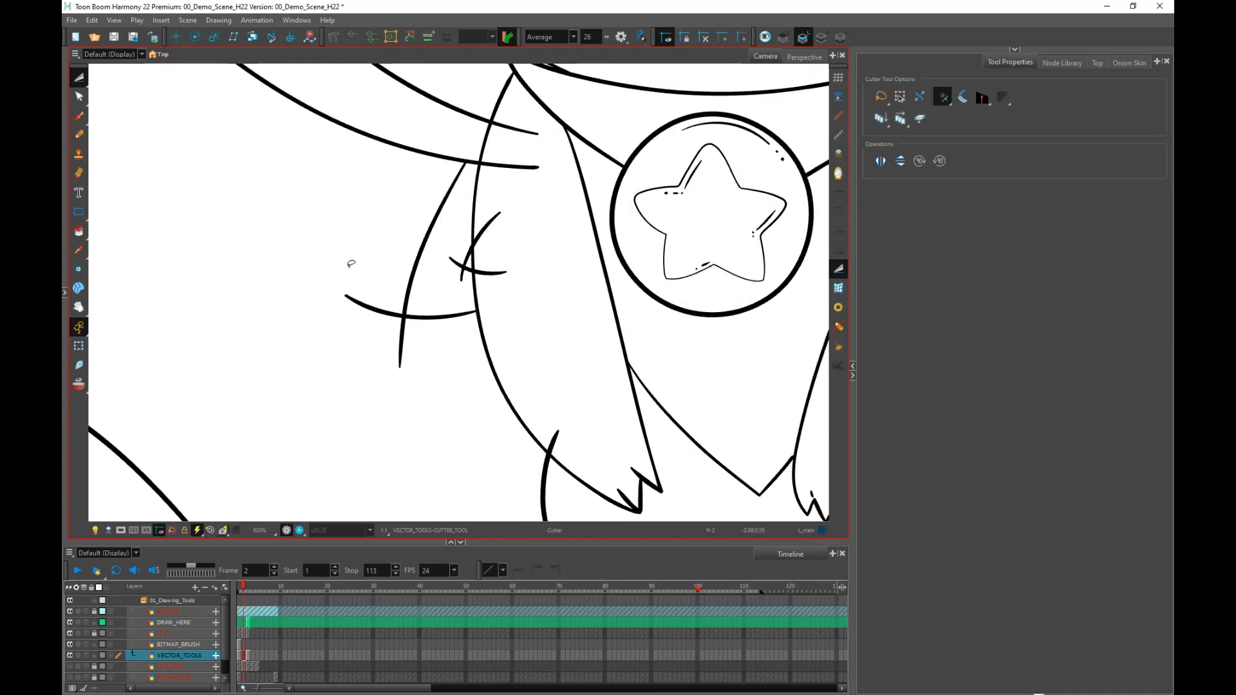
scroll(443, 377, down, 2)
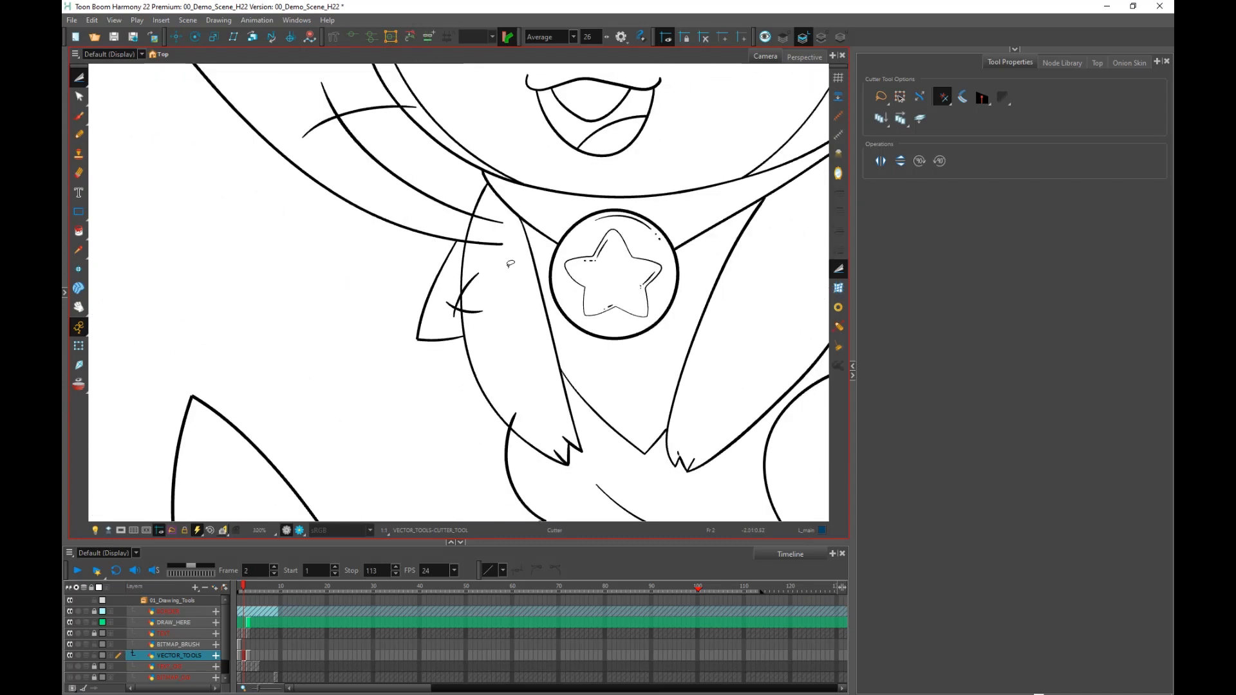
click(945, 99)
click(972, 126)
mouse_move(487, 207)
mouse_down()
mouse_move(486, 285)
mouse_move(469, 344)
mouse_up()
Trim the overshooting tip of the left wing's inner feather and the overlapping line end inside the hair tuft.
scroll(493, 222, down, 2)
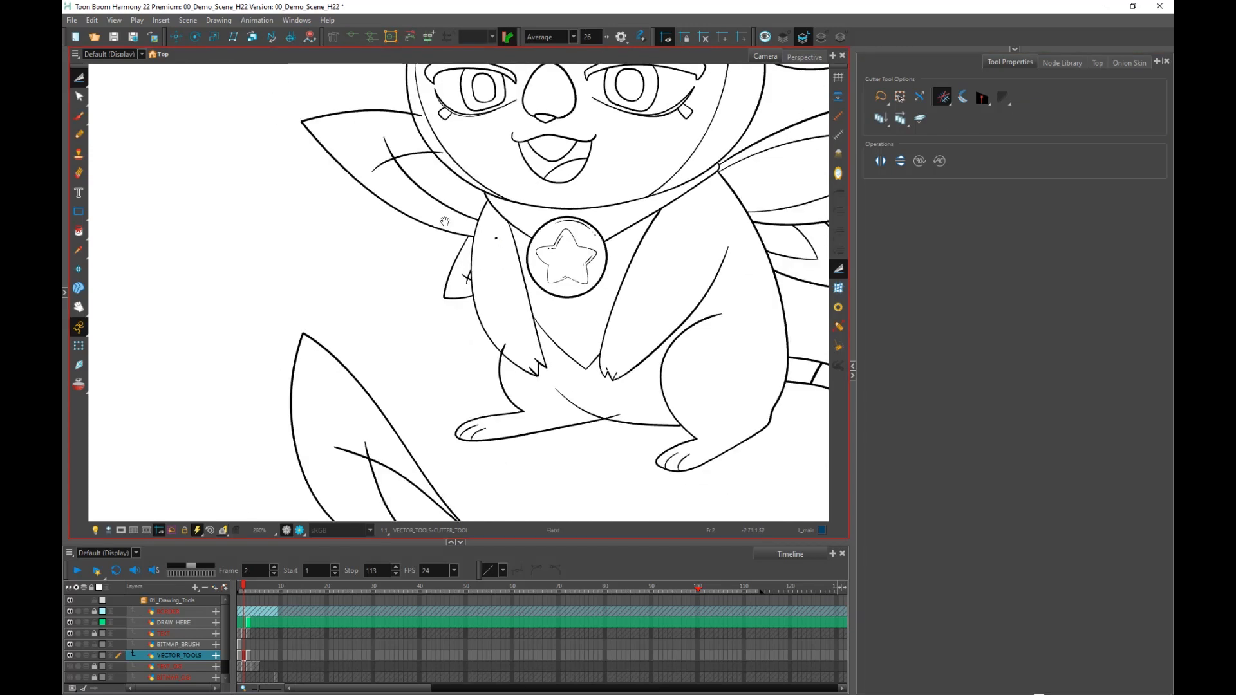
scroll(502, 221, down, 1)
scroll(507, 220, up, 1)
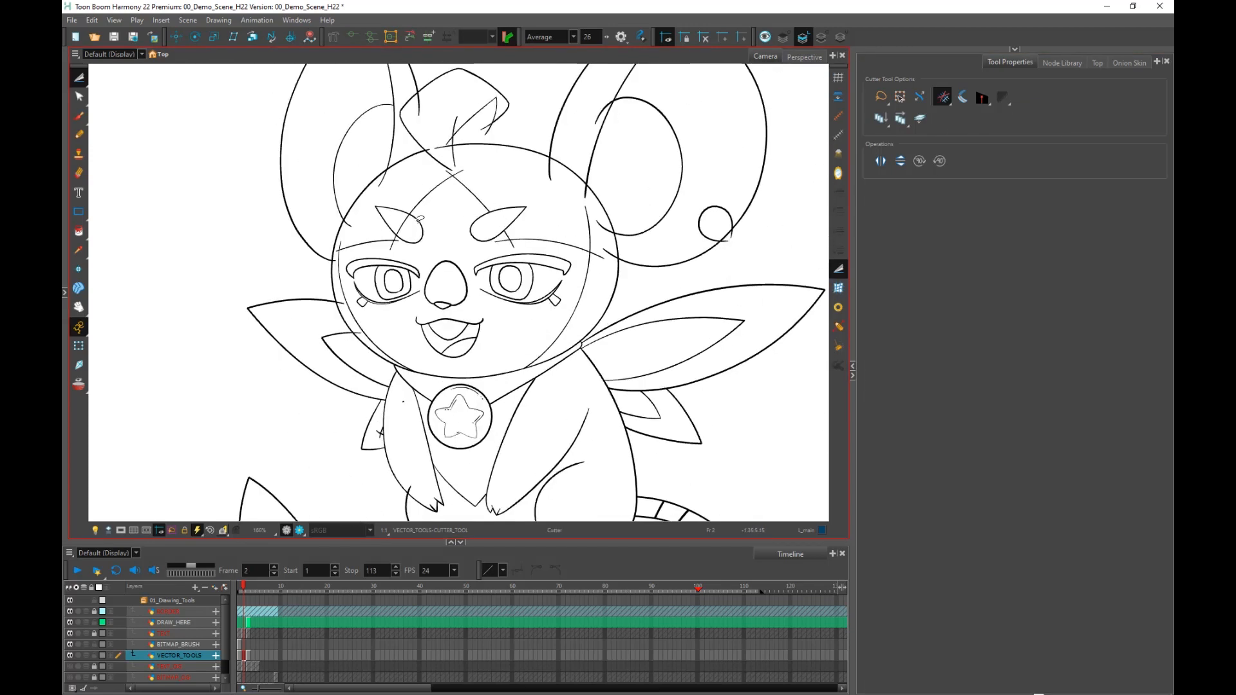
drag(459, 119, 440, 140)
scroll(477, 128, down, 1)
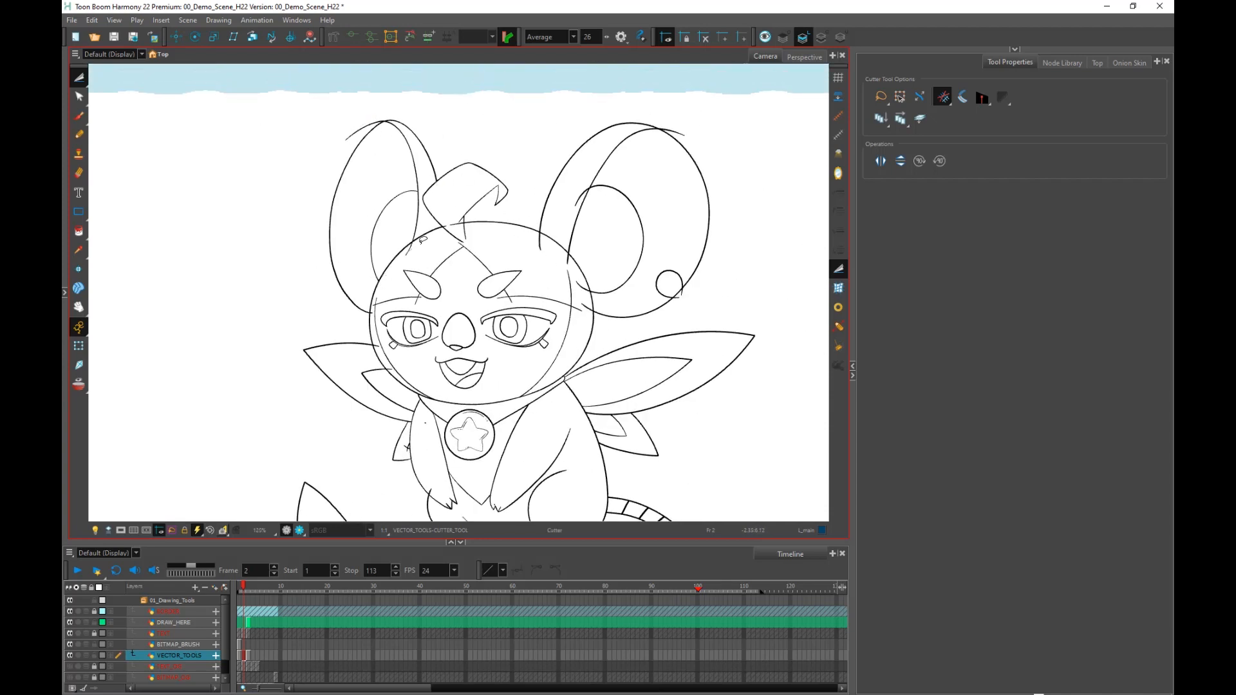
scroll(361, 126, down, 4)
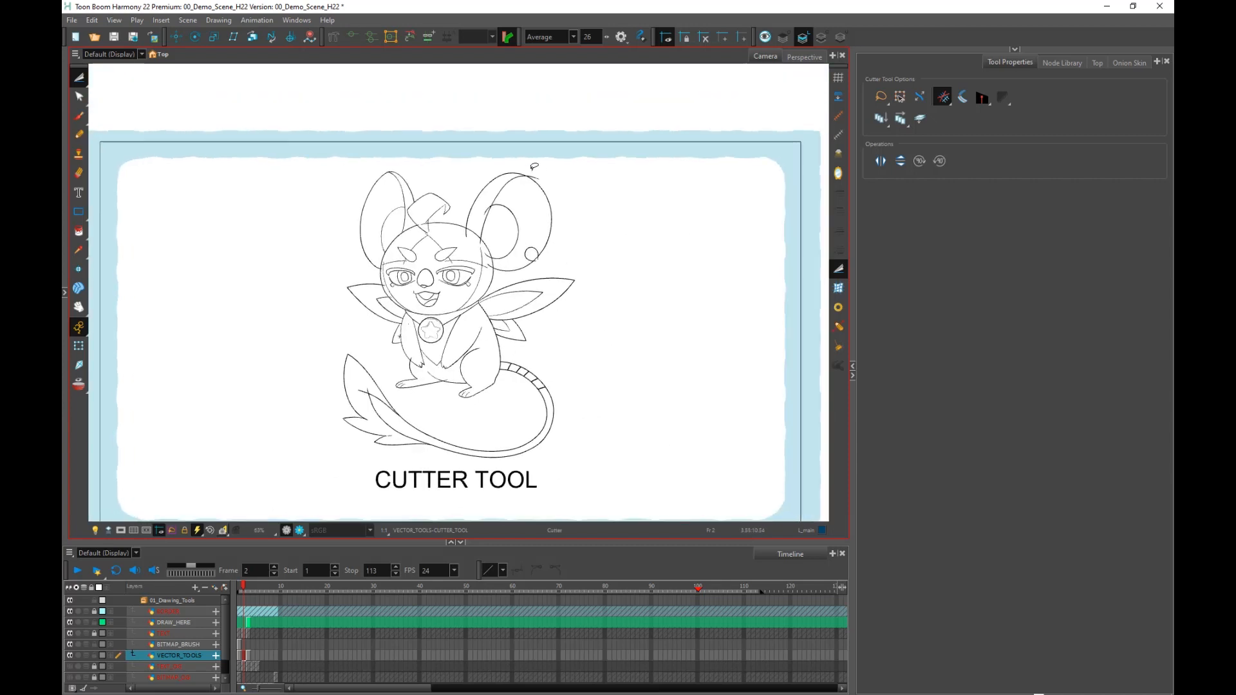
Select the DRAW_HERE layer's cell at frame 3 for the Pencil tool and turn on the Light Table.
drag(569, 352, 555, 294)
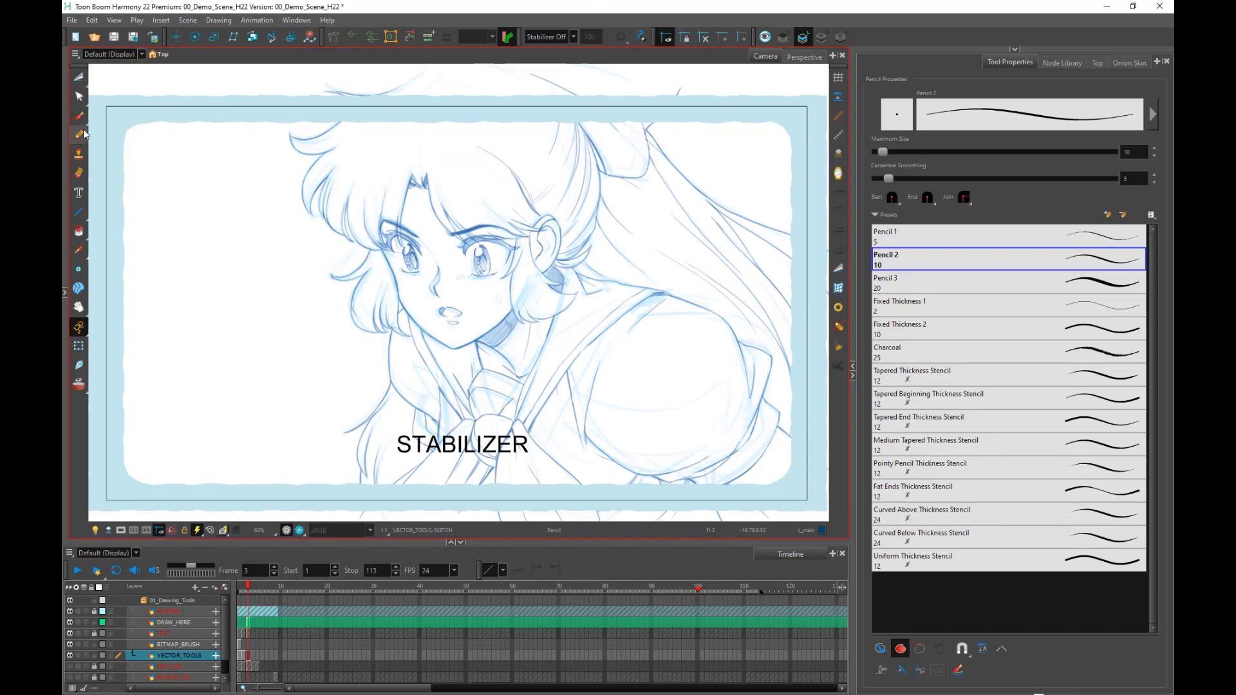
mouse_move(597, 400)
mouse_down()
mouse_move(577, 377)
mouse_move(592, 387)
mouse_up()
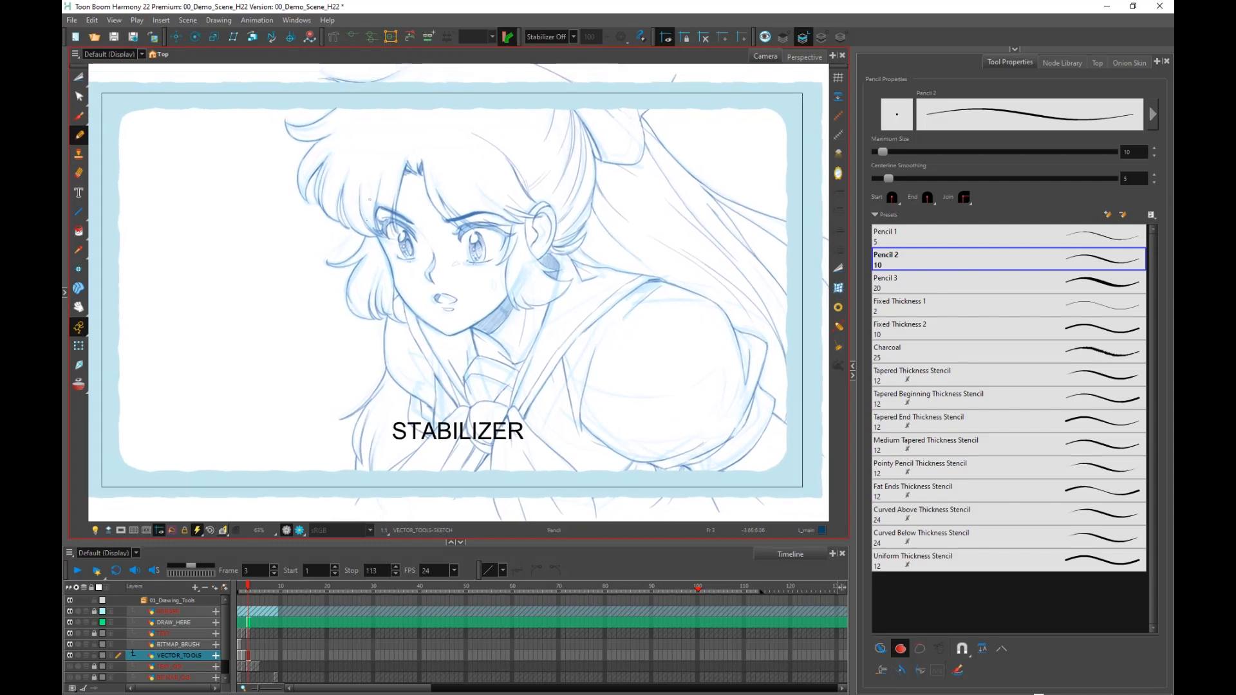
drag(513, 419, 514, 423)
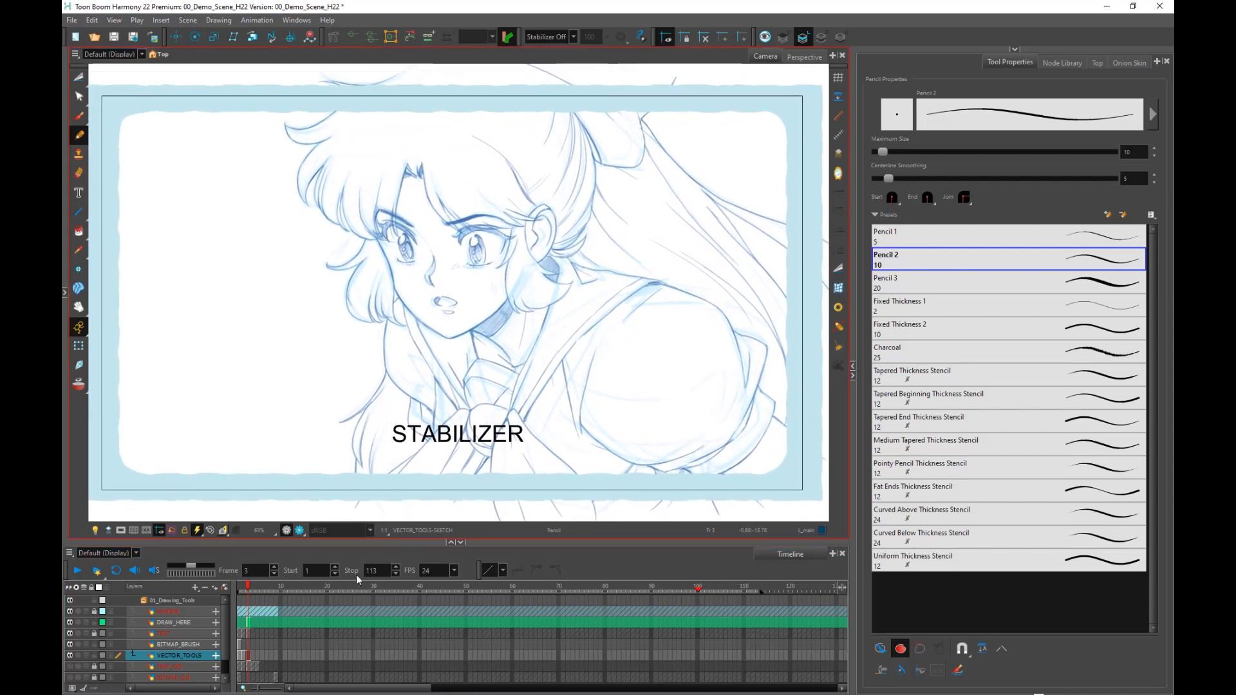
click(249, 623)
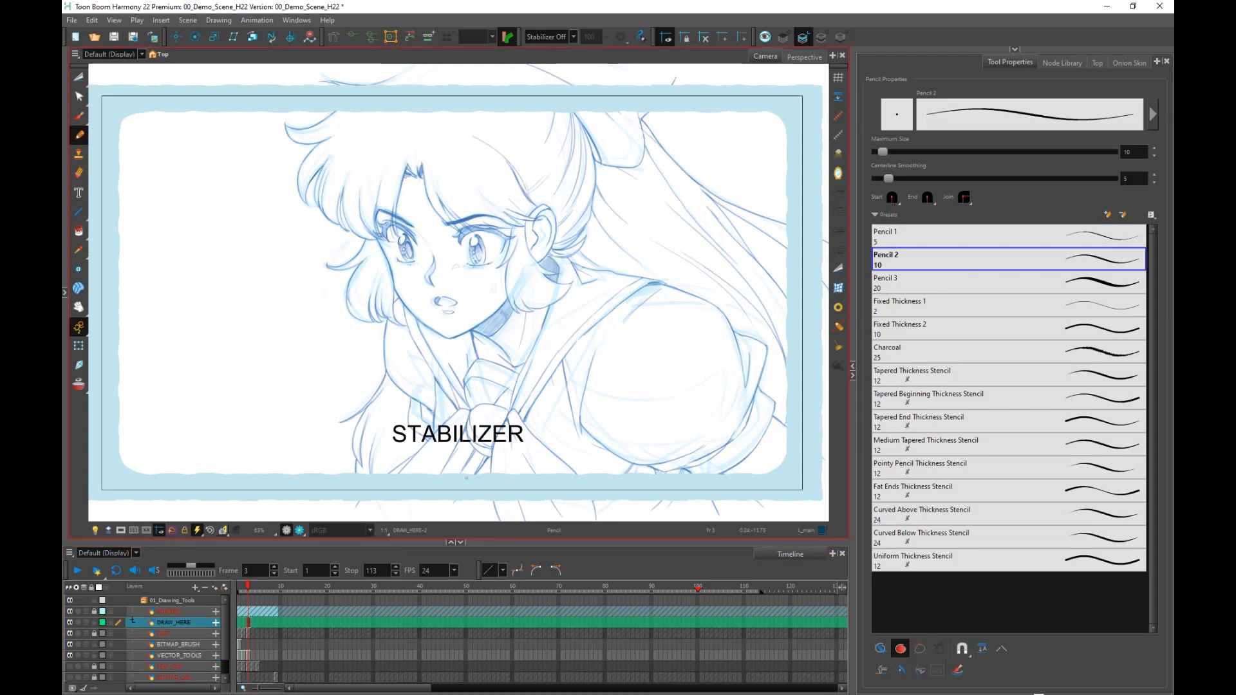
click(95, 530)
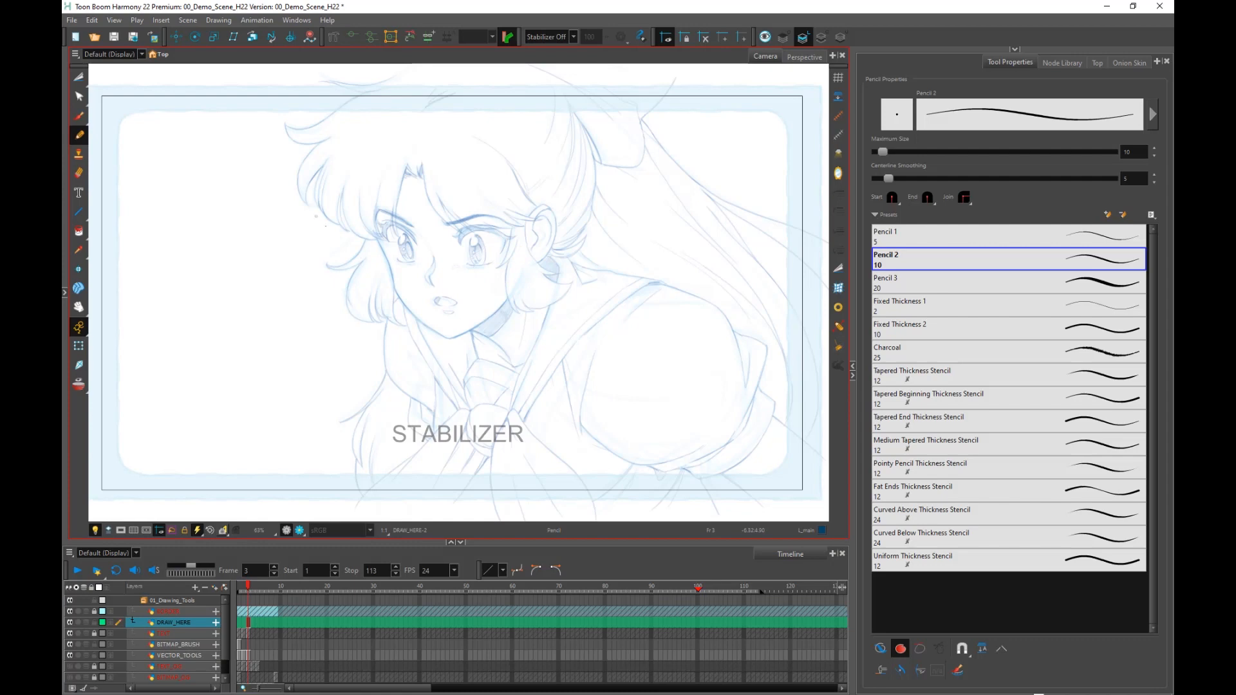
Trace the iris and pupil of the sketch's right-hand eye with the Pencil 2 preset and the stabilizer off.
mouse_move(580, 392)
mouse_down()
mouse_move(535, 381)
mouse_move(553, 397)
mouse_up()
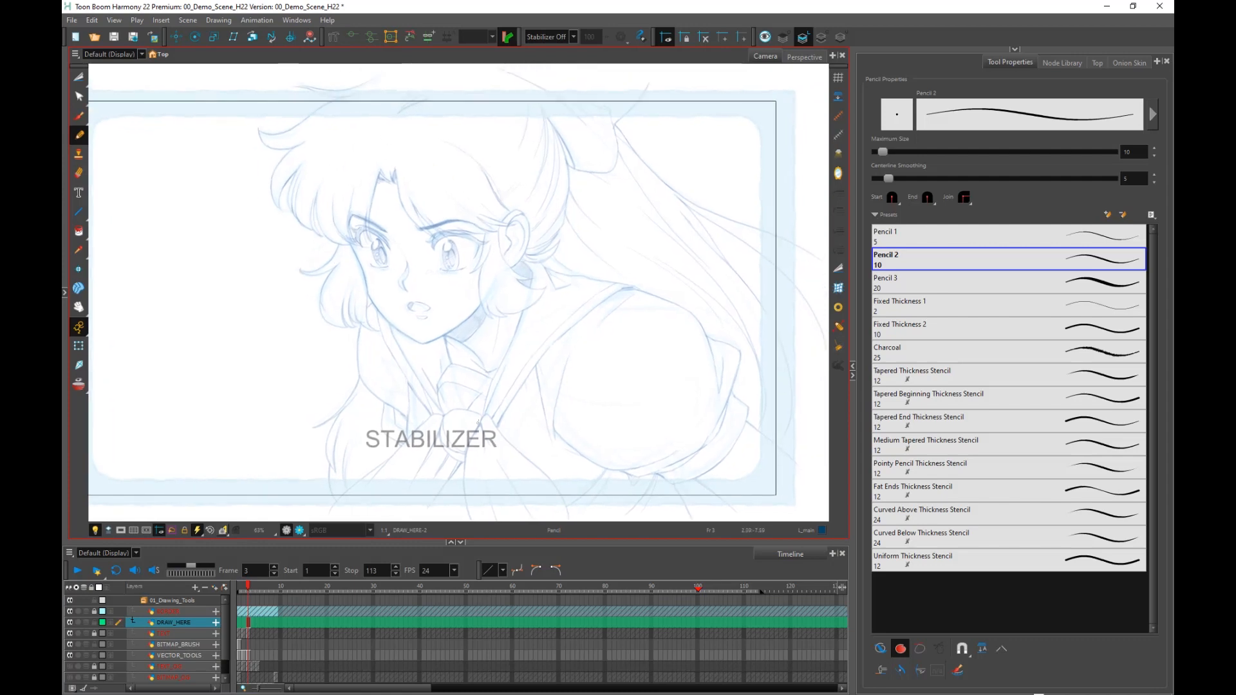
scroll(578, 387, up, 1)
scroll(579, 406, down, 1)
drag(522, 437, 529, 439)
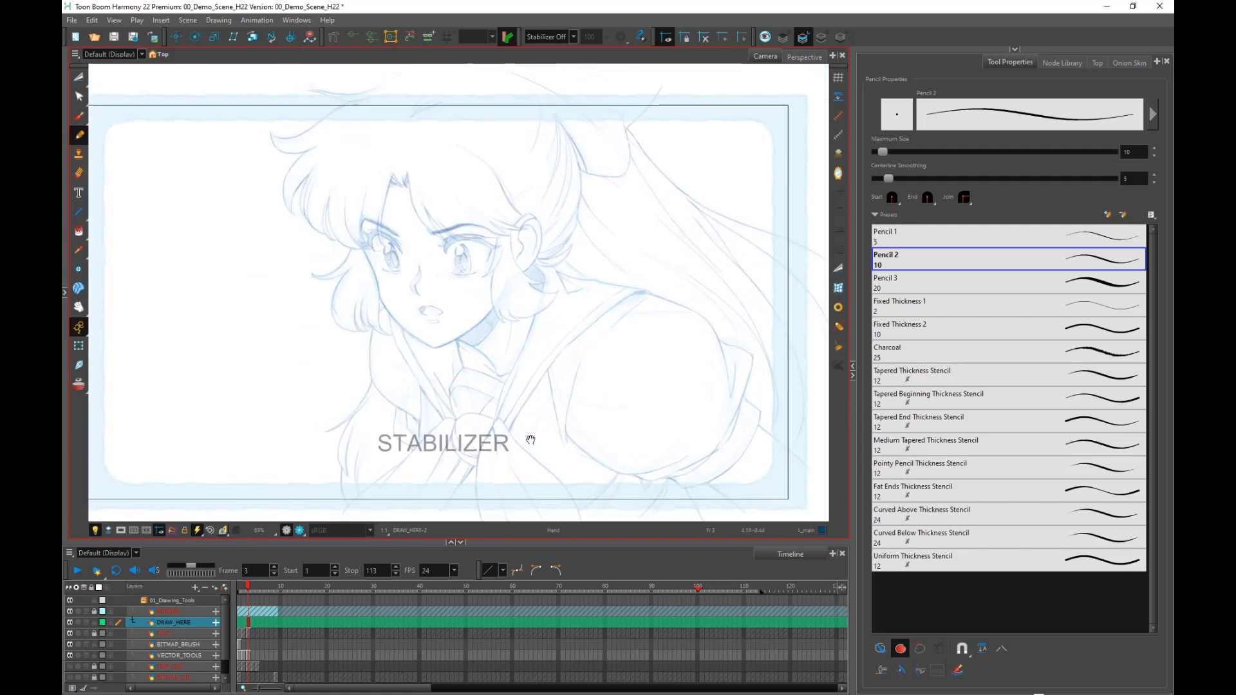
scroll(570, 450, up, 1)
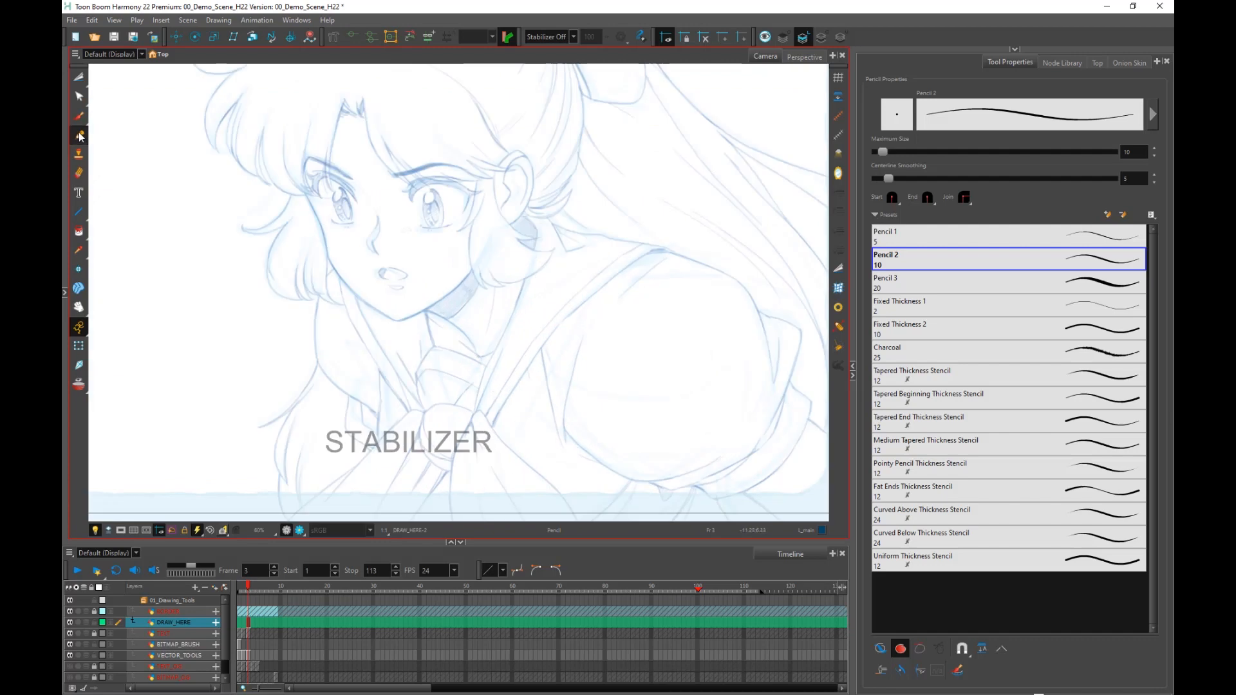
scroll(452, 222, up, 4)
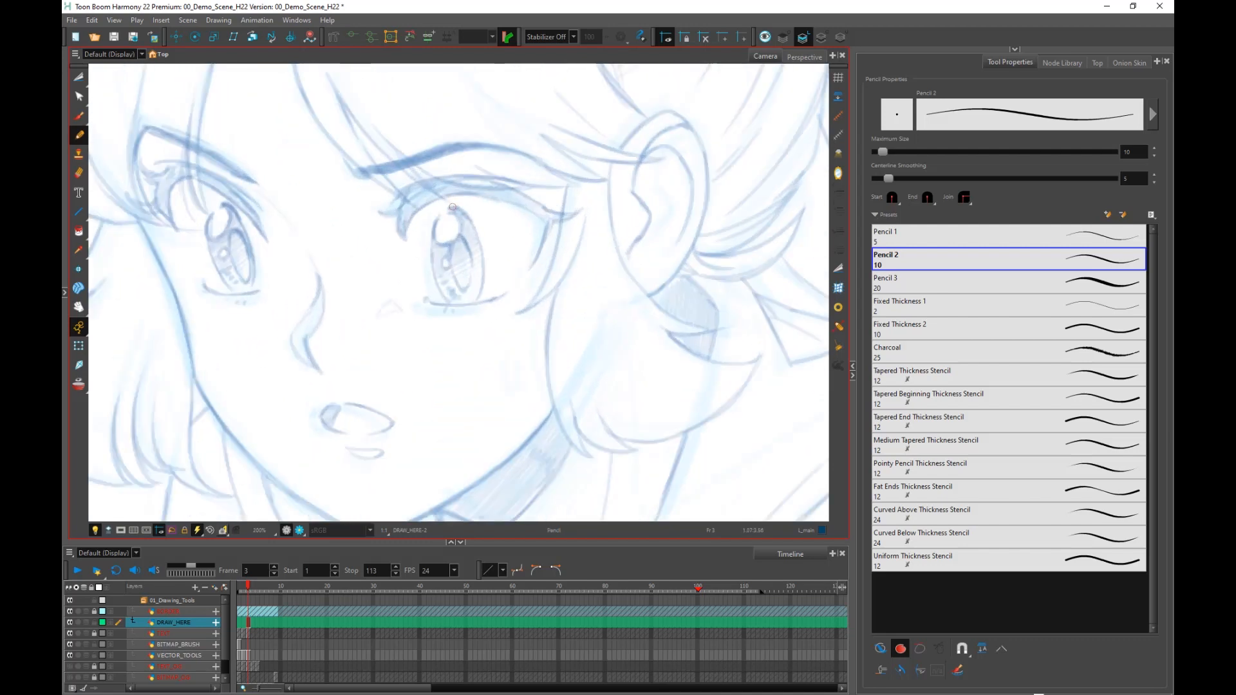
mouse_move(454, 207)
mouse_down()
mouse_move(487, 273)
mouse_move(475, 303)
mouse_up()
mouse_move(465, 238)
mouse_down()
mouse_move(470, 272)
mouse_move(452, 244)
mouse_move(469, 270)
mouse_up()
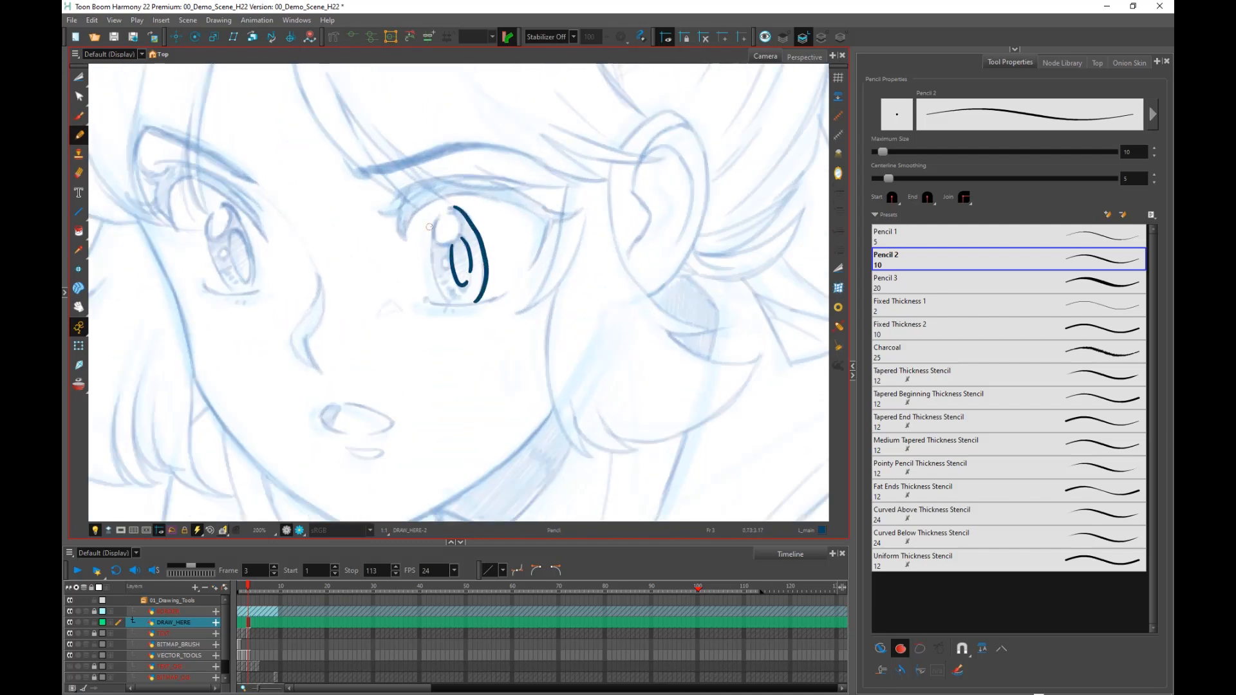
drag(436, 220, 432, 288)
Try tracing the ear's outer rim and inner fold with the Pencil 2 preset and the stabilizer off.
scroll(615, 273, down, 2)
mouse_move(617, 271)
mouse_down()
mouse_move(584, 292)
mouse_move(640, 190)
mouse_move(644, 257)
mouse_move(630, 288)
mouse_up()
scroll(591, 272, up, 1)
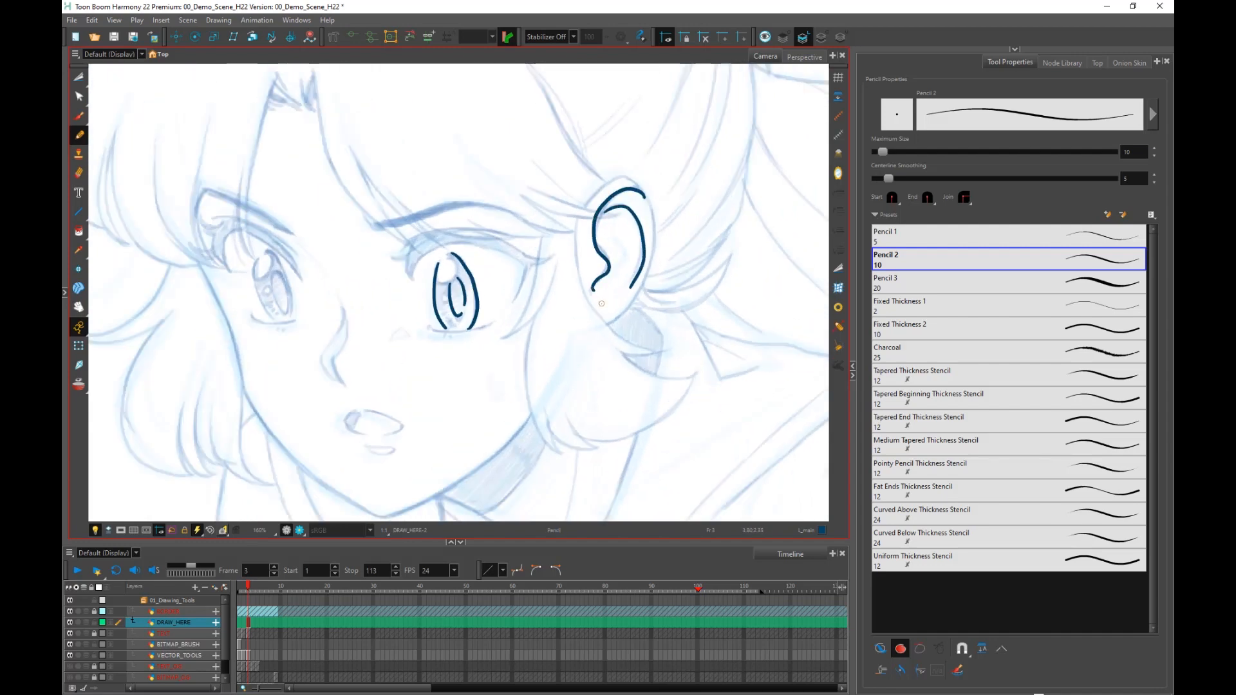
scroll(515, 257, down, 1)
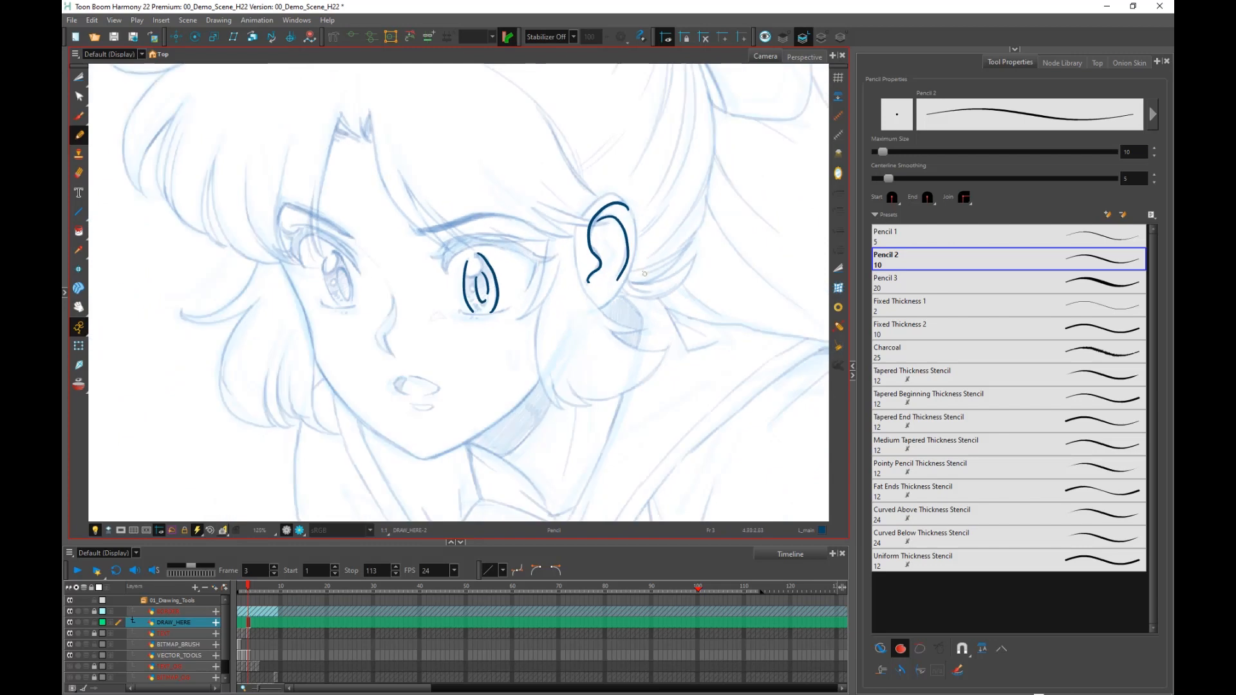
key(ctrl+z)
scroll(647, 194, up, 2)
mouse_move(557, 251)
mouse_down()
mouse_move(579, 226)
mouse_move(600, 232)
mouse_move(598, 314)
mouse_up()
scroll(579, 224, up, 4)
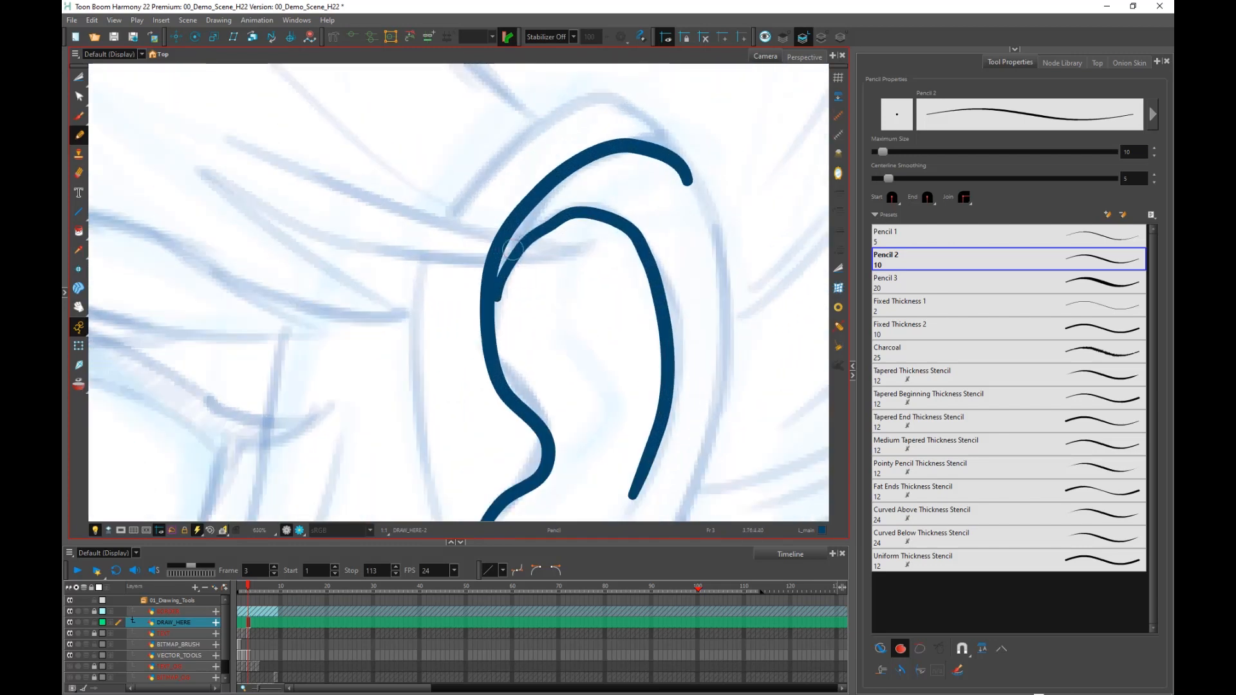
scroll(613, 193, down, 5)
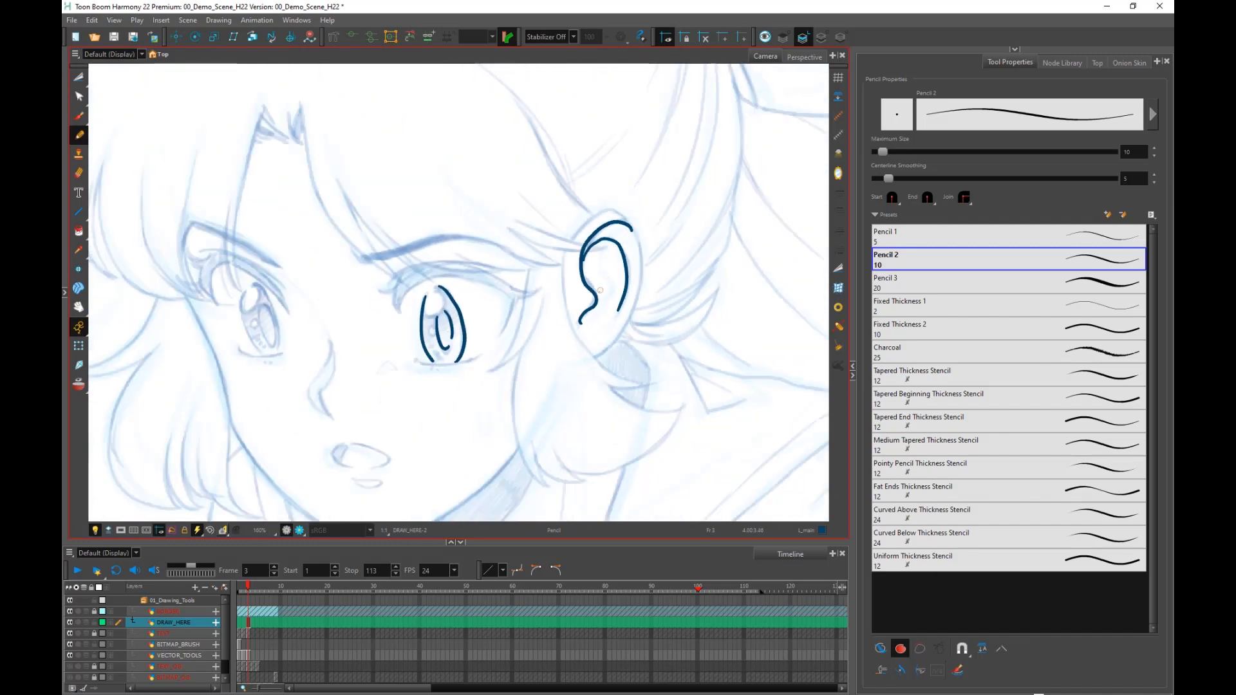
Undo the strokes traced on the ear.
key(ctrl+z)
key(ctrl+z)
drag(586, 291, 611, 300)
scroll(618, 299, down, 1)
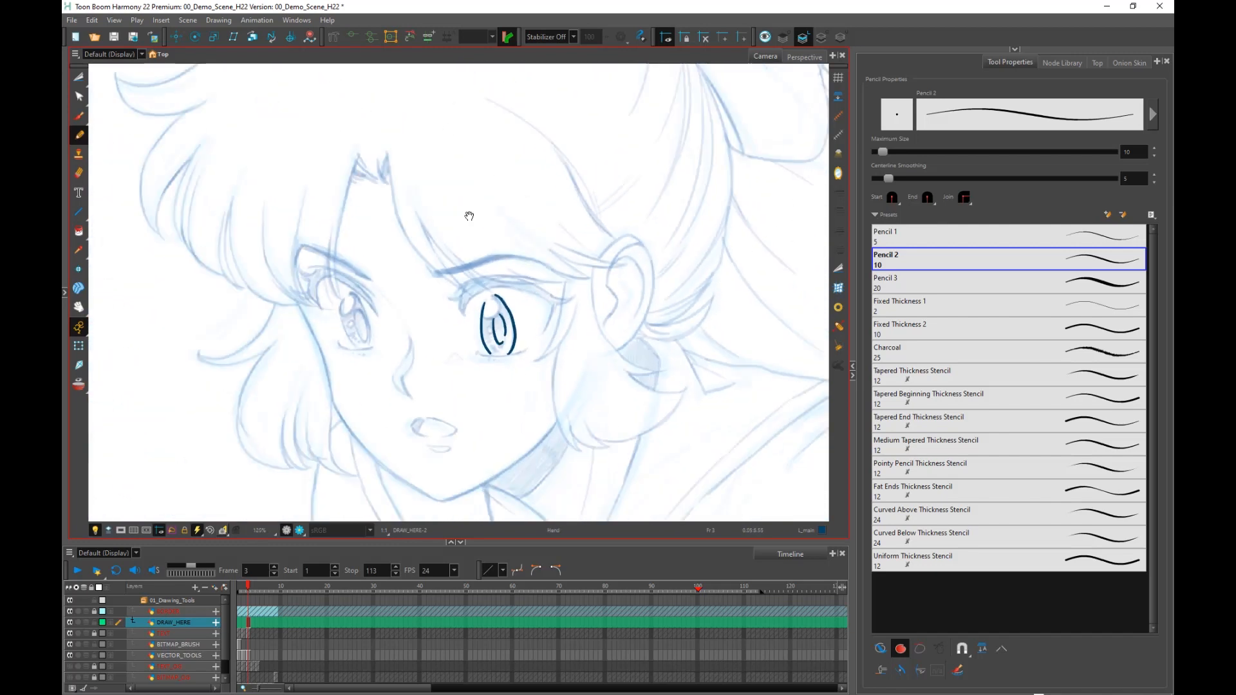
drag(470, 216, 423, 184)
drag(618, 292, 633, 328)
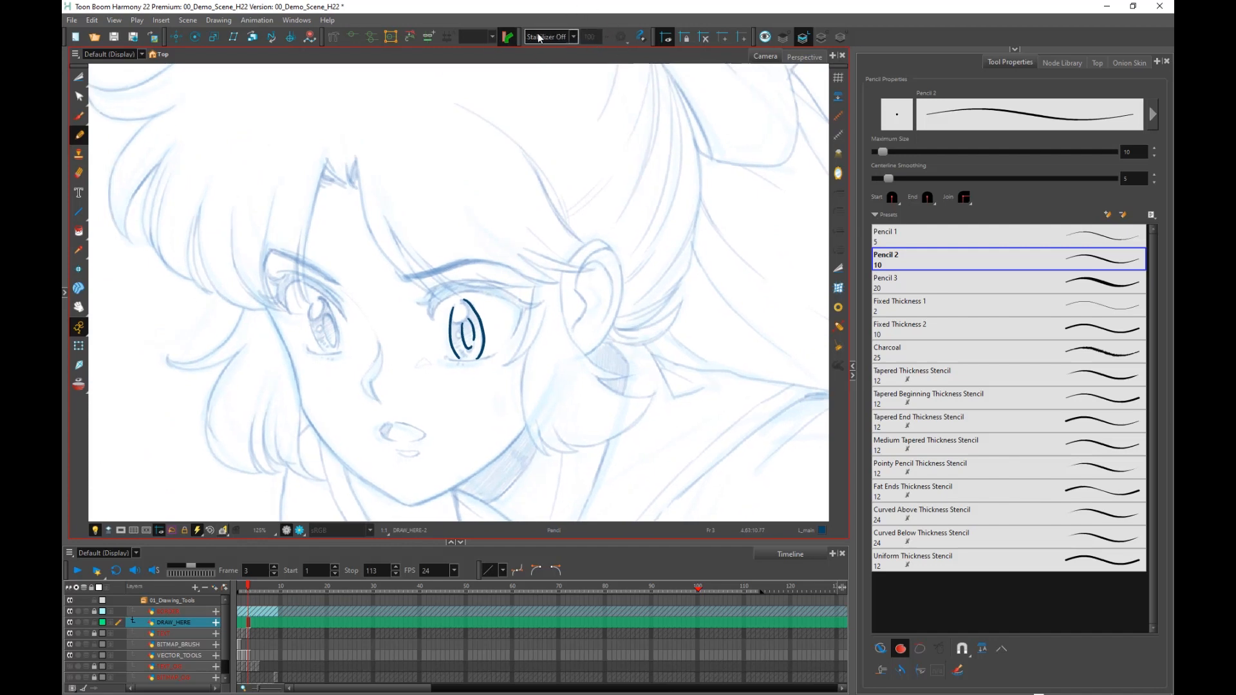
Switch the line stabilizer to Average and set its amount to 65.
right_click(887, 38)
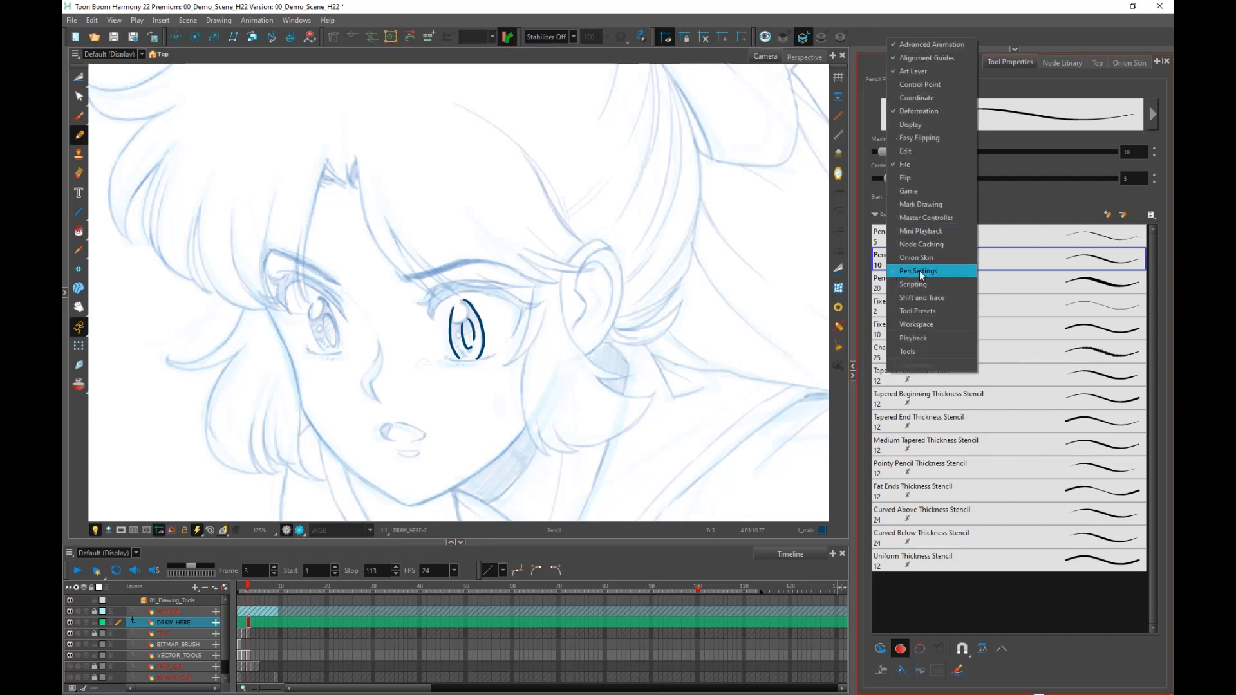
click(793, 10)
click(572, 36)
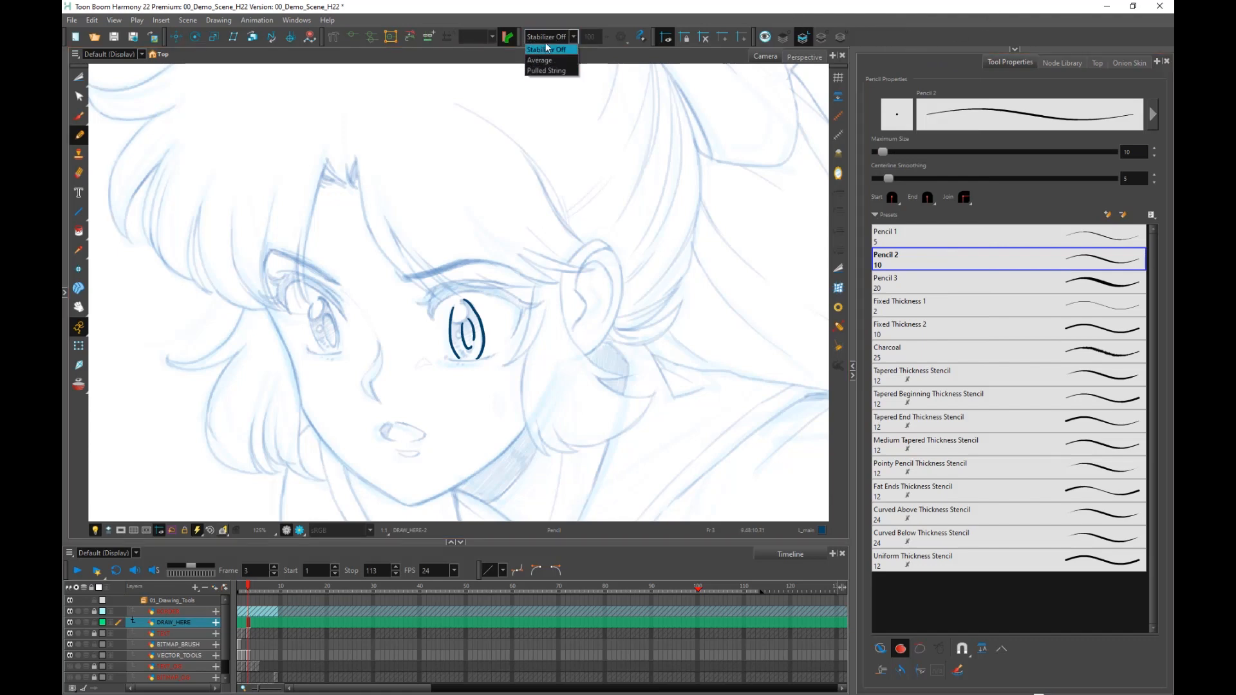
click(543, 60)
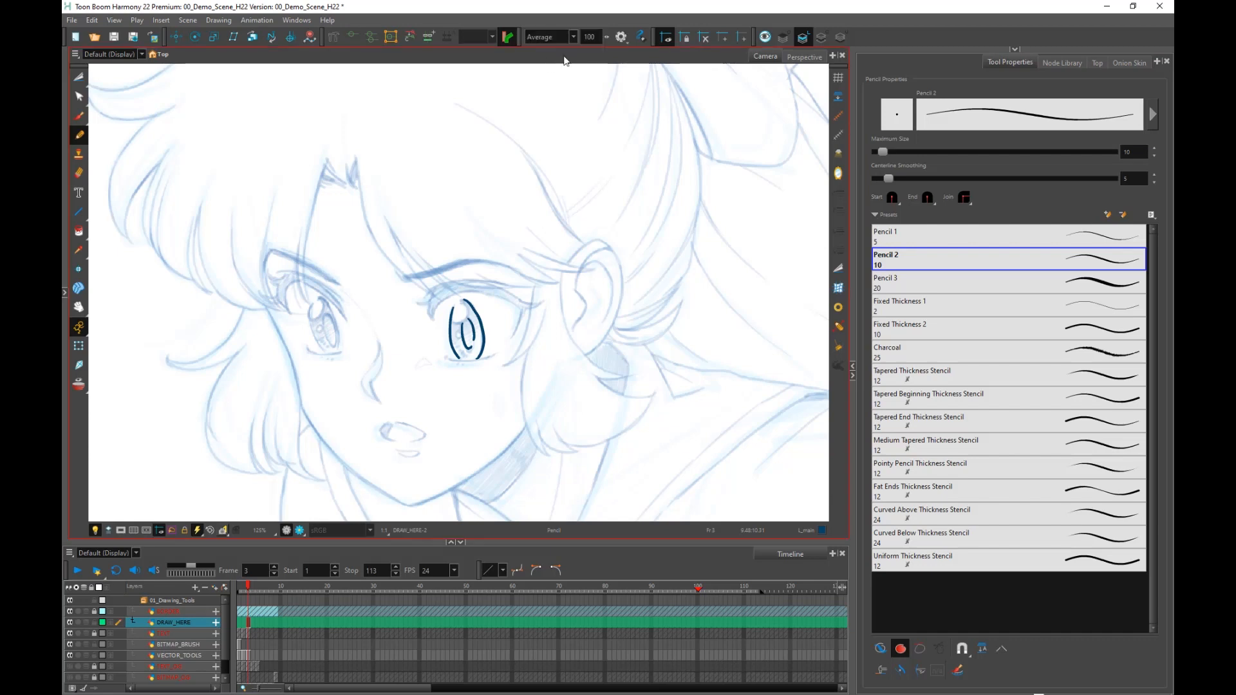
drag(611, 37, 573, 37)
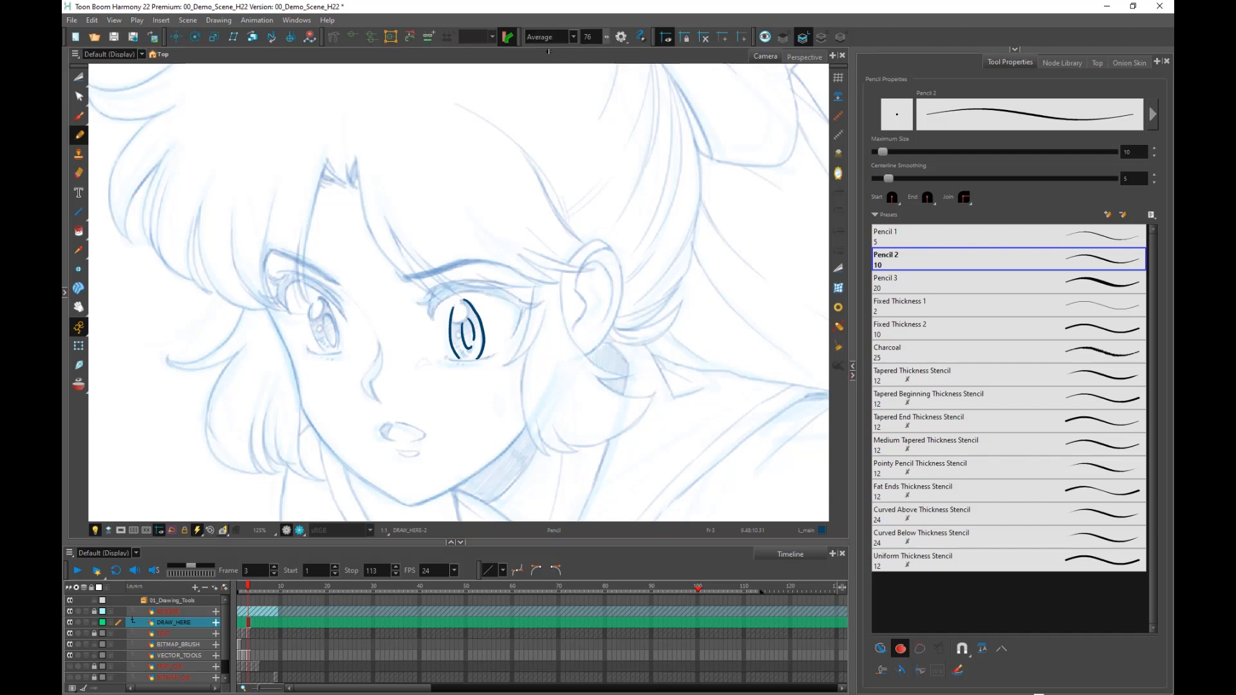
drag(474, 328, 476, 336)
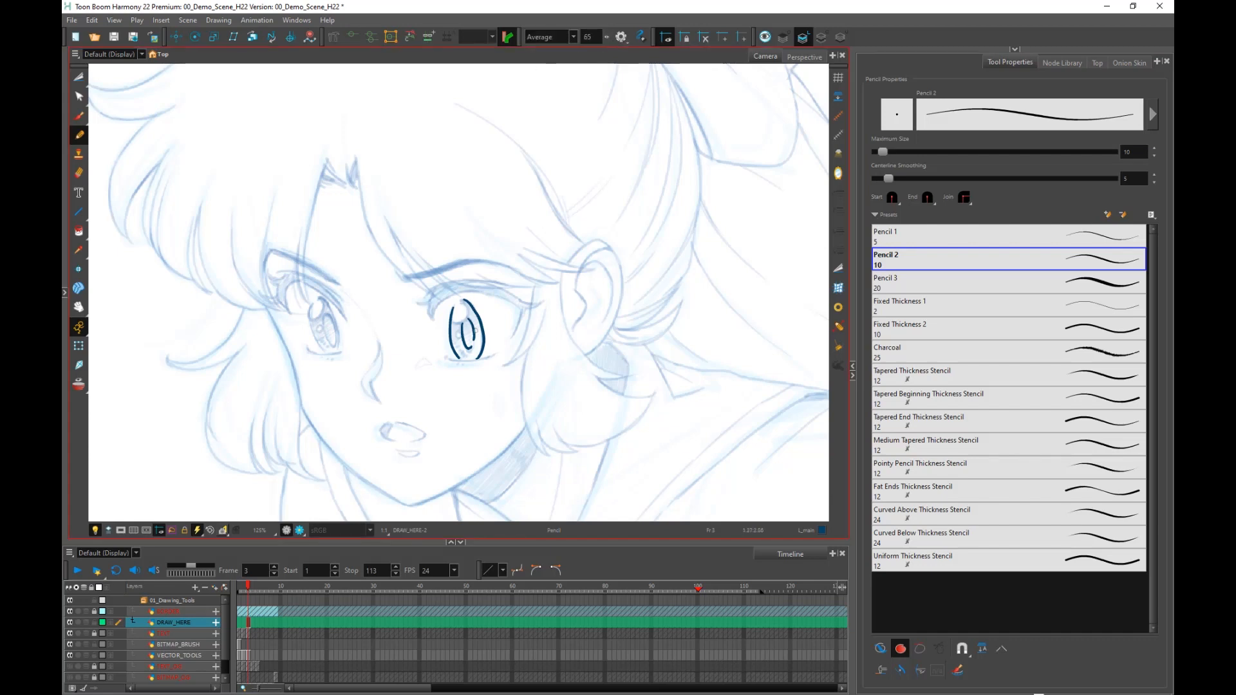
Trace the face's left cheek contour and the right jawline down past the chin with the Average stabilizer.
drag(491, 292, 584, 178)
scroll(479, 306, down, 1)
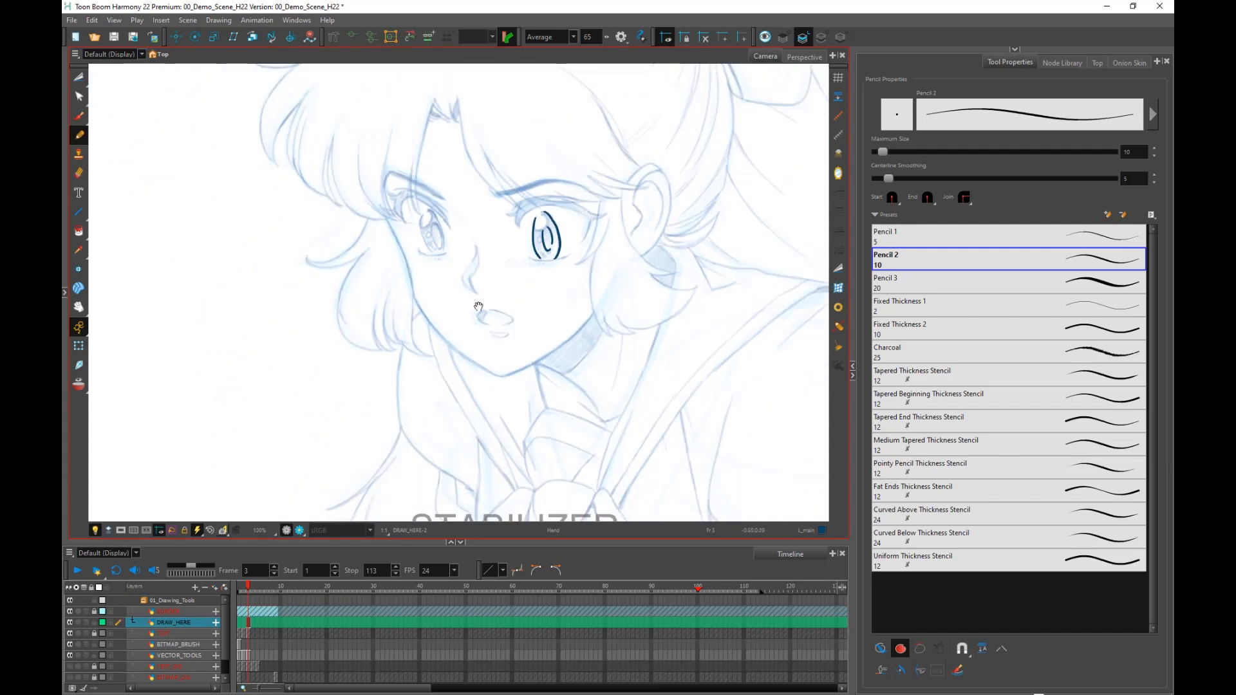
scroll(479, 306, up, 1)
scroll(451, 261, up, 1)
drag(499, 326, 492, 293)
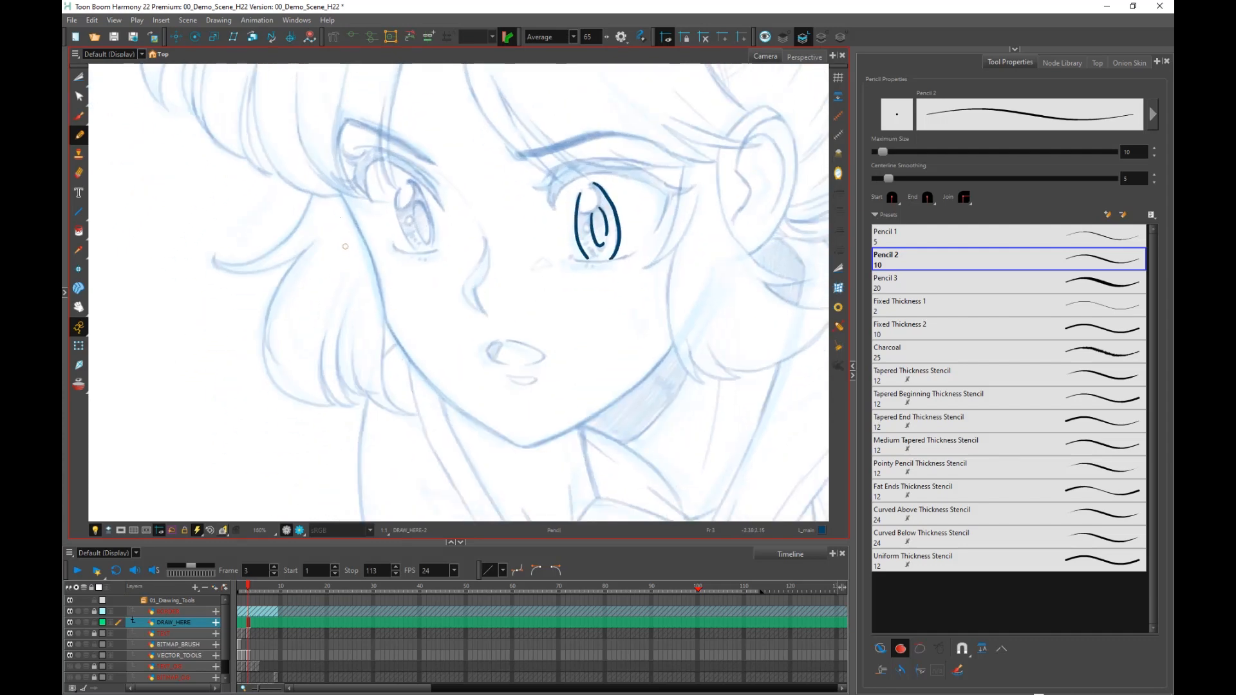
mouse_move(340, 192)
mouse_down()
mouse_move(305, 153)
mouse_move(353, 307)
mouse_up()
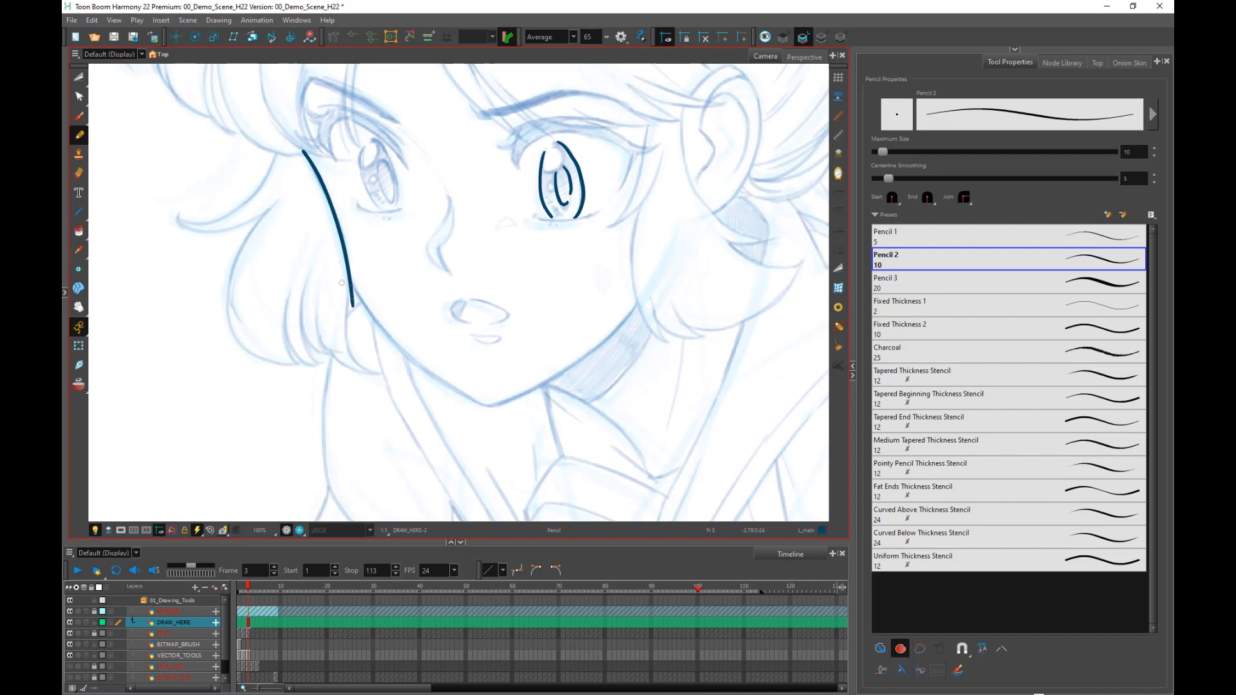
drag(630, 308, 640, 299)
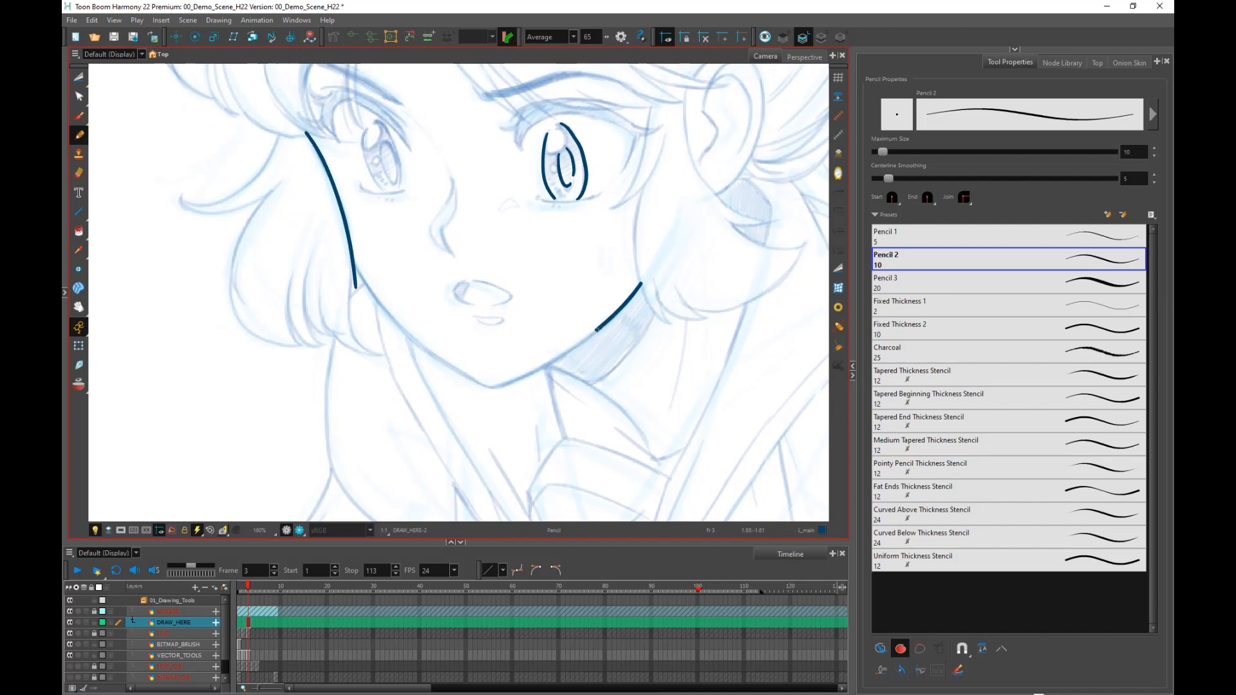
drag(569, 352, 465, 399)
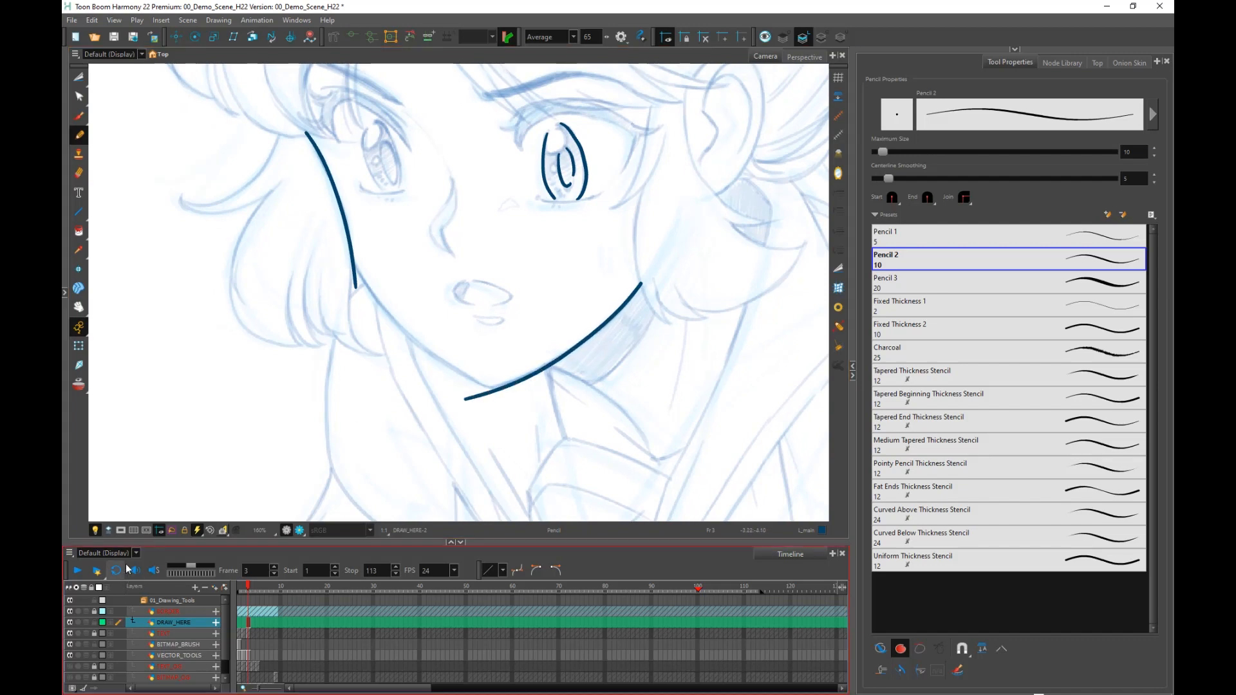
Draw a smooth curved stroke around the lower outer side of the sketch's right-hand eye.
scroll(658, 281, up, 3)
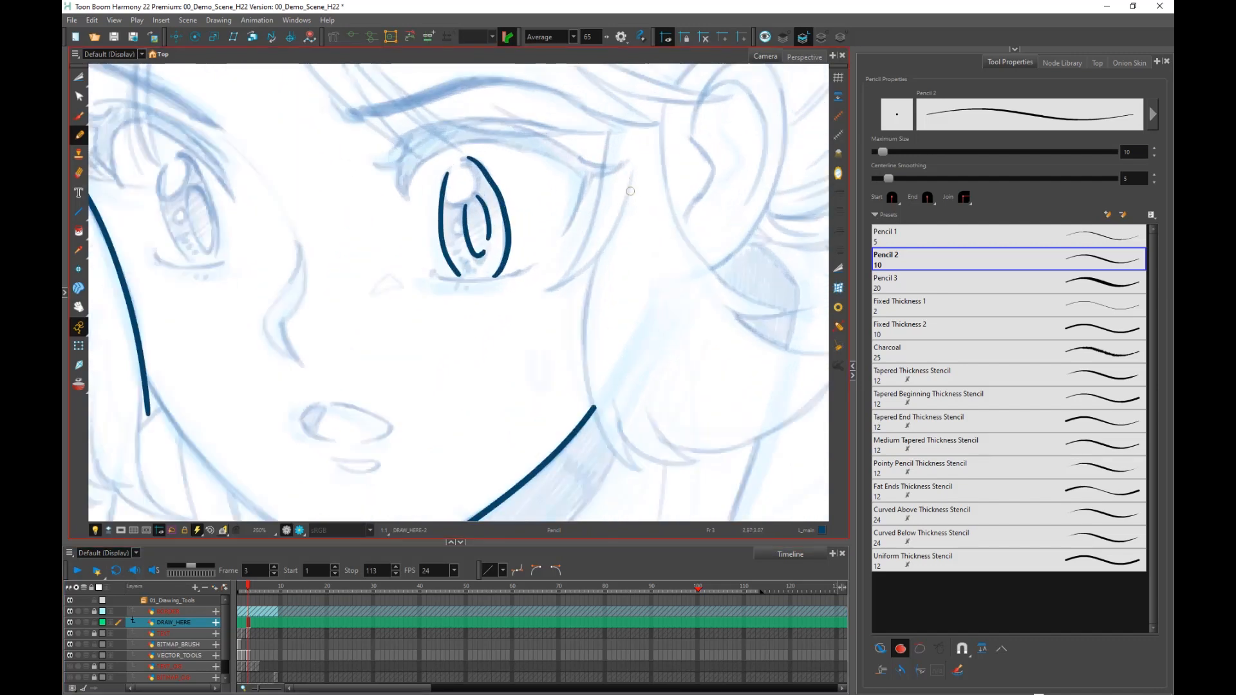
mouse_move(633, 172)
mouse_down()
mouse_move(591, 263)
mouse_move(528, 299)
mouse_up()
mouse_move(647, 315)
mouse_down()
mouse_move(593, 204)
mouse_move(603, 199)
mouse_move(567, 228)
mouse_move(596, 279)
mouse_up()
scroll(621, 209, down, 1)
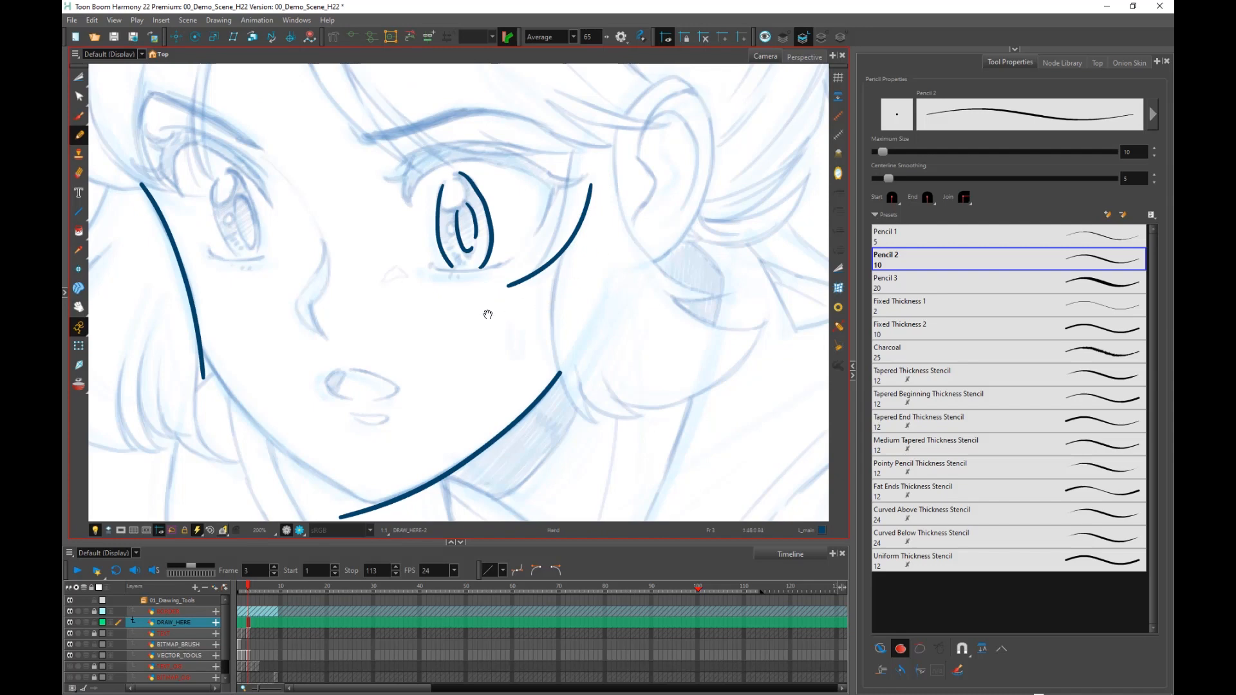
drag(488, 314, 520, 301)
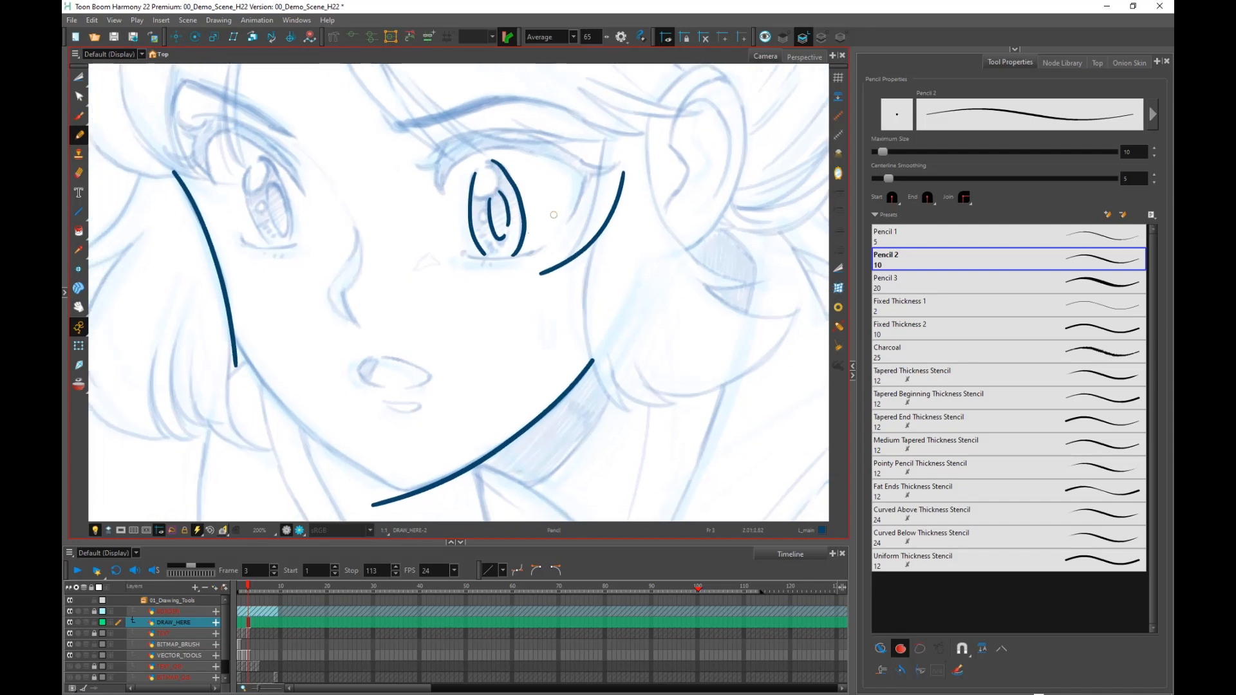
scroll(583, 331, down, 1)
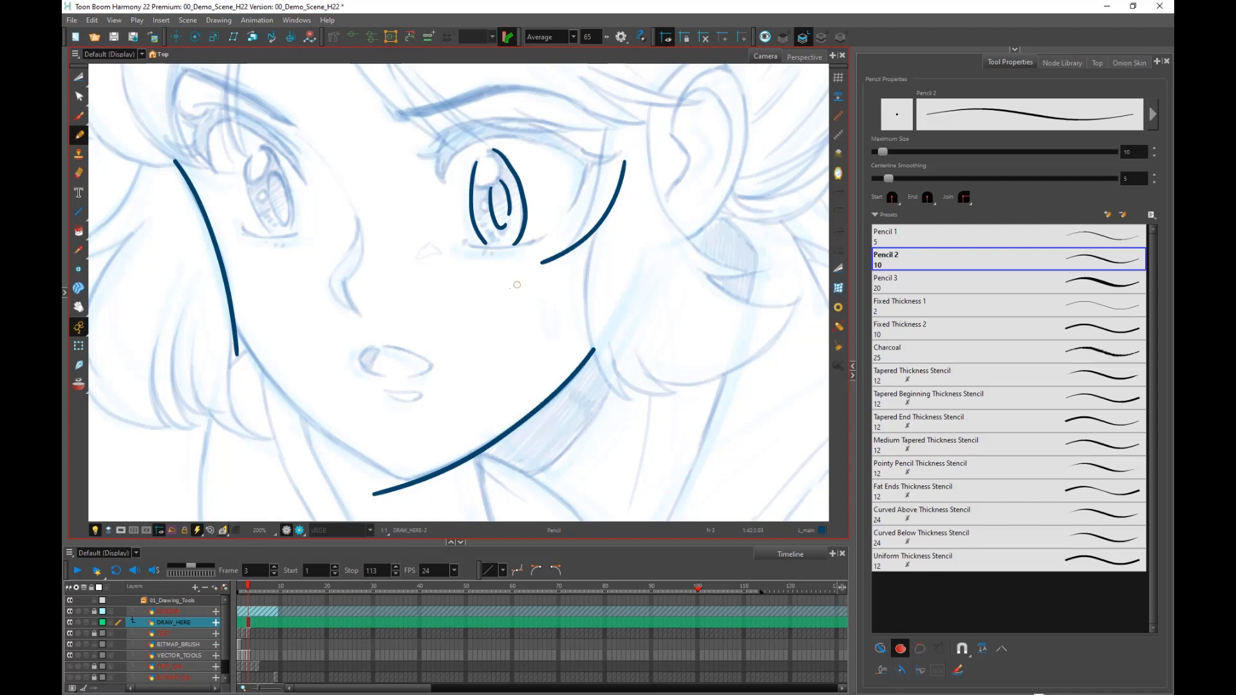
Trace the curved hair strand just behind the ear with the Average stabilizer.
drag(642, 332, 612, 301)
scroll(612, 300, down, 1)
scroll(717, 239, up, 1)
drag(717, 239, 626, 310)
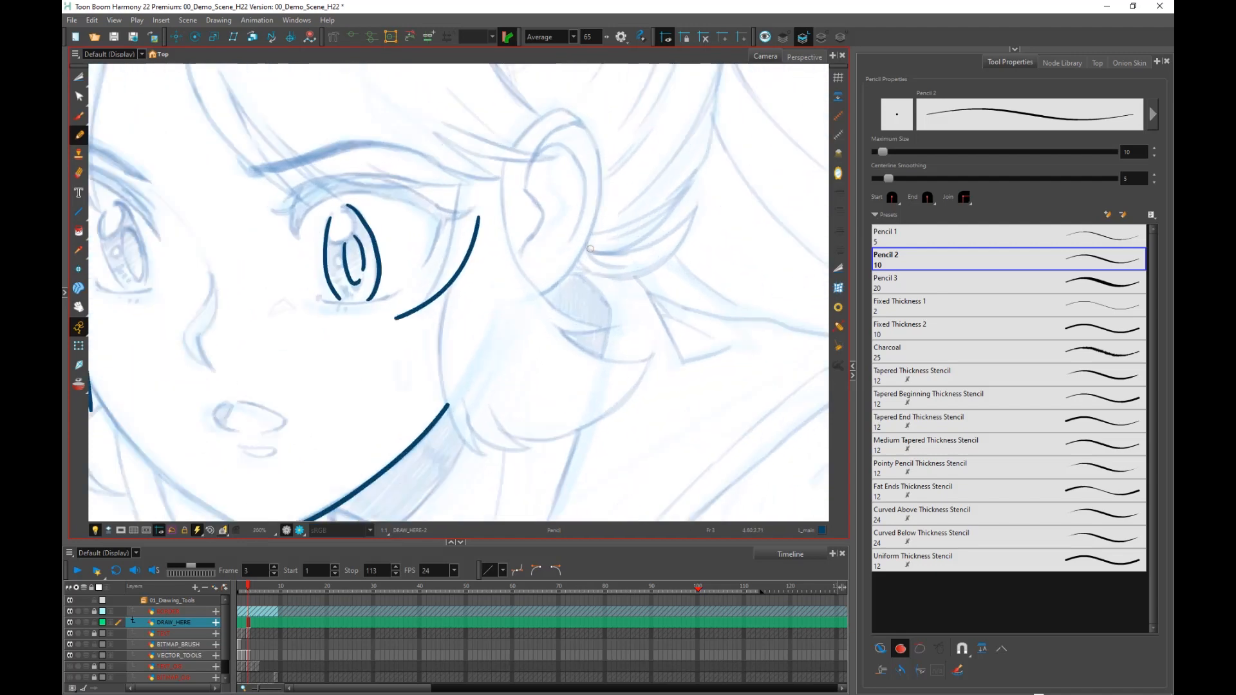
drag(614, 254, 688, 218)
scroll(716, 169, down, 2)
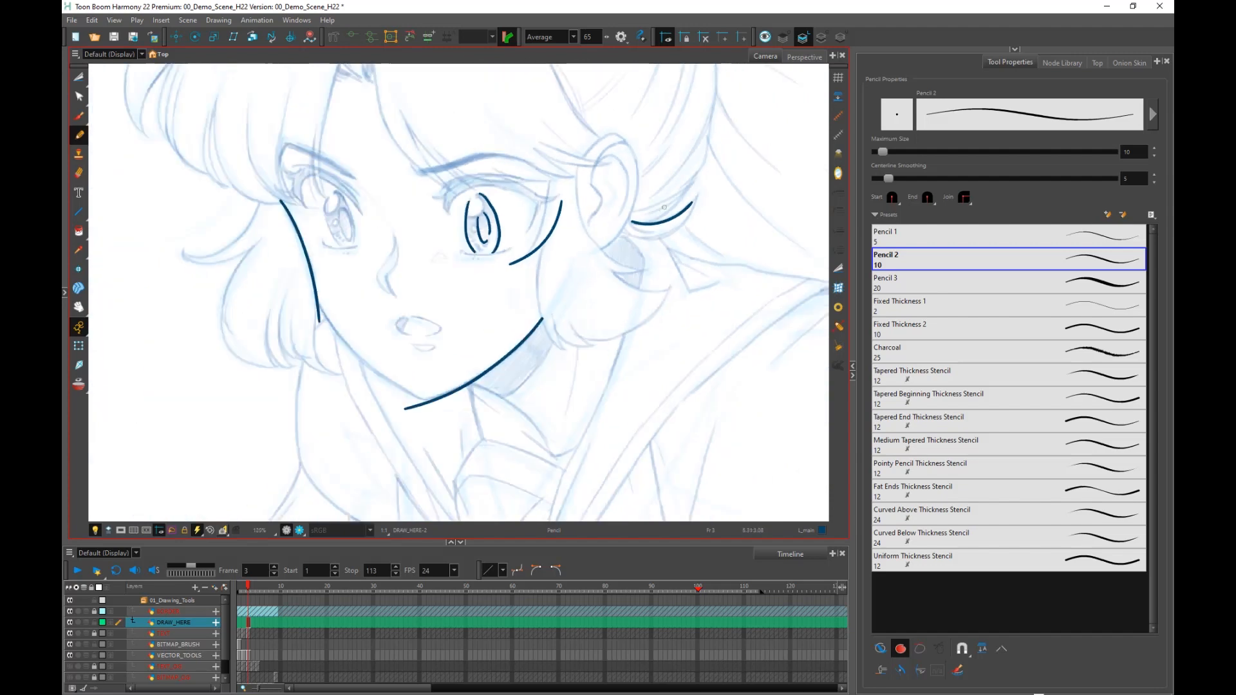
Switch the line stabilizer to Pulled String and set its amount to 100.
drag(677, 156, 754, 204)
click(572, 38)
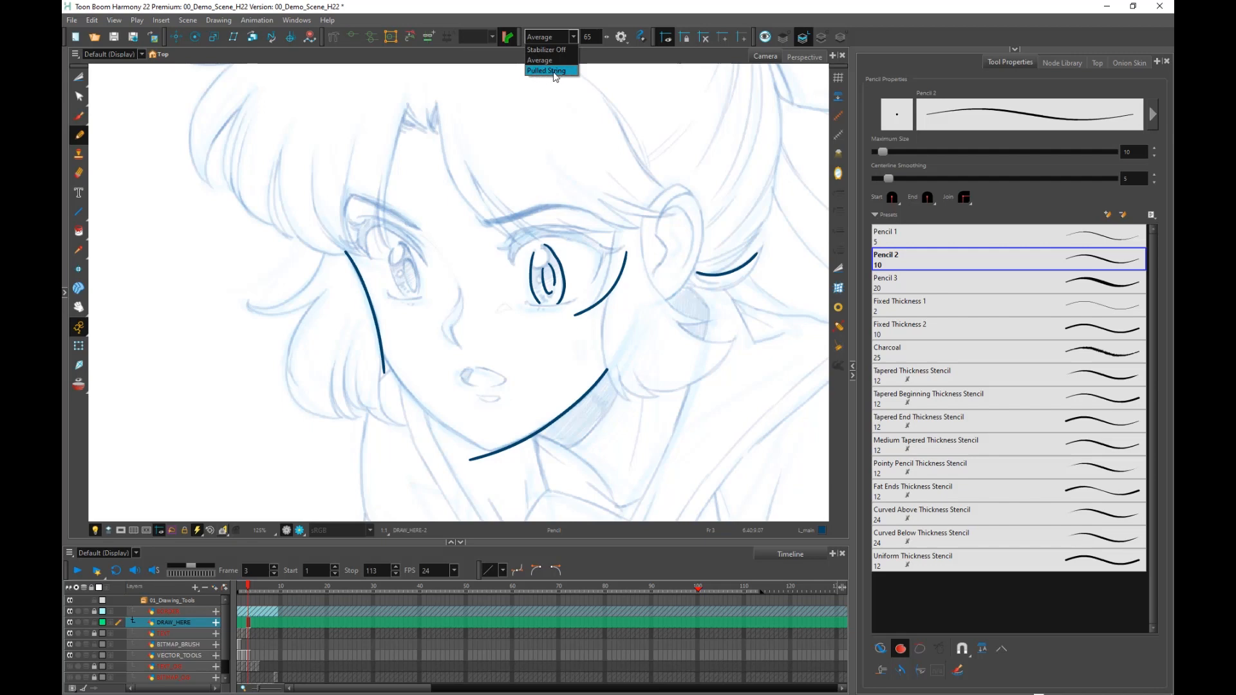
click(555, 72)
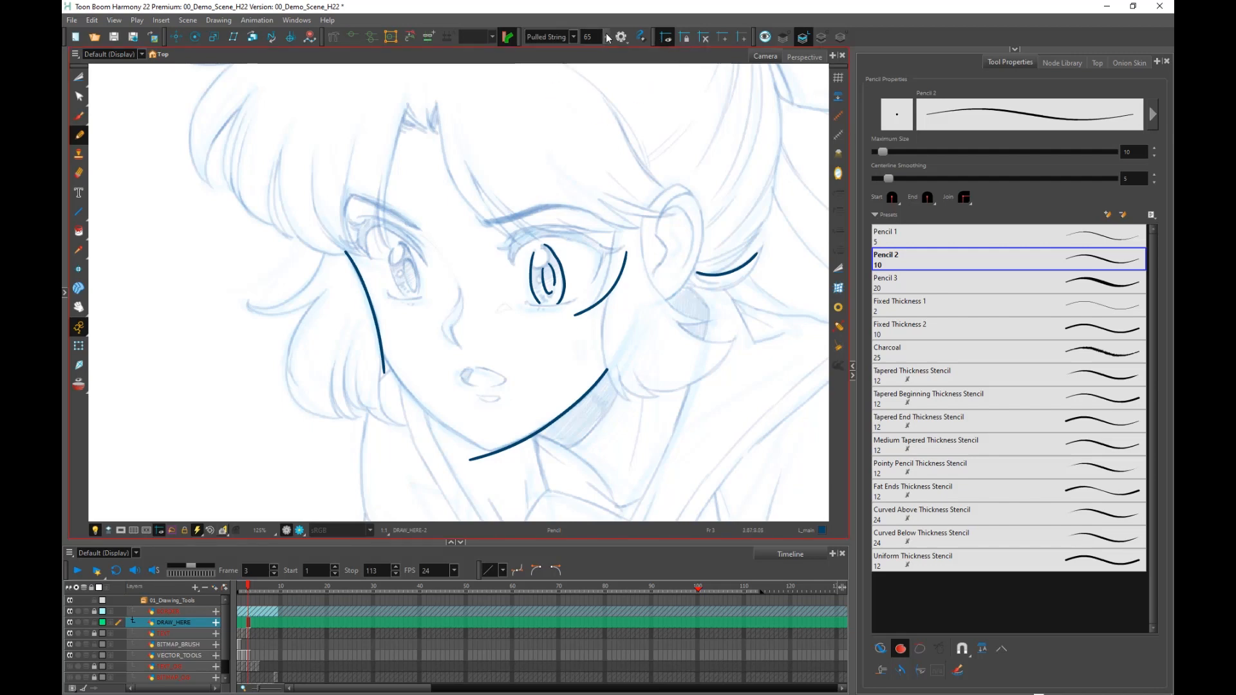
drag(606, 36, 619, 37)
Draw one long Pulled String stroke from beside the left cheek line along the jaw and past the chin.
scroll(391, 276, up, 3)
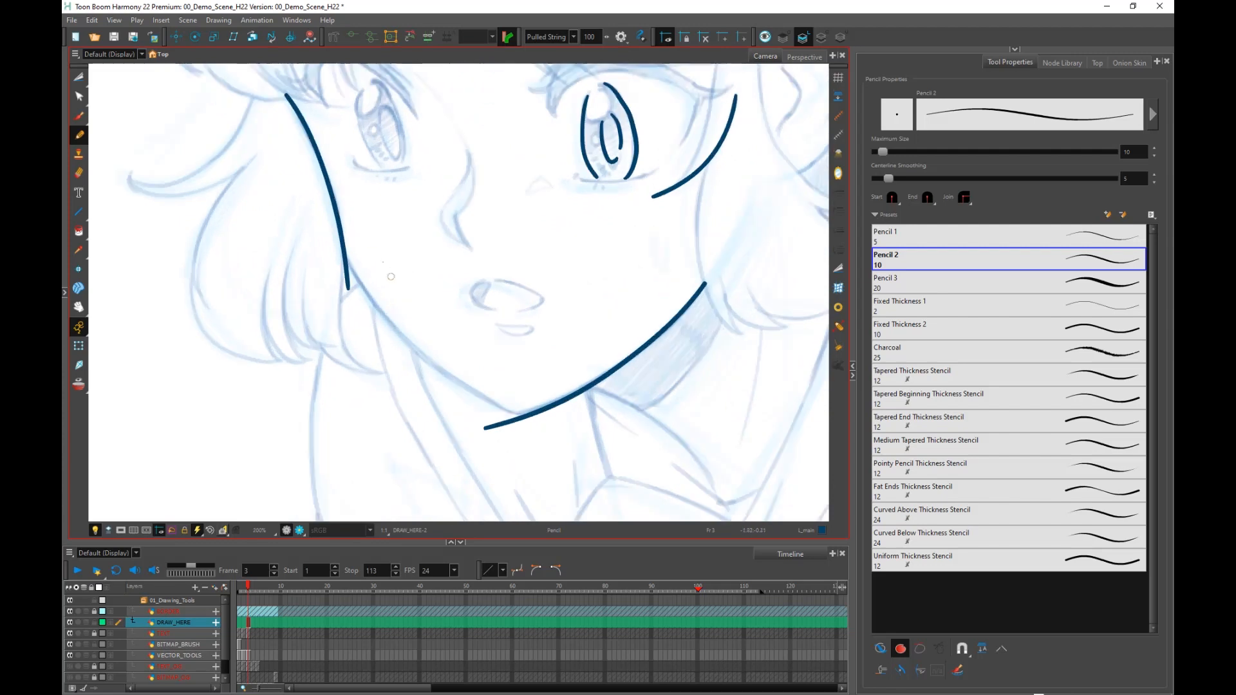
drag(398, 296, 372, 277)
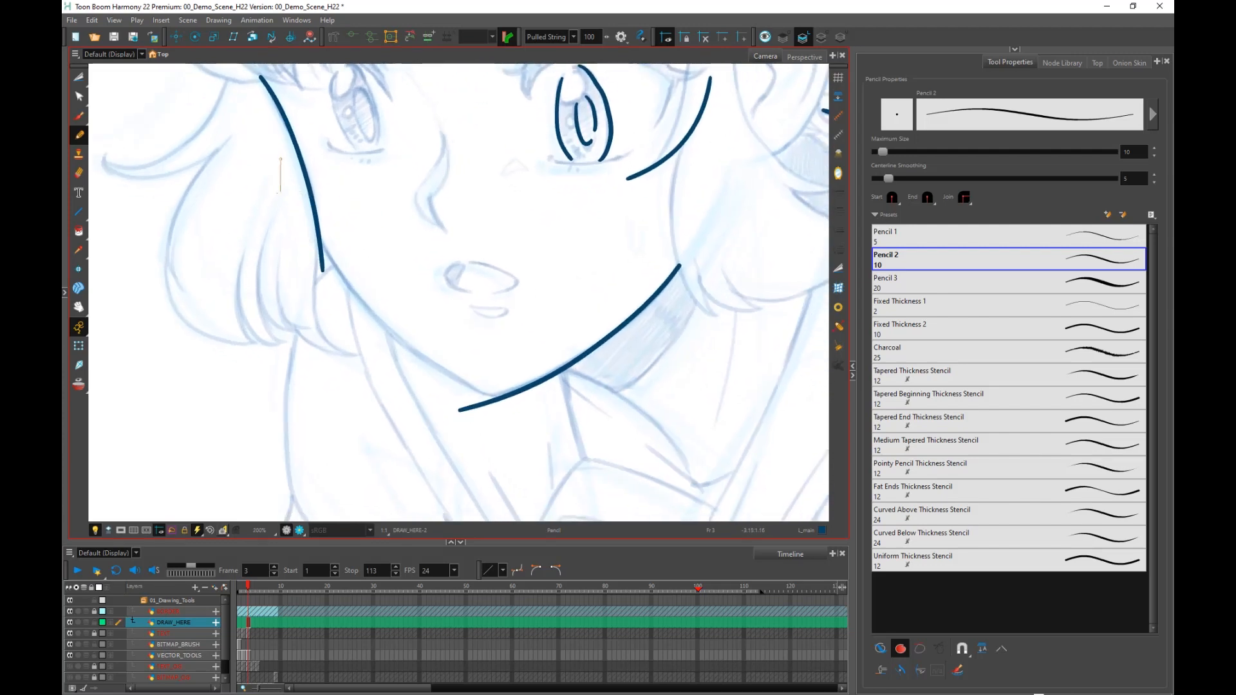
mouse_move(279, 193)
mouse_down()
mouse_move(318, 146)
mouse_move(258, 150)
mouse_move(318, 144)
mouse_move(251, 152)
mouse_move(294, 157)
mouse_move(319, 228)
mouse_up()
mouse_move(339, 282)
mouse_down()
mouse_move(409, 362)
mouse_move(499, 405)
mouse_move(662, 407)
mouse_up()
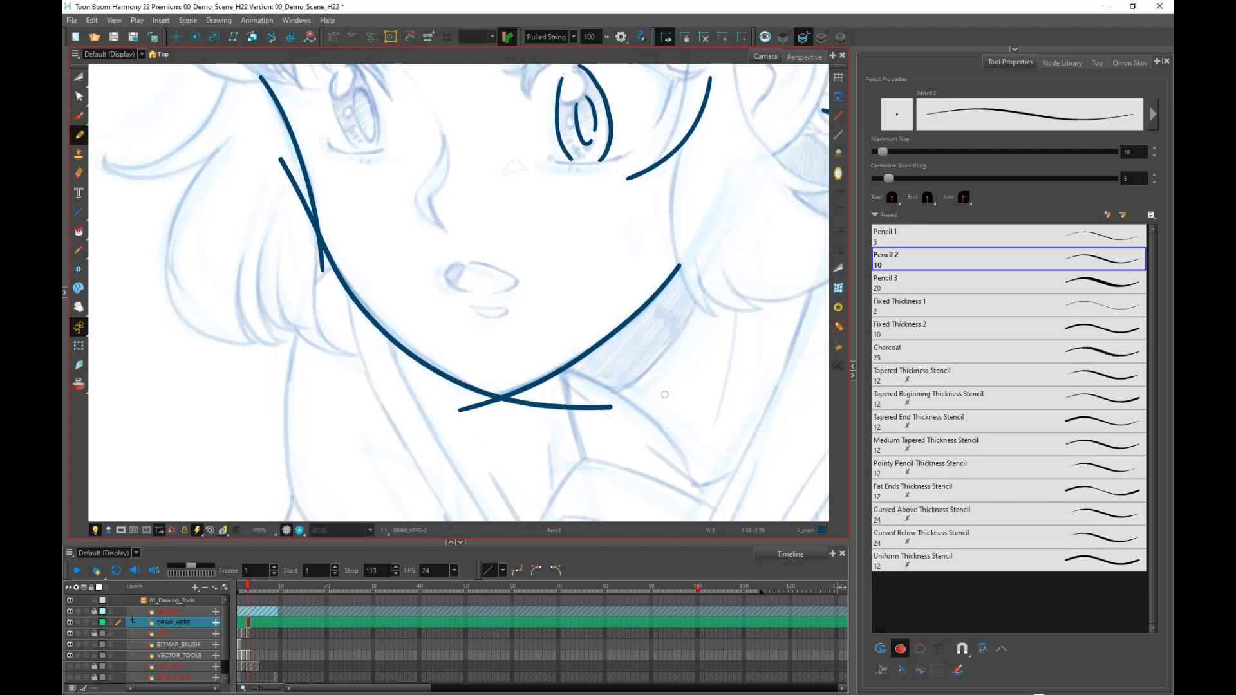
Try a Pulled String stroke along the lower edge of the ear, then undo it.
key(1)
key(1)
mouse_move(551, 328)
mouse_down()
mouse_move(601, 368)
mouse_move(574, 405)
mouse_up()
key(2)
drag(658, 336, 523, 327)
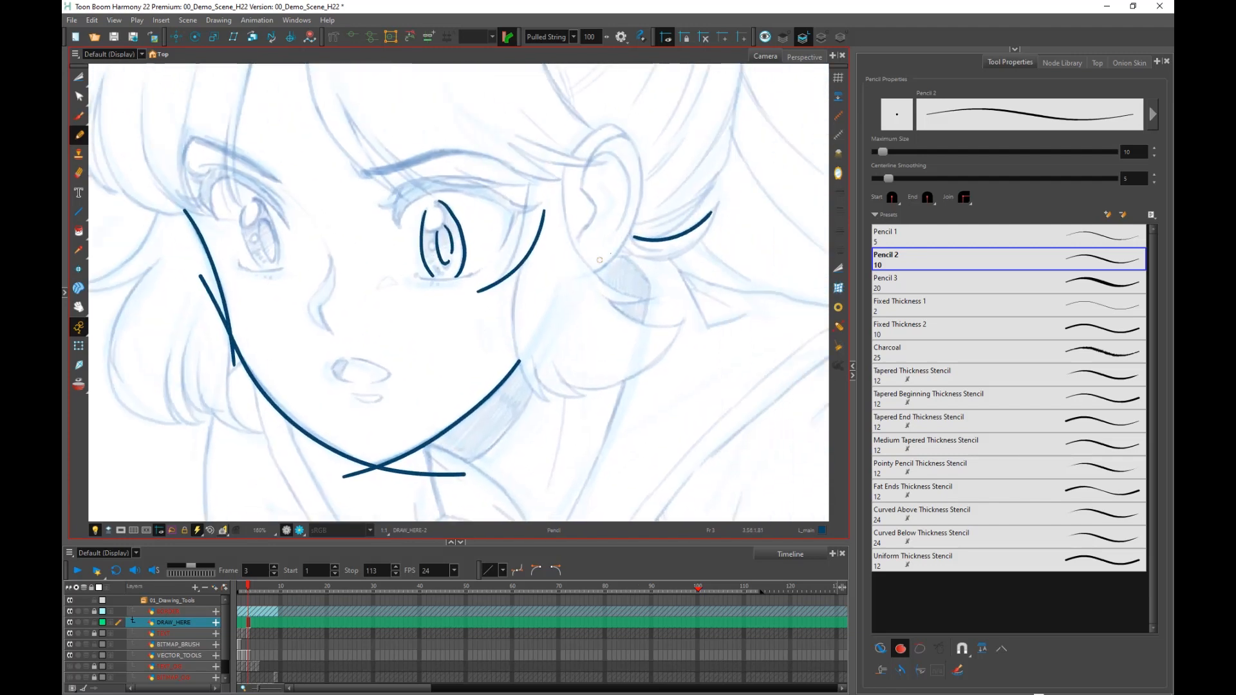
mouse_move(596, 268)
mouse_down()
mouse_move(638, 231)
mouse_move(664, 181)
mouse_move(660, 130)
mouse_move(624, 89)
mouse_move(589, 87)
mouse_move(559, 107)
mouse_move(528, 182)
mouse_move(542, 220)
mouse_up()
key(ctrl+z)
Trace the pointed bangs from the hair parting toward the ear as one continuous zigzag Pulled String stroke with sharp corners.
drag(591, 379, 658, 307)
scroll(629, 307, down, 2)
scroll(532, 323, up, 1)
mouse_move(643, 376)
mouse_down()
mouse_move(531, 322)
mouse_move(519, 358)
mouse_move(554, 509)
mouse_up()
scroll(491, 355, up, 1)
drag(484, 167, 498, 221)
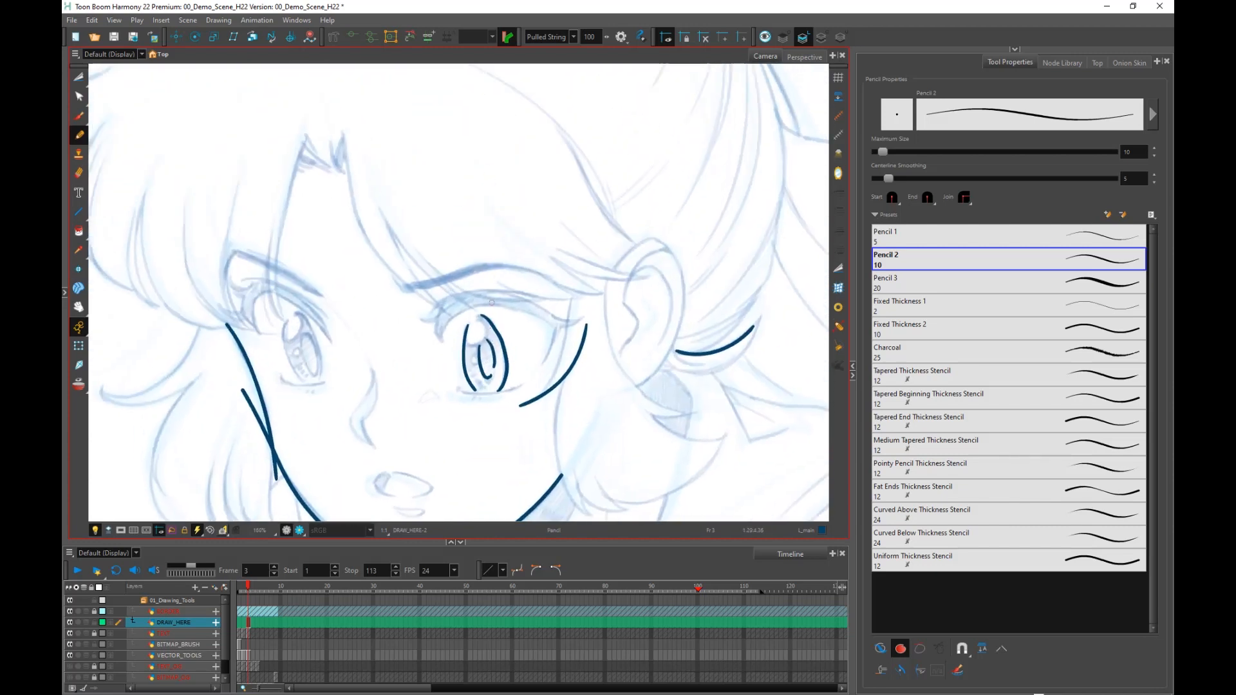
drag(461, 427, 519, 405)
drag(438, 306, 454, 392)
scroll(503, 352, up, 1)
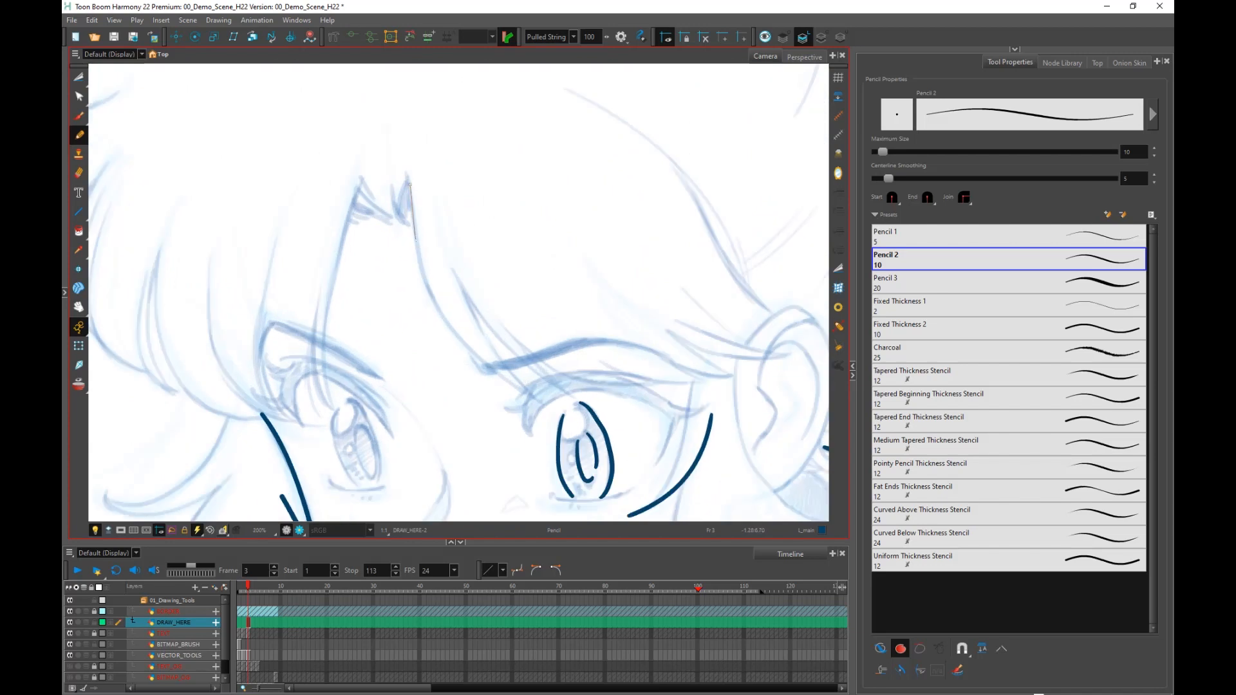
mouse_move(419, 261)
mouse_down()
mouse_move(438, 330)
mouse_move(470, 367)
mouse_move(595, 429)
mouse_move(577, 403)
mouse_move(541, 403)
mouse_move(478, 330)
mouse_move(438, 228)
mouse_up()
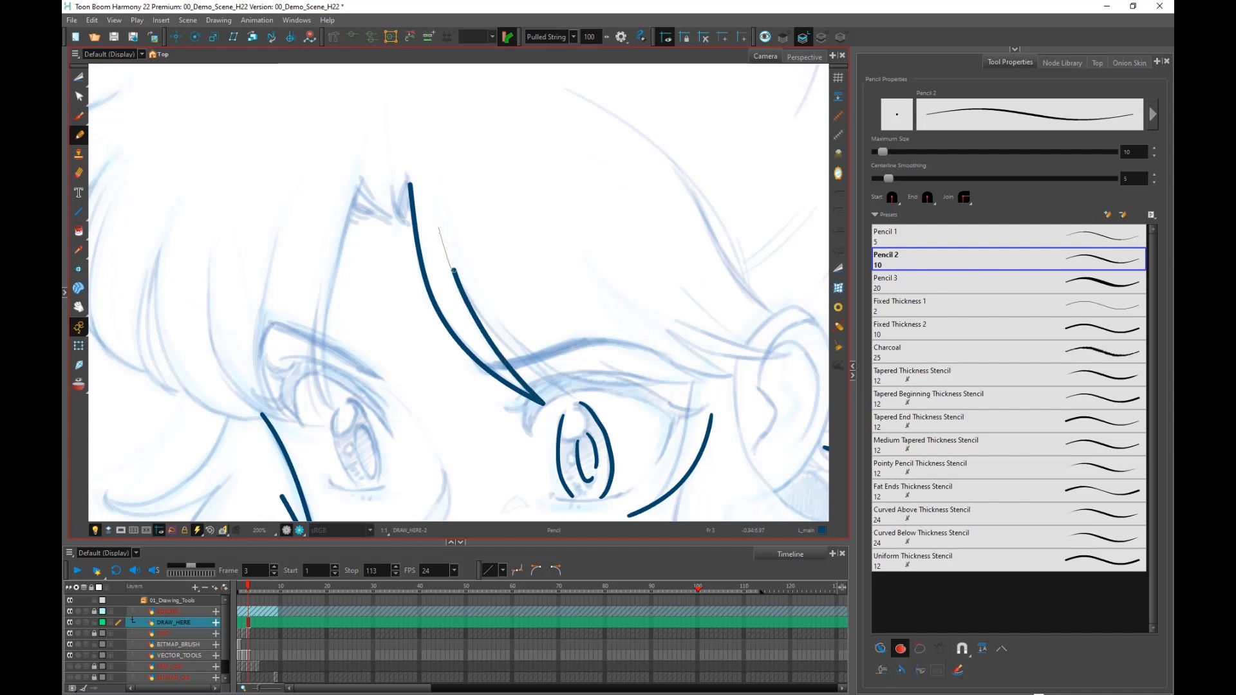
mouse_move(454, 273)
mouse_down()
mouse_move(534, 377)
mouse_move(624, 430)
mouse_move(596, 425)
mouse_move(474, 284)
mouse_move(556, 370)
mouse_move(597, 391)
mouse_move(648, 397)
mouse_move(757, 372)
mouse_move(660, 358)
mouse_move(610, 313)
mouse_move(696, 373)
mouse_move(775, 385)
mouse_move(719, 364)
mouse_move(626, 287)
mouse_up()
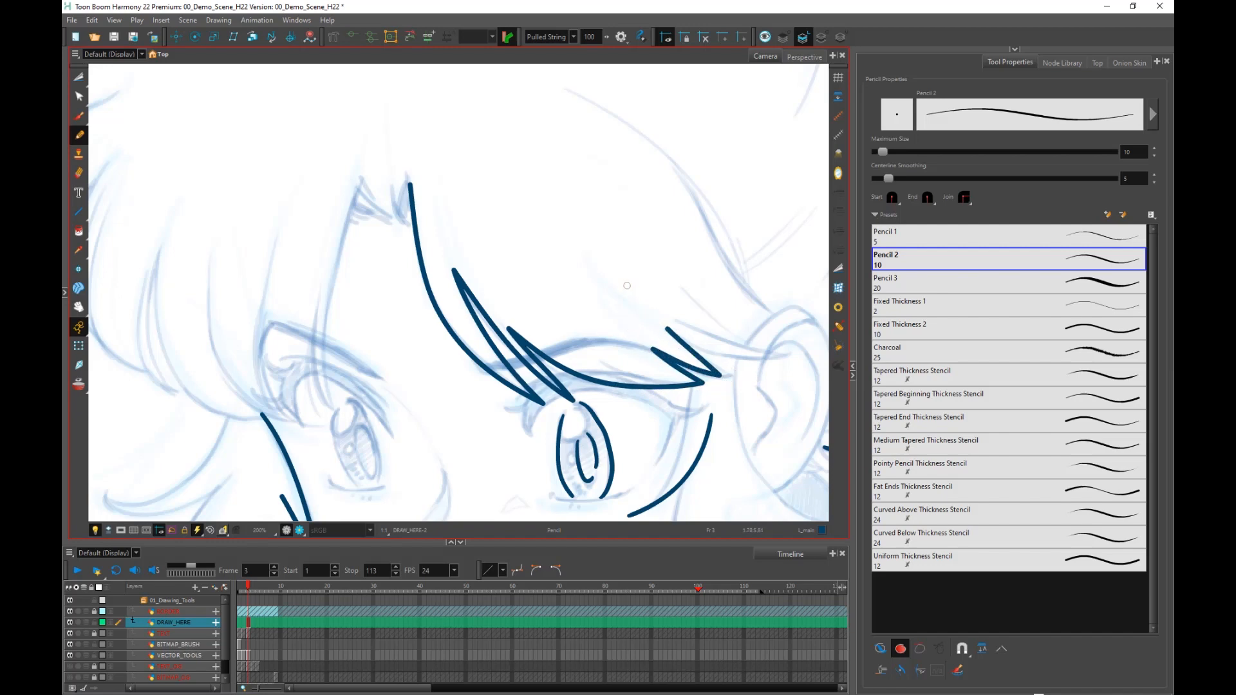
scroll(625, 270, down, 2)
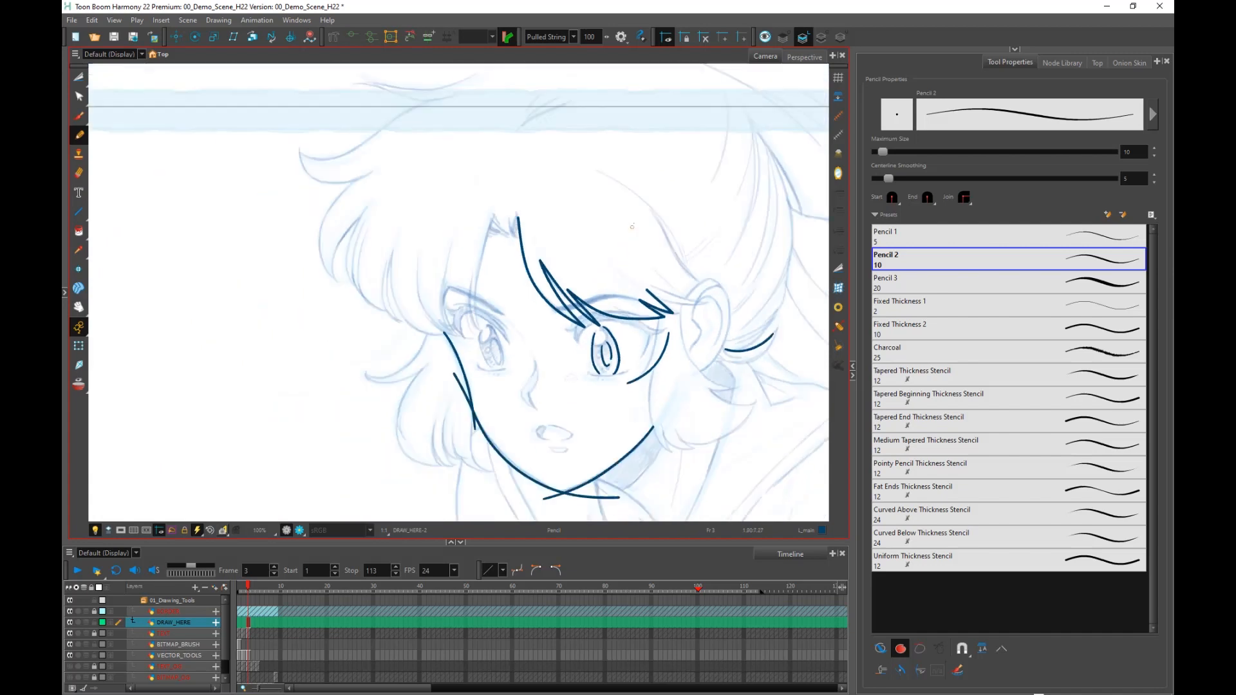
scroll(632, 226, down, 1)
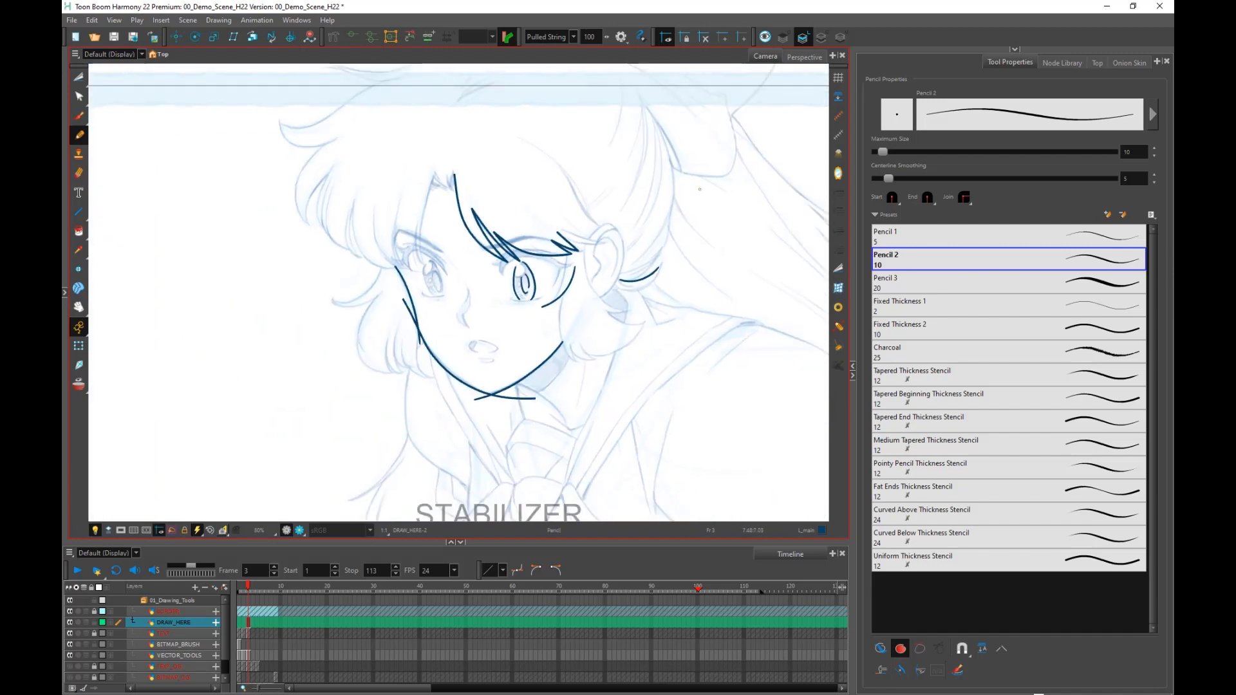
drag(441, 335, 401, 367)
scroll(533, 355, up, 2)
drag(533, 356, 531, 372)
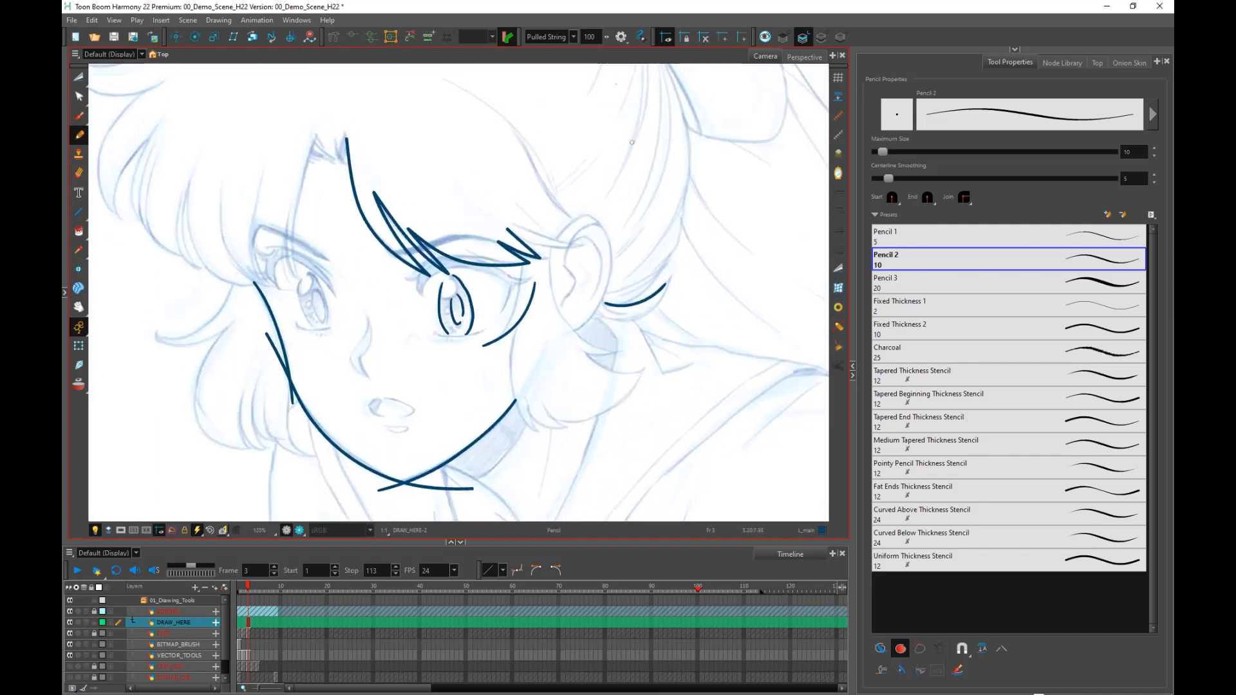
Draw a straight line along the inner collar edge above the knot, using the Line tool's straight mode.
drag(378, 356, 413, 354)
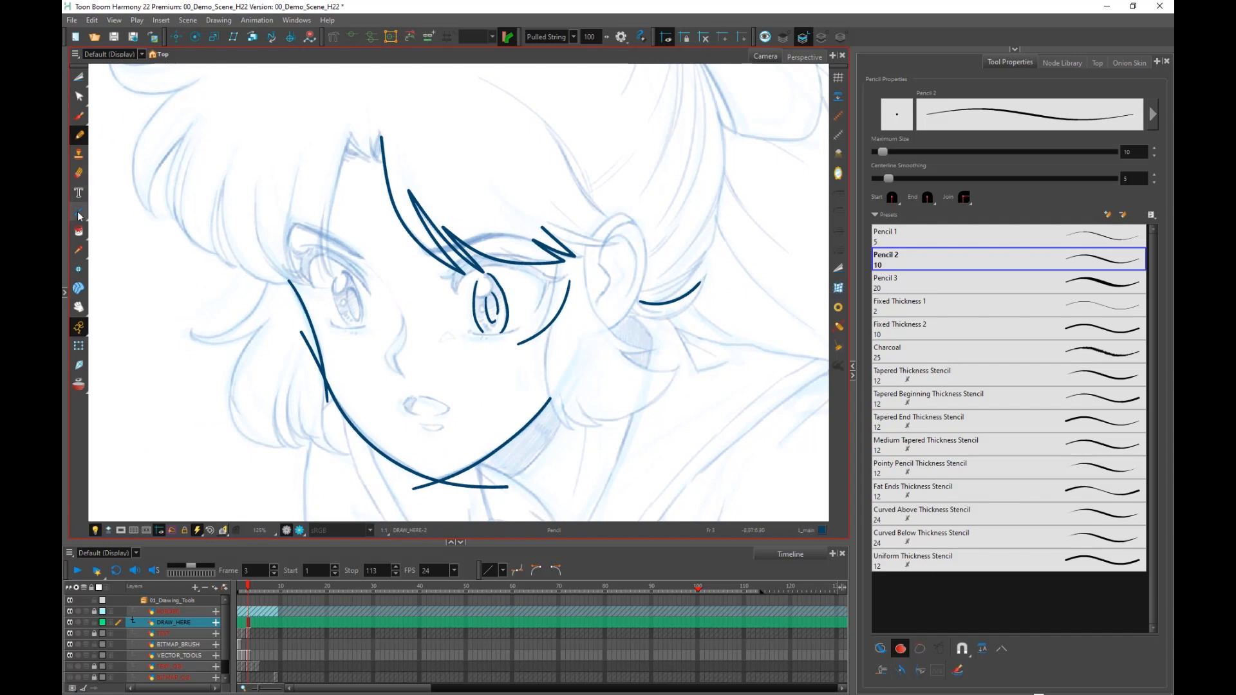
click(78, 212)
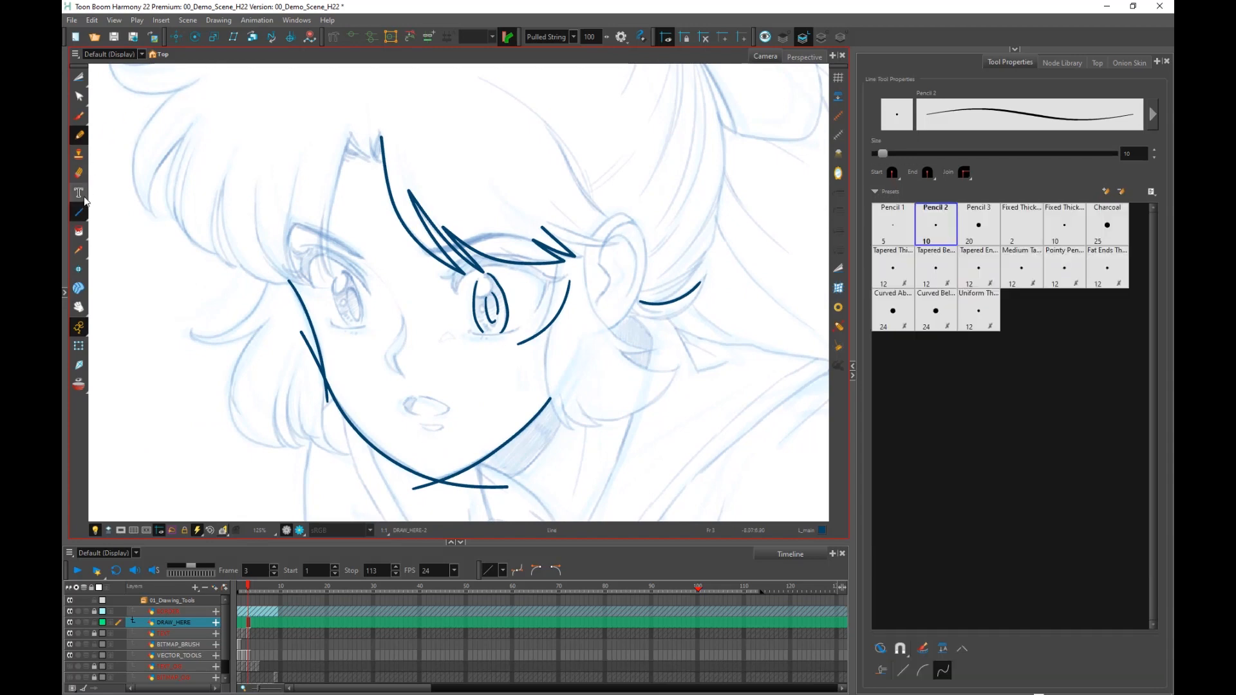
click(903, 670)
drag(586, 396, 548, 363)
scroll(567, 355, down, 2)
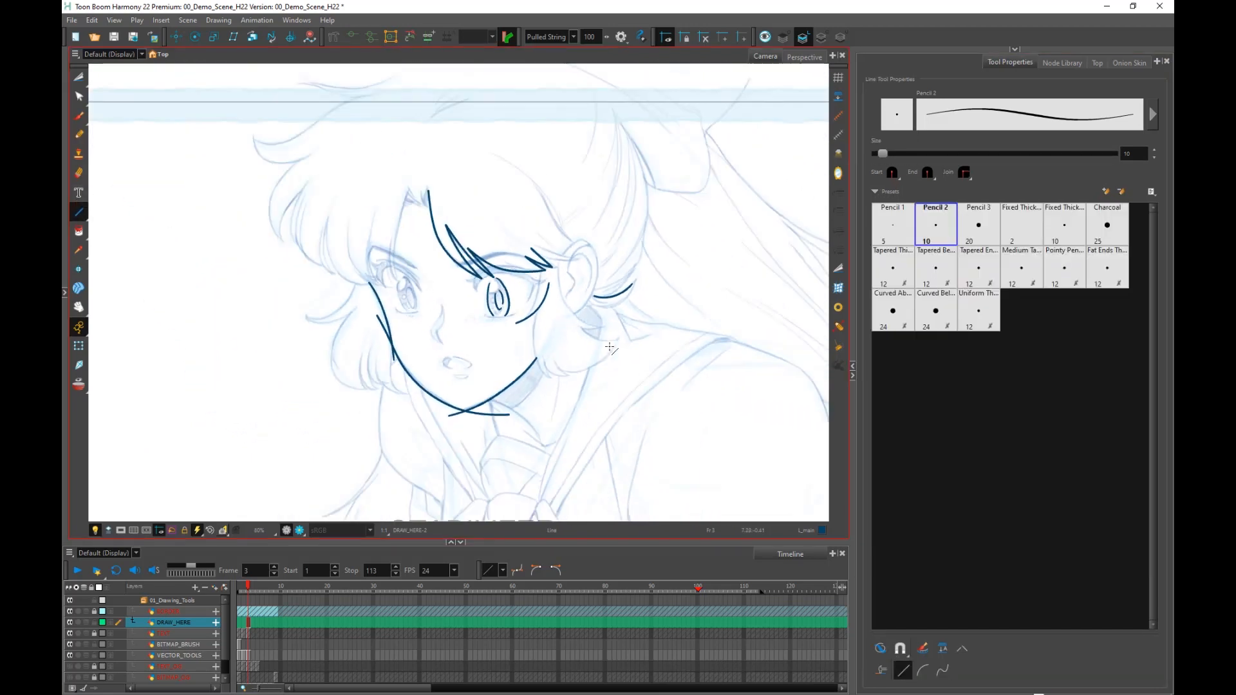
drag(654, 383, 633, 313)
scroll(645, 318, down, 1)
scroll(613, 350, up, 3)
mouse_move(593, 379)
mouse_down()
mouse_move(602, 412)
mouse_move(588, 450)
mouse_move(579, 392)
mouse_up()
scroll(573, 408, up, 1)
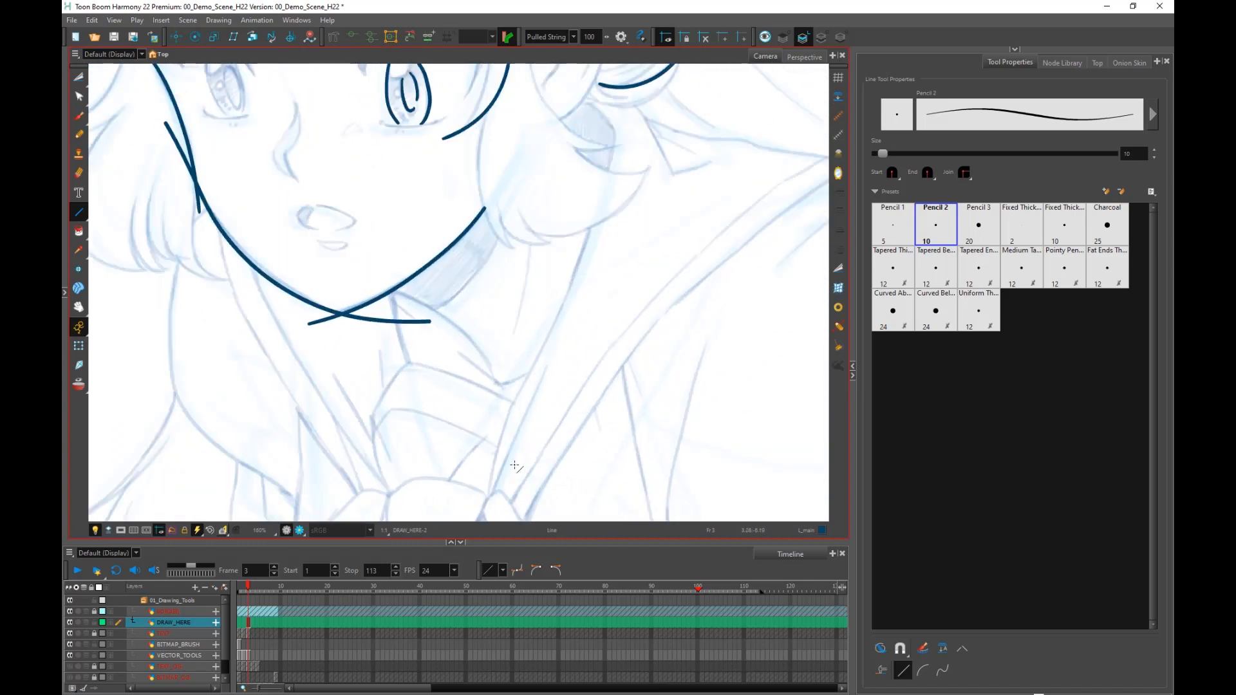
mouse_move(492, 494)
mouse_down()
mouse_move(552, 367)
mouse_move(646, 419)
mouse_move(513, 297)
mouse_move(524, 366)
mouse_move(545, 363)
mouse_up()
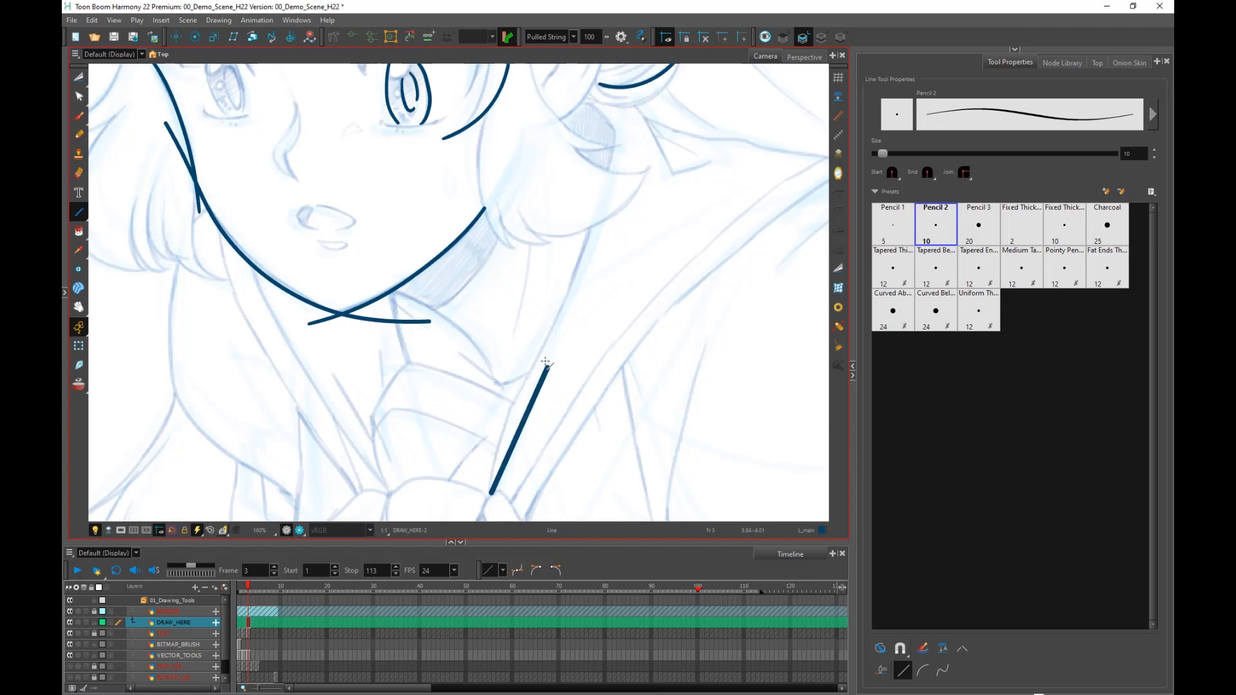
Draw two parallel curved lines along the collar stripe from the knot up to the shoulder, using Curve Line Mode.
drag(509, 275, 528, 356)
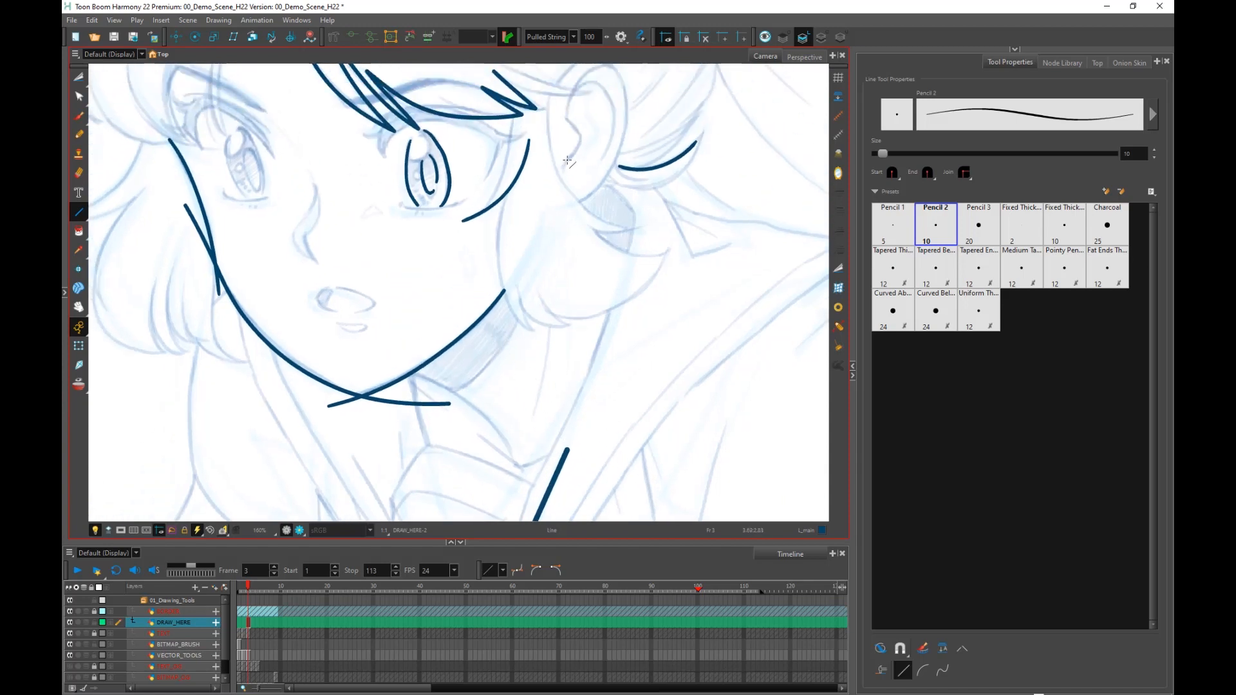
click(923, 673)
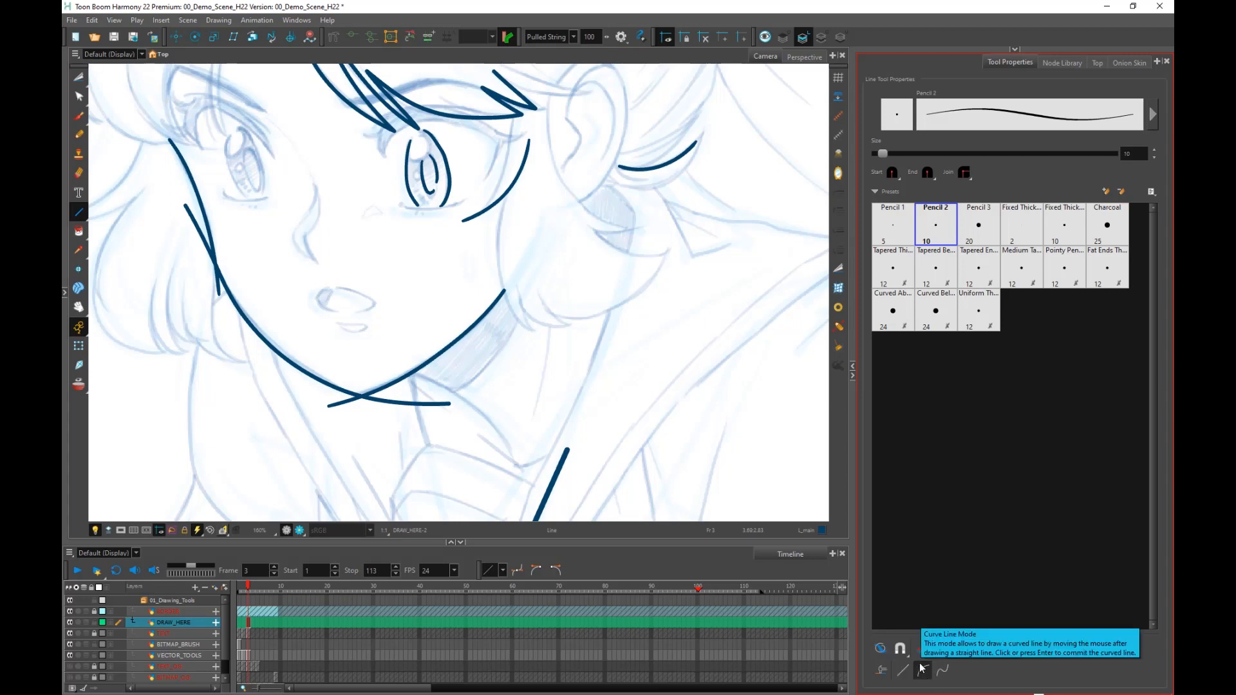
key(1)
drag(514, 290, 485, 327)
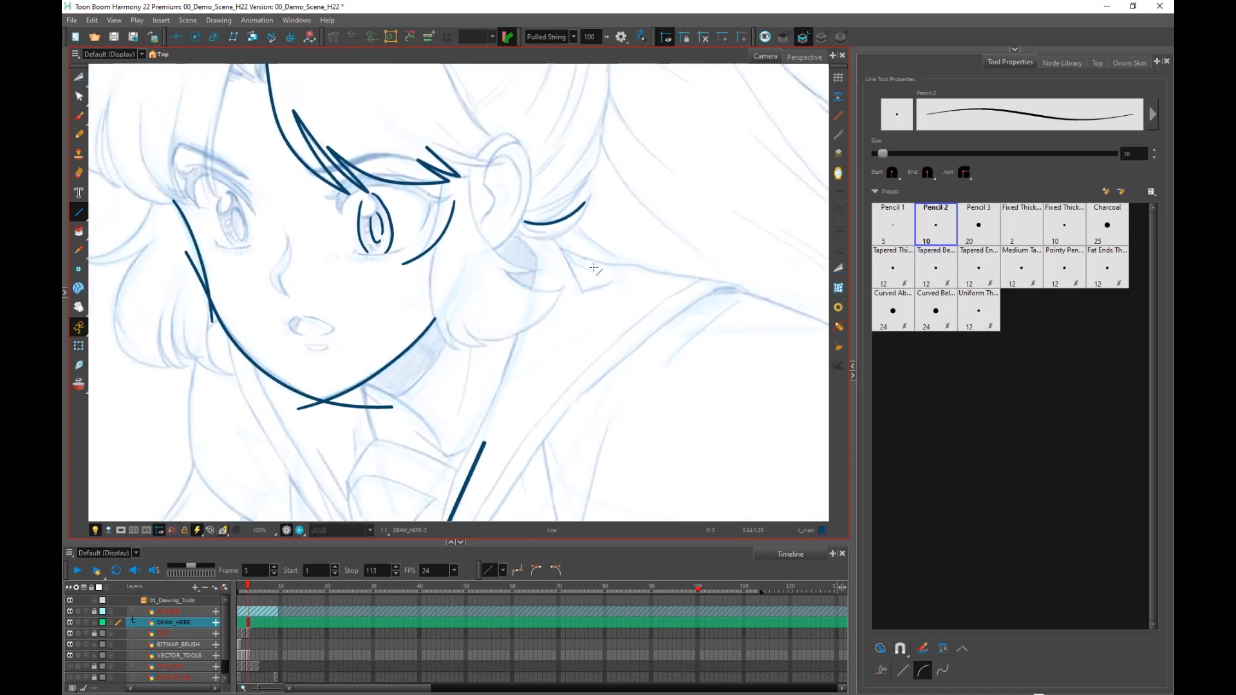
key(1)
drag(569, 334, 515, 283)
key(2)
drag(549, 355, 515, 378)
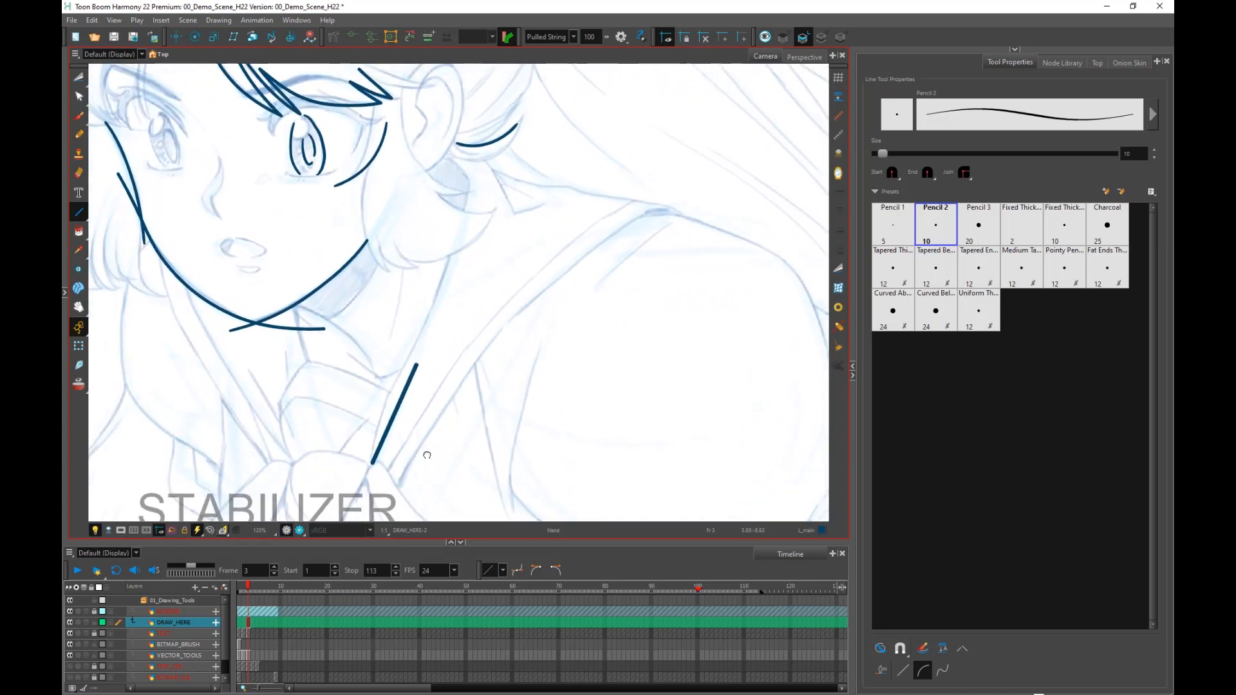
mouse_move(425, 452)
mouse_down()
mouse_move(408, 470)
mouse_move(539, 296)
mouse_move(636, 216)
mouse_move(622, 219)
mouse_up()
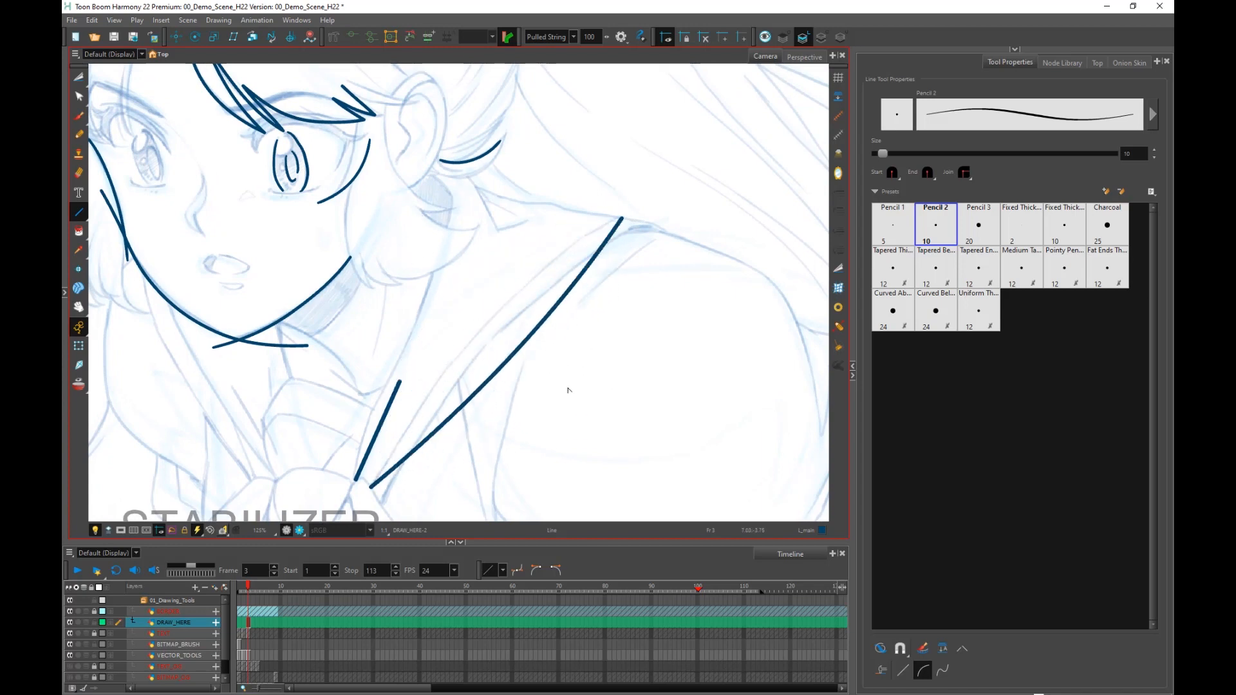
click(479, 295)
mouse_move(381, 501)
mouse_down()
mouse_move(592, 267)
mouse_move(644, 229)
mouse_up()
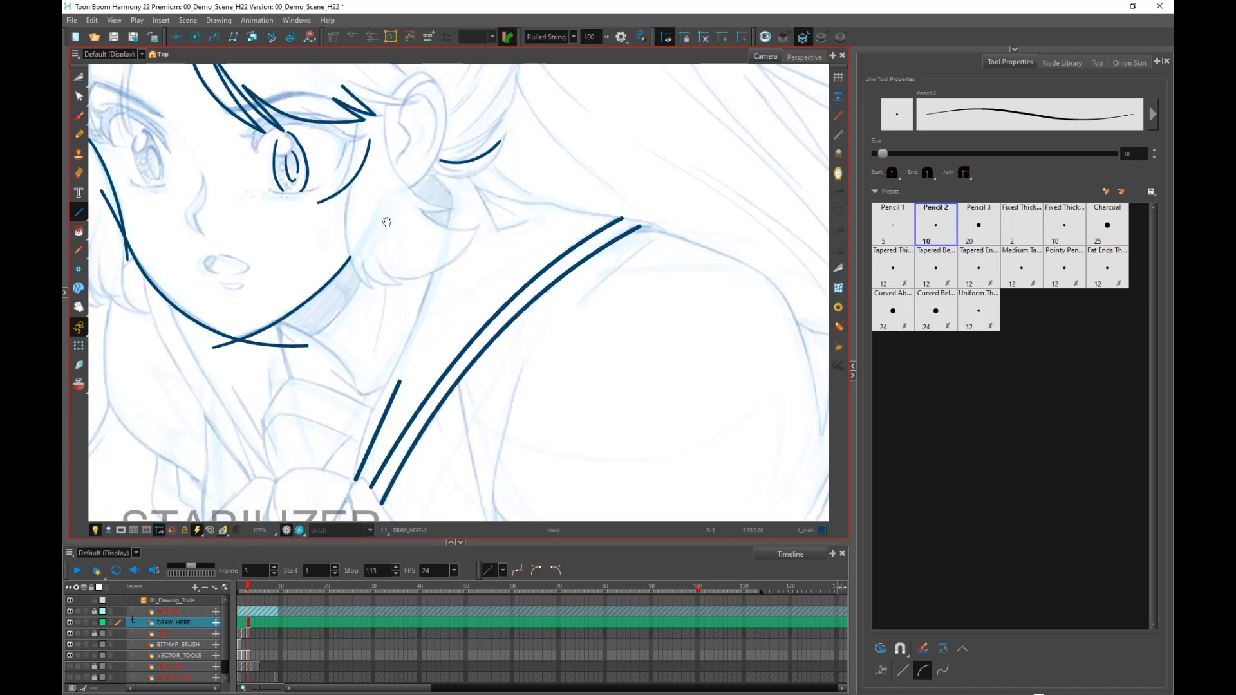
Draw an S-shaped line from the top of the ponytail outward past the camera frame, using the Line tool's S-curve mode.
mouse_move(387, 222)
mouse_down()
mouse_move(373, 373)
mouse_move(364, 358)
mouse_up()
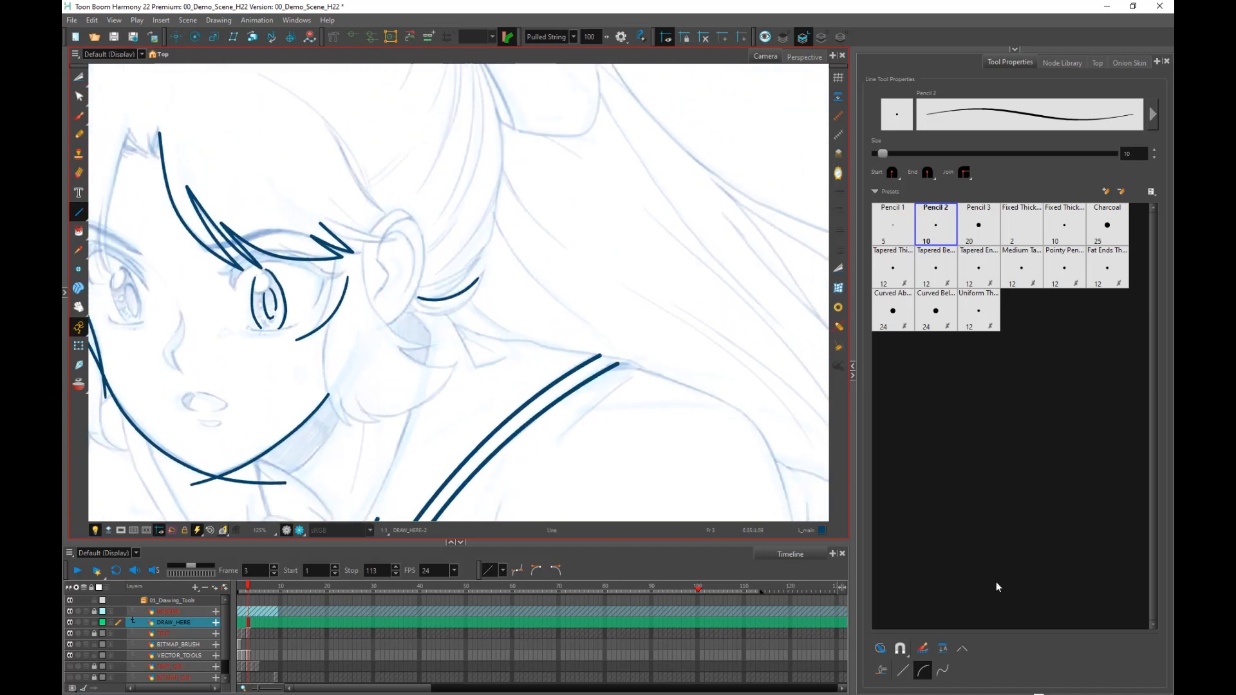
click(942, 672)
drag(520, 275, 482, 326)
scroll(482, 326, down, 2)
drag(522, 373, 417, 386)
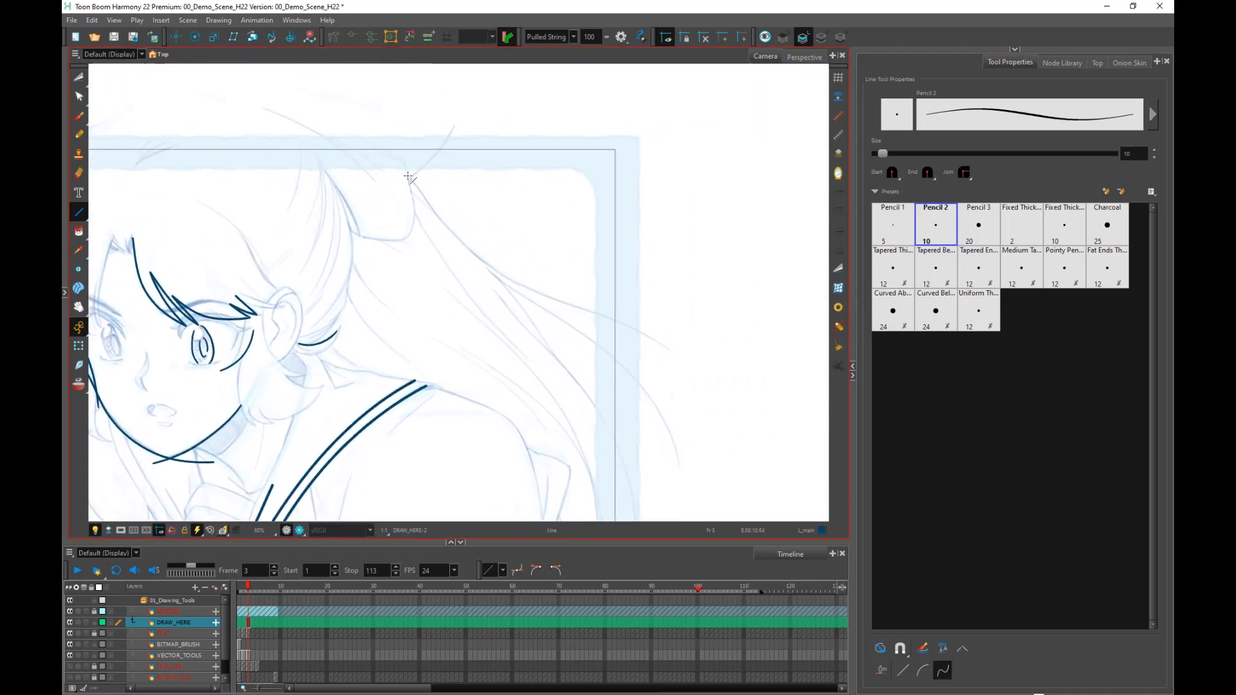
mouse_move(408, 175)
mouse_down()
mouse_move(464, 238)
mouse_move(672, 327)
mouse_move(674, 353)
mouse_up()
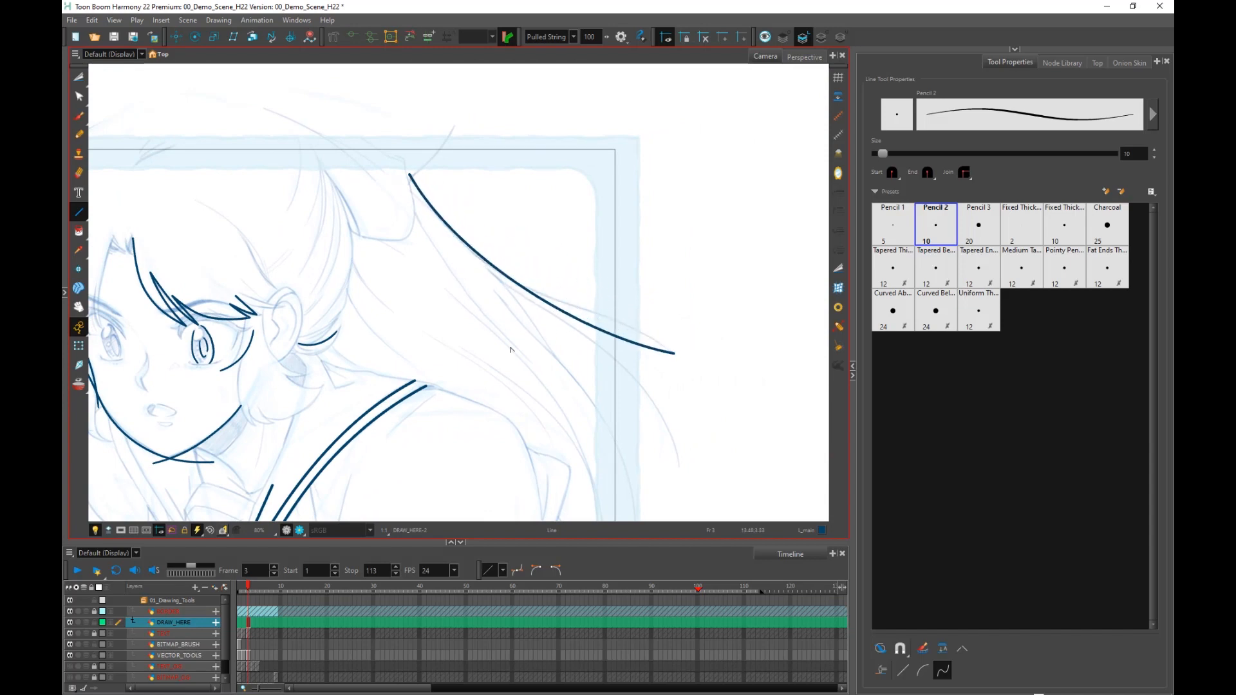
click(676, 160)
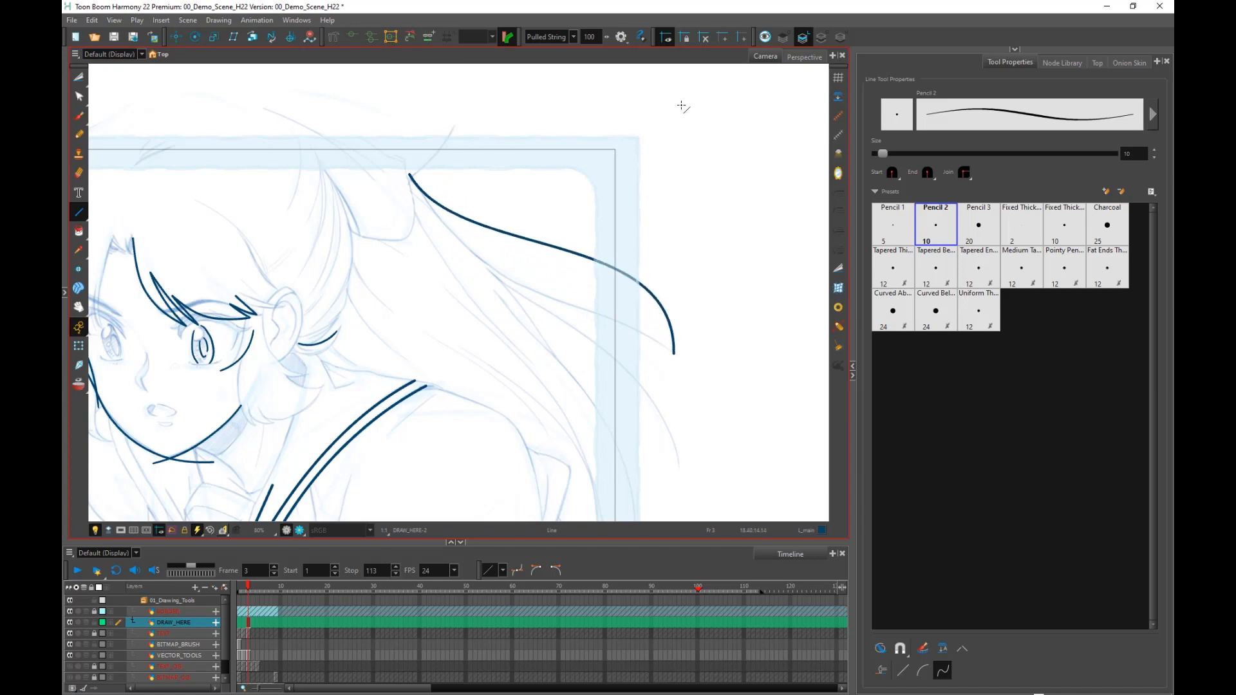
Reshape the ponytail line with the Contour Editor, moving its end handles so it bows downward along the sketched hair.
click(80, 97)
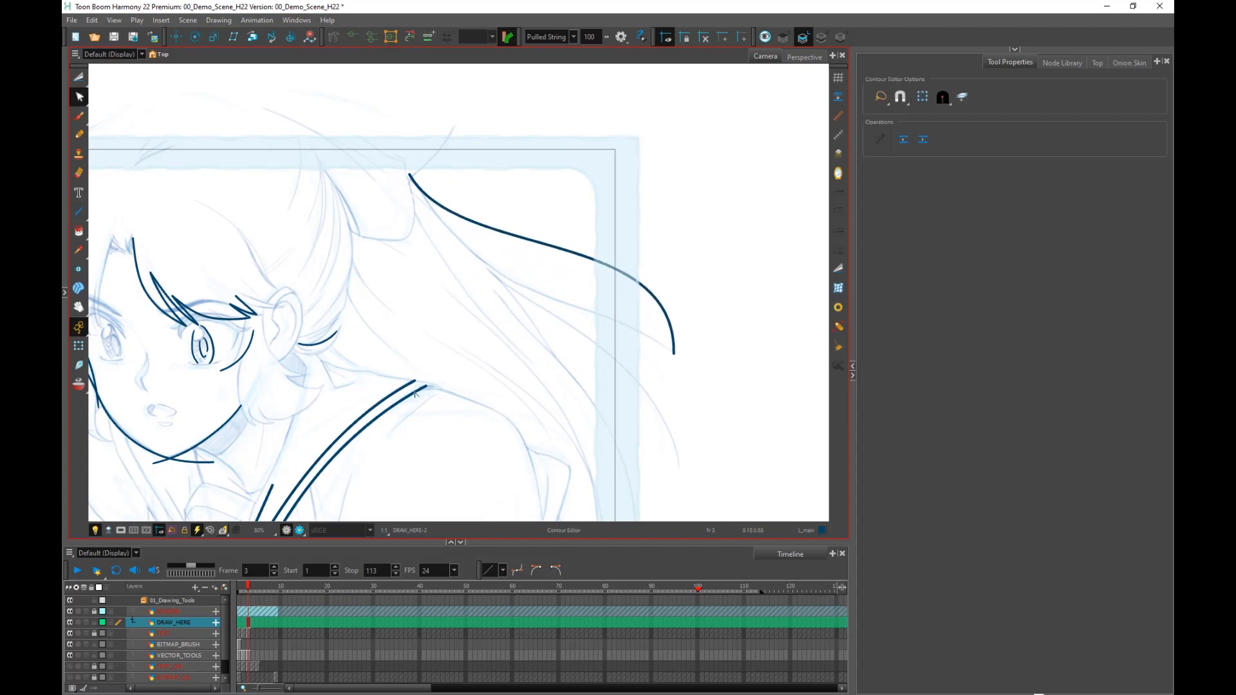
drag(421, 412, 520, 383)
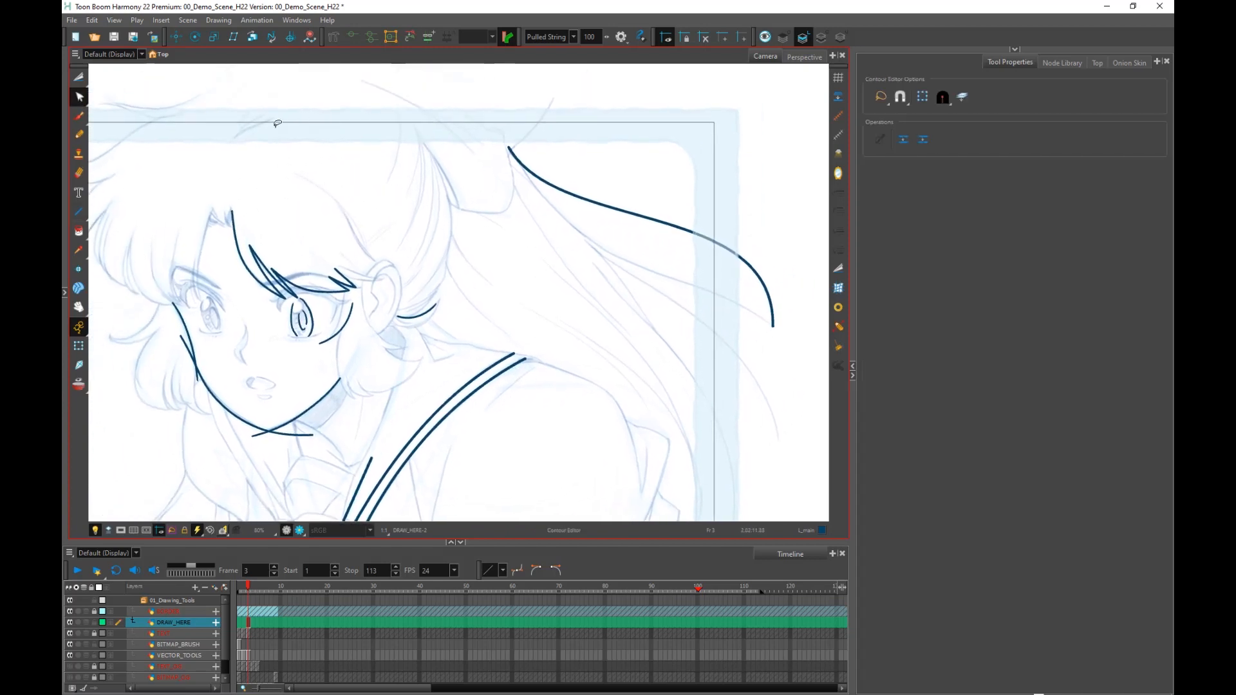
drag(569, 423, 574, 438)
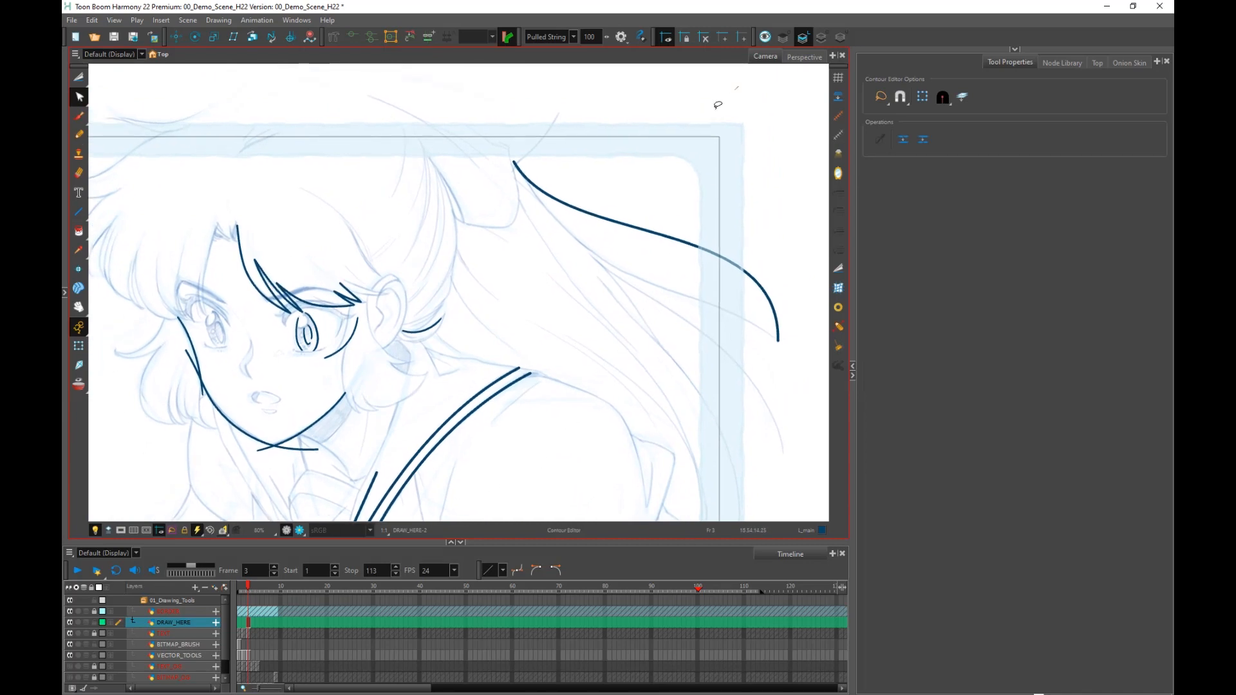
drag(629, 290, 551, 359)
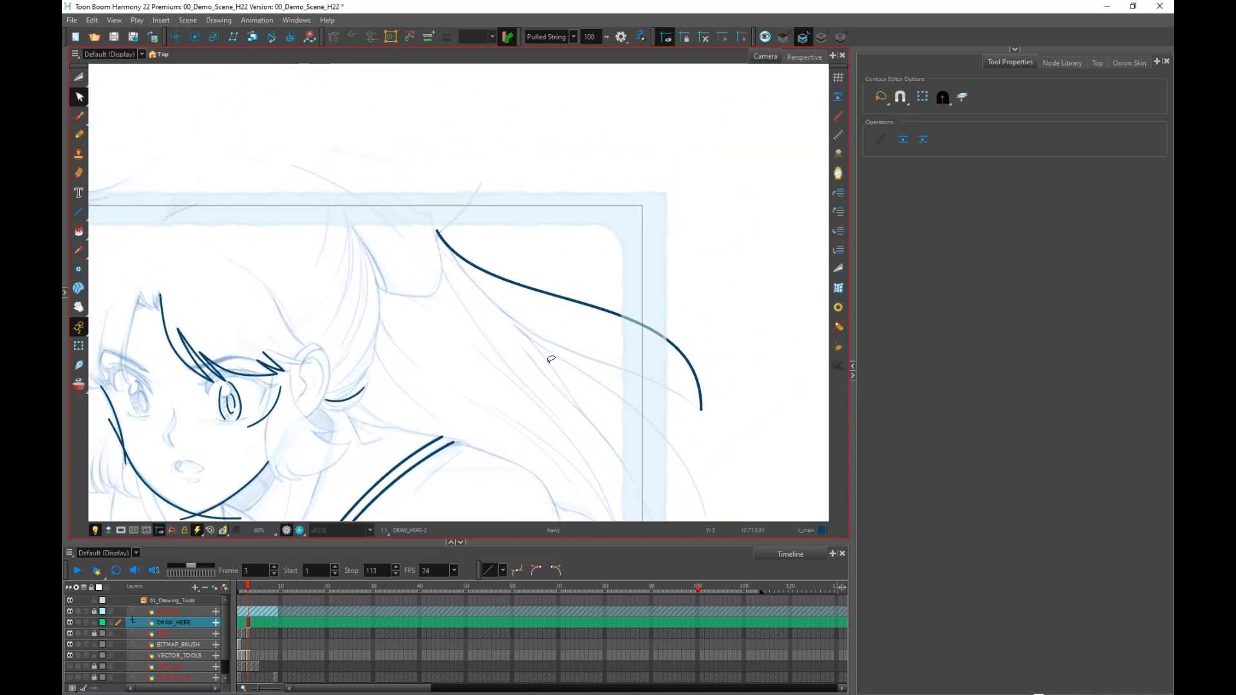
scroll(560, 309, up, 2)
drag(519, 307, 451, 340)
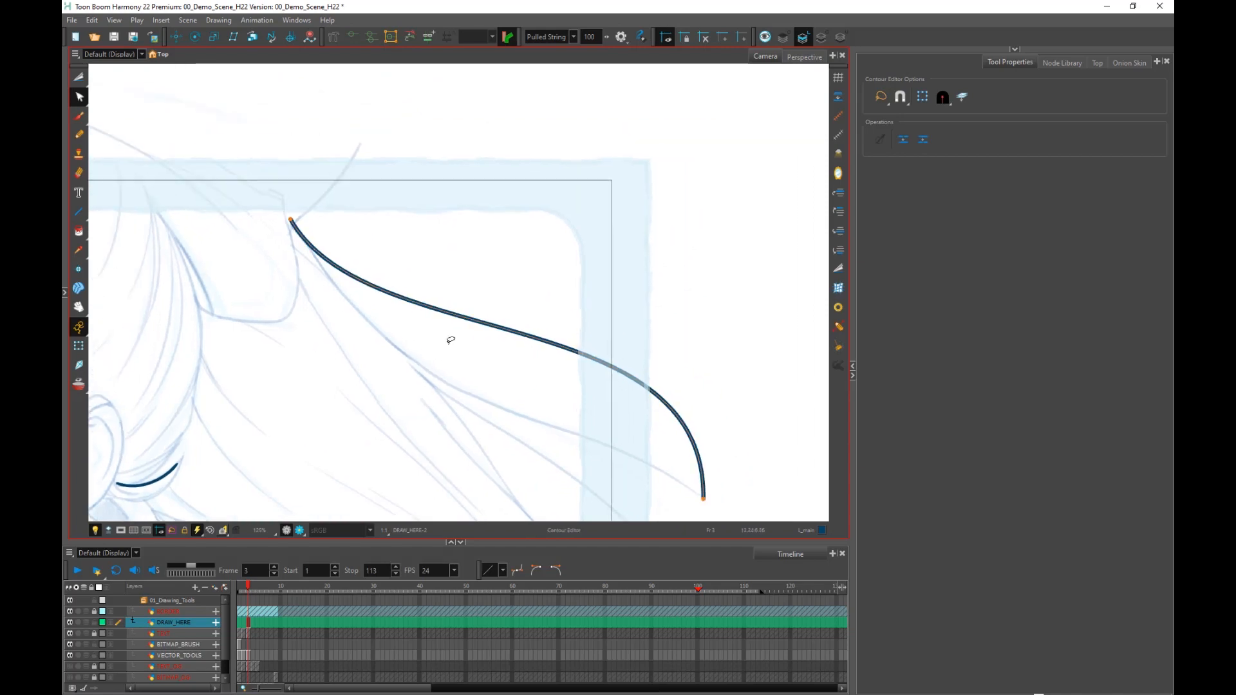
click(704, 498)
drag(366, 354, 380, 420)
key(space)
drag(499, 418, 413, 340)
mouse_move(618, 222)
mouse_down()
mouse_move(616, 262)
mouse_move(537, 351)
mouse_up()
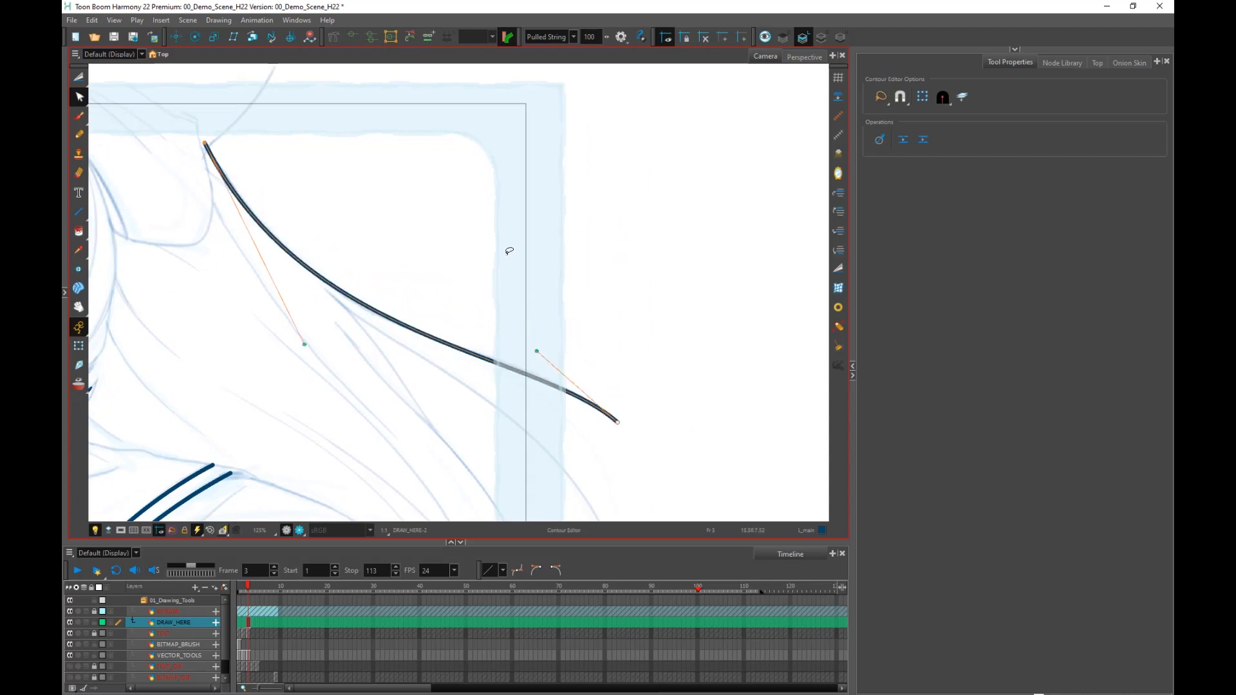
scroll(504, 365, down, 5)
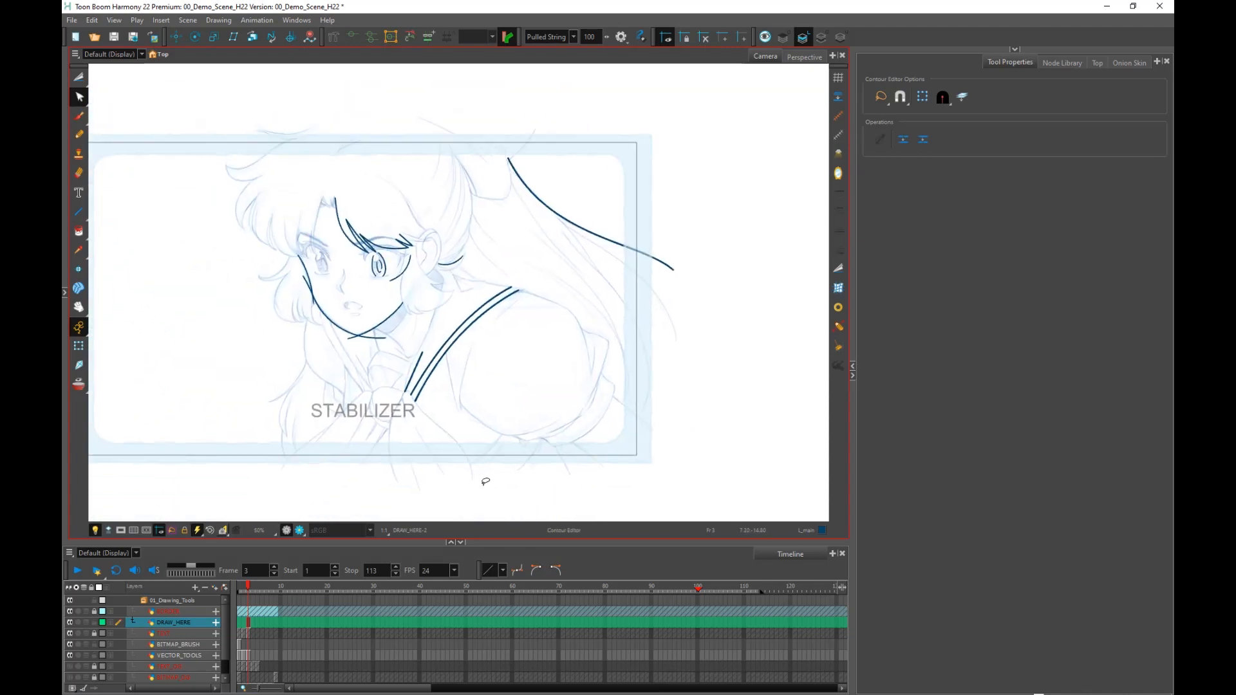
Give the Pencil tool's Pencil 2 preset the Charcoal texture.
click(80, 135)
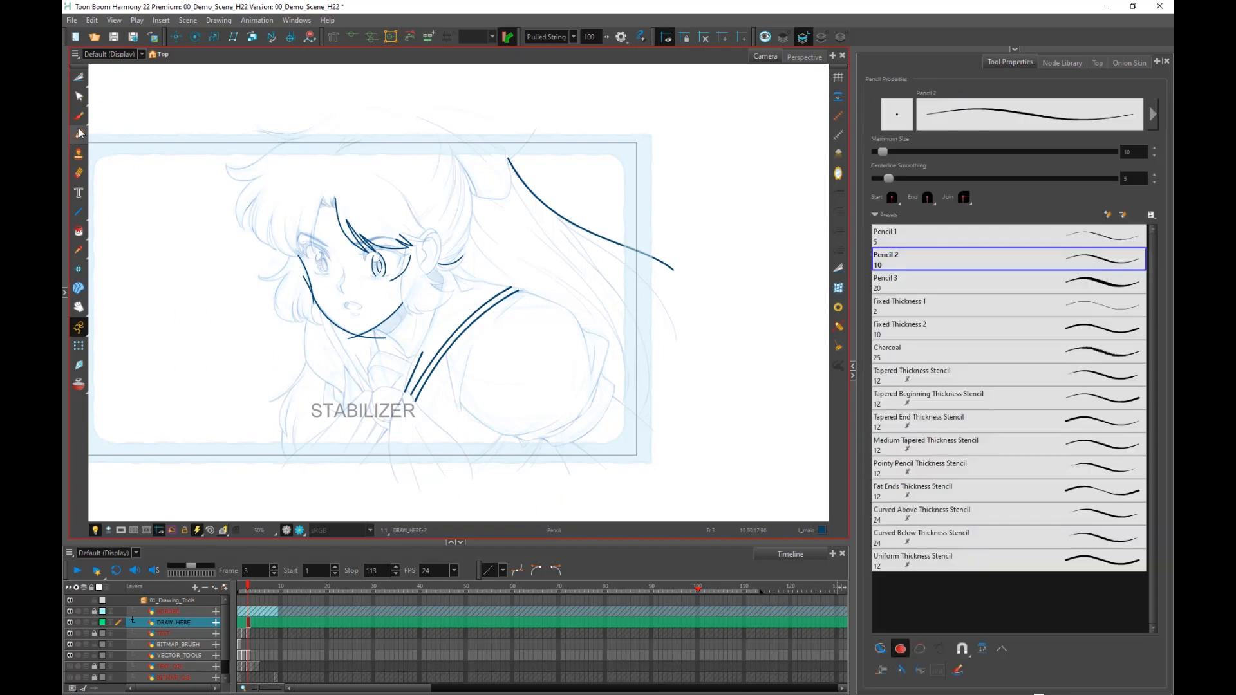
click(1153, 114)
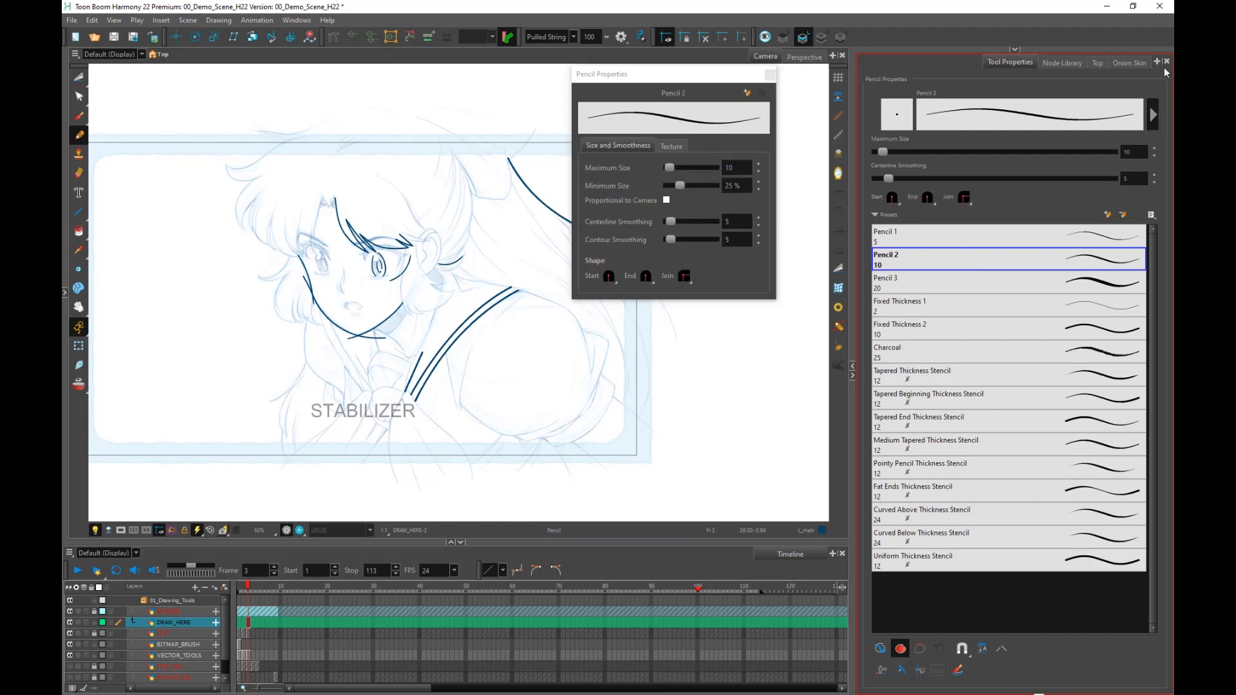
click(671, 147)
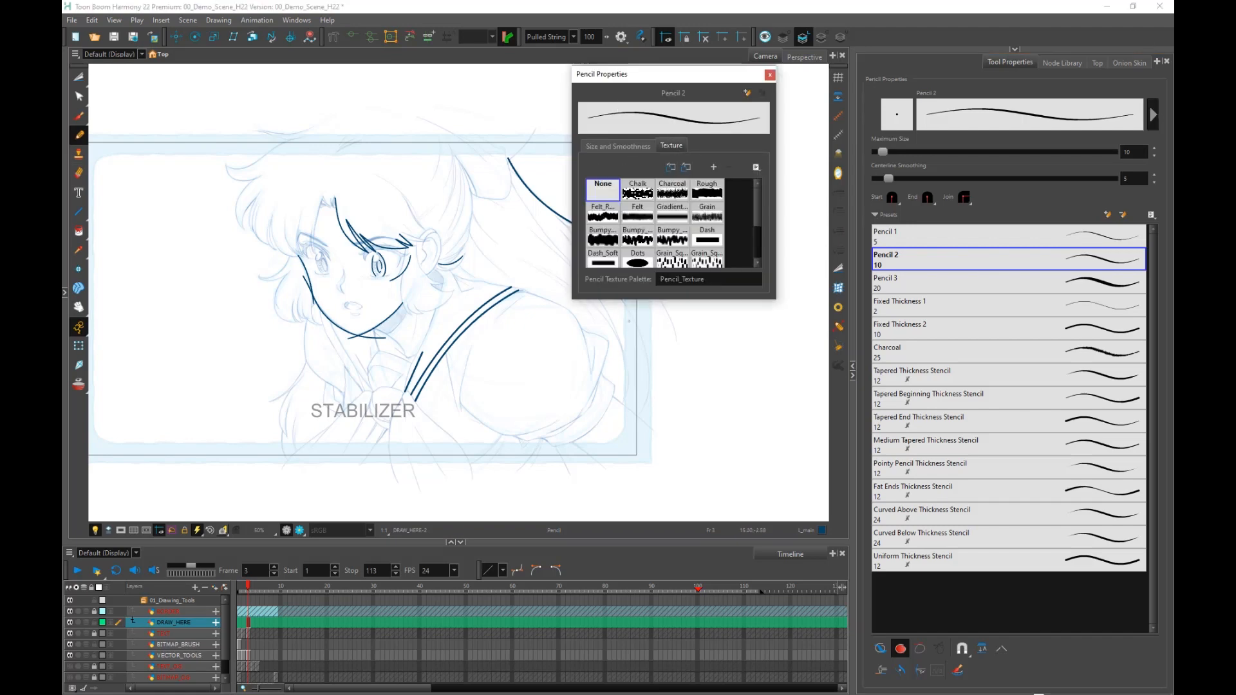
click(684, 191)
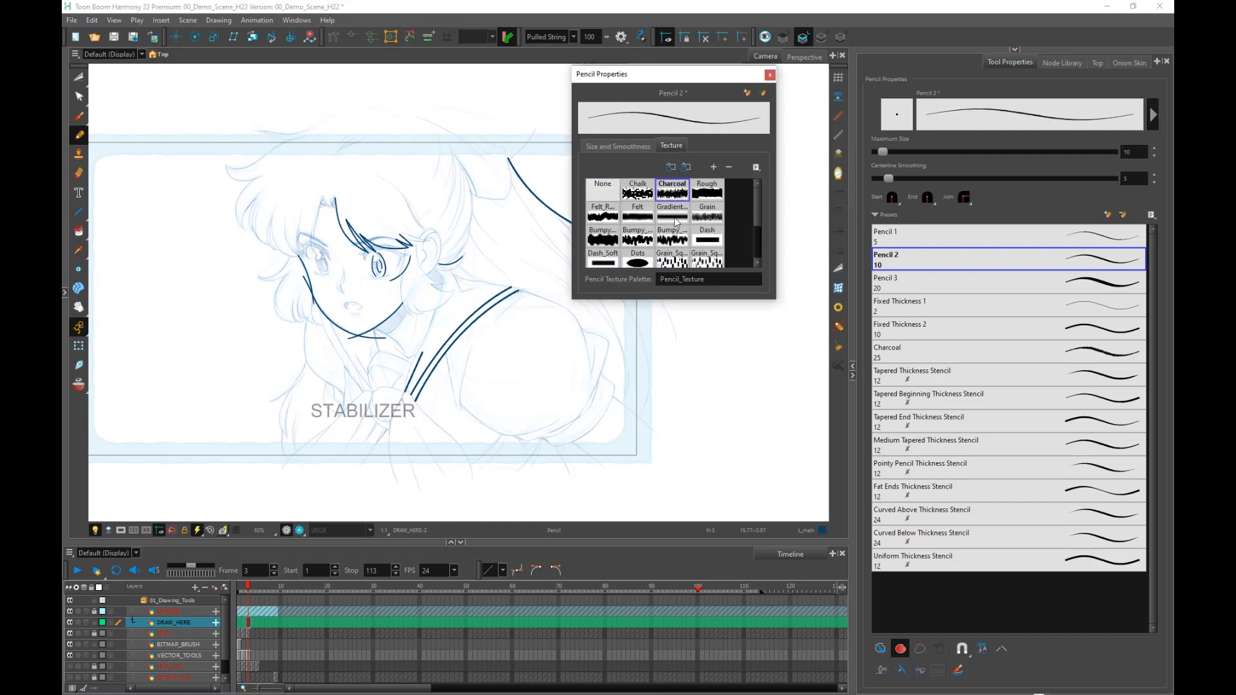
click(769, 75)
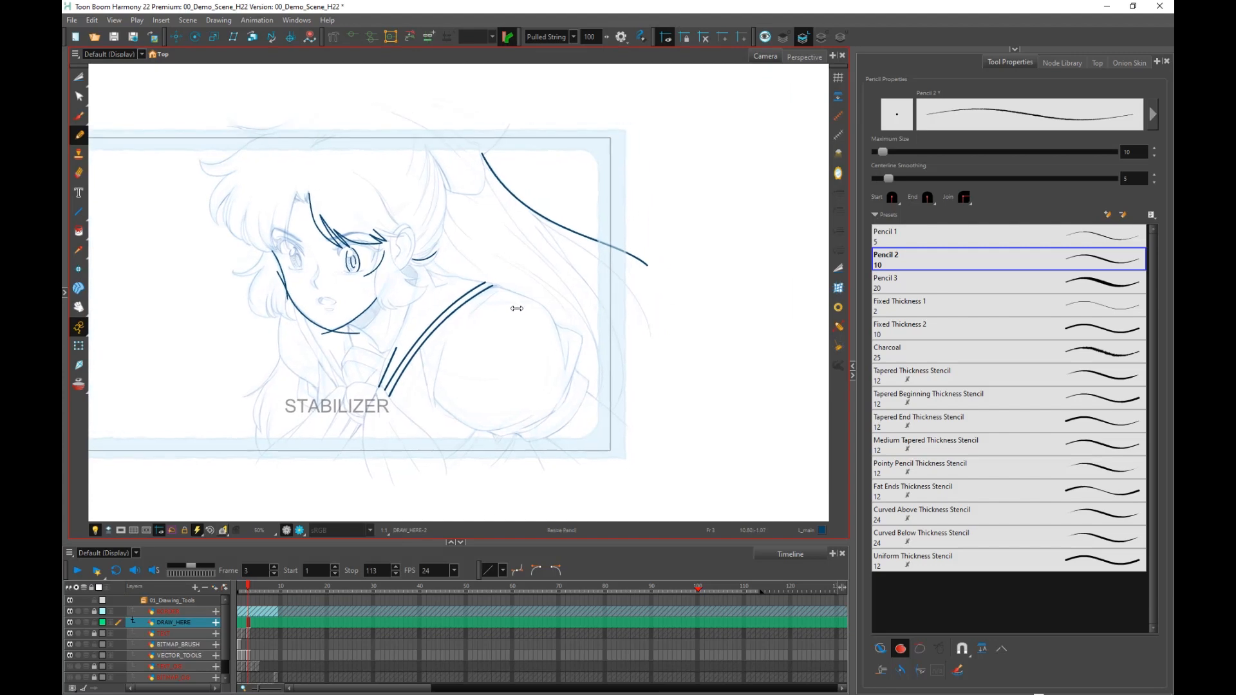
Enlarge the pencil to about 35 and draw charcoal test strokes beside the hair: a zigzag curl and a wavy line with a filled oval.
drag(519, 308, 519, 313)
mouse_move(483, 356)
mouse_down()
mouse_move(627, 366)
mouse_move(637, 386)
mouse_up()
key(2)
key(2)
drag(338, 127, 396, 139)
key(1)
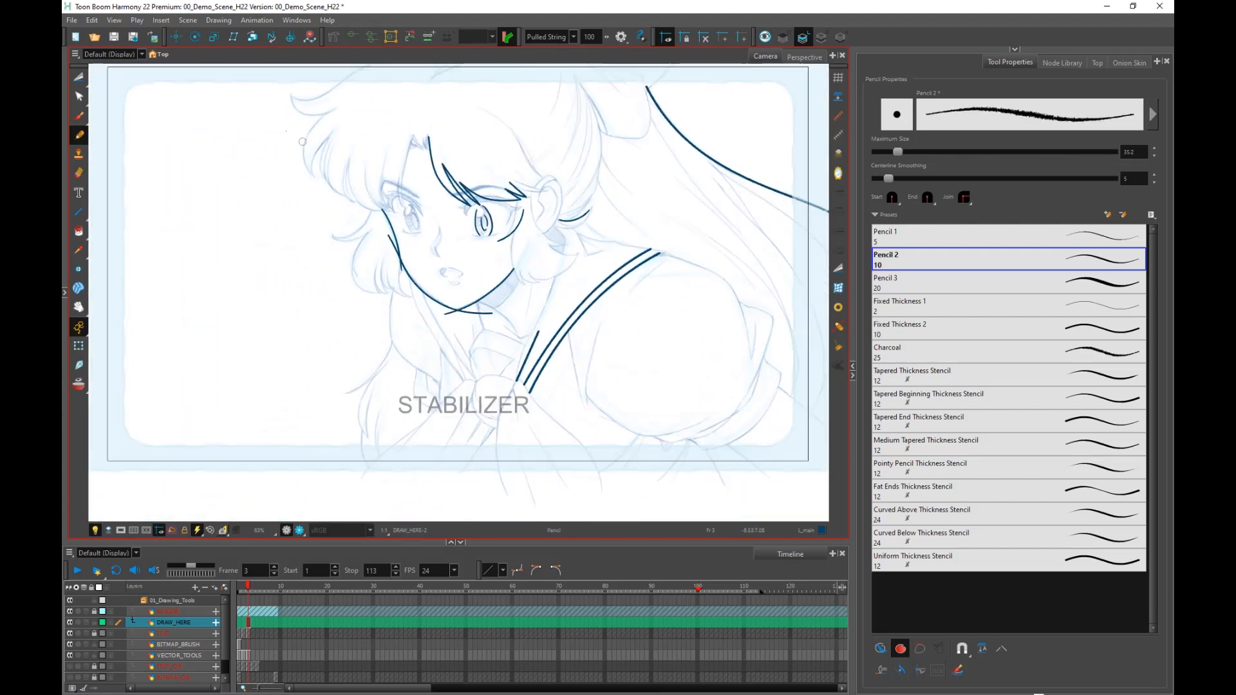
mouse_move(232, 117)
mouse_down()
mouse_move(203, 174)
mouse_move(221, 192)
mouse_move(285, 140)
mouse_move(316, 156)
mouse_move(317, 201)
mouse_move(200, 215)
mouse_move(172, 252)
mouse_move(188, 303)
mouse_move(240, 298)
mouse_move(289, 227)
mouse_move(320, 253)
mouse_move(321, 281)
mouse_move(252, 338)
mouse_move(258, 405)
mouse_move(365, 399)
mouse_move(385, 317)
mouse_move(284, 309)
mouse_move(227, 404)
mouse_move(241, 459)
mouse_up()
key(2)
key(2)
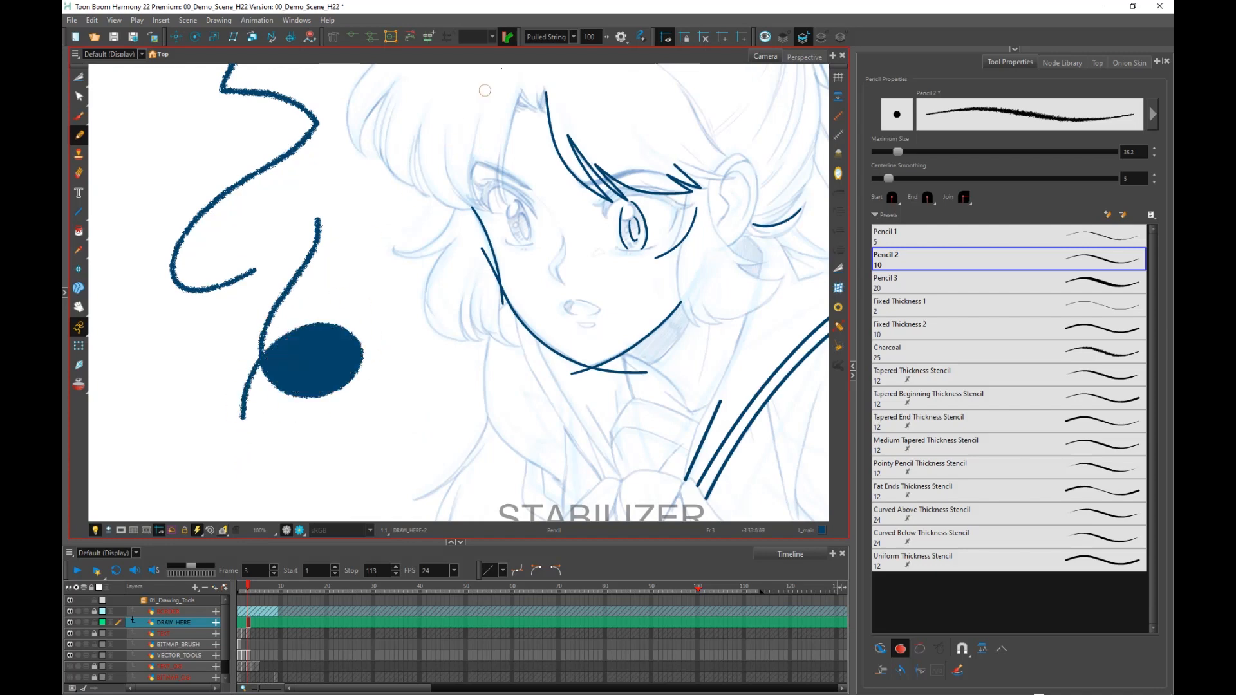
Switch the line stabilizer to Average and draw one long curved charcoal stroke between the test strokes and the hair.
click(547, 37)
click(543, 55)
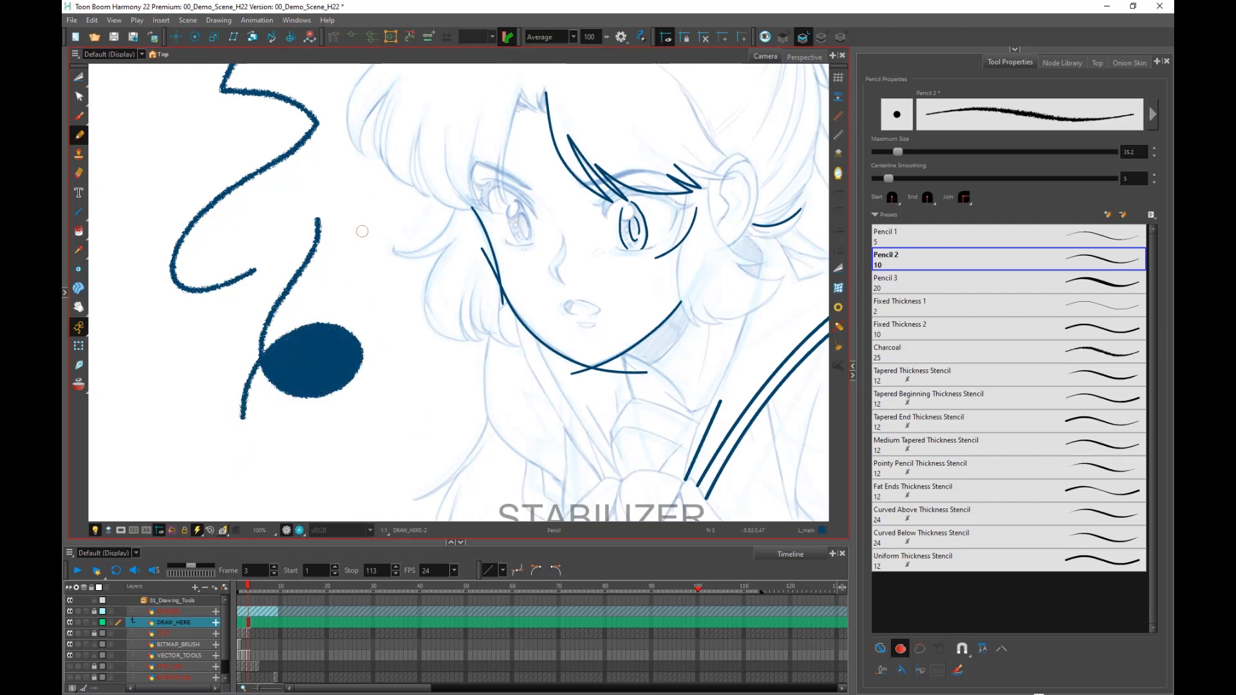
drag(379, 165, 424, 379)
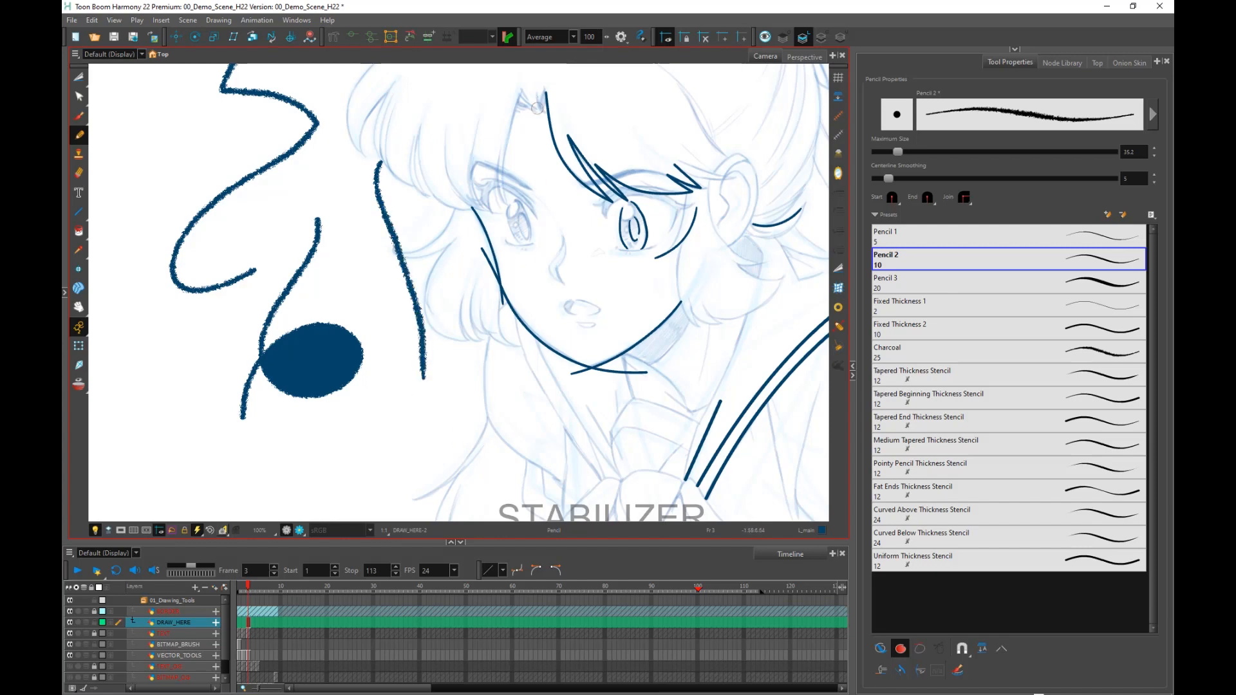
Set the stabilizer amount to 42 and trace the rounded shoulder outline with a charcoal stroke.
drag(607, 38, 515, 87)
drag(824, 155, 551, 163)
drag(677, 182, 548, 196)
scroll(547, 196, down, 1)
mouse_move(563, 289)
mouse_down()
mouse_move(515, 216)
mouse_move(563, 267)
mouse_move(578, 325)
mouse_up()
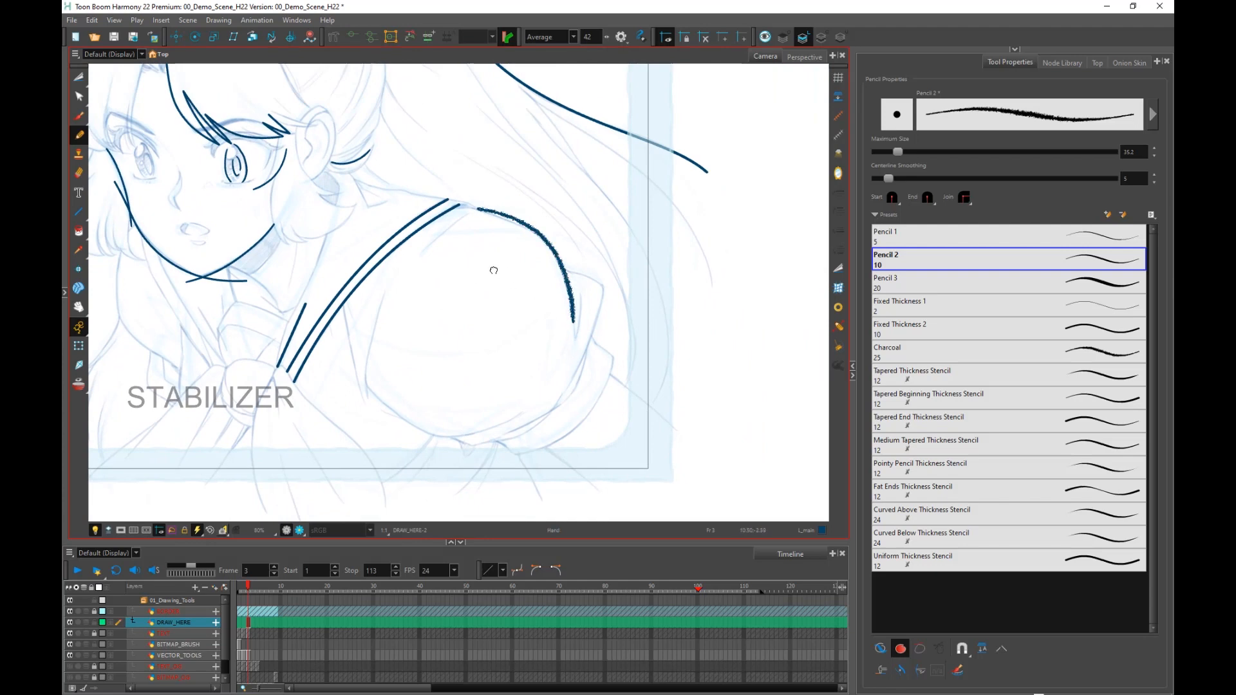
Trace the pulled-back hair strands behind the ear with several curved charcoal strokes.
scroll(491, 268, up, 2)
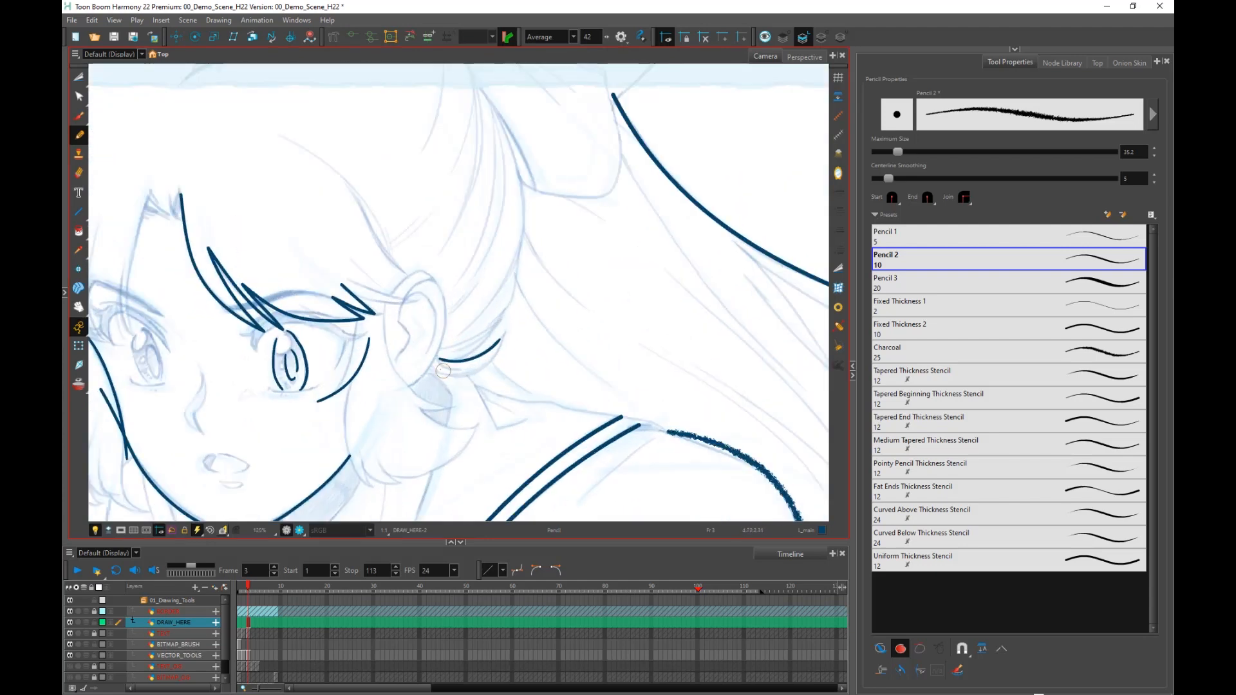
mouse_move(443, 371)
mouse_down()
mouse_move(498, 354)
mouse_move(461, 350)
mouse_move(509, 297)
mouse_move(479, 316)
mouse_move(512, 274)
mouse_move(522, 219)
mouse_move(509, 148)
mouse_up()
mouse_move(459, 310)
mouse_down()
mouse_move(510, 180)
mouse_move(502, 138)
mouse_move(486, 226)
mouse_move(492, 112)
mouse_move(478, 110)
mouse_move(445, 251)
mouse_up()
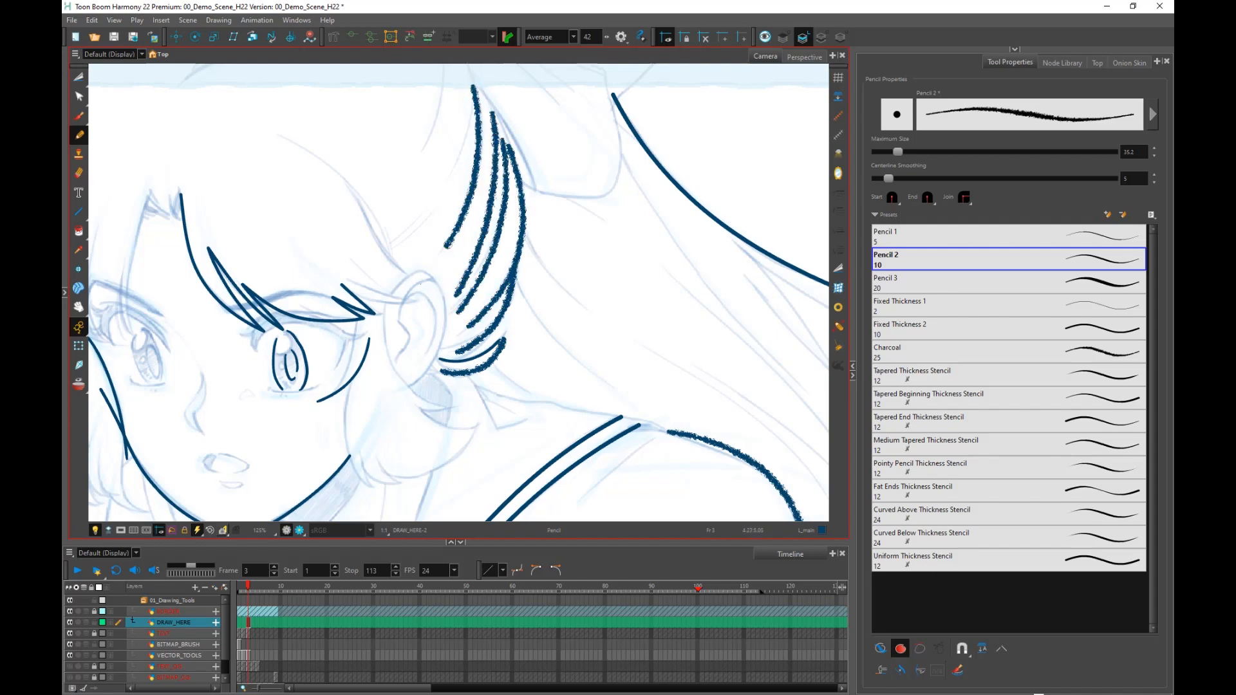
scroll(573, 343, down, 3)
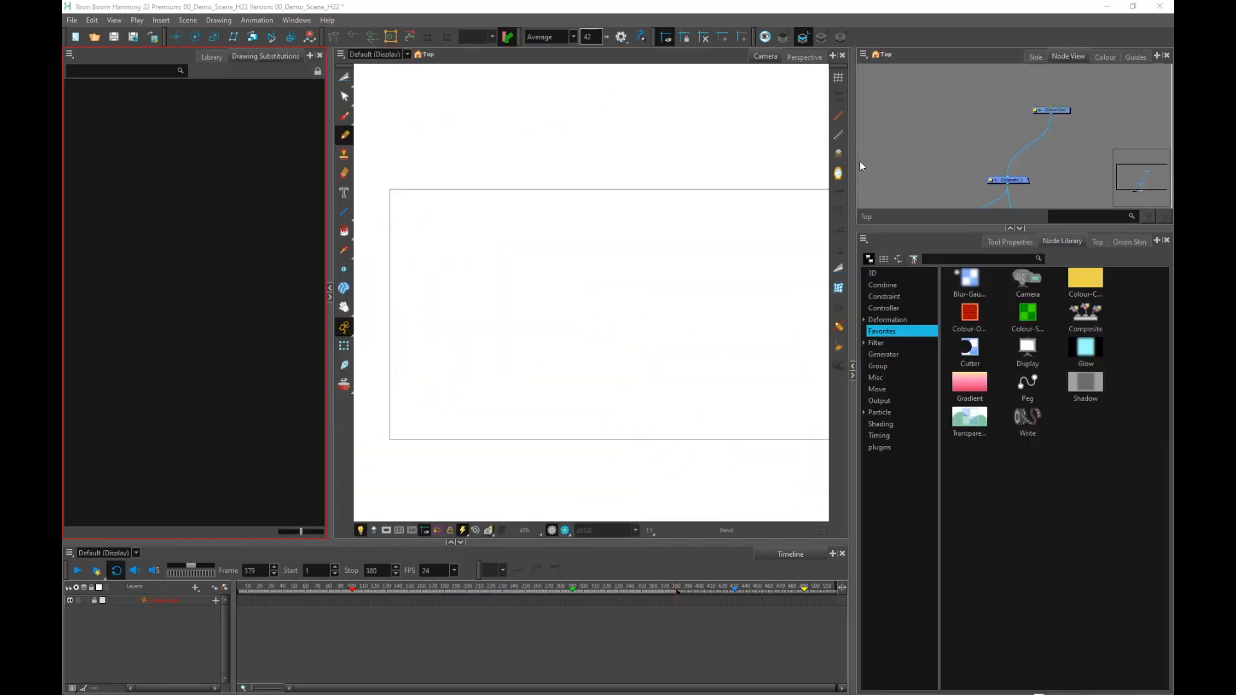
Add the 03a_SBExport_Guides_379fr template from the HAR22_Demo Library to the scene and return to frame 1.
click(629, 285)
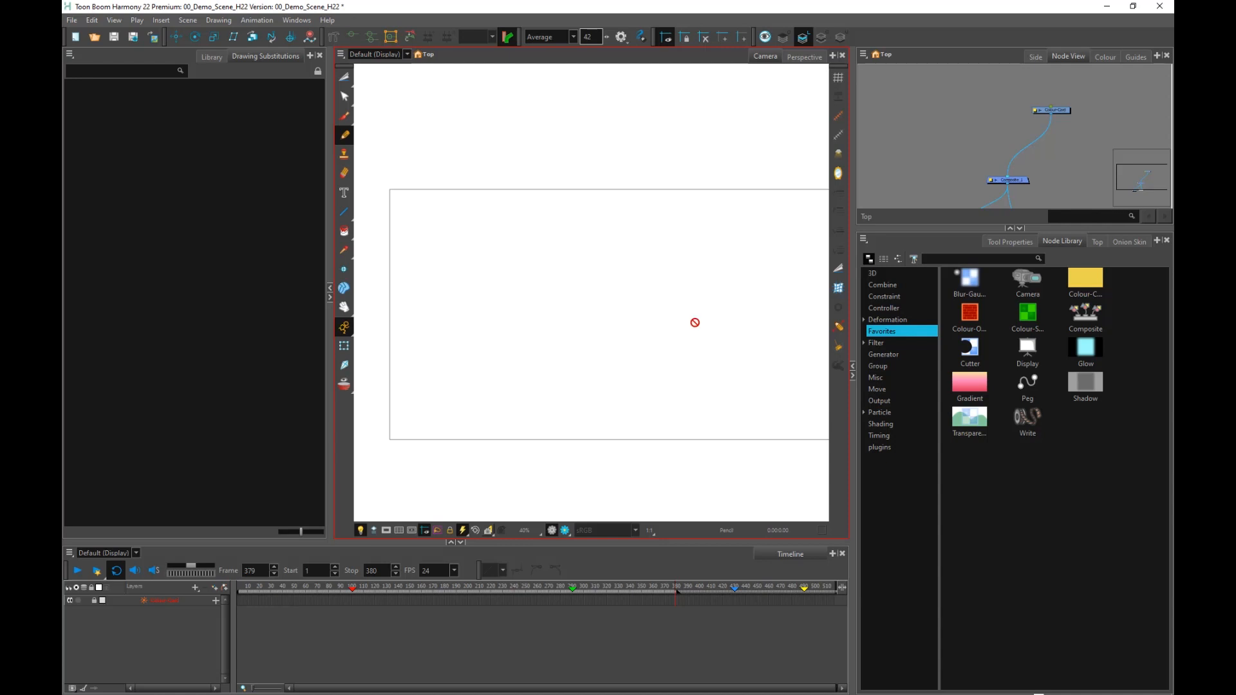
click(211, 58)
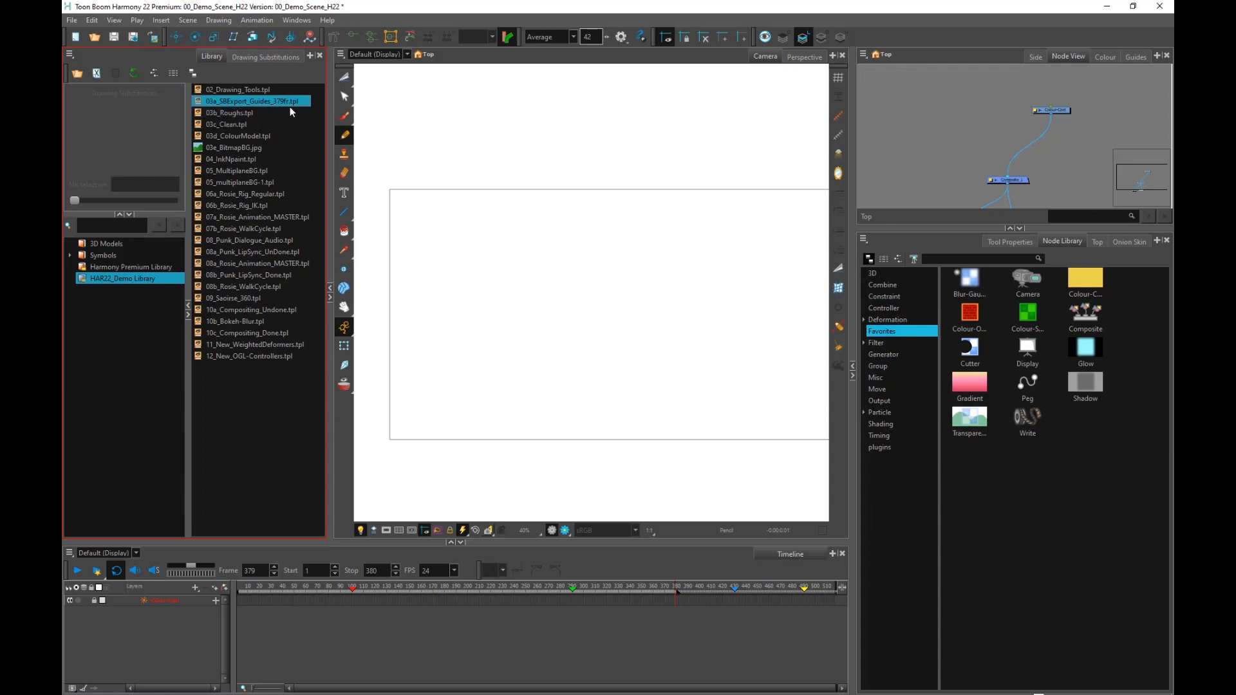
mouse_move(243, 101)
mouse_down()
mouse_move(431, 97)
mouse_move(607, 328)
mouse_up()
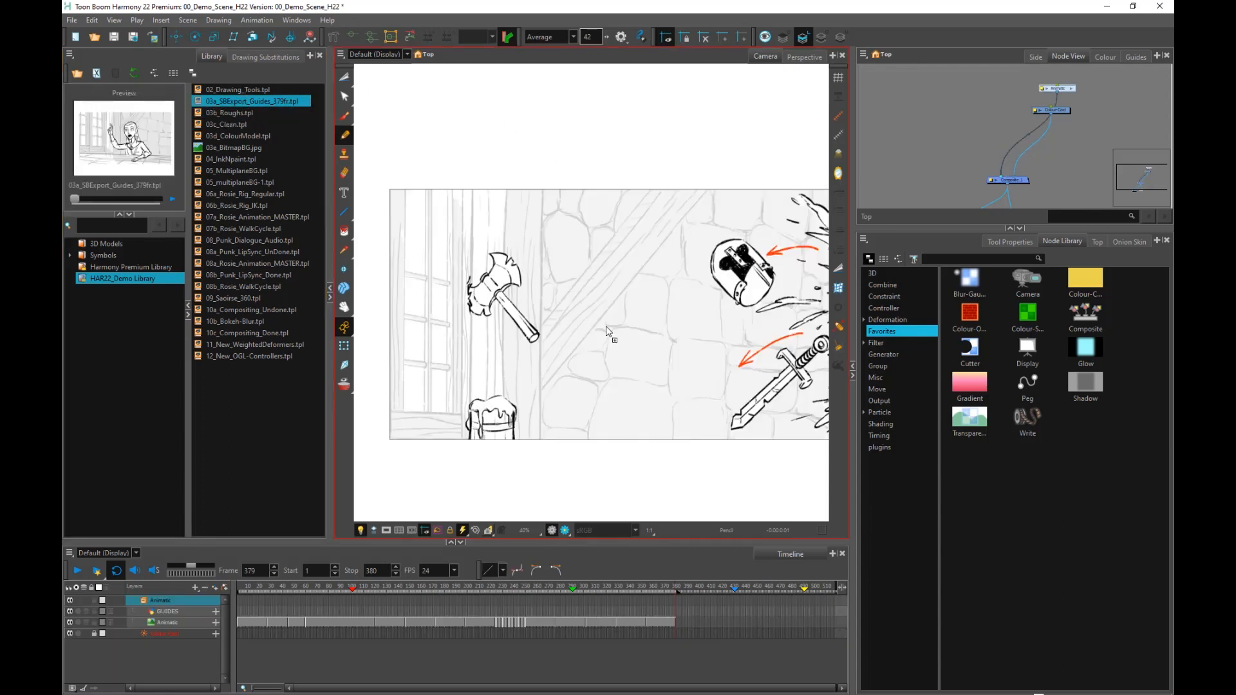
click(454, 651)
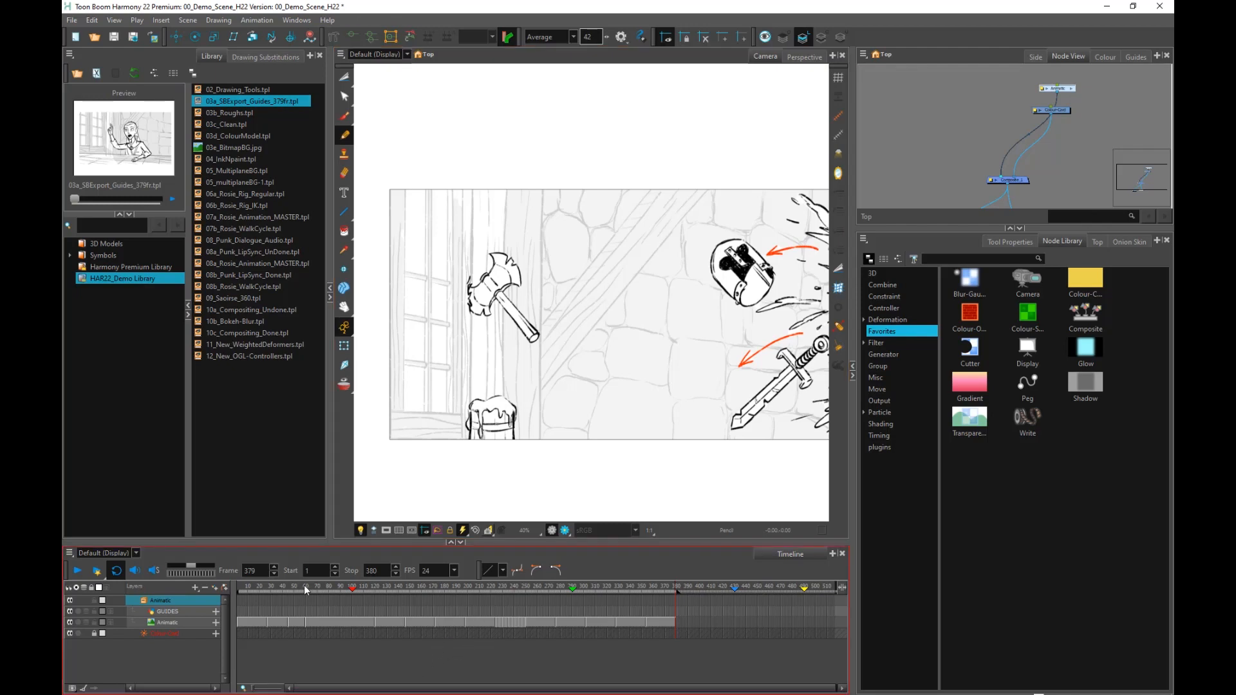
drag(304, 587, 227, 596)
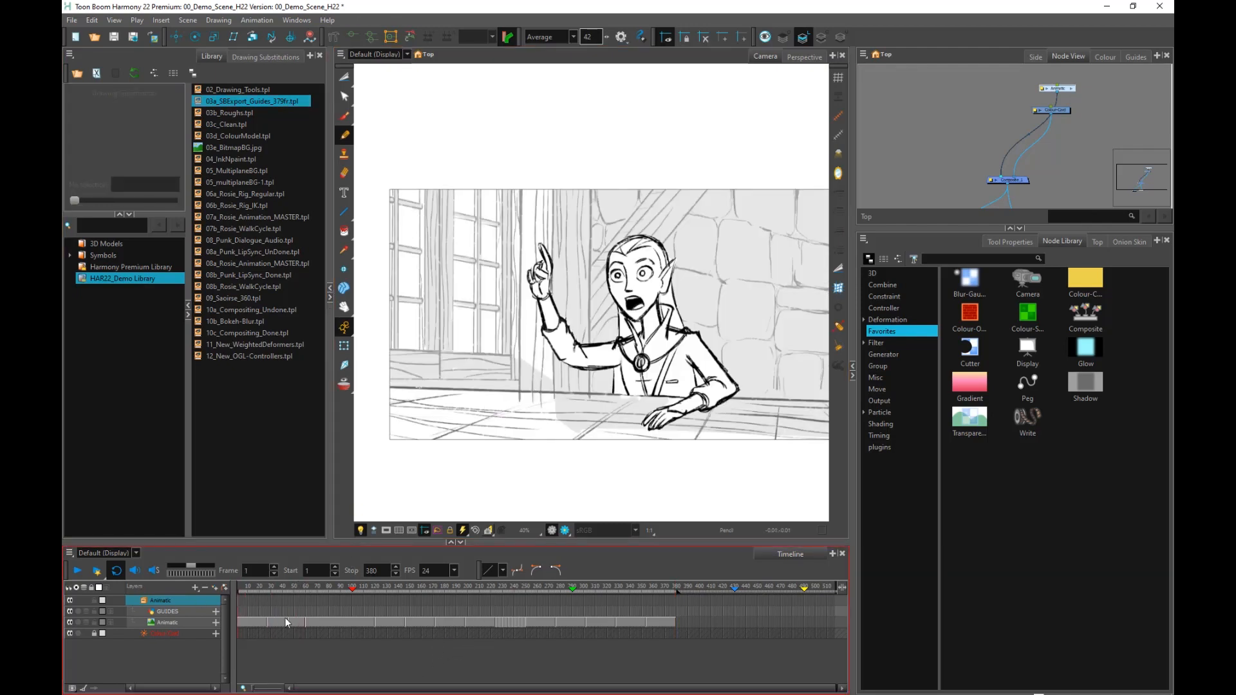
Play the storyboard animatic, scrub through it to frame 77 and return to frame 1.
click(77, 571)
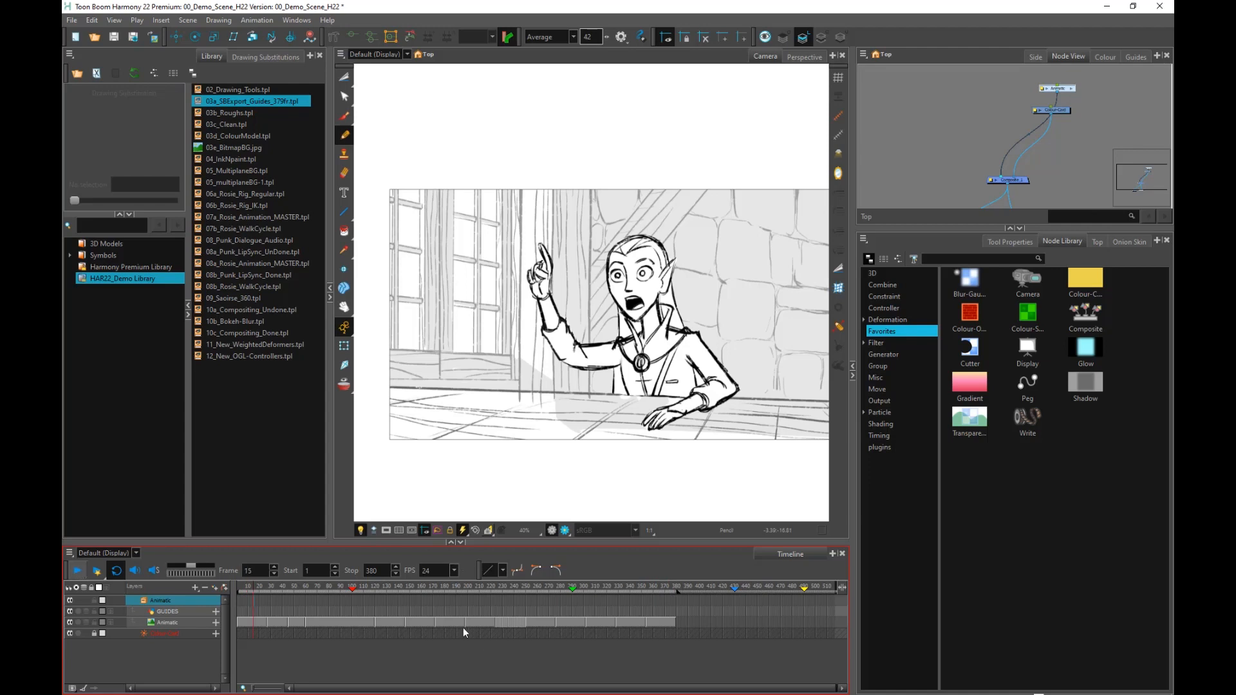
key(shift+Return)
drag(278, 584, 324, 628)
scroll(600, 411, down, 1)
scroll(656, 412, up, 1)
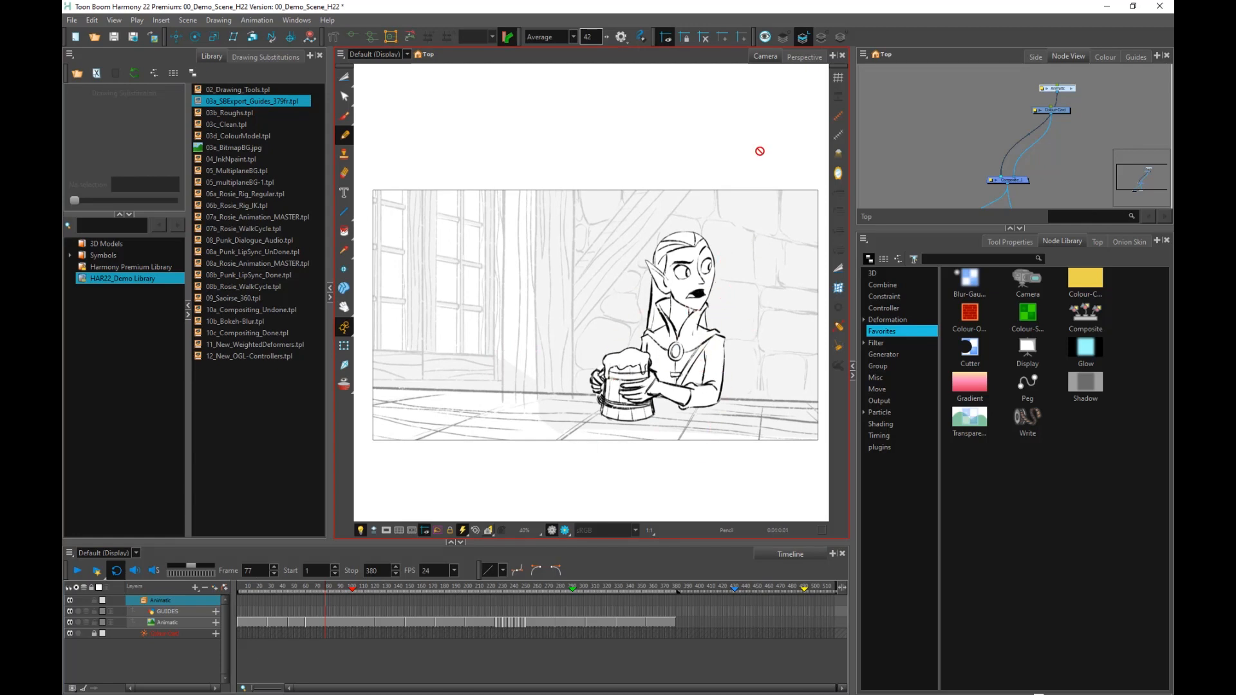
click(253, 588)
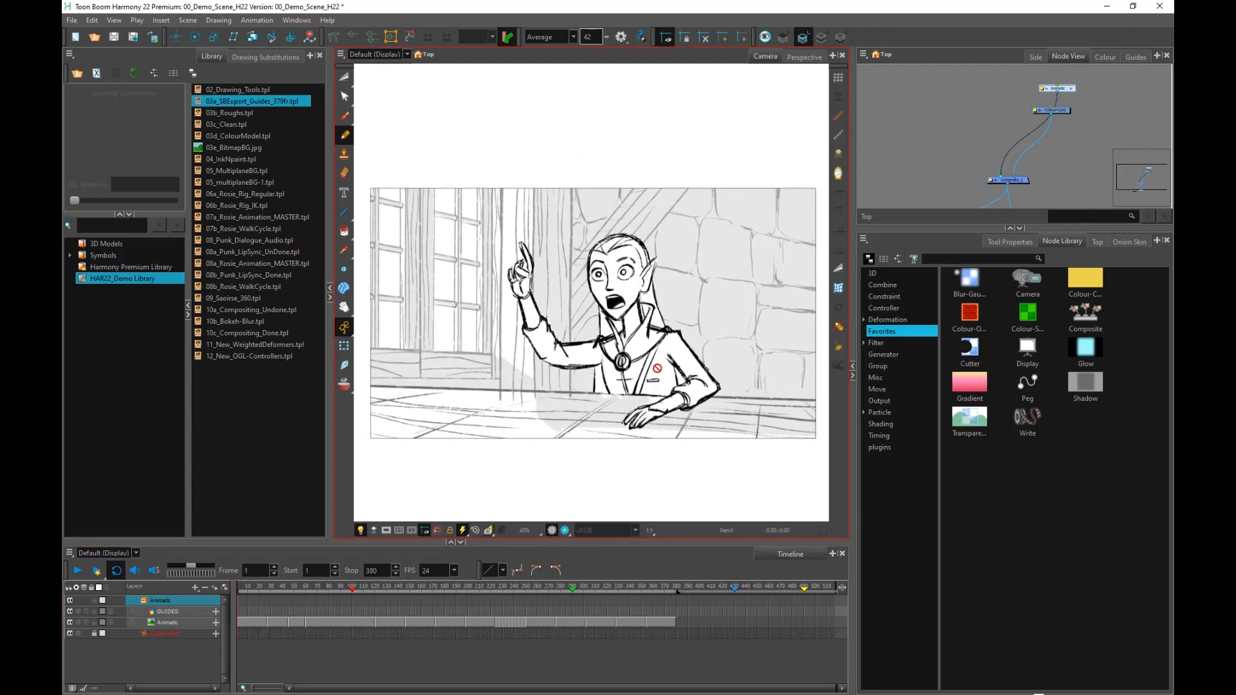
Add the 03b_Roughs template from the library on top of the animatic at frame 1.
click(234, 111)
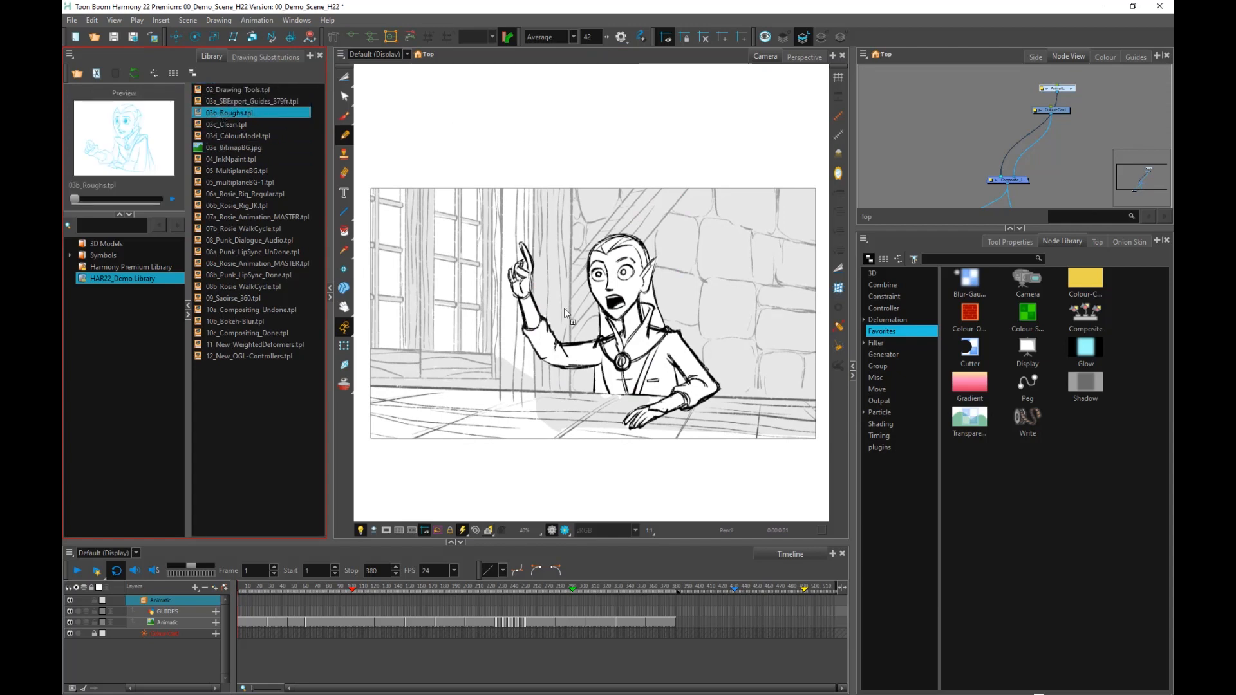
drag(565, 314, 564, 313)
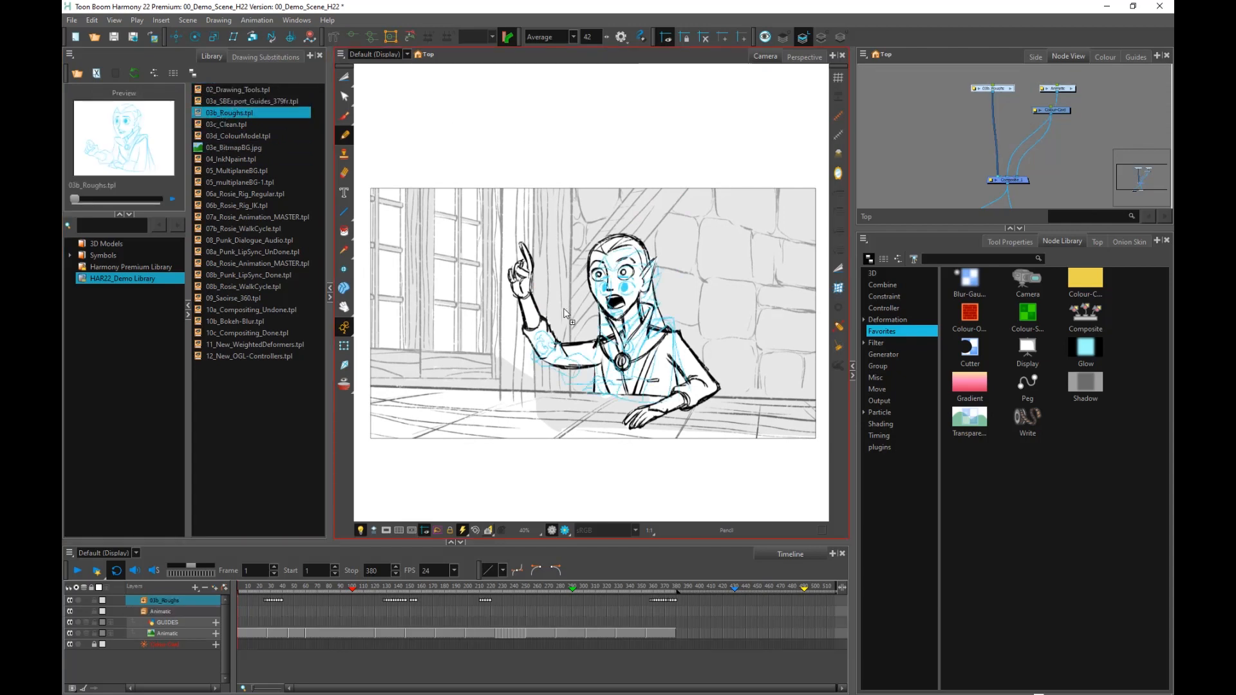
mouse_move(250, 586)
mouse_down()
mouse_move(302, 585)
mouse_move(238, 582)
mouse_up()
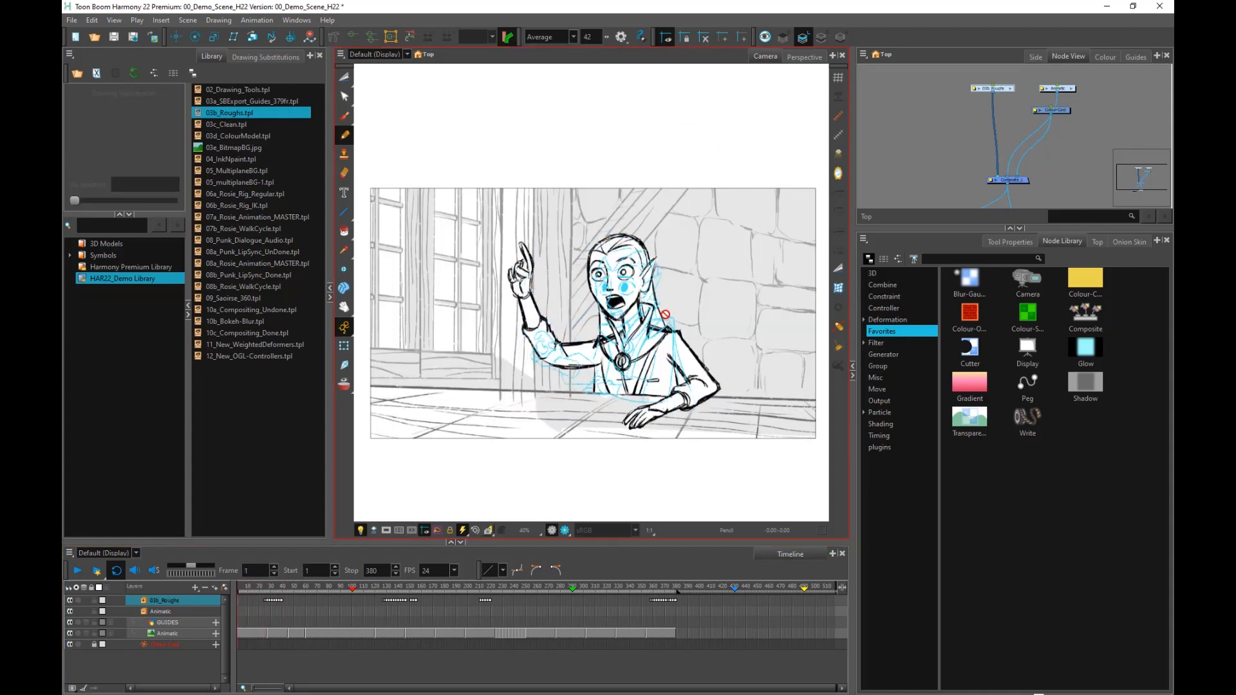
Hide the Animatic drawing layer and play the rough animation on its own.
click(71, 634)
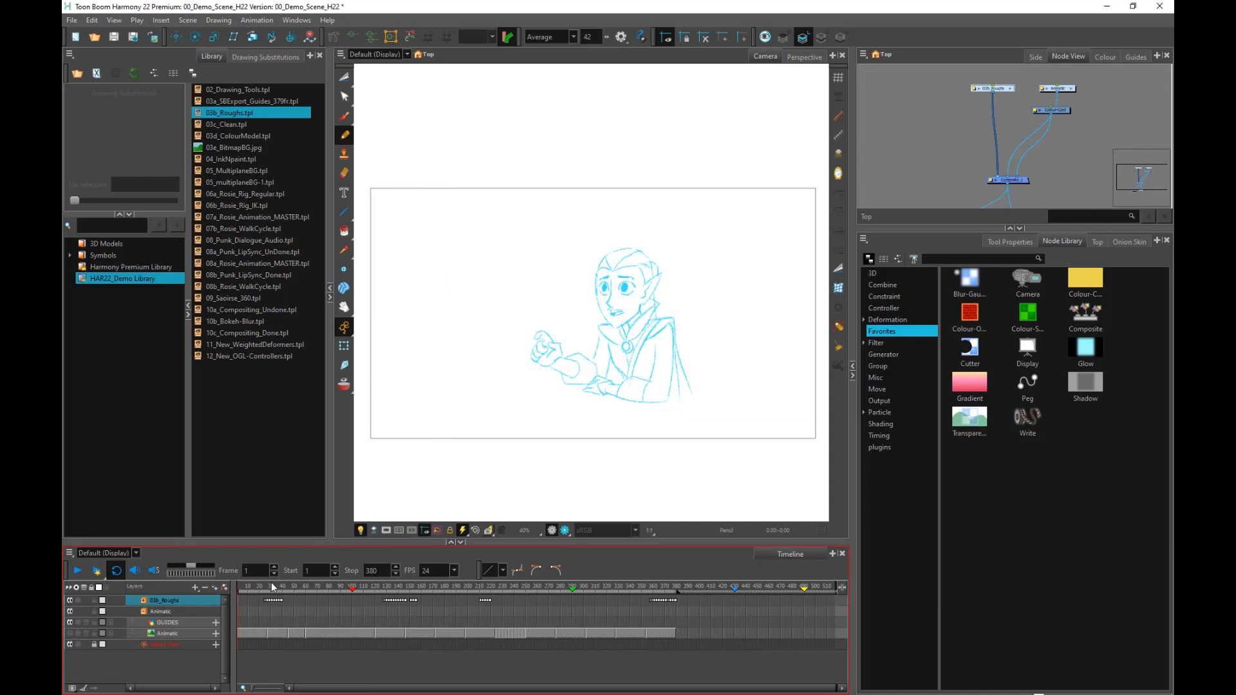
drag(273, 585, 239, 588)
click(81, 573)
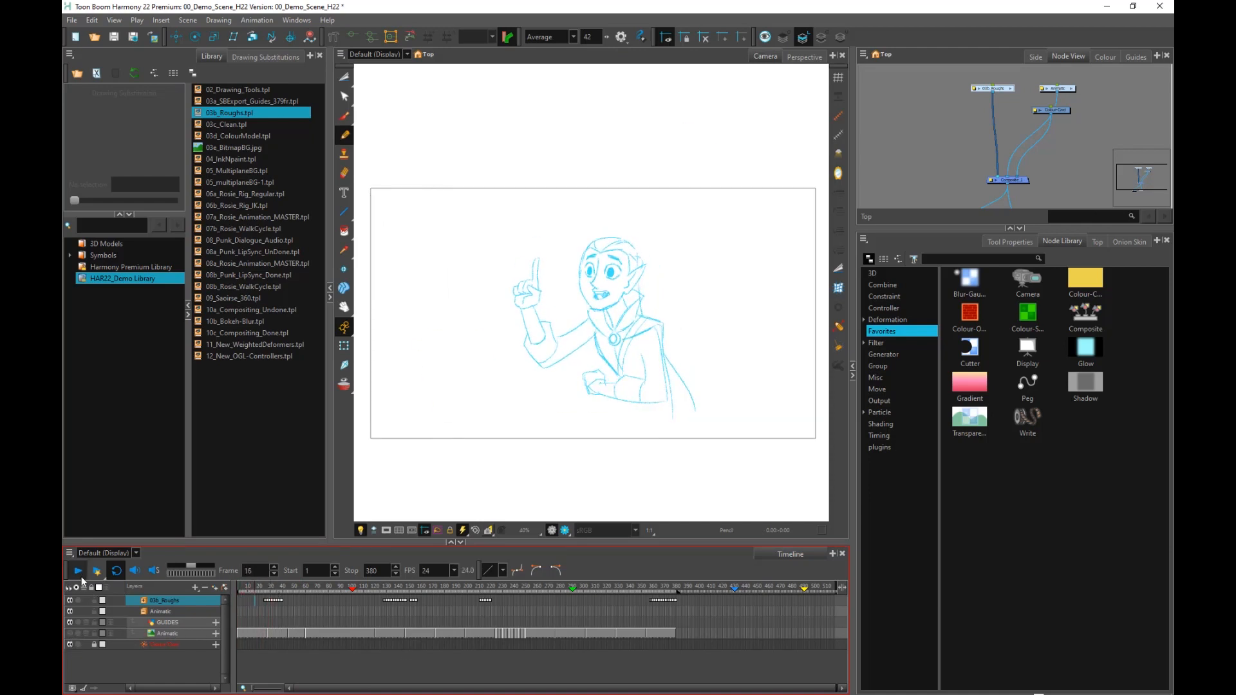
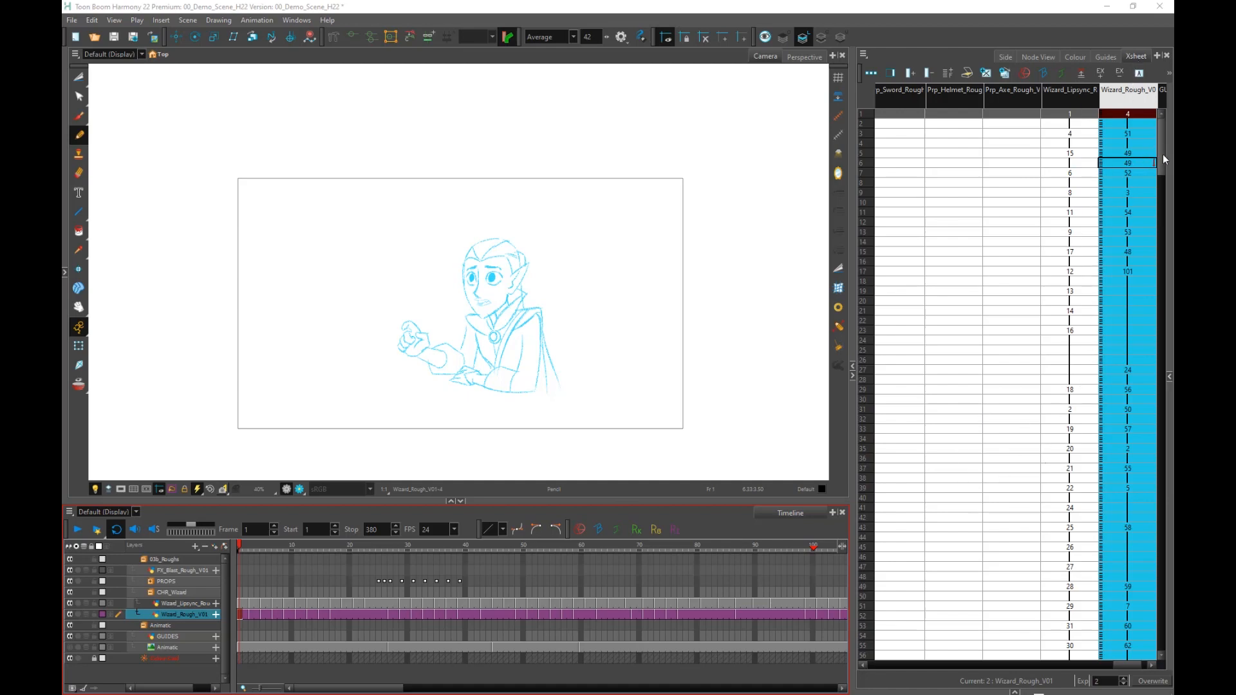
Step through the Wizard_Rough_V01 drawings in the Xsheet up to drawing 53 at frame 13.
drag(1163, 154, 1162, 179)
scroll(1158, 145, up, 5)
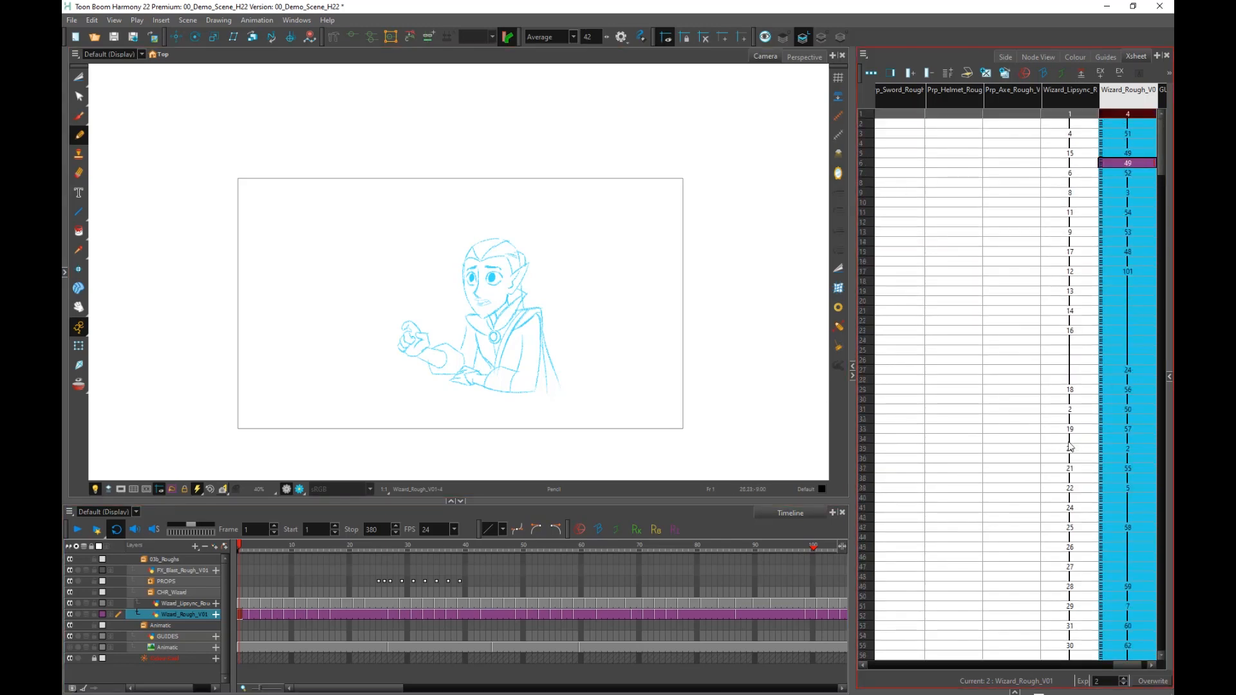
click(1128, 134)
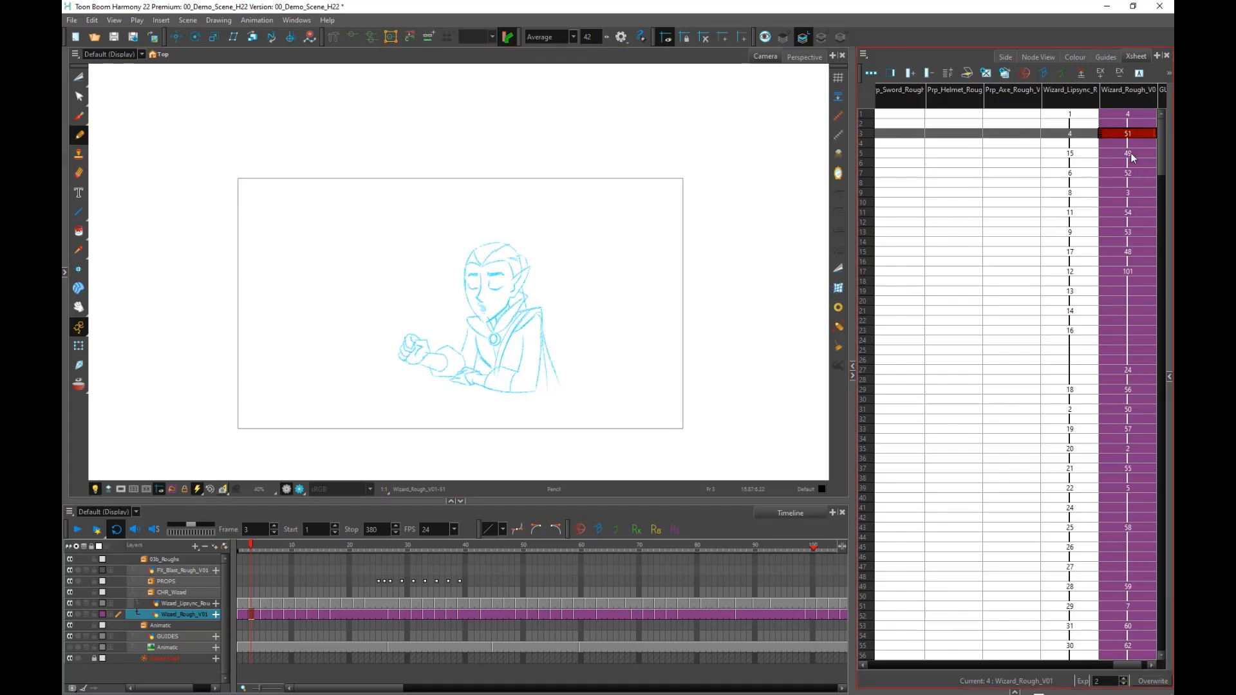
click(1131, 153)
click(1131, 133)
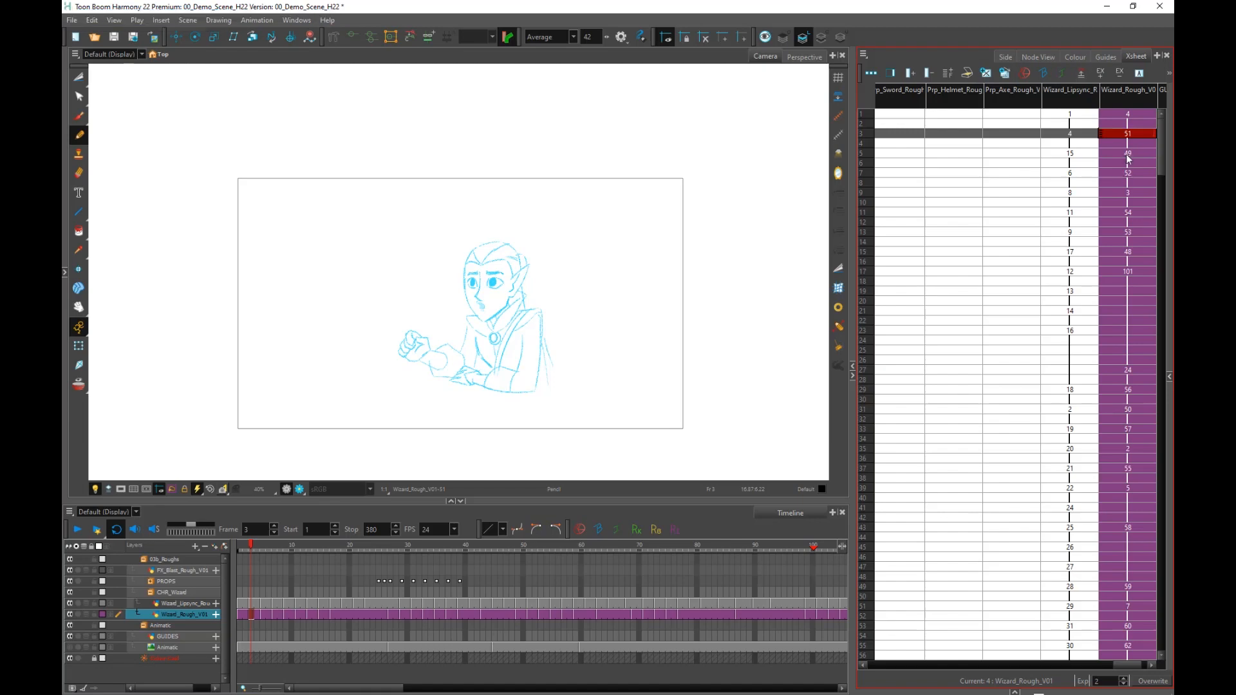
key(g)
key(g)
key(g)
key(g)
key(g)
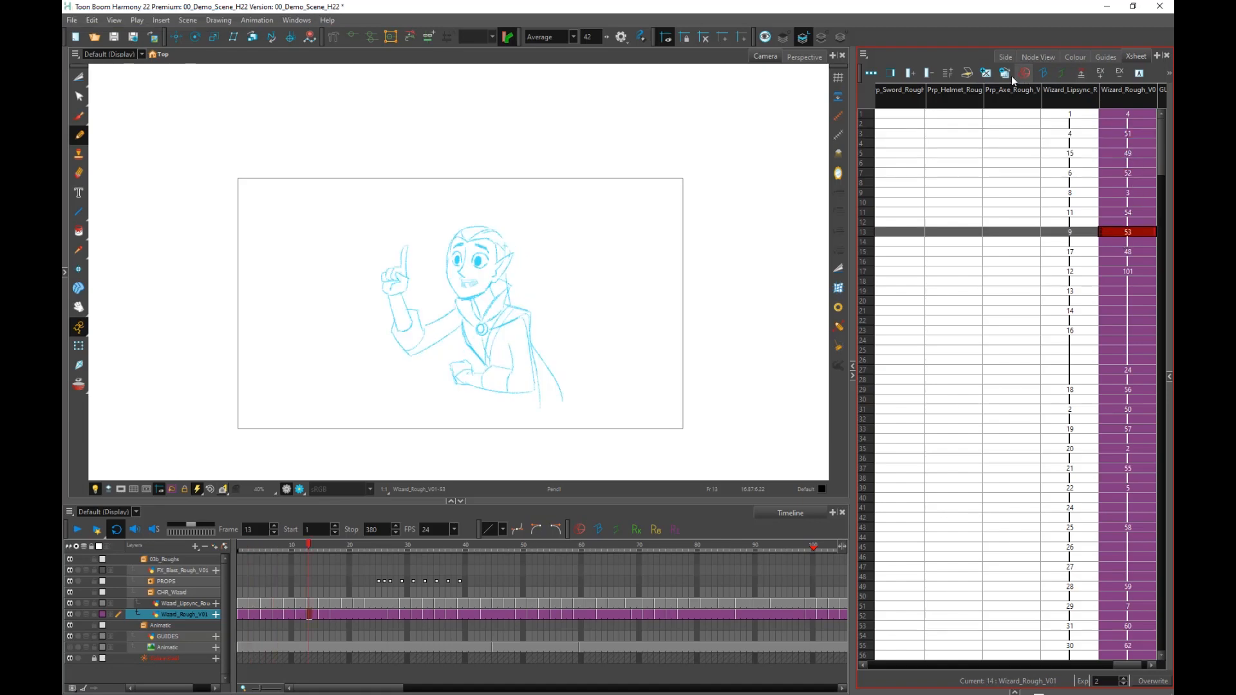
Mark drawing 53 at frame 13 as a key drawing and drawing 48 at frame 15 as a breakdown in the Xsheet.
click(1028, 72)
click(1129, 254)
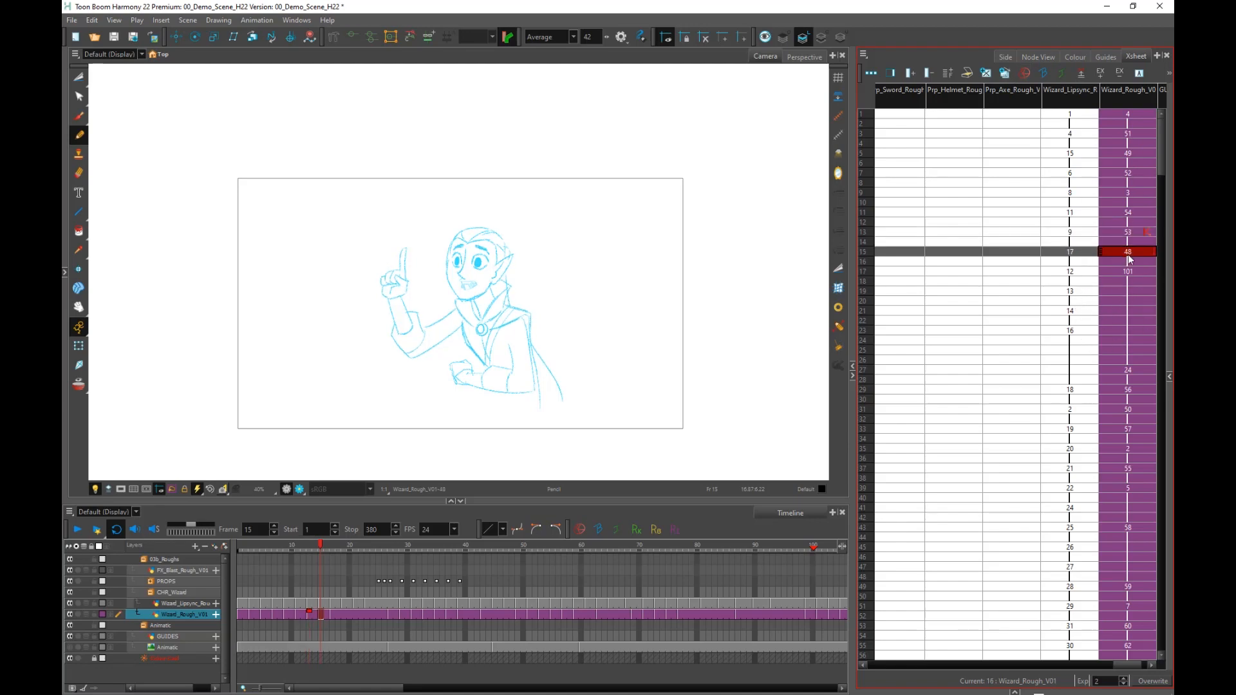
click(1045, 73)
click(1129, 273)
click(1120, 370)
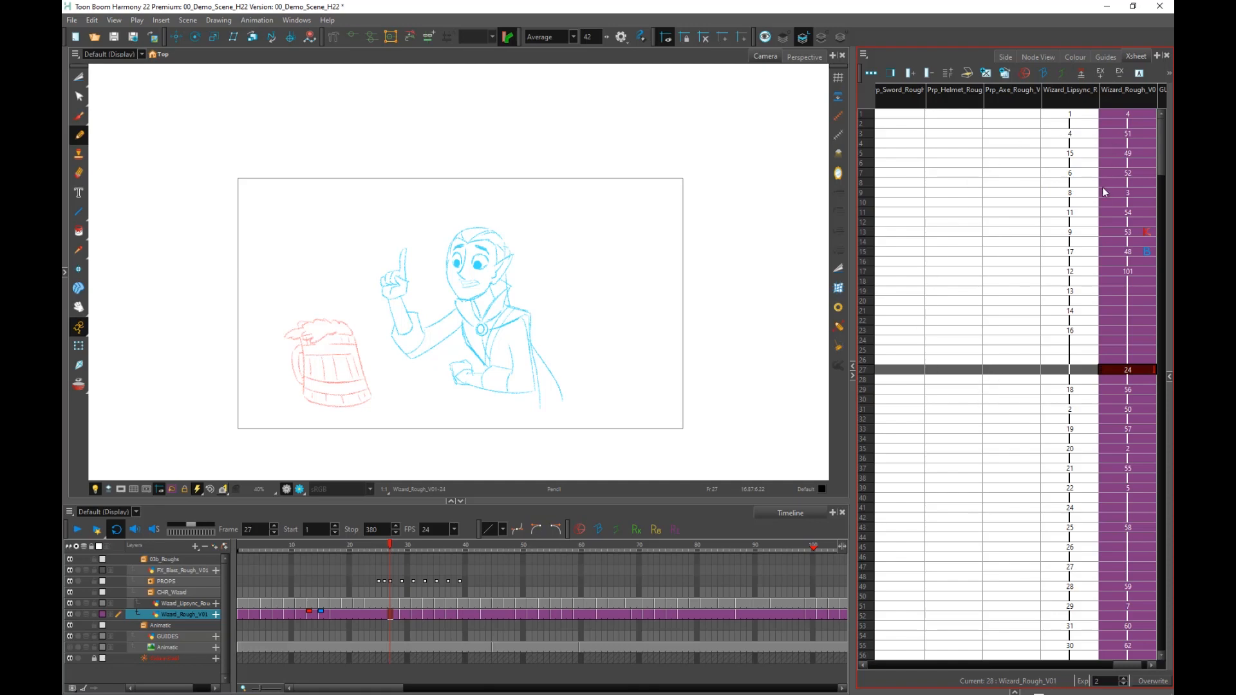
Widen the Camera view and, in the timeline, mark frame 27 of Wizard_Rough_V01 as a key and frame 39 as a breakdown.
drag(852, 340, 954, 340)
mouse_move(397, 545)
mouse_down()
mouse_move(540, 549)
mouse_move(247, 562)
mouse_move(459, 562)
mouse_move(230, 597)
mouse_up()
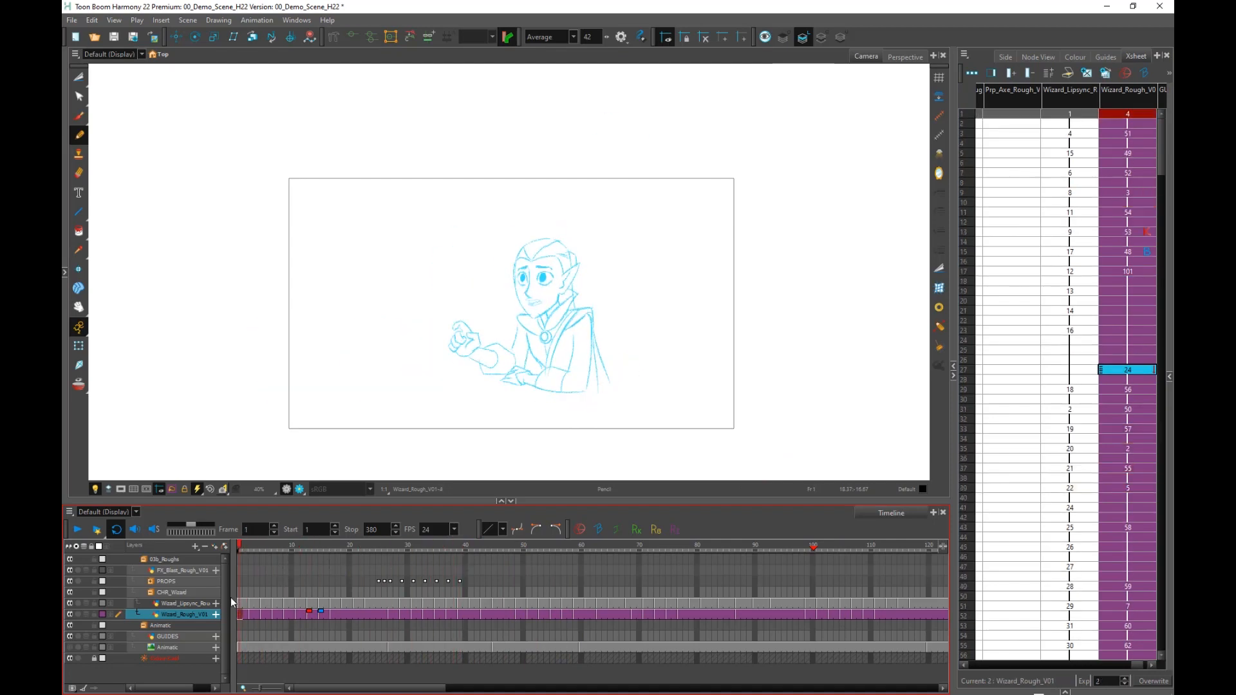
click(390, 613)
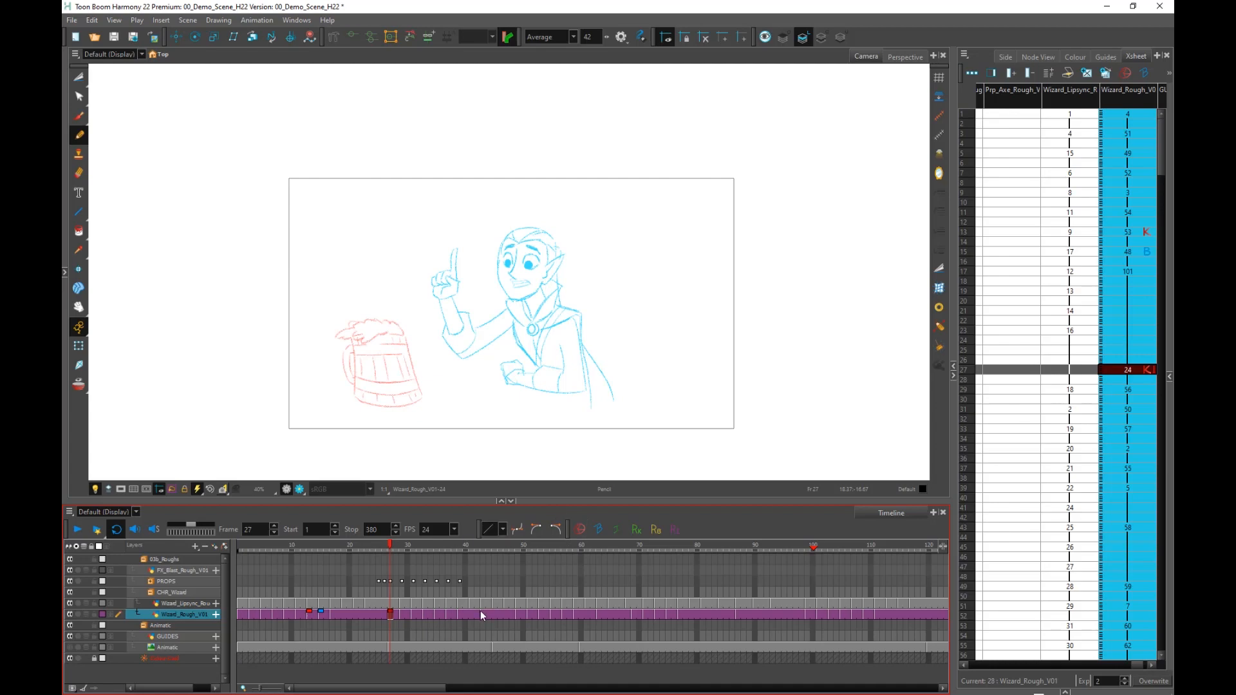
click(461, 614)
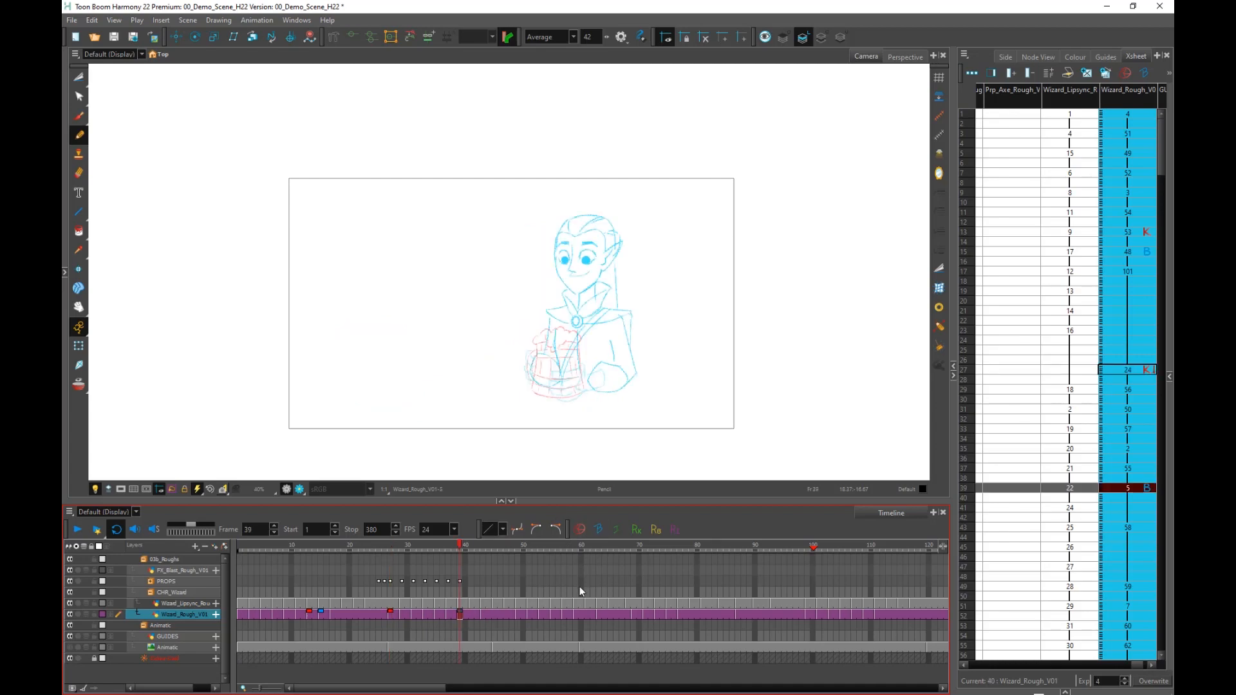
click(500, 614)
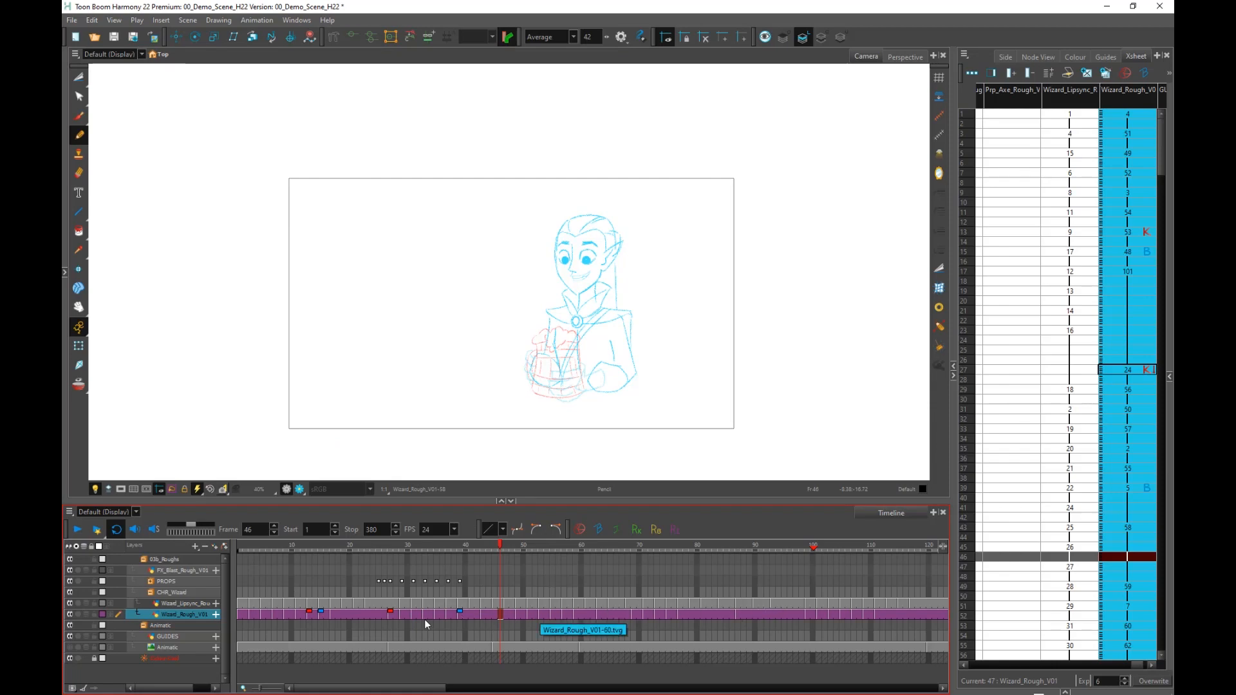
Show the drawing thumbnails on the Wizard_Rough_V01 layer, look through them along the timeline and hide them again.
click(109, 615)
scroll(387, 646, up, 8)
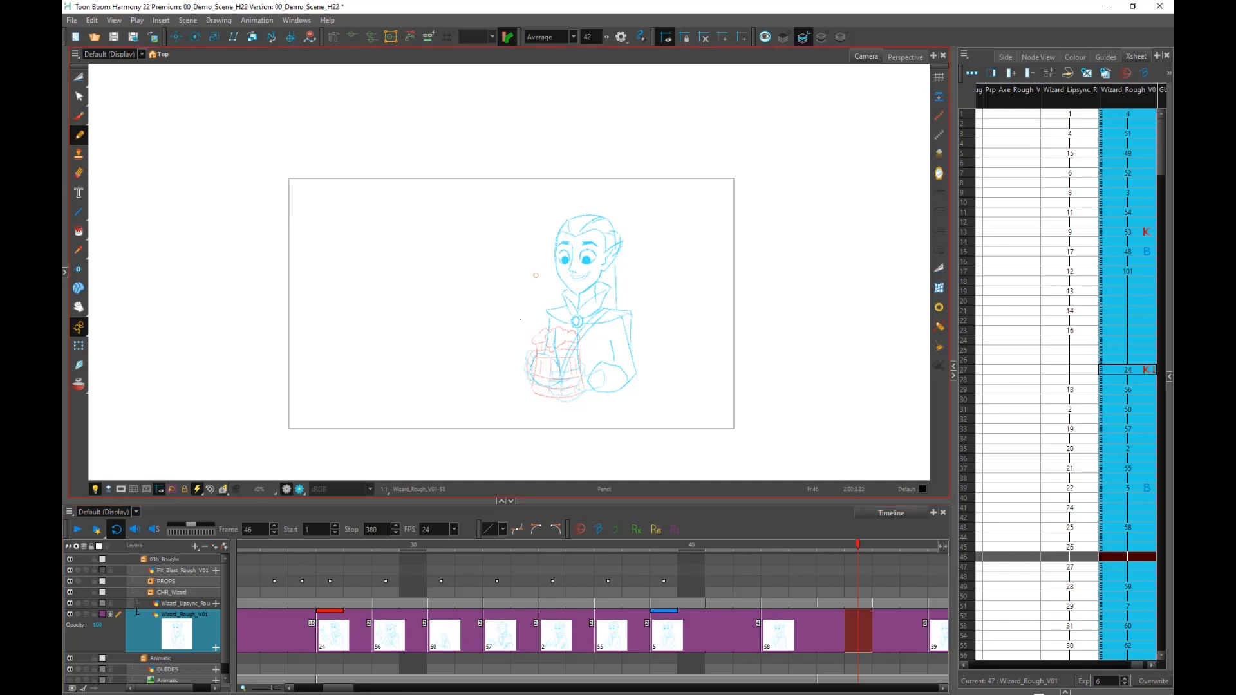
scroll(507, 642, down, 10)
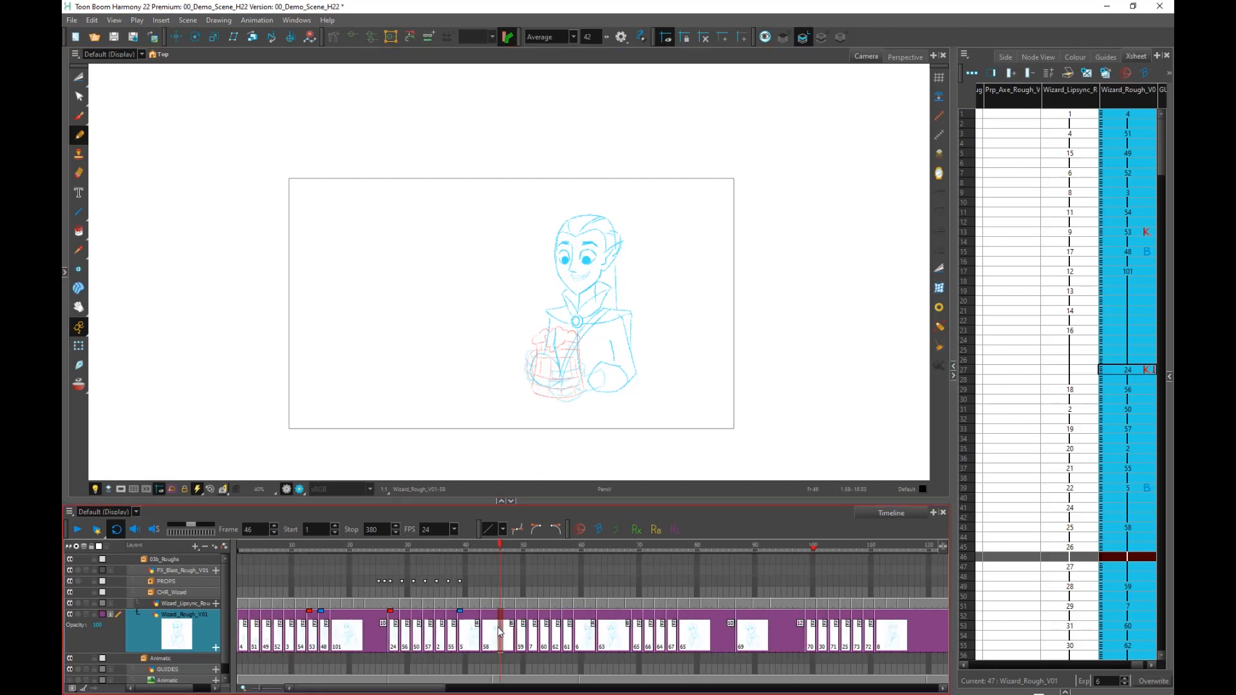
drag(475, 690, 354, 691)
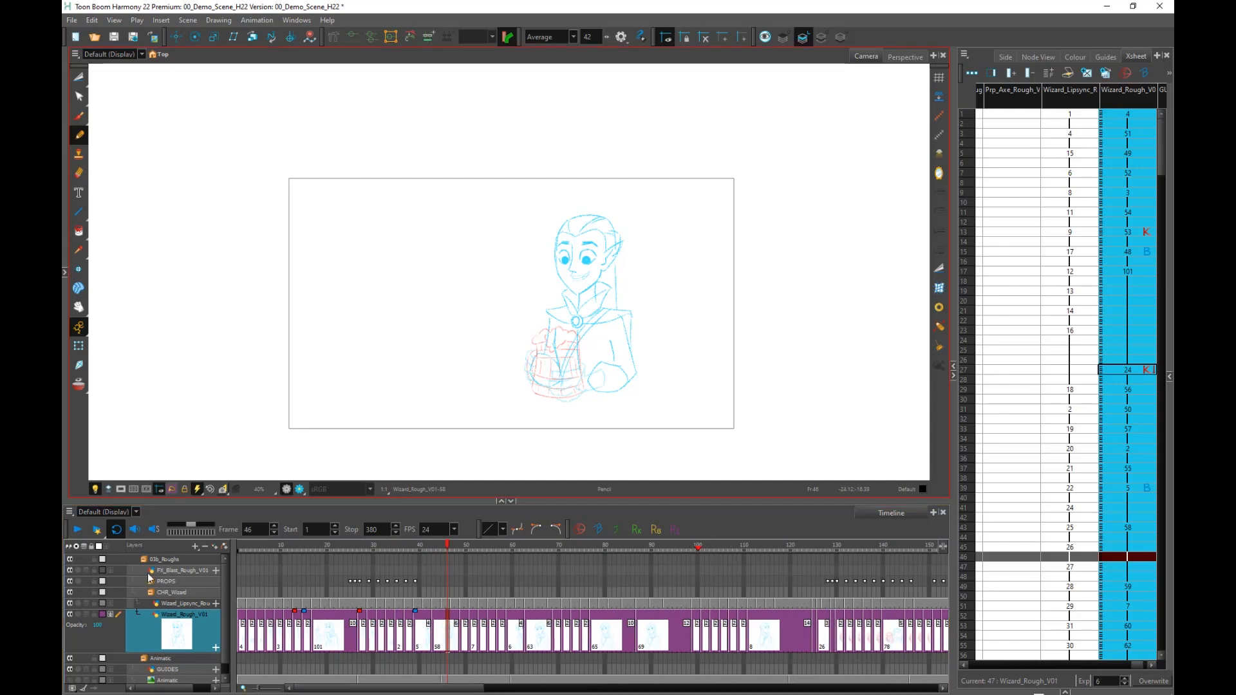
click(110, 612)
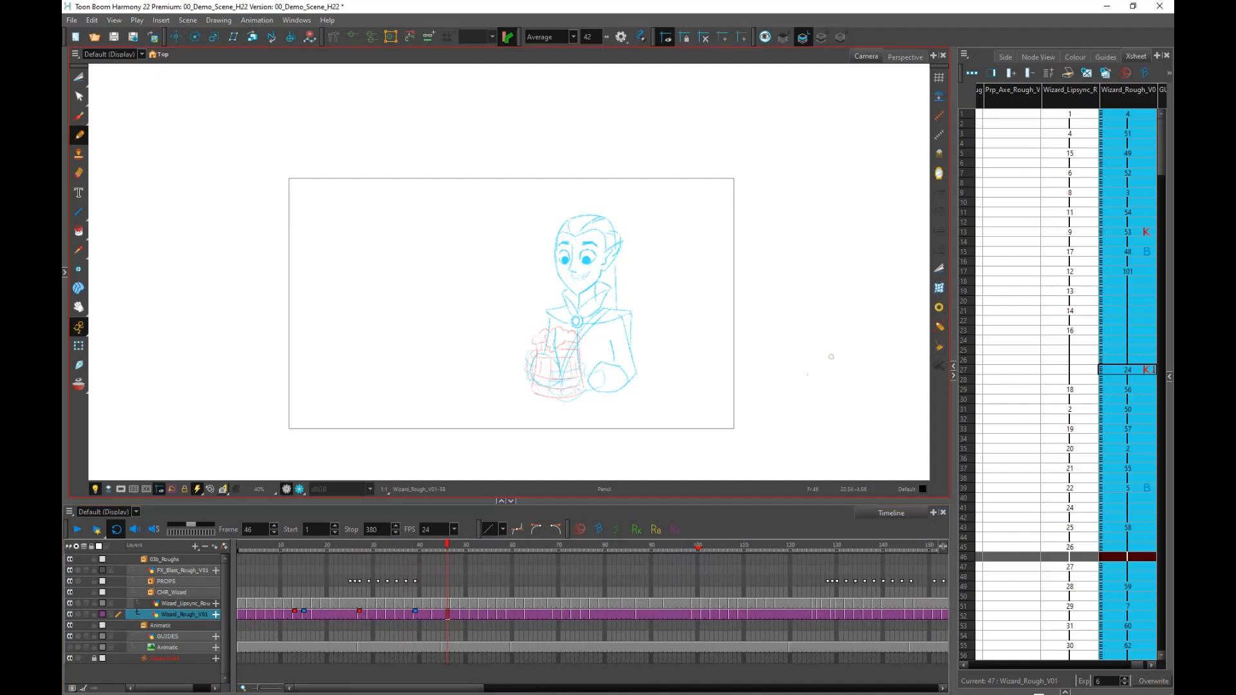
Extend the exposure of drawing 101 on the Wizard_Rough_V01 layer to 18 frames.
click(331, 616)
key(plus)
key(plus)
key(plus)
key(plus)
key(plus)
key(plus)
key(plus)
key(plus)
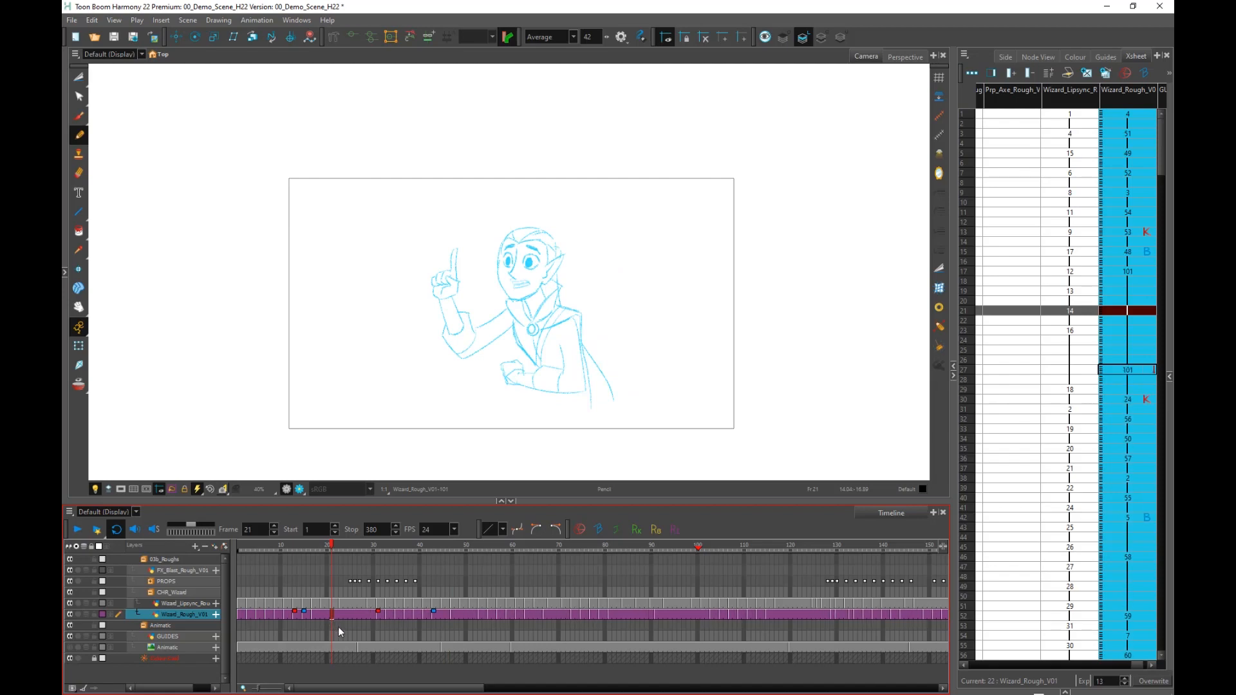
click(340, 615)
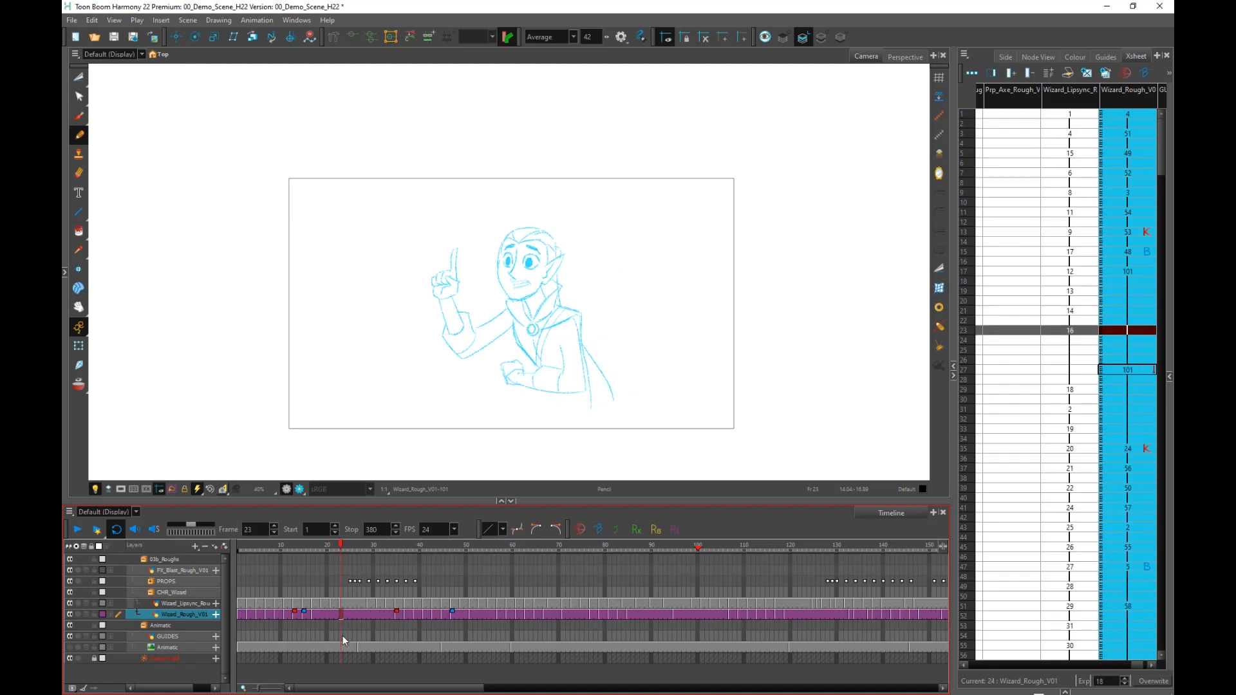
Try clearing the exposed cells at frames 23 and 24 and reducing the exposure there by two frames.
key(Delete)
click(345, 613)
key(Delete)
click(341, 614)
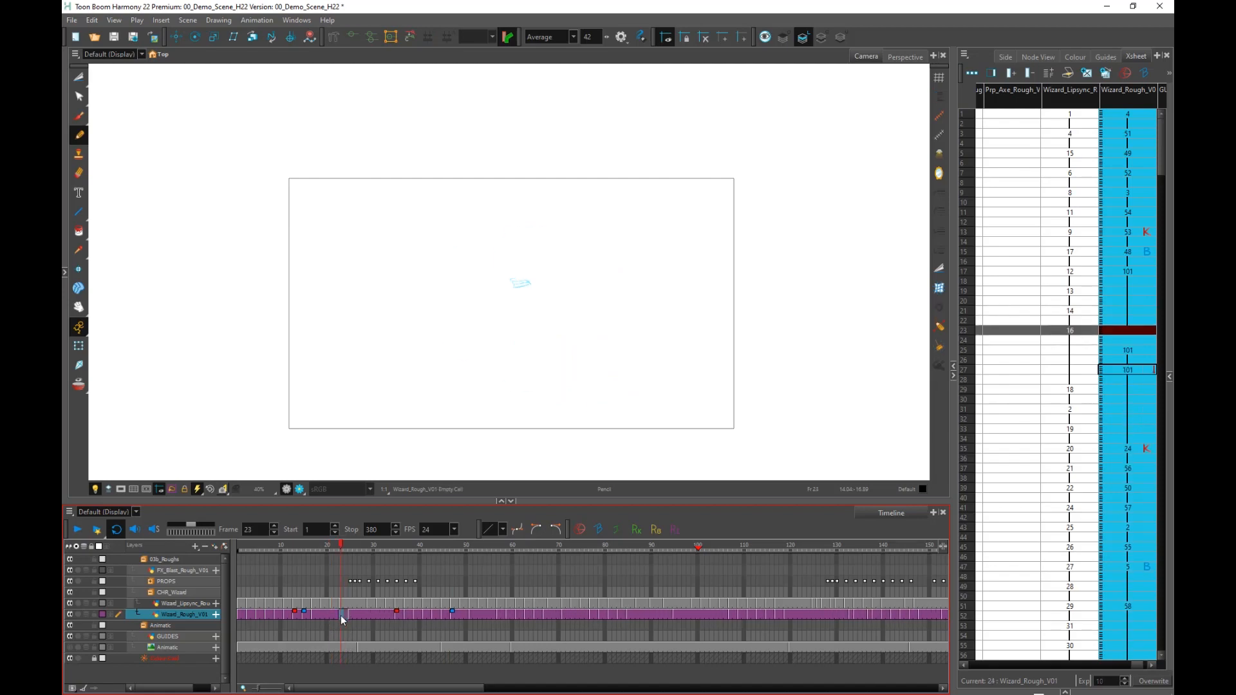
key(minus)
key(minus)
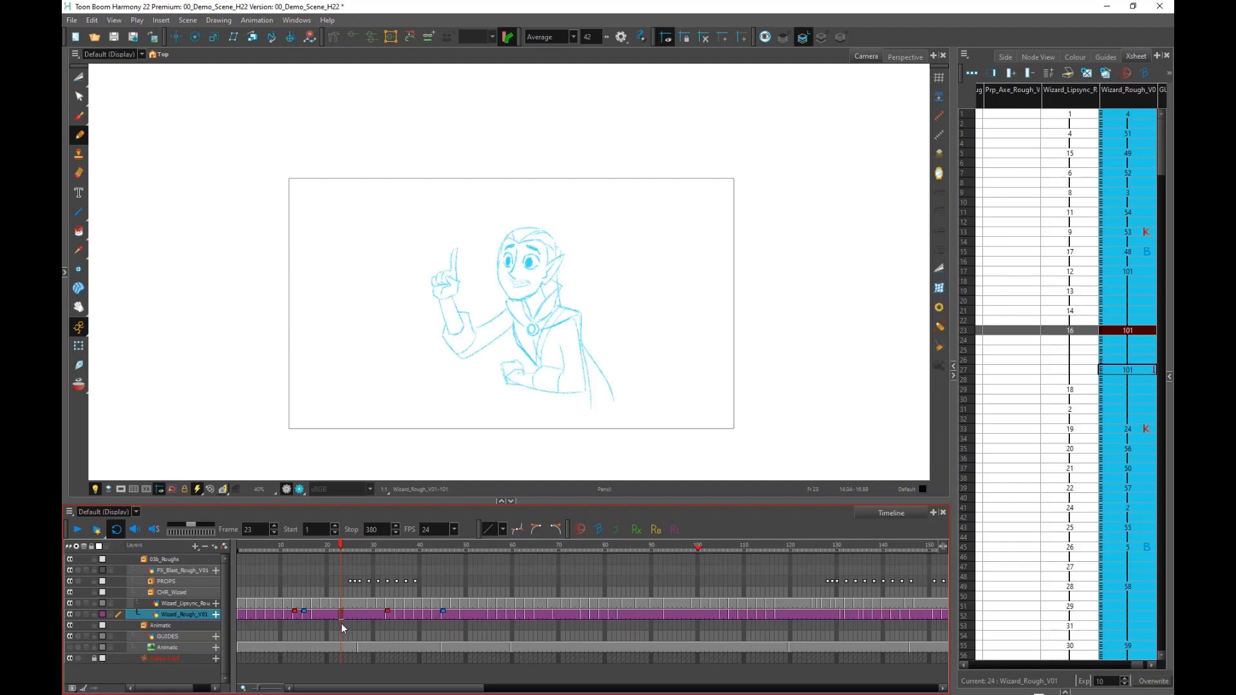
Undo the cell deletions and exposure reductions around frame 23.
key(ctrl+z)
key(ctrl+z)
key(ctrl+z)
key(ctrl+z)
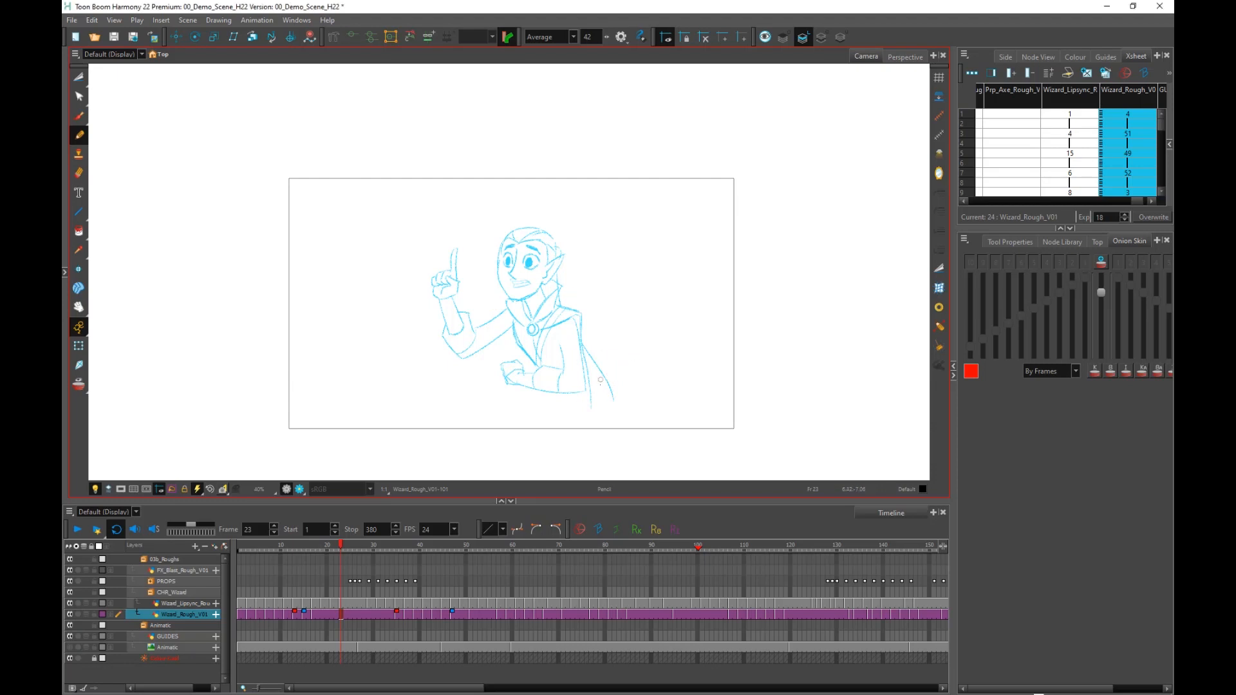
scroll(596, 383, up, 1)
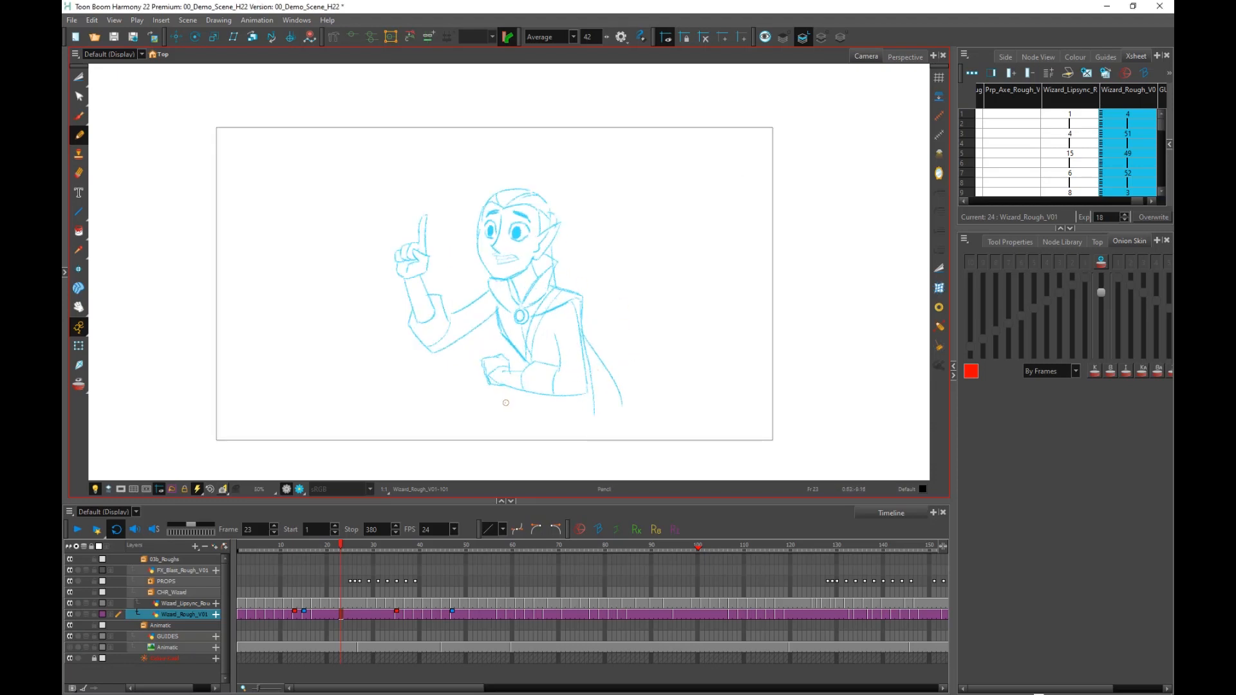
drag(580, 358, 590, 371)
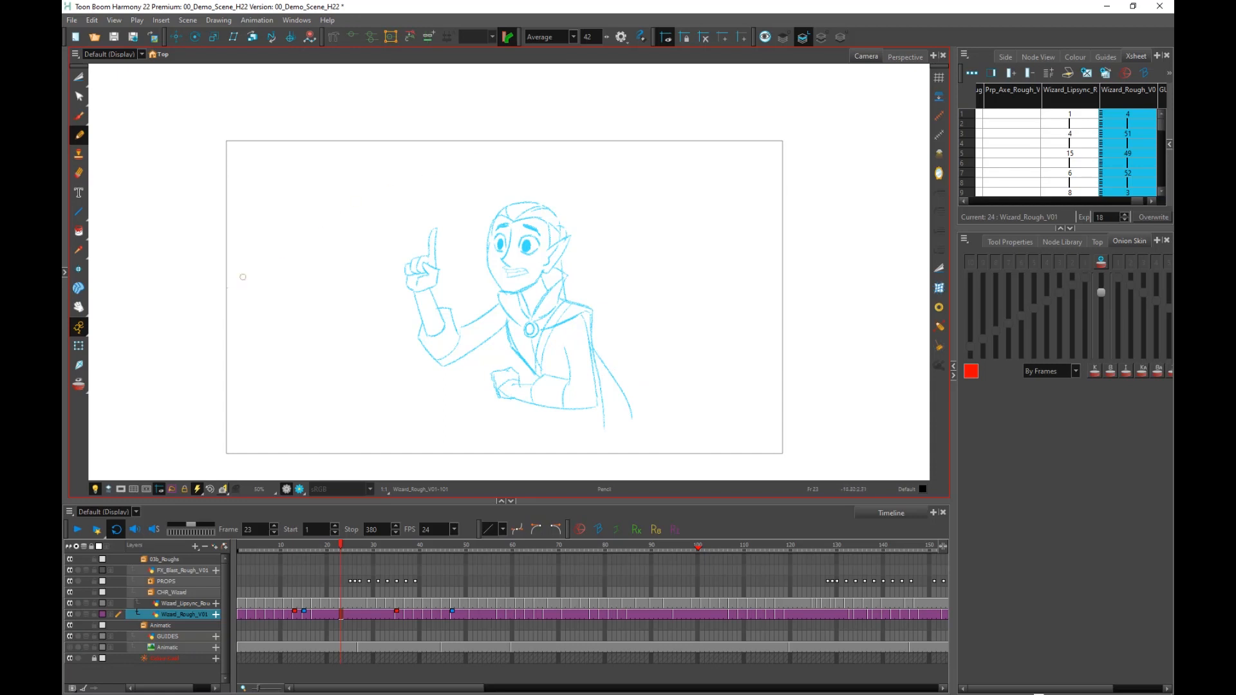
Turn on onion skin for the Wizard_Rough_V01 layer and go to frame 40 with the wizard drawing enlarged.
click(81, 385)
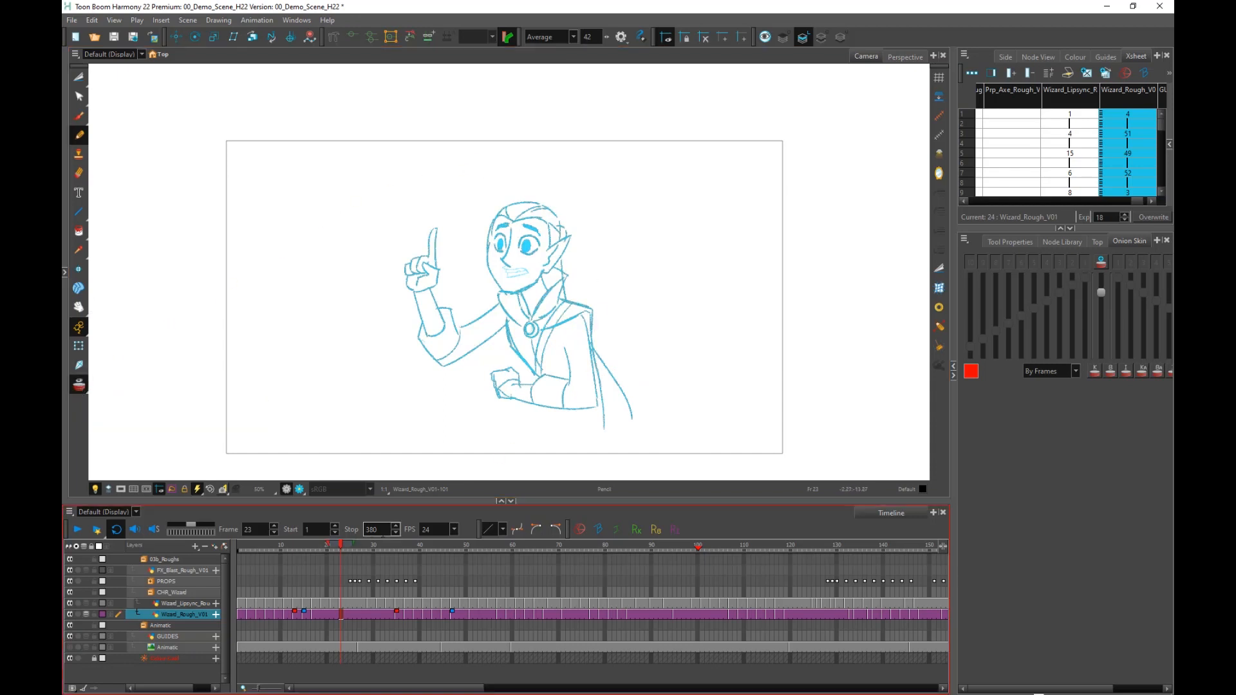
drag(344, 546, 419, 546)
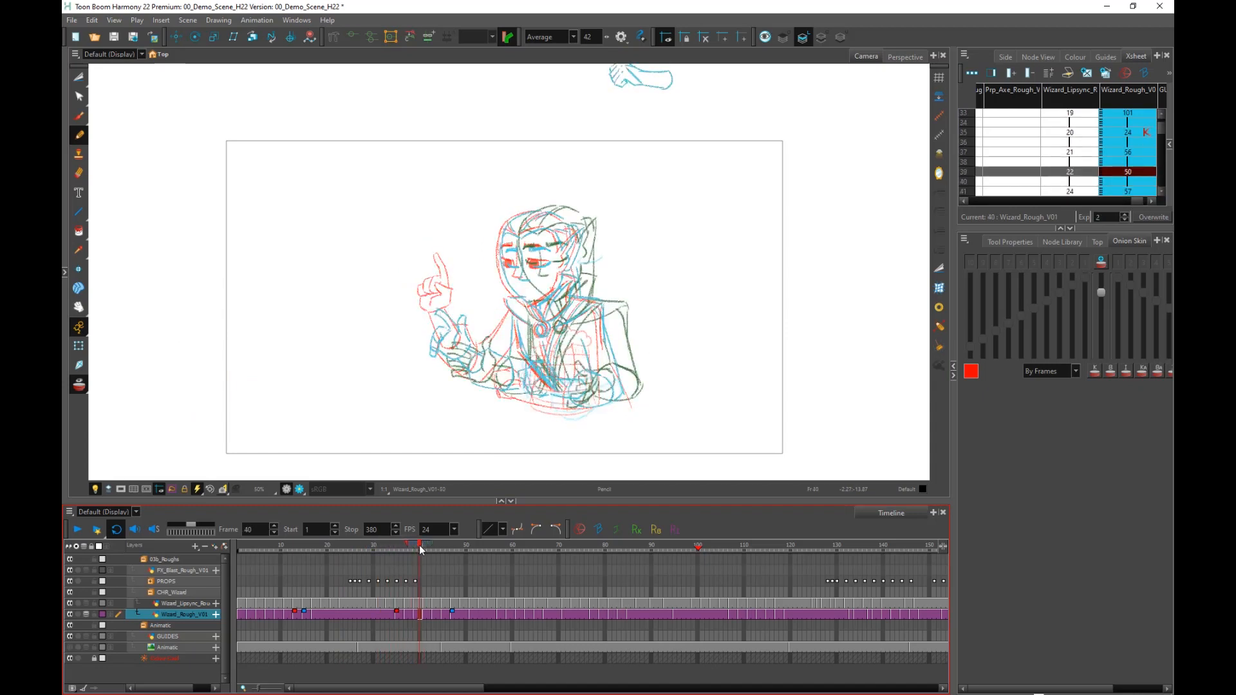
scroll(600, 372, up, 3)
drag(600, 373, 584, 396)
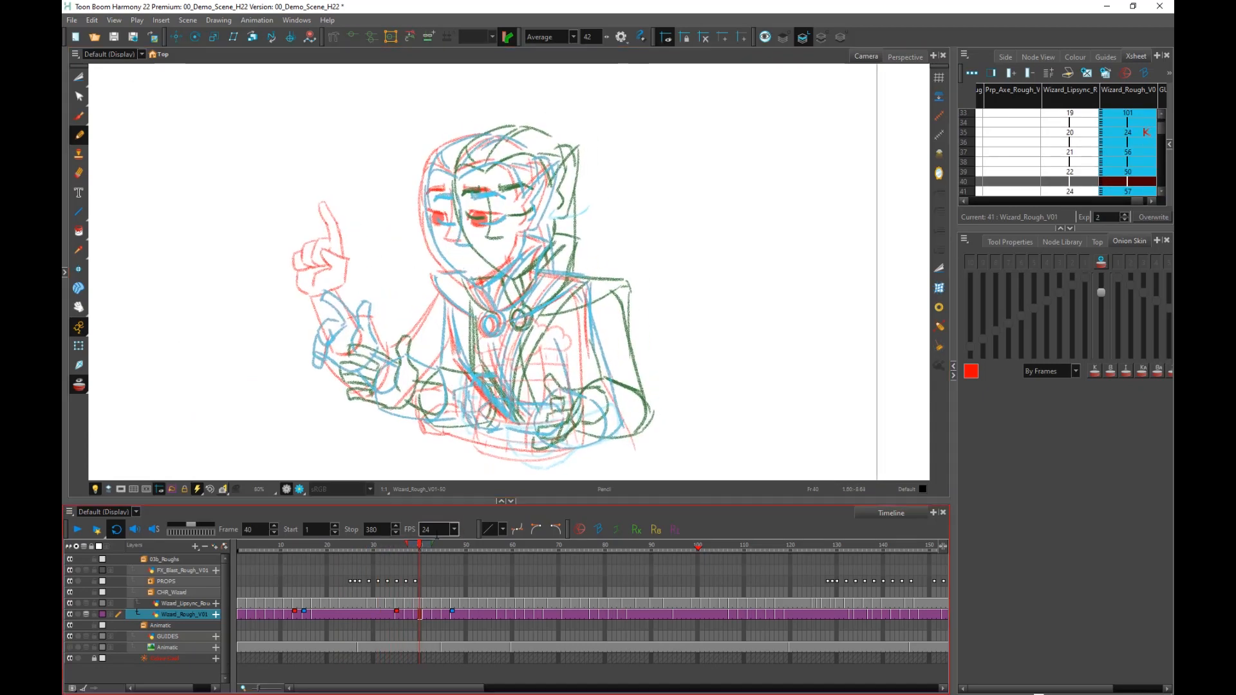
Widen the onion skin range before and after frame 40 and set the onion skin mode to By Drawings.
mouse_move(432, 545)
mouse_down()
mouse_move(470, 545)
mouse_move(421, 546)
mouse_move(555, 545)
mouse_move(283, 546)
mouse_move(389, 546)
mouse_move(400, 559)
mouse_up()
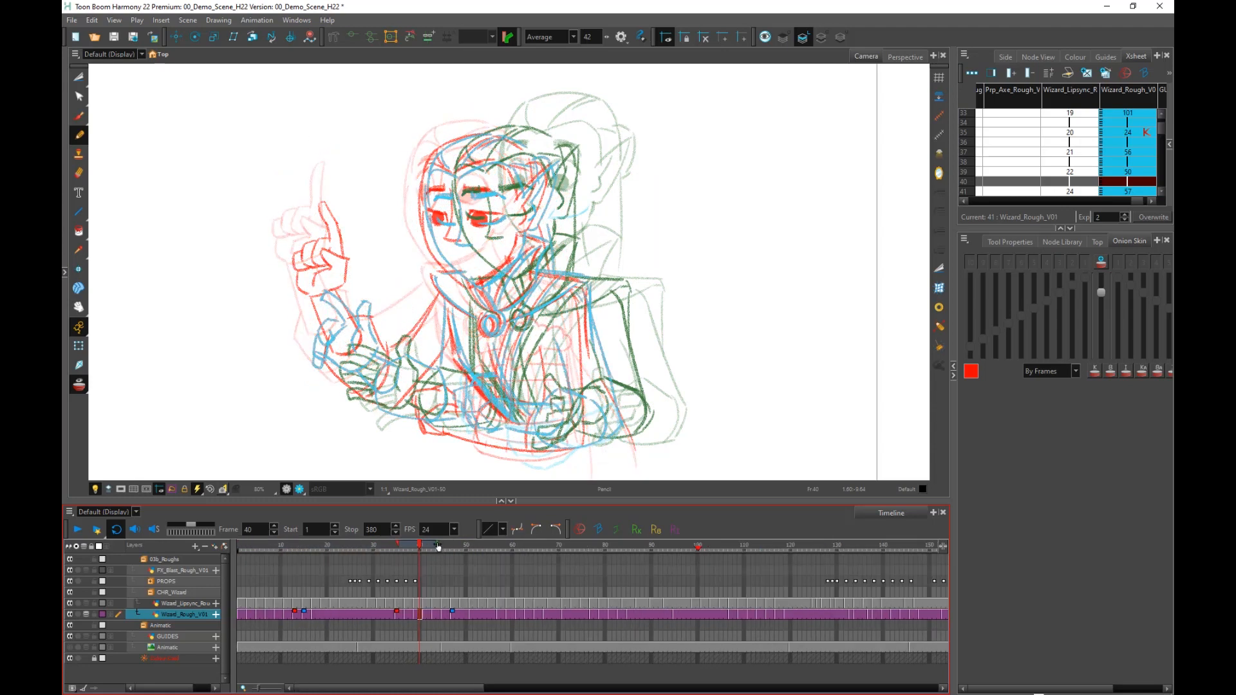
mouse_move(440, 546)
mouse_down()
mouse_move(459, 545)
mouse_move(403, 546)
mouse_move(622, 547)
mouse_move(328, 547)
mouse_move(410, 555)
mouse_move(391, 551)
mouse_up()
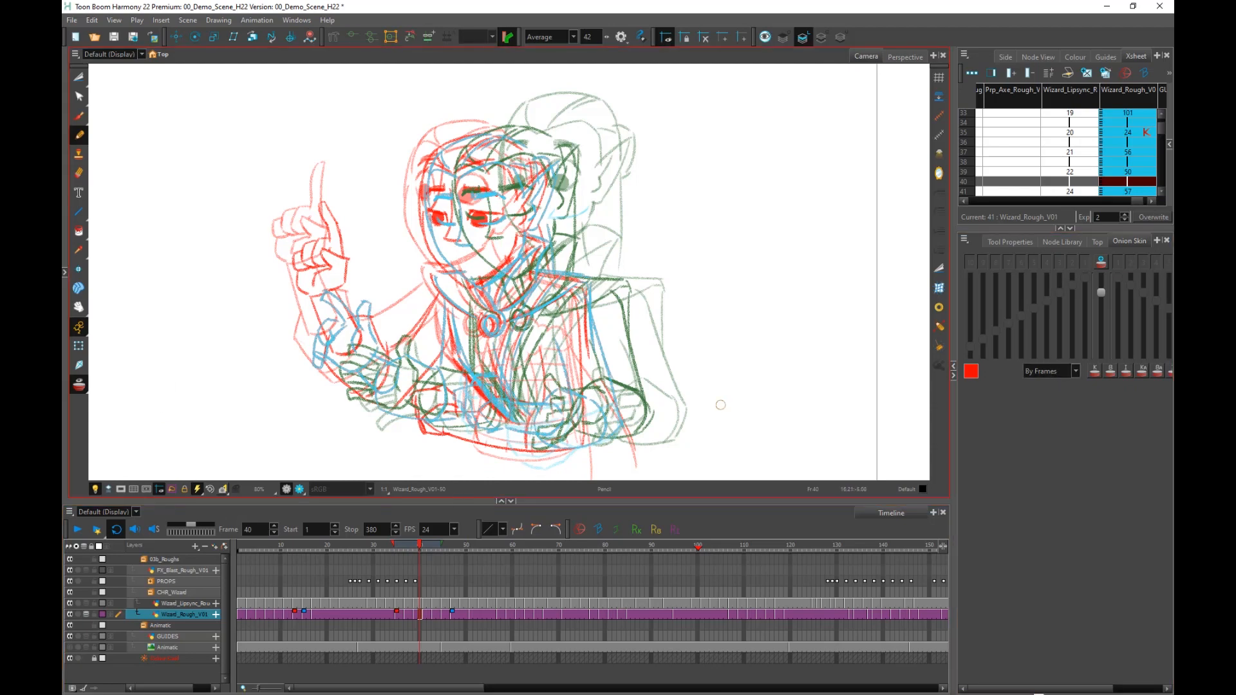
click(1076, 373)
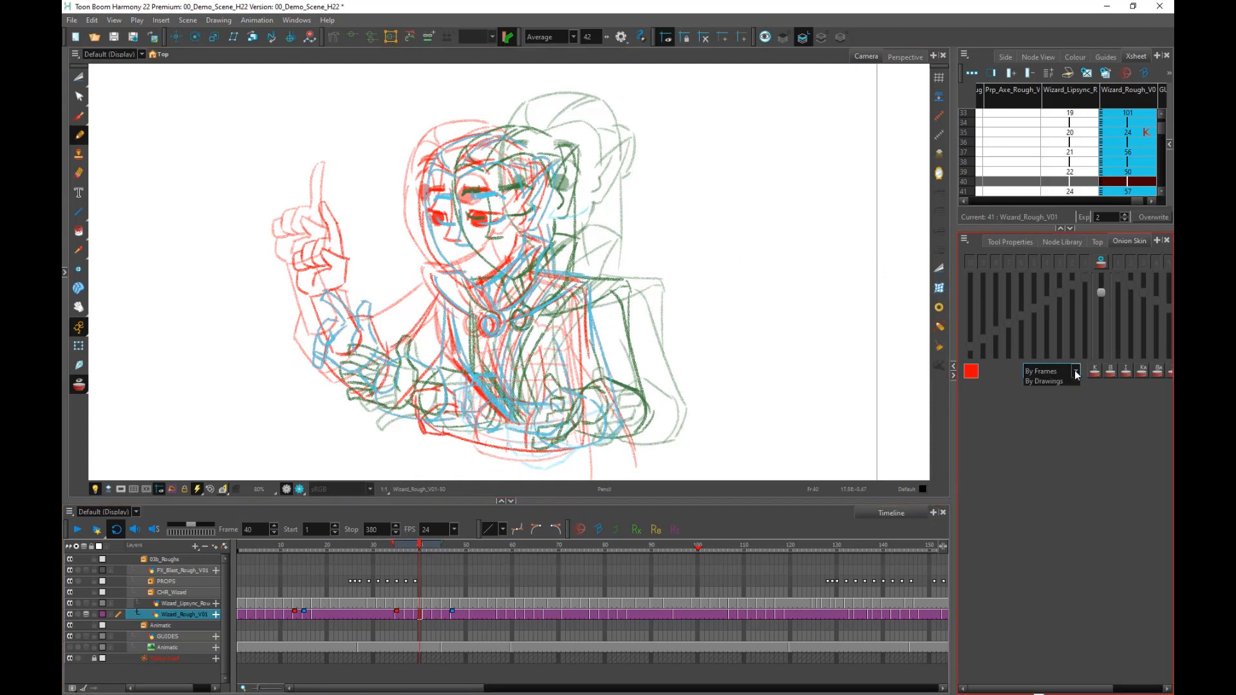
click(1059, 381)
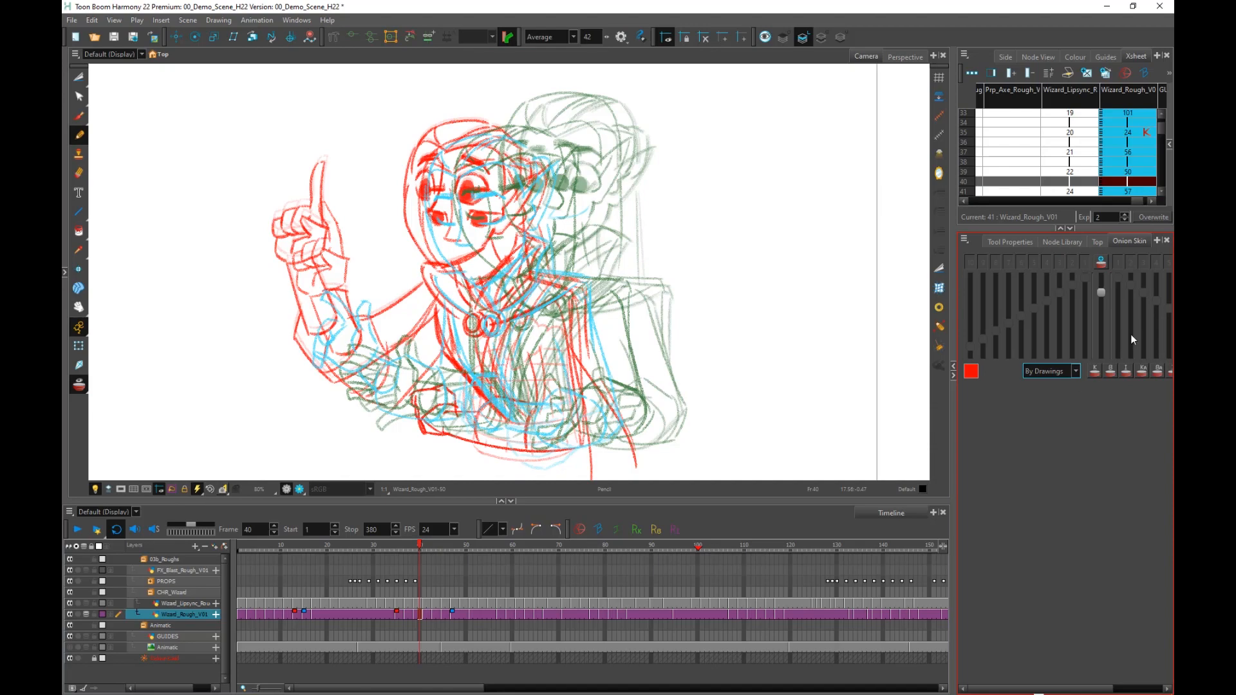
Compare the neighbouring onion-skinned drawings at frames 35, 37 and 39 of the Wizard_Rough_V01 layer.
click(396, 547)
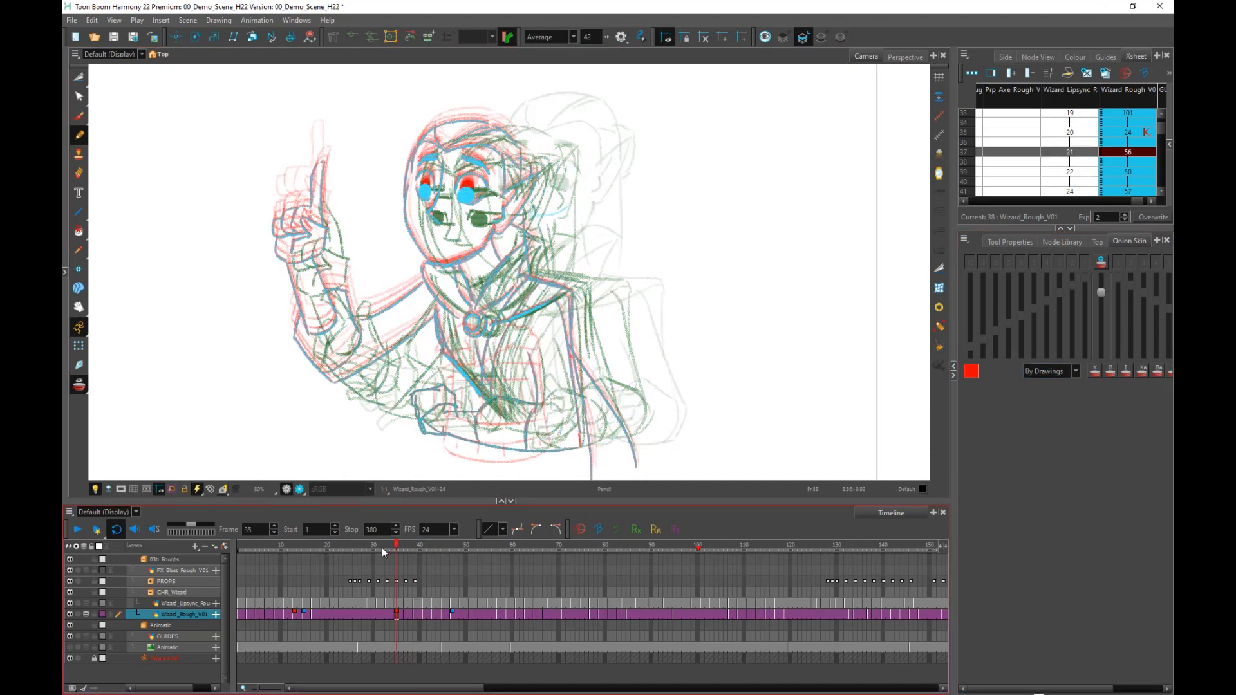
click(414, 547)
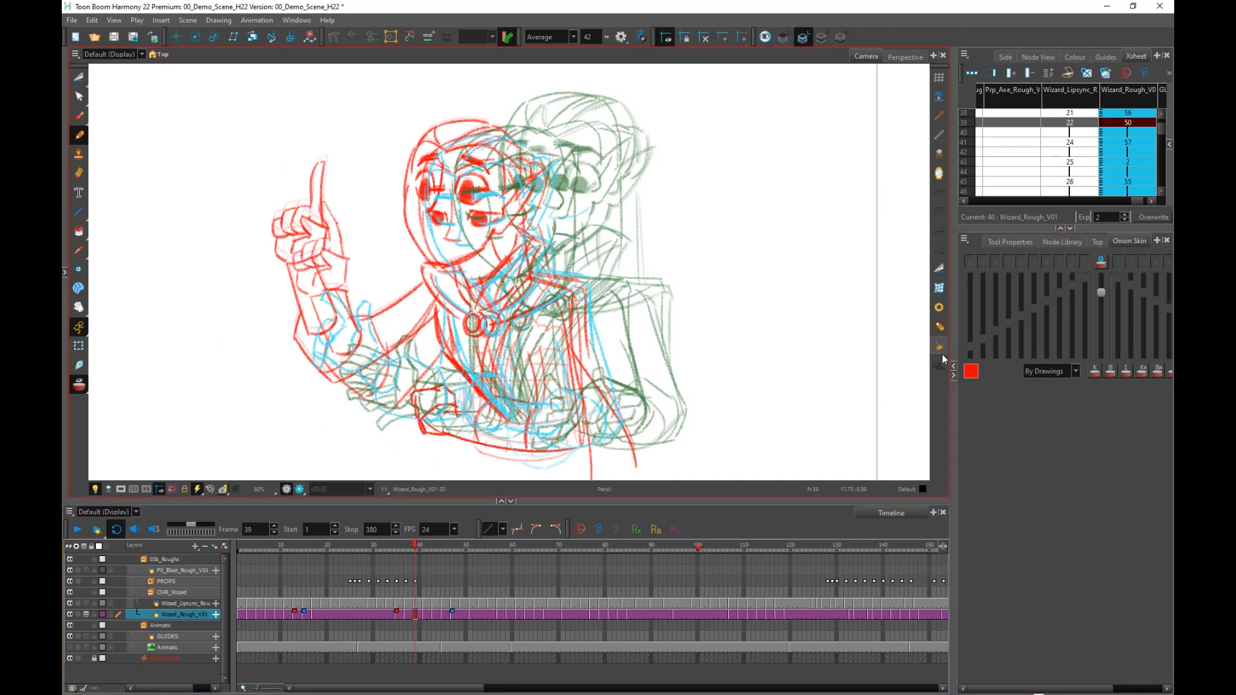
click(406, 547)
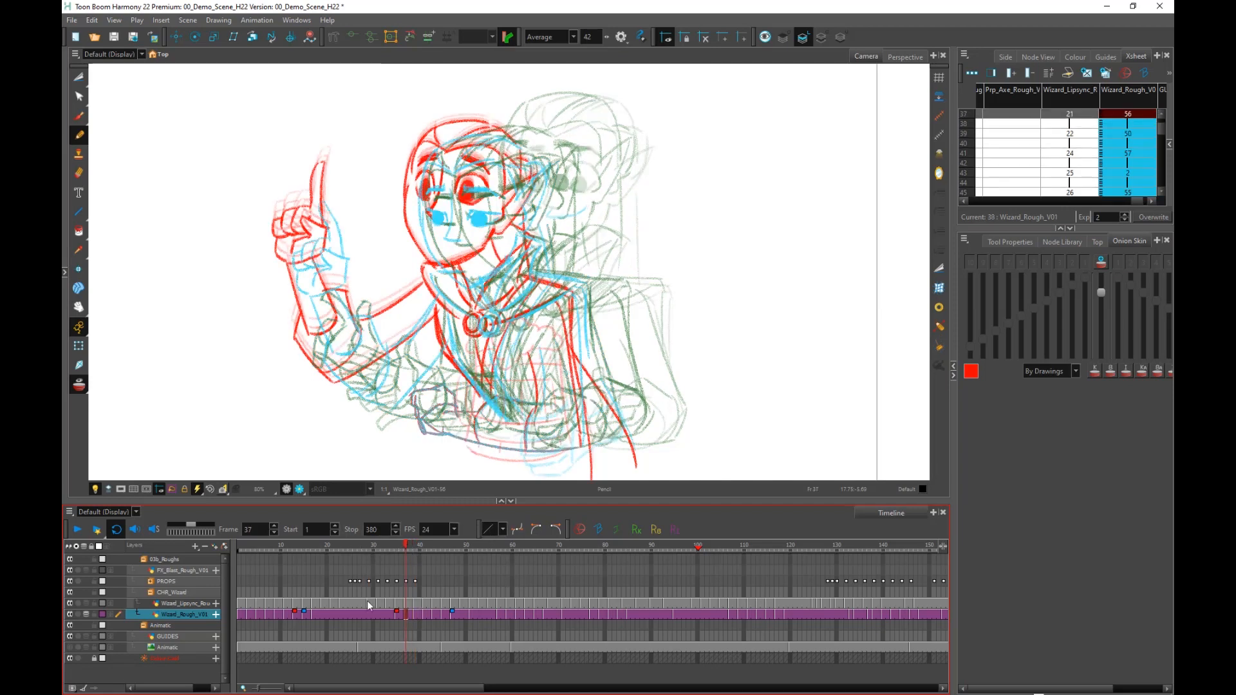
drag(408, 547, 407, 547)
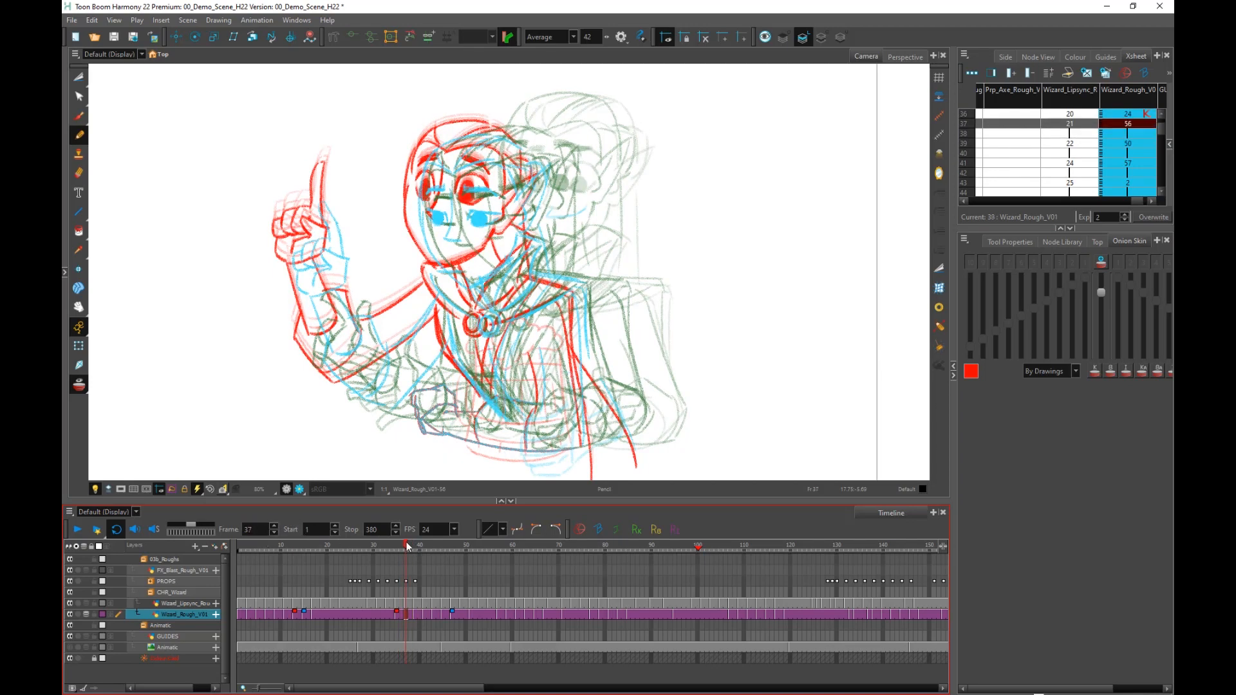
drag(409, 547, 416, 547)
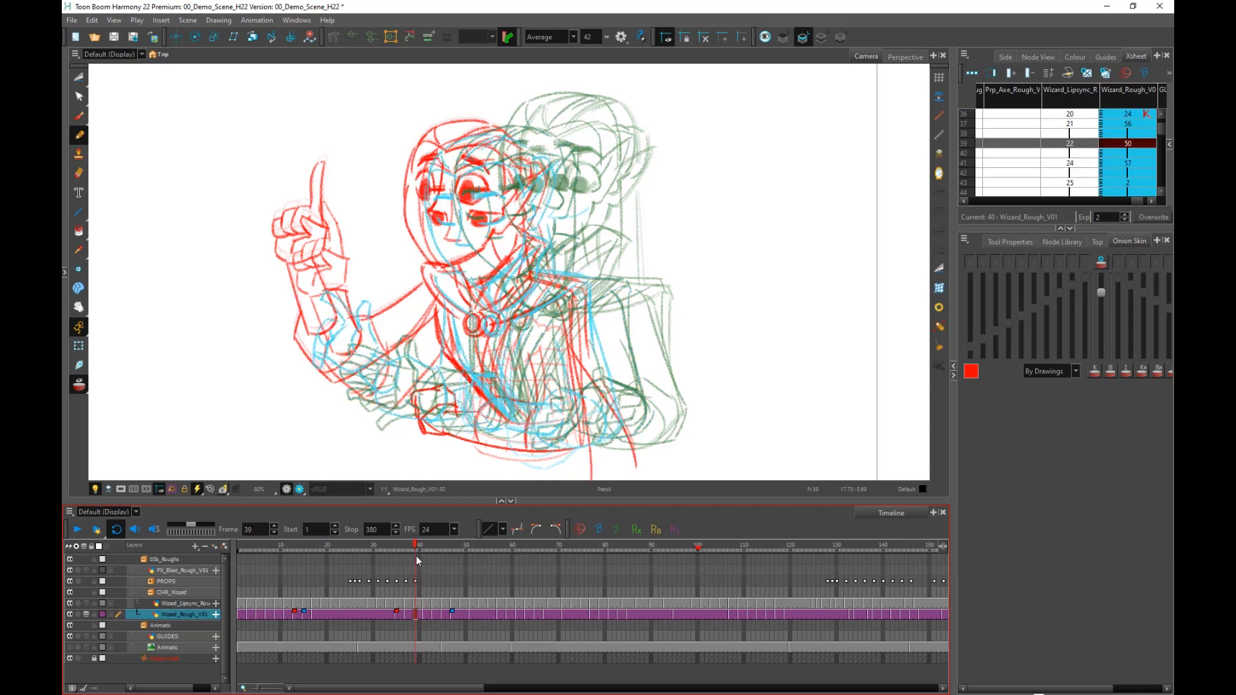
Step through the Wizard_Rough_V01 exposures from frame 40 to frame 48 to examine the onion skin by drawings.
click(419, 615)
click(425, 614)
click(429, 616)
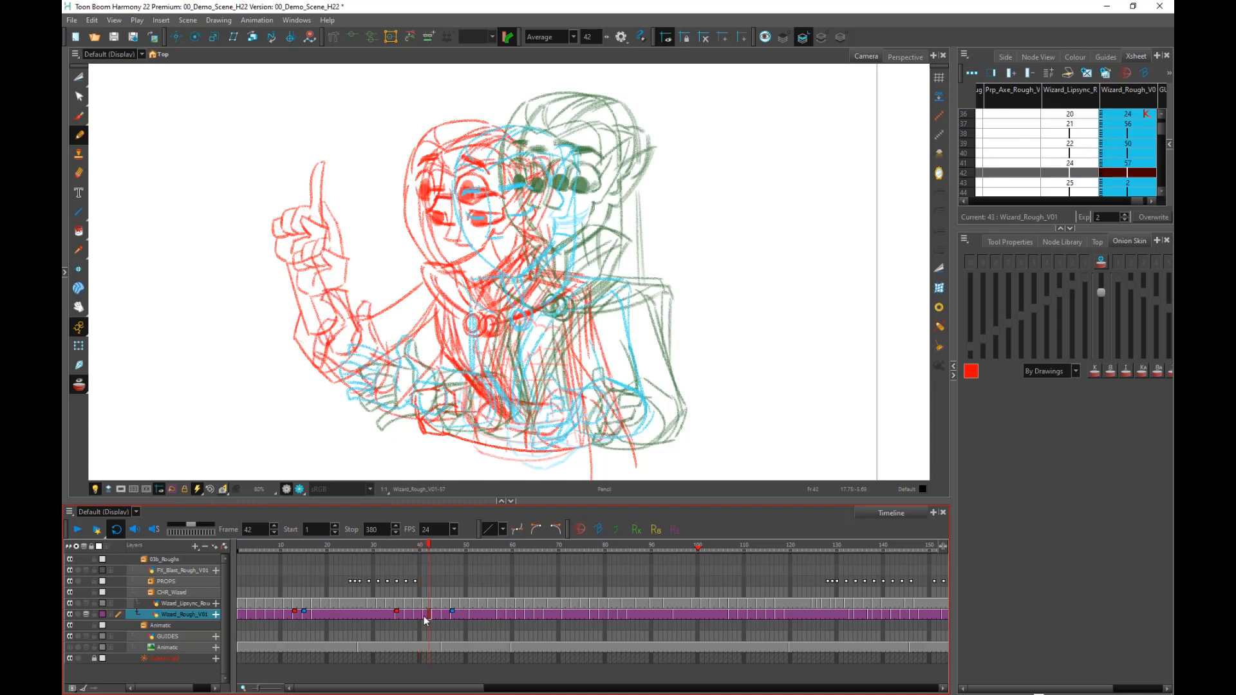
click(434, 613)
click(439, 614)
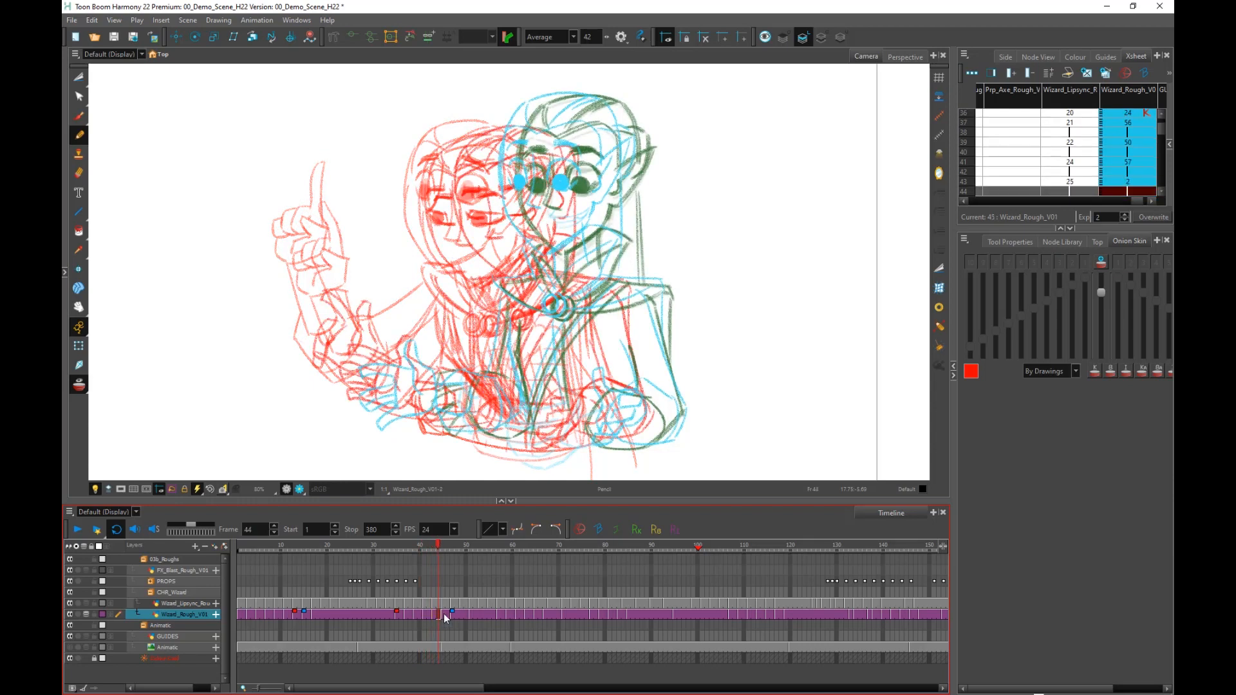
click(443, 614)
click(448, 615)
click(453, 616)
click(458, 616)
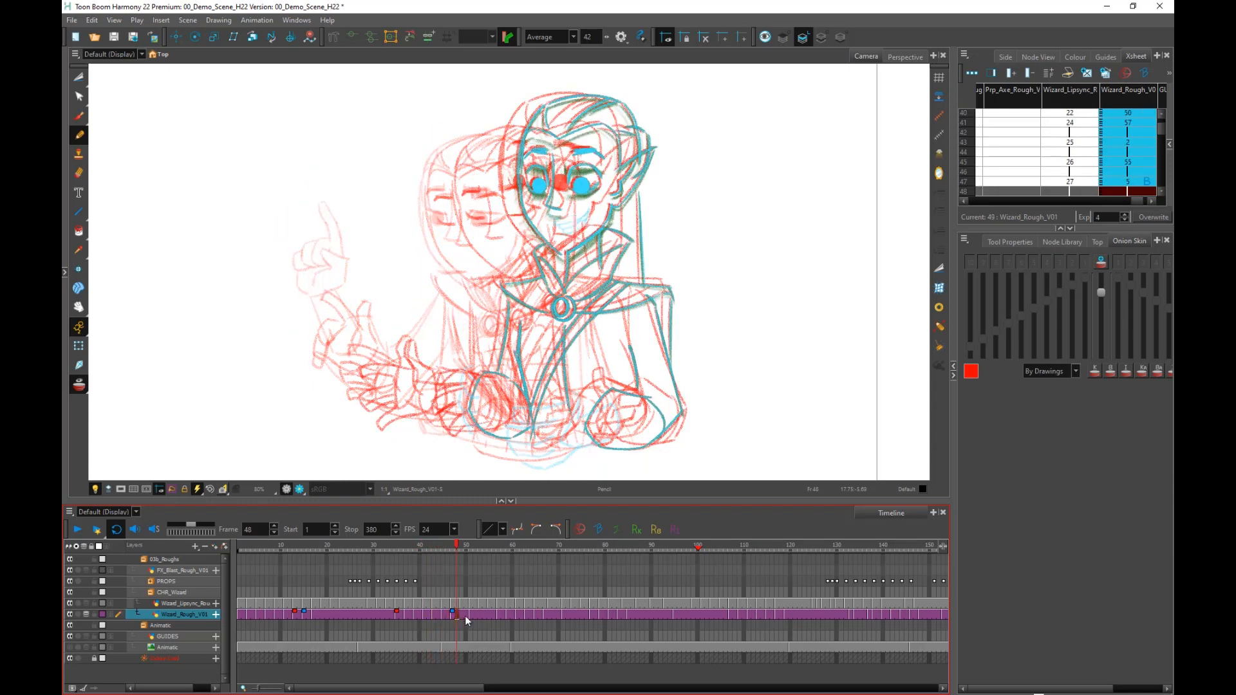
Examine the onion skin across the held Wizard_Rough_V01 drawing between frames 51 and 56.
mouse_move(465, 616)
mouse_down()
mouse_move(443, 616)
mouse_move(475, 625)
mouse_up()
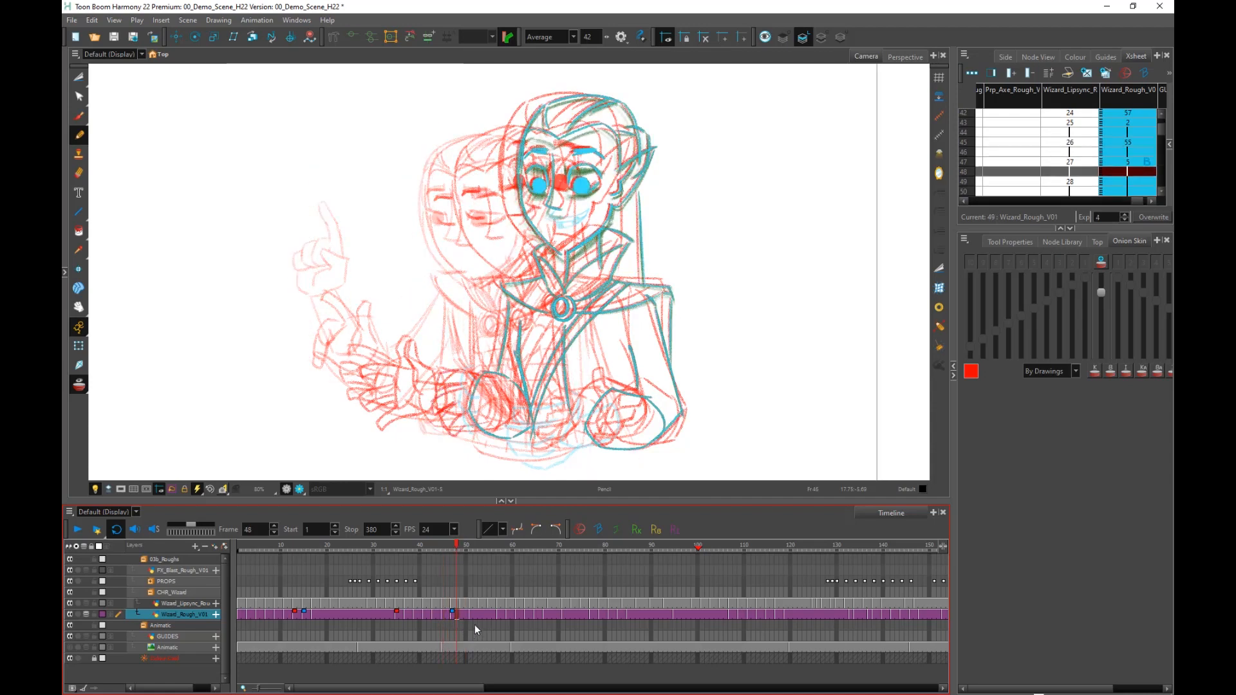
mouse_move(458, 544)
mouse_down()
mouse_move(476, 548)
mouse_move(447, 551)
mouse_move(470, 554)
mouse_up()
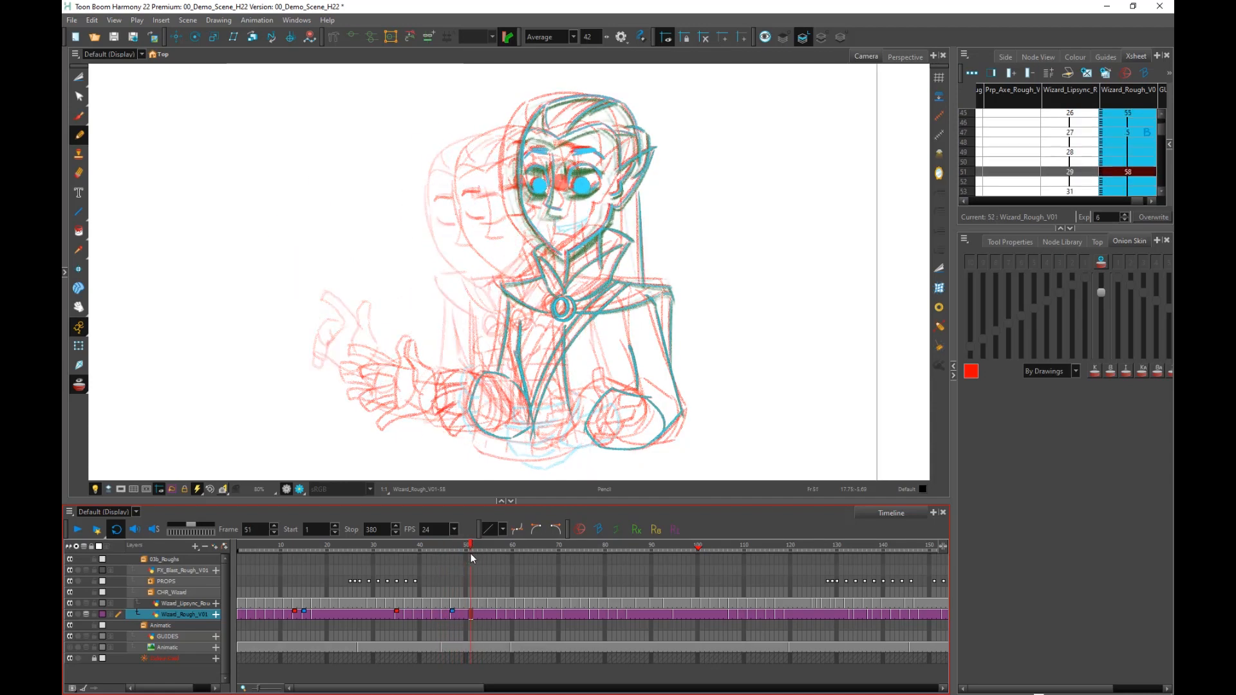
click(491, 616)
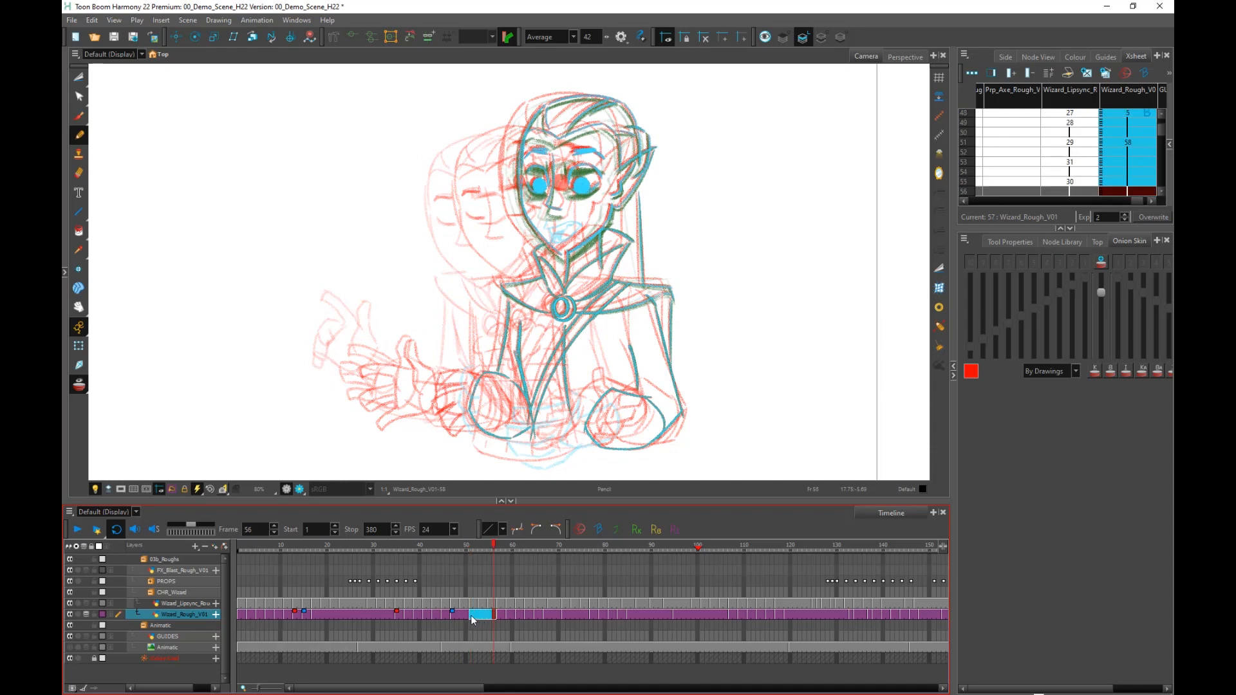
click(482, 550)
drag(479, 547, 488, 551)
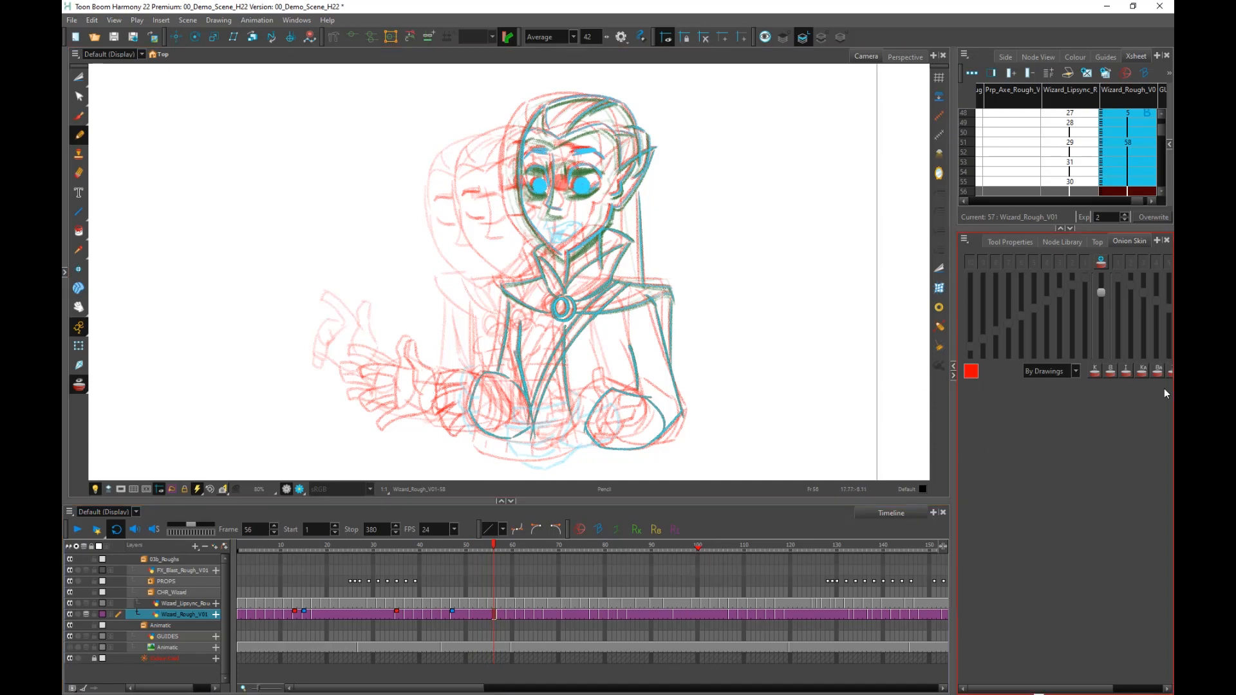
Turn on onion skinning, widen the Onion Skin view to show all levels, and raise the current drawing's opacity to maximum.
click(1100, 260)
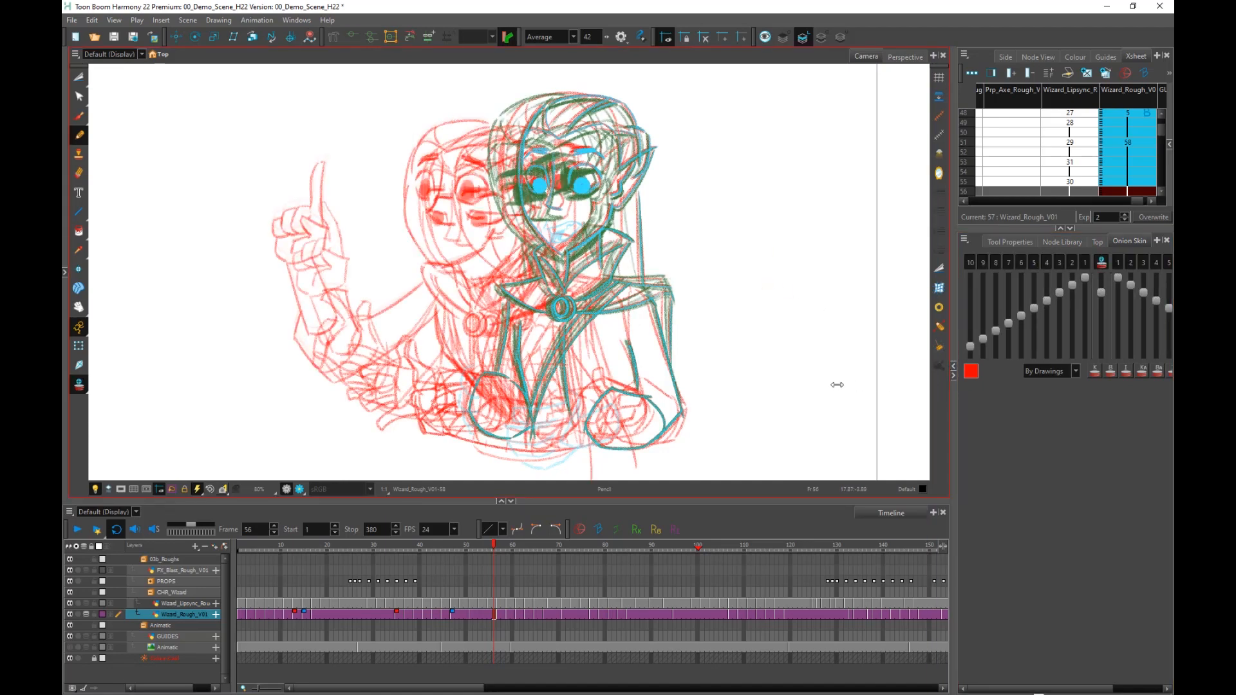
drag(950, 392, 827, 389)
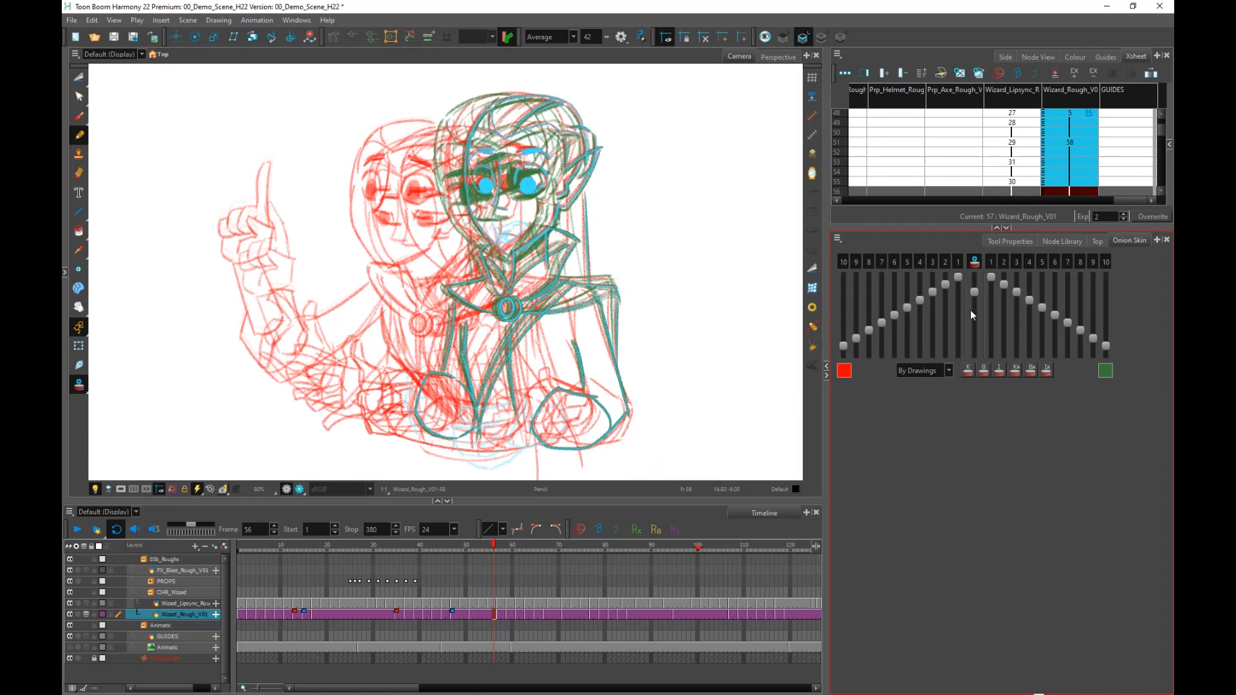
mouse_move(957, 277)
mouse_down()
mouse_move(958, 345)
mouse_move(957, 277)
mouse_up()
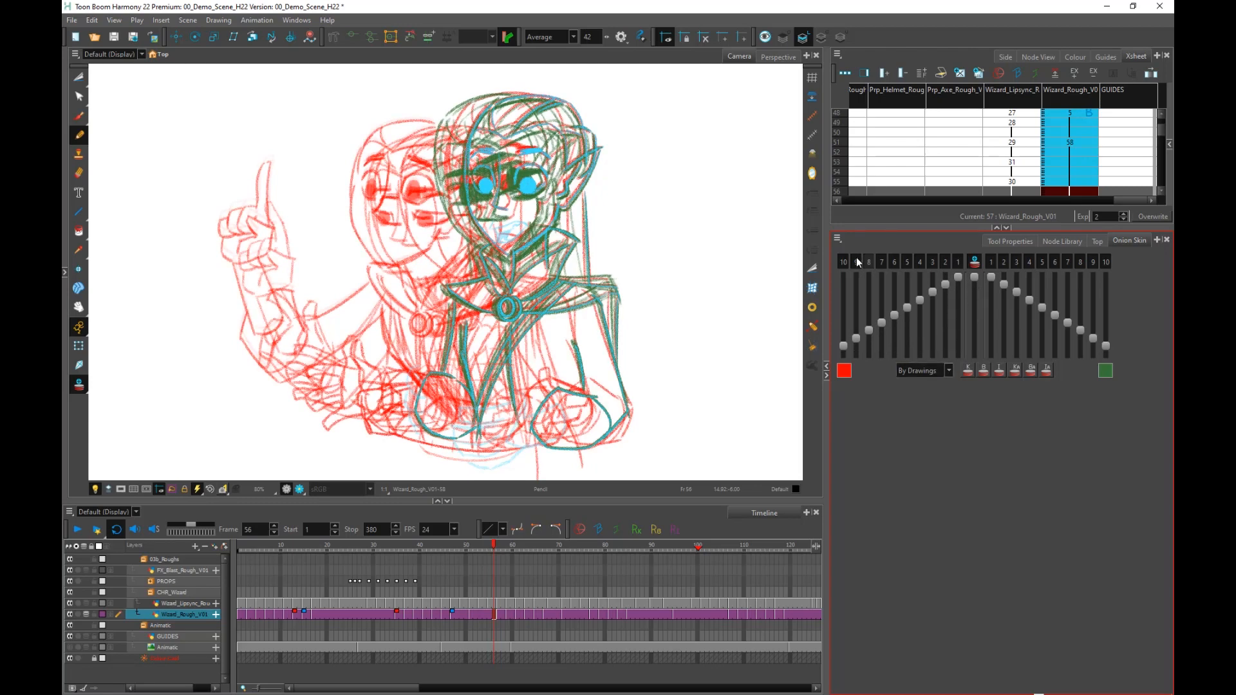
Turn off onion skin levels 10, 9, 8 and 1 for the previous drawings.
click(844, 262)
click(856, 262)
click(869, 263)
click(958, 262)
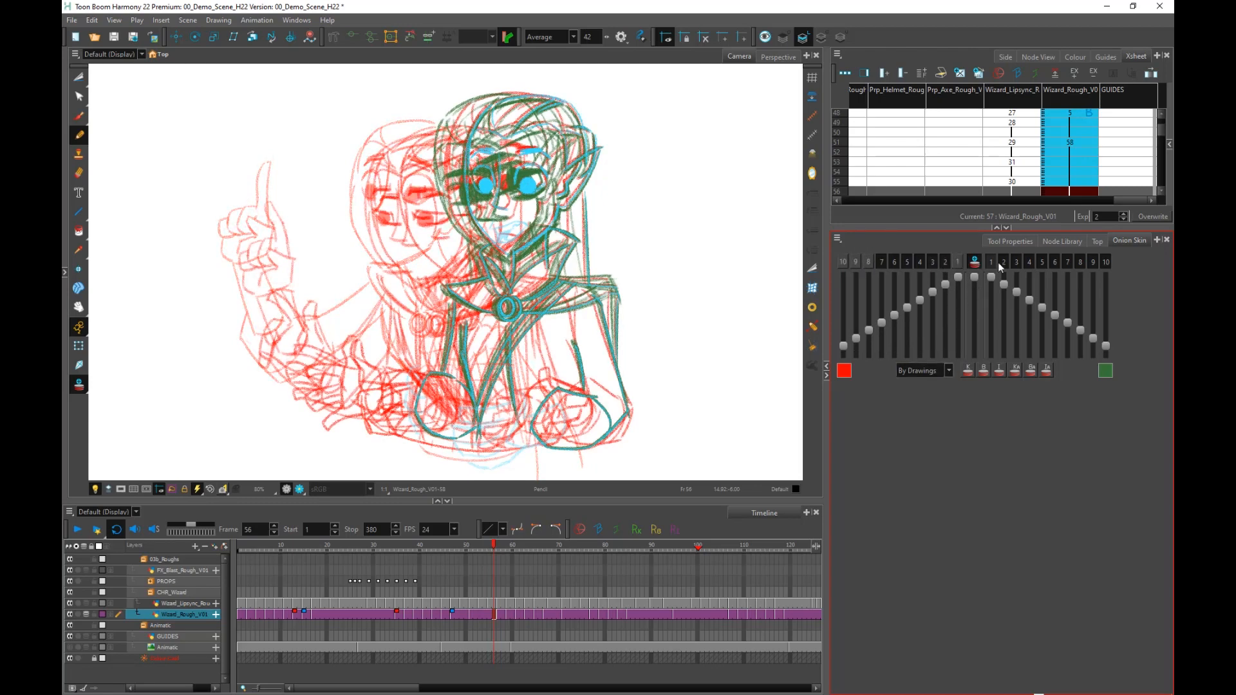
Turn off all ten onion skin levels for the next drawings.
click(1003, 262)
click(1016, 262)
click(1029, 262)
click(1042, 262)
click(1054, 262)
click(1067, 263)
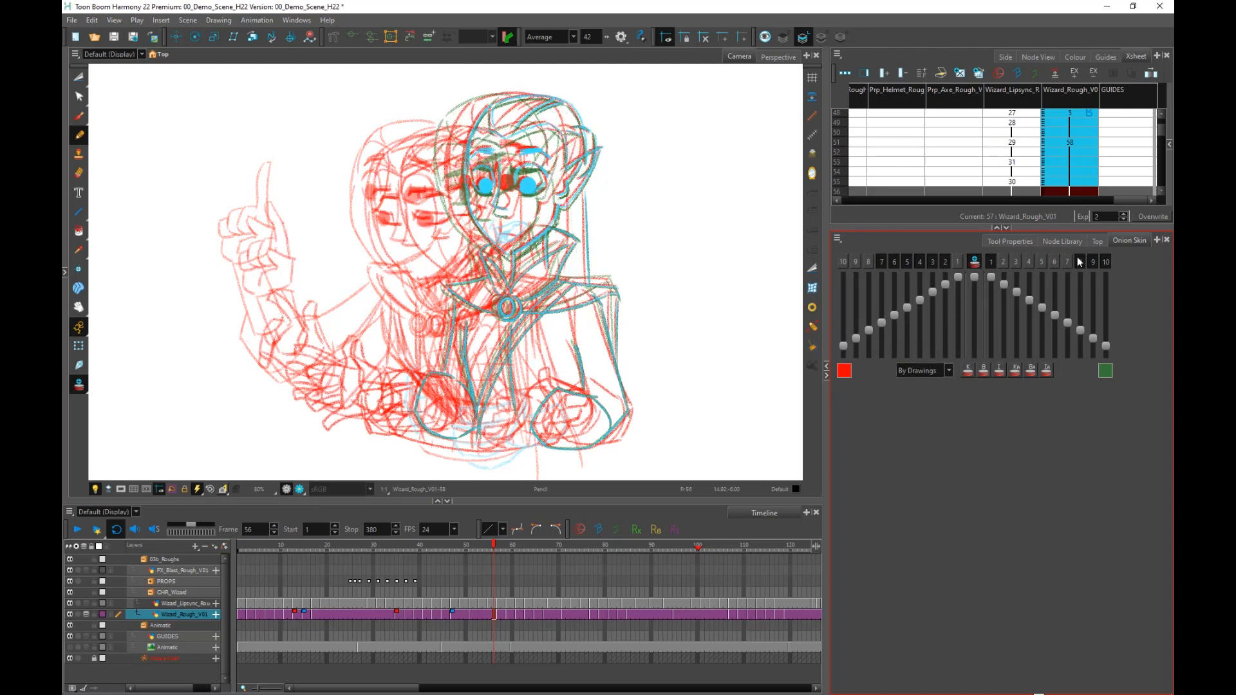
click(1080, 262)
click(1094, 262)
click(1106, 262)
click(991, 262)
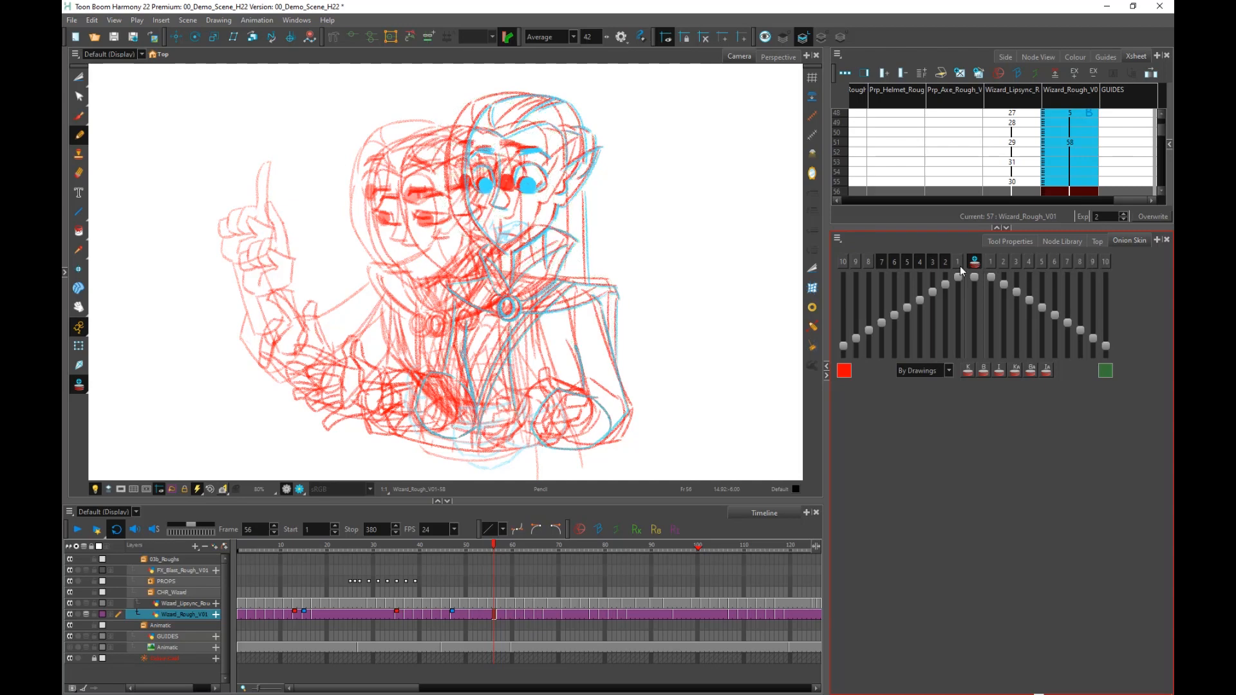
Switch the onion skin to By Frames and turn off the remaining previous levels, 7 through 2.
click(950, 371)
click(937, 385)
click(883, 262)
click(894, 262)
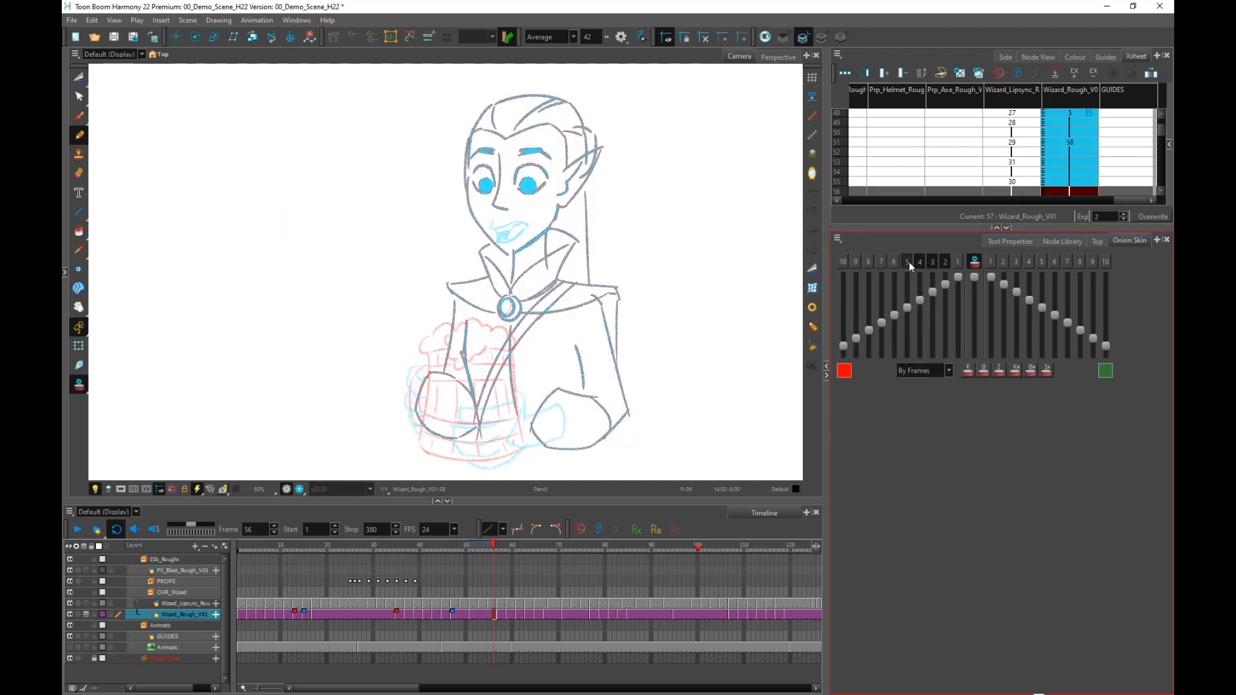
click(933, 262)
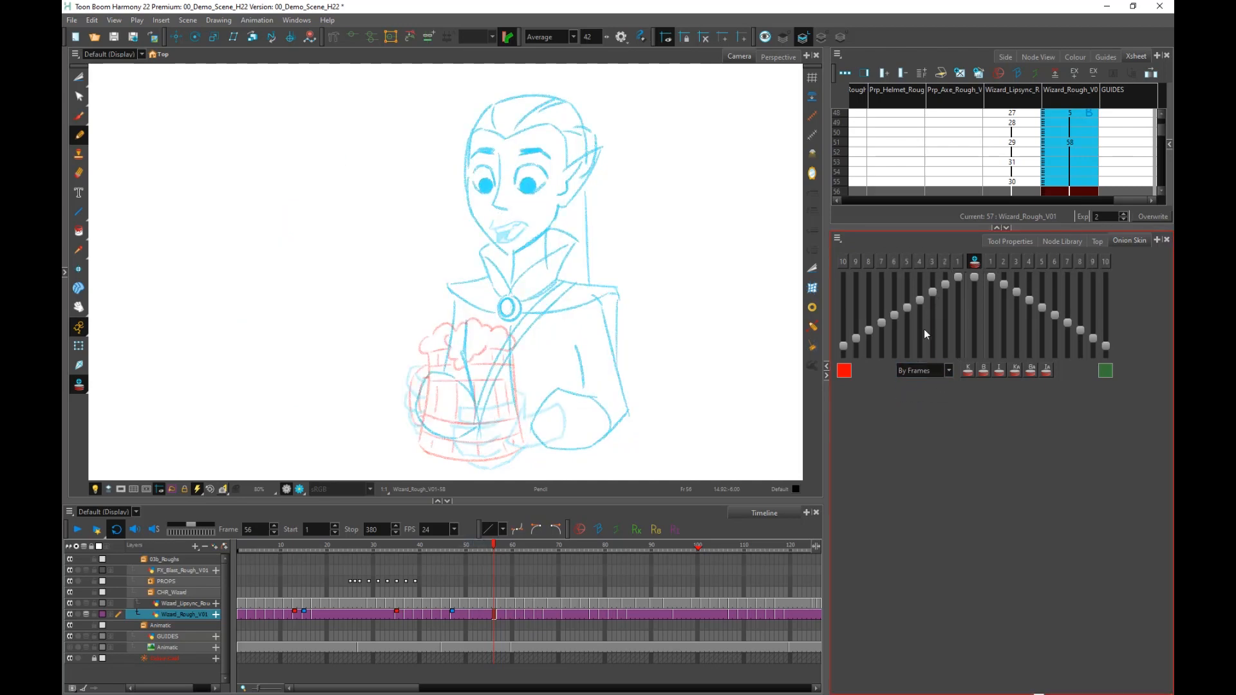
Turn on previous onion skin levels 5 and 9, and set the onion skin mode to By Drawings.
click(908, 262)
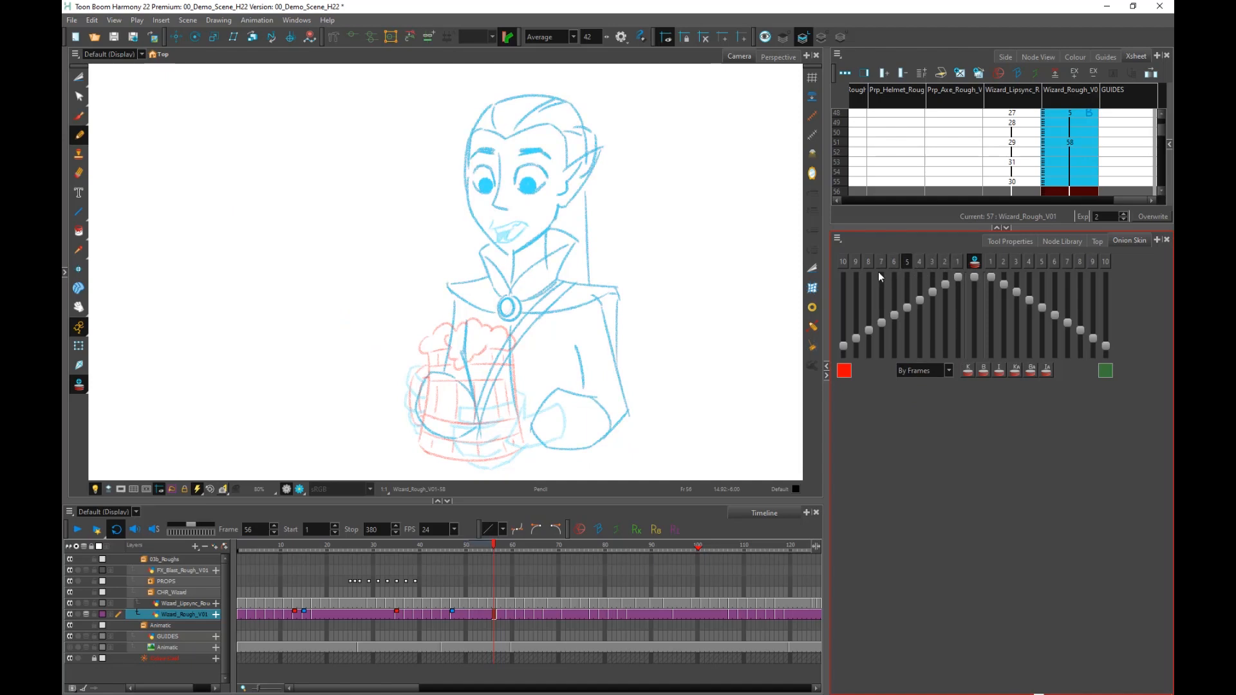
click(857, 260)
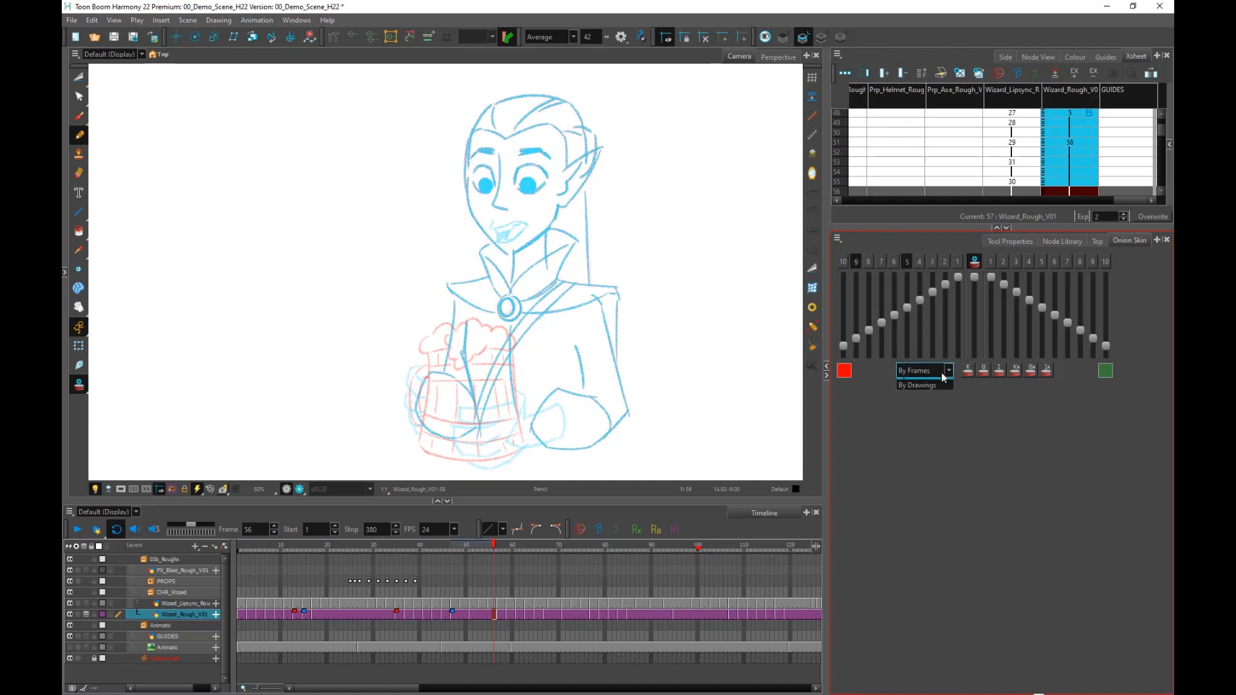
click(914, 371)
click(927, 392)
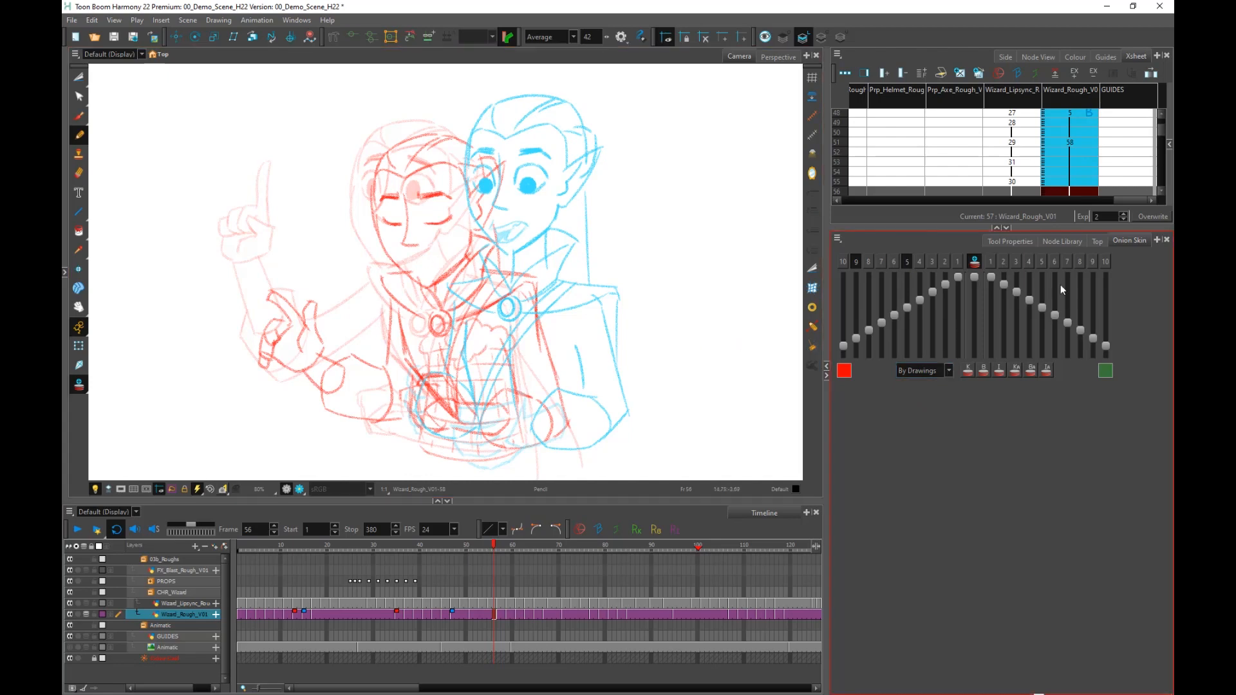
Turn on next onion skin levels 2, 6, 7 and 10, and raise the opacity of the next drawings.
click(1004, 261)
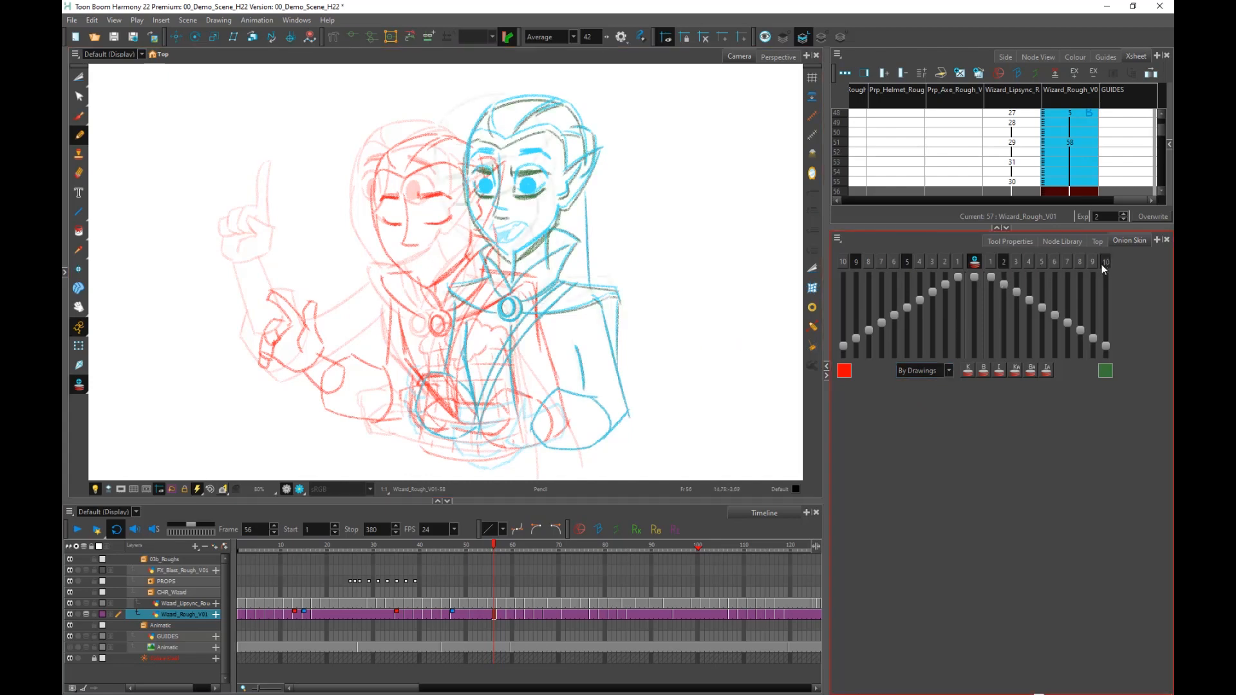
drag(1106, 344, 1104, 303)
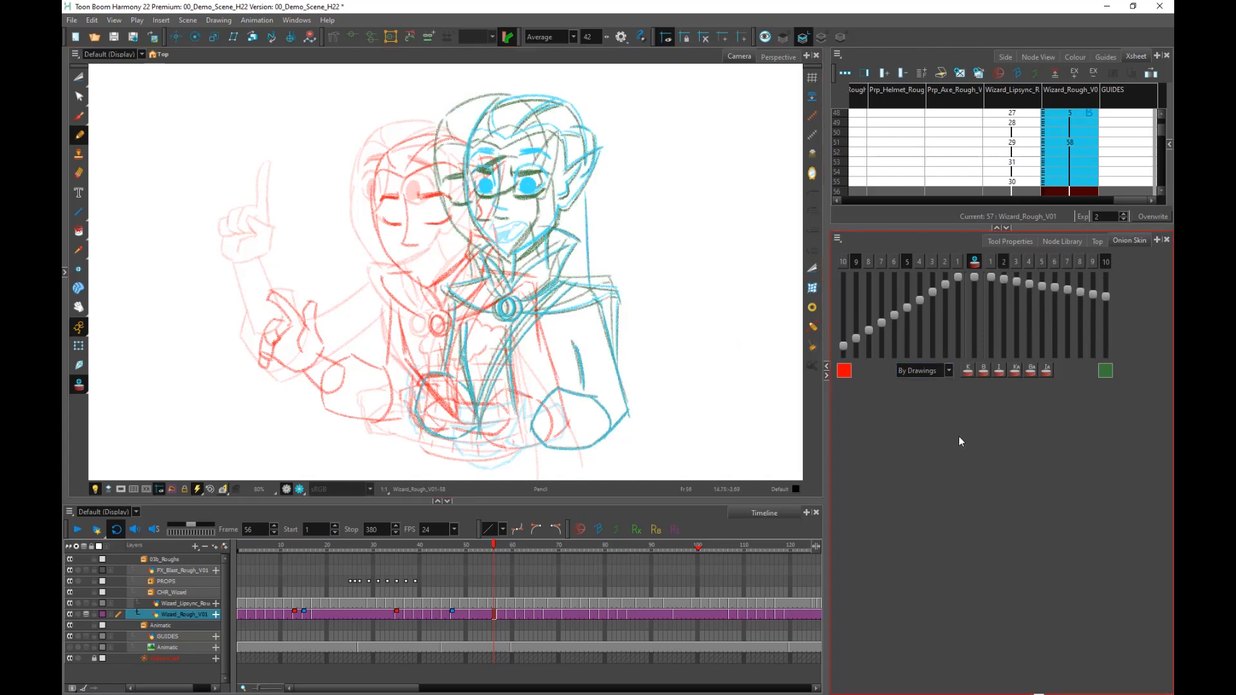
click(1056, 261)
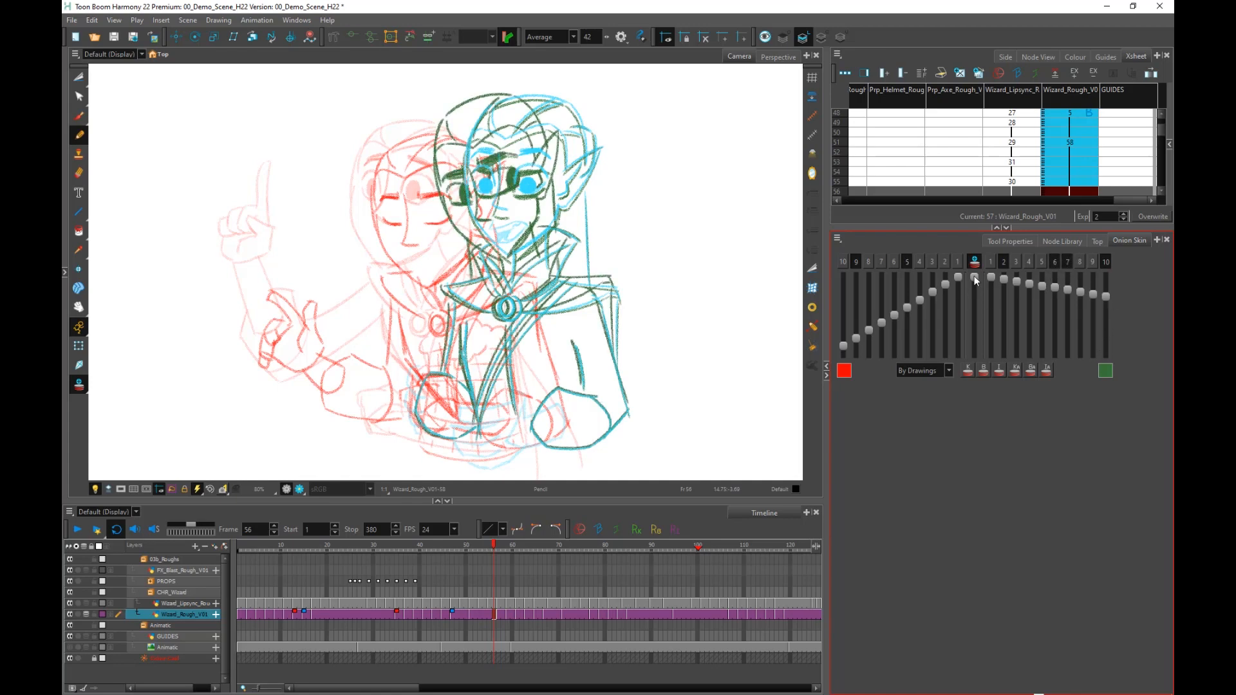
Lower the onion skin opacity of the current drawing and of the previous drawings.
drag(976, 281, 974, 332)
drag(958, 278, 958, 296)
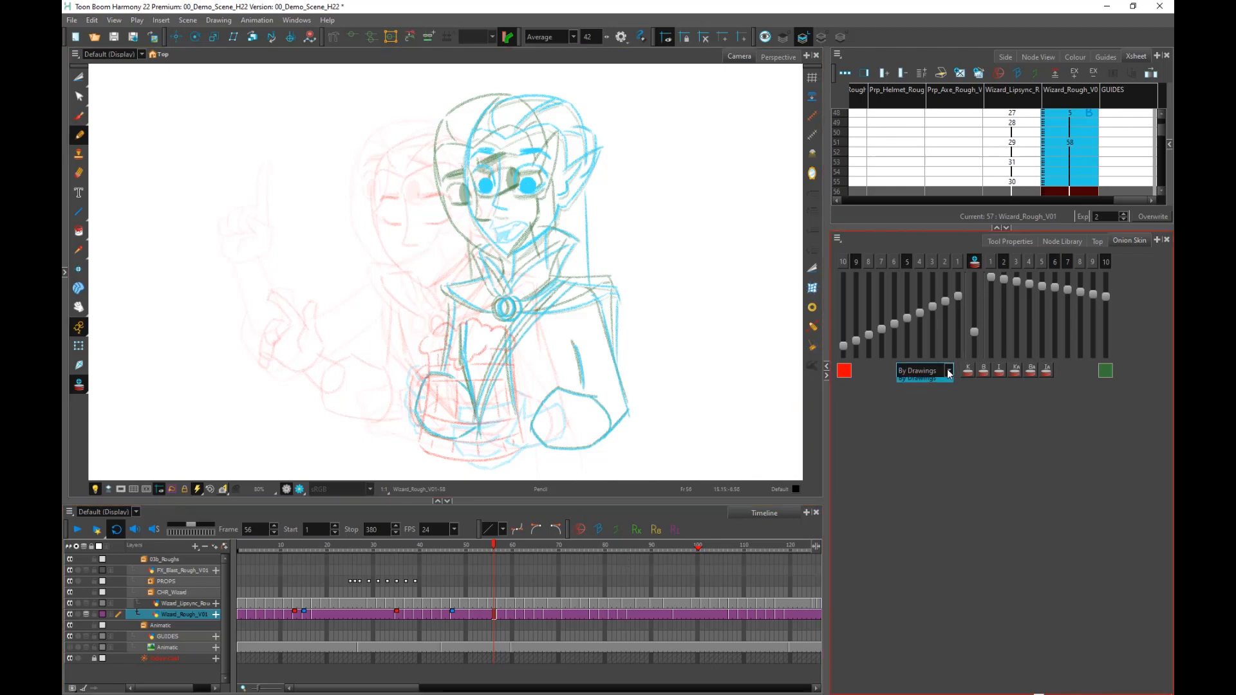
Look at the onion skin mode options and preview the onion skin limited to key drawings.
click(925, 371)
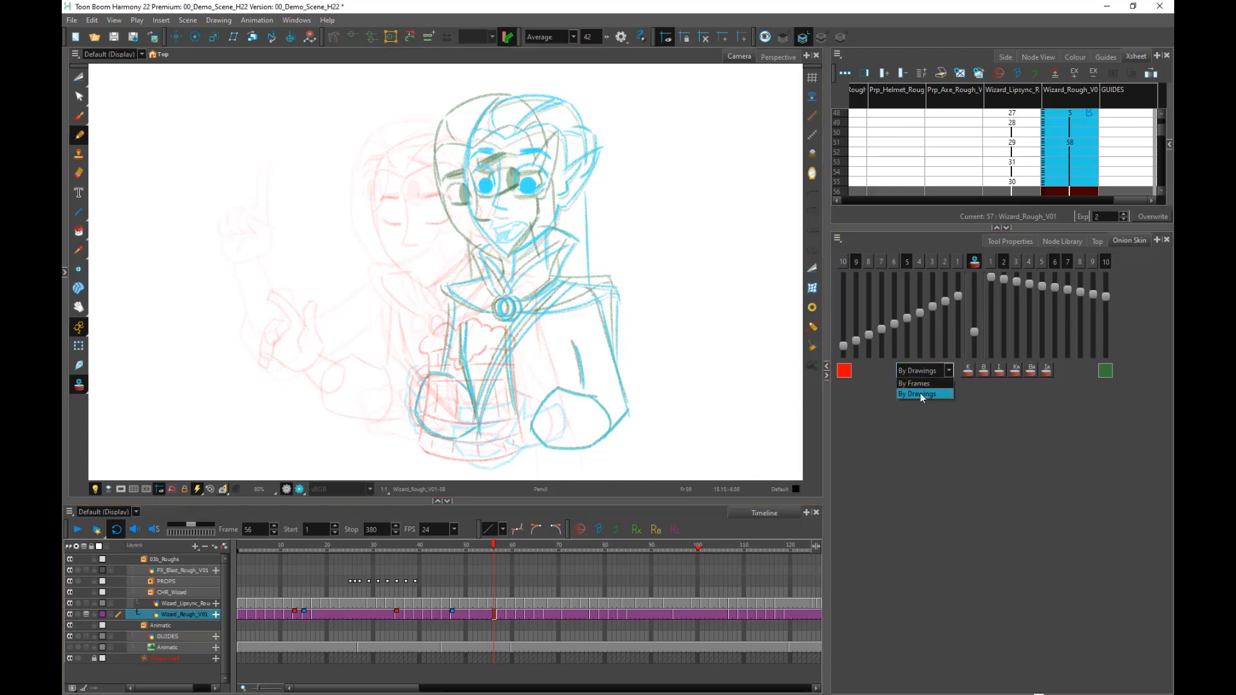
click(930, 467)
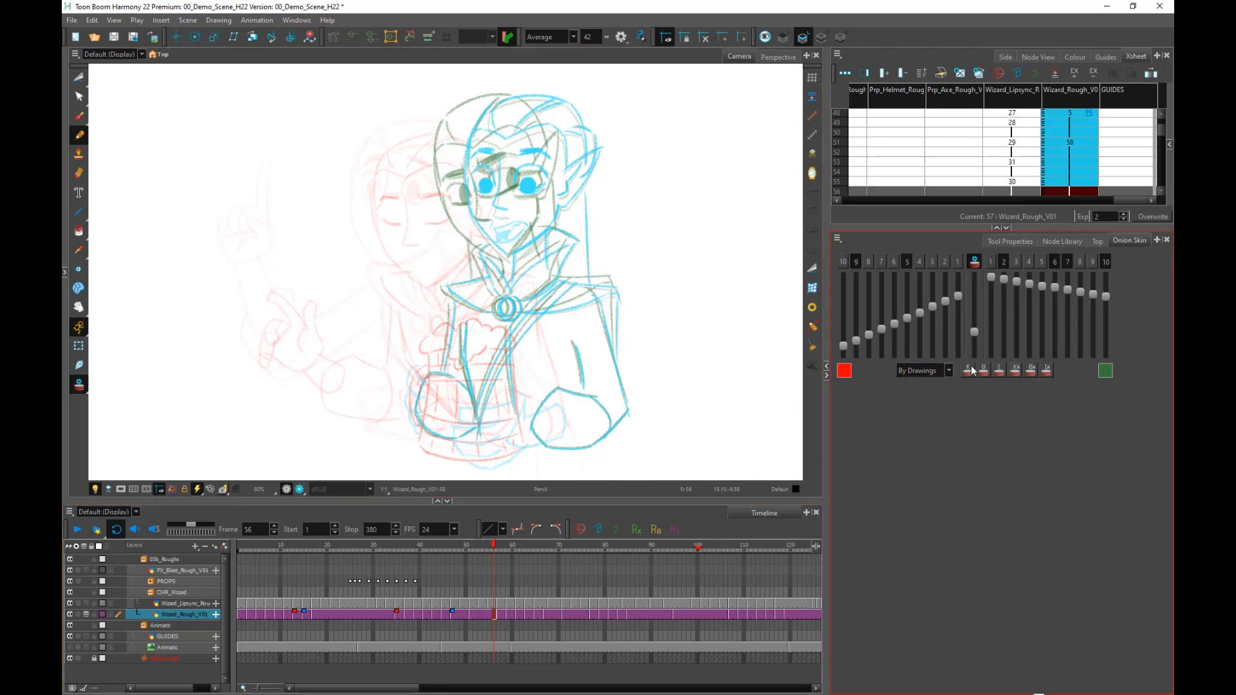
click(968, 372)
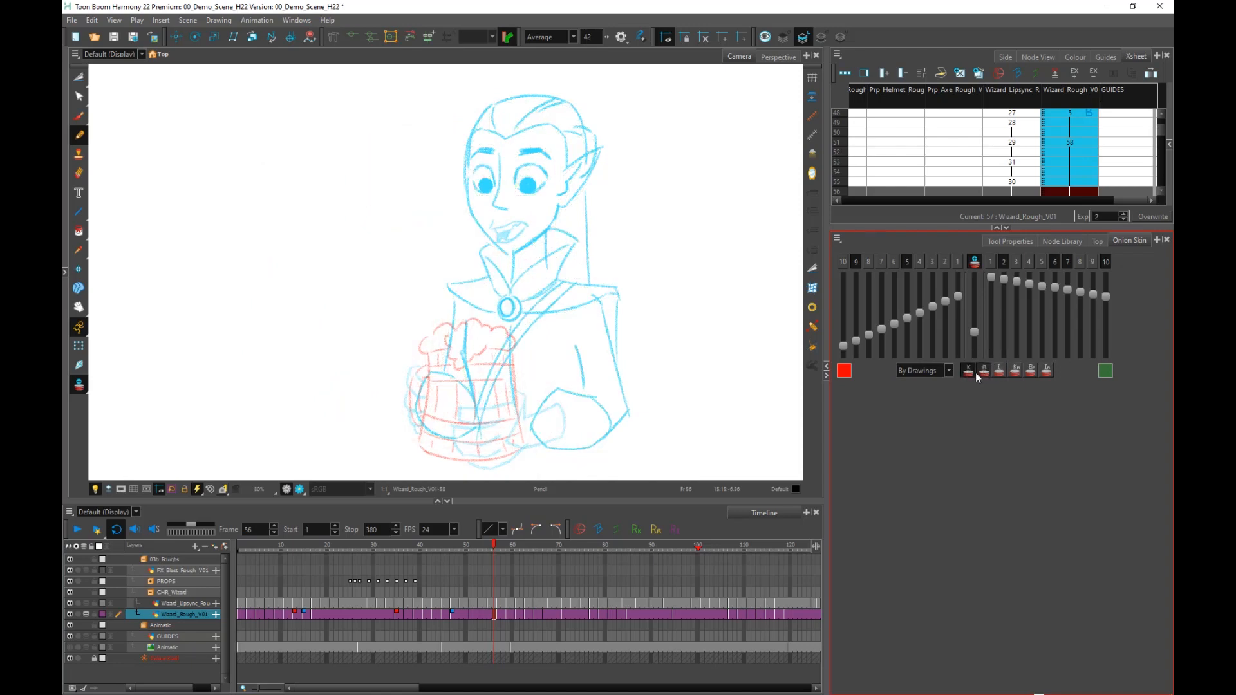
click(965, 373)
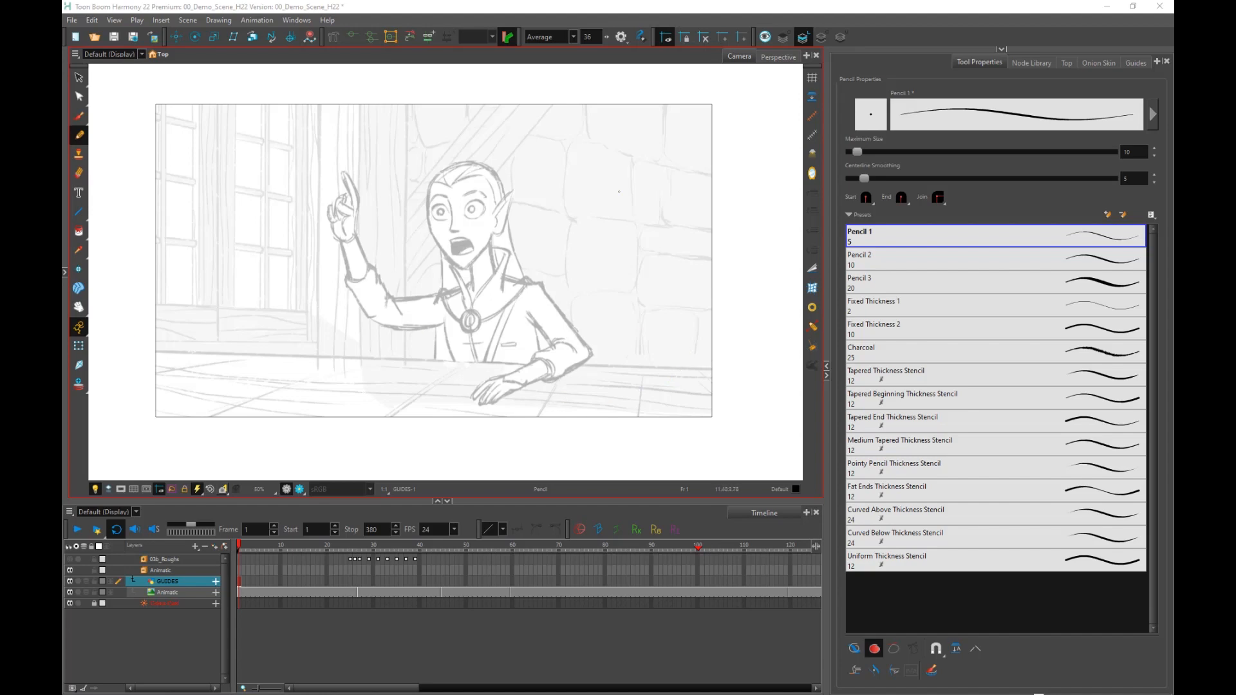
Bring up the Guides view and look through the guide types that can be added.
click(1137, 63)
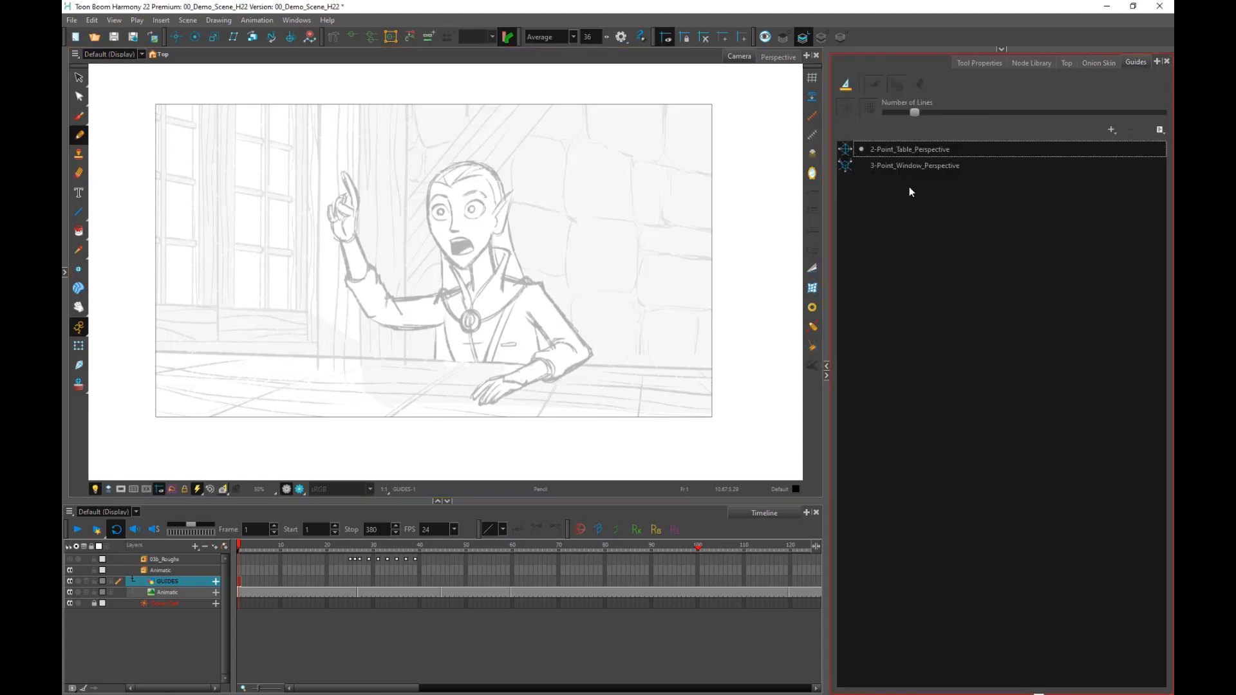
click(1110, 131)
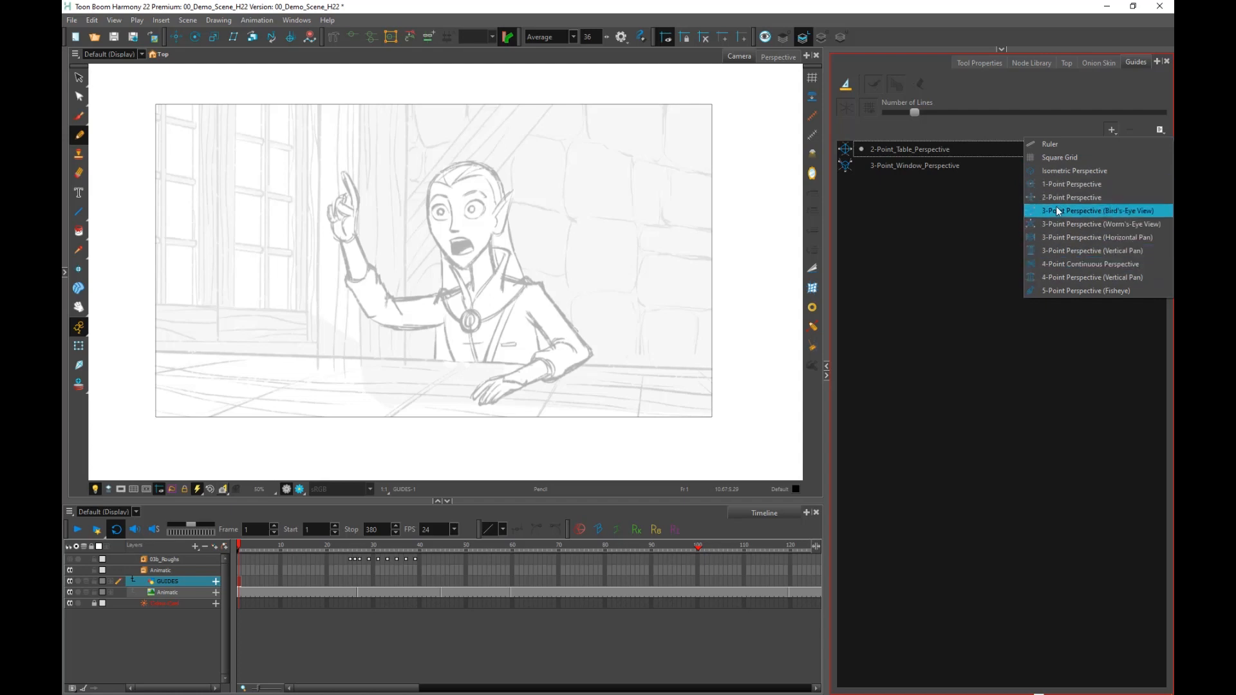
click(980, 129)
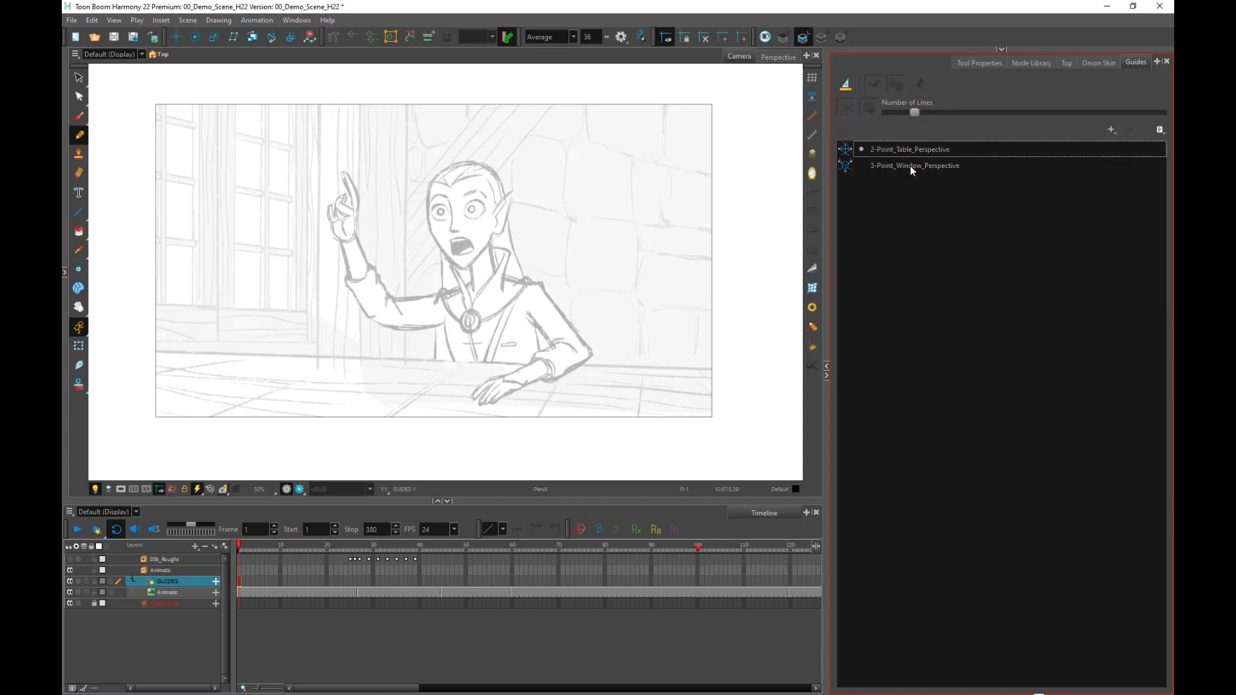
Display the 2-Point_Table_Perspective guide over the scene and unlock it for editing.
click(908, 149)
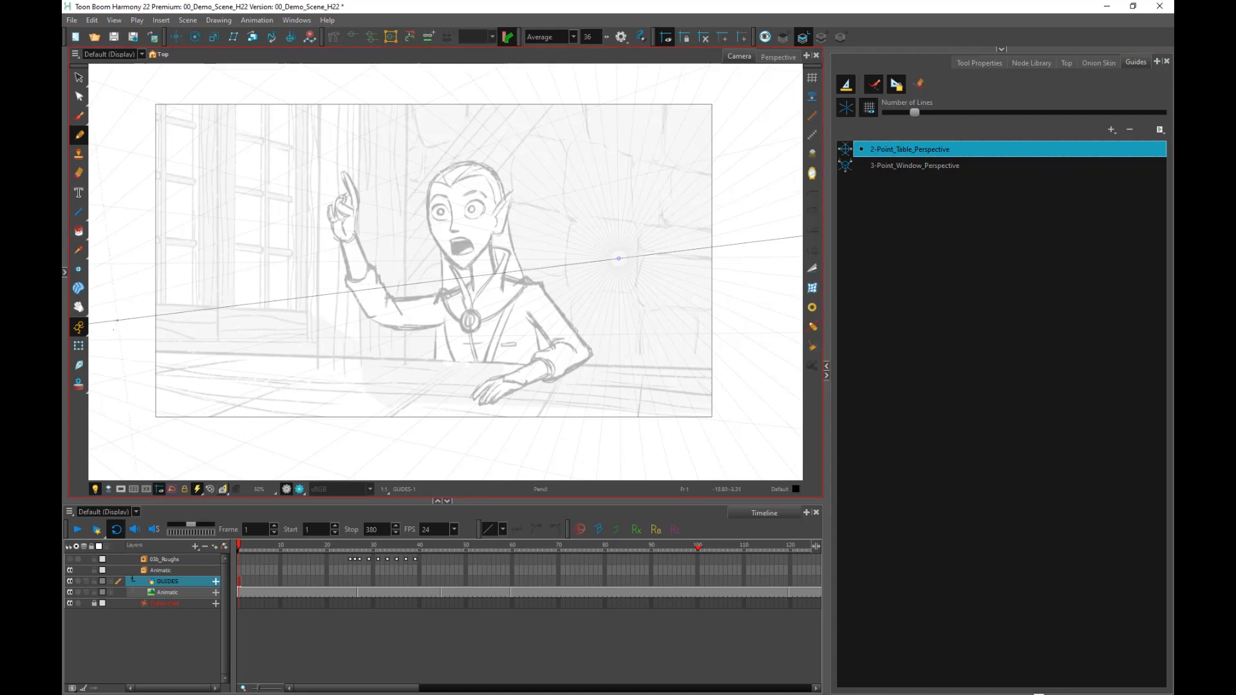
scroll(476, 326, down, 2)
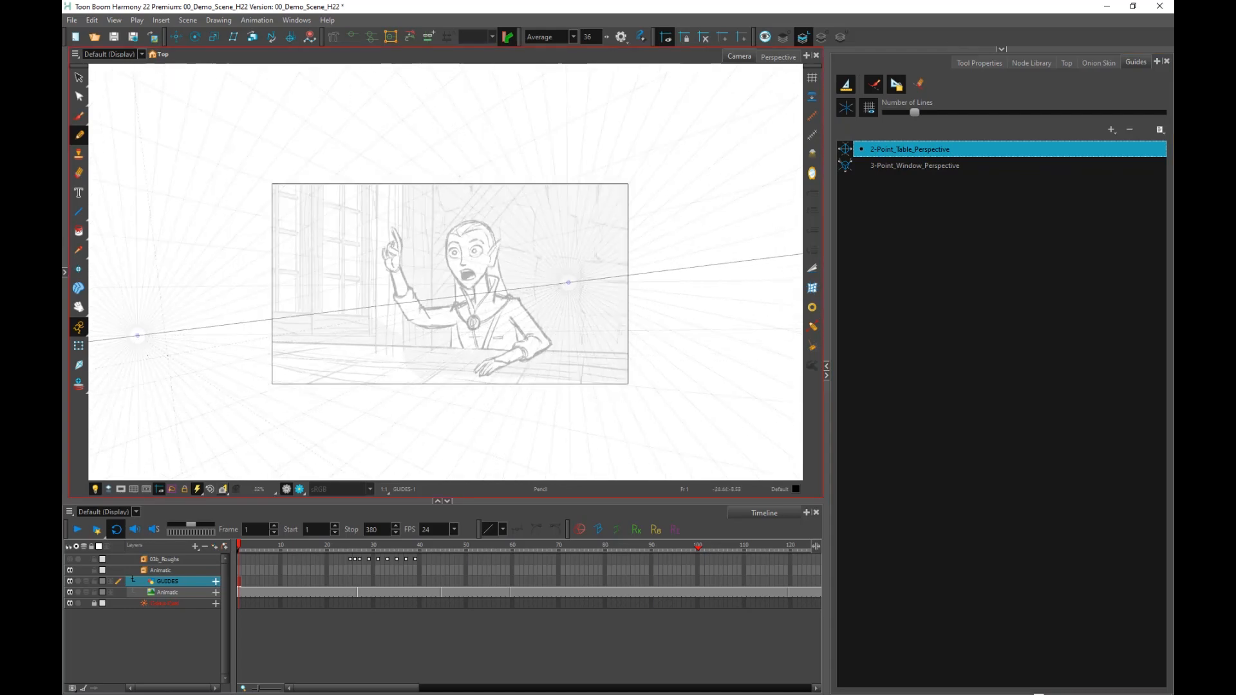
scroll(117, 336, up, 1)
scroll(407, 314, down, 1)
scroll(451, 329, up, 1)
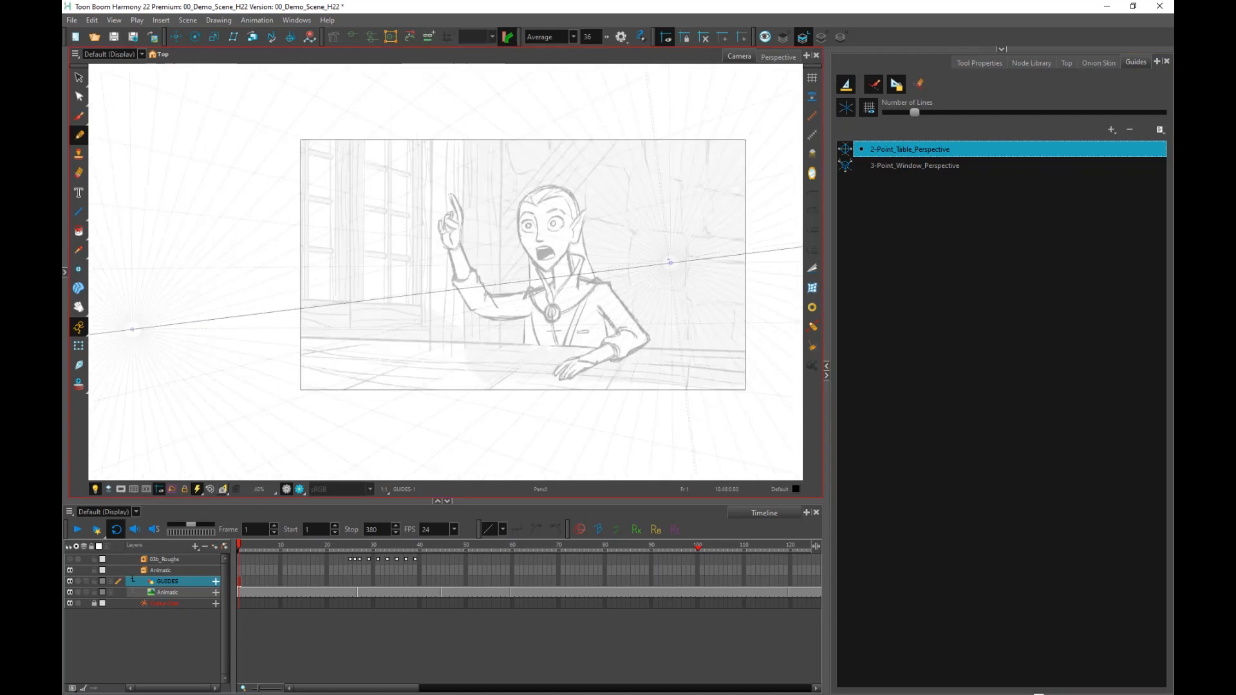
click(897, 86)
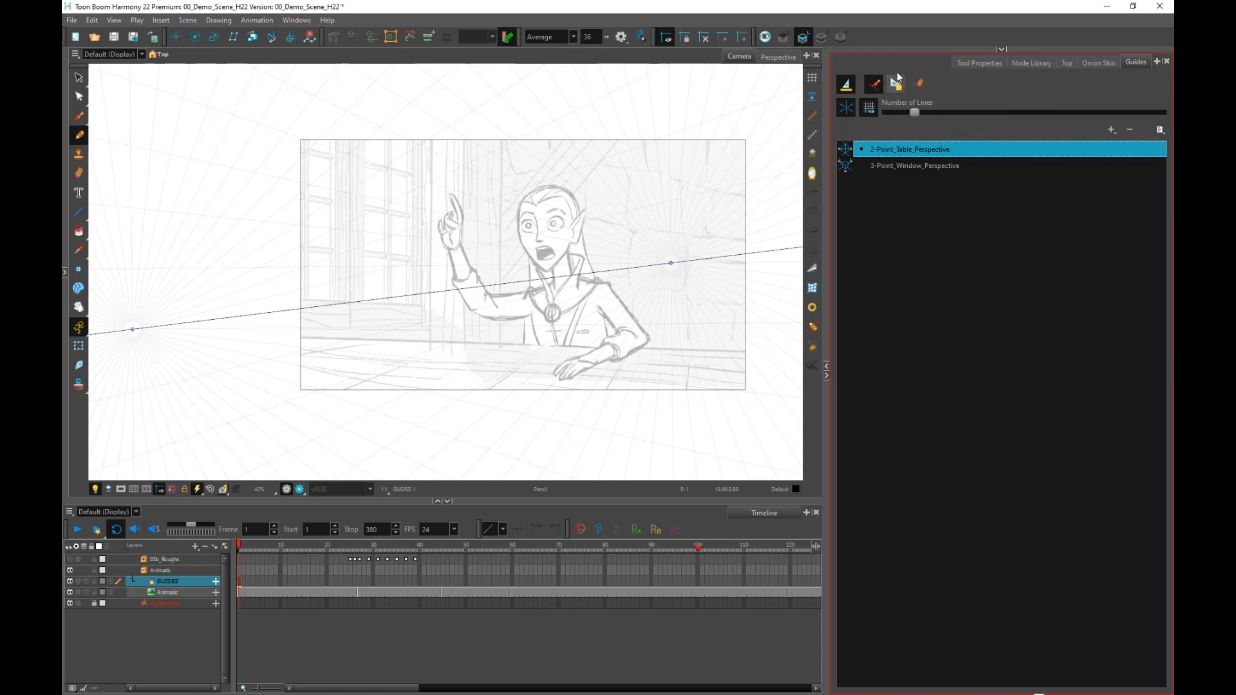
Try several positions for both vanishing points of the table perspective guide, changing the tilt of the horizon line.
drag(670, 263, 680, 314)
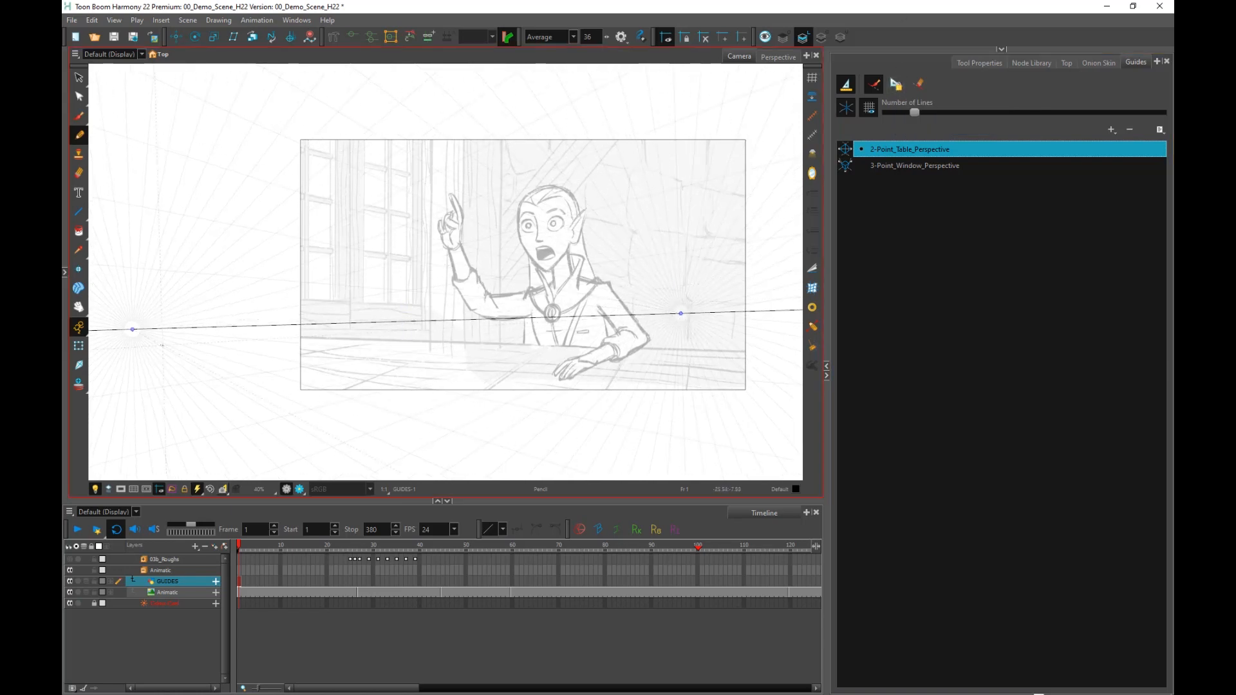
drag(132, 329, 275, 193)
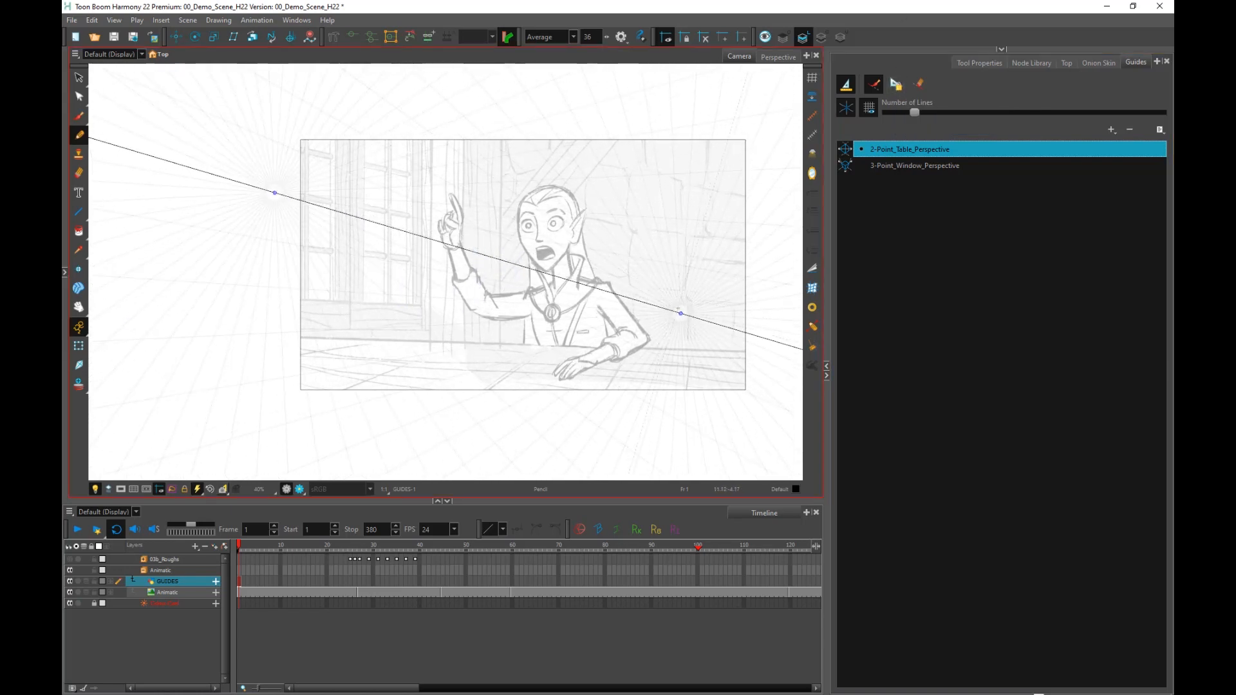
drag(680, 314, 689, 390)
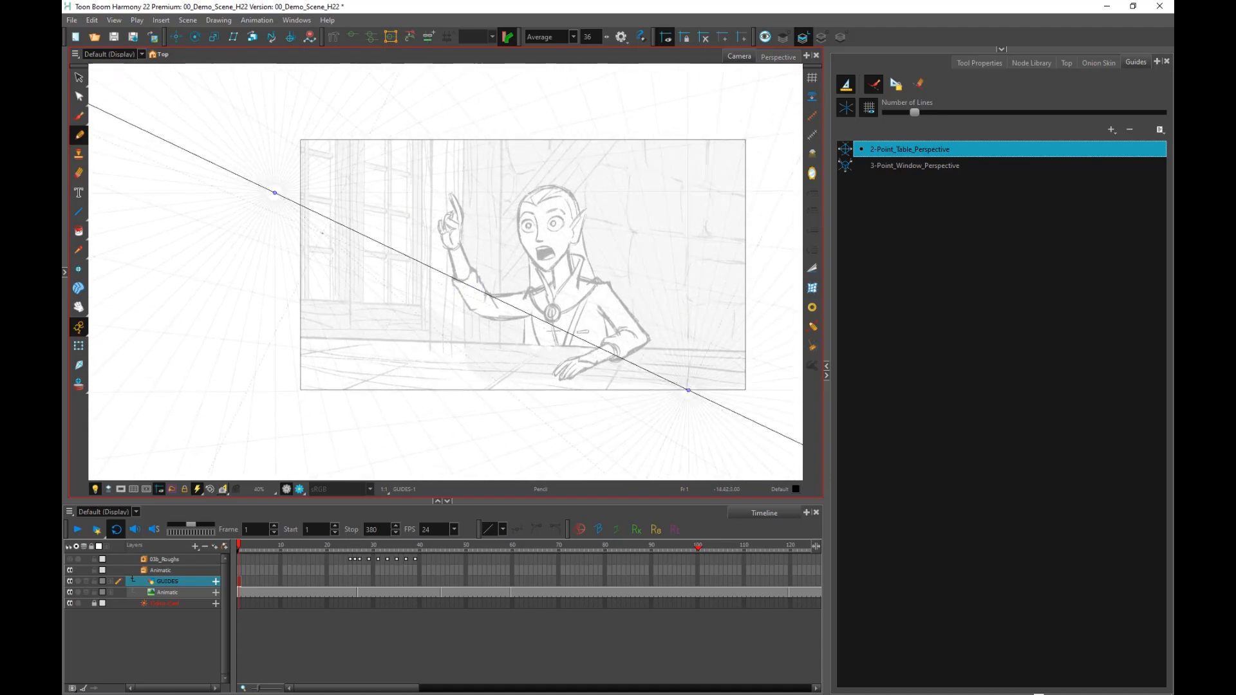
drag(275, 193, 215, 342)
drag(690, 386, 699, 145)
drag(458, 244, 481, 207)
Undo the vanishing point moves on the table perspective guide.
key(ctrl+z)
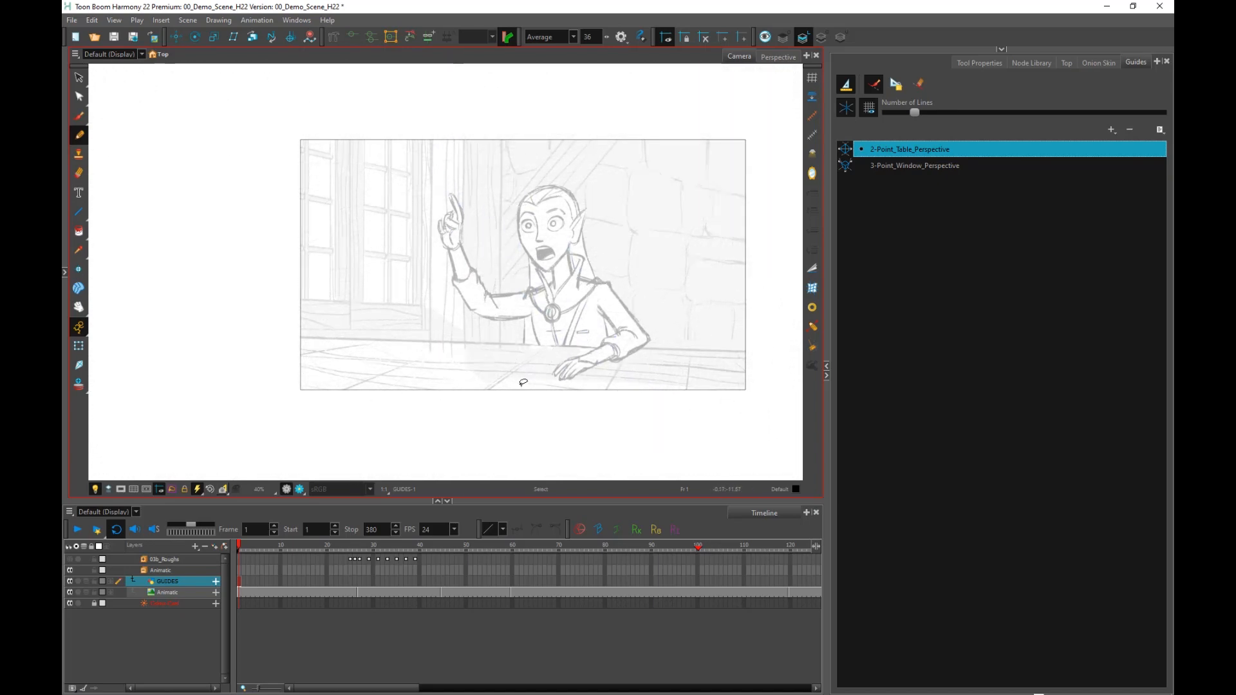
key(ctrl+z)
key(ctrl+z)
key(ctrl+z)
key(ctrl+z)
key(ctrl+z)
key(ctrl+z)
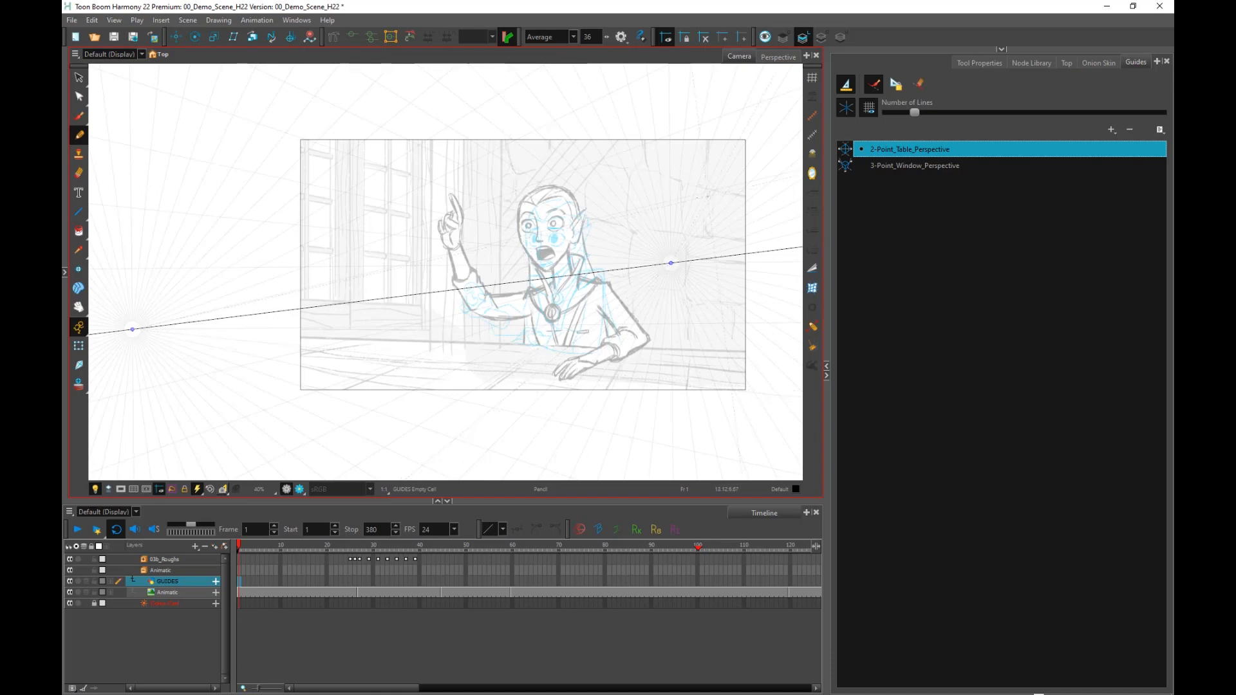
Hide the roughs group and lock the 2-Point_Table_Perspective guide.
click(70, 560)
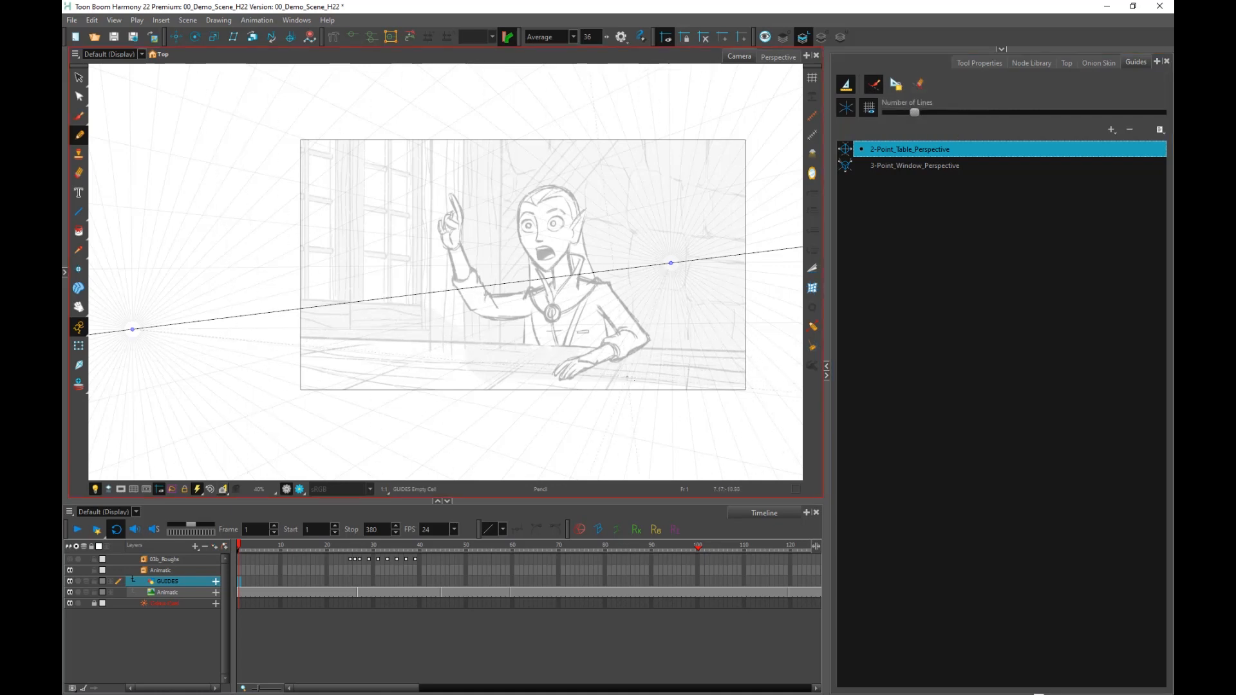
drag(642, 381, 536, 353)
scroll(518, 351, up, 1)
drag(378, 387, 432, 406)
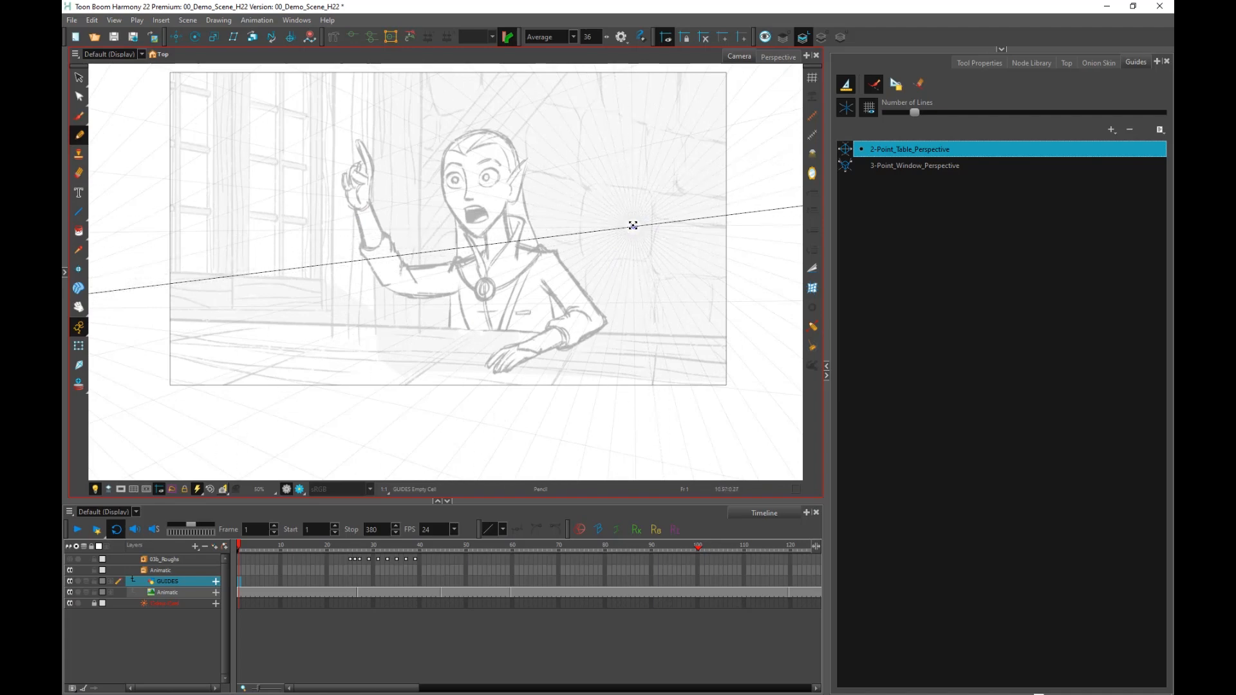
drag(464, 356, 517, 359)
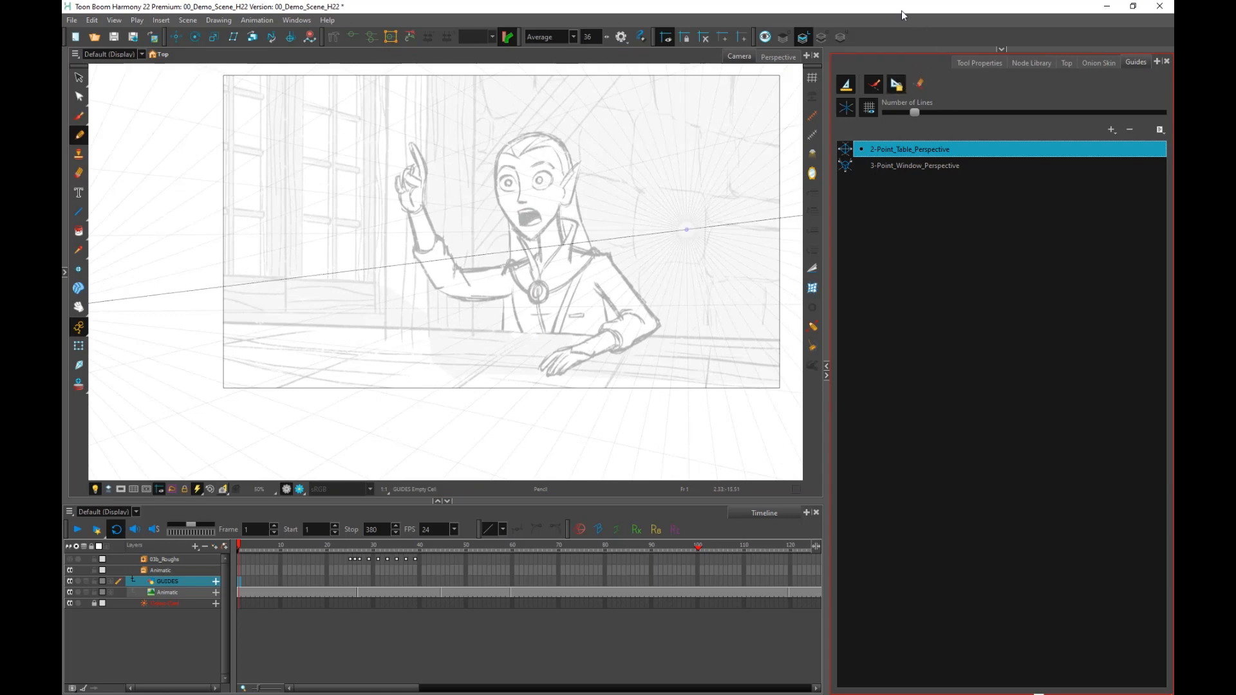
drag(569, 389, 547, 380)
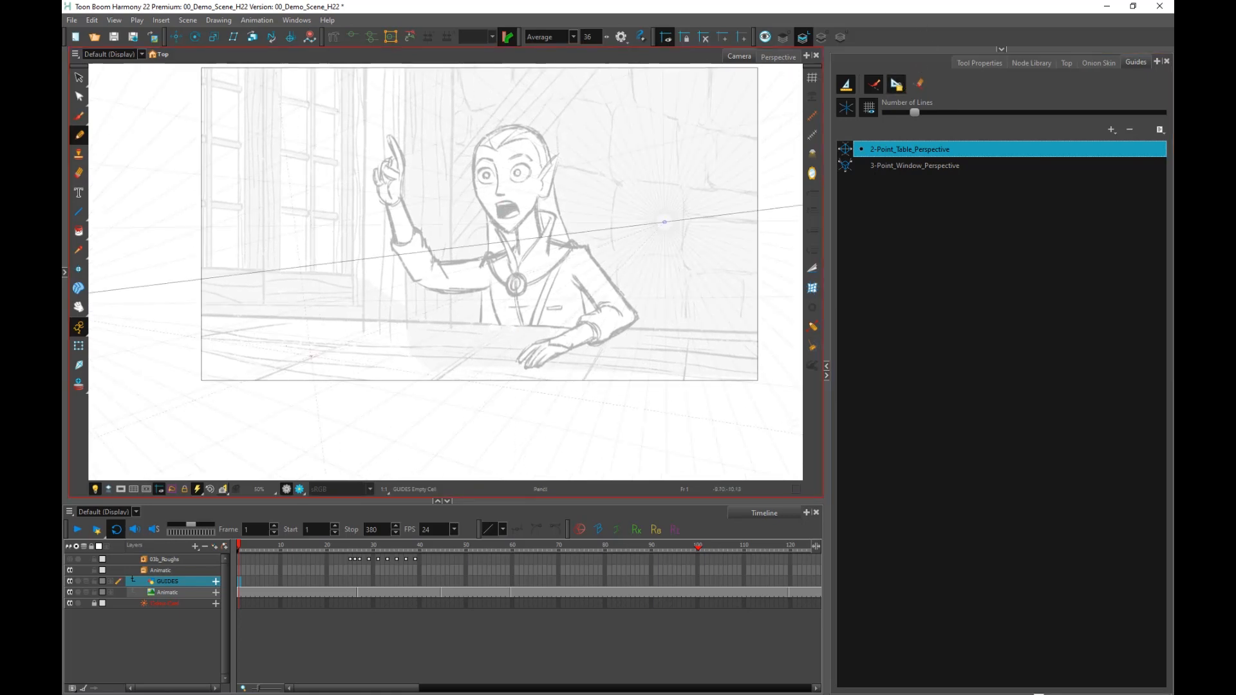
Draw the table's back edge and five plank lines coming forward from it, following the 2-Point_Table_Perspective guide.
drag(201, 315, 803, 338)
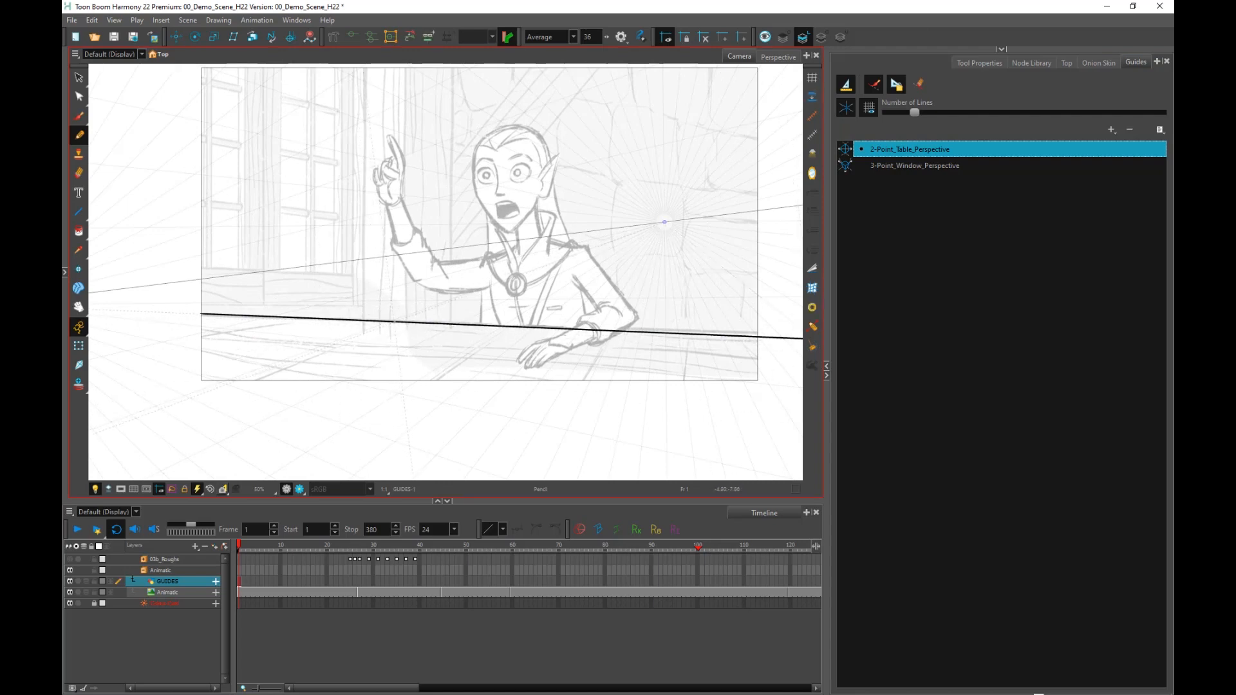
drag(394, 322, 181, 401)
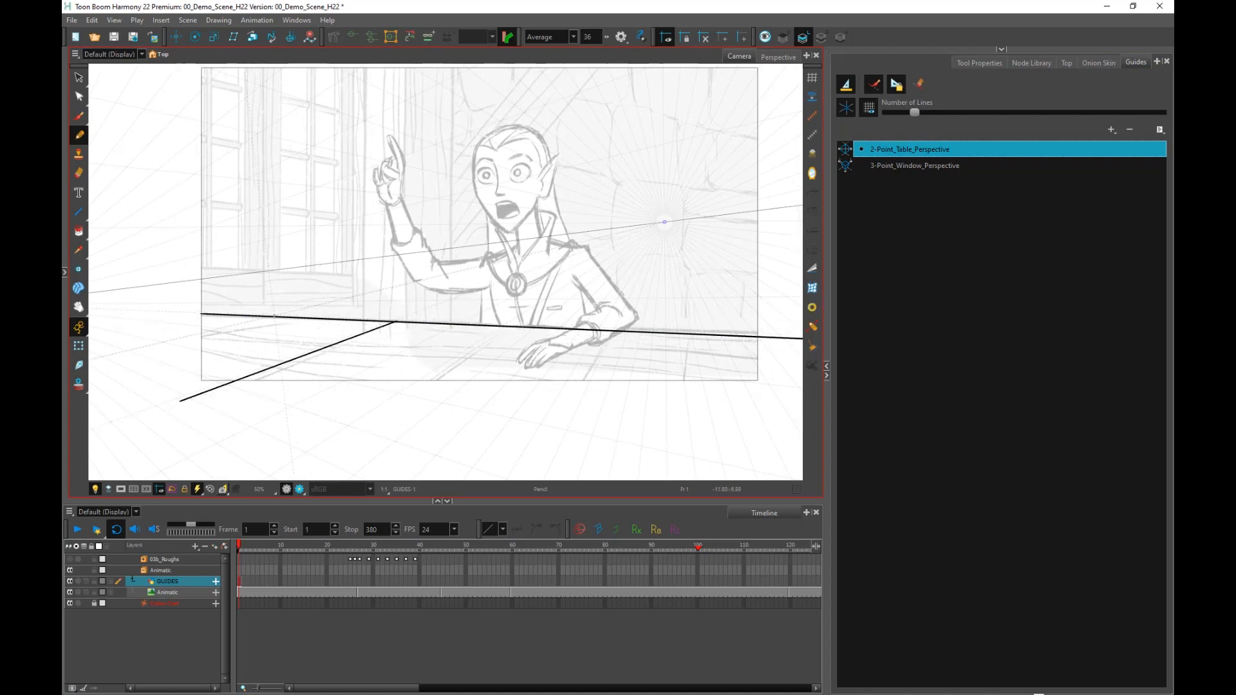
drag(270, 317, 89, 362)
drag(512, 326, 290, 480)
drag(612, 331, 544, 480)
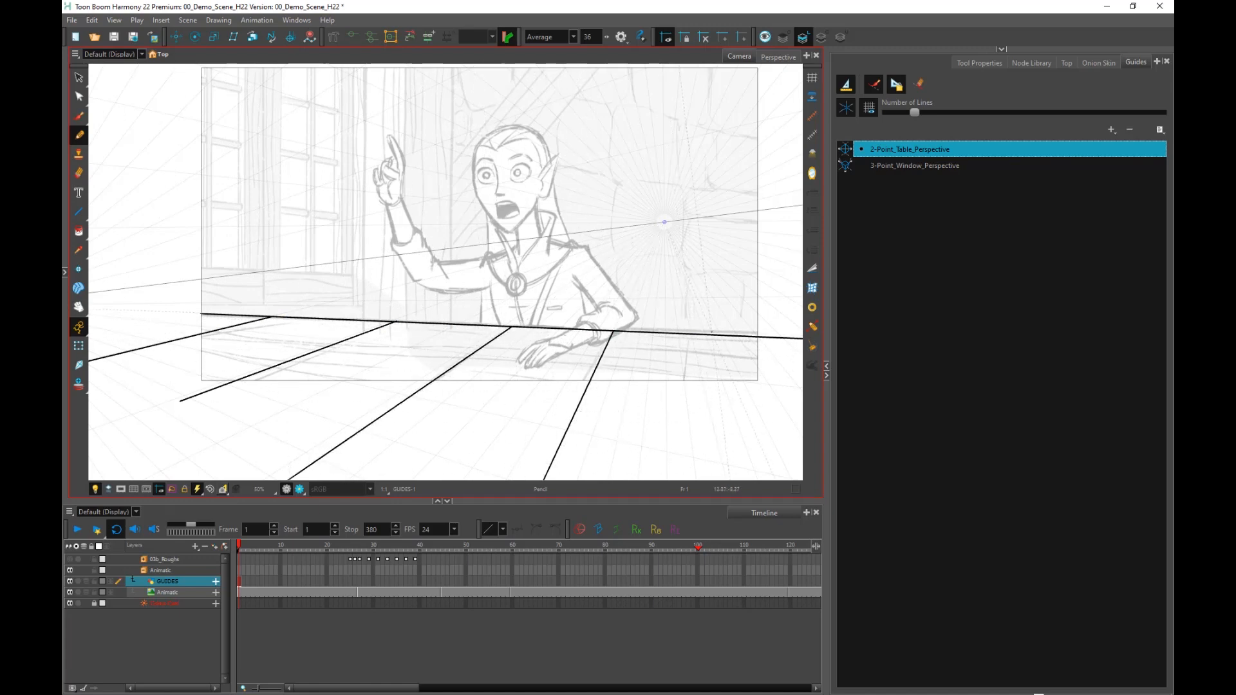
drag(715, 333, 727, 460)
scroll(590, 399, down, 2)
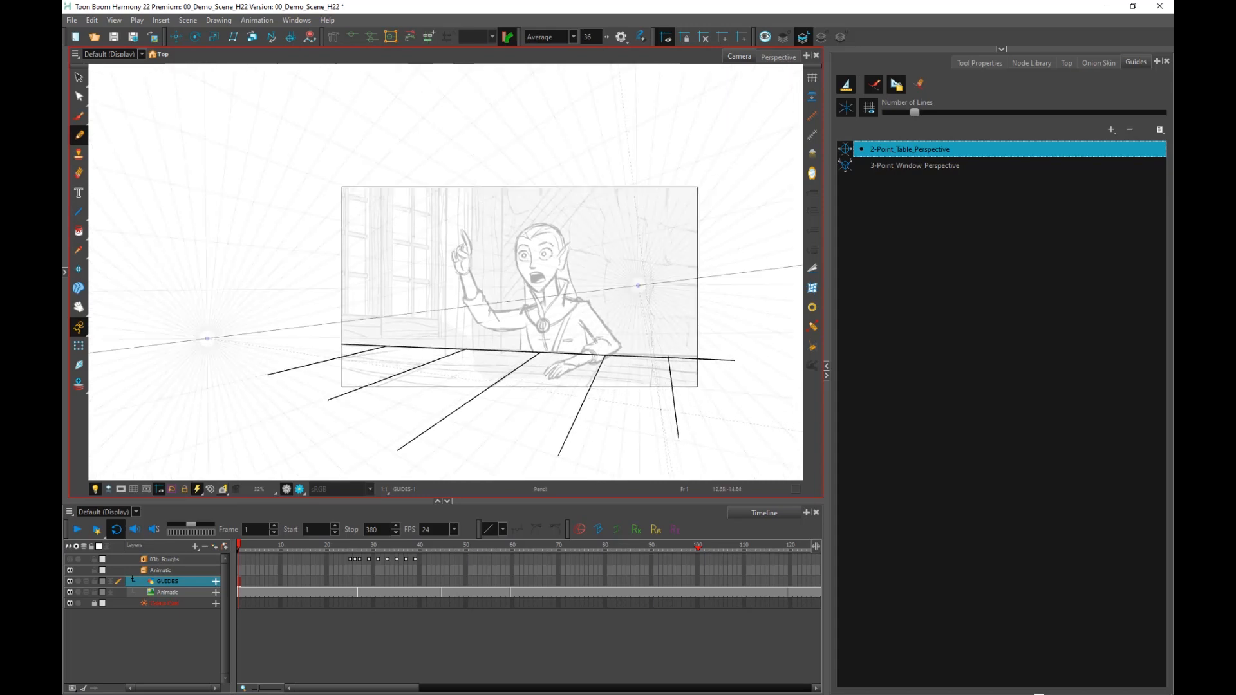
scroll(664, 331, up, 3)
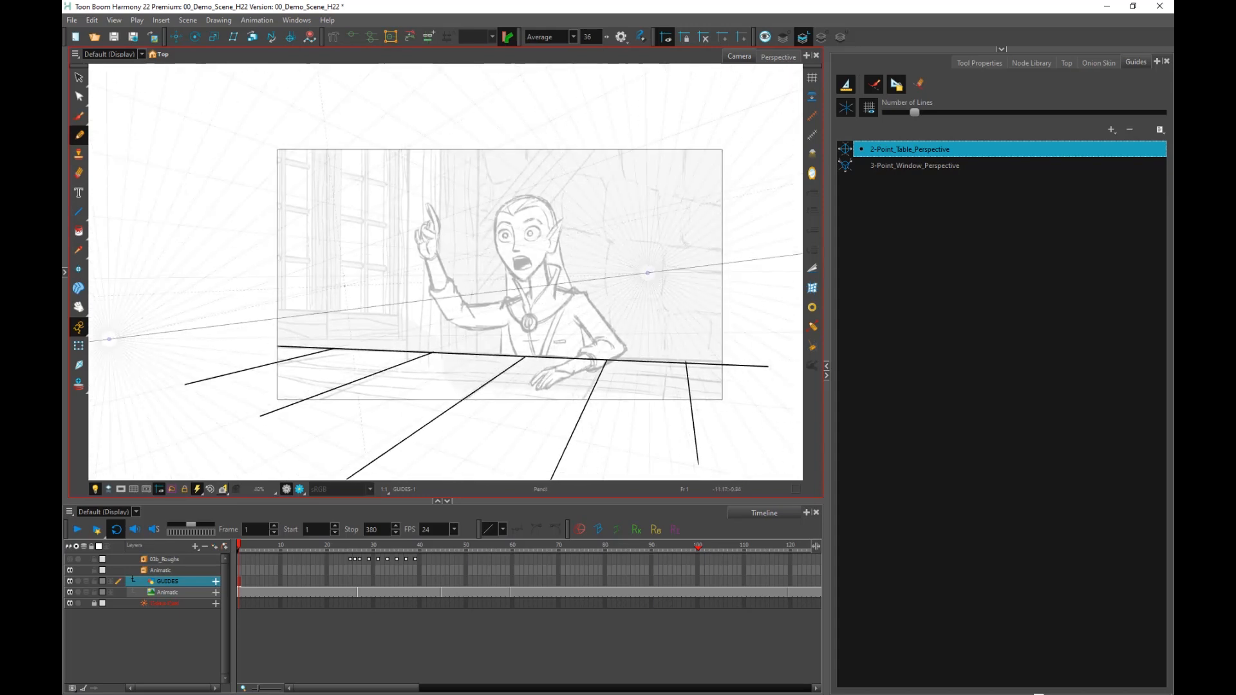
scroll(727, 456, up, 2)
drag(623, 323, 667, 386)
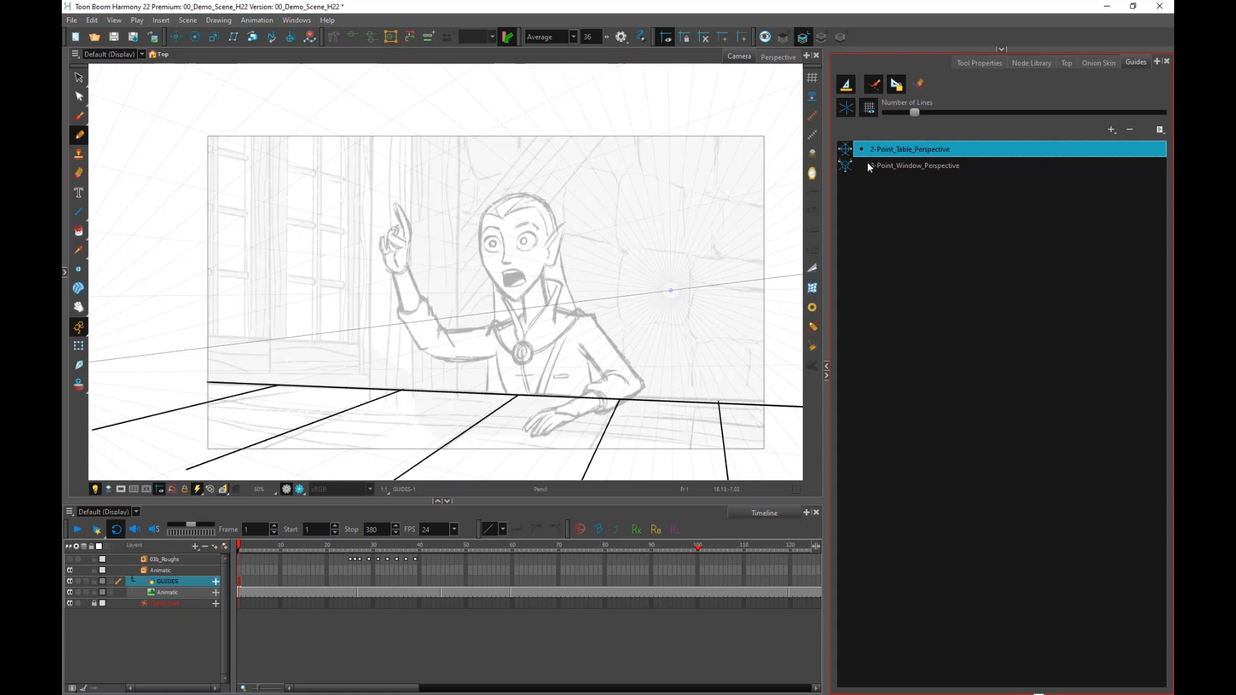
Switch the active guide to 3-Point_Window_Perspective over the scene.
click(910, 161)
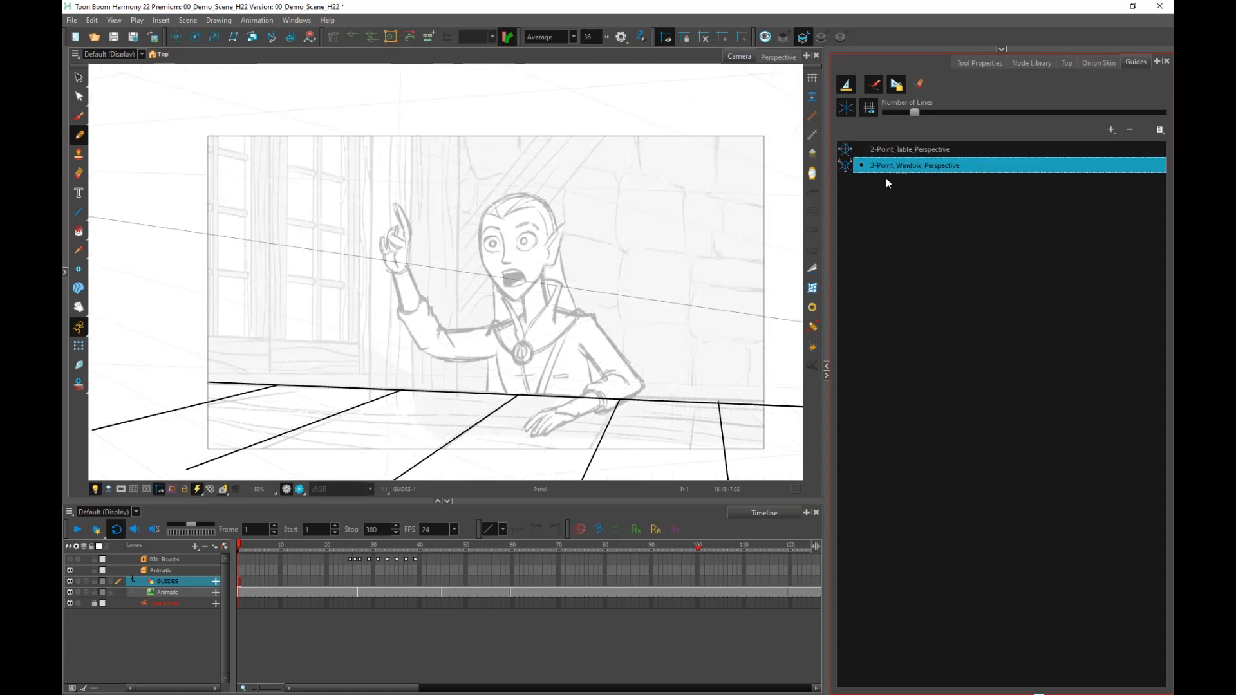
scroll(364, 326, down, 2)
scroll(504, 361, down, 5)
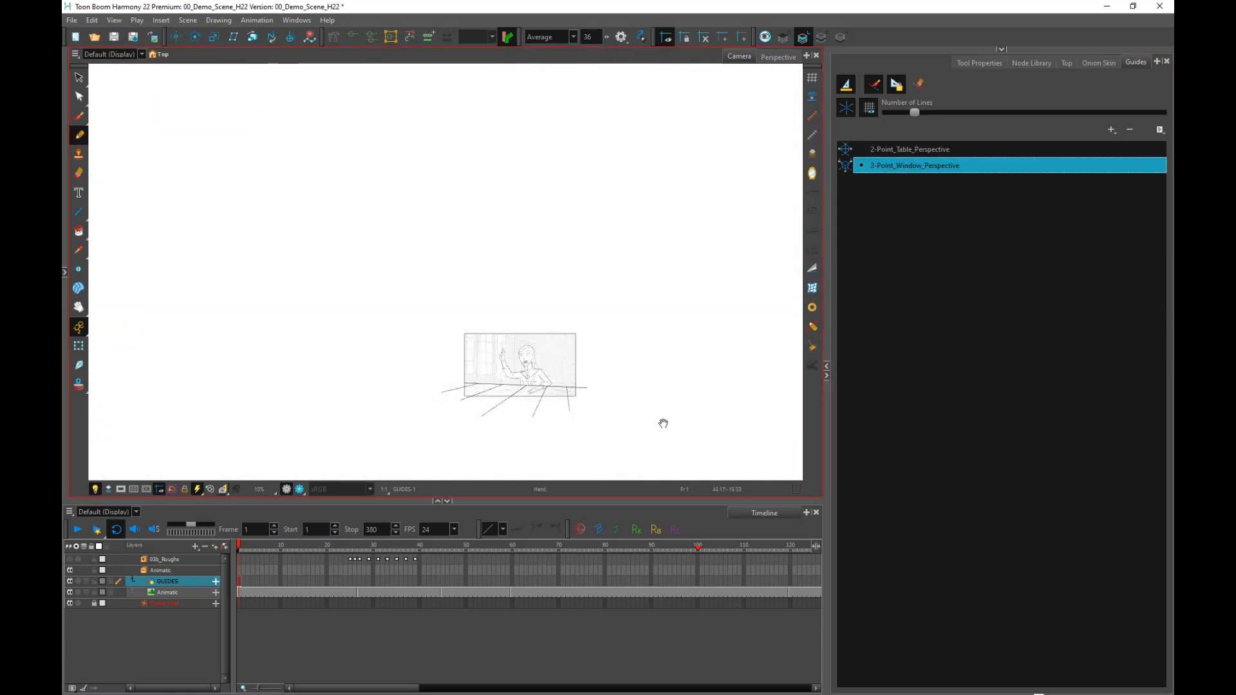
drag(662, 422, 590, 363)
scroll(459, 315, up, 5)
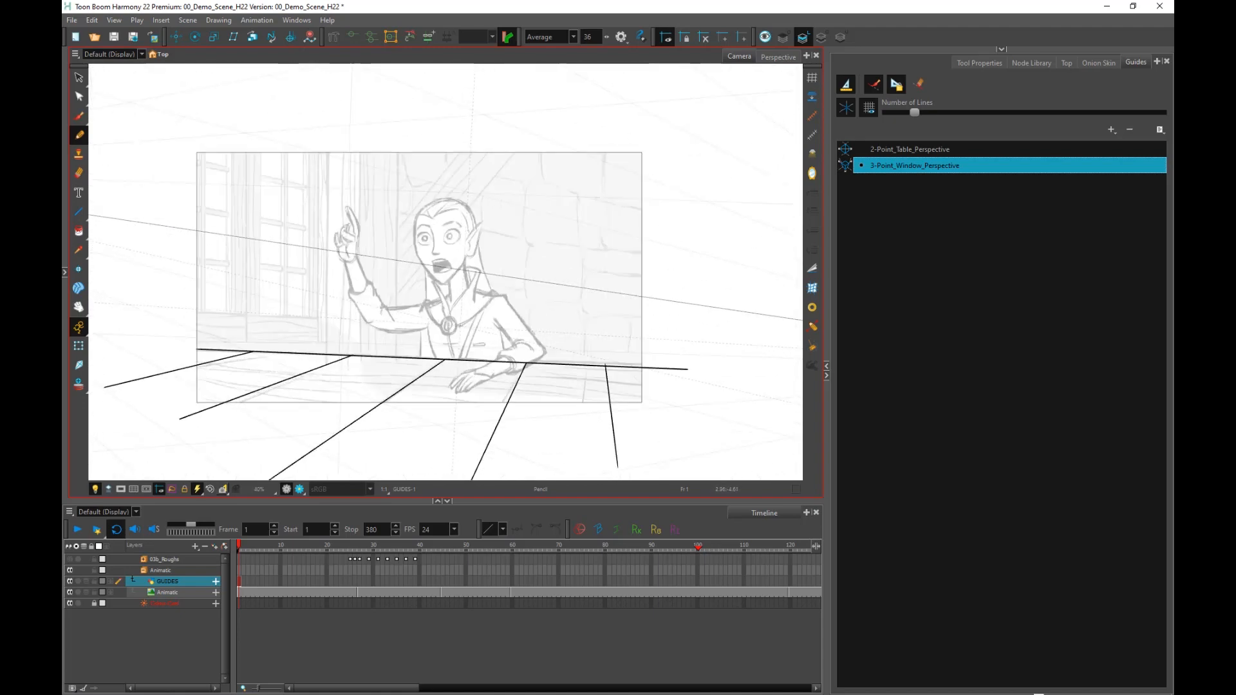
drag(315, 312, 482, 394)
scroll(473, 356, up, 2)
scroll(481, 394, up, 1)
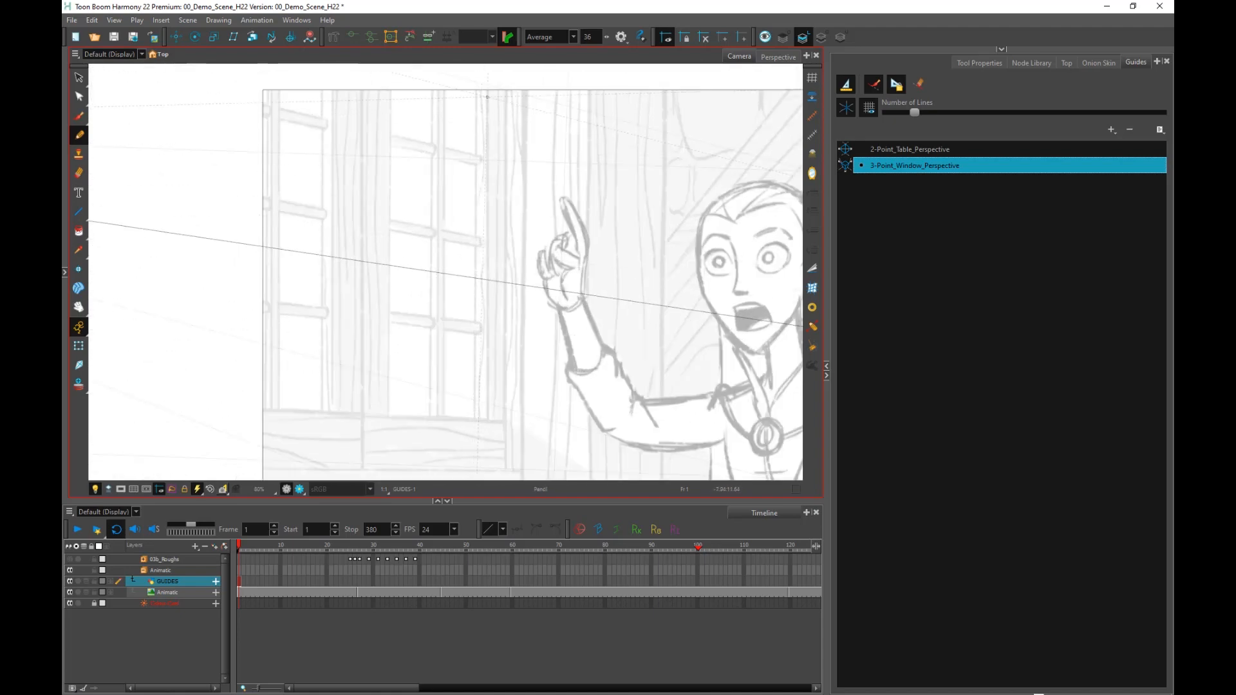
Draw the upper window's vertical frame lines and paired crossbars along the 3-Point_Window_Perspective guide.
drag(489, 91, 479, 429)
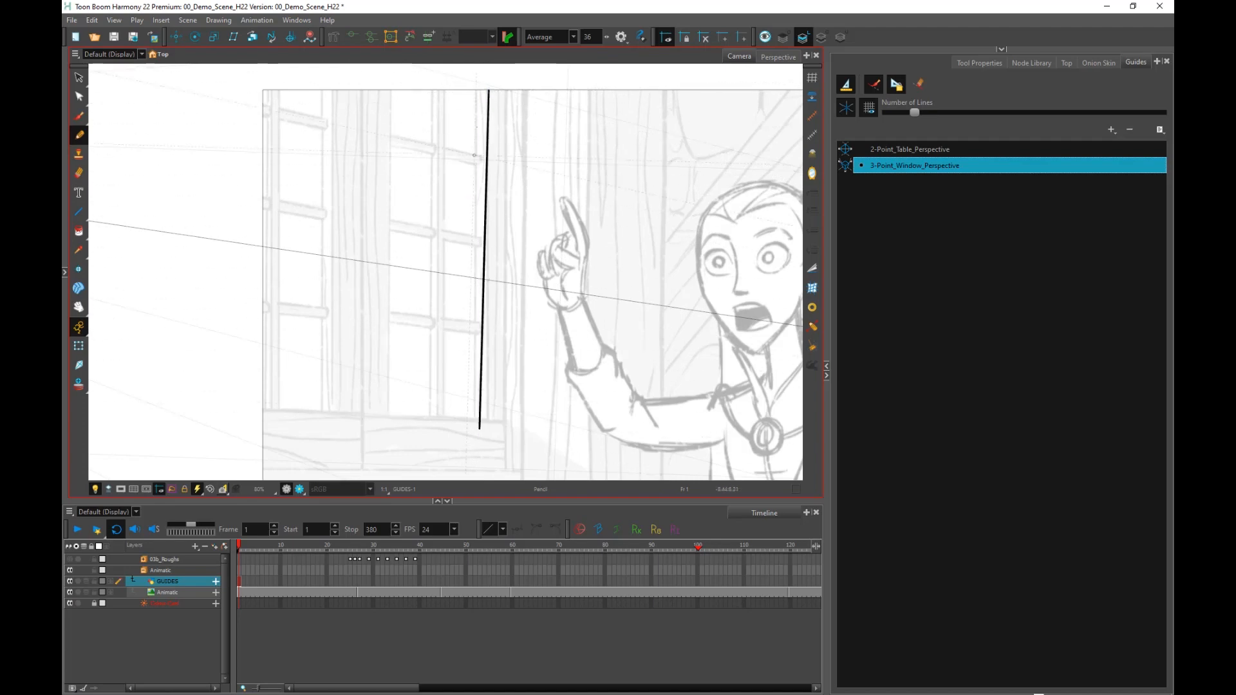
drag(478, 89, 470, 252)
drag(477, 155, 436, 146)
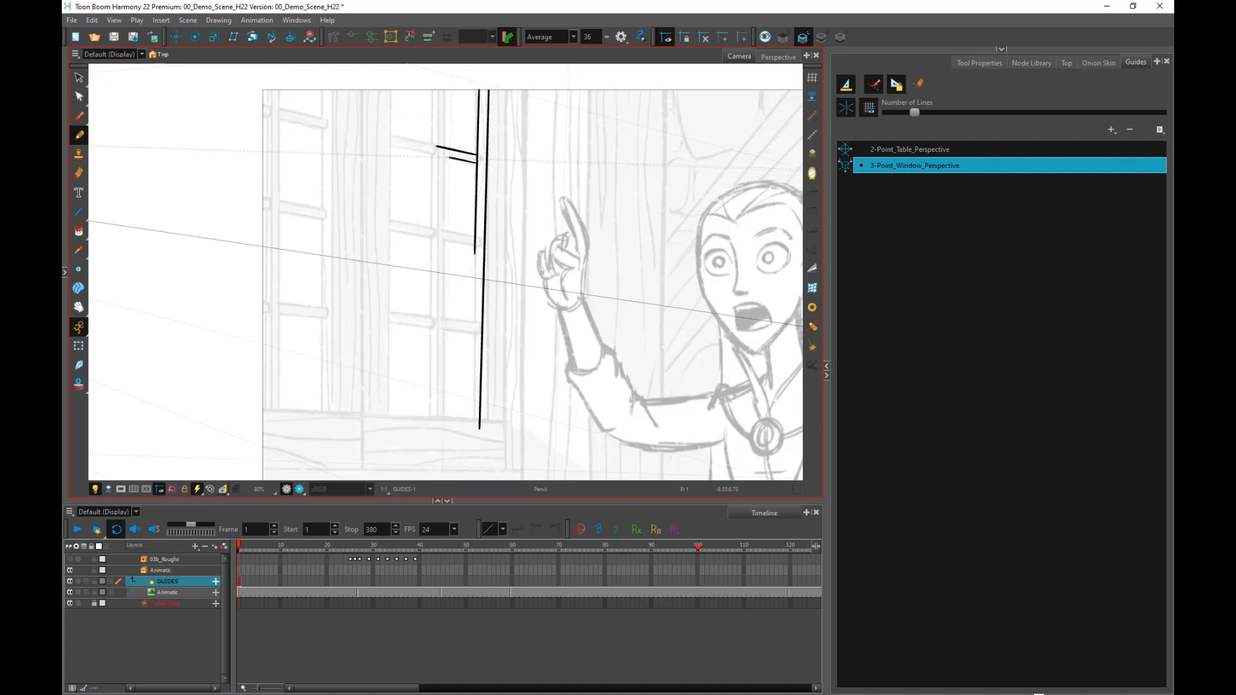
drag(445, 90, 442, 237)
drag(437, 86, 433, 250)
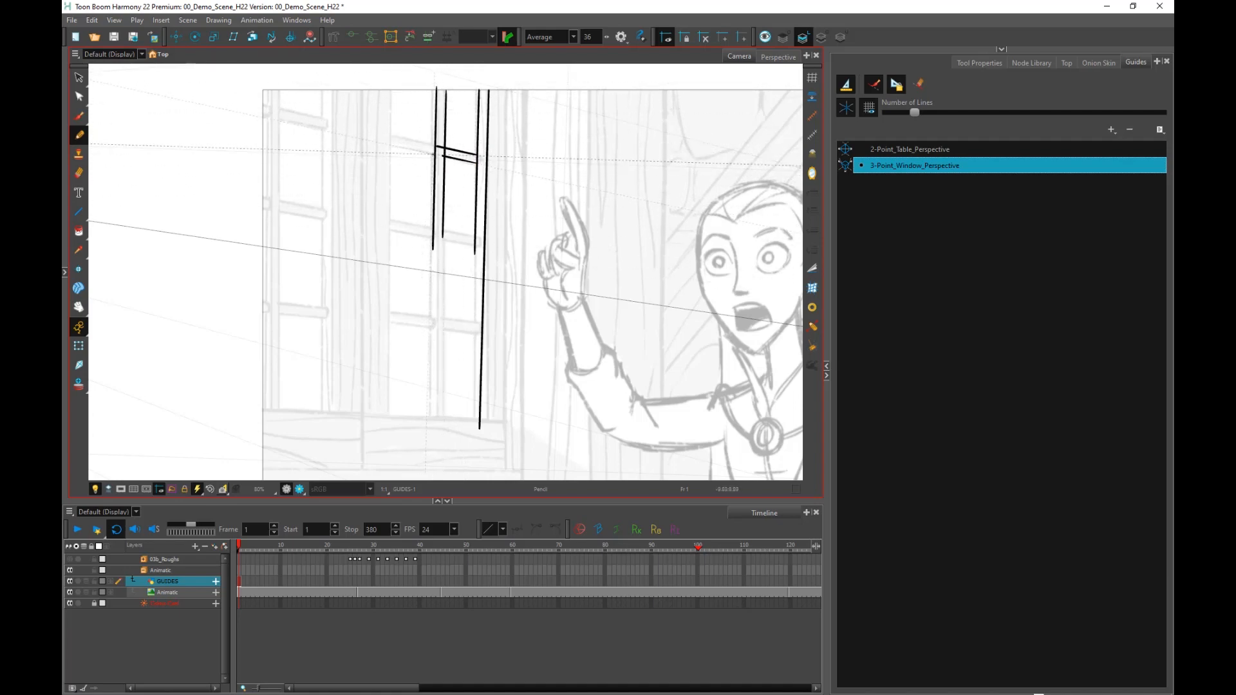
mouse_move(435, 156)
mouse_down()
mouse_move(386, 144)
mouse_move(389, 134)
mouse_move(384, 245)
mouse_up()
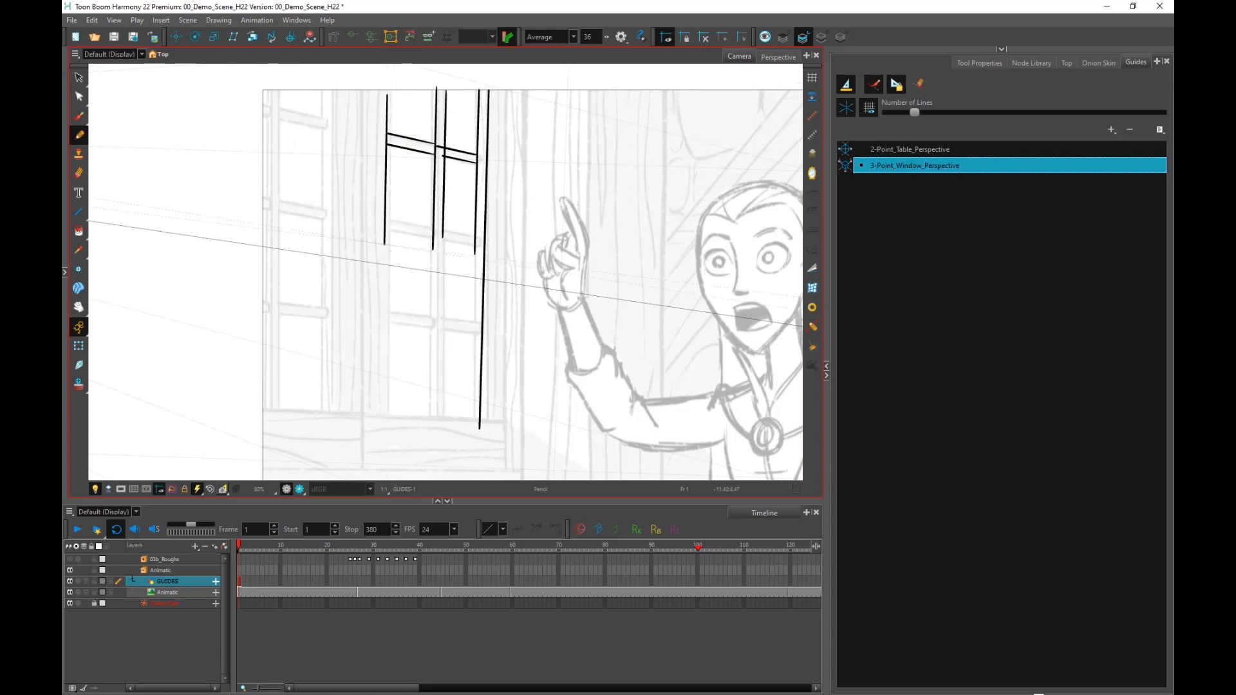
drag(378, 90, 376, 267)
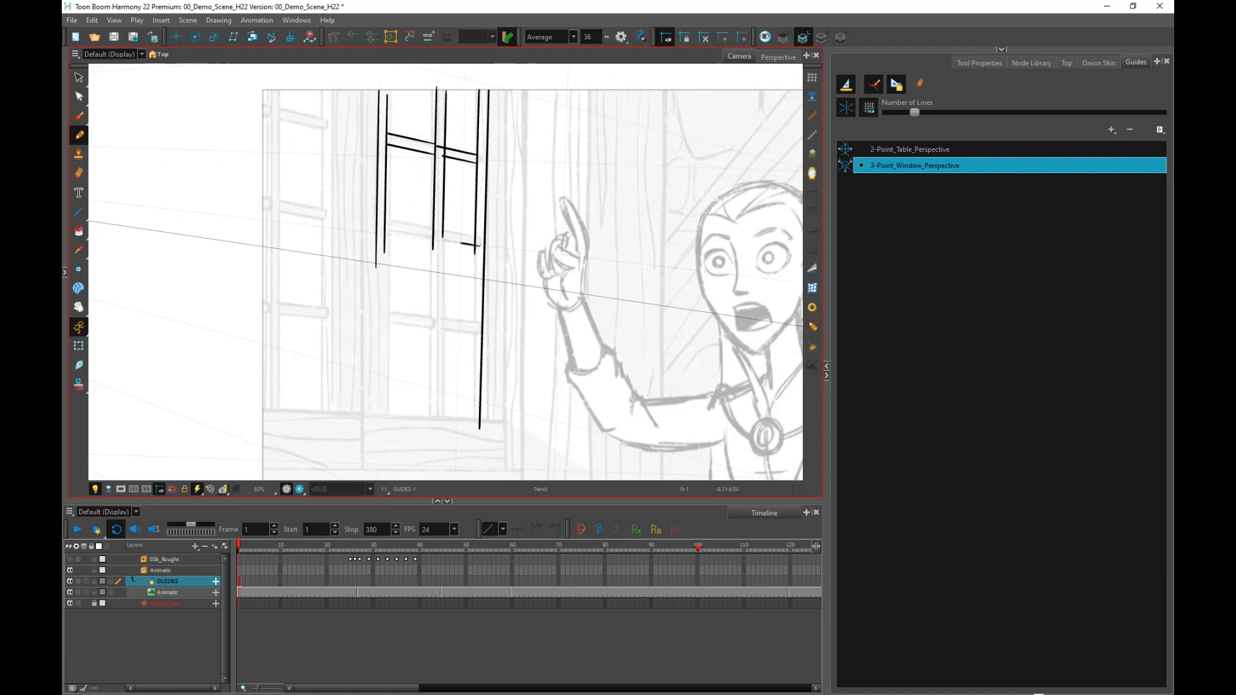
drag(461, 243, 358, 226)
drag(454, 227, 343, 207)
scroll(252, 159, down, 5)
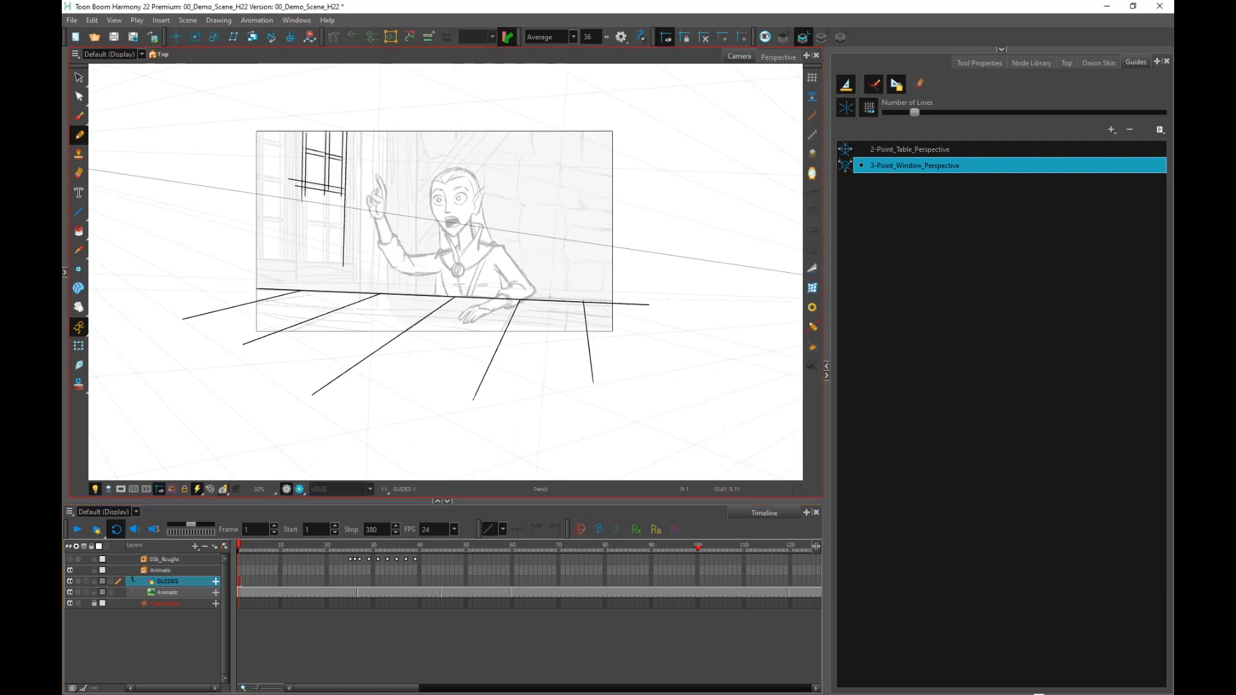
scroll(534, 275, up, 2)
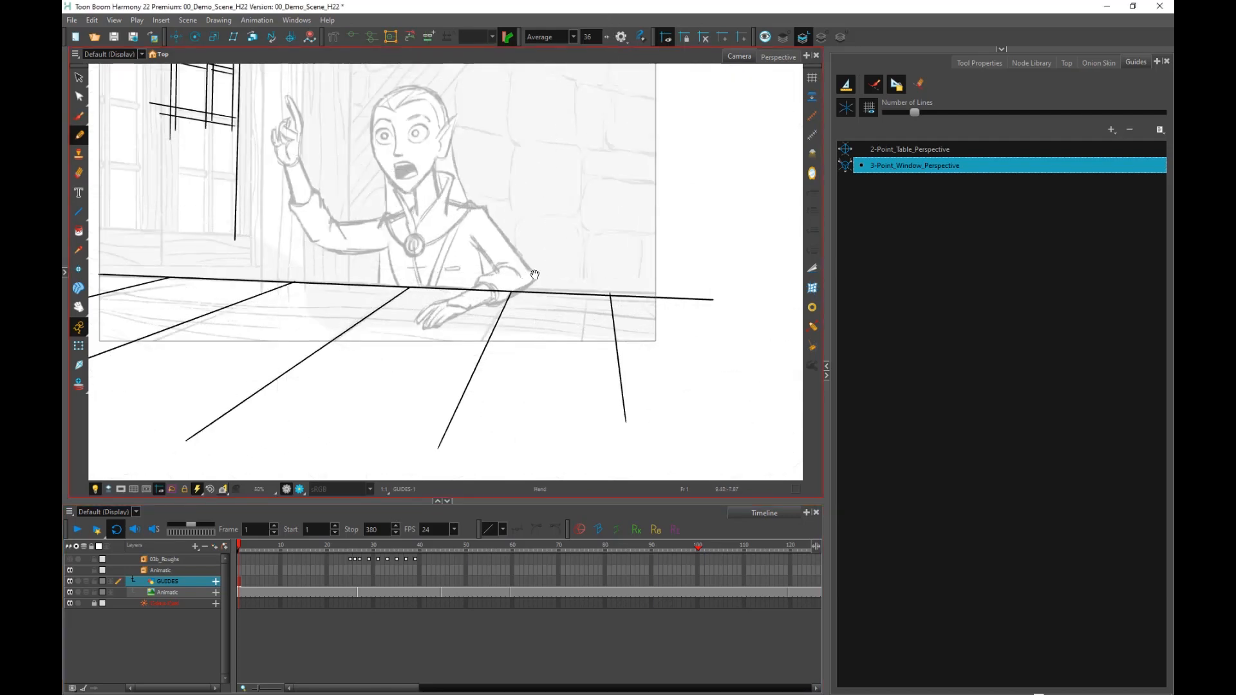
drag(534, 275, 551, 378)
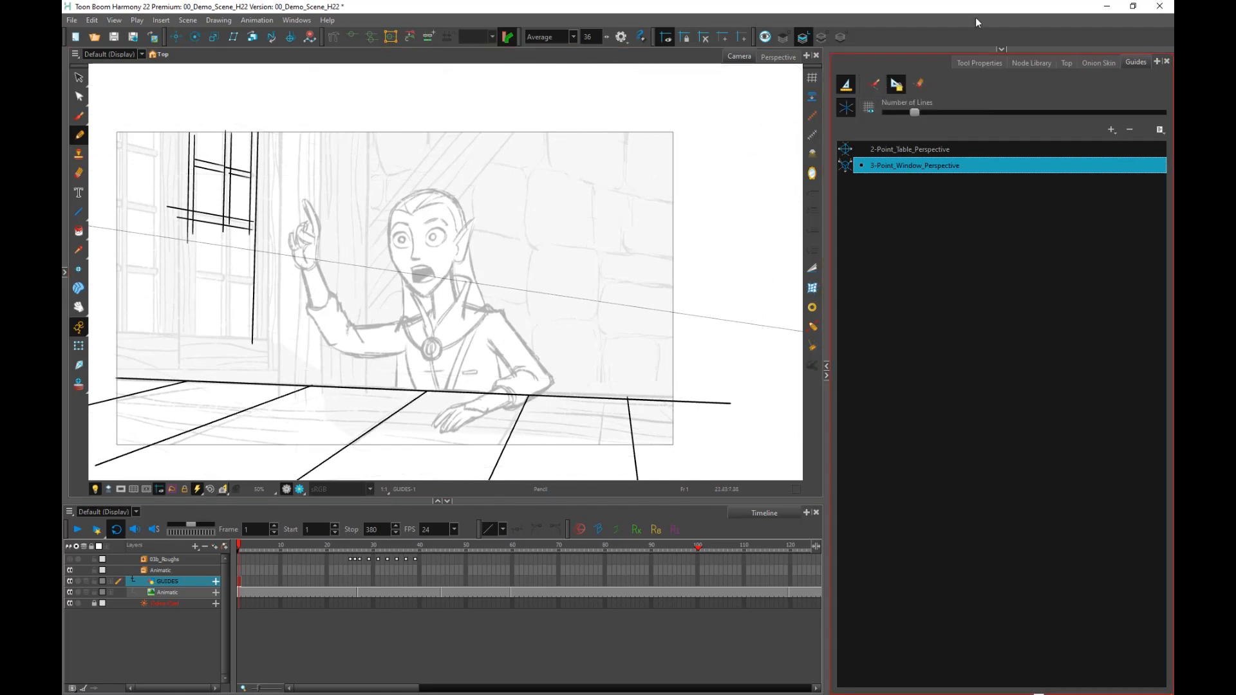
Draw curved outlines of the wall's stone blocks freehand behind the character, without snapping to the guide.
scroll(597, 249, up, 2)
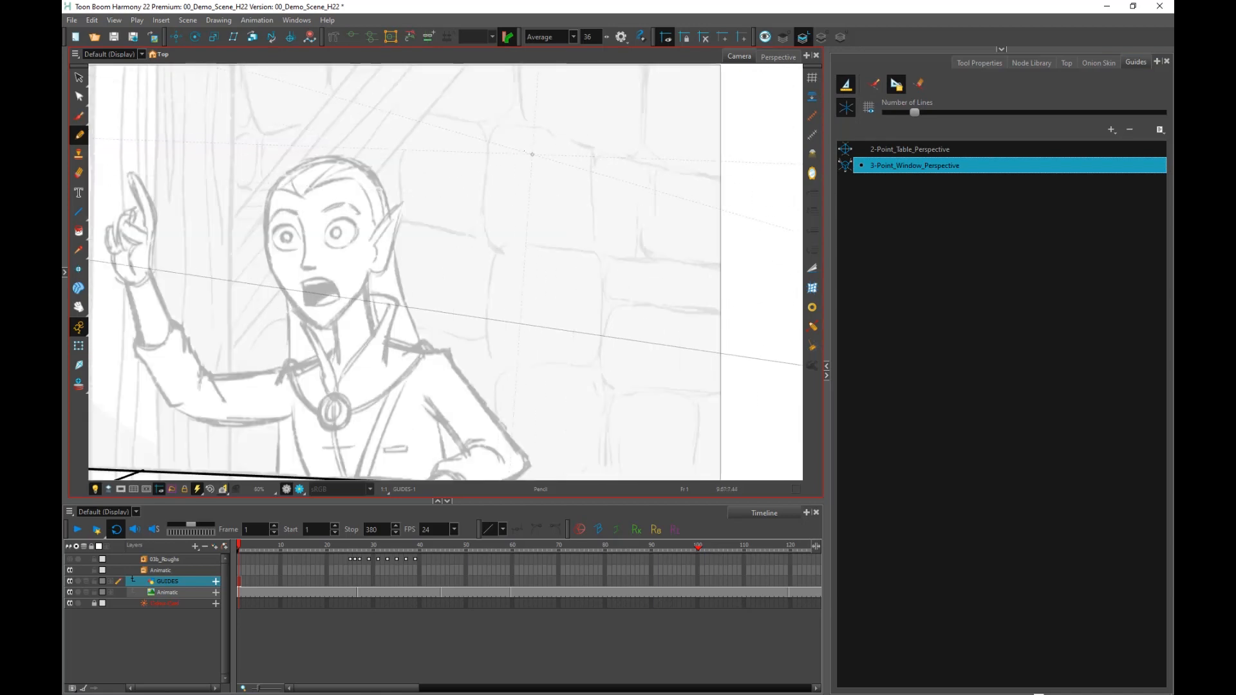
mouse_move(525, 126)
mouse_down()
mouse_move(490, 152)
mouse_move(485, 226)
mouse_move(496, 244)
mouse_move(592, 256)
mouse_up()
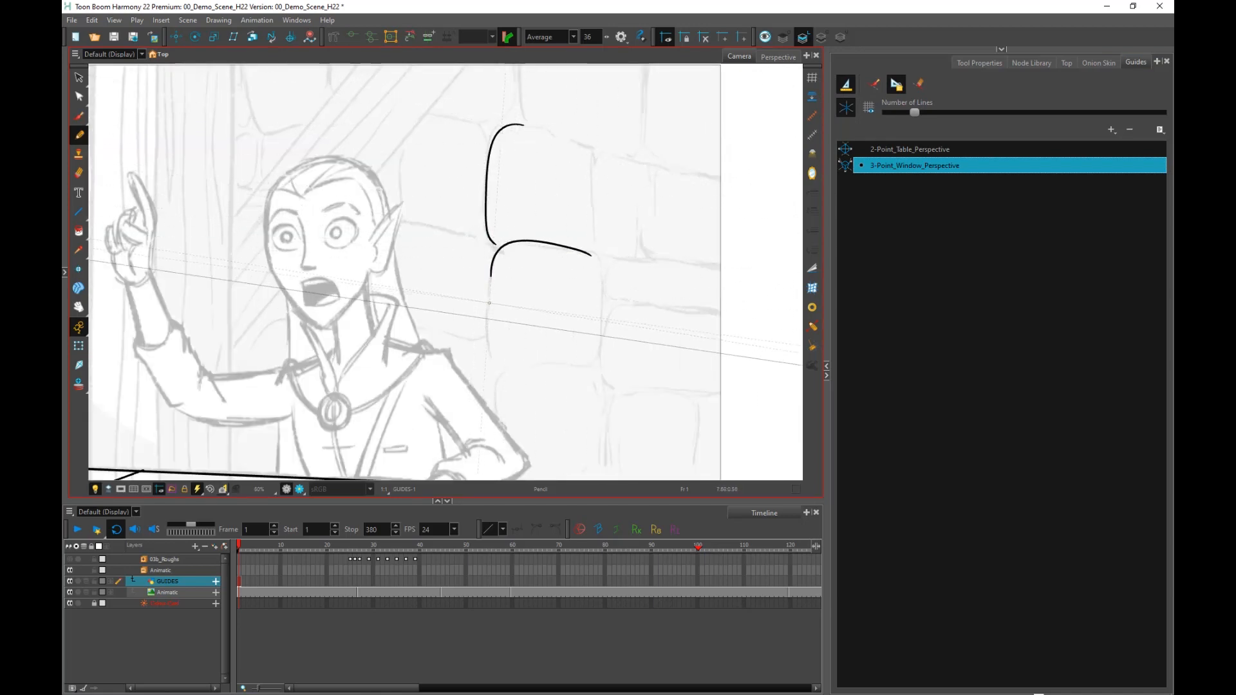
mouse_move(489, 302)
mouse_down()
mouse_move(489, 351)
mouse_move(506, 364)
mouse_up()
mouse_move(577, 359)
mouse_down()
mouse_move(596, 357)
mouse_move(599, 261)
mouse_move(629, 306)
mouse_move(602, 357)
mouse_move(622, 394)
mouse_up()
mouse_move(604, 439)
mouse_down()
mouse_move(603, 397)
mouse_move(584, 368)
mouse_move(515, 368)
mouse_move(495, 410)
mouse_up()
drag(609, 156, 593, 231)
mouse_move(622, 156)
mouse_down()
mouse_move(636, 163)
mouse_move(625, 248)
mouse_up()
scroll(625, 311, down, 3)
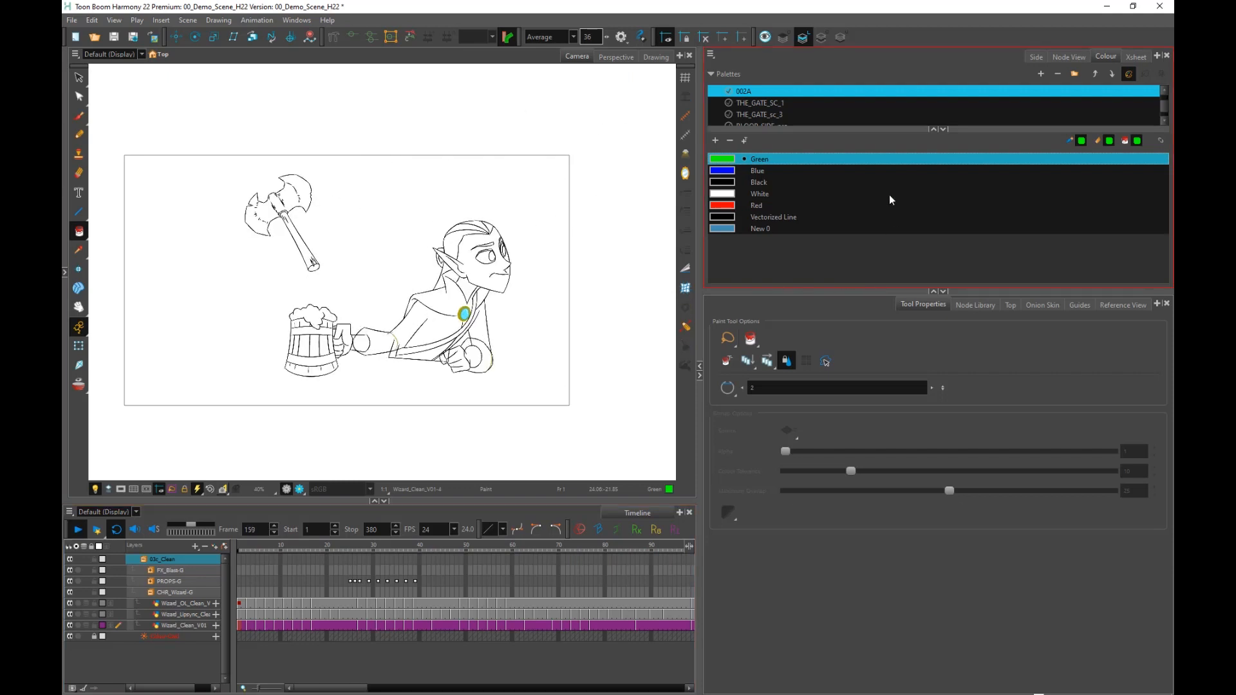
Stop the playback at frame 203, enlarge the colour area and select the WizardAtTheInn palette.
click(78, 529)
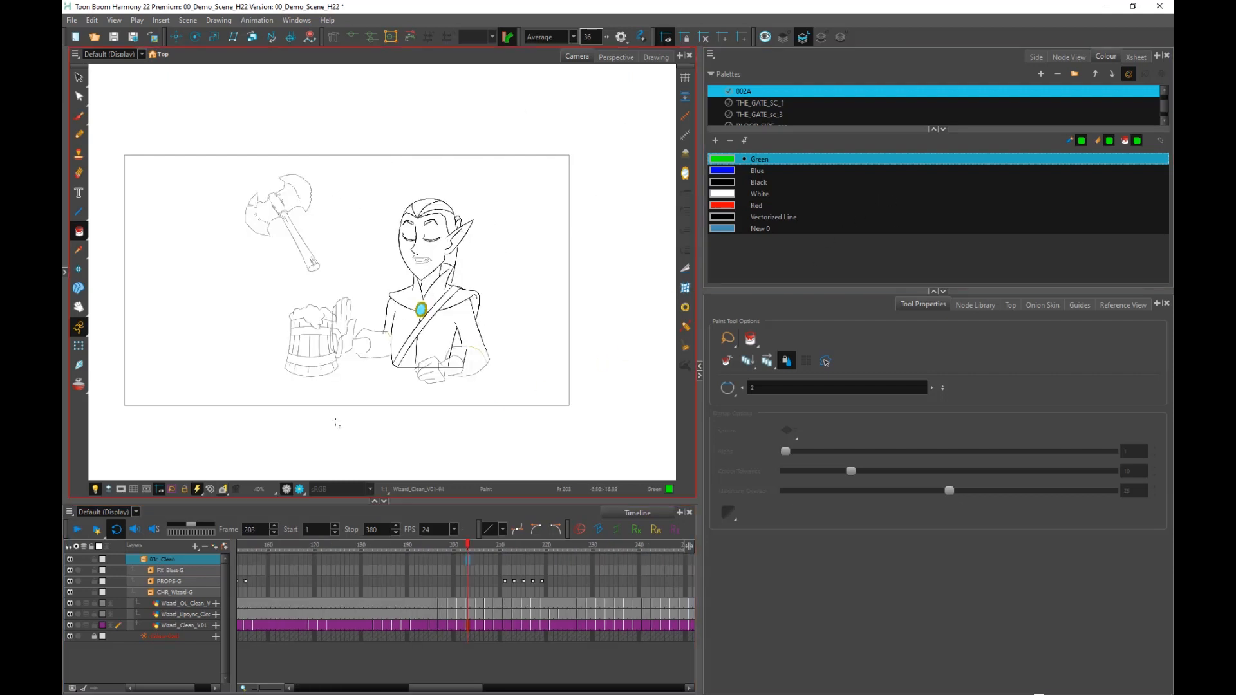
drag(865, 131, 858, 175)
drag(902, 291, 805, 423)
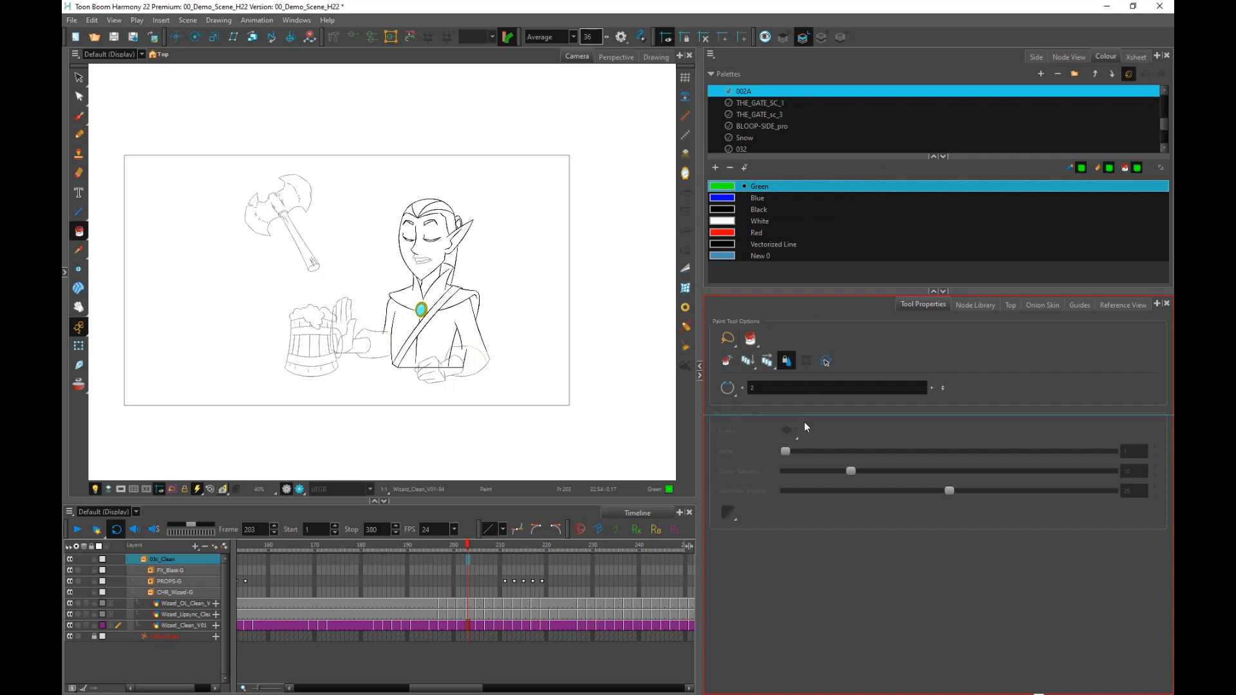
drag(1166, 179, 1157, 219)
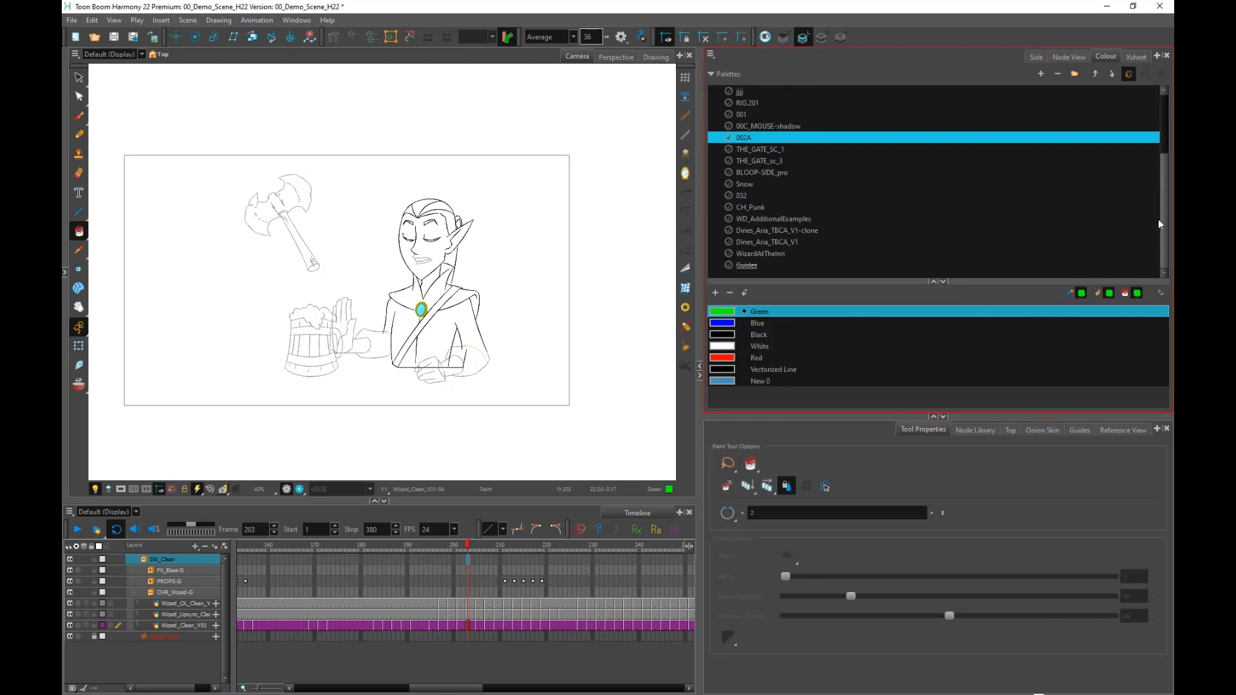
click(777, 254)
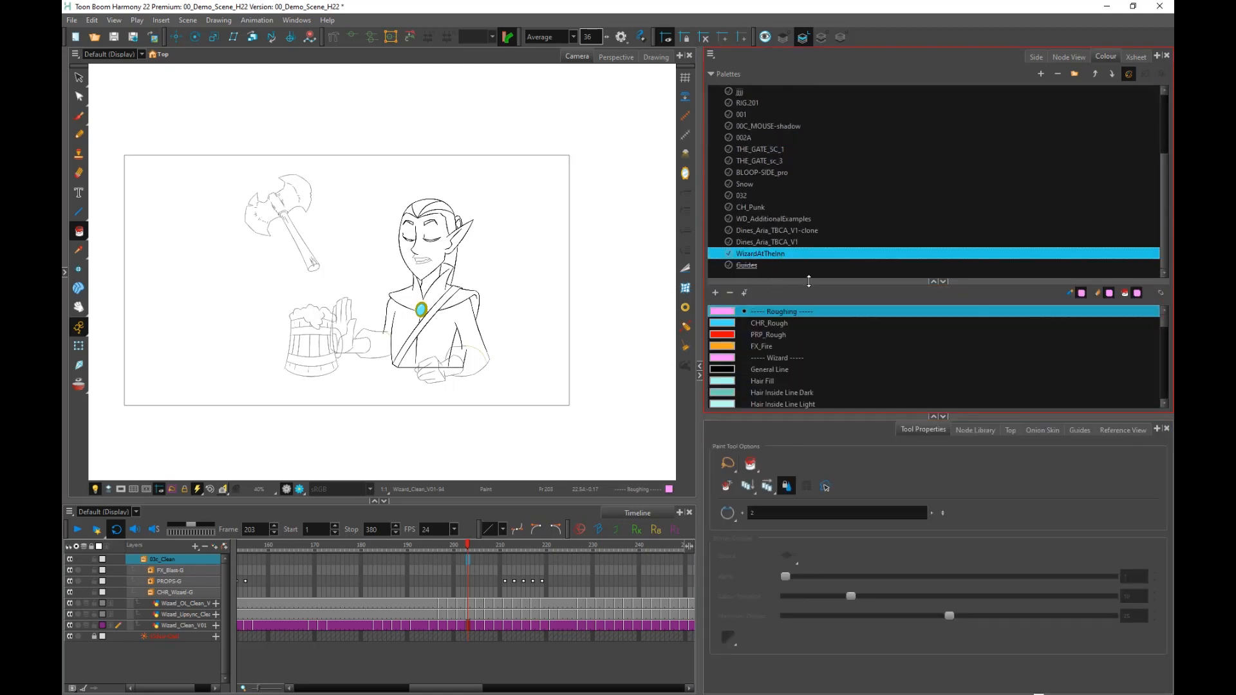
drag(809, 281, 810, 172)
drag(1164, 212, 854, 226)
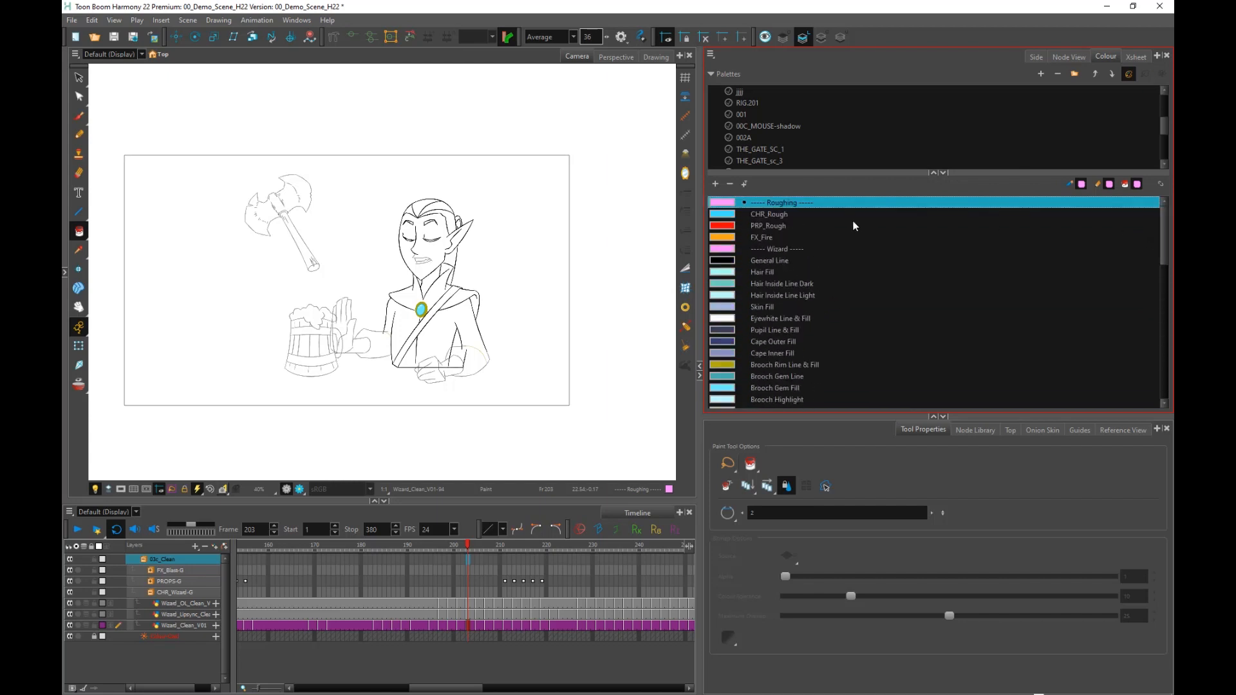
Browse the wizard's swatches in the WizardAtTheInn palette, including Hair Fill and Hair Inside Line Dark.
click(763, 274)
click(764, 282)
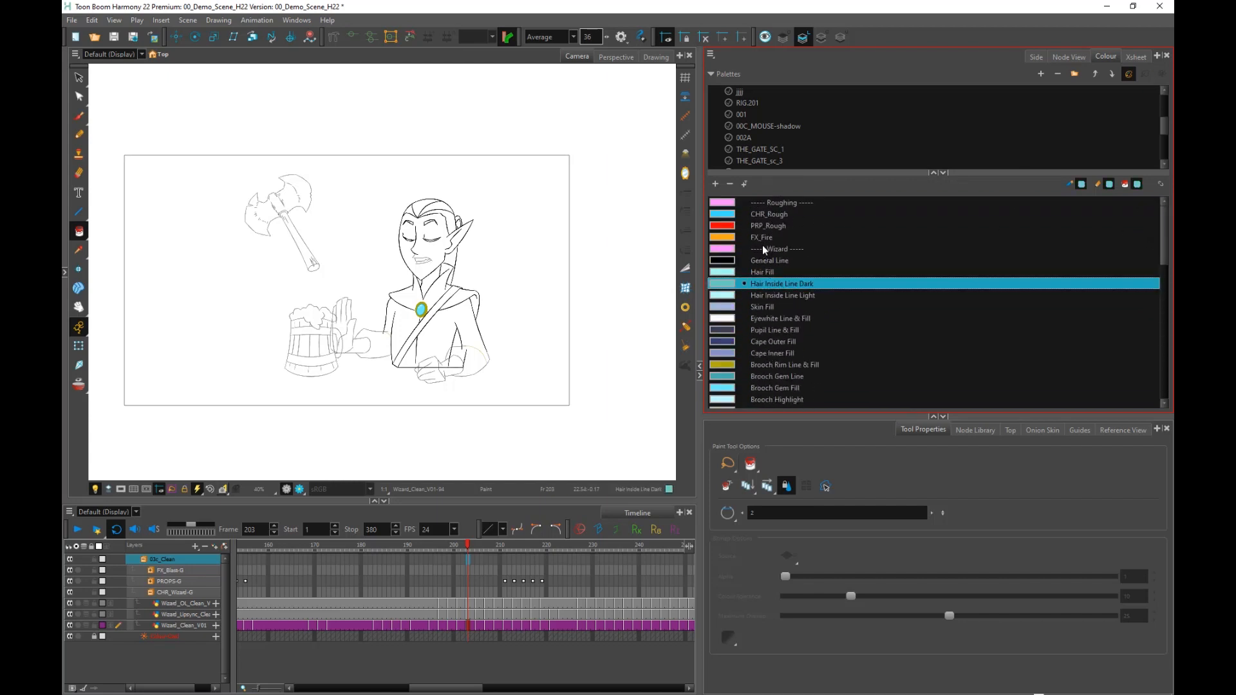
click(762, 241)
click(763, 273)
click(764, 285)
Paint all sections of the wizard's hair on frame 203 with the Hair Fill colour.
click(772, 273)
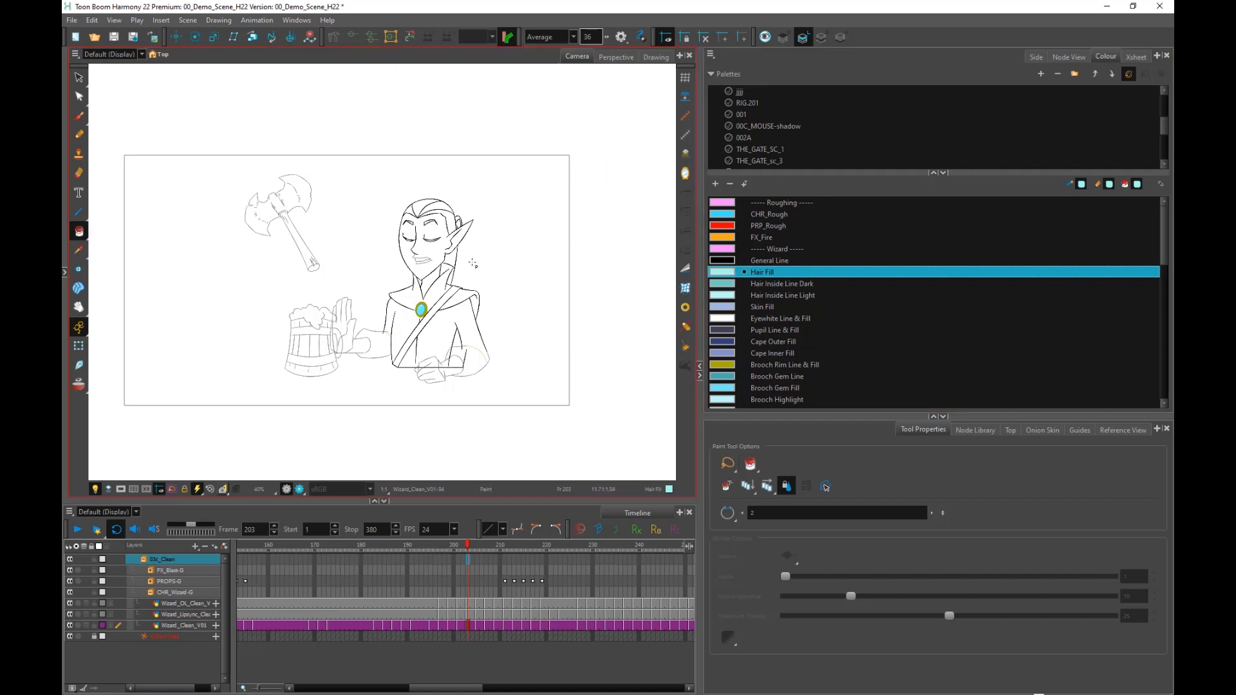
scroll(451, 256, up, 2)
click(451, 256)
click(443, 183)
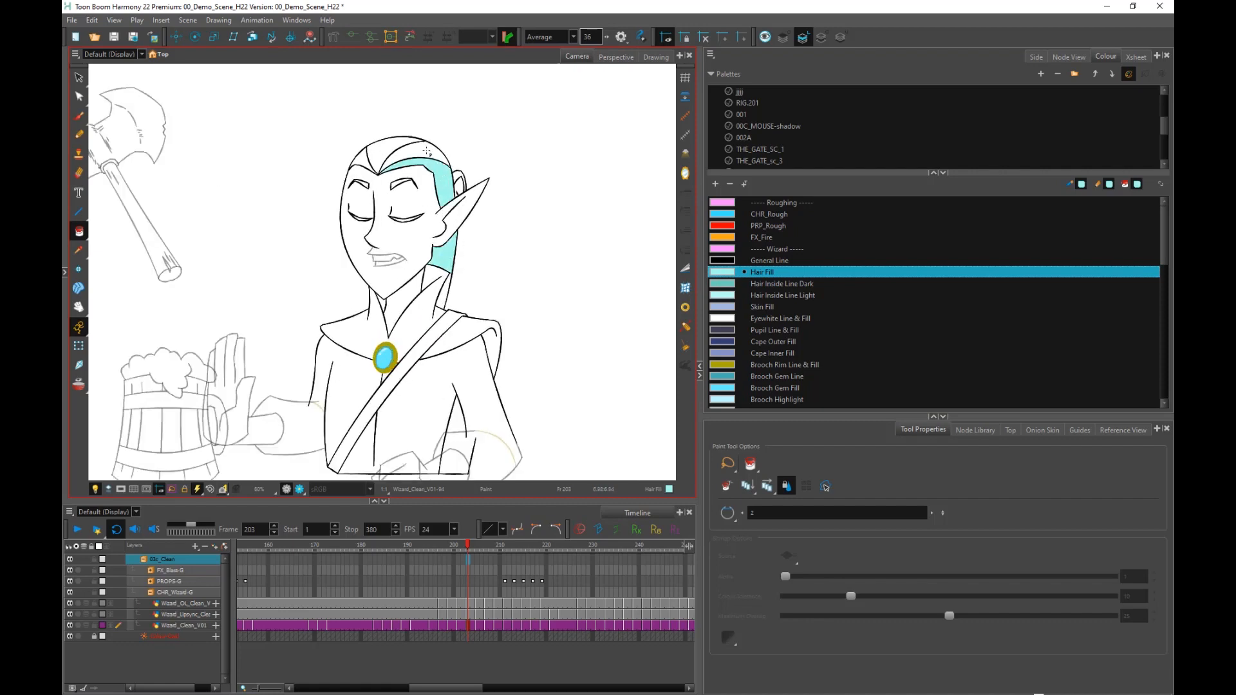
click(420, 151)
click(389, 150)
click(367, 160)
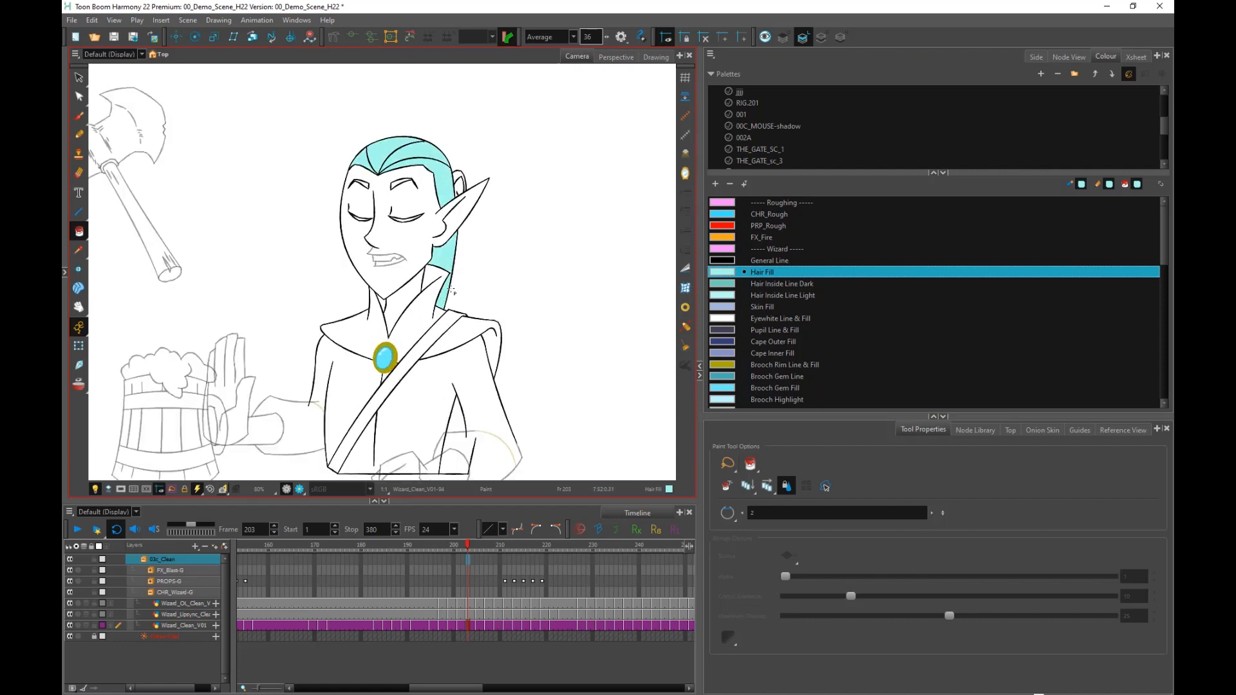
scroll(463, 264, down, 2)
scroll(462, 213, up, 3)
scroll(463, 190, down, 3)
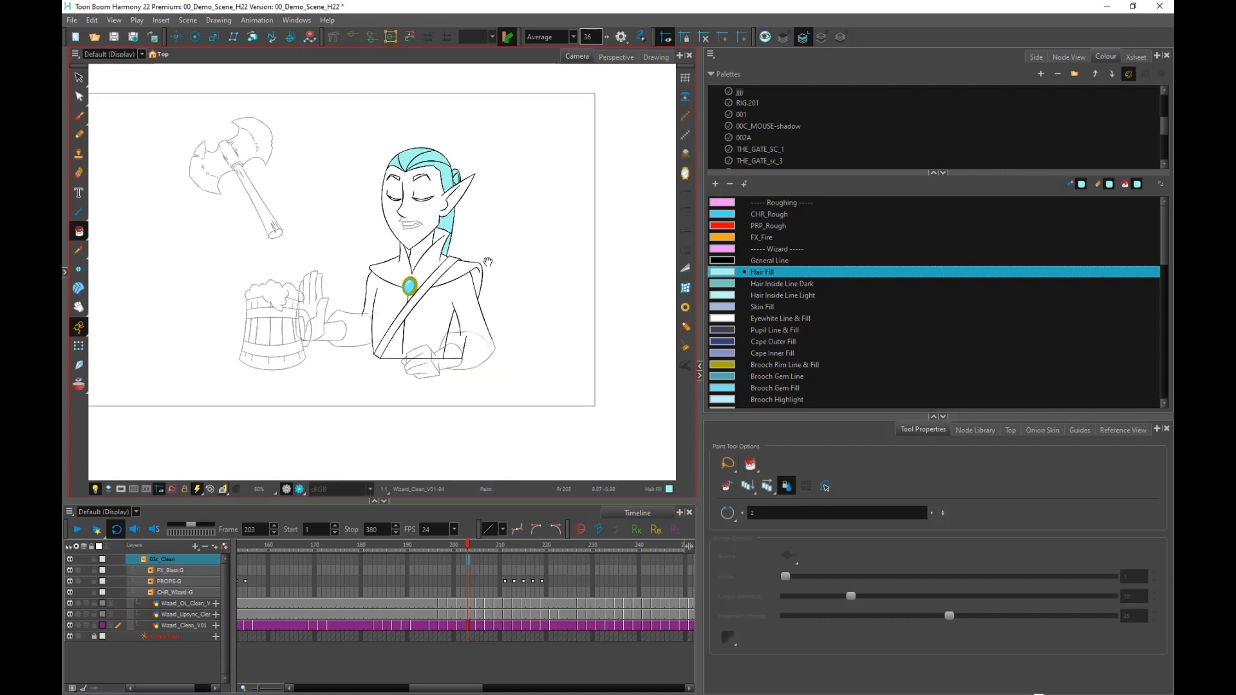
drag(493, 327, 490, 353)
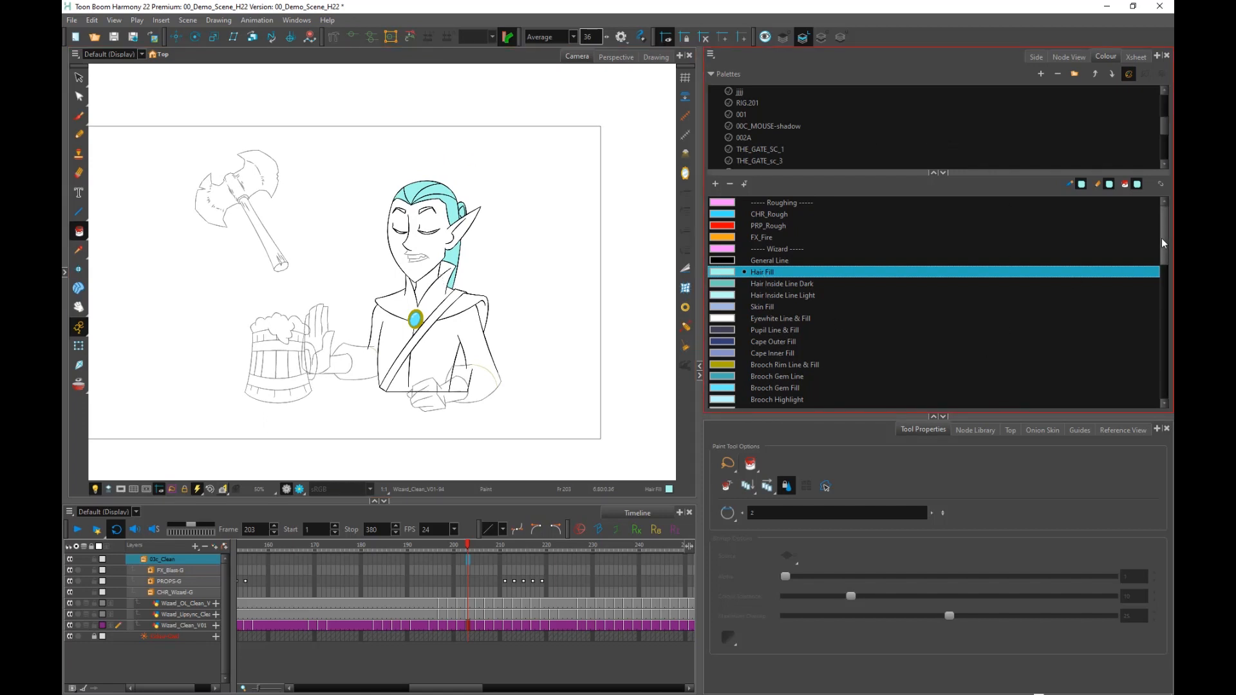
Look through the WizardAtTheInn palette's colour groups, from the Roughing section down to the FX section.
scroll(1163, 250, down, 8)
scroll(1144, 277, up, 7)
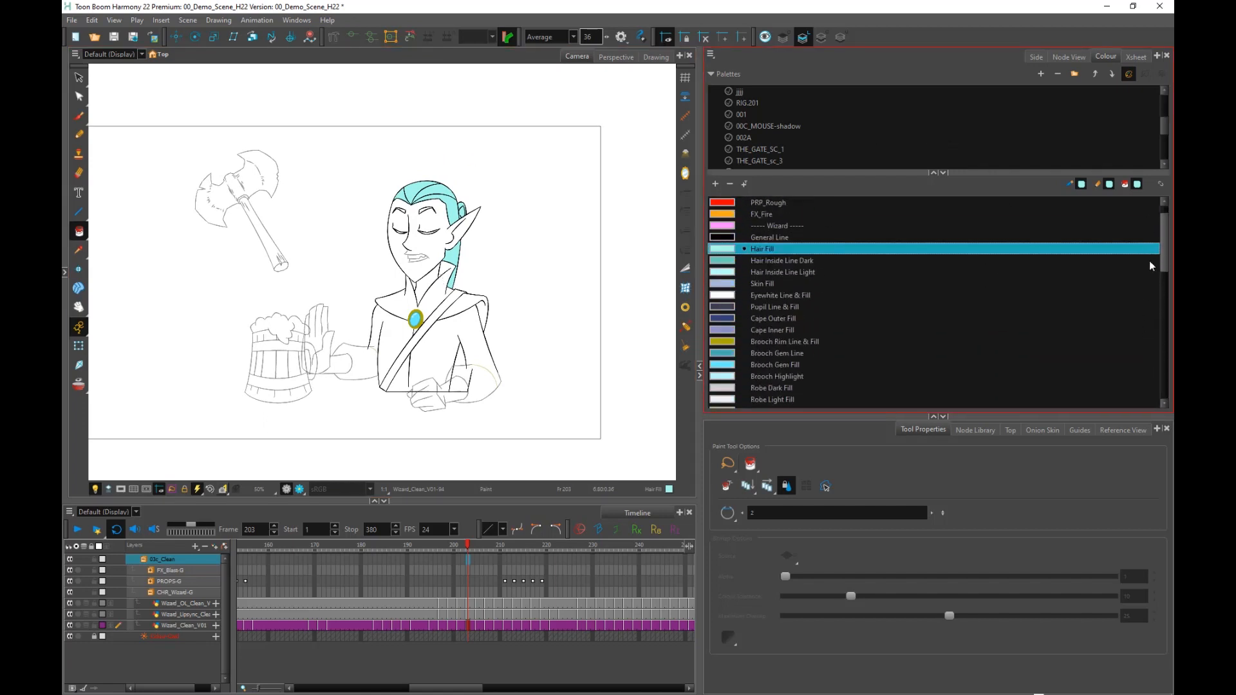
scroll(1149, 264, down, 10)
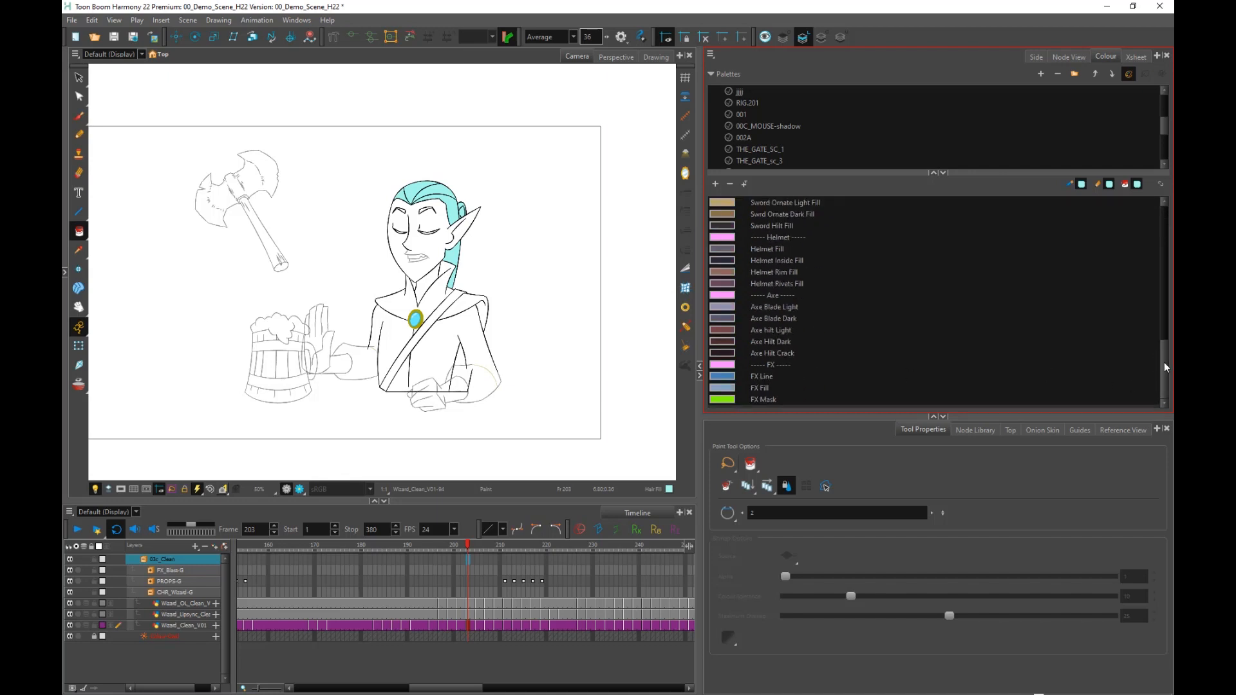
drag(1166, 366, 1153, 294)
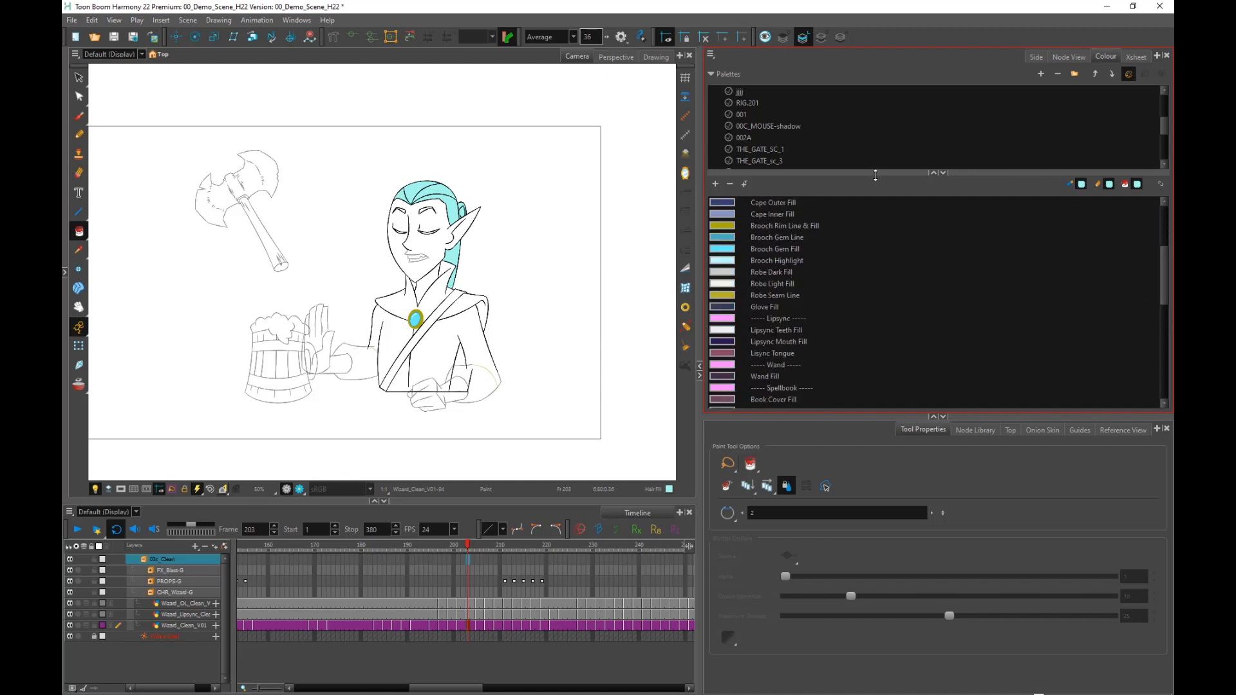
Open the Reference View, enlarge it and load the 03d_ColourModel.tpl template from the library as the colour reference.
click(1117, 430)
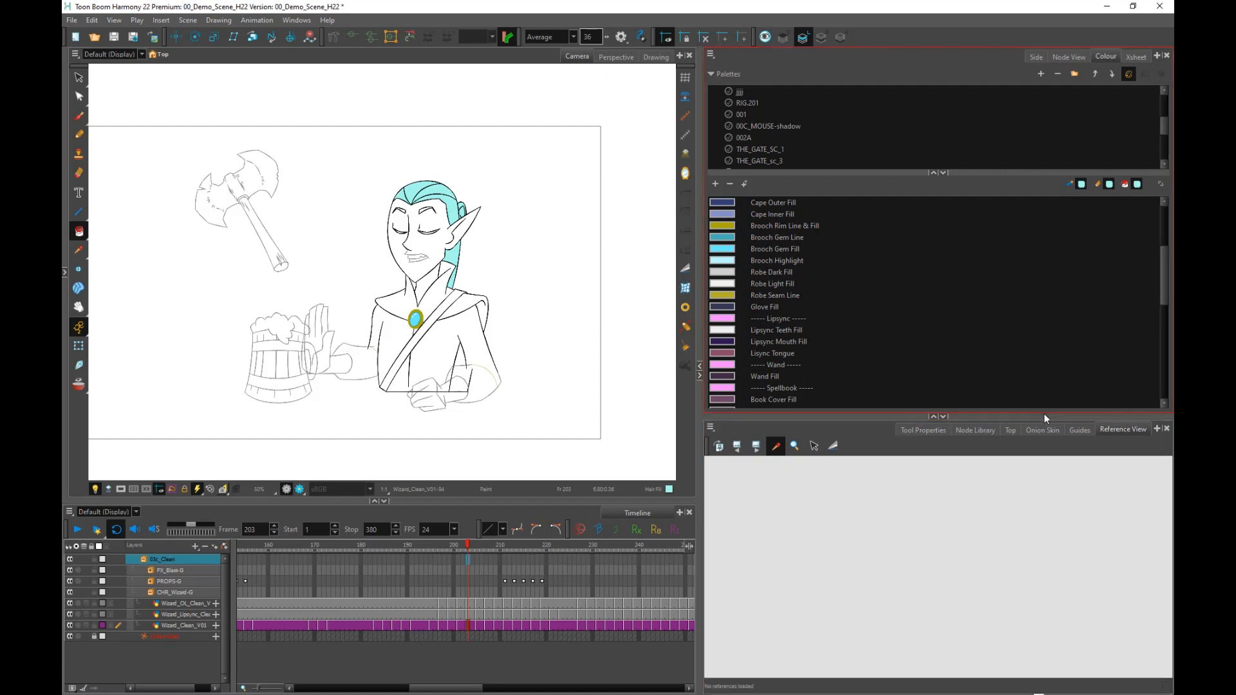
drag(1045, 415, 1024, 327)
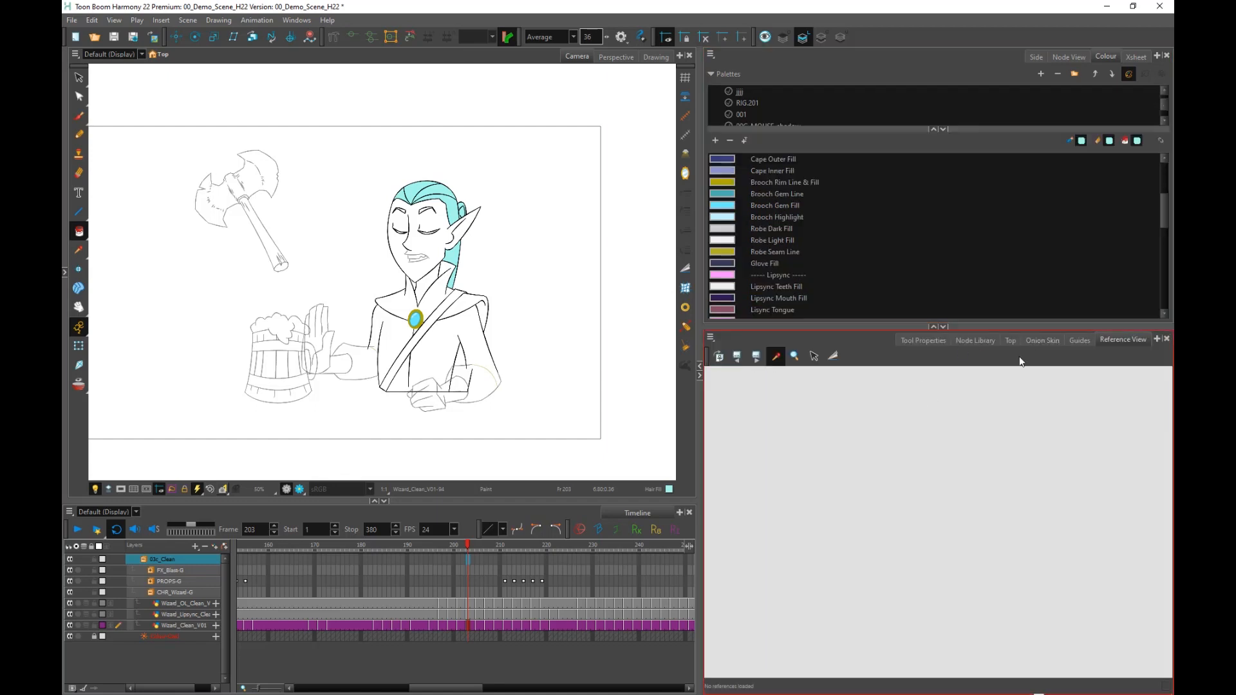
click(65, 274)
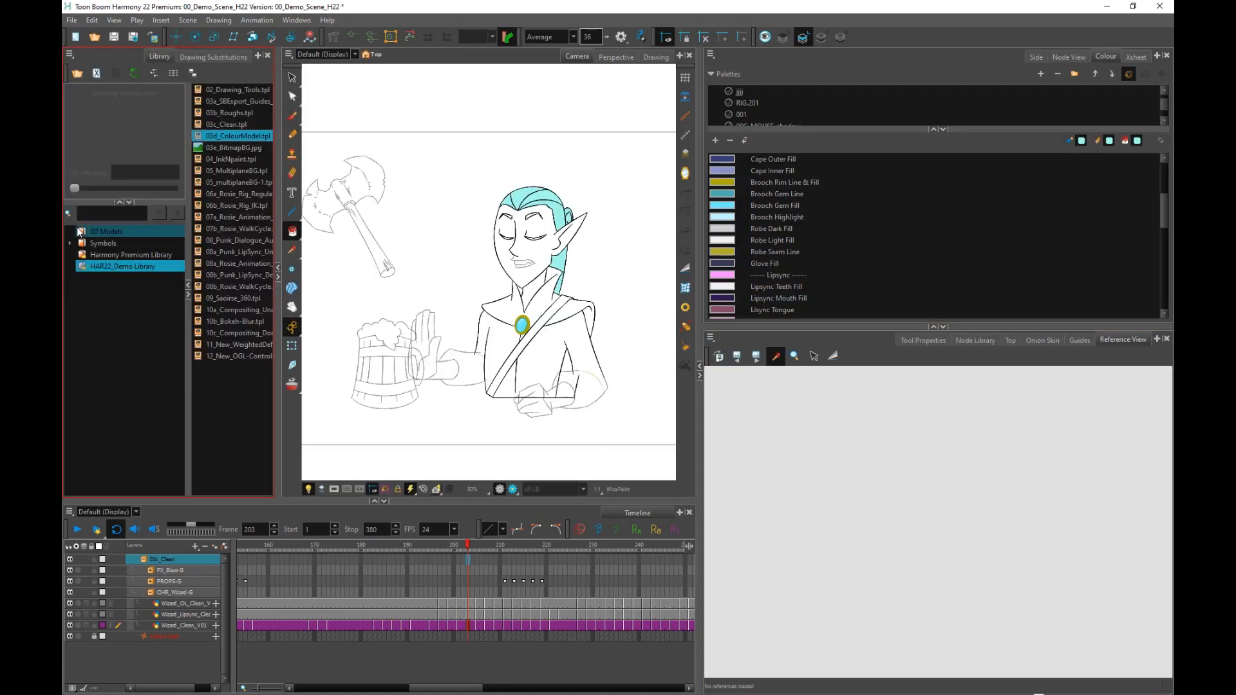
drag(369, 55, 859, 499)
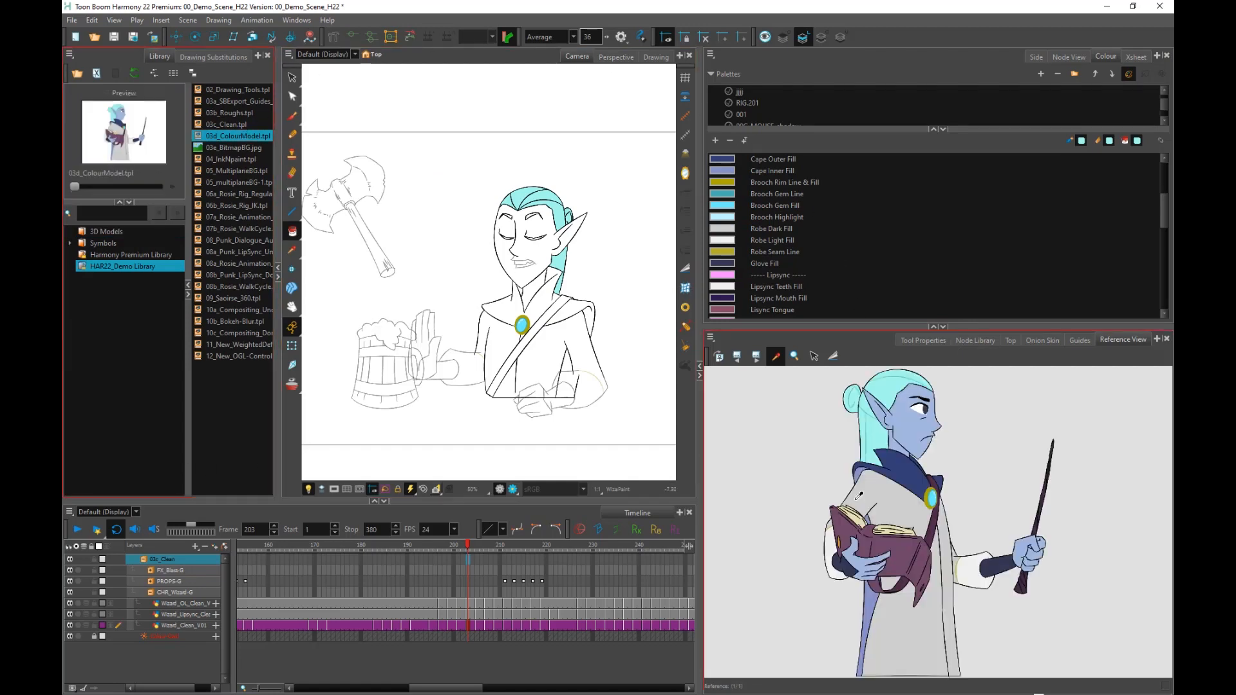
click(278, 267)
drag(852, 325, 852, 246)
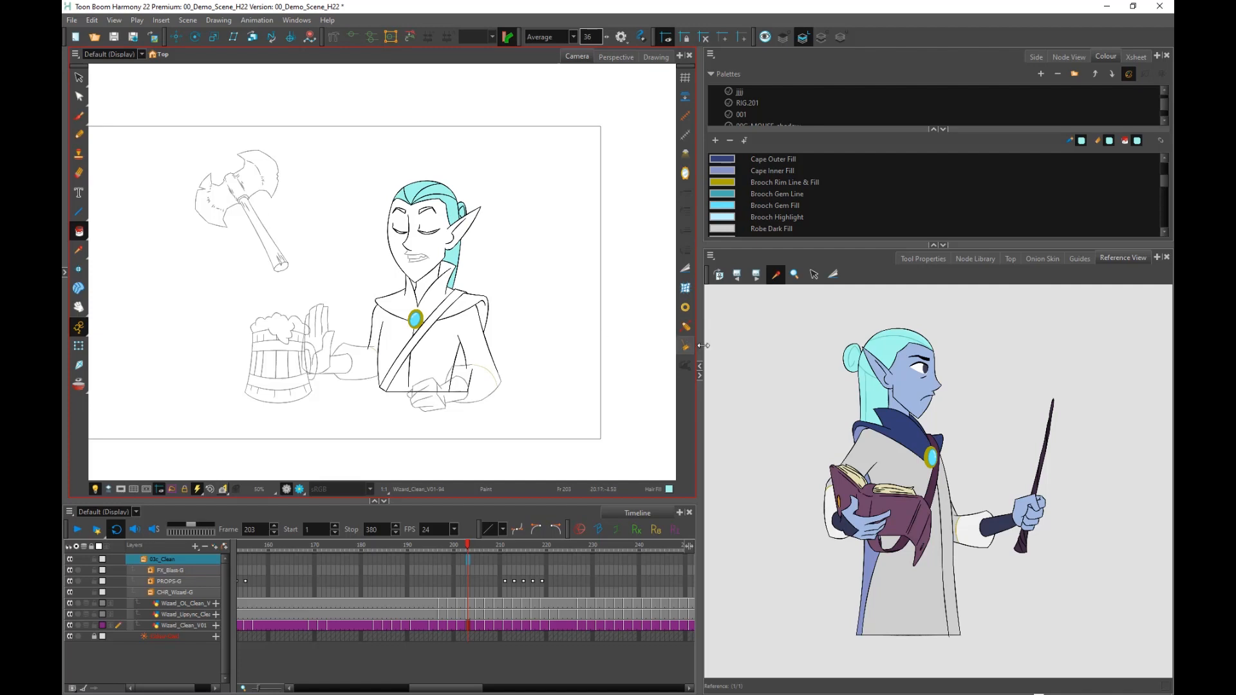
Sample Skin Fill from the reference wizard's face and paint the wizard's face and ear on frame 203.
click(785, 527)
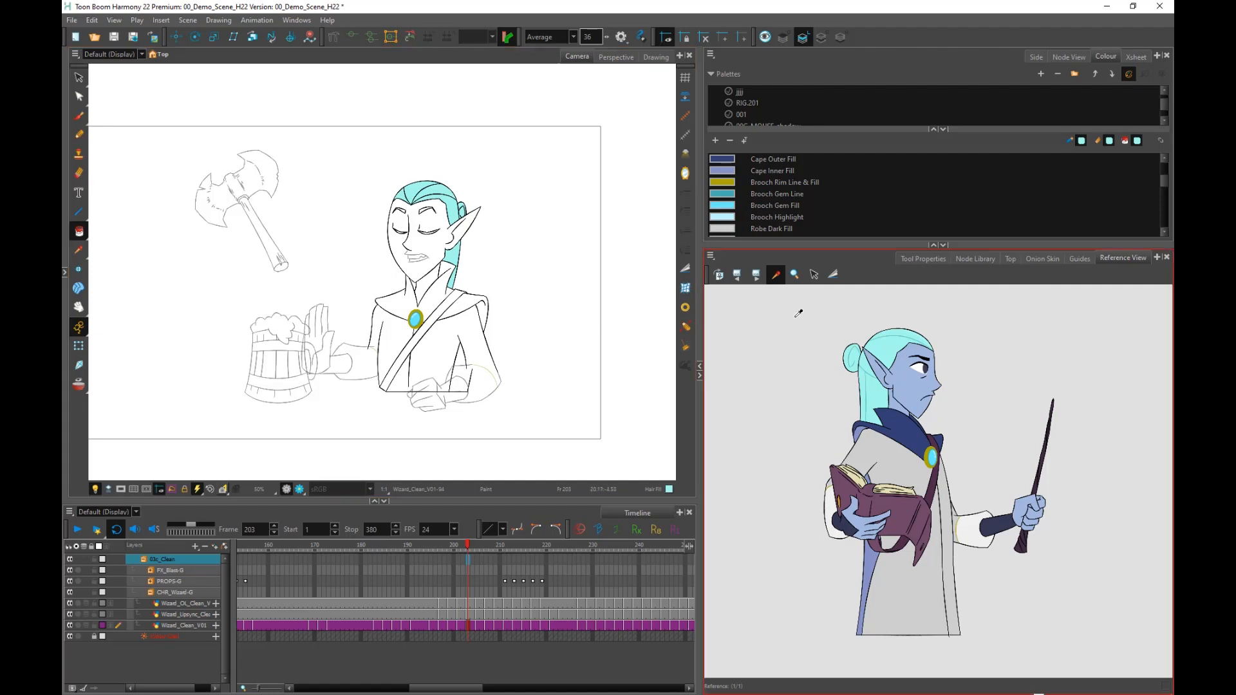
scroll(913, 368, up, 3)
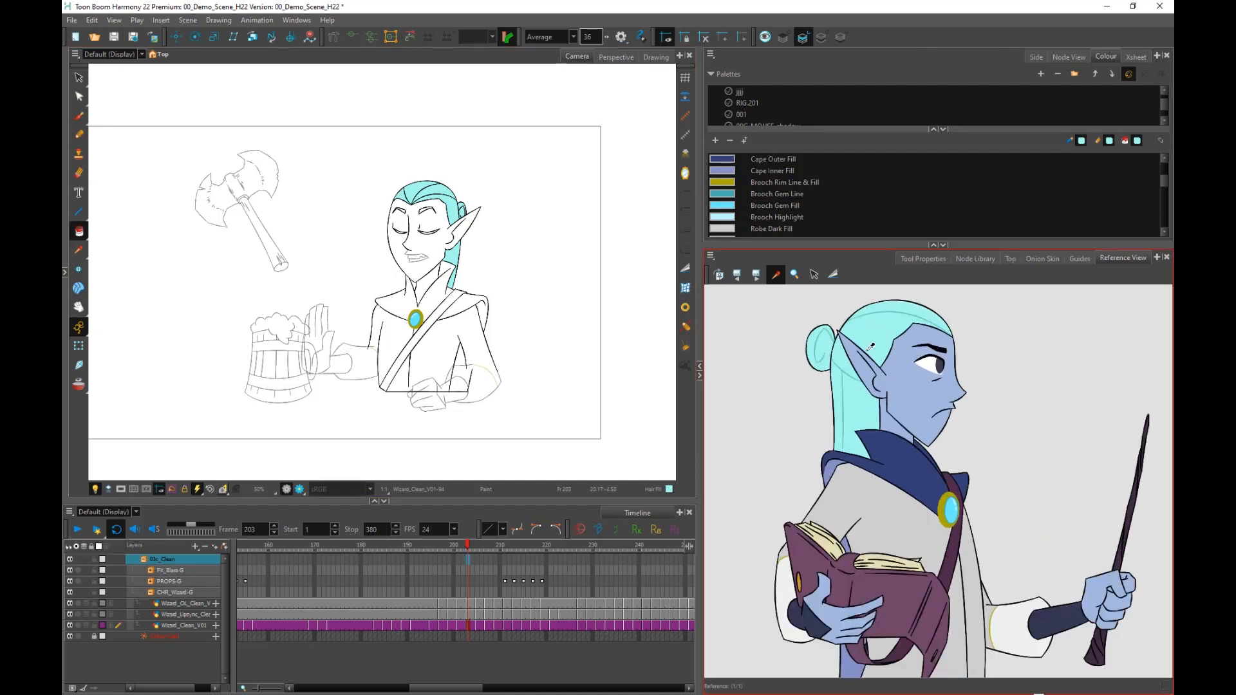
click(506, 335)
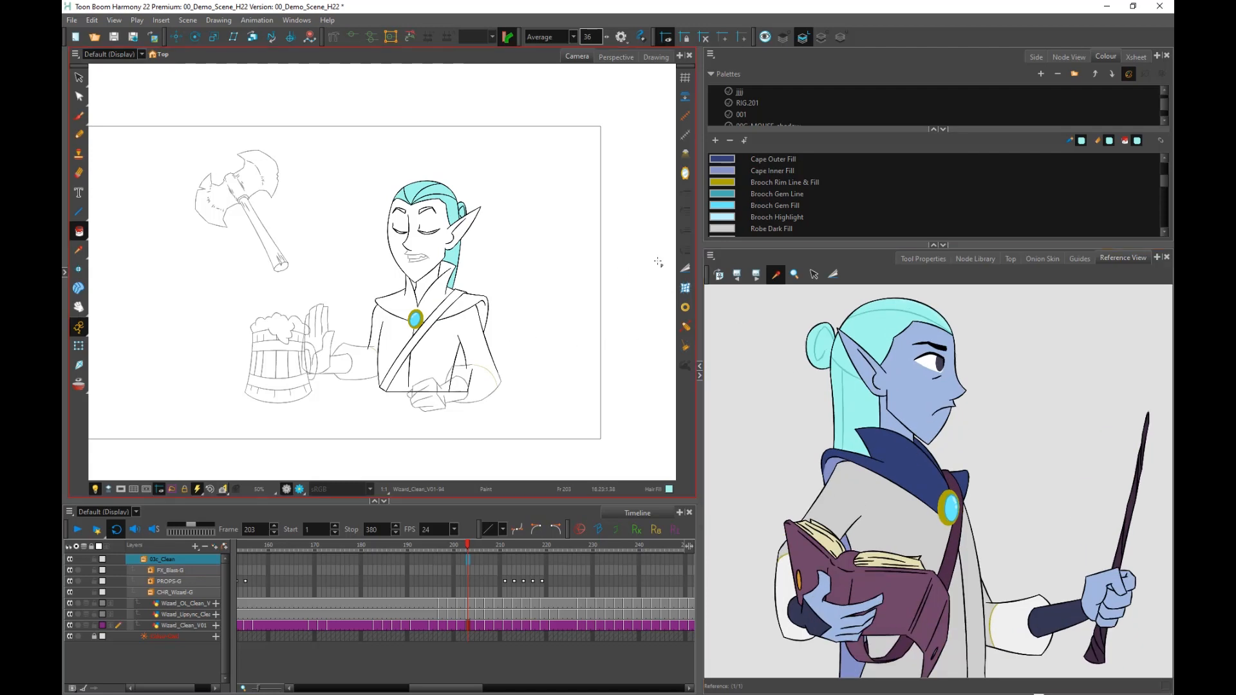
click(918, 378)
click(922, 379)
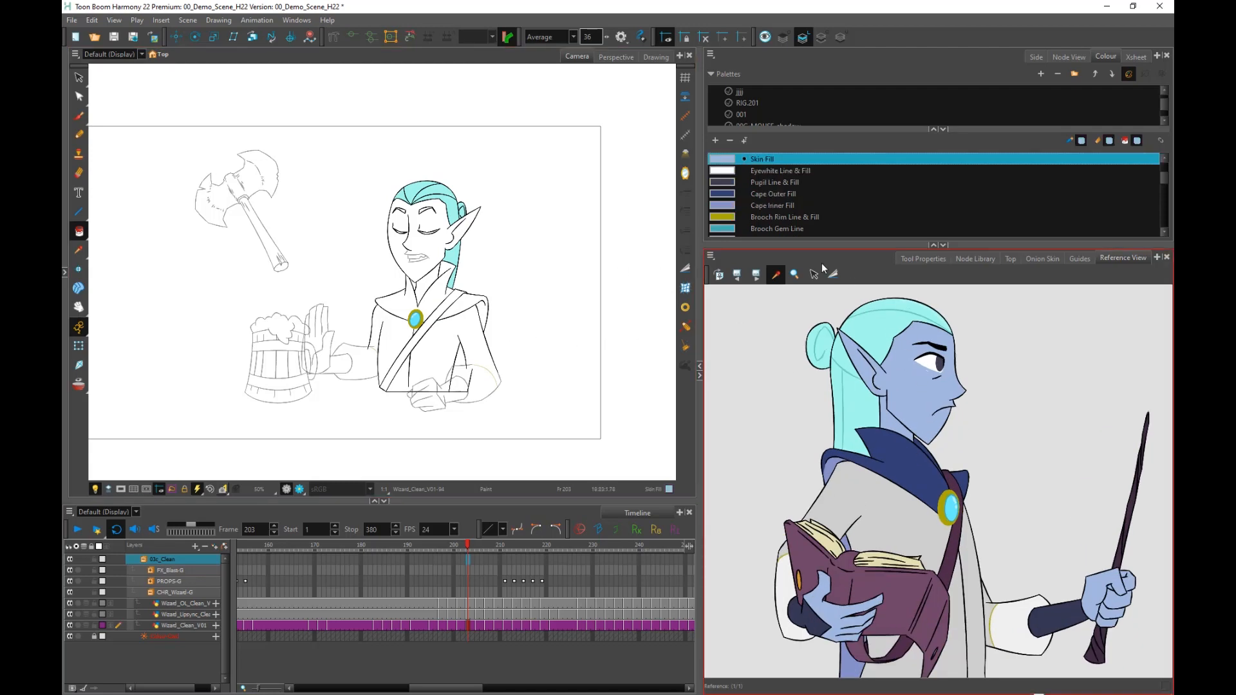
click(728, 163)
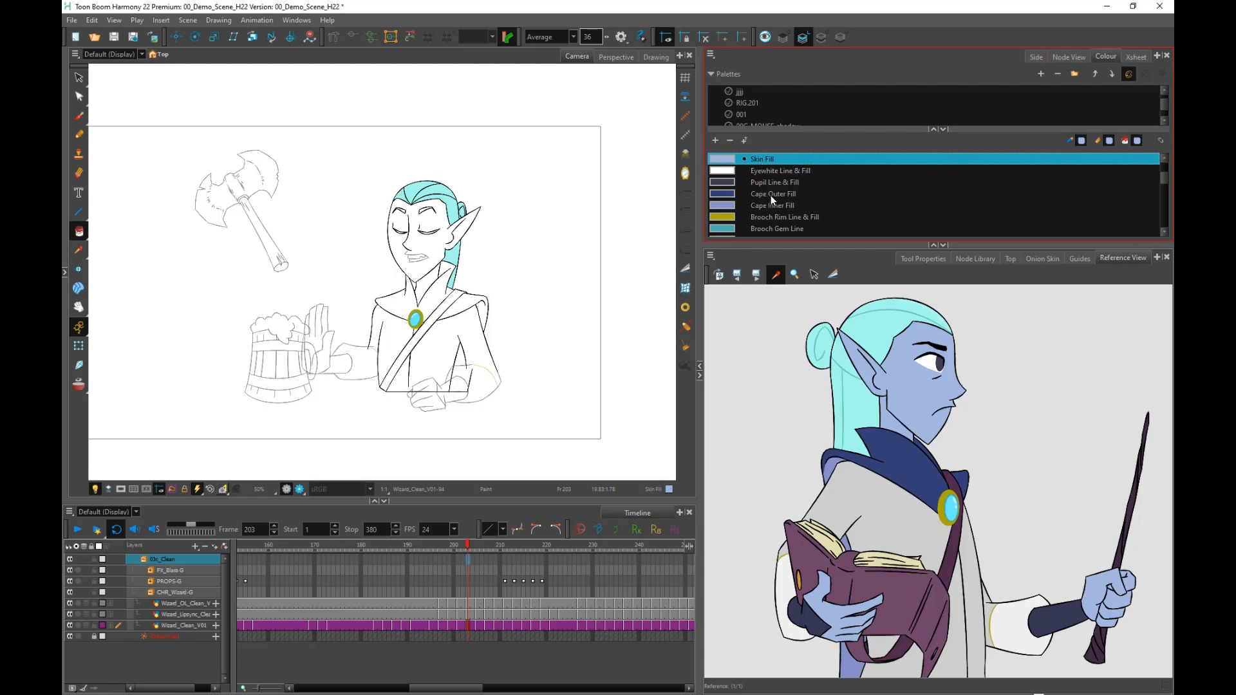
click(435, 243)
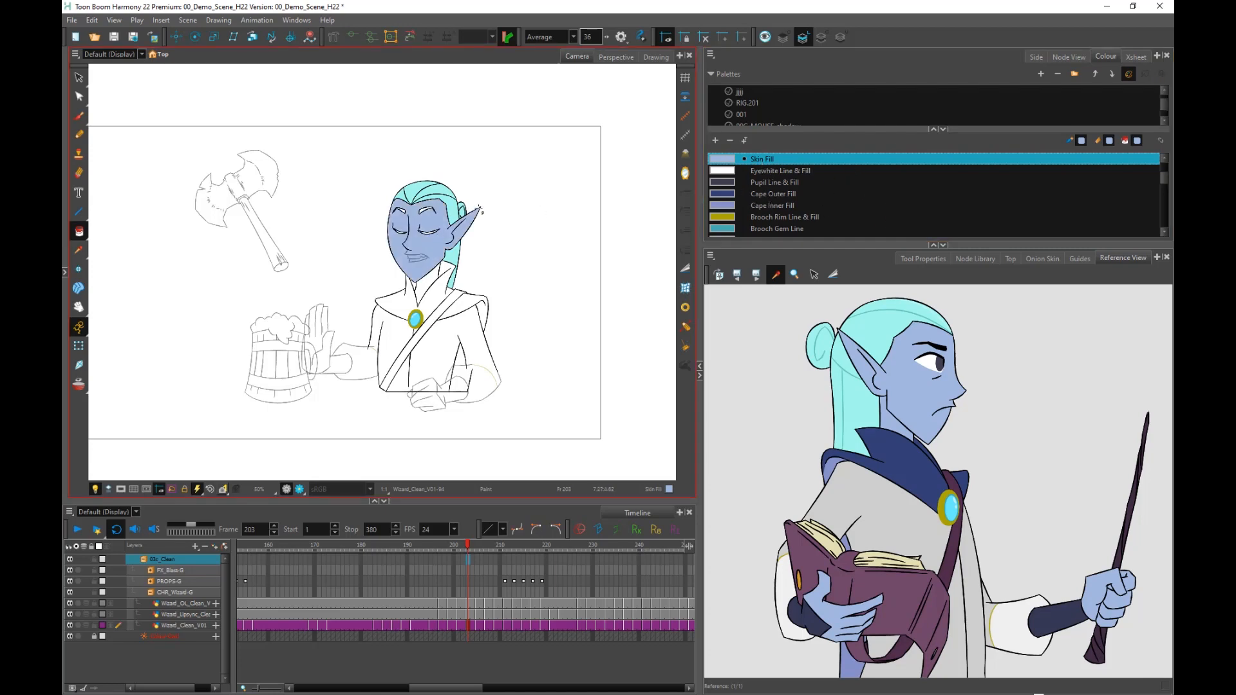
Paint the wizard's cape collar with Cape Outer Fill and the neck with Skin Fill sampled from the reference.
scroll(425, 230, up, 1)
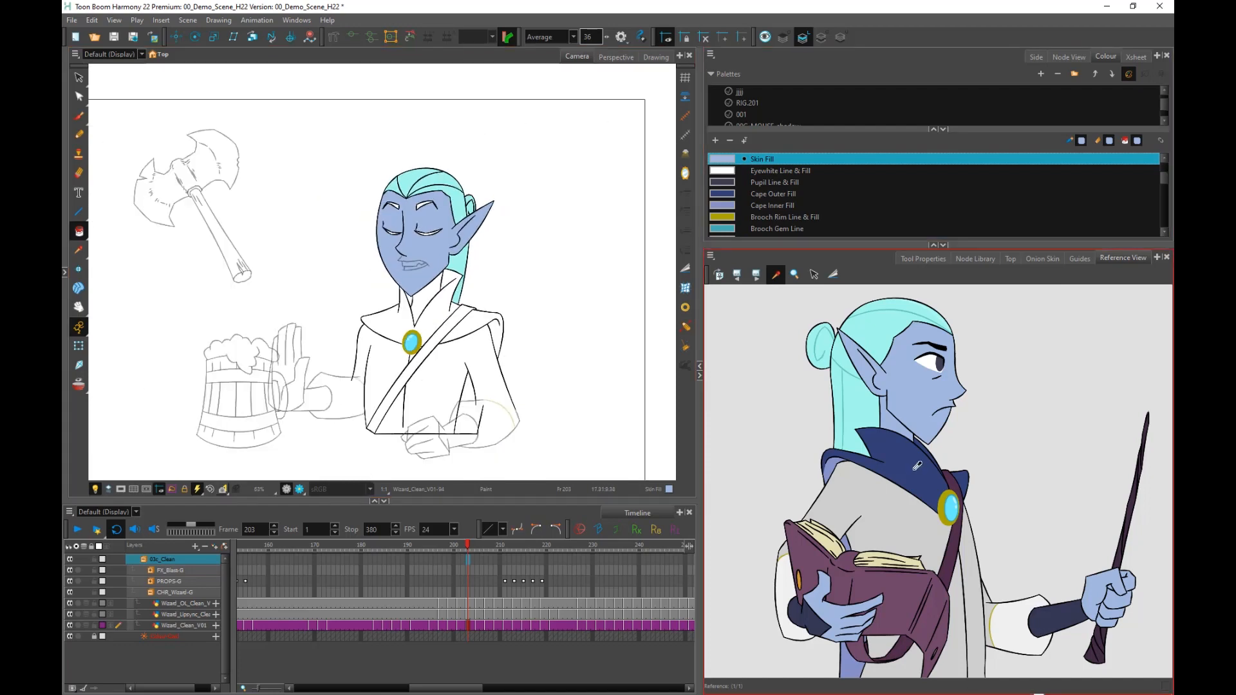
click(773, 194)
click(437, 312)
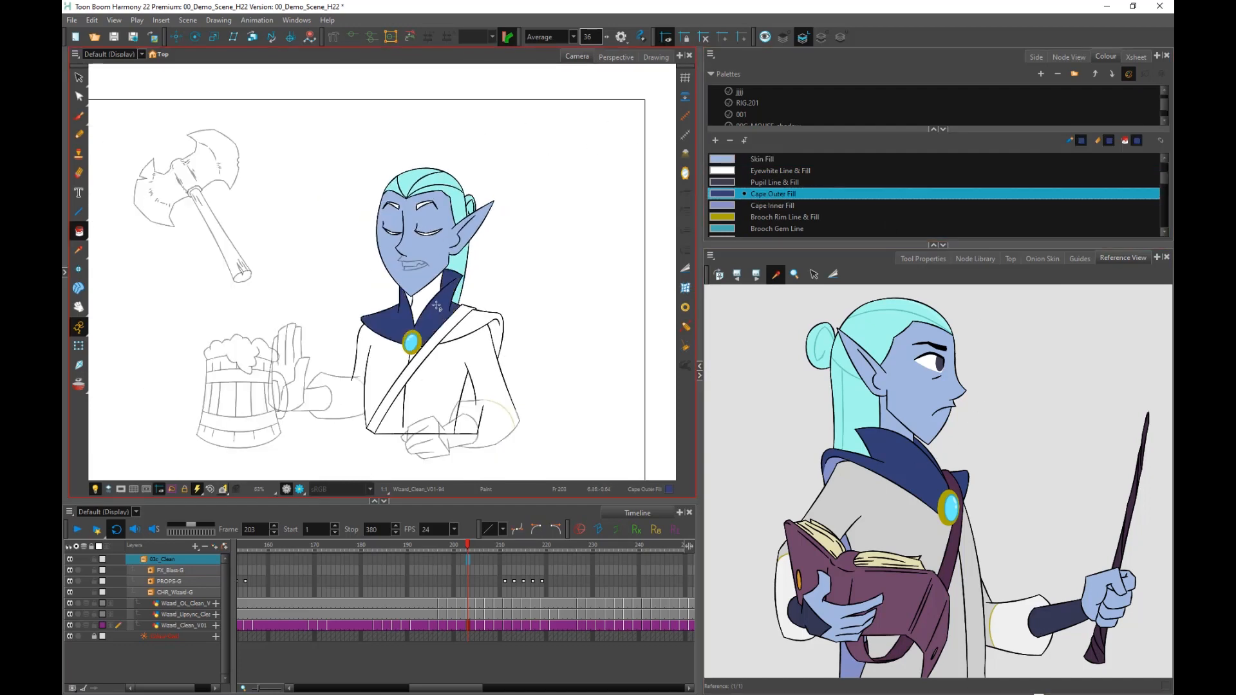
click(904, 376)
click(424, 304)
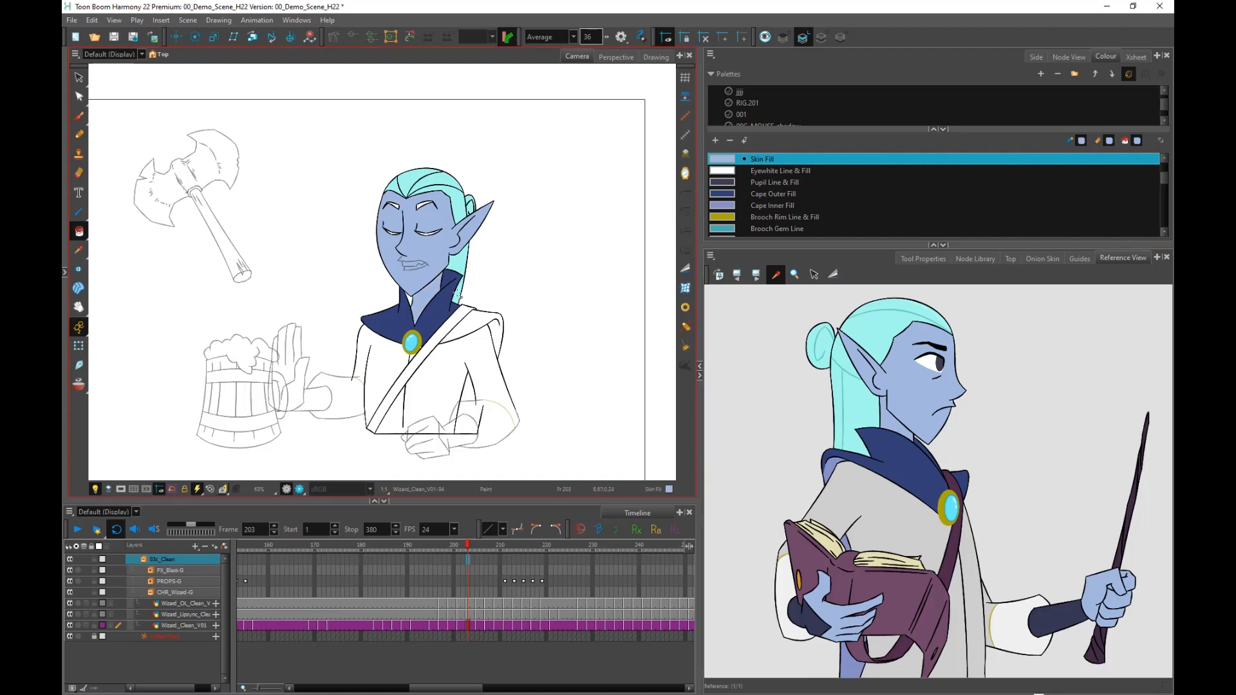
Sample Robe Dark Fill from the reference wizard's robe and paint the robe's body and sleeve sections.
click(829, 464)
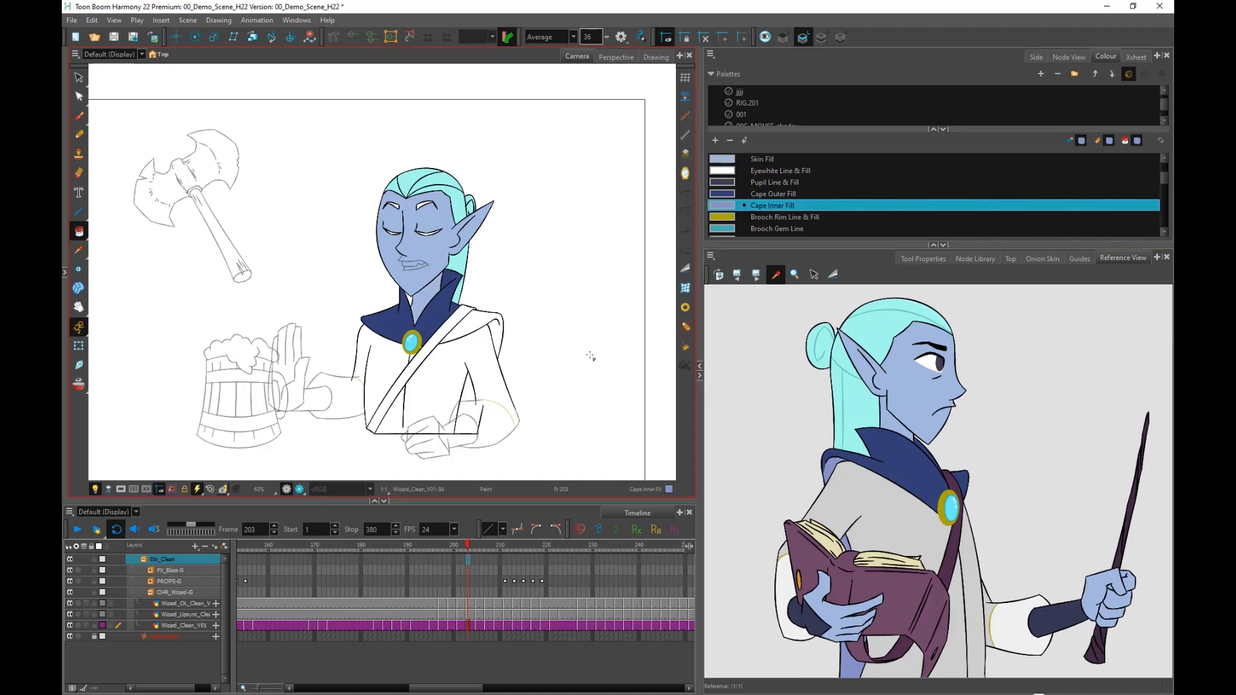
scroll(410, 311, up, 2)
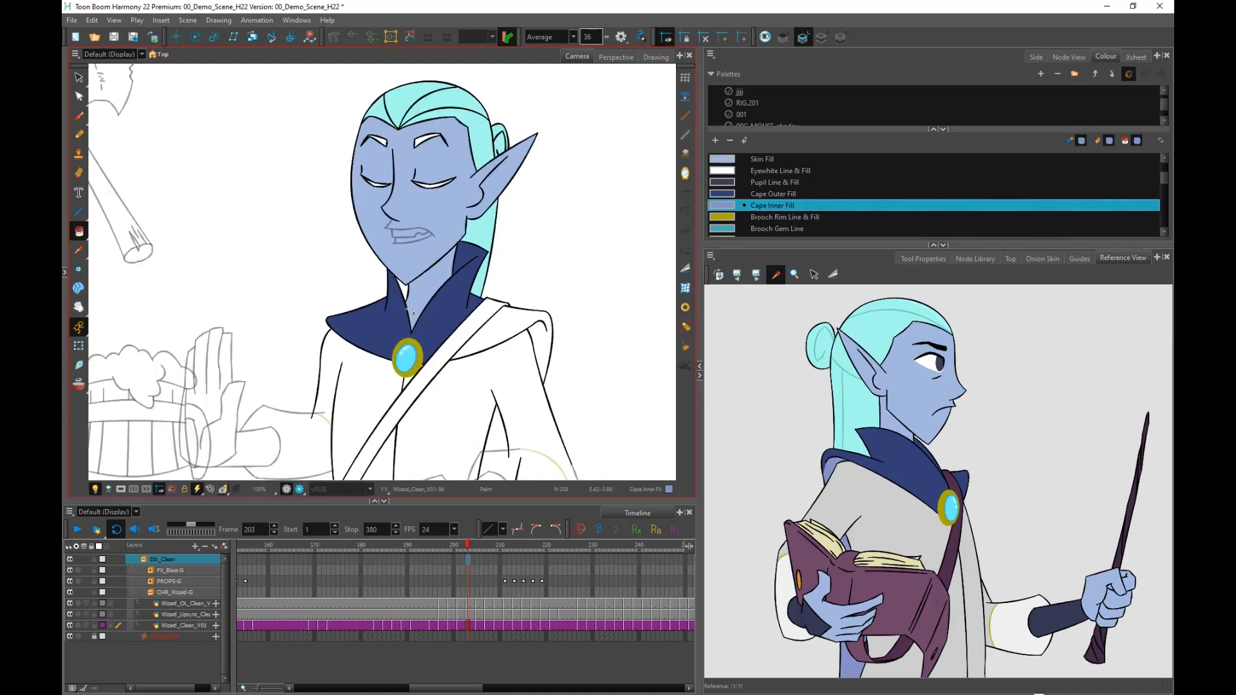
click(888, 514)
click(468, 406)
click(362, 384)
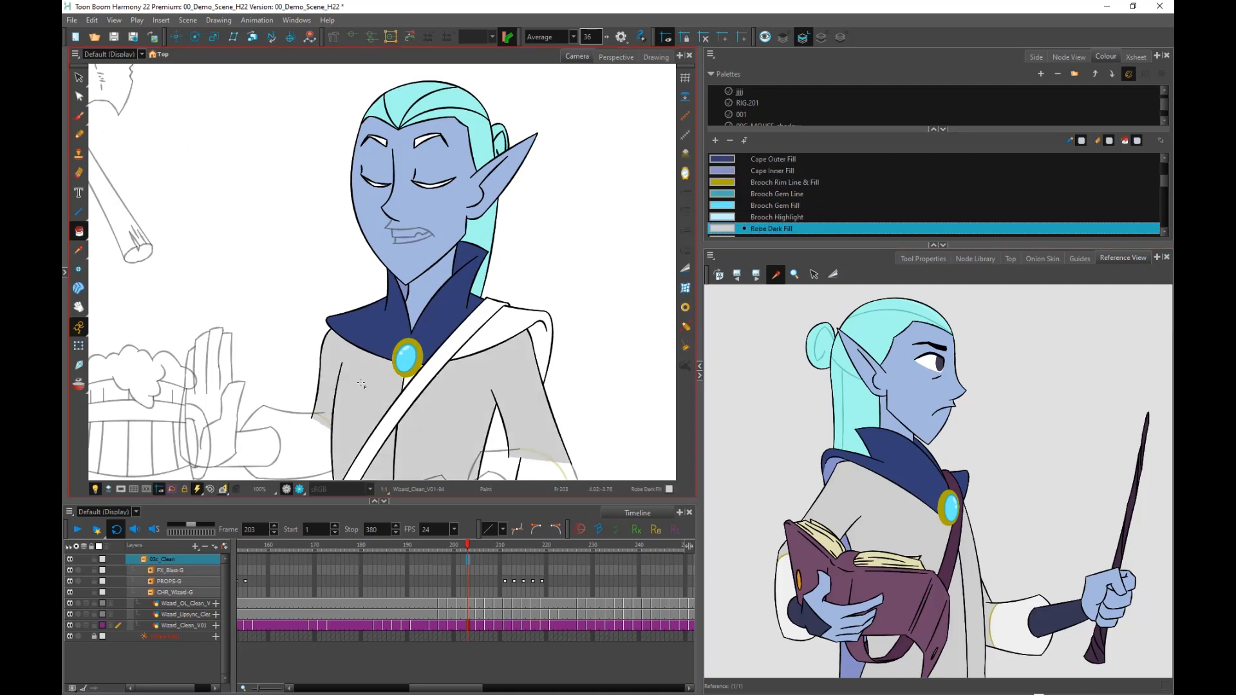
Paint the diagonal strap with Book Strap Dark and the cape over the shoulder with Cape Outer Fill, both sampled from the reference.
click(956, 537)
click(466, 339)
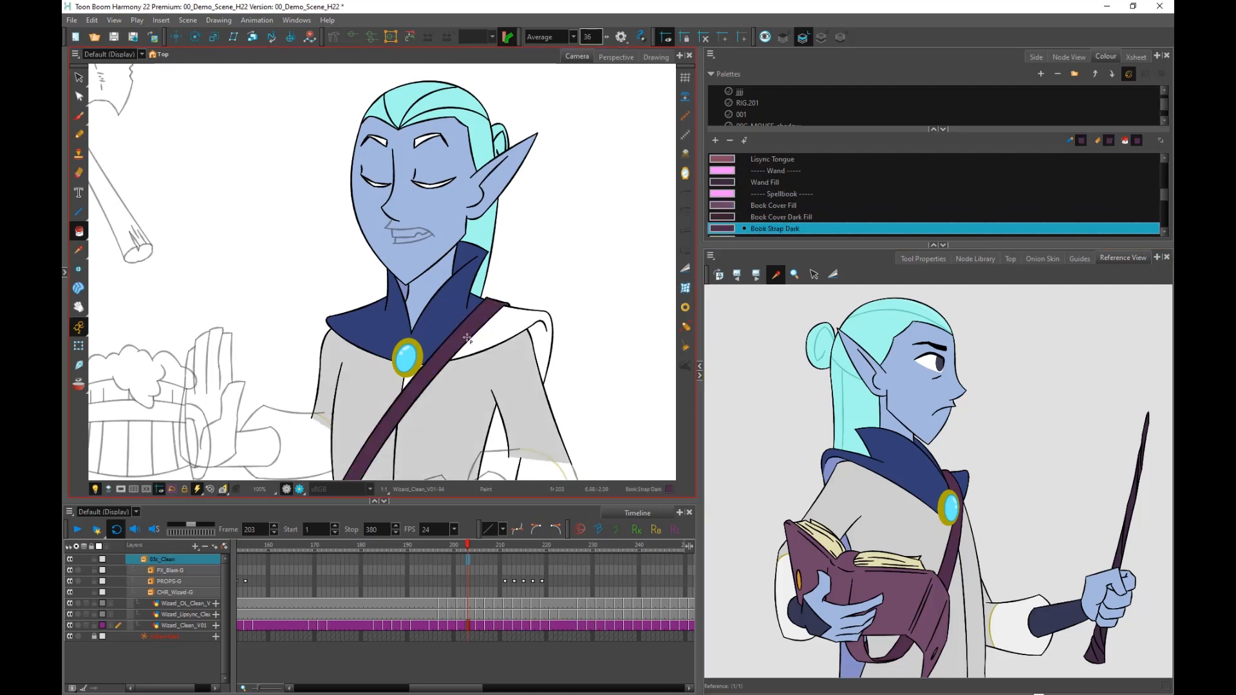
click(913, 456)
click(508, 324)
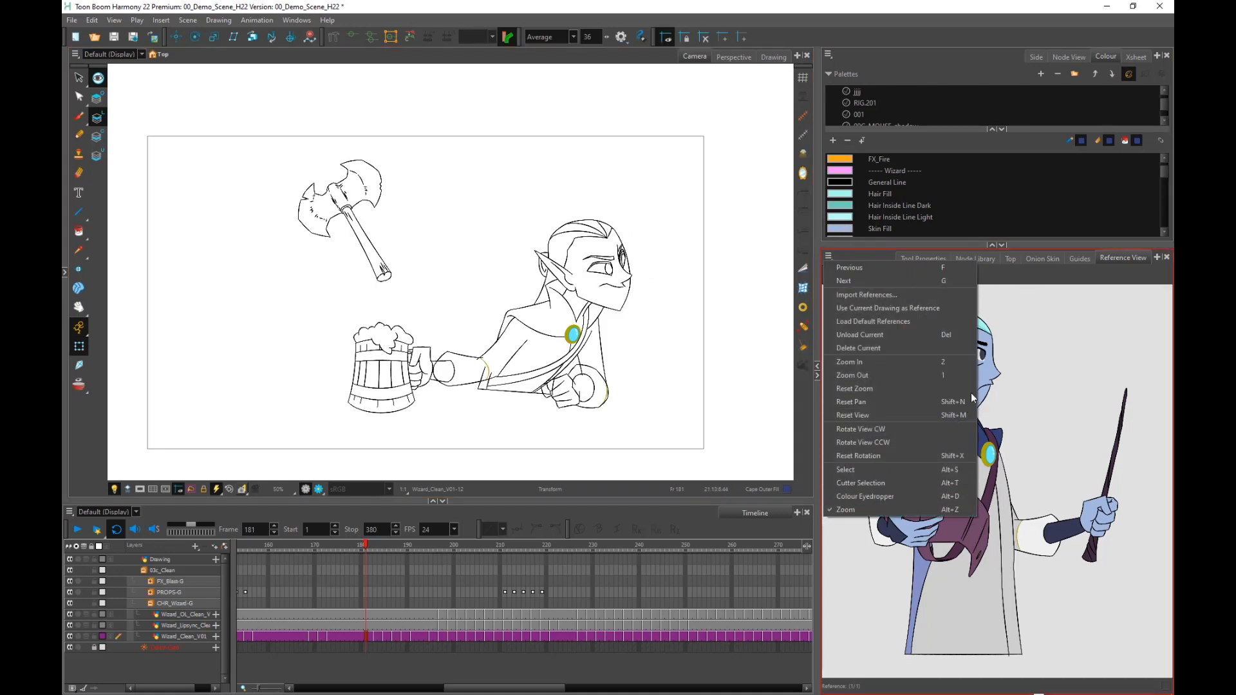
Import the image 03e_BitmapBG.jpg as an additional reference in the Reference View.
click(867, 295)
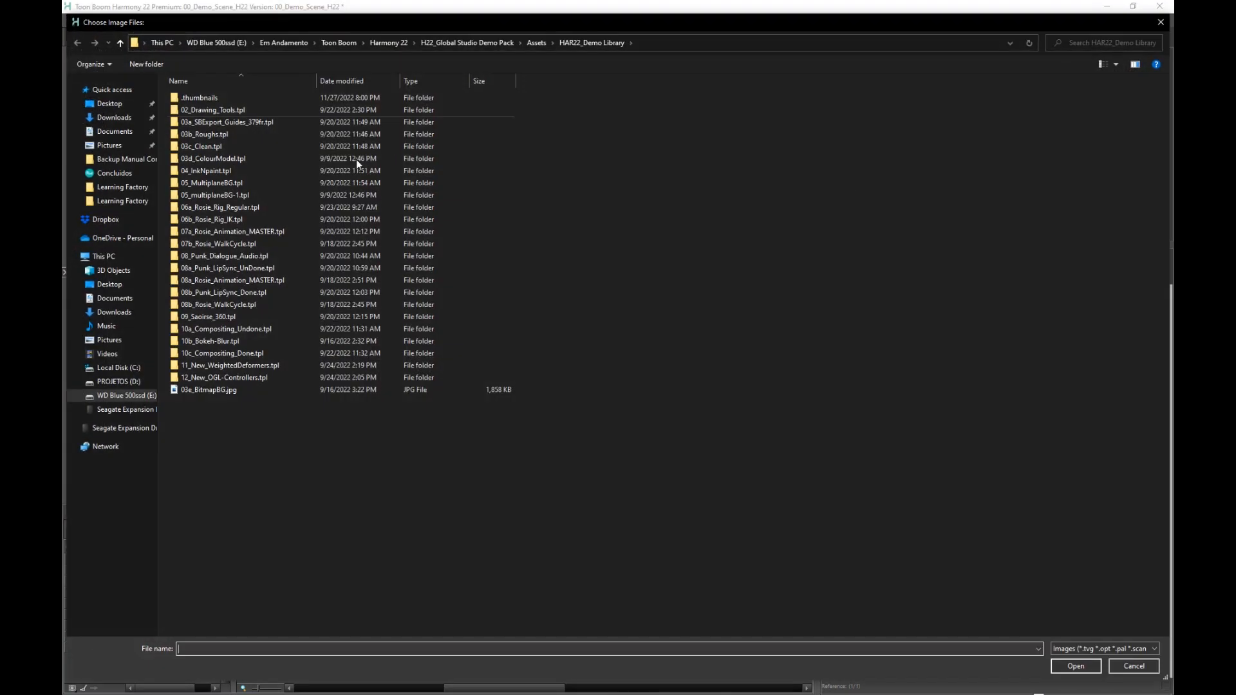
click(193, 390)
click(1074, 667)
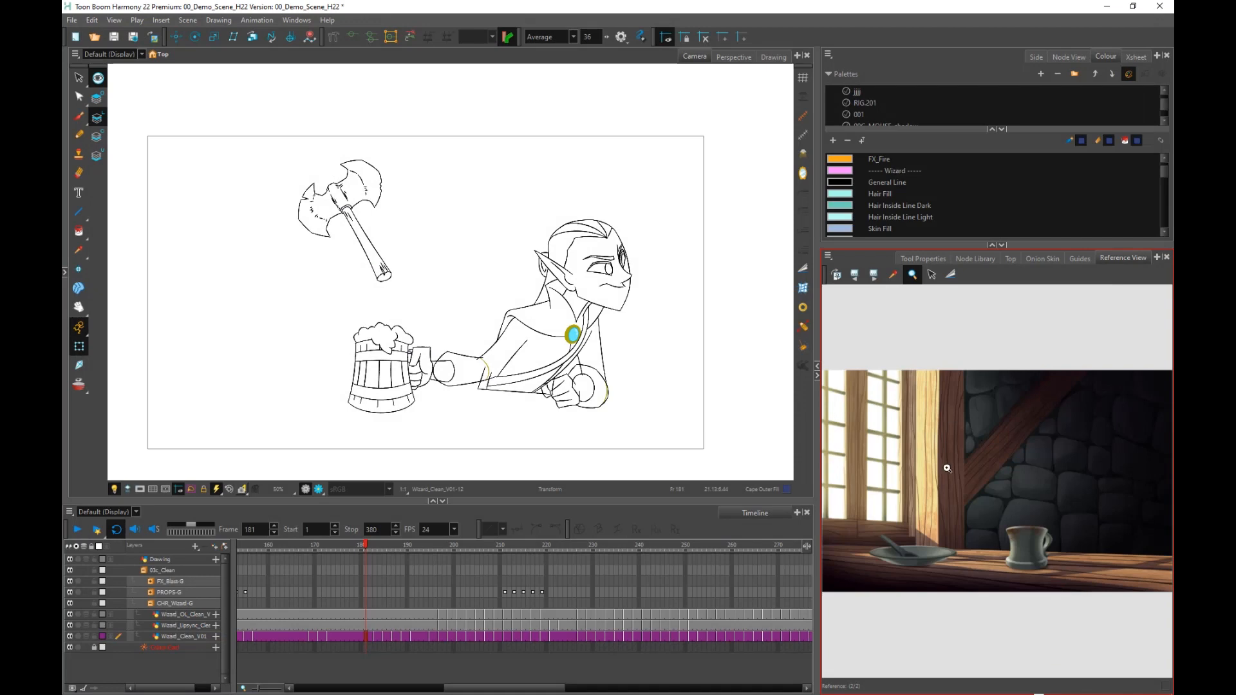
Brush two wavy strokes beside the wizard on the Drawing layer, one pale yellow and one dark brown, sampling both colours from the background reference.
click(368, 558)
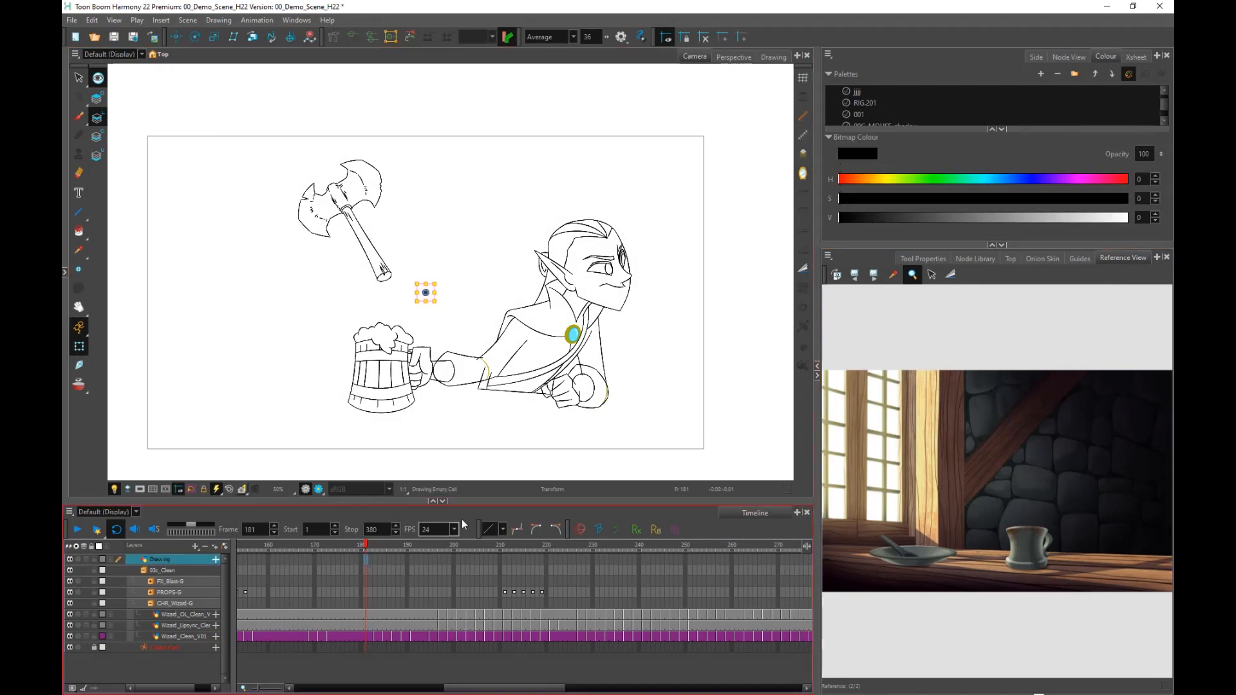
click(79, 117)
click(920, 410)
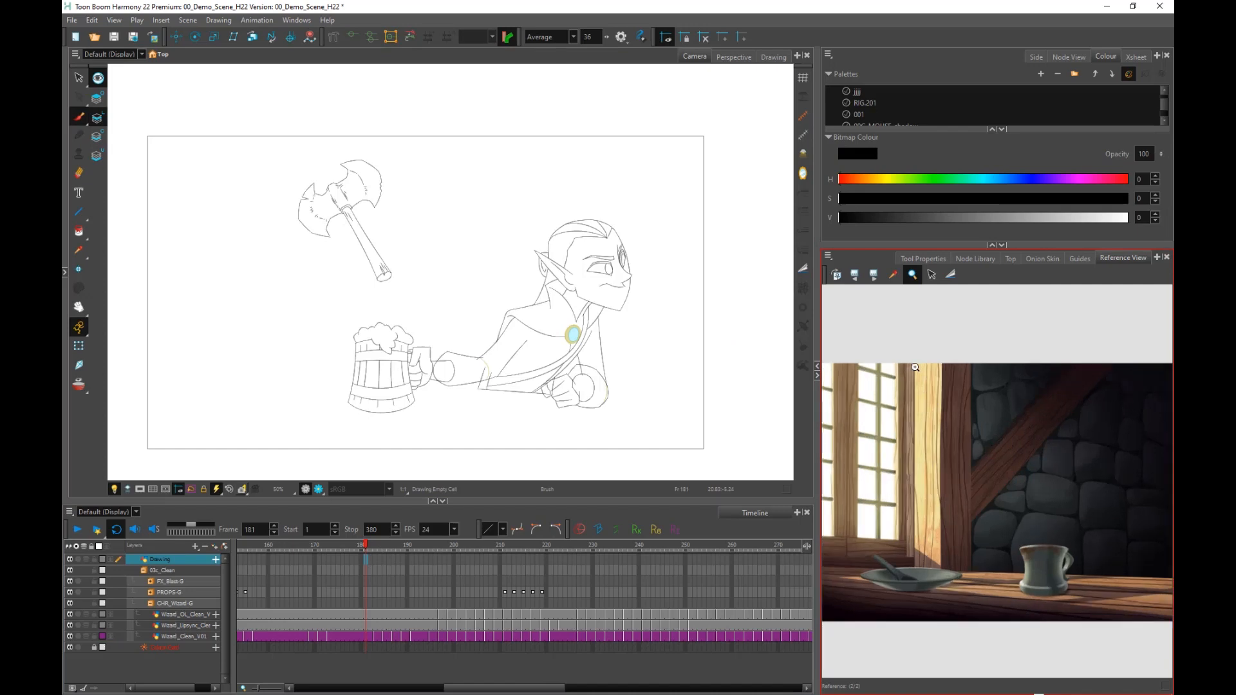
click(893, 274)
click(934, 438)
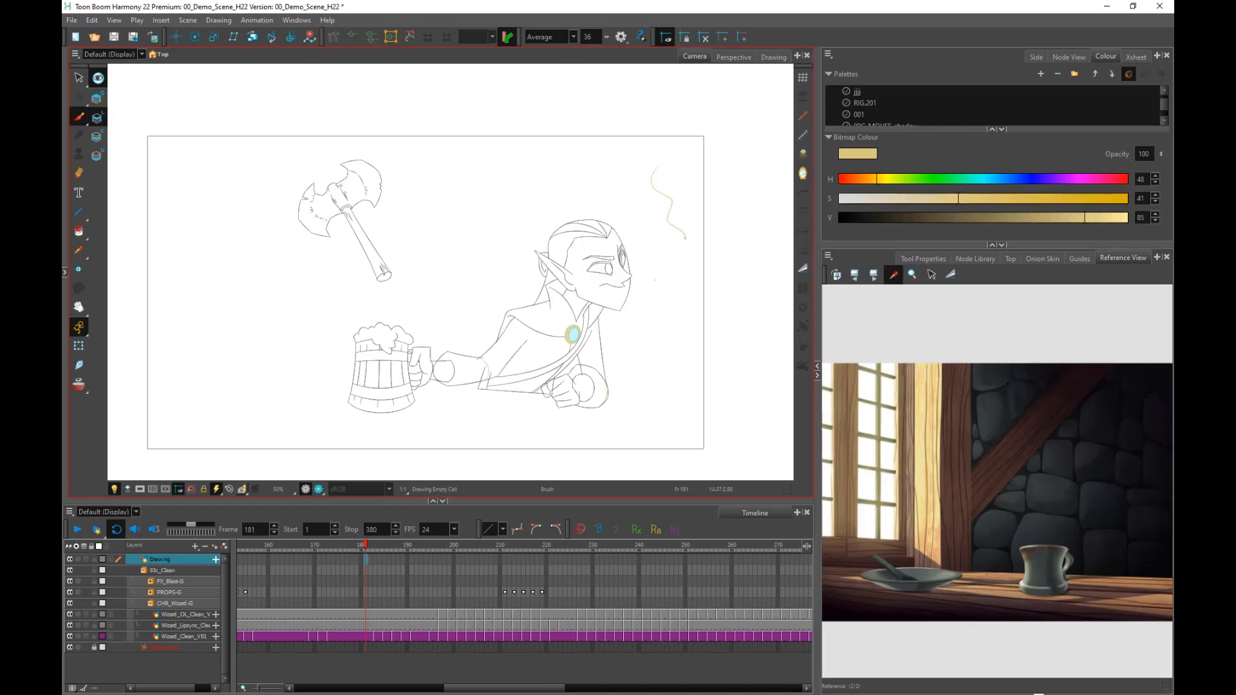
drag(685, 238, 695, 293)
click(960, 391)
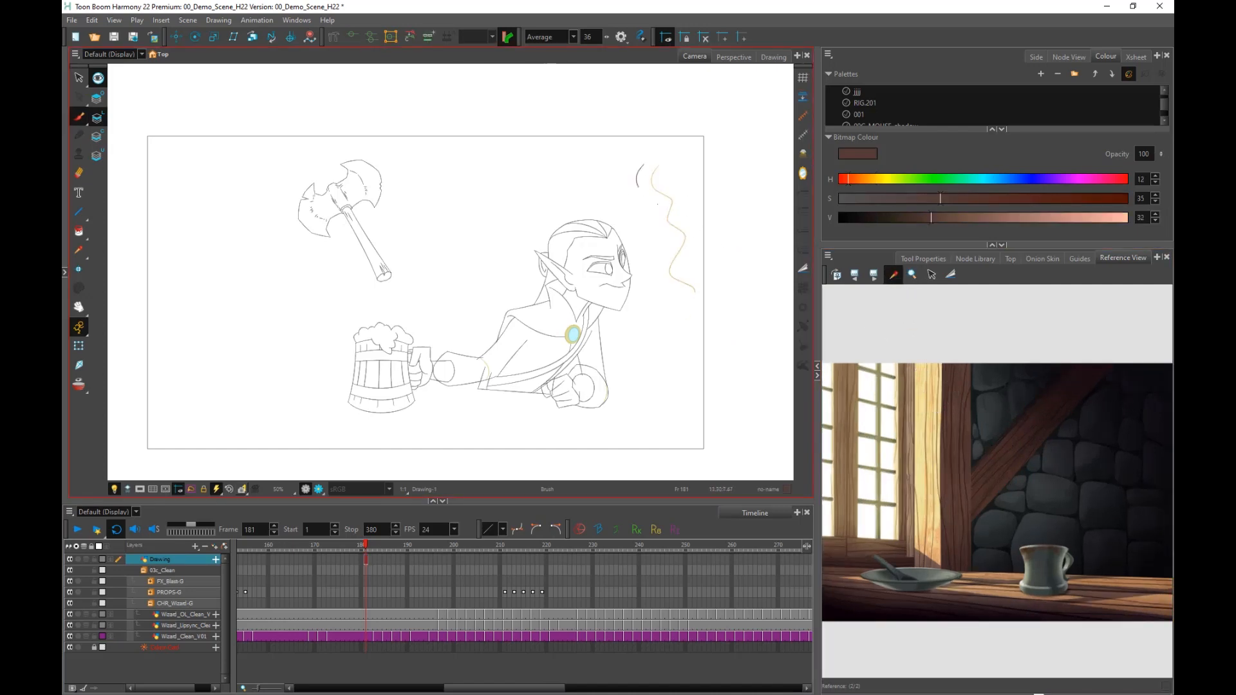
drag(657, 204, 674, 320)
Sample white from the background's window and switch the Reference View back to the wizard colour model.
click(866, 413)
click(855, 275)
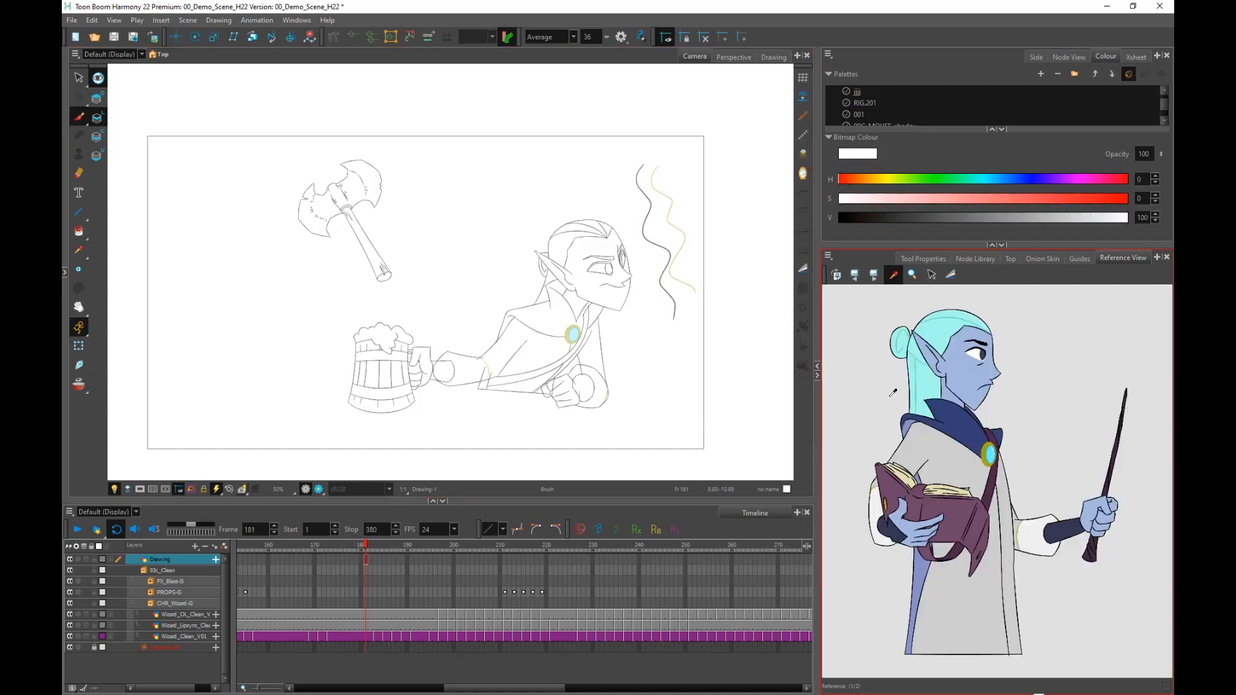
scroll(945, 438, down, 1)
drag(963, 472, 969, 459)
scroll(969, 459, up, 1)
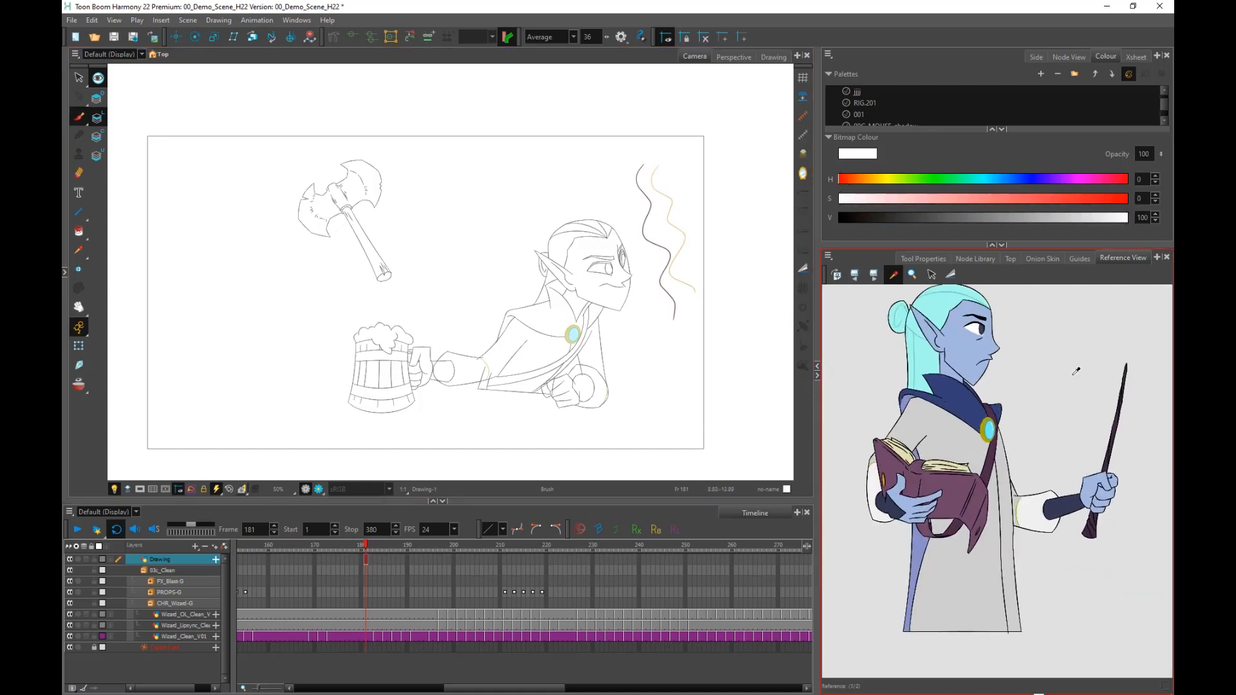
Select the Wizard_Clean_V01 layer, go to frame 1 and show its drawing in the Drawing view.
click(364, 639)
mouse_move(318, 545)
mouse_down()
mouse_move(252, 551)
mouse_move(400, 555)
mouse_move(154, 572)
mouse_up()
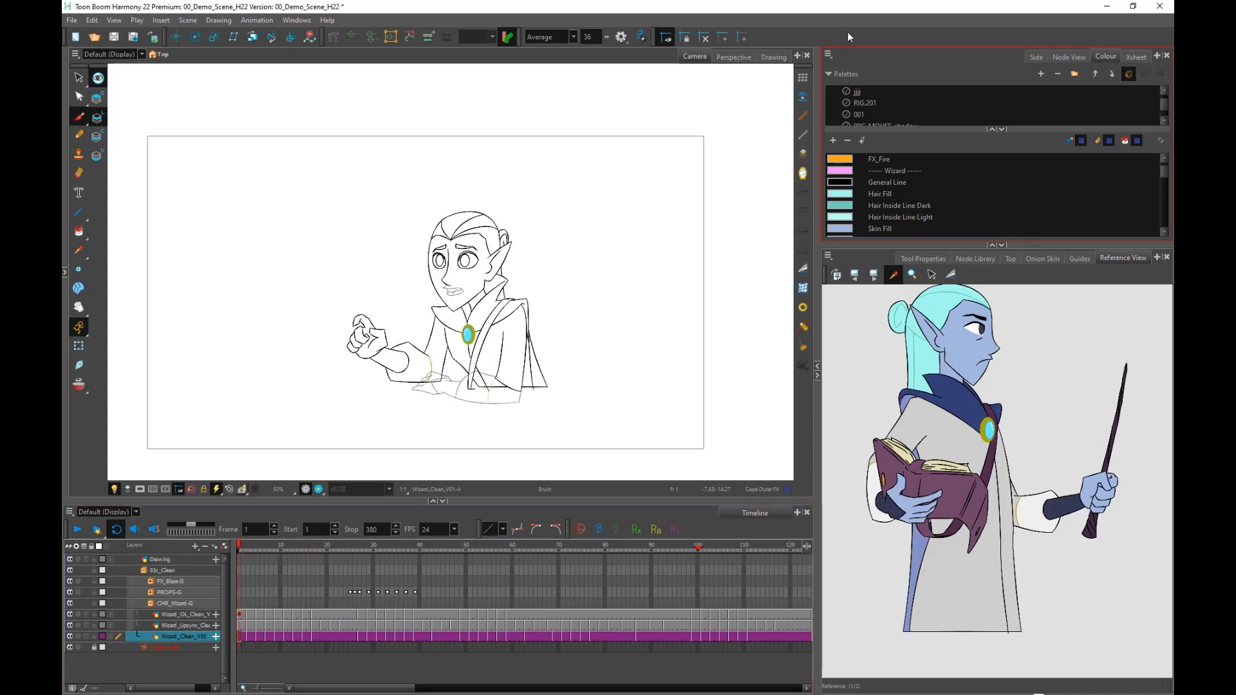
click(773, 57)
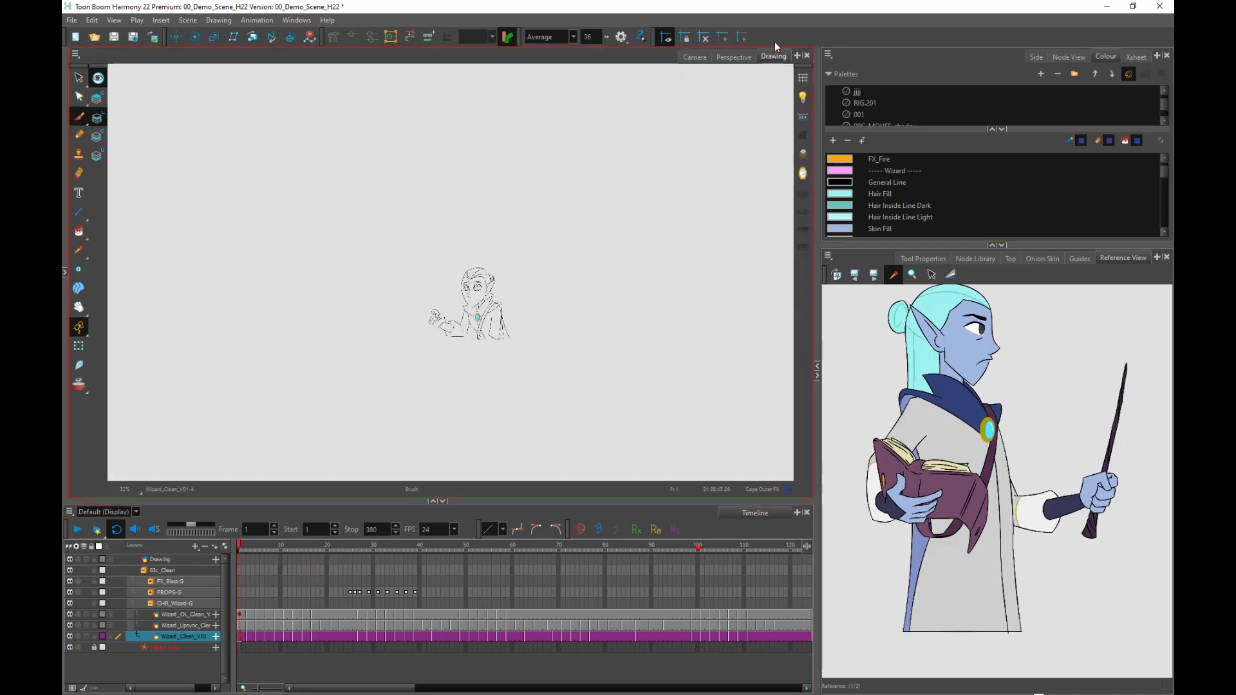
scroll(482, 303, up, 6)
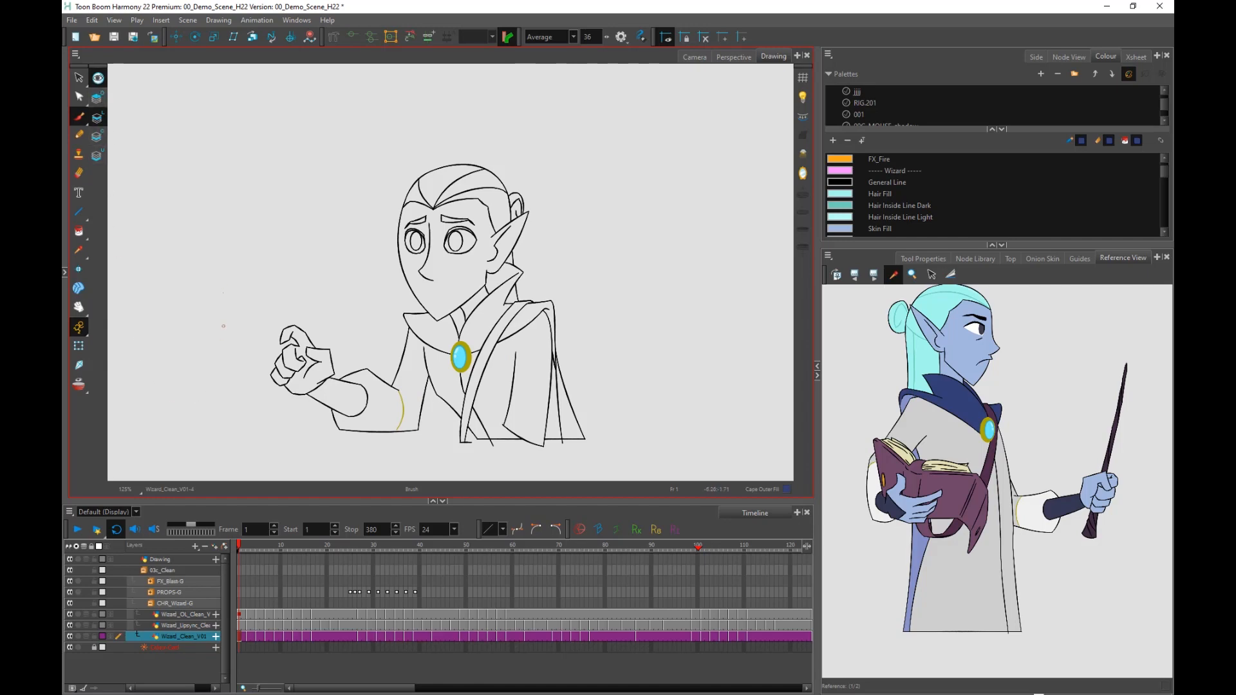
Turn off the preview of all art layers and view the overlay, line, colour and underlay art separately, finishing on Line Art.
click(98, 78)
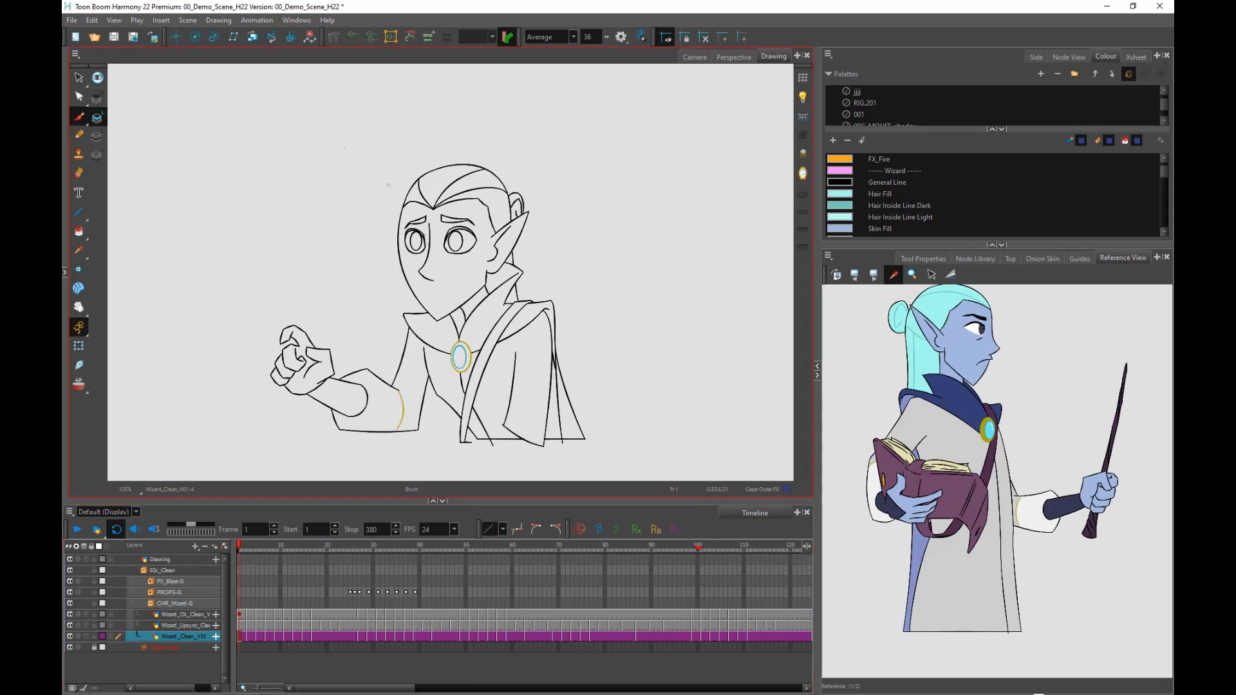
click(97, 98)
click(97, 116)
click(97, 136)
click(96, 156)
click(96, 99)
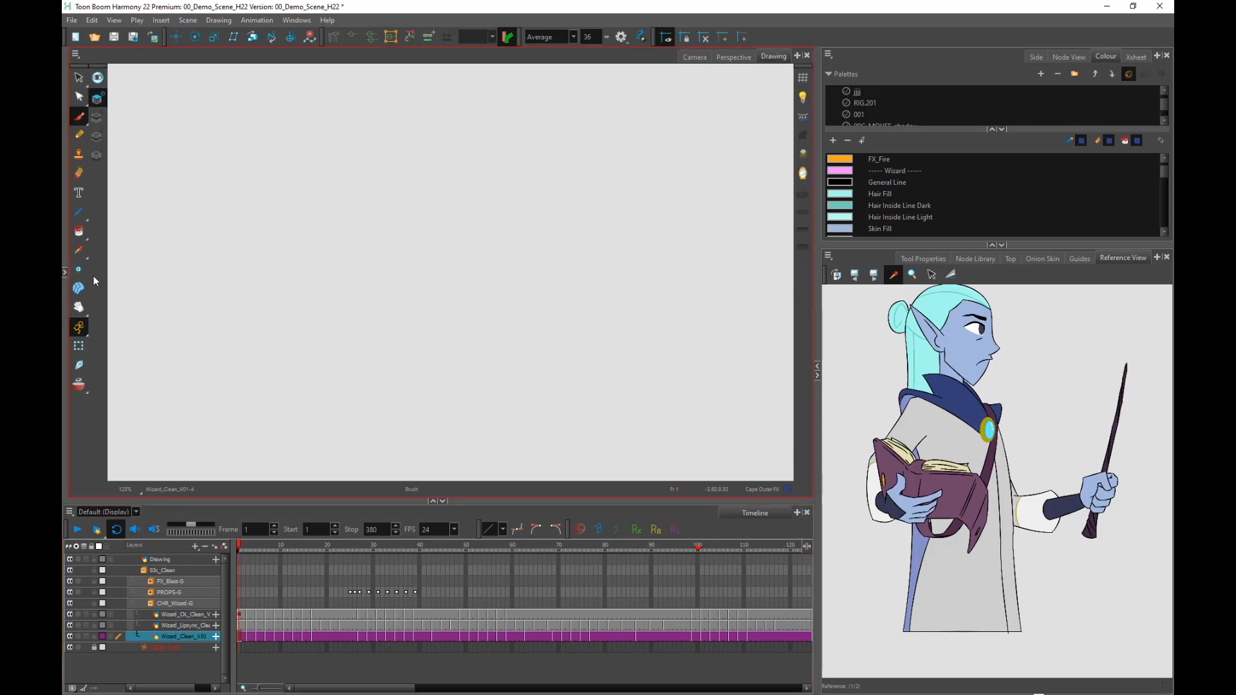
click(96, 118)
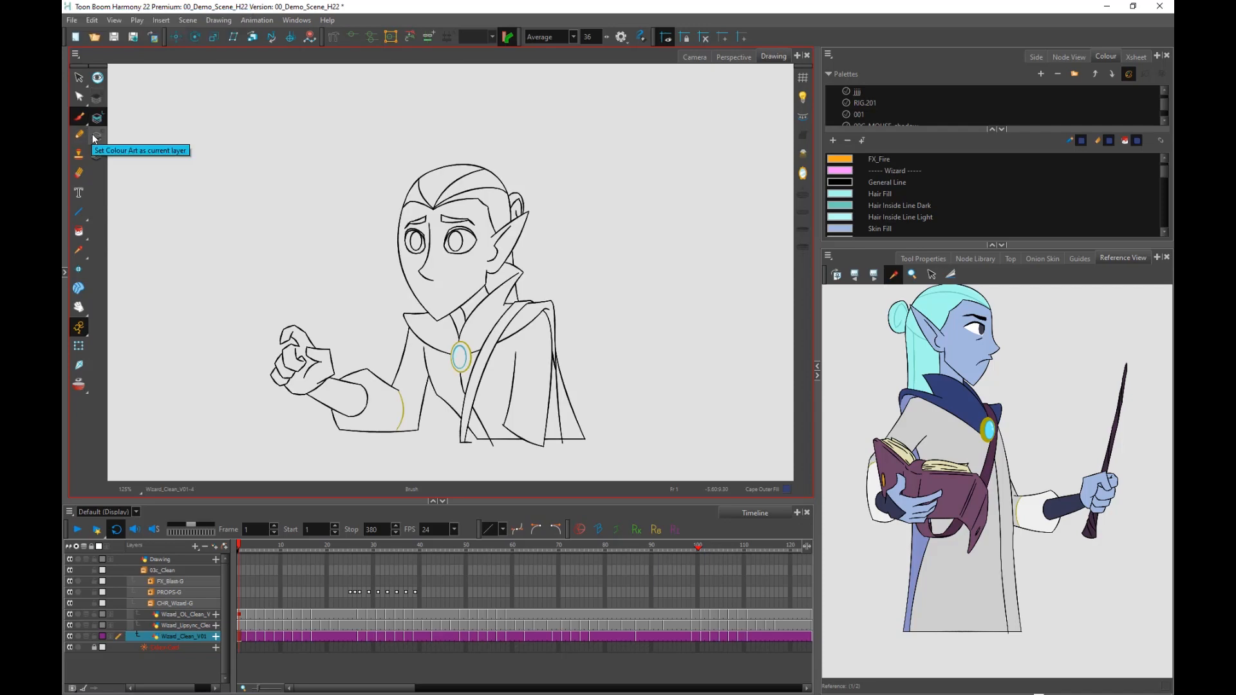
click(95, 136)
click(97, 158)
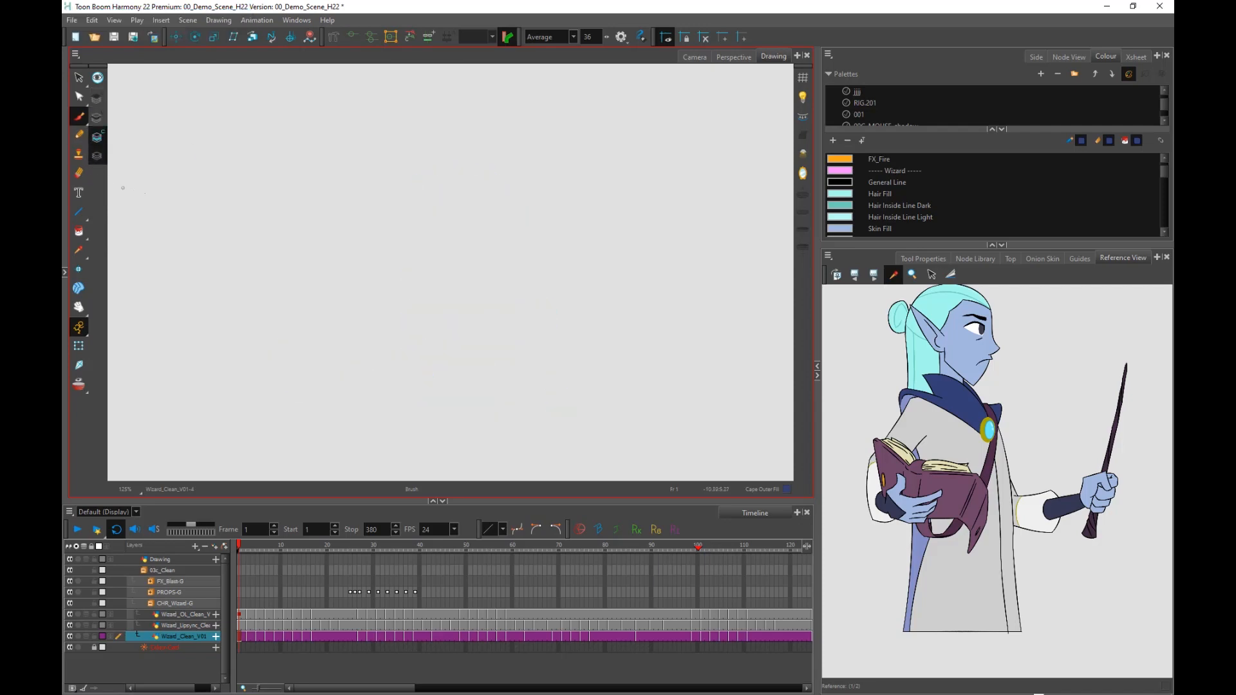
click(96, 117)
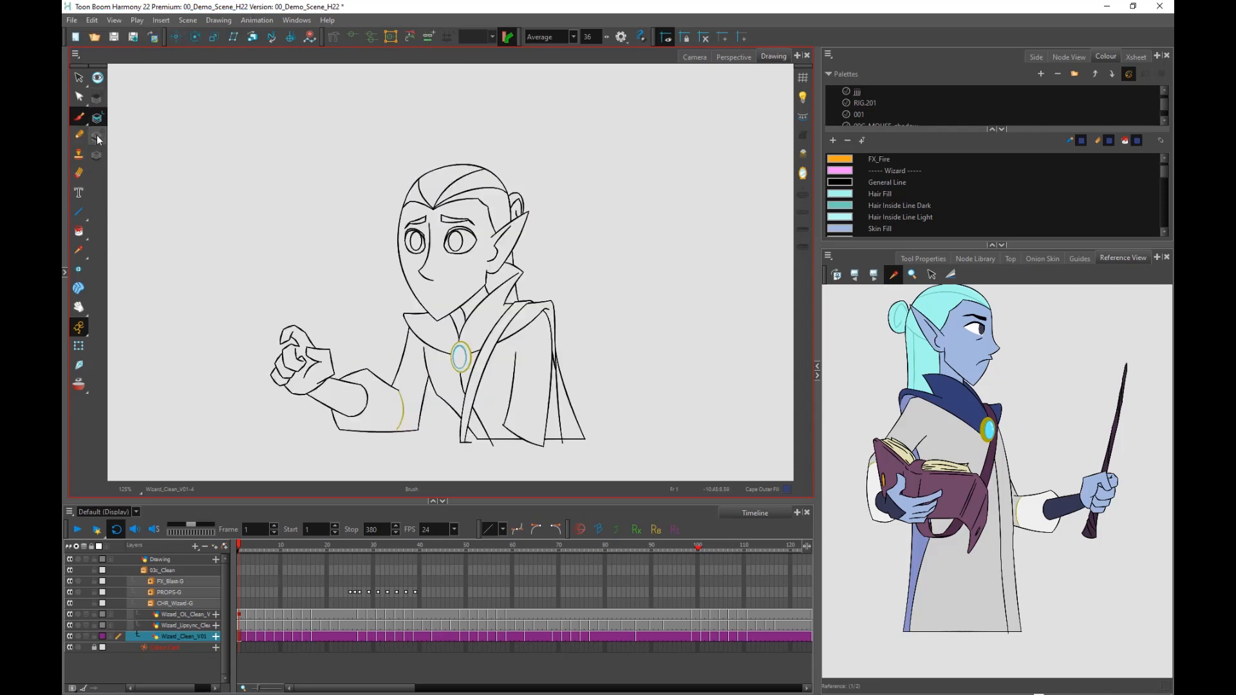
Compare the Colour Art and Line Art of the wizard drawing on frame 1, finishing on Line Art.
click(96, 134)
click(97, 118)
click(97, 135)
click(97, 117)
scroll(481, 306, up, 1)
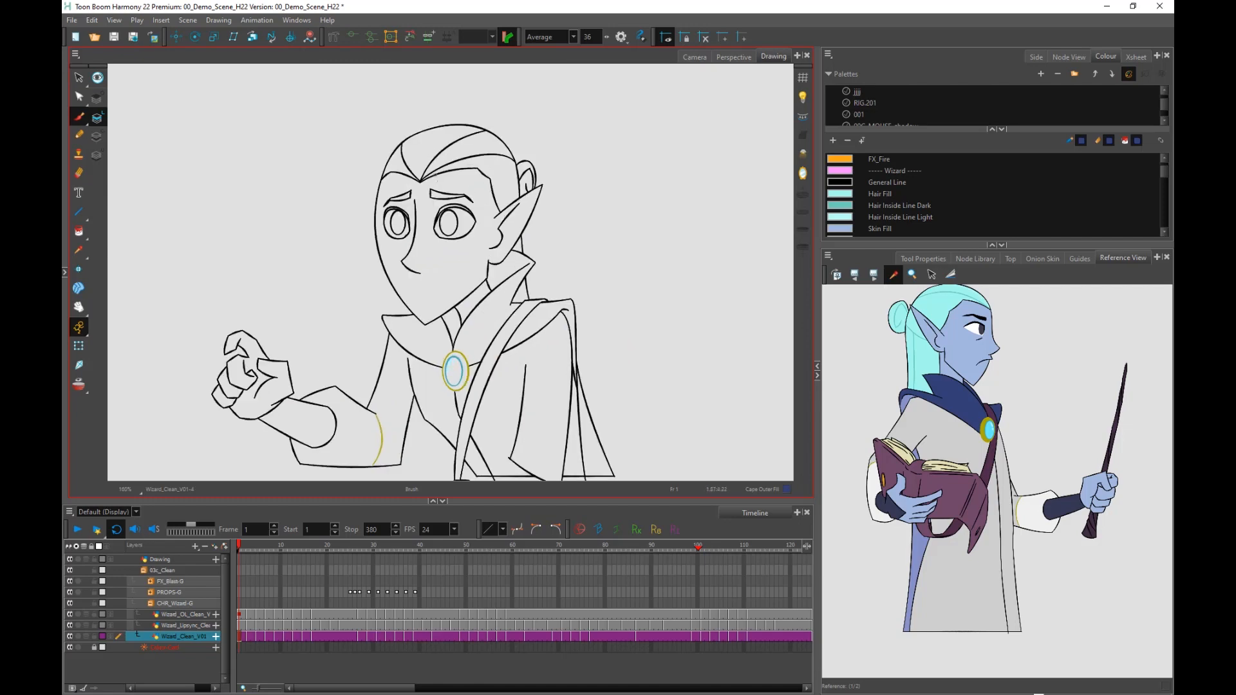
scroll(496, 336, down, 1)
scroll(503, 359, up, 1)
drag(529, 388, 523, 378)
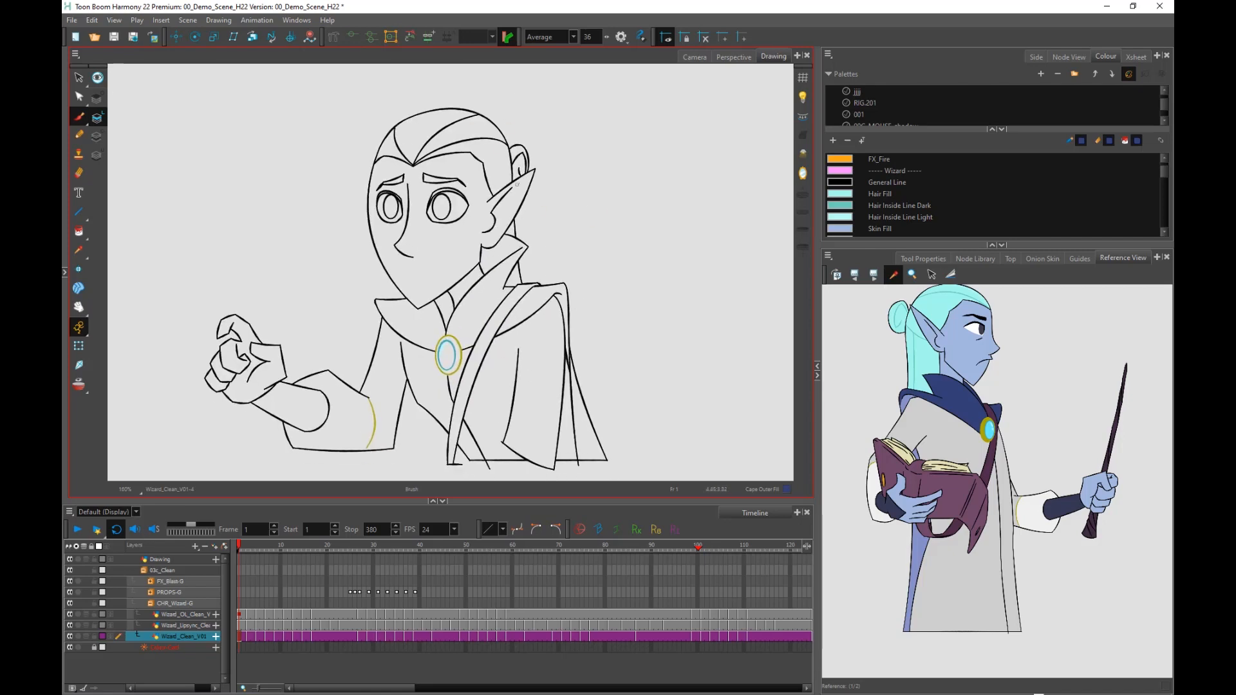
Show the Colour Art with its invisible strokes and select the outline strokes to inspect them around the wizard's face.
click(97, 136)
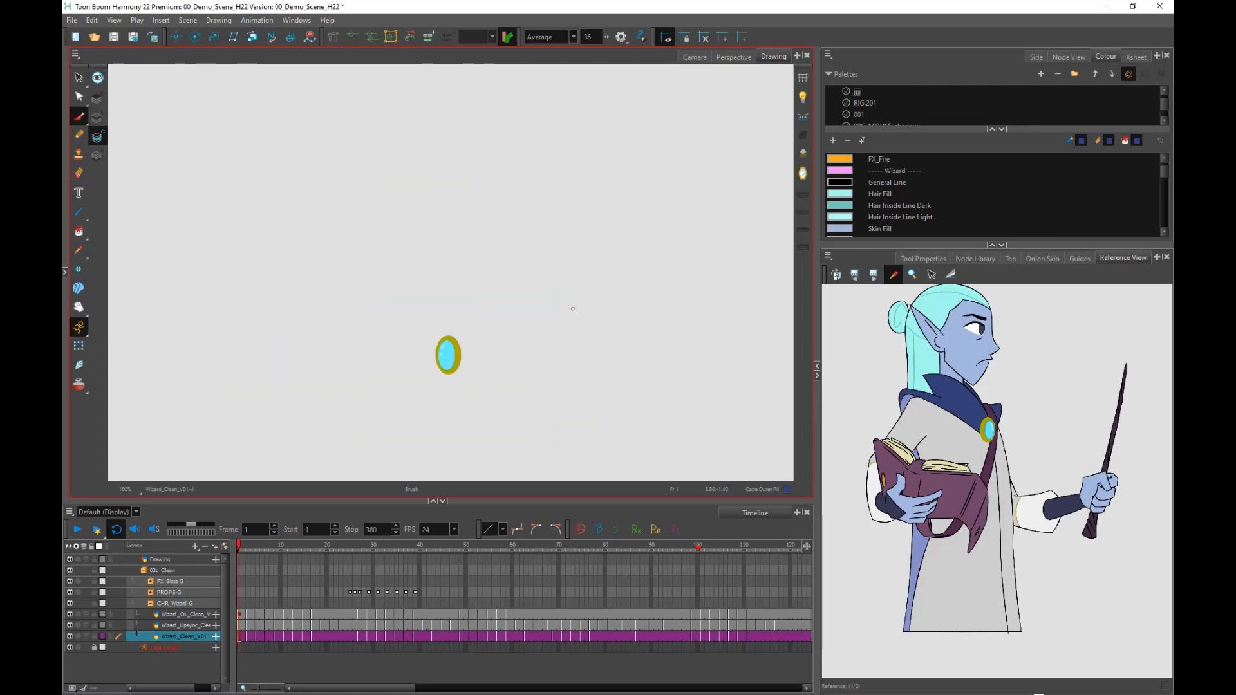
key(k)
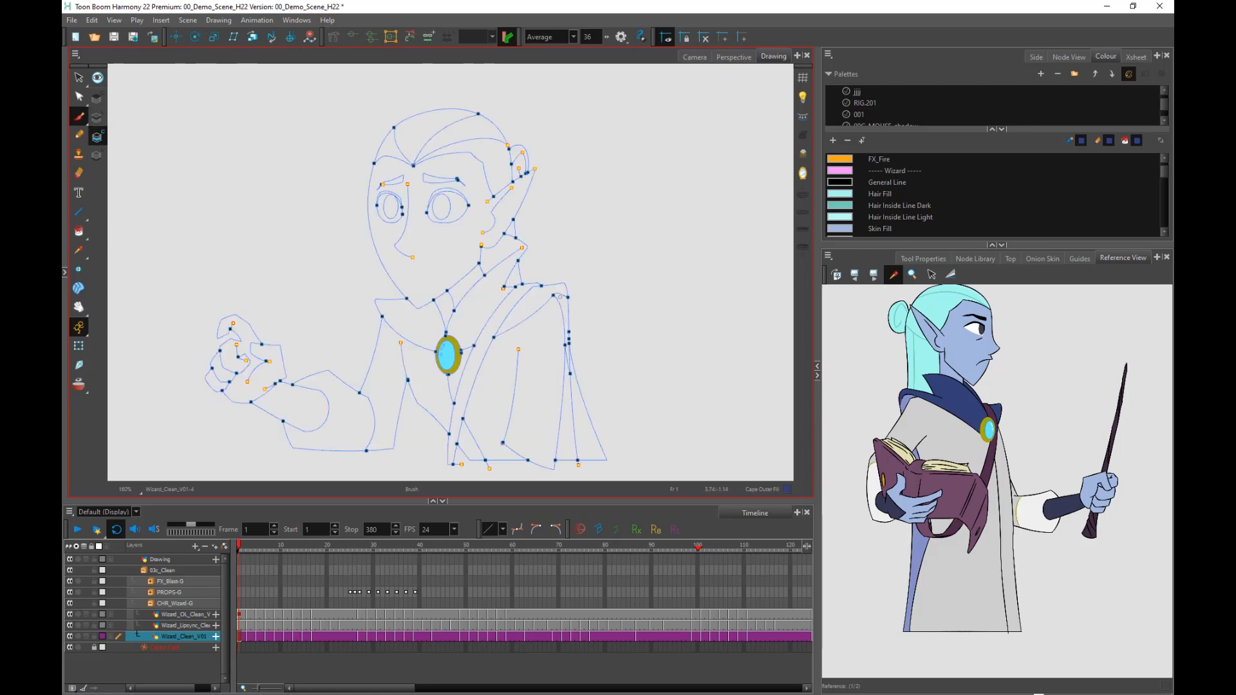
click(78, 77)
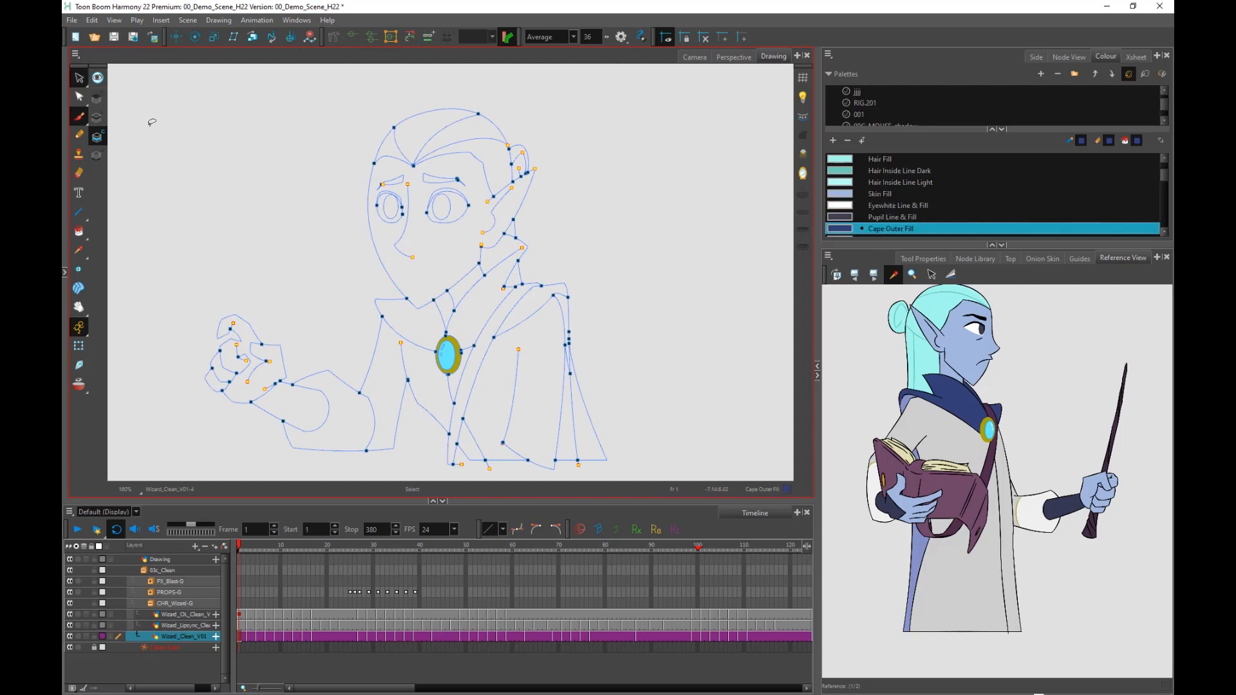
scroll(600, 331, up, 5)
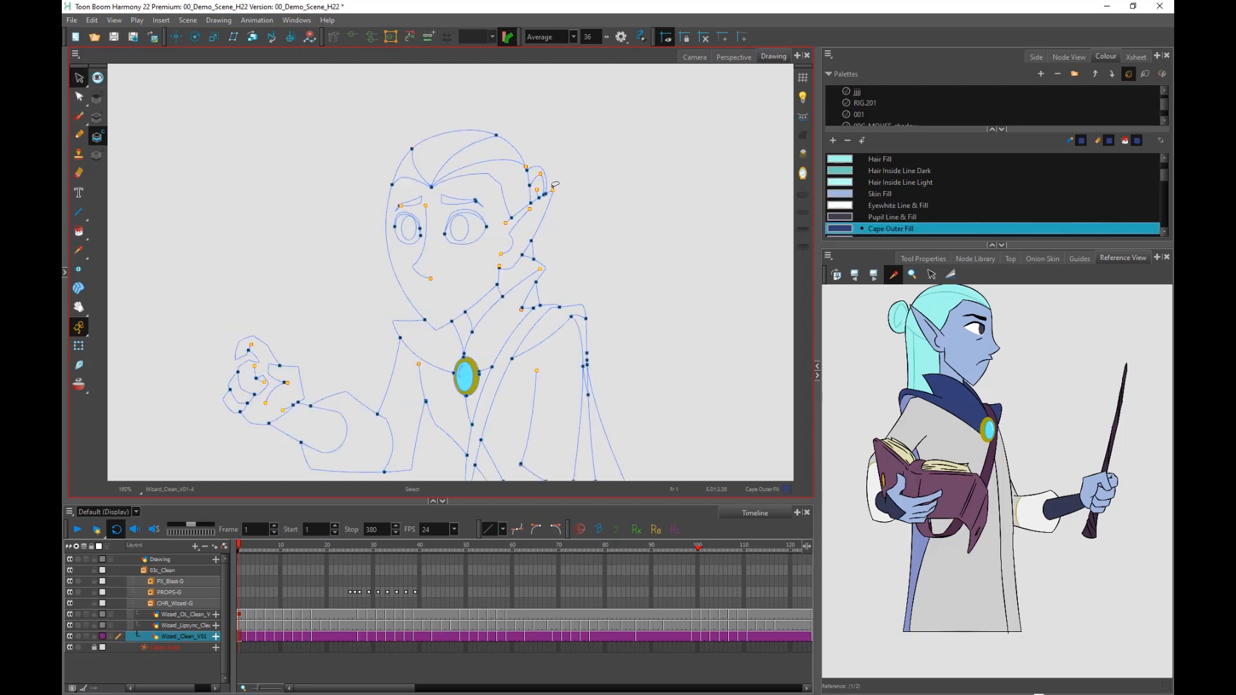
scroll(558, 210, down, 4)
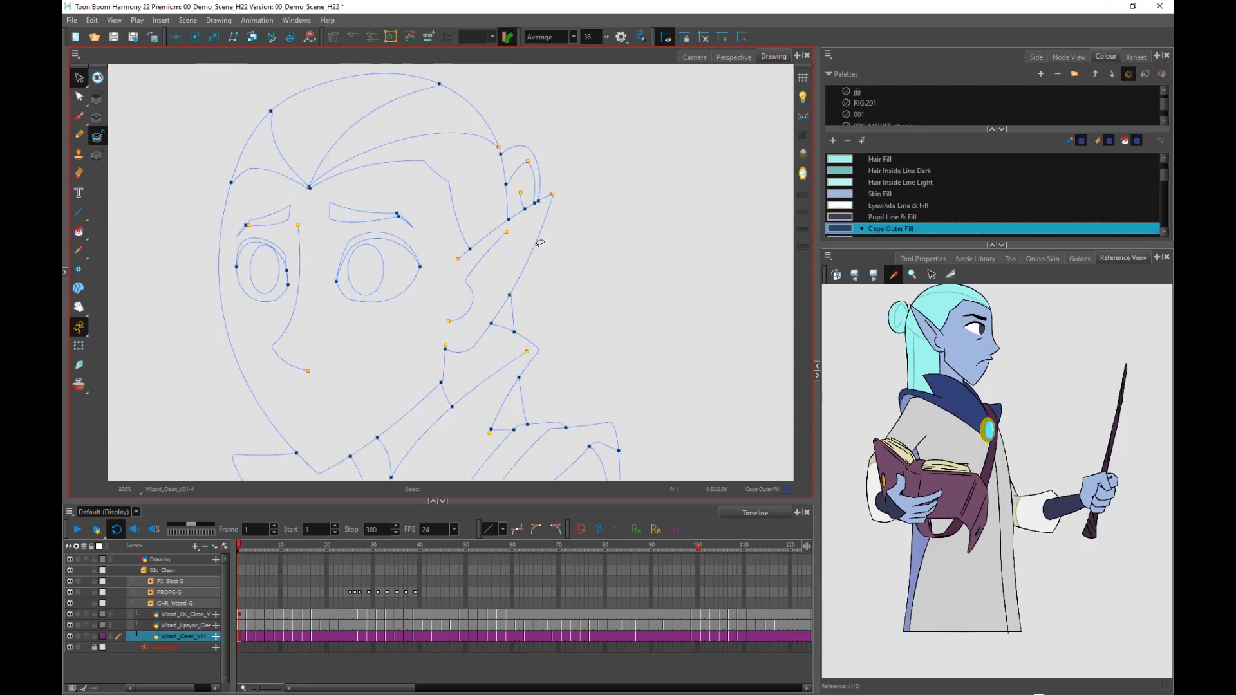
scroll(307, 255, up, 6)
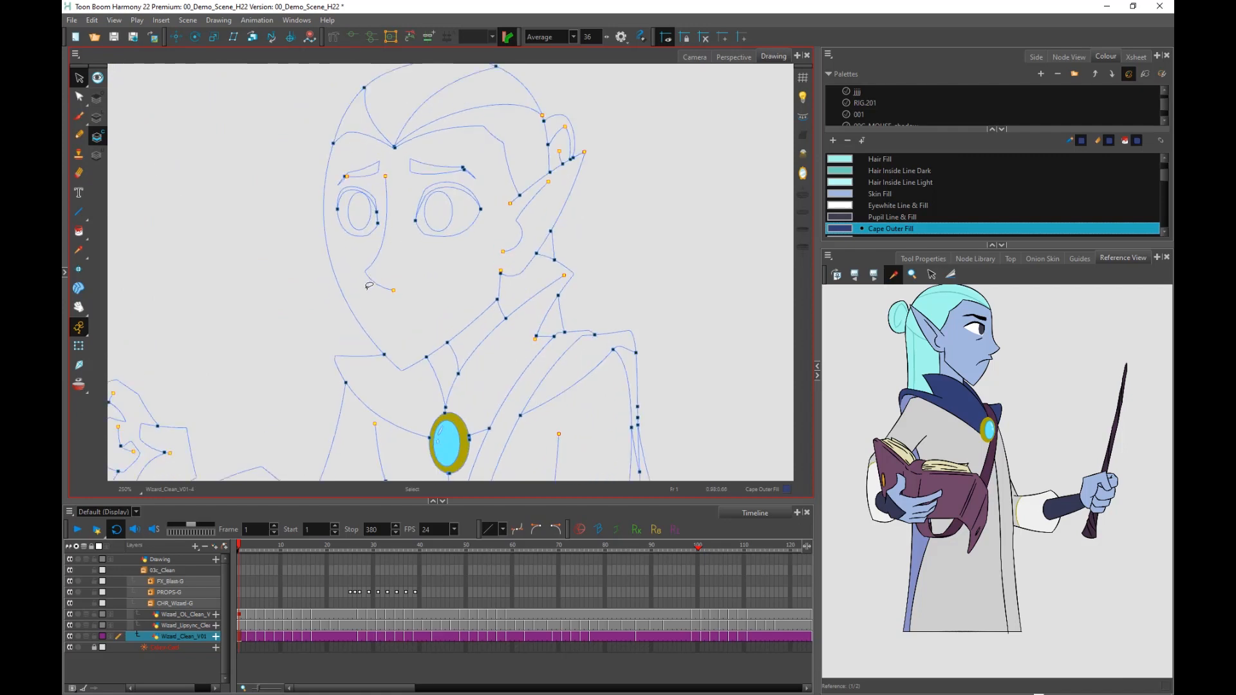
scroll(502, 257, down, 2)
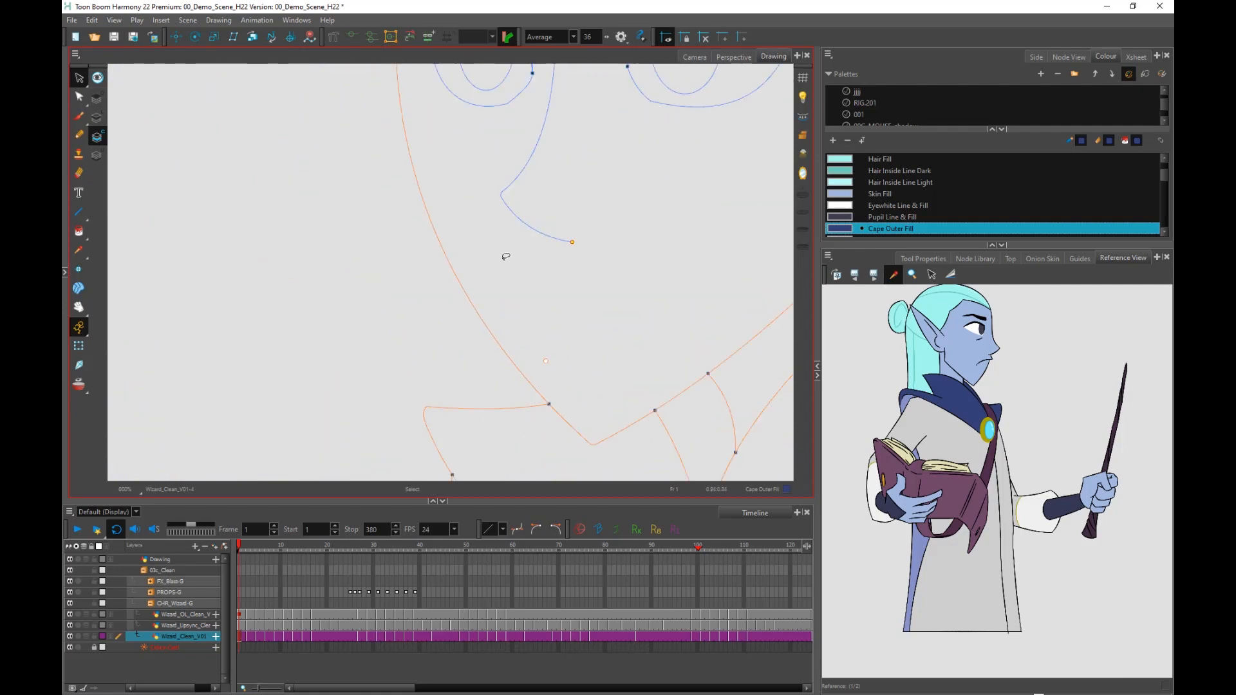
scroll(502, 257, up, 4)
scroll(440, 288, down, 8)
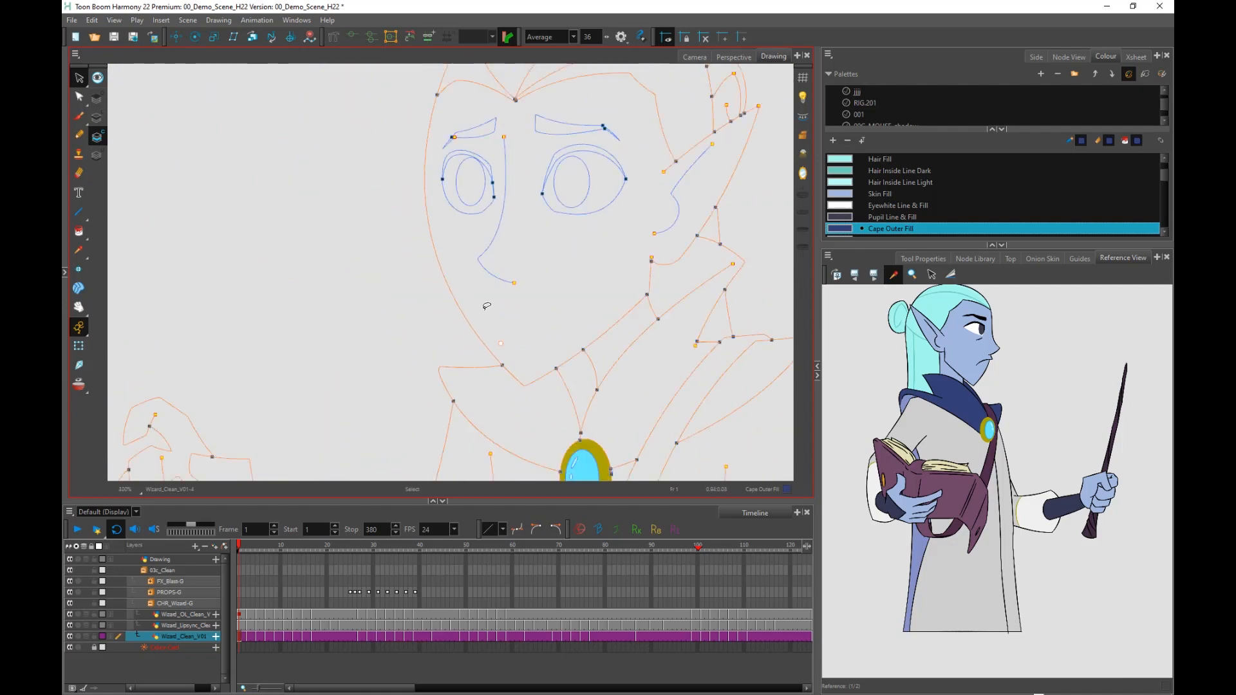
drag(662, 286, 614, 255)
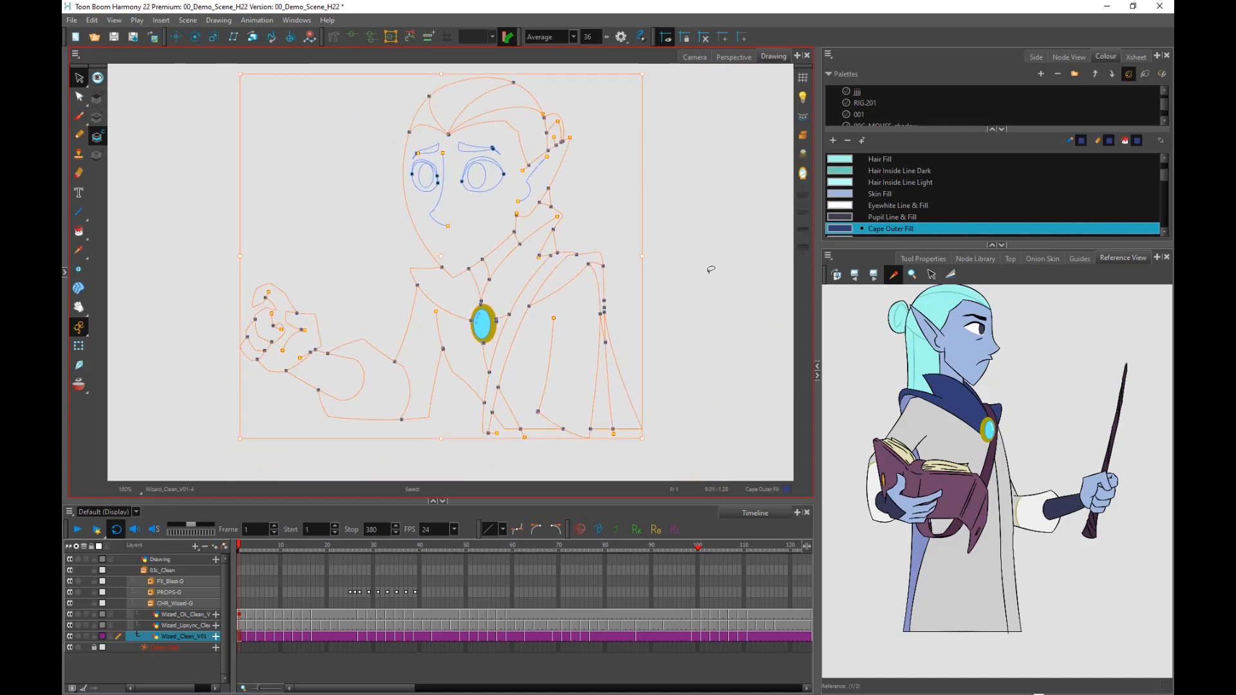
Select everything in the wizard's Colour Art, including the brooch fill, and delete it.
click(693, 325)
scroll(652, 280, down, 1)
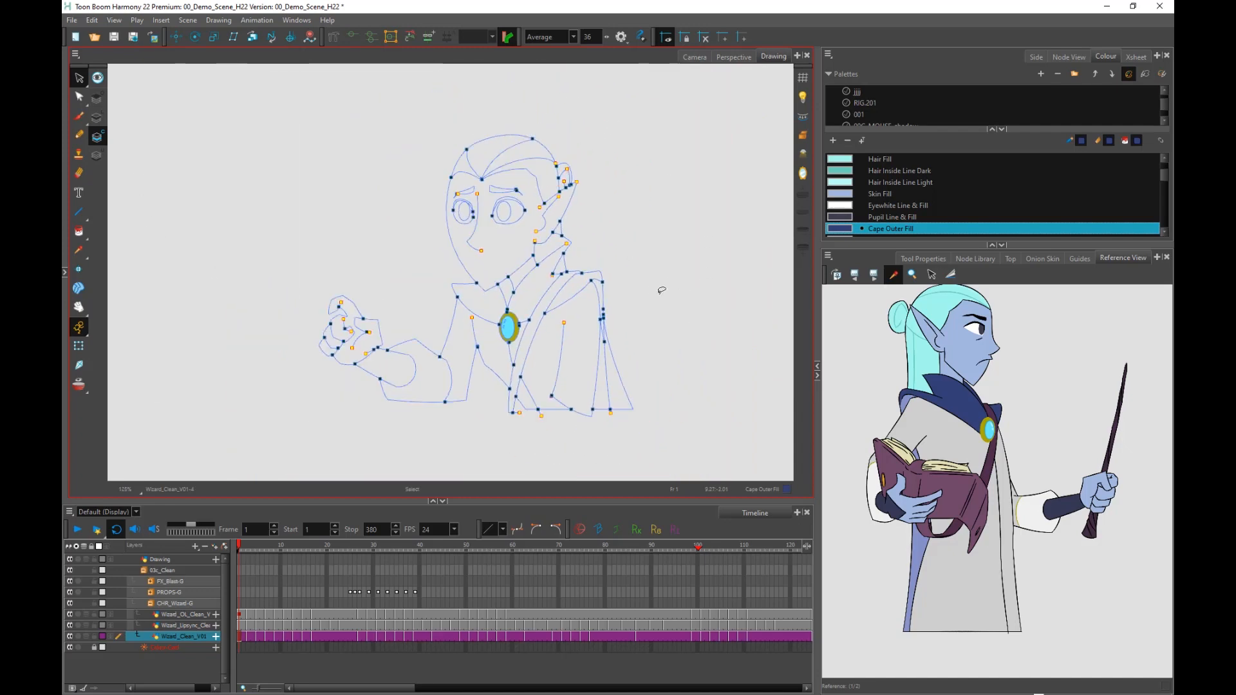
mouse_move(712, 309)
mouse_down()
mouse_move(669, 132)
mouse_move(236, 212)
mouse_move(734, 258)
mouse_up()
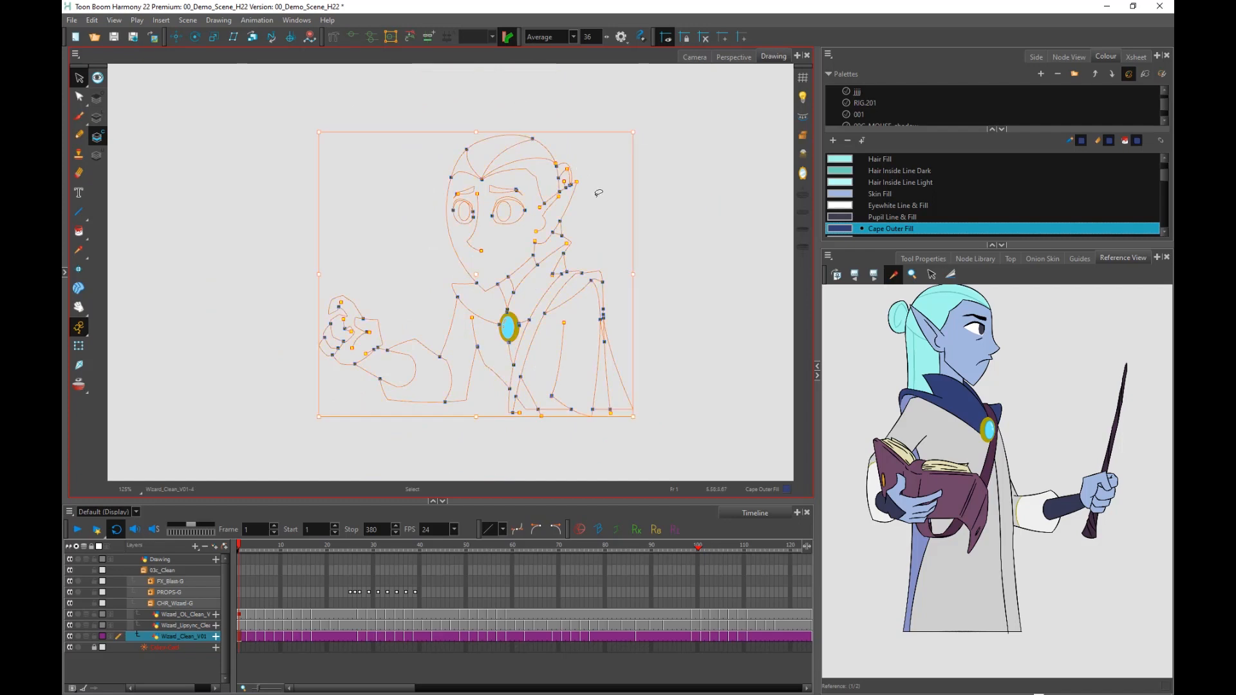
key(Delete)
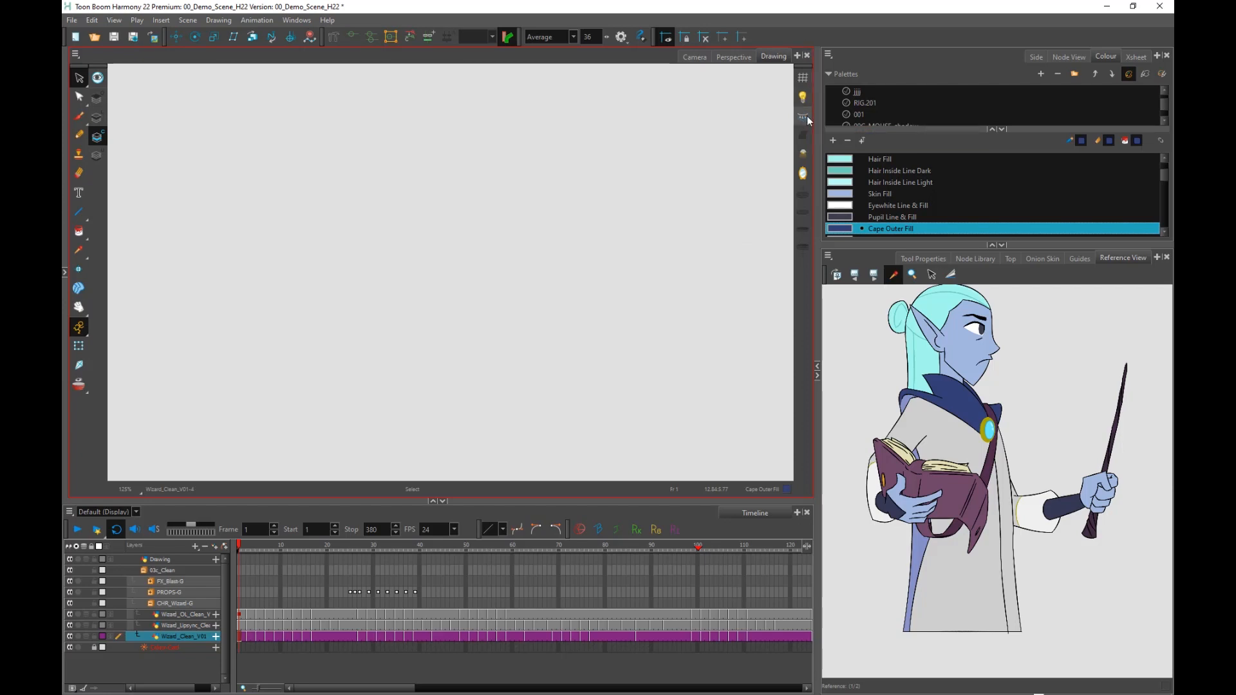
key(ctrl+a)
Select all of the wizard's Line Art, create matching invisible strokes in the Colour Art, and show the Colour Art.
click(98, 118)
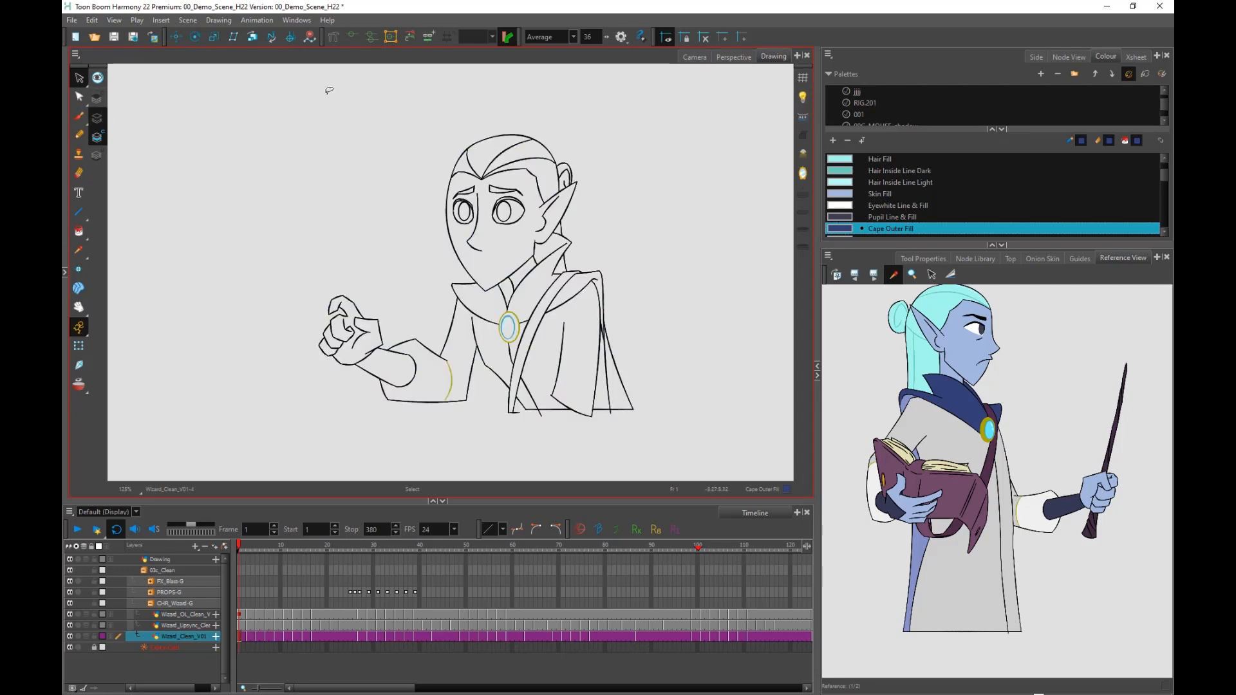
mouse_move(609, 112)
mouse_down()
mouse_move(269, 275)
mouse_move(690, 400)
mouse_move(637, 212)
mouse_up()
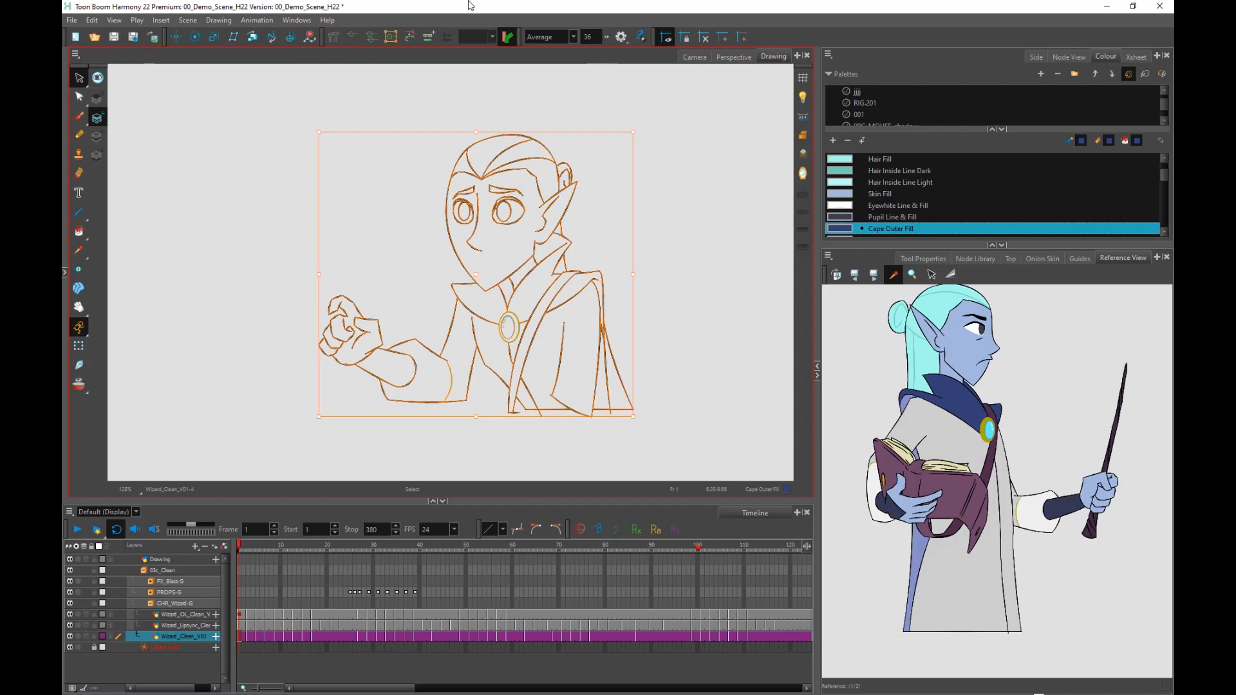
click(98, 136)
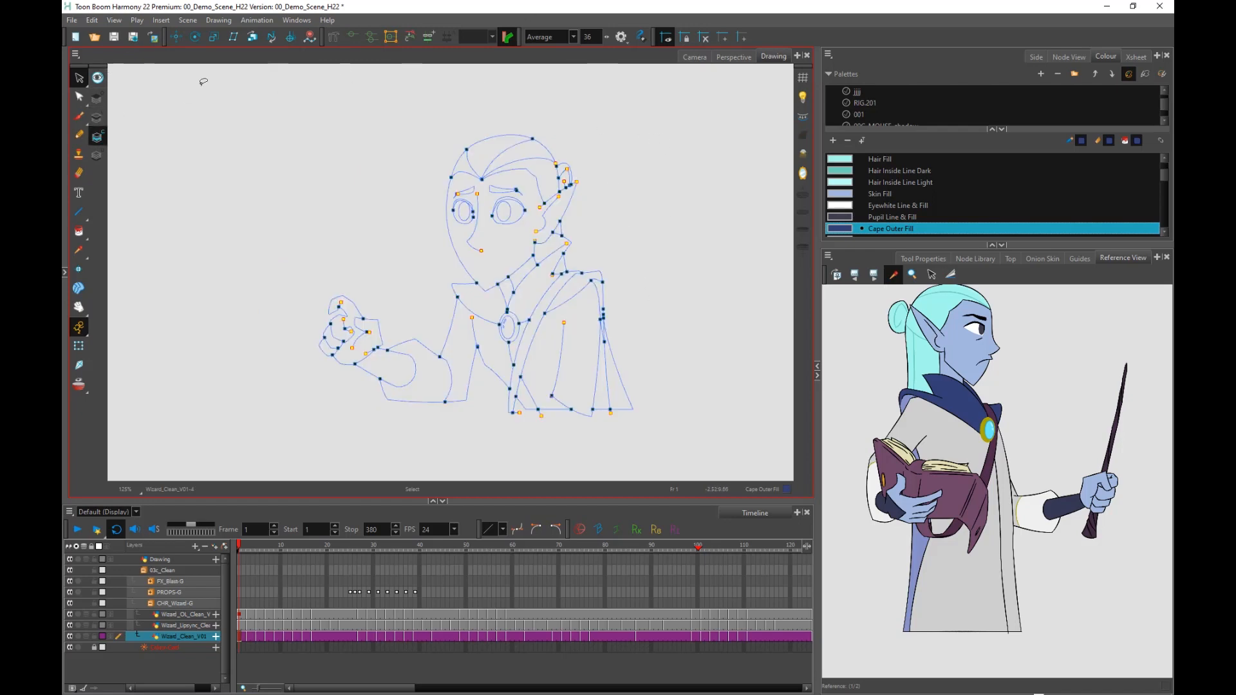
Paint the wizard's robe on the Colour Art with Robe Dark Fill, sampled from the reference model.
click(79, 231)
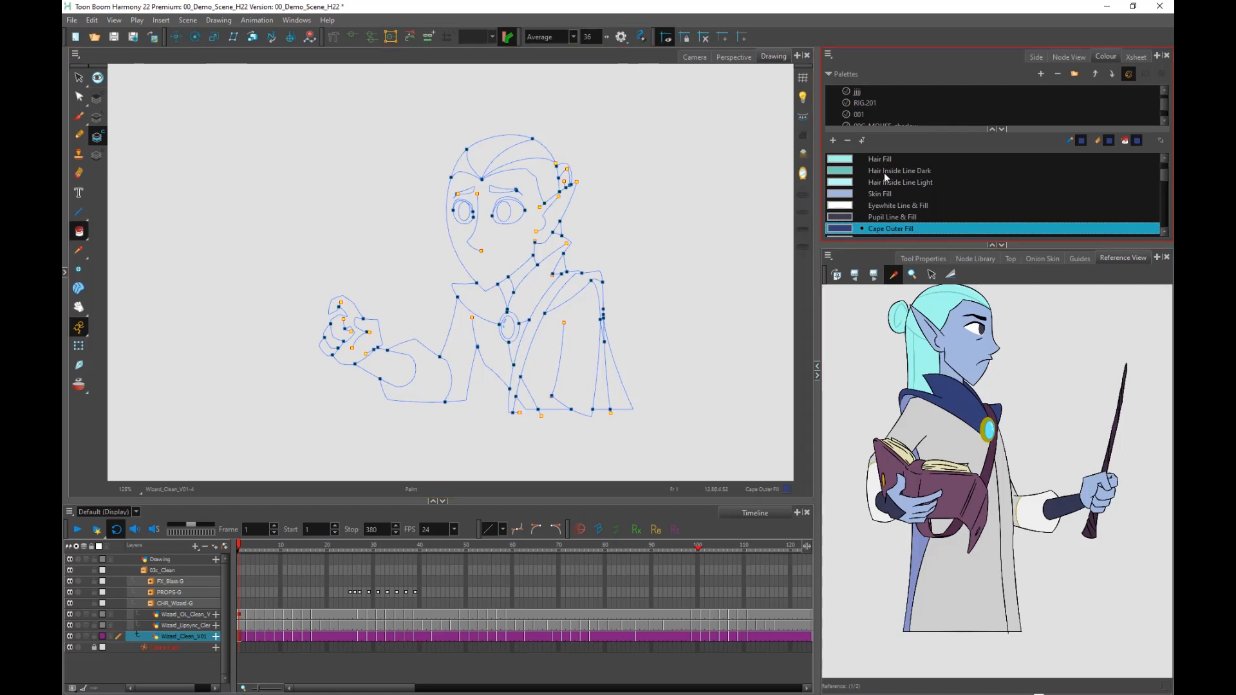
scroll(1164, 167, down, 1)
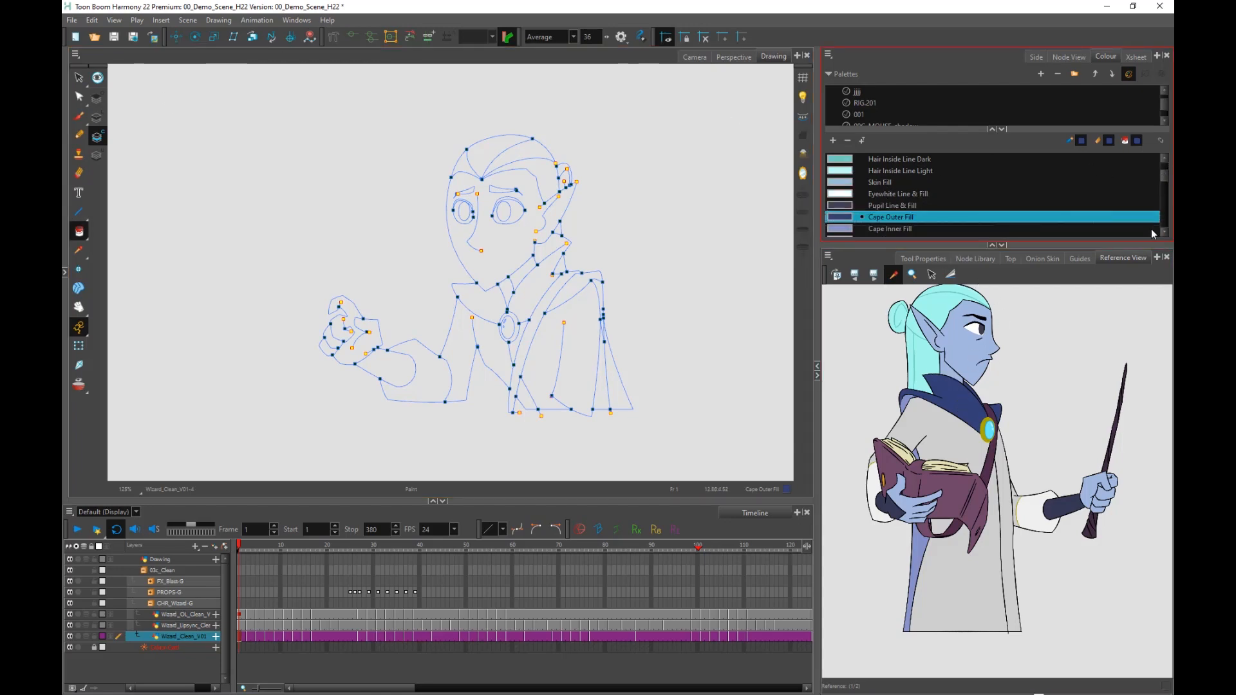
click(944, 423)
click(541, 359)
click(485, 346)
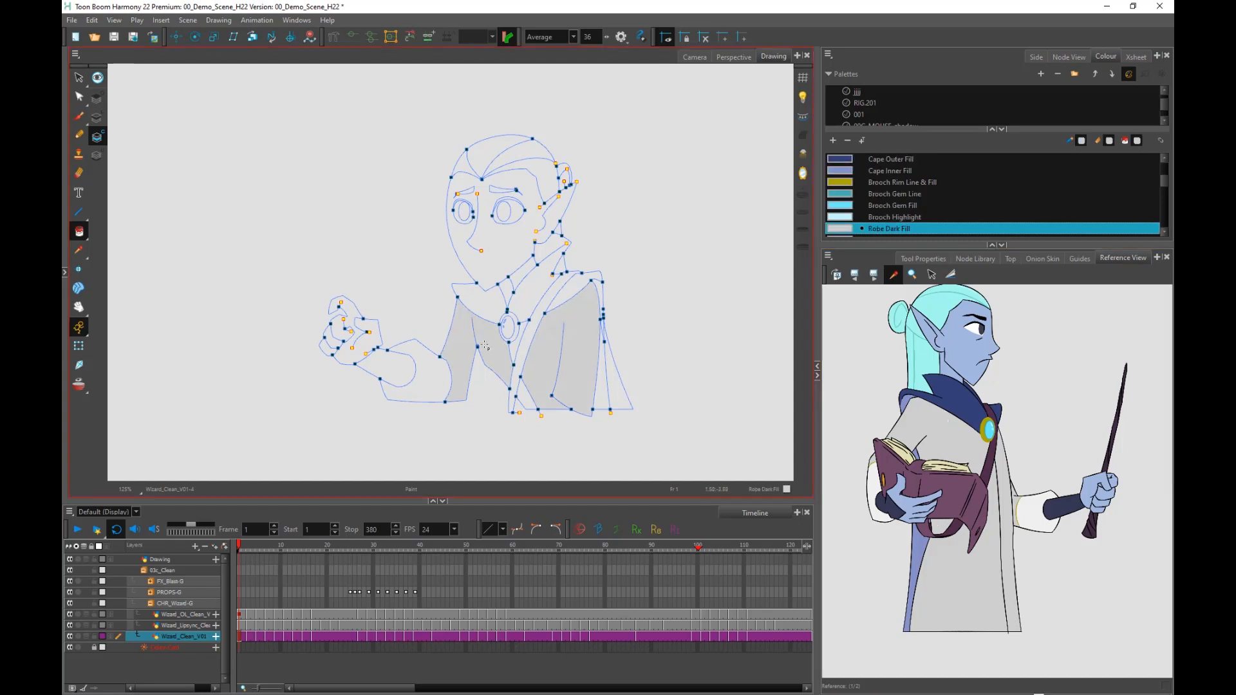
Sample Book Strap Dark from the reference model and paint the strap across the wizard's chest.
click(950, 474)
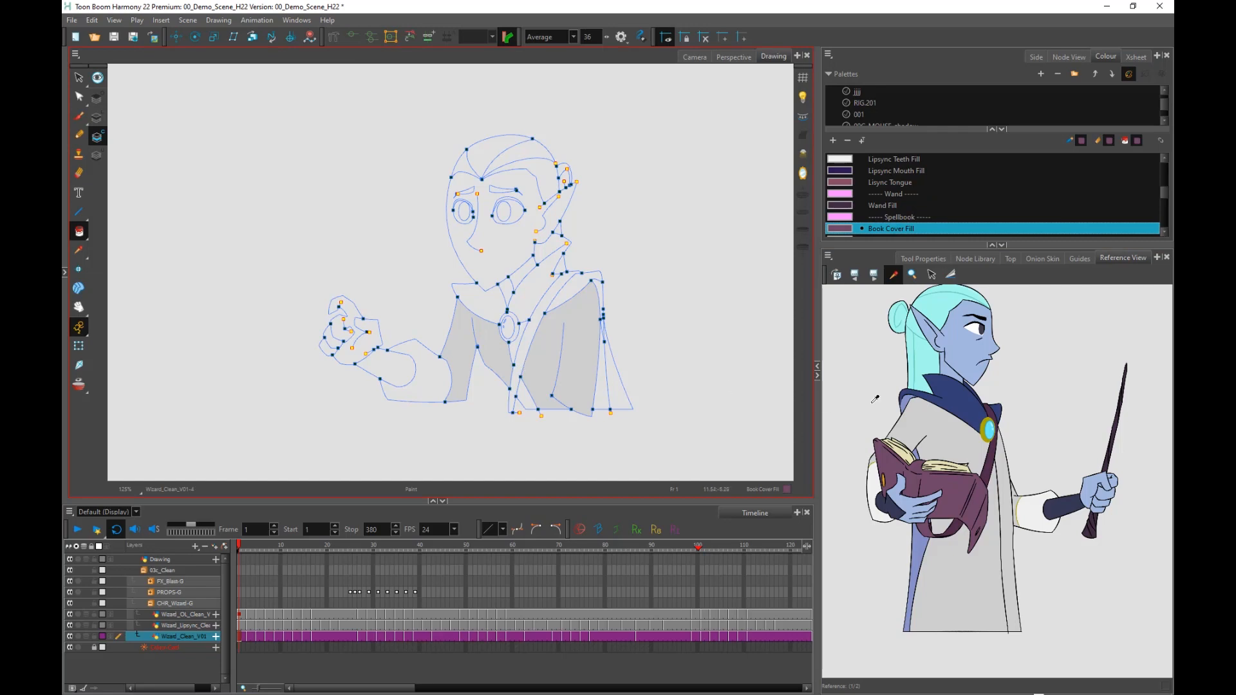
click(992, 452)
click(532, 341)
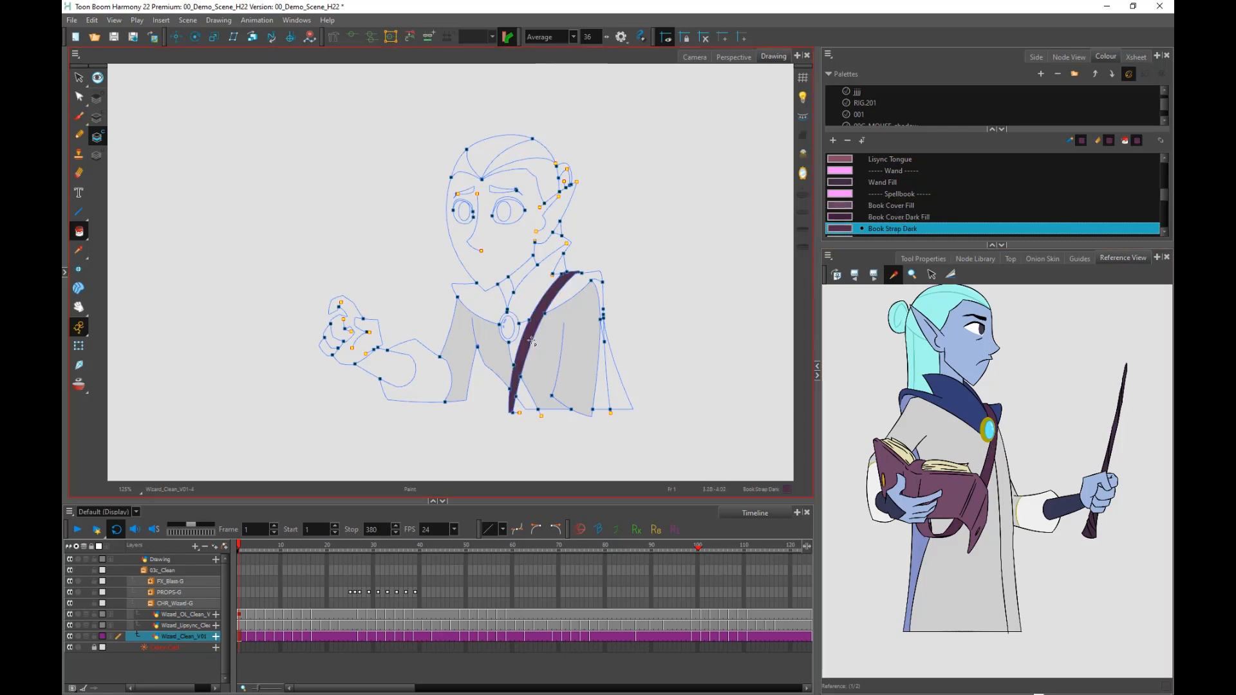
Sample Cape Outer Fill from the reference model and paint the wizard's collar and shoulder cape sections.
click(959, 392)
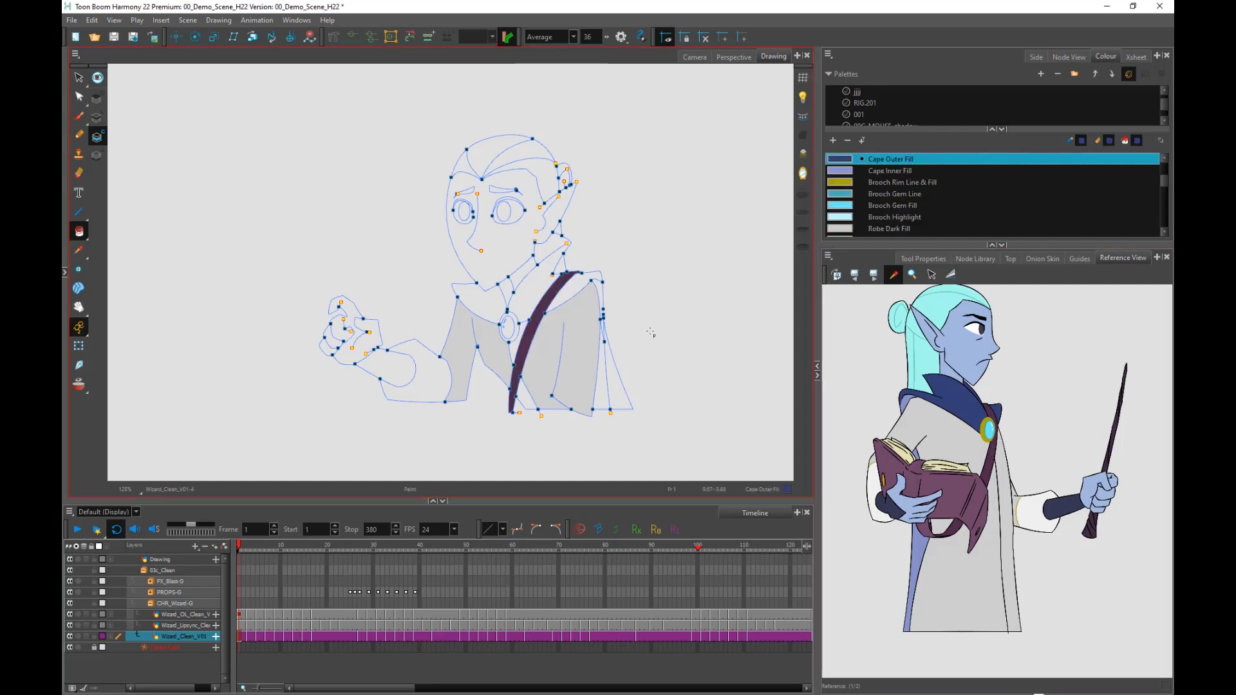
click(562, 290)
click(583, 281)
click(479, 298)
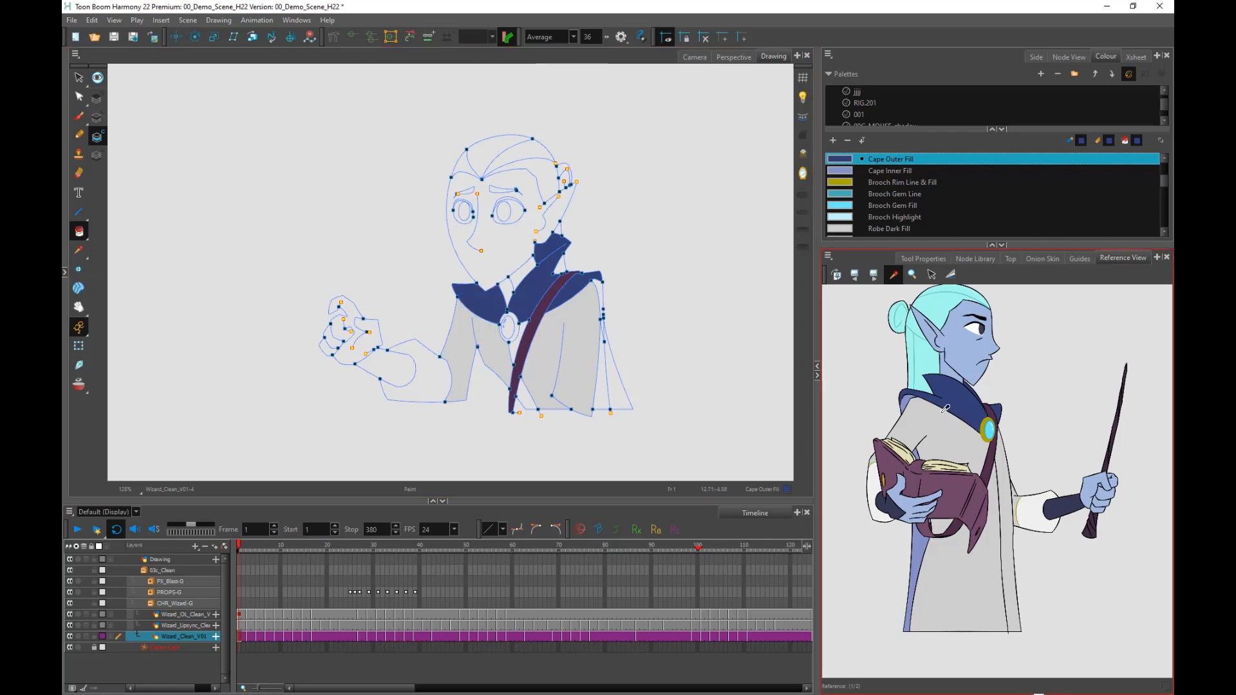
click(509, 288)
Sample Skin Fill from the reference model and paint the wizard's neck, face and ear.
click(964, 363)
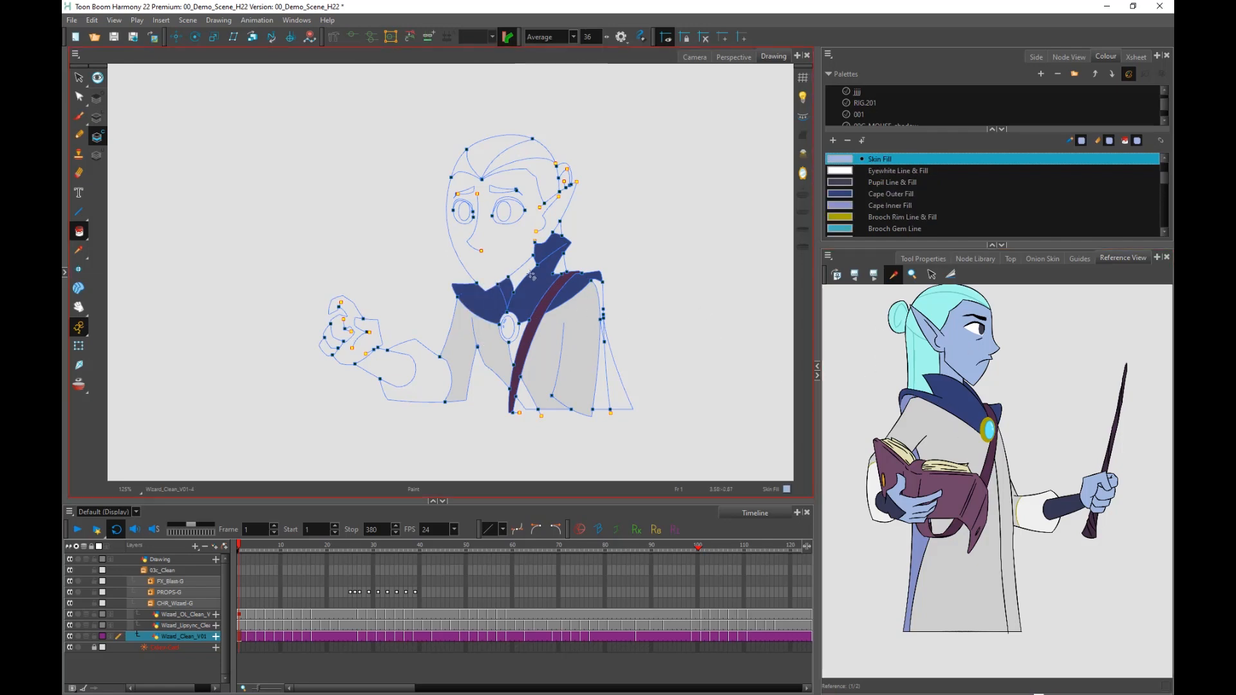
click(520, 275)
click(512, 240)
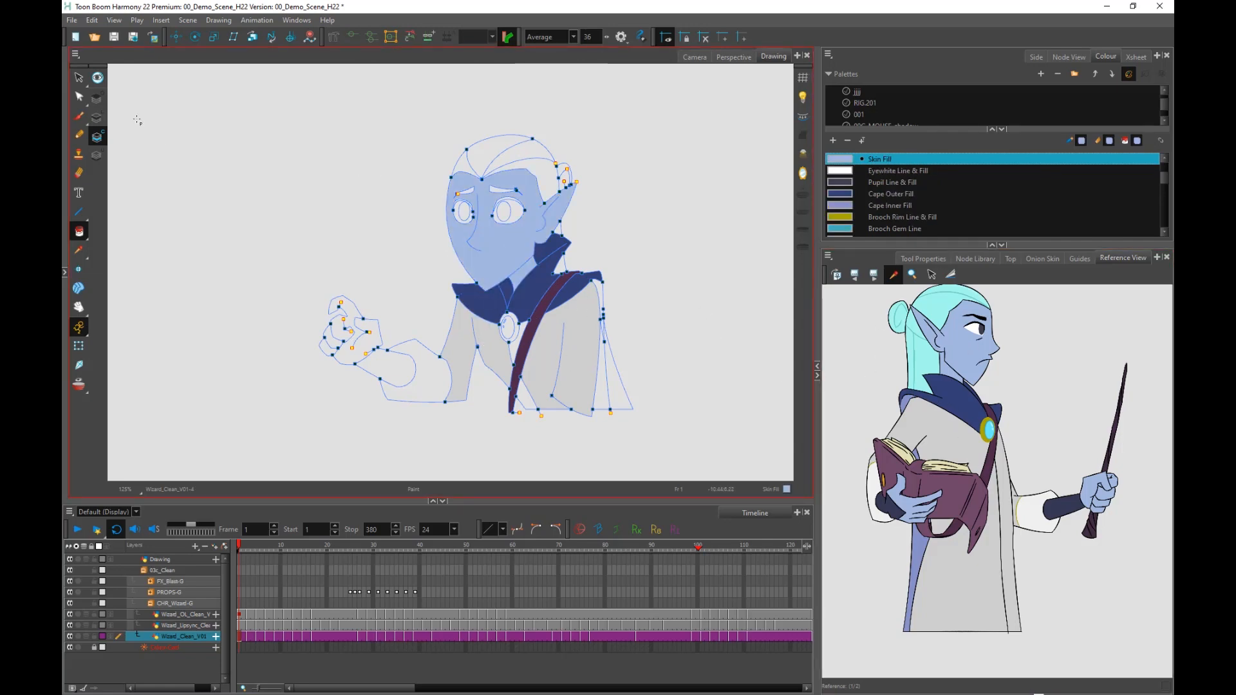
View the underlay, line and colour art separately, and preview all art layers together with Line Art active.
click(97, 156)
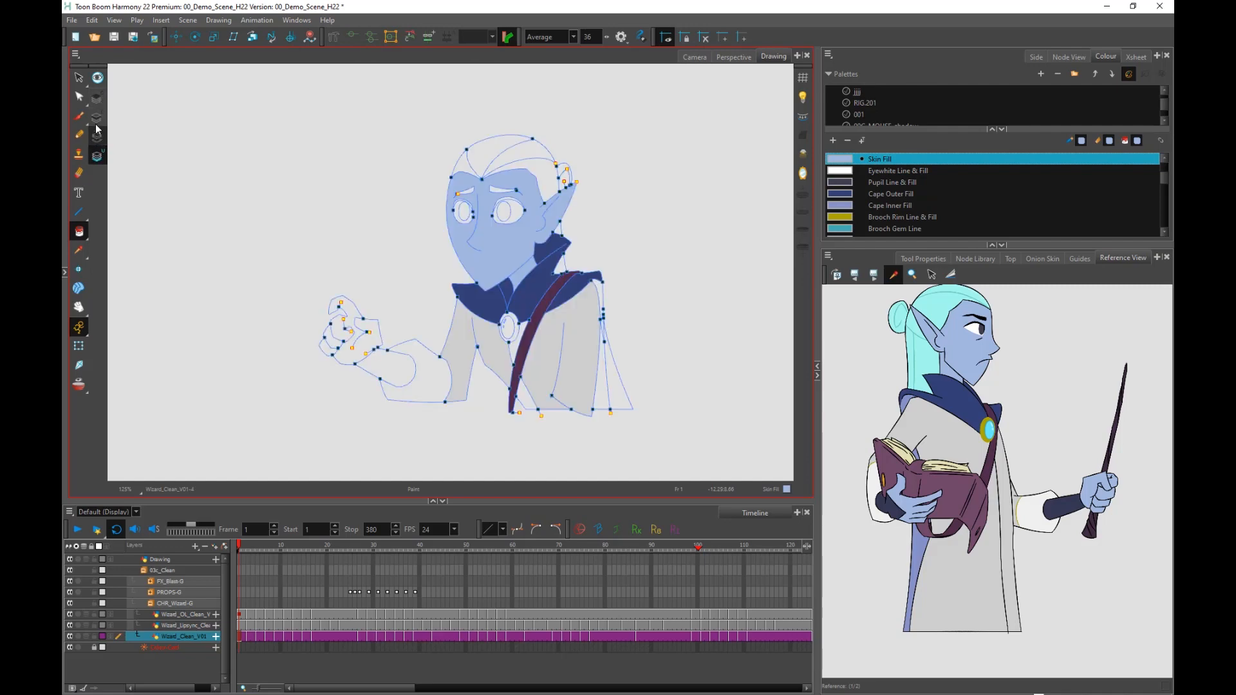
click(97, 119)
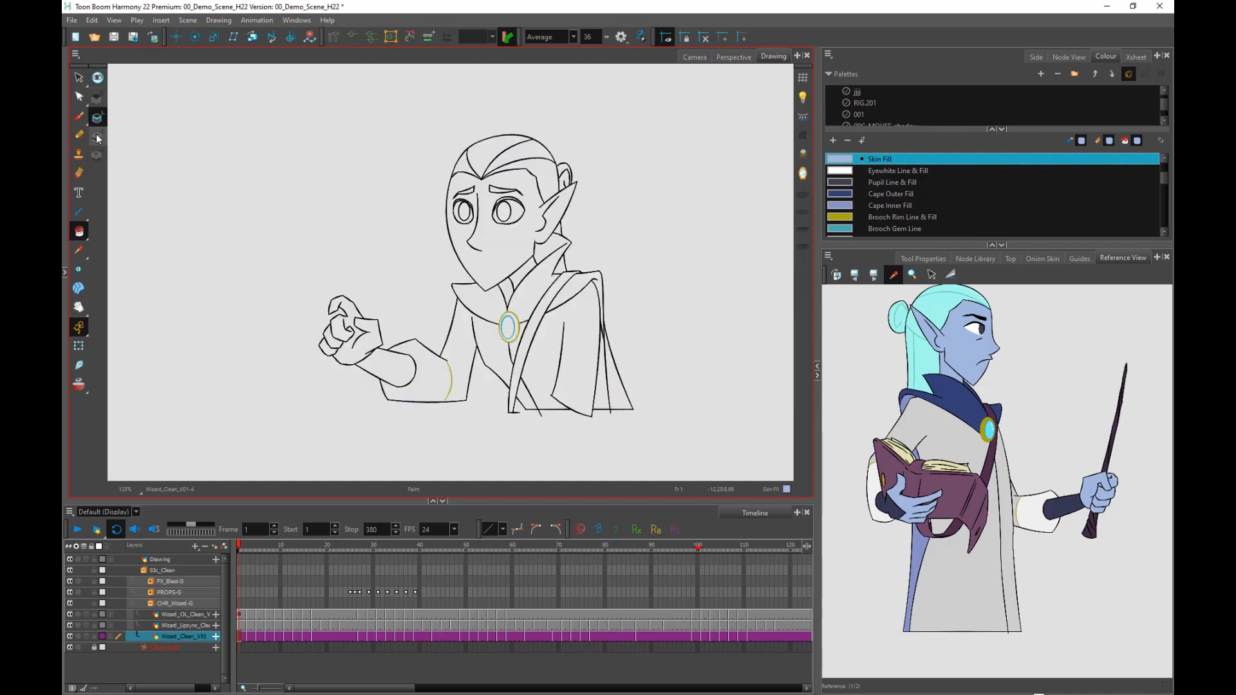
click(97, 138)
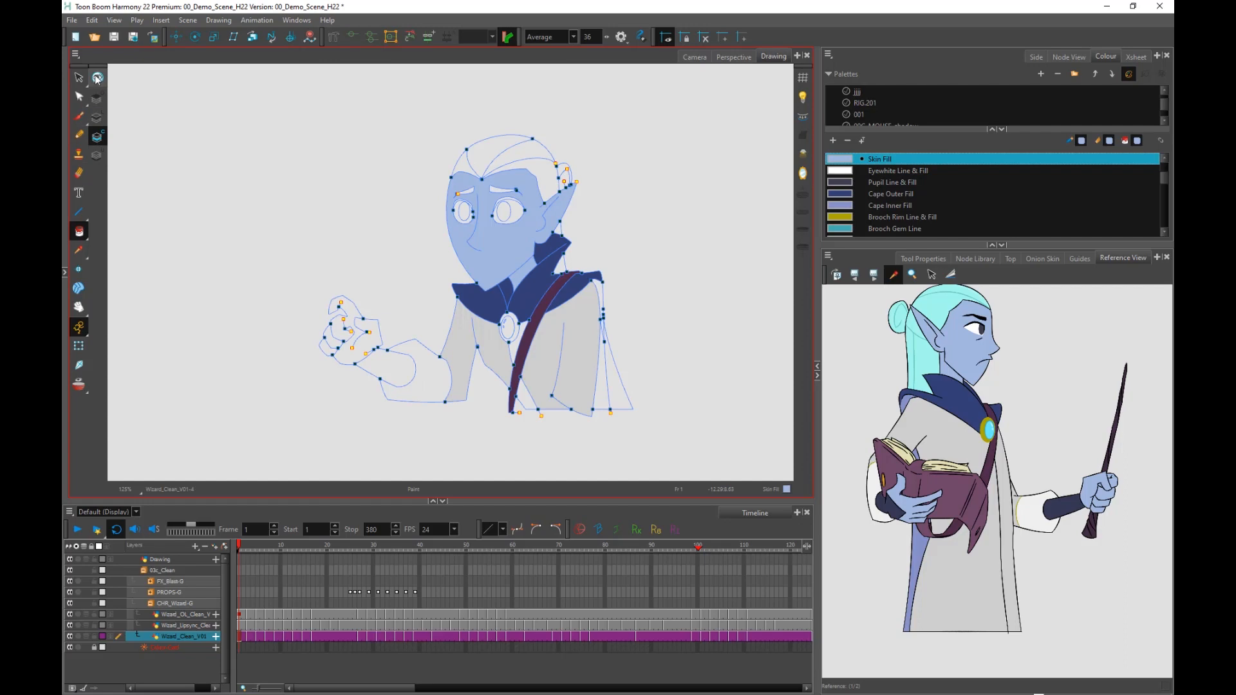
click(97, 78)
click(96, 118)
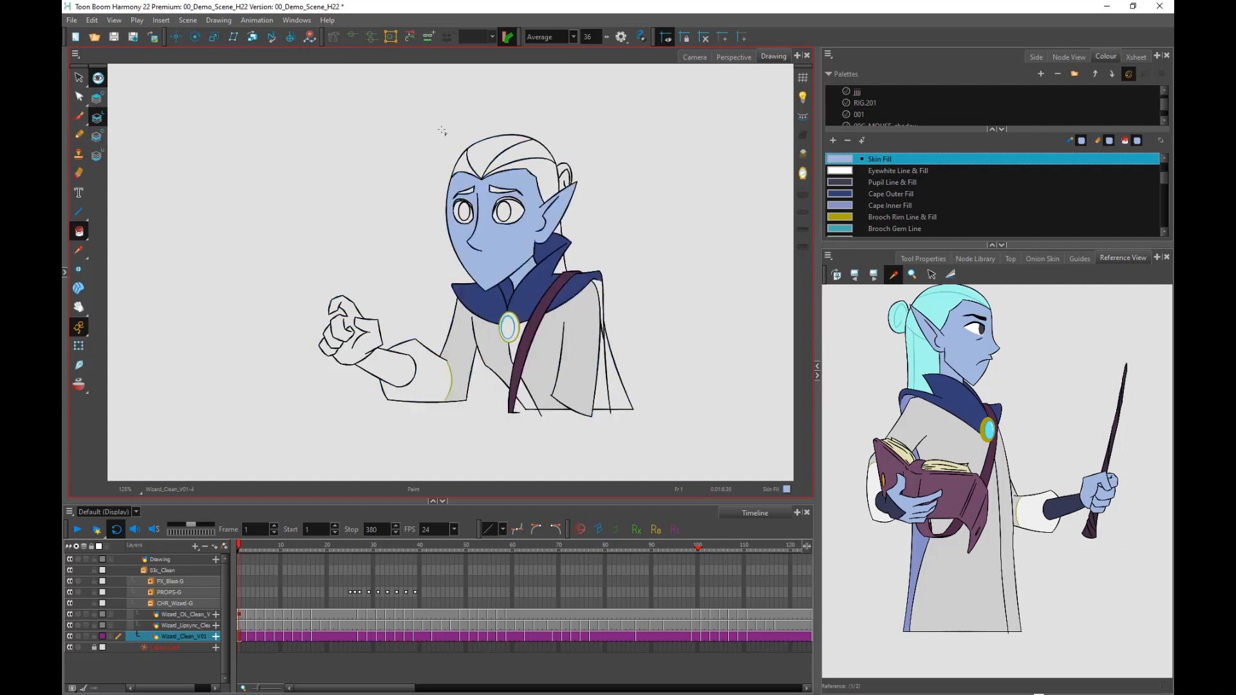
Switch to the Camera view and activate the Paint tool in Paint mode with its Tool Properties shown.
click(695, 56)
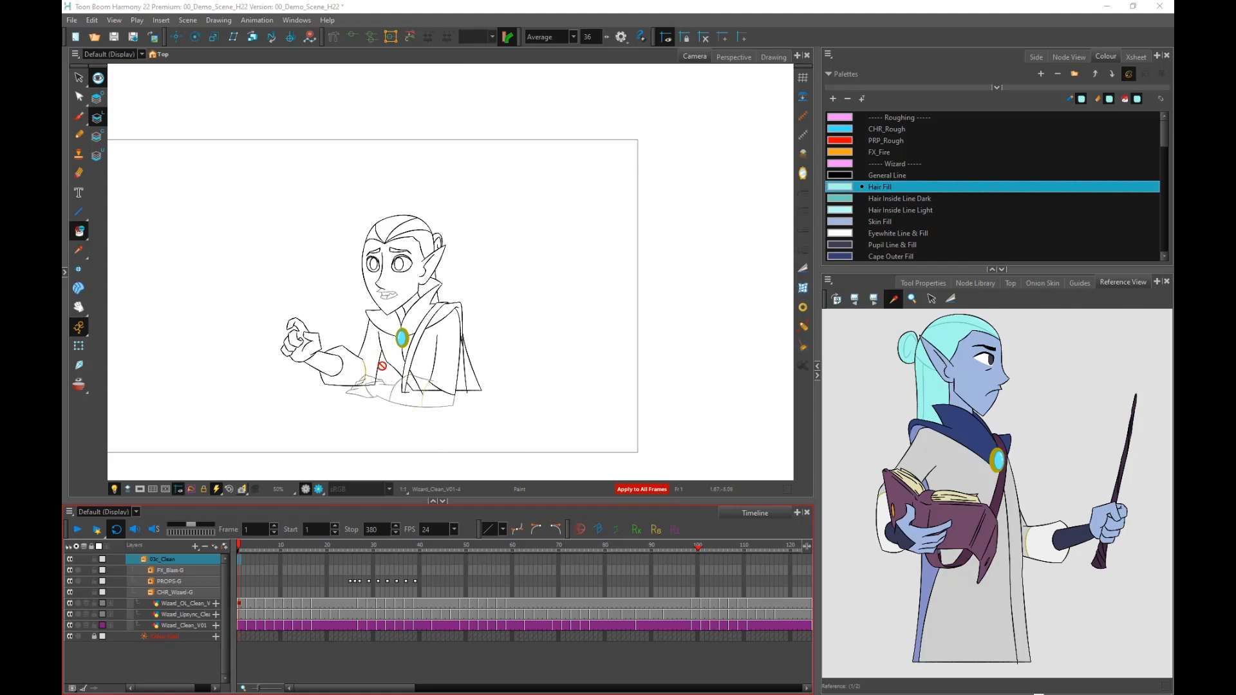
click(80, 232)
click(923, 283)
click(80, 232)
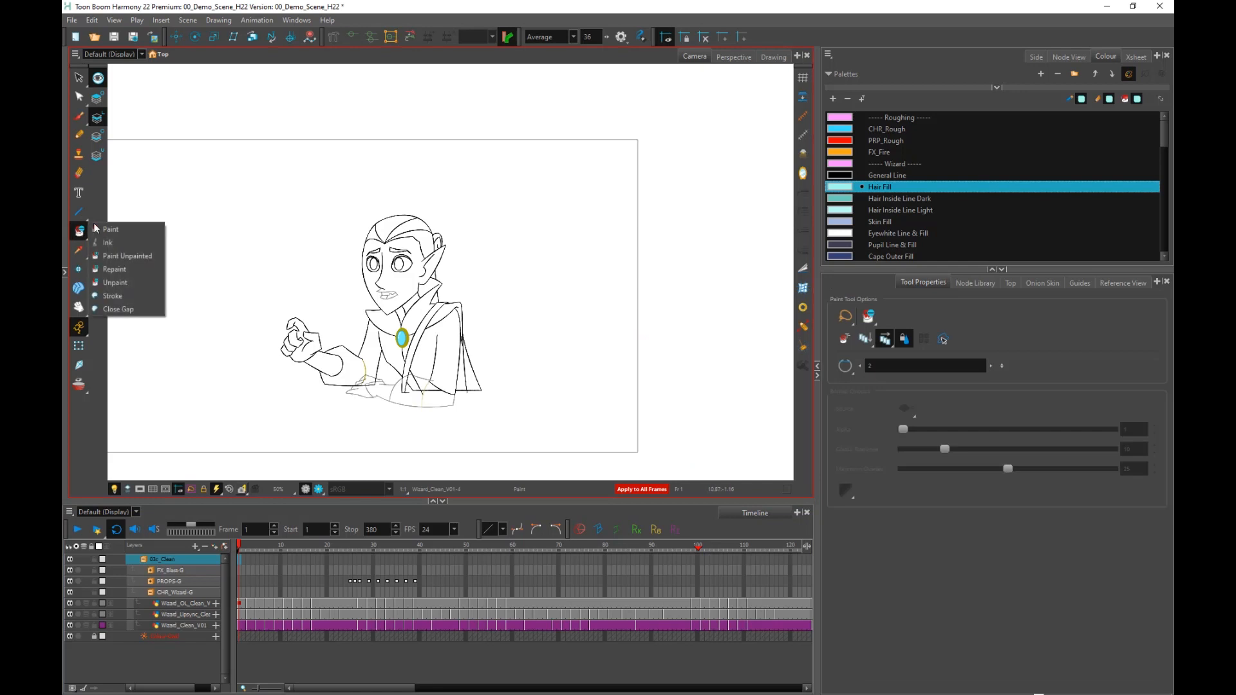
click(120, 231)
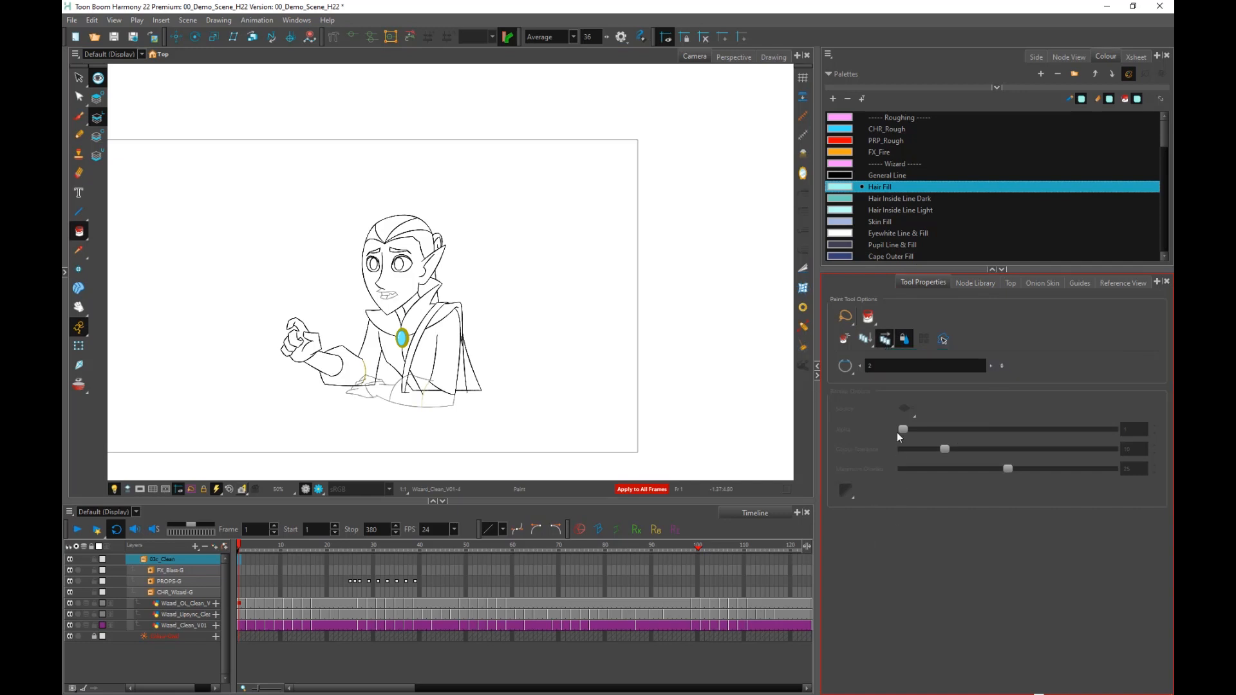
Select the Wizard_Clean_V01 drawing at frame 4 for painting in the Camera view.
scroll(394, 354, up, 2)
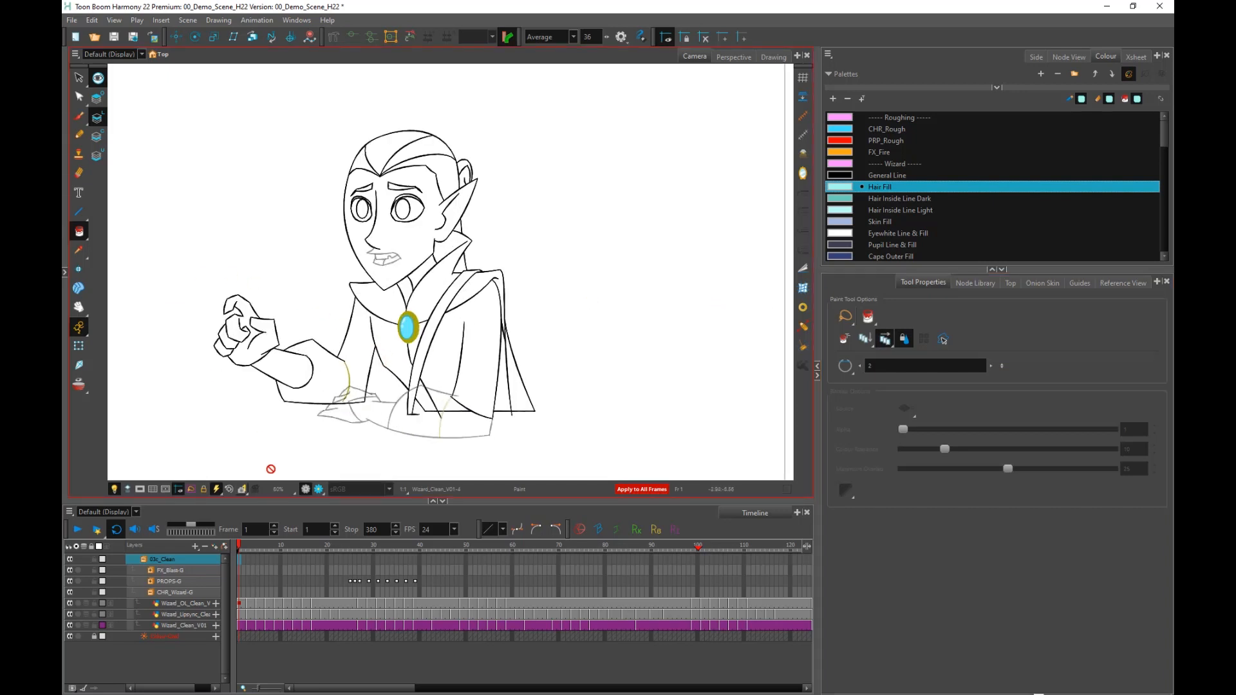
click(253, 625)
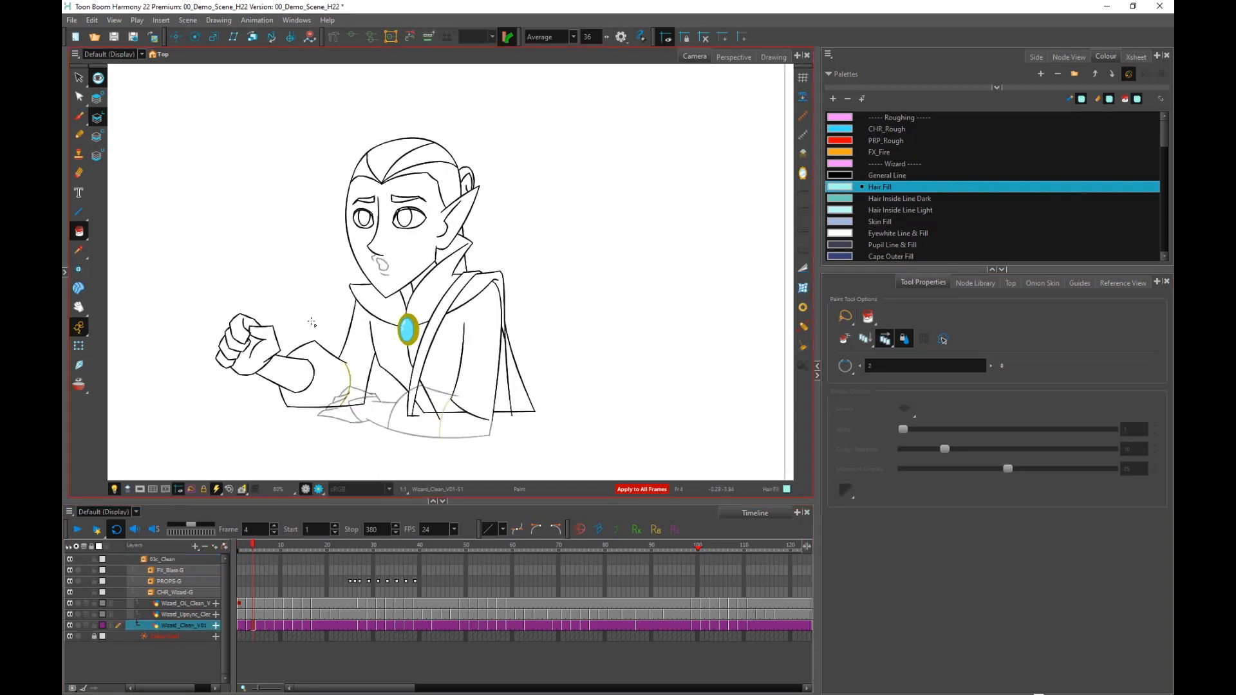
Turn on onion skin for the wizard clean-up drawing and go to frame 1.
mouse_move(329, 229)
mouse_down()
mouse_move(330, 258)
mouse_move(327, 234)
mouse_up()
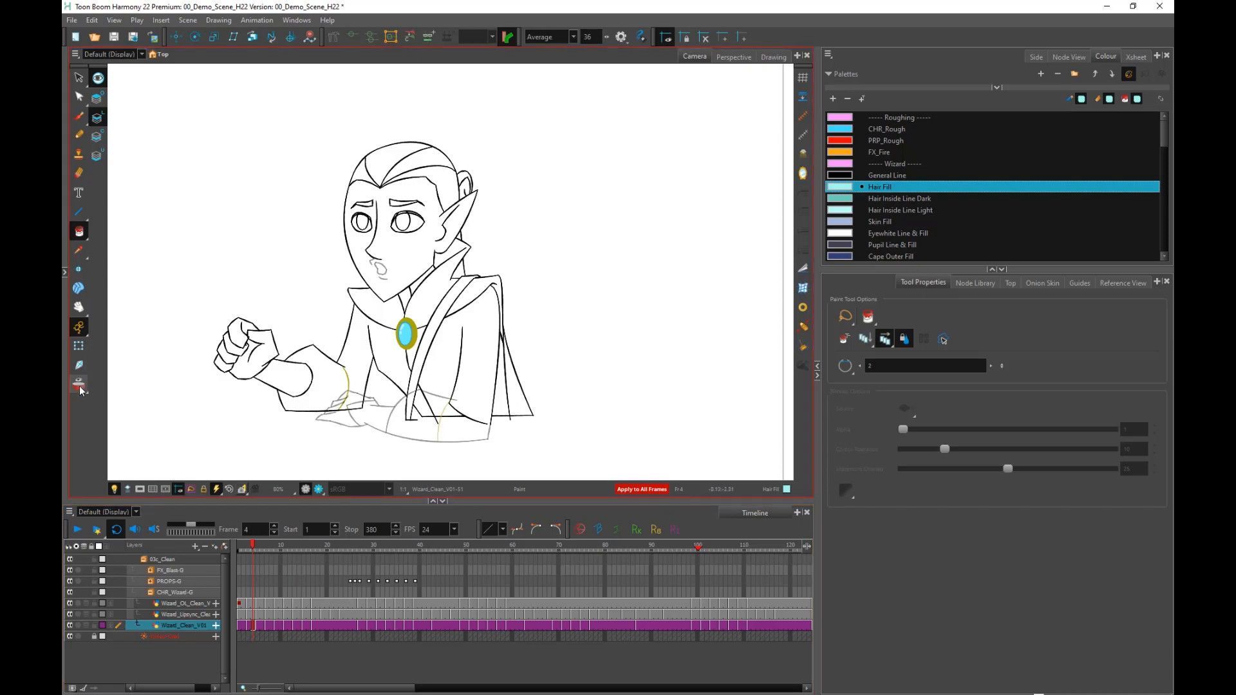
key(alt+o)
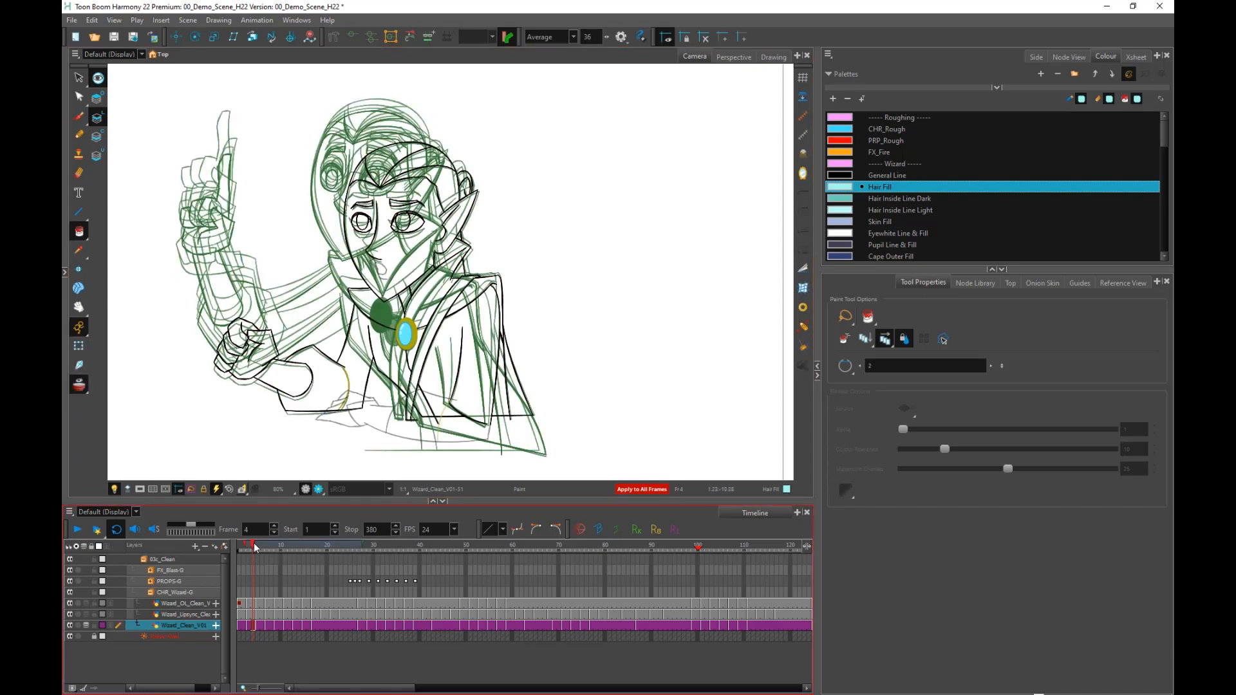
mouse_move(254, 544)
mouse_down()
mouse_move(422, 552)
mouse_move(169, 558)
mouse_move(425, 552)
mouse_move(233, 564)
mouse_move(256, 550)
mouse_move(225, 550)
mouse_up()
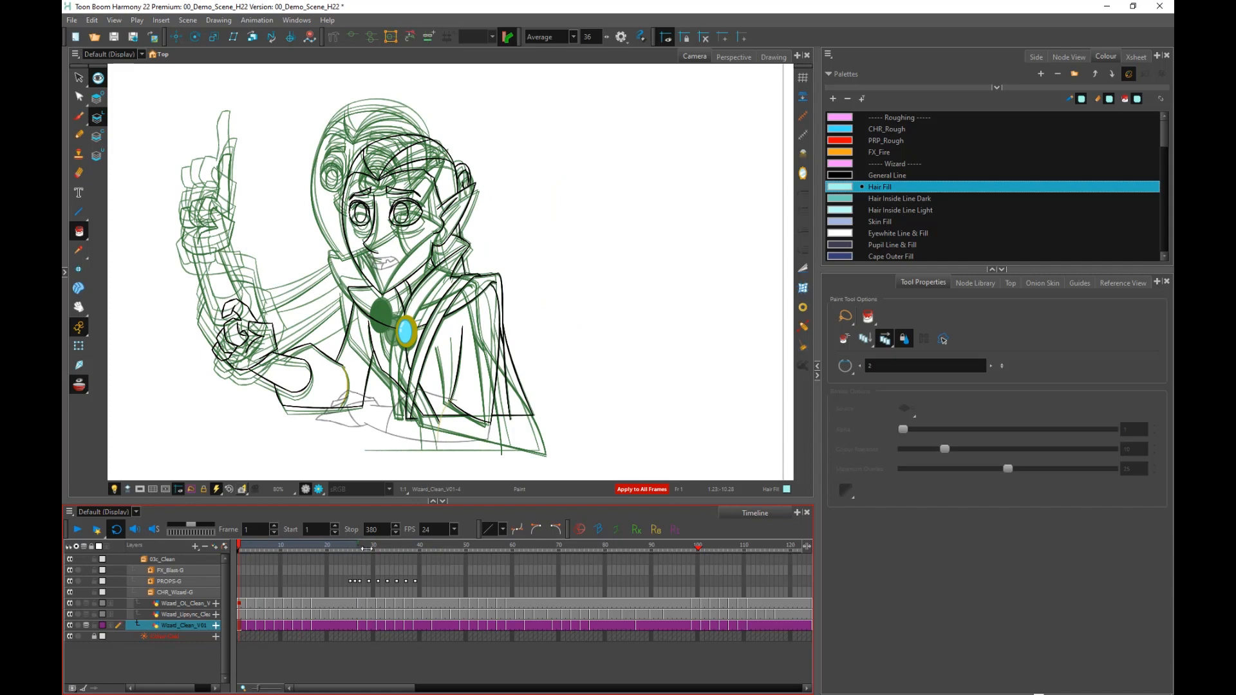
scroll(321, 334, up, 1)
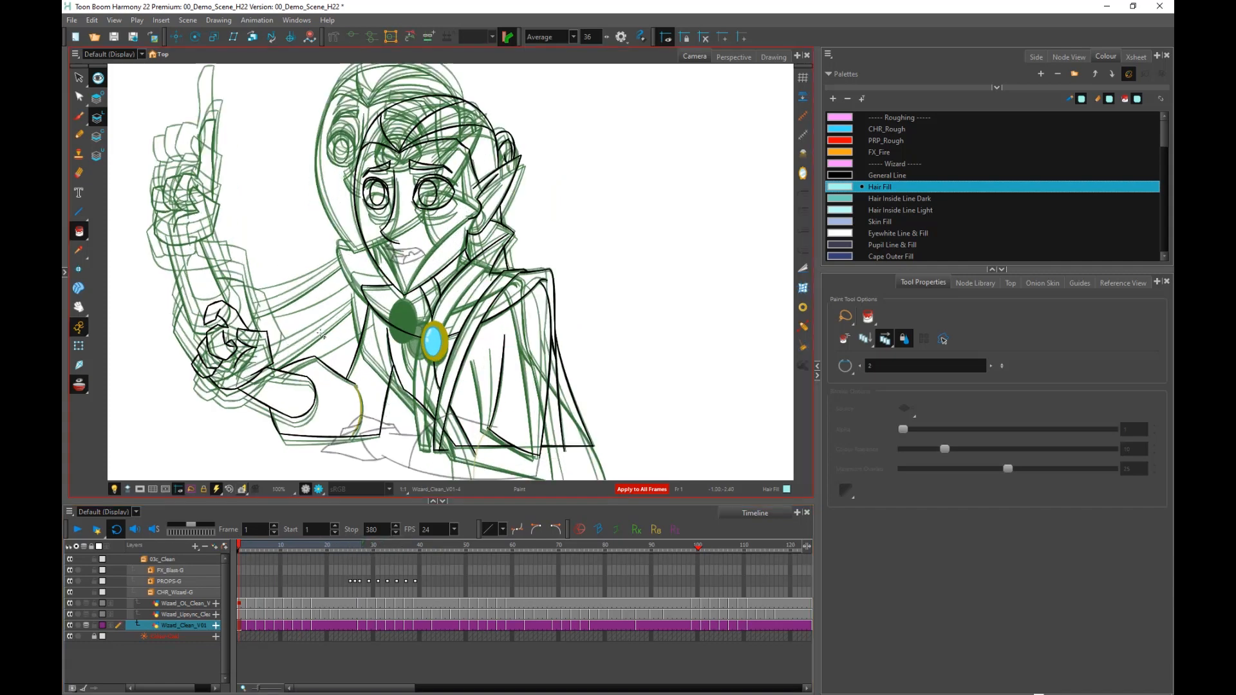
scroll(321, 334, up, 1)
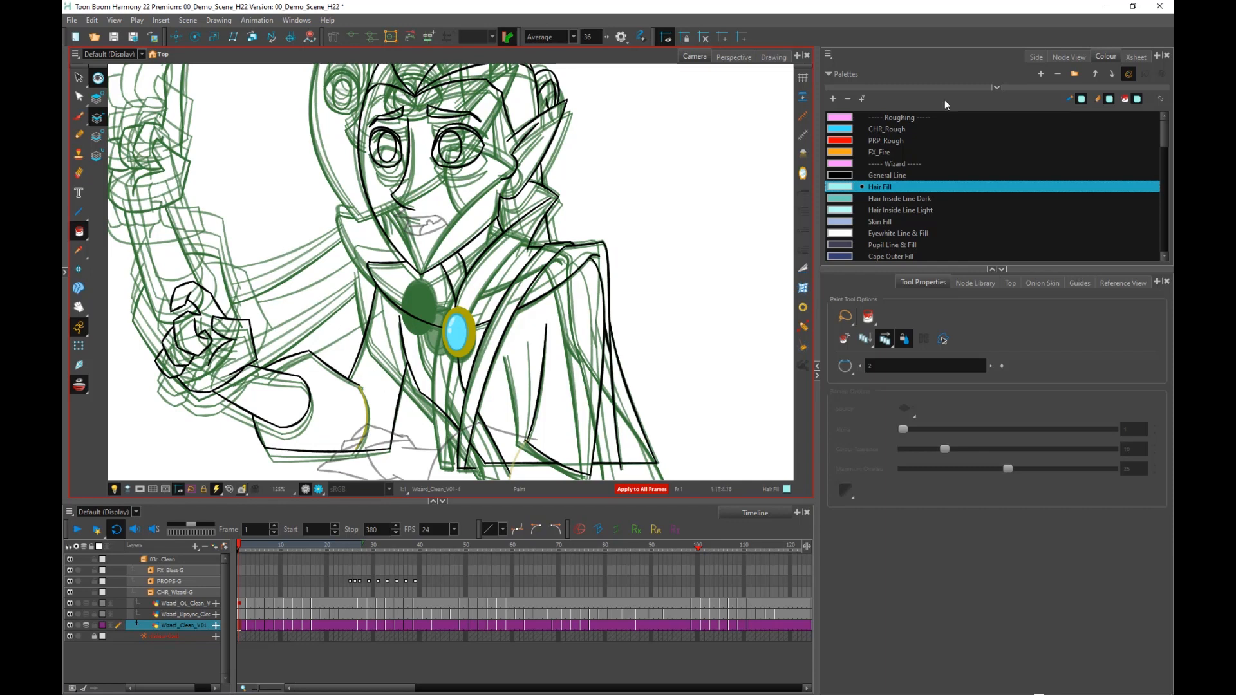
Sample Robe Dark Fill from the robe in the reference model and bring back the Paint tool's options.
click(1128, 282)
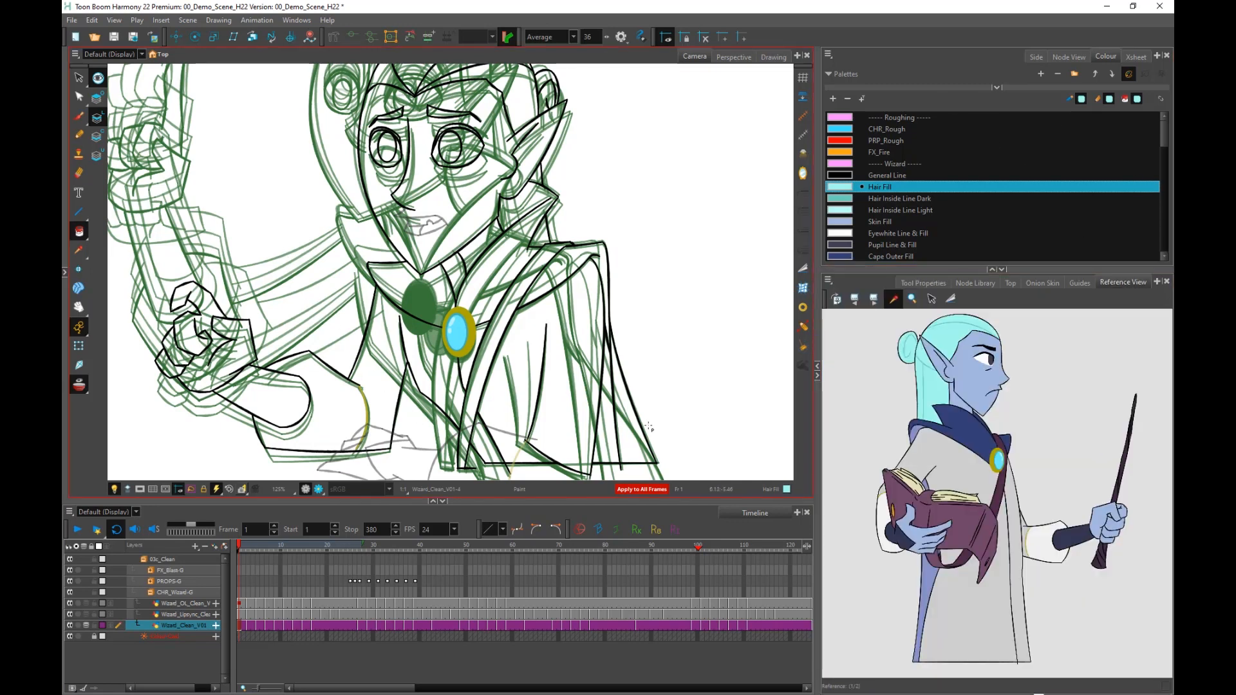
click(933, 444)
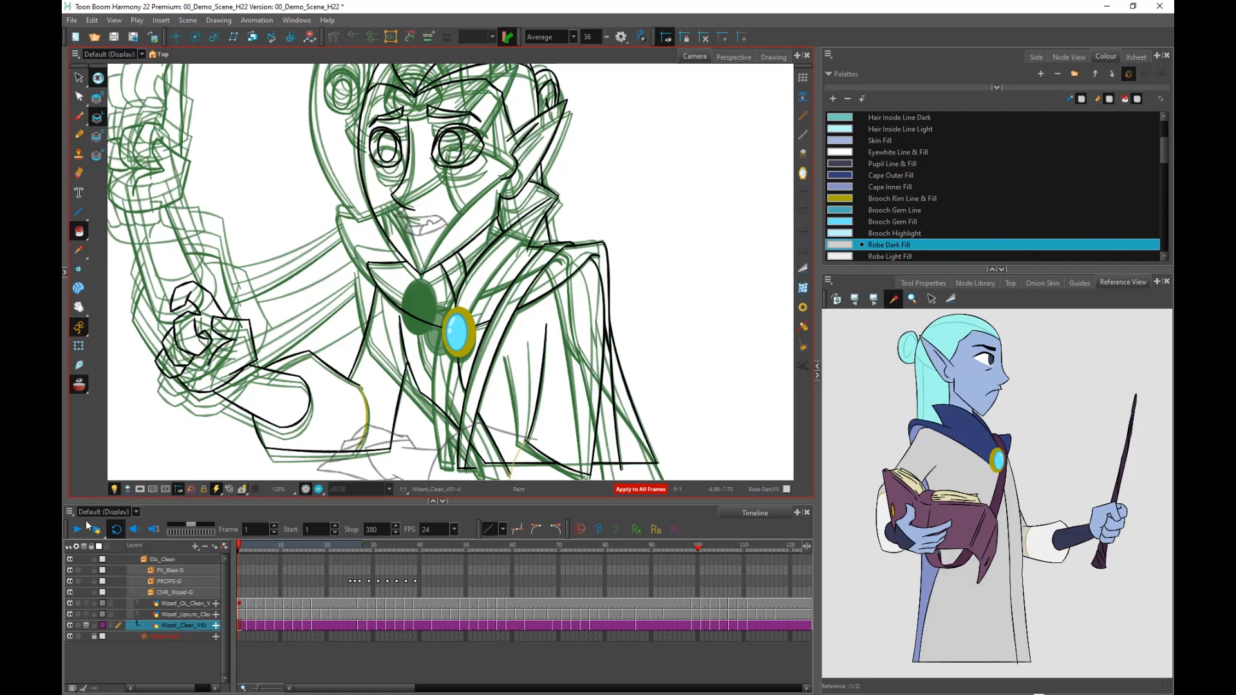
click(922, 283)
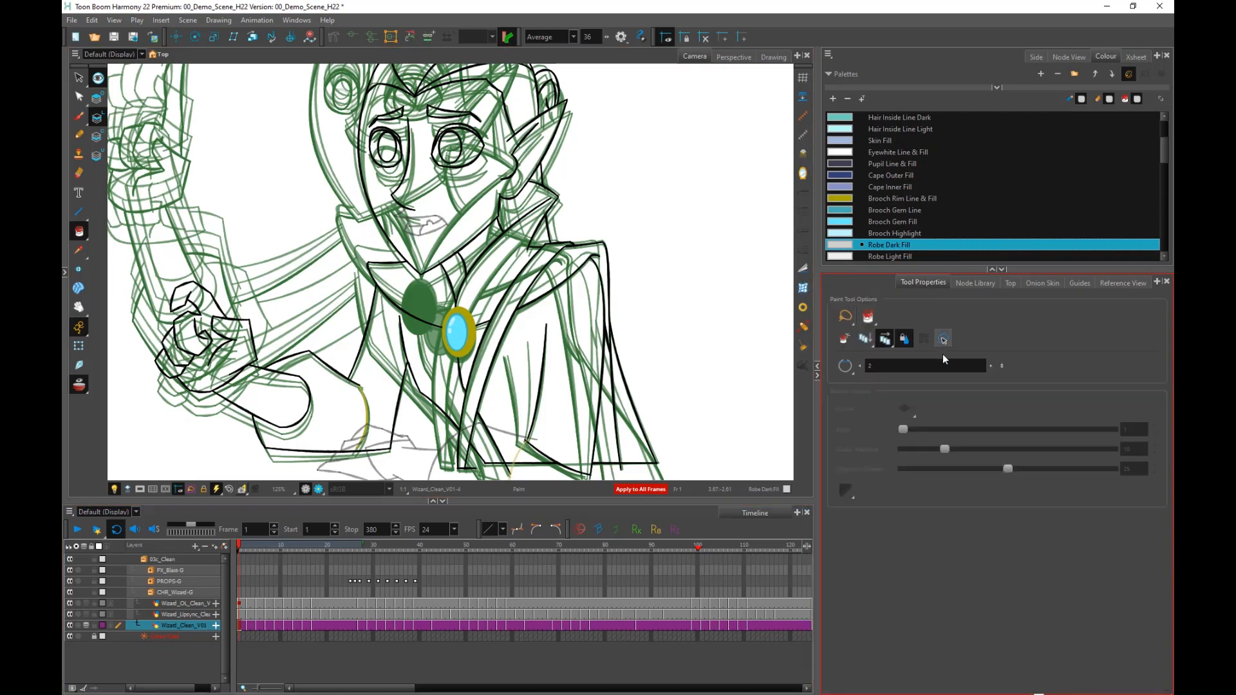
Turn off Apply to All Frames for the Paint tool and hide the onion skin.
click(886, 336)
click(79, 385)
key(space)
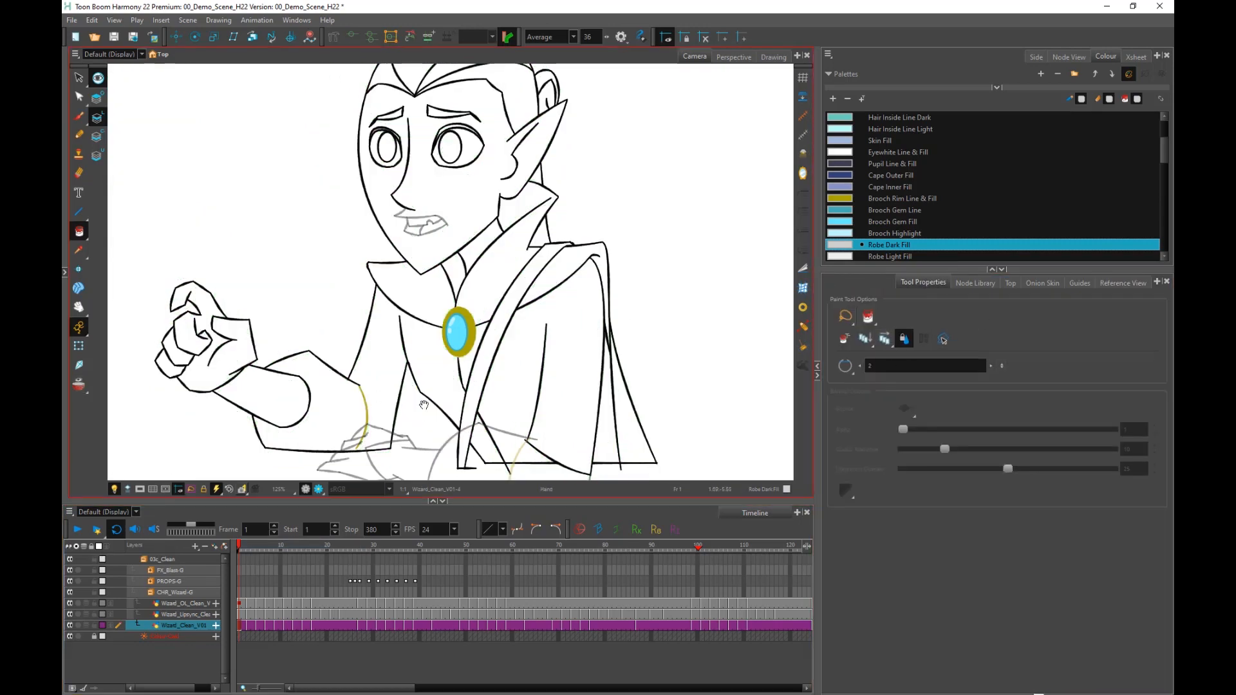
drag(423, 405, 416, 369)
key(2)
drag(366, 301, 342, 275)
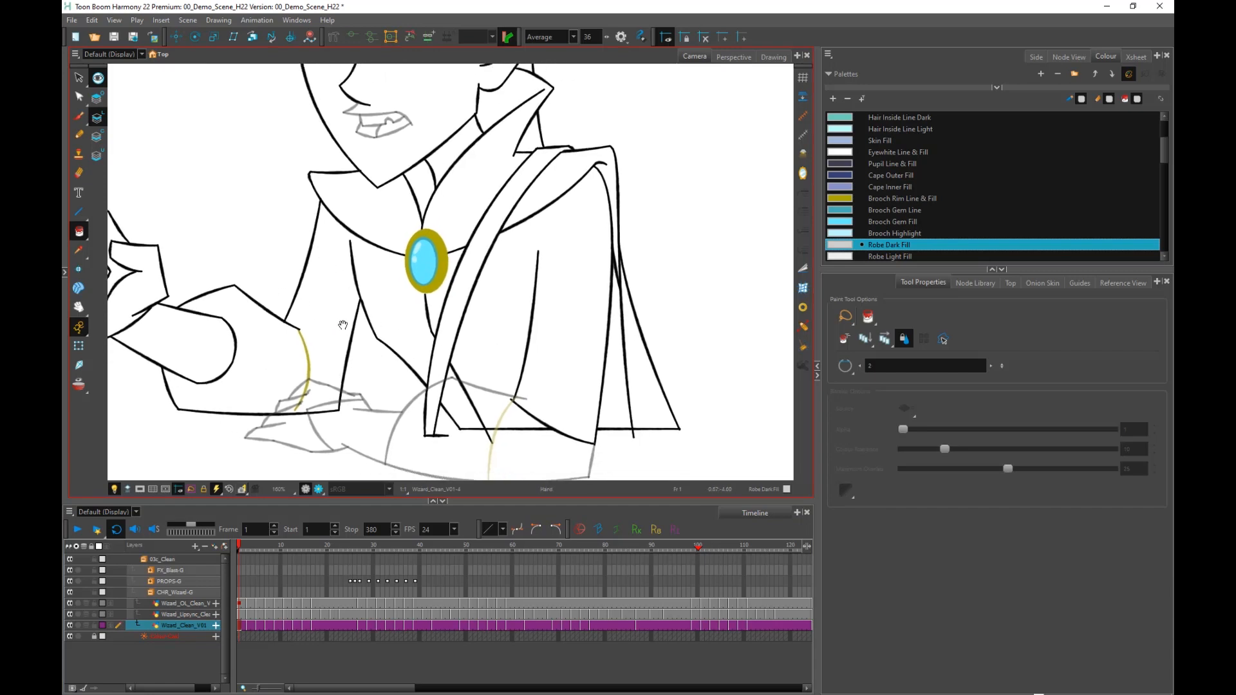
drag(343, 325, 365, 337)
key(1)
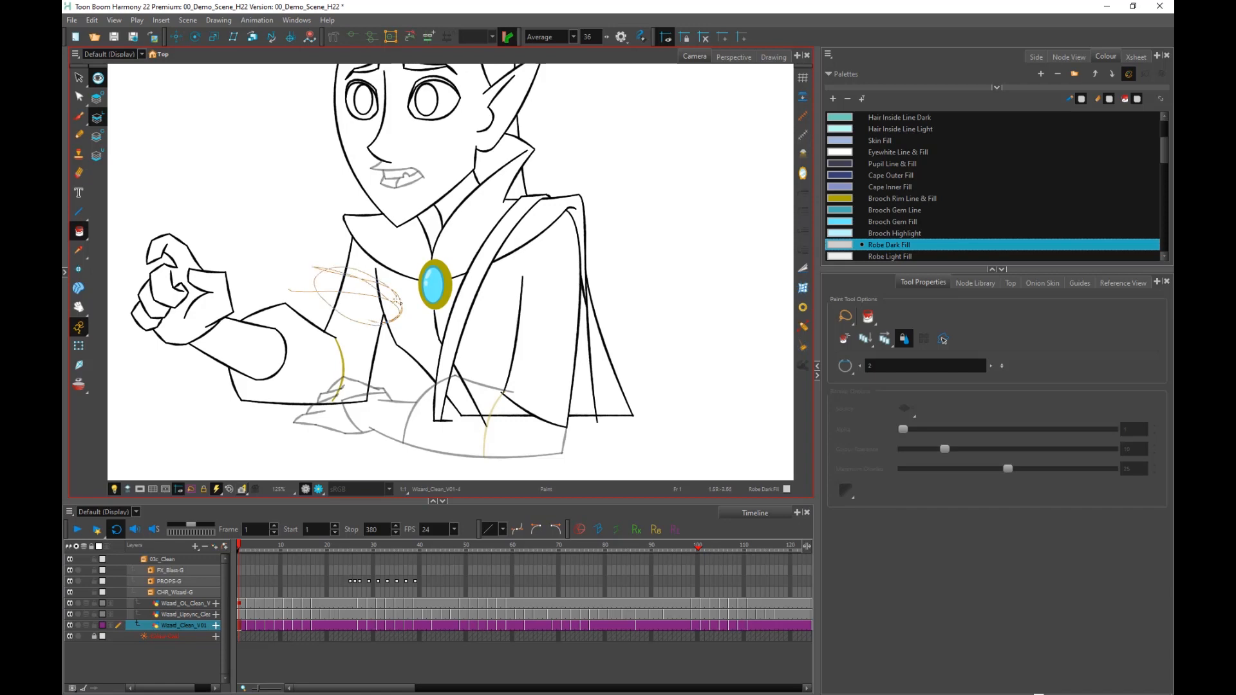
Try filling the robe's chest area beside the brooch with Robe Dark Fill in Paint mode, and undo the fill.
drag(398, 300, 398, 302)
key(2)
key(2)
key(2)
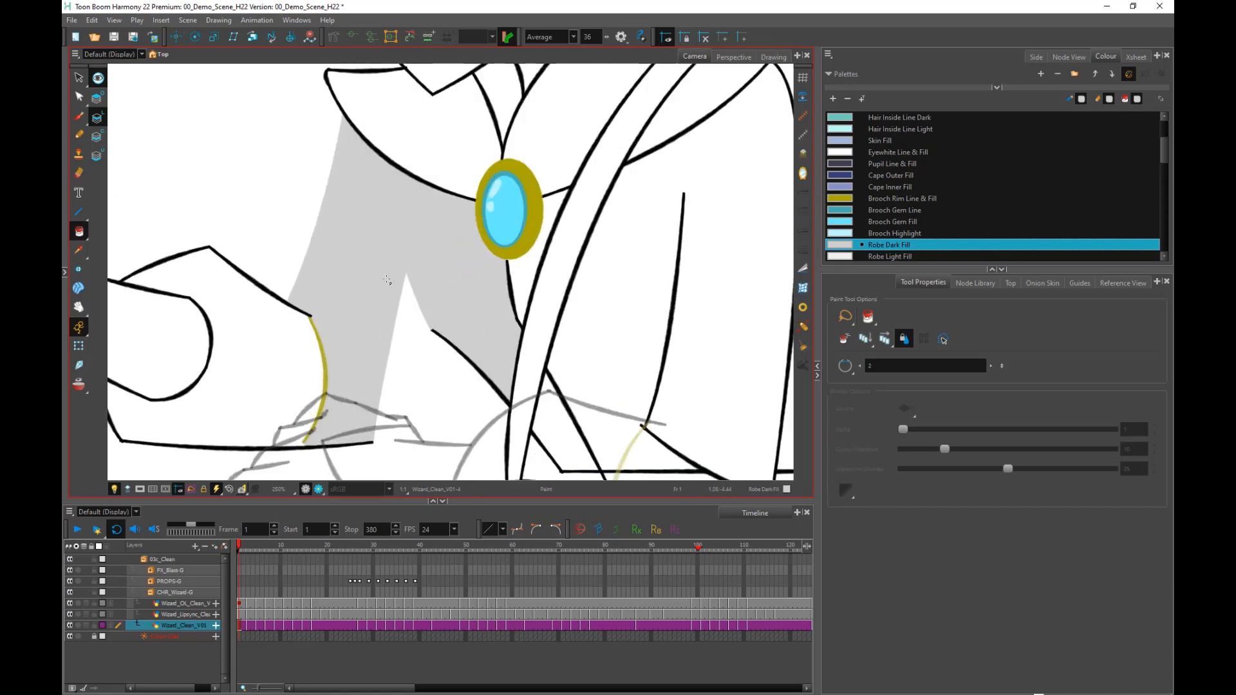
key(ctrl+z)
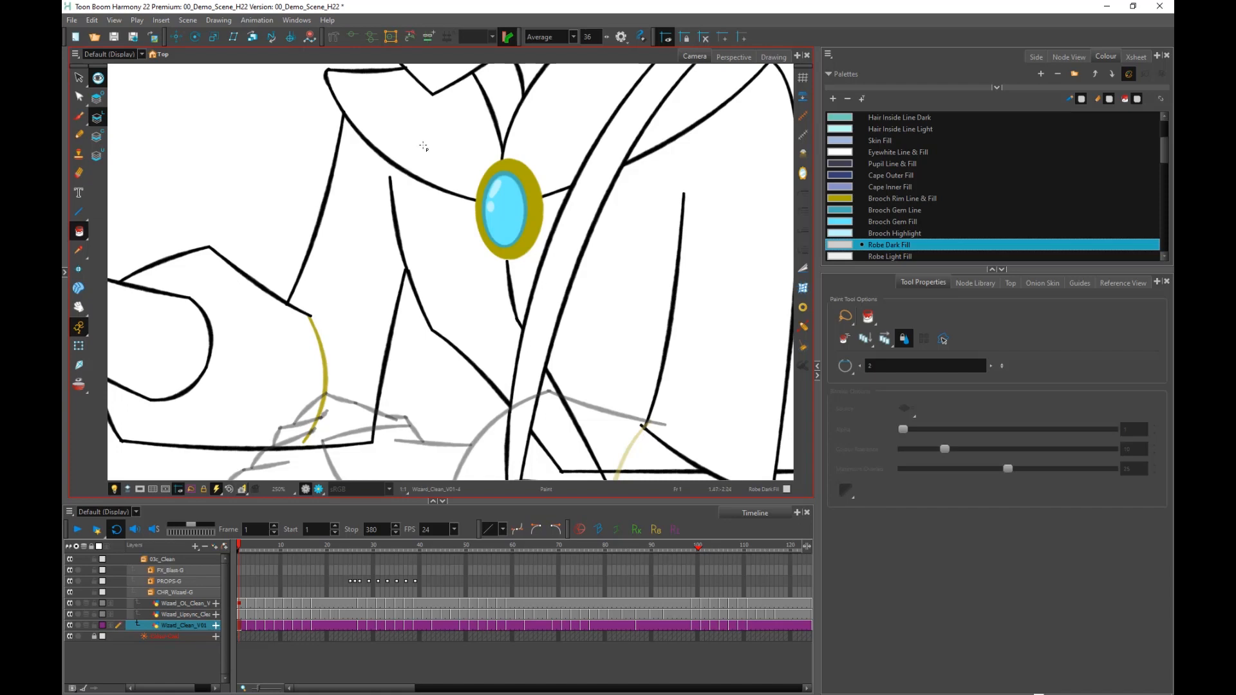
Switch the Paint tool to Paint Unpainted and fill the robe's chest area with Robe Dark Fill.
click(77, 235)
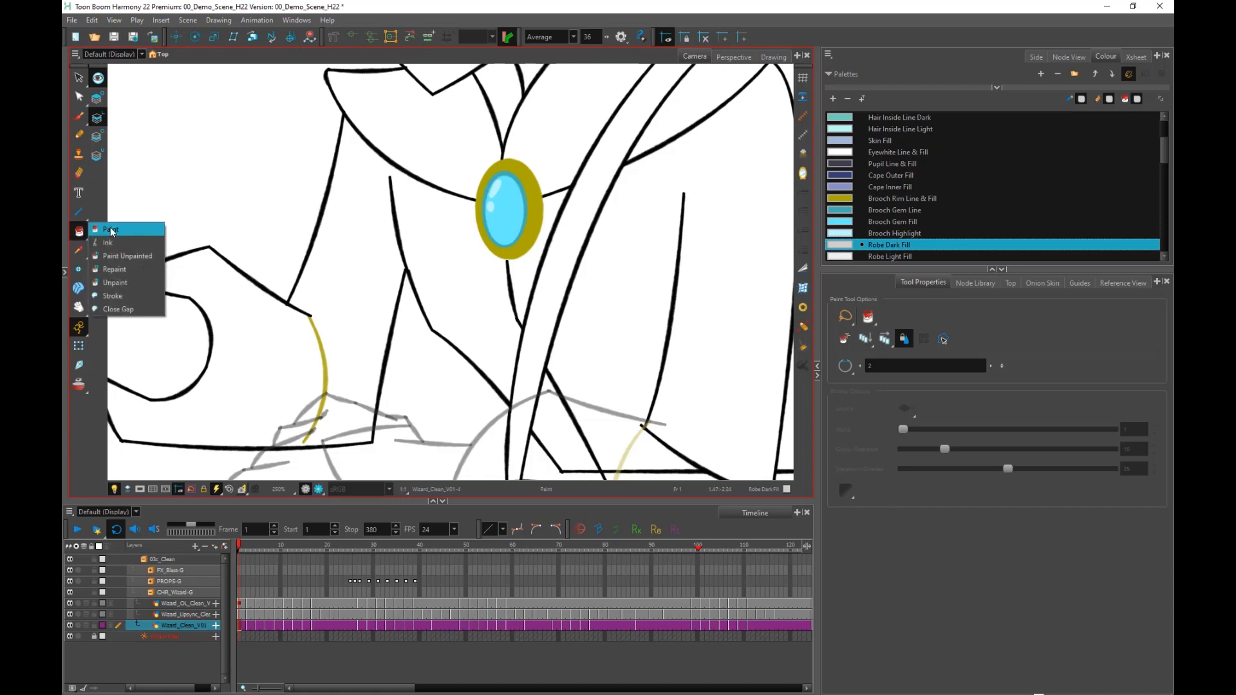
click(149, 257)
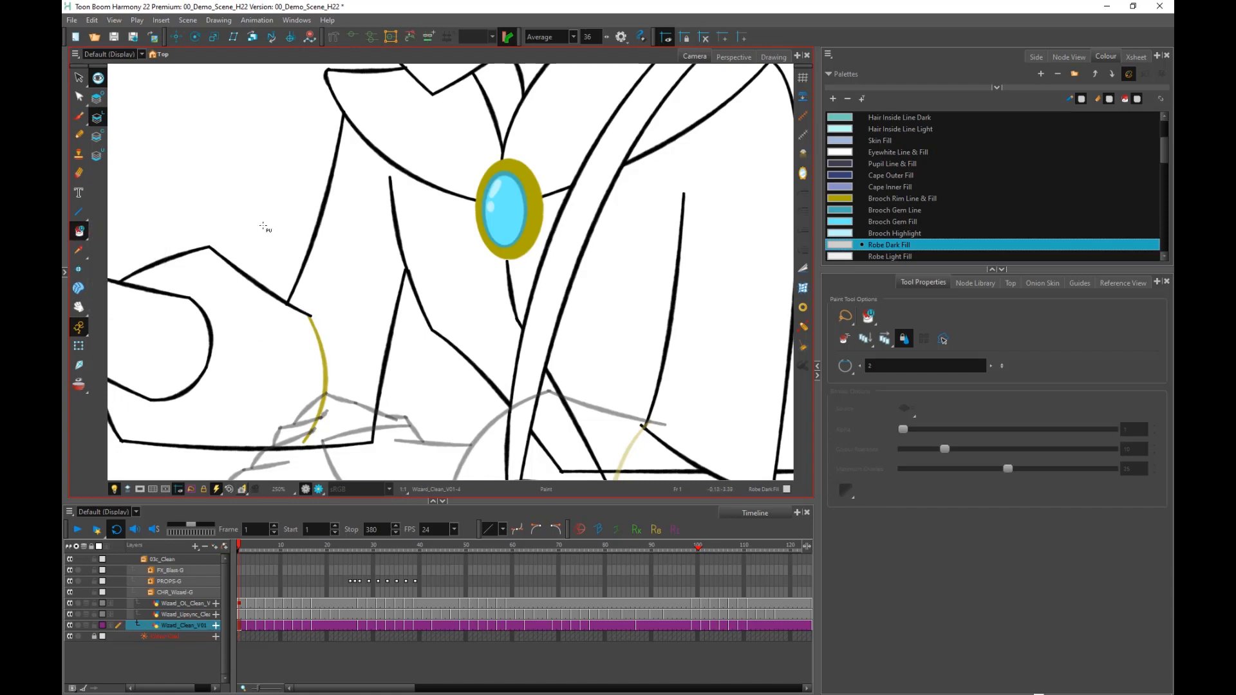
scroll(313, 253, down, 1)
drag(325, 287, 326, 293)
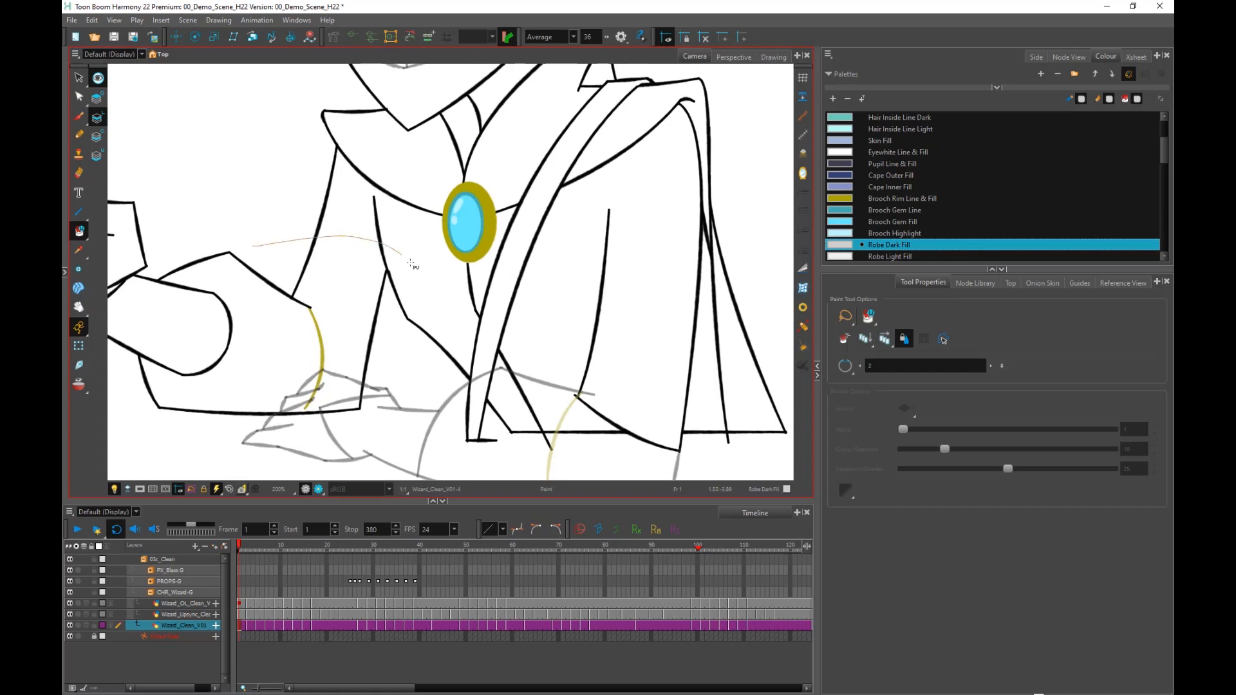
drag(303, 229, 316, 230)
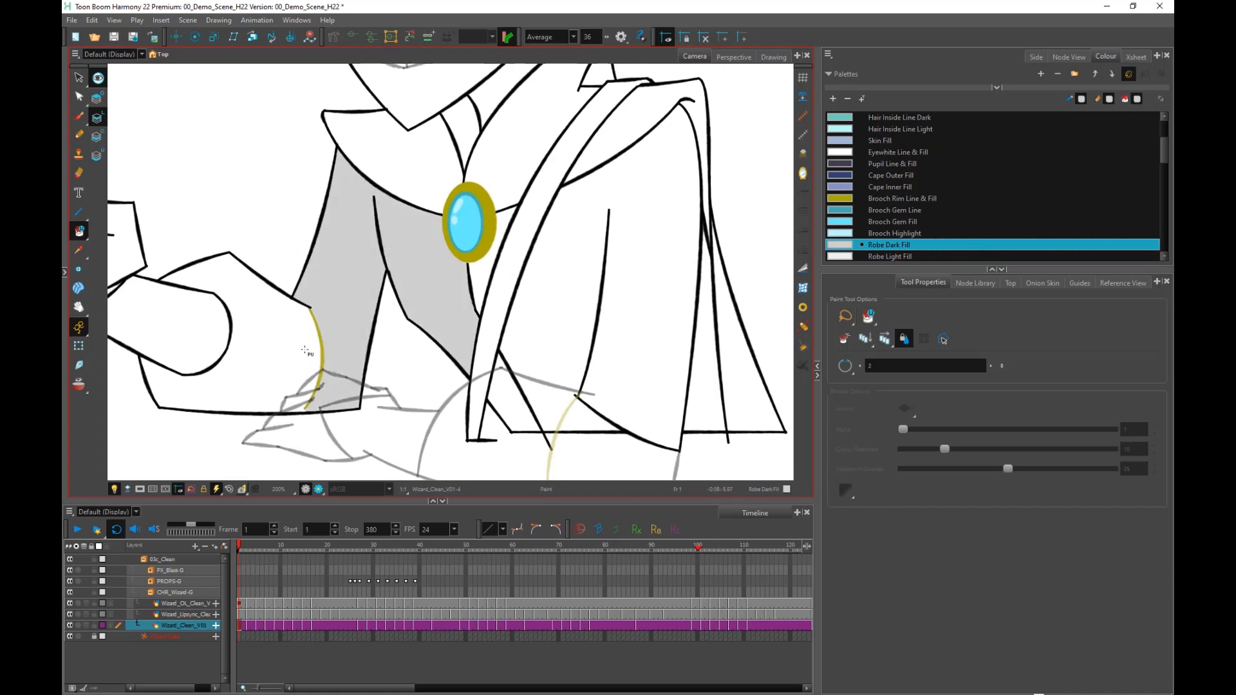
scroll(336, 235, up, 1)
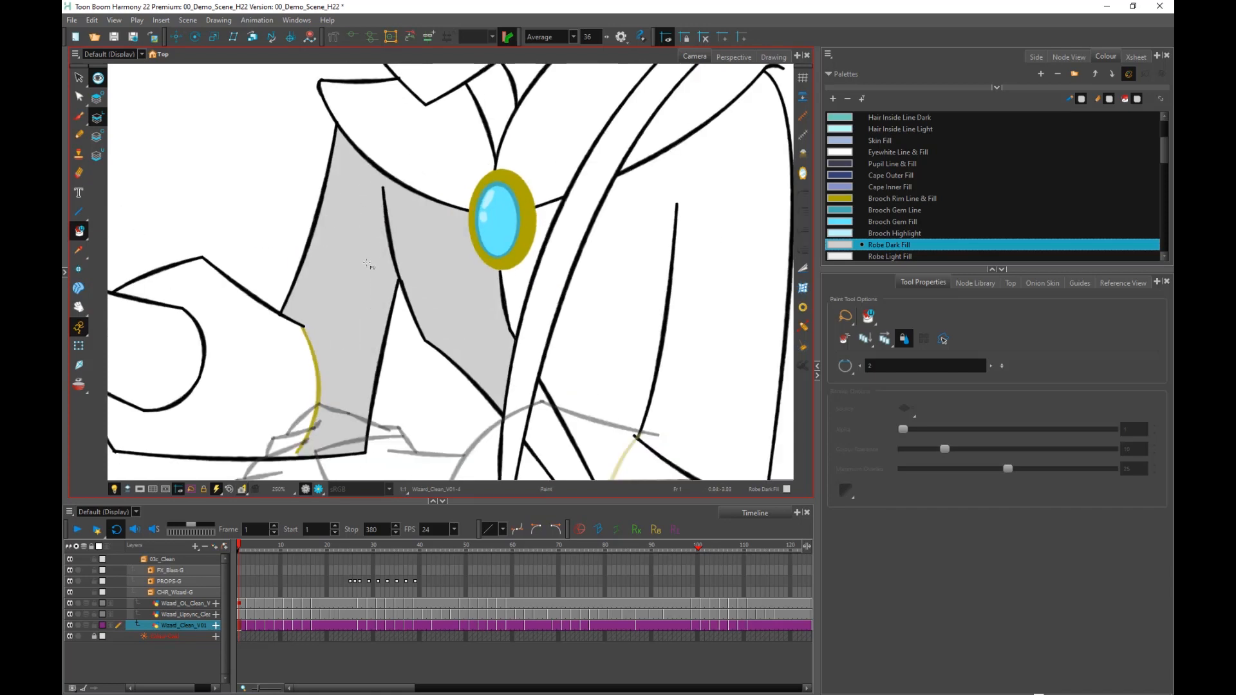
scroll(379, 261, down, 1)
scroll(387, 251, up, 1)
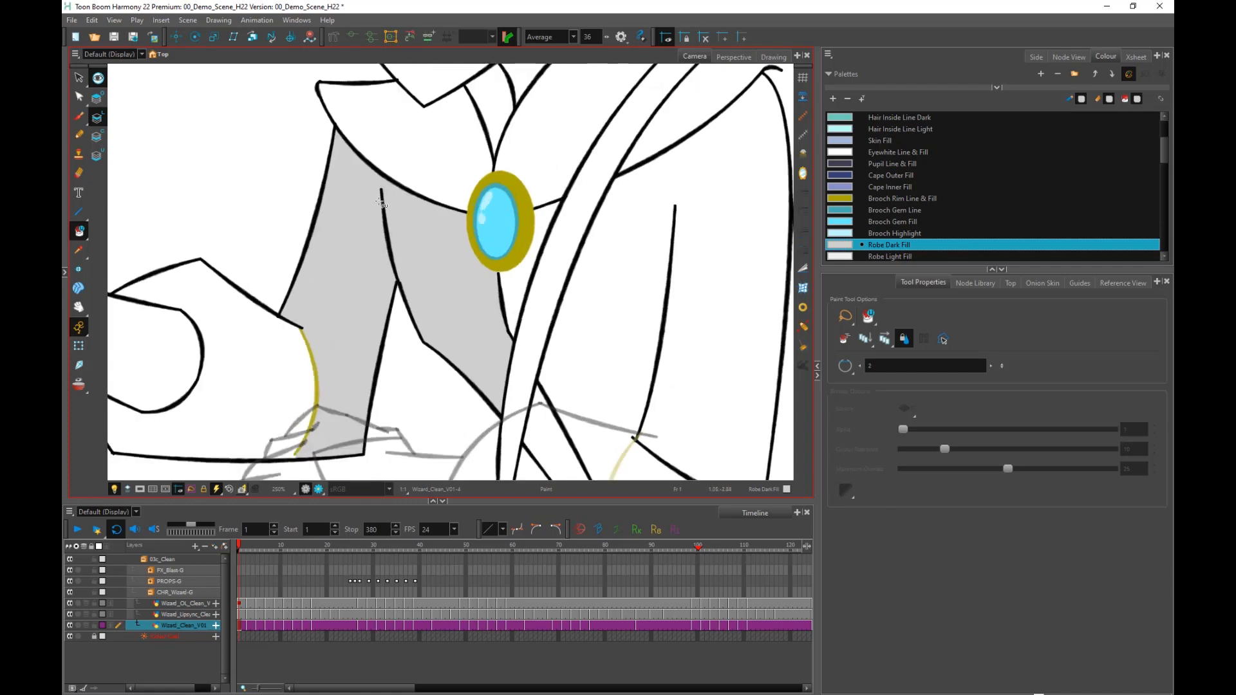
scroll(381, 229, down, 2)
Try Paint Unpainted on the robe section beyond the diagonal strap, and undo both robe fills.
mouse_move(546, 320)
mouse_down()
mouse_move(489, 300)
mouse_move(546, 258)
mouse_move(551, 269)
mouse_up()
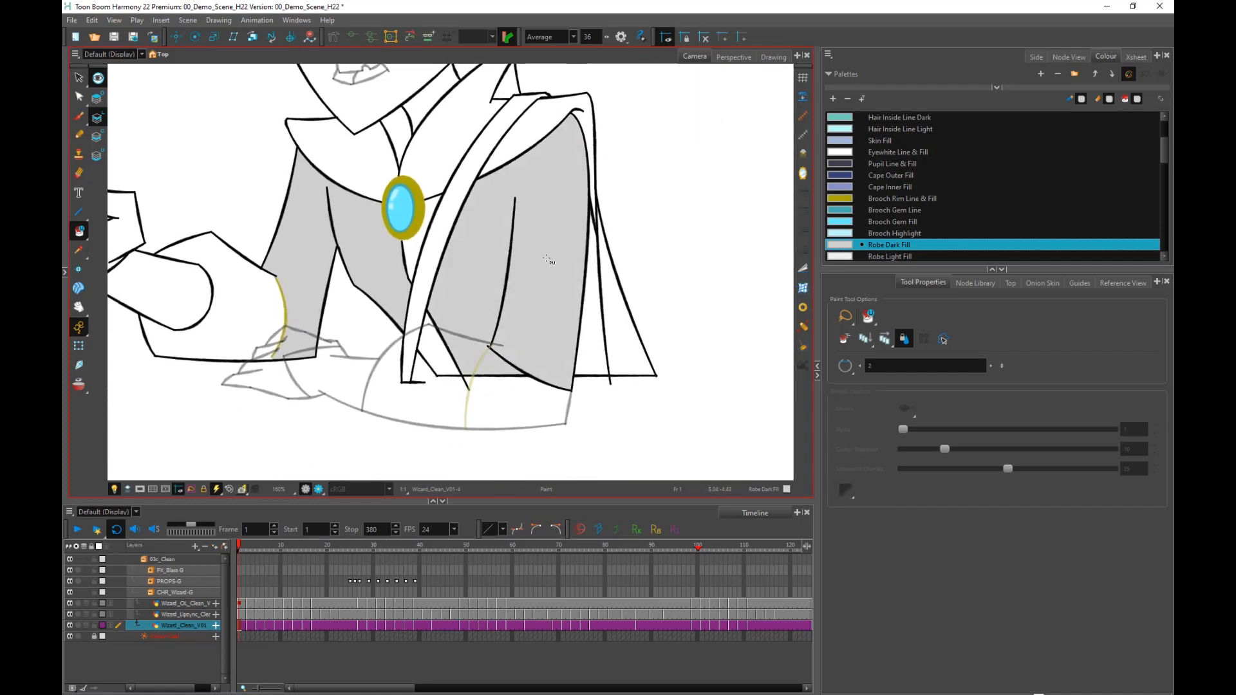
key(ctrl+z)
key(ctrl+z)
Enable Apply to All Frames for the Paint tool and turn the onion skin back on.
scroll(543, 312, down, 1)
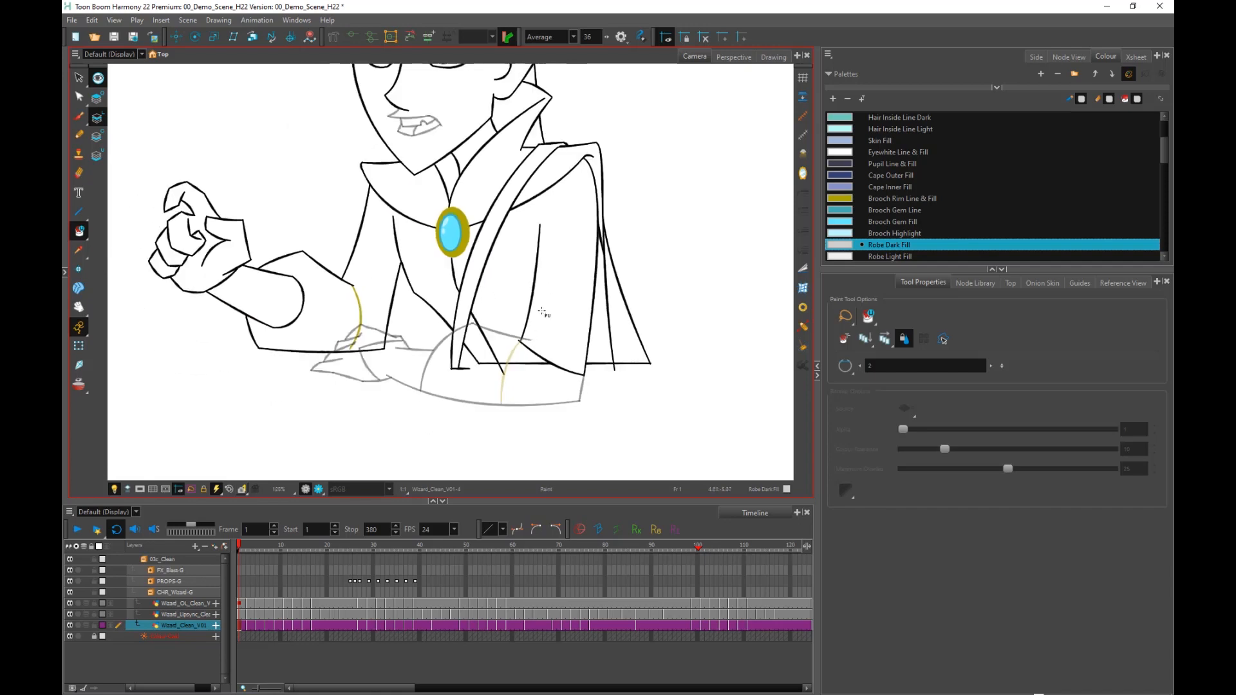
mouse_move(578, 346)
mouse_down()
mouse_move(555, 362)
mouse_move(582, 351)
mouse_move(628, 364)
mouse_up()
scroll(619, 331, down, 1)
scroll(583, 351, up, 1)
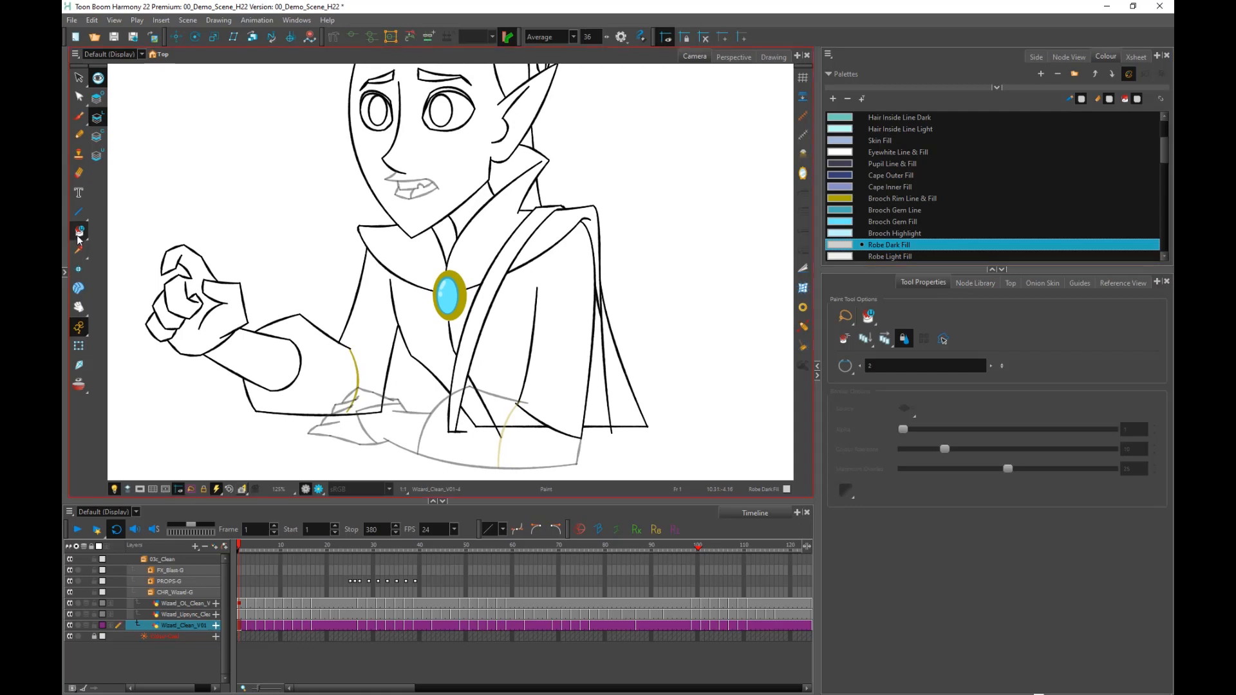
click(892, 339)
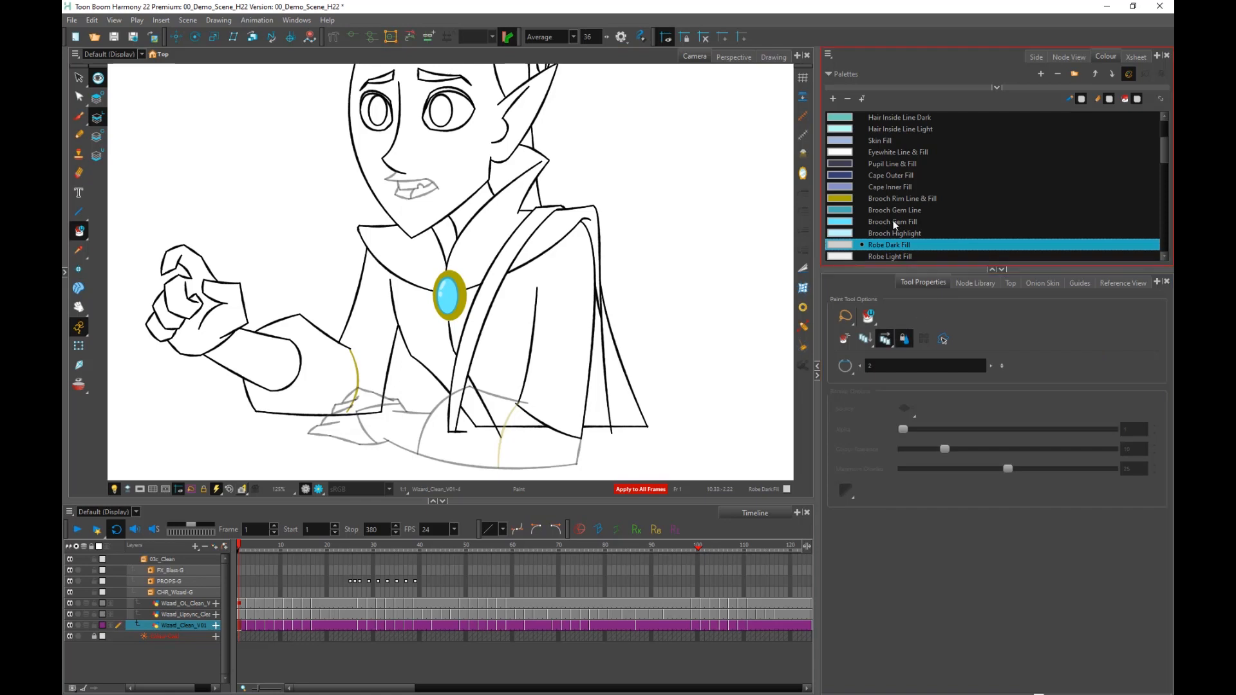
click(81, 385)
Paint the robe's chest area with Robe Dark Fill across multiple frames in Paint Unpainted mode.
key(space)
drag(420, 361, 462, 353)
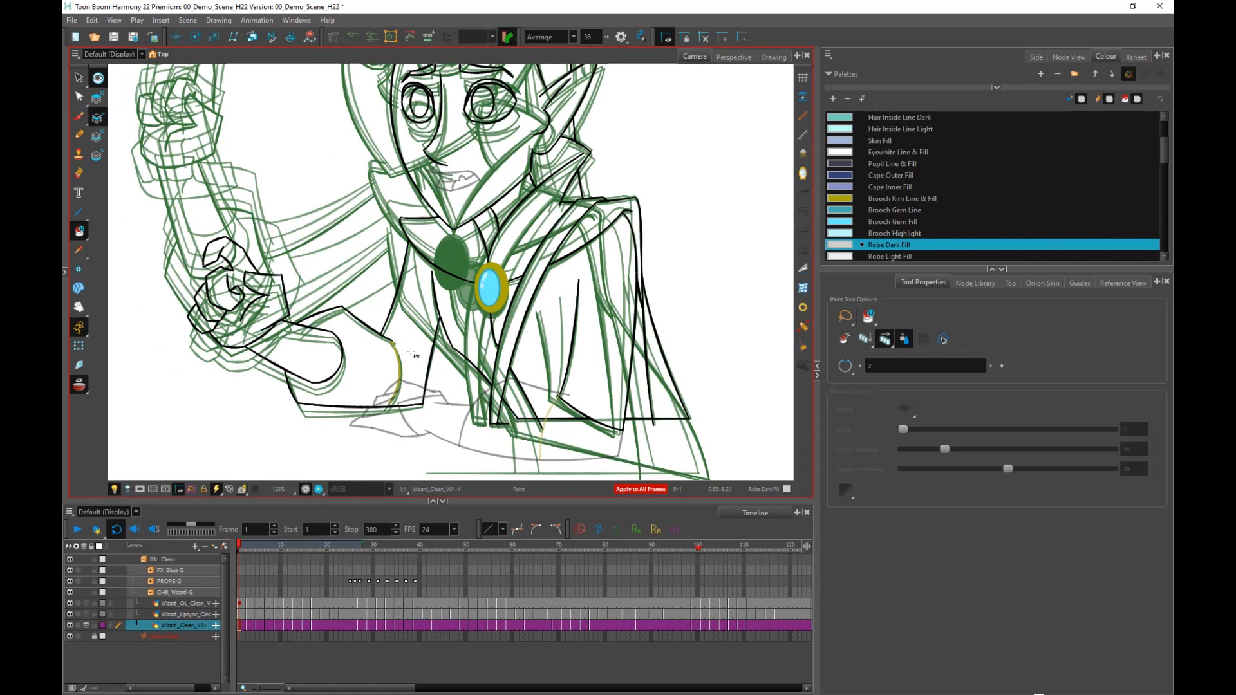
scroll(408, 346, up, 3)
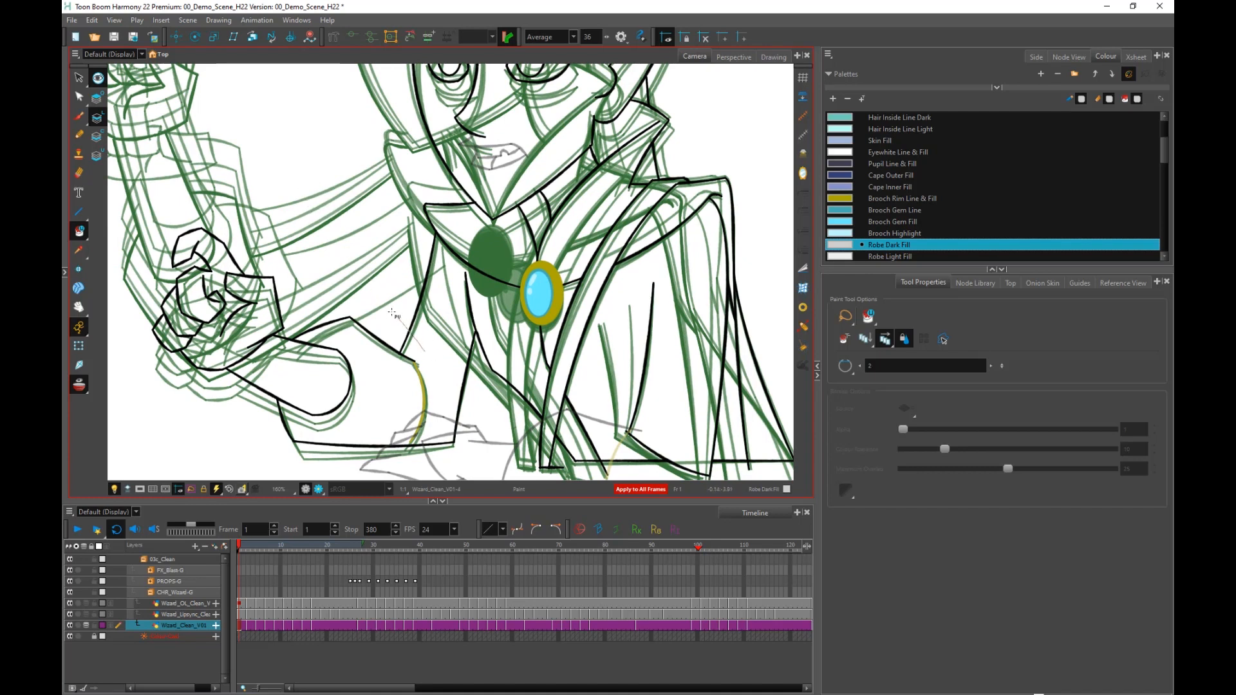
drag(291, 167, 292, 168)
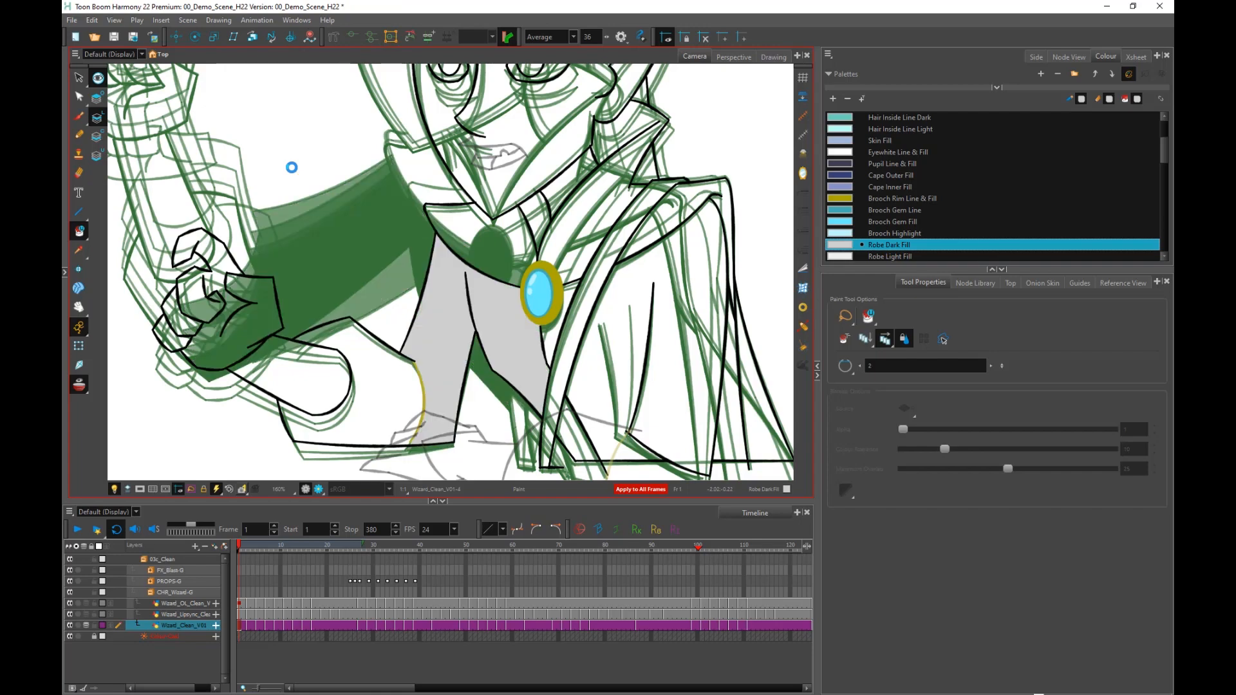
Hide the onion skin and scrub through the first frames to review the robe fill.
click(79, 385)
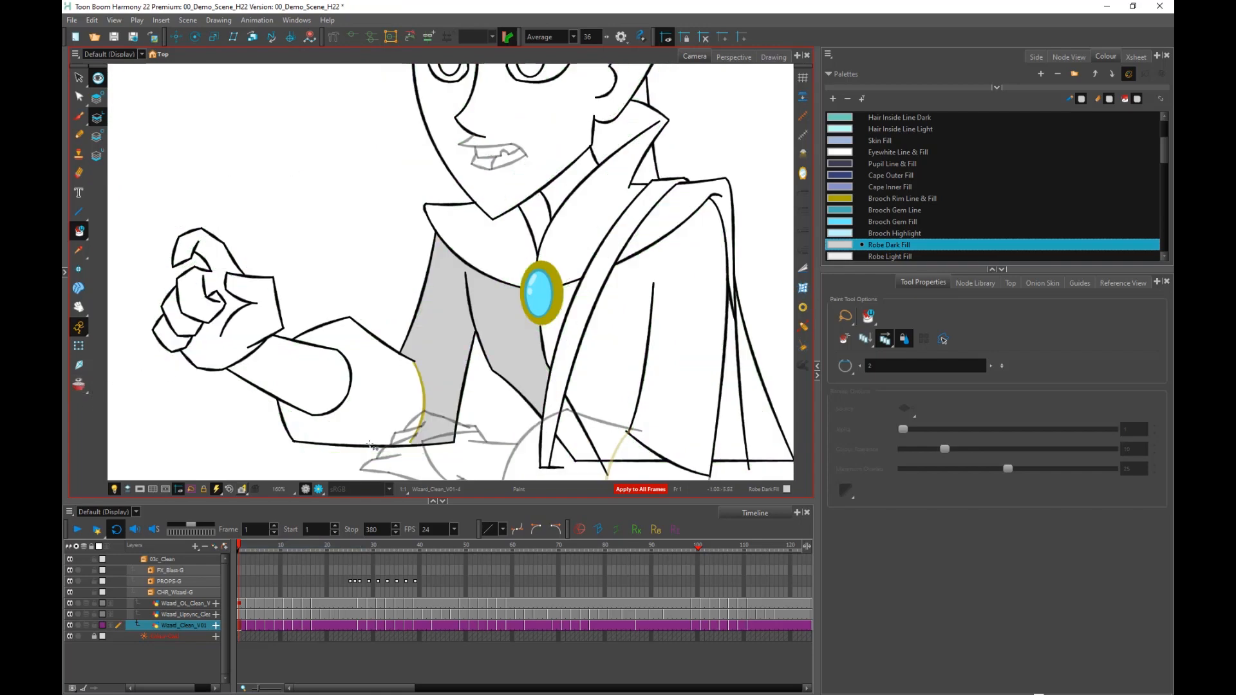
mouse_move(247, 546)
mouse_down()
mouse_move(295, 546)
mouse_move(238, 549)
mouse_move(346, 546)
mouse_move(239, 551)
mouse_up()
scroll(413, 370, down, 2)
drag(512, 393, 458, 423)
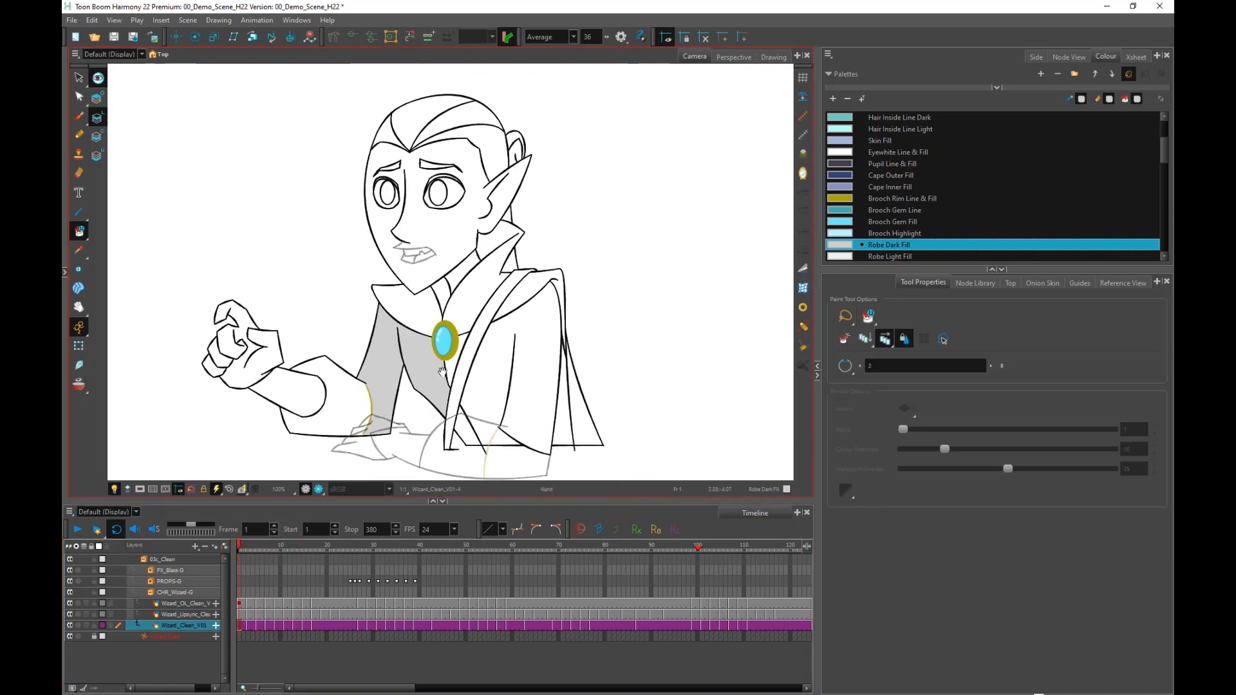
drag(442, 372, 434, 374)
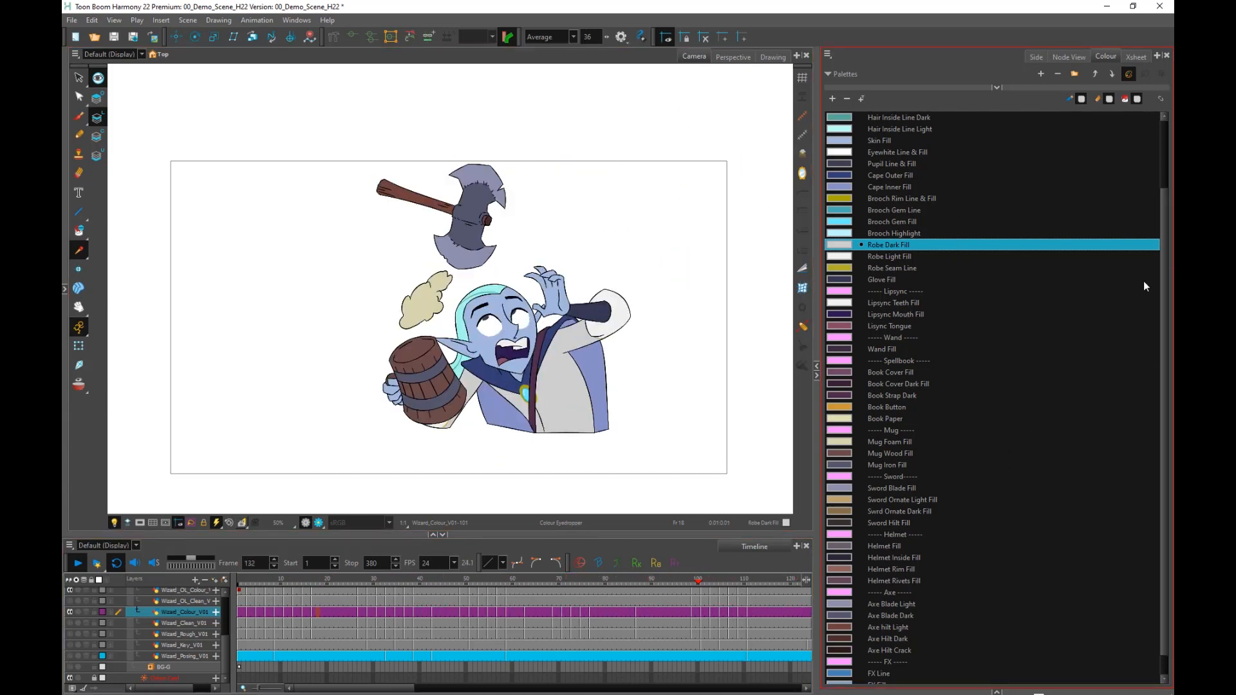
Change the Hair Fill palette colour to purple while the coloured animation plays.
scroll(1165, 267, up, 1)
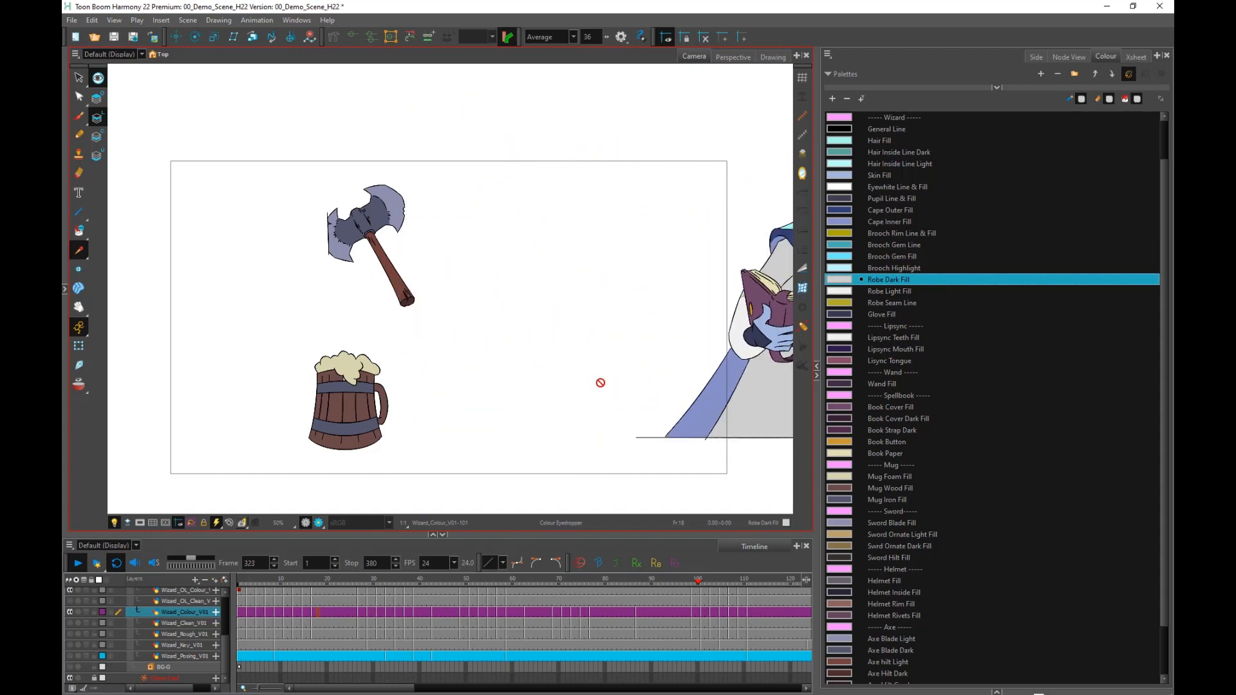
double_click(844, 143)
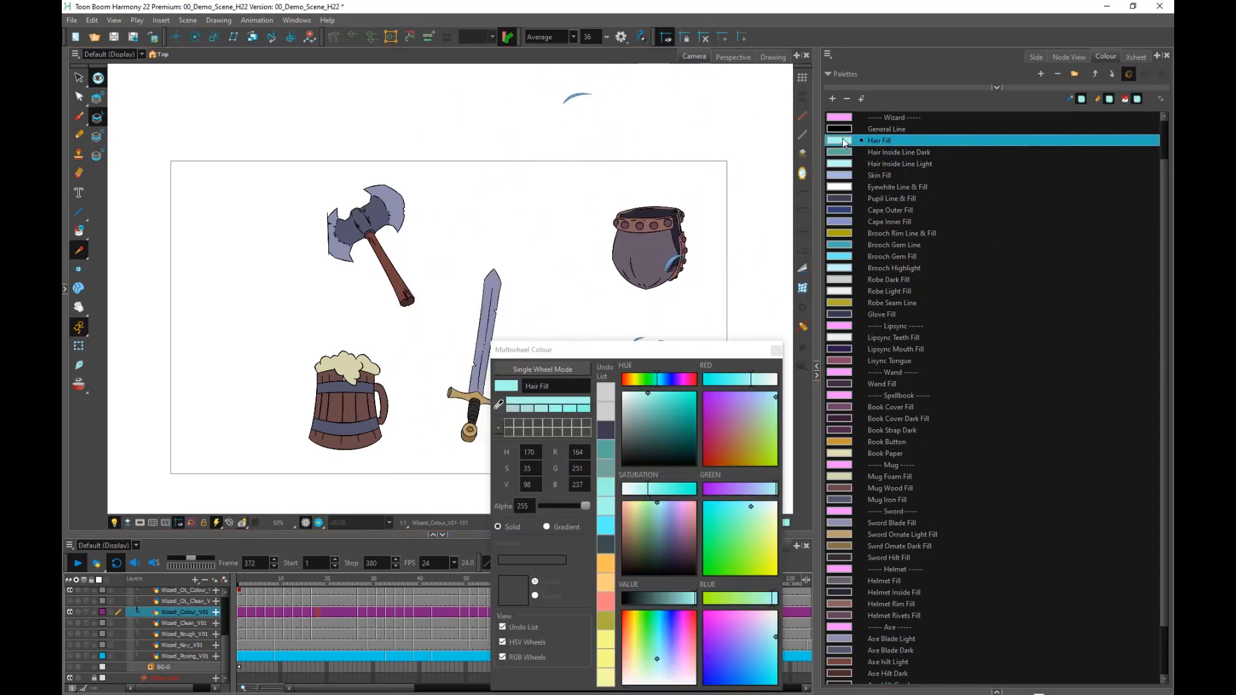
drag(640, 383, 669, 392)
drag(707, 348, 951, 322)
click(1052, 294)
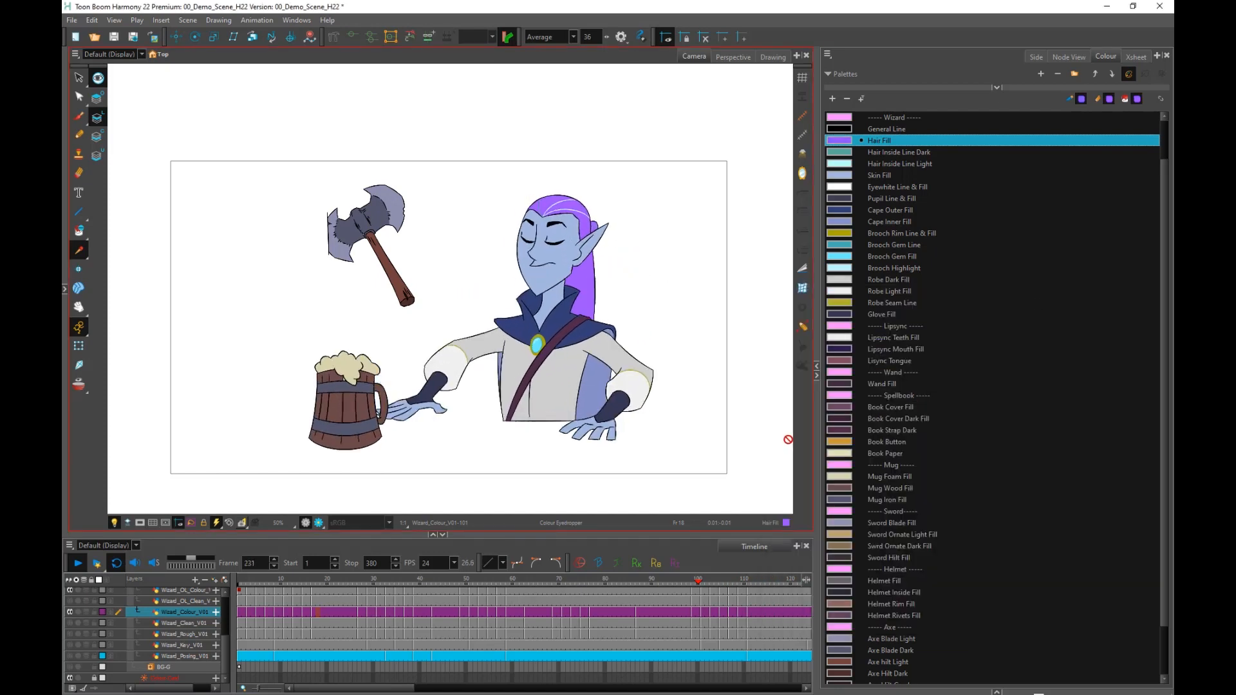
Change the Skin Fill palette colour to light green (RGB 186, 255, 120).
double_click(836, 175)
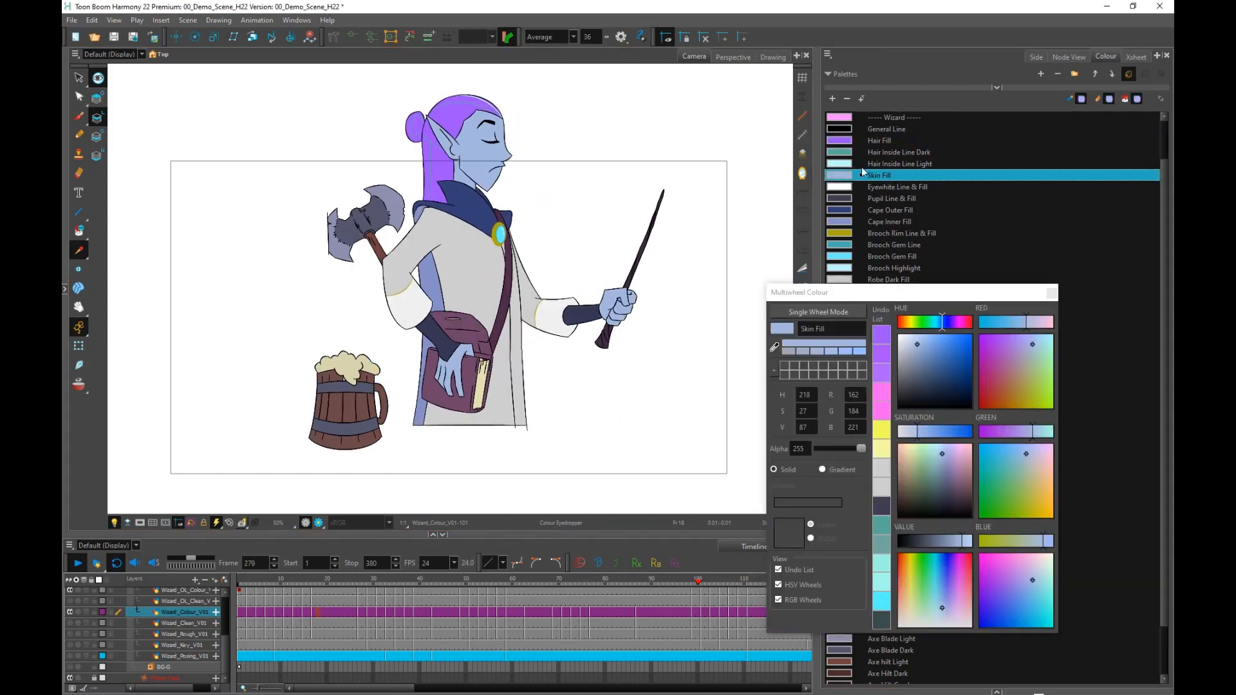
drag(1018, 294, 1052, 274)
mouse_move(977, 299)
mouse_down()
mouse_move(933, 302)
mouse_move(986, 310)
mouse_move(972, 311)
mouse_up()
drag(934, 302, 953, 303)
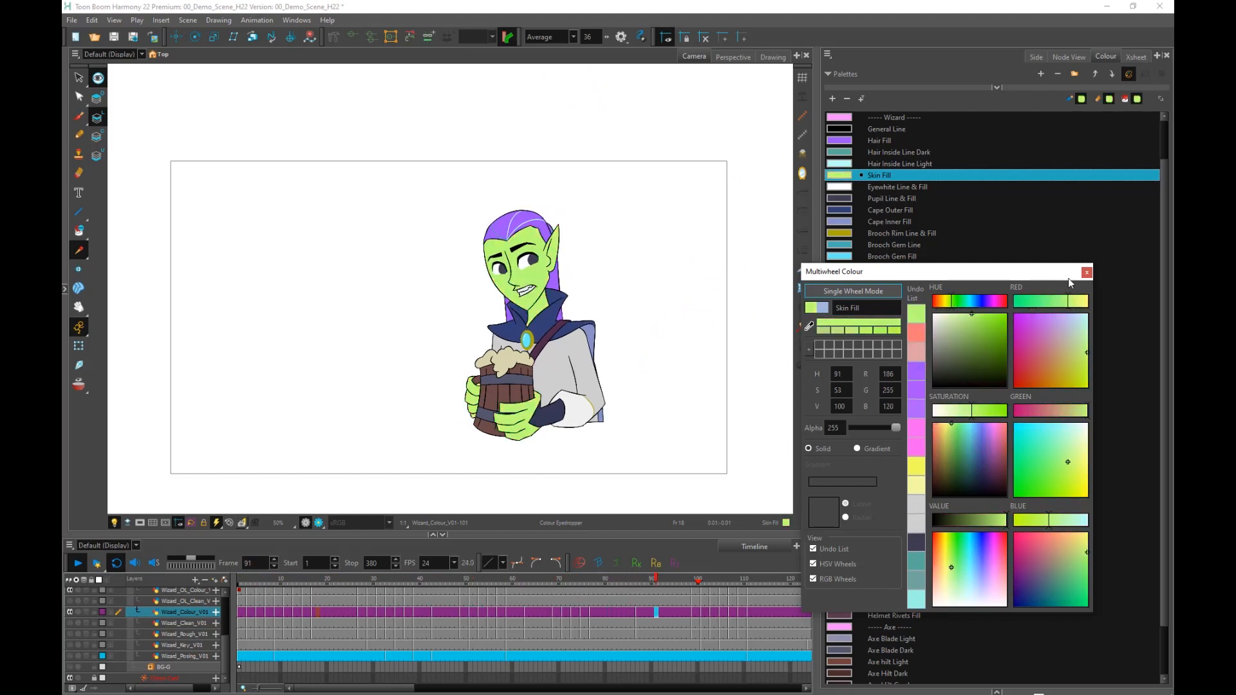
click(1087, 272)
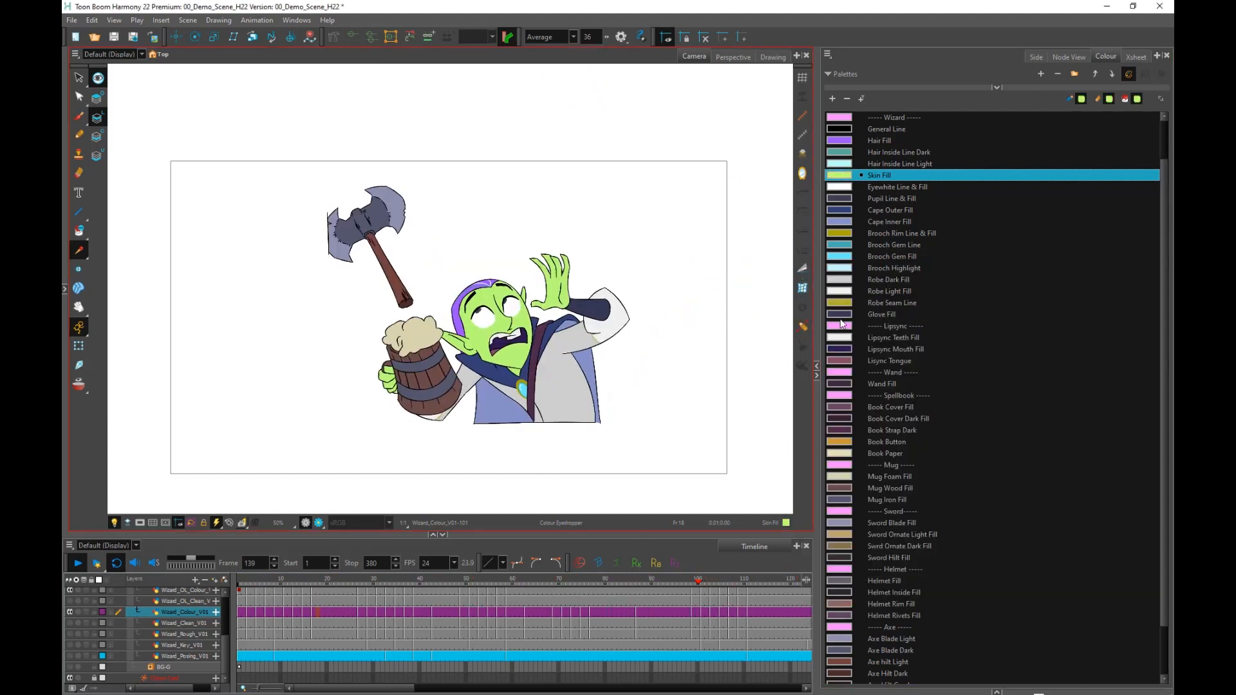
Change the Robe Dark Fill palette colour to salmon (RGB 255, 121, 121).
double_click(844, 280)
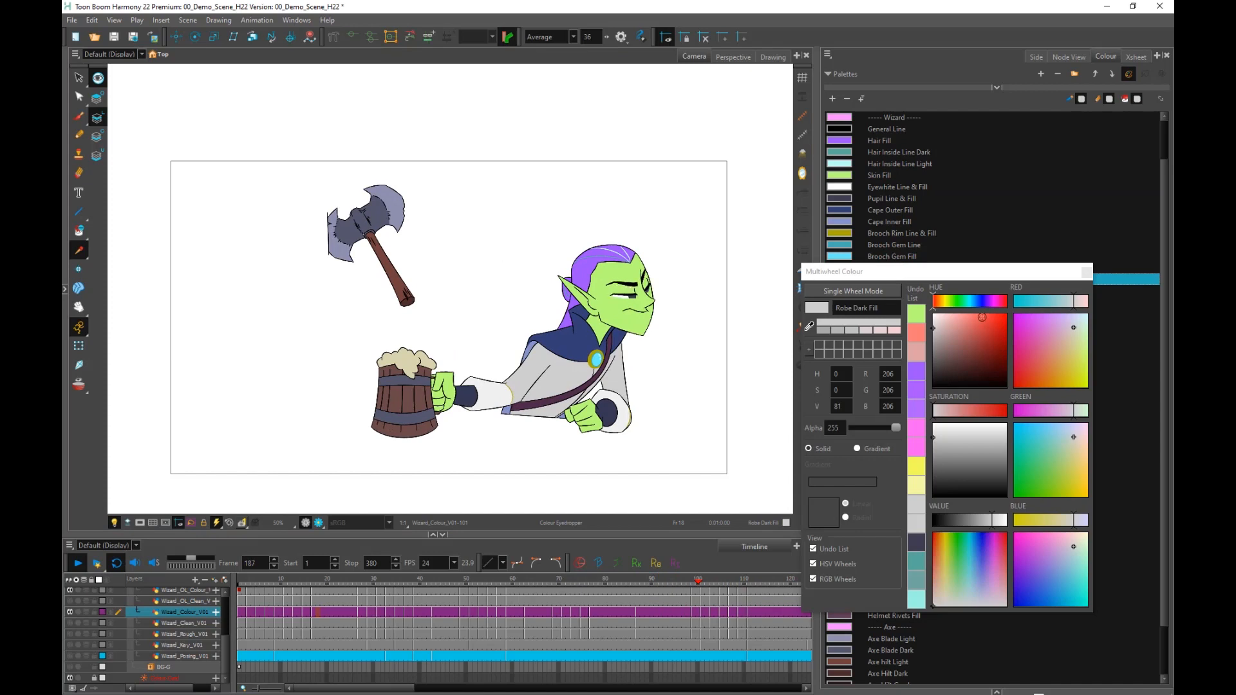
drag(956, 345, 971, 314)
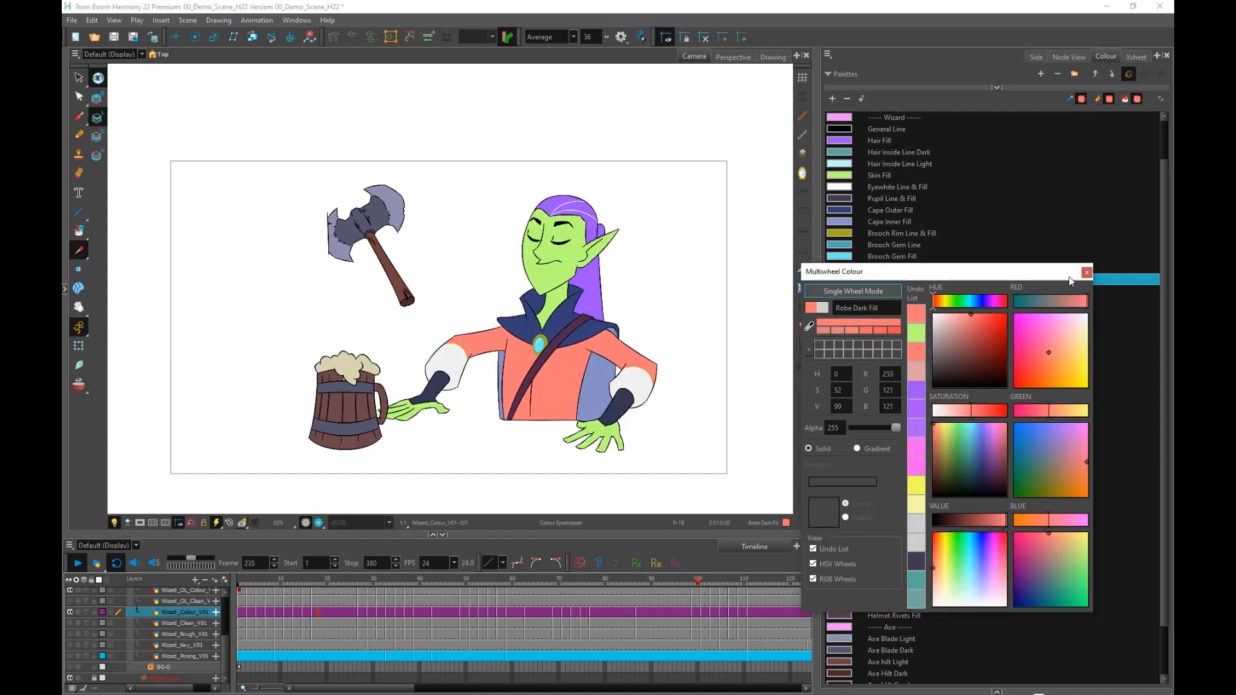
click(1087, 272)
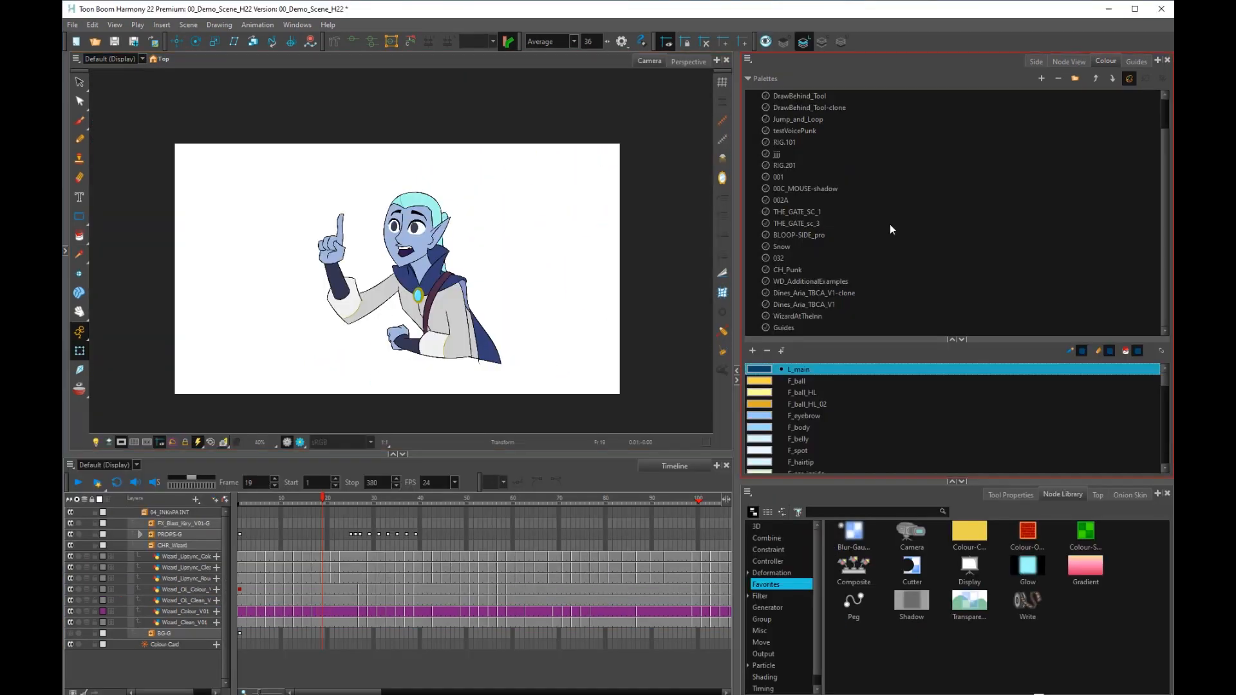
Clone the WizardAtTheInn palette under the name WizardAtTheInn-clone.
click(1136, 9)
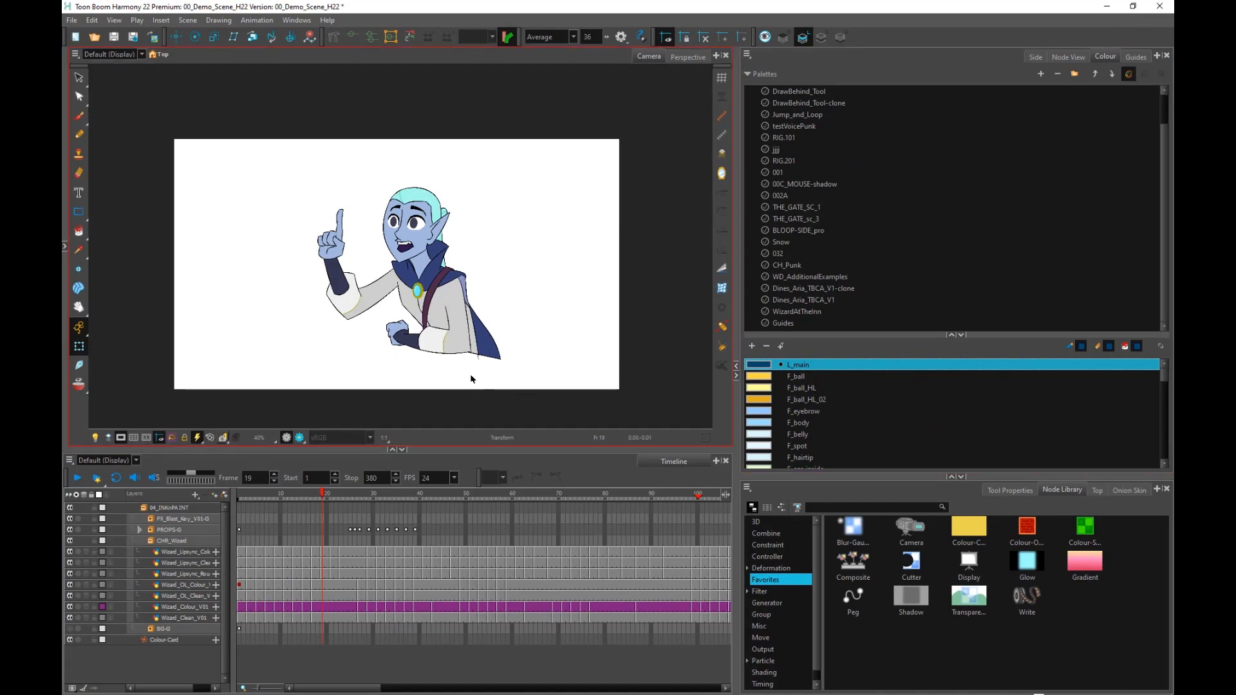
mouse_move(1165, 191)
mouse_down()
mouse_move(1166, 176)
mouse_move(1164, 206)
mouse_up()
click(793, 312)
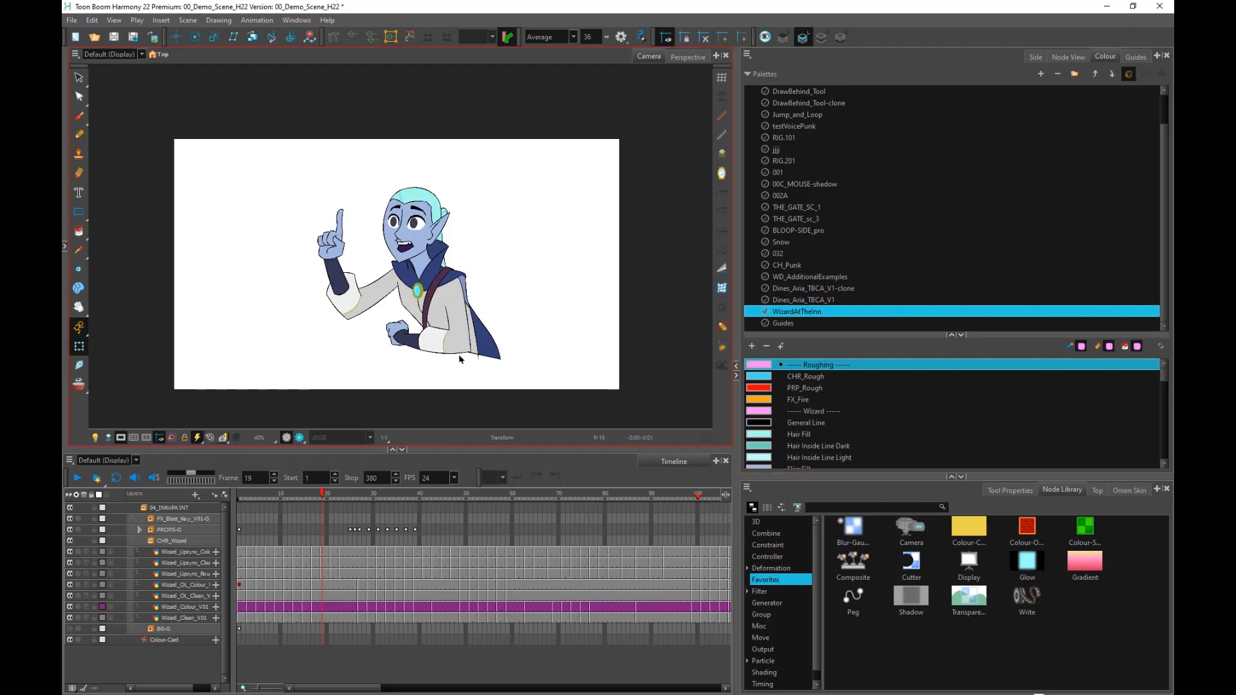
right_click(795, 312)
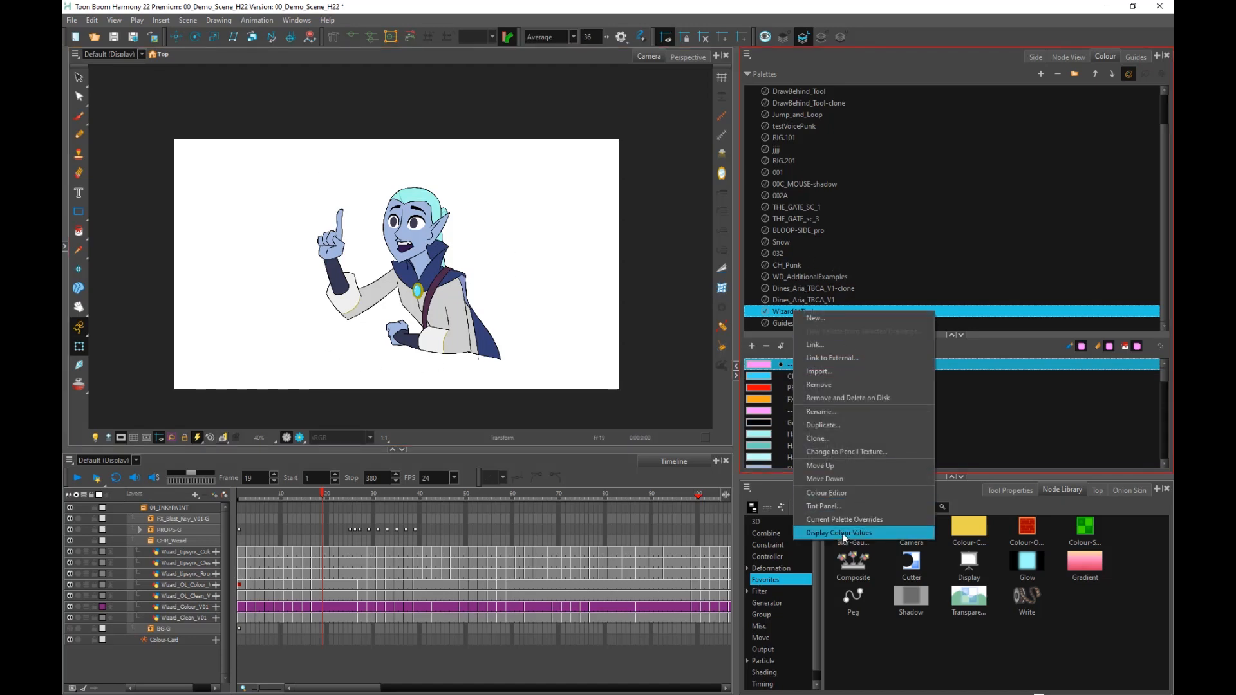
click(833, 438)
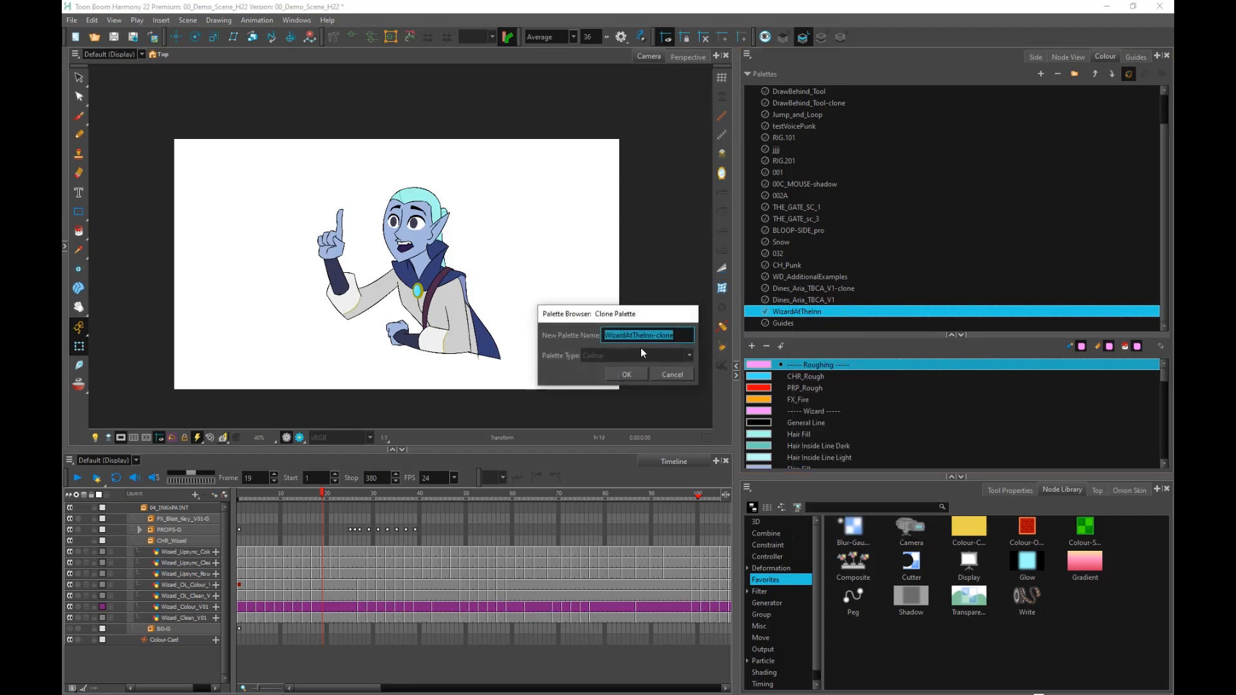
click(635, 375)
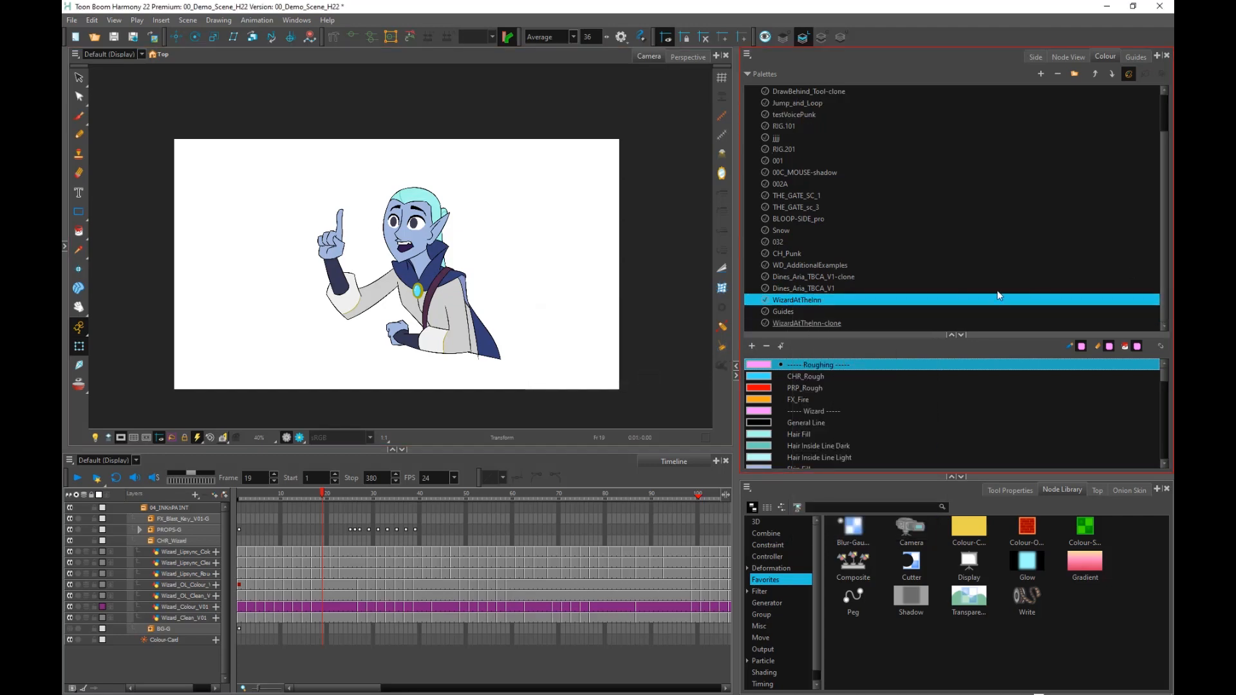
Move the WizardAtTheInn-clone palette up the list so it sits directly above WizardAtTheInn.
click(826, 321)
click(1093, 75)
click(1093, 74)
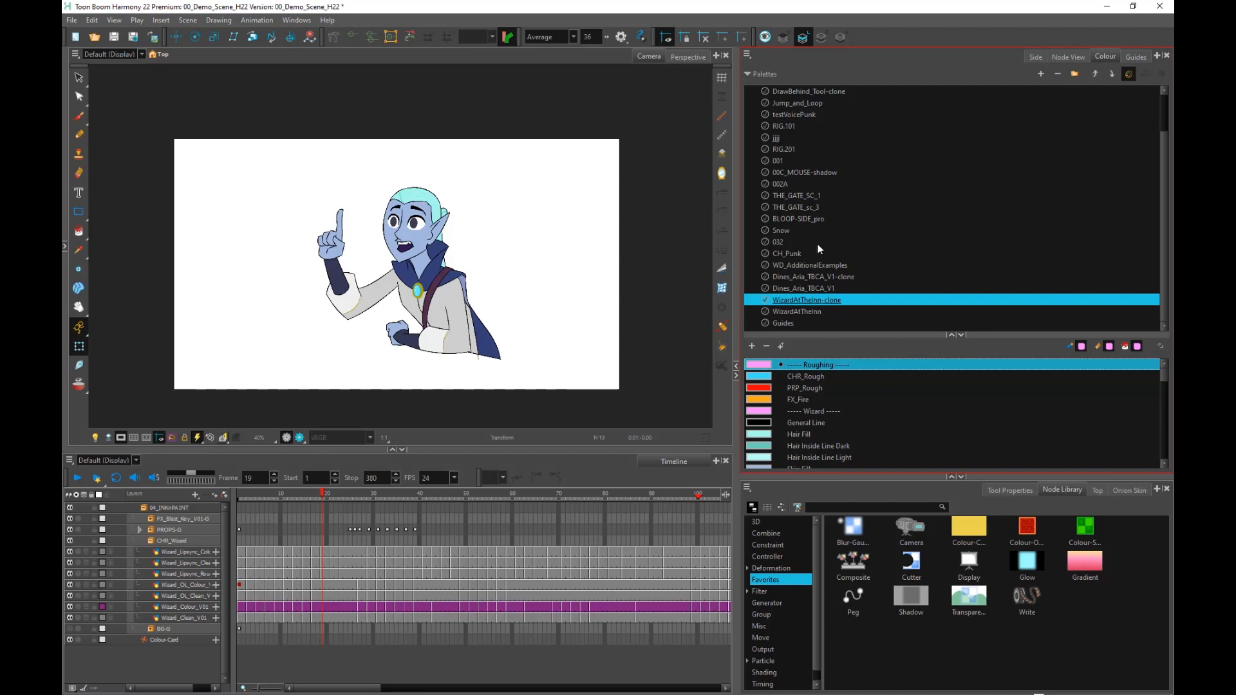
Open the tint settings for WizardAtTheInn-clone, select all its colours through FX Mask and enable the preview.
right_click(797, 303)
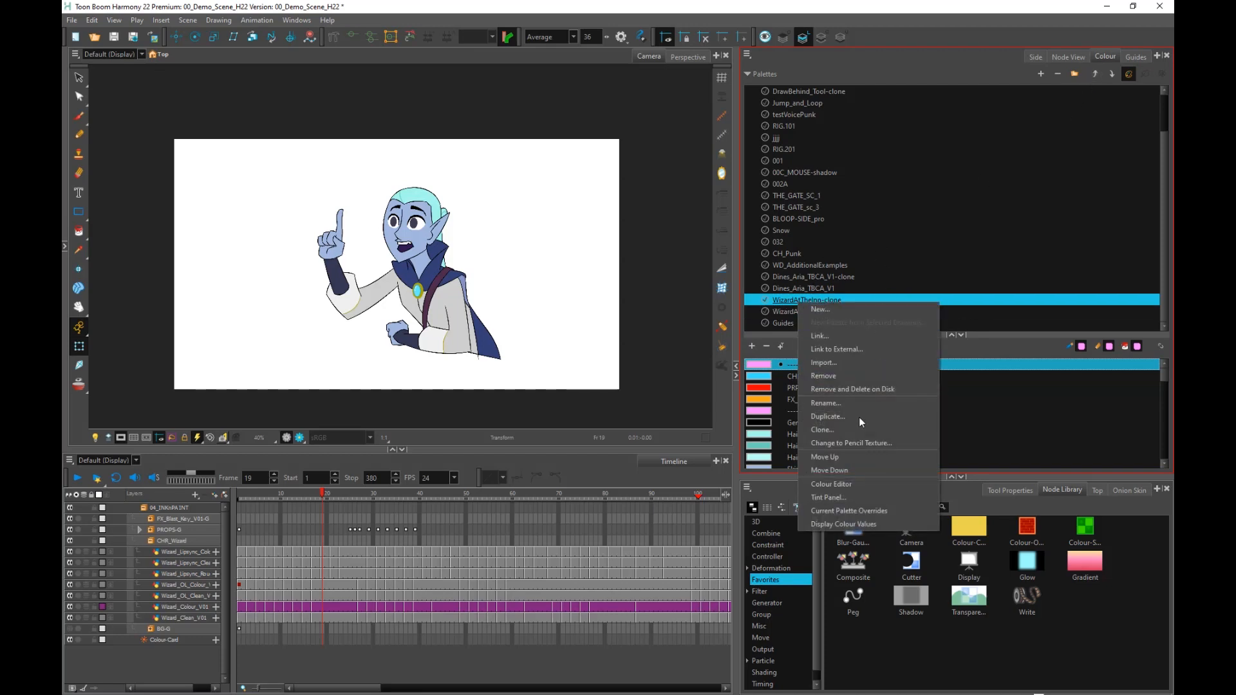
click(832, 497)
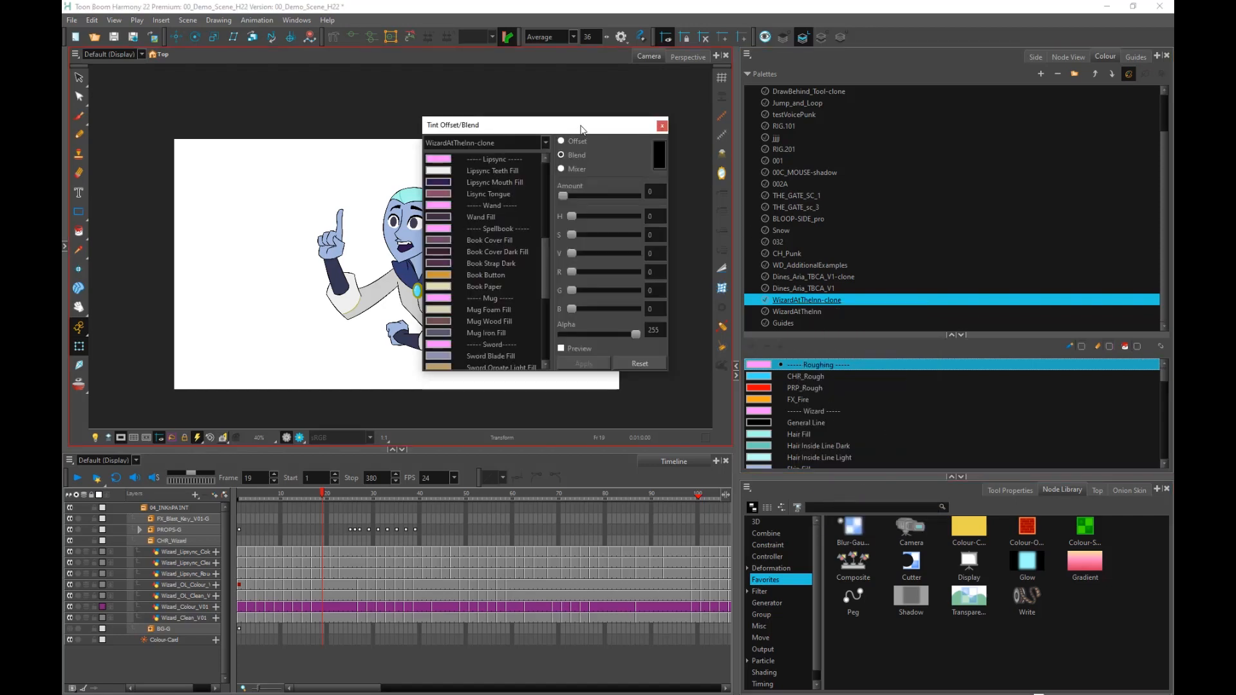
drag(580, 124, 715, 82)
drag(680, 223, 672, 319)
click(621, 117)
shift+click(646, 314)
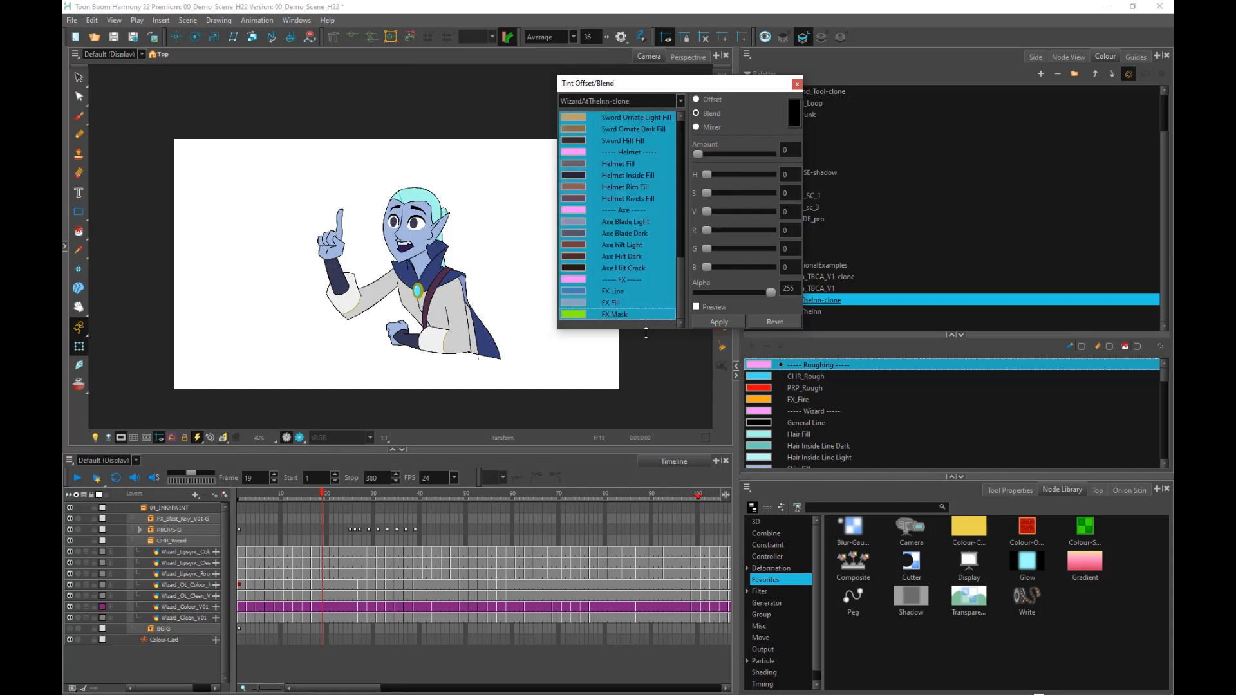
drag(805, 330, 917, 512)
click(710, 491)
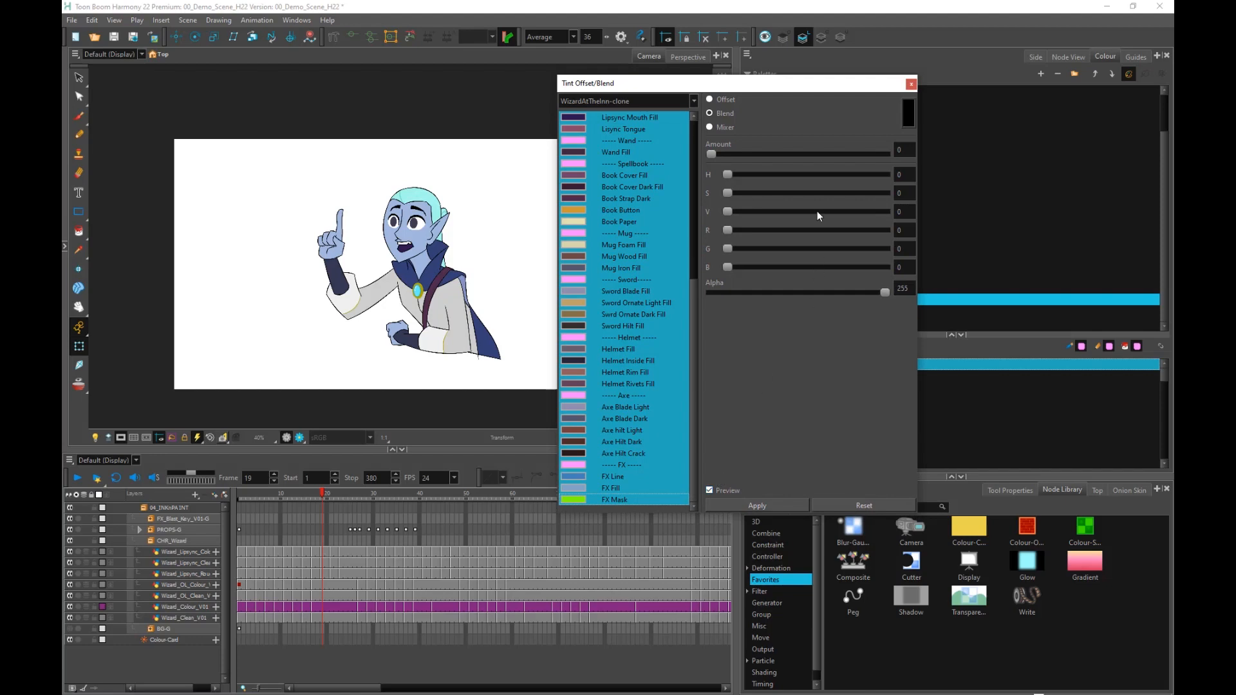
Try a red blend tint on the cloned palette with amount 41, red 188 and green 31.
drag(712, 153, 782, 155)
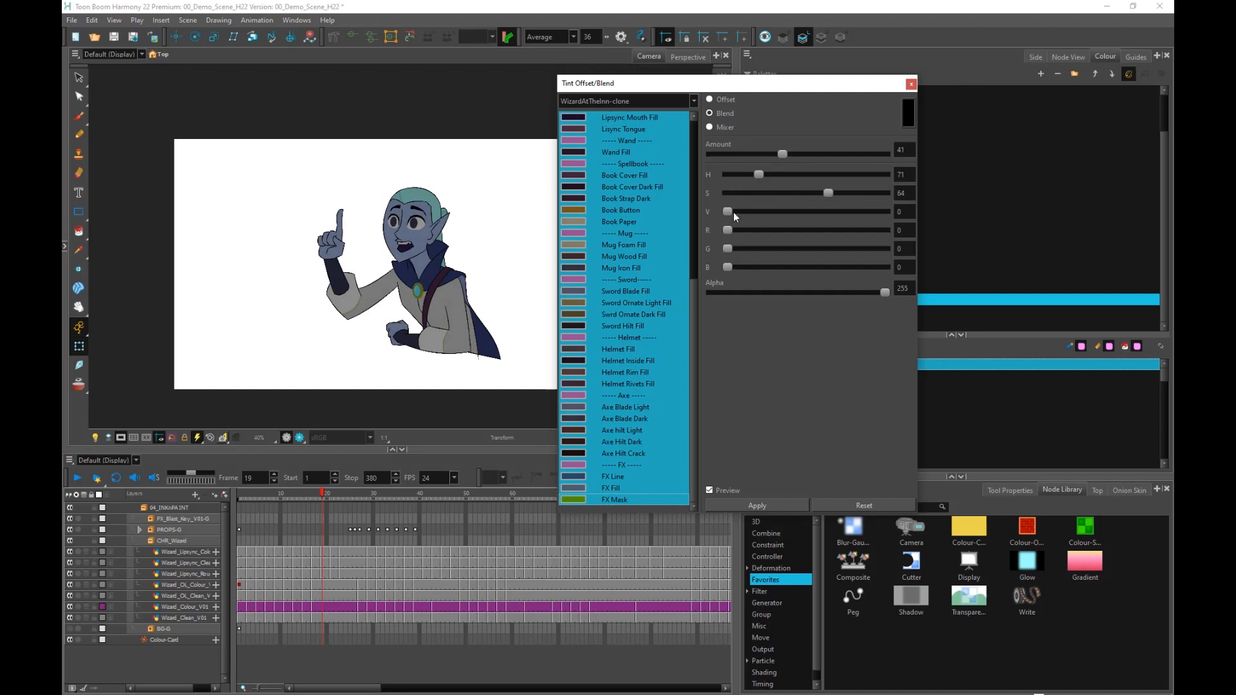
drag(748, 230, 844, 231)
mouse_move(730, 248)
mouse_down()
mouse_move(790, 251)
mouse_move(747, 248)
mouse_up()
Try dark blue and purple tint colours on the cloned palette, ending with RGB 57, 0, 98.
click(909, 121)
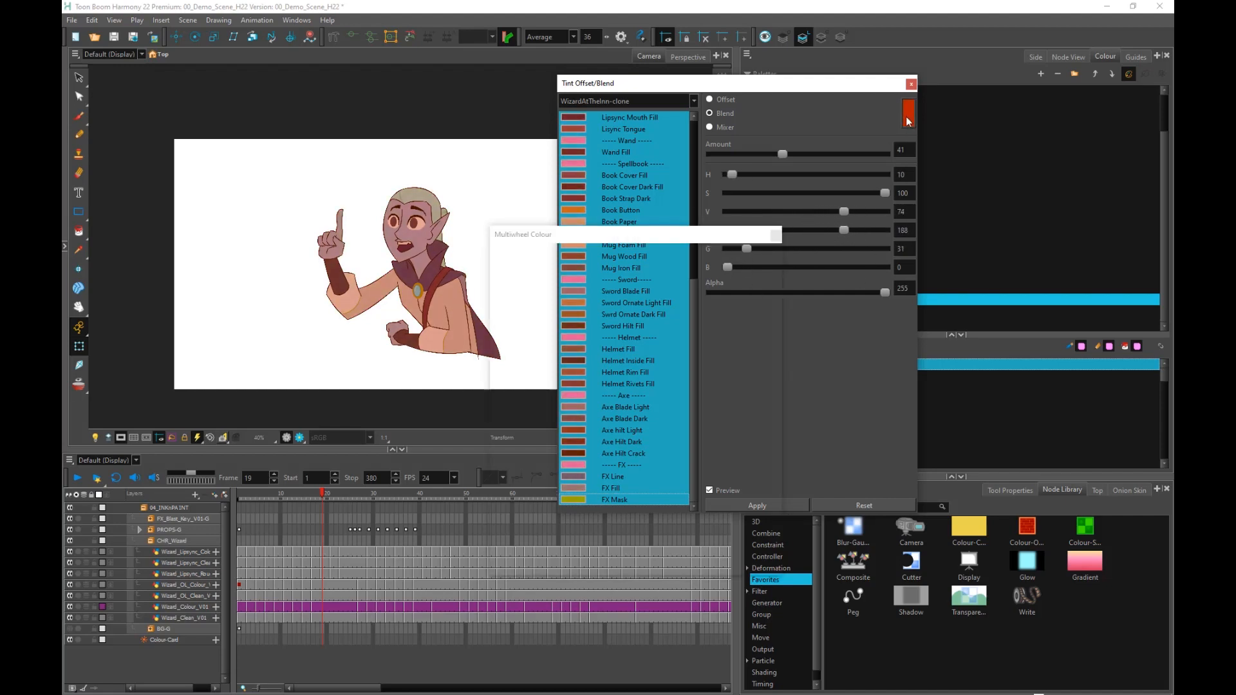
drag(657, 266, 685, 340)
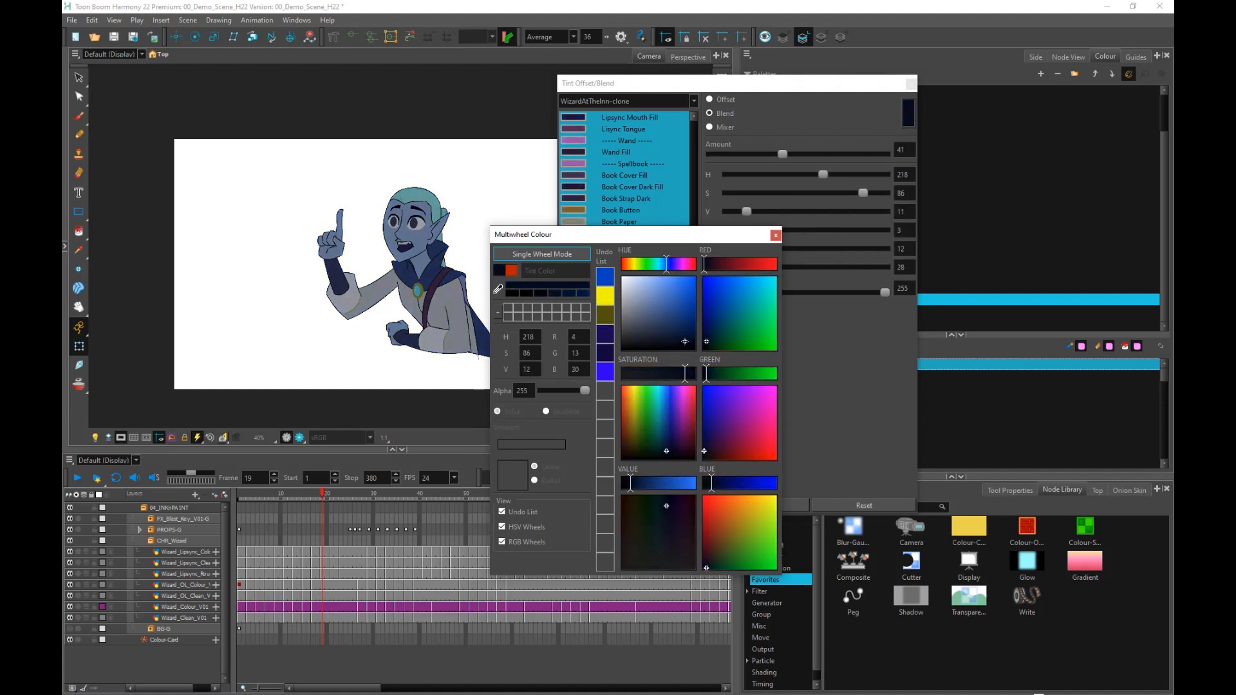
drag(668, 265, 672, 273)
mouse_move(684, 332)
mouse_down()
mouse_move(656, 310)
mouse_move(646, 332)
mouse_move(691, 341)
mouse_up()
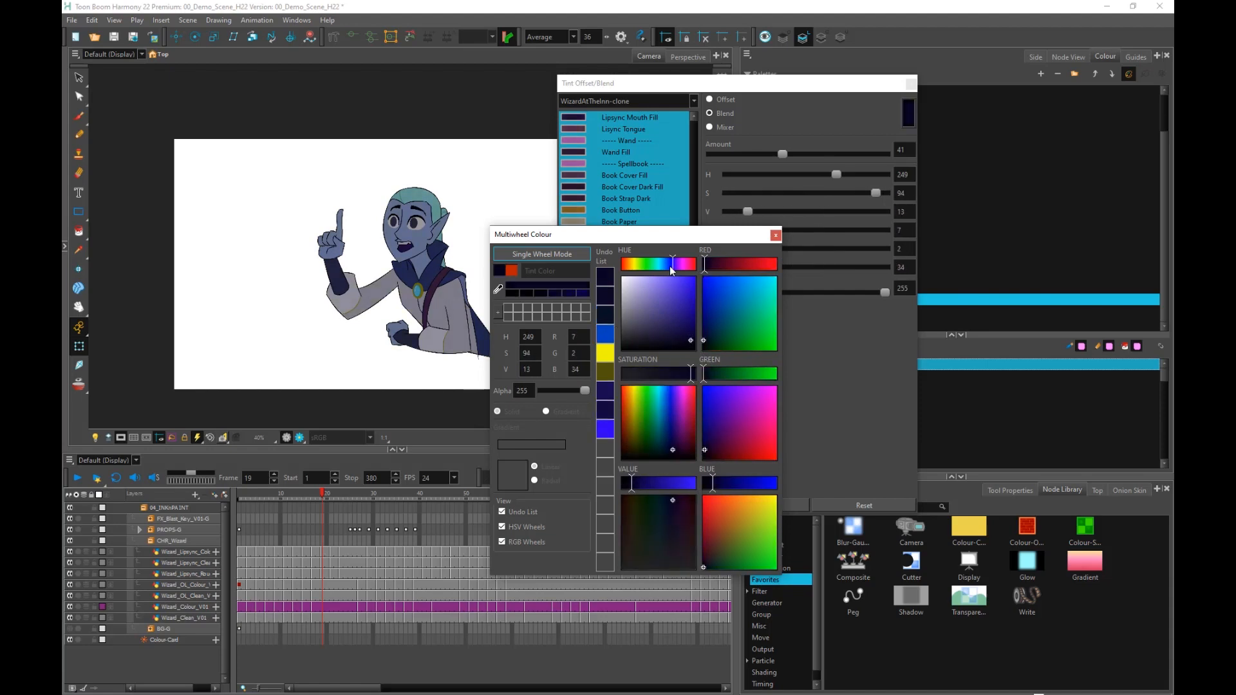
drag(672, 267, 679, 272)
drag(689, 327, 691, 309)
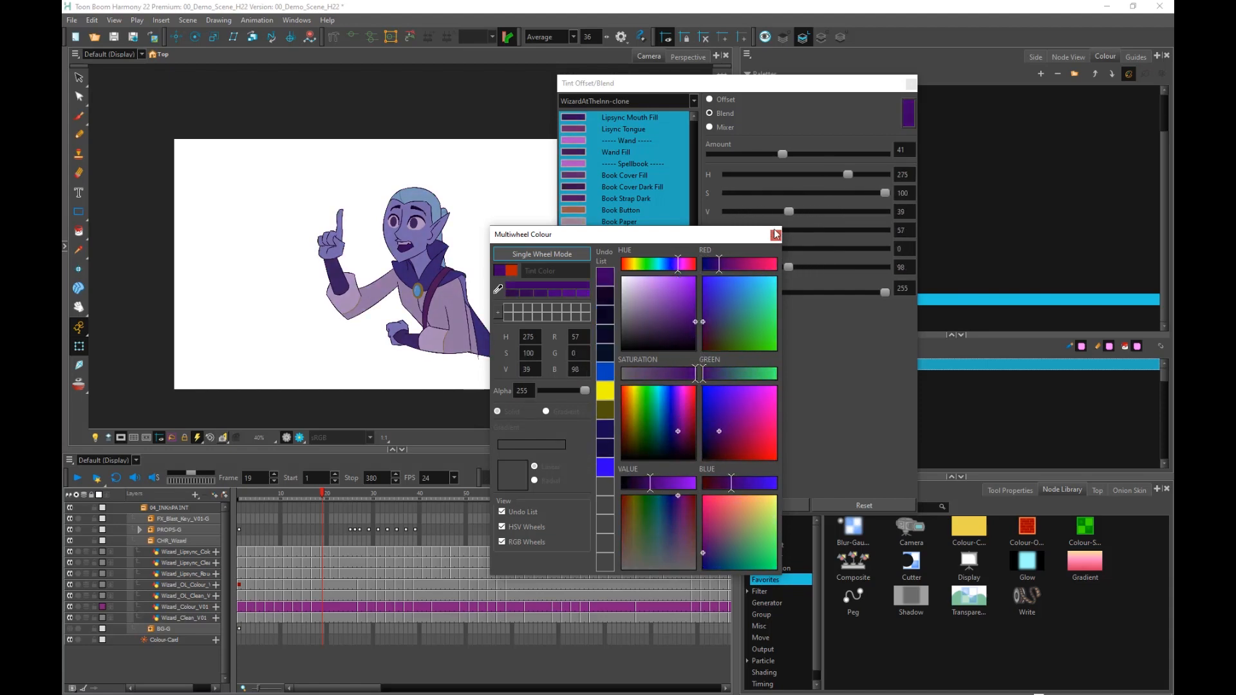
click(776, 235)
Apply a green blend tint to the cloned palette with amount 74 and RGB 87, 123, 72, and close the tint settings.
drag(782, 155, 838, 165)
mouse_move(793, 267)
mouse_down()
mouse_move(837, 269)
mouse_move(766, 269)
mouse_move(771, 229)
mouse_move(852, 234)
mouse_move(781, 232)
mouse_move(782, 253)
mouse_move(843, 251)
mouse_move(744, 249)
mouse_move(802, 257)
mouse_up()
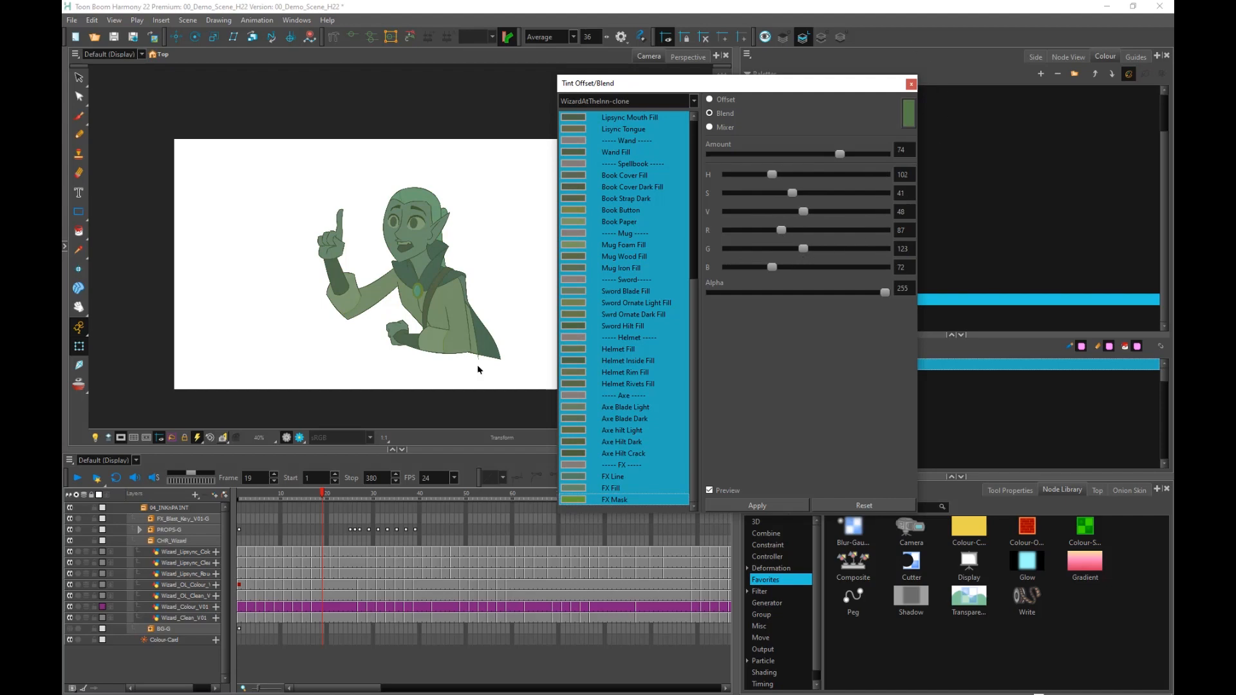
click(771, 506)
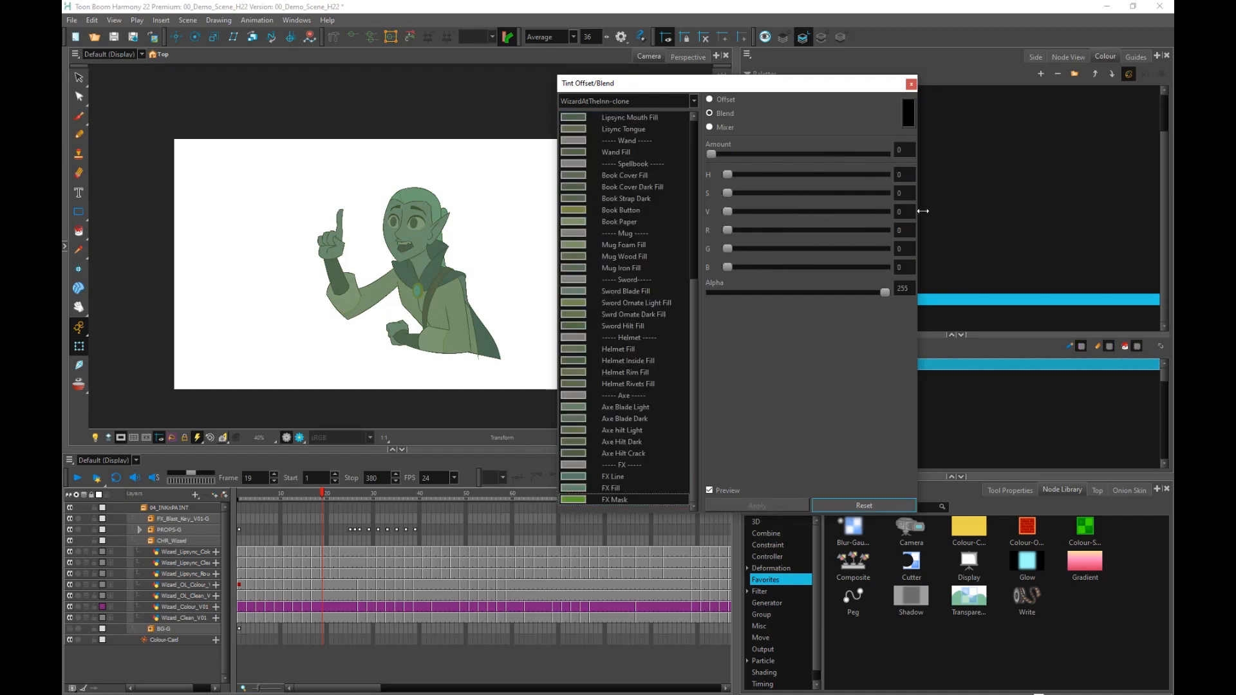
click(910, 84)
Review the clone's tinted colours, and move WizardAtTheInn-clone below WizardAtTheInn so the original palette takes priority.
drag(864, 334, 860, 160)
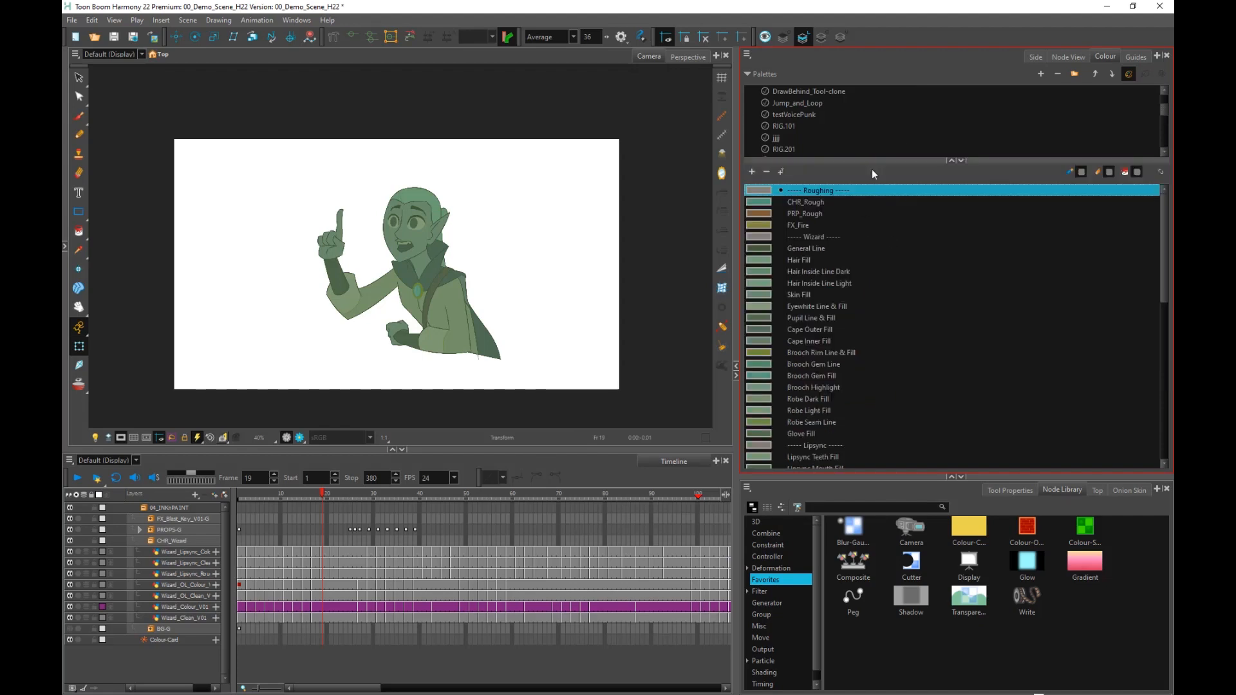
drag(1164, 217, 1077, 431)
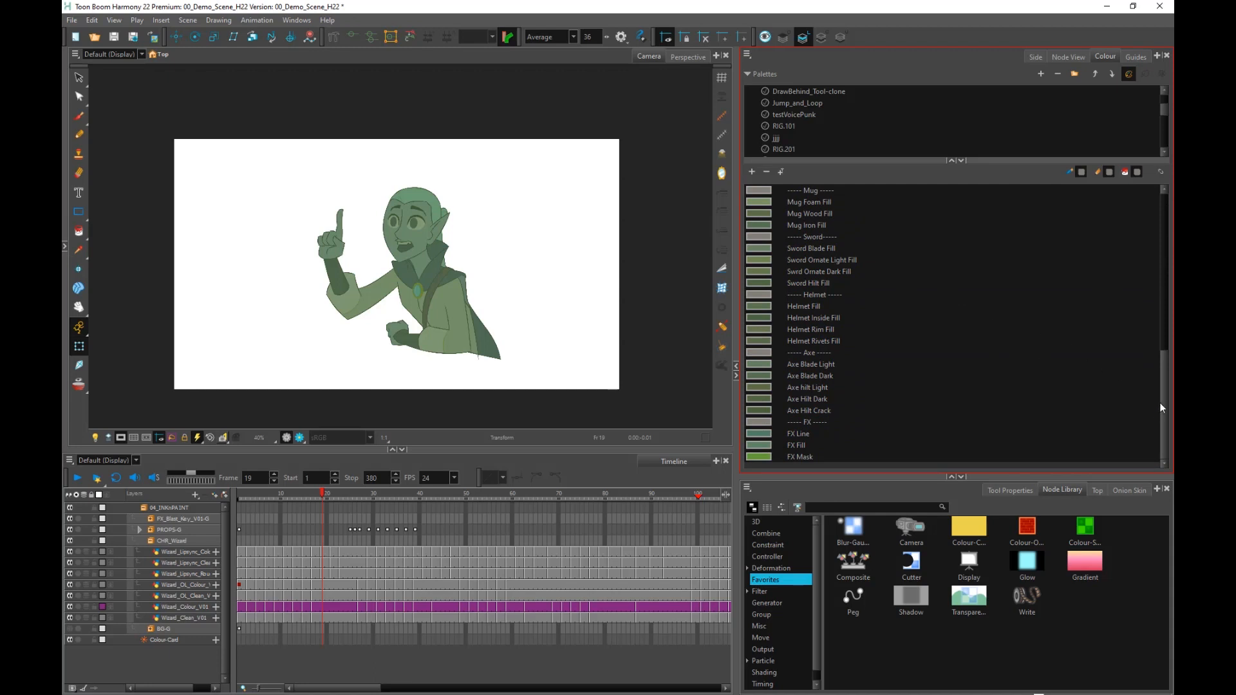
drag(1161, 406, 1152, 235)
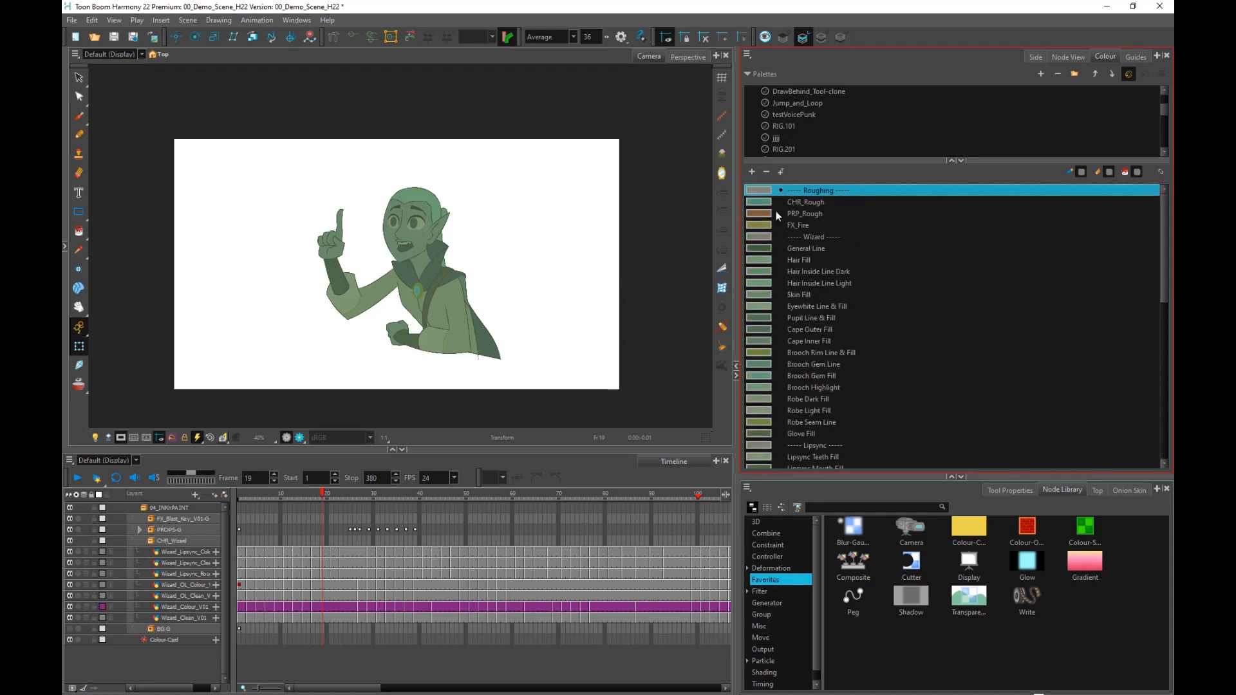
drag(821, 160, 823, 304)
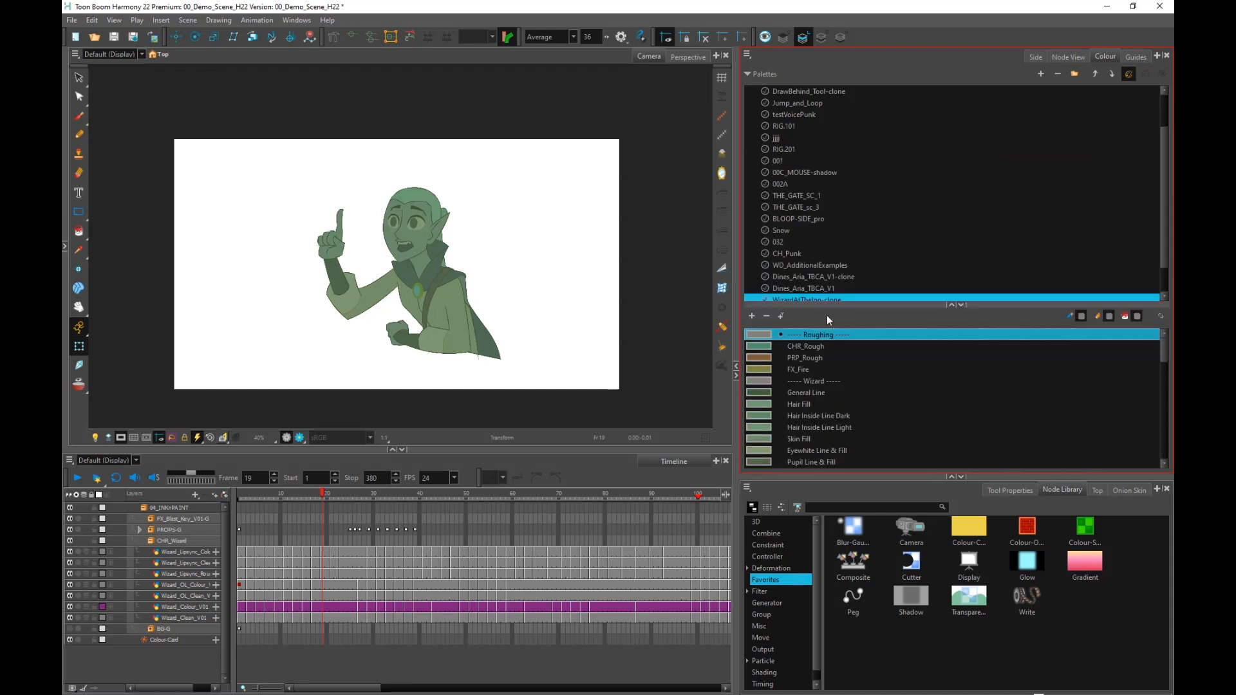
scroll(1167, 177, down, 3)
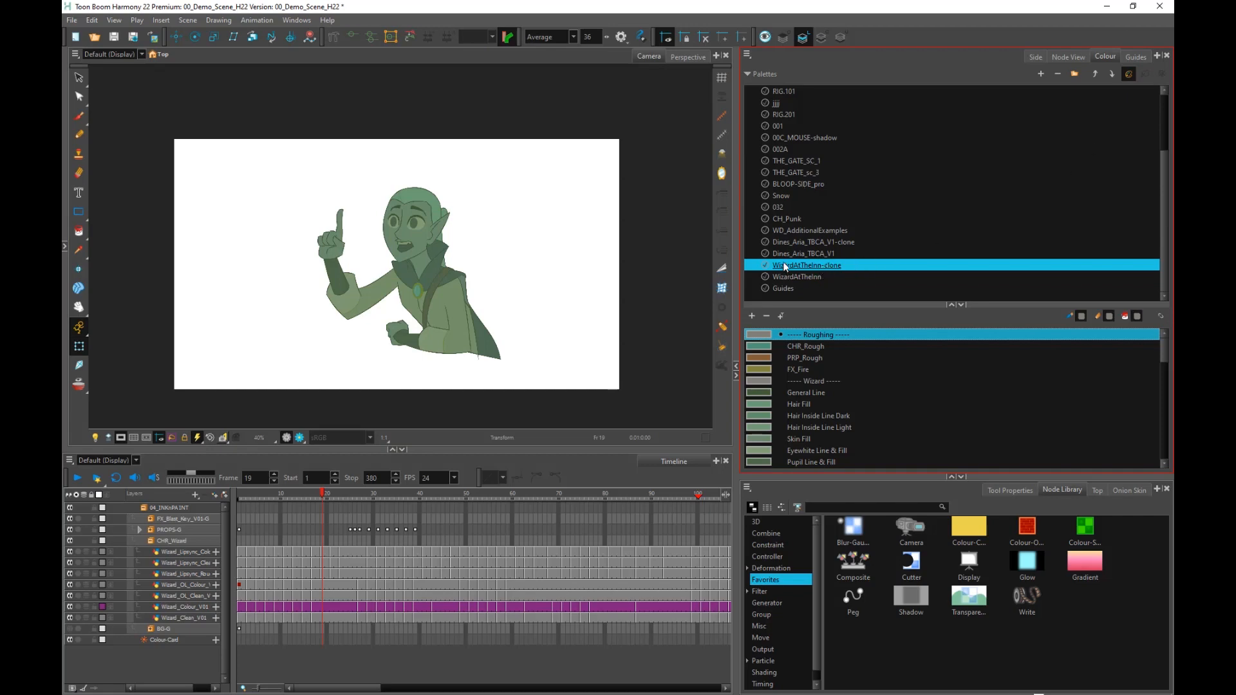
click(1112, 73)
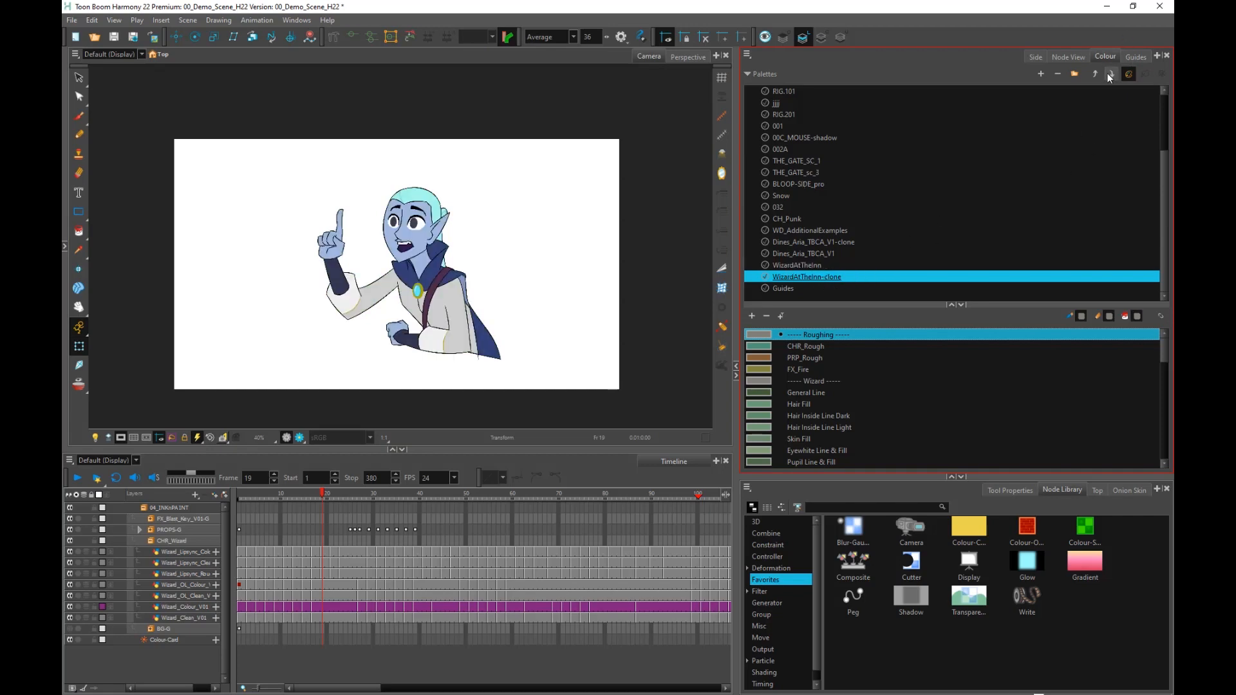
click(808, 264)
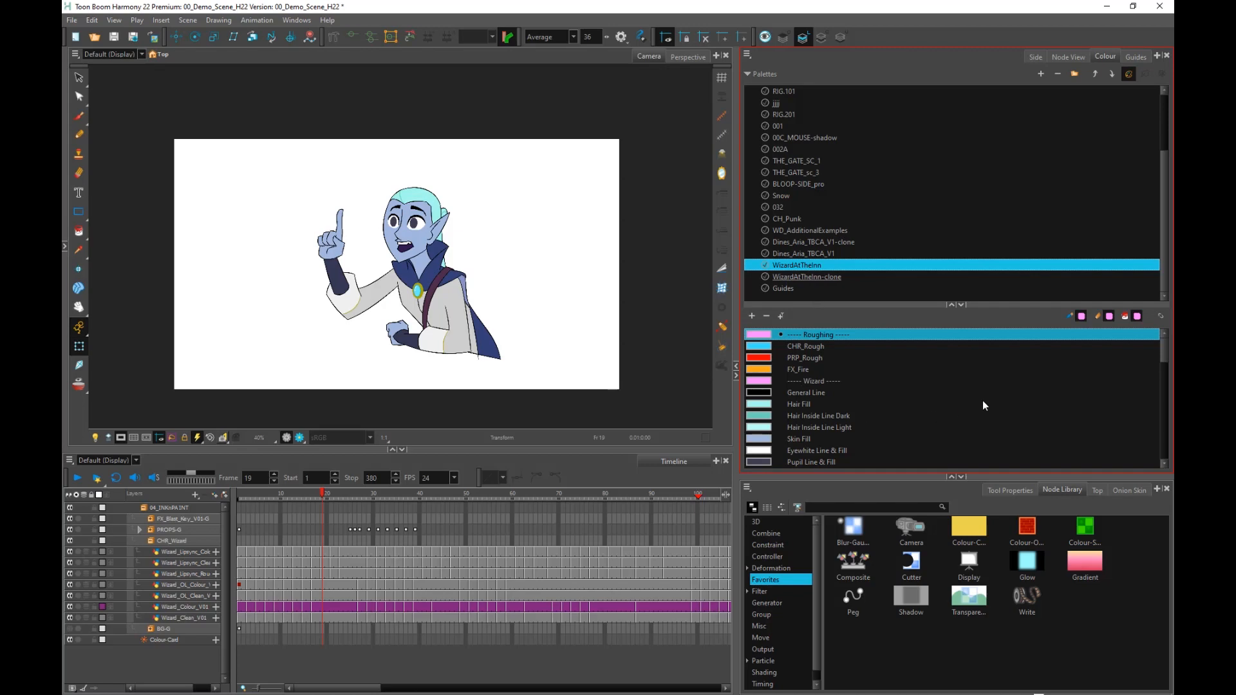
mouse_move(1163, 356)
mouse_down()
mouse_move(1166, 448)
mouse_move(1159, 349)
mouse_up()
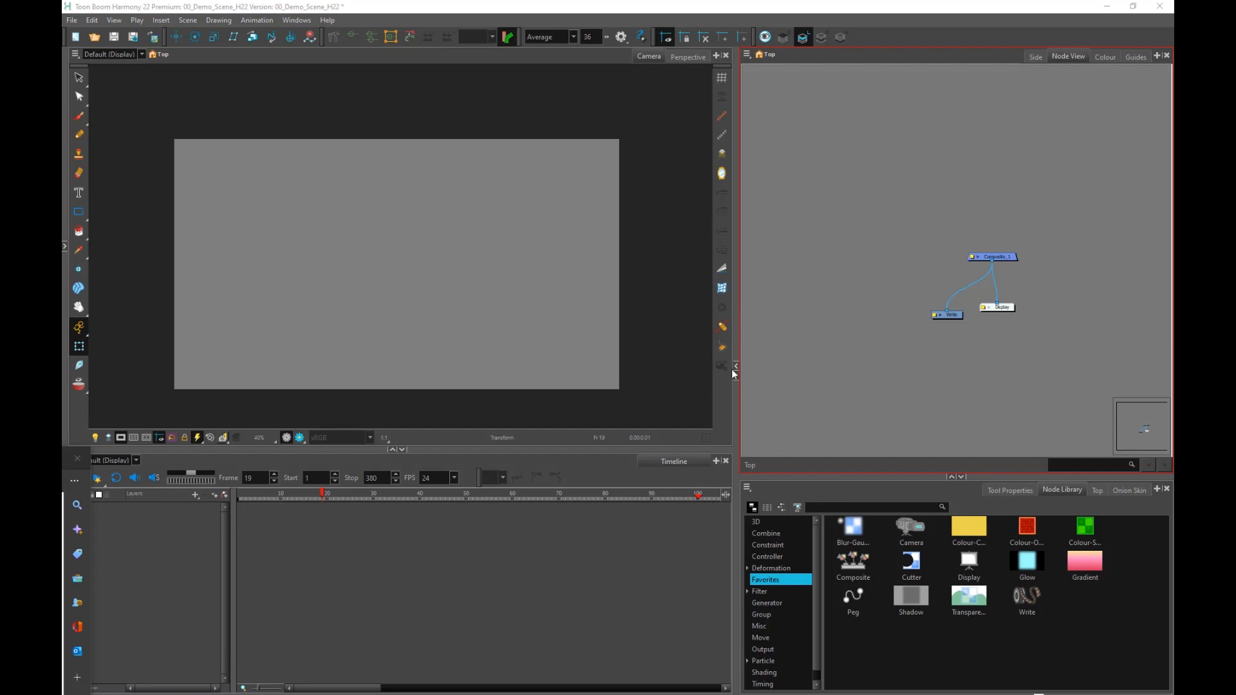
Collapse the side workspace area and enlarge the Camera view by shrinking the timeline.
click(736, 368)
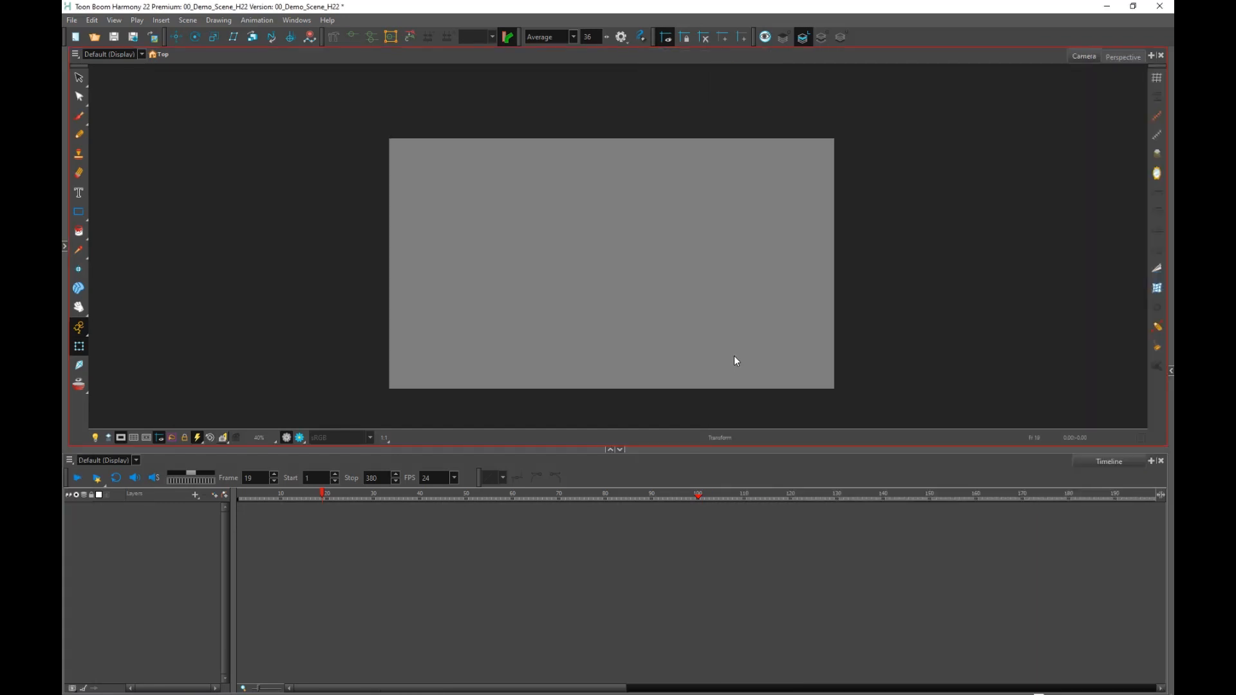
drag(647, 449, 647, 504)
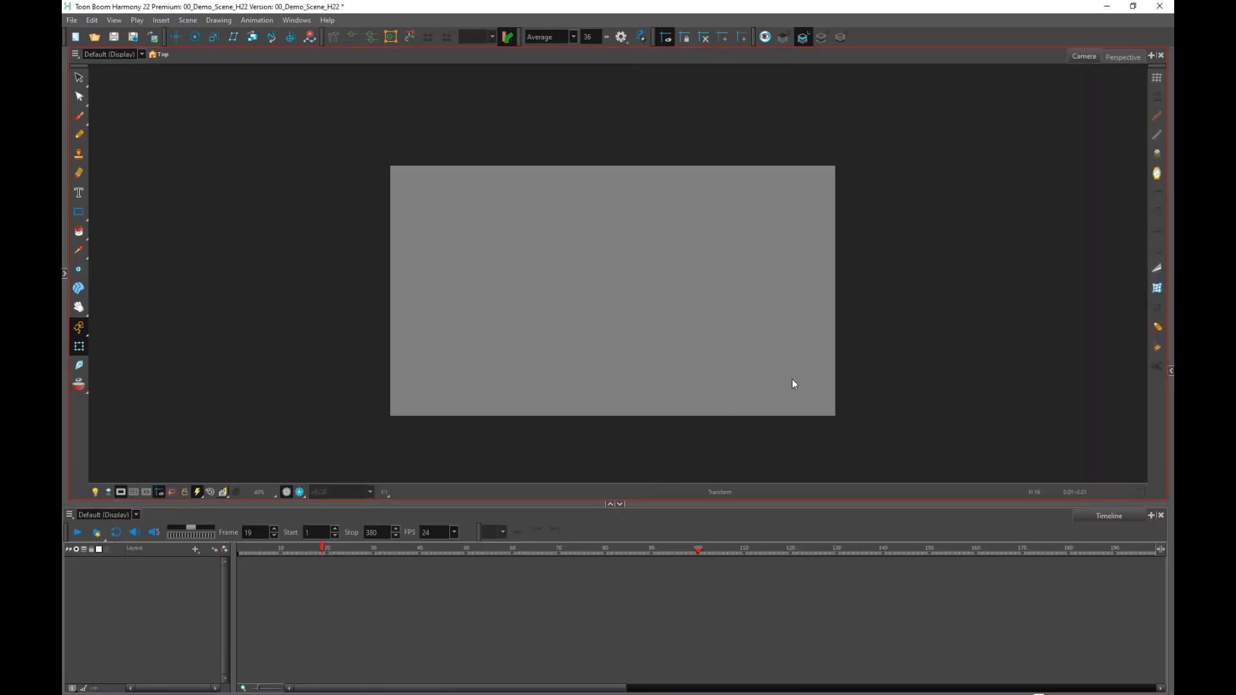
scroll(749, 375, up, 1)
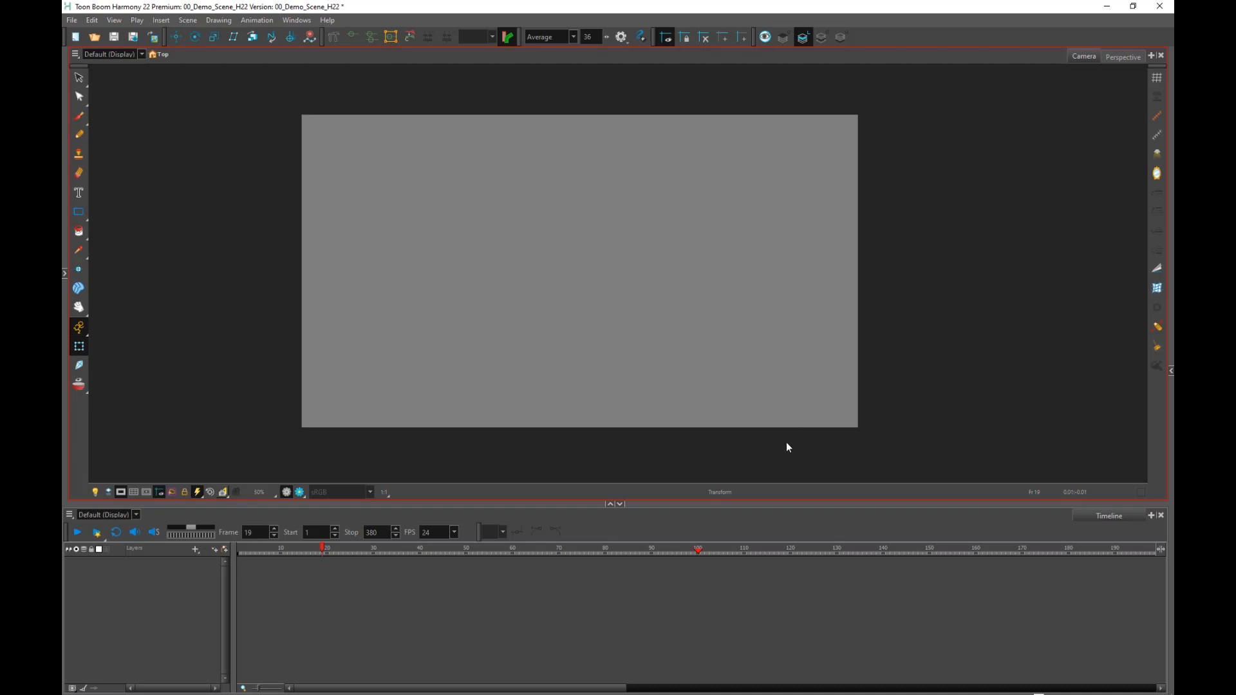
drag(865, 354, 852, 351)
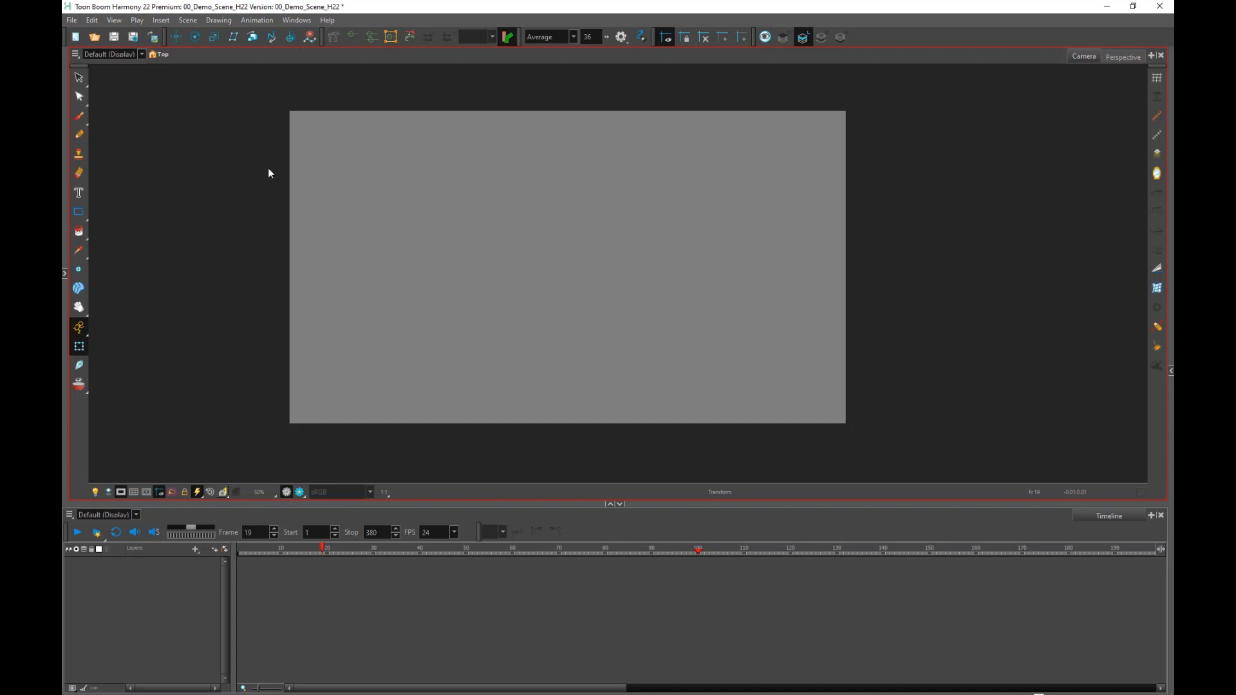
Start an image import and choose Park_MultiplaneBG.psd from the Assets Files folder as the source.
click(71, 20)
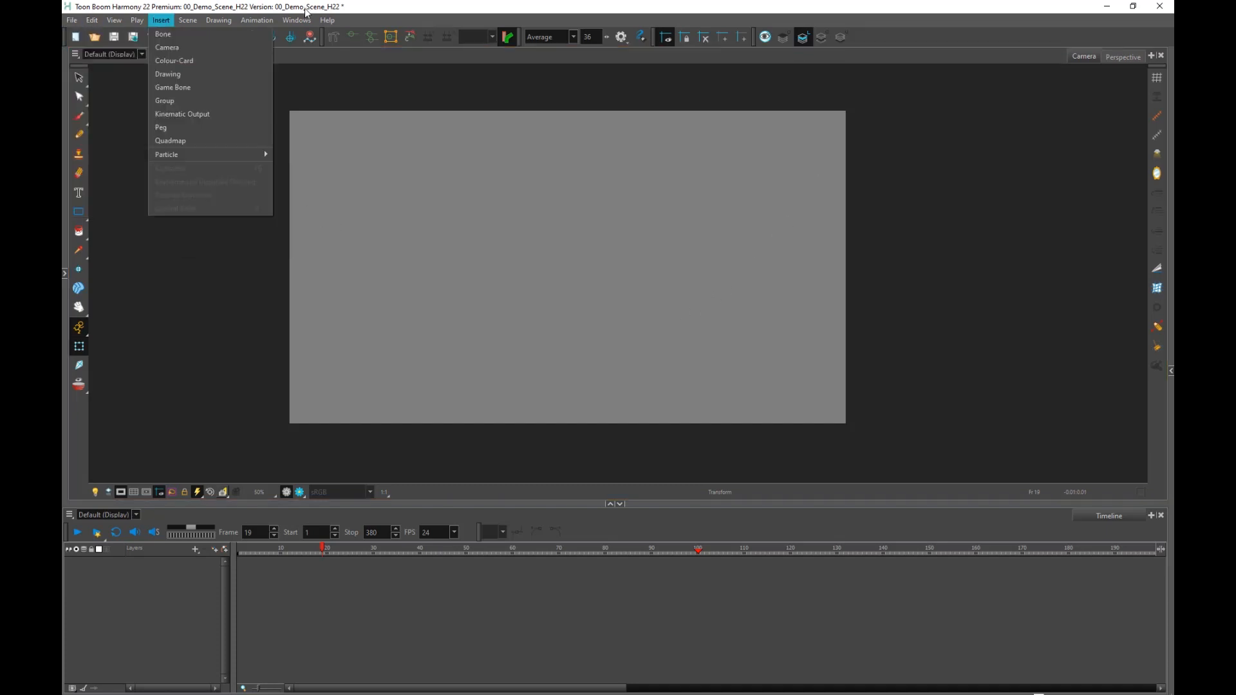
mouse_move(296, 20)
click(165, 12)
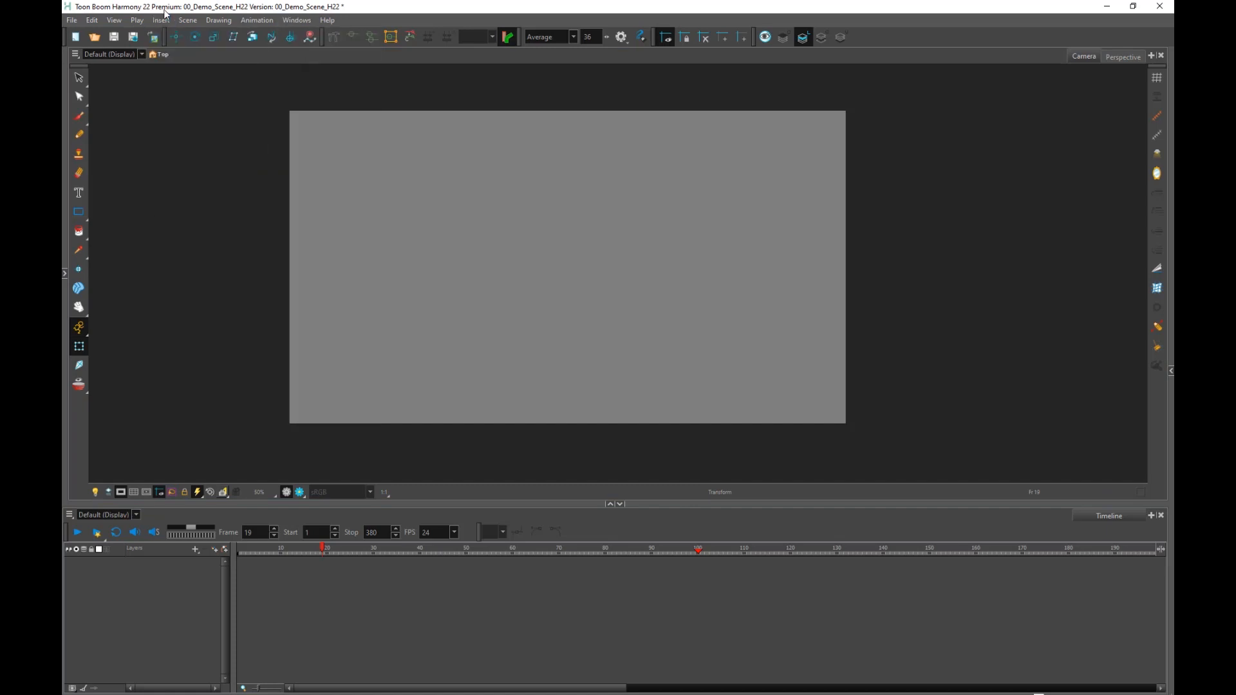
click(153, 38)
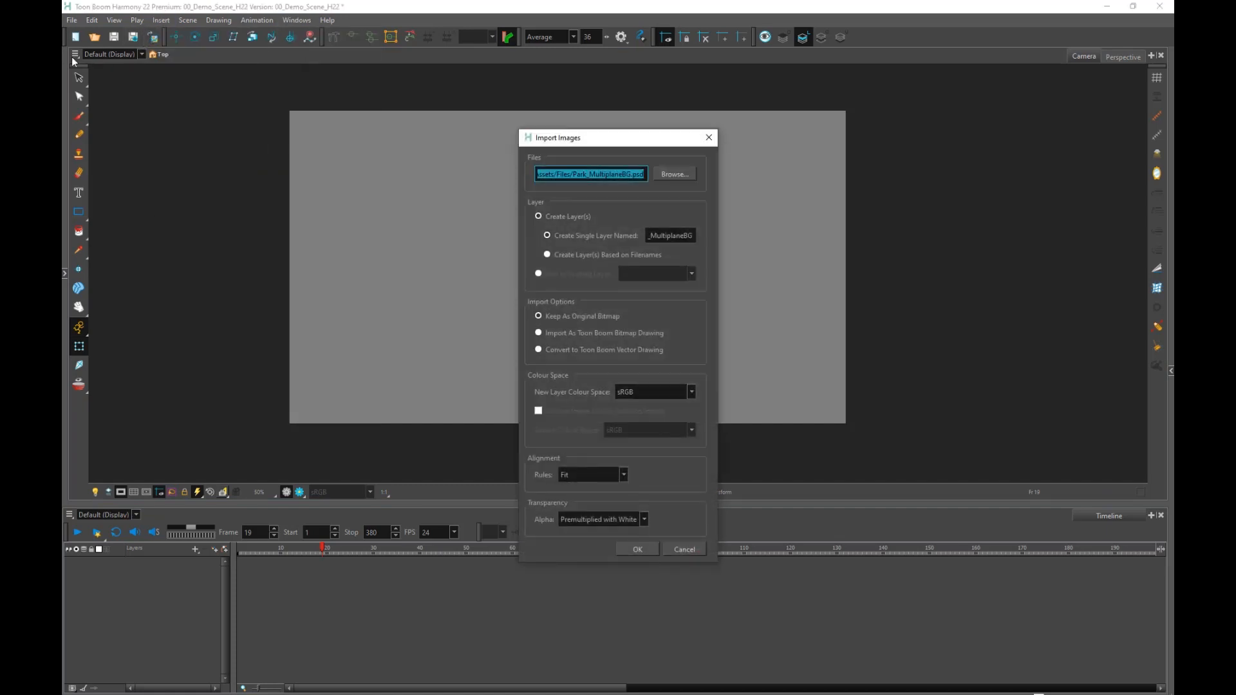
click(669, 174)
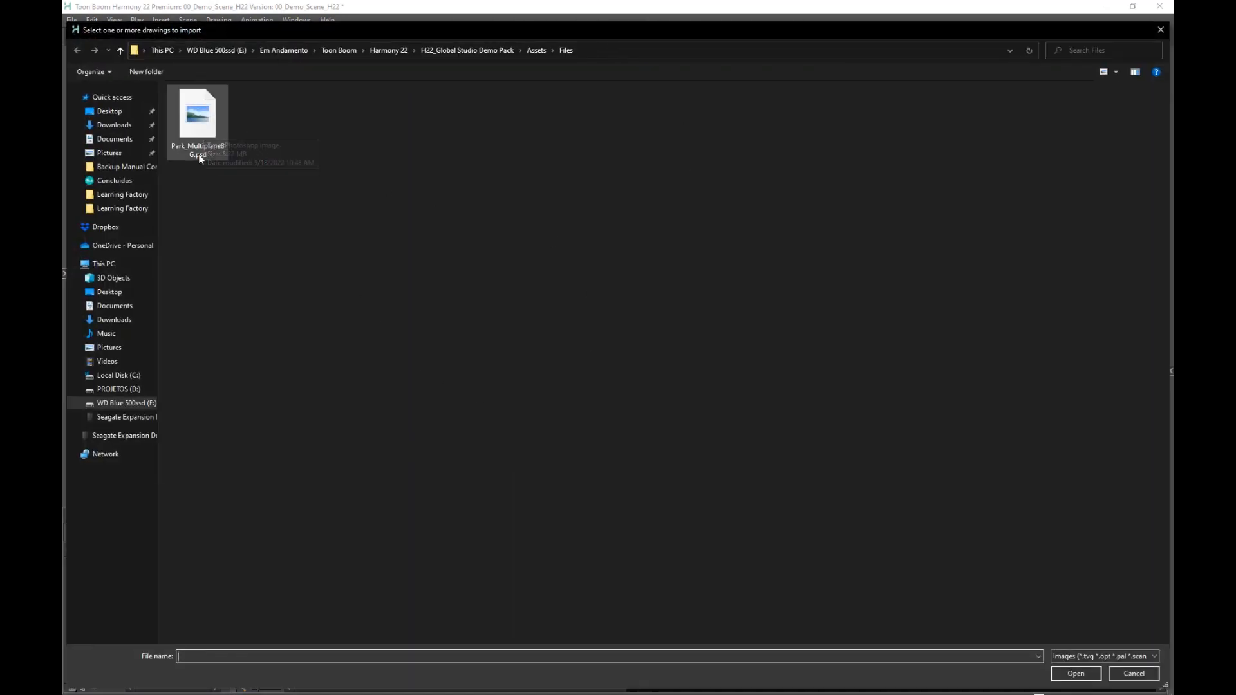
click(200, 127)
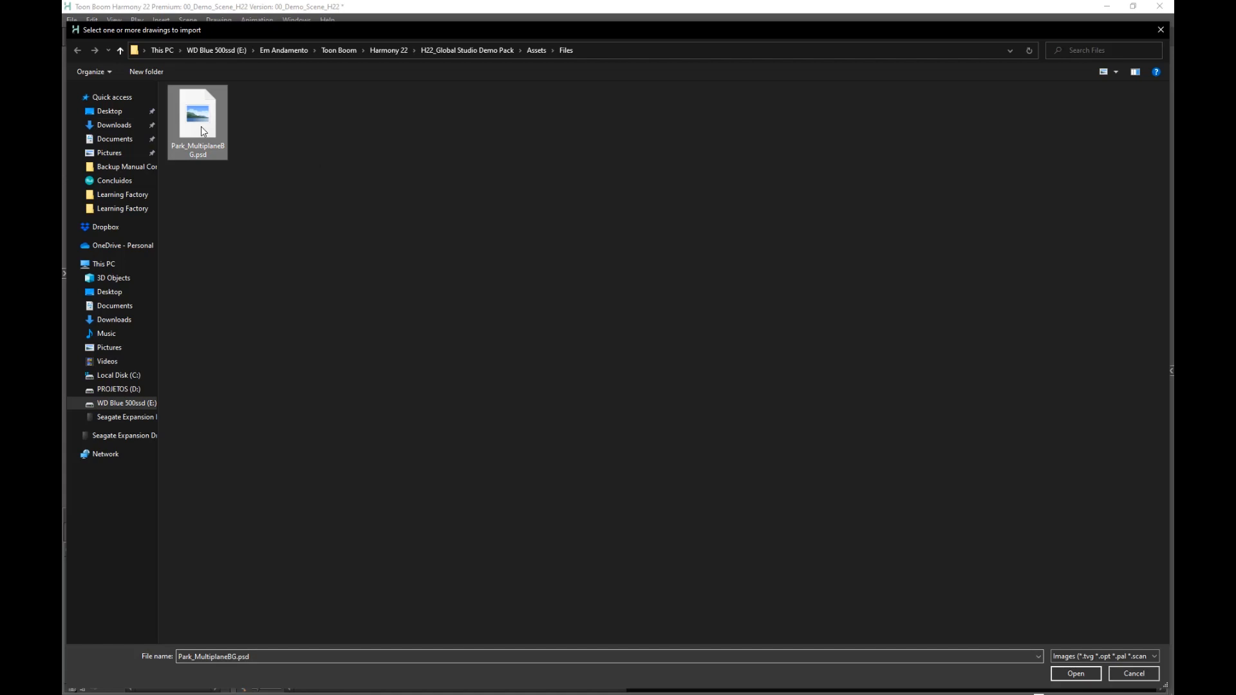
click(1074, 674)
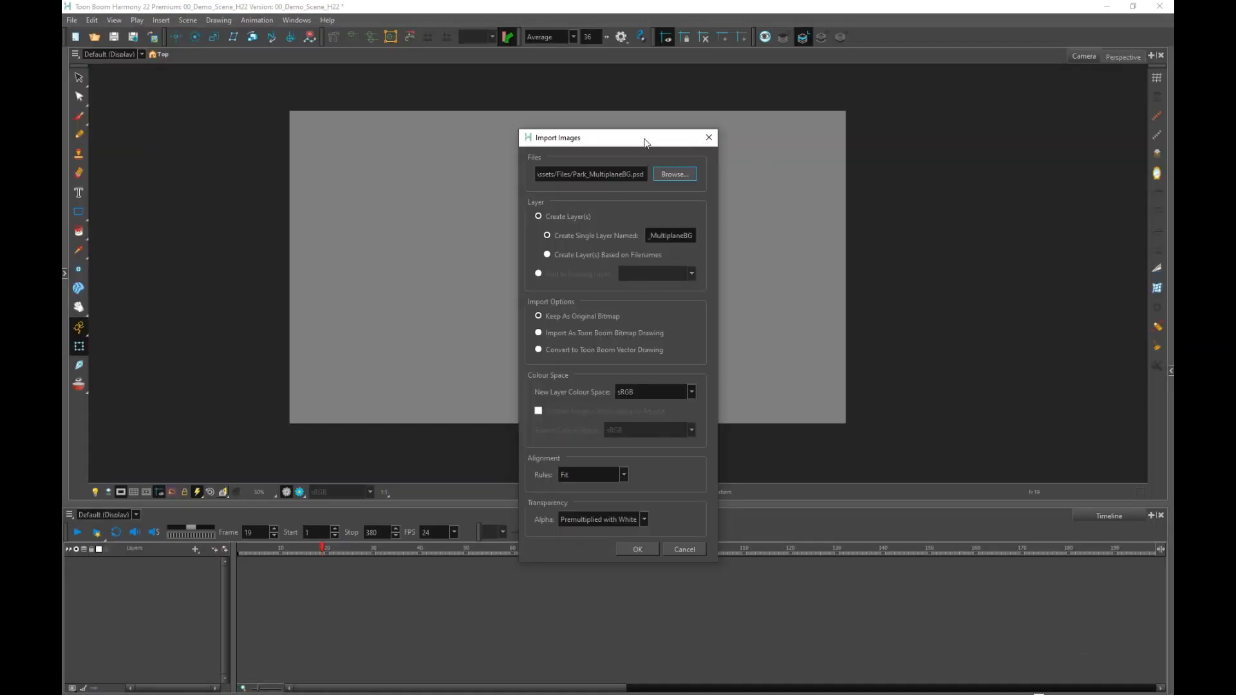
Import the PSD as original bitmap with Fit alignment, creating individual layers with straight transparency.
drag(567, 137, 470, 71)
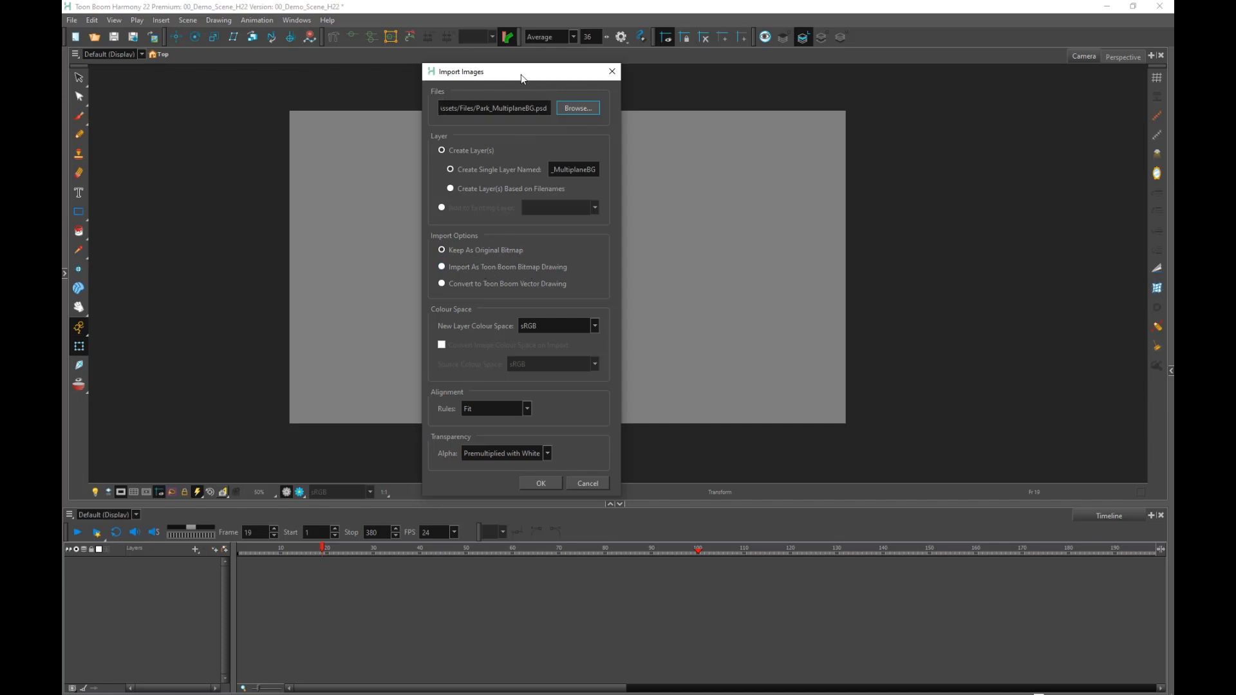
drag(523, 76, 577, 80)
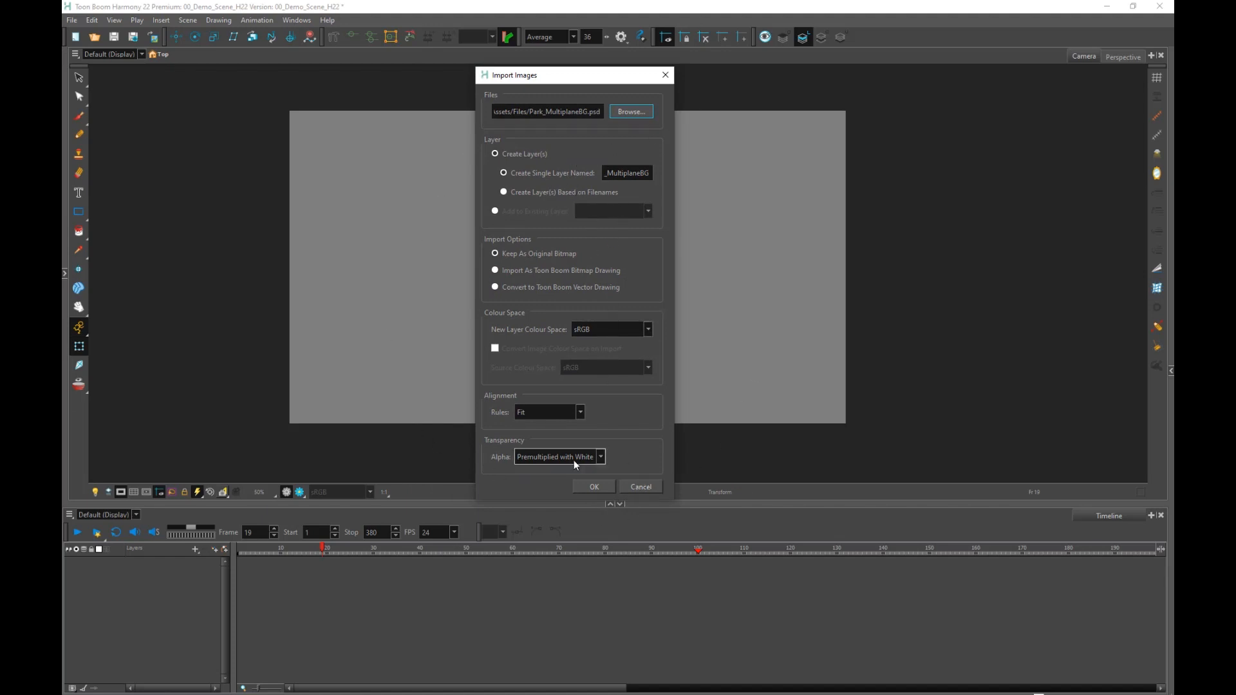
click(596, 486)
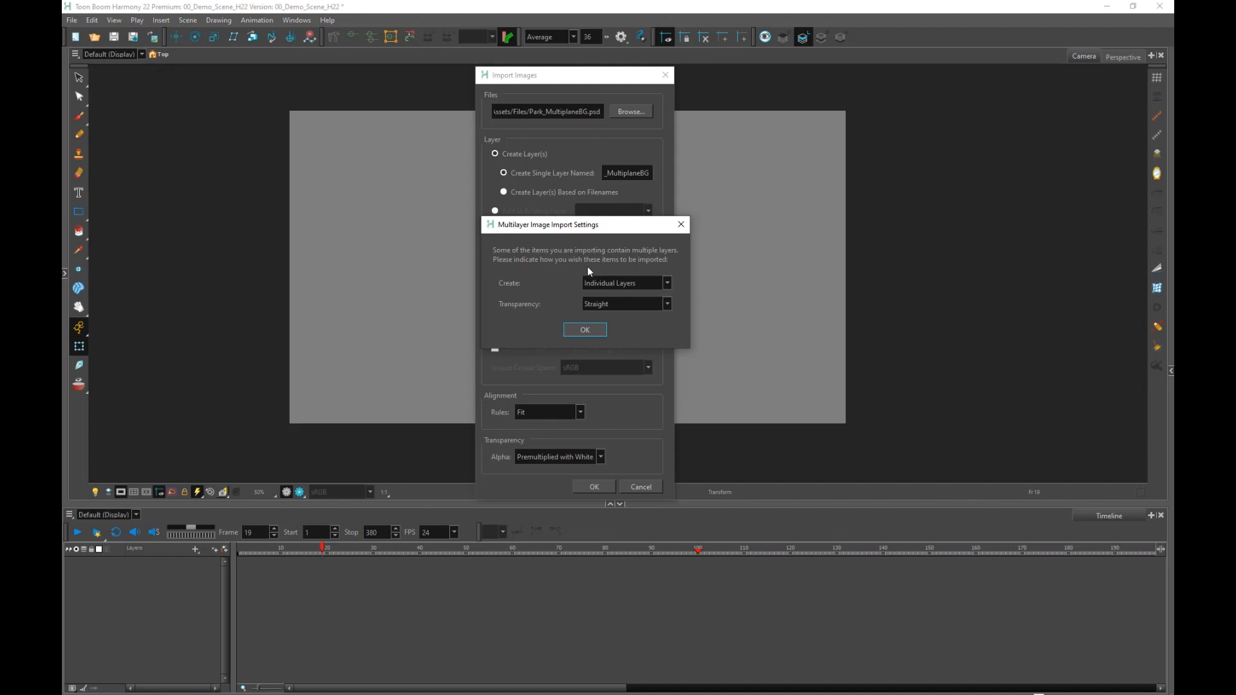
click(668, 283)
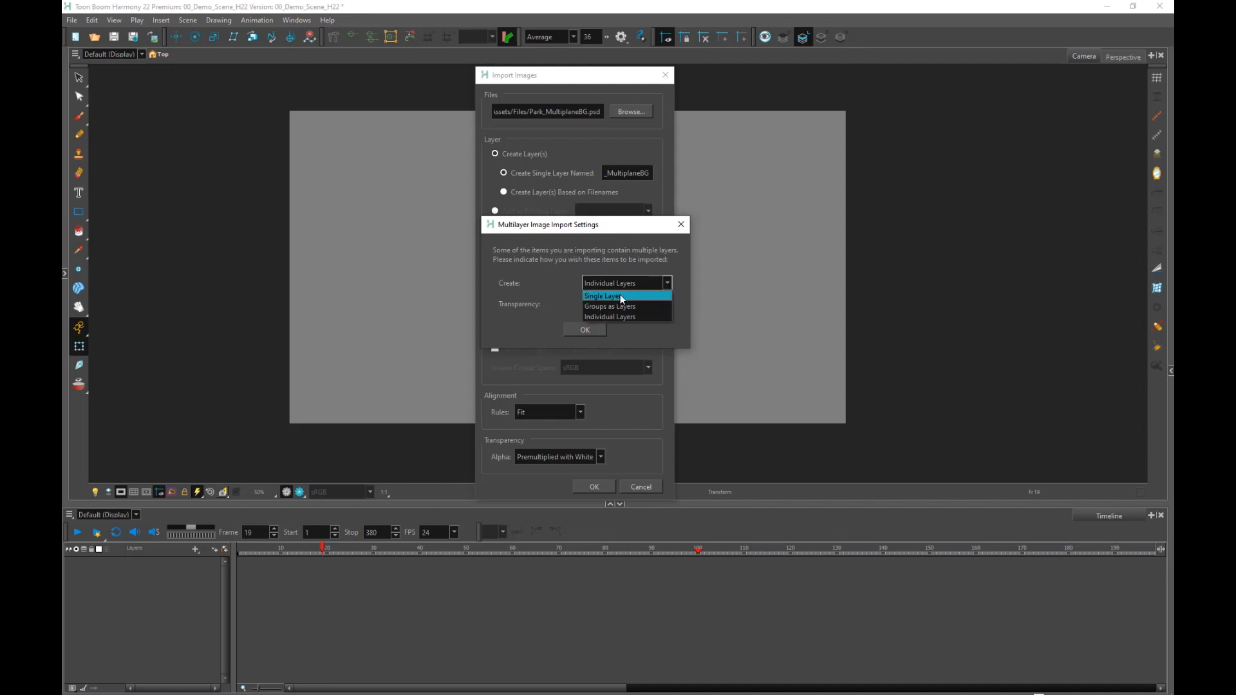
click(621, 296)
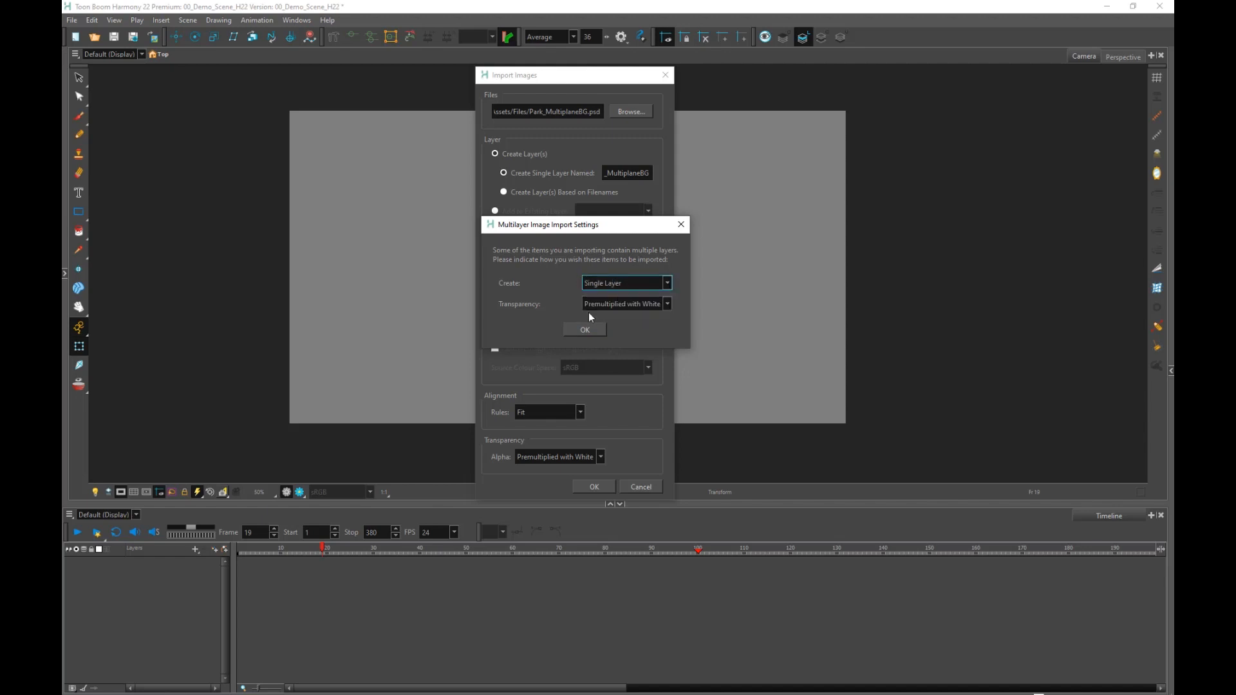
click(668, 284)
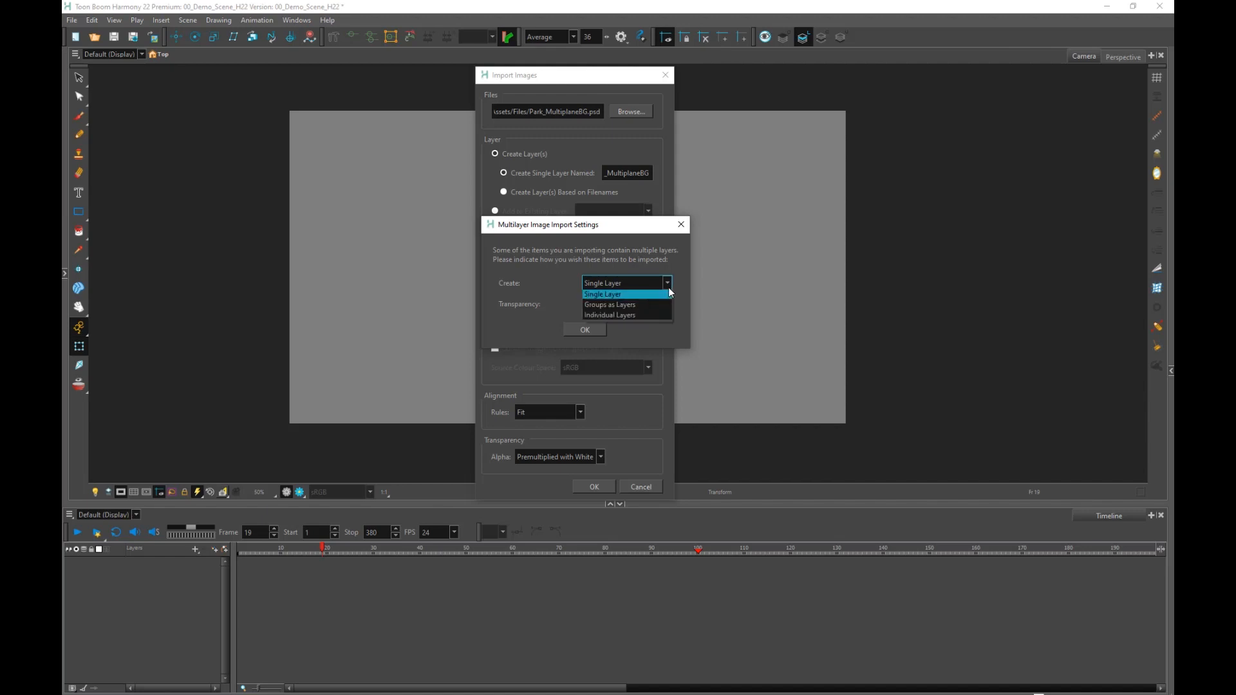
click(611, 317)
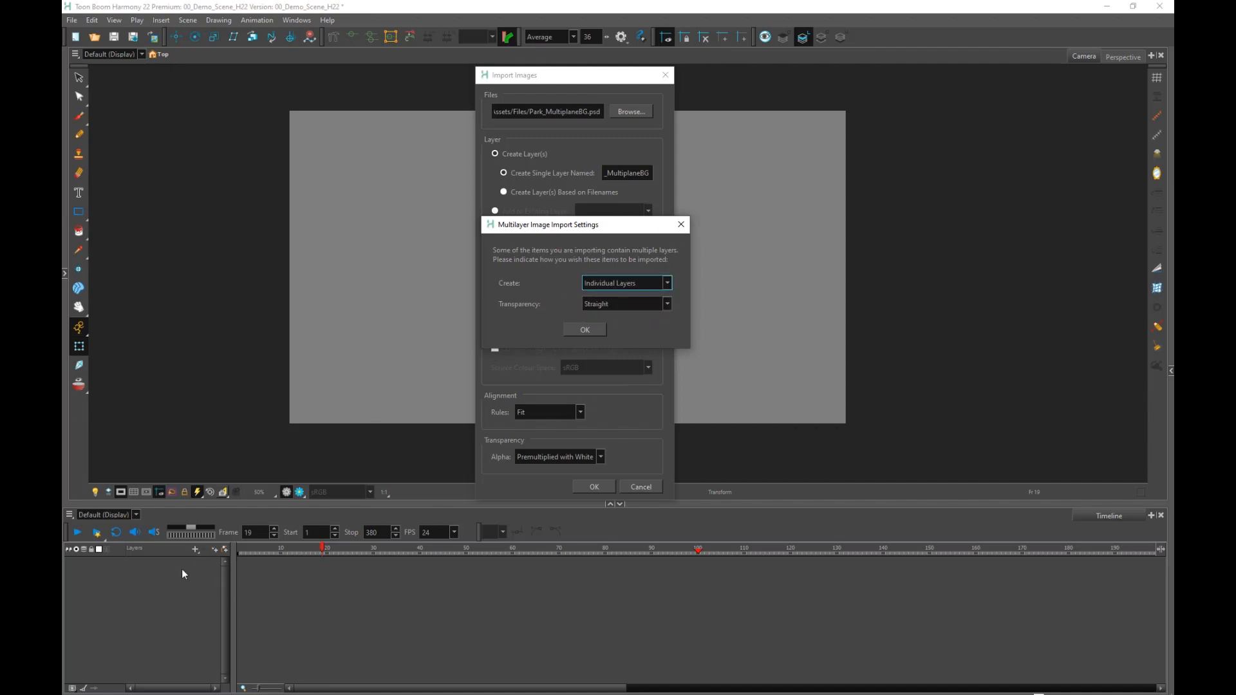
click(597, 331)
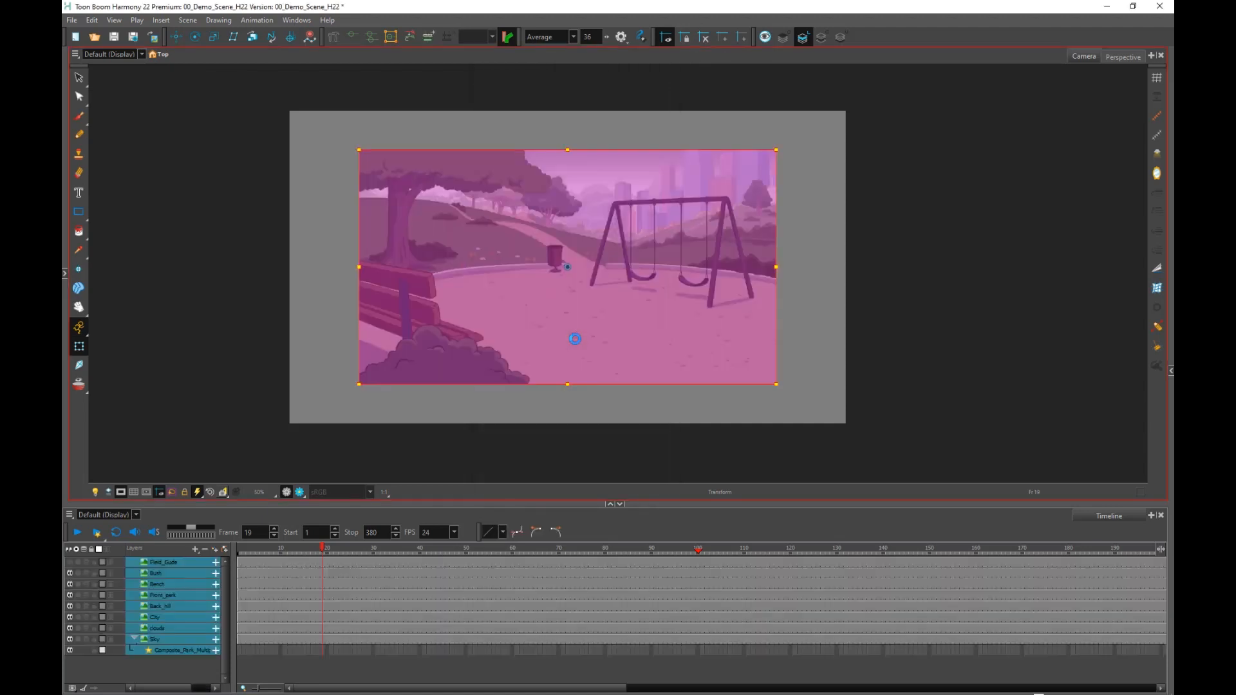
Examine which part of the park background each imported layer holds, from Sky up to the field guide and through the stack again.
click(370, 667)
scroll(676, 317, up, 1)
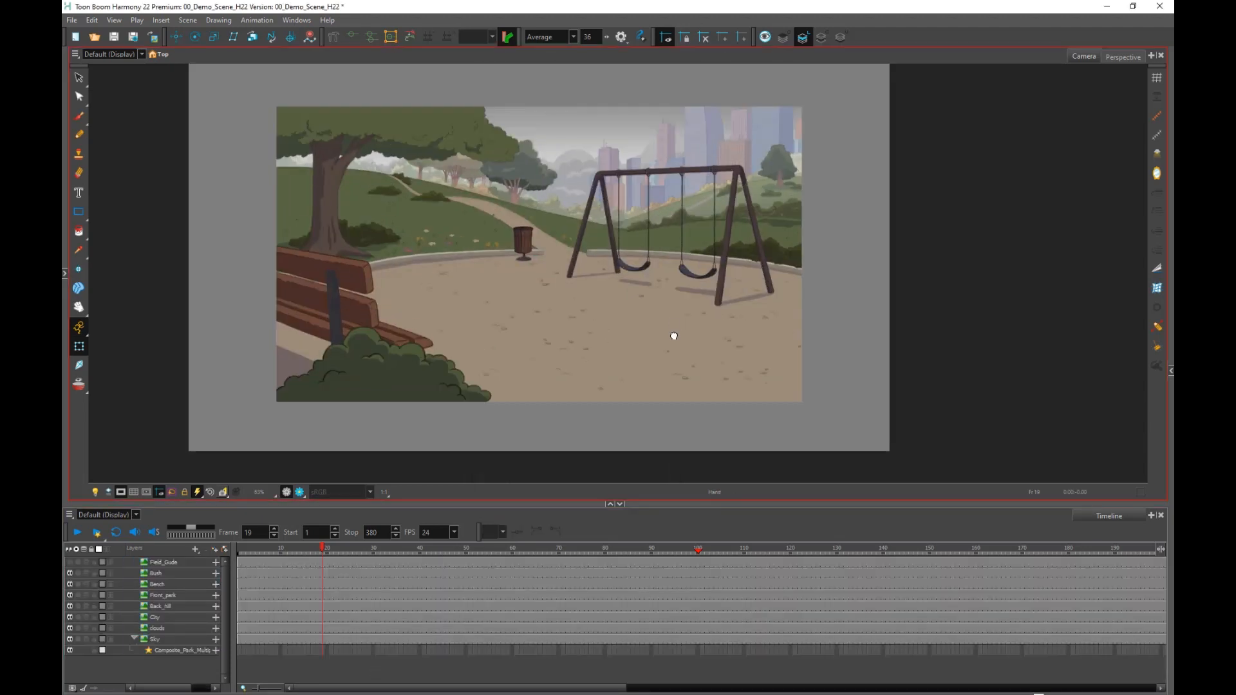
drag(674, 337, 681, 341)
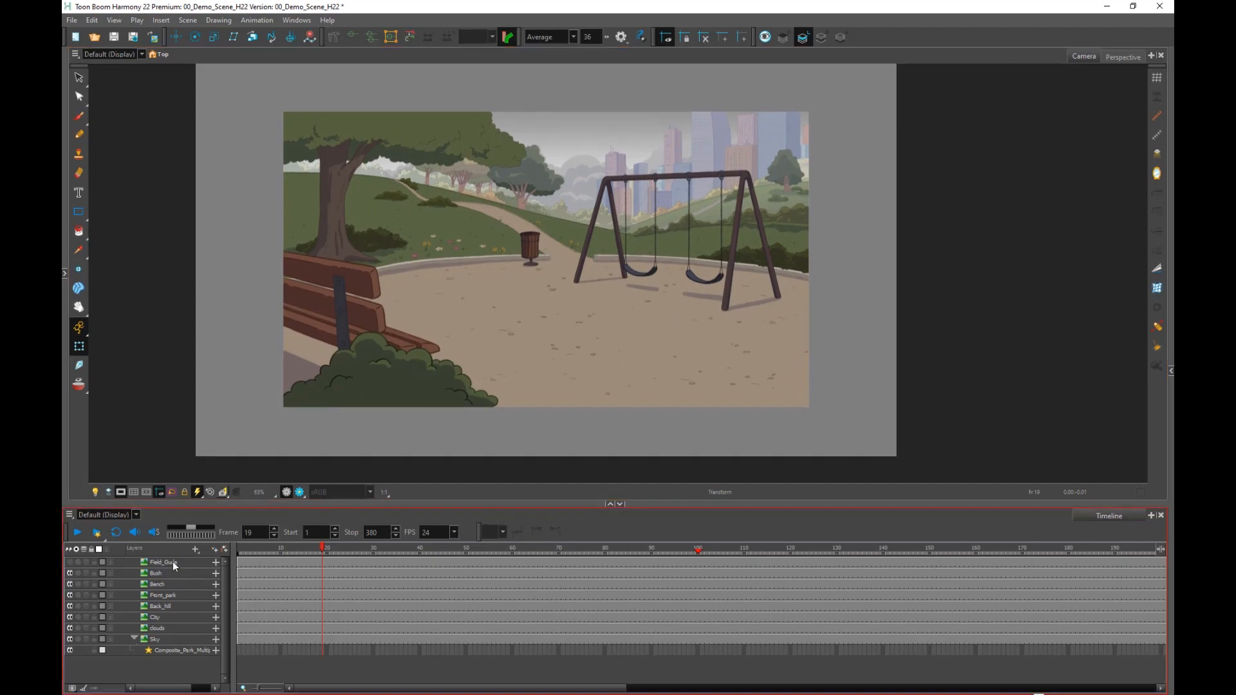
click(167, 639)
click(166, 628)
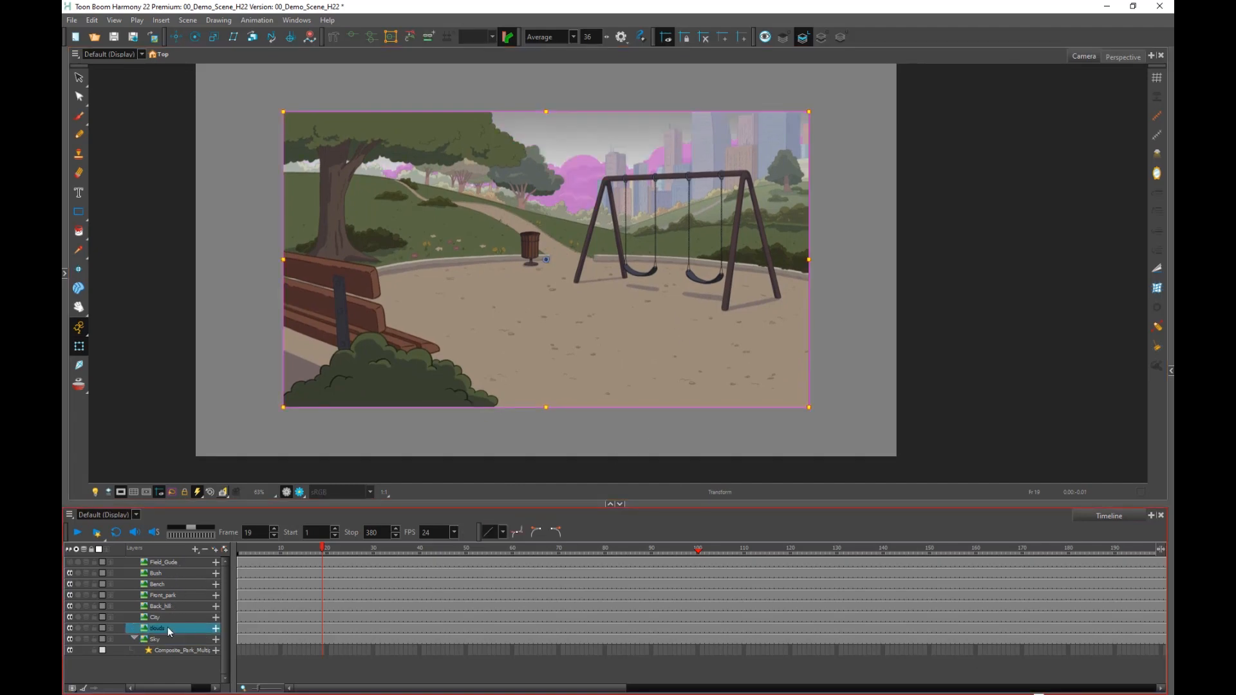
click(165, 617)
click(166, 606)
click(167, 595)
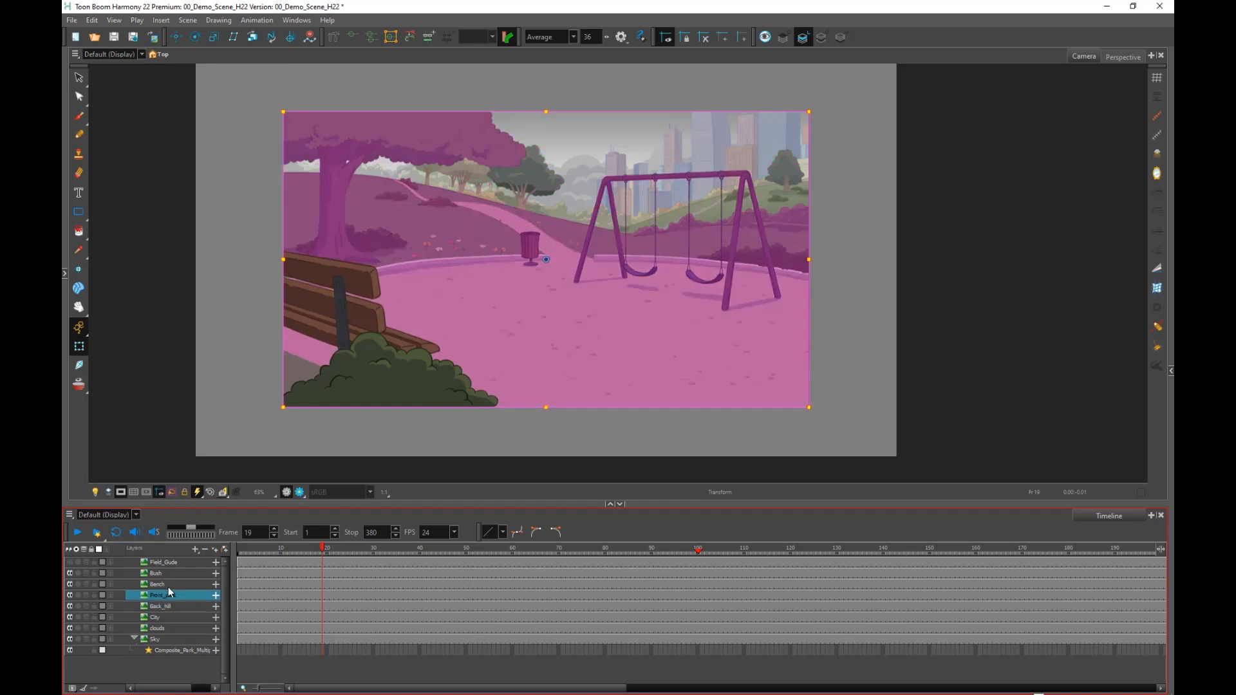
click(166, 584)
click(167, 573)
click(167, 565)
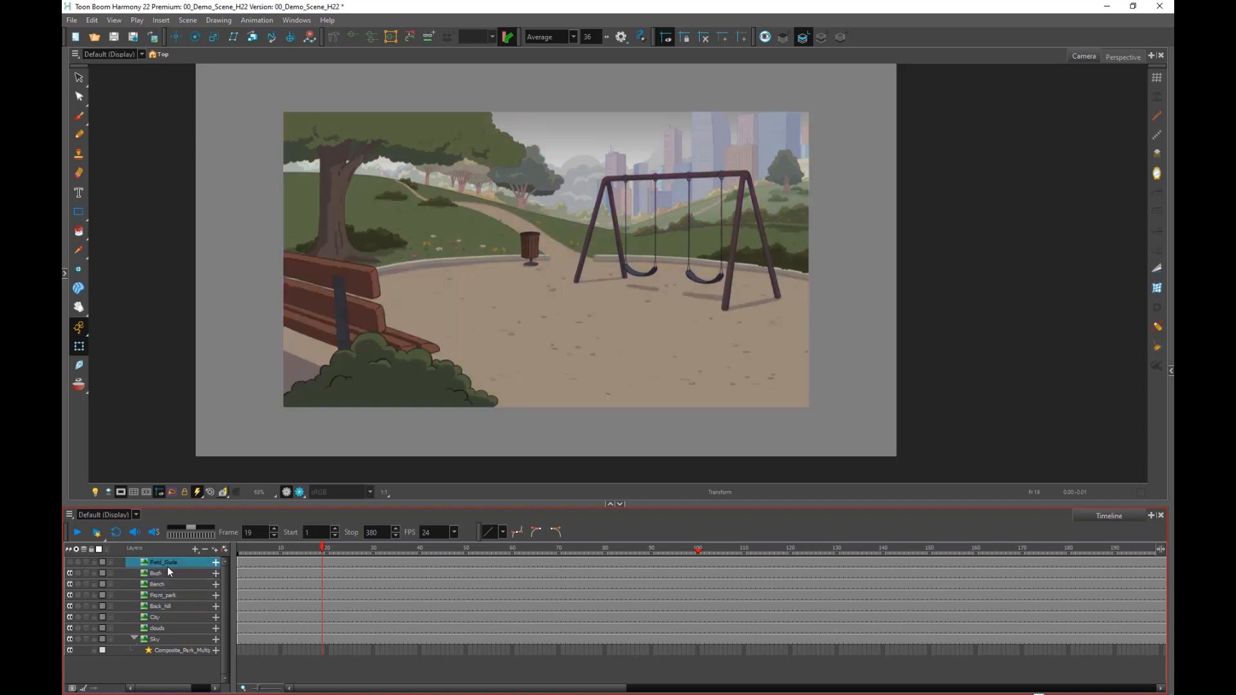
click(169, 570)
click(165, 584)
click(165, 595)
click(166, 606)
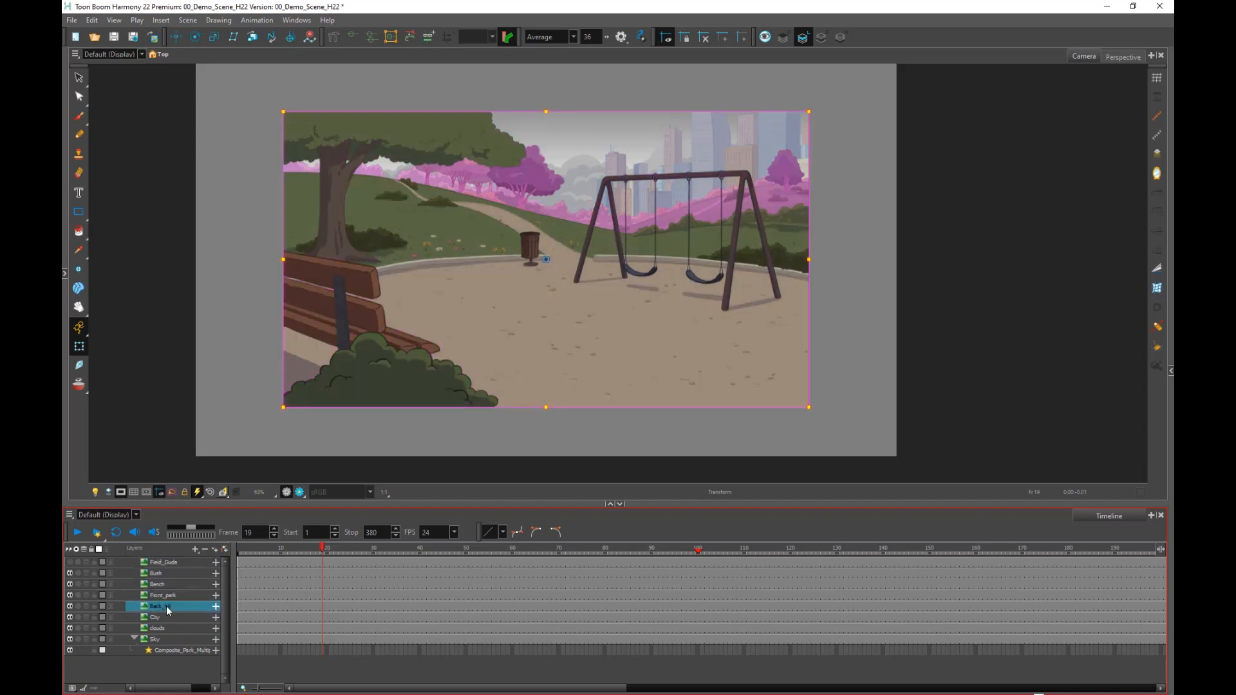
click(165, 617)
click(167, 606)
click(167, 595)
click(169, 584)
click(170, 573)
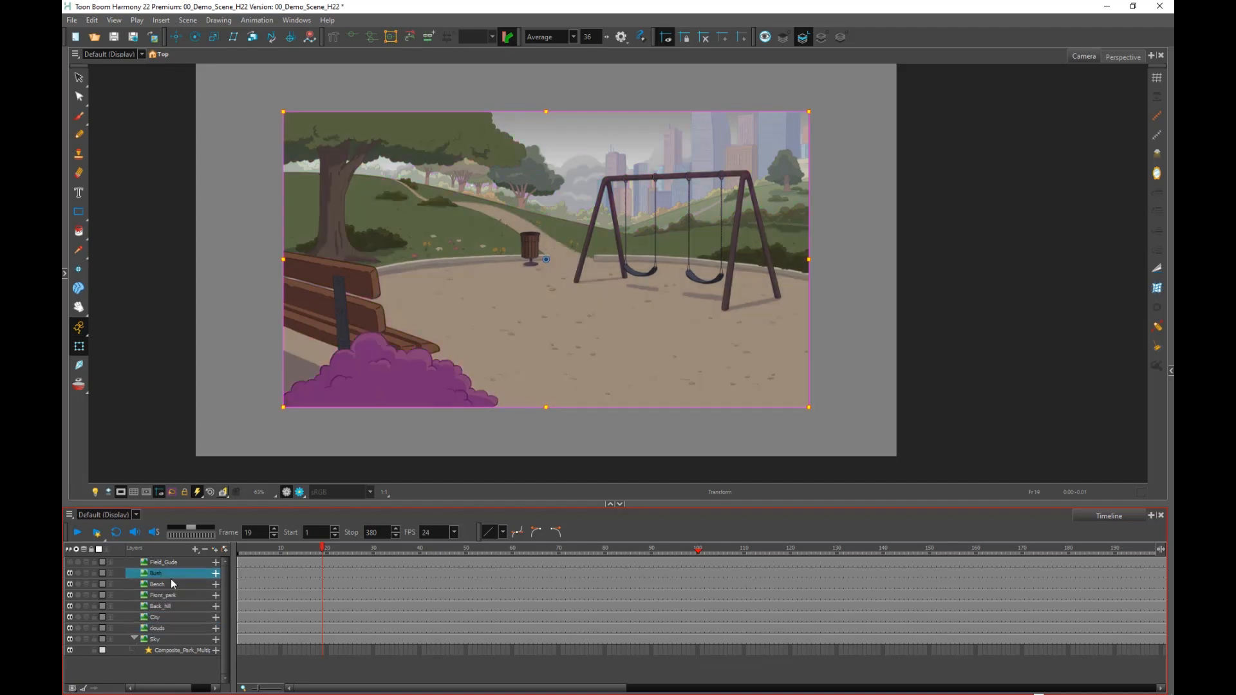
Reveal the collapsed workspace area with the Node View and inspect the nodes of the imported park layers.
click(1168, 369)
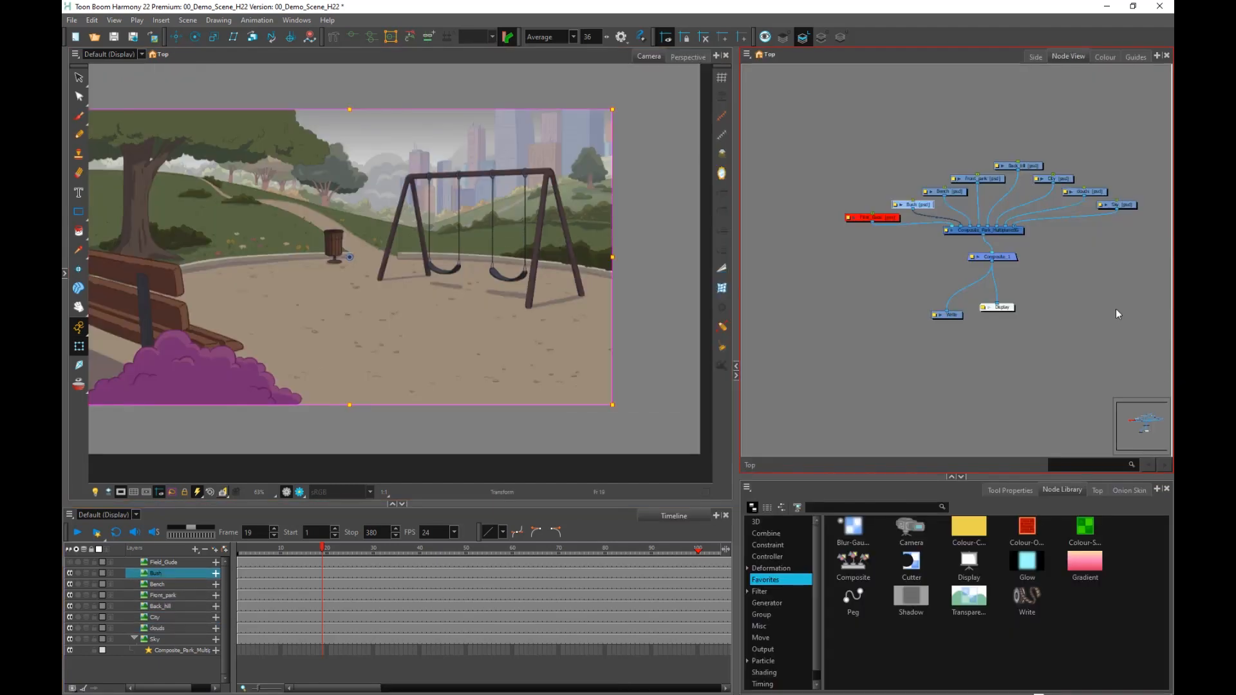
click(960, 192)
click(978, 179)
click(1029, 165)
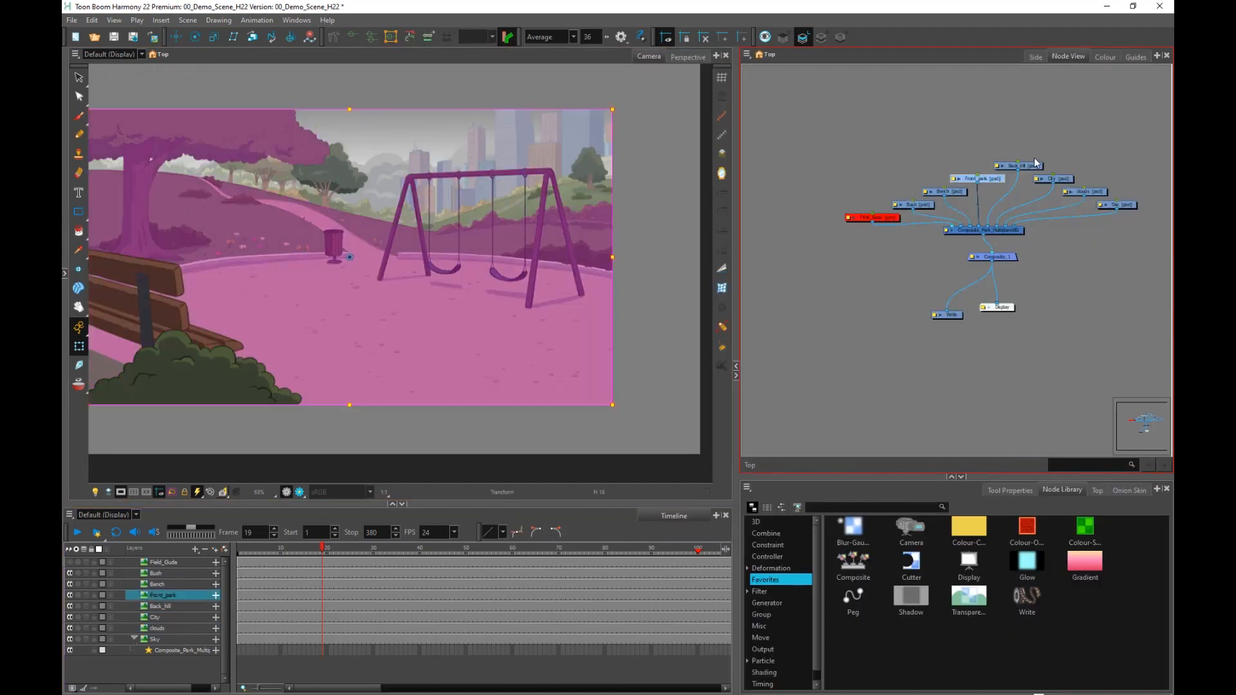
click(1083, 191)
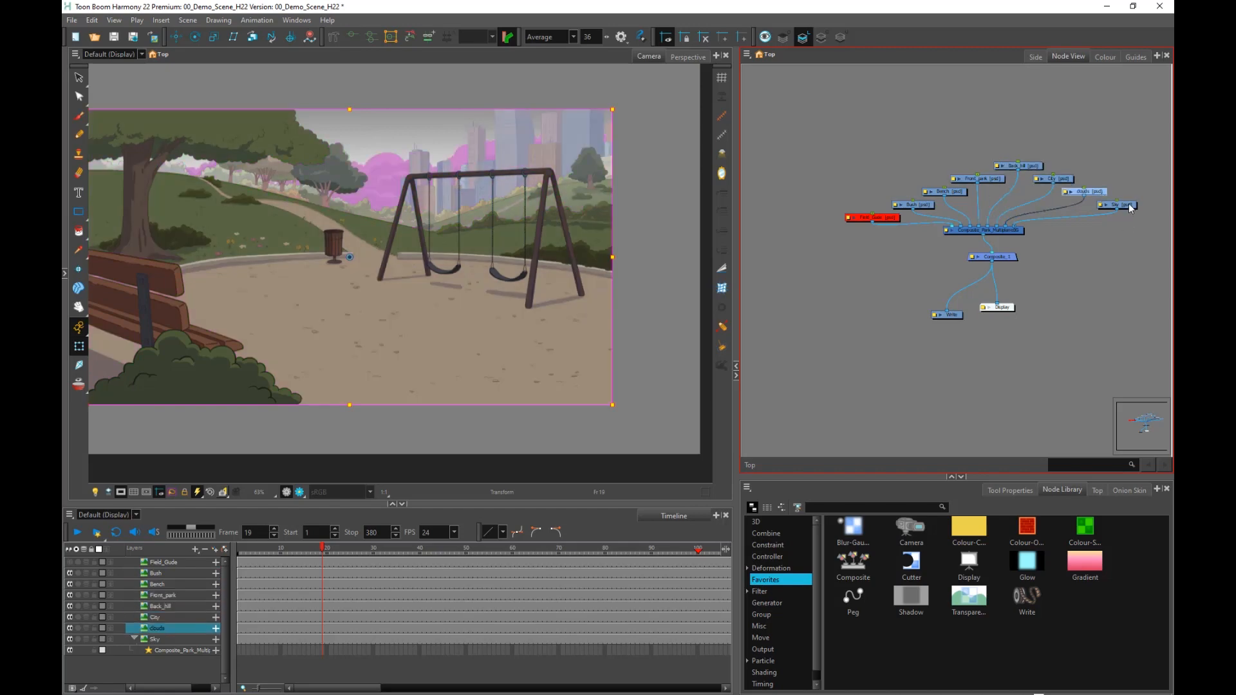
click(1128, 205)
click(1104, 151)
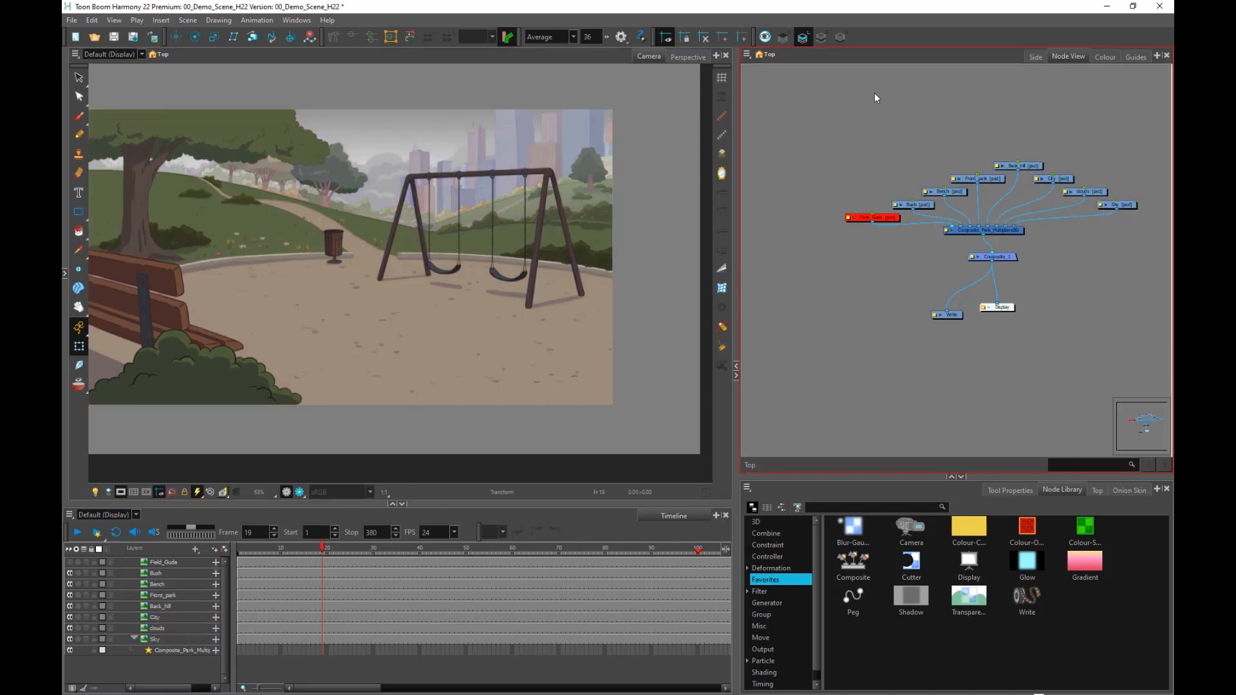
Delete all imported park layer nodes and the red field guide node, including the guide's drawing files and element folders.
drag(873, 91, 1138, 210)
key(Delete)
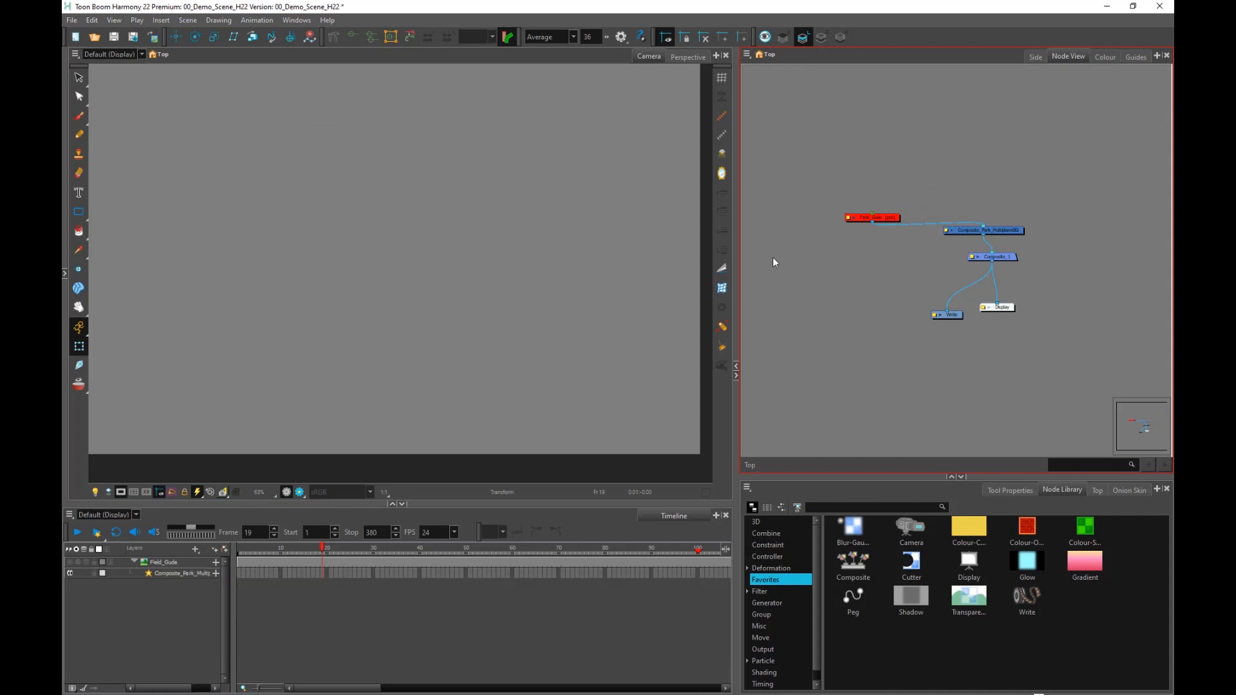
key(Delete)
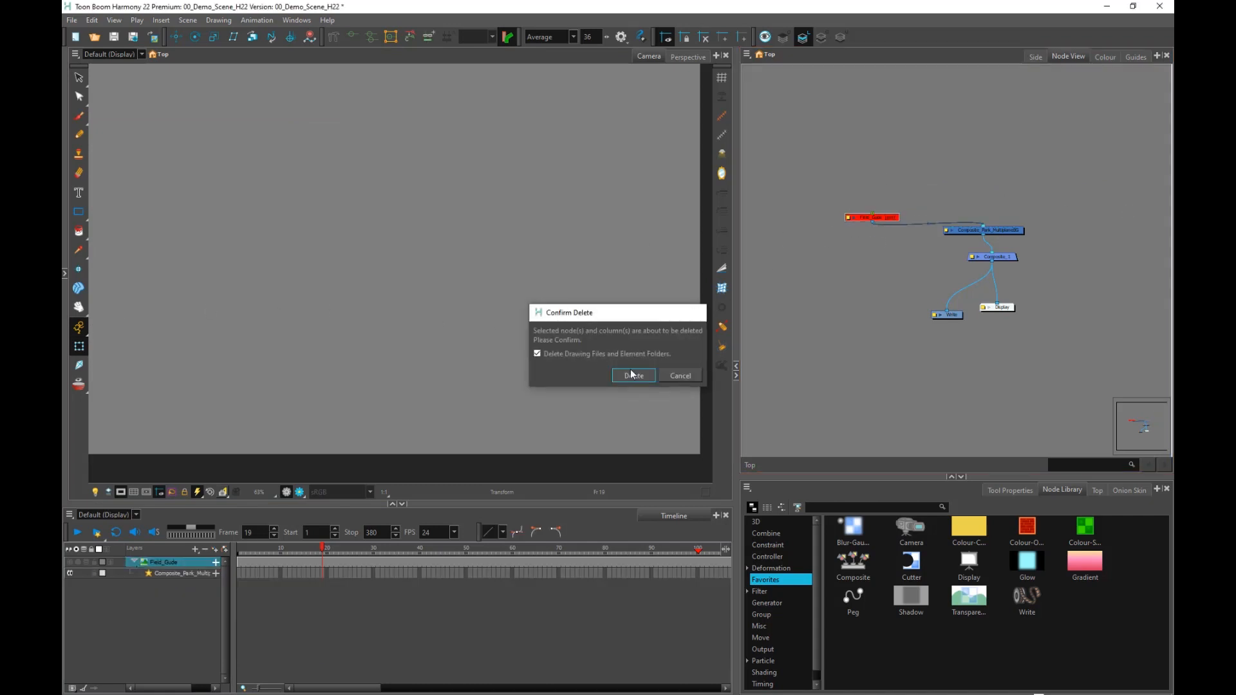
click(631, 370)
Bring the 05_MultiplaneBG.tpl template from the demo library into the Camera view, showing the library only for this.
click(64, 273)
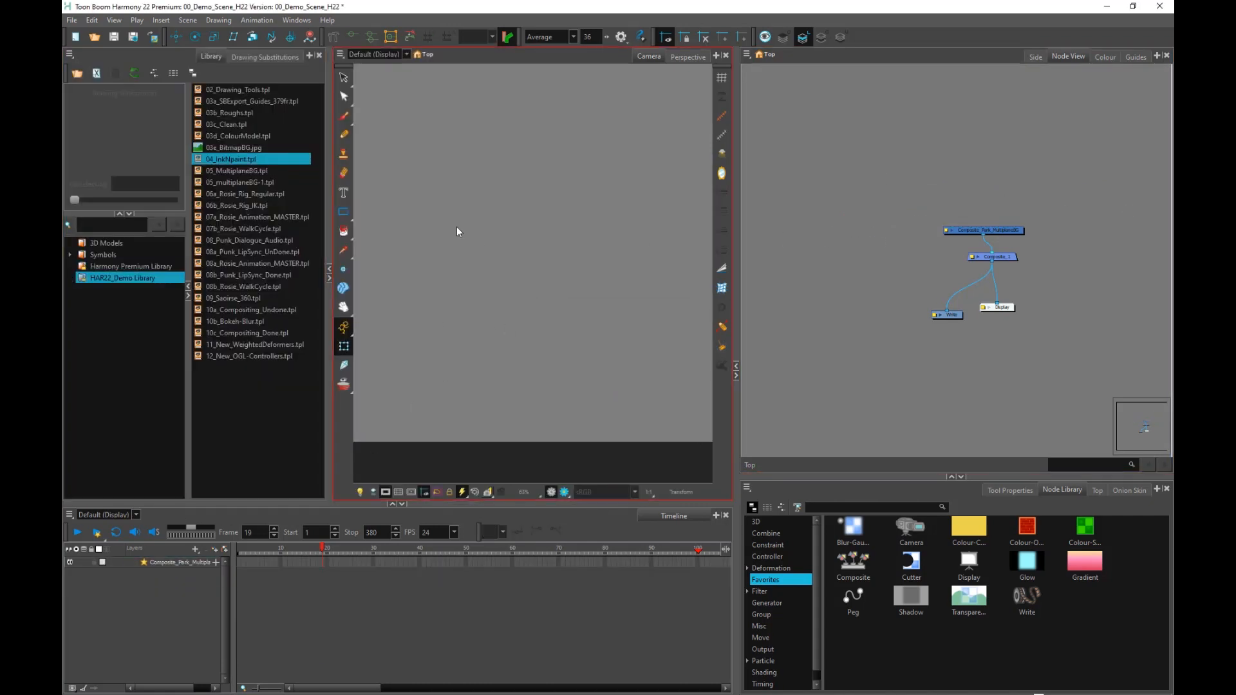
drag(240, 162, 517, 237)
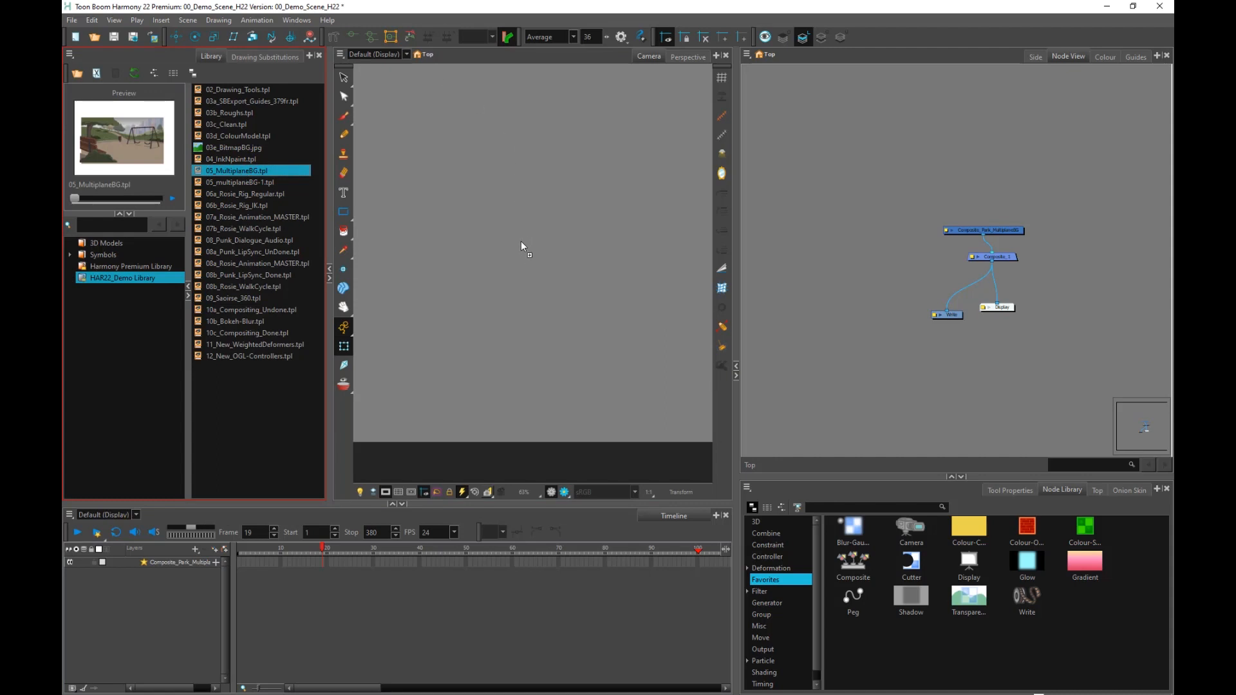
drag(521, 242, 521, 242)
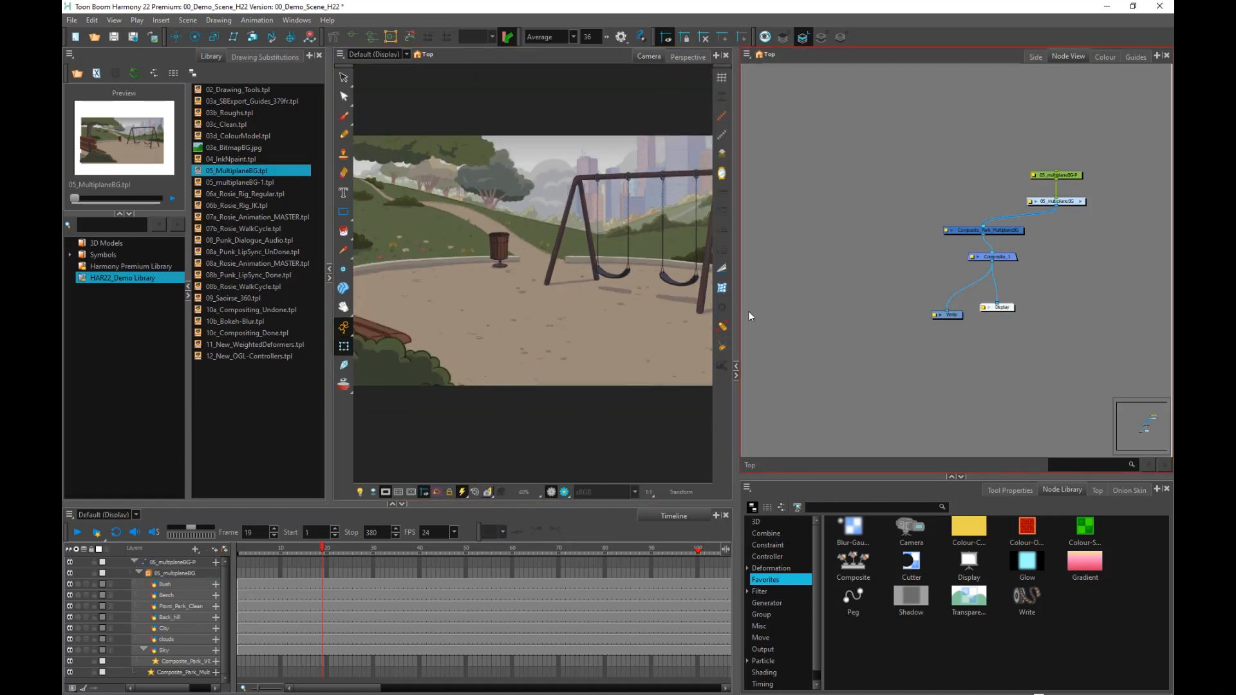
click(330, 270)
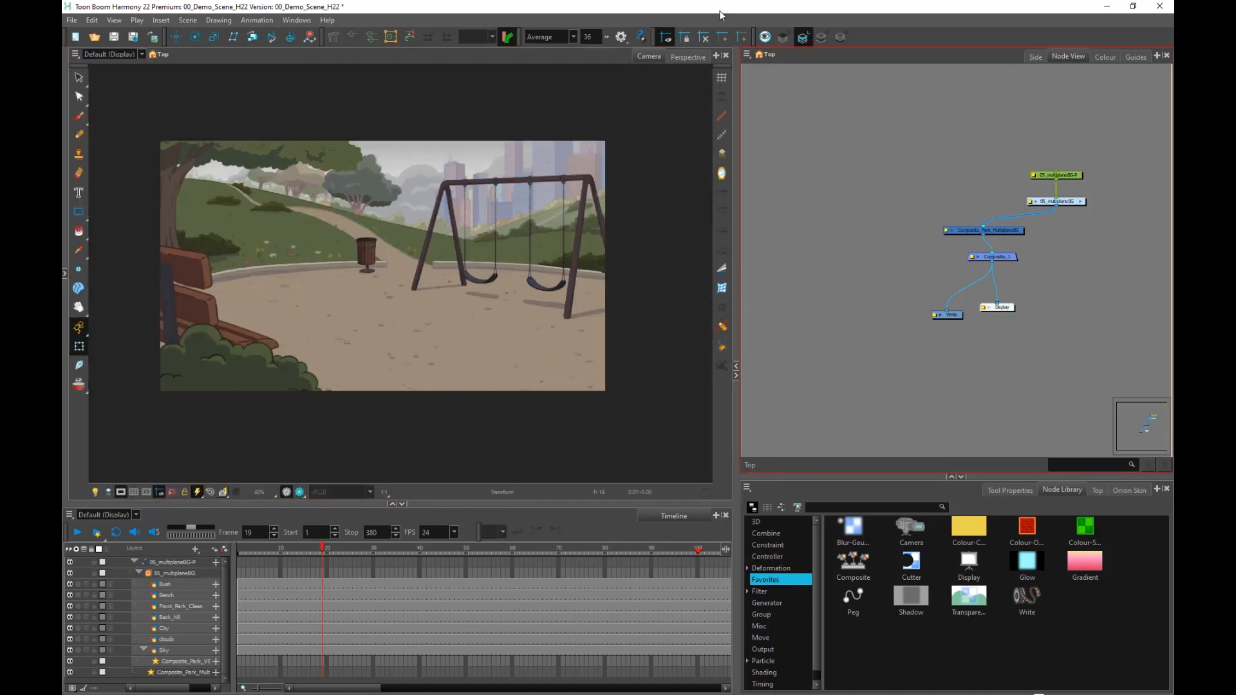
Examine the depth arrangement of the multiplane background layers in the Perspective view, and return to the Camera view.
click(687, 57)
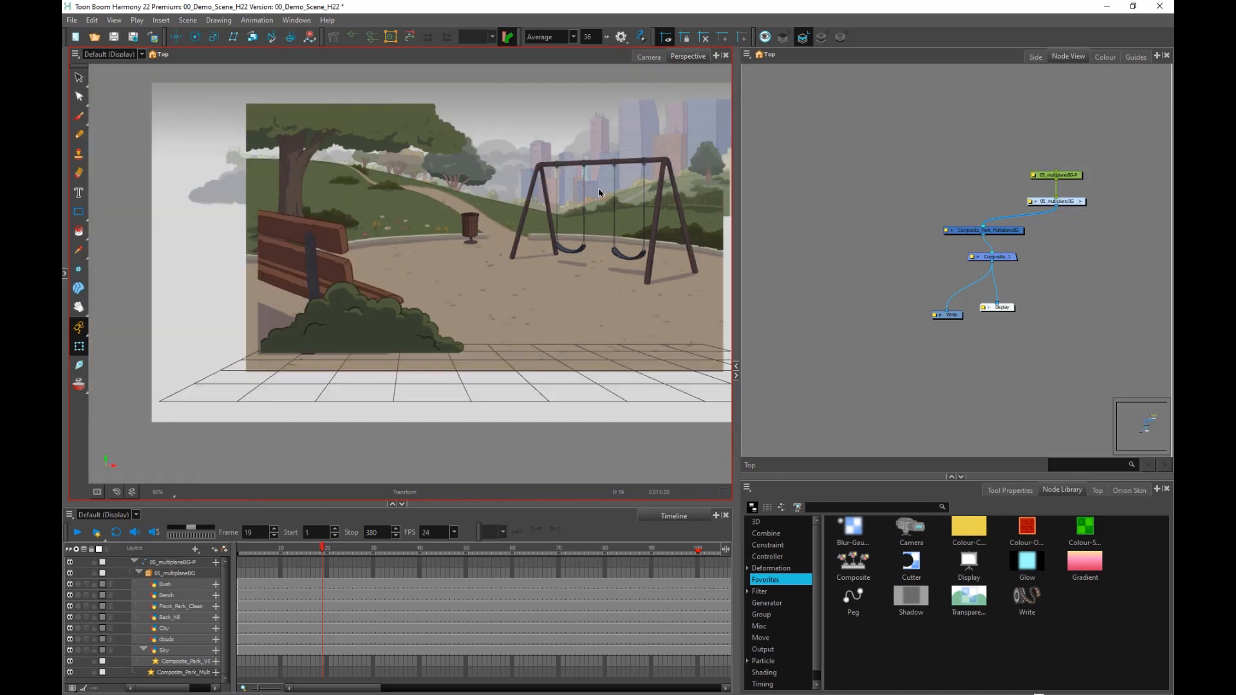
drag(337, 270, 302, 341)
scroll(449, 308, down, 4)
drag(574, 343, 533, 354)
click(649, 57)
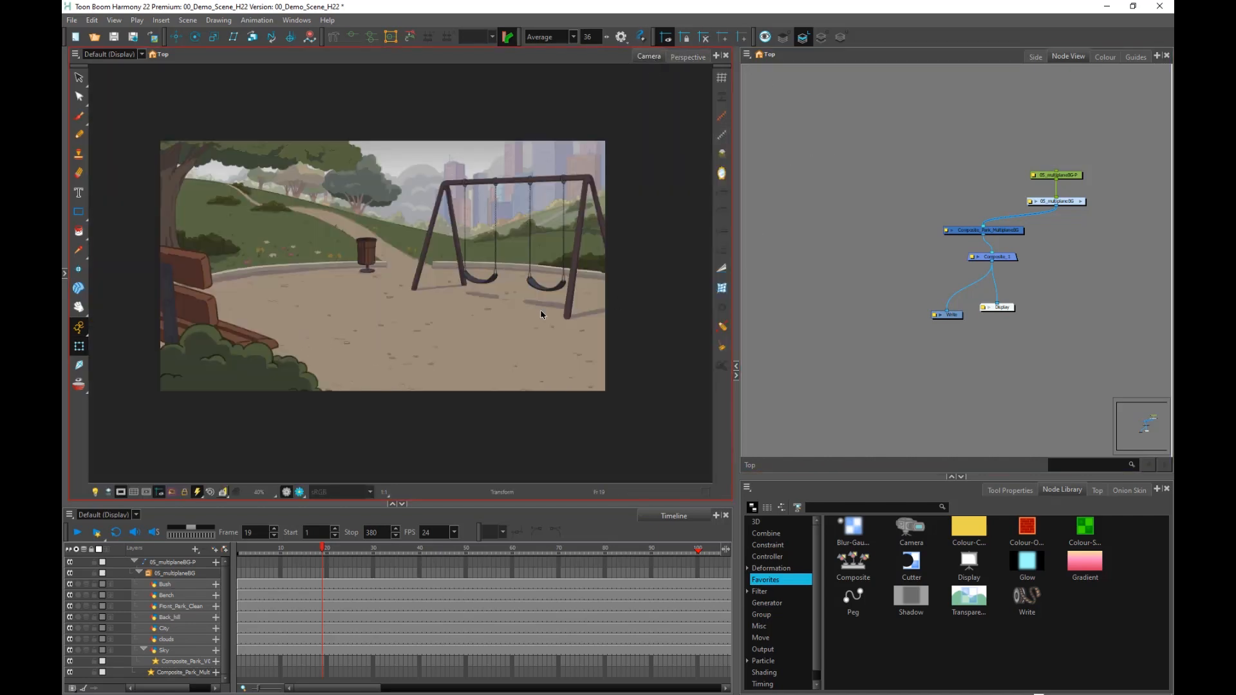
Widen the Camera view by narrowing the Node View area, and frame the park background in it.
scroll(450, 341, up, 1)
drag(737, 224, 862, 226)
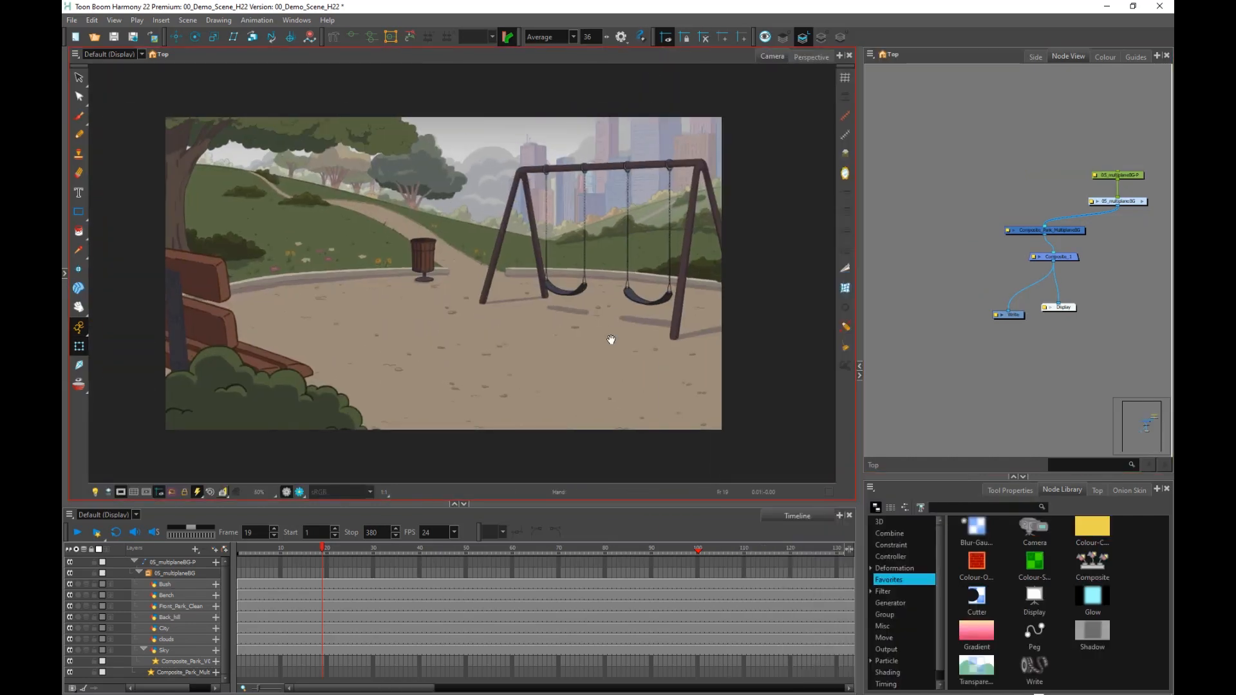
scroll(541, 254, up, 1)
scroll(541, 253, down, 1)
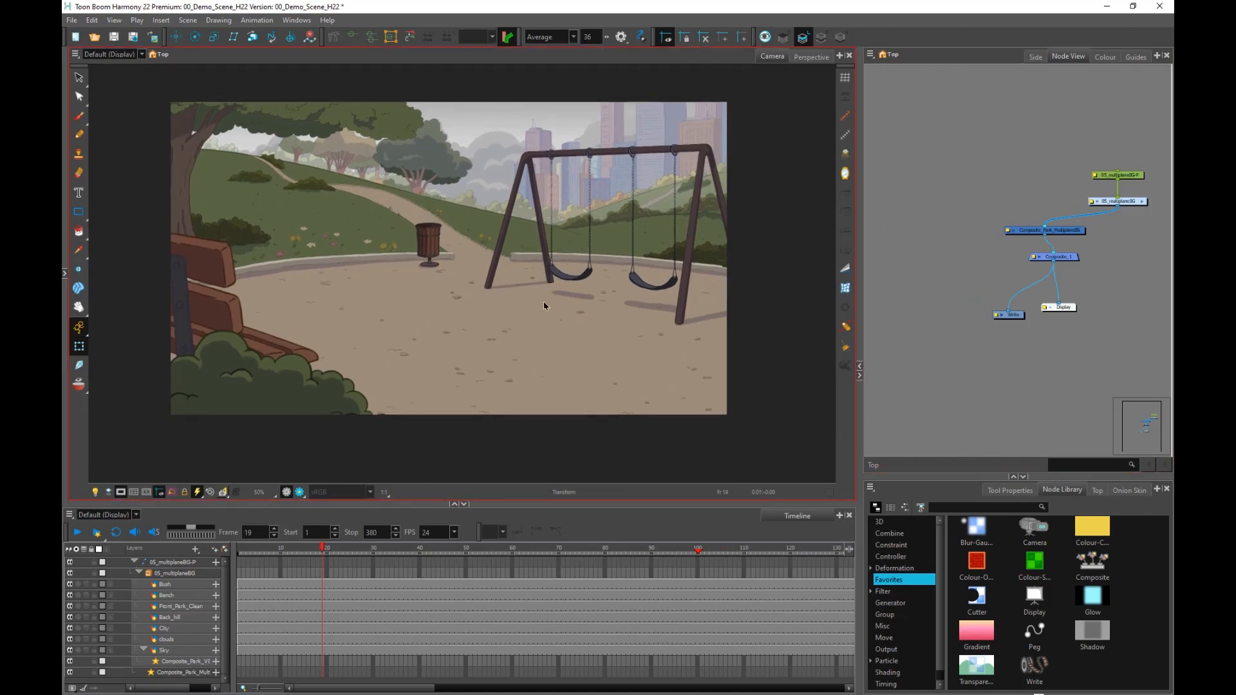
Add a camera to the scene, place its node clear of the composite nodes, and give it a parent peg.
click(196, 550)
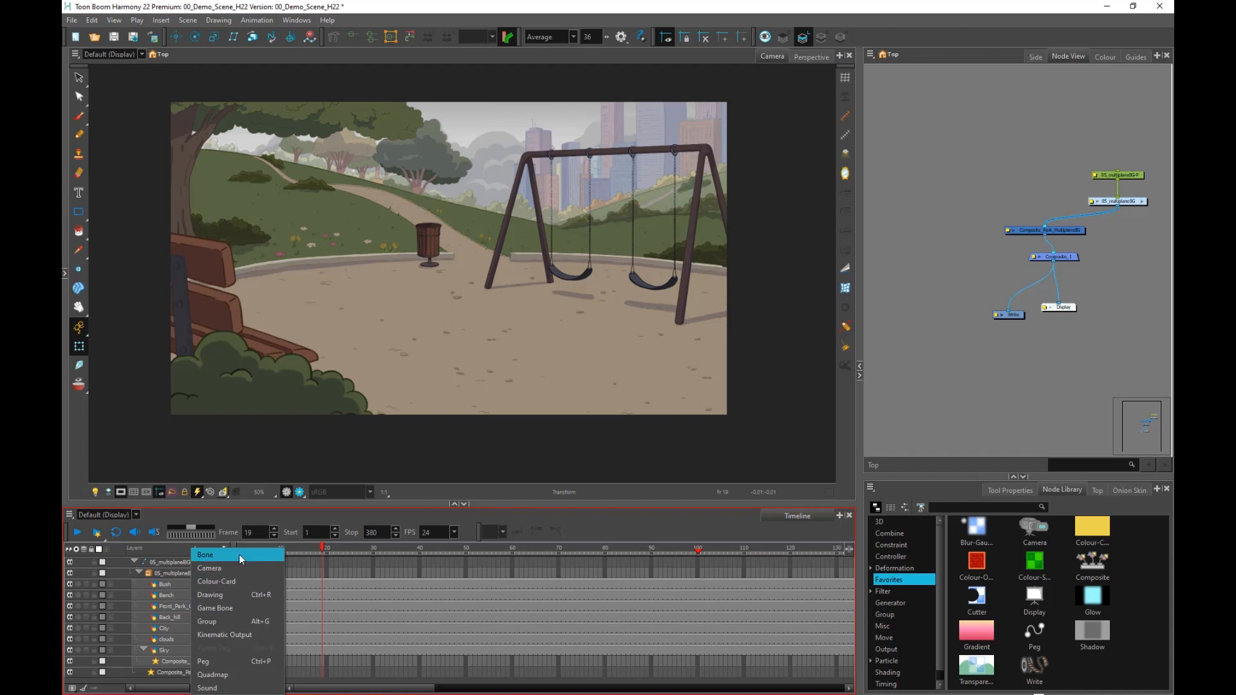
click(219, 567)
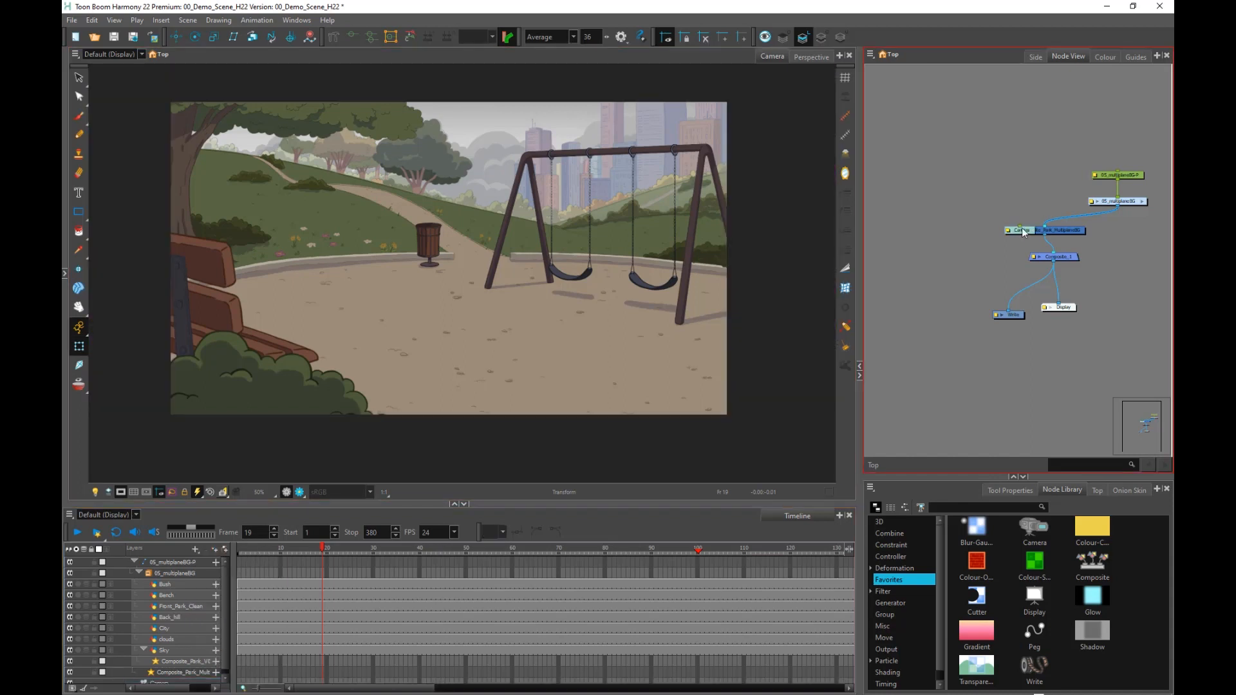
drag(1028, 234, 975, 235)
scroll(965, 246, up, 3)
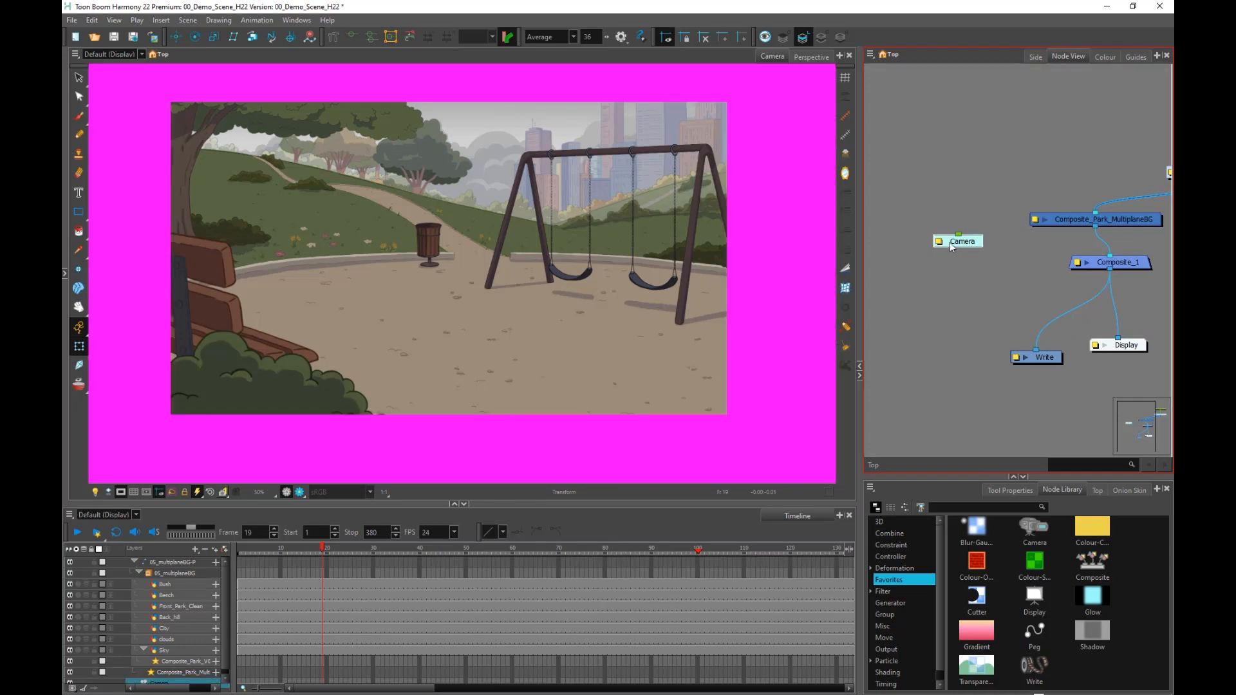
key(ctrl+p)
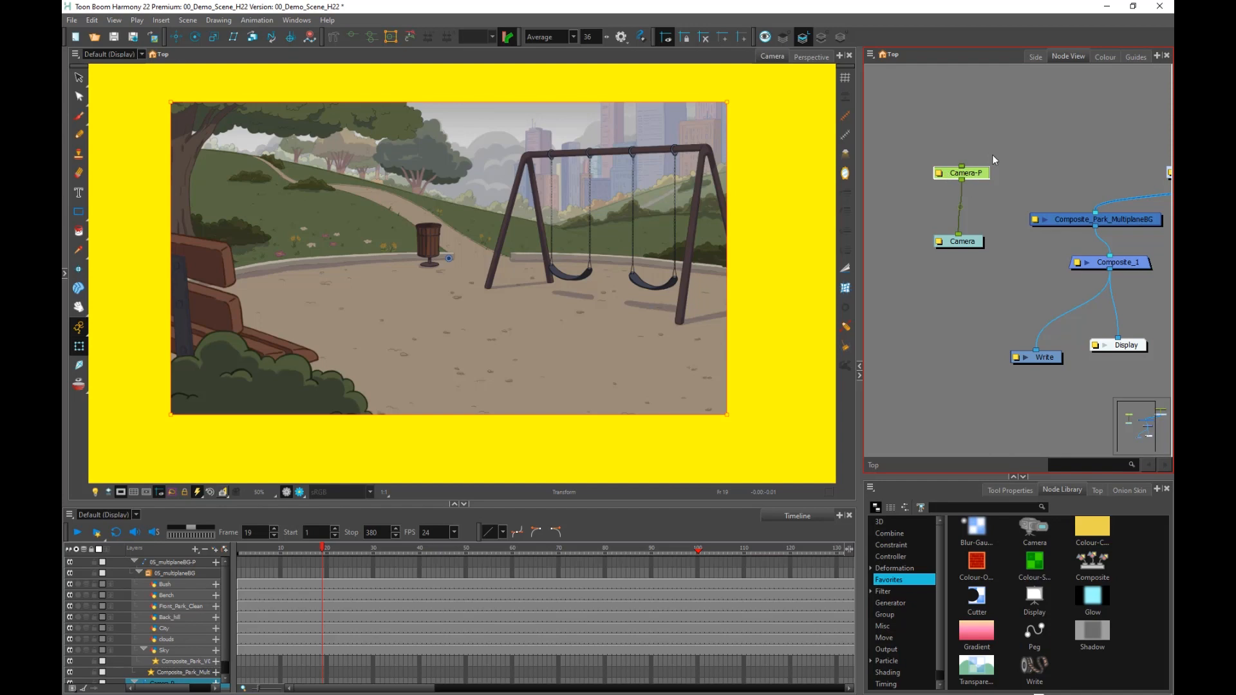
With the Top view shown and the timeline enlarged, pull the camera peg slightly back from the park layers at frame 1.
click(1097, 490)
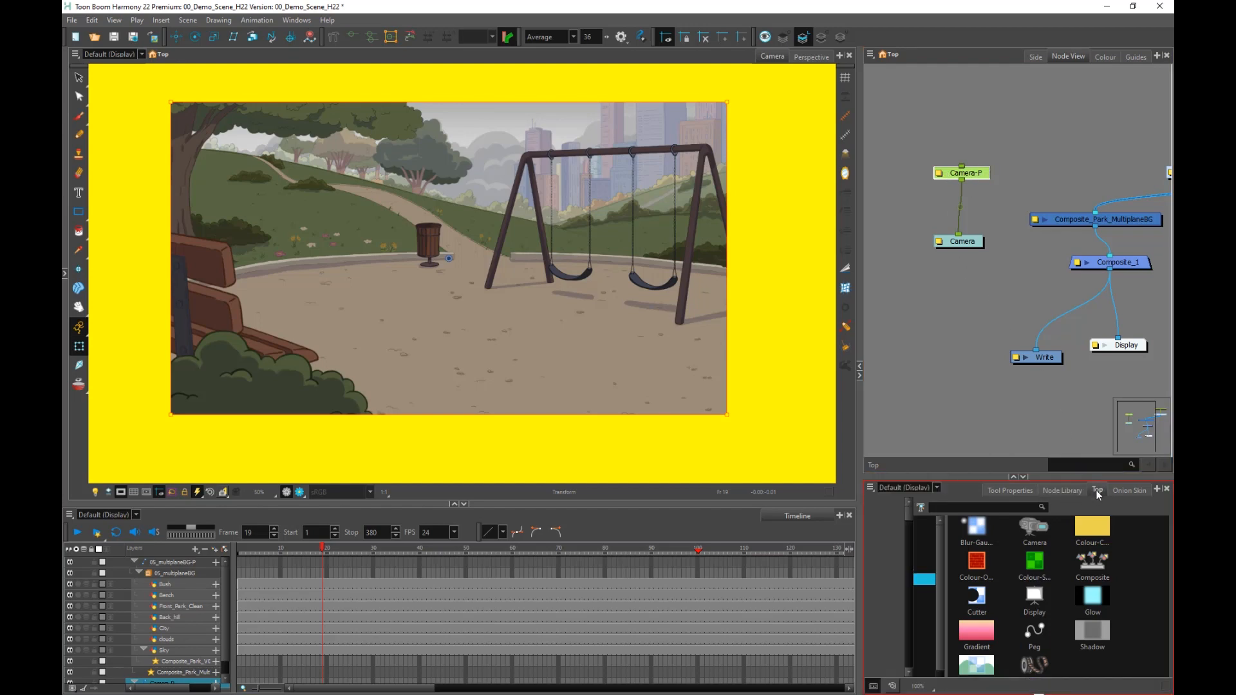
click(323, 552)
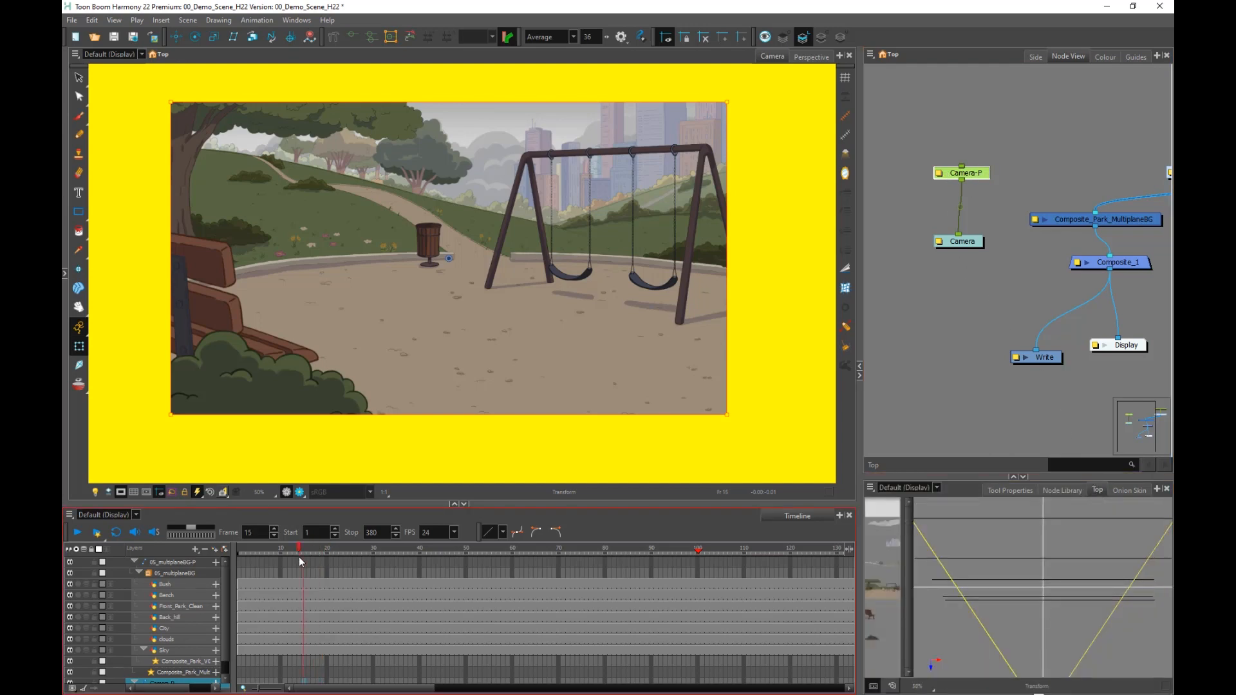
drag(509, 503, 534, 480)
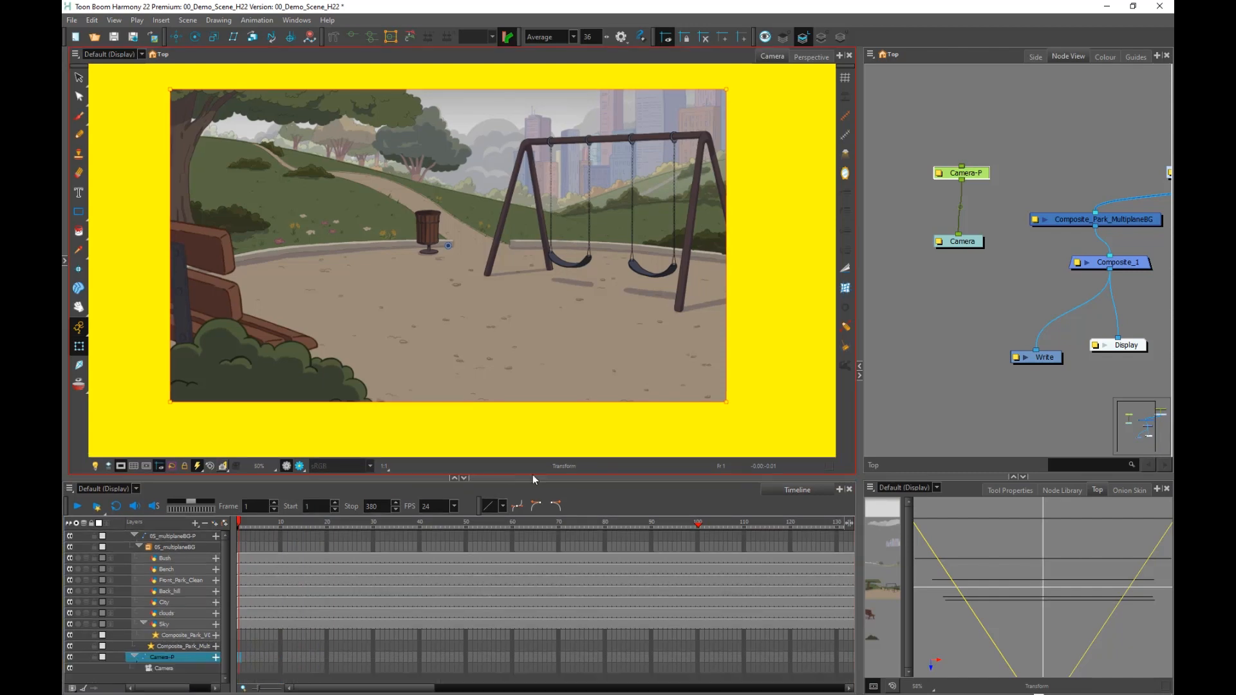
click(175, 37)
click(981, 521)
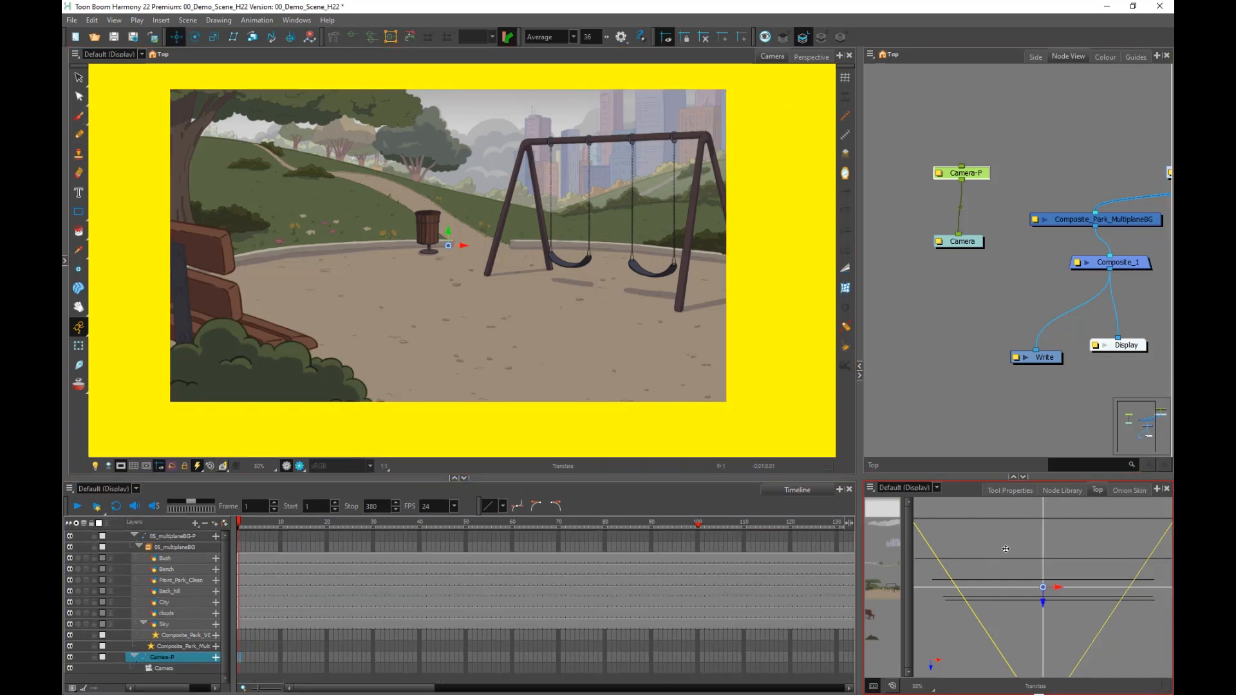
drag(1054, 604, 1057, 615)
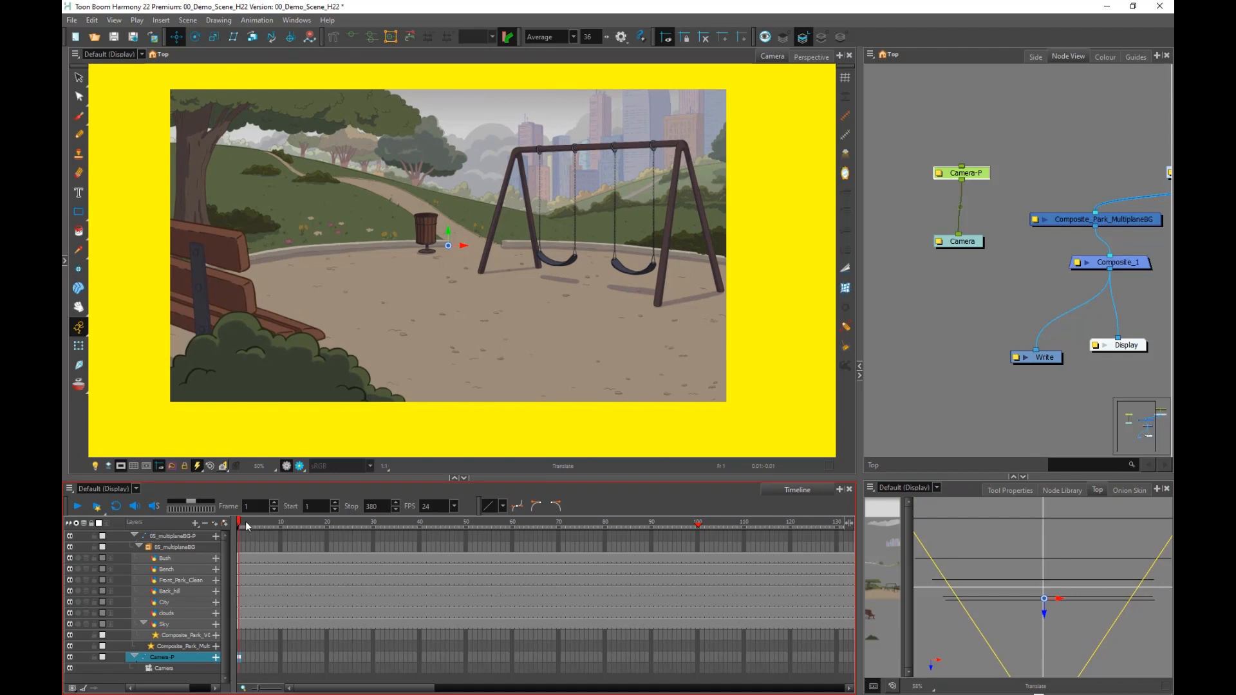
At frame 30, move the camera peg forward into the park and shift it sideways to frame the swing set.
drag(246, 521, 372, 535)
drag(1054, 627, 1069, 564)
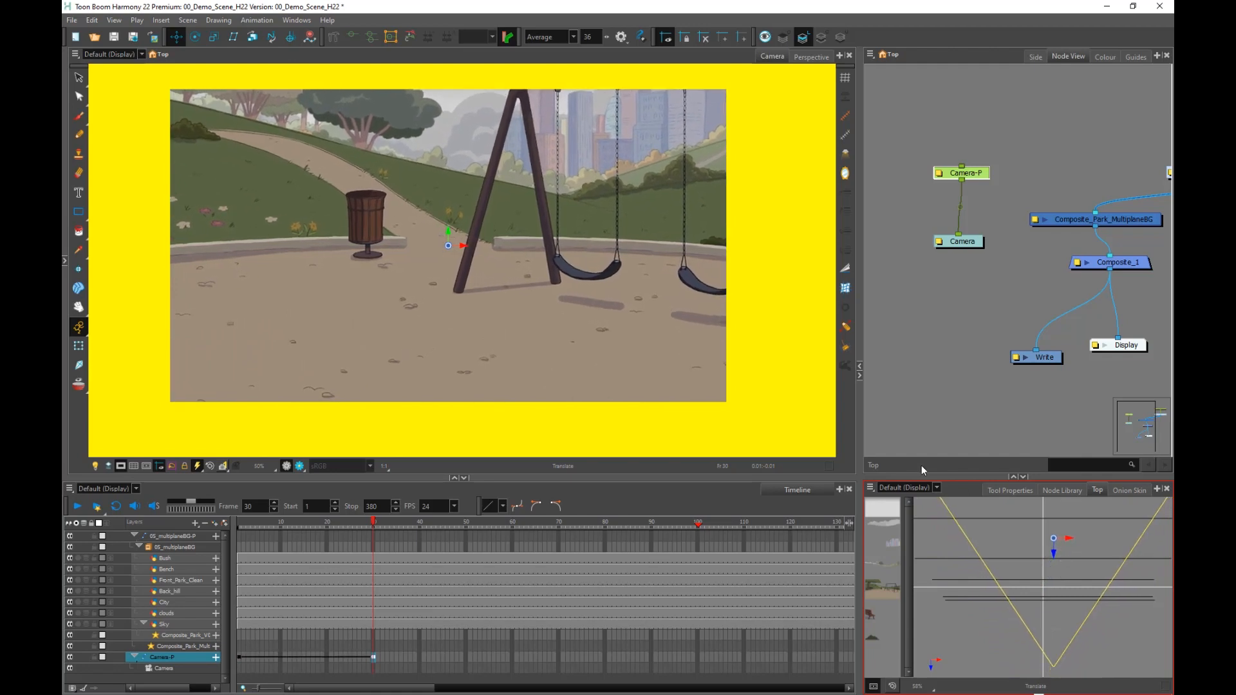
drag(508, 210, 616, 190)
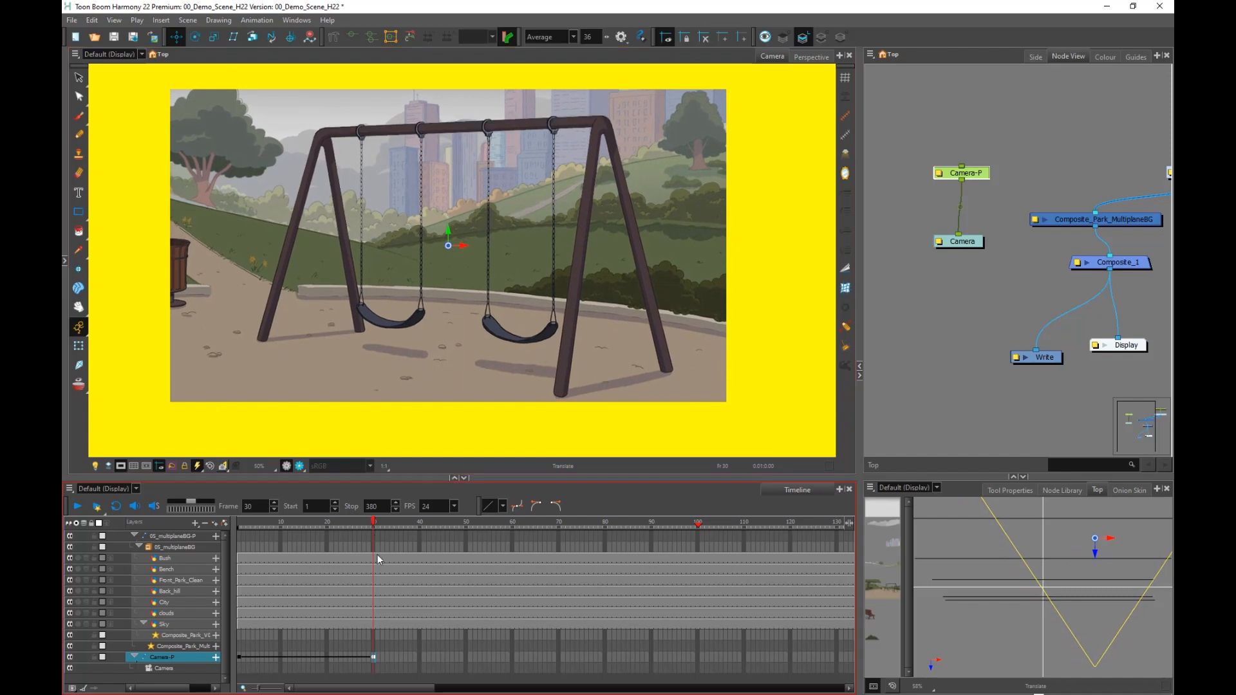
scroll(361, 643, up, 1)
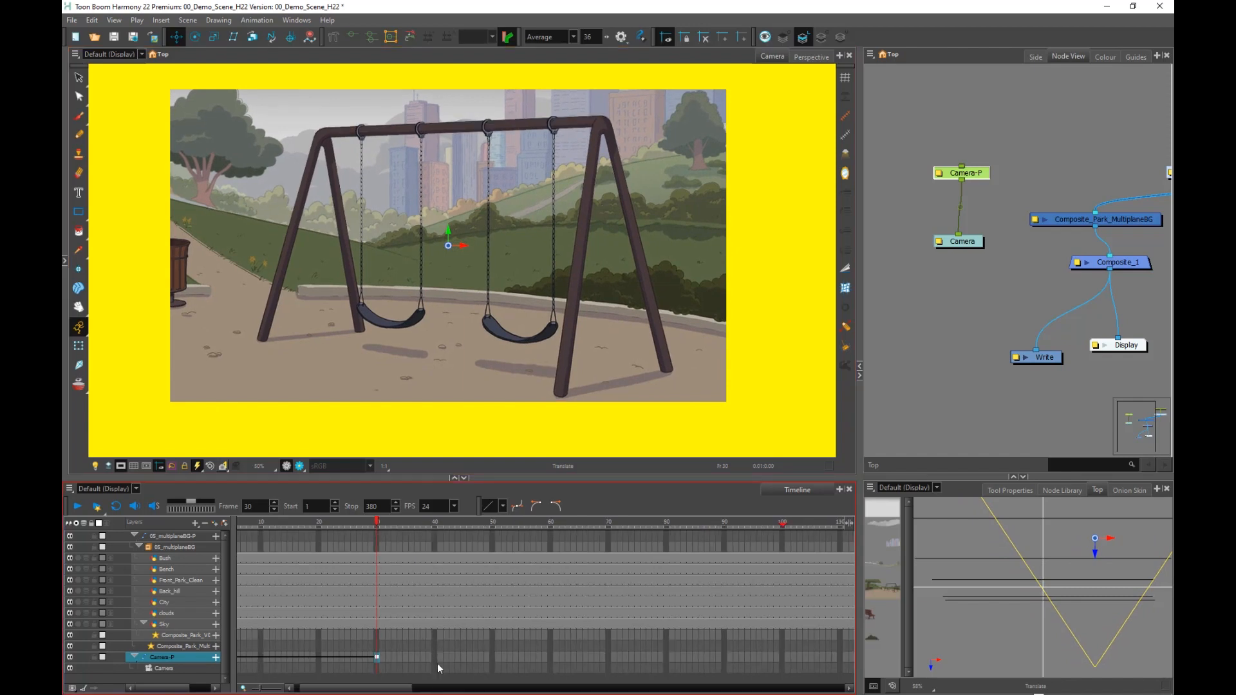
drag(402, 688, 394, 687)
drag(403, 528, 408, 655)
drag(461, 246, 387, 245)
Scrub through the camera move in the Camera view to review the parallax between the background layers.
drag(405, 521, 256, 540)
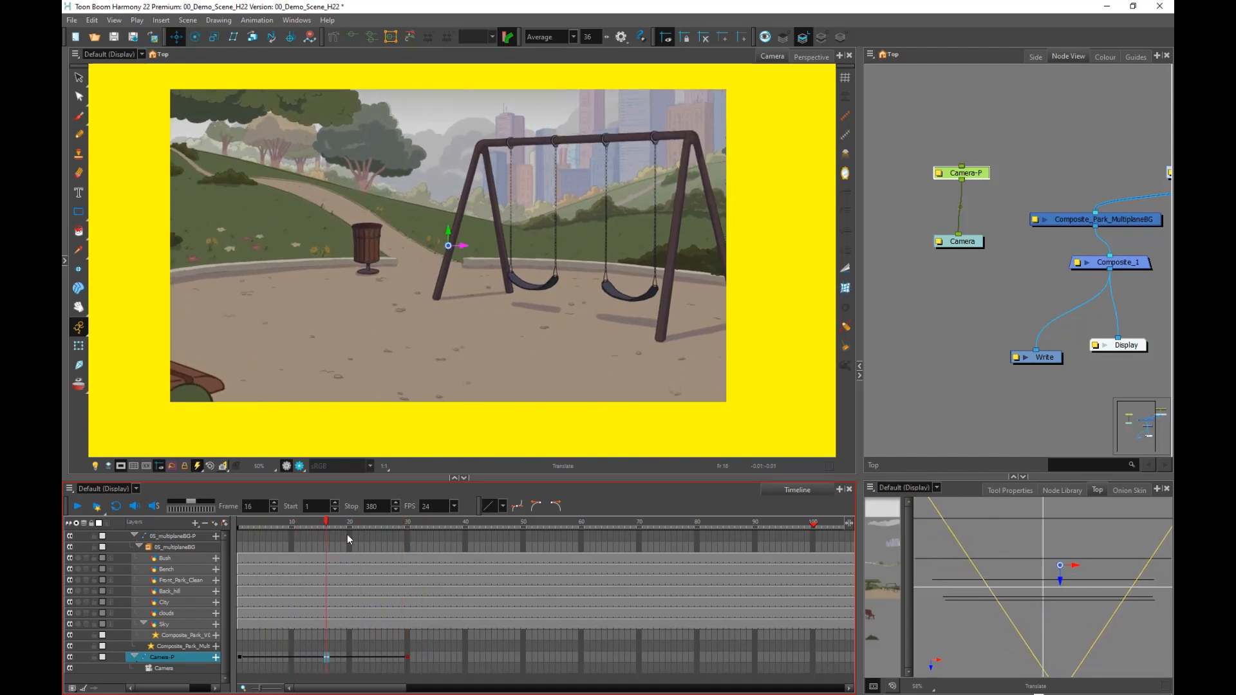
drag(347, 534, 378, 535)
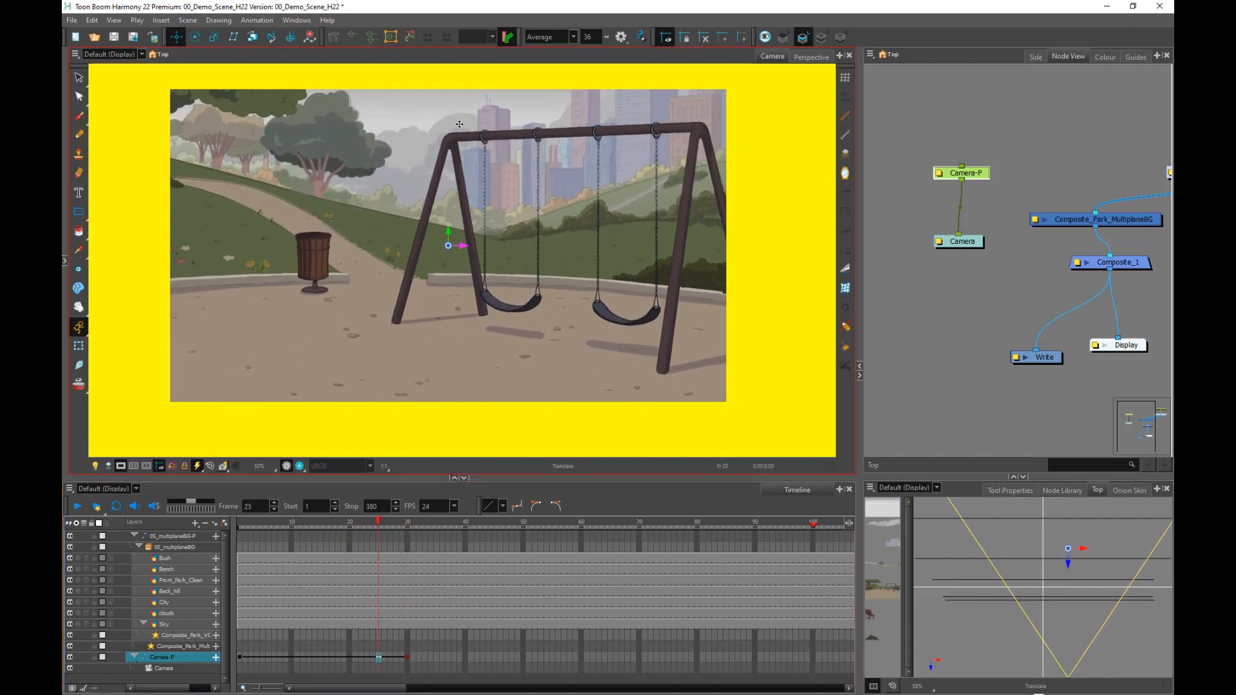
drag(362, 520, 268, 605)
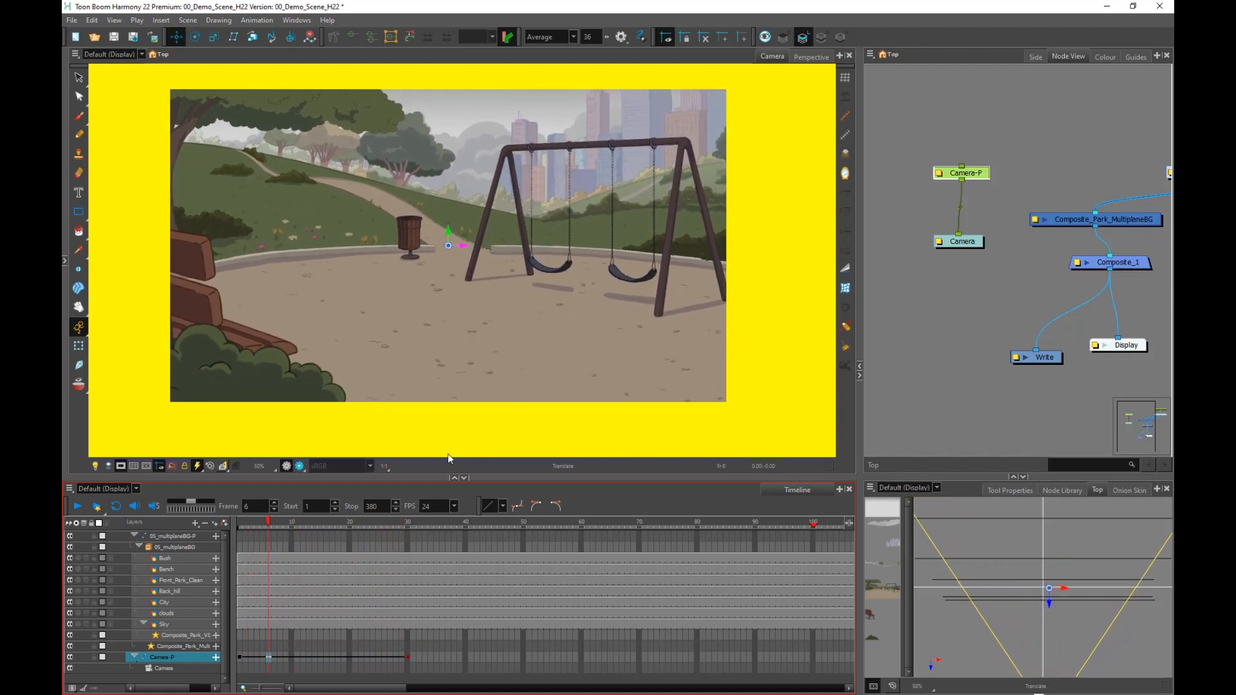
Examine the animated camera and its cone against the park layers in the Perspective view, and review the move again in the Camera view.
click(905, 181)
click(813, 58)
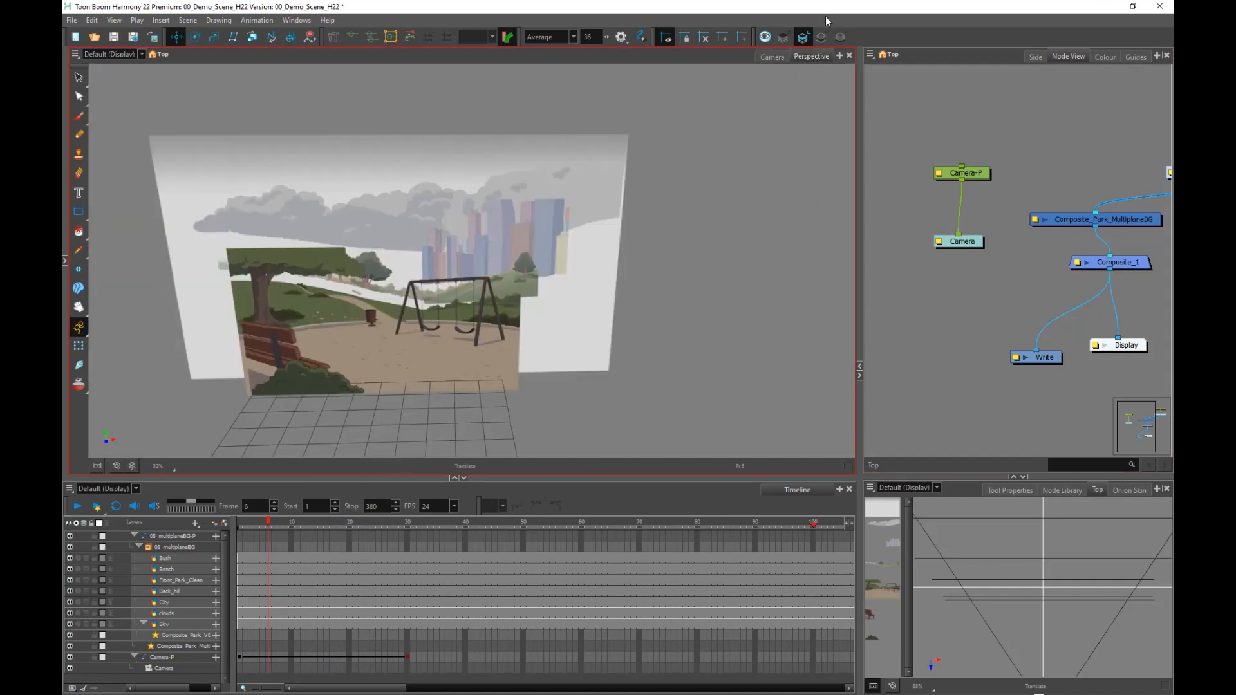
click(117, 466)
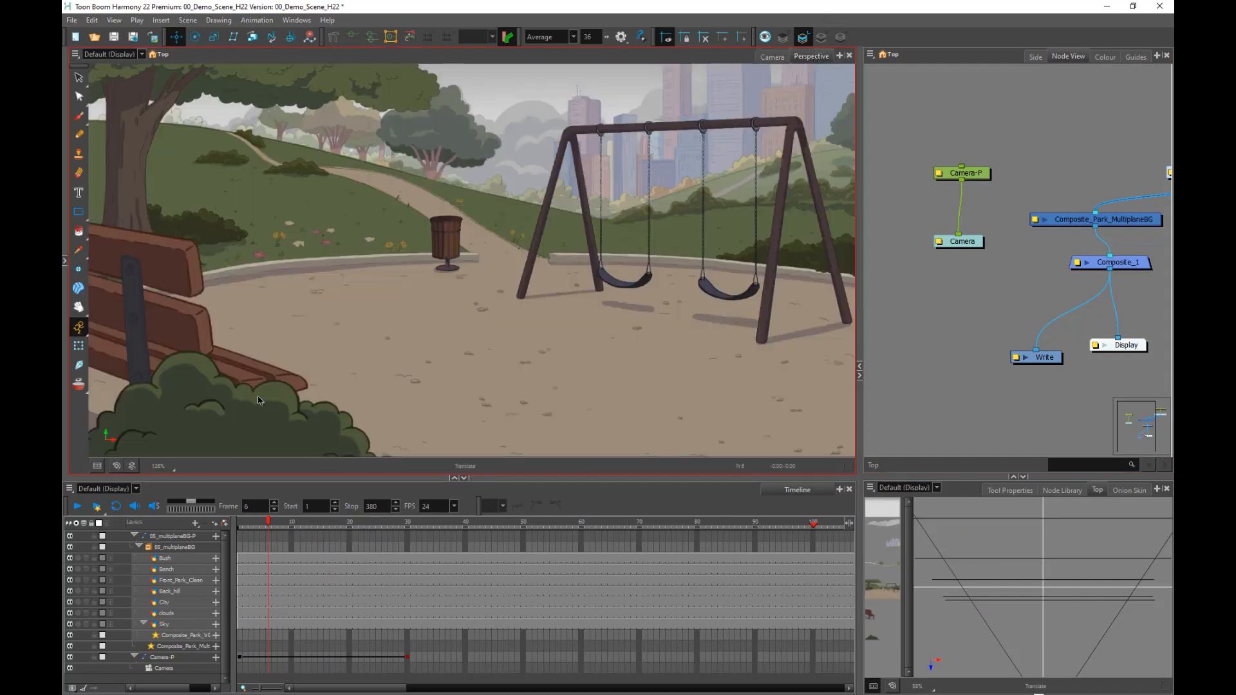
scroll(645, 233, down, 3)
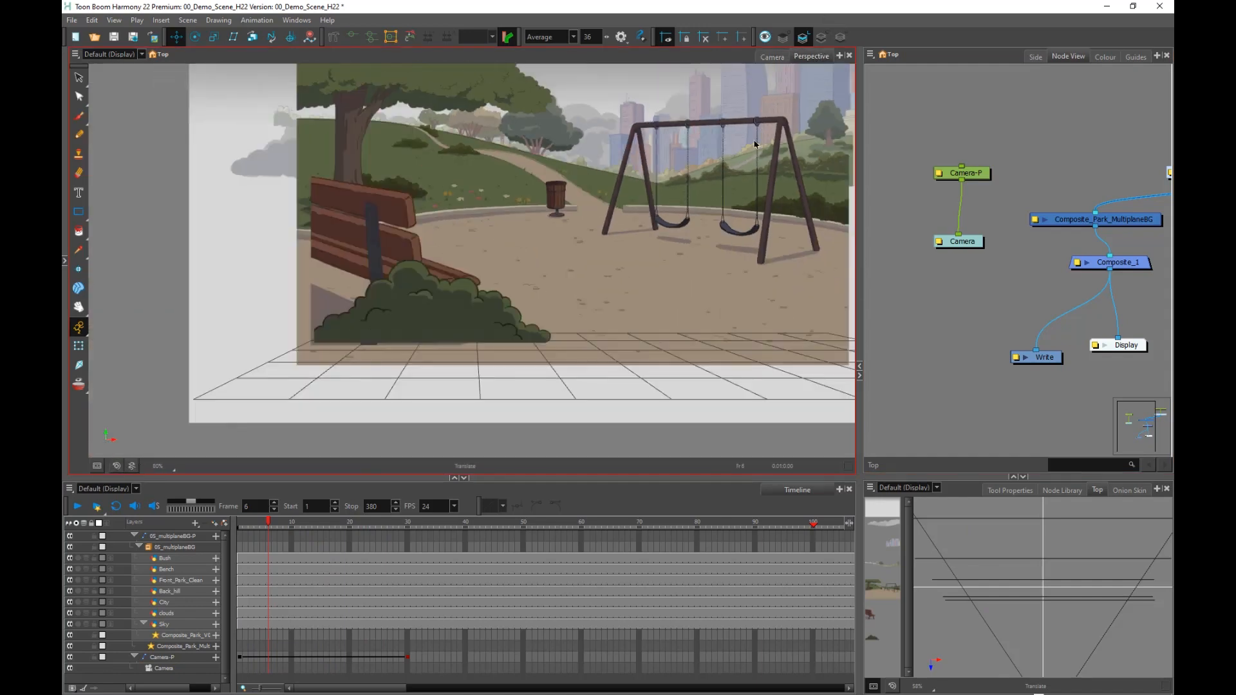
drag(554, 268, 632, 321)
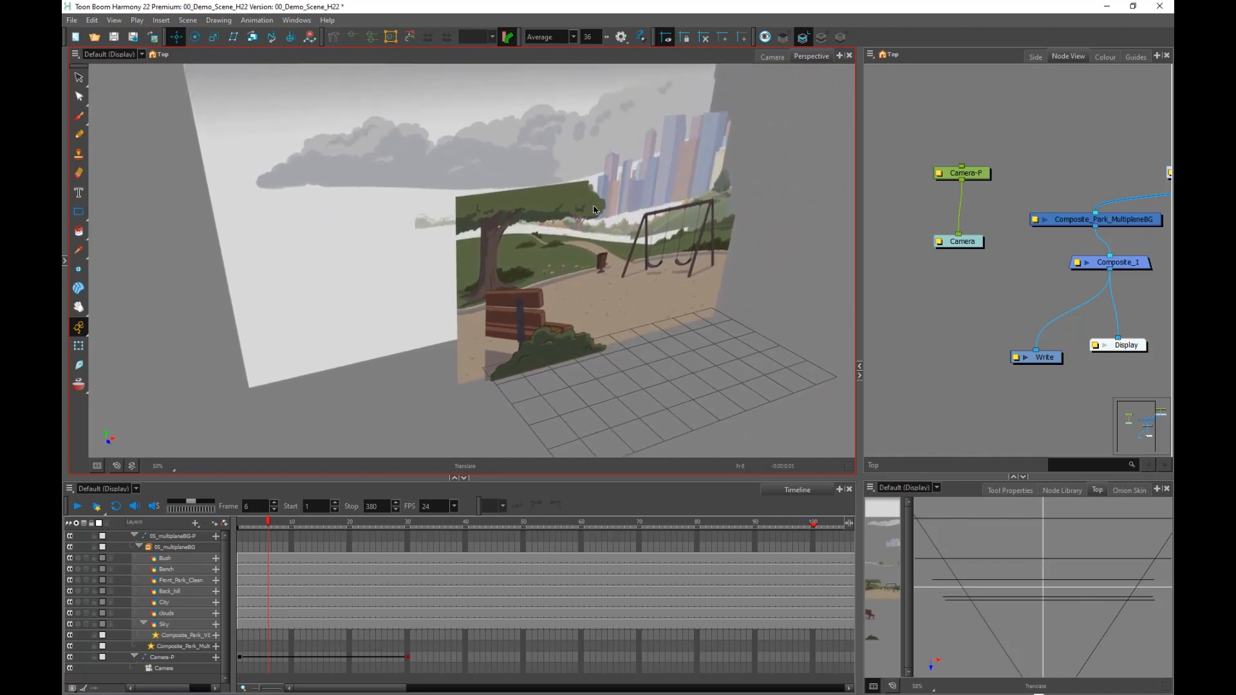
click(97, 466)
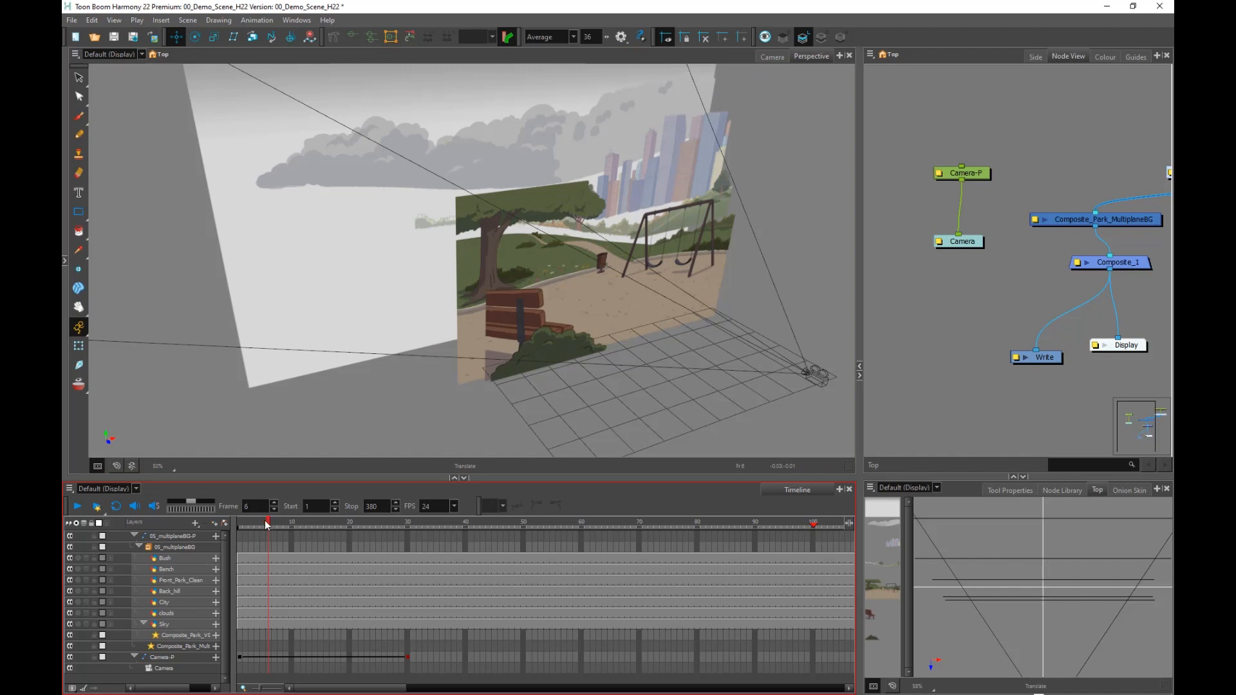
drag(267, 524, 368, 547)
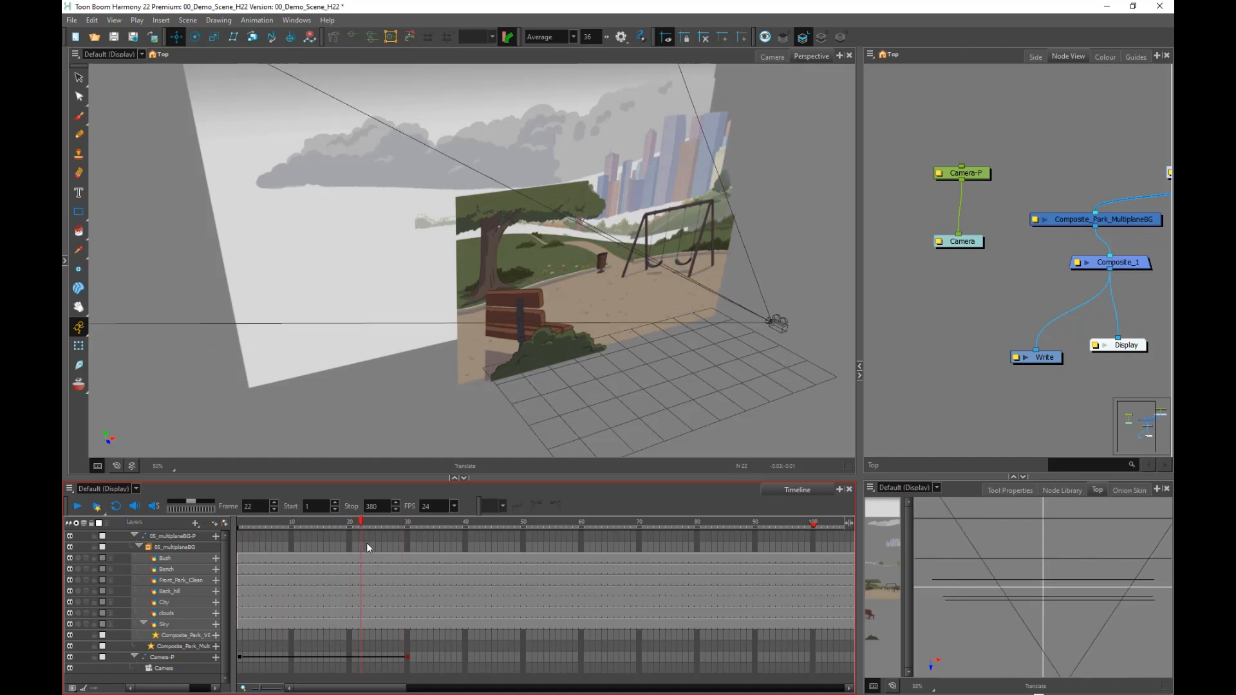
drag(479, 283, 536, 273)
click(772, 56)
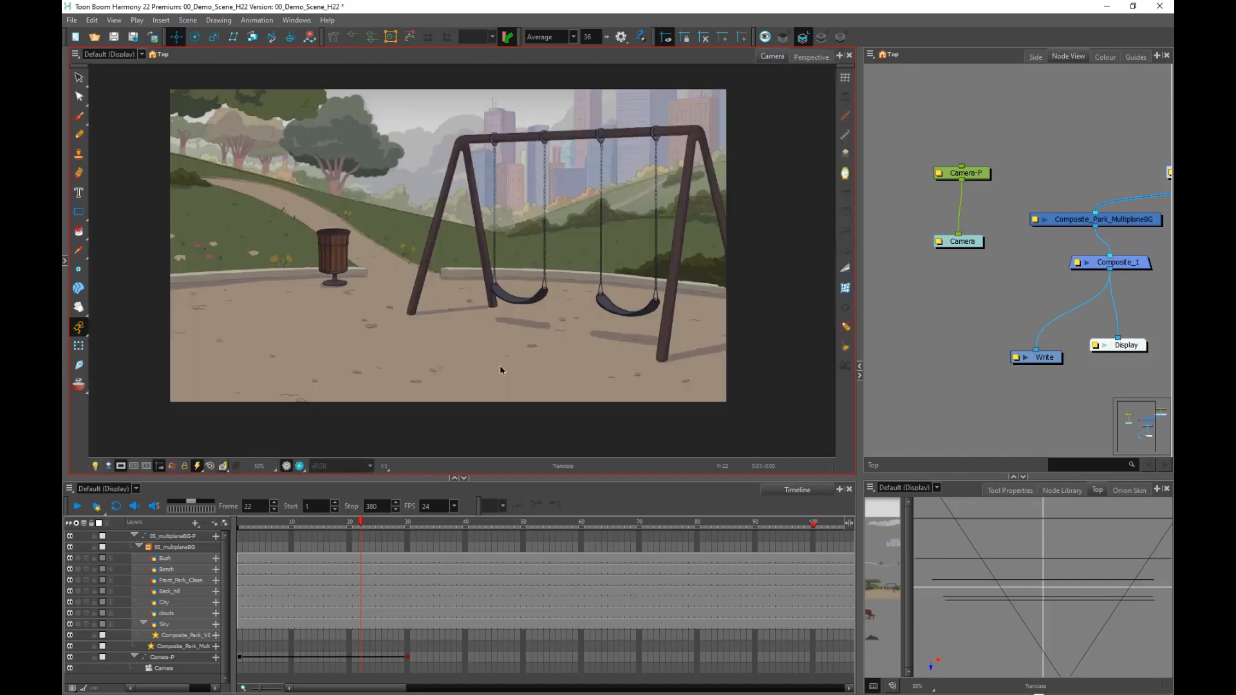
drag(360, 525, 326, 598)
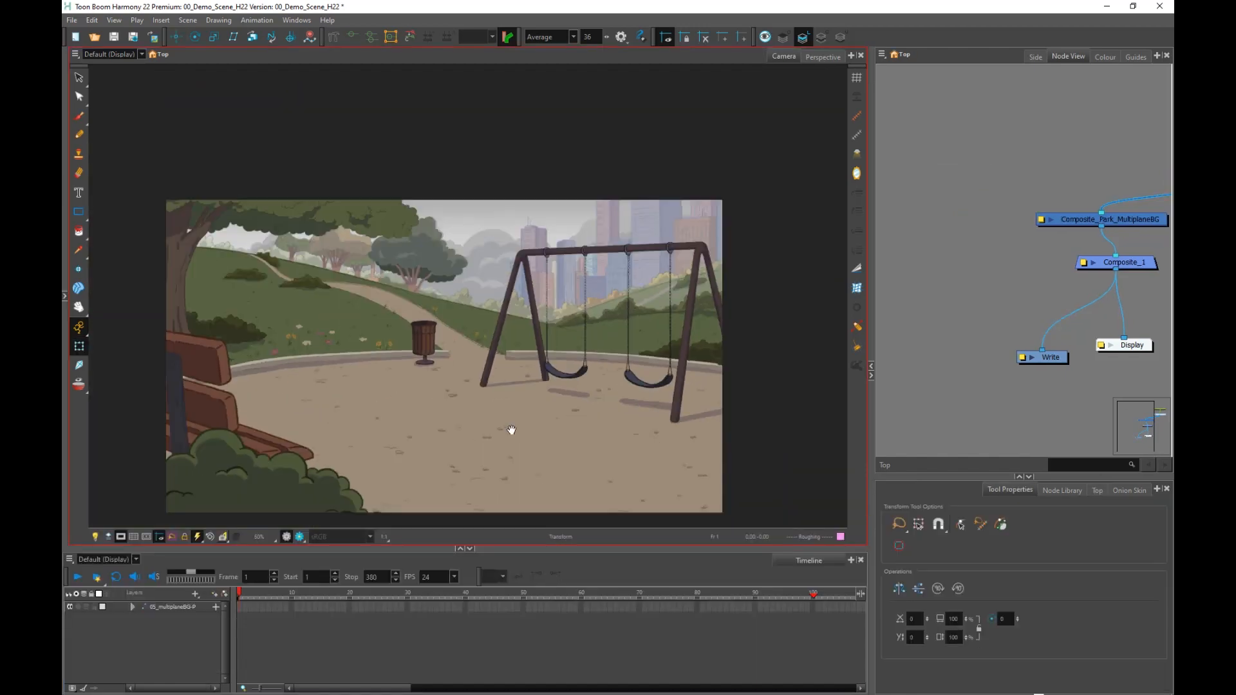
Bring the 06a_Rosie_Rig_Regular.tpl template from the demo library into the Camera view, showing the library only for this.
scroll(512, 430, up, 2)
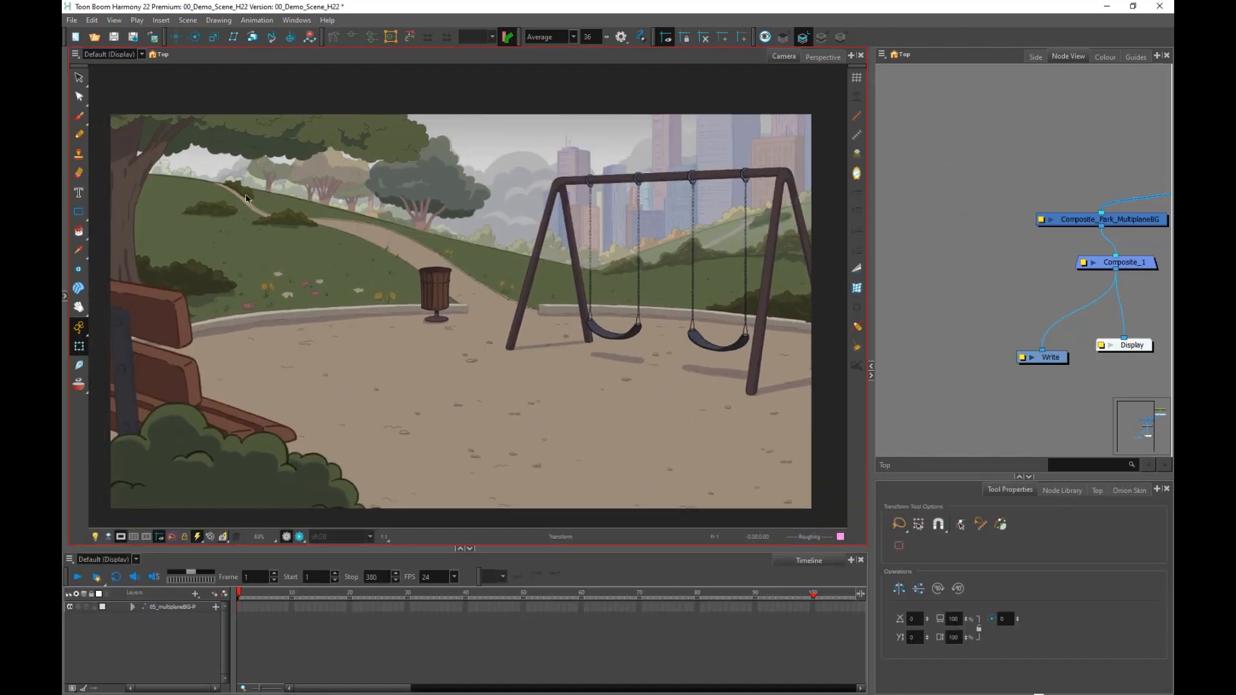
click(67, 298)
scroll(618, 386, down, 3)
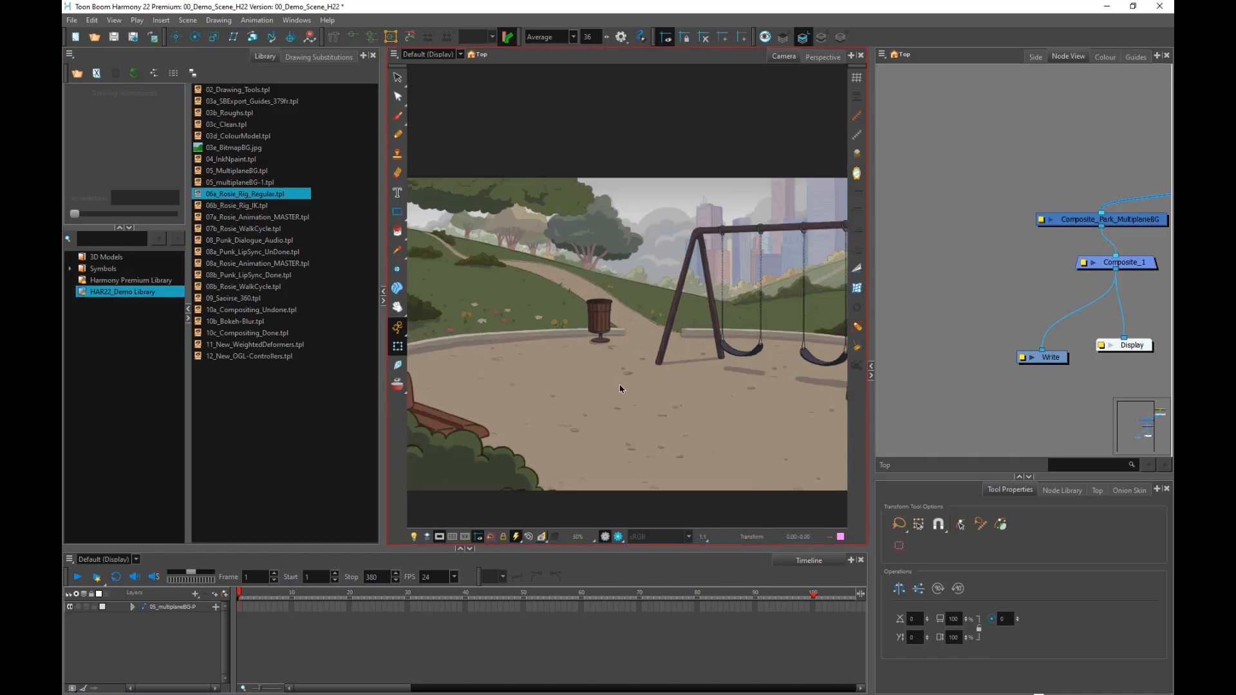
drag(656, 422, 657, 406)
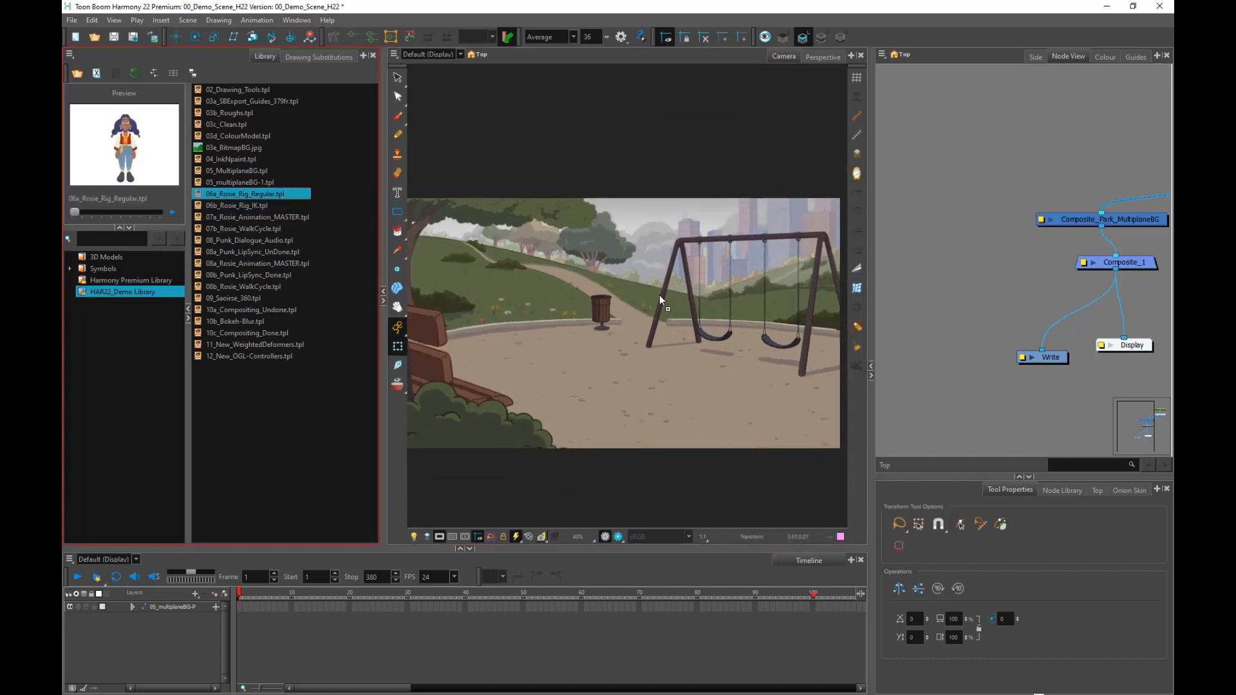
drag(660, 297, 660, 297)
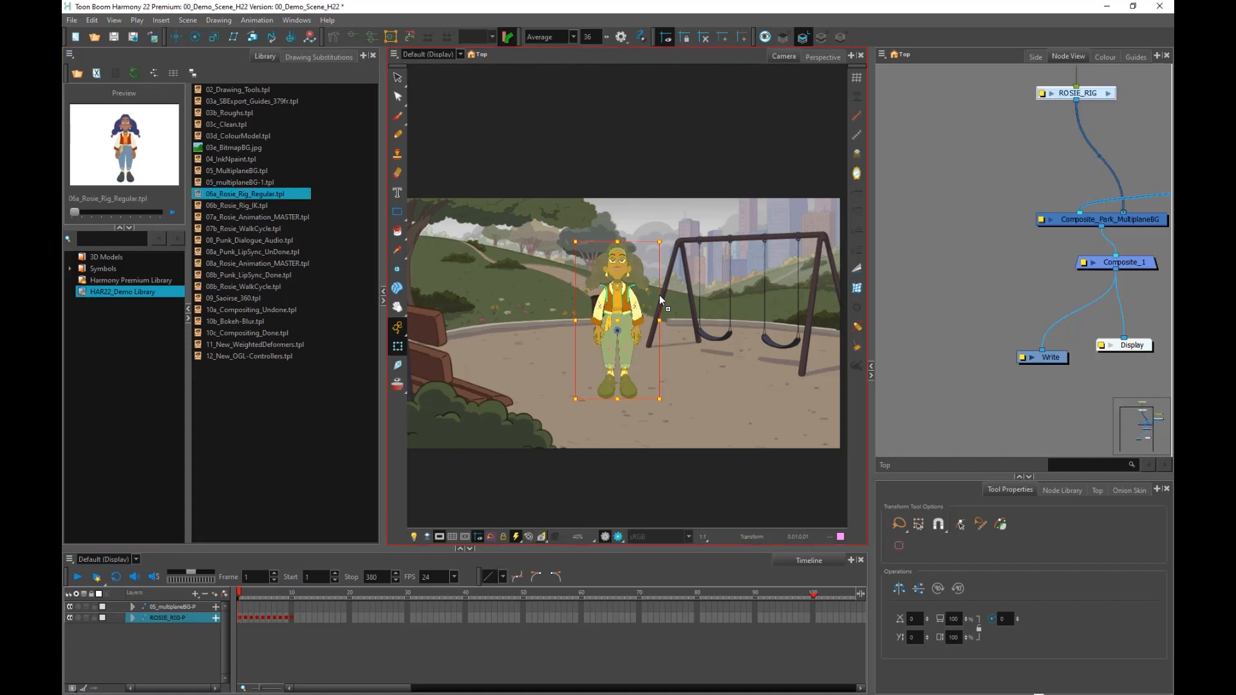
click(383, 291)
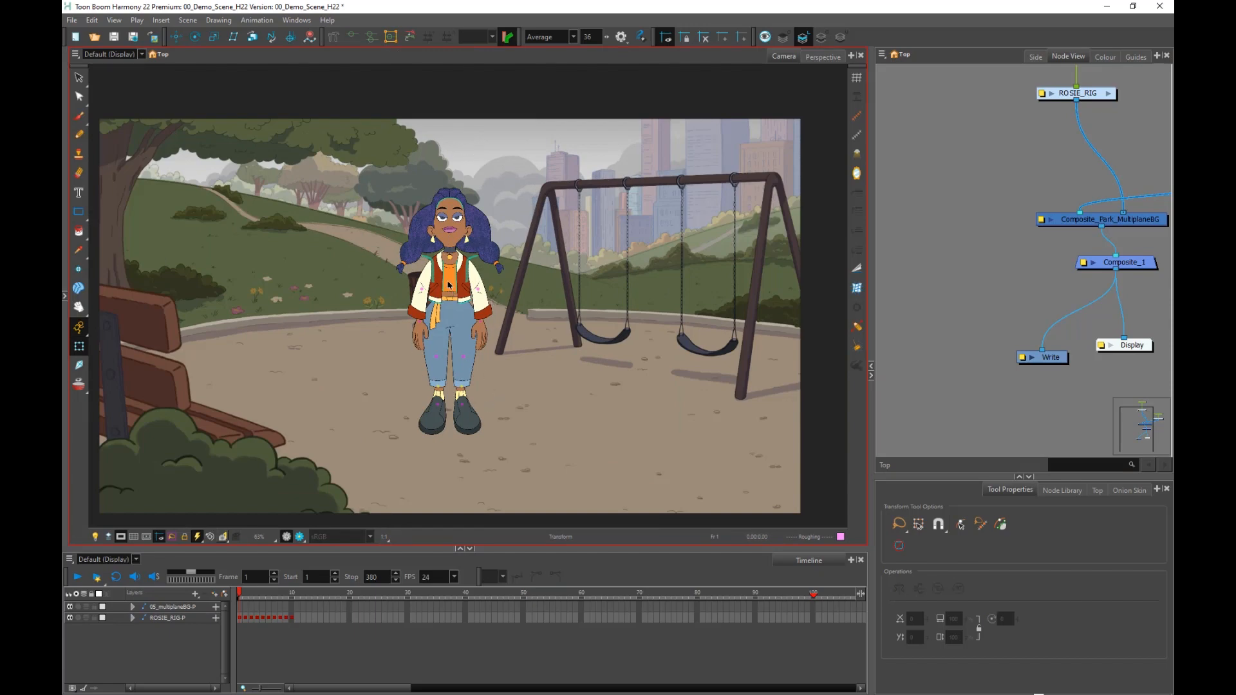
Select Rosie's left hand on the rig and locate its drawing node in the Node View.
scroll(470, 348, up, 2)
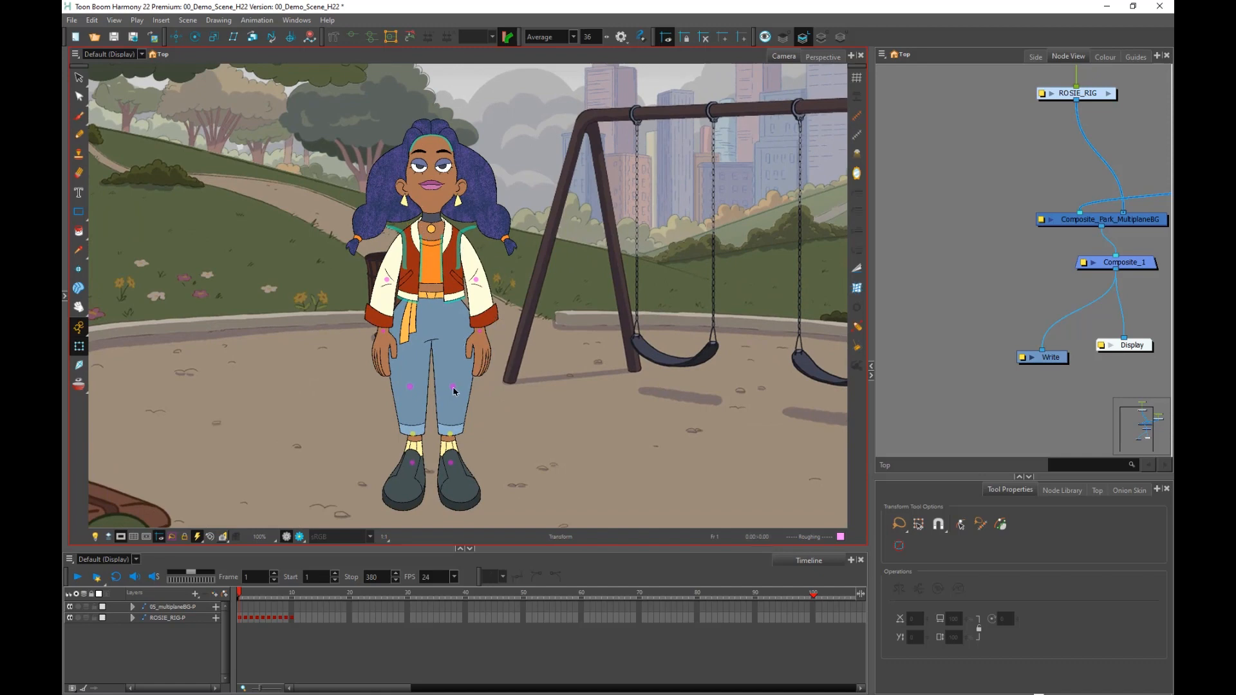
scroll(454, 390, down, 1)
mouse_move(240, 593)
mouse_down()
mouse_move(314, 593)
mouse_move(241, 594)
mouse_move(279, 593)
mouse_move(247, 606)
mouse_move(289, 612)
mouse_move(231, 613)
mouse_up()
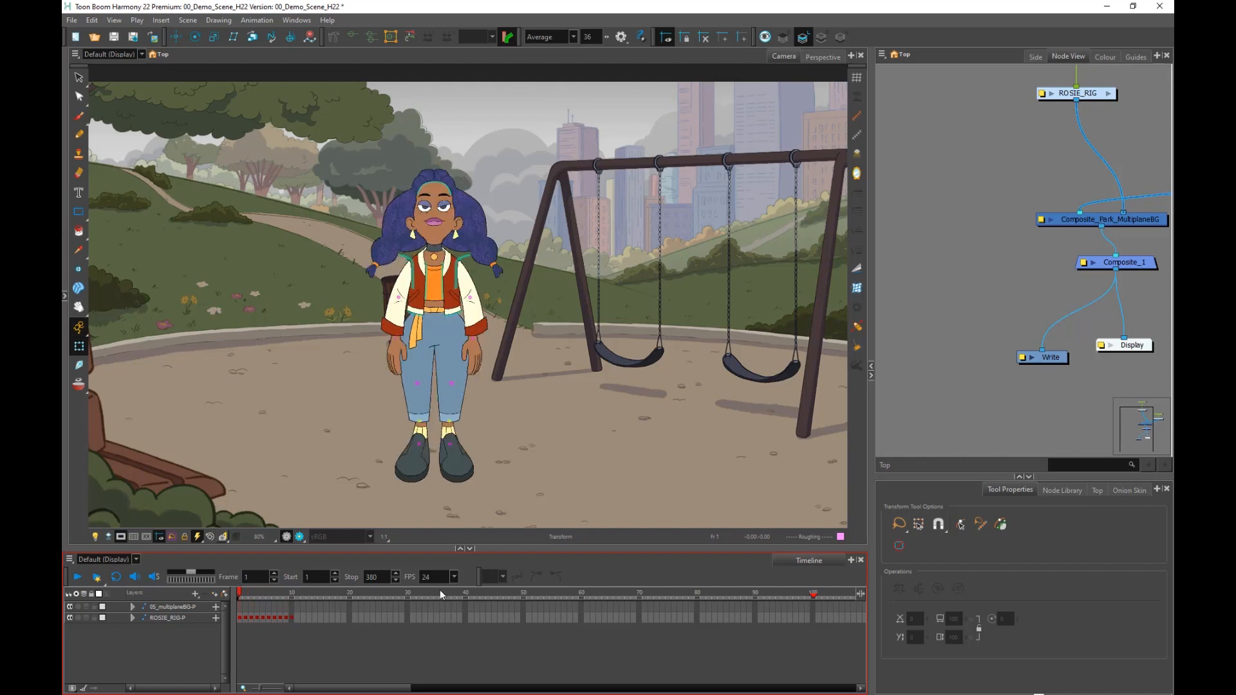
scroll(496, 364, up, 1)
drag(517, 388, 500, 361)
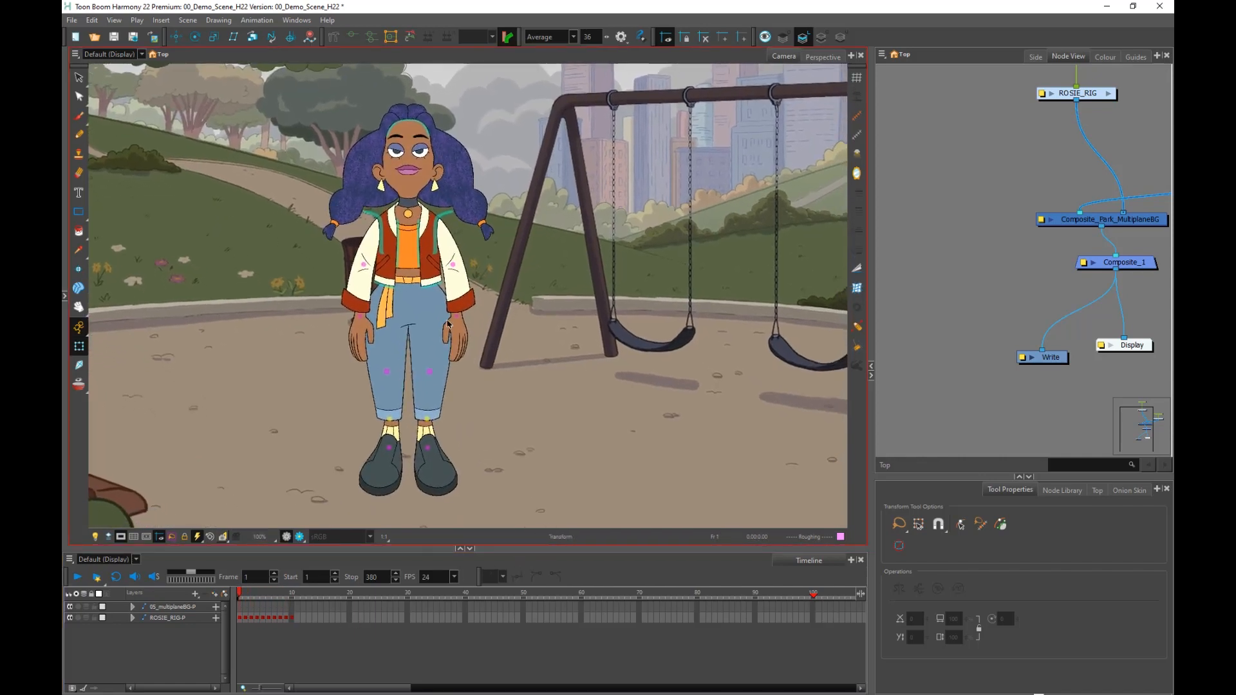
click(461, 337)
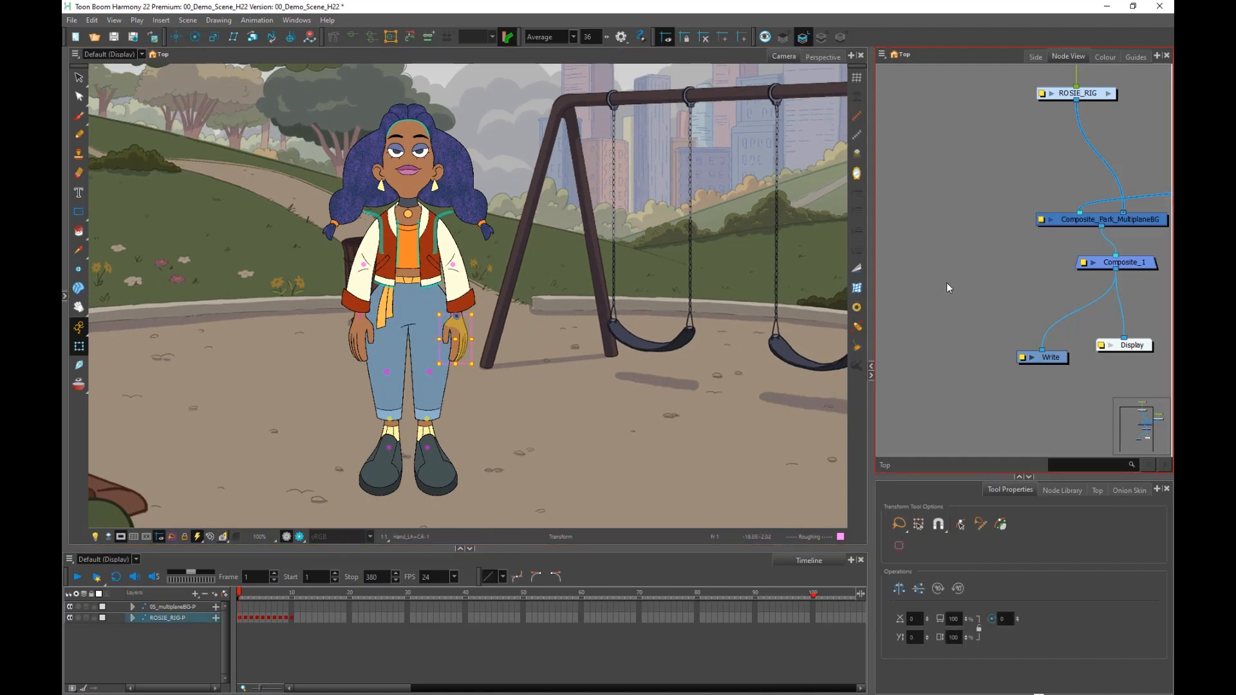
key(o)
Widen the Node View and bring the HAND_AND_WRIST nodes inside the L_ARM group into close view.
drag(871, 297, 571, 307)
scroll(702, 235, up, 4)
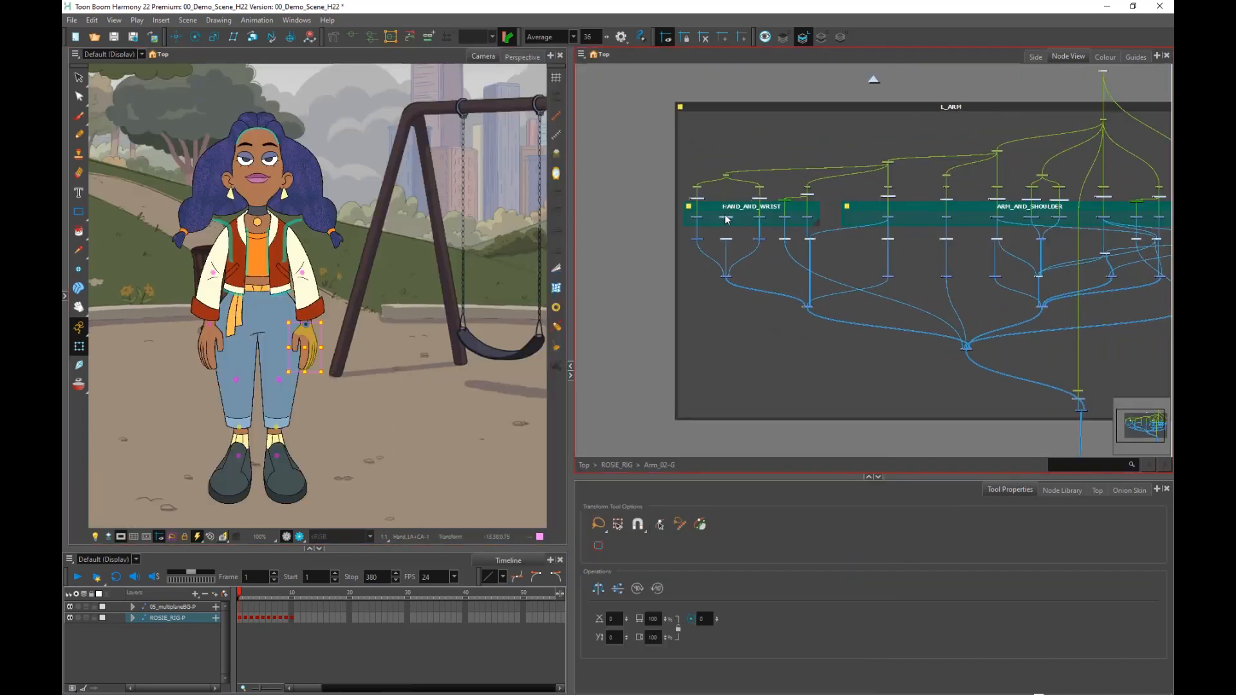
scroll(726, 218, up, 4)
key(o)
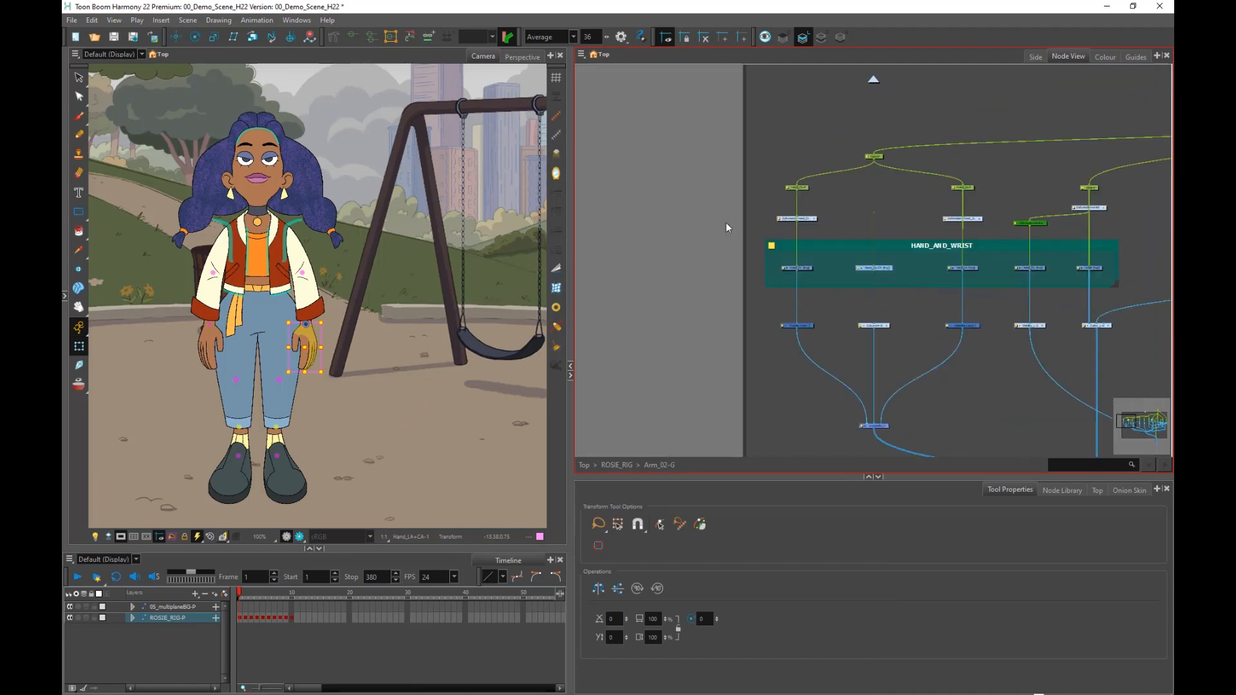
Go up from the arm group to the ROSIE_RIG level and examine the complete rig network.
click(874, 78)
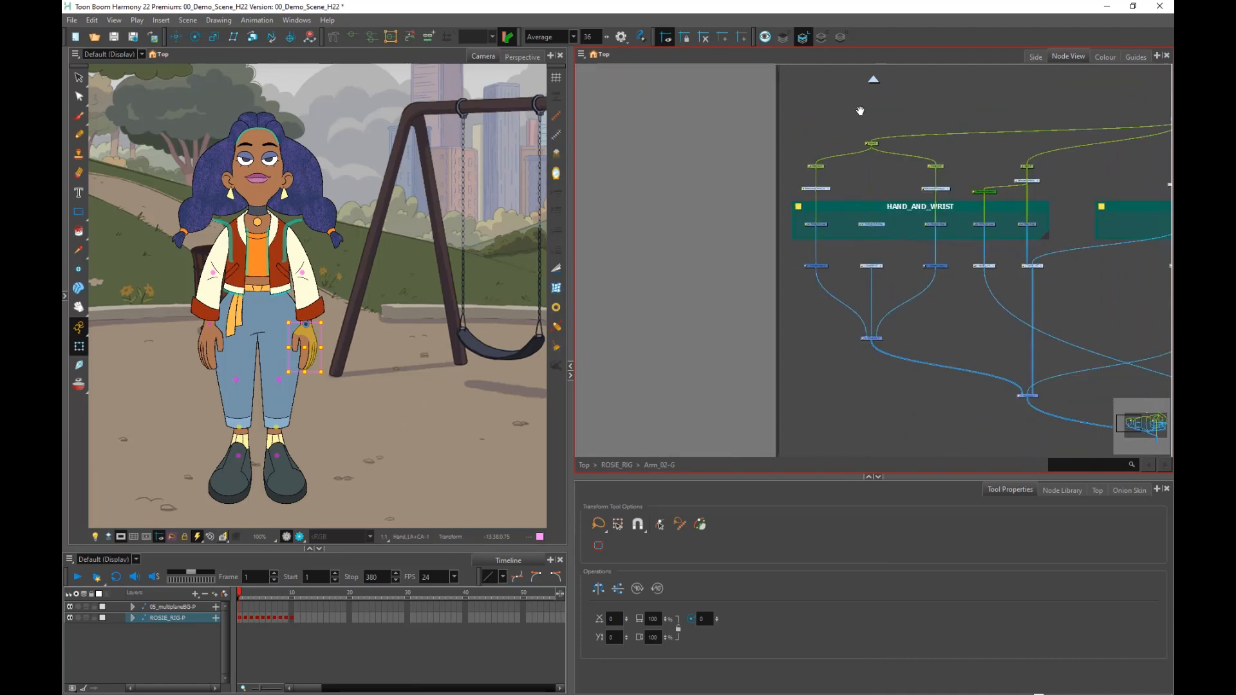
scroll(880, 108, down, 6)
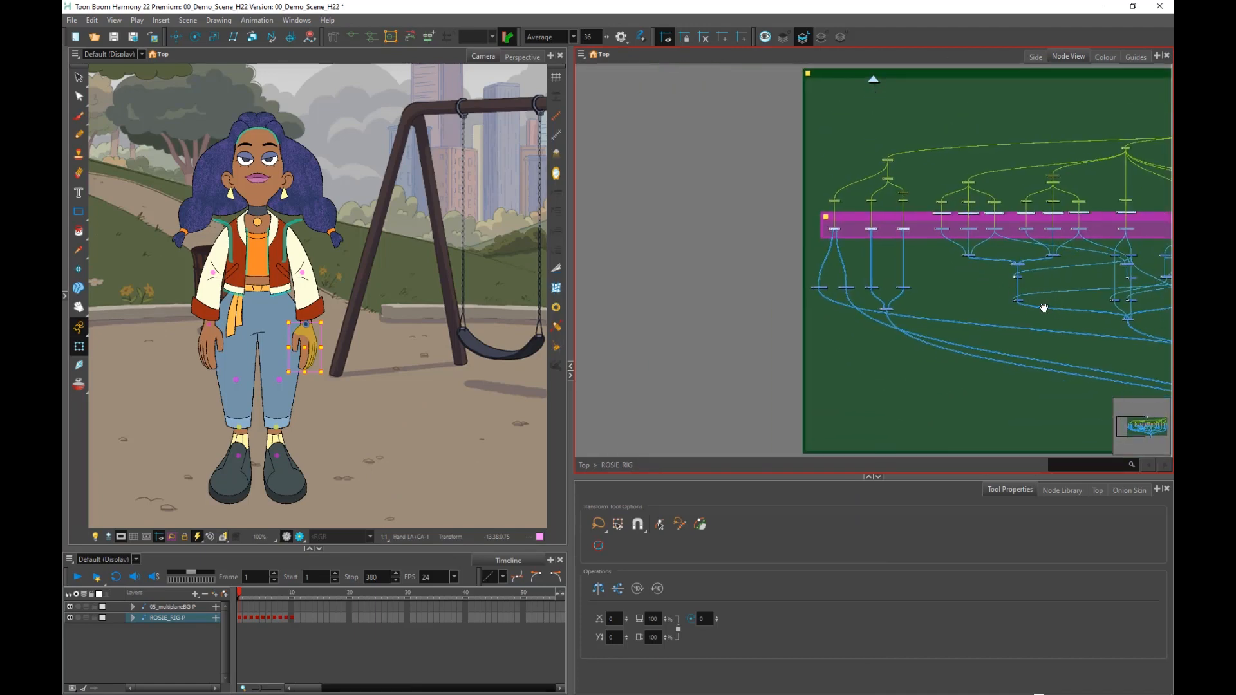
scroll(882, 301, down, 2)
drag(920, 301, 870, 312)
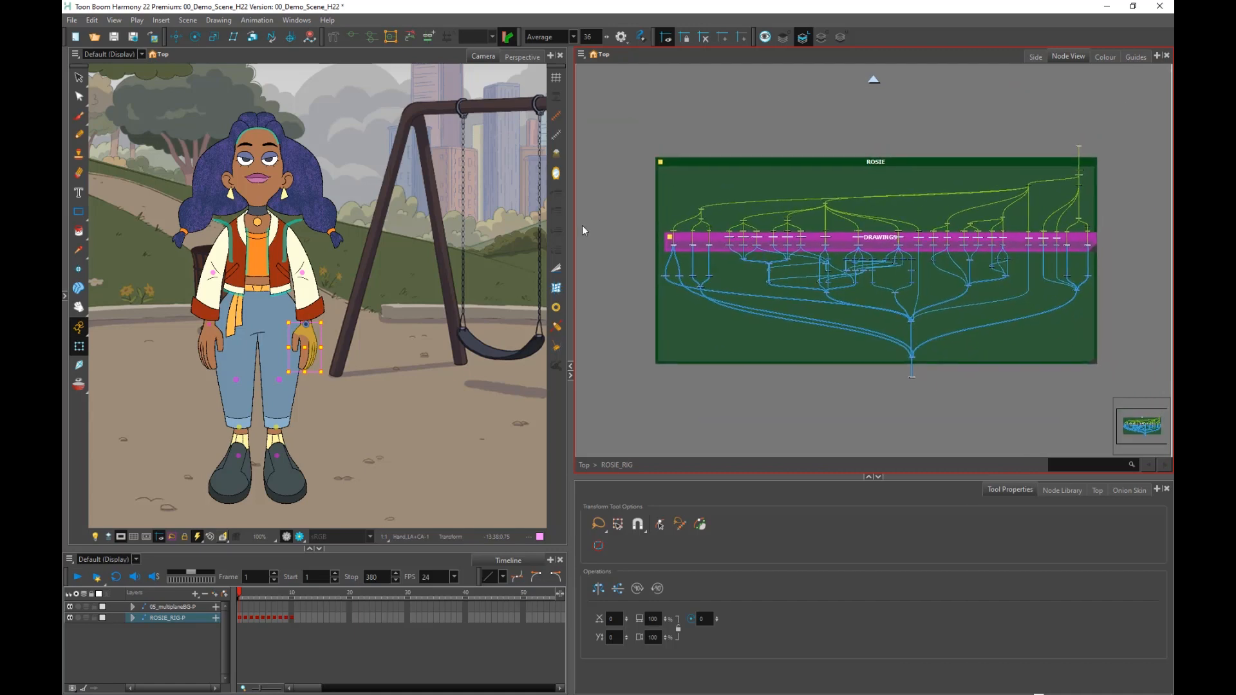
Select the Jacket-P peg in the ROSIE network and examine the jacket branches connected below it.
scroll(800, 331, up, 2)
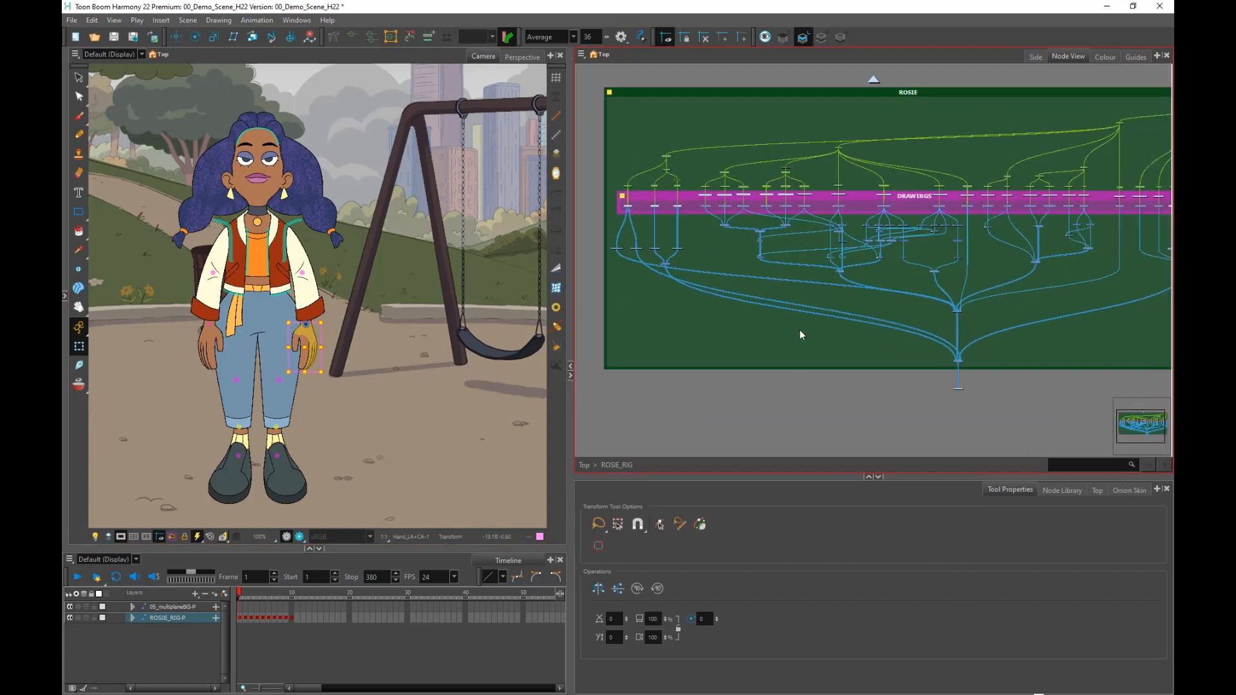
scroll(795, 248, up, 4)
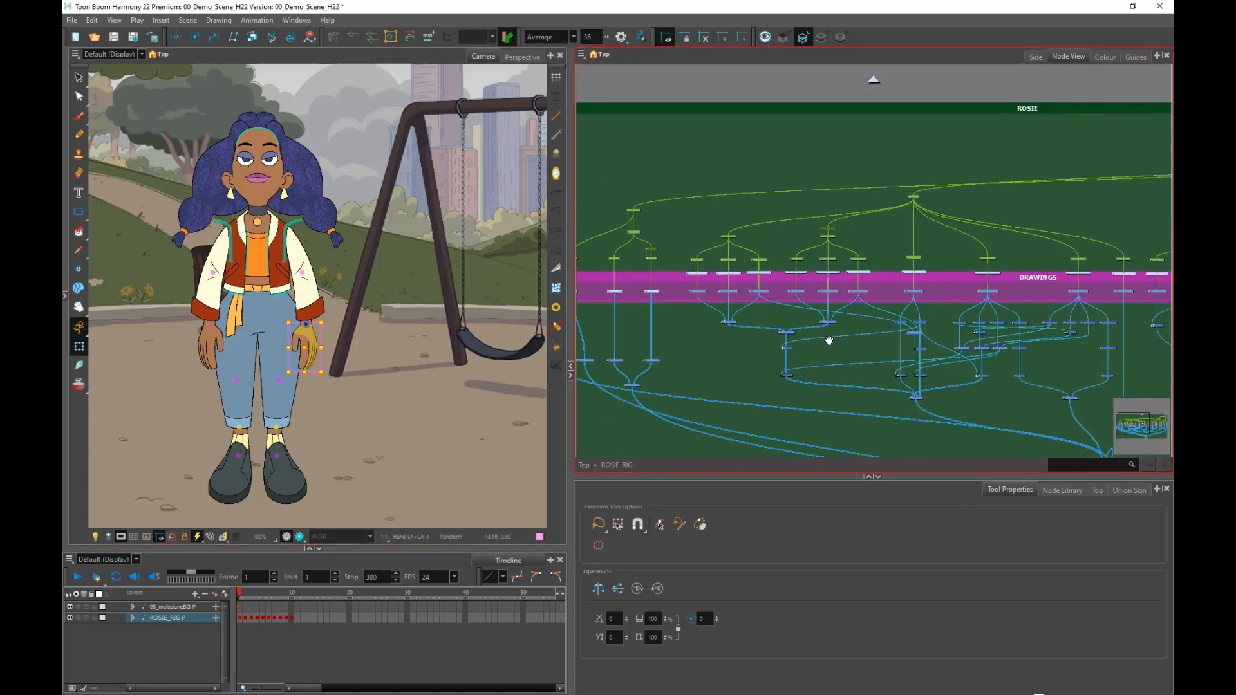
scroll(998, 233, up, 1)
click(996, 188)
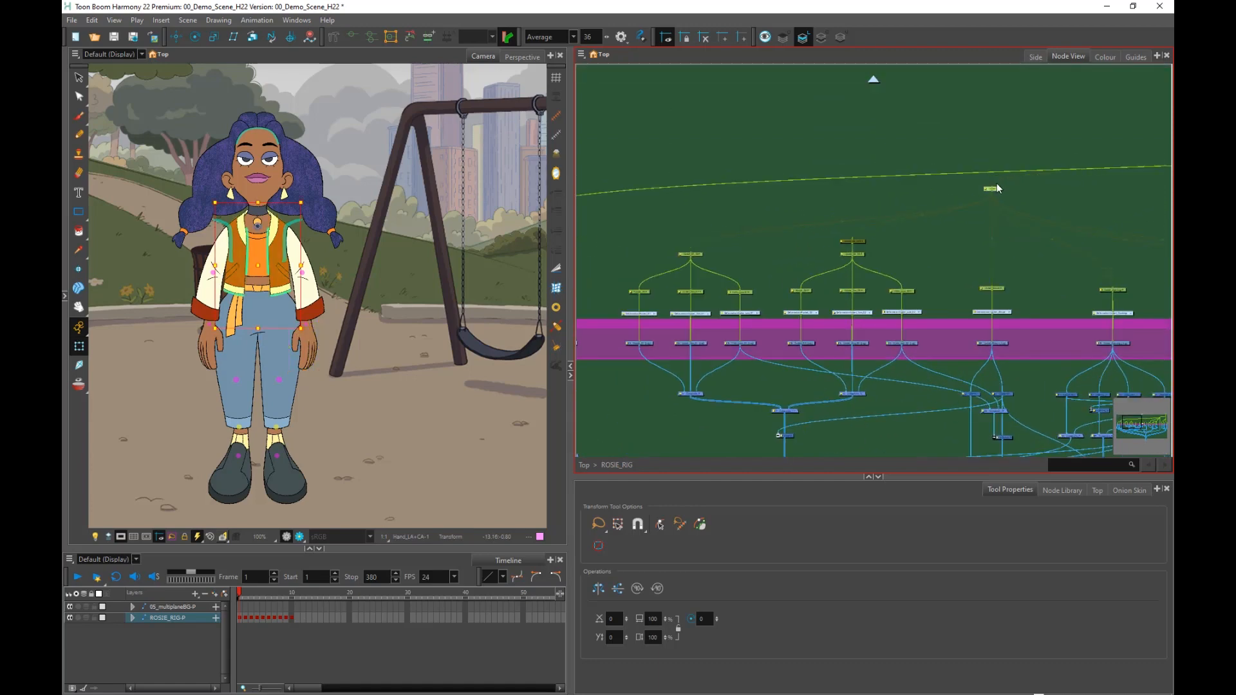
scroll(966, 187, up, 2)
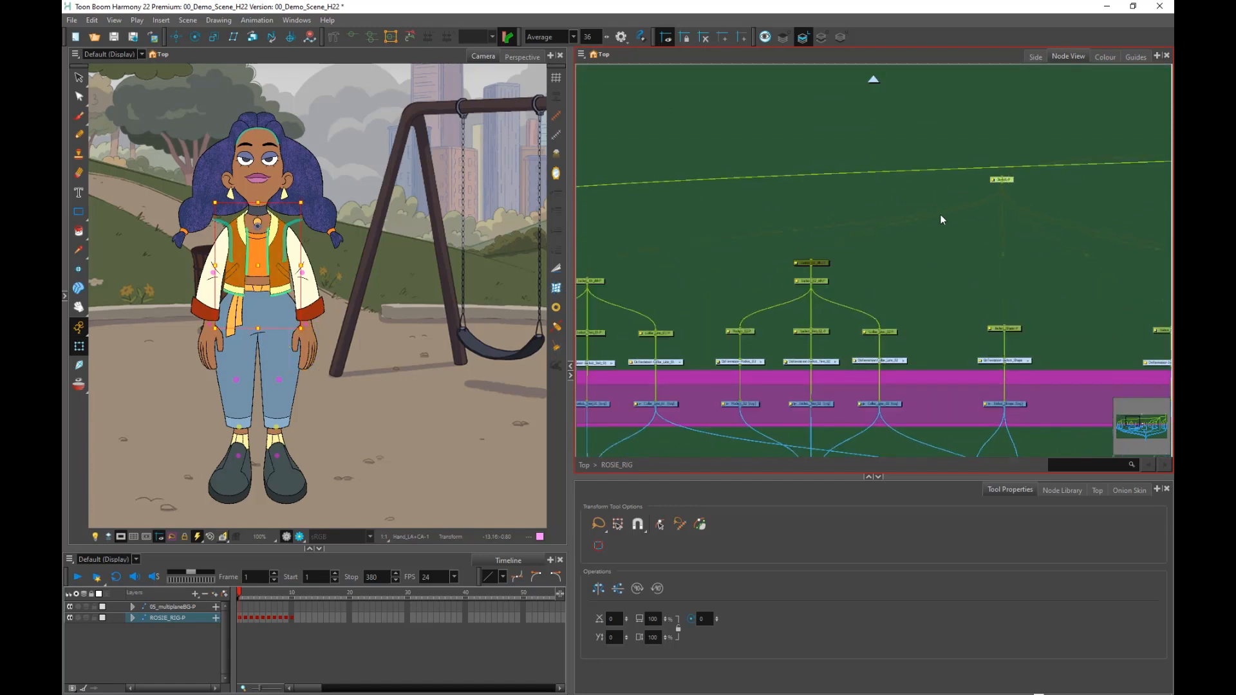
drag(758, 283, 789, 285)
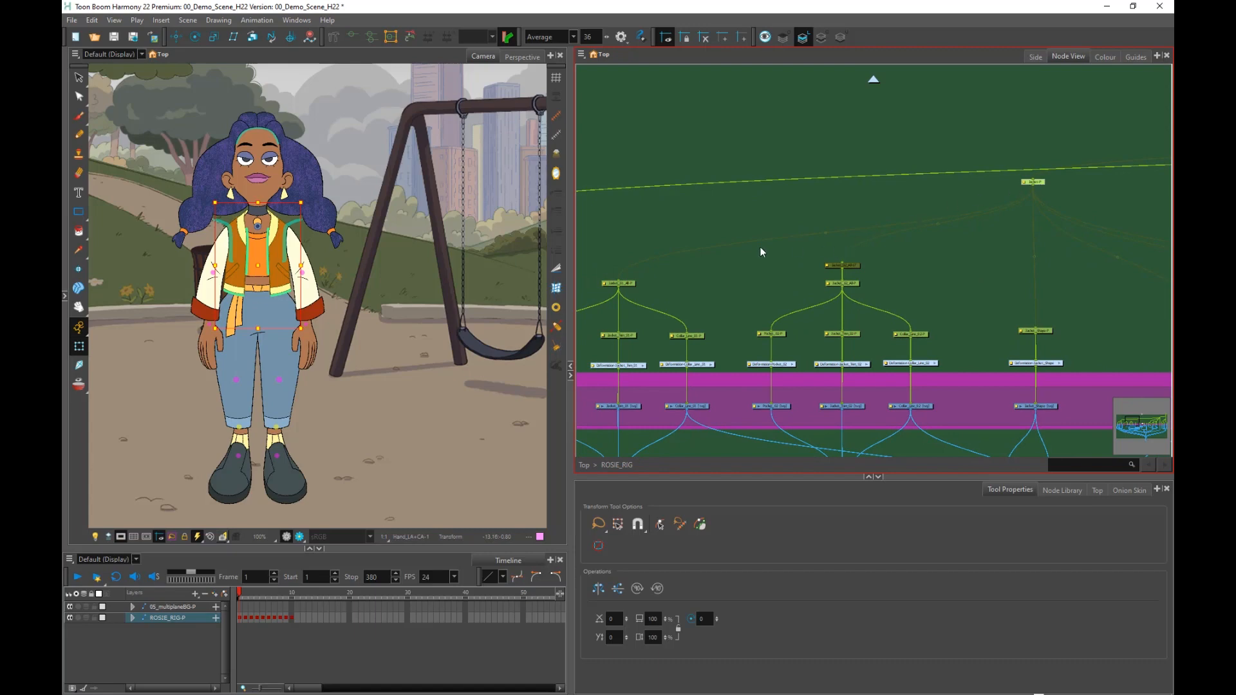
click(796, 265)
drag(1042, 184, 924, 222)
scroll(925, 222, up, 1)
scroll(925, 221, up, 1)
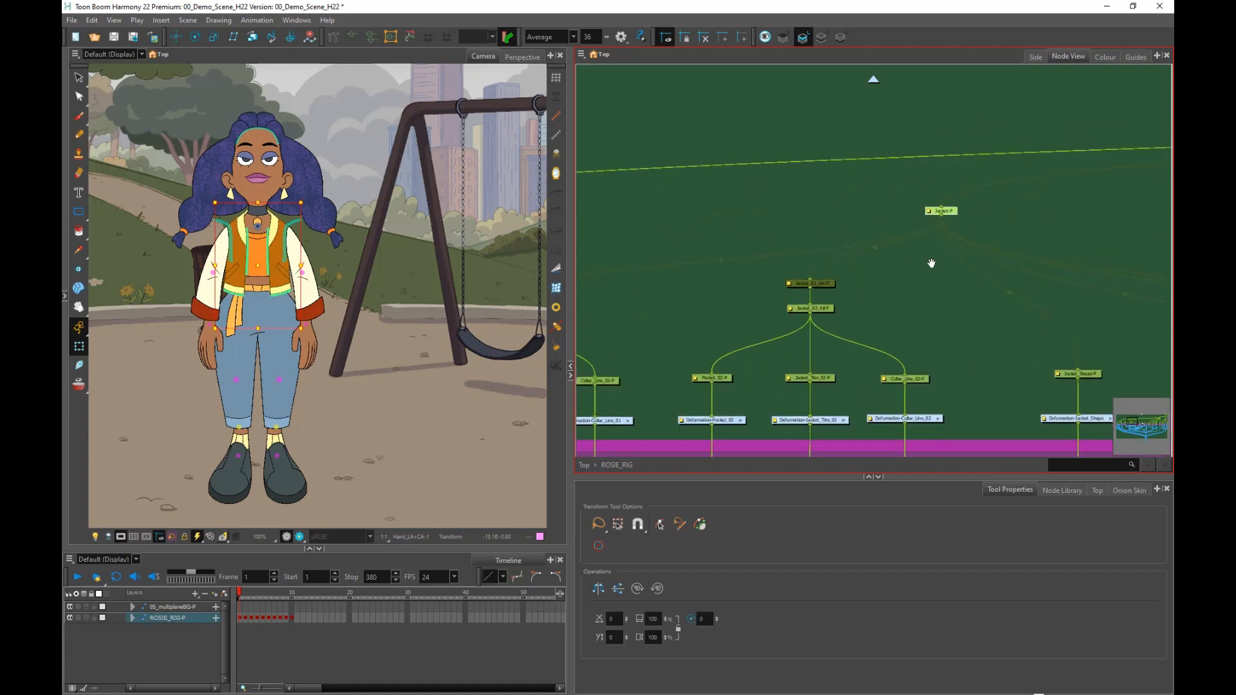
drag(933, 265, 1002, 245)
drag(1018, 189, 1025, 163)
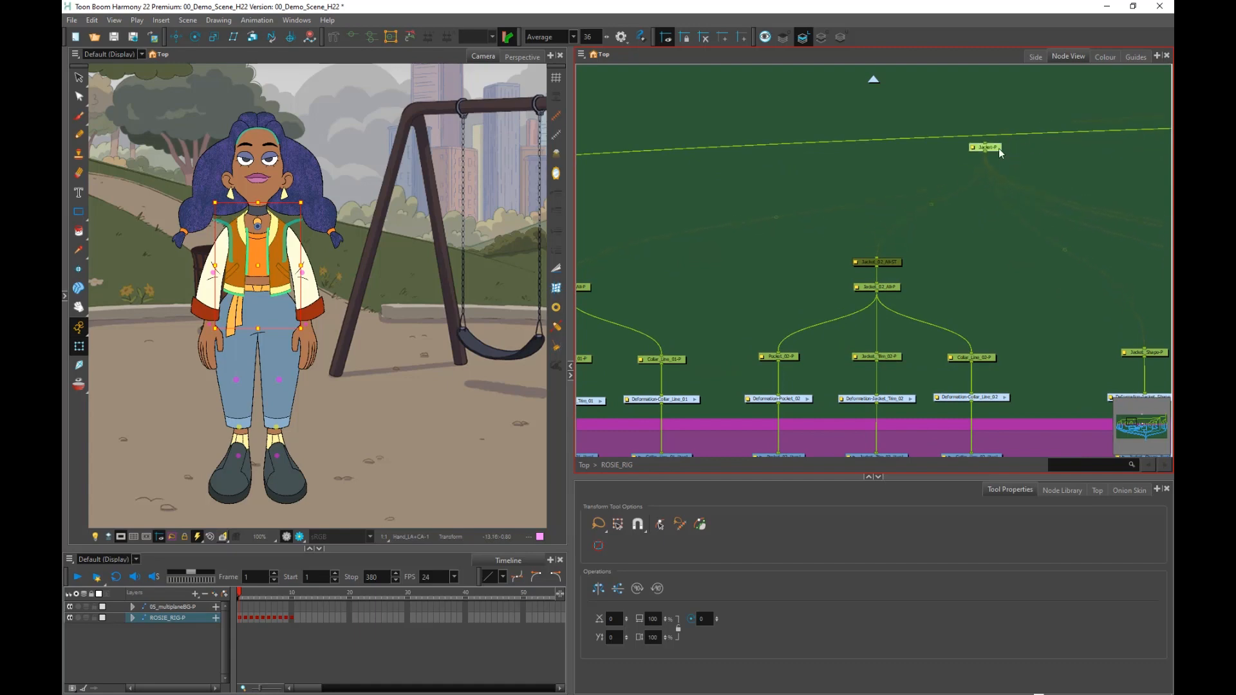
drag(966, 196, 1059, 157)
Select the Jacket_02_All-ST and Jacket_01_All-P nodes and a peg further along to compare what each one controls.
click(970, 243)
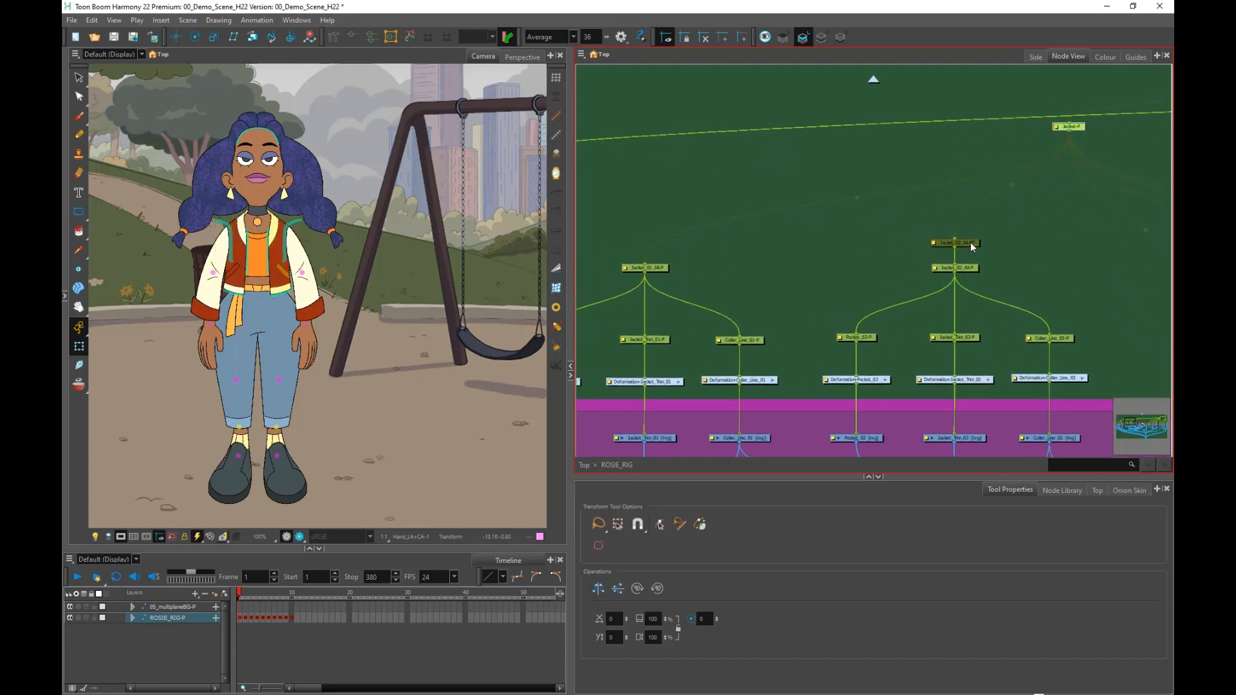
click(661, 267)
drag(942, 284, 821, 268)
scroll(822, 268, down, 1)
drag(1031, 276, 927, 271)
click(1042, 290)
Trace the jacket hierarchy from the master Jacket-P peg down to the Jacket_01_All-P peg.
scroll(1032, 290, down, 2)
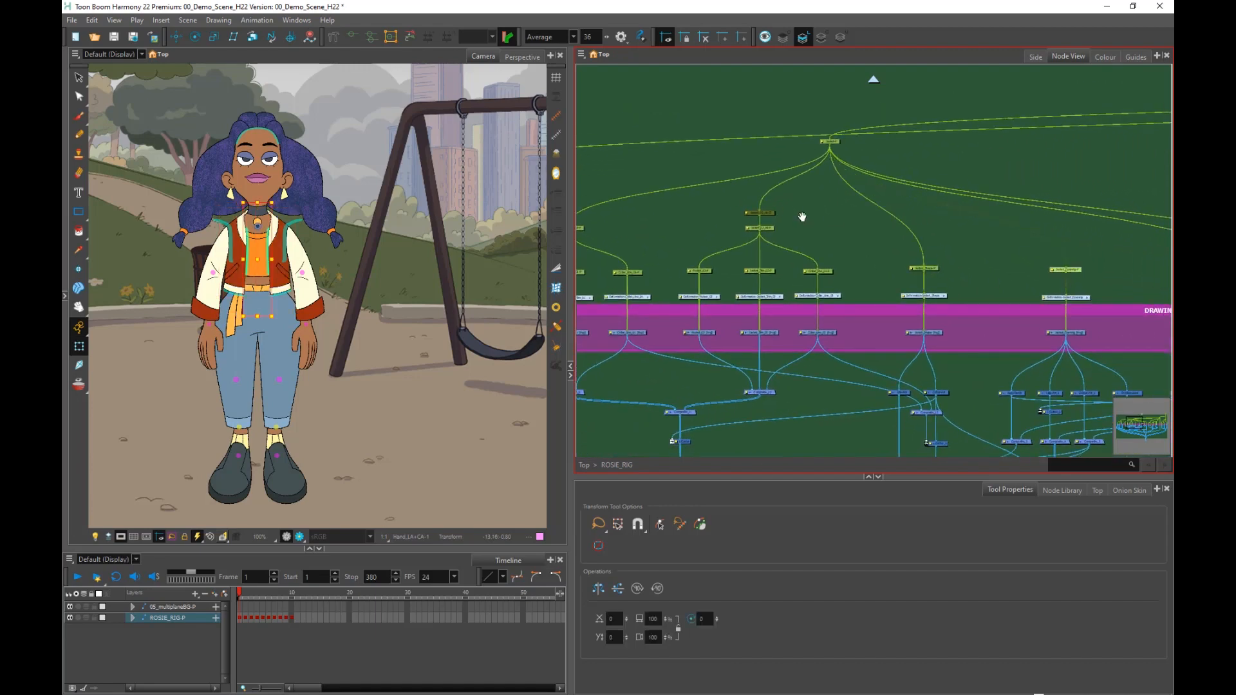
scroll(918, 262, up, 4)
click(987, 170)
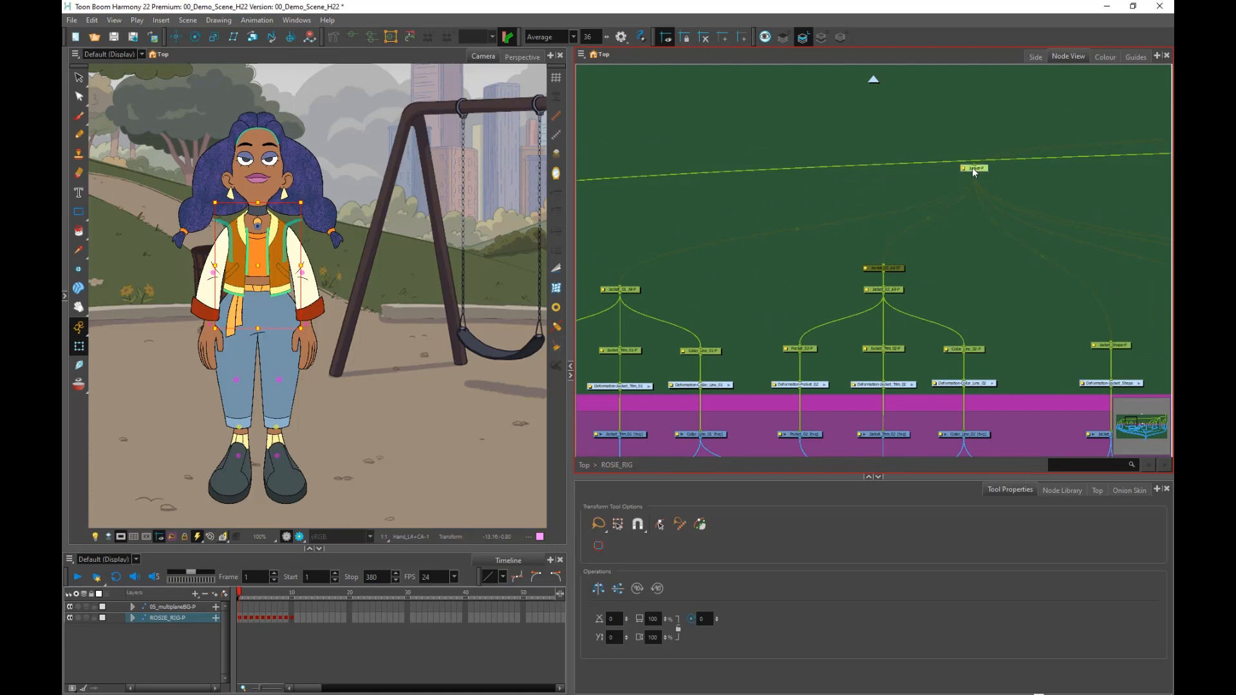
scroll(972, 169, up, 3)
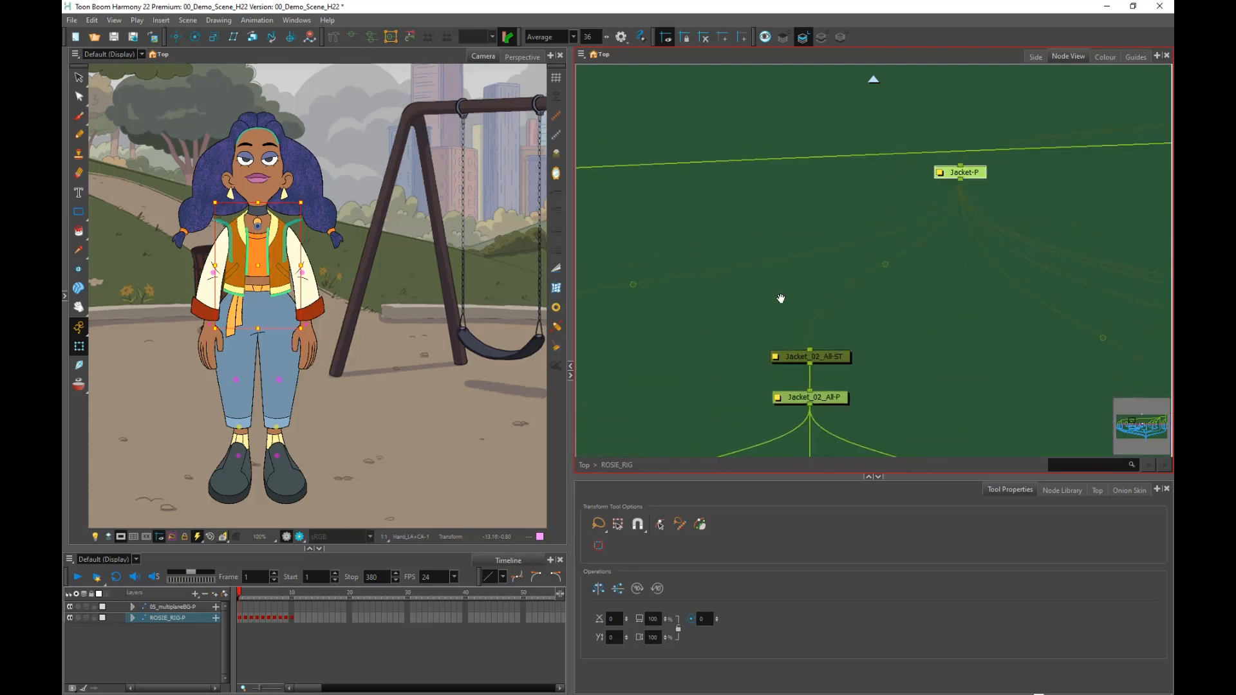
drag(781, 298, 1021, 187)
scroll(1080, 112, down, 2)
drag(861, 218, 888, 222)
scroll(754, 226, up, 2)
mouse_move(720, 244)
mouse_down()
mouse_move(726, 258)
mouse_move(742, 233)
mouse_up()
scroll(736, 245, up, 1)
scroll(722, 268, down, 3)
drag(680, 352, 820, 319)
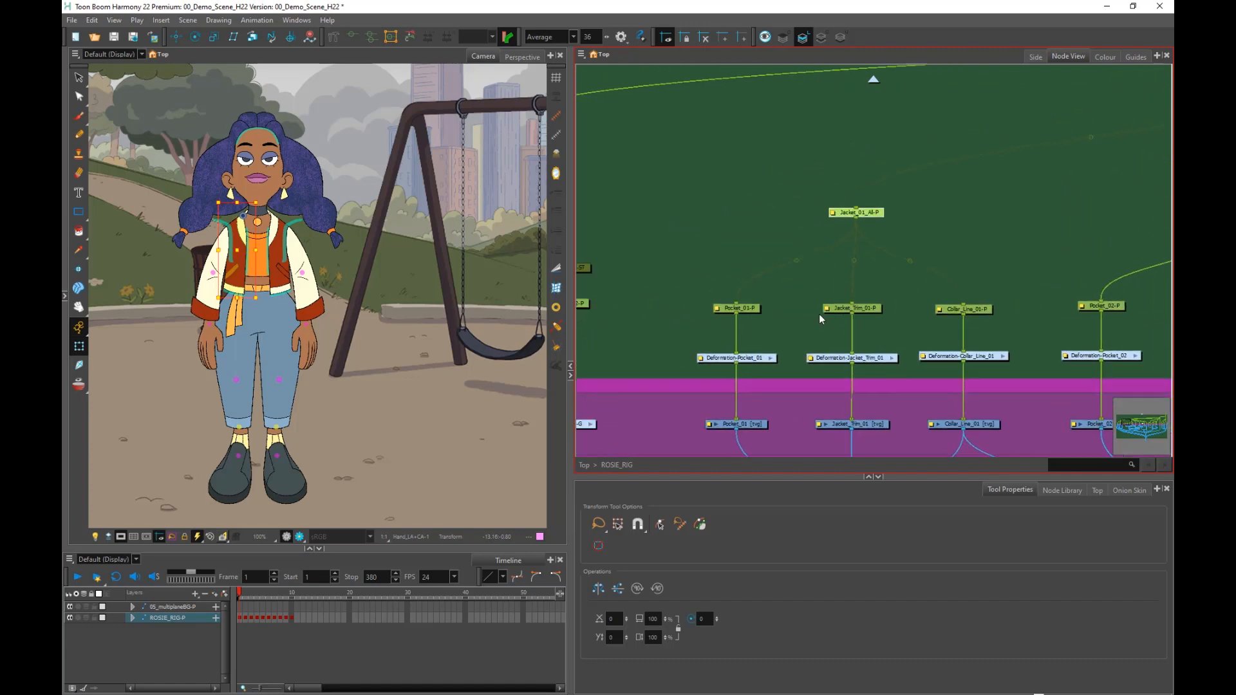
Select the Pocket_01-P peg and its Deformation-Pocket_01 node to inspect the pocket's controls.
scroll(751, 321, up, 2)
click(750, 305)
scroll(752, 314, down, 2)
drag(754, 355, 765, 285)
scroll(765, 285, up, 1)
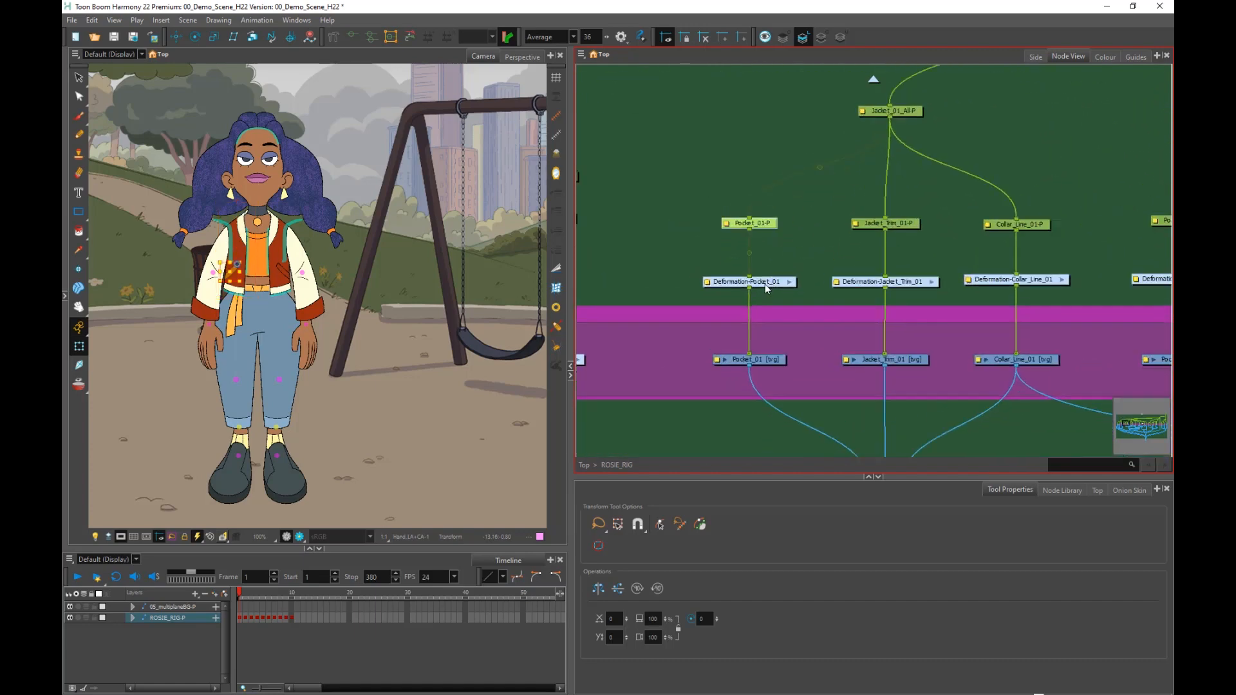
click(766, 288)
Select Jacket-P, Jacket_01_All-P and Pocket_01-P in turn to compare the parent and child levels of the jacket.
scroll(832, 136, down, 2)
drag(897, 152, 808, 248)
click(747, 207)
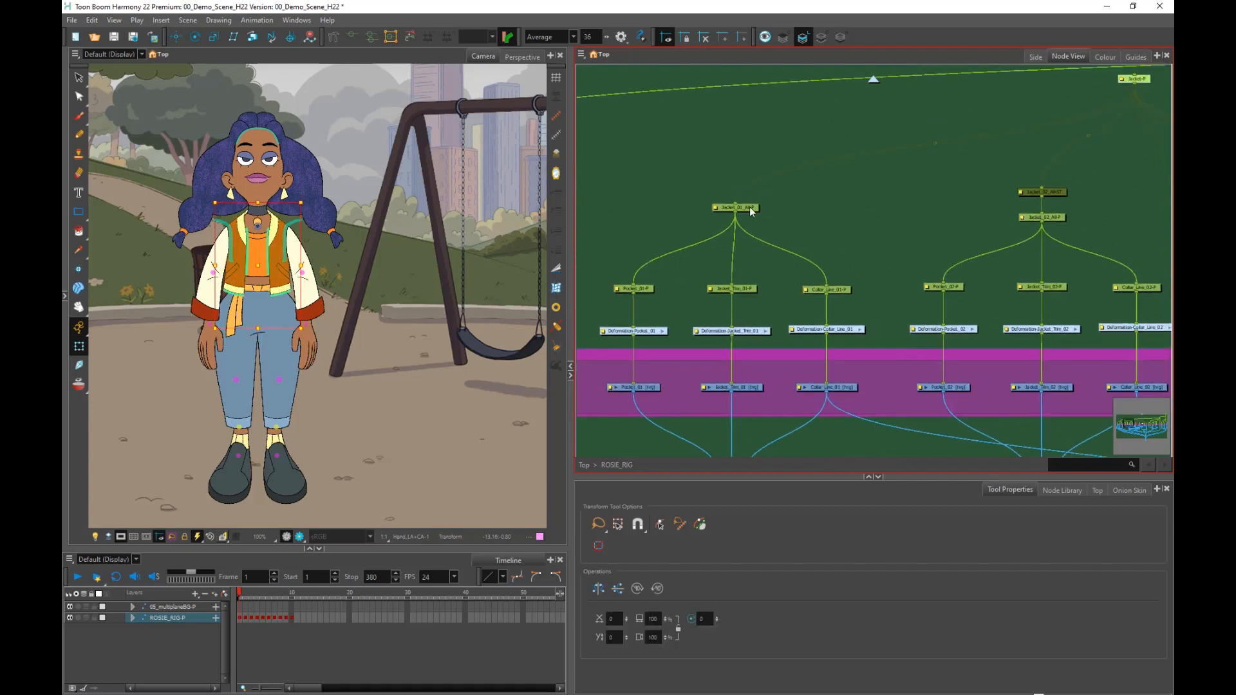
click(644, 290)
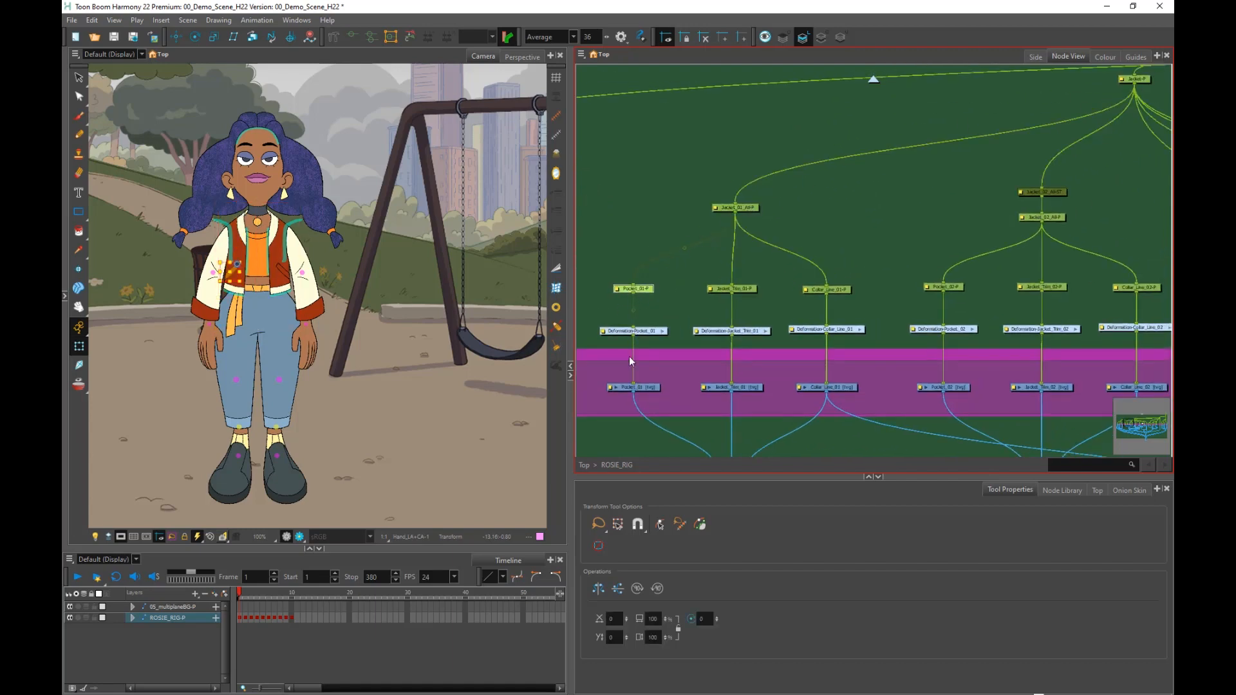
scroll(662, 383, down, 2)
click(1000, 168)
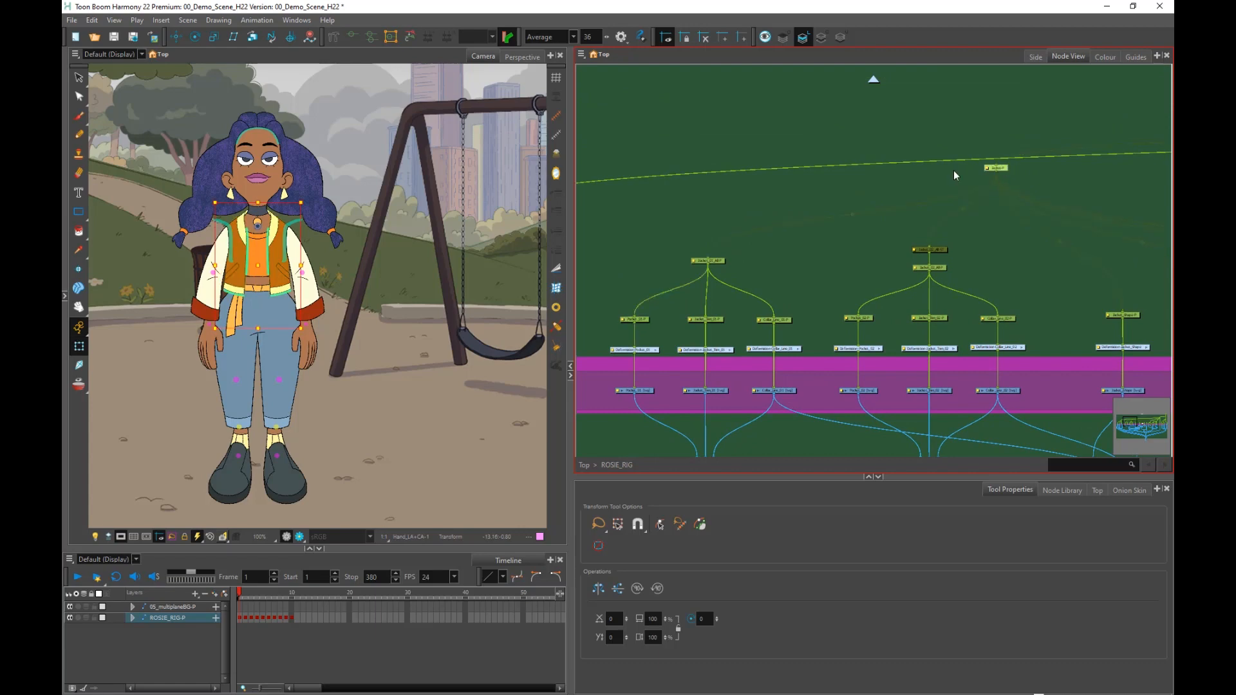
click(718, 262)
click(642, 319)
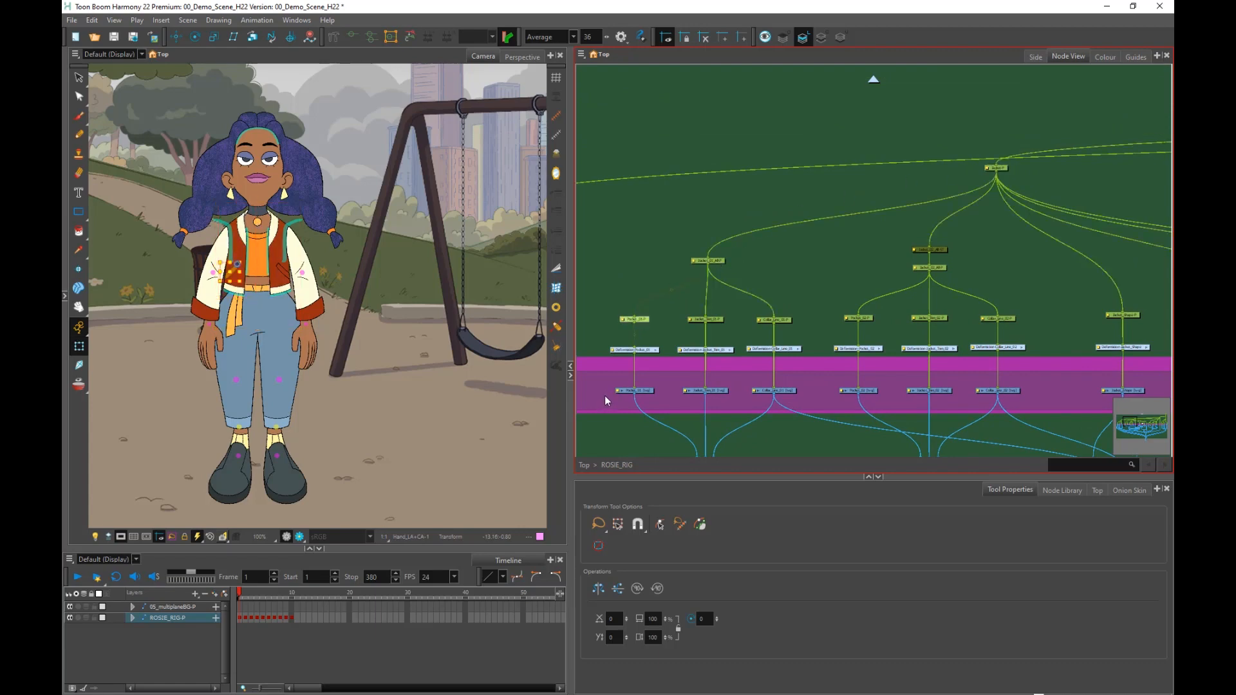
Clear the jacket selection, select Rosie's left hand on the character, and locate its nodes in the HAND_AND_WRIST backdrop.
click(651, 264)
click(207, 422)
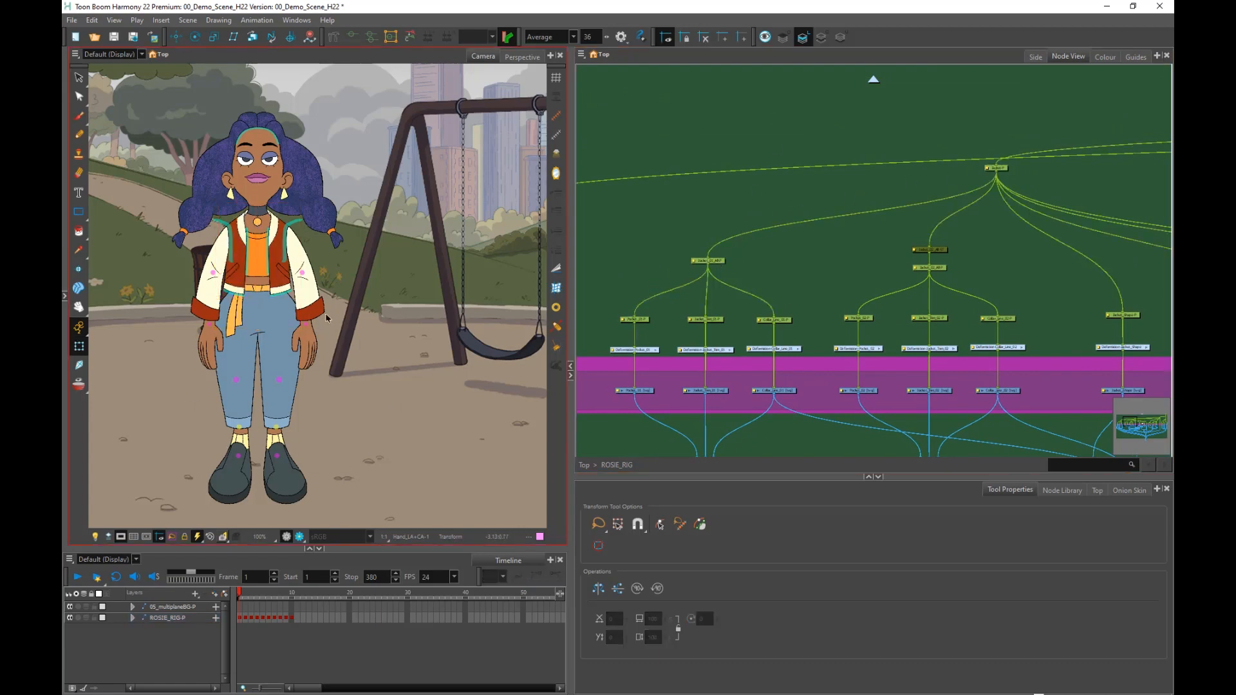
click(307, 341)
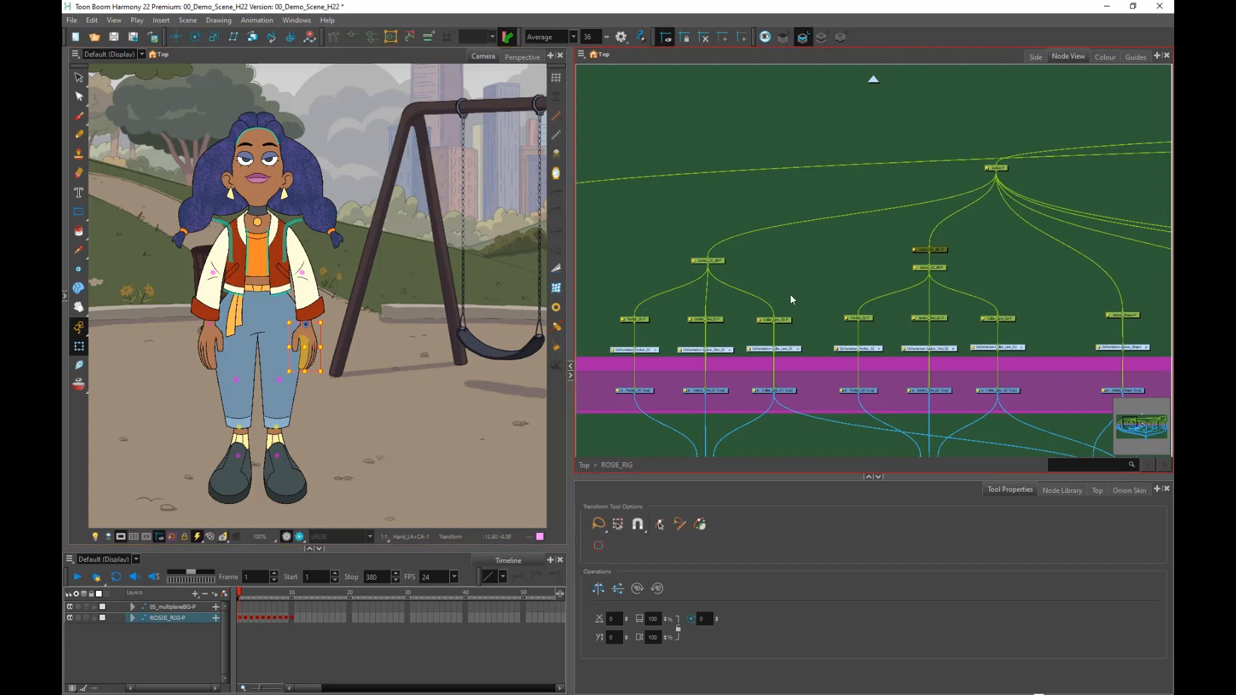
key(f)
drag(911, 298, 901, 301)
drag(903, 298, 889, 336)
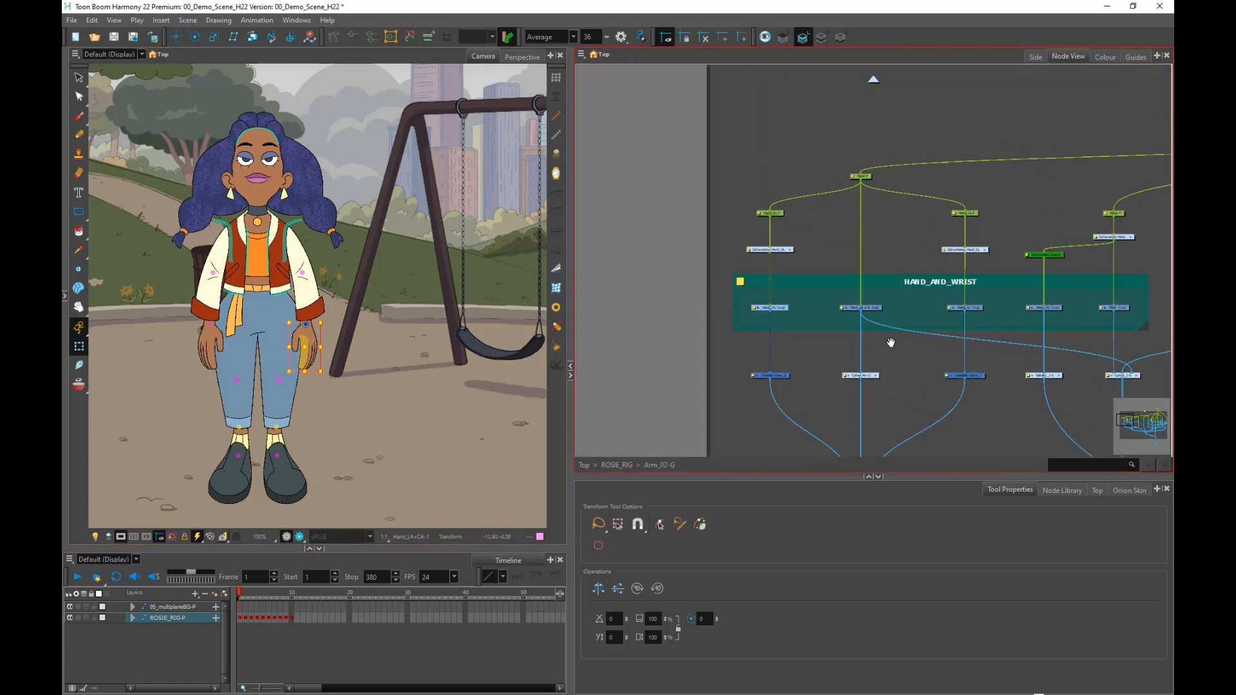
scroll(887, 335, up, 3)
Compare the hand's outline peg with the parent Hand-P peg by selecting each in turn.
click(740, 219)
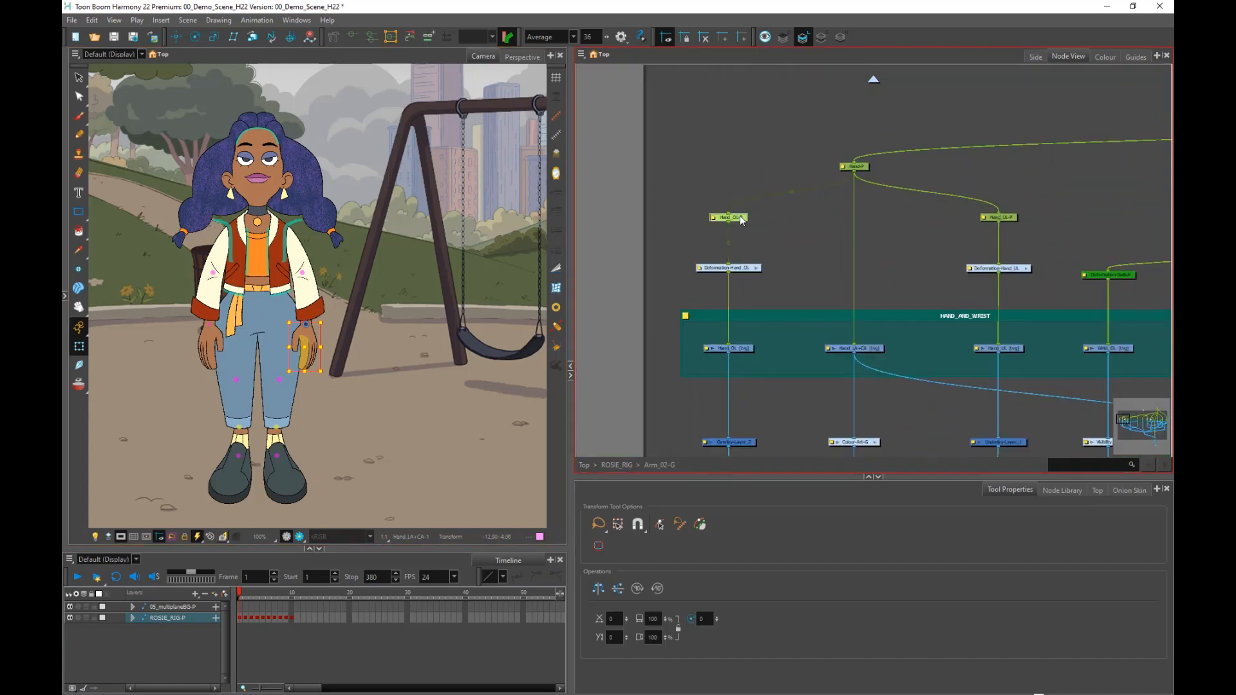
click(865, 167)
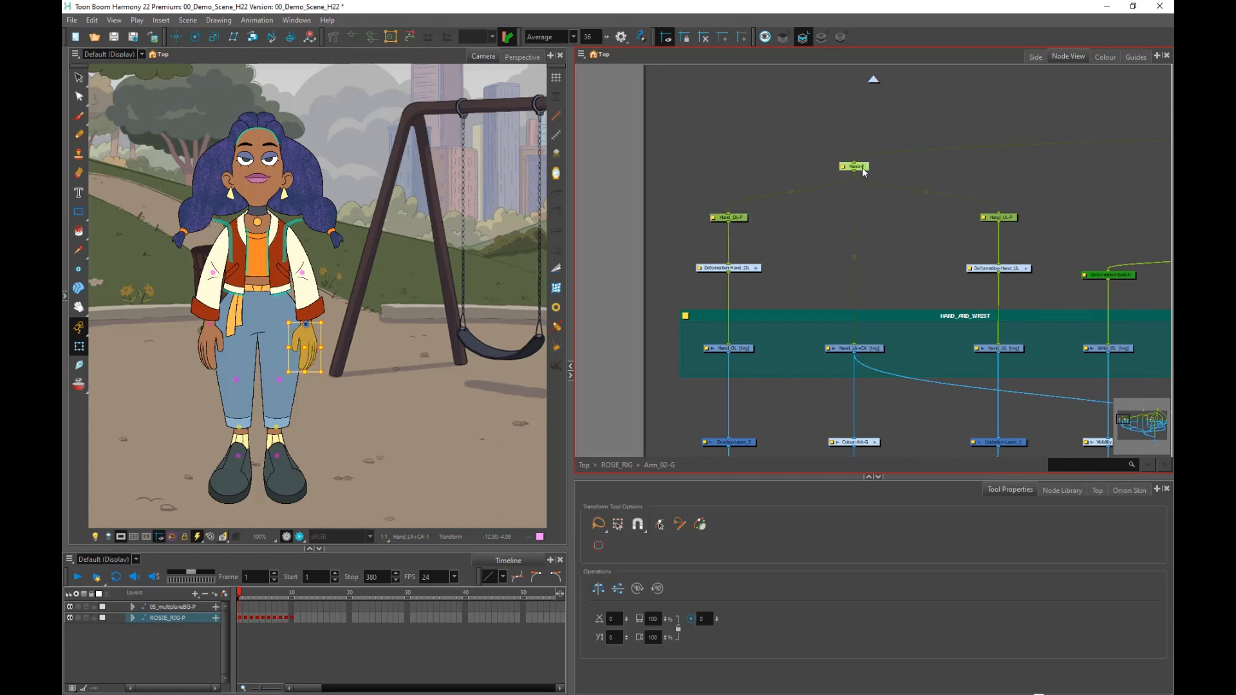
scroll(867, 171, down, 3)
drag(854, 227, 706, 276)
click(628, 255)
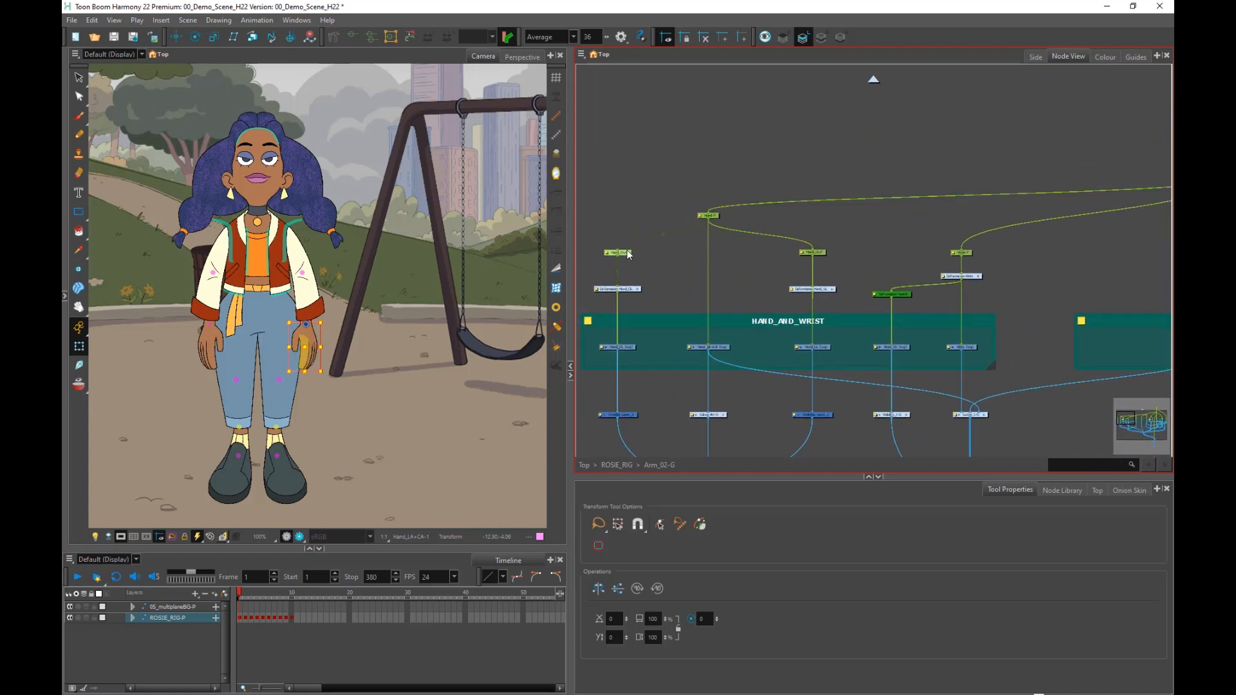
click(711, 216)
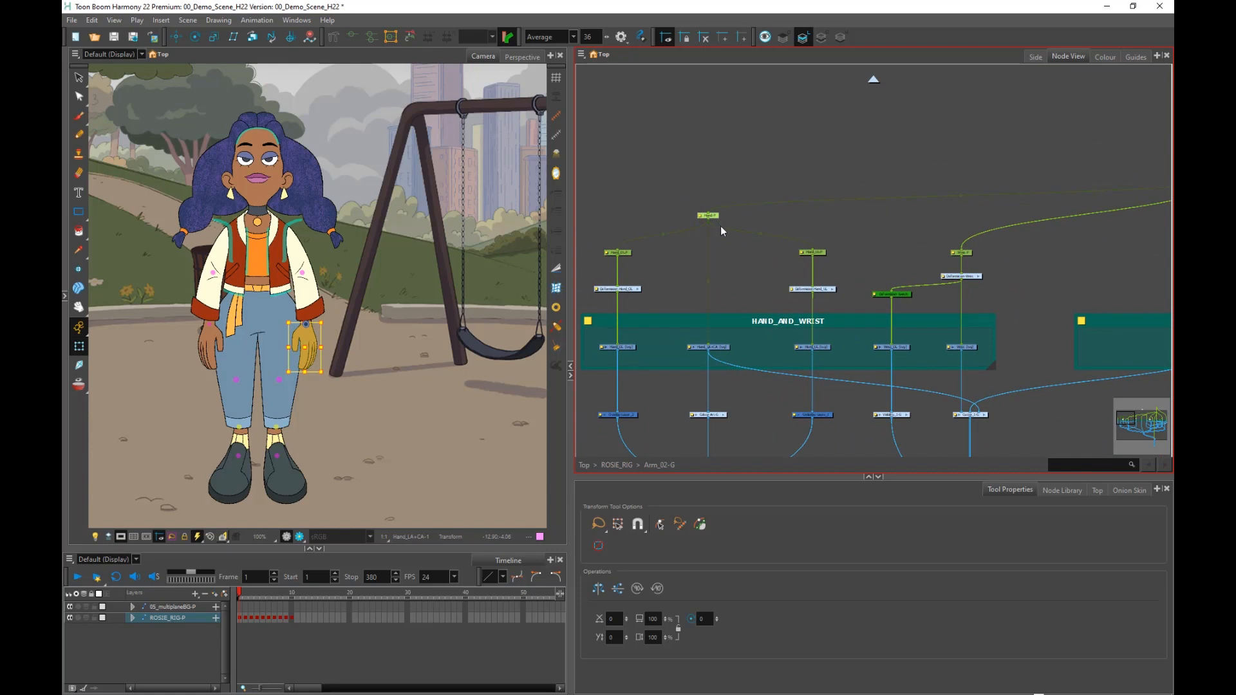
Move the selection from the hand up to its parent arm pegs and select the peg driving the forearm and hand.
key(b)
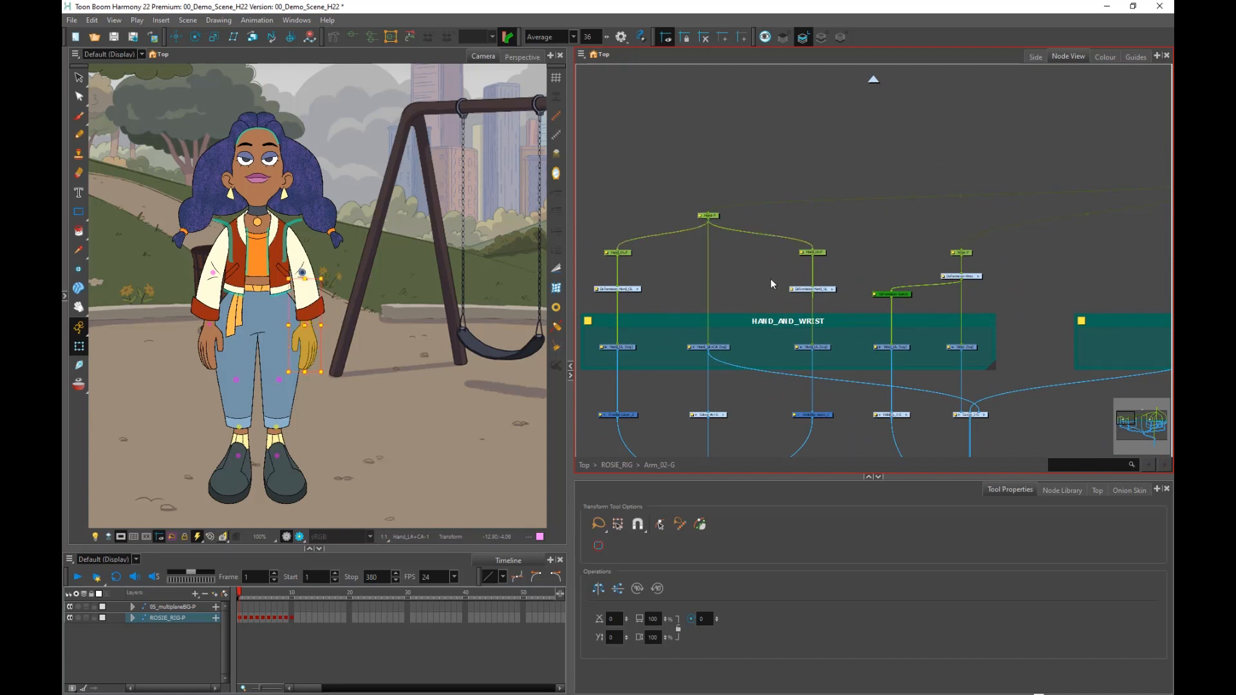
key(b)
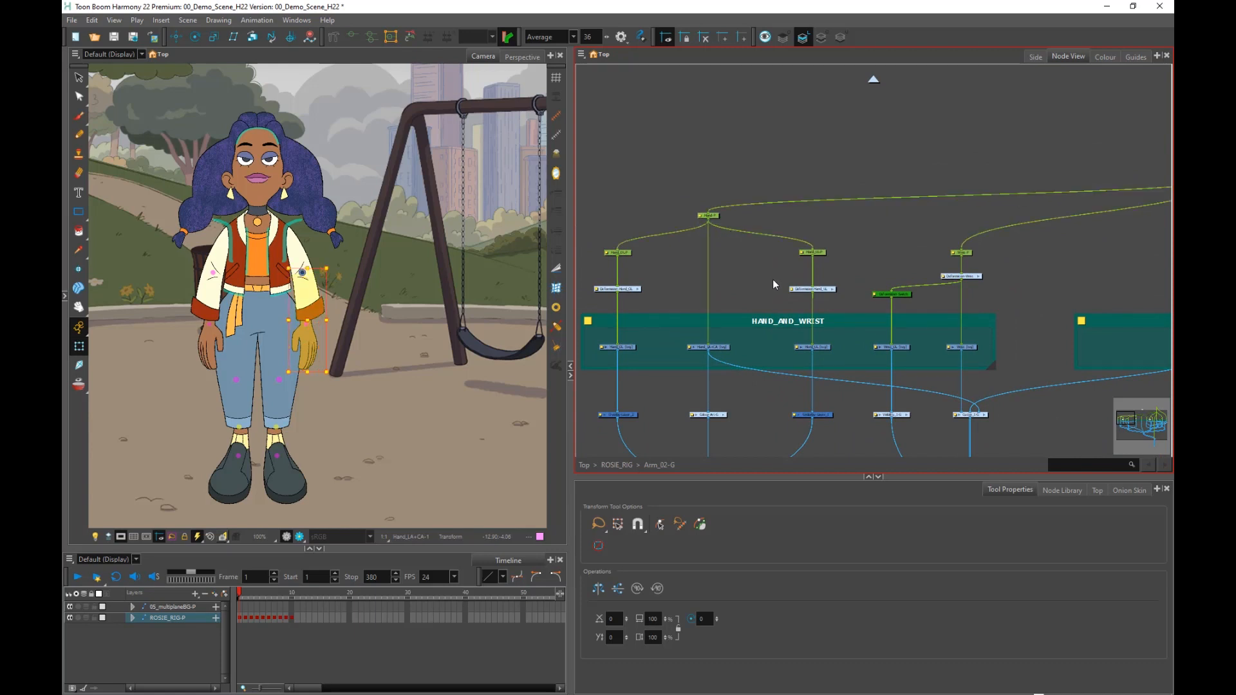
key(o)
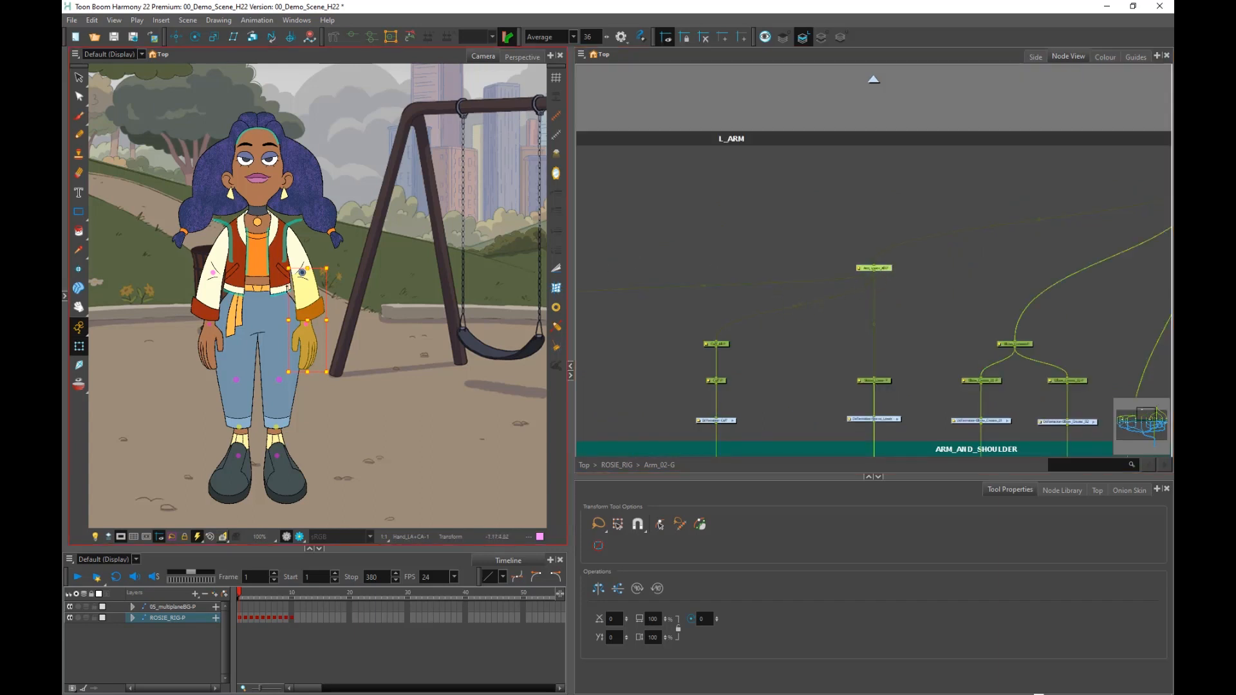
click(870, 270)
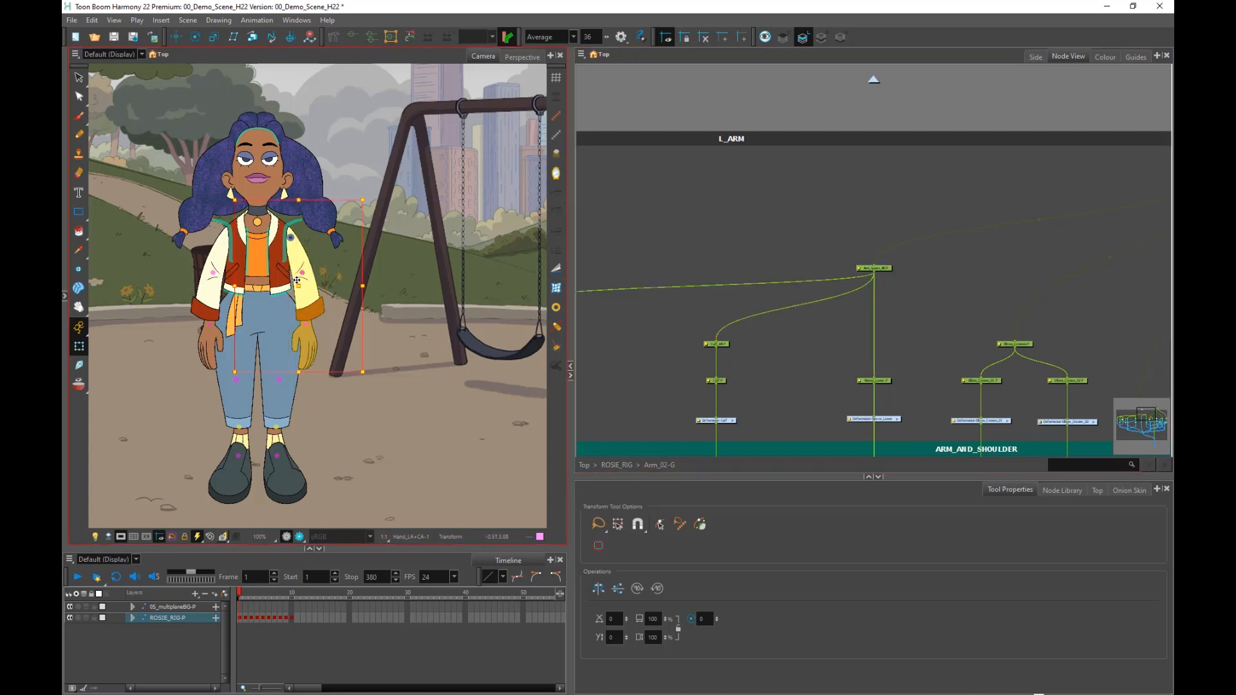
key(Escape)
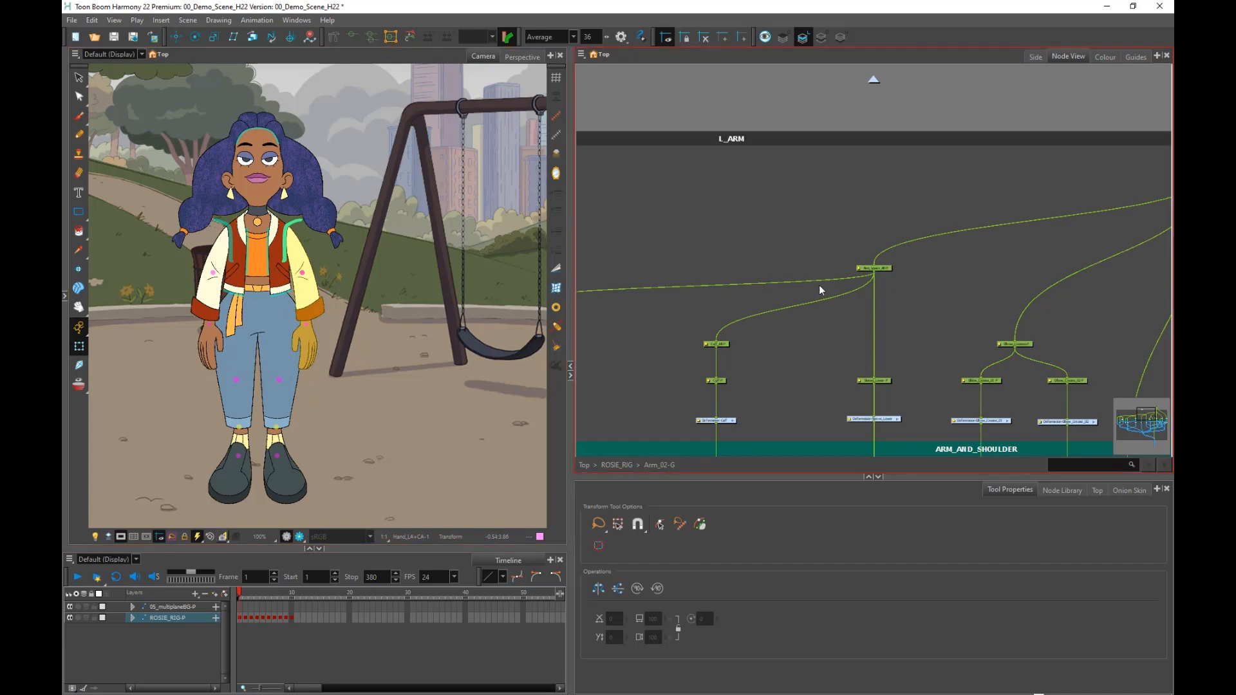
click(878, 273)
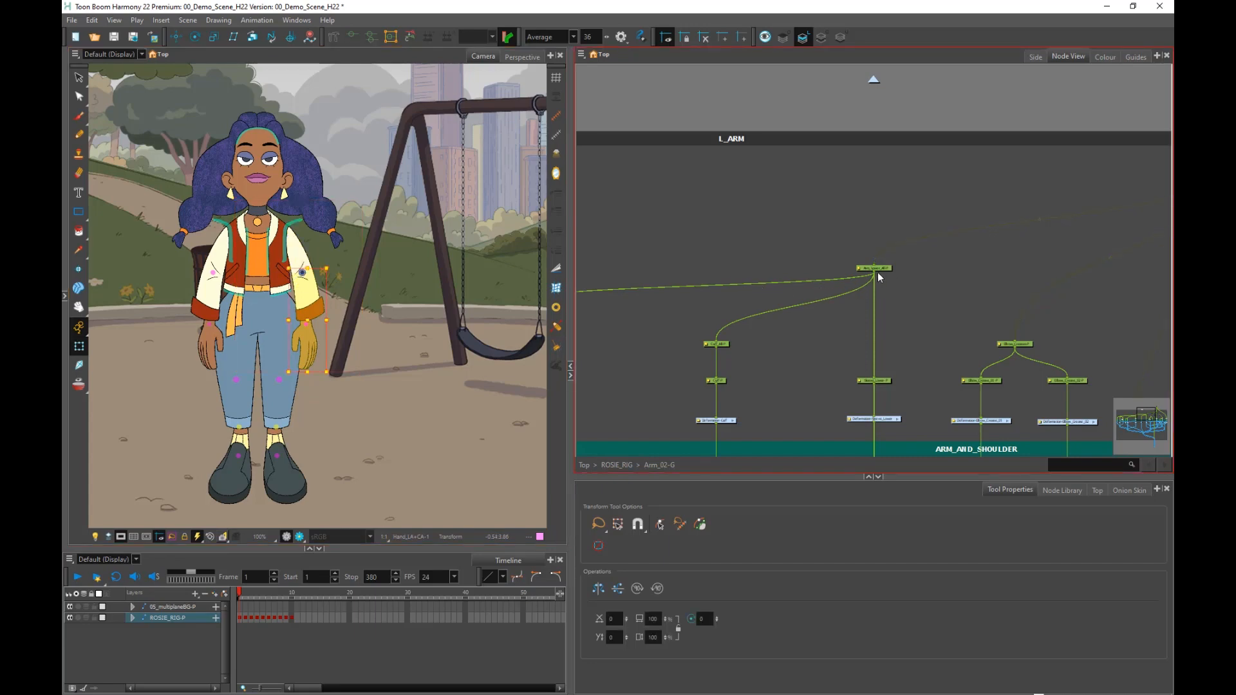
Move the selection up to the Arm-P peg and rotate Rosie's whole left arm outward until it is nearly horizontal.
click(874, 277)
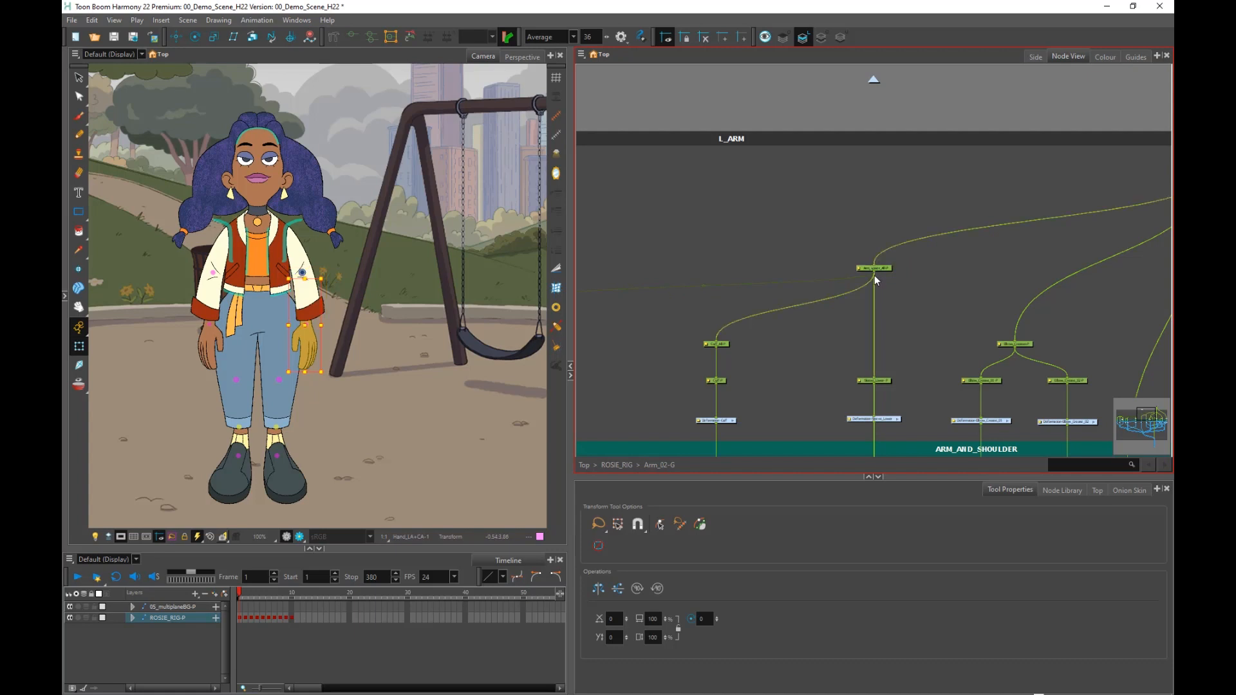
click(874, 273)
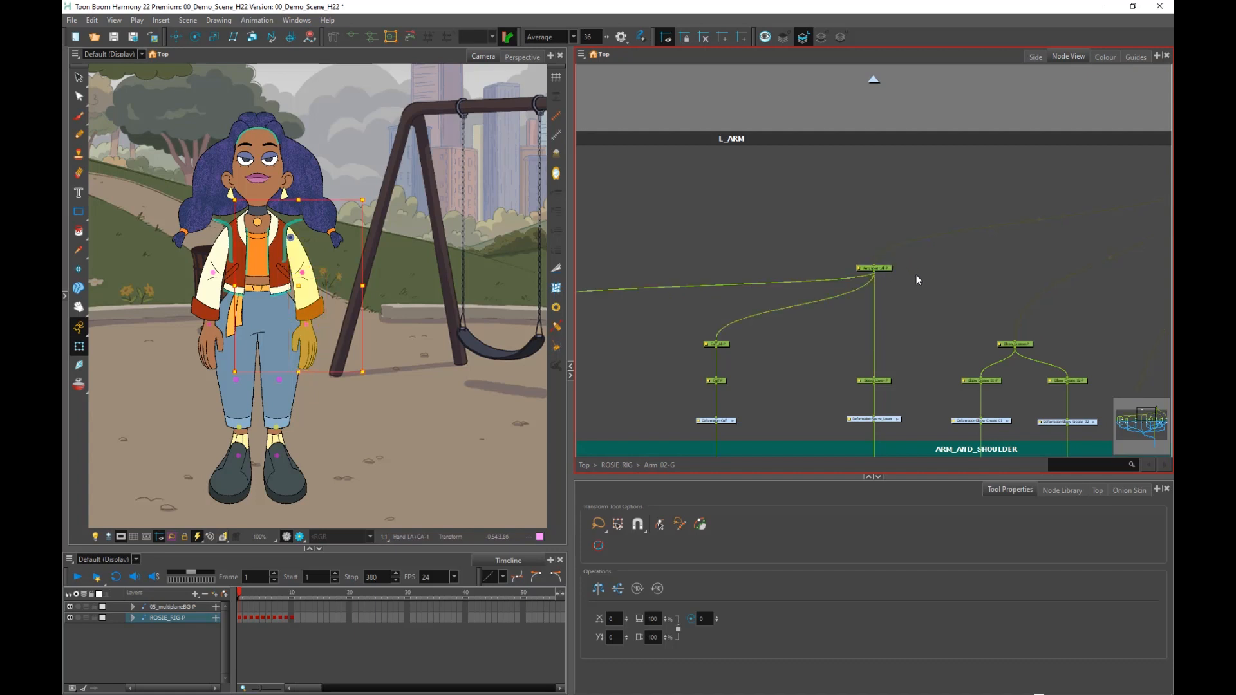
key(o)
drag(901, 334, 869, 365)
scroll(869, 365, up, 1)
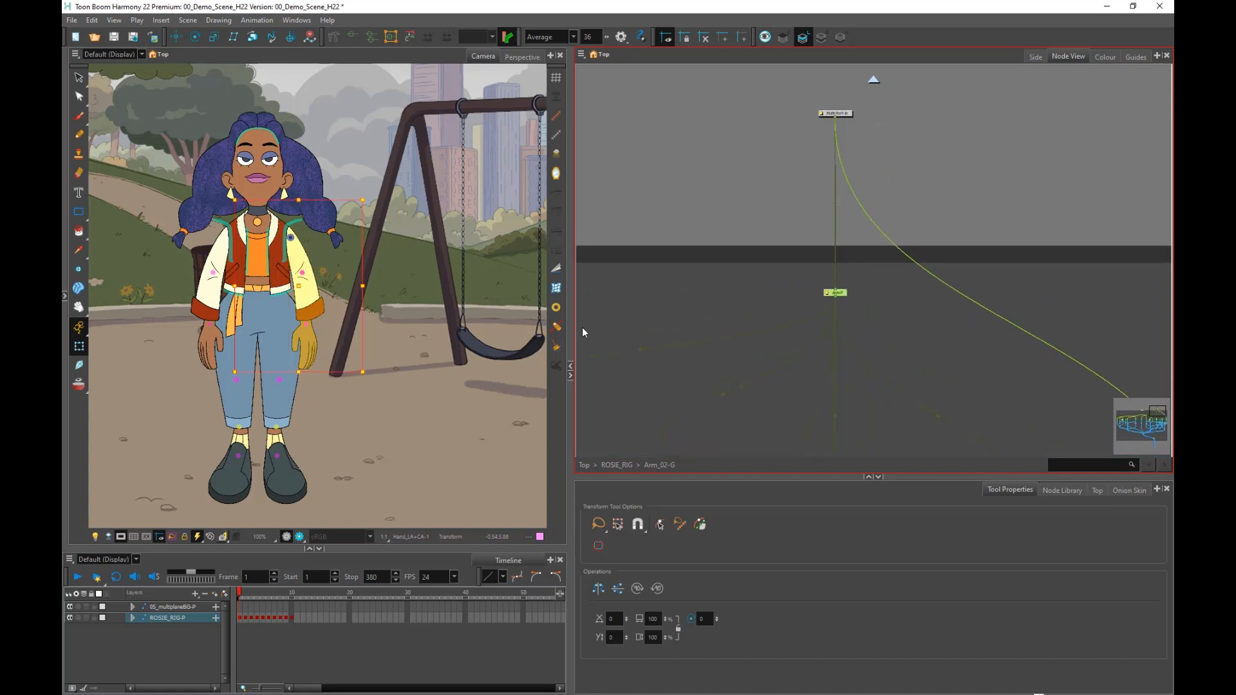
click(246, 577)
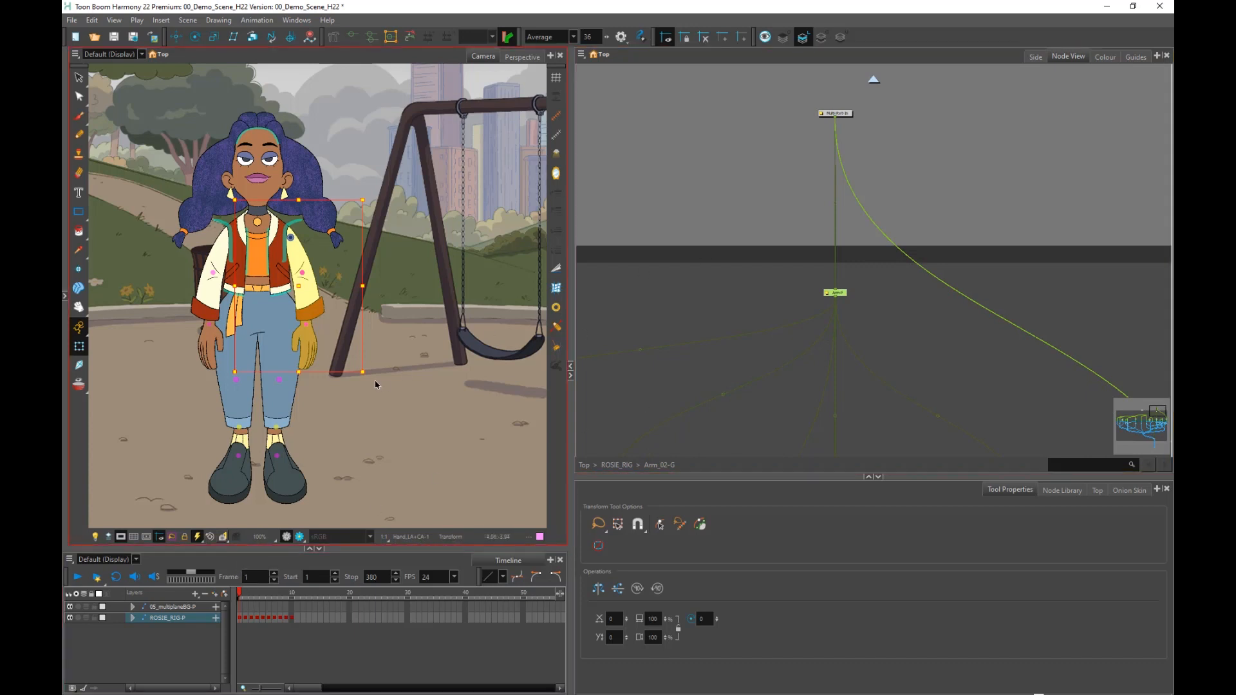
drag(369, 378, 486, 212)
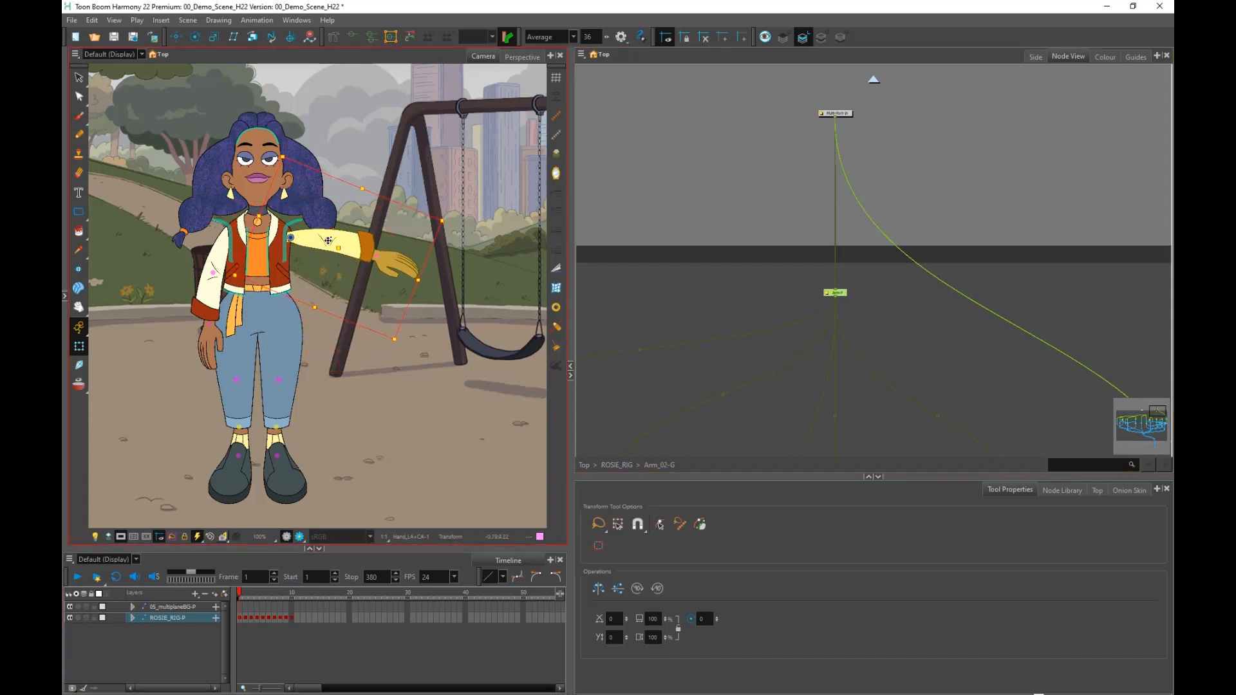
drag(328, 241, 326, 234)
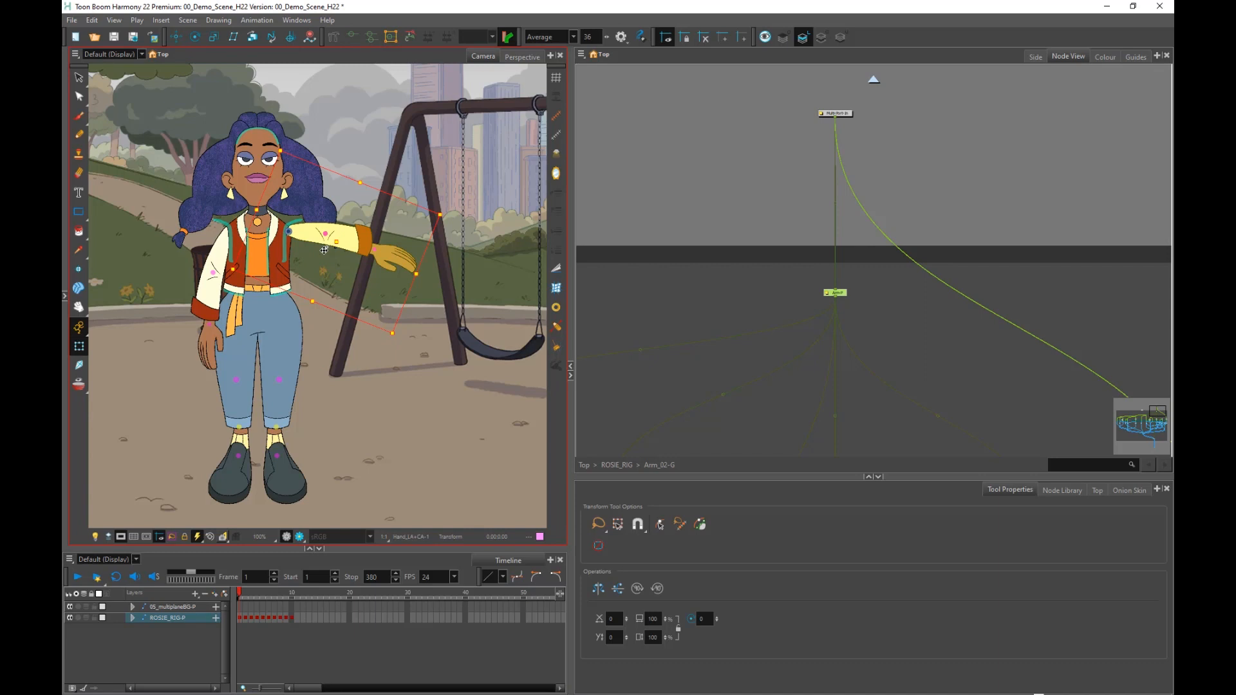
Clear the arm selection, locate the top peg of the L_ARM network, and select Arm-P to examine what it drives.
click(701, 169)
drag(767, 351, 856, 273)
scroll(856, 273, down, 2)
drag(808, 367, 899, 333)
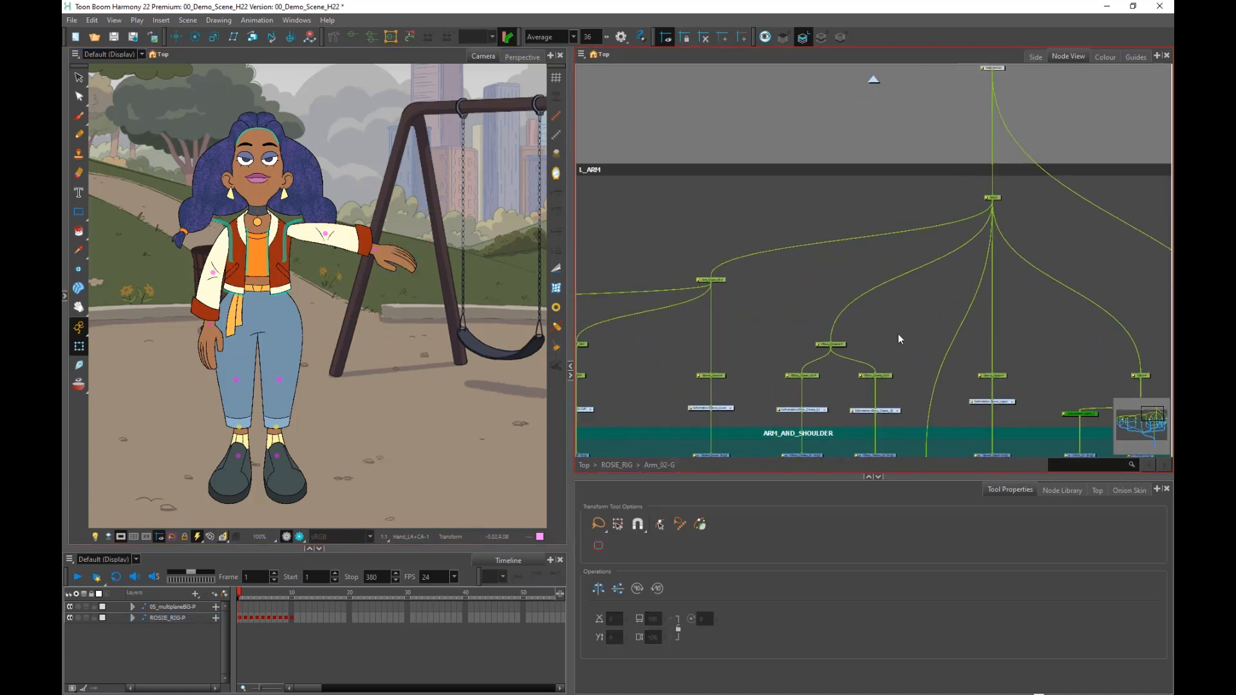
scroll(937, 288, up, 2)
drag(944, 267, 978, 222)
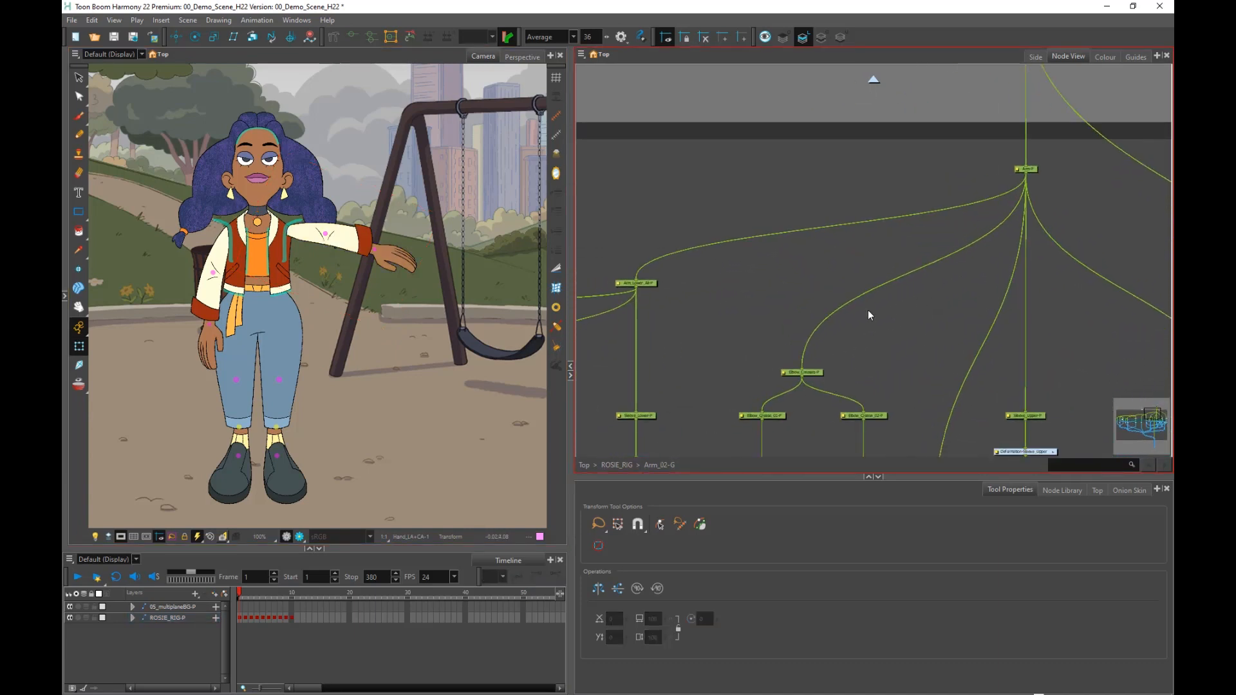
scroll(1010, 182, up, 1)
click(1034, 168)
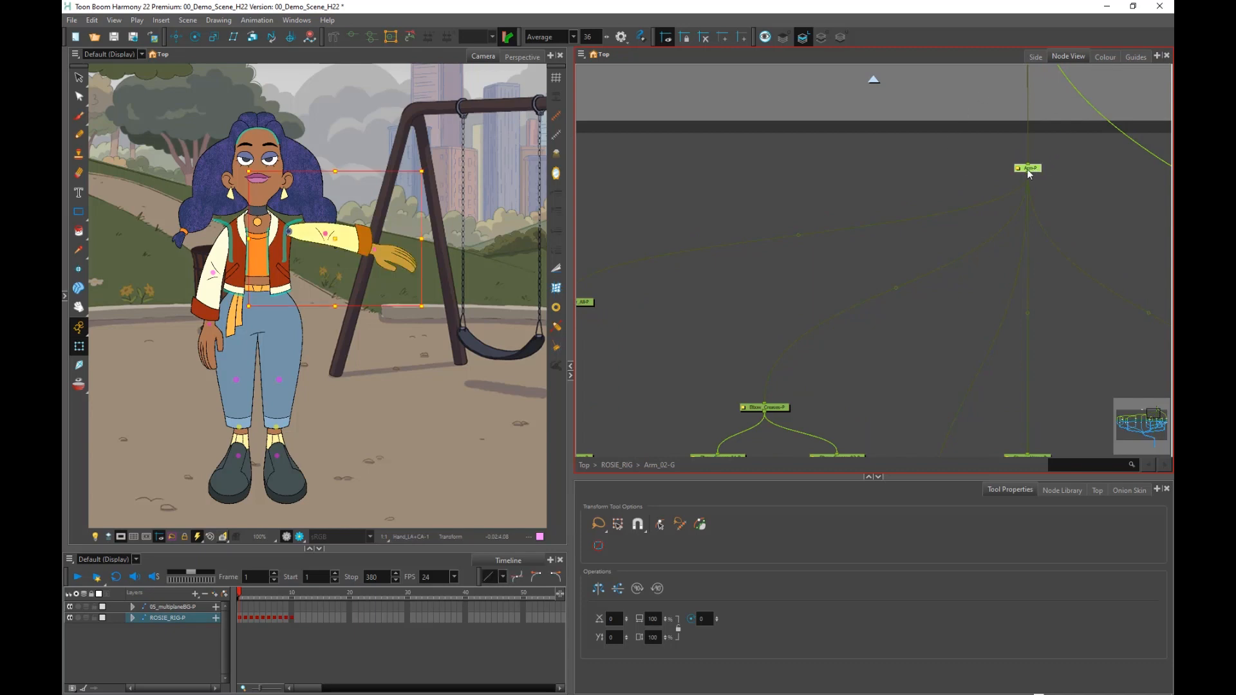
Select the lower-arm parent peg and rotate Rosie's left forearm and hand down at the elbow.
drag(765, 312, 905, 295)
click(733, 286)
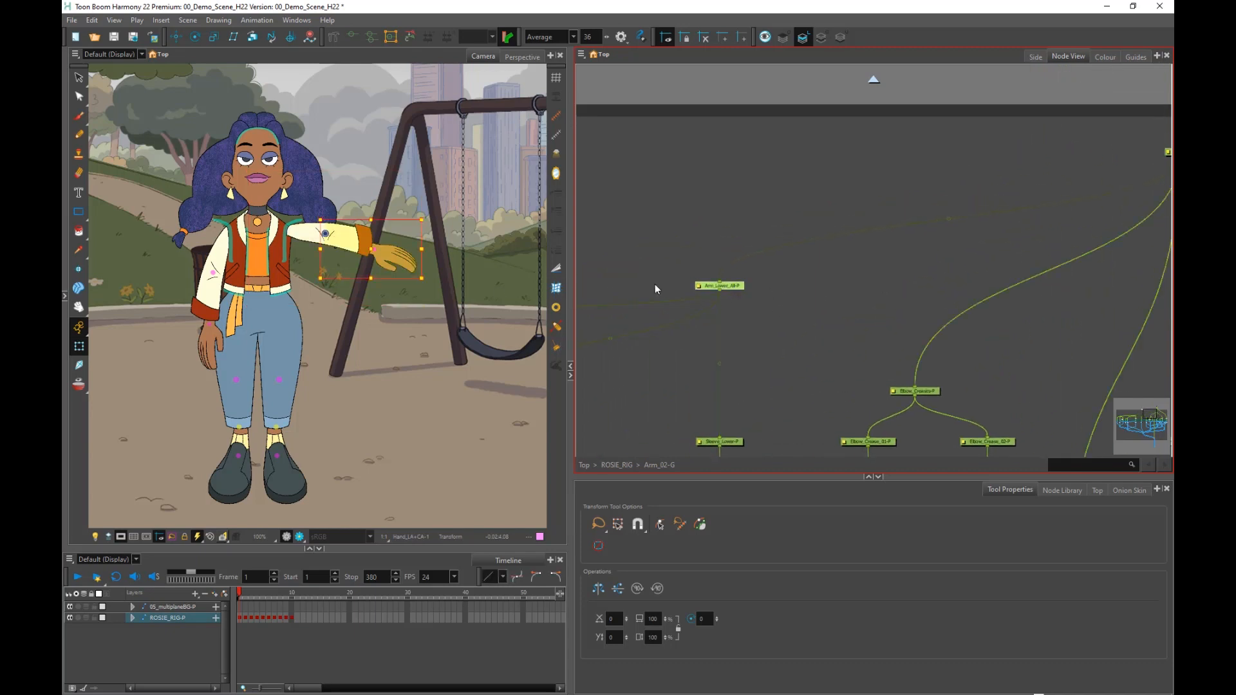
drag(429, 279, 281, 373)
Select the jacket cuff's parent peg, switch to the forearm's parent peg, and rotate the forearm and hand slightly outward.
drag(679, 350, 953, 228)
click(788, 271)
scroll(713, 338, down, 1)
drag(639, 327, 780, 308)
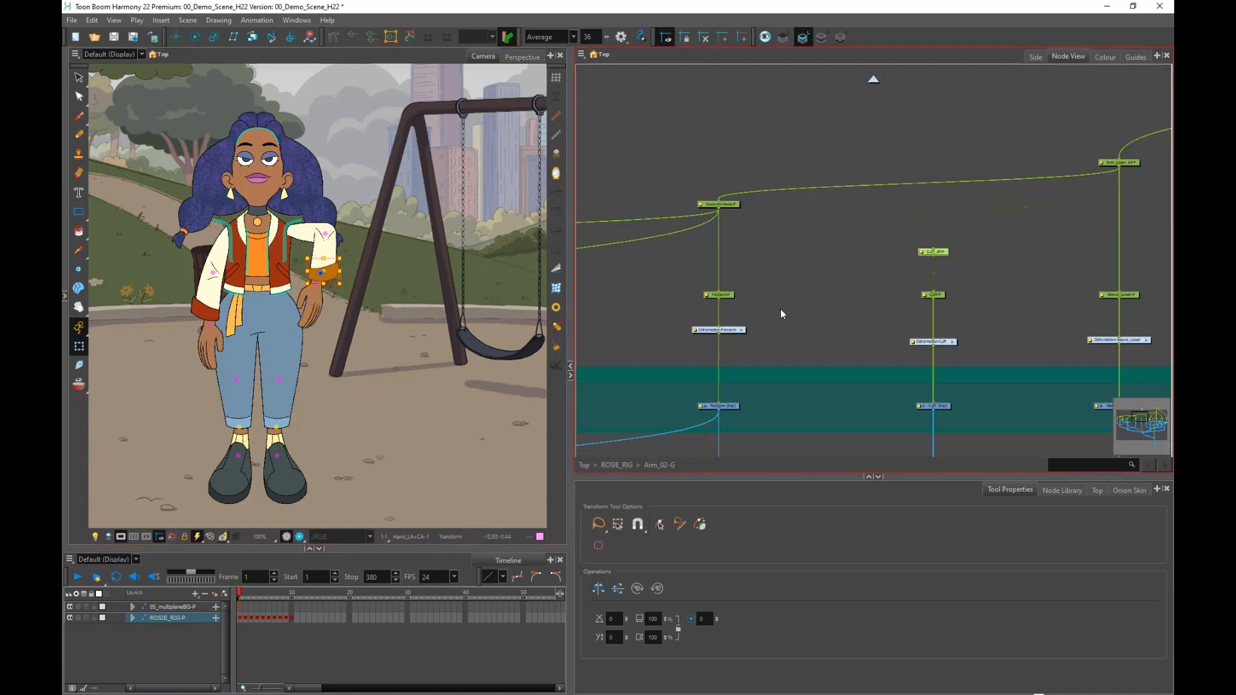
drag(740, 269, 765, 309)
click(758, 244)
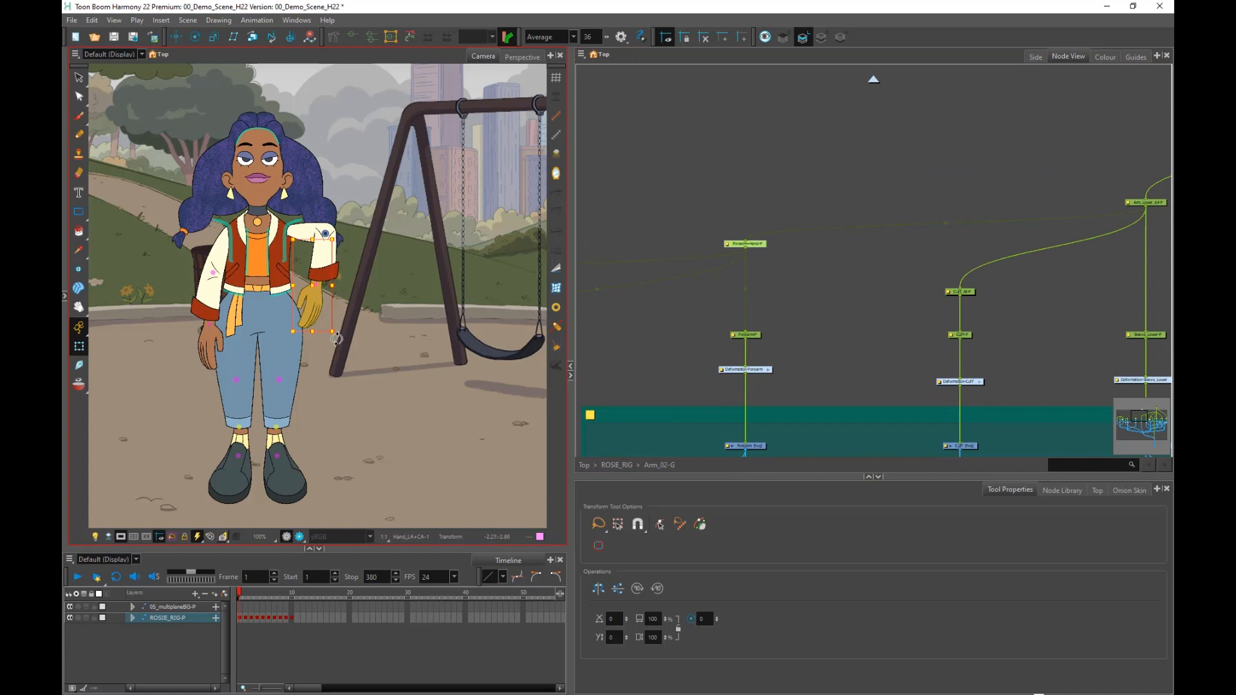
mouse_move(337, 339)
mouse_down()
mouse_move(355, 335)
mouse_move(345, 337)
mouse_up()
Locate the pegs above the HAND_AND_WRIST backdrop and select the wrist peg to examine what it controls.
scroll(637, 322, down, 2)
drag(702, 353, 1020, 341)
scroll(744, 352, up, 2)
scroll(798, 327, down, 2)
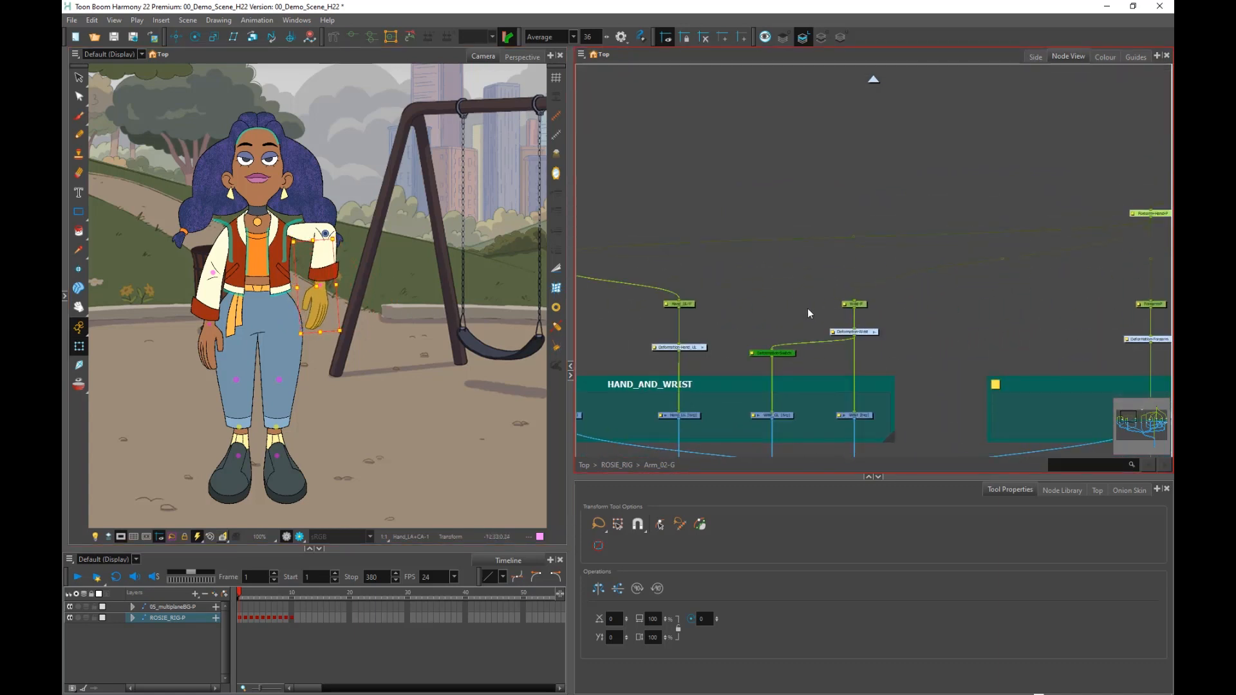
scroll(818, 303, up, 2)
click(870, 301)
scroll(616, 300, down, 2)
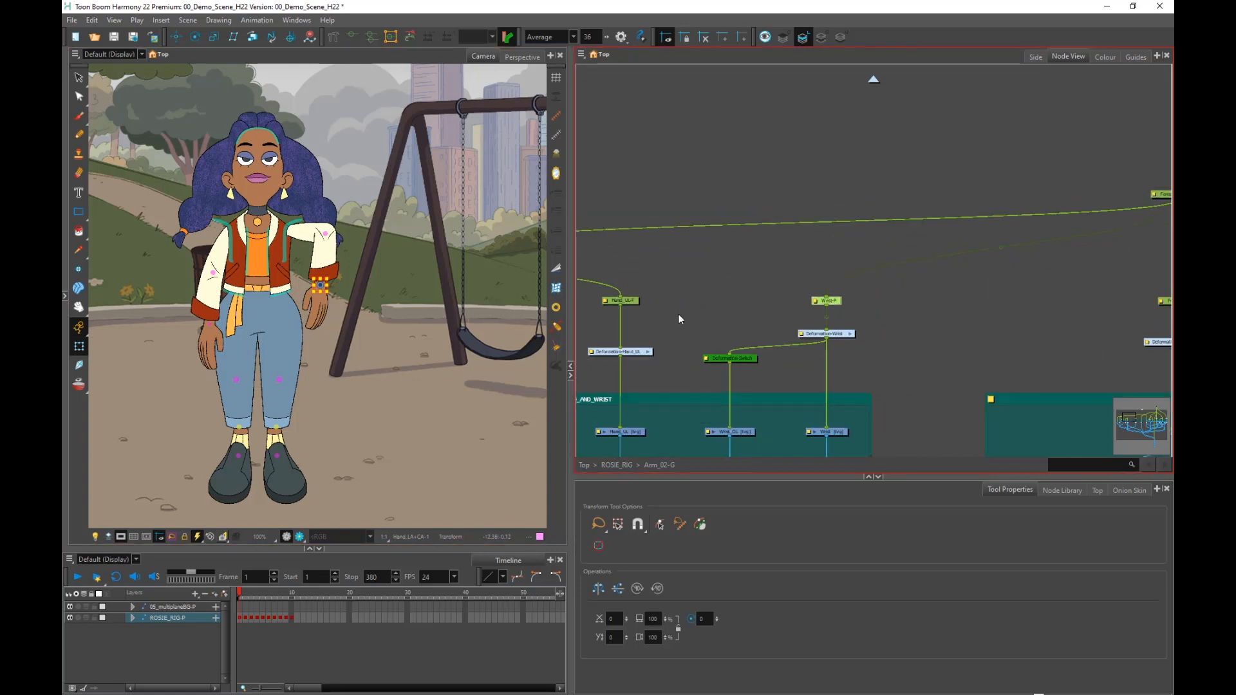
Select the Hand-P peg and rotate Rosie's left hand slightly at the wrist.
drag(671, 330, 865, 355)
click(719, 284)
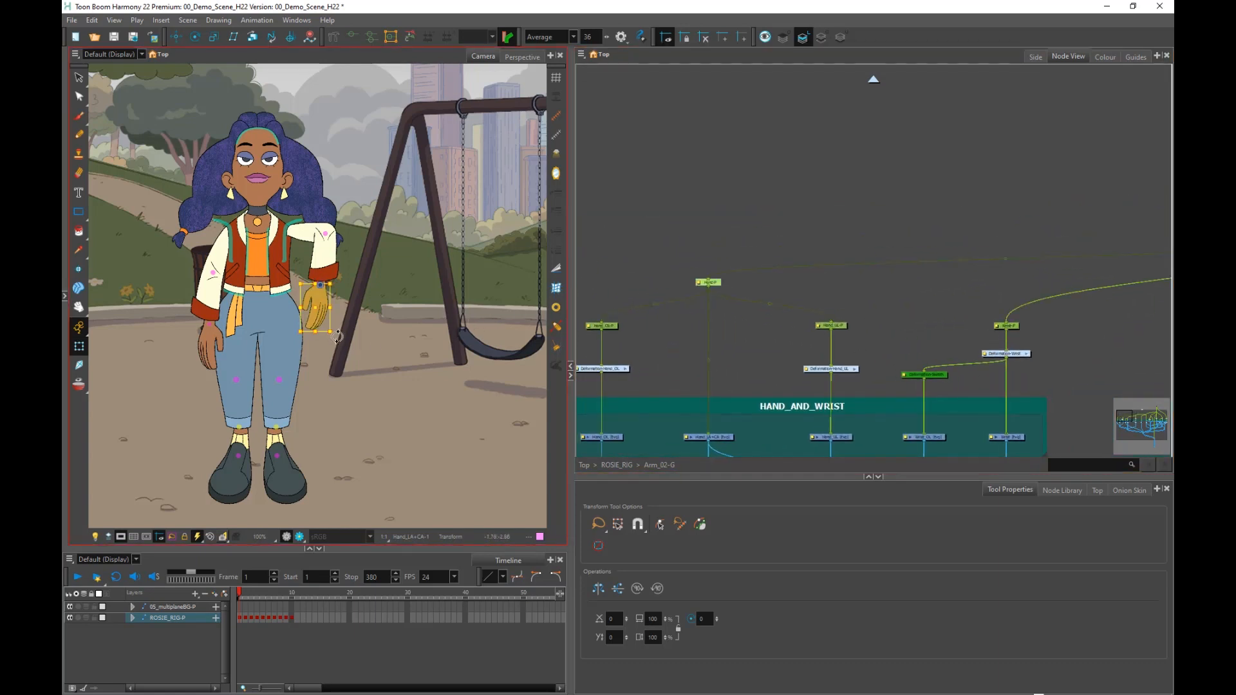
mouse_move(337, 336)
mouse_down()
mouse_move(383, 309)
mouse_move(346, 348)
mouse_up()
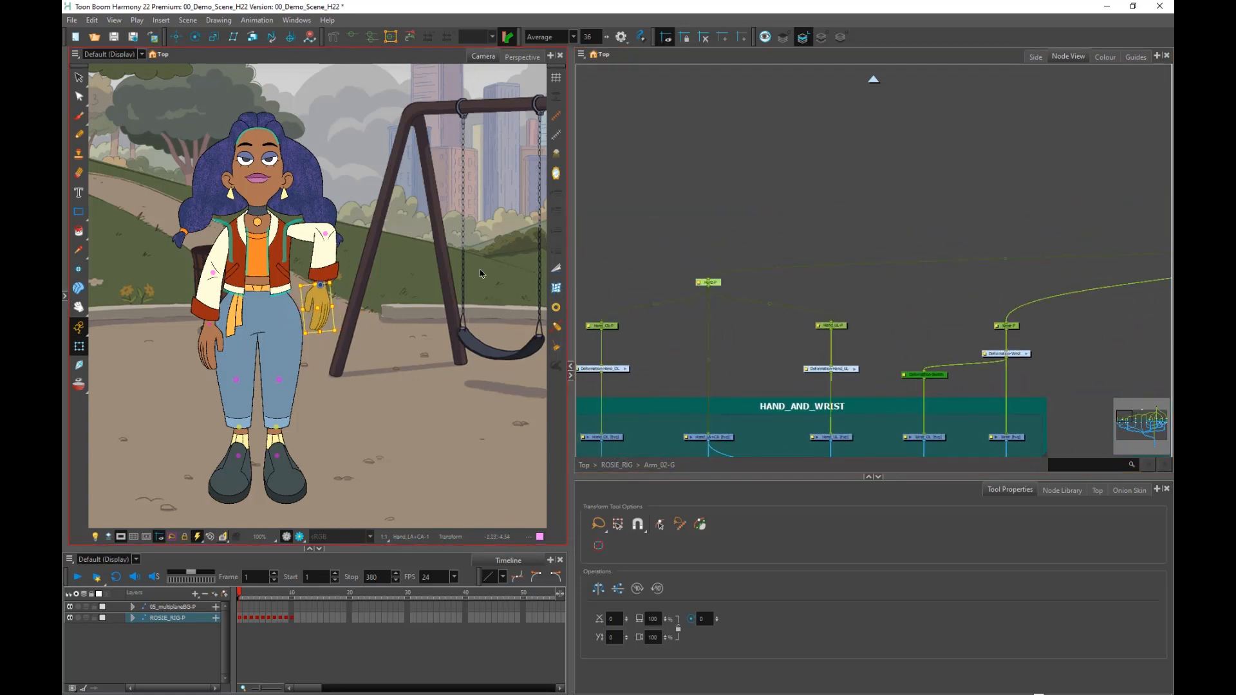
Clear the hand and sleeve selections and widen the Camera view against the Node View, with the character framed.
click(338, 624)
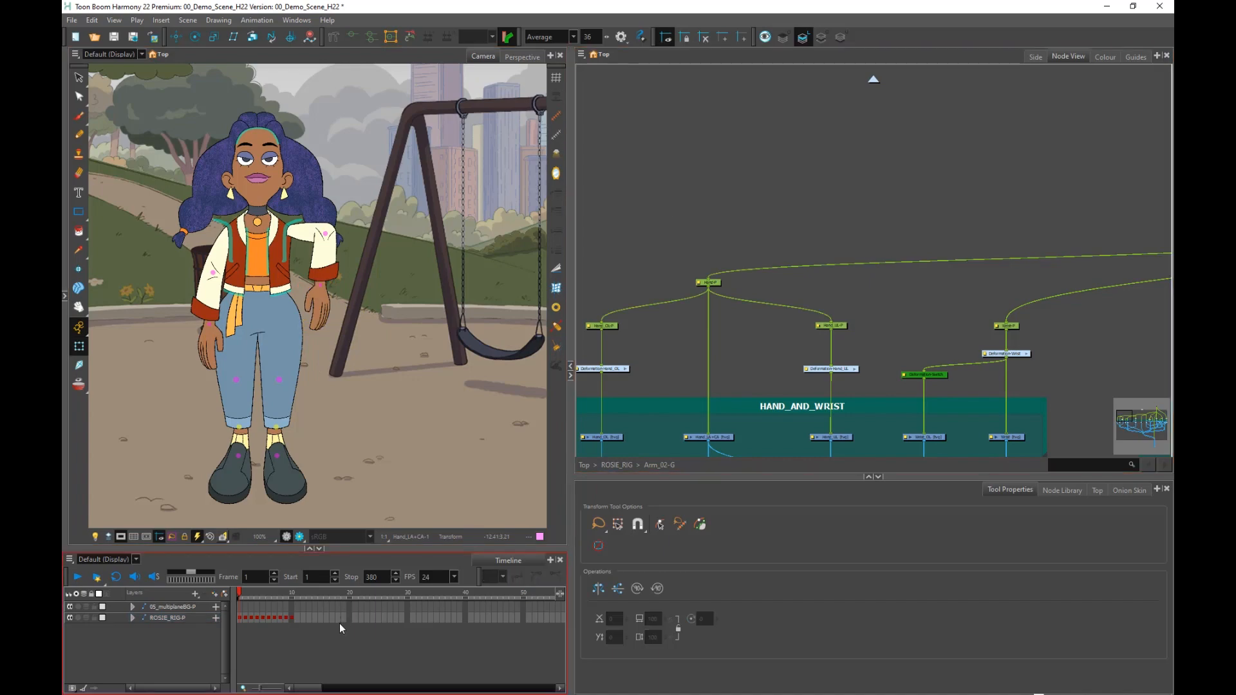
scroll(765, 244, down, 4)
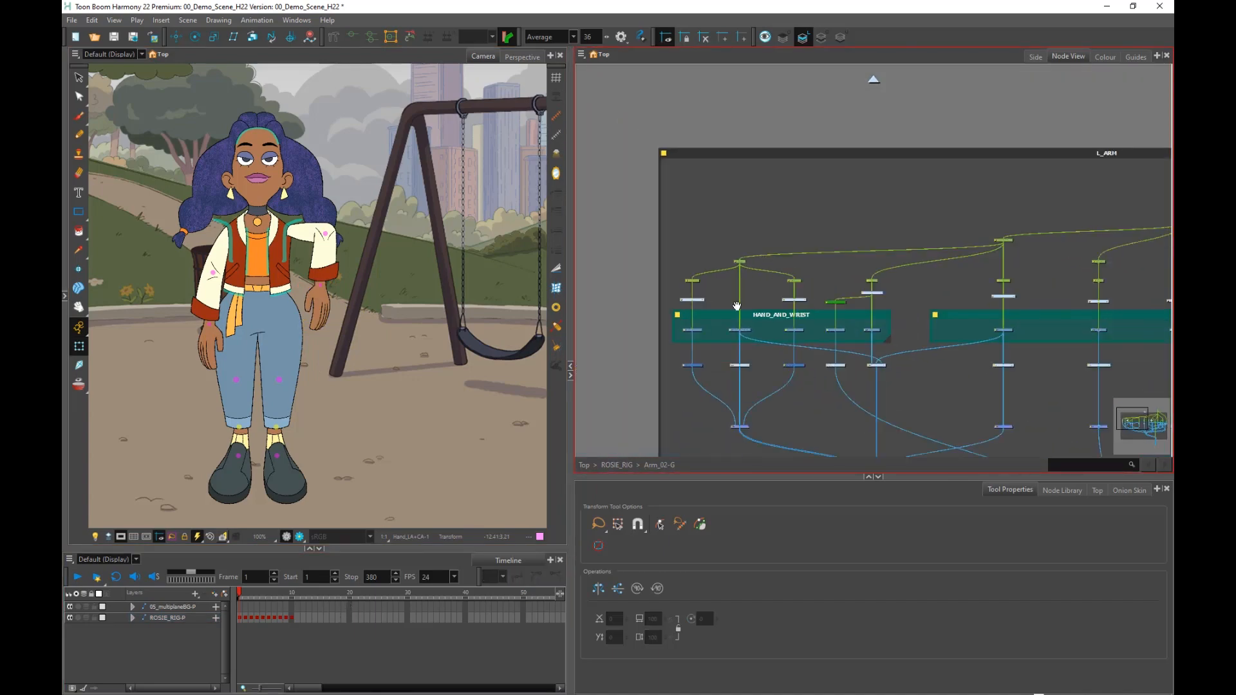
scroll(246, 220, up, 3)
click(438, 244)
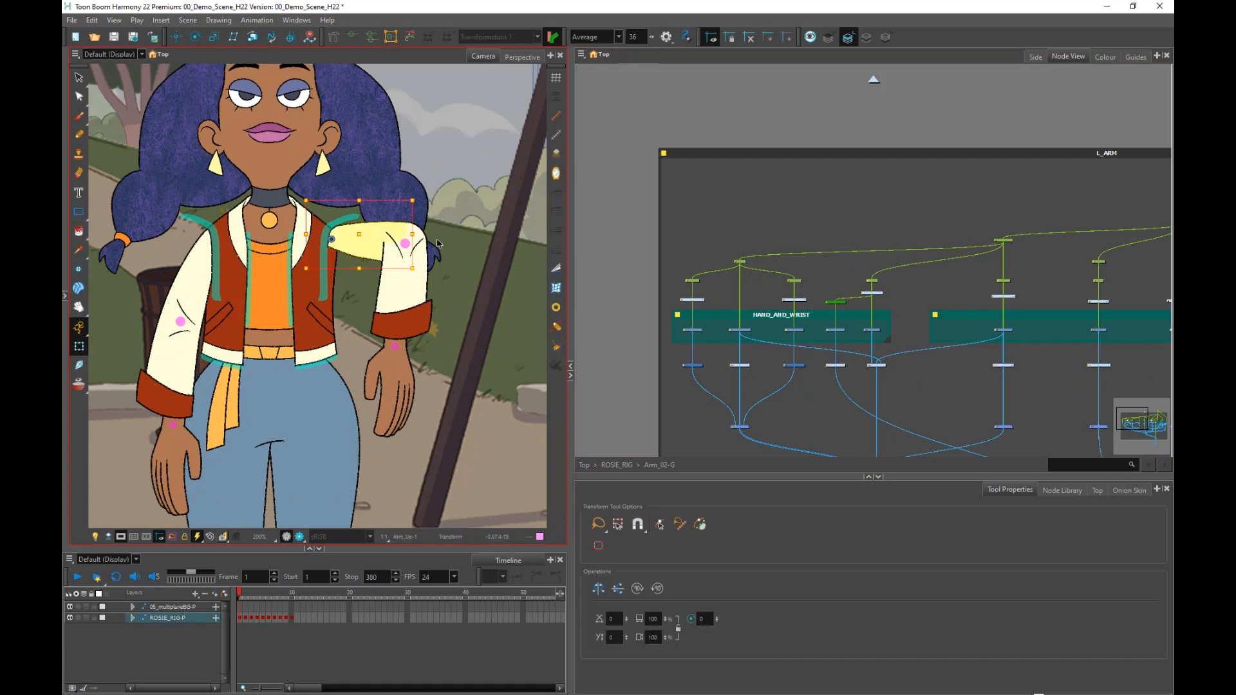
click(771, 129)
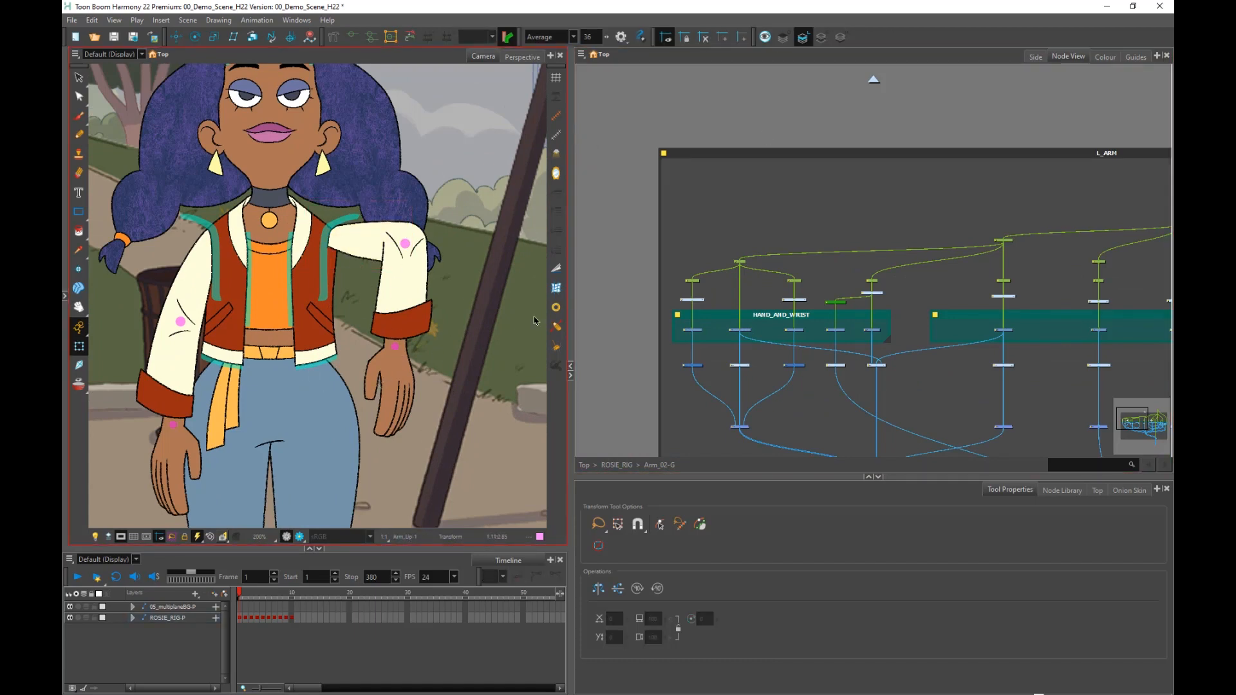
drag(571, 335, 816, 387)
scroll(533, 308, down, 3)
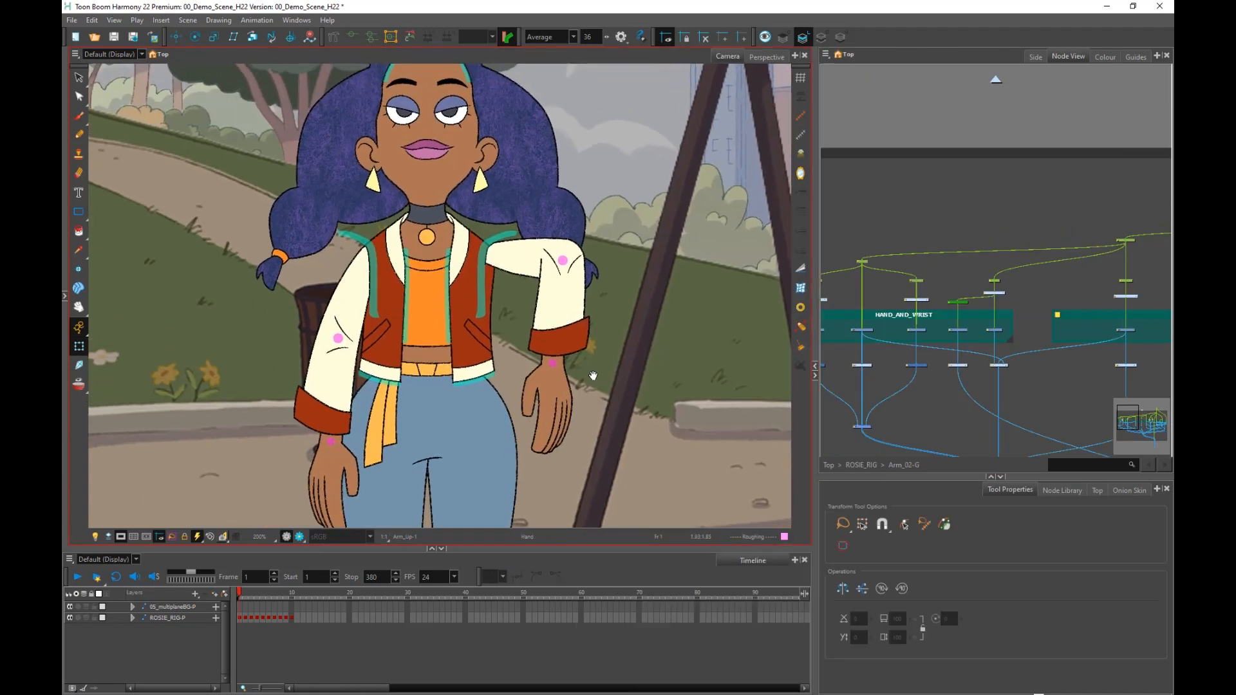
scroll(640, 388, up, 2)
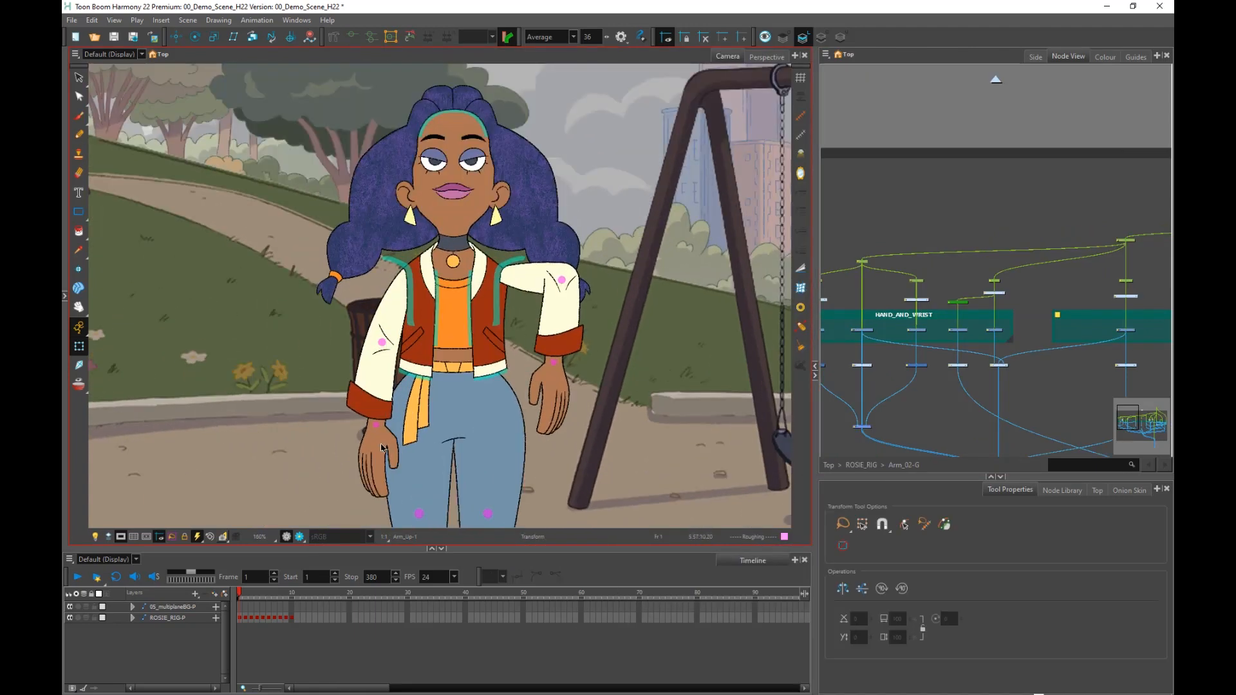
Select the character's right hand and show its available drawings in Drawing Substitutions.
click(382, 449)
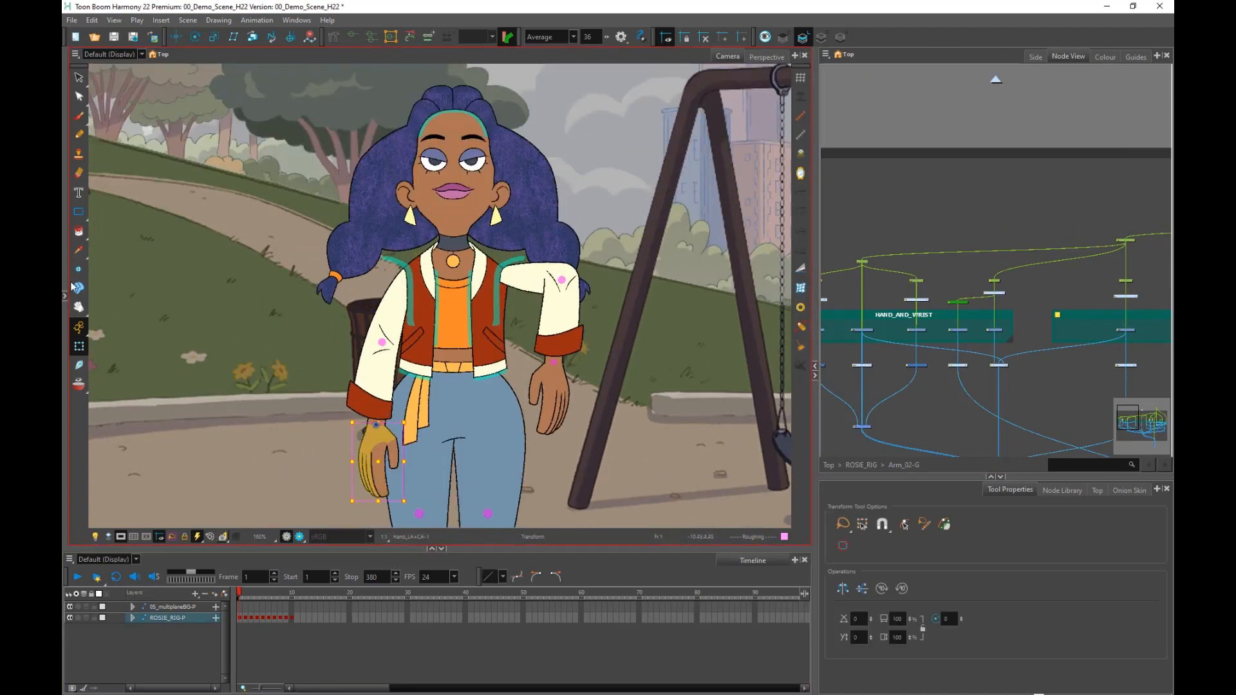
click(67, 291)
click(305, 58)
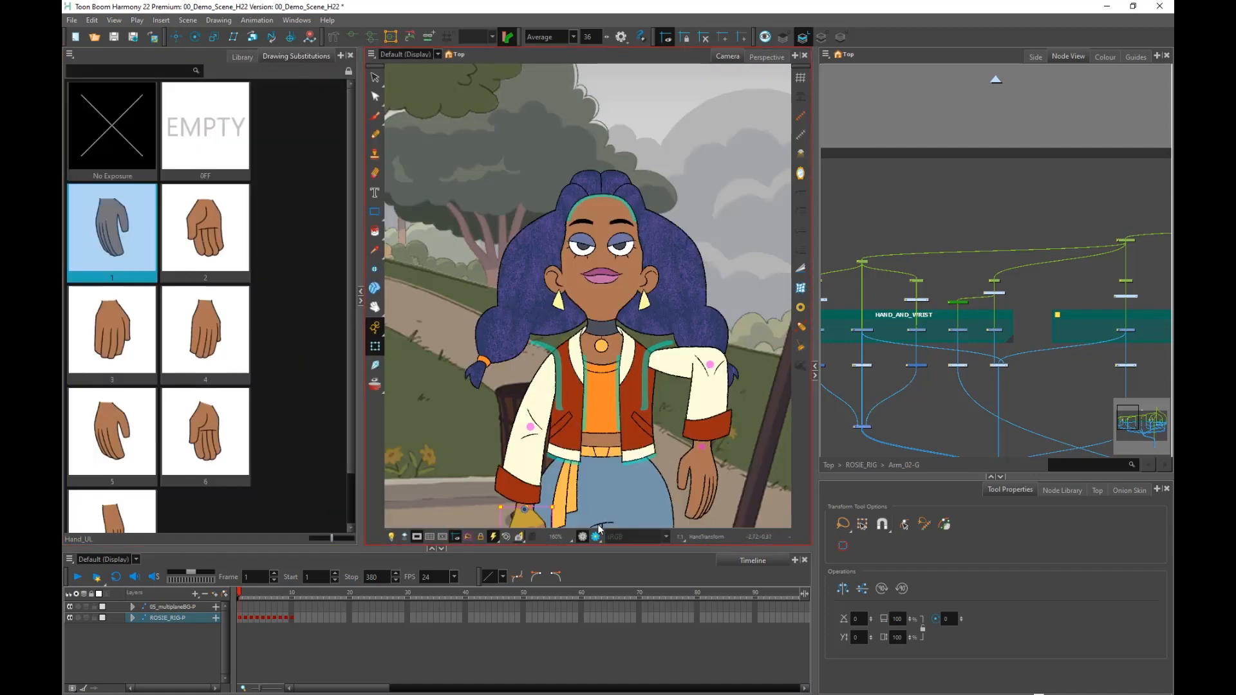
scroll(596, 428, down, 4)
drag(583, 488, 557, 430)
scroll(558, 430, up, 4)
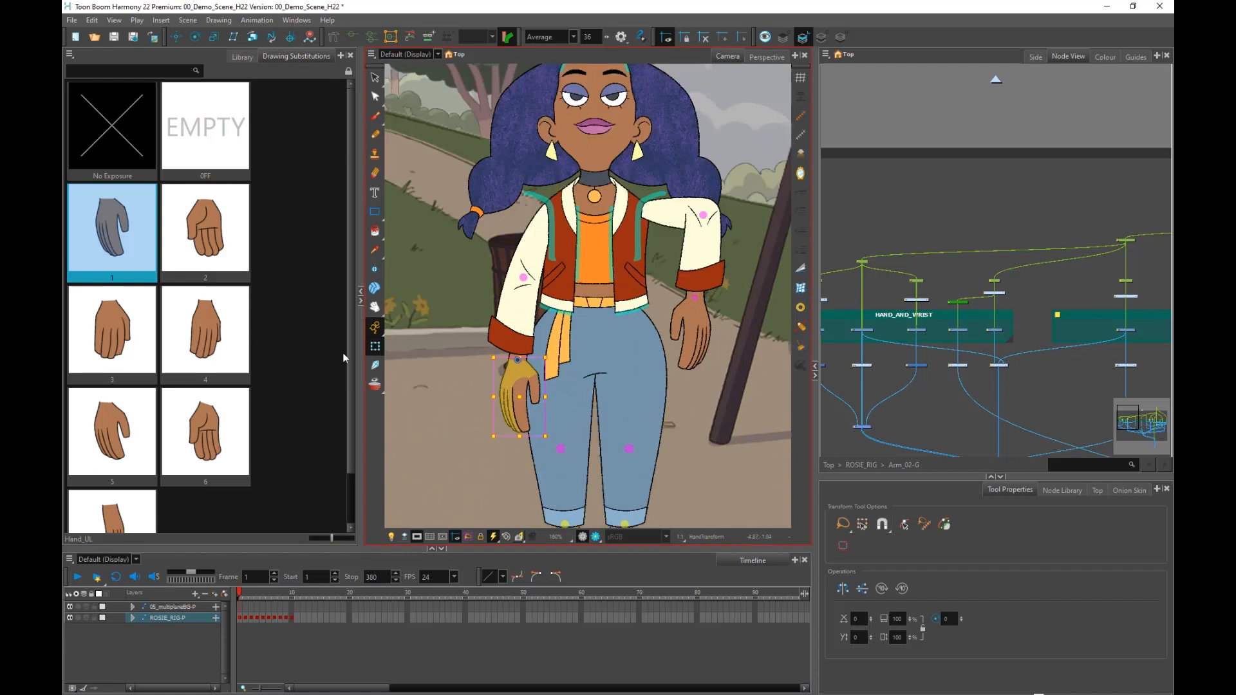
Try the alternative drawings on the character's right hand and swap it to drawing 2.
click(190, 313)
click(205, 231)
click(112, 232)
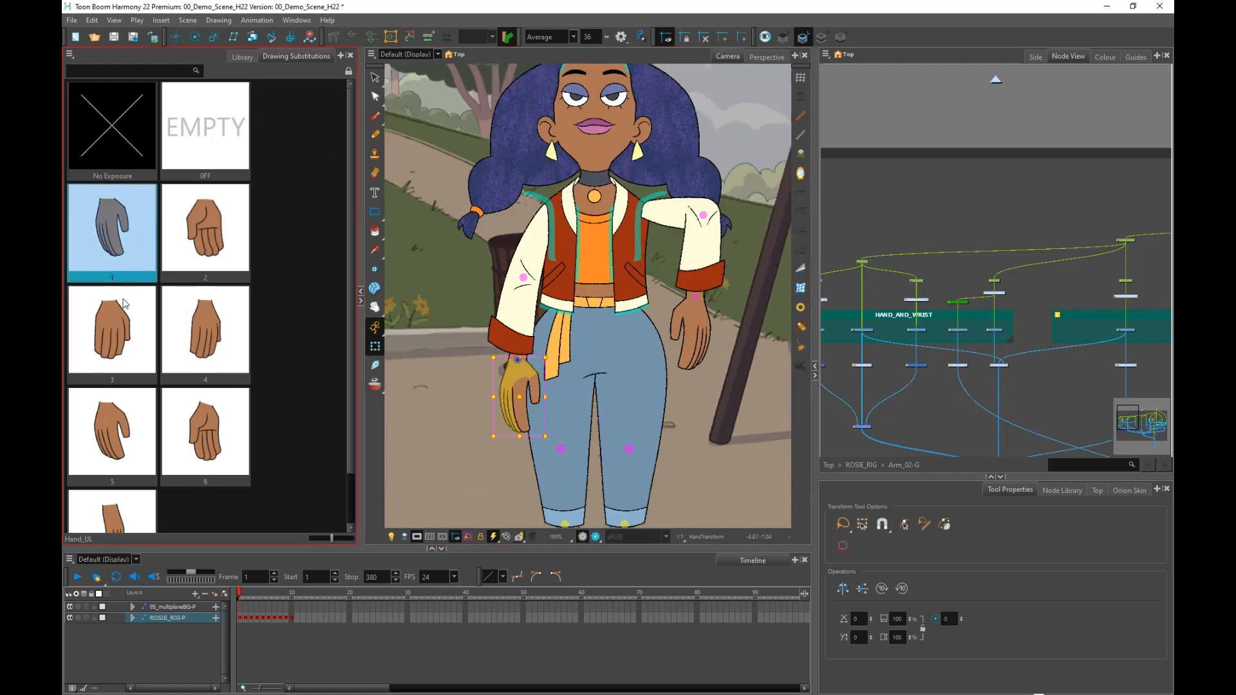
click(124, 304)
click(125, 425)
click(201, 430)
click(141, 504)
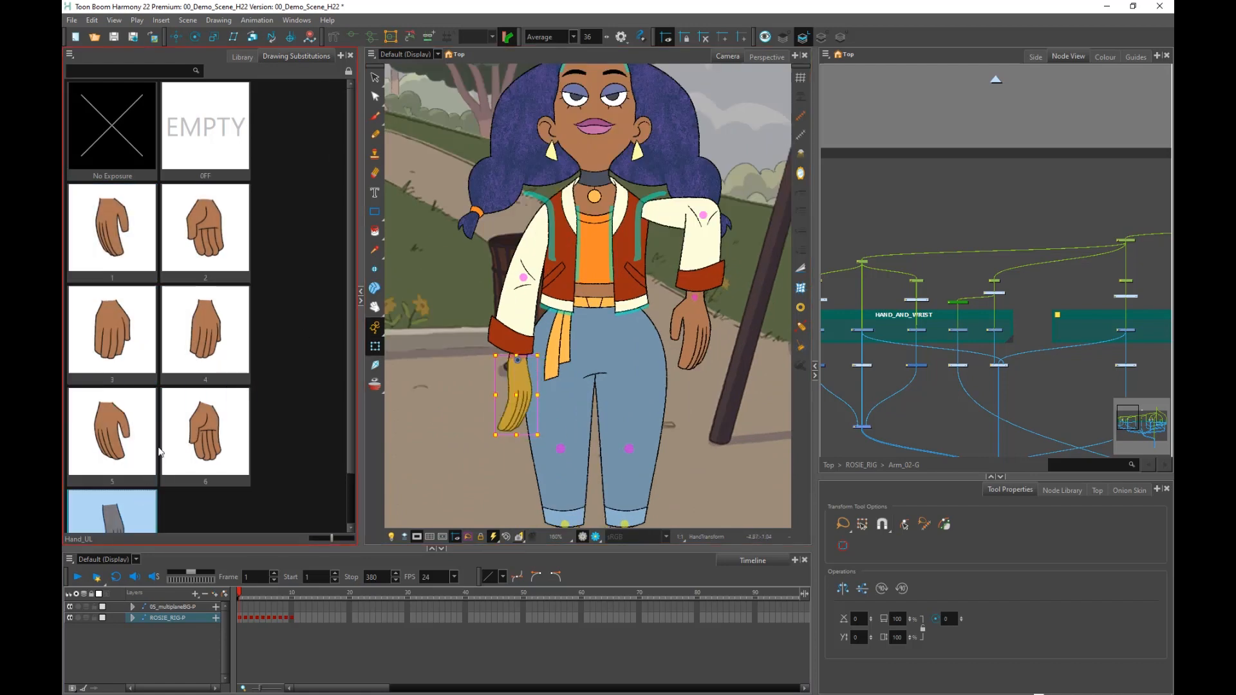
click(204, 329)
click(112, 329)
click(112, 229)
click(205, 228)
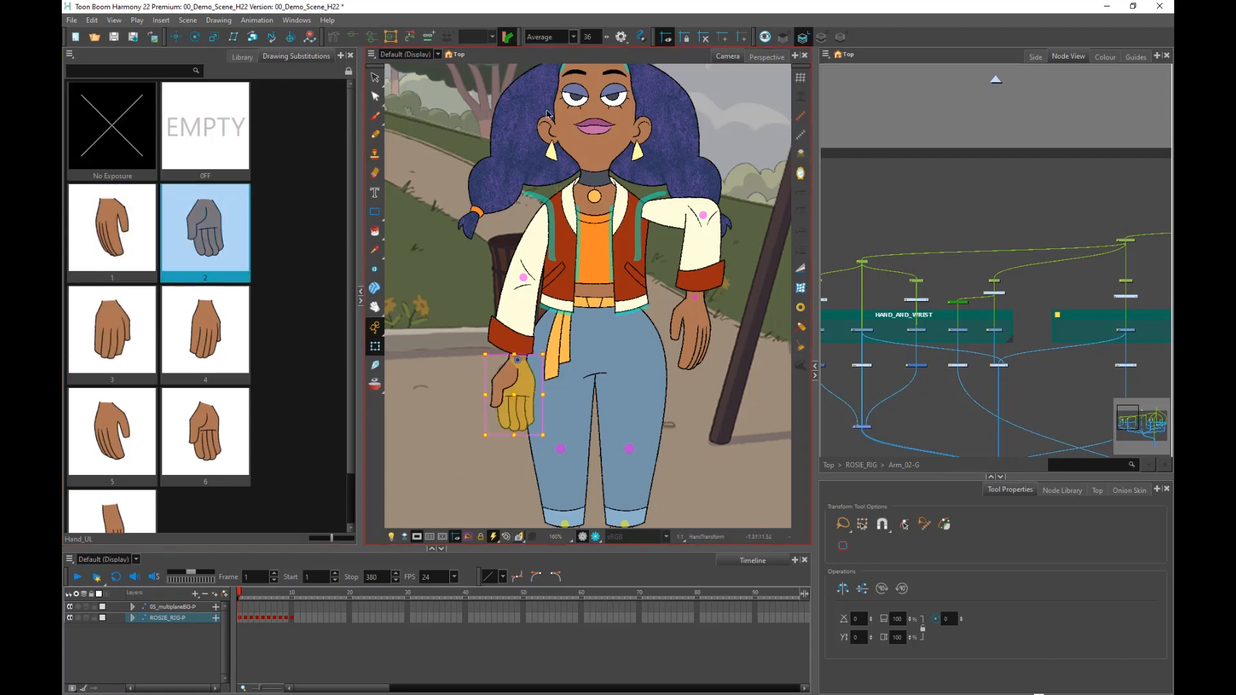
Select the mouth, try its different drawing substitutions, and swap it to FR_H_09.
click(600, 130)
click(205, 232)
click(205, 332)
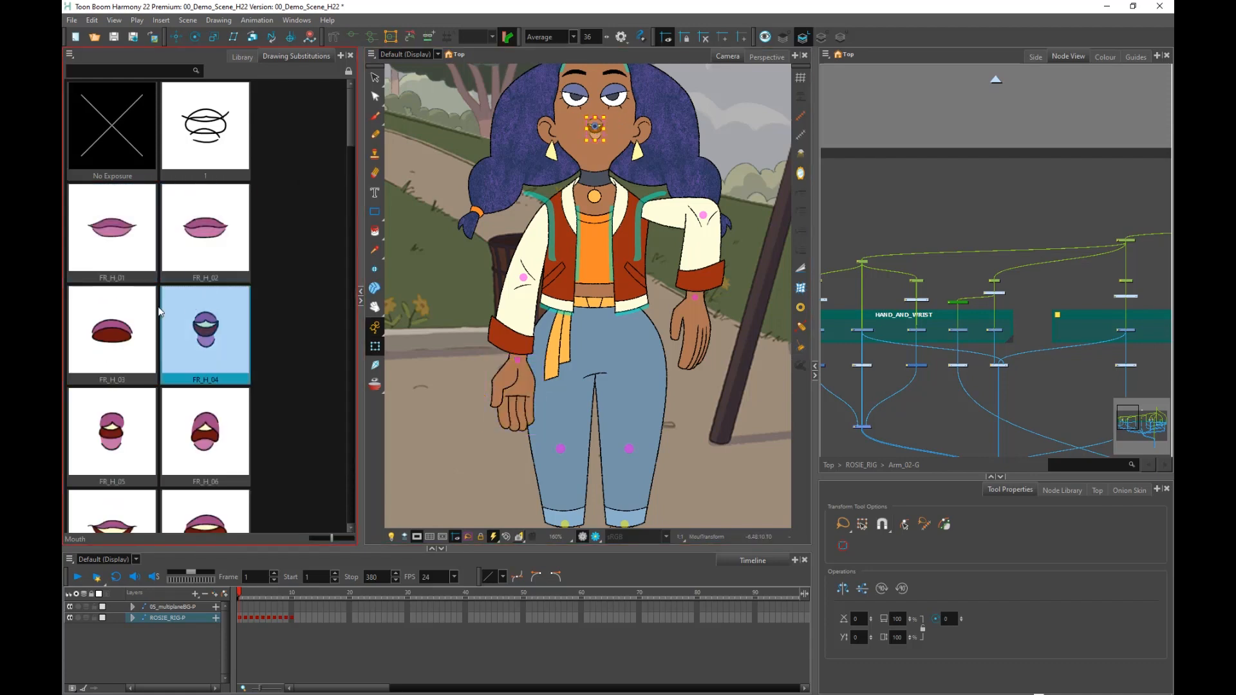
click(150, 322)
click(114, 451)
click(204, 400)
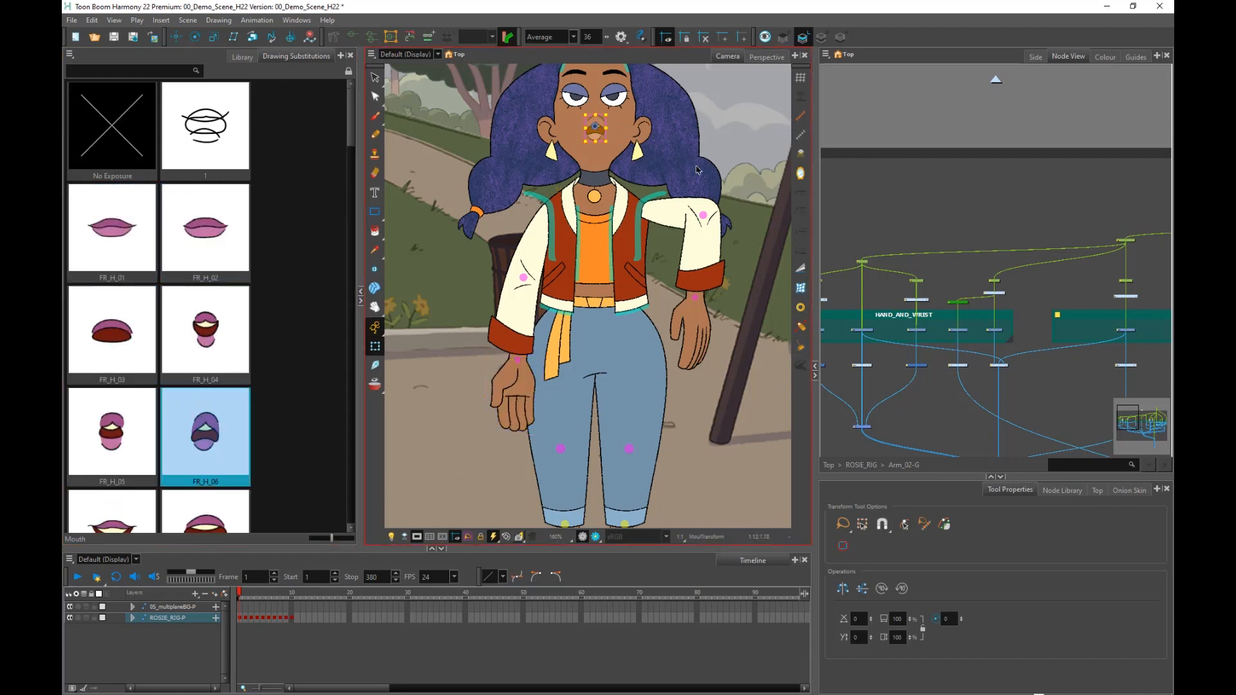
scroll(602, 119, up, 3)
click(207, 508)
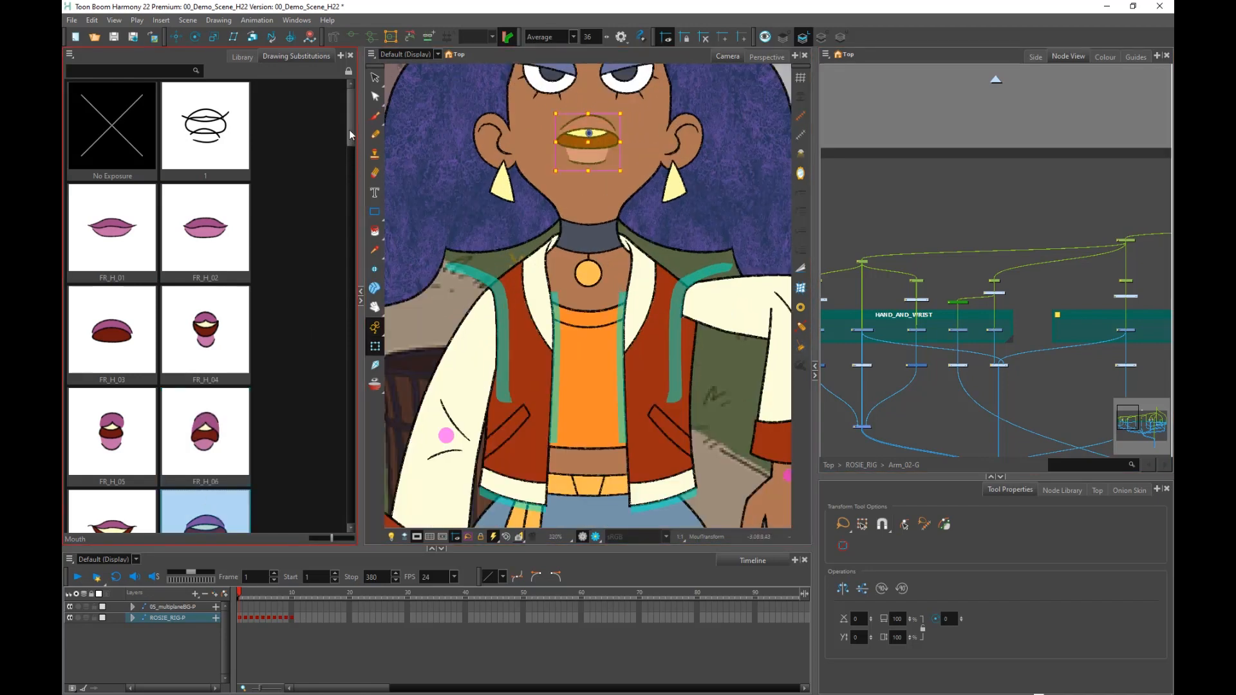
drag(351, 135, 351, 183)
click(205, 348)
click(122, 370)
click(150, 437)
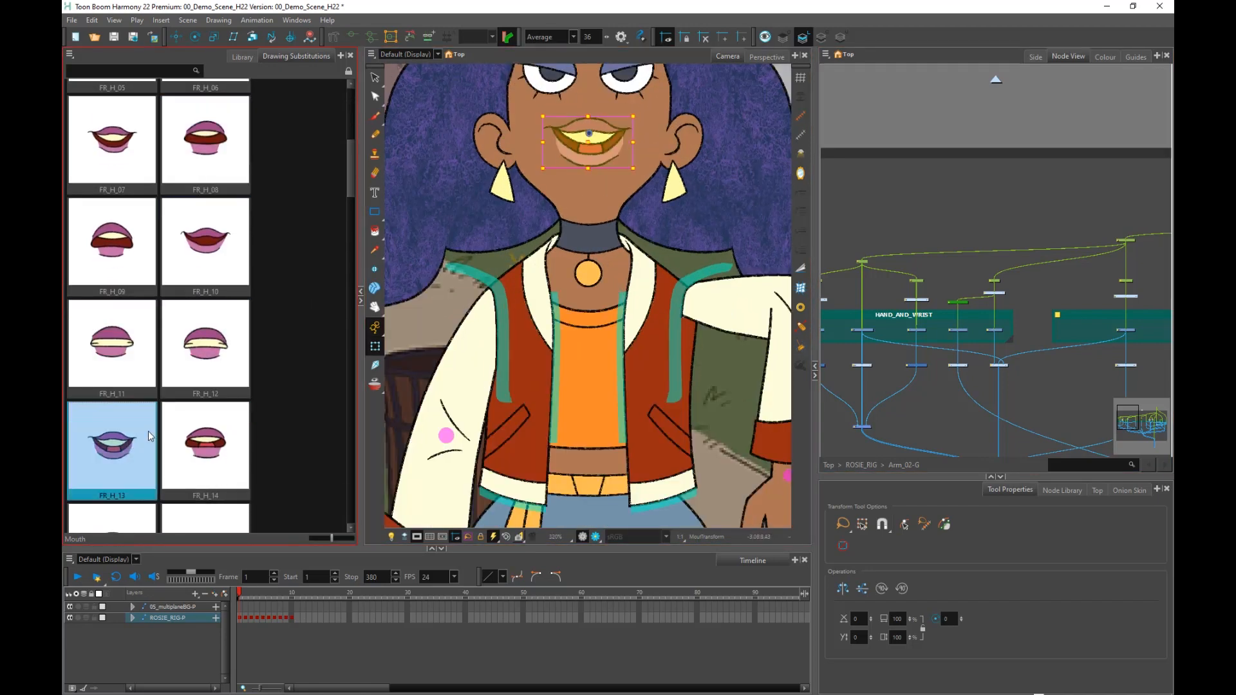
click(205, 444)
click(205, 347)
click(204, 246)
click(149, 266)
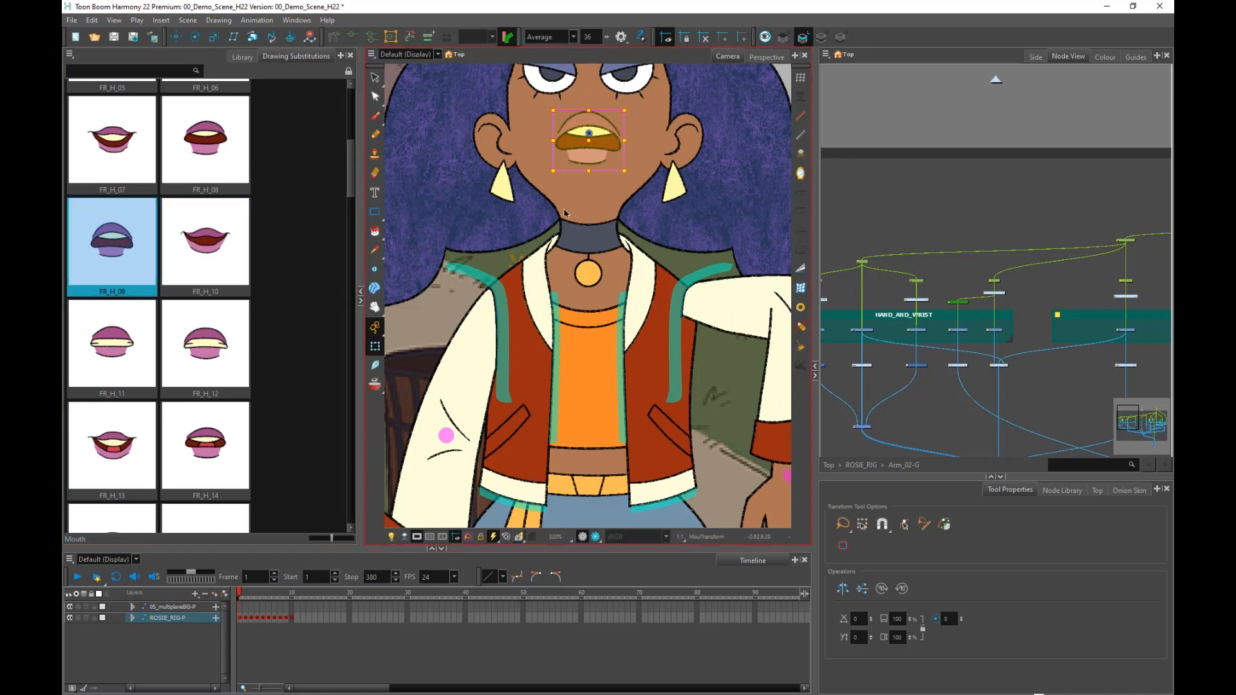
scroll(565, 213, down, 6)
click(902, 121)
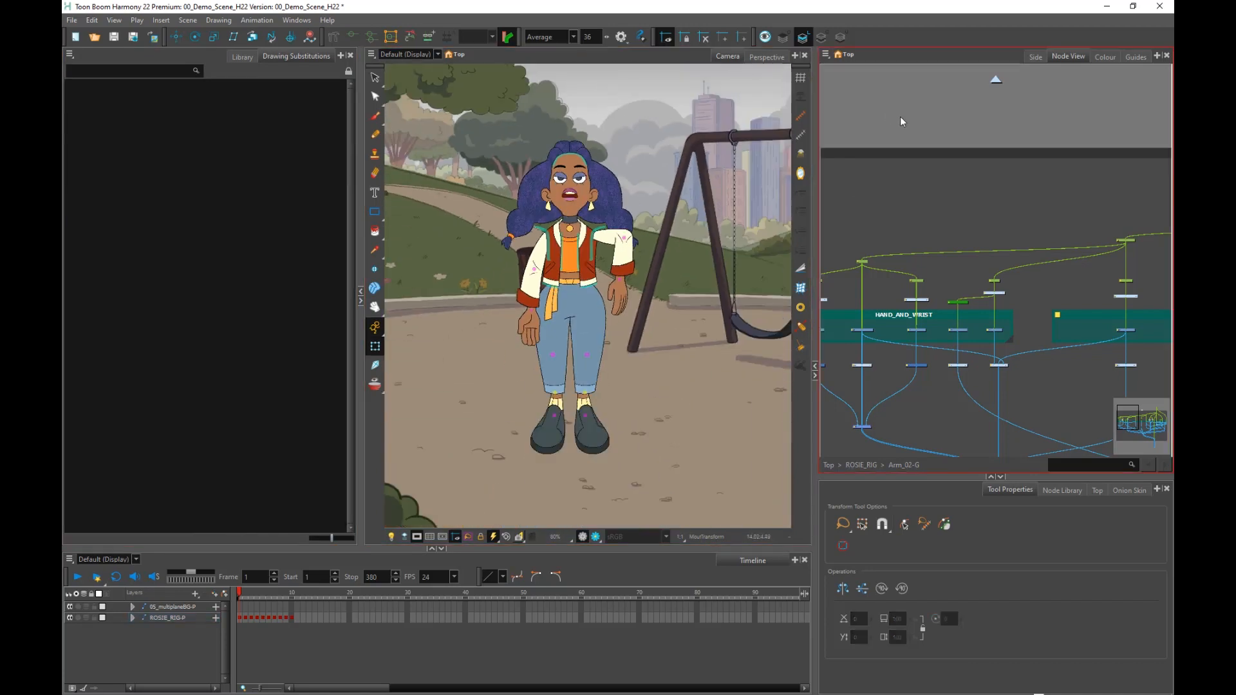
scroll(615, 242, up, 2)
click(635, 232)
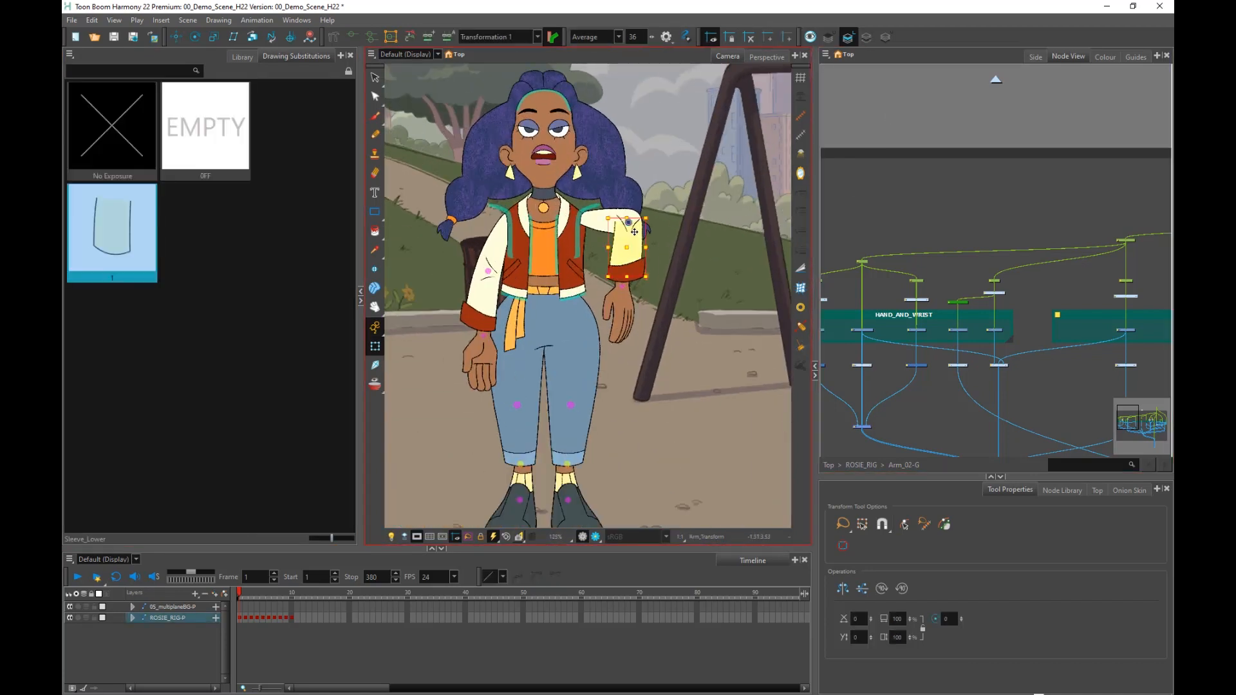
scroll(634, 231, up, 1)
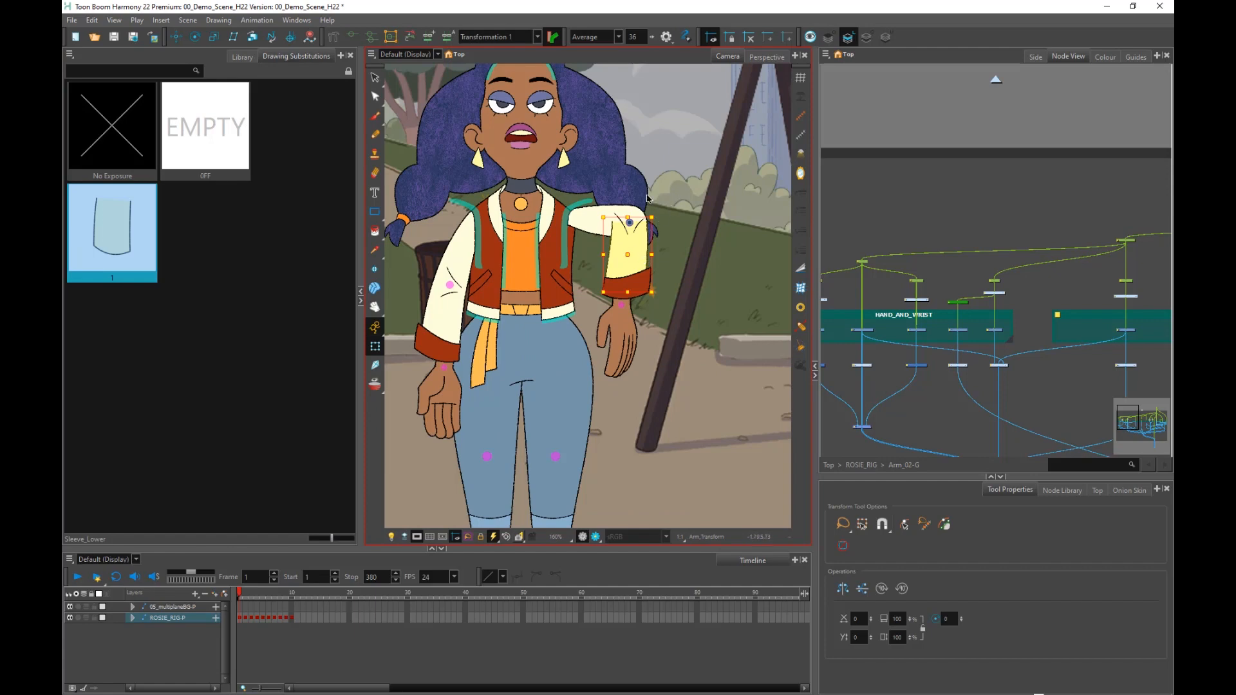
click(895, 127)
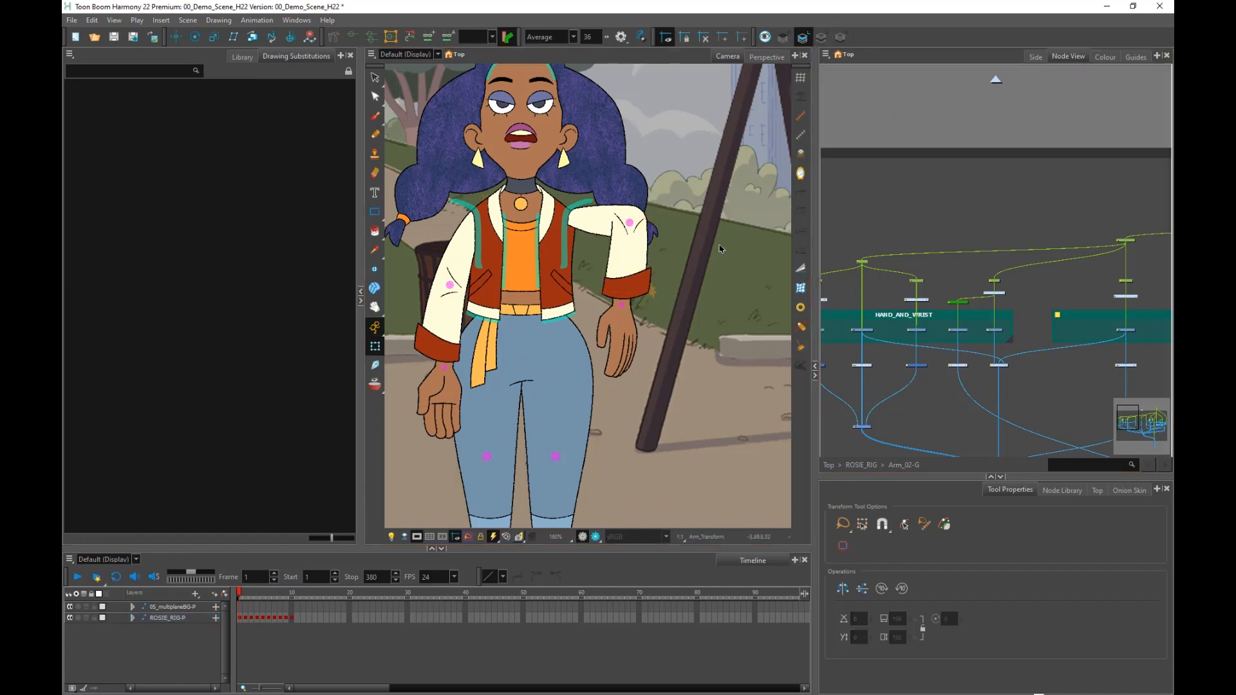
Display the deformer controls of the index finger on the character's left hand.
scroll(634, 303, up, 2)
click(612, 351)
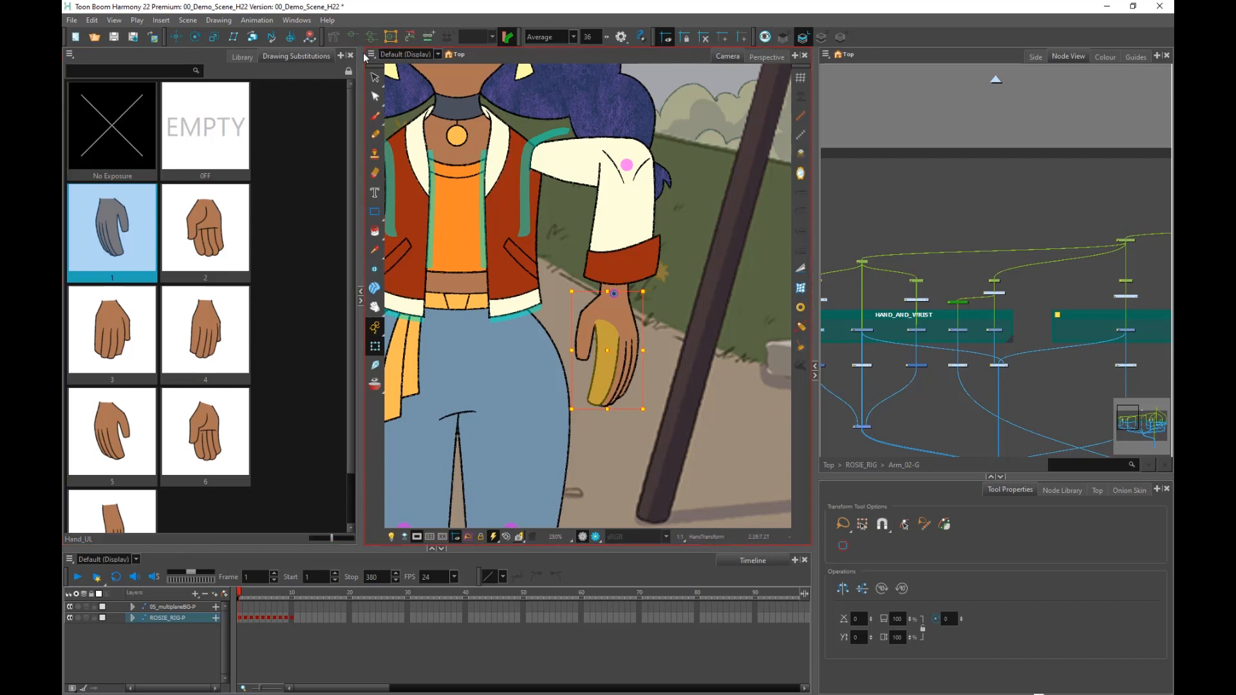
click(352, 38)
scroll(639, 314, up, 3)
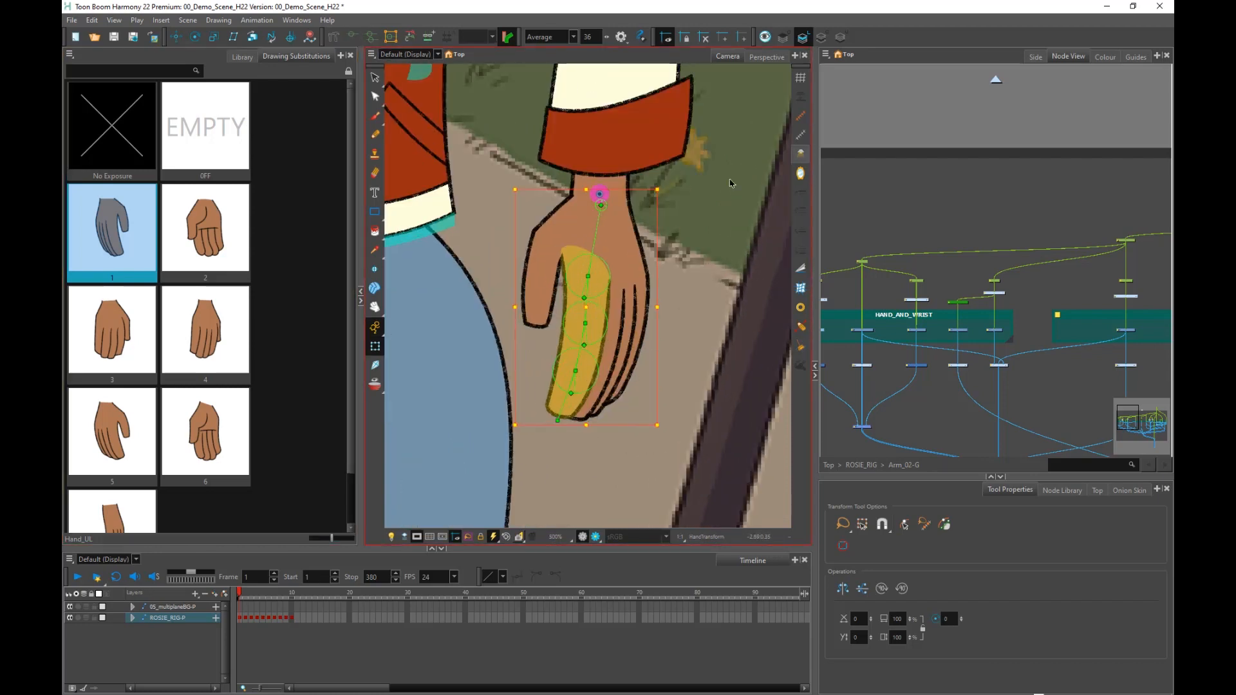
click(866, 143)
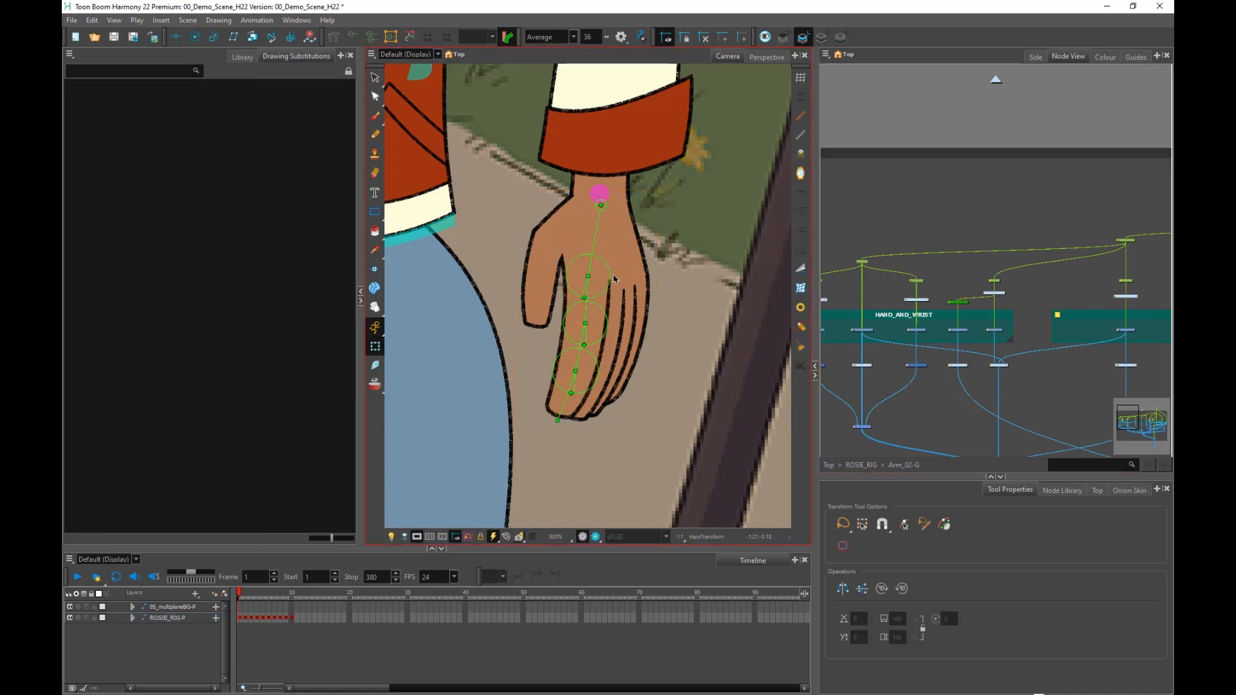
Curl the left hand's index finger outward past the thumb by moving its deformer joints.
drag(587, 308, 510, 305)
scroll(555, 286, up, 1)
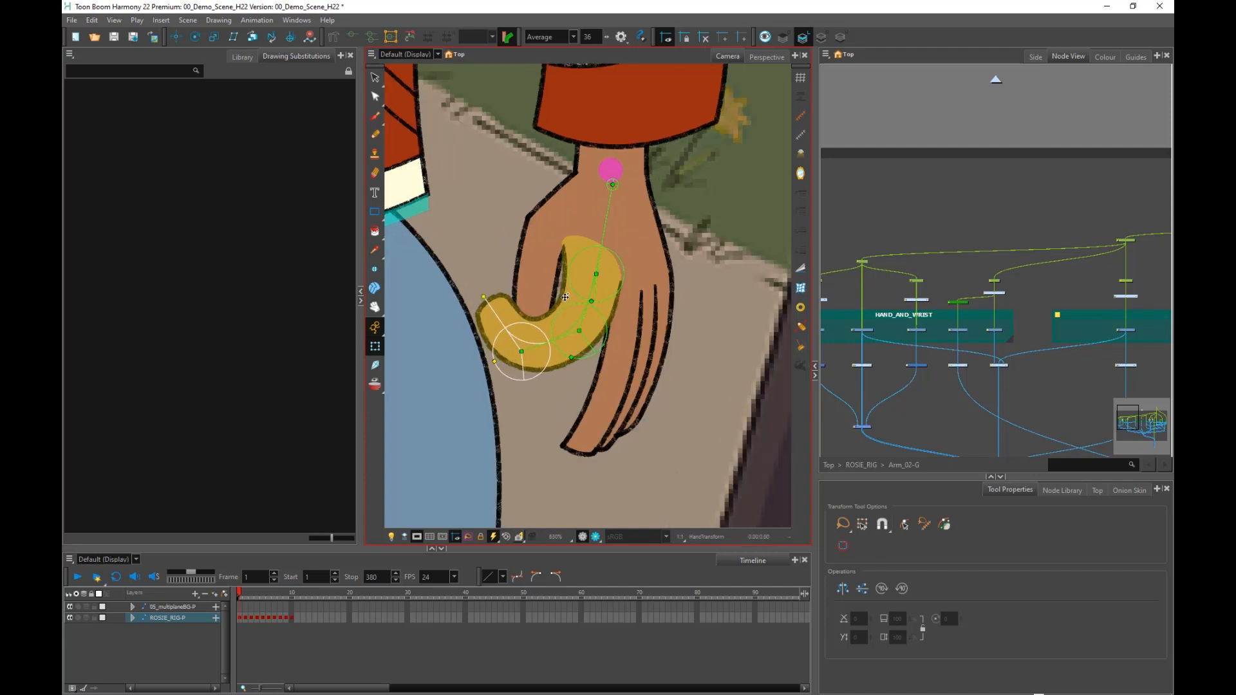
scroll(566, 297, up, 1)
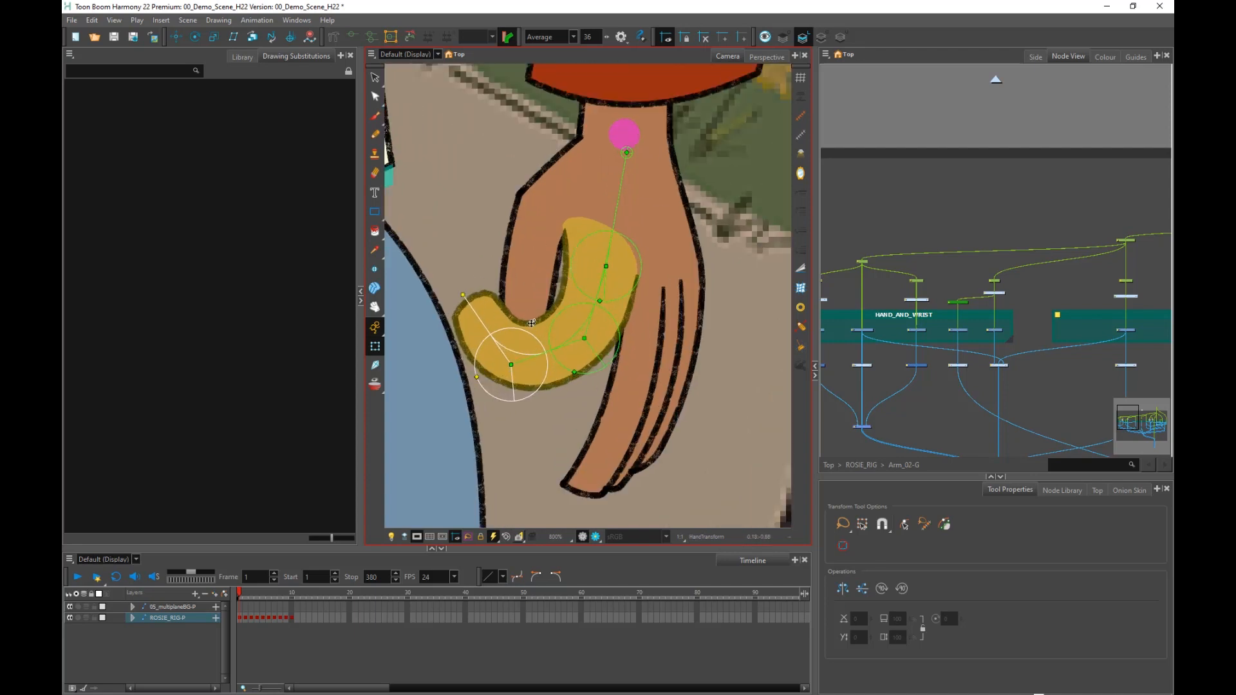
drag(553, 349, 557, 312)
mouse_move(607, 256)
mouse_down()
mouse_move(586, 250)
mouse_move(611, 257)
mouse_up()
drag(588, 322, 589, 323)
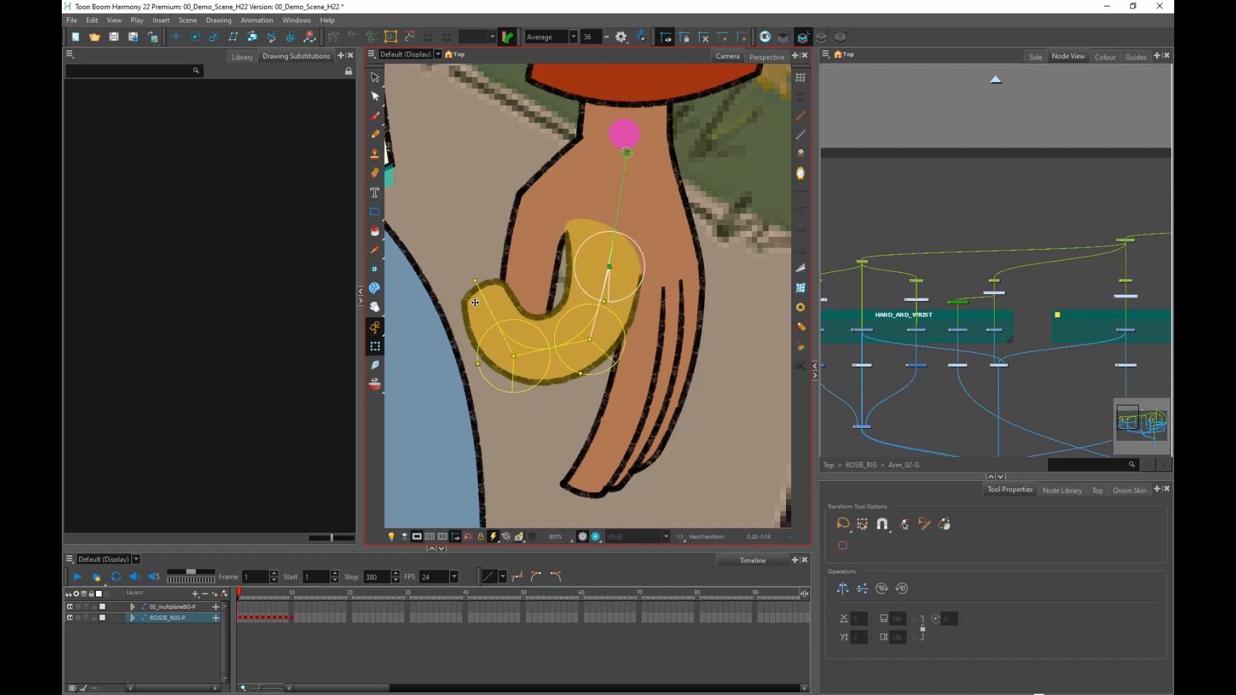
Re-pose the curled index finger with its tip and middle joints lower, below the thumb.
mouse_move(488, 304)
mouse_down()
mouse_move(479, 384)
mouse_move(473, 318)
mouse_up()
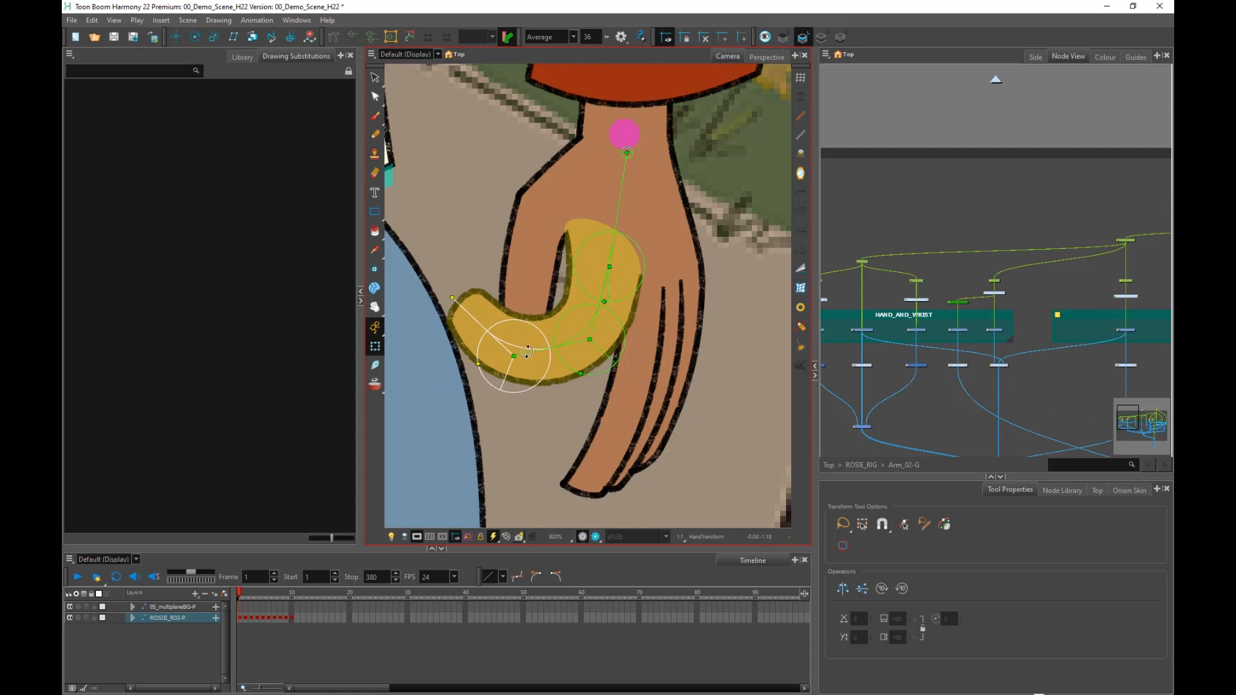
drag(527, 352, 487, 411)
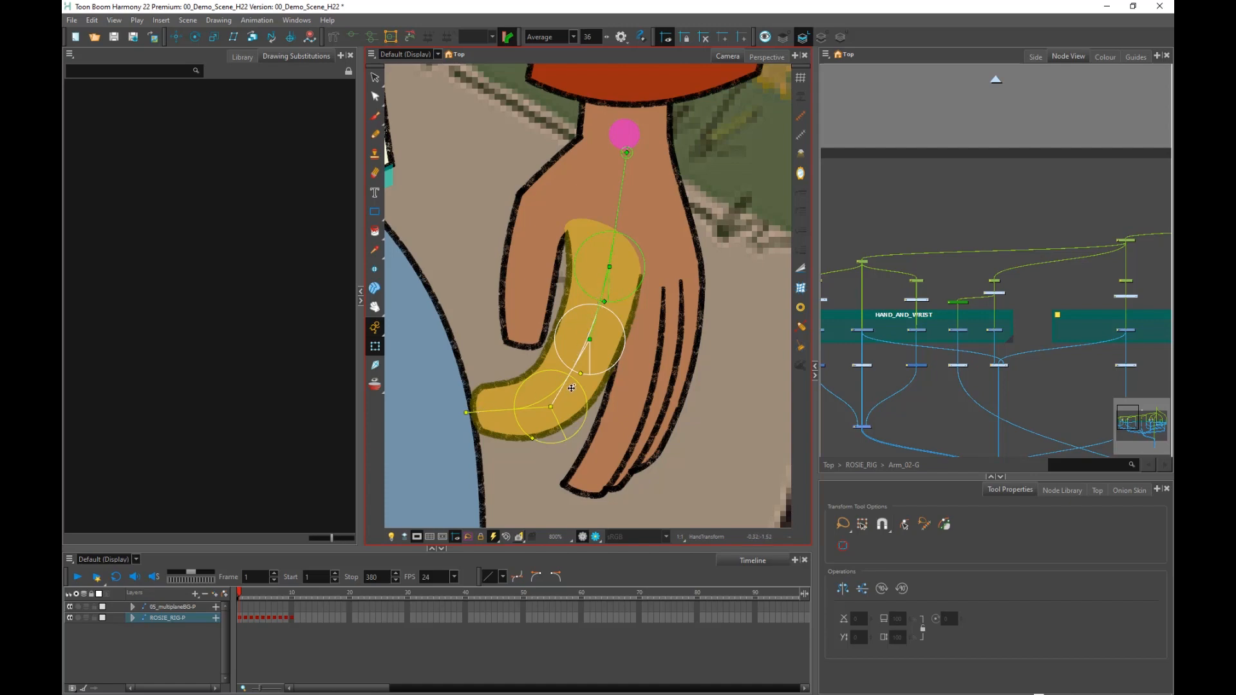
mouse_move(570, 384)
mouse_down()
mouse_move(583, 387)
mouse_move(569, 384)
mouse_up()
drag(592, 329, 590, 329)
Select the large hair puff beside the character's right ear and display its curve deformer controls.
scroll(590, 329, down, 9)
drag(490, 203, 548, 328)
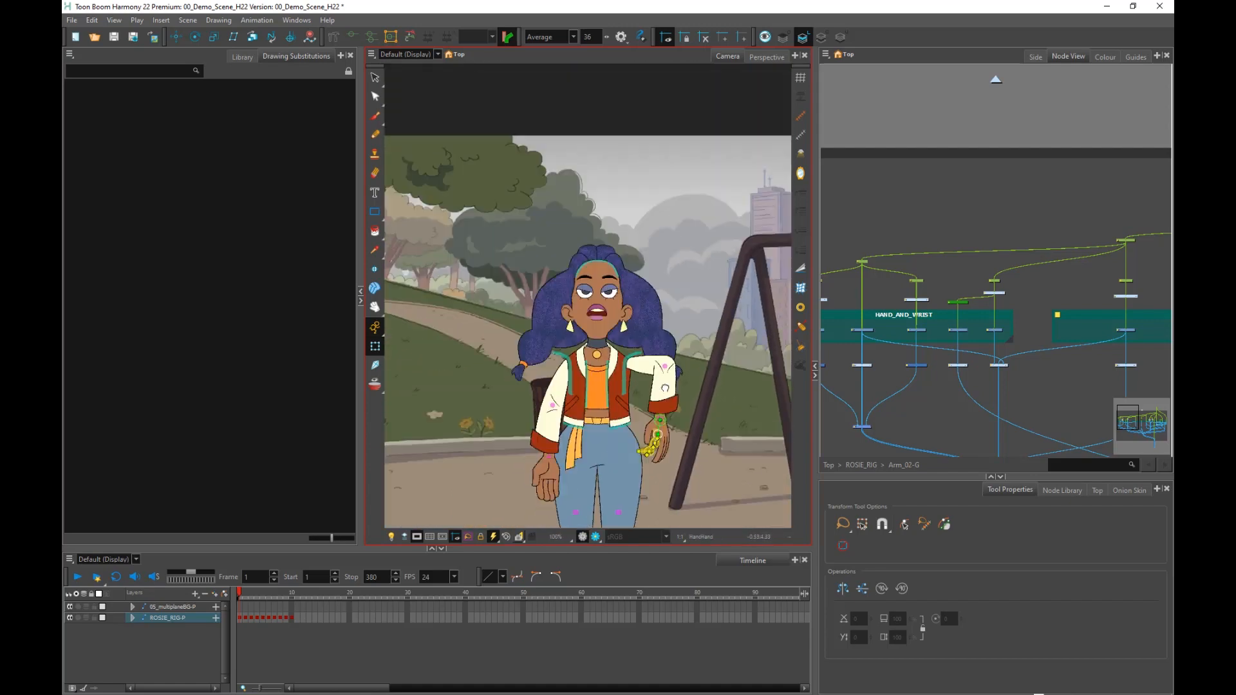
scroll(547, 329, up, 3)
scroll(547, 328, up, 1)
click(519, 344)
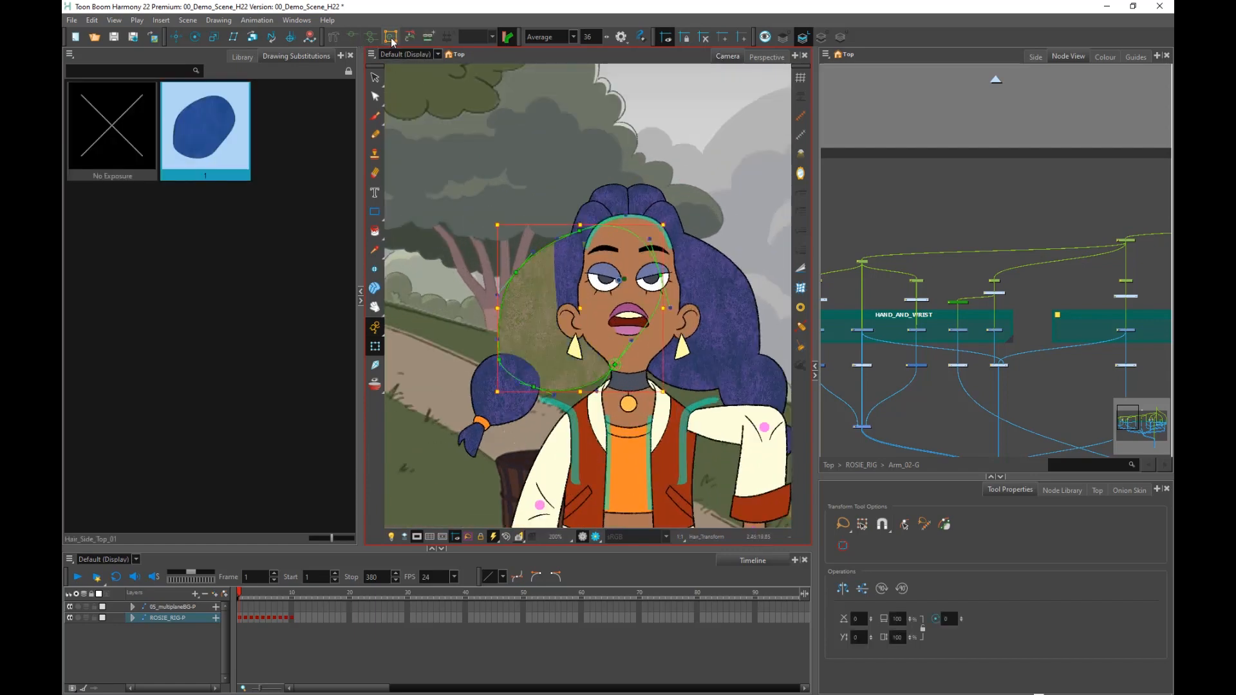
click(881, 110)
scroll(580, 390, up, 2)
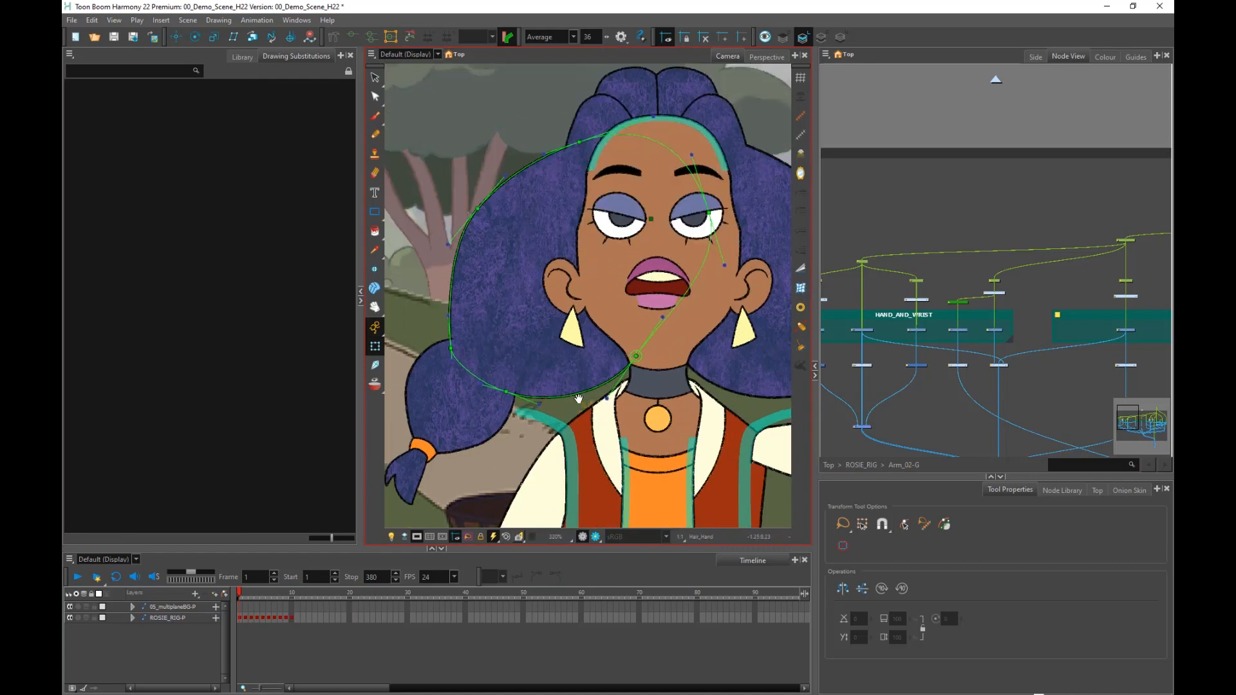
Reshape the hair puff by pulling its outer deformer points outward and adjusting the lower ones, and clear the selection.
drag(578, 398, 580, 442)
mouse_move(478, 244)
mouse_down()
mouse_move(458, 249)
mouse_move(462, 239)
mouse_up()
drag(451, 396, 439, 389)
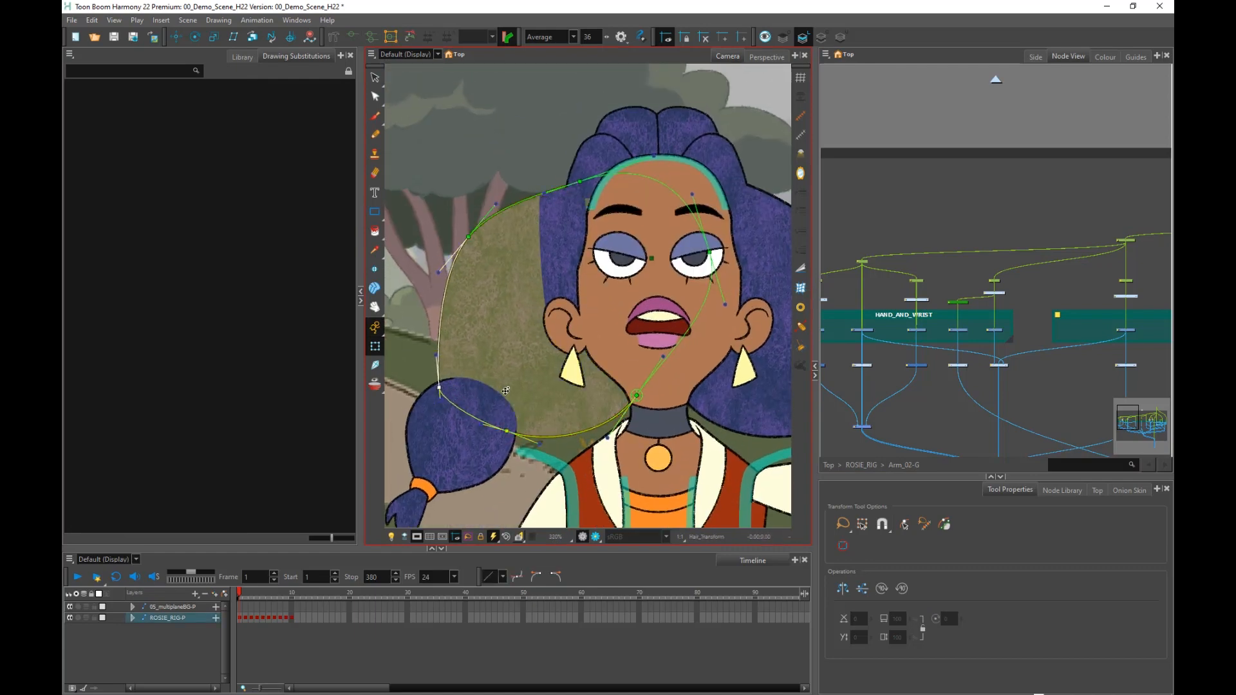
drag(633, 402, 611, 403)
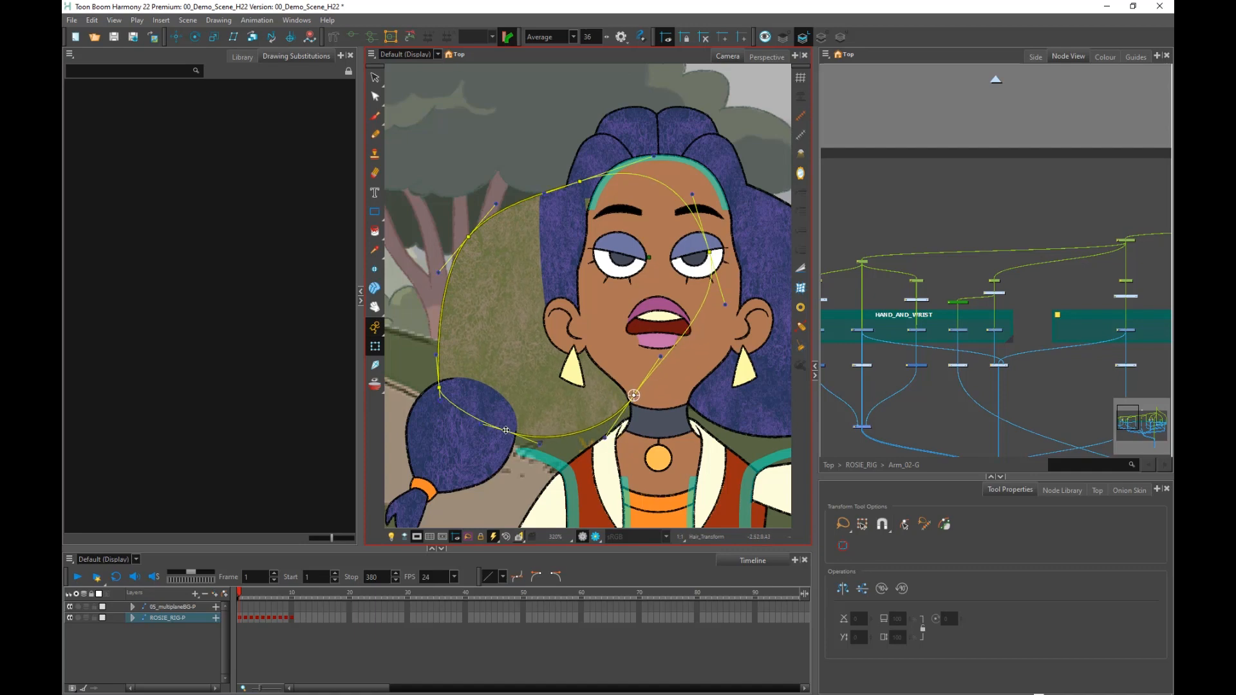
drag(505, 430, 501, 432)
click(868, 117)
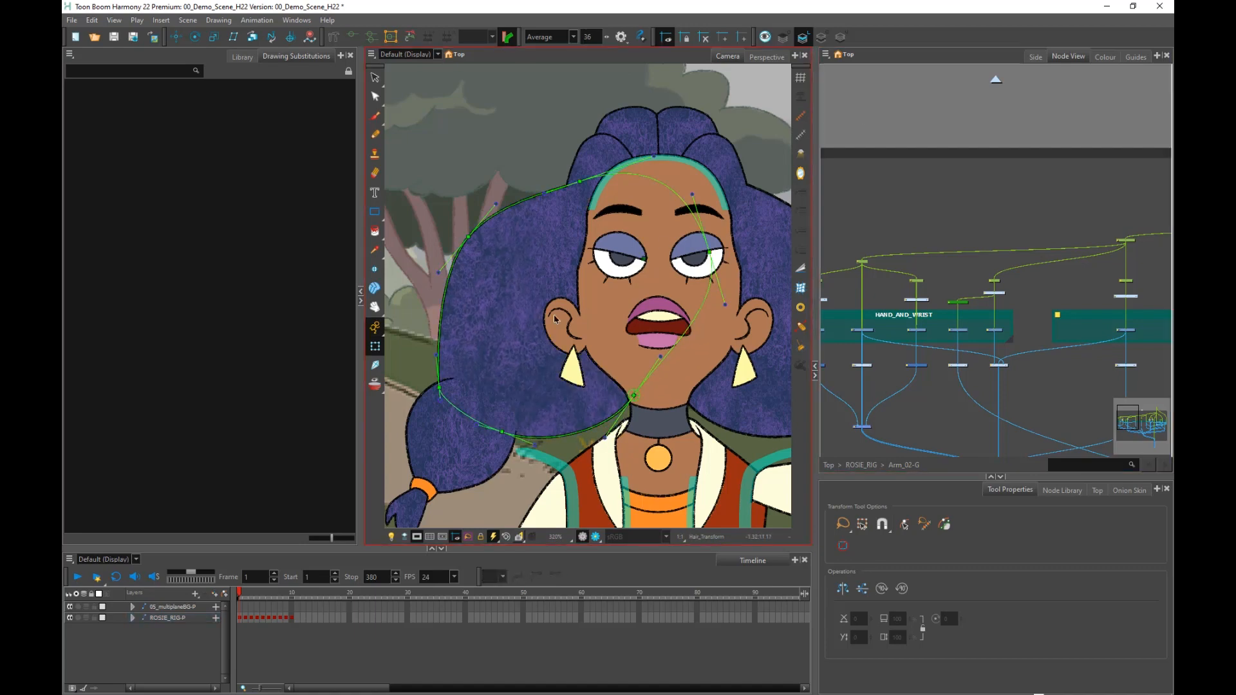
Reshape the large hair puff beside the right ear by repositioning its upper outer curve point and its lower point near the neck.
scroll(485, 305, up, 1)
drag(467, 225, 486, 263)
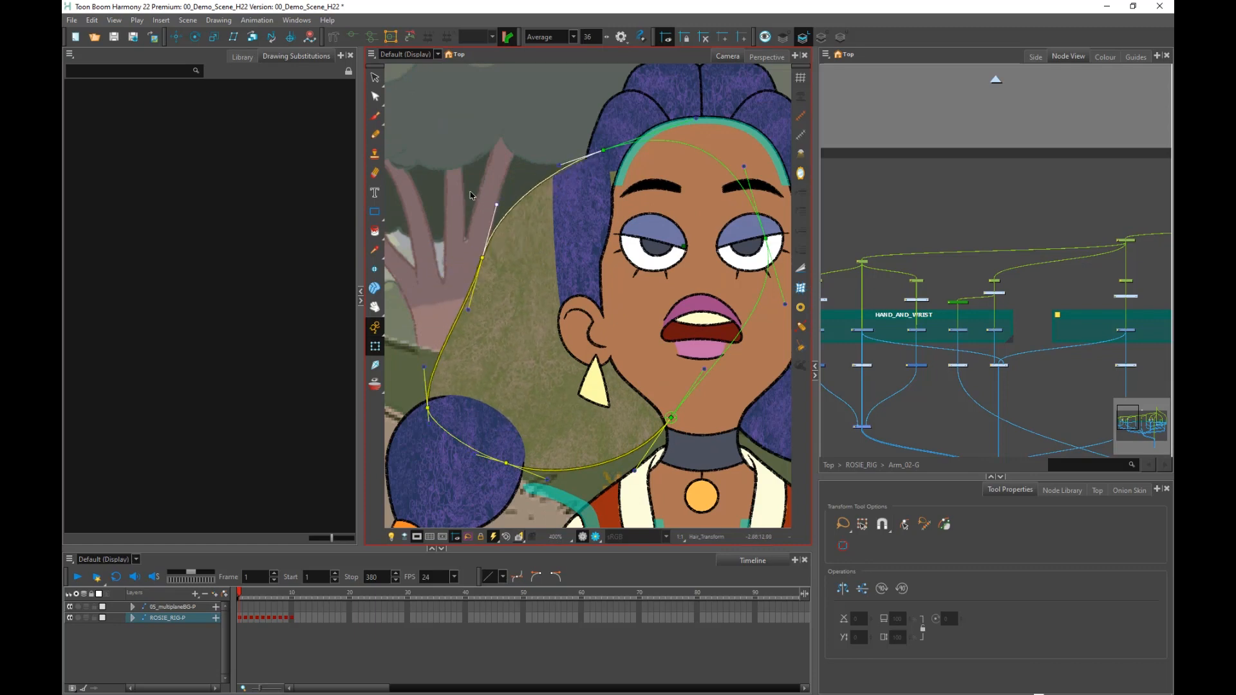
drag(669, 425, 646, 437)
drag(477, 257, 470, 247)
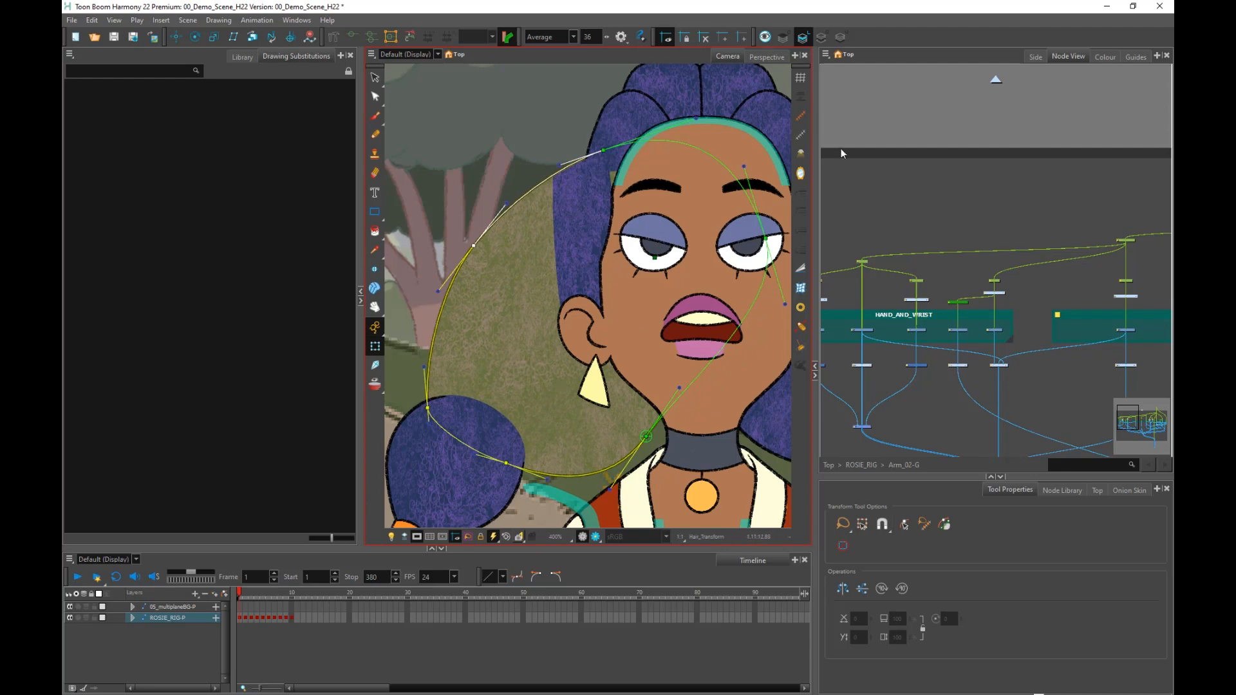
scroll(467, 226, up, 2)
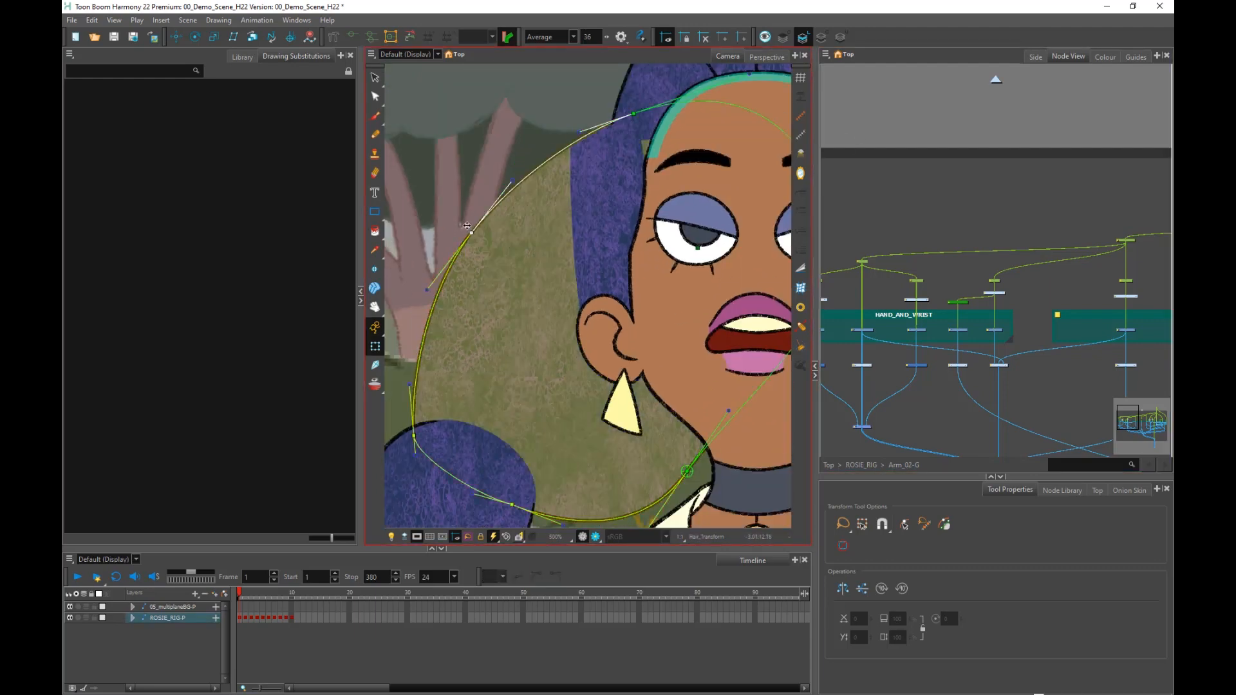
drag(467, 226, 451, 214)
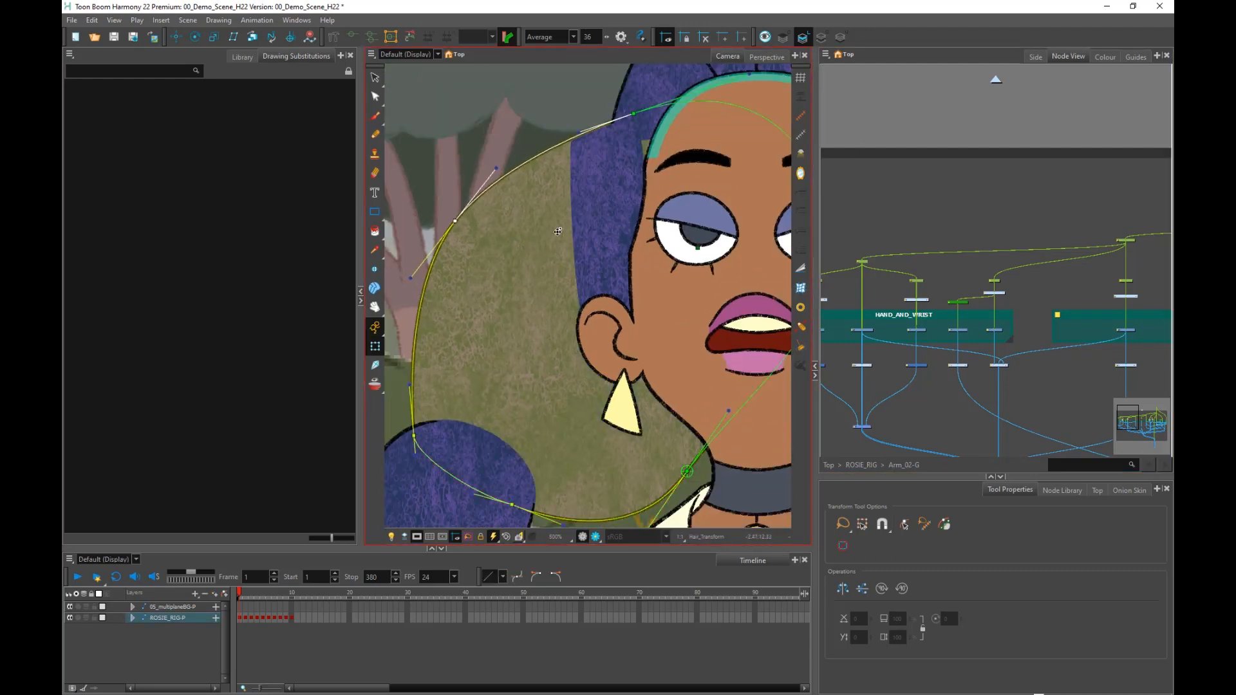
drag(607, 442, 593, 420)
drag(673, 449, 686, 432)
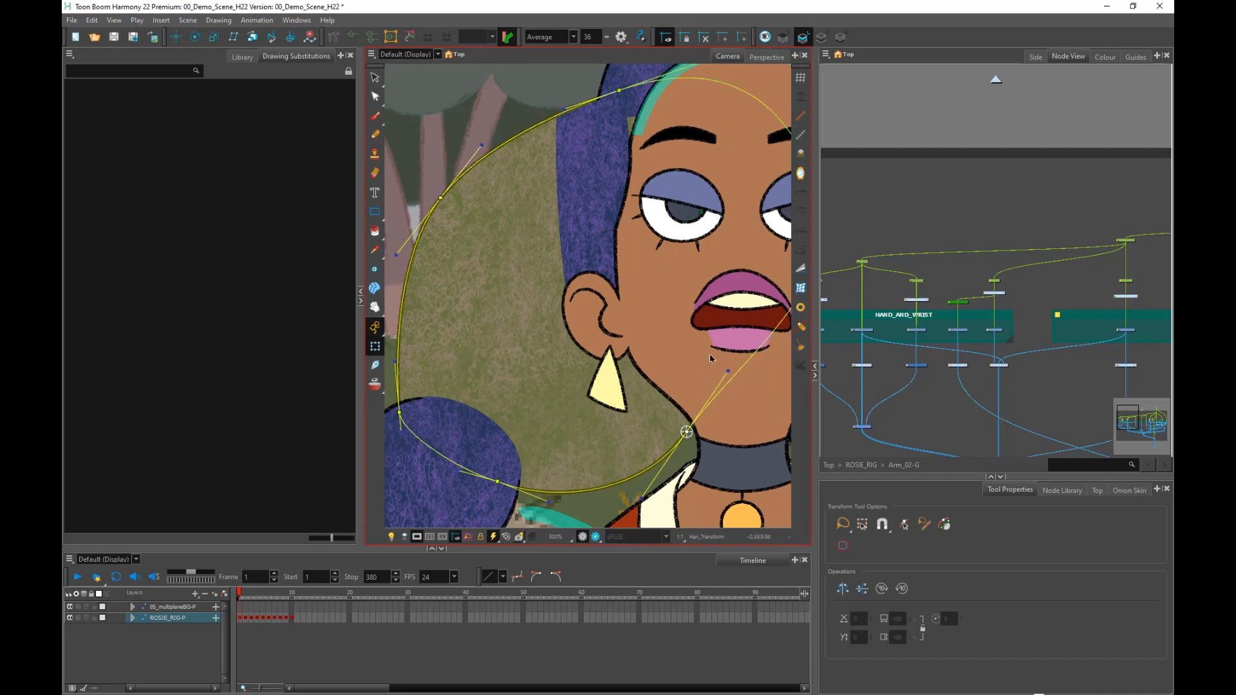
Refine the hair puff's outline by nudging its lower outer, upper outer, top and neck points, and clear the selection.
drag(399, 412, 405, 409)
drag(440, 198, 439, 196)
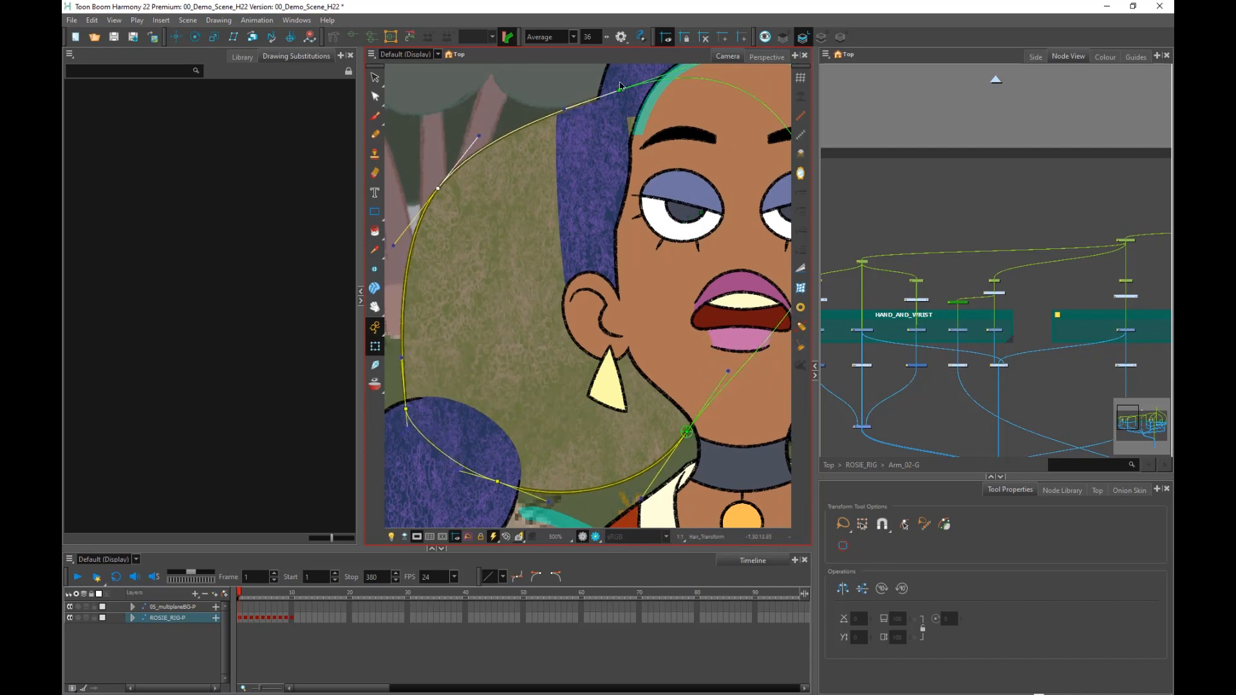
drag(619, 90, 611, 86)
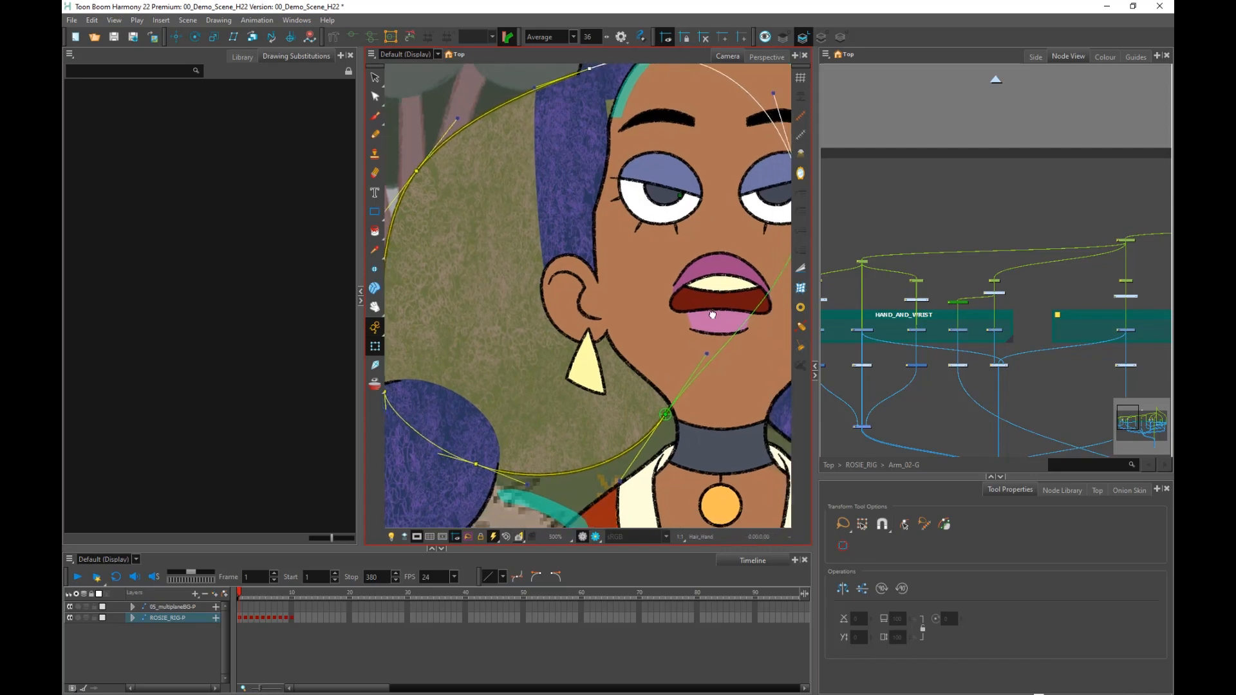
drag(752, 233, 731, 216)
drag(665, 415, 654, 407)
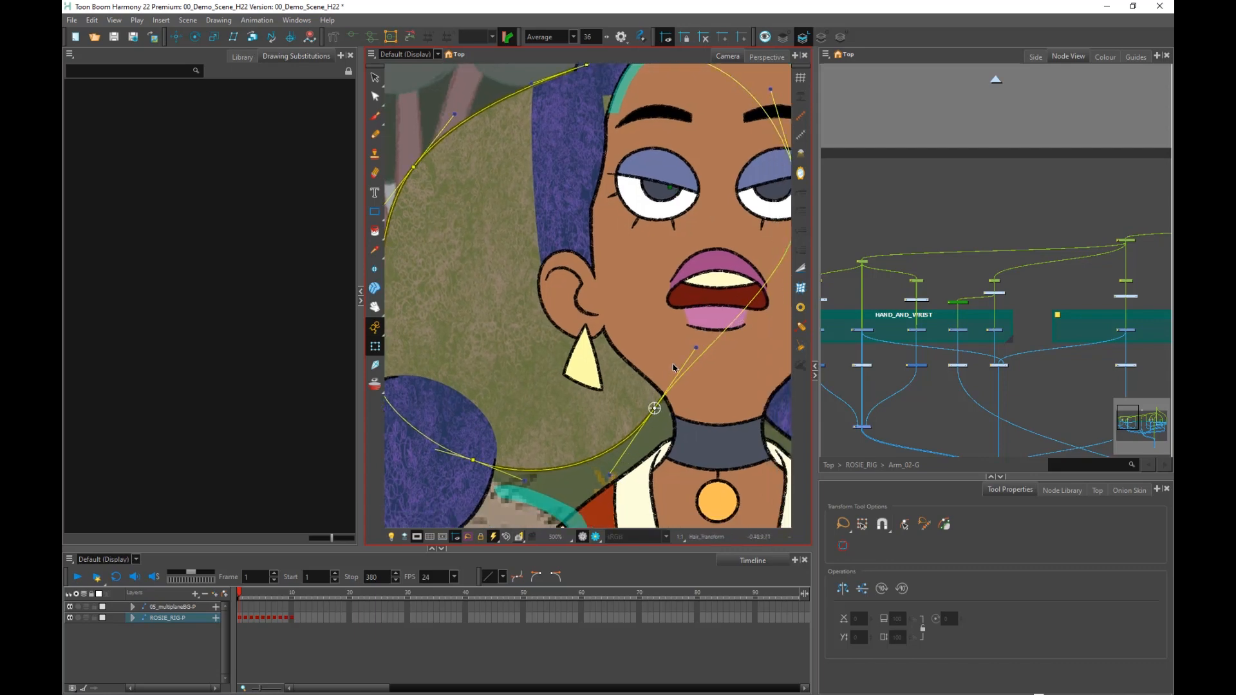
scroll(673, 368, down, 5)
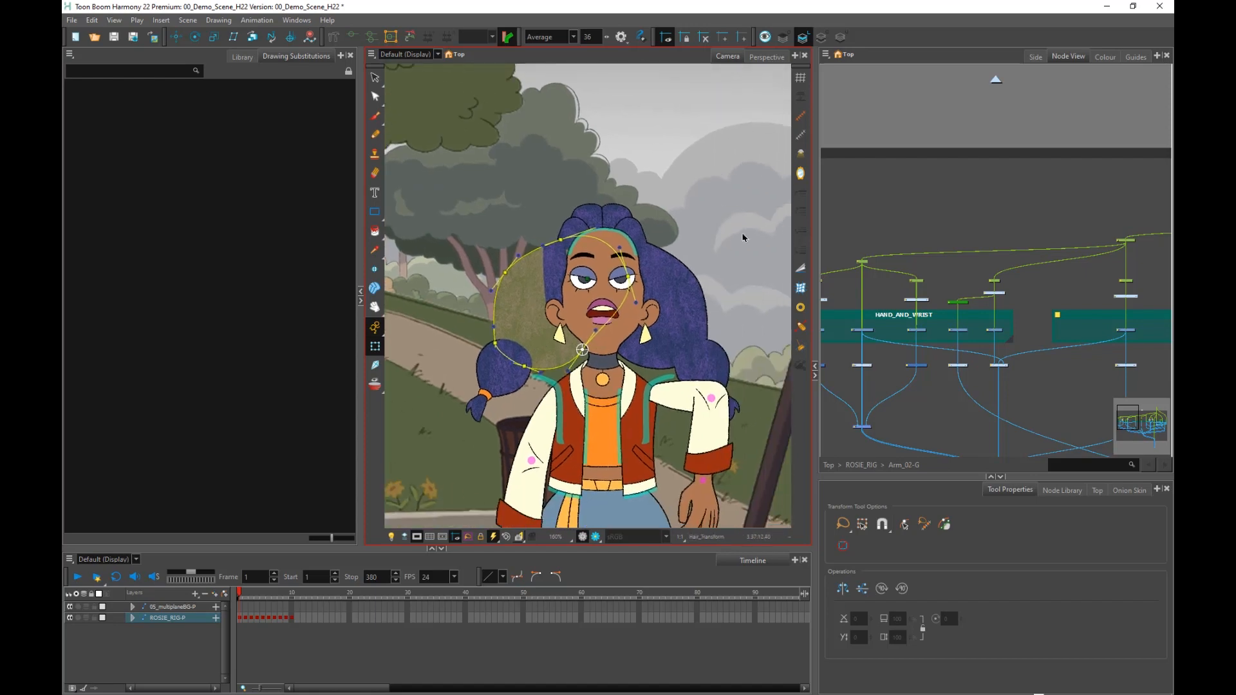
click(849, 149)
Select the character's left ear and display its curve deformer controls.
scroll(887, 137, up, 1)
scroll(647, 285, up, 5)
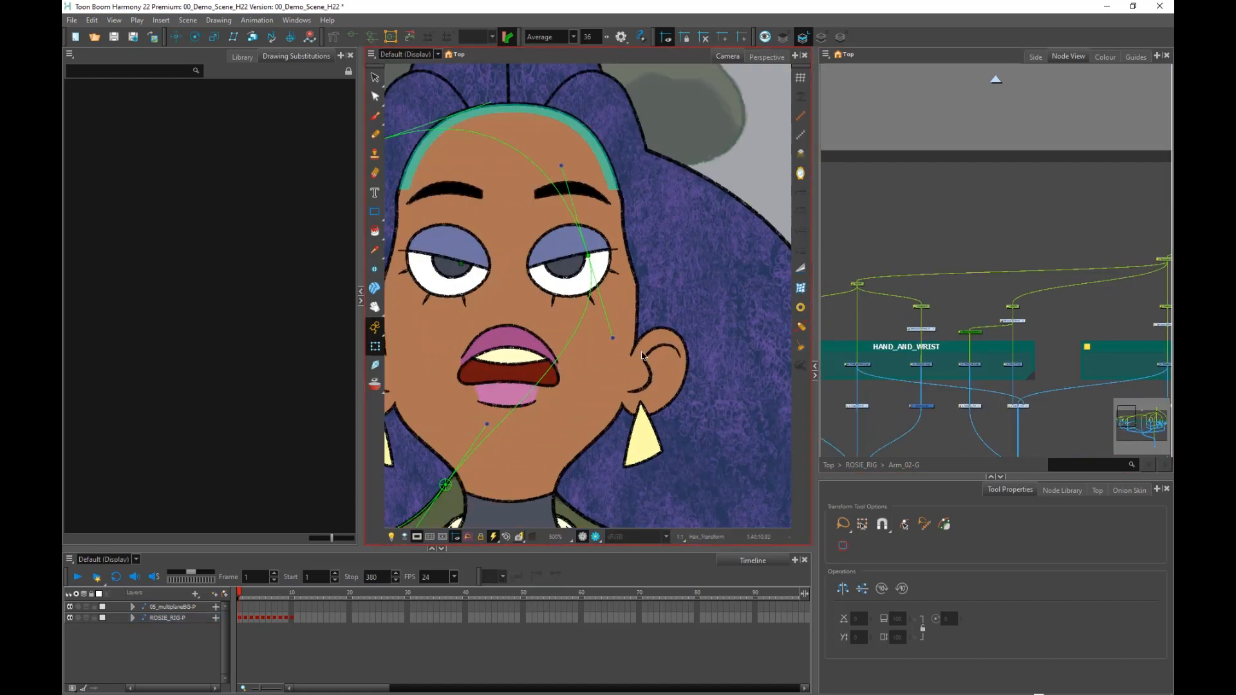
click(643, 355)
click(355, 39)
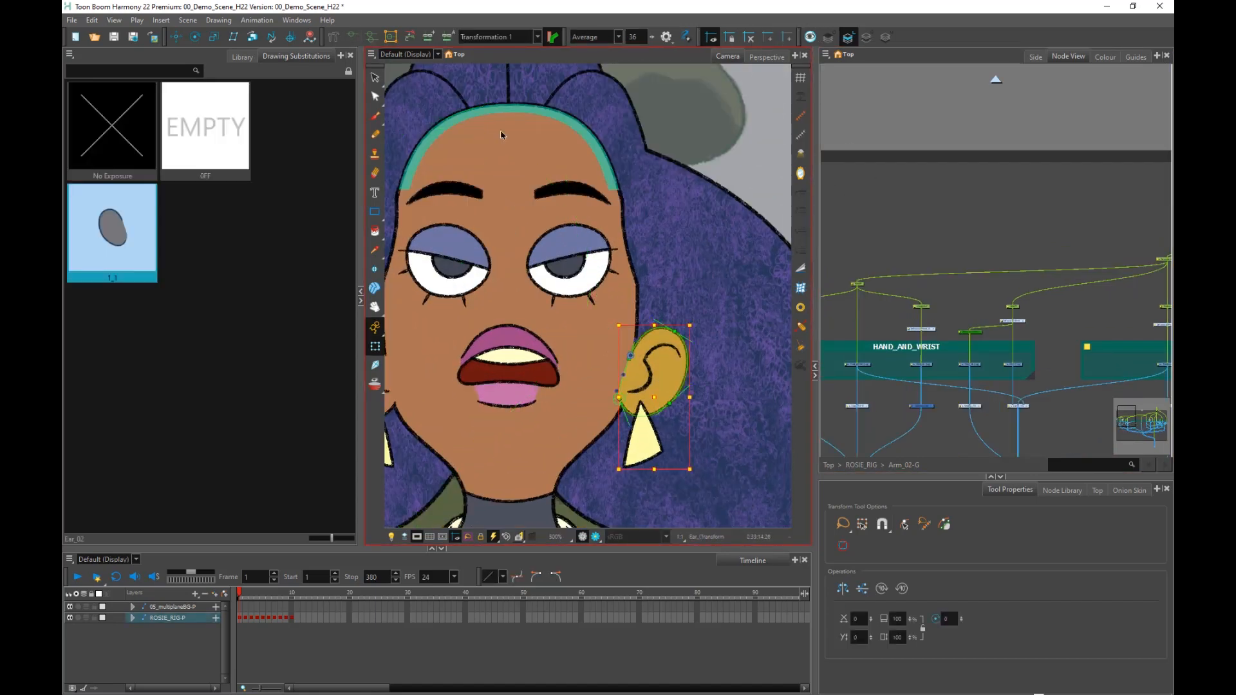
scroll(627, 336, up, 3)
scroll(626, 336, down, 1)
Select the left ear's triangular earring through its peg and swing it slightly outward around its attachment point.
click(609, 389)
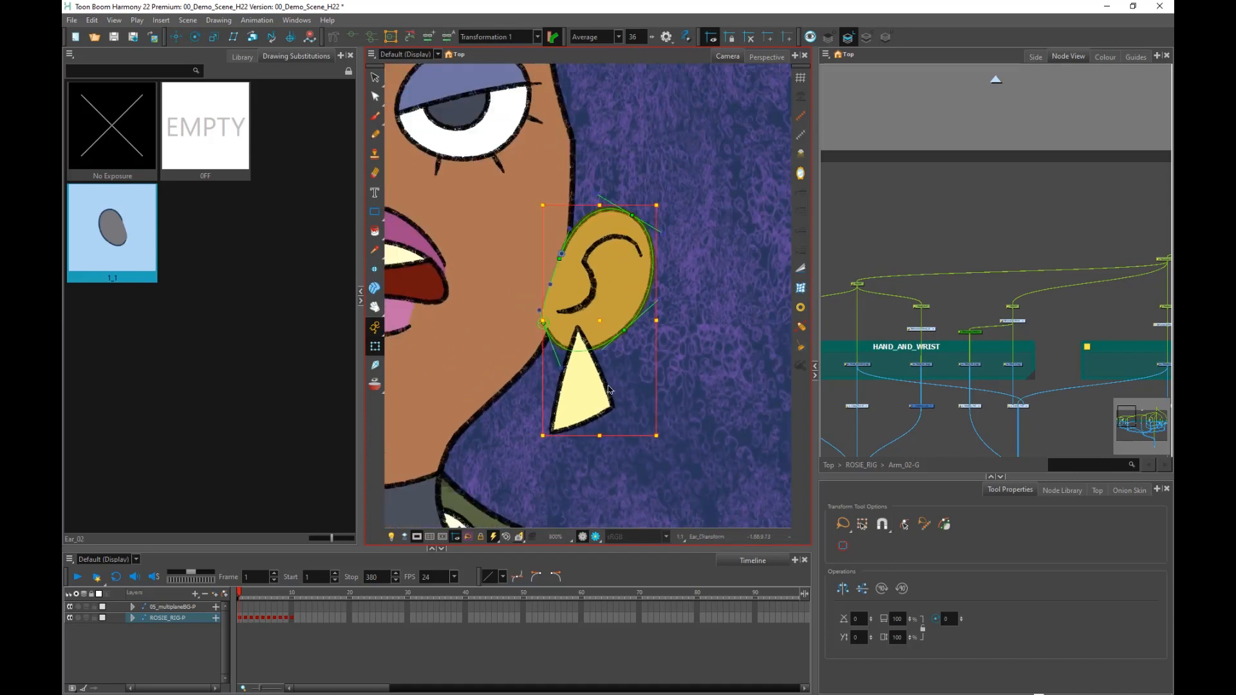
click(579, 378)
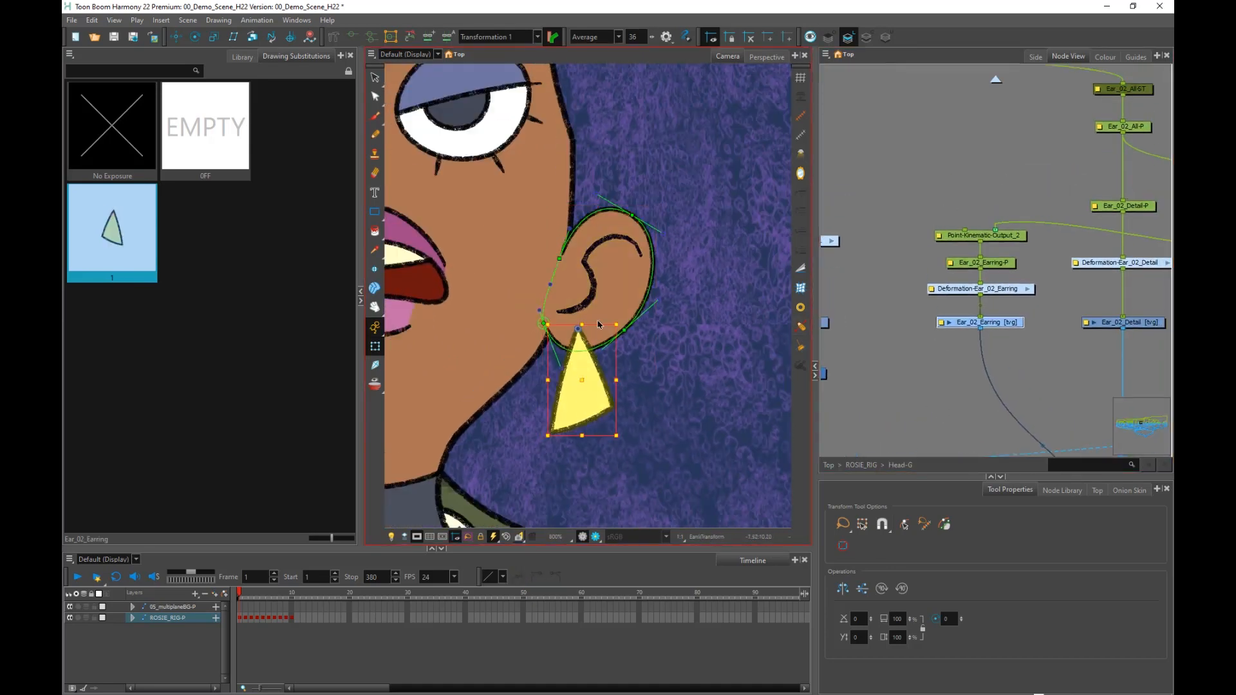
scroll(599, 325, up, 1)
click(627, 331)
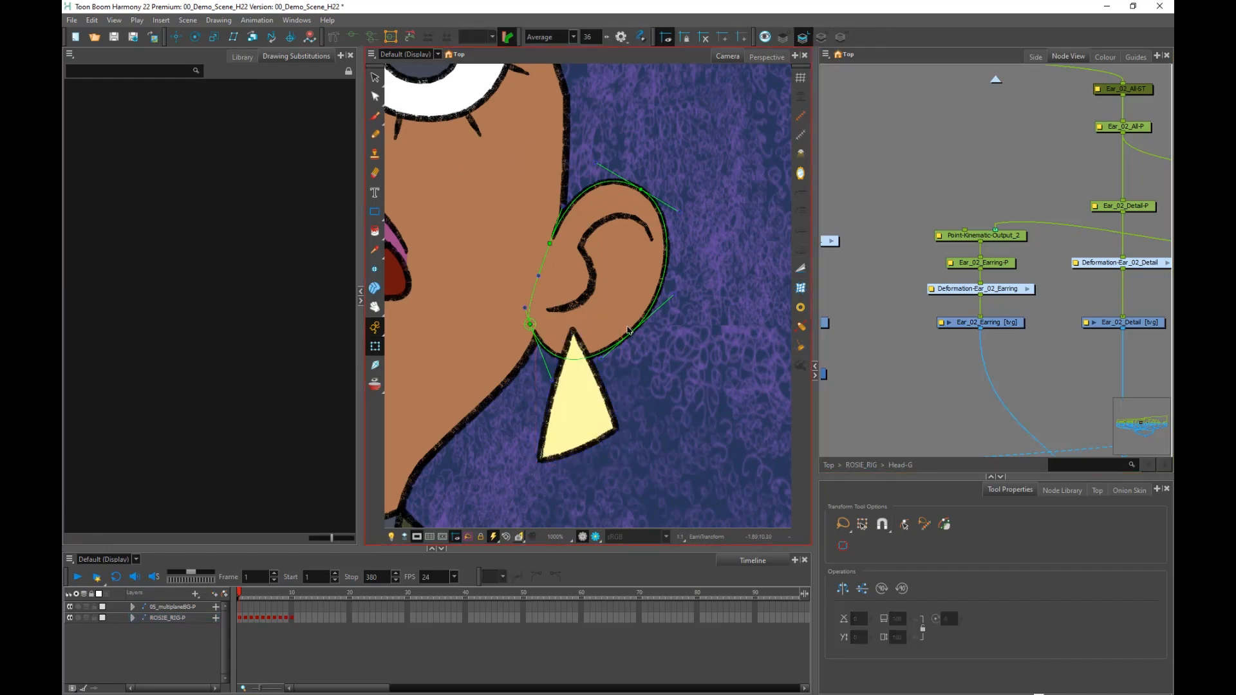
click(992, 236)
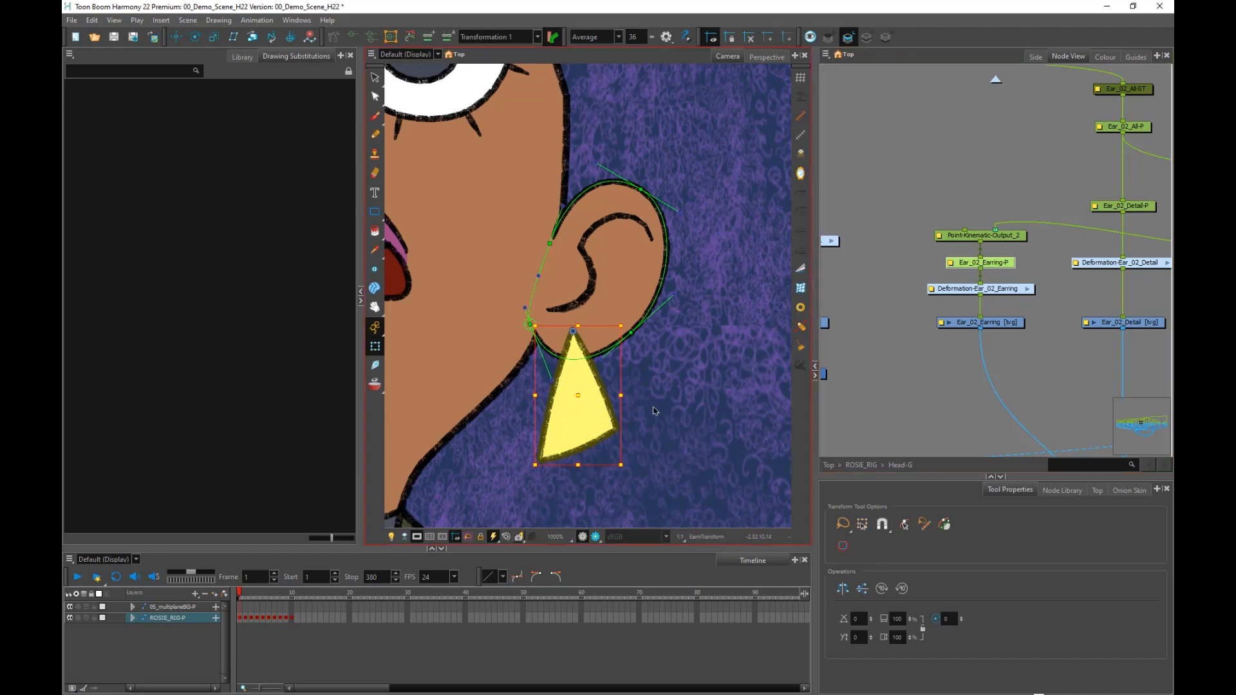
drag(627, 475, 643, 450)
scroll(875, 230, down, 3)
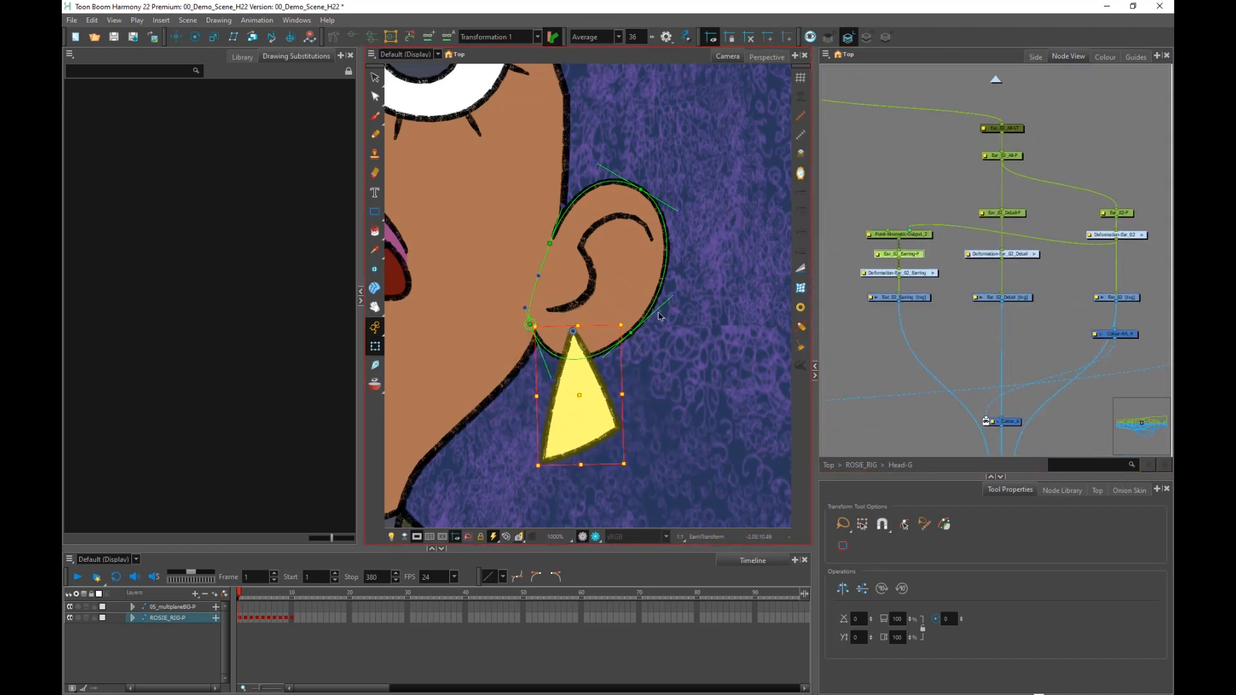
Pull the left ear's lower outer deformer point outward and locate the Point-Kinematic-Output_2 node above the earring's peg.
click(837, 251)
mouse_move(631, 333)
mouse_down()
mouse_move(684, 349)
mouse_move(621, 357)
mouse_move(647, 273)
mouse_move(673, 287)
mouse_move(614, 319)
mouse_move(663, 271)
mouse_move(644, 336)
mouse_move(682, 303)
mouse_move(635, 322)
mouse_move(663, 309)
mouse_move(645, 329)
mouse_up()
scroll(890, 287, up, 2)
scroll(890, 288, up, 2)
drag(878, 352, 908, 396)
scroll(988, 238, up, 1)
scroll(1015, 298, down, 2)
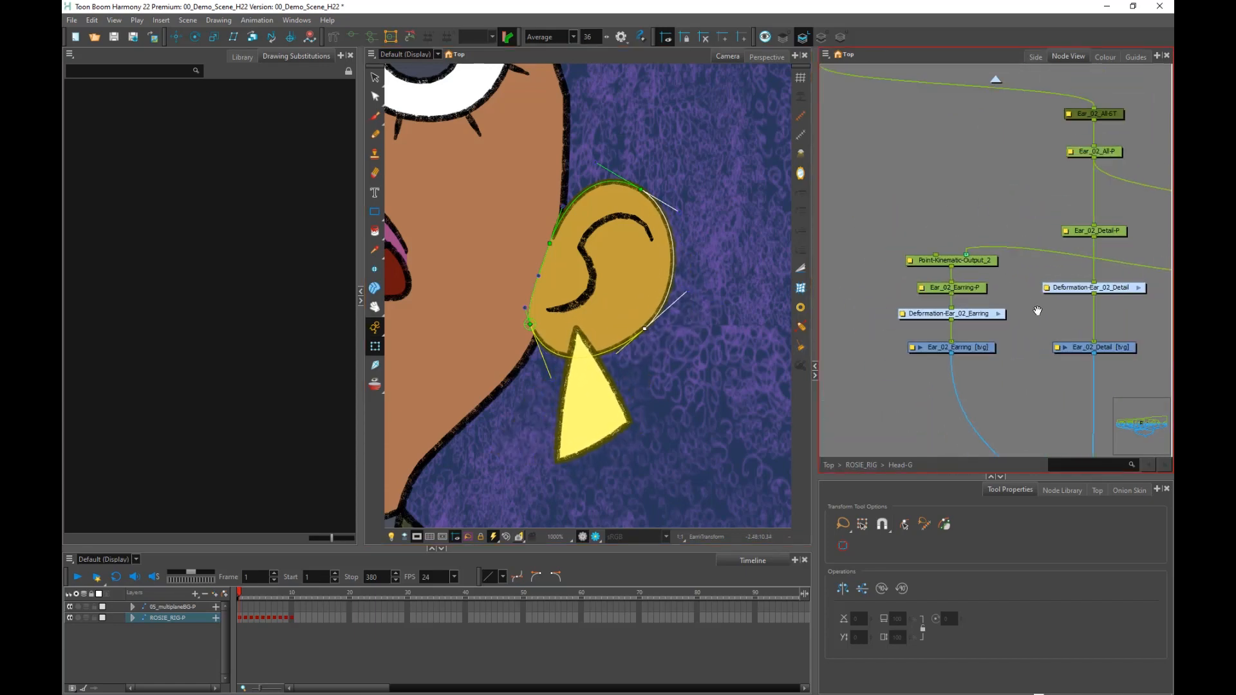
drag(1065, 320, 998, 299)
scroll(901, 245, up, 2)
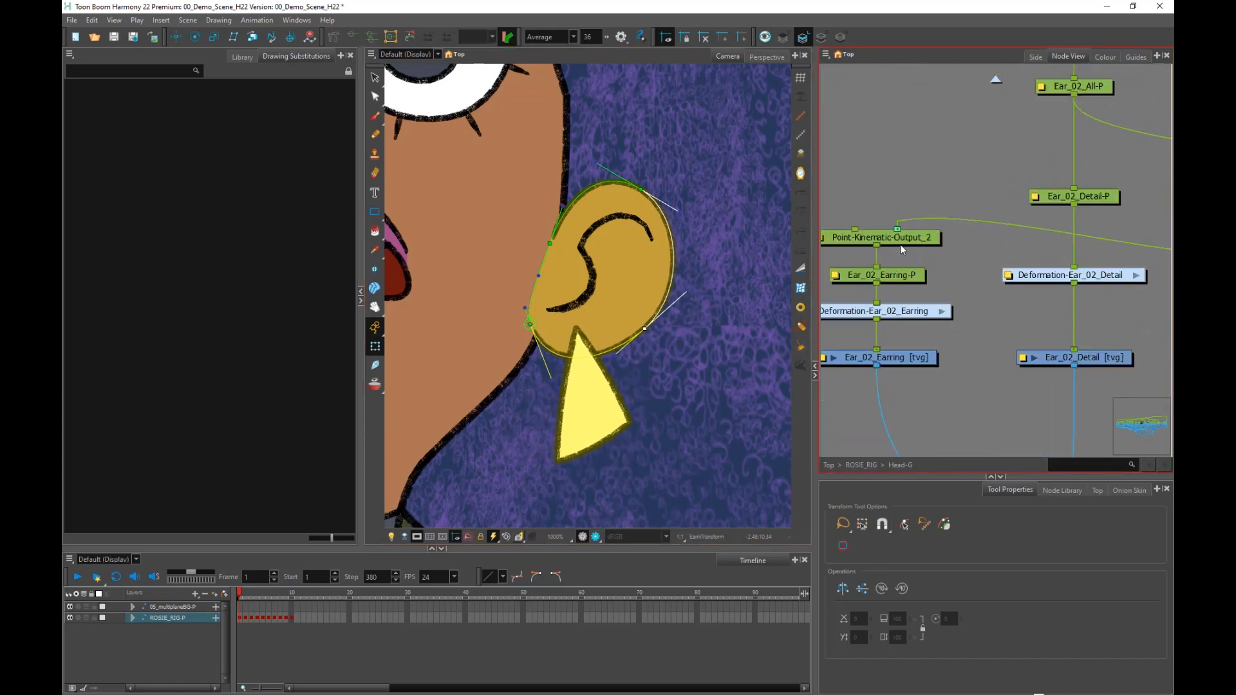
Collapse the drawing substitutions area, select the Point-Kinematic-Output_2 node and frame the left ear and earring in the enlarged camera view.
click(361, 292)
drag(900, 239, 946, 234)
click(946, 235)
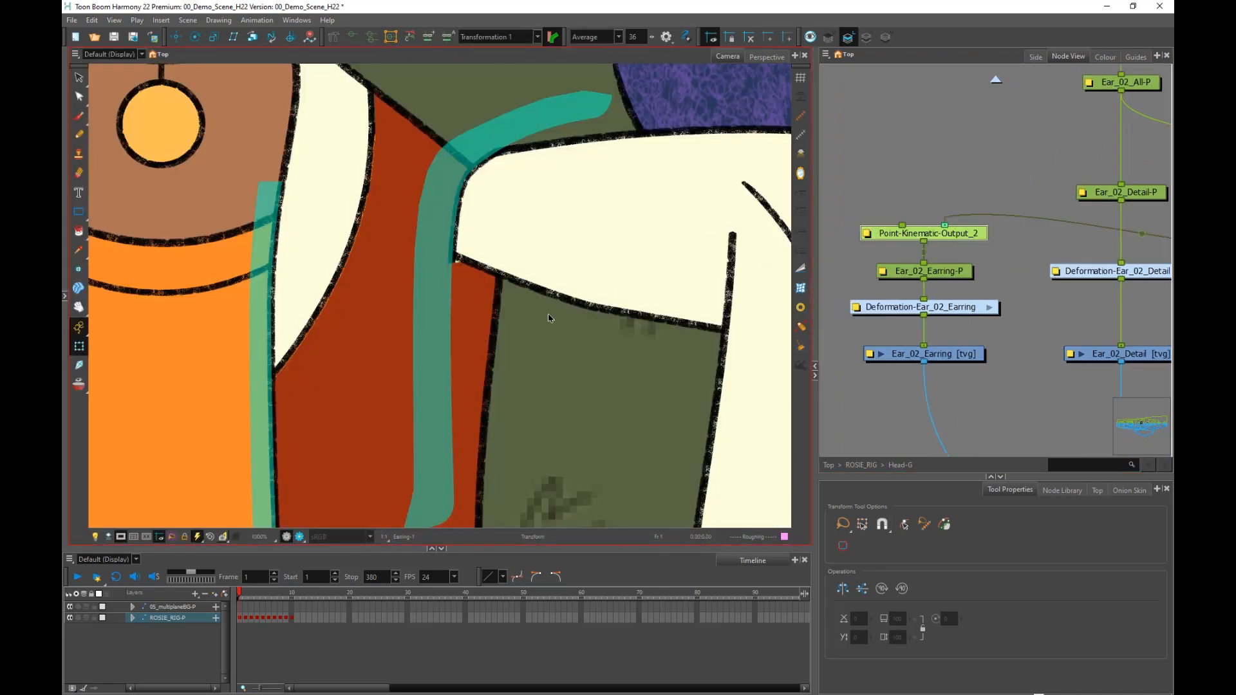
scroll(552, 322, down, 3)
drag(504, 116, 501, 278)
scroll(502, 278, up, 3)
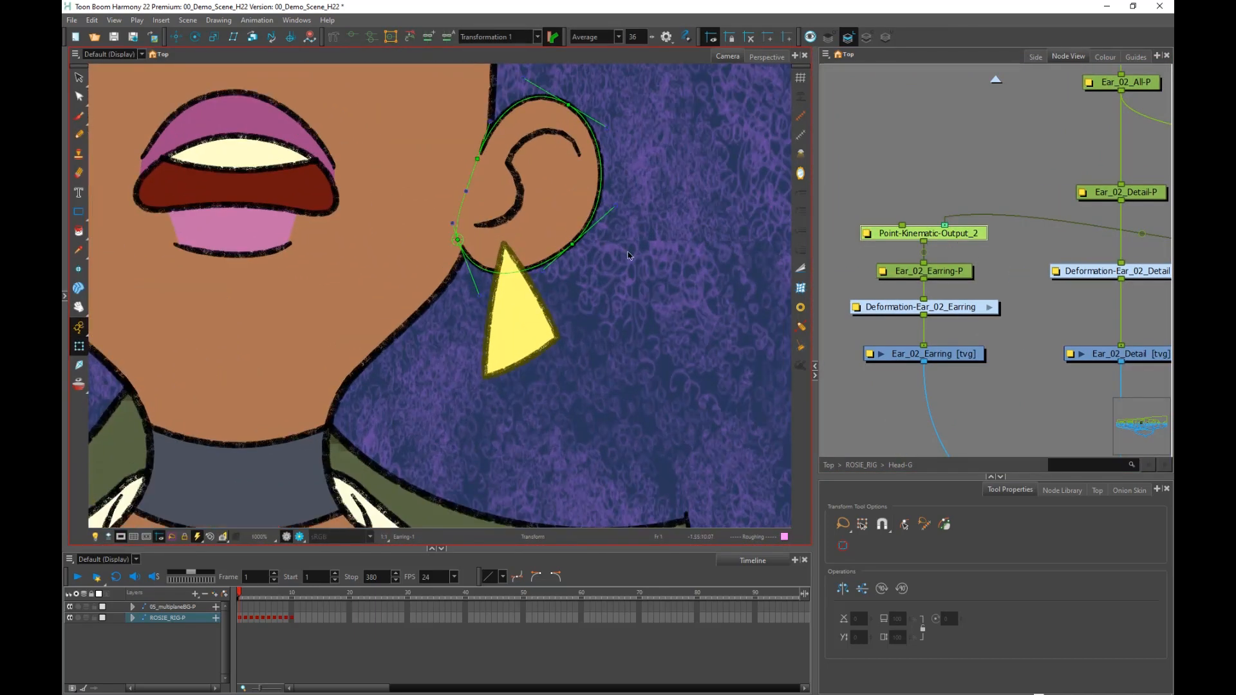
Open the layer properties of the Point-Kinematic-Output_2 node and place the dialog clear of the ear and earring.
click(931, 189)
click(958, 238)
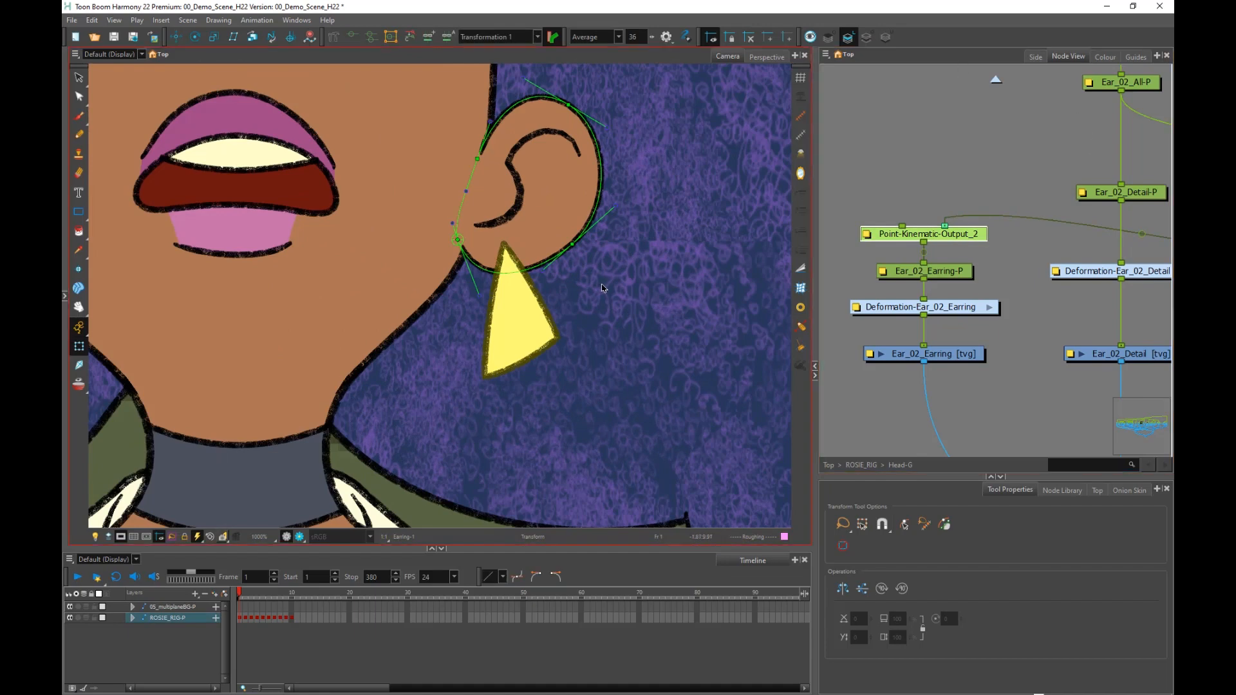
click(866, 234)
drag(673, 169, 948, 119)
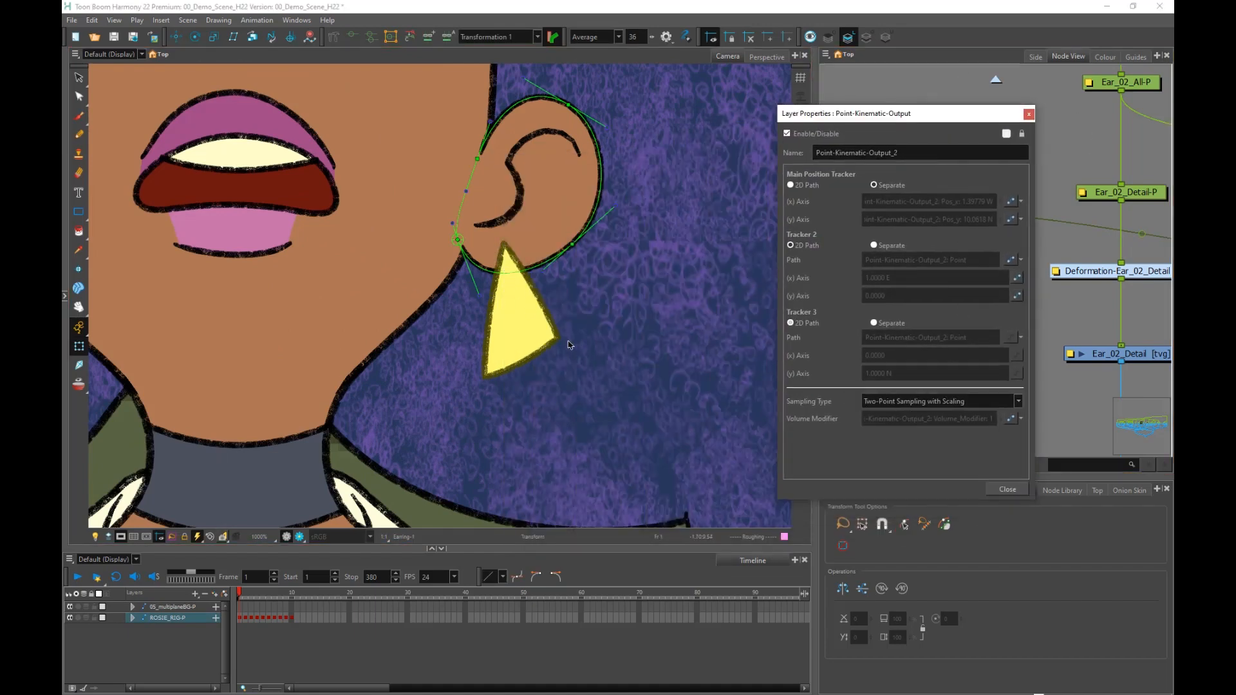
drag(927, 118, 835, 266)
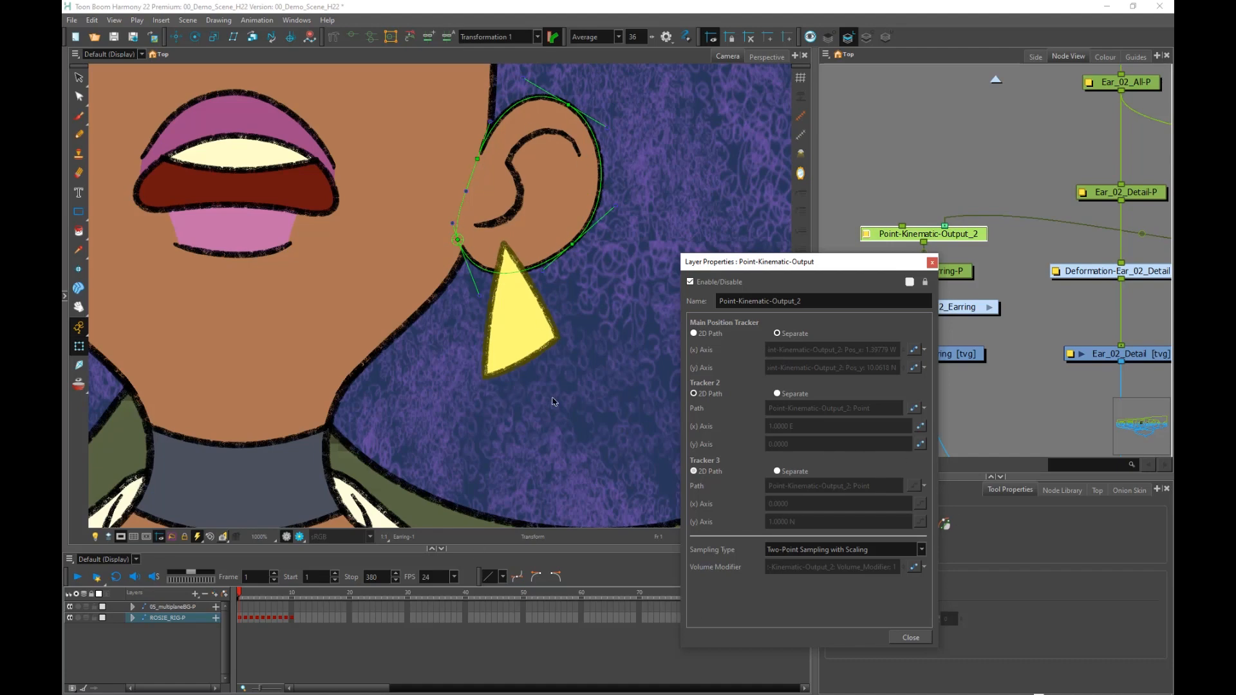
Set the kinematic output's sampling type to One-Point Sampling and test it by moving the ear's lower outer deformer point.
click(921, 547)
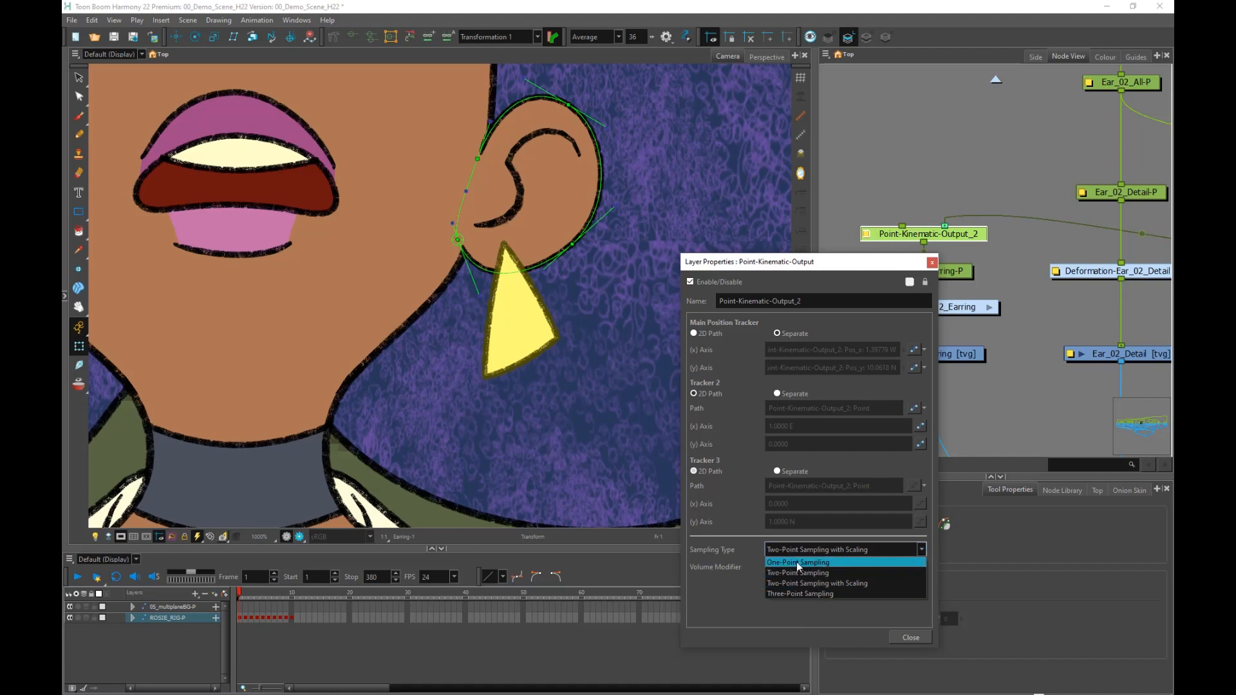
click(797, 566)
mouse_move(573, 245)
mouse_down()
mouse_move(628, 261)
mouse_move(687, 208)
mouse_move(625, 216)
mouse_move(546, 303)
mouse_move(589, 270)
mouse_move(576, 261)
mouse_move(554, 322)
mouse_move(663, 266)
mouse_move(609, 183)
mouse_move(625, 240)
mouse_move(572, 246)
mouse_move(581, 257)
mouse_up()
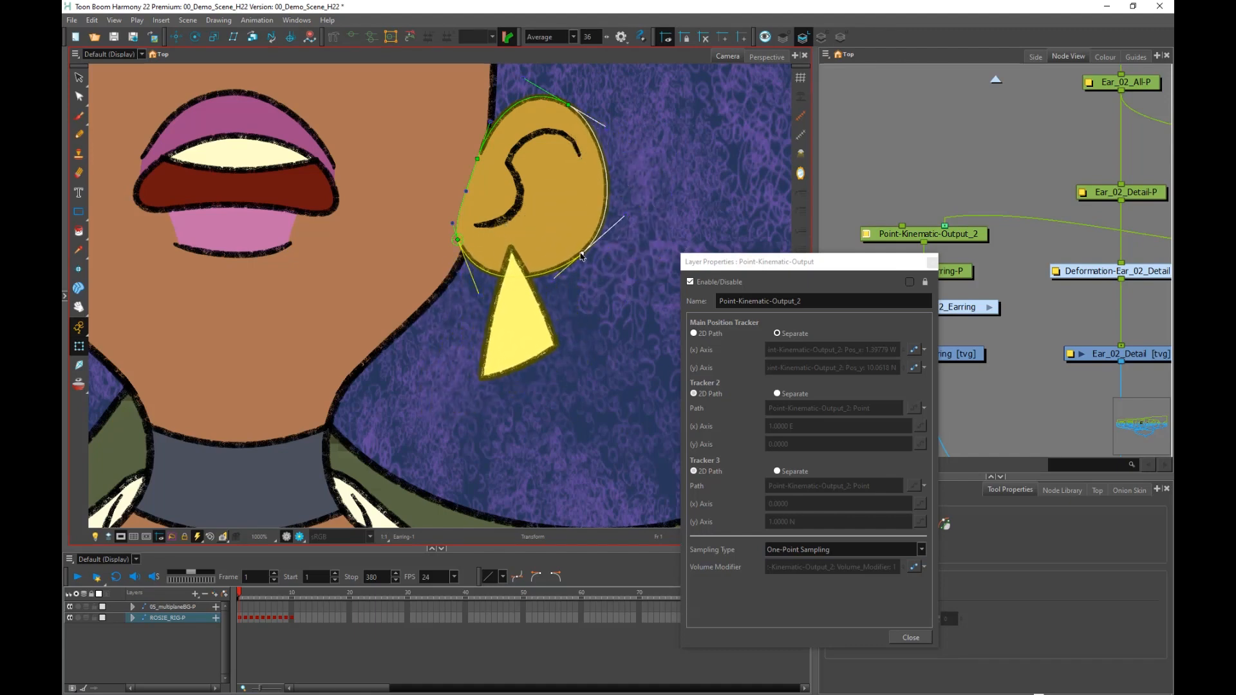
Change the sampling type to Two-Point Sampling and test the earring's rotation by moving the ear's lower outer point and its handle.
click(922, 549)
click(832, 569)
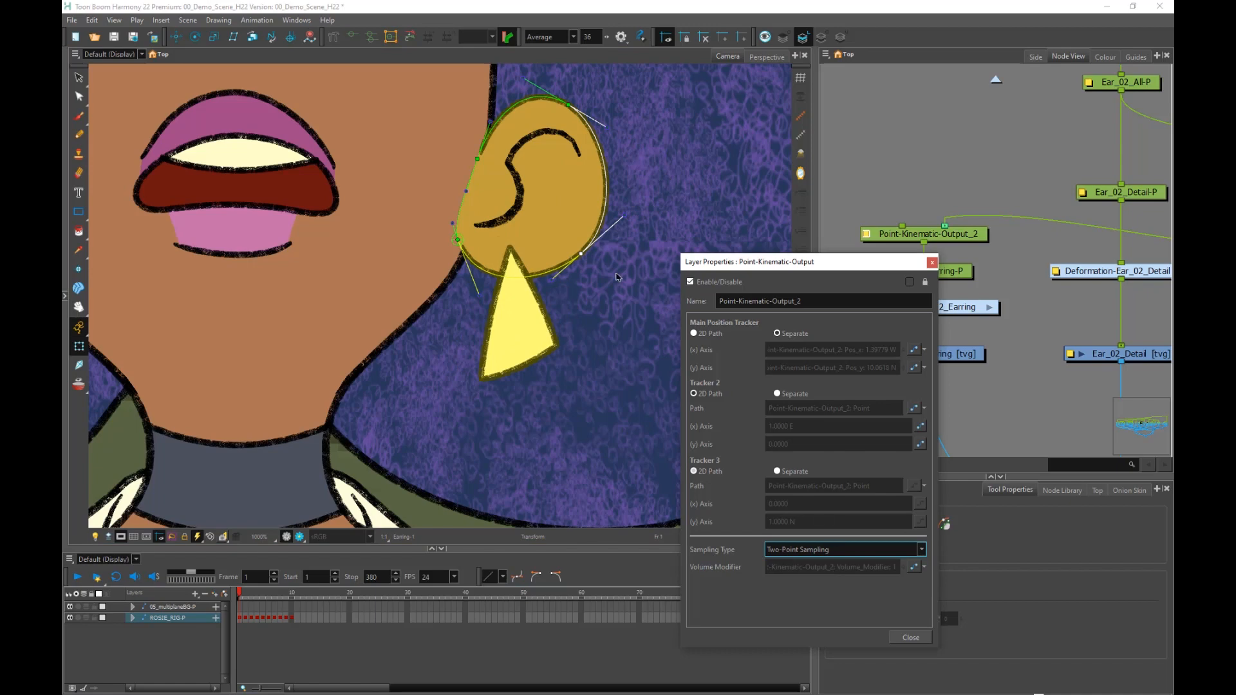
mouse_move(582, 254)
mouse_down()
mouse_move(602, 215)
mouse_move(595, 239)
mouse_up()
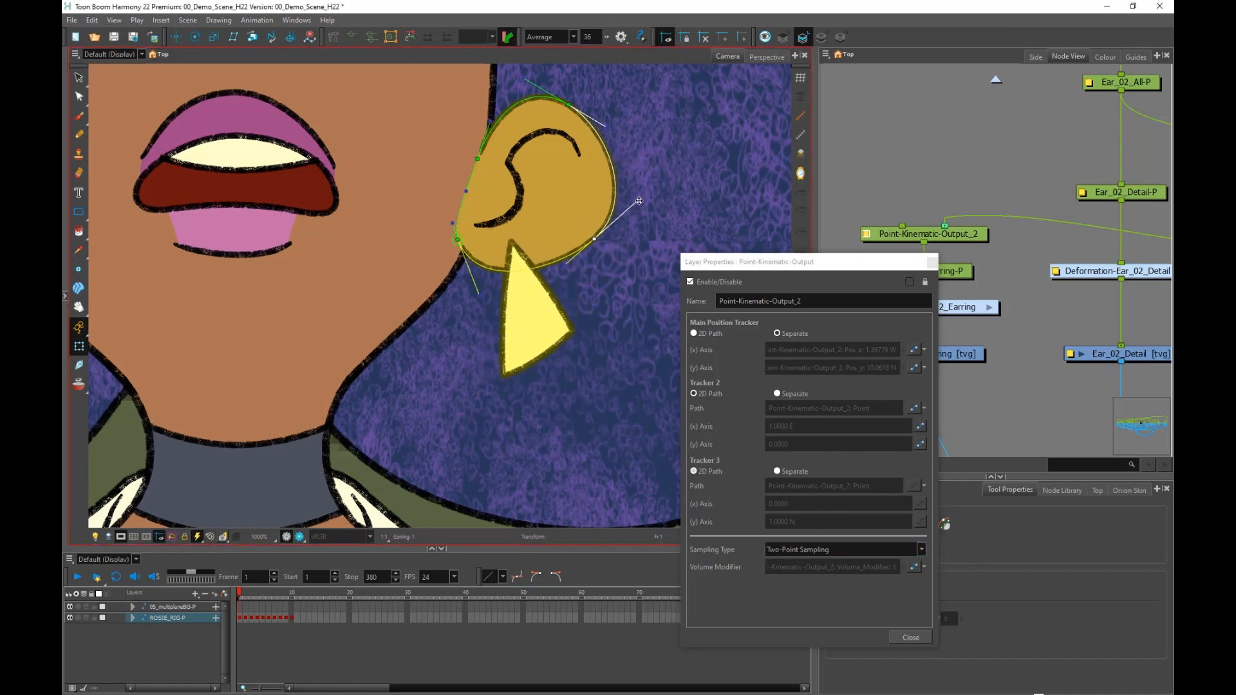
mouse_move(639, 201)
mouse_down()
mouse_move(604, 191)
mouse_move(618, 195)
mouse_up()
drag(595, 239, 598, 201)
Change the sampling type to Three-Point Sampling and test it by pulling the ear's lower outer deformer point outward.
click(833, 551)
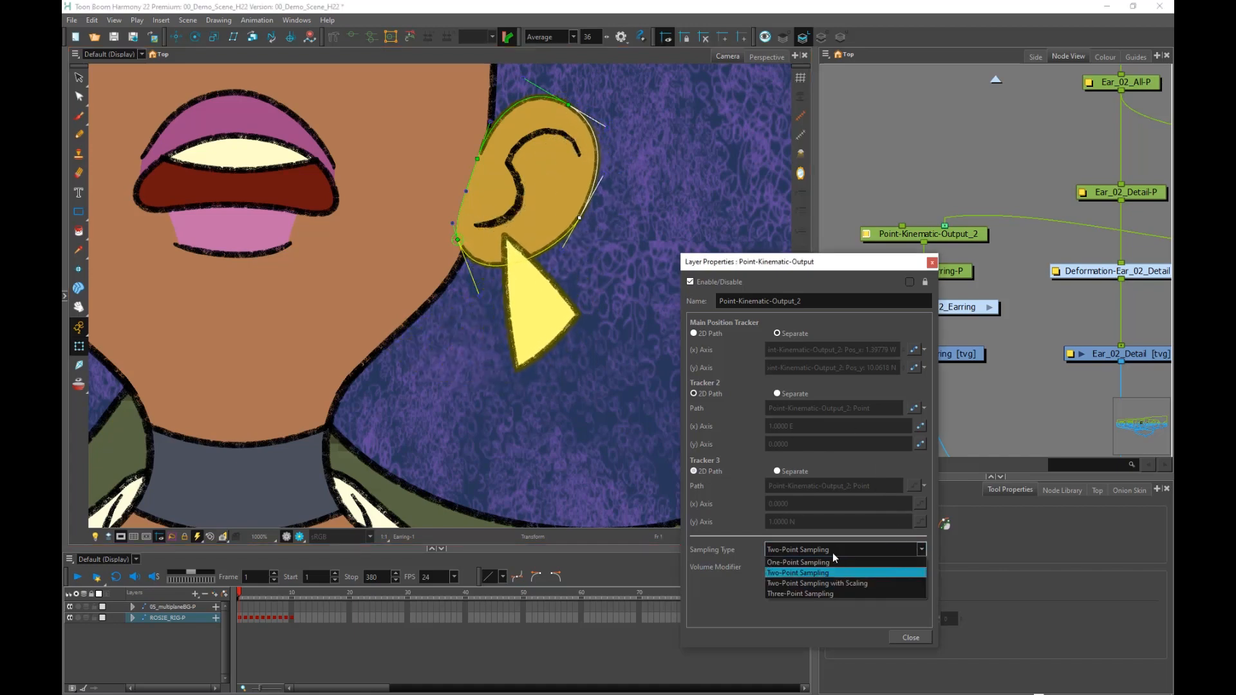
click(809, 593)
mouse_move(580, 221)
mouse_down()
mouse_move(681, 241)
mouse_move(538, 282)
mouse_move(593, 244)
mouse_move(644, 232)
mouse_move(535, 264)
mouse_move(524, 292)
mouse_move(598, 257)
mouse_move(550, 284)
mouse_move(625, 262)
mouse_move(646, 214)
mouse_move(587, 215)
mouse_move(657, 236)
mouse_move(597, 220)
mouse_up()
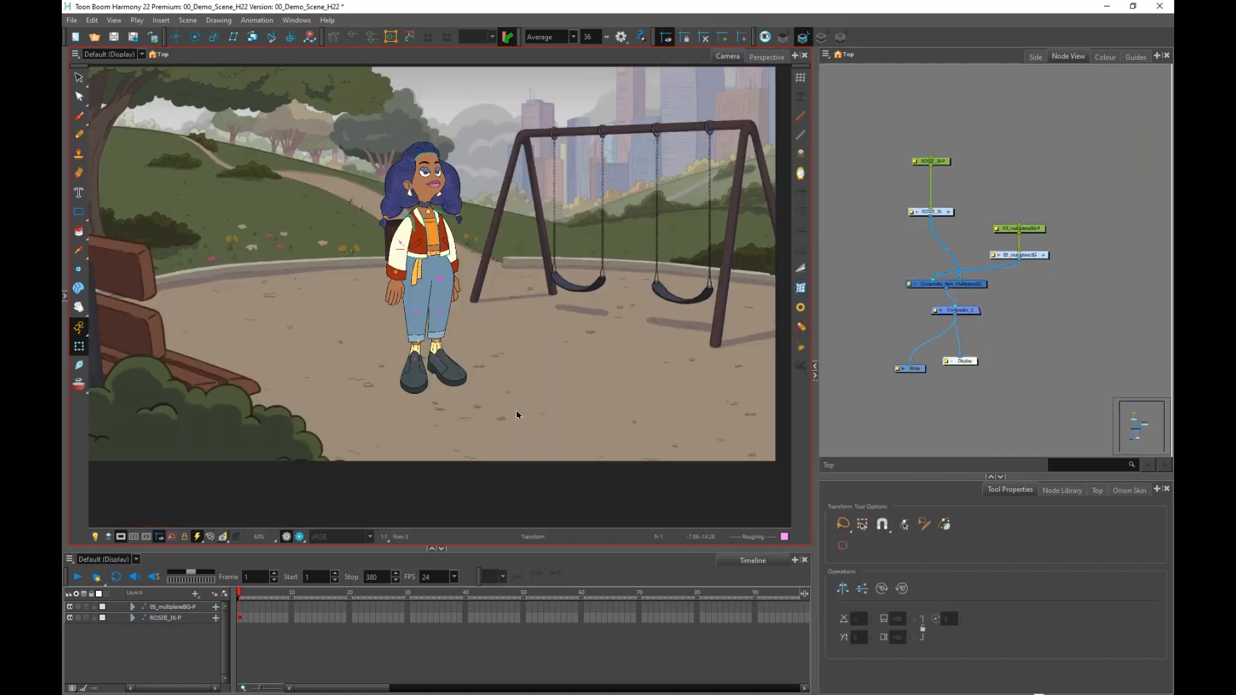
Select the ROSIE_IK rig's left foot, extend the selection up to the lower leg, and move the foot outward from the other foot.
scroll(515, 409, down, 2)
drag(515, 380, 516, 404)
scroll(503, 410, up, 2)
scroll(493, 417, up, 2)
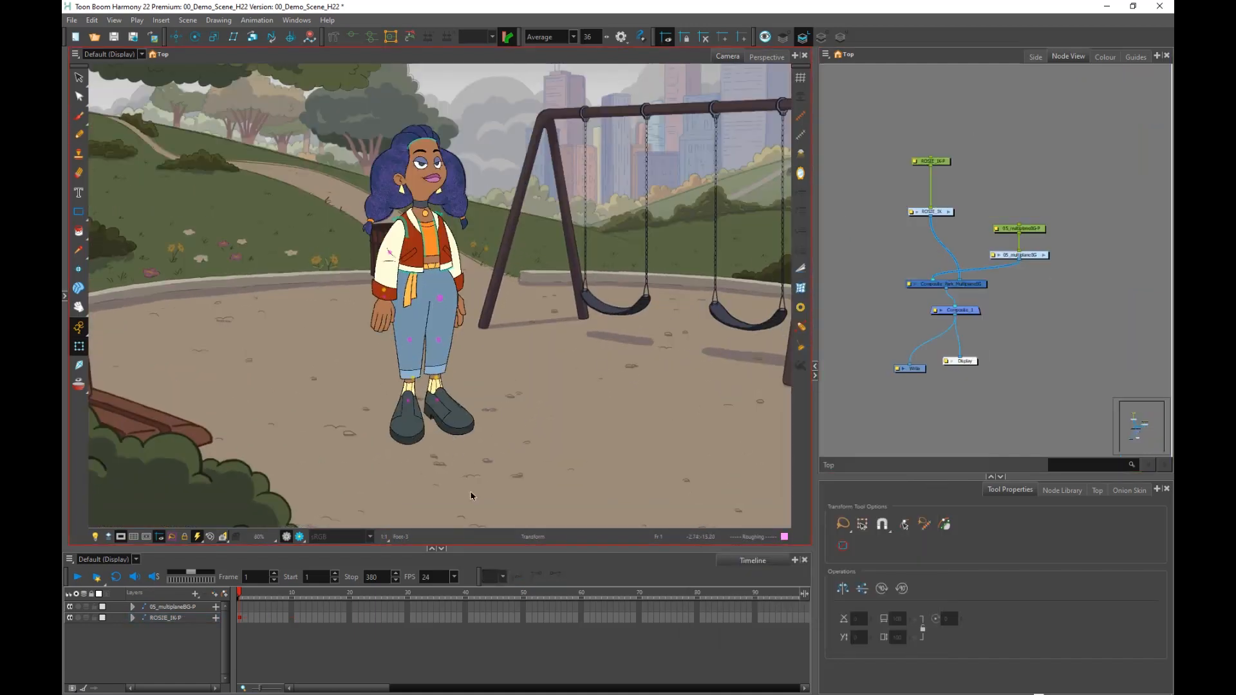
drag(555, 418, 548, 415)
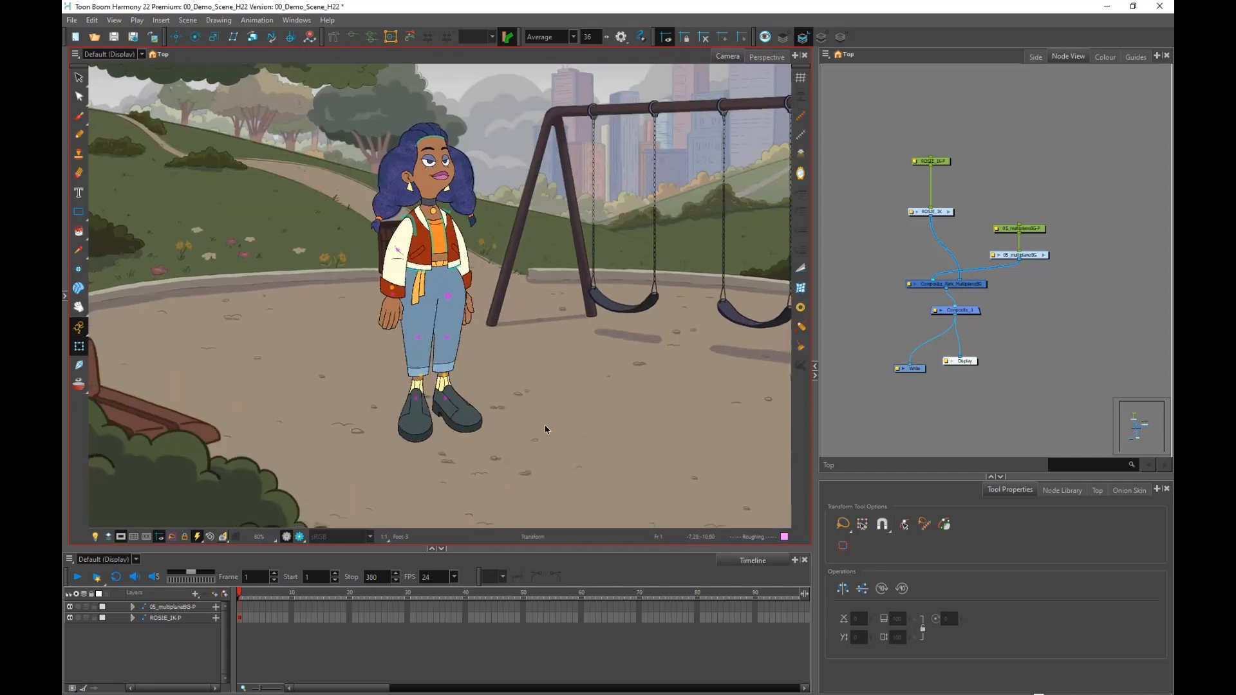
click(461, 408)
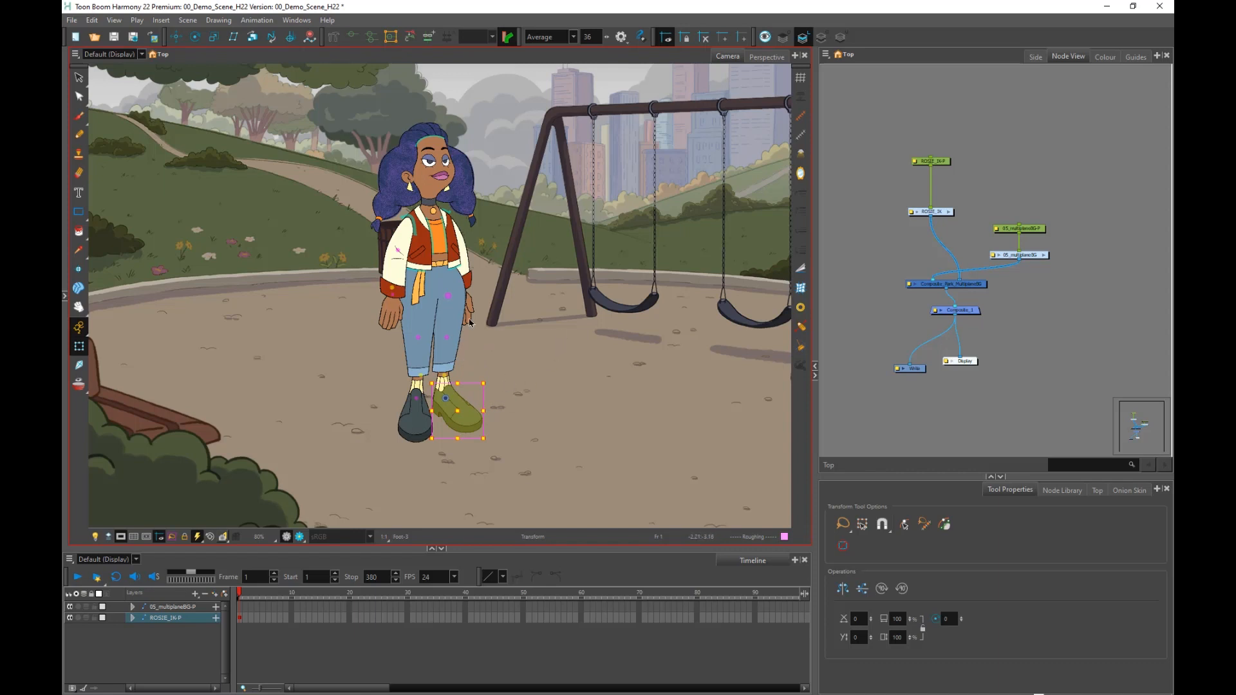
key(b)
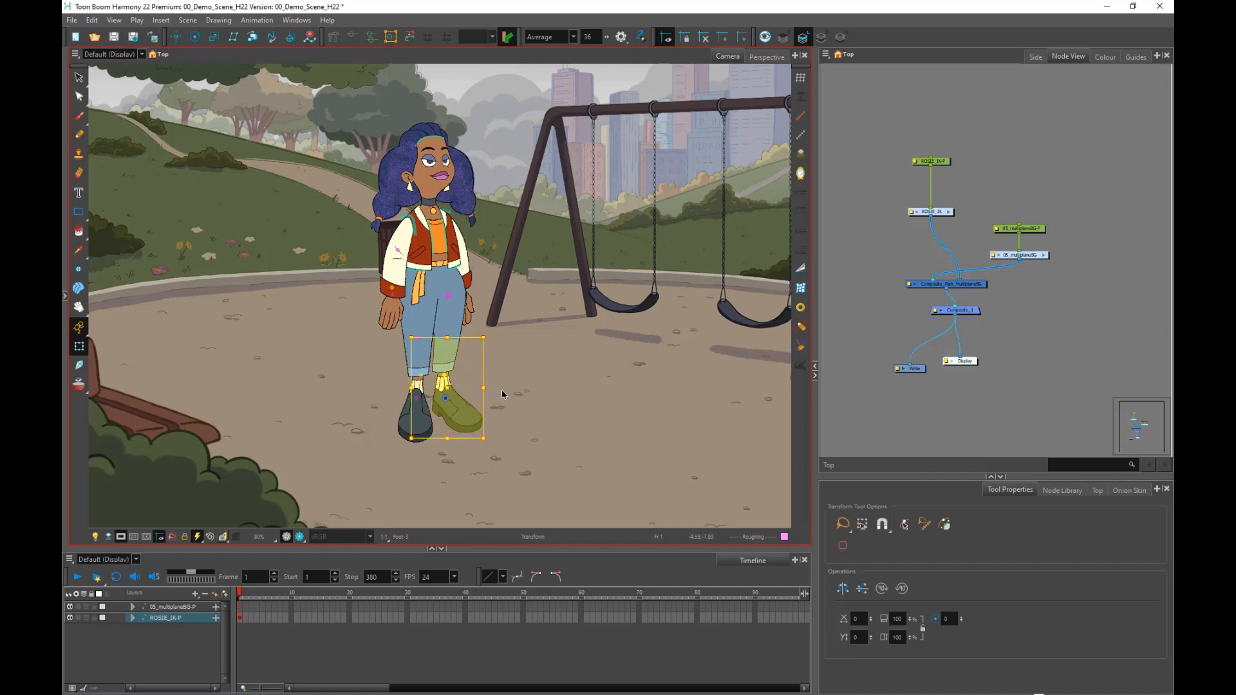
drag(452, 392, 466, 395)
Try to move the left leg outward from its knee control and undo that move.
click(461, 400)
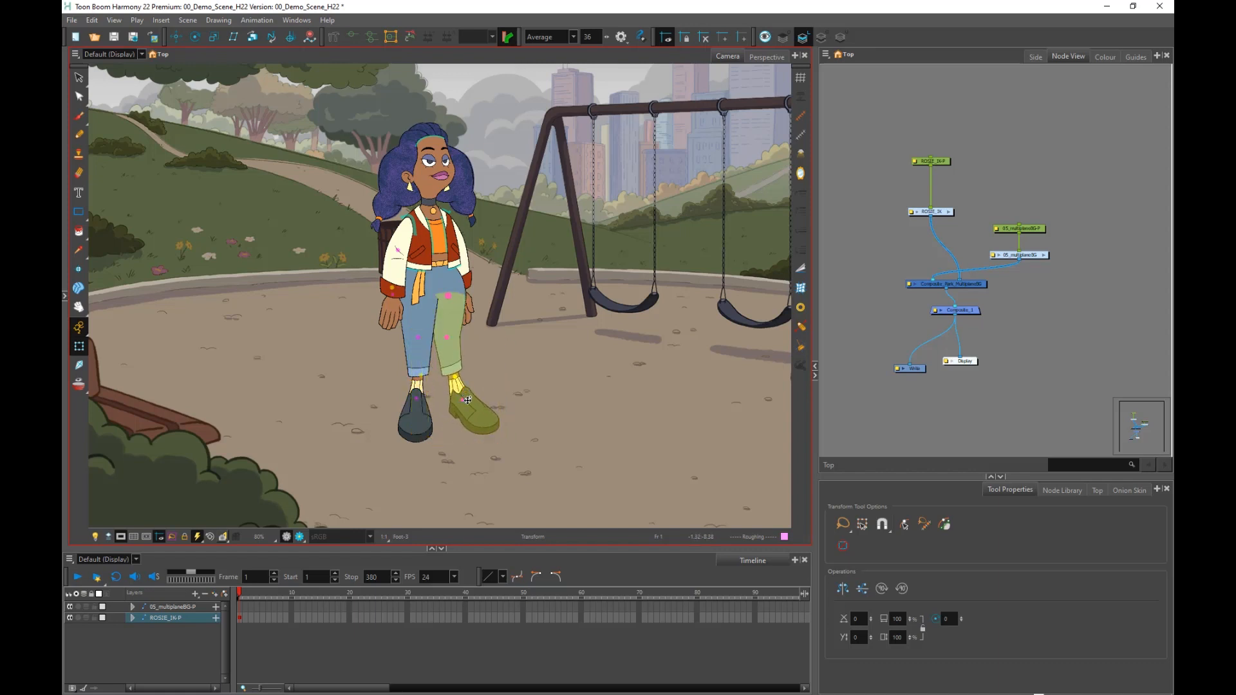
drag(452, 342, 477, 355)
key(ctrl+z)
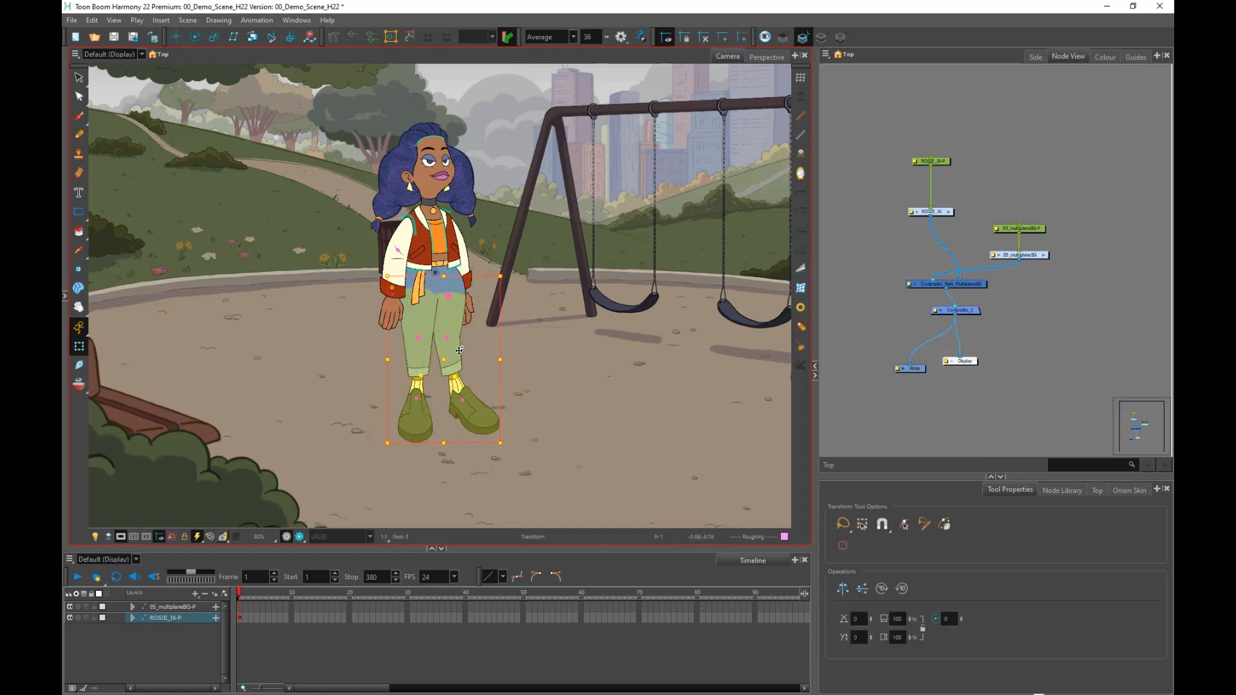
Select the ROSIE_IK rig's left leg and bend its knee outward with IK, adjusting the foot and lower leg.
click(448, 340)
click(449, 340)
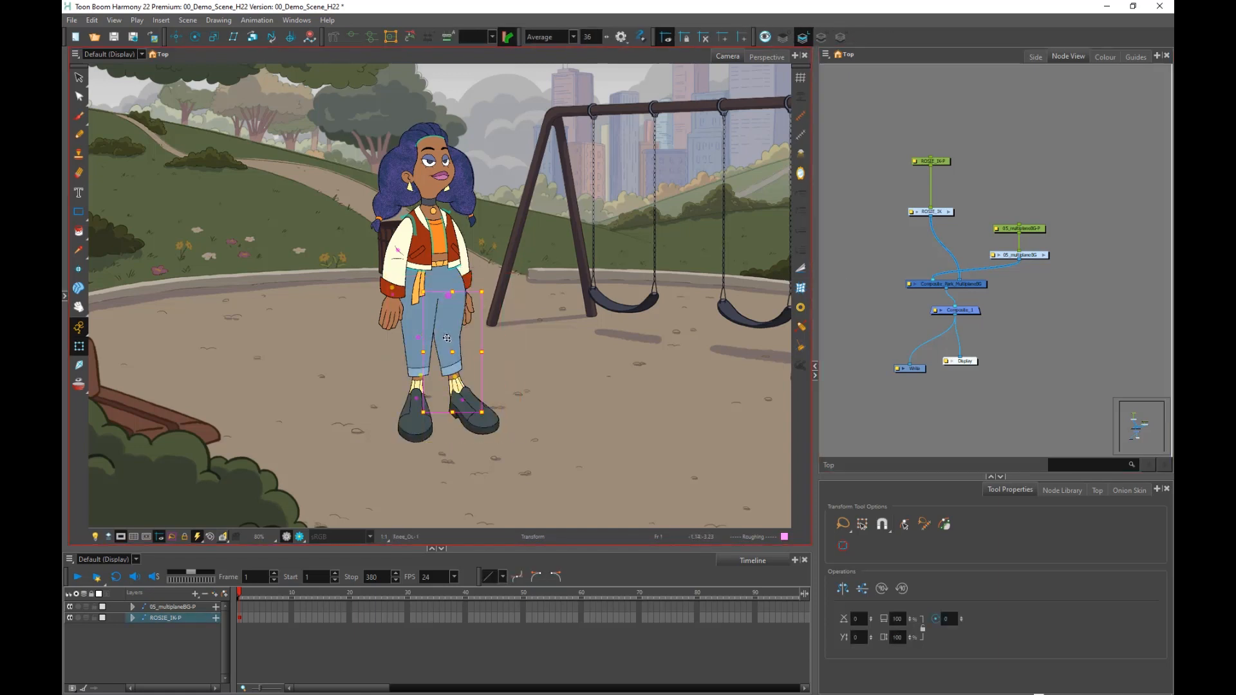
drag(456, 349, 471, 409)
click(475, 415)
click(480, 336)
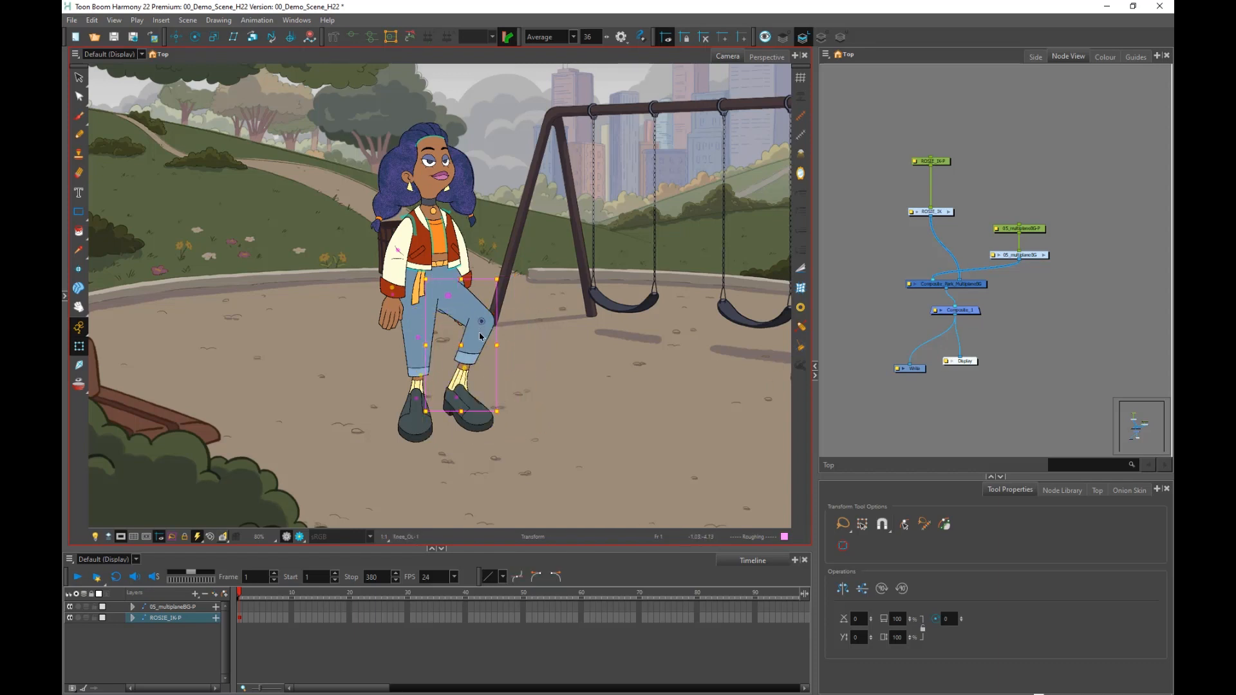
mouse_move(463, 348)
mouse_down()
mouse_move(444, 355)
mouse_move(480, 354)
mouse_up()
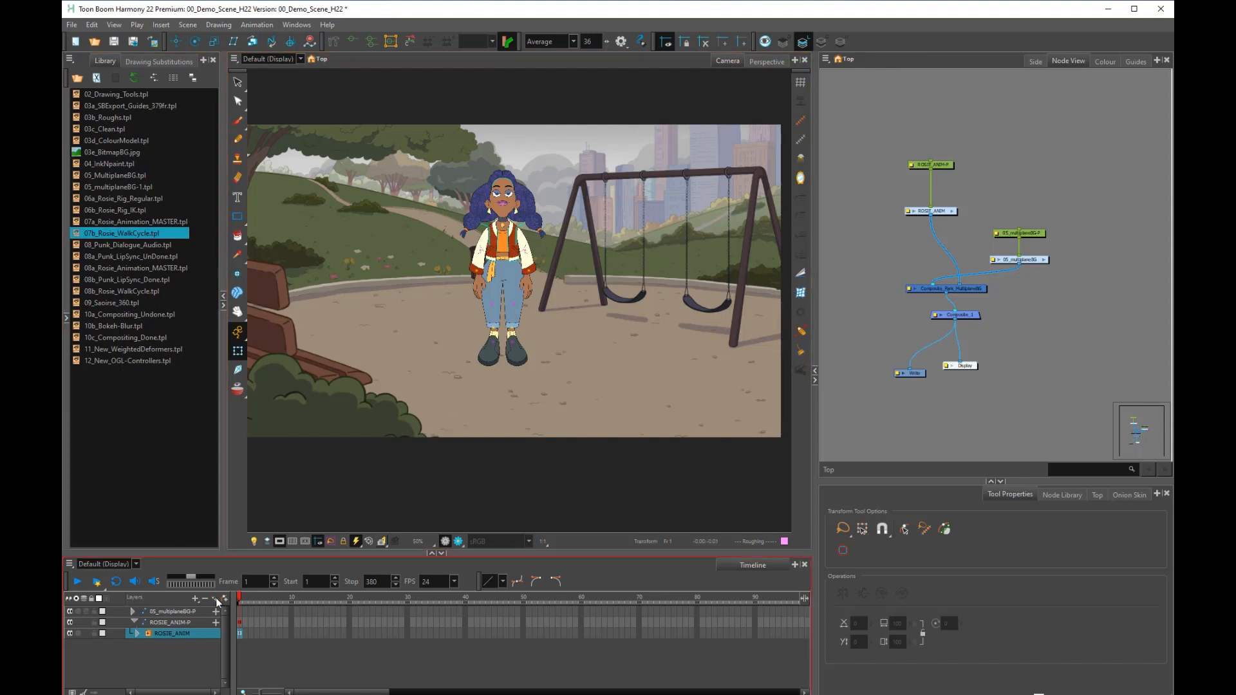
Apply the 07b_Rosie_WalkCycle.tpl template to the ROSIE_ANIM layer from frame 1, play the walk cycle, and return to frame 1.
click(119, 235)
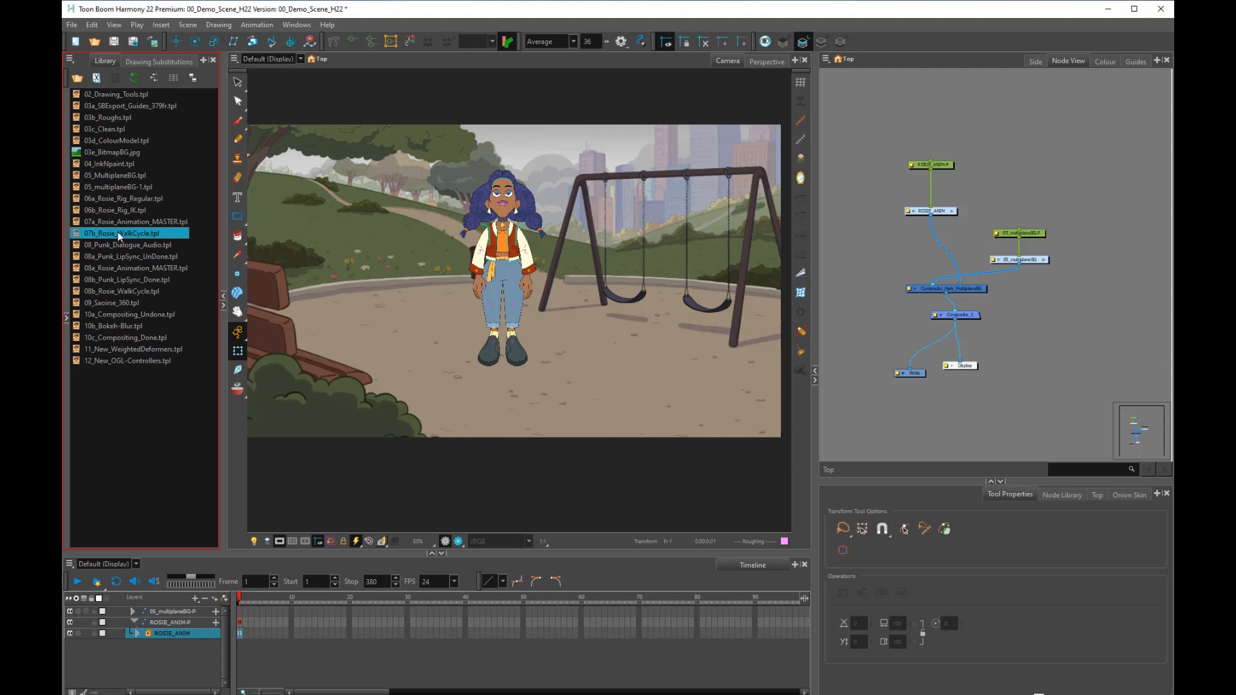
drag(116, 233, 413, 309)
drag(371, 579, 277, 643)
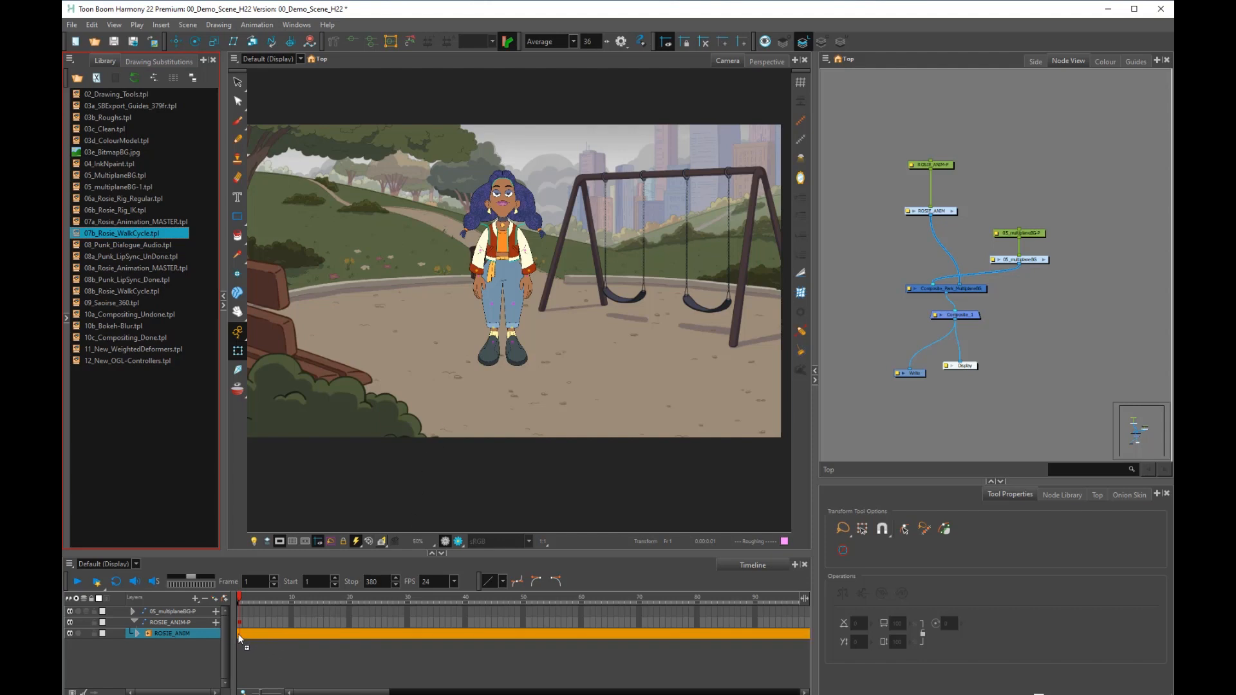
drag(238, 631, 239, 604)
click(77, 582)
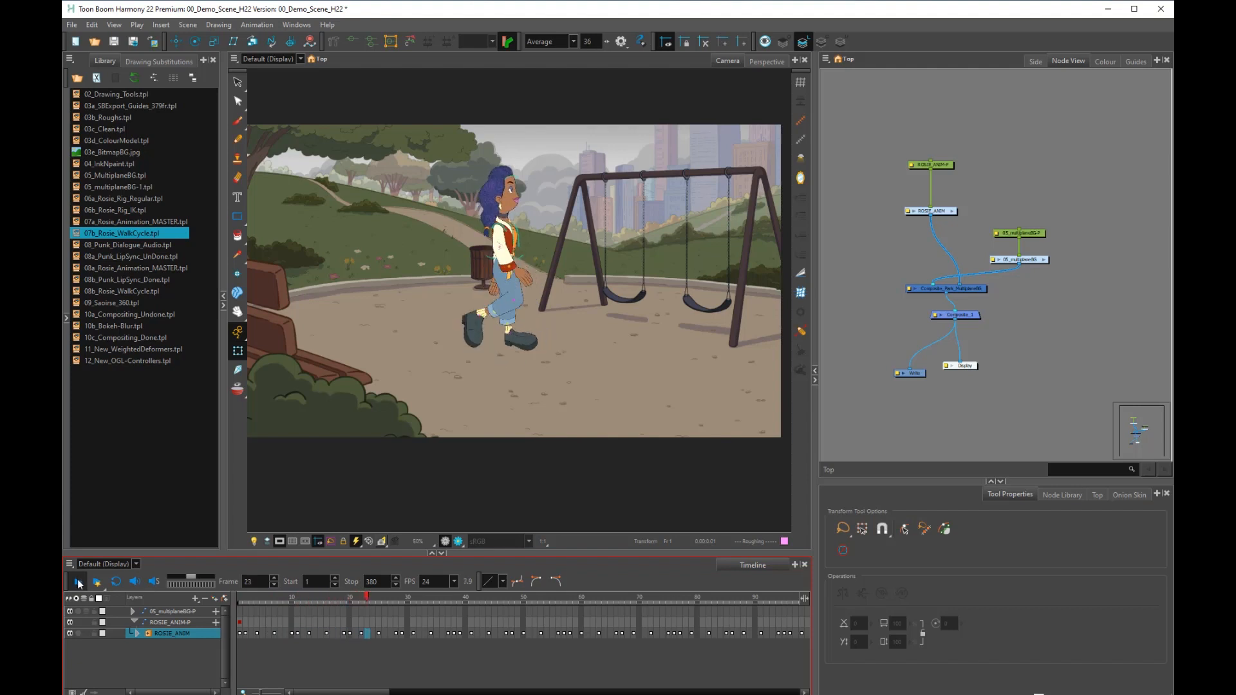
click(81, 582)
drag(412, 599, 213, 599)
Add keyframes on the ROSIE_ANIM-P peg at frames 1 and 80.
click(973, 118)
click(945, 165)
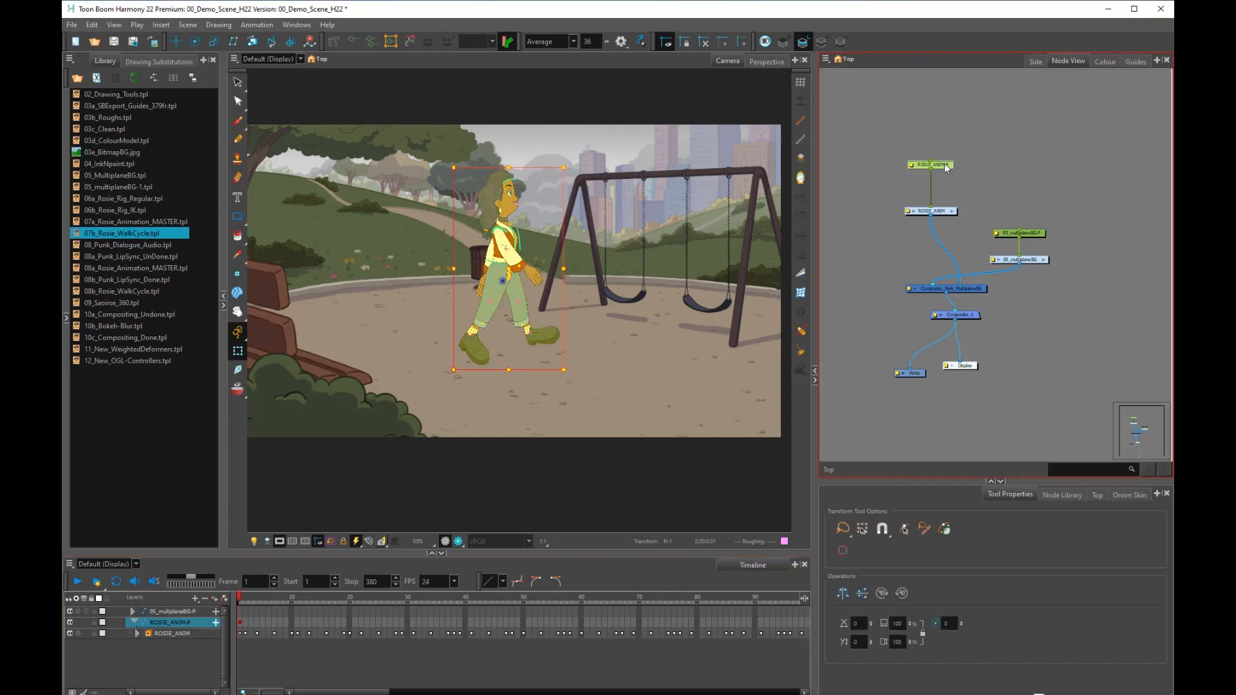
click(240, 614)
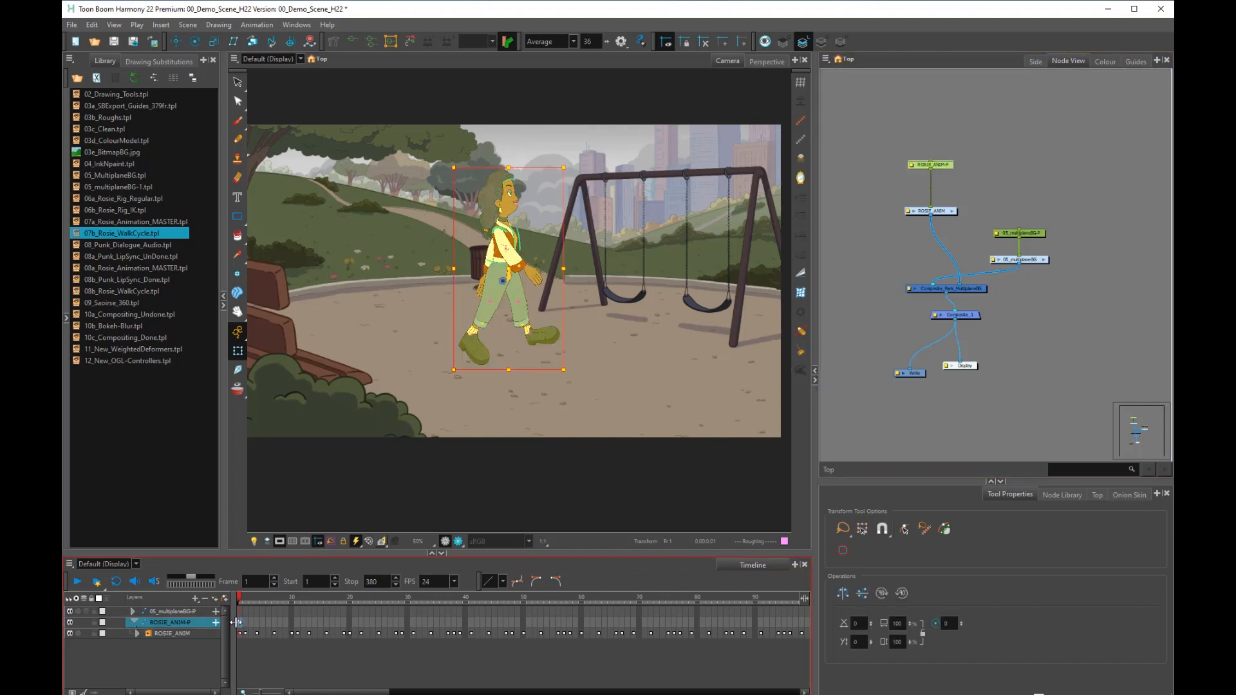
drag(251, 597, 697, 613)
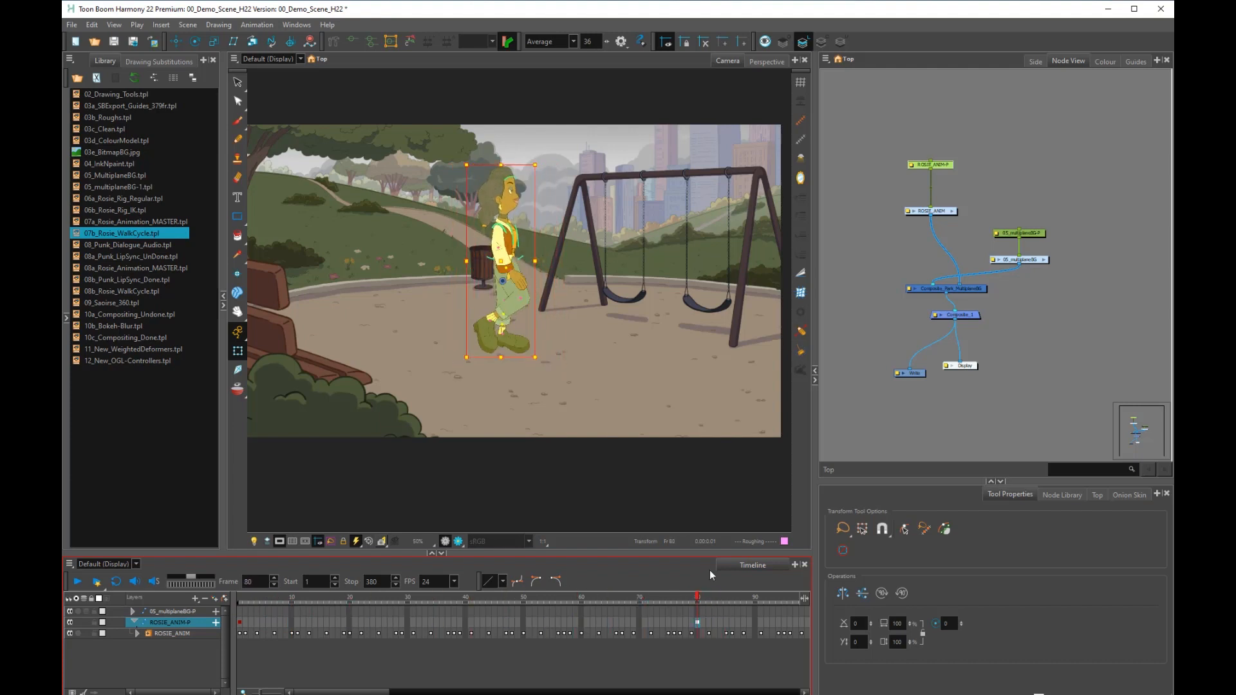
click(604, 414)
click(238, 622)
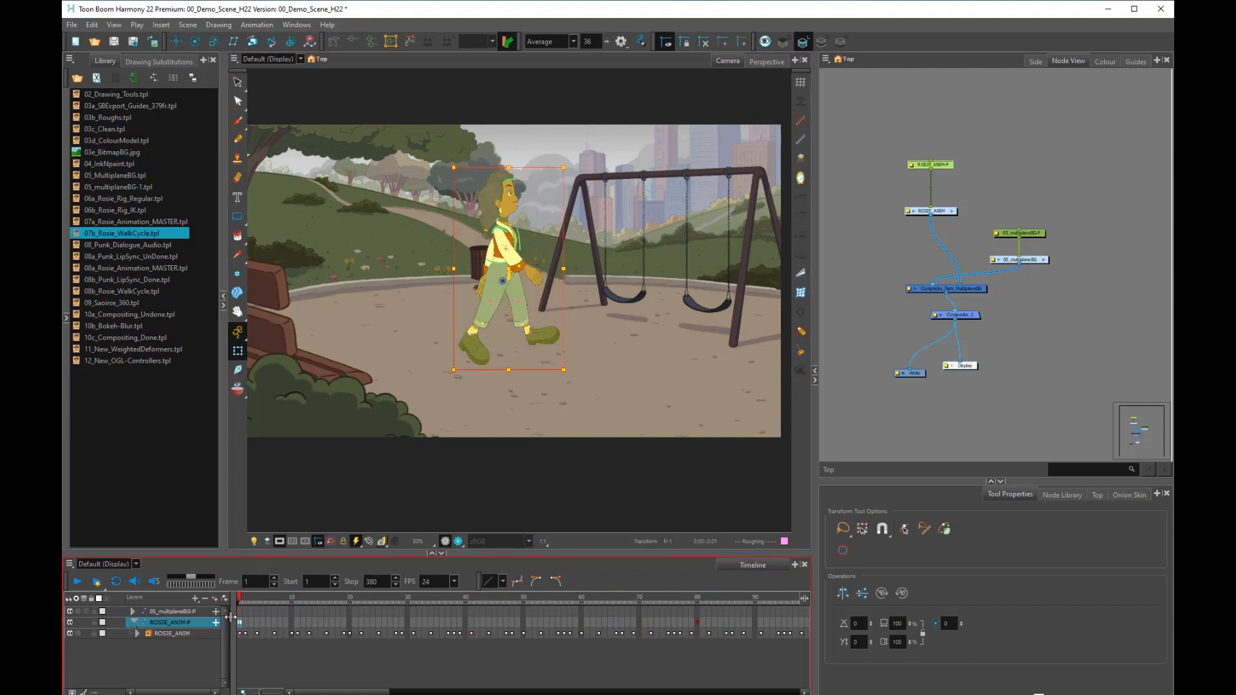
key(F6)
key(1)
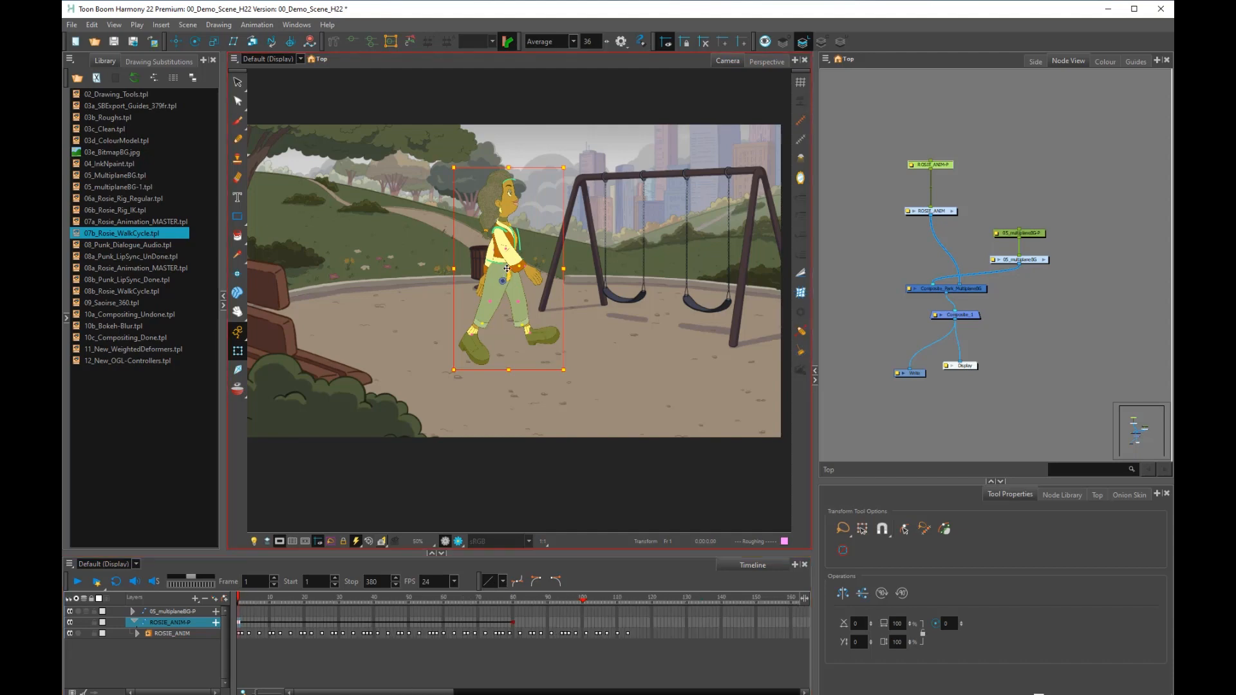
Position Rosie near the left edge of the park at frame 1 and beside the right swing-set post at frame 80, and scrub the walk.
drag(498, 270, 296, 276)
click(513, 622)
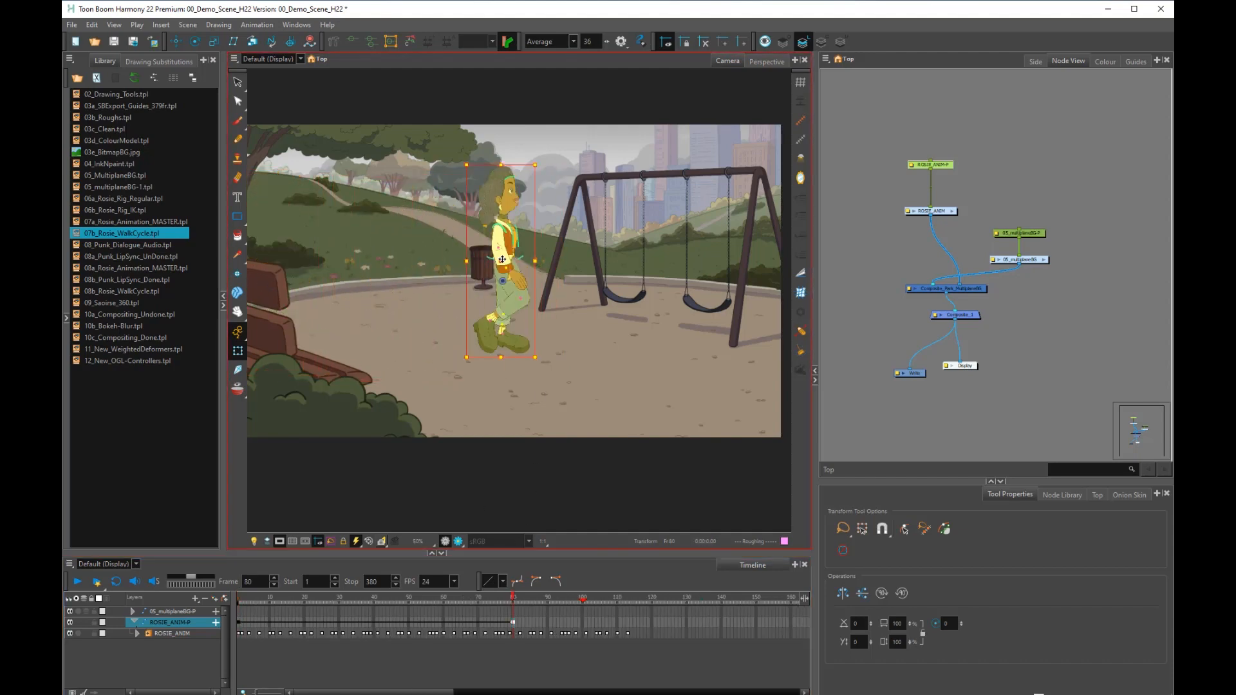
drag(503, 260, 726, 261)
click(873, 175)
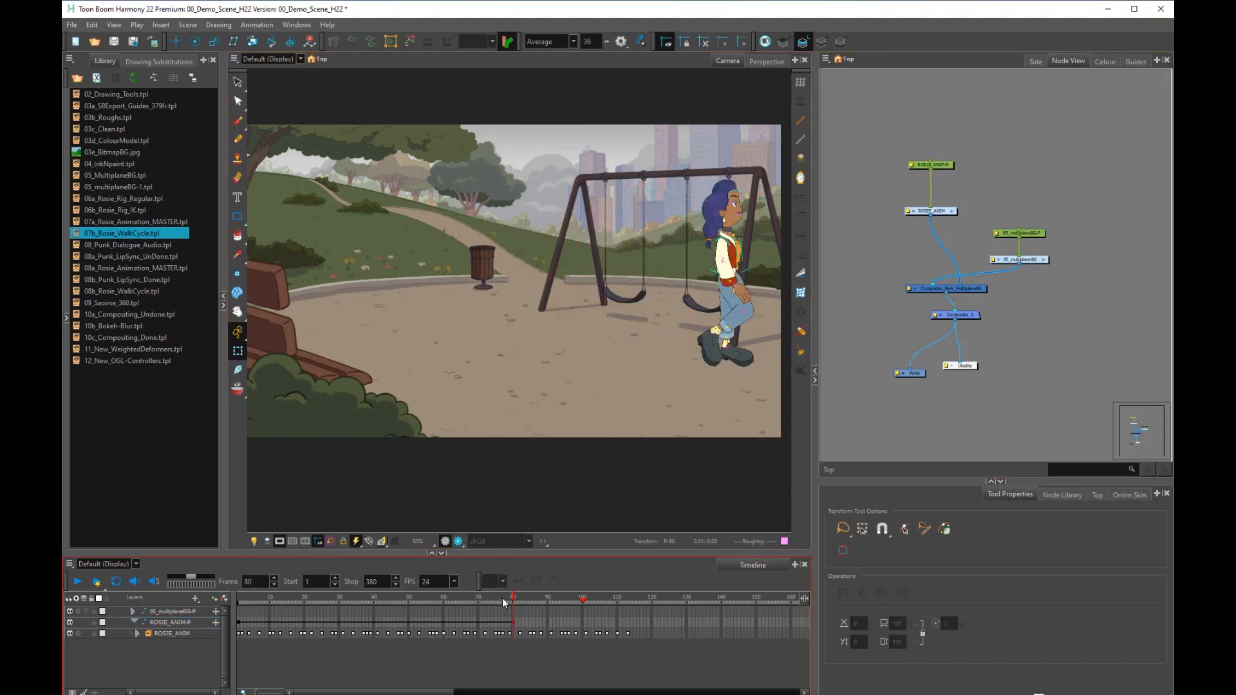
drag(505, 602, 531, 581)
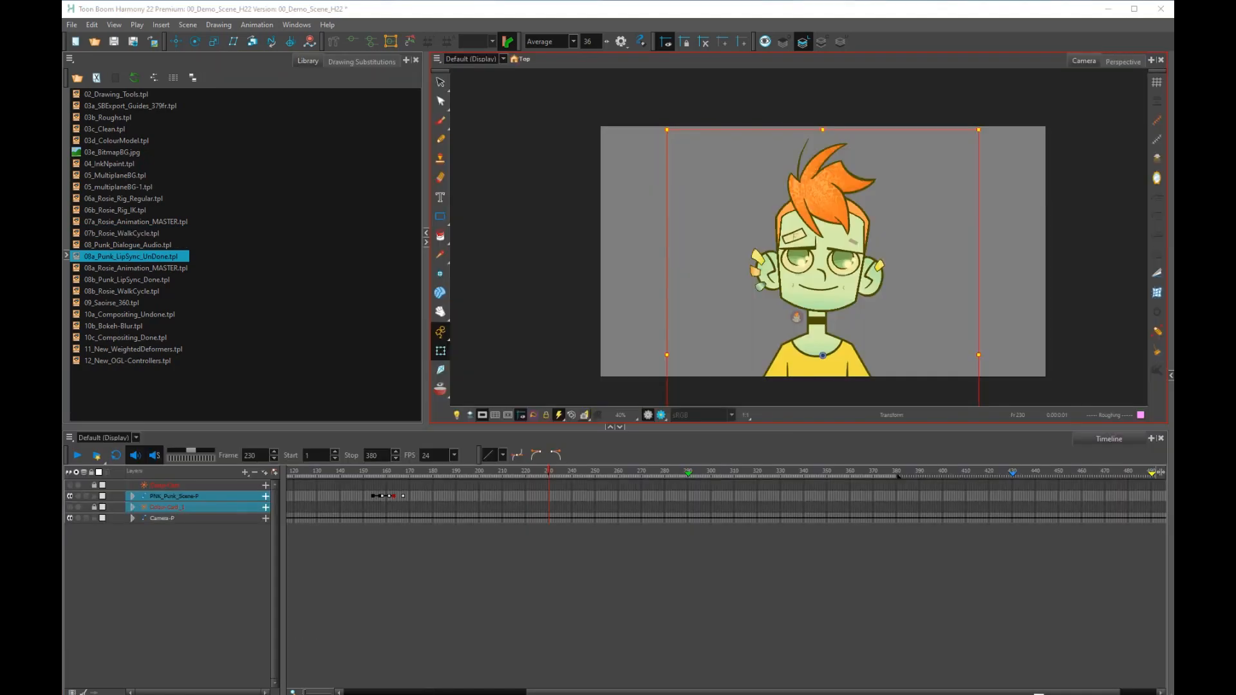
Add the 08_Punk_Dialogue_Audio.tpl template to the Punk character's scene as a sound layer.
click(1006, 218)
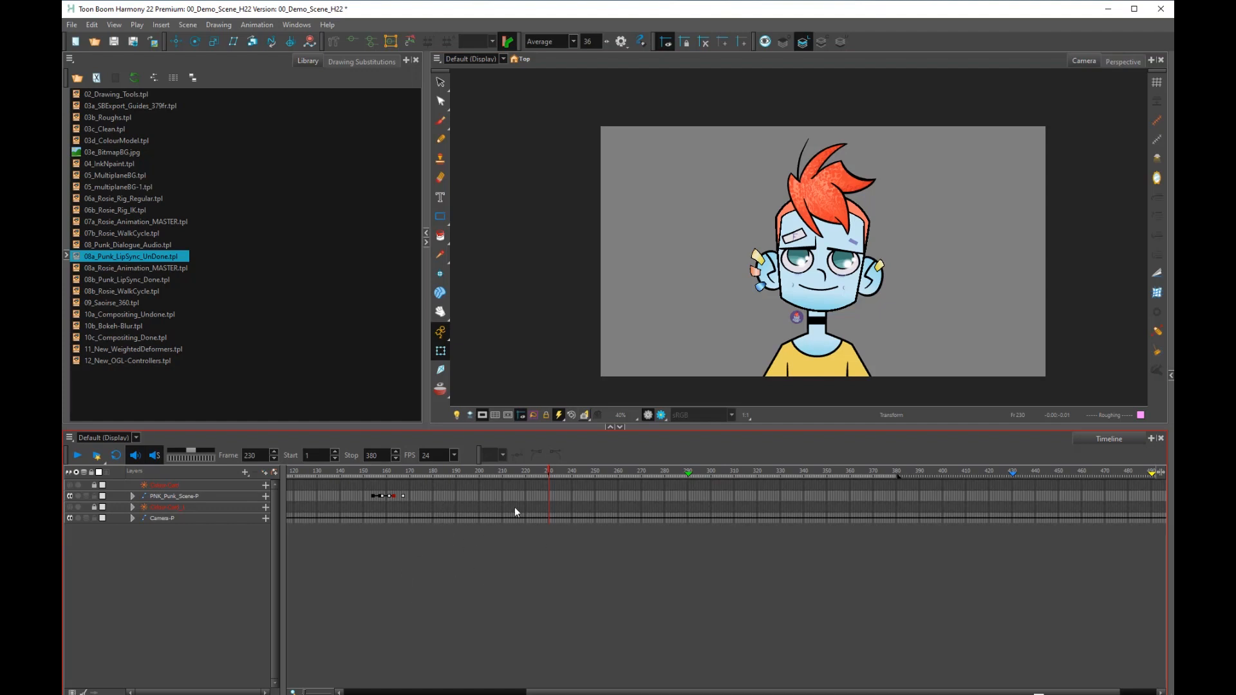
drag(539, 474, 445, 477)
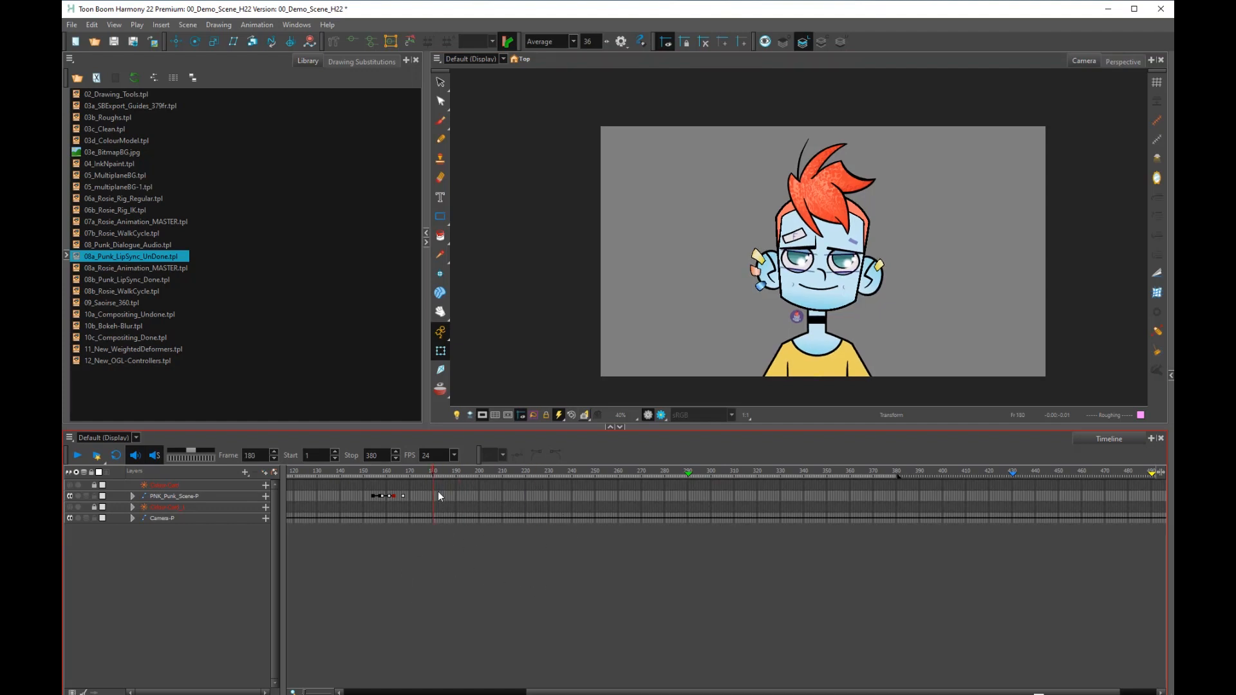
drag(130, 245, 339, 405)
drag(673, 283, 658, 292)
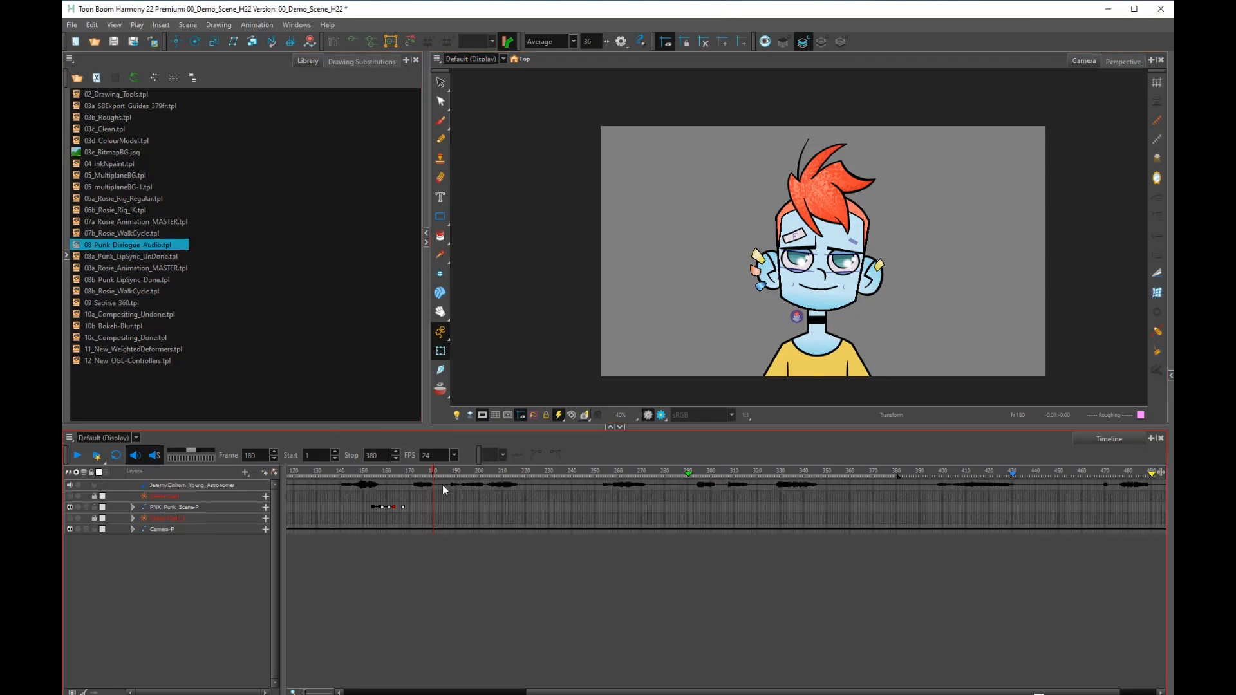
Scrub and play the Punk scene from the start to review the dialogue audio, and return to frame 27.
drag(430, 471, 181, 495)
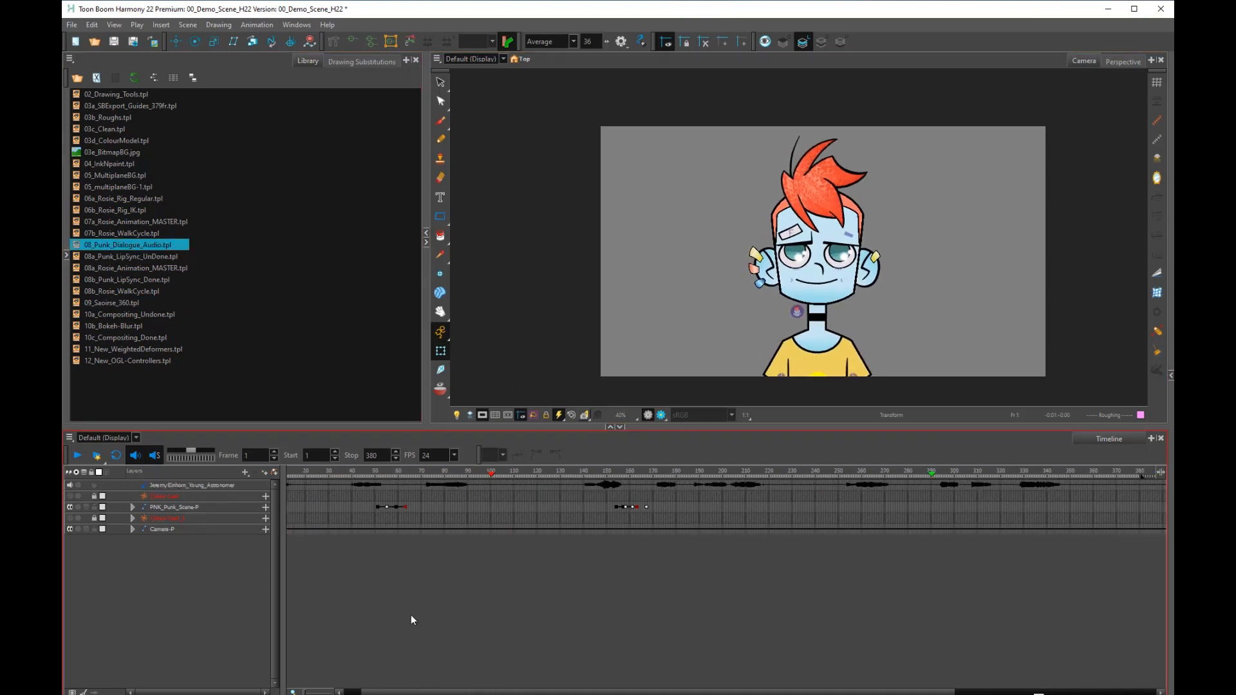
drag(292, 464, 621, 483)
drag(545, 473, 365, 478)
click(77, 456)
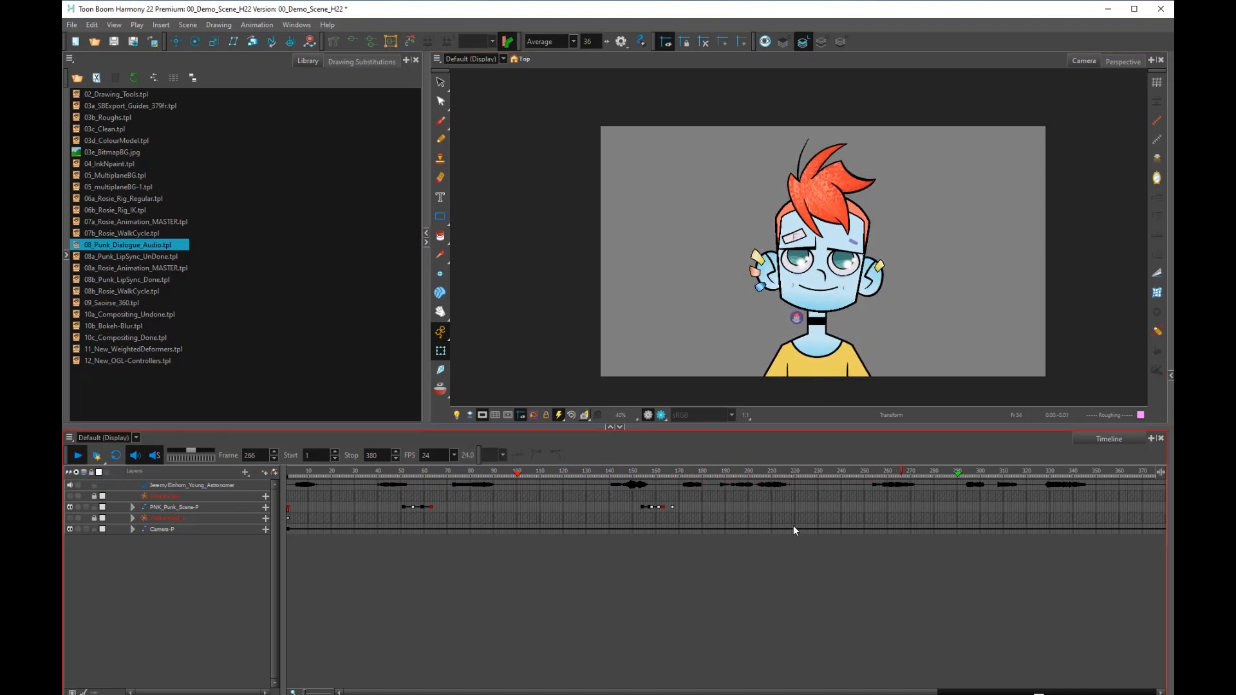
click(80, 457)
drag(910, 468, 348, 489)
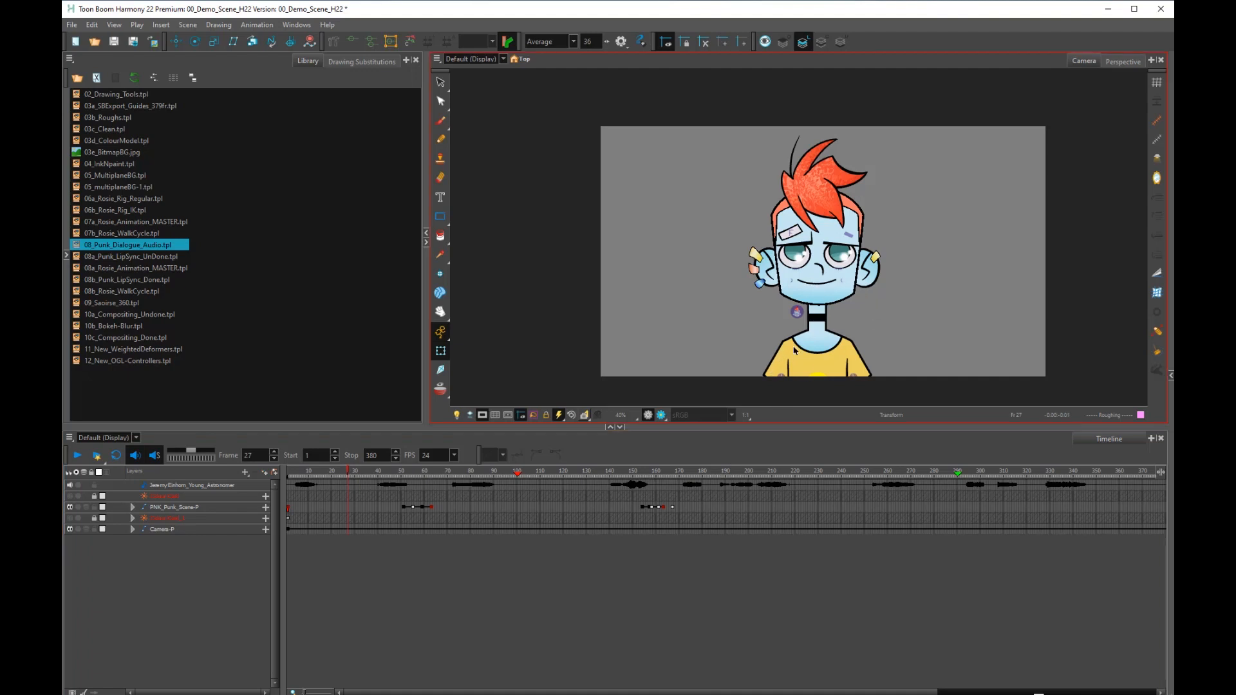
Select the Punk character's mouth and examine the available mouth drawing substitutions.
click(817, 287)
click(383, 65)
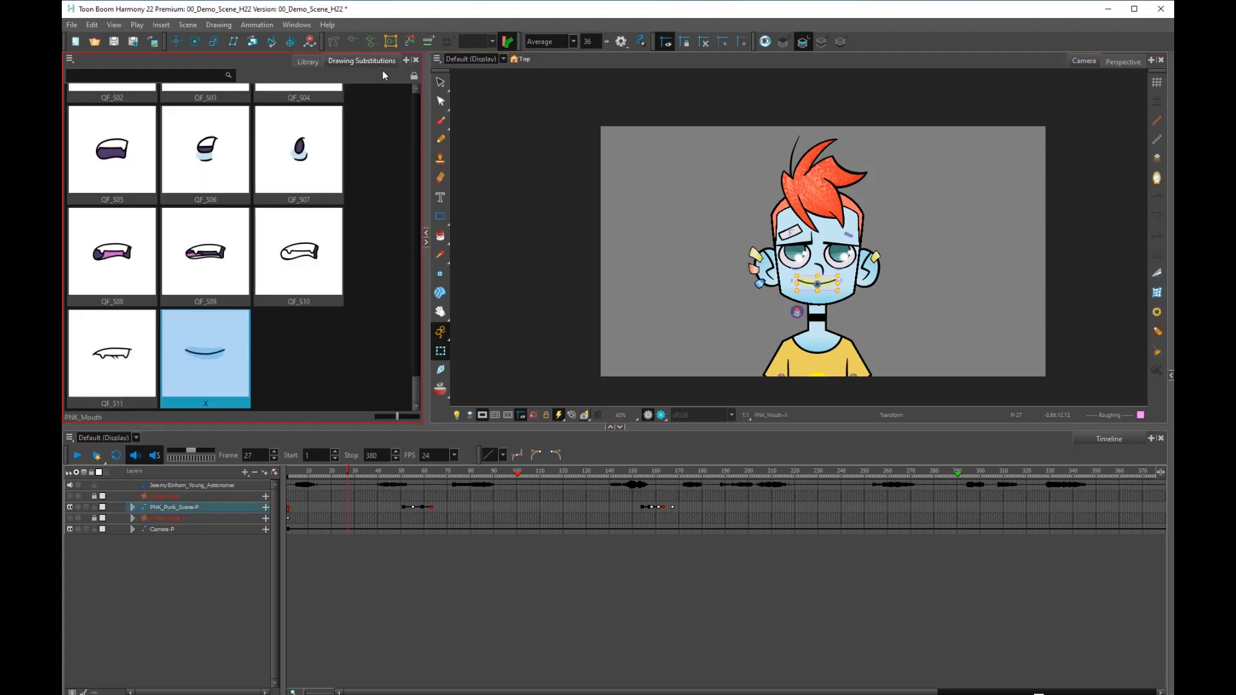
mouse_move(418, 383)
mouse_down()
mouse_move(415, 161)
mouse_move(404, 211)
mouse_move(402, 122)
mouse_up()
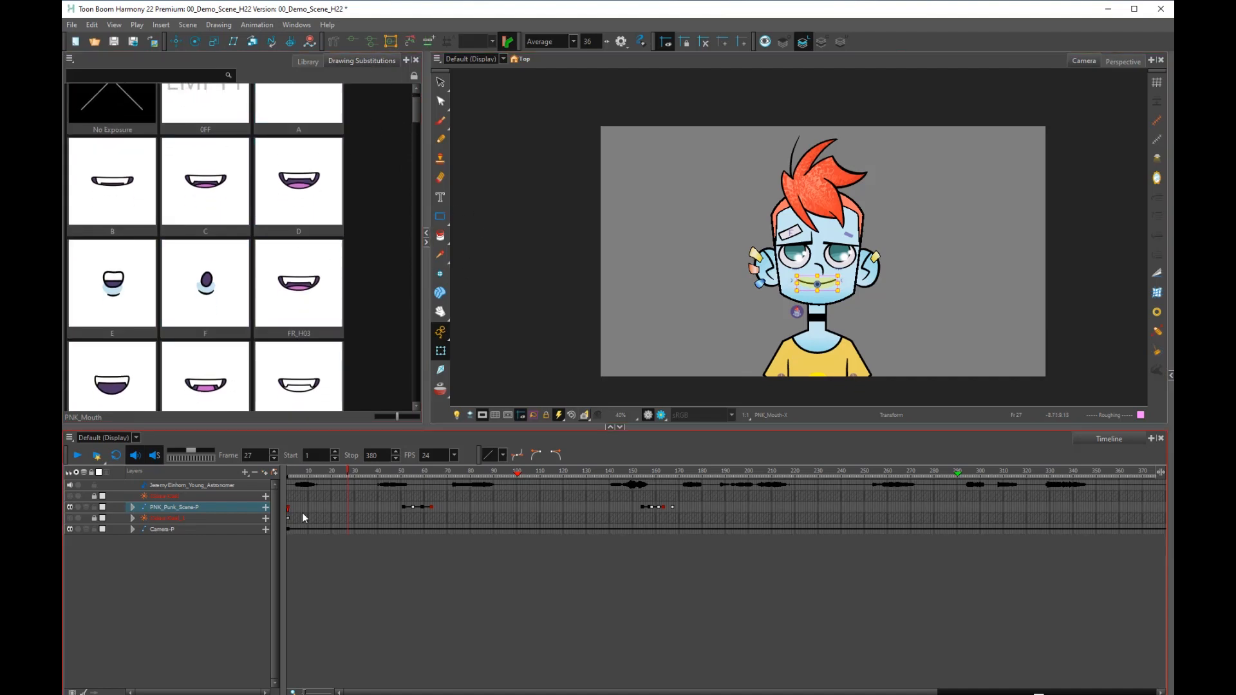
Run Auto Lip-Sync Detection on the dialogue sound layer.
click(349, 484)
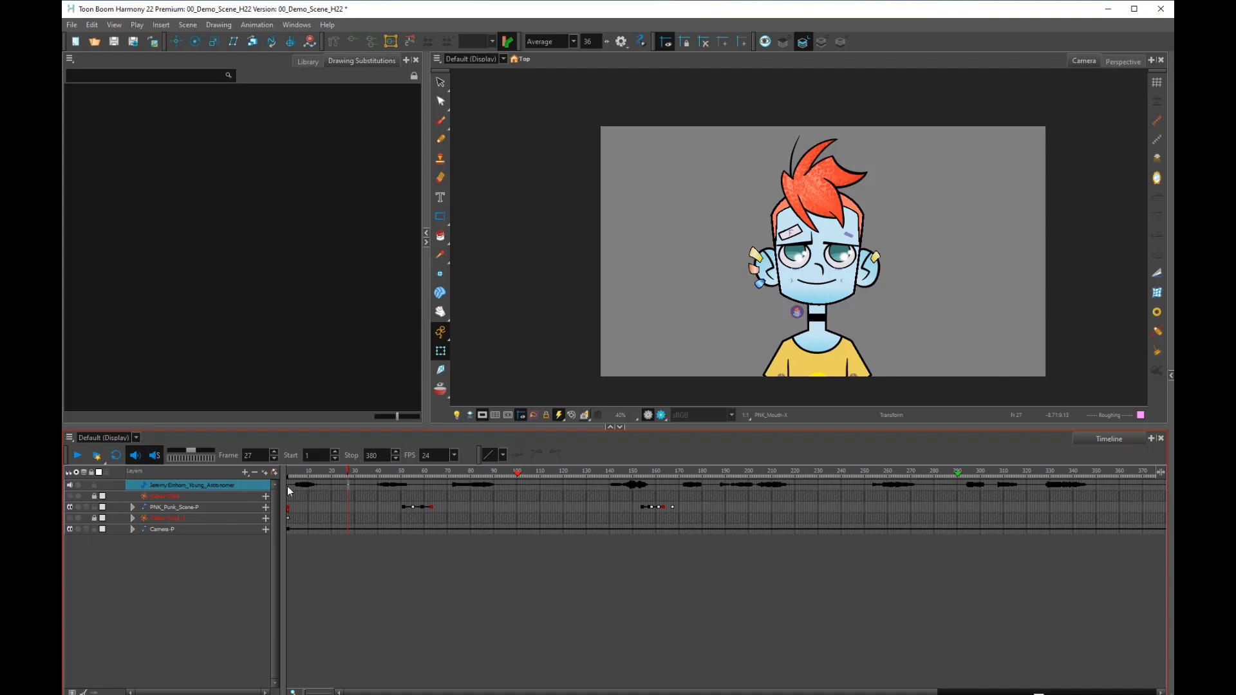
right_click(347, 483)
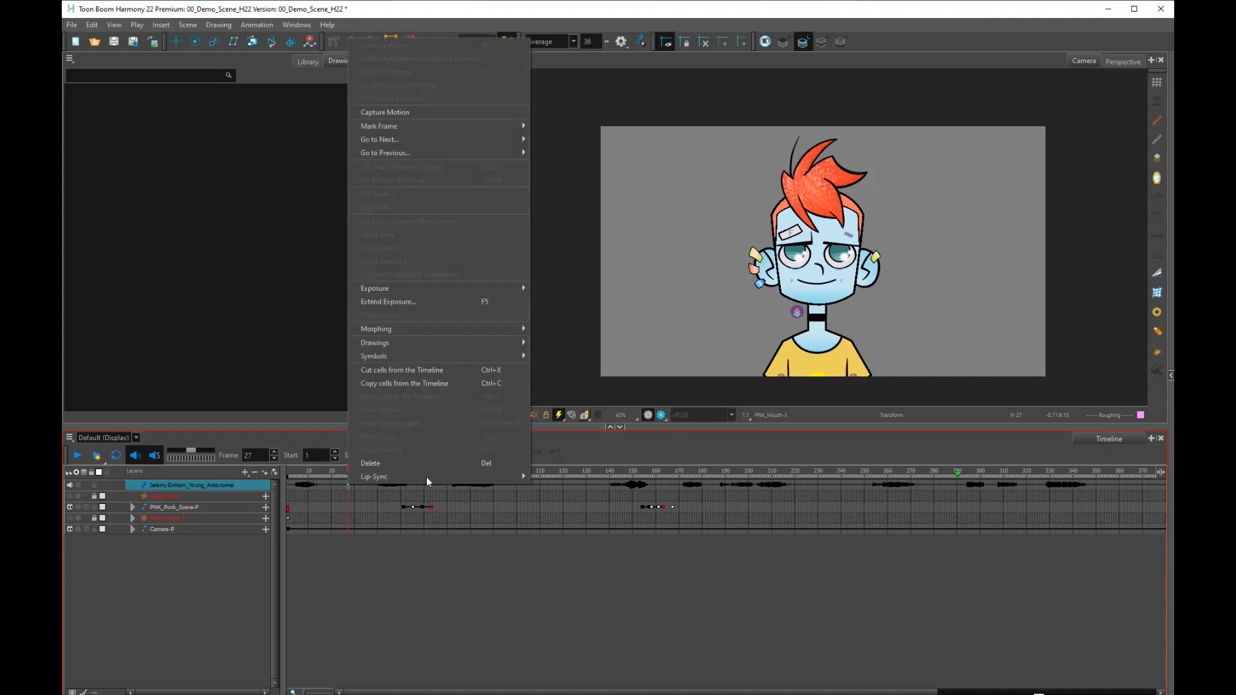
mouse_move(429, 477)
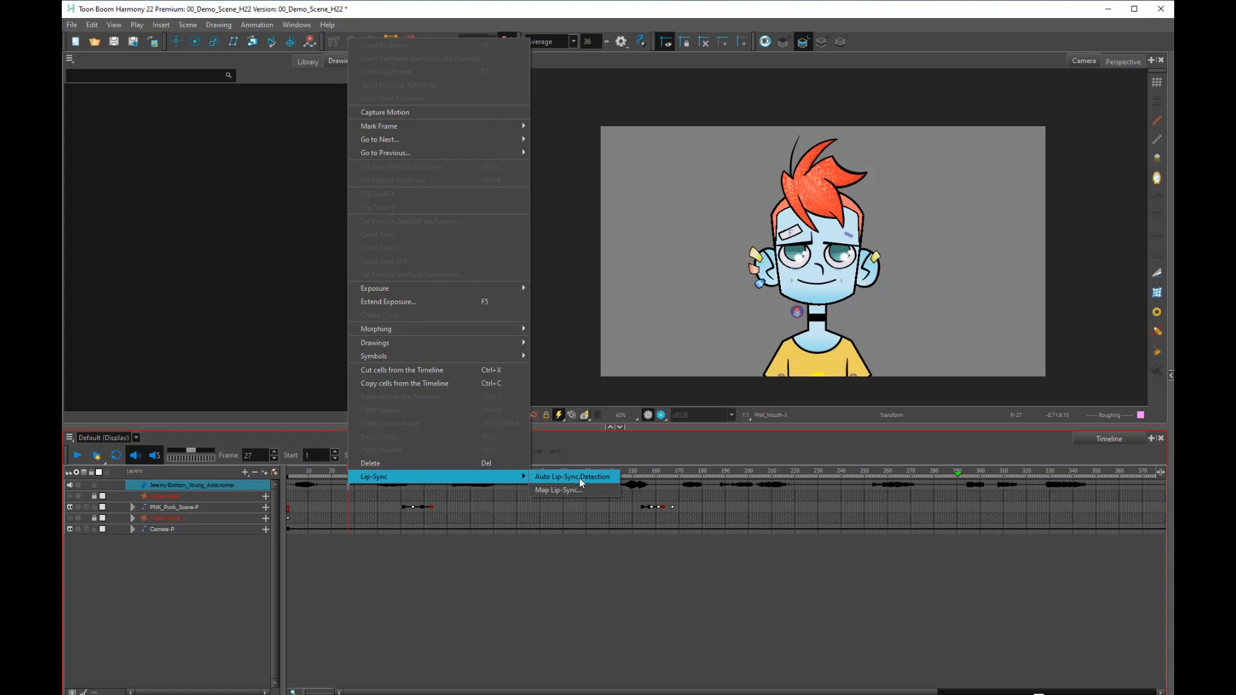
click(591, 473)
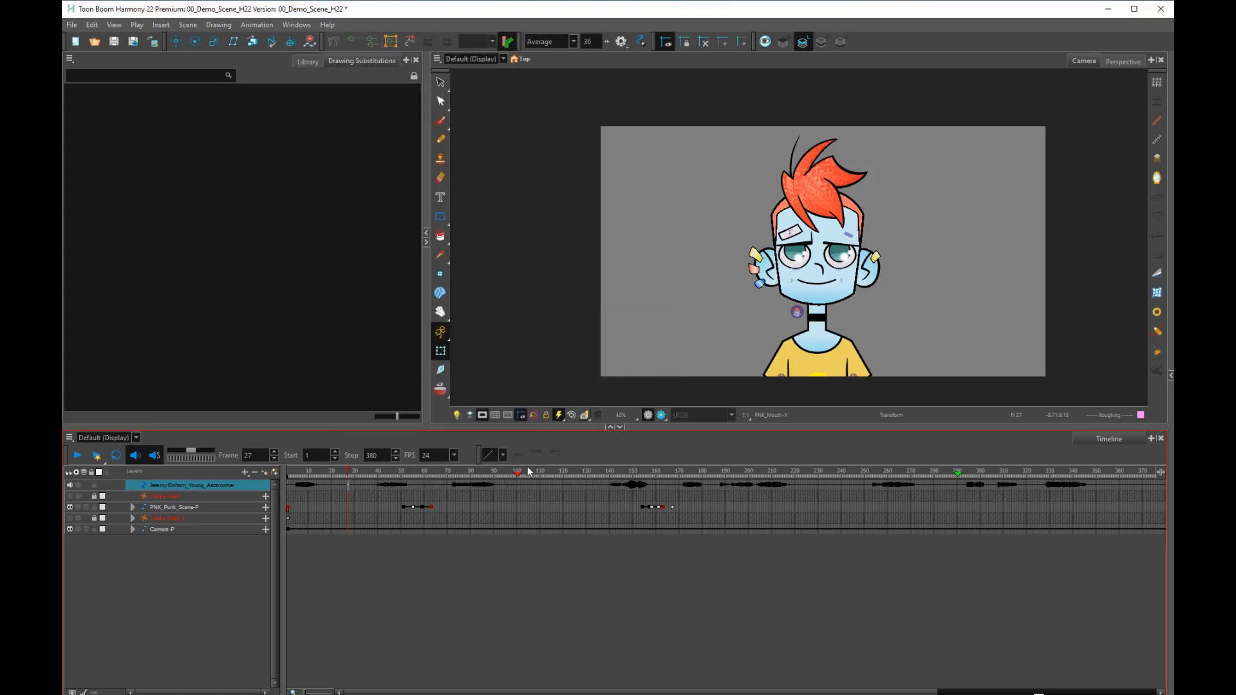
Map the dialogue's lip-sync to the PNK_Mouth layer using drawings A to G and X, and play the scene.
right_click(349, 482)
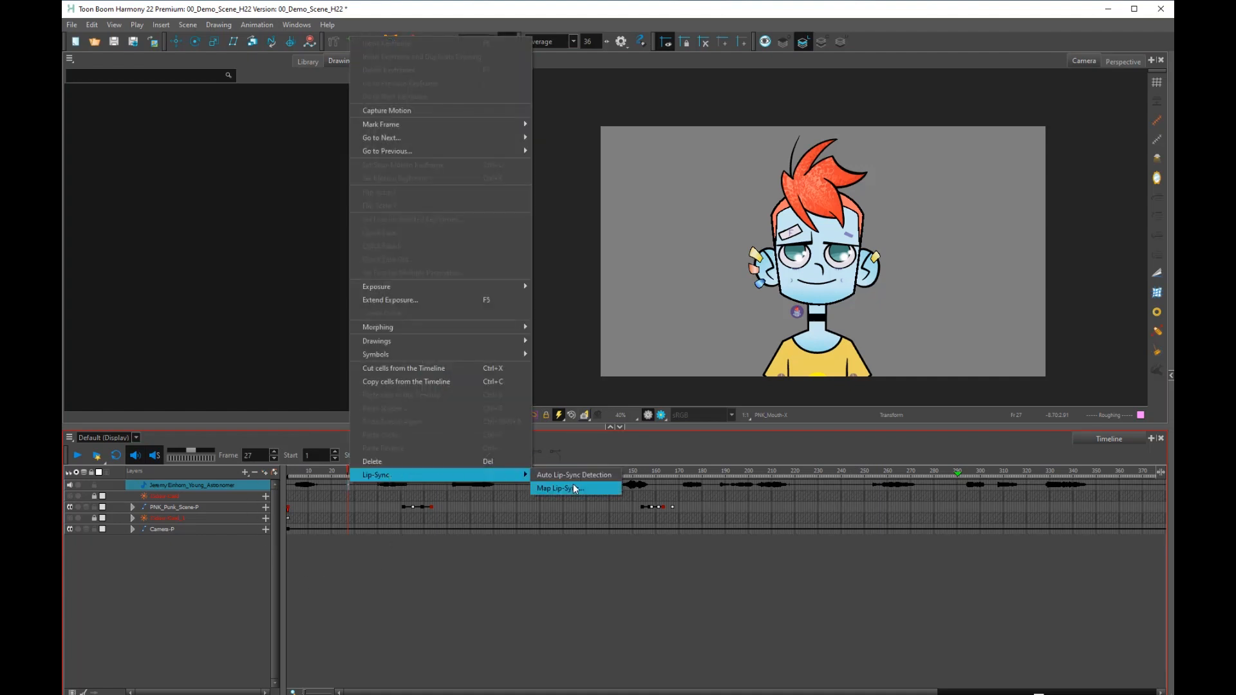
click(573, 491)
click(730, 259)
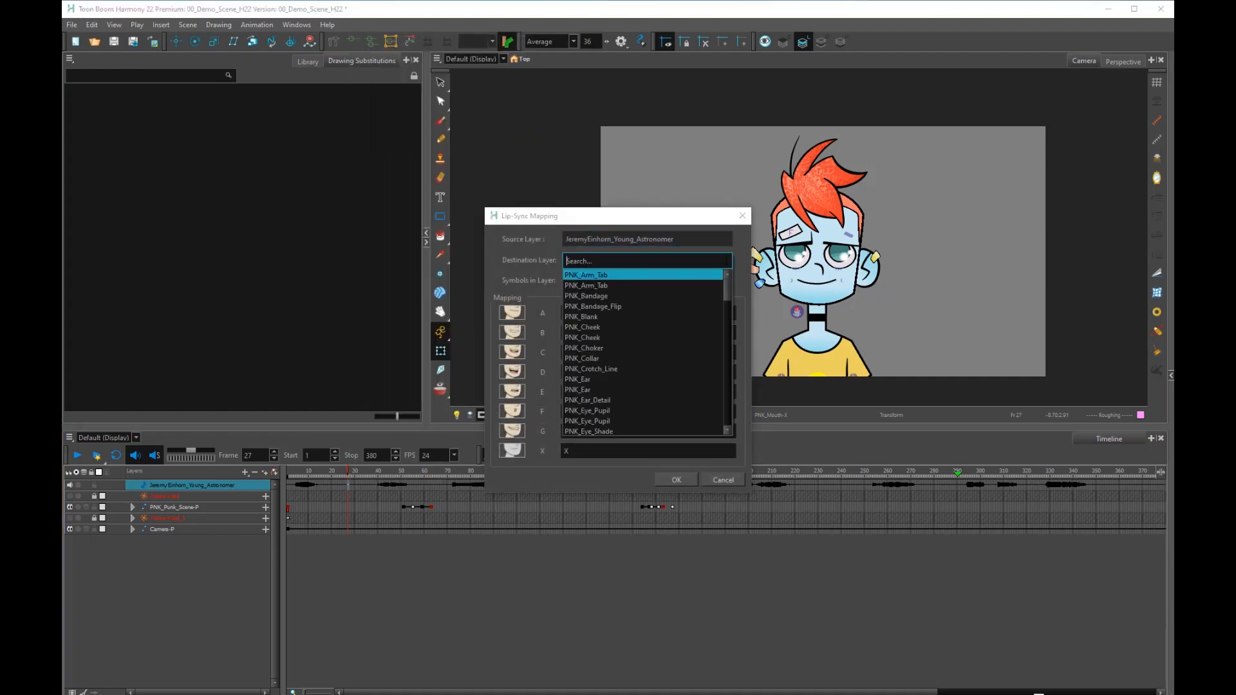
drag(729, 294, 725, 353)
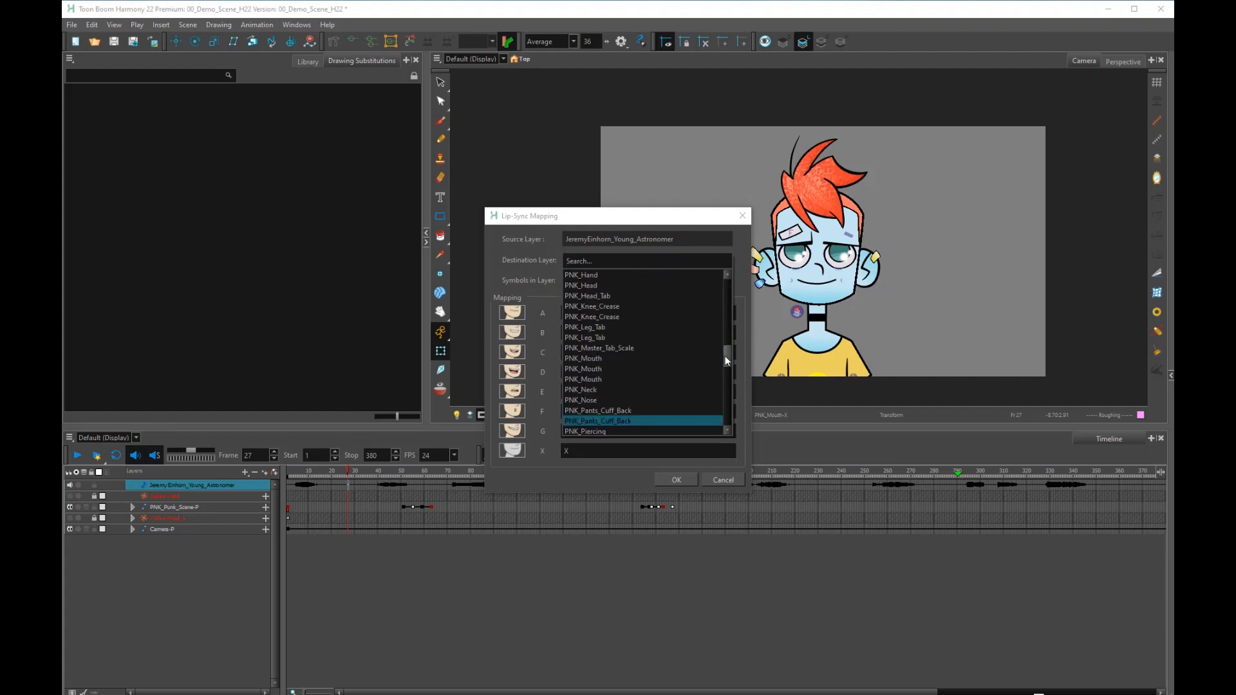
click(588, 358)
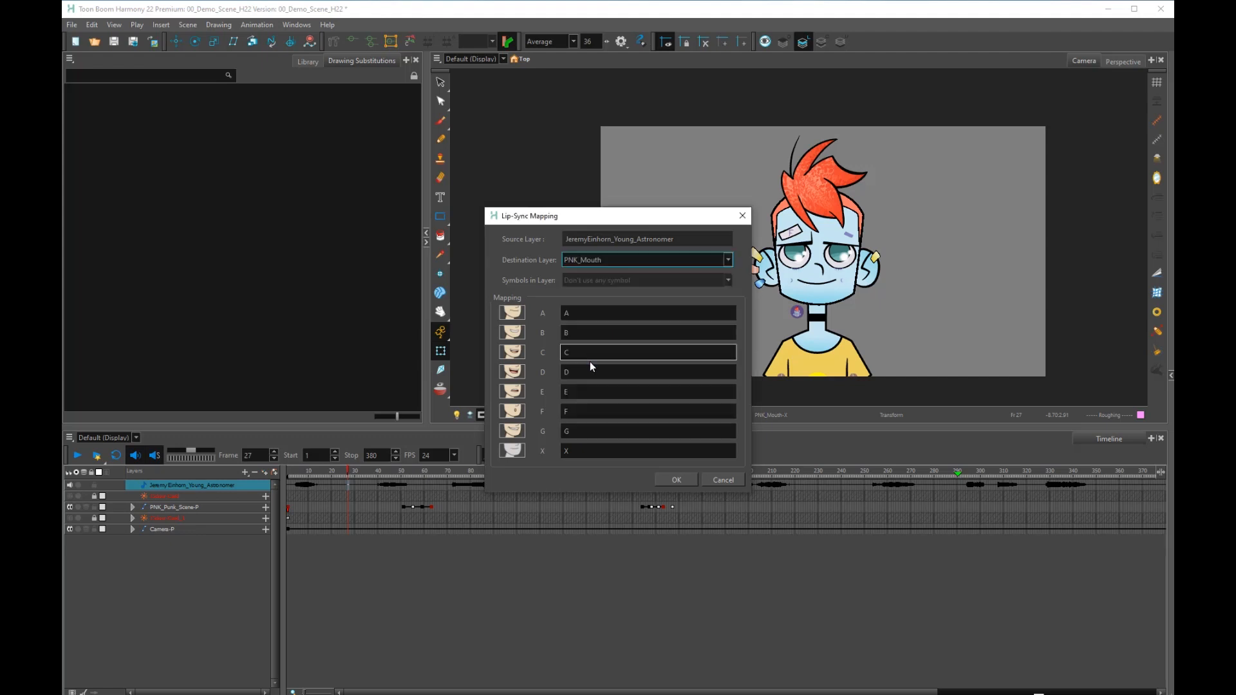
click(676, 479)
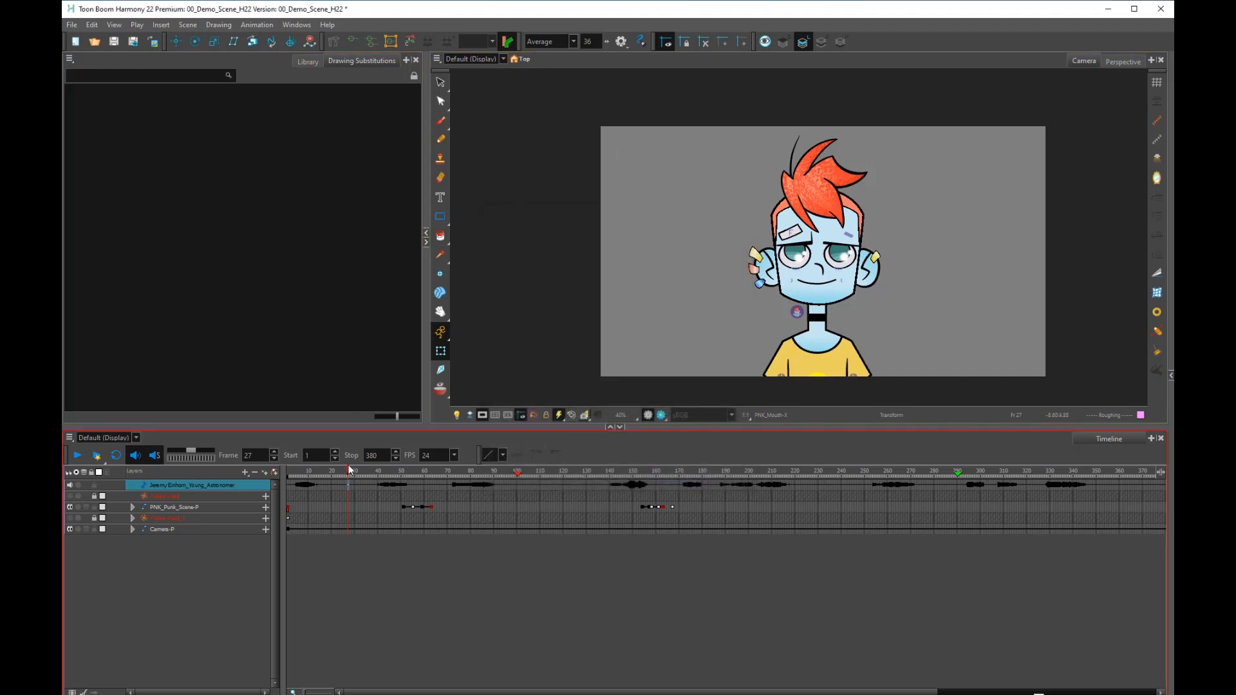
click(77, 456)
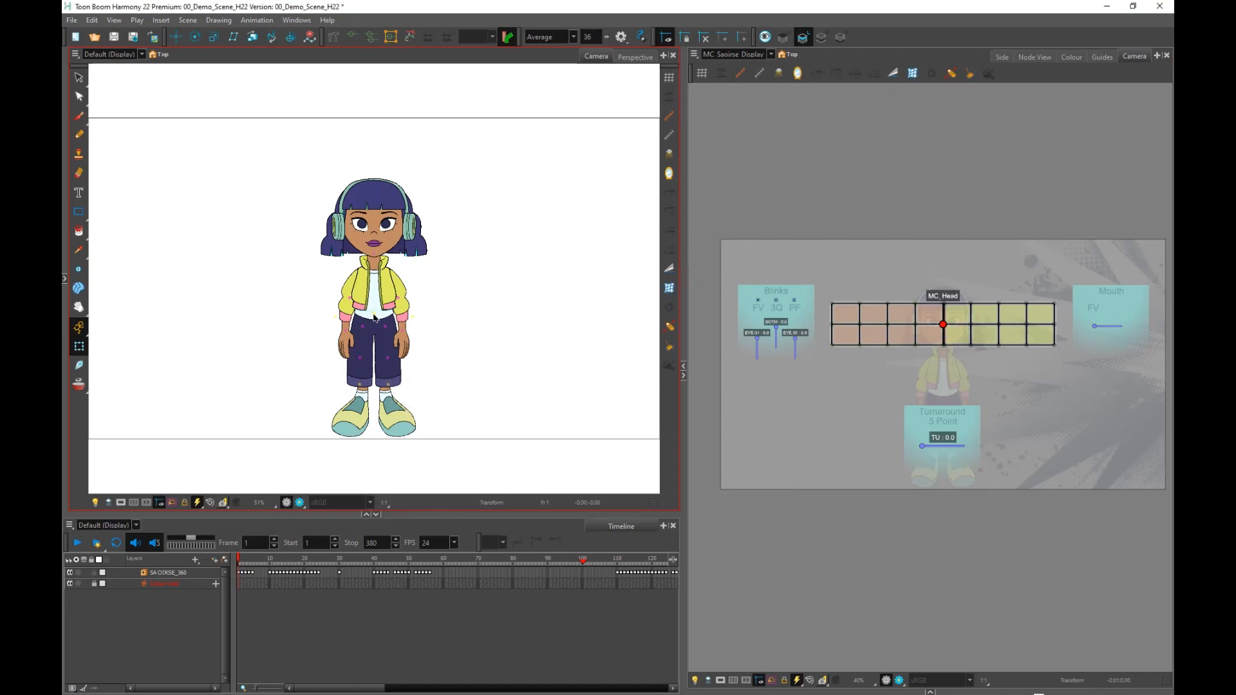
Enlarge the main camera view, zoom in on the SAOIRSE_360 character, and make the master controller display active.
scroll(374, 315, up, 2)
drag(434, 513, 433, 551)
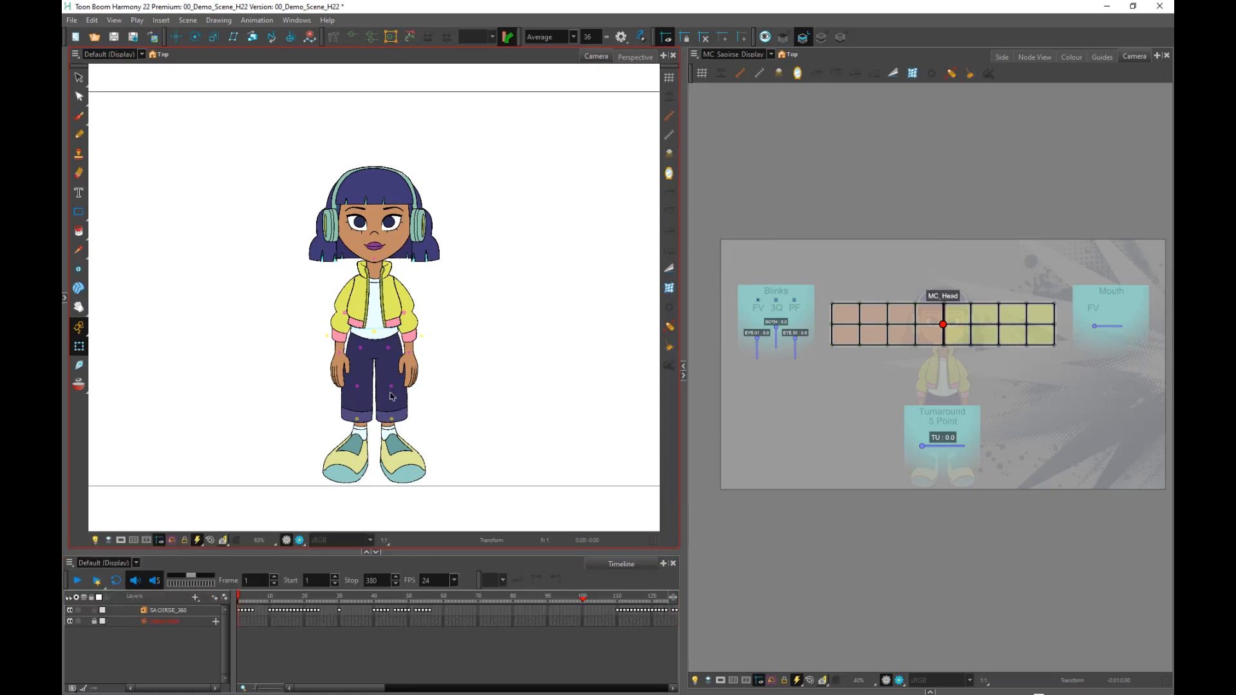
scroll(392, 396, up, 1)
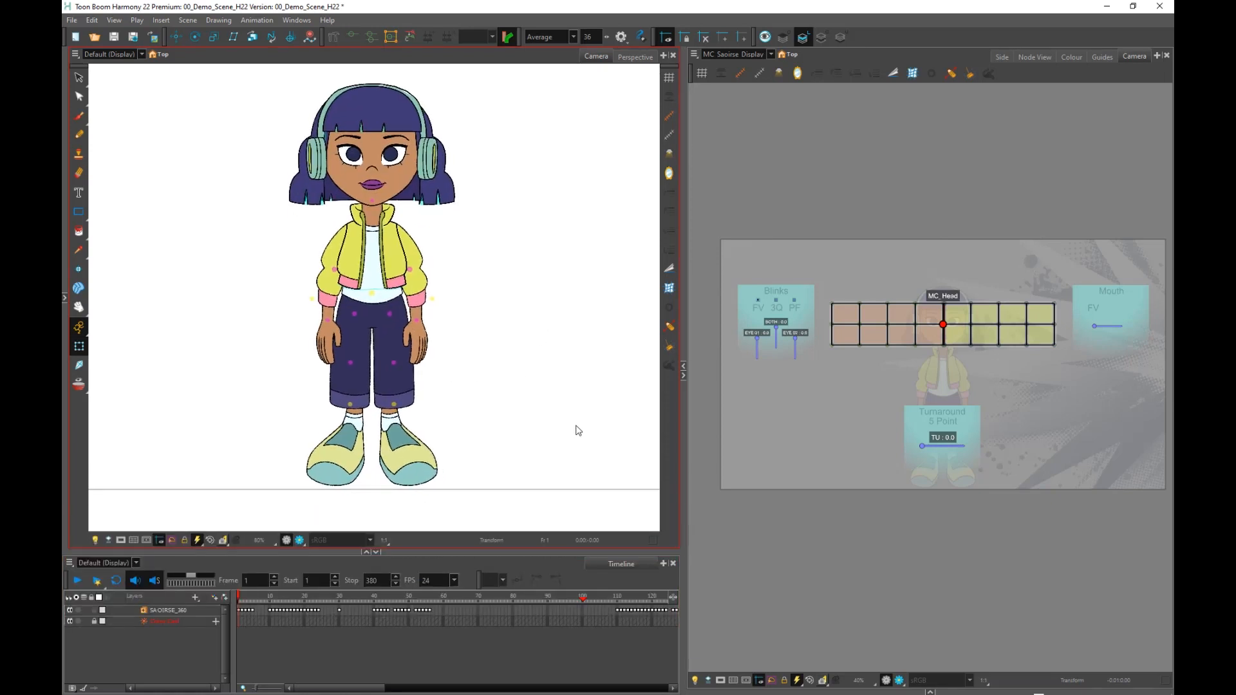
click(697, 416)
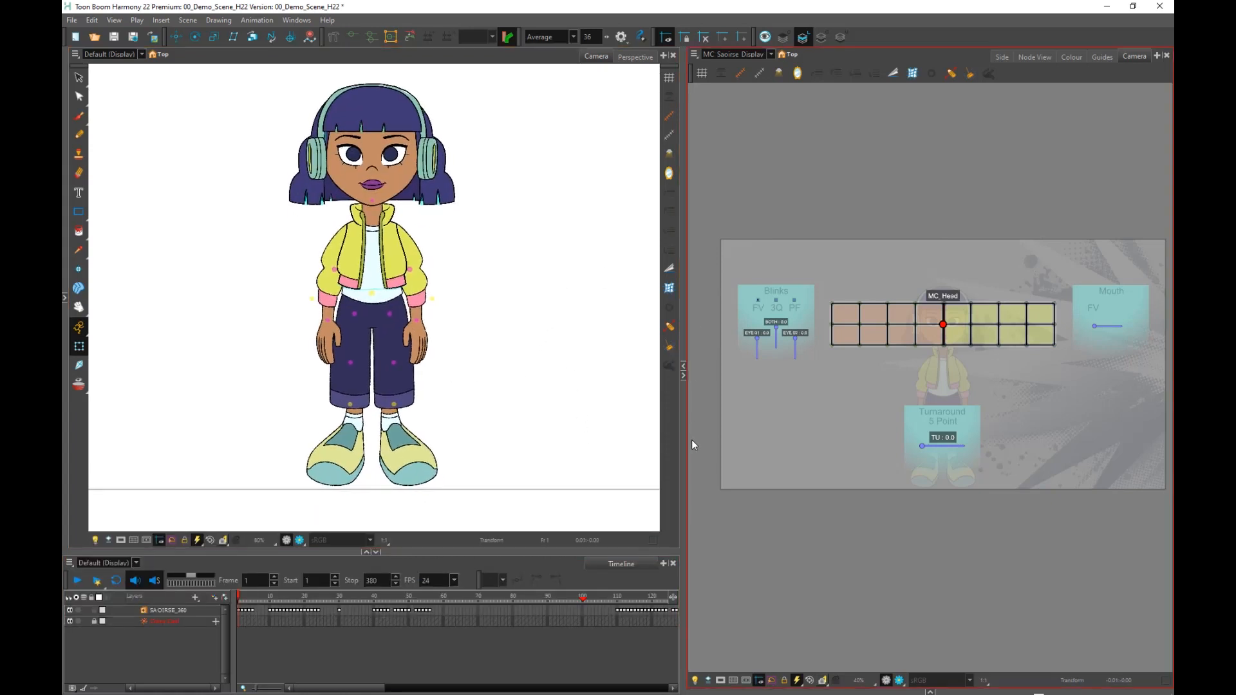
Try the EYE 01, EYE 02 and BOTH sliders in the front-view Blinks controls and return each to 0.0.
scroll(769, 356, up, 2)
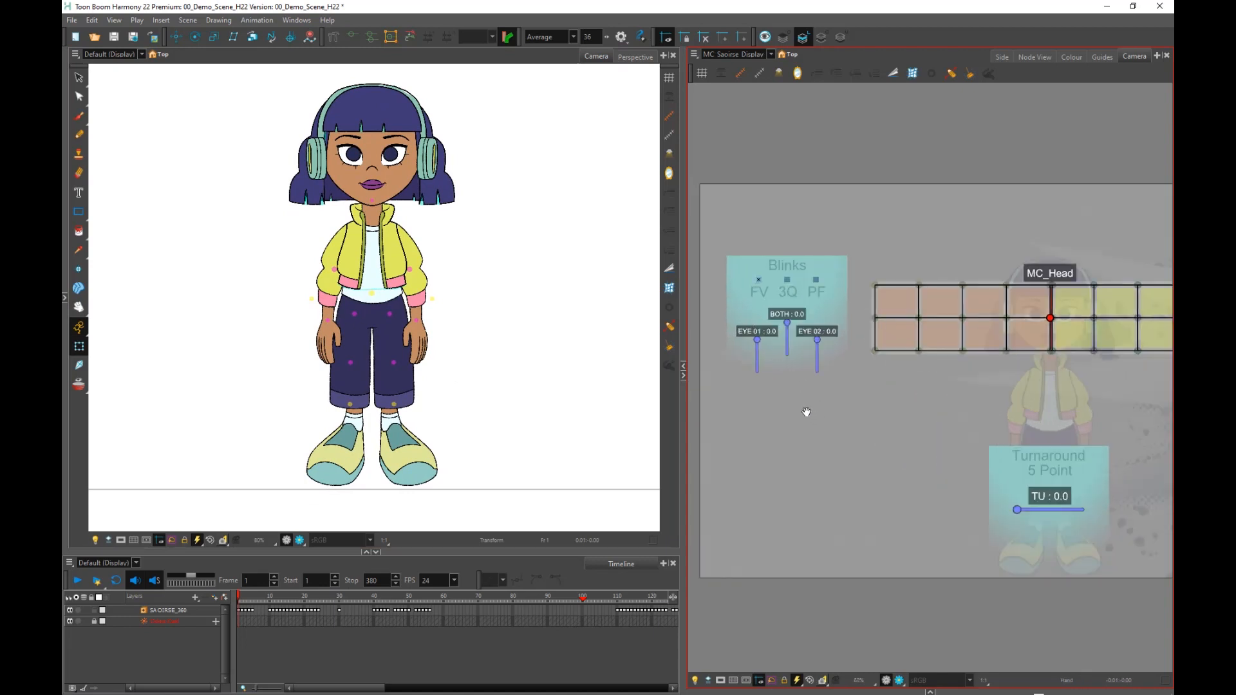
click(606, 247)
click(938, 446)
click(552, 254)
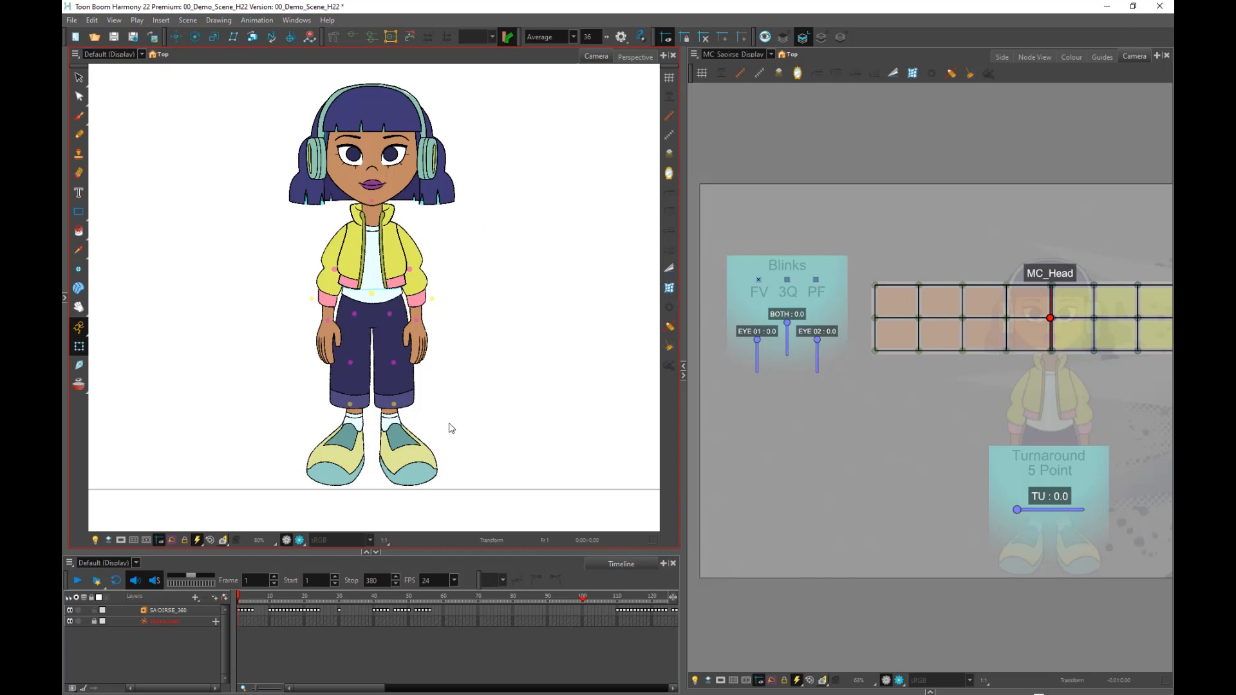
scroll(753, 295, up, 4)
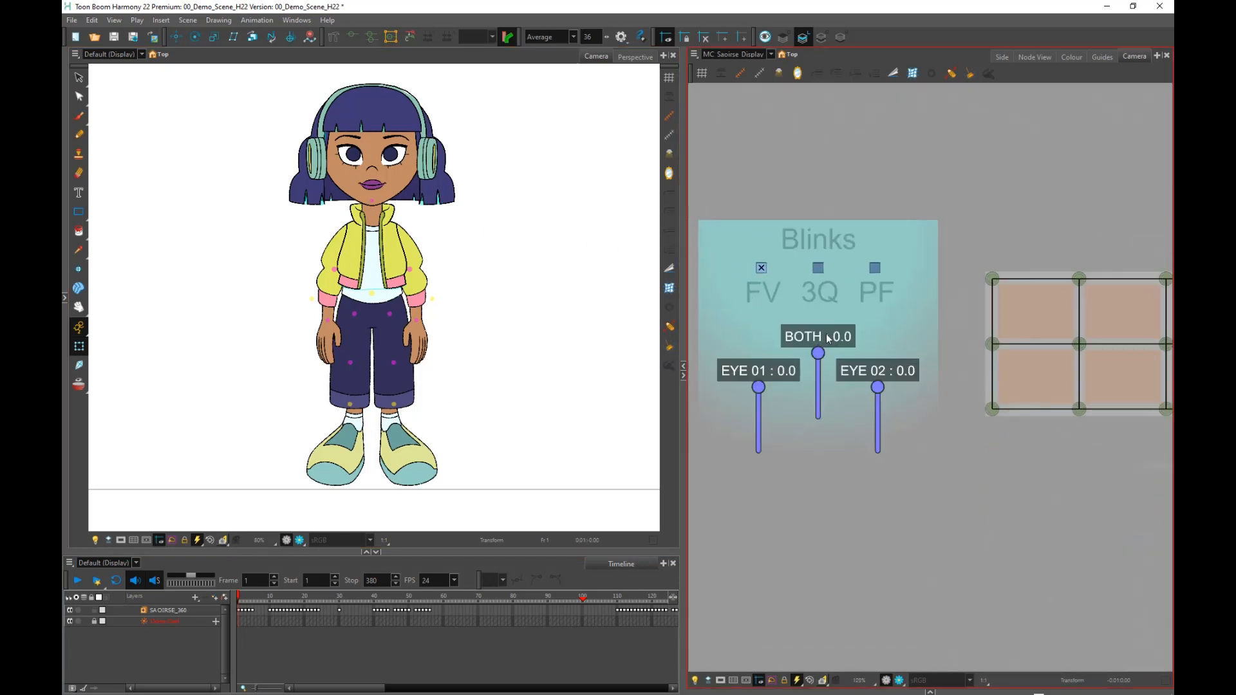
click(386, 192)
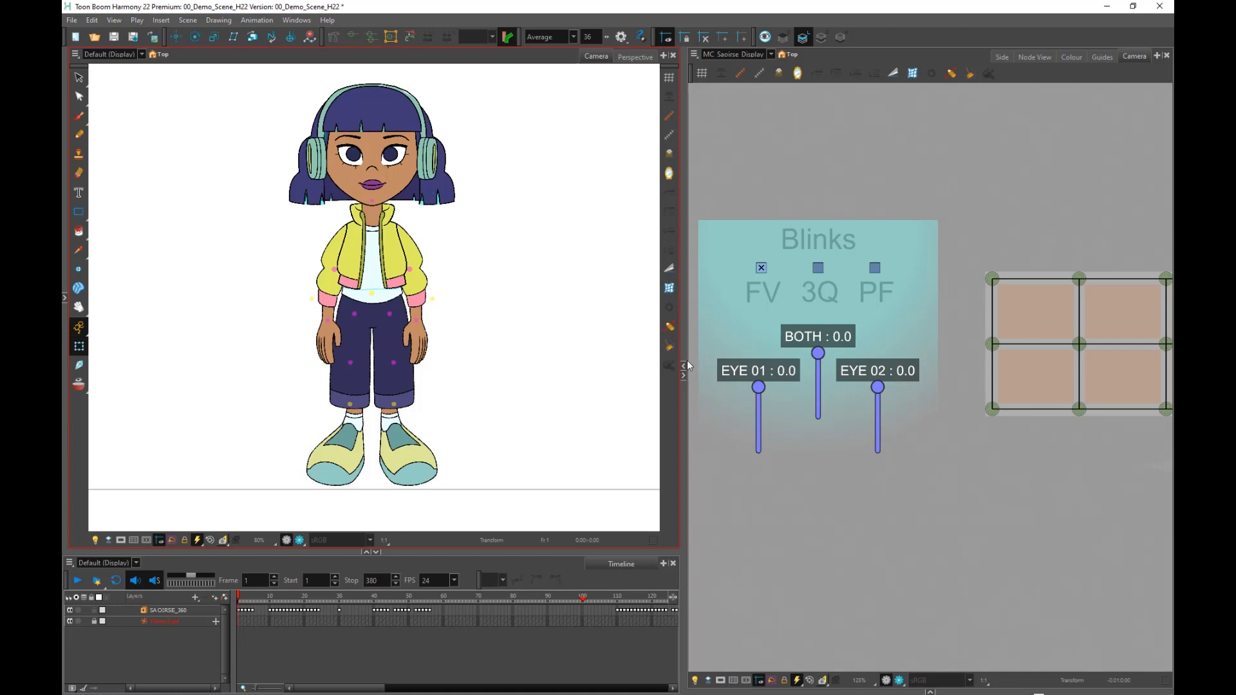
mouse_move(758, 387)
mouse_down()
mouse_move(758, 447)
mouse_move(758, 387)
mouse_up()
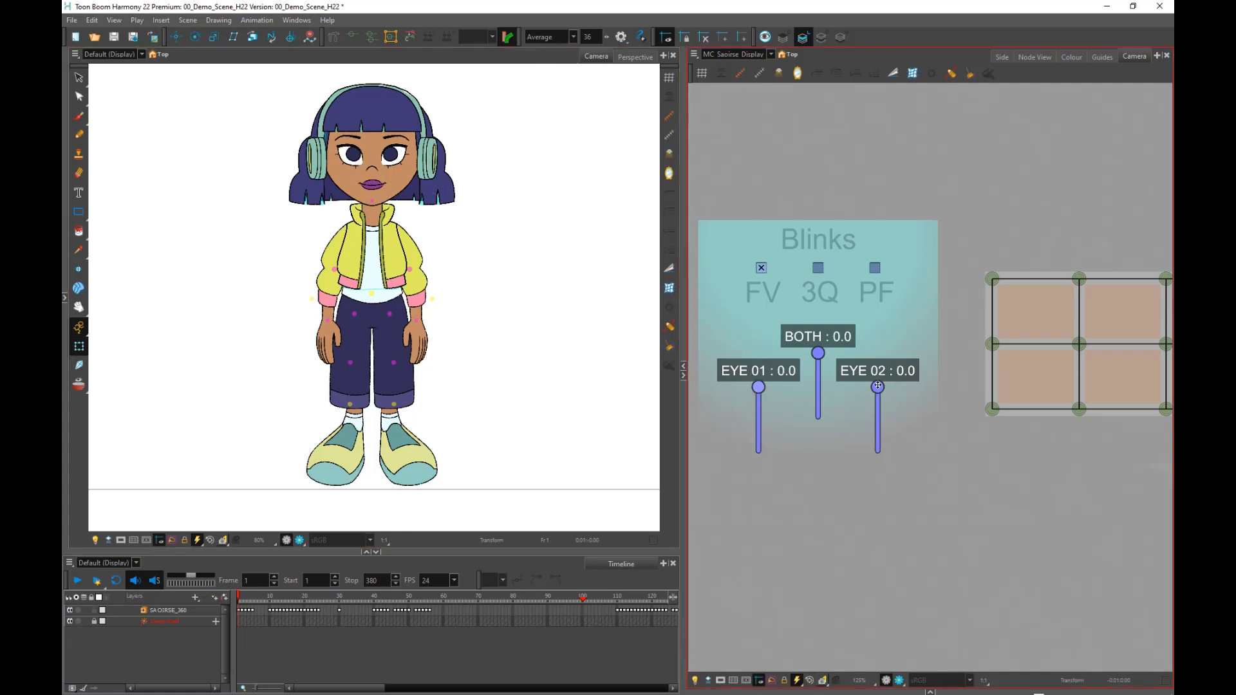
mouse_move(877, 386)
mouse_down()
mouse_move(878, 435)
mouse_move(878, 387)
mouse_up()
mouse_move(818, 352)
mouse_down()
mouse_move(815, 412)
mouse_move(811, 377)
mouse_up()
Change the front-view mouth shape to an open smile with the FV slider in the Mouth controls.
scroll(826, 393, down, 4)
drag(1032, 443, 890, 357)
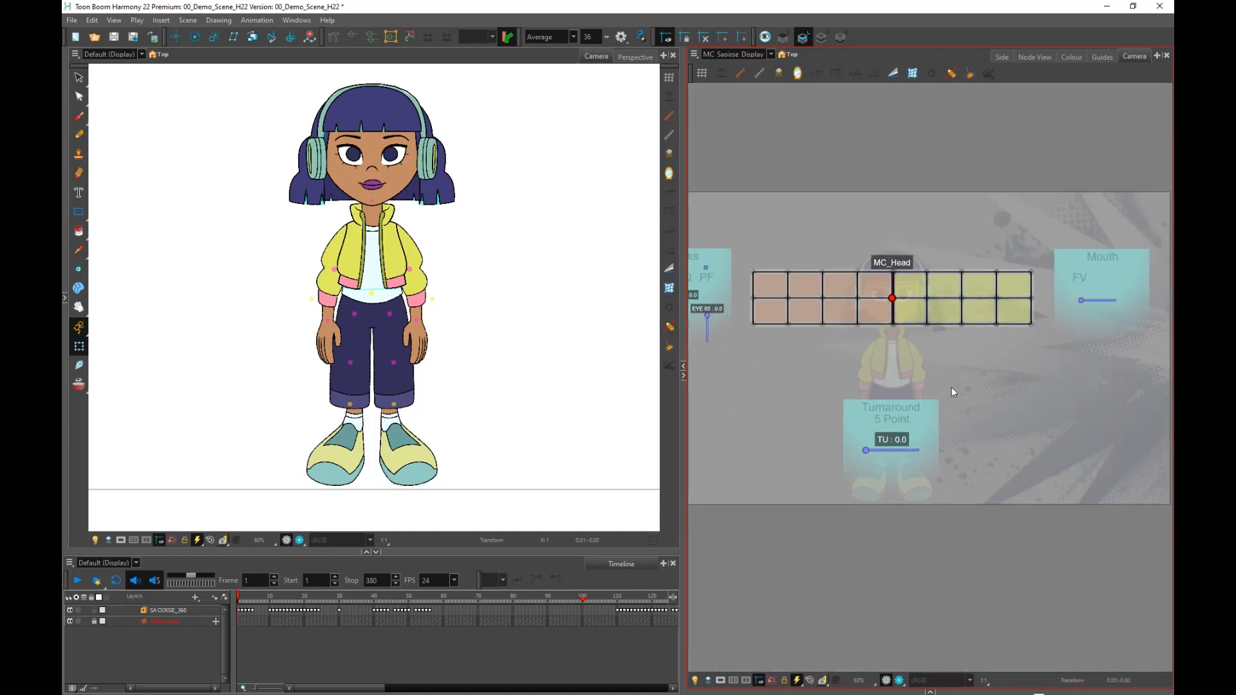
scroll(952, 380, up, 6)
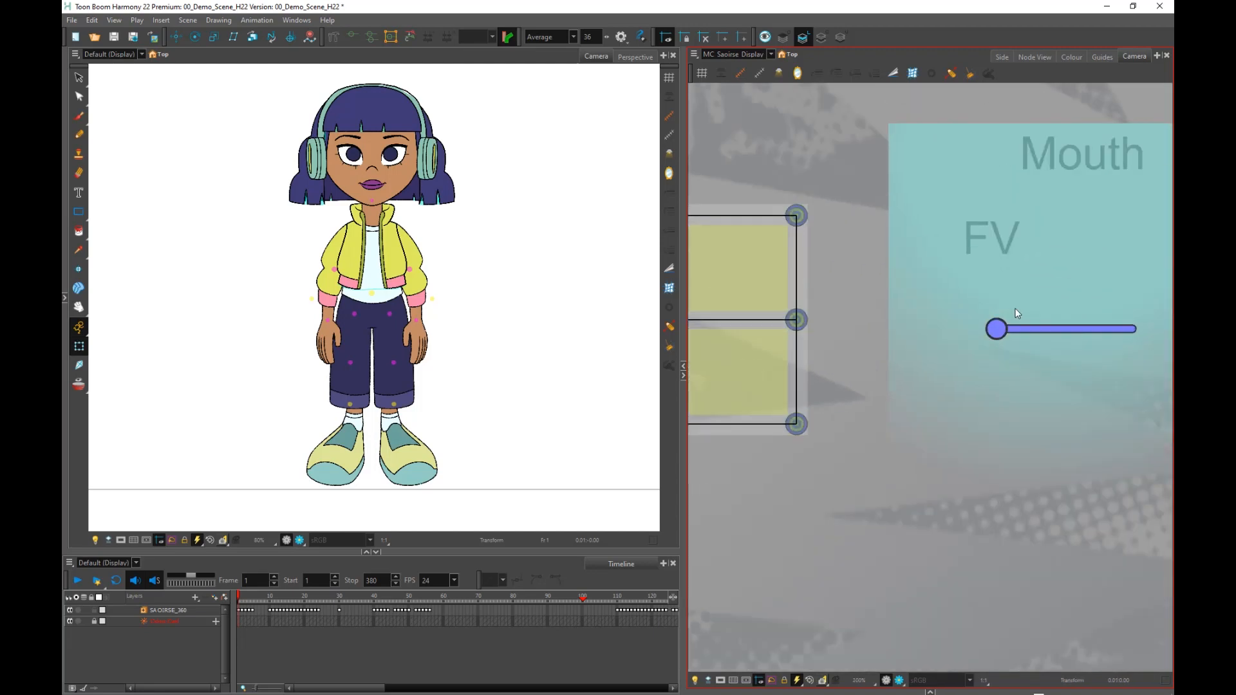
drag(1002, 376, 867, 423)
mouse_move(868, 377)
mouse_down()
mouse_move(956, 377)
mouse_move(889, 378)
mouse_up()
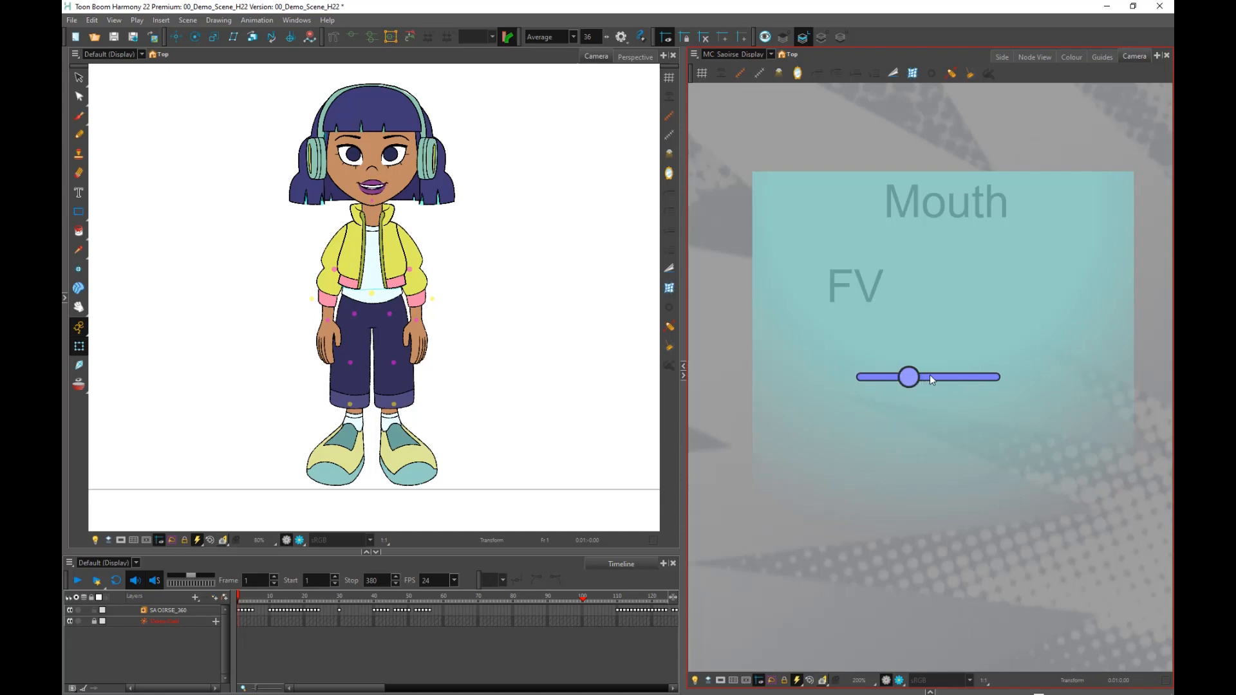
Turn the head to face left in three-quarter view by moving the MC_Head control across the orange half of its grid.
scroll(891, 377, down, 4)
drag(783, 452, 973, 376)
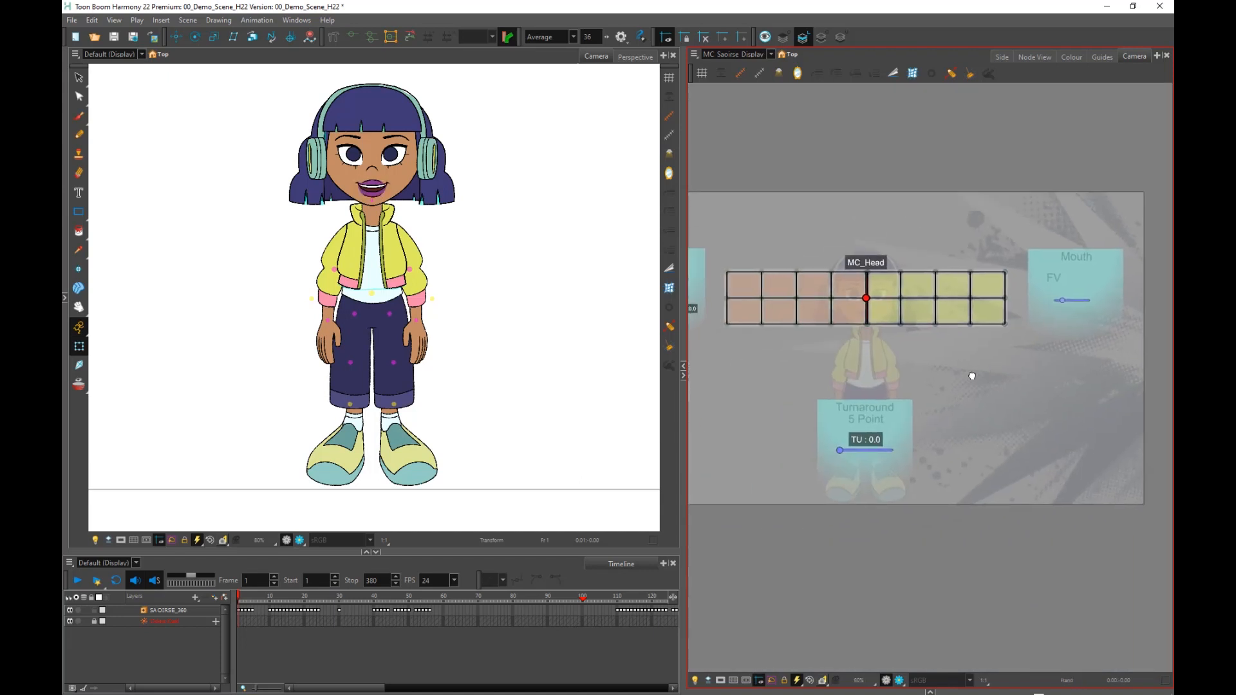
scroll(913, 326, up, 3)
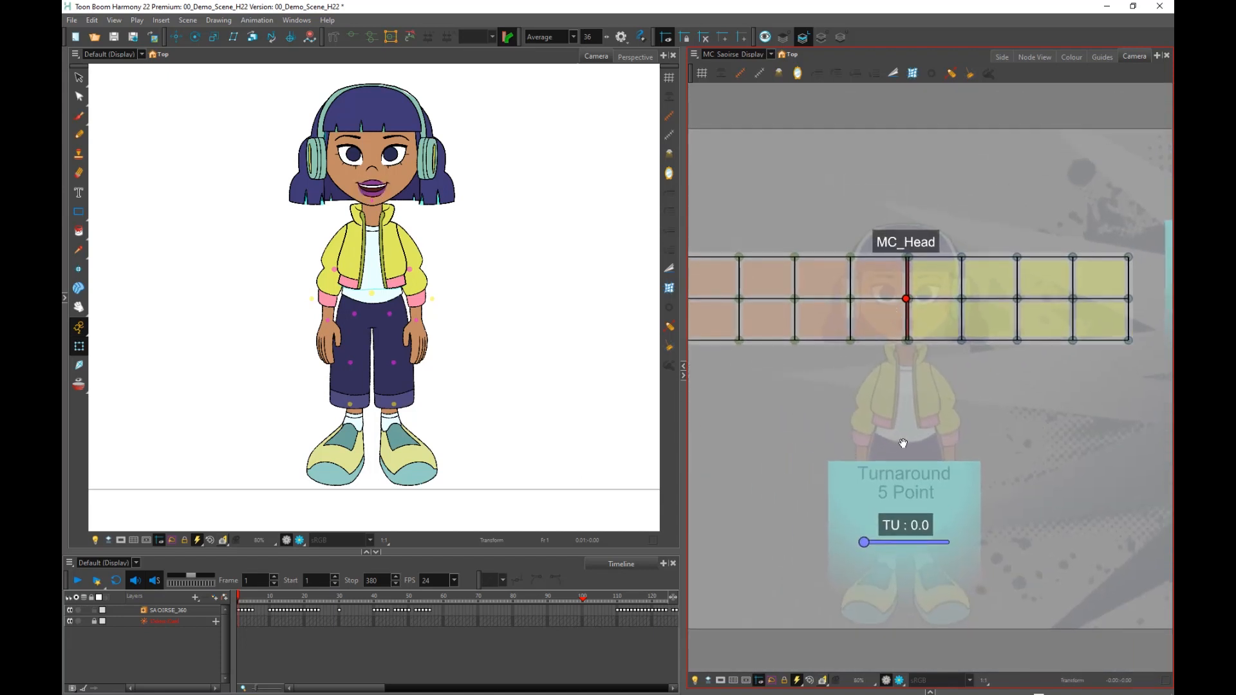
drag(903, 443, 914, 463)
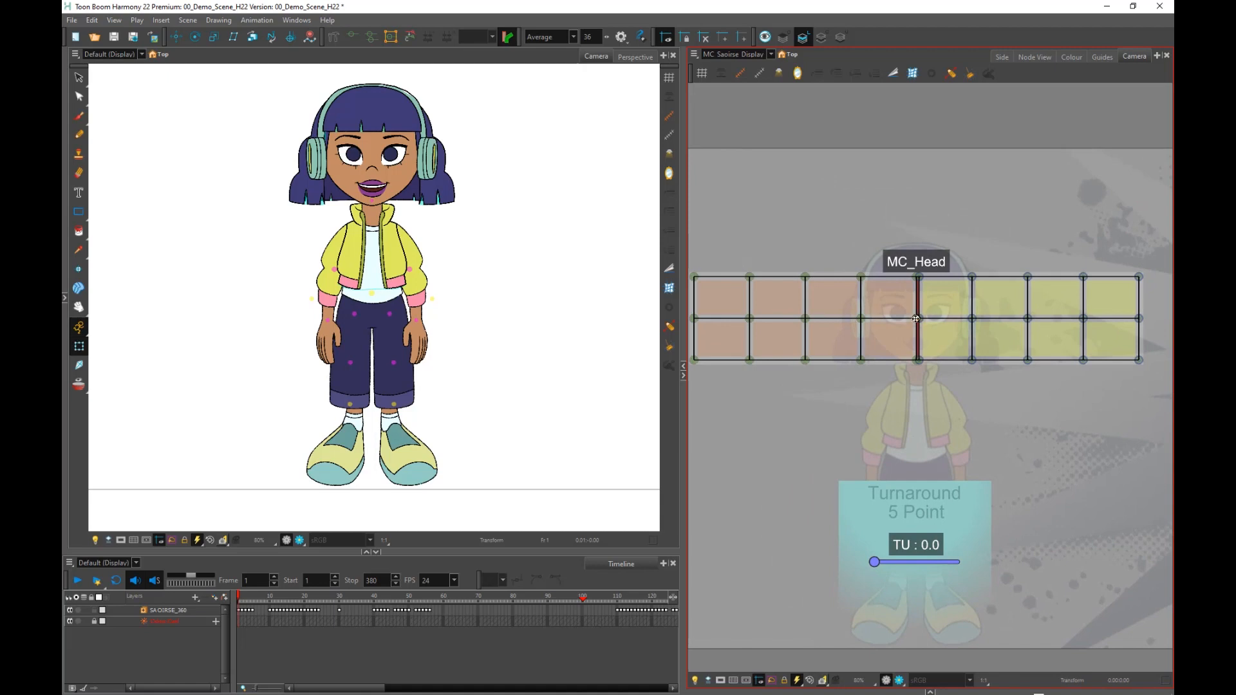
drag(916, 318, 824, 320)
drag(812, 378, 847, 325)
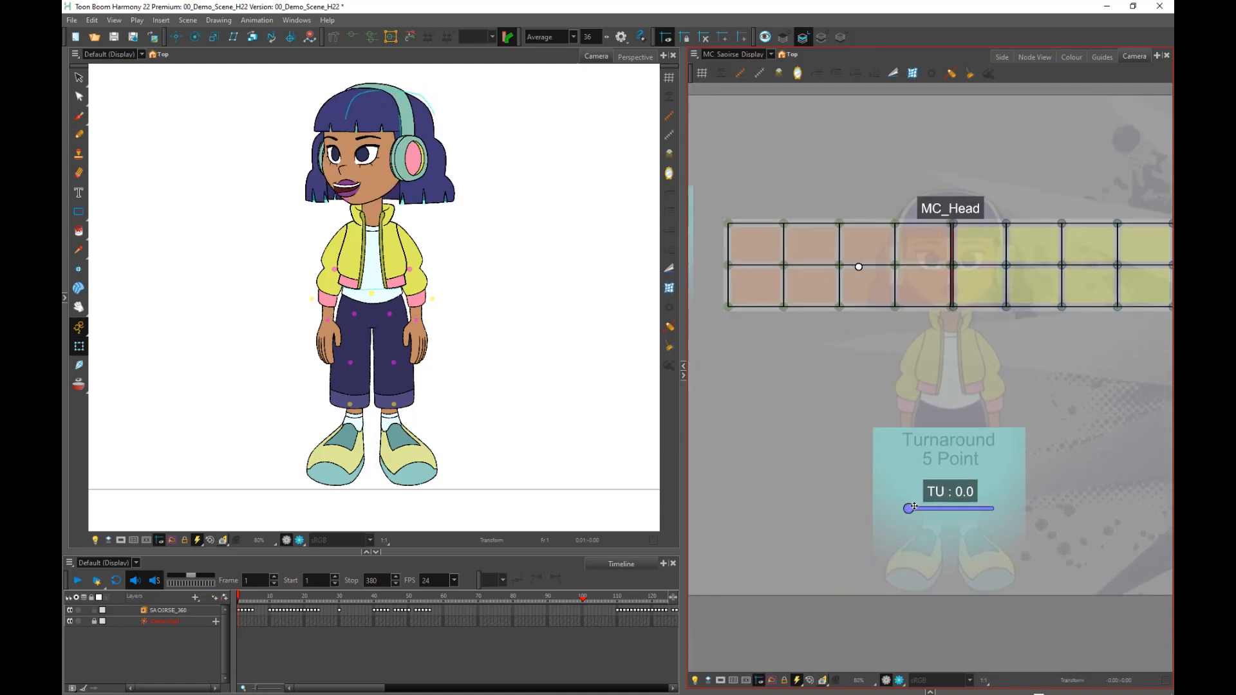
Try the Turnaround 5 Point slider on the body and return it to 0.0.
mouse_move(914, 507)
mouse_down()
mouse_move(936, 510)
mouse_move(908, 510)
mouse_up()
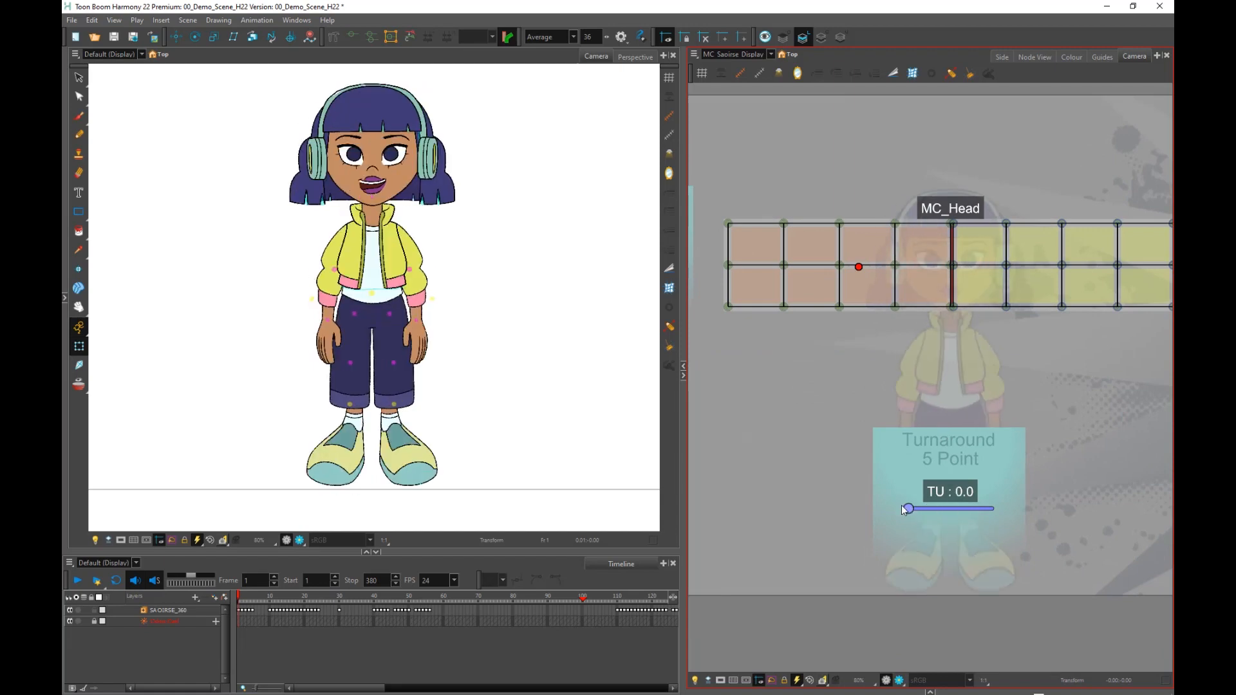
drag(950, 347, 969, 345)
drag(927, 507, 872, 446)
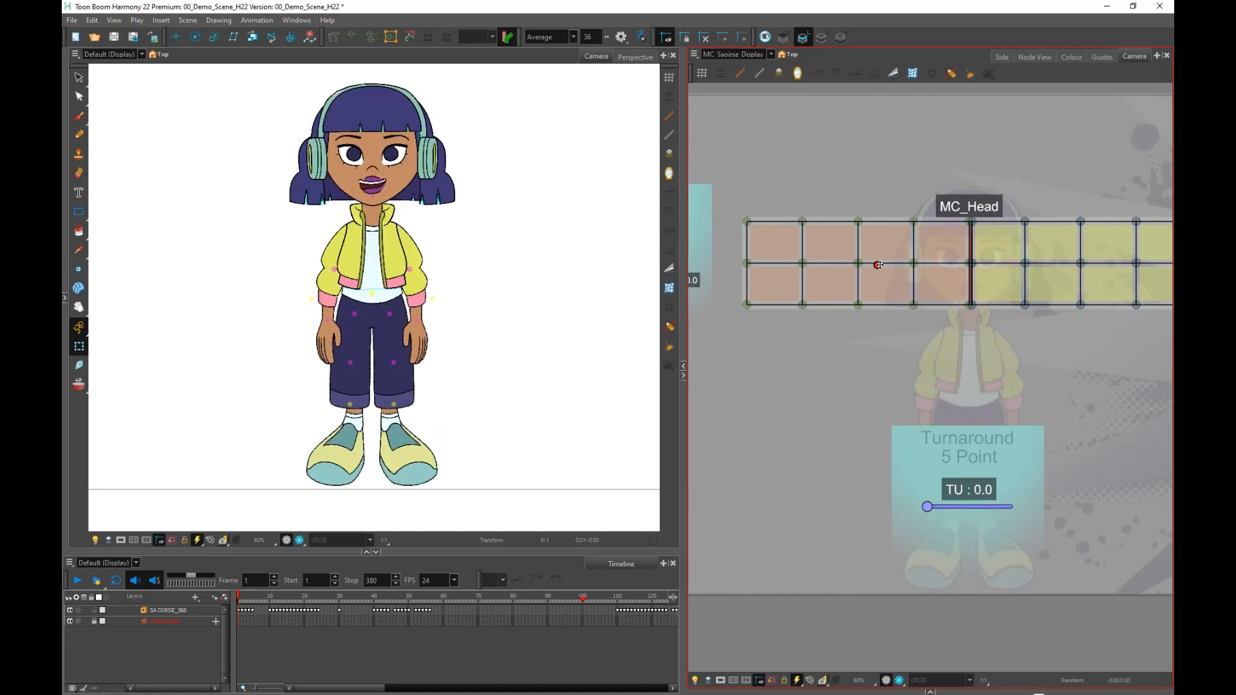
Swing the head to the right and back slightly left with MC_Head, and adjust the mouth shape with the Mouth slider.
drag(878, 264, 1006, 255)
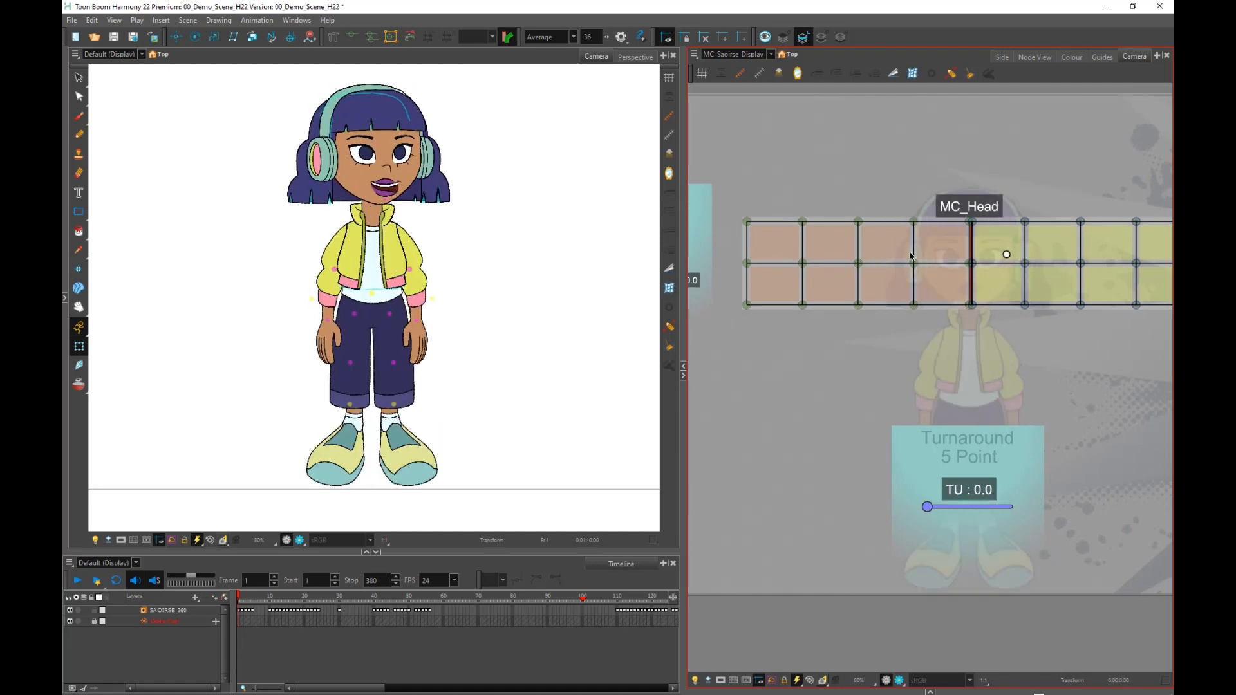
drag(910, 252, 942, 271)
scroll(825, 357, down, 3)
scroll(988, 318, up, 1)
drag(1060, 319, 991, 309)
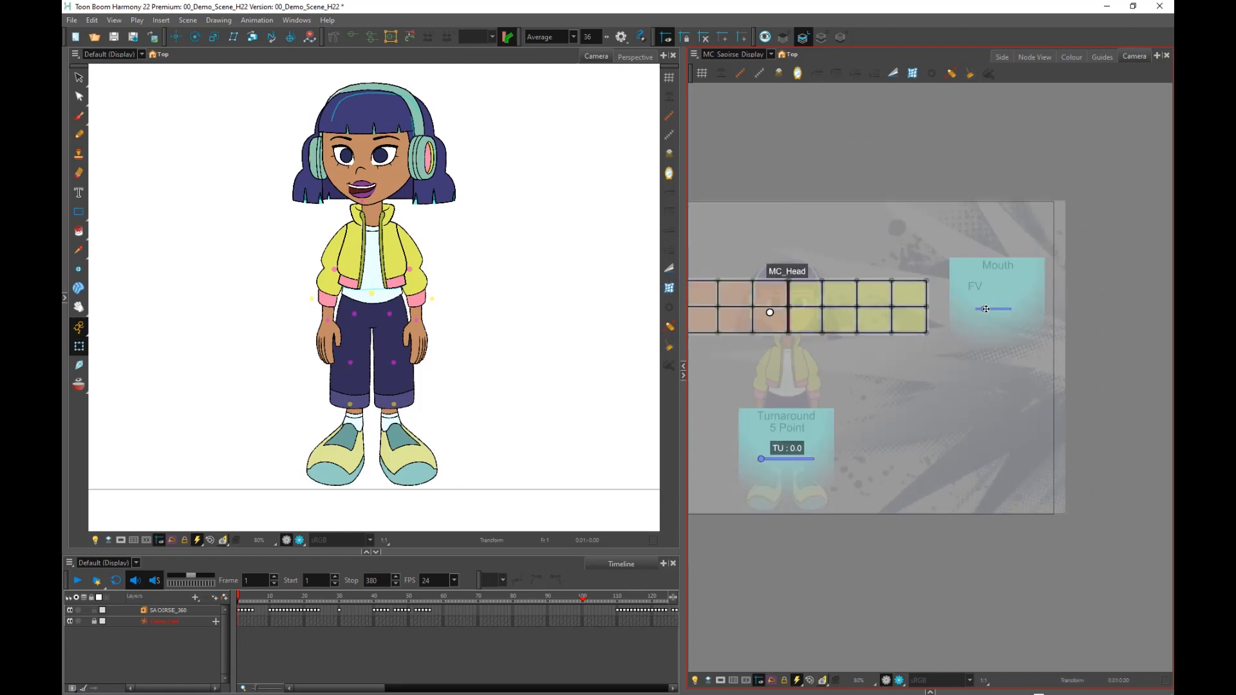
drag(811, 374, 978, 362)
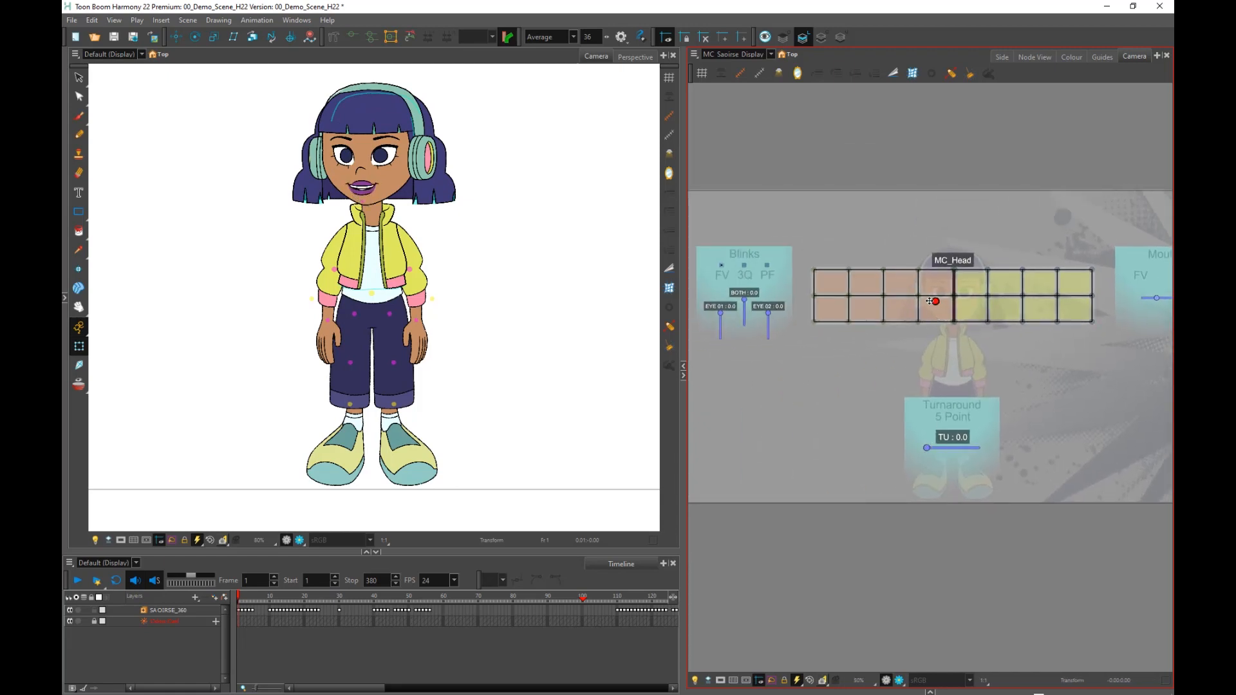
Turn the head to a right three-quarter view, switch the Blinks controls from FV to 3Q, and close both eyes.
drag(930, 301, 882, 298)
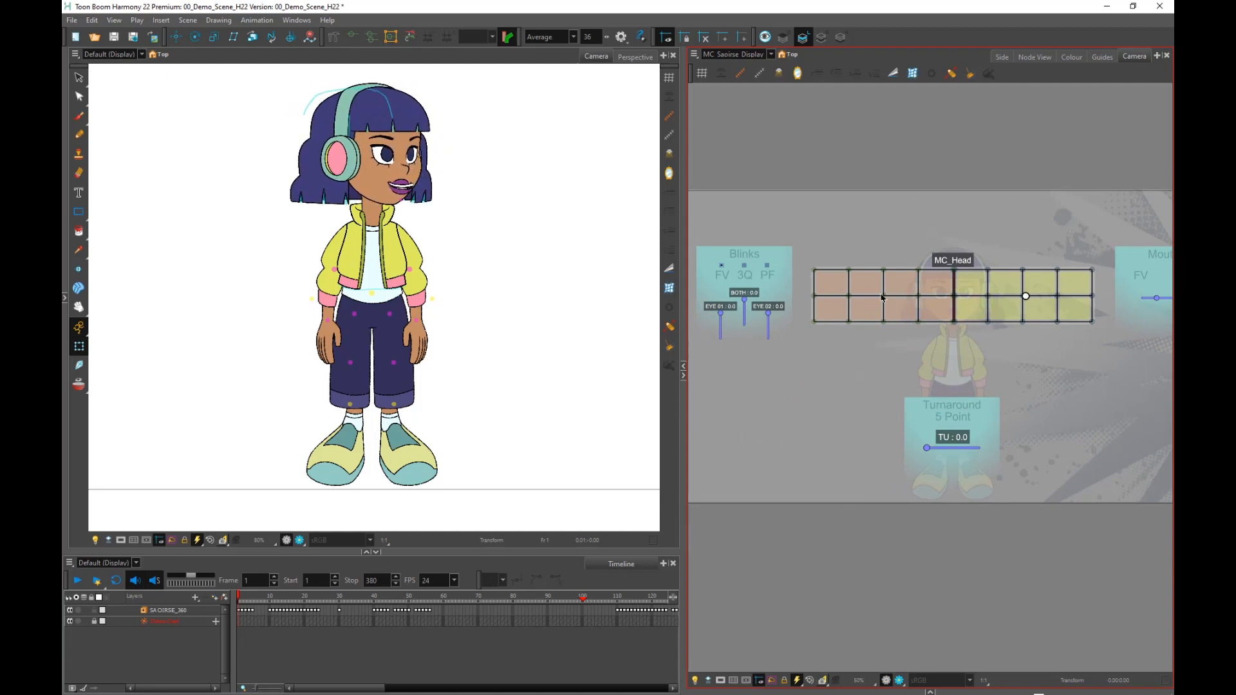
scroll(735, 269, up, 3)
drag(743, 322, 786, 322)
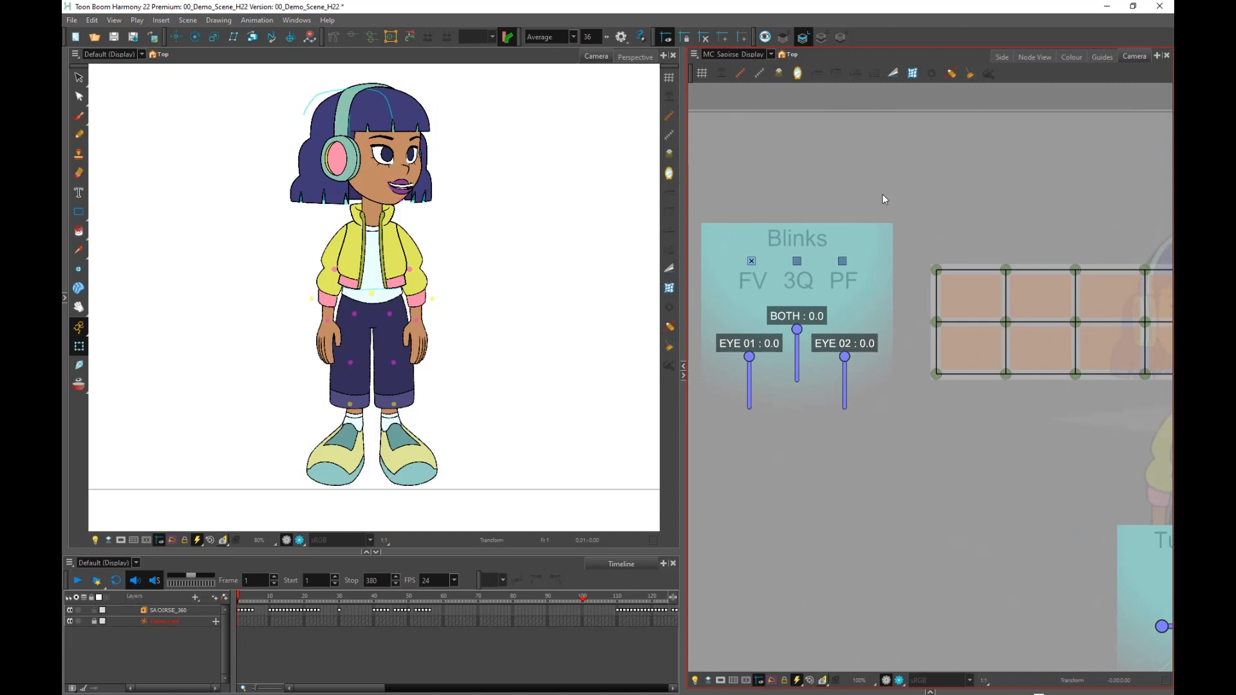
click(751, 260)
click(798, 261)
mouse_move(845, 357)
mouse_down()
mouse_move(839, 395)
mouse_move(845, 357)
mouse_up()
drag(749, 356, 797, 358)
Move MC_Head to the grid's yellow end for a right profile, switch the Blinks controls to PF, and test the EYE 01 slider.
scroll(928, 386, down, 2)
drag(947, 400, 778, 400)
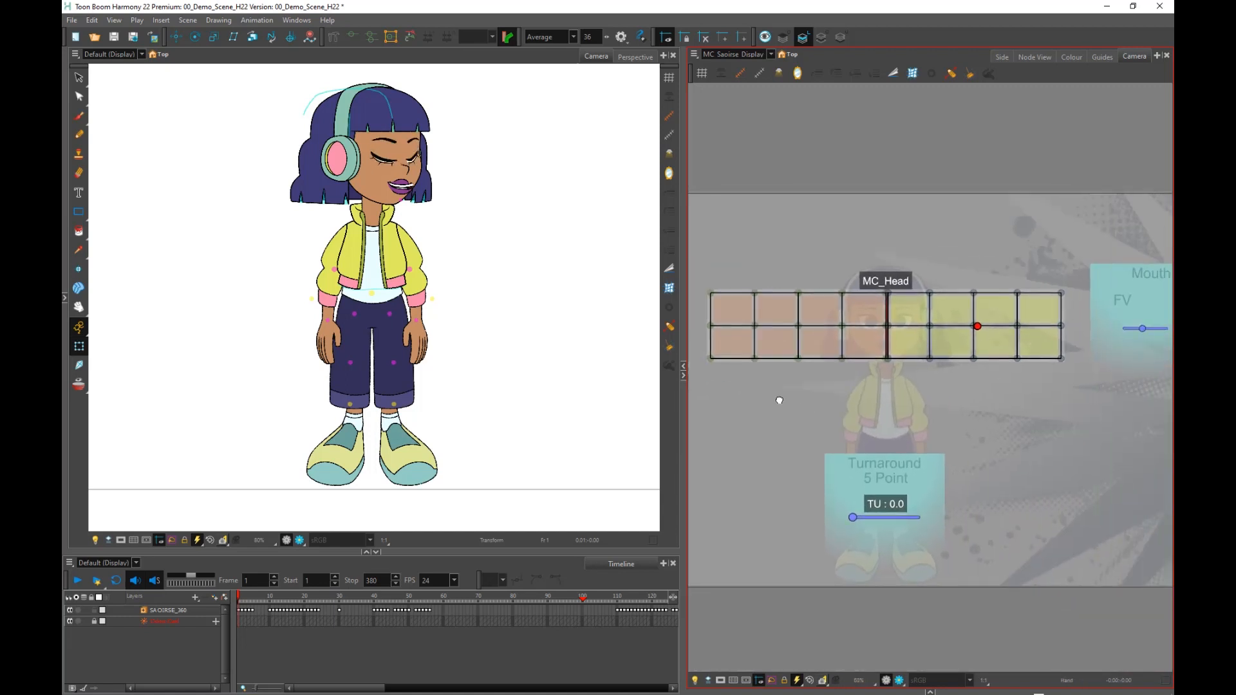
drag(978, 324, 1109, 354)
scroll(1034, 324, up, 2)
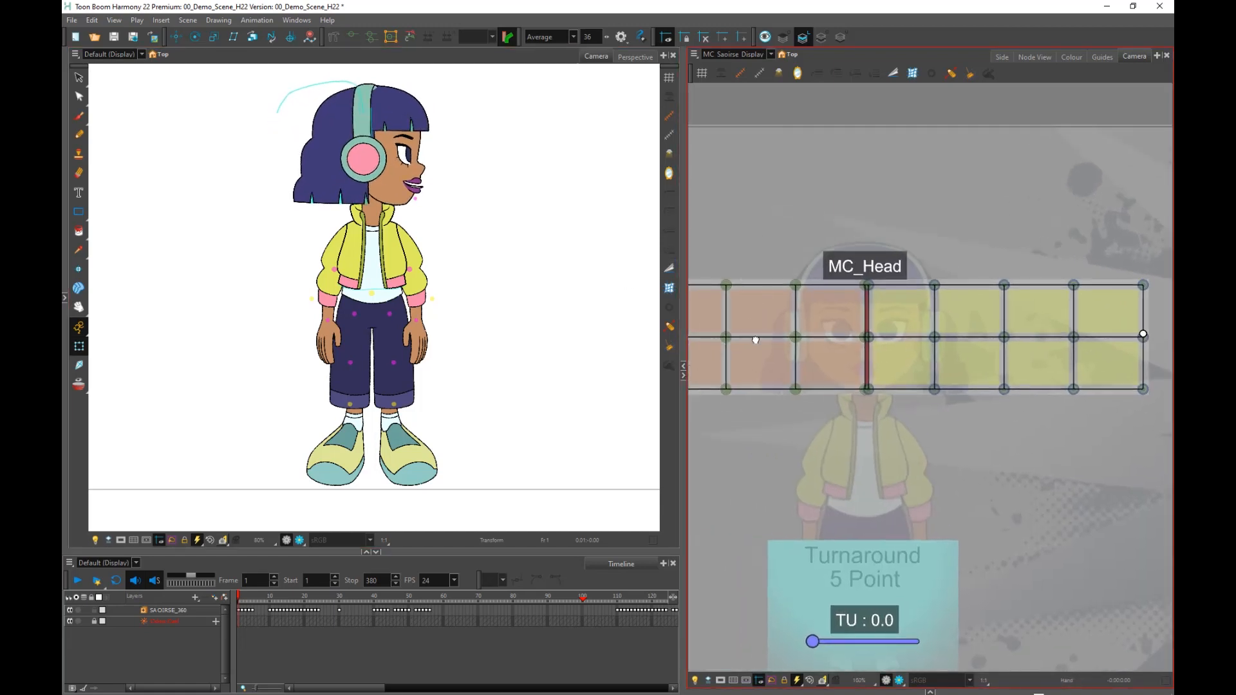
drag(754, 340, 1073, 351)
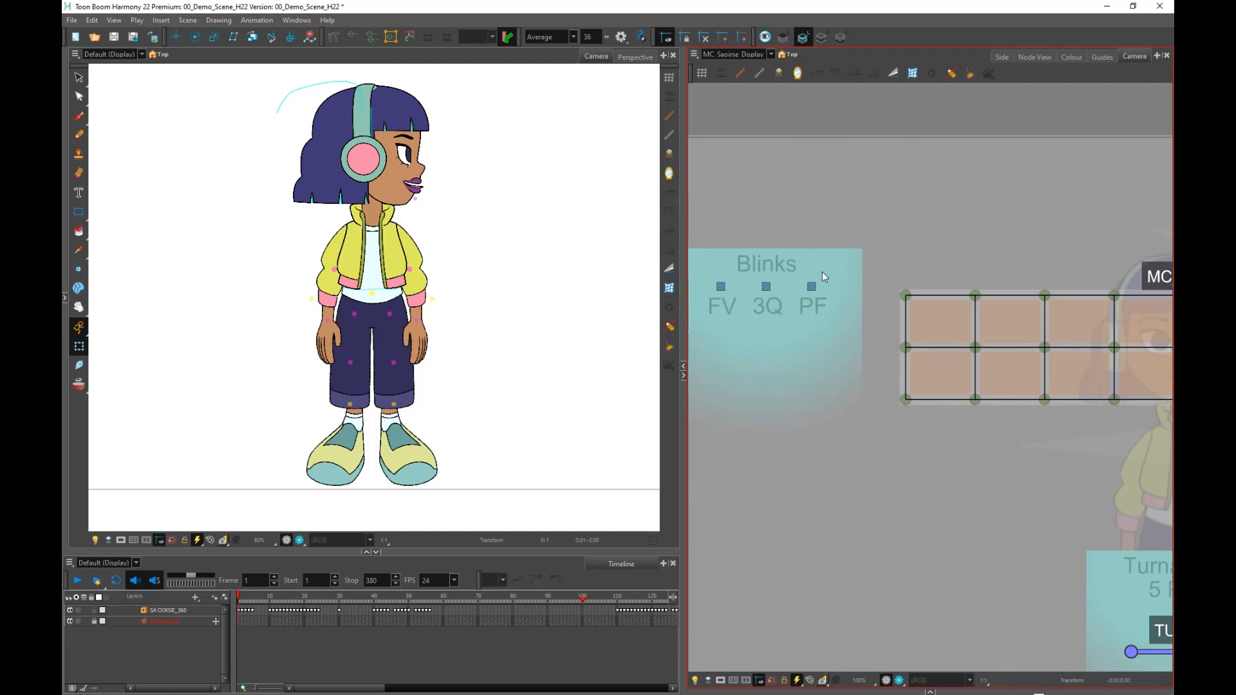
click(812, 287)
mouse_move(768, 355)
mouse_down()
mouse_move(765, 384)
mouse_move(768, 353)
mouse_up()
Turn the character's body to the side view by setting the Turnaround 5 Point slider to 2.0.
scroll(824, 291, down, 3)
drag(949, 398, 838, 347)
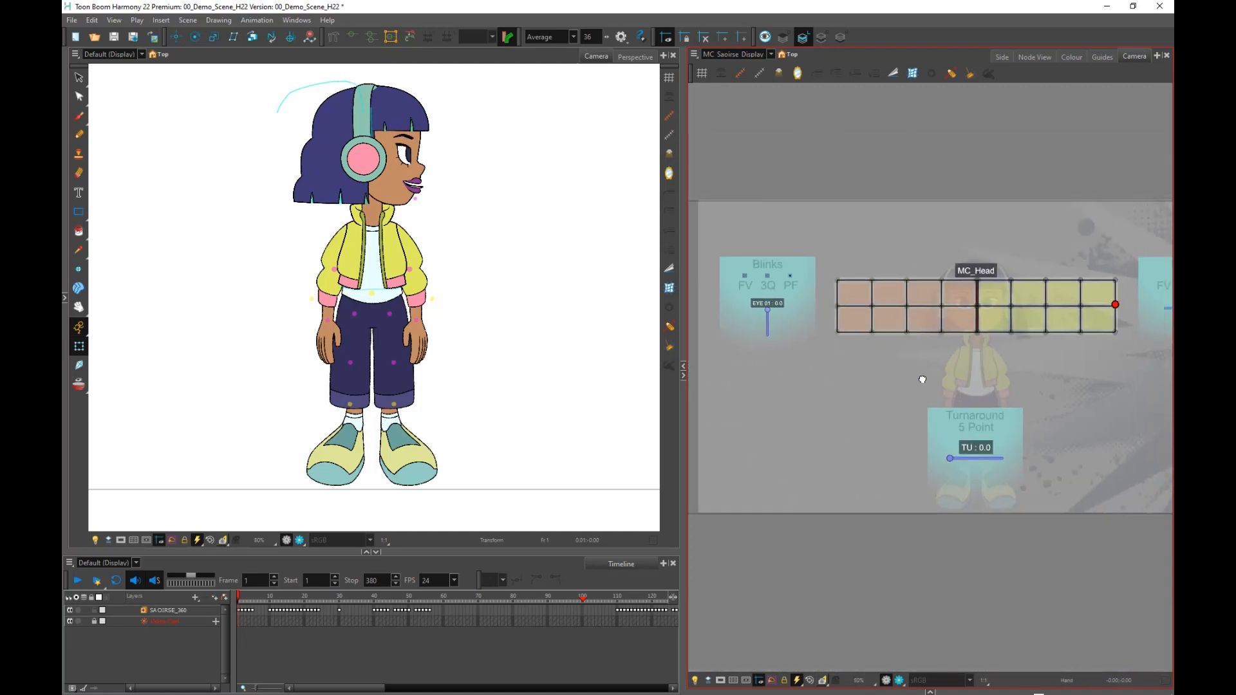
drag(876, 423, 893, 425)
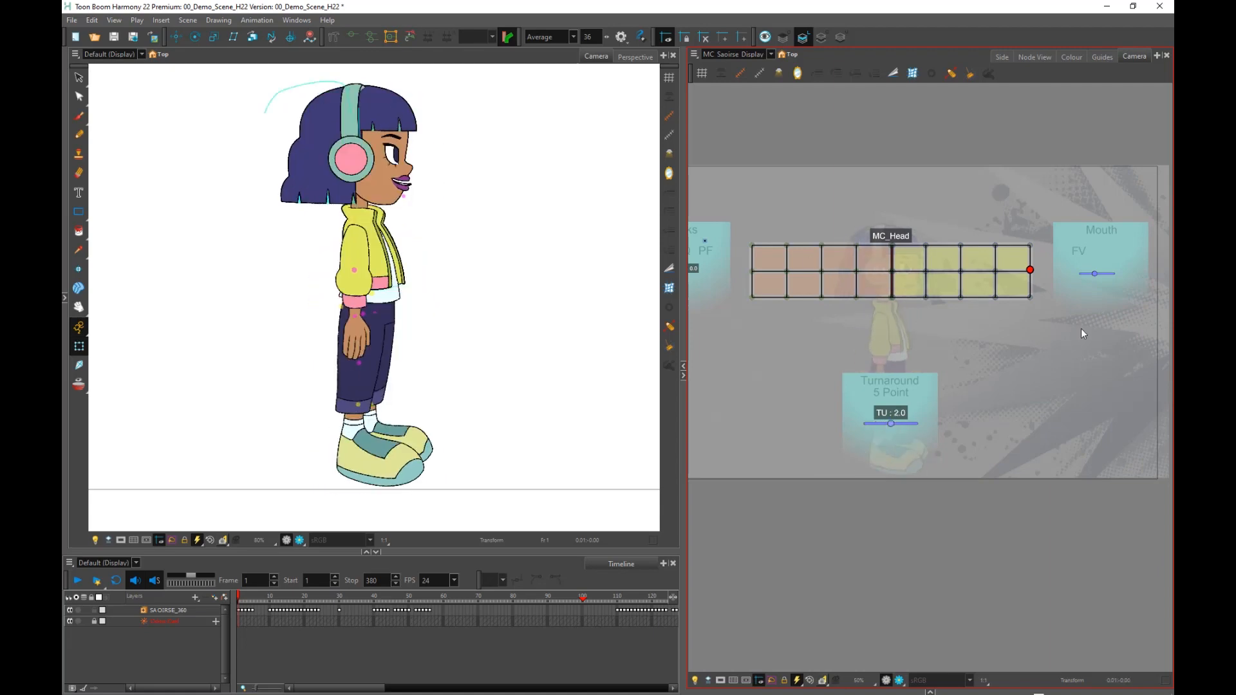
scroll(993, 320, down, 3)
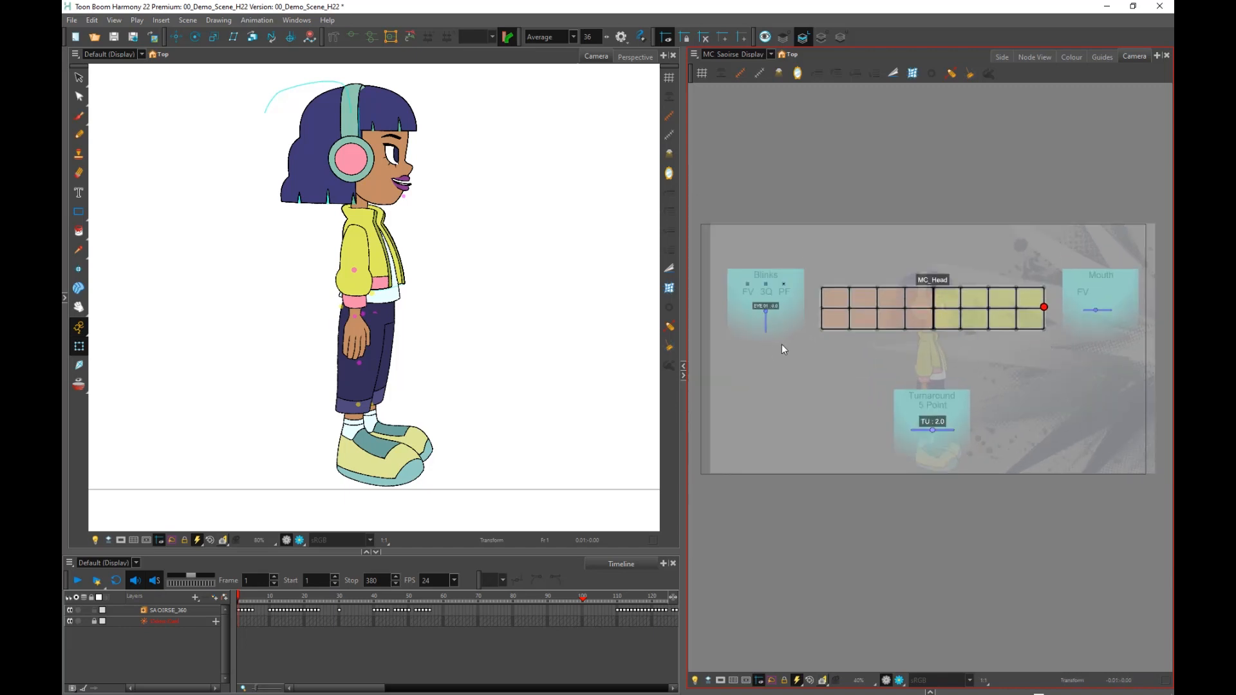
click(374, 267)
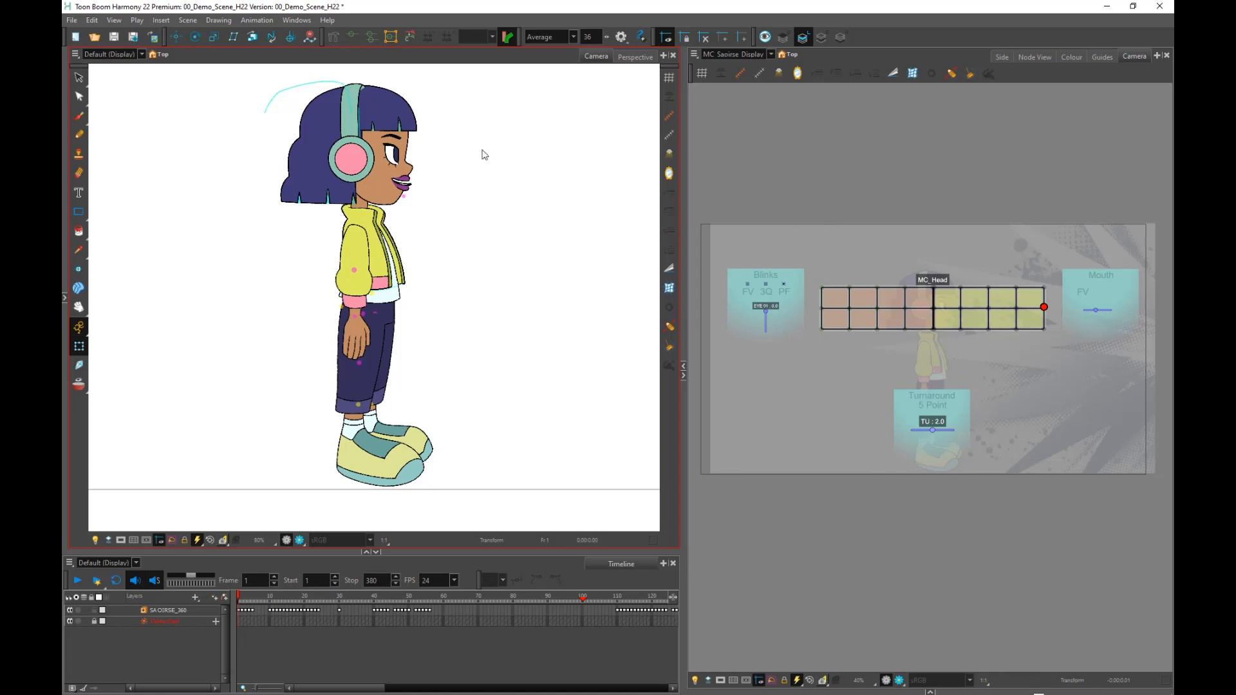
drag(441, 300, 423, 295)
scroll(386, 397, down, 1)
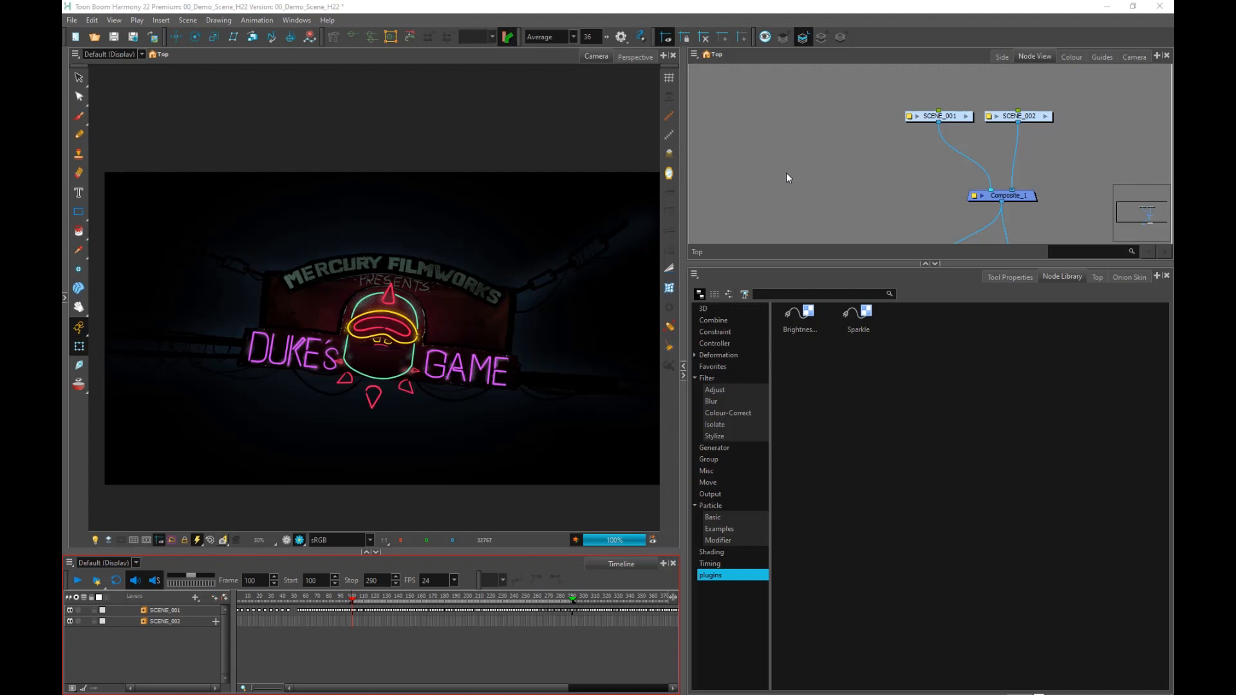
Browse the node library, including Favorites and Misc, and examine the Adjust, Blur, Colour-Correct and Isolate filter nodes.
drag(799, 465, 799, 464)
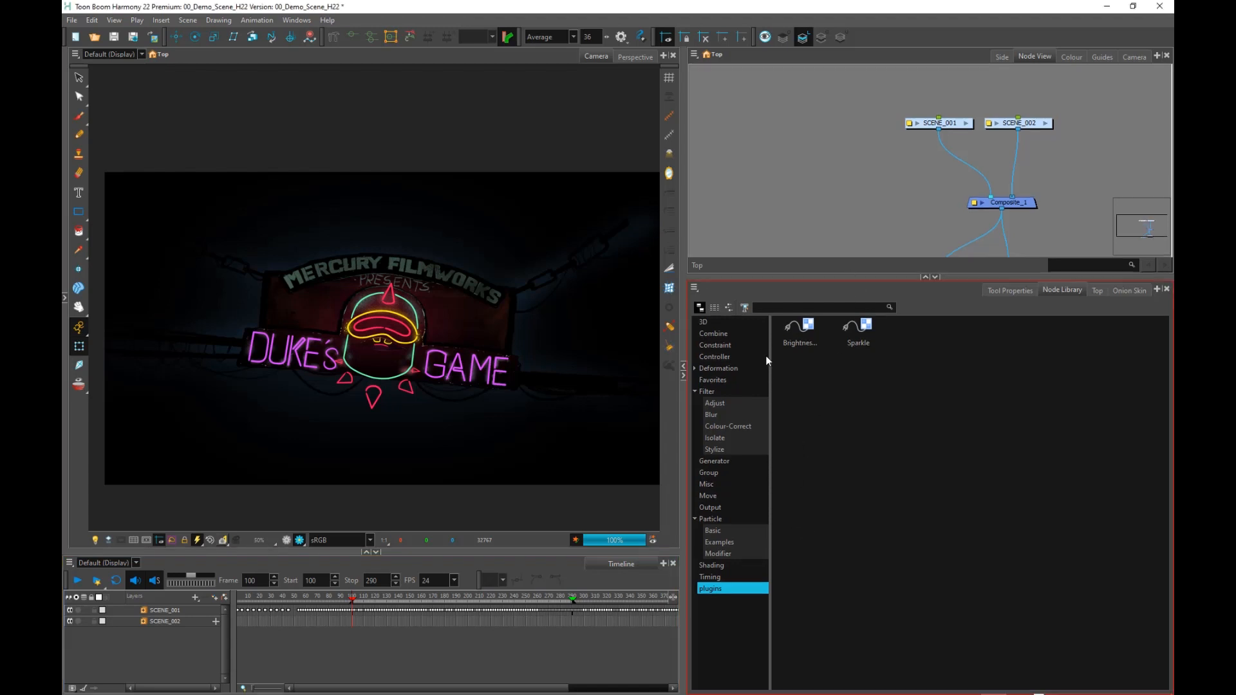
click(710, 334)
click(715, 346)
click(721, 380)
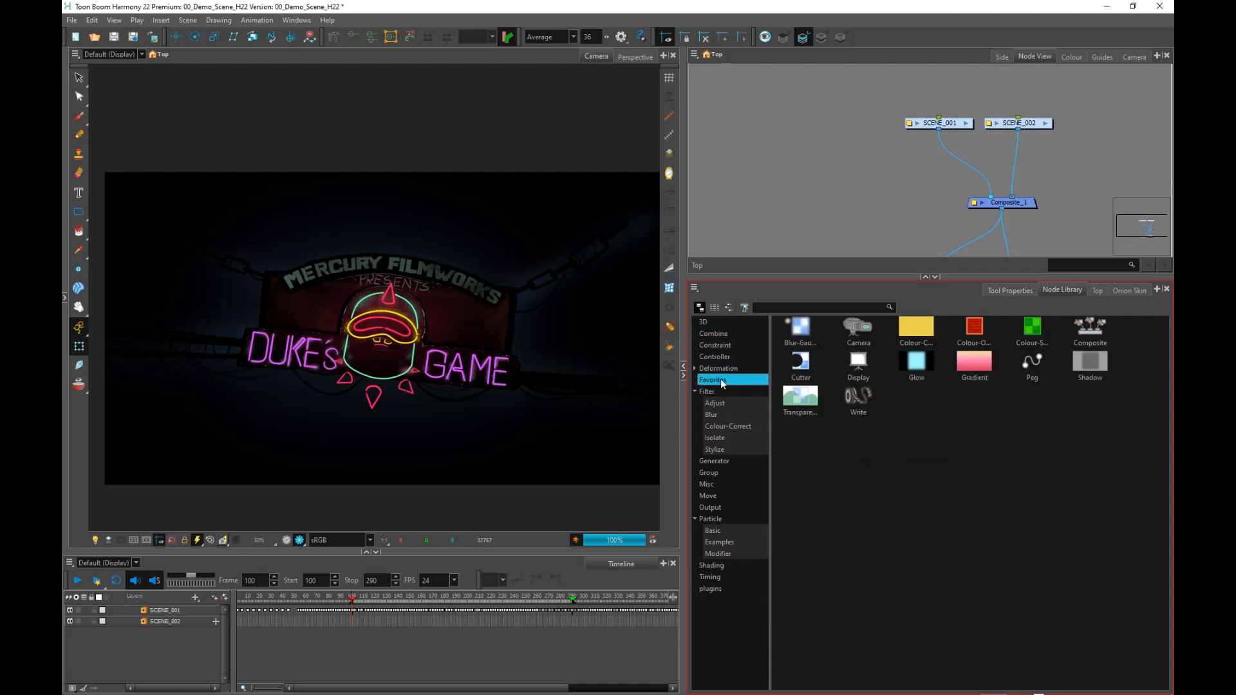
click(720, 415)
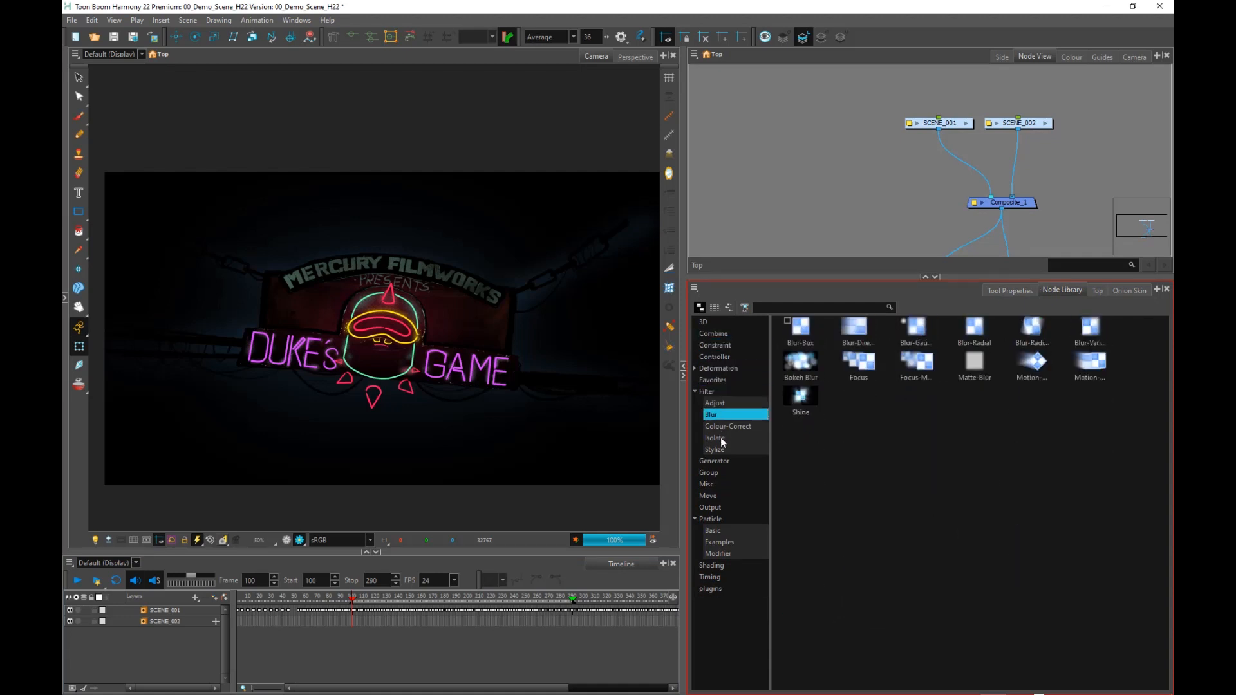
click(721, 438)
click(713, 484)
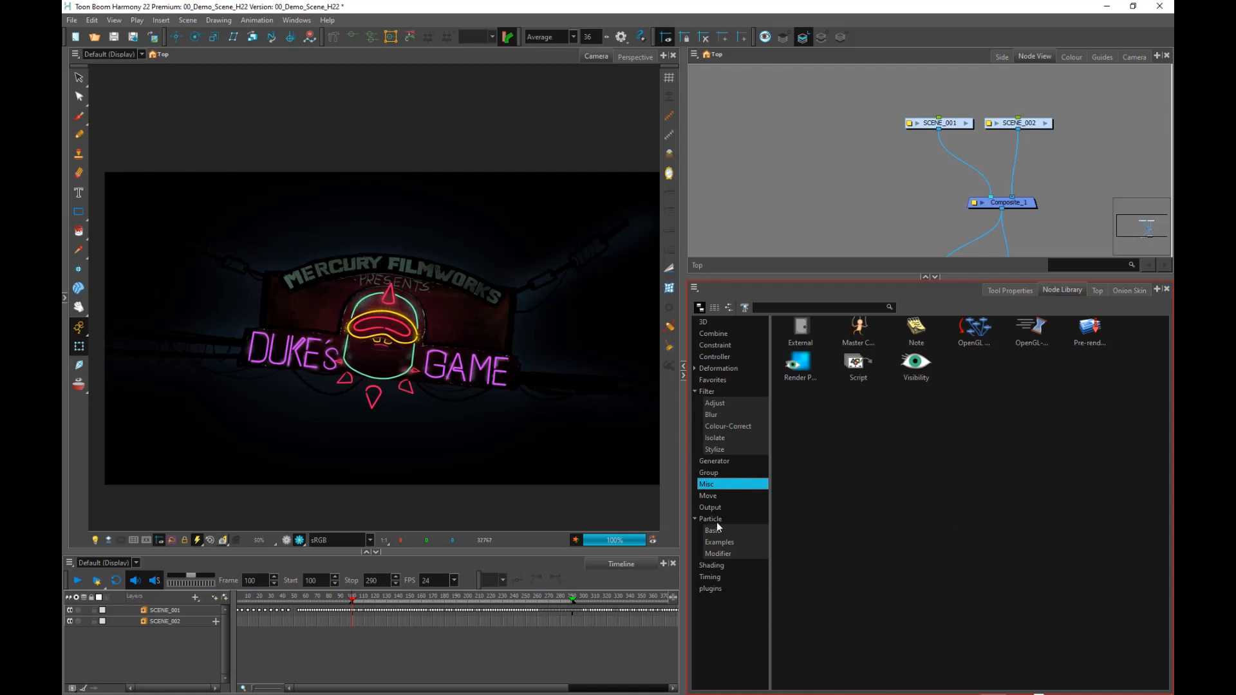
click(721, 406)
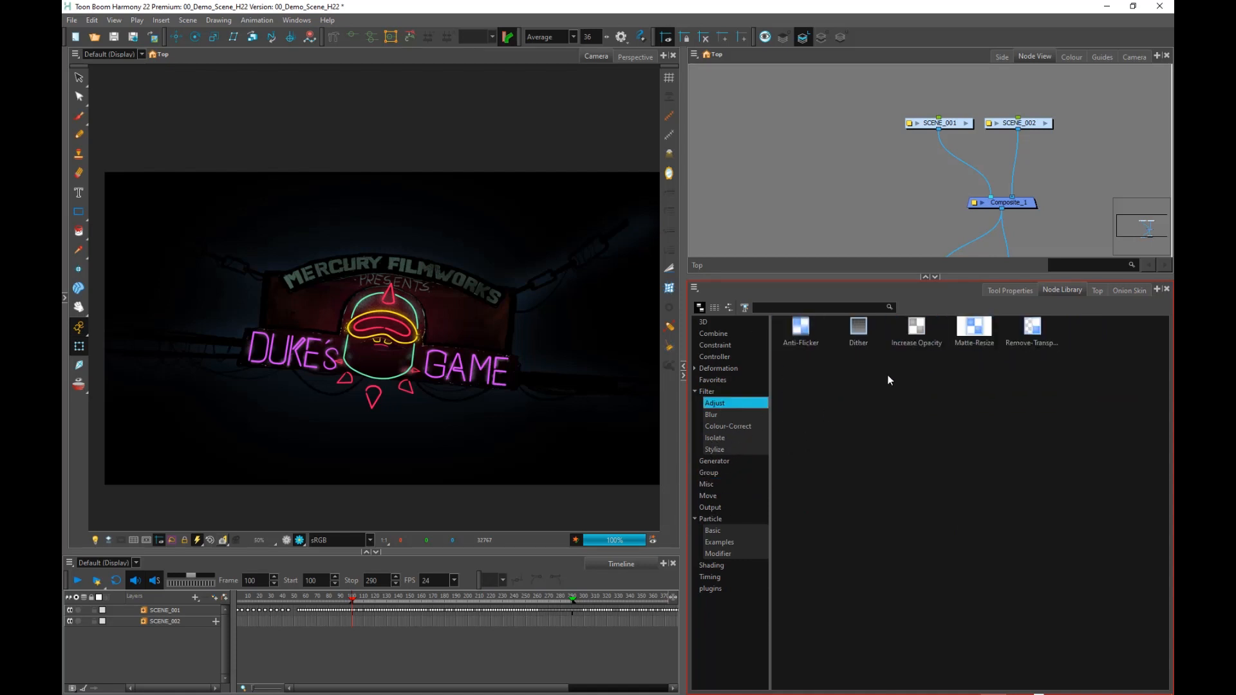
click(715, 415)
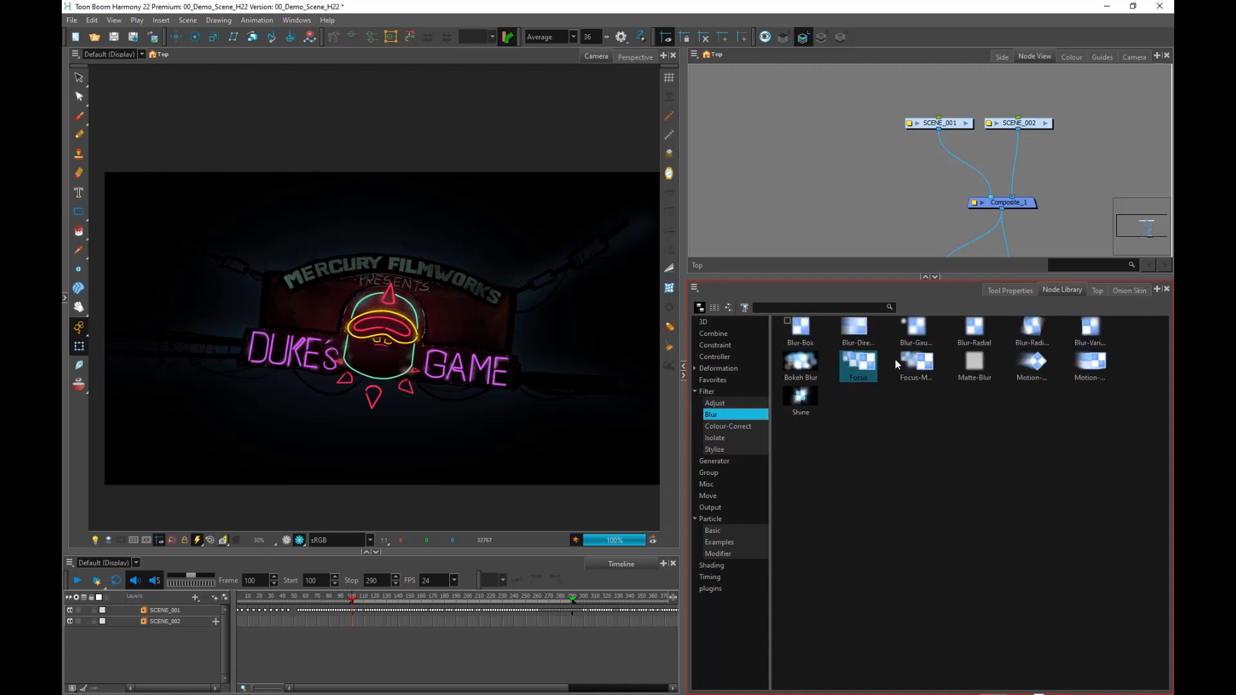
click(717, 428)
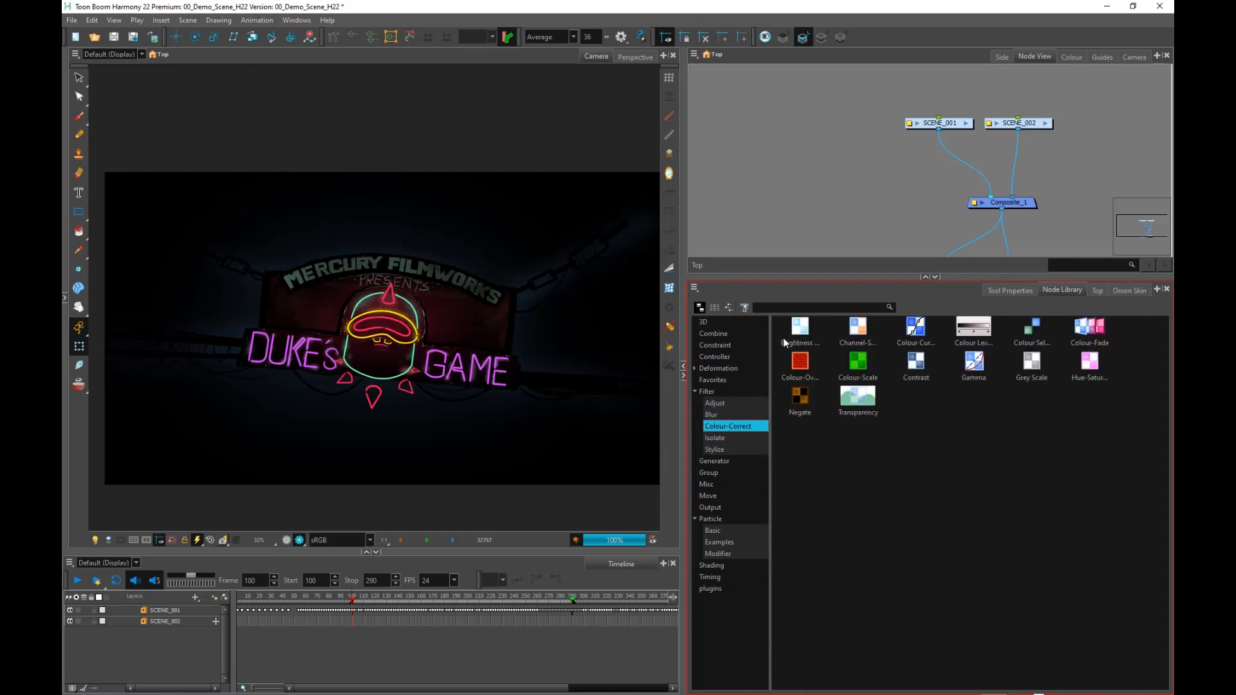
click(715, 441)
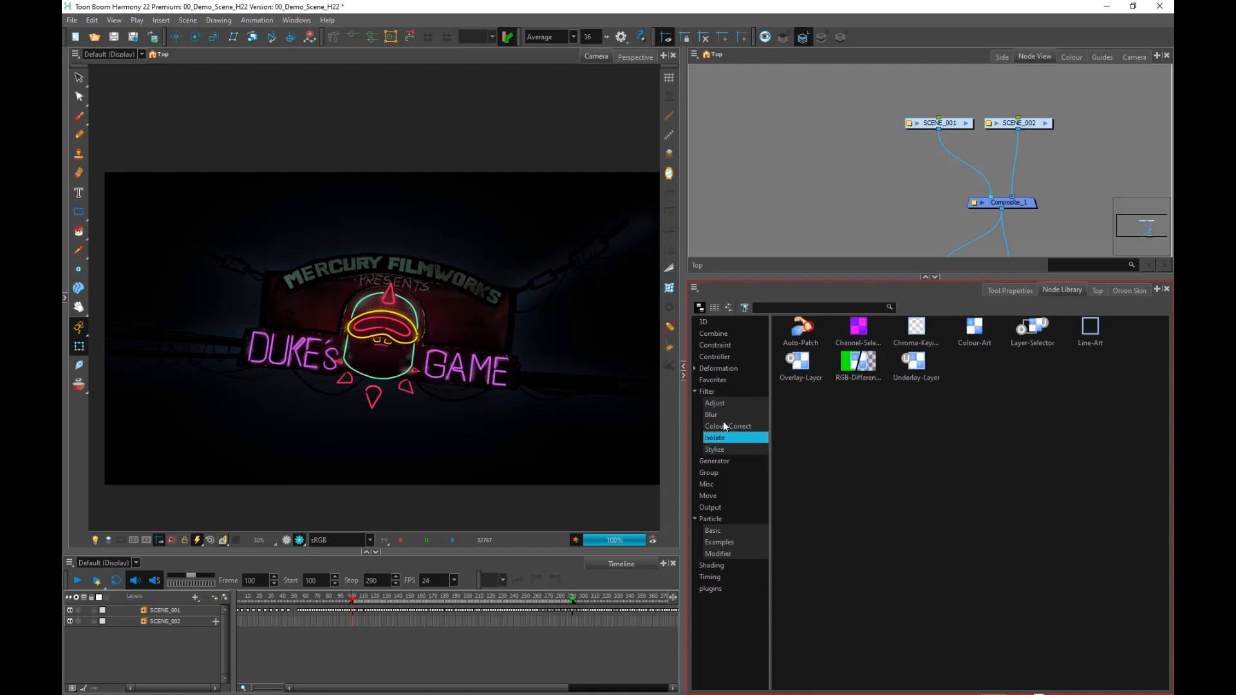
Browse the node library's Move, Generator, Particle, Constraint, Group, Misc and plugins categories and examine the available nodes.
click(708, 497)
click(715, 461)
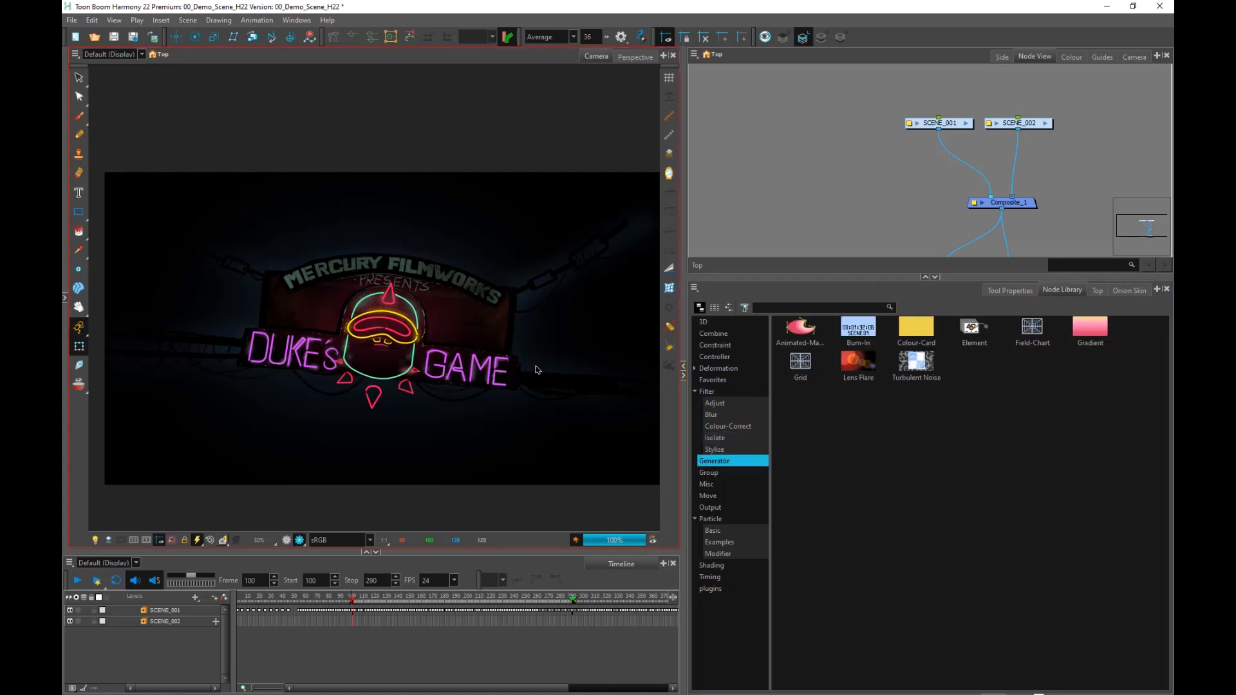
click(709, 520)
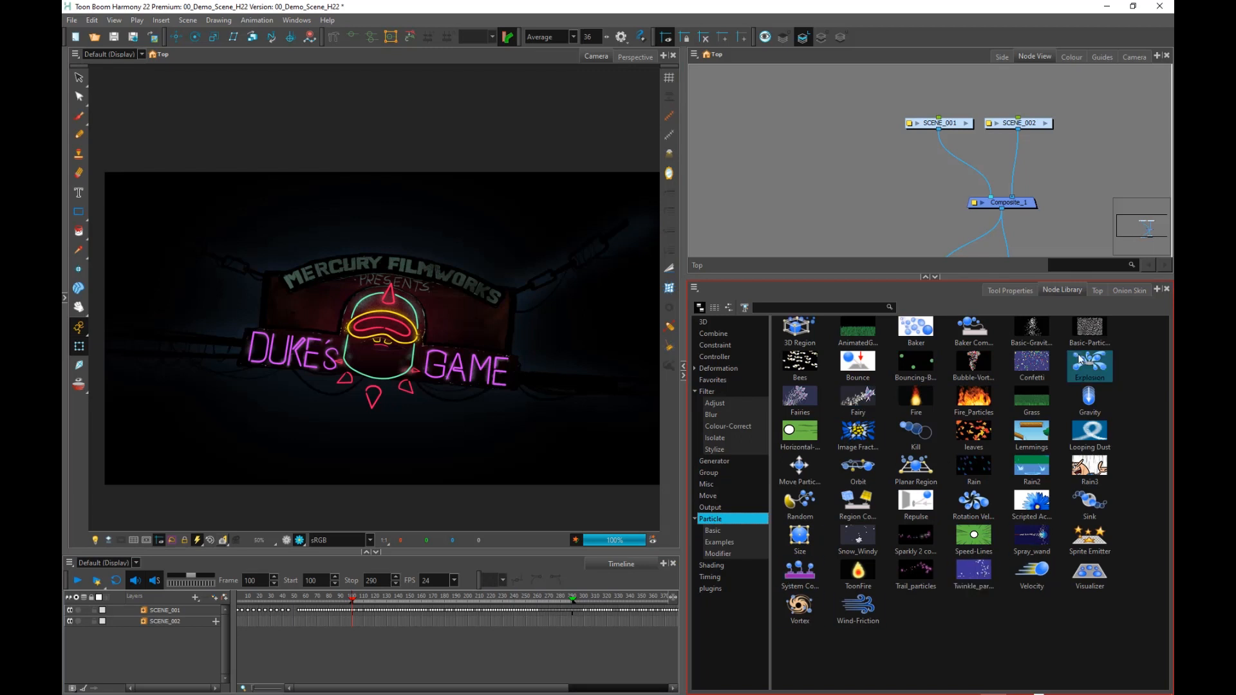
click(711, 589)
click(726, 426)
click(712, 346)
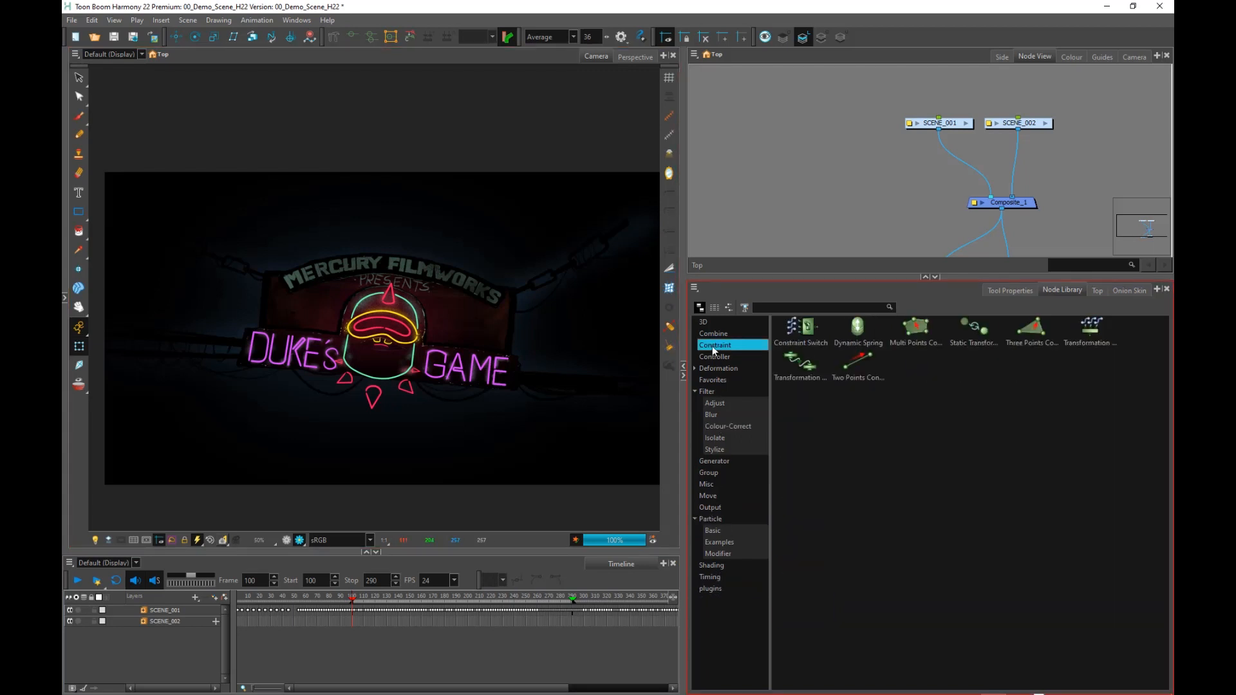
click(708, 473)
click(713, 487)
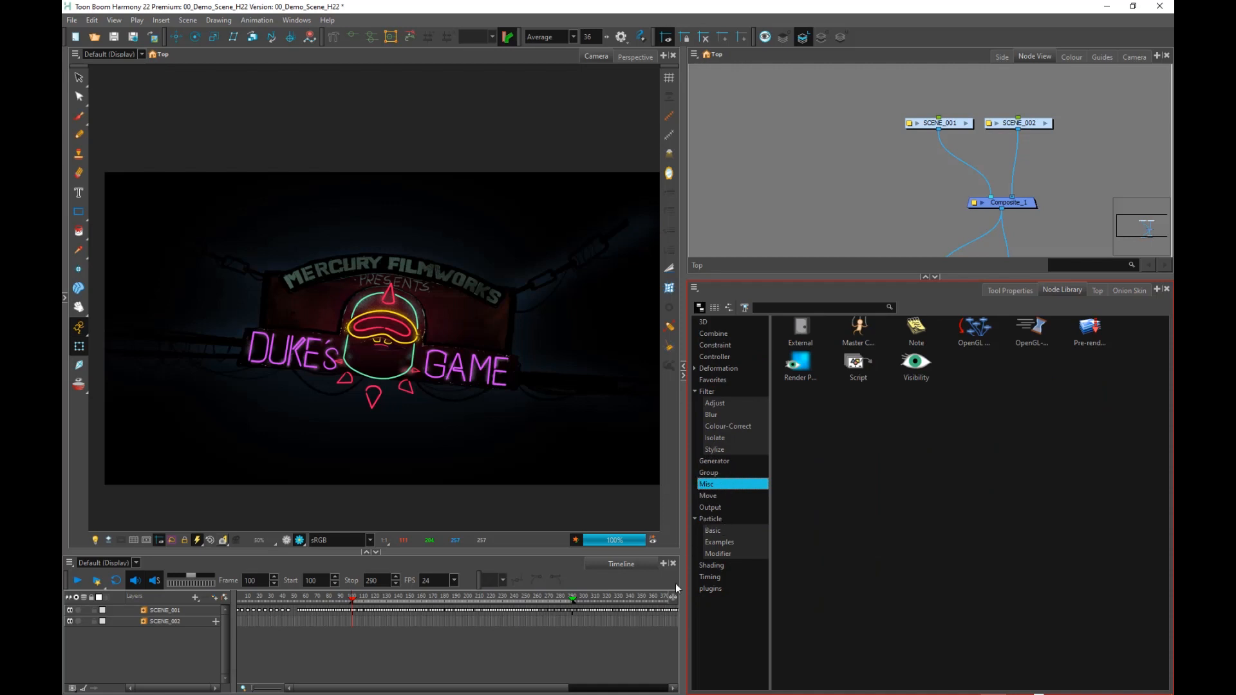
click(710, 590)
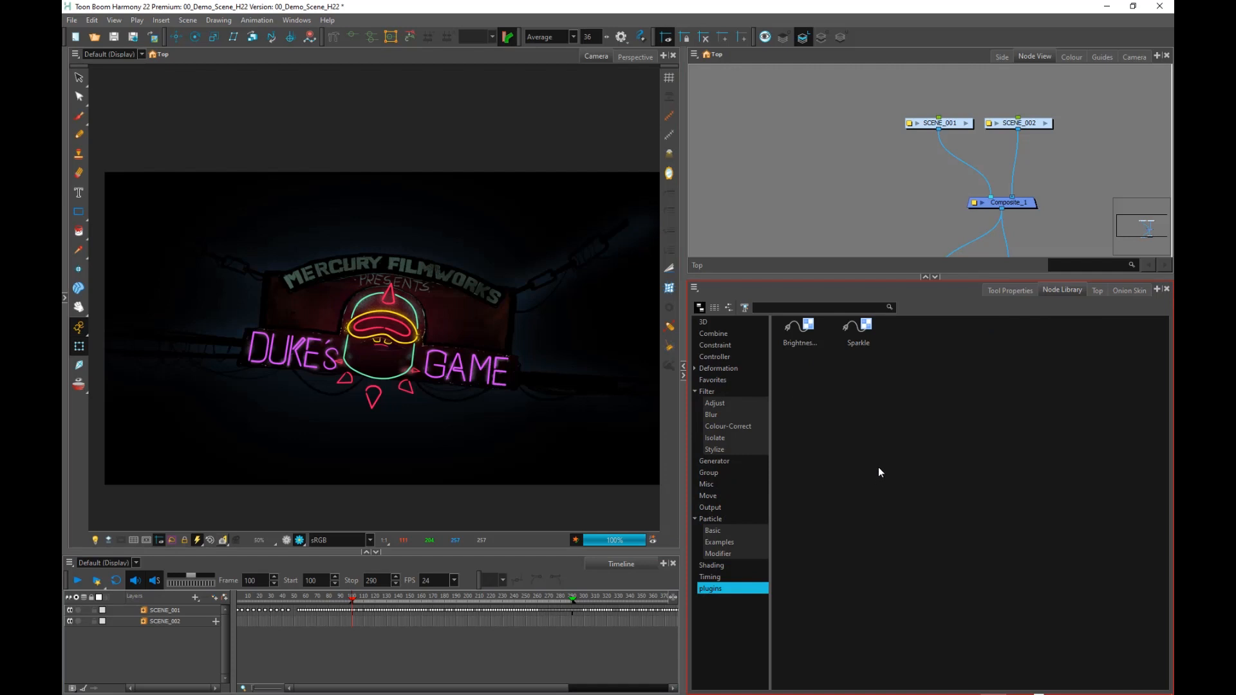
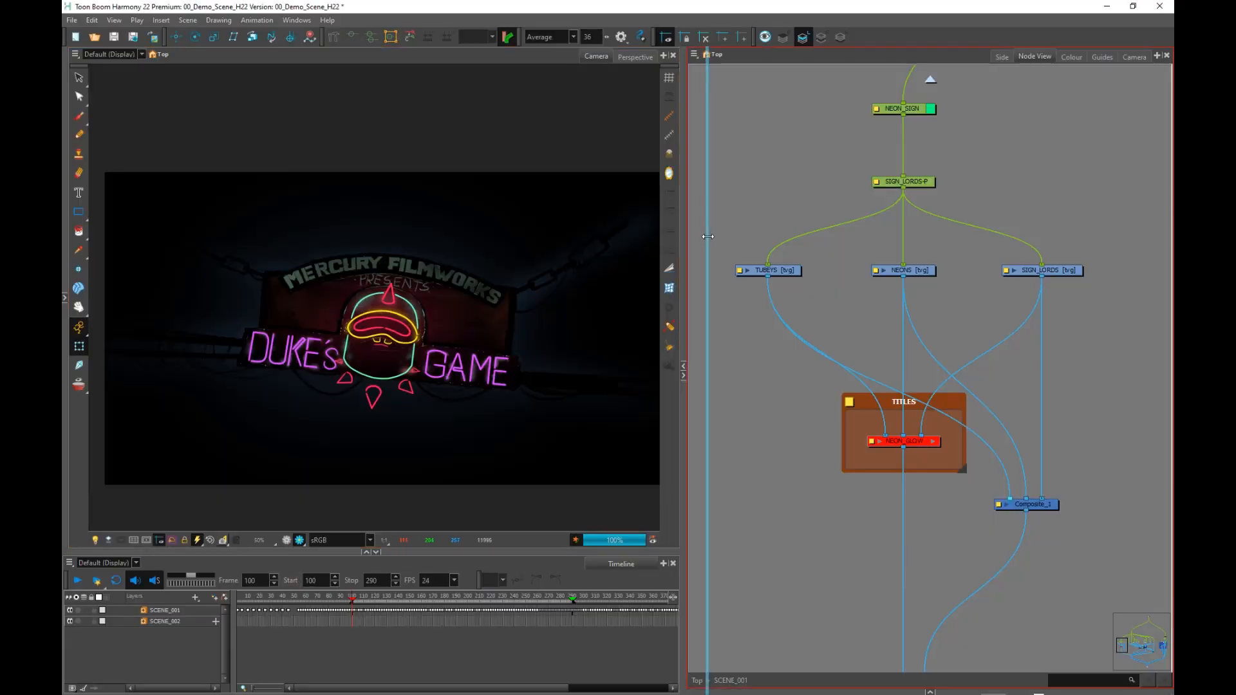
Show the Node View's toolbar and enable the NEON_GLOW group in the TITLES backdrop.
drag(685, 236, 704, 239)
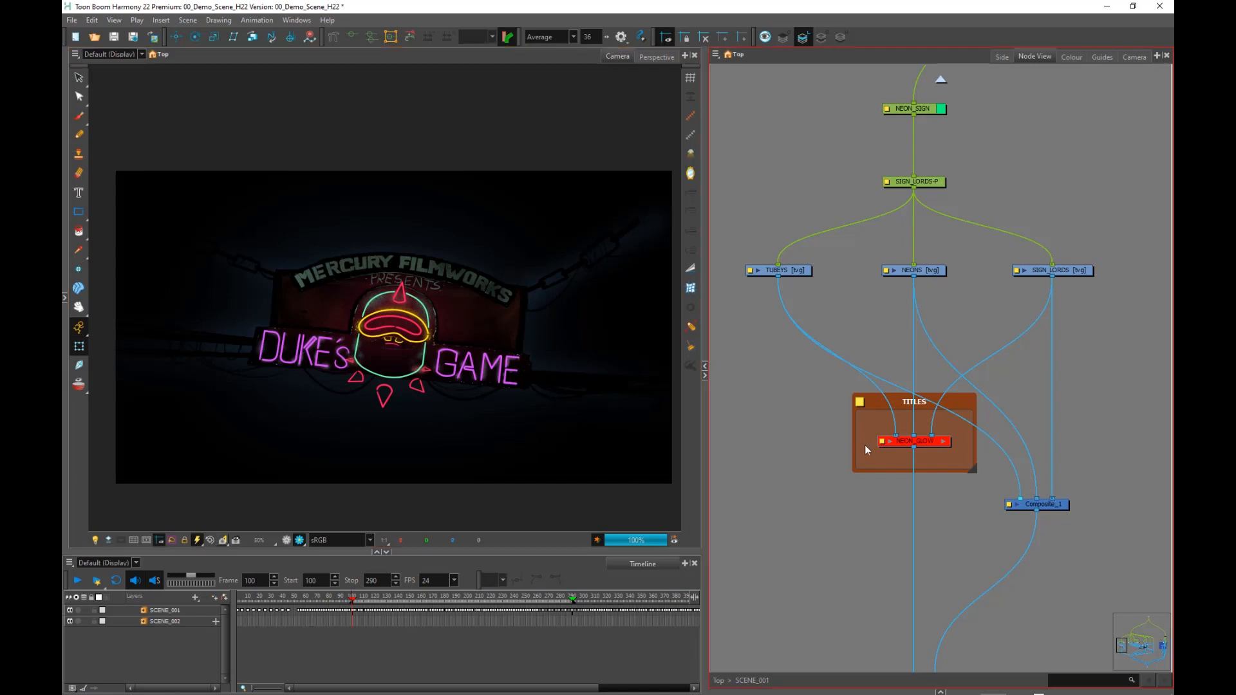
drag(967, 418, 968, 416)
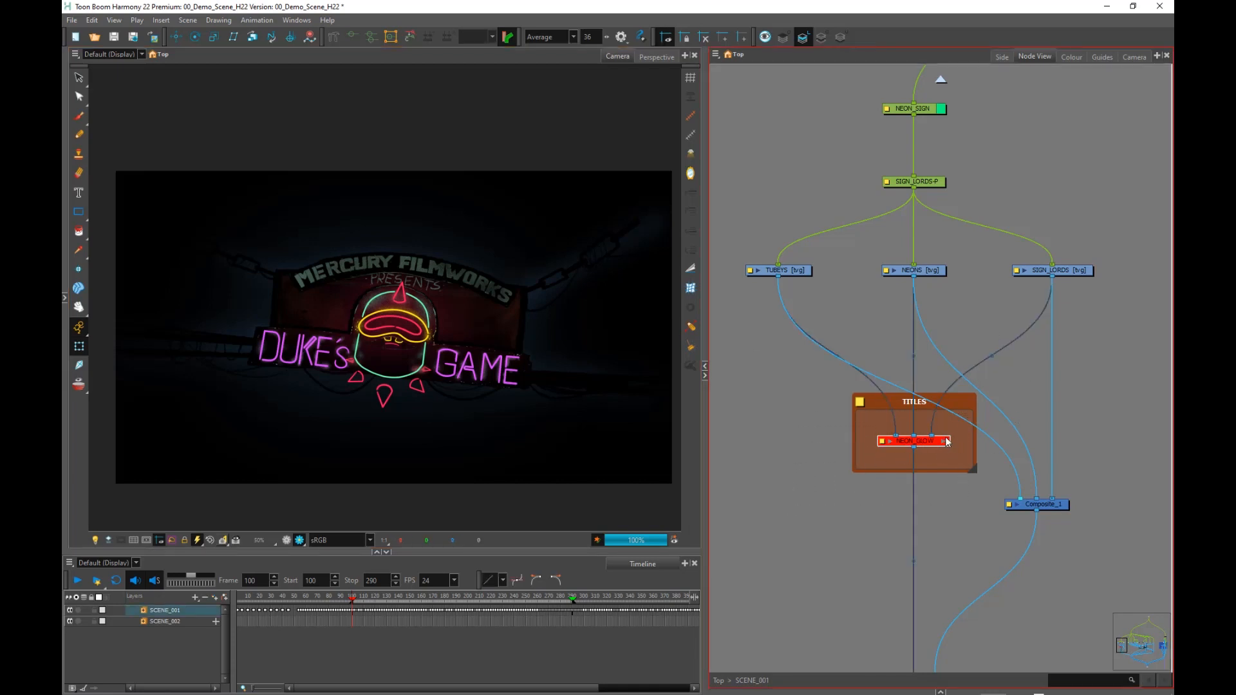
right_click(896, 59)
click(947, 64)
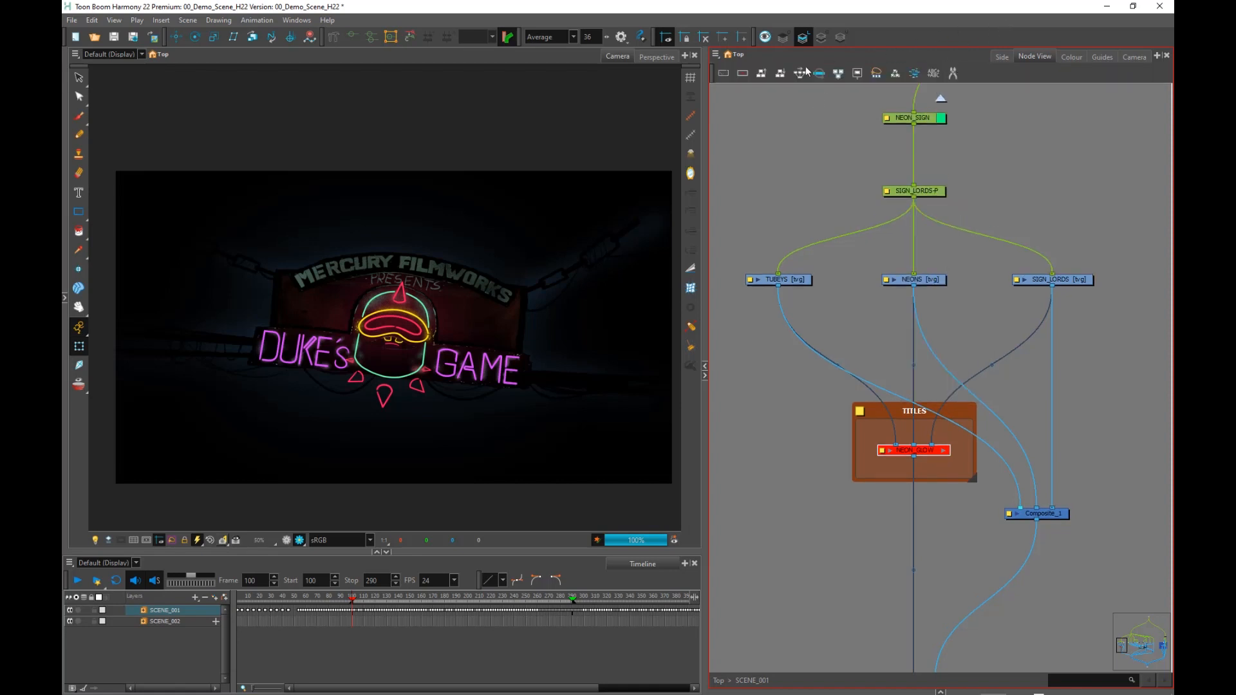
click(724, 73)
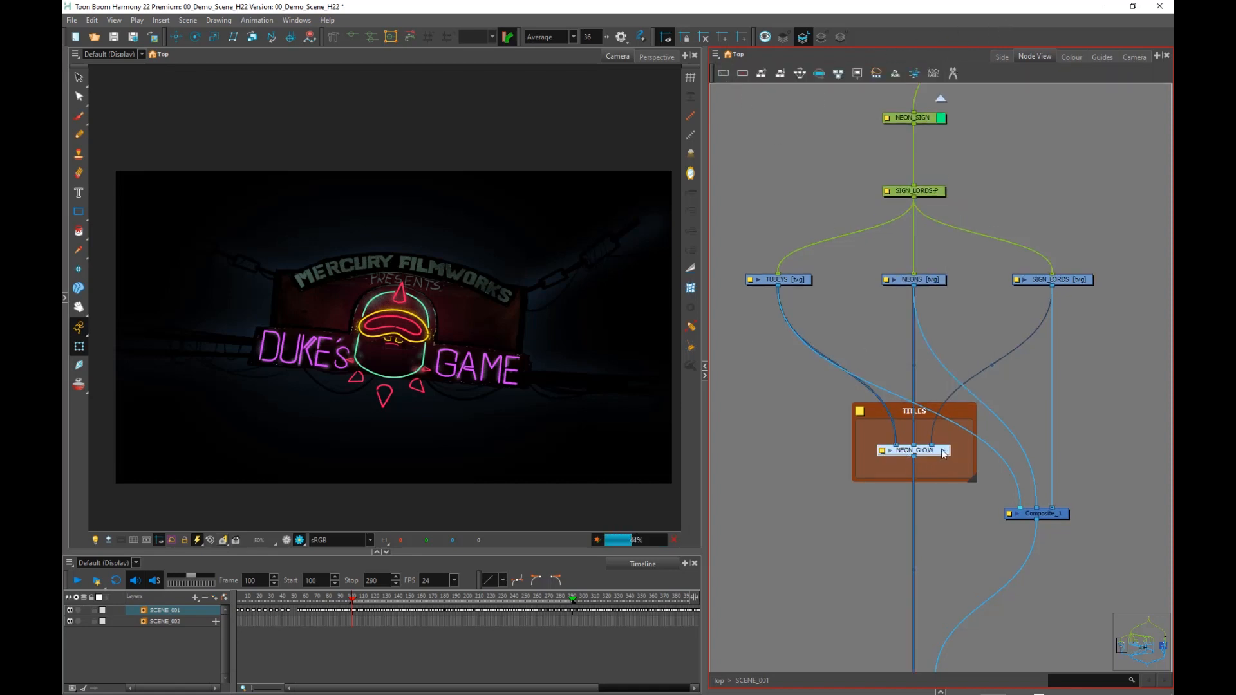
Enter the NEON_GLOW group and examine its port connections and its glow, bloom and overlay nodes.
double_click(943, 450)
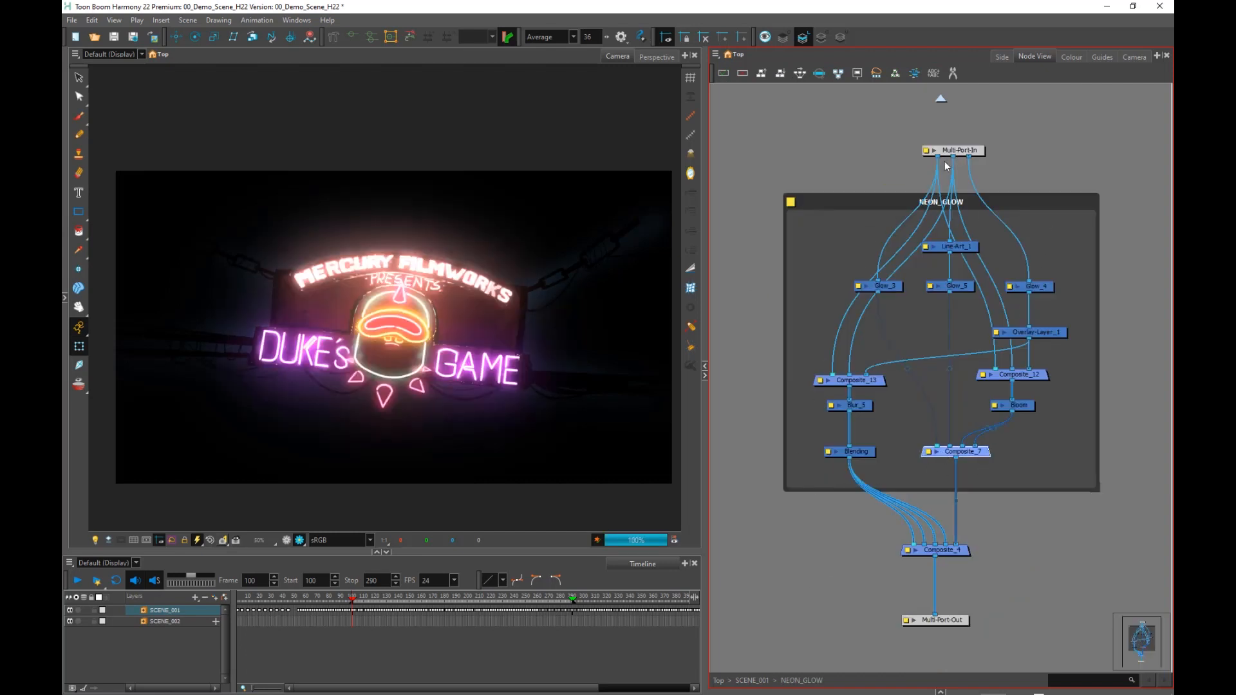
drag(955, 152, 947, 150)
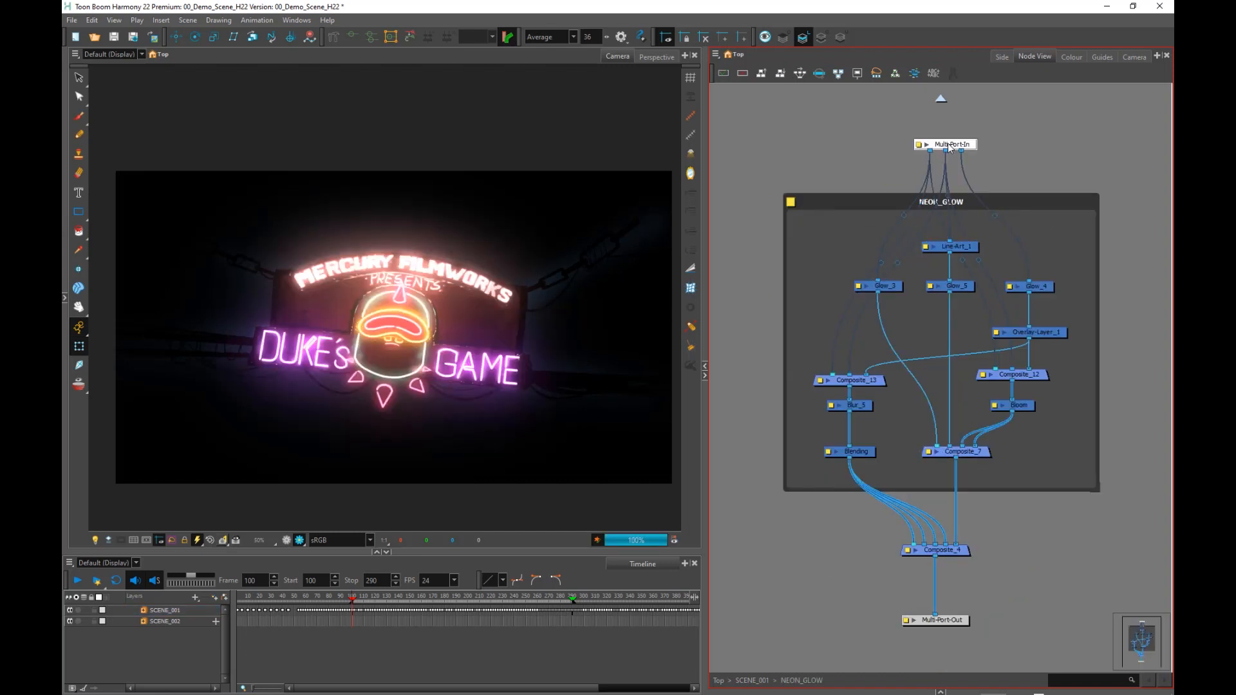
click(1053, 256)
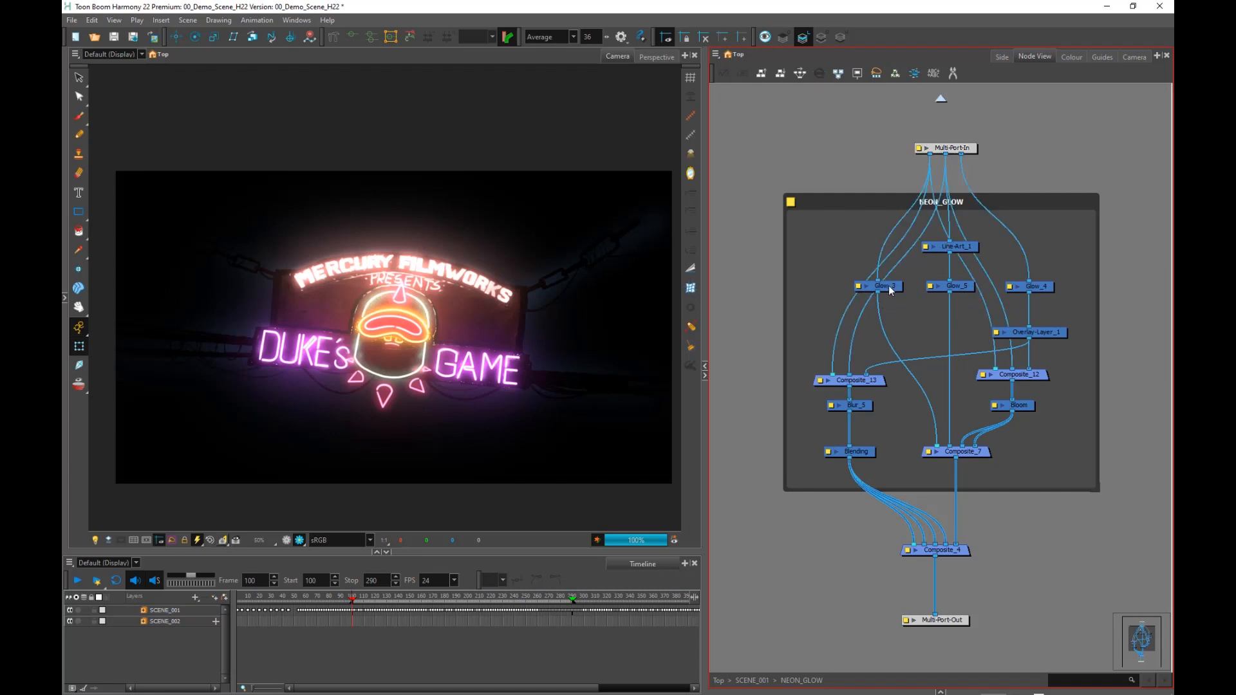
click(889, 289)
click(1028, 407)
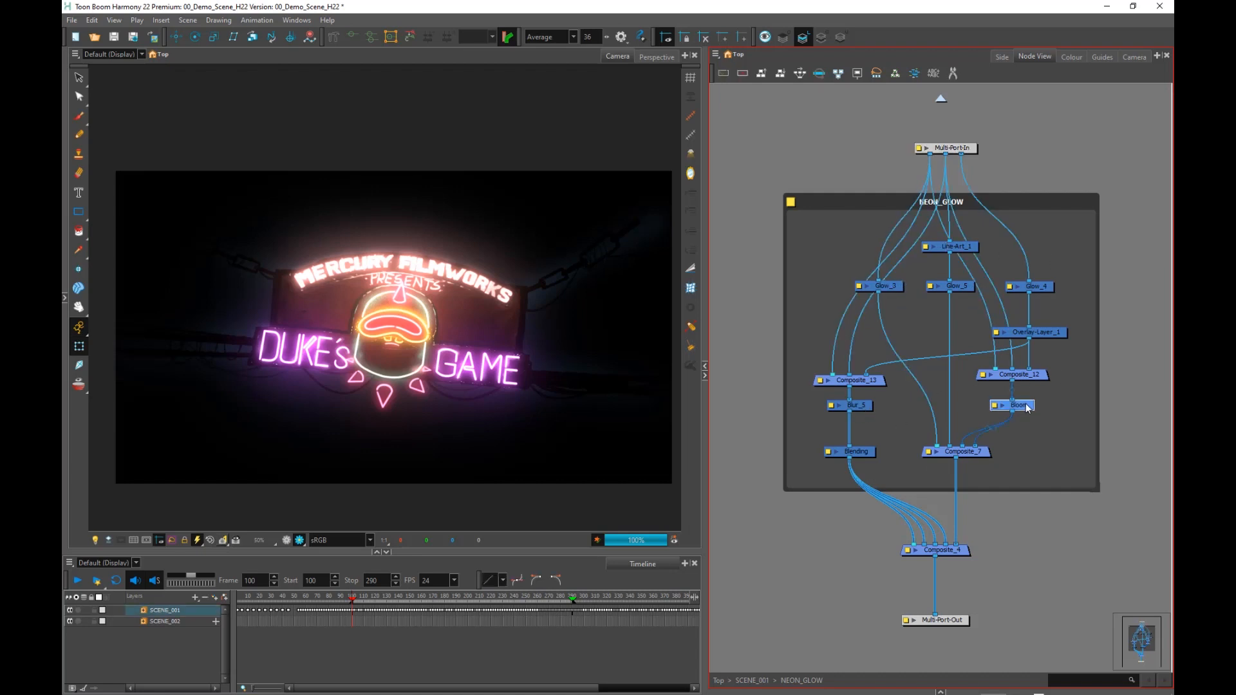
drag(1028, 407, 1023, 407)
drag(1051, 336, 1050, 322)
click(1061, 291)
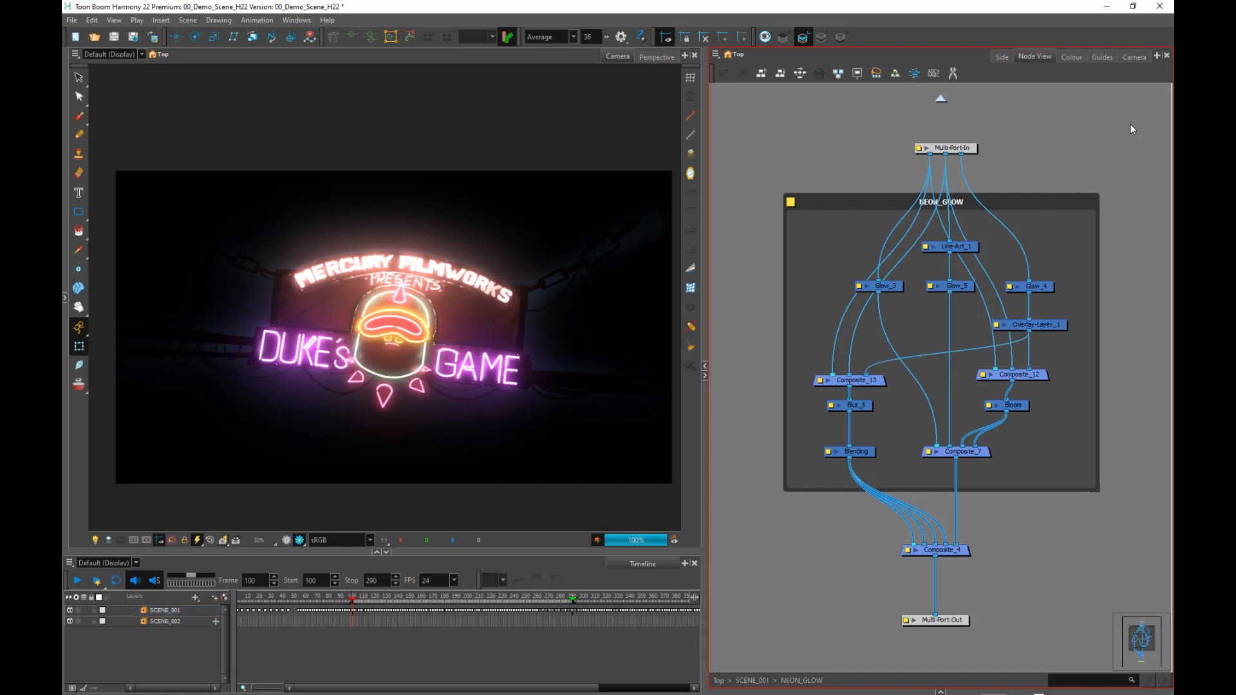
Compare the glowing neon sign with the stored snapshot in the camera view.
click(225, 540)
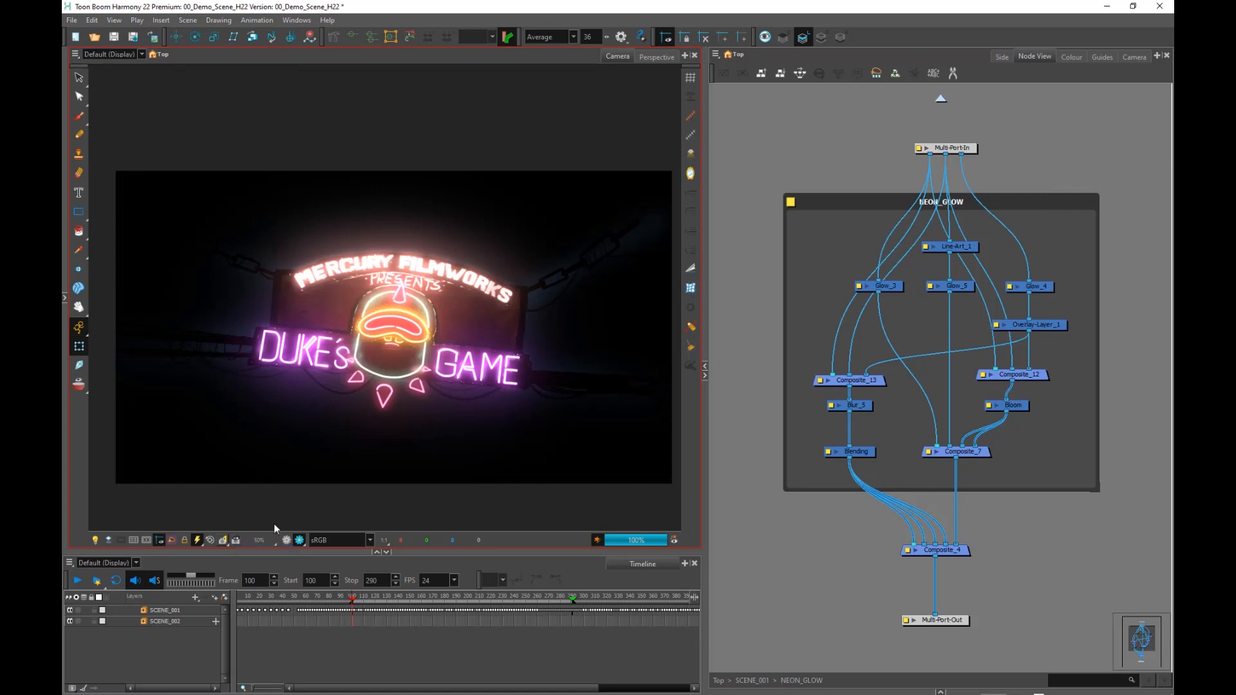
click(235, 542)
click(235, 544)
click(234, 544)
click(235, 544)
Move the timeline to frame 290.
click(573, 593)
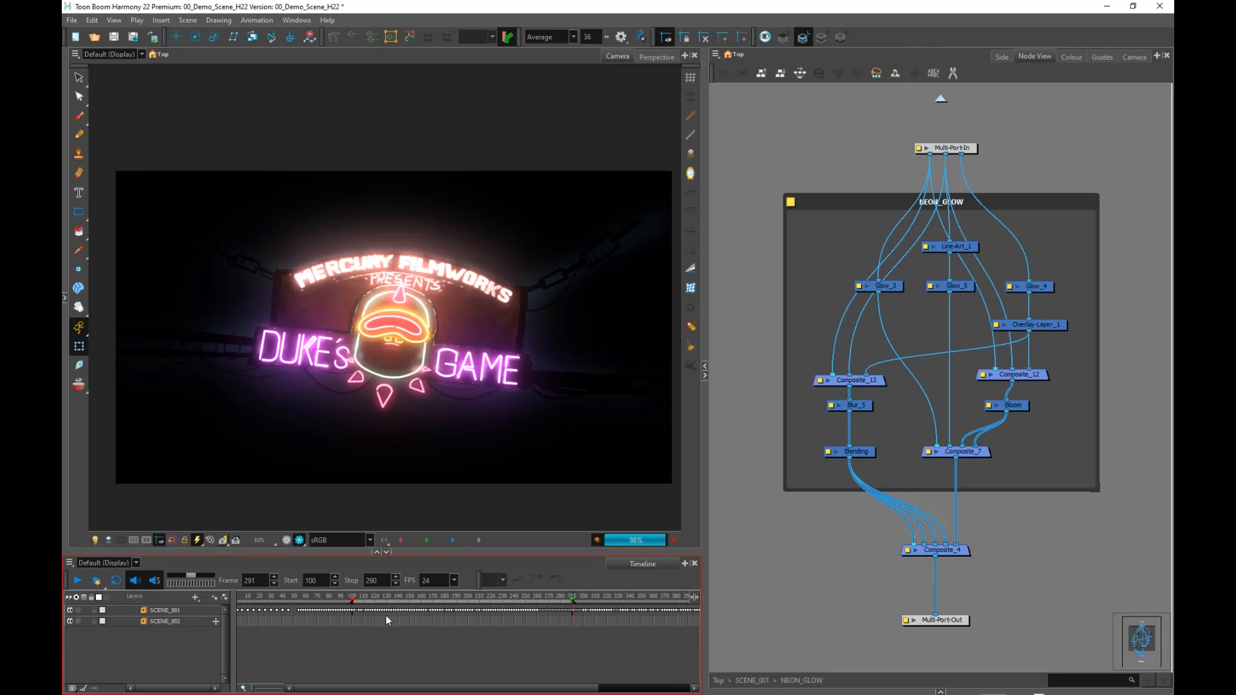
key(BackSpace)
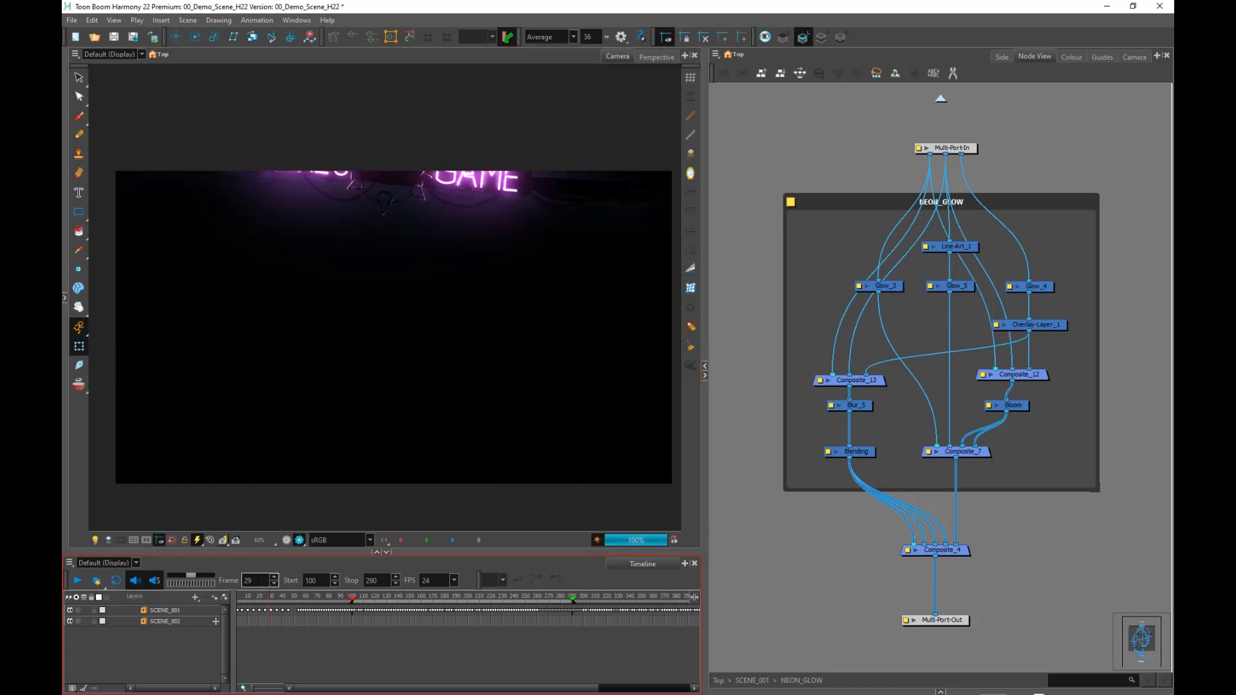
text(0)
key(Return)
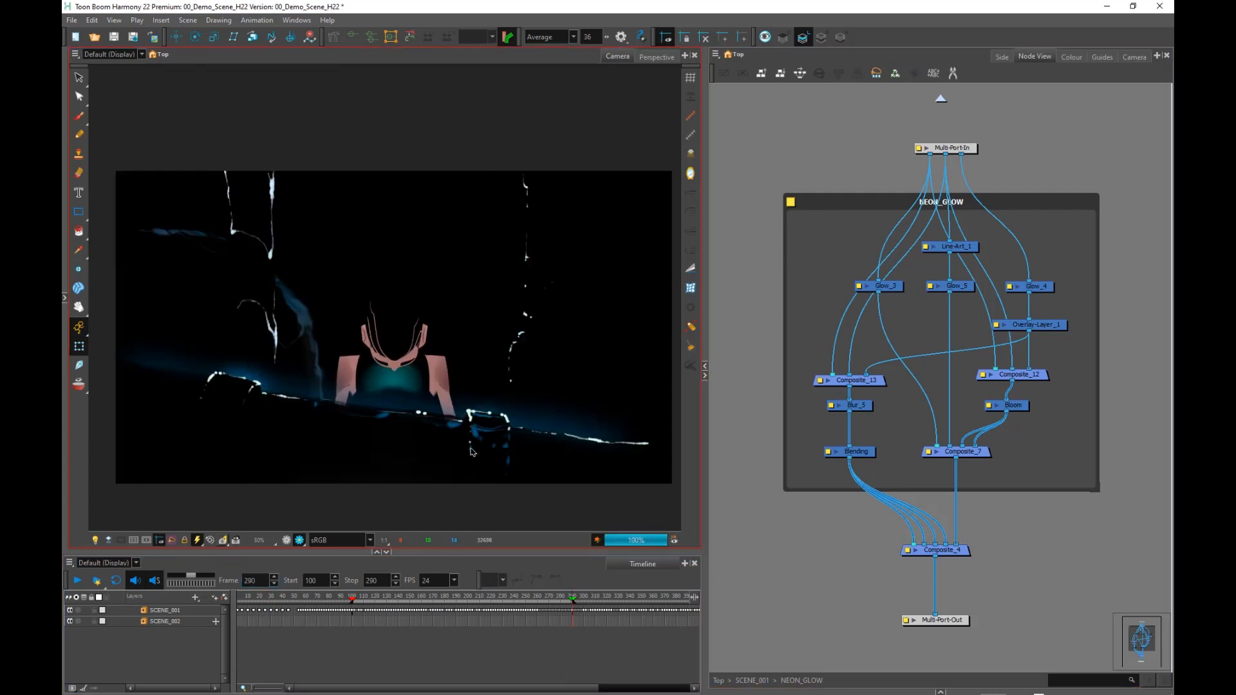
Leave the NEON_GLOW group and enable the BG_COMP group in the BG backdrop of SCENE_001.
scroll(802, 416, down, 5)
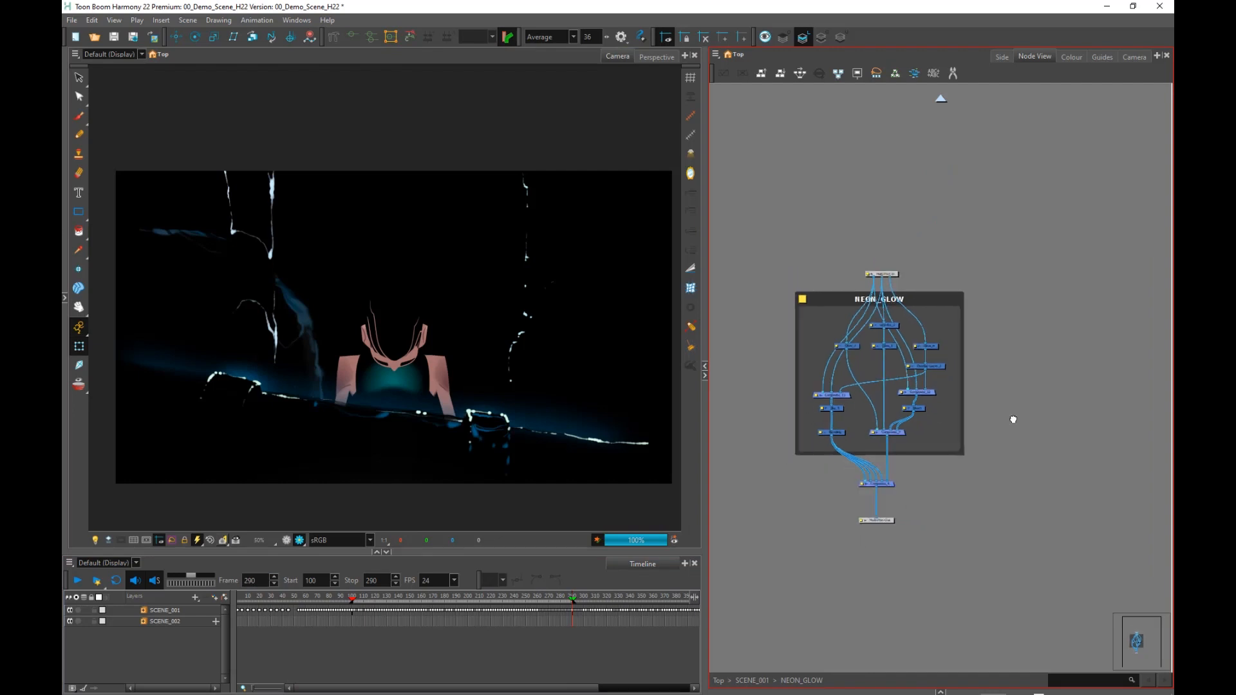
drag(1149, 445, 896, 405)
scroll(896, 405, down, 3)
scroll(888, 413, down, 1)
click(941, 99)
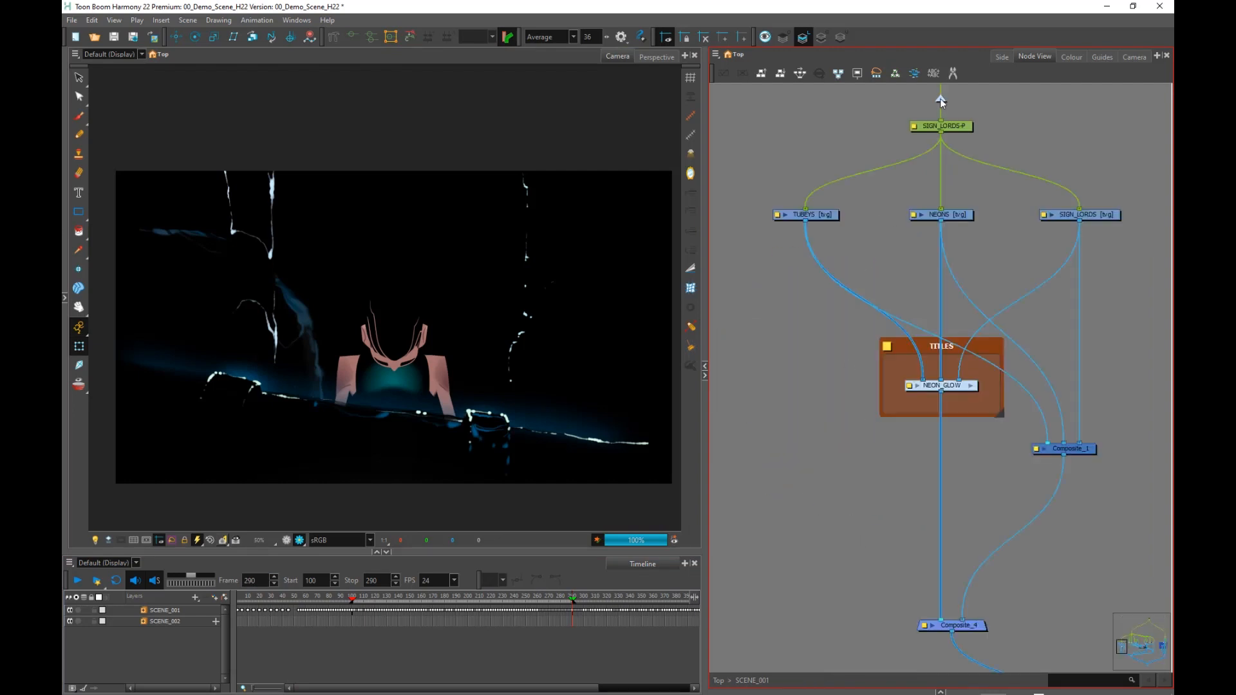
scroll(972, 225, down, 2)
drag(996, 378, 847, 359)
scroll(847, 359, down, 1)
drag(1101, 369, 933, 379)
scroll(952, 341, up, 2)
drag(1000, 316, 899, 355)
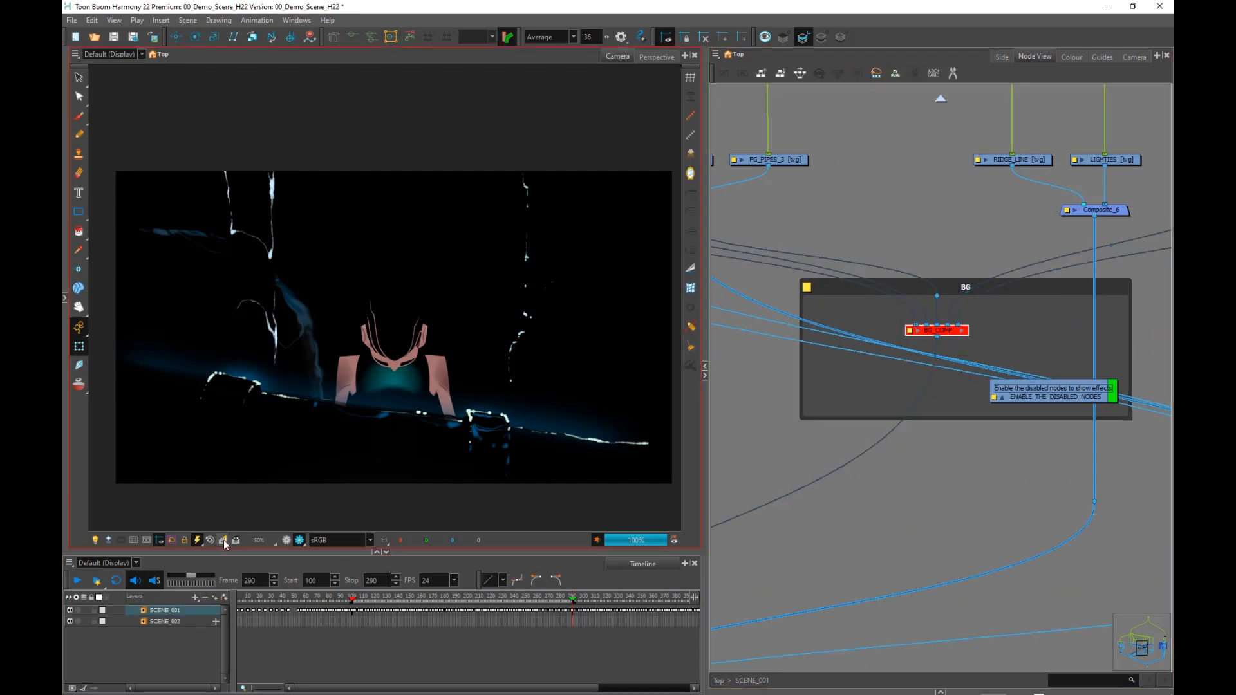
click(725, 74)
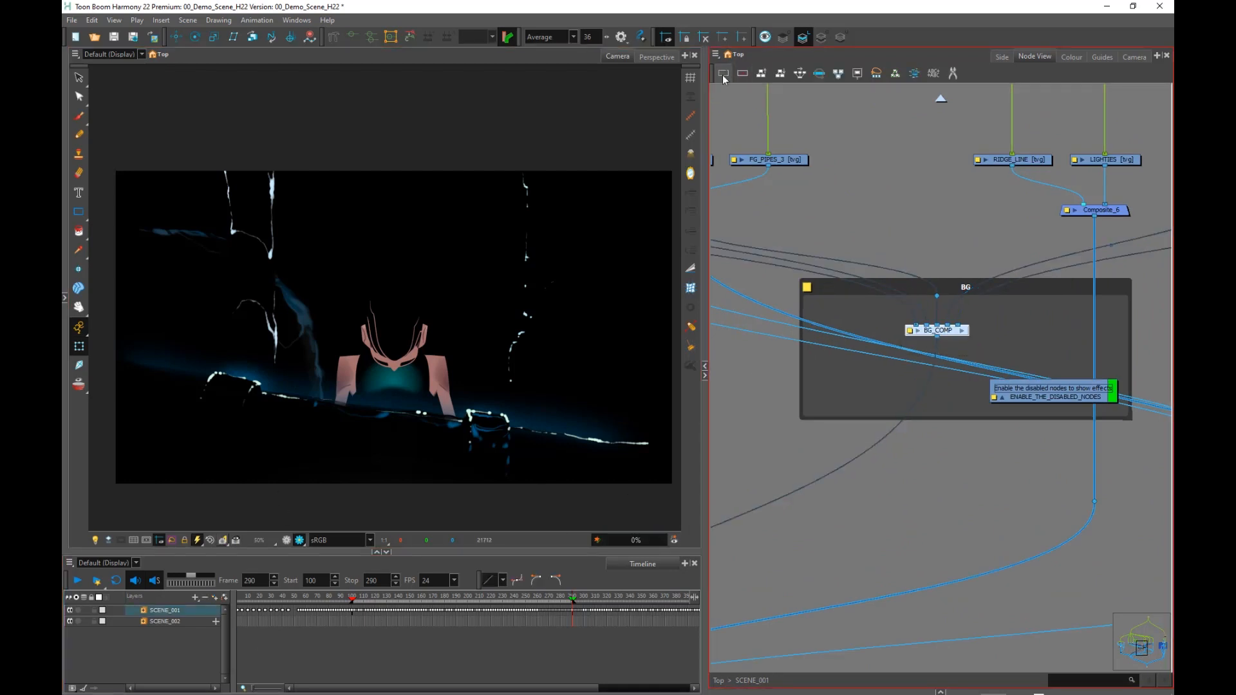
Enter the BG_COMP group, examine its blur and transparency nodes, and compare the background with the snapshot.
click(963, 330)
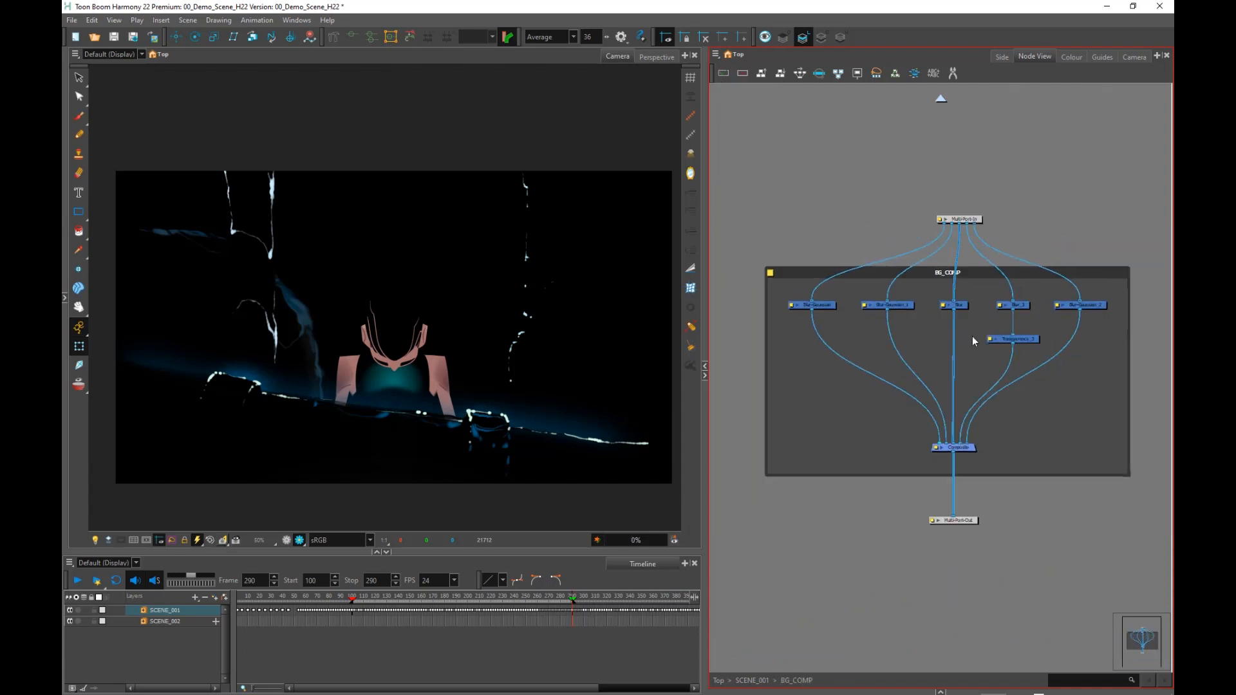
click(770, 372)
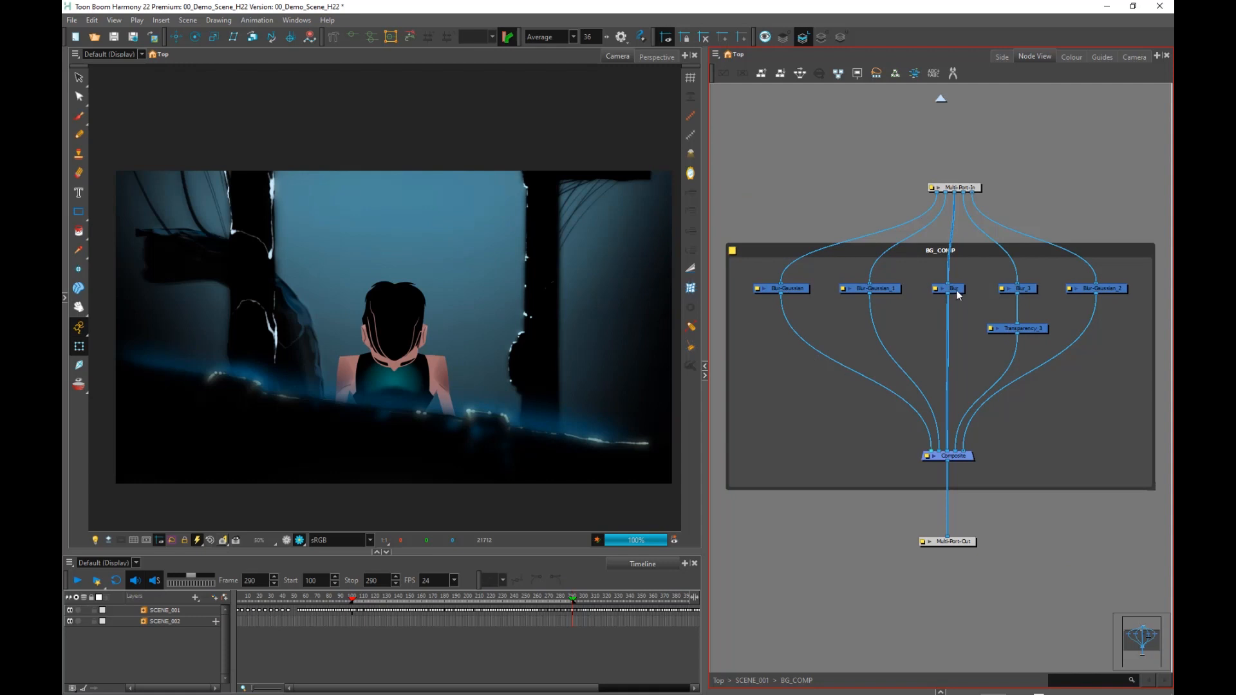
drag(1028, 331, 1028, 325)
click(235, 541)
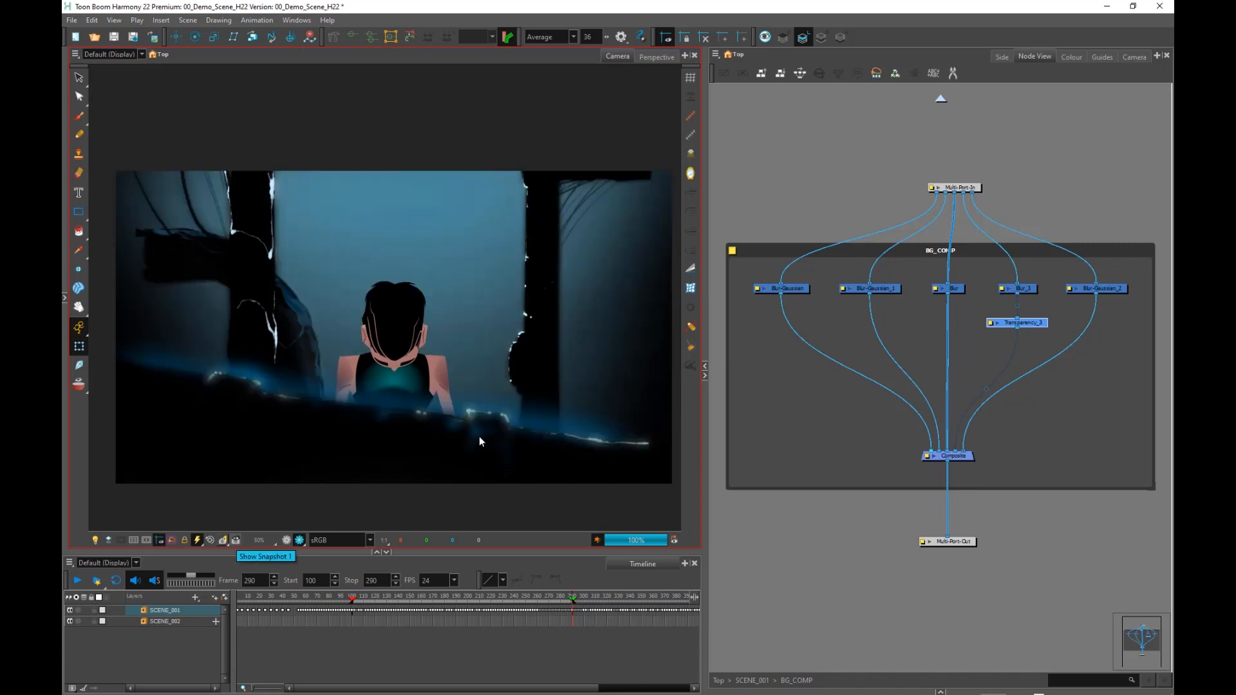
Return to the SCENE_001 node network and move the timeline to frame 430.
click(941, 87)
click(940, 98)
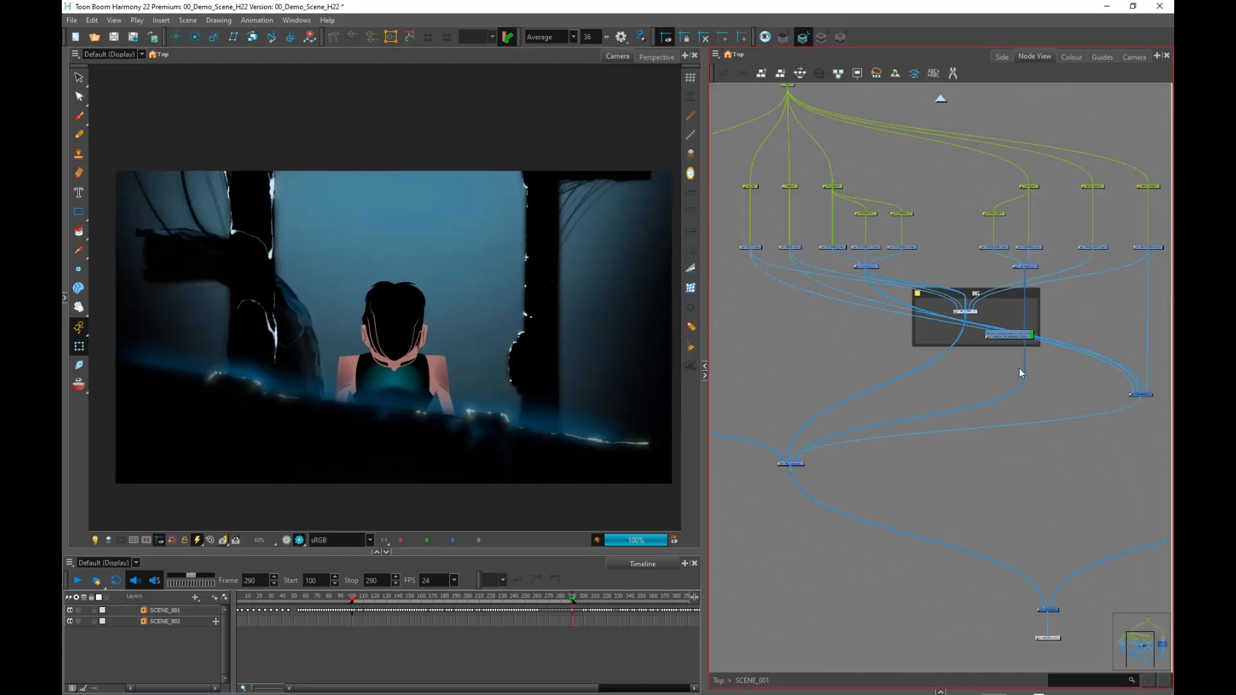
click(567, 689)
drag(566, 689, 658, 682)
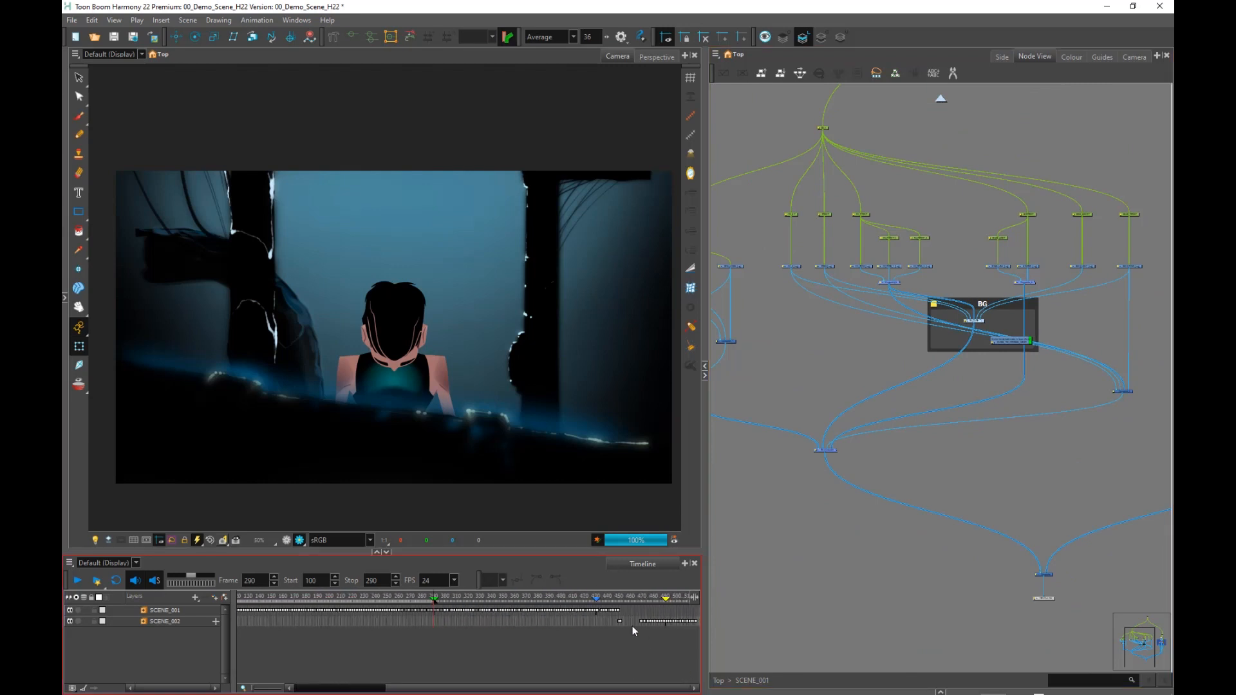
click(597, 598)
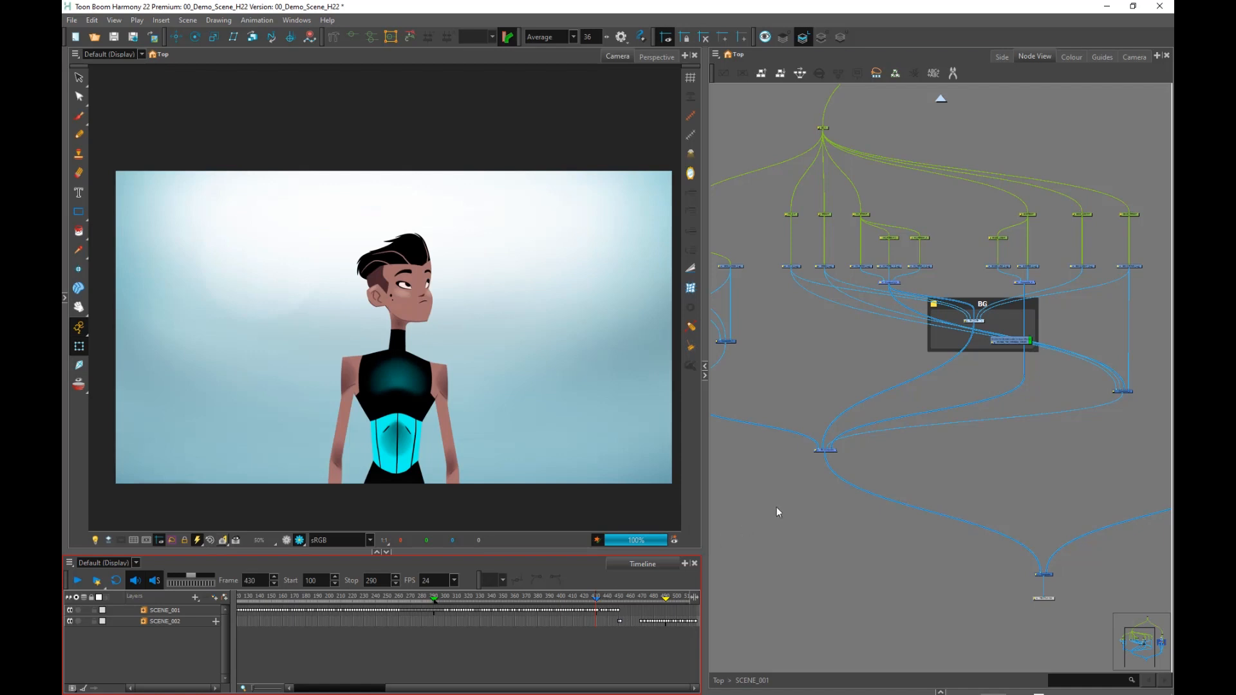
Enable the TONE_HIGHLIGHT, Colour-Scale and CHAR_GLOW nodes in the MOU_MOUSE_SETUP backdrop.
scroll(985, 373, down, 2)
scroll(1023, 418, down, 2)
drag(987, 423, 751, 424)
scroll(890, 372, up, 6)
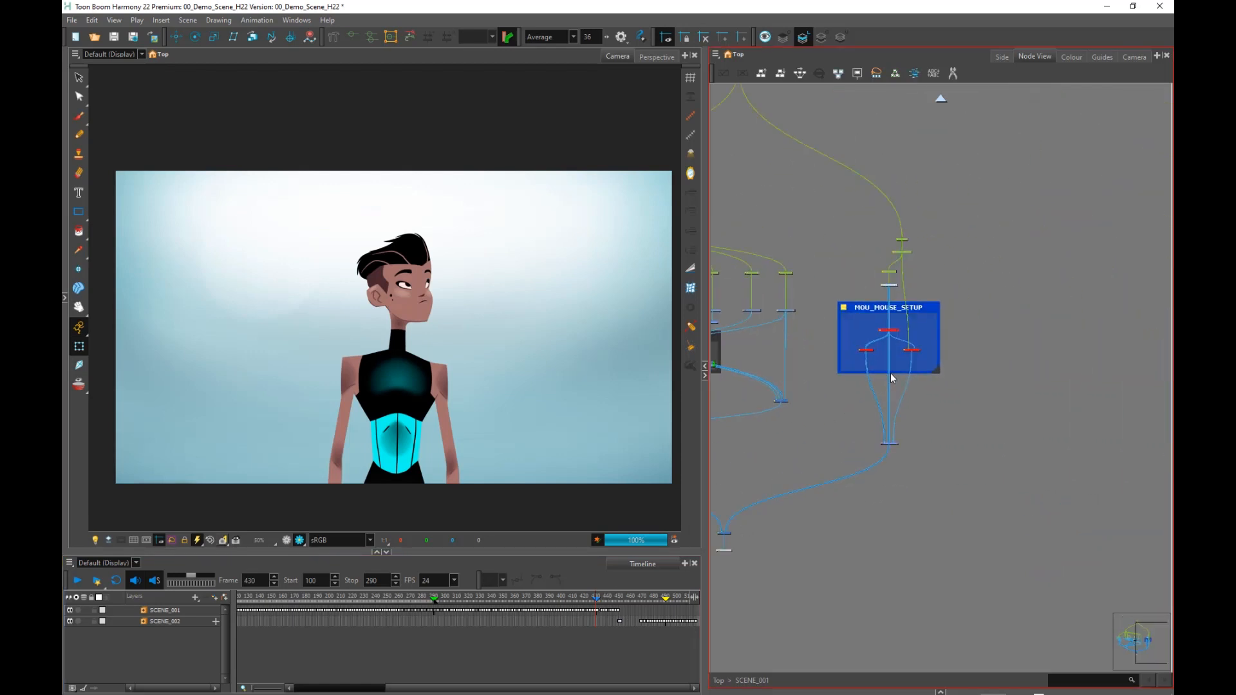
scroll(849, 358, up, 4)
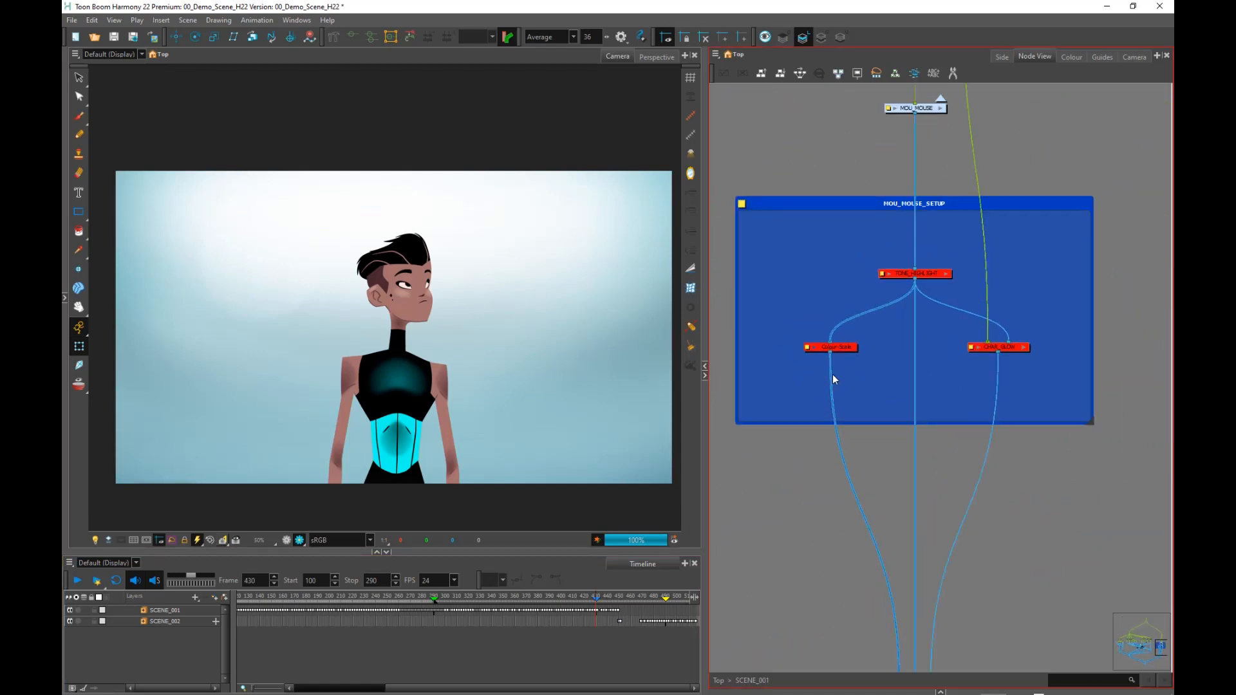
drag(971, 320, 1034, 275)
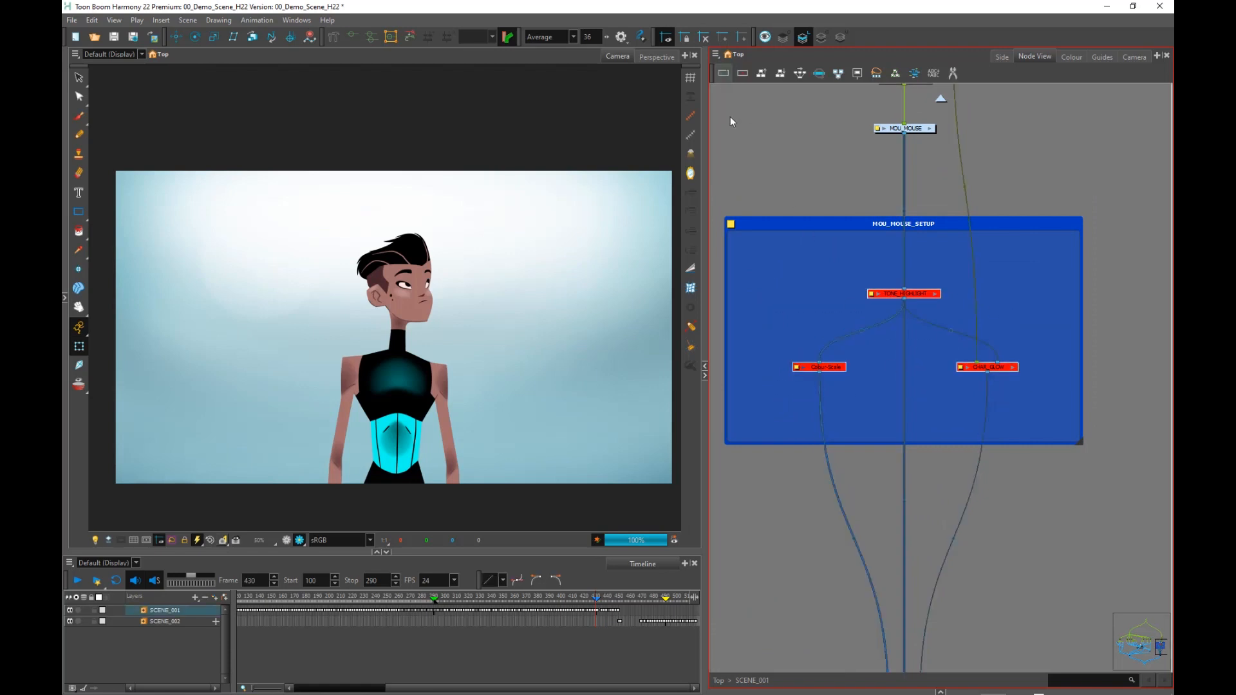
click(674, 505)
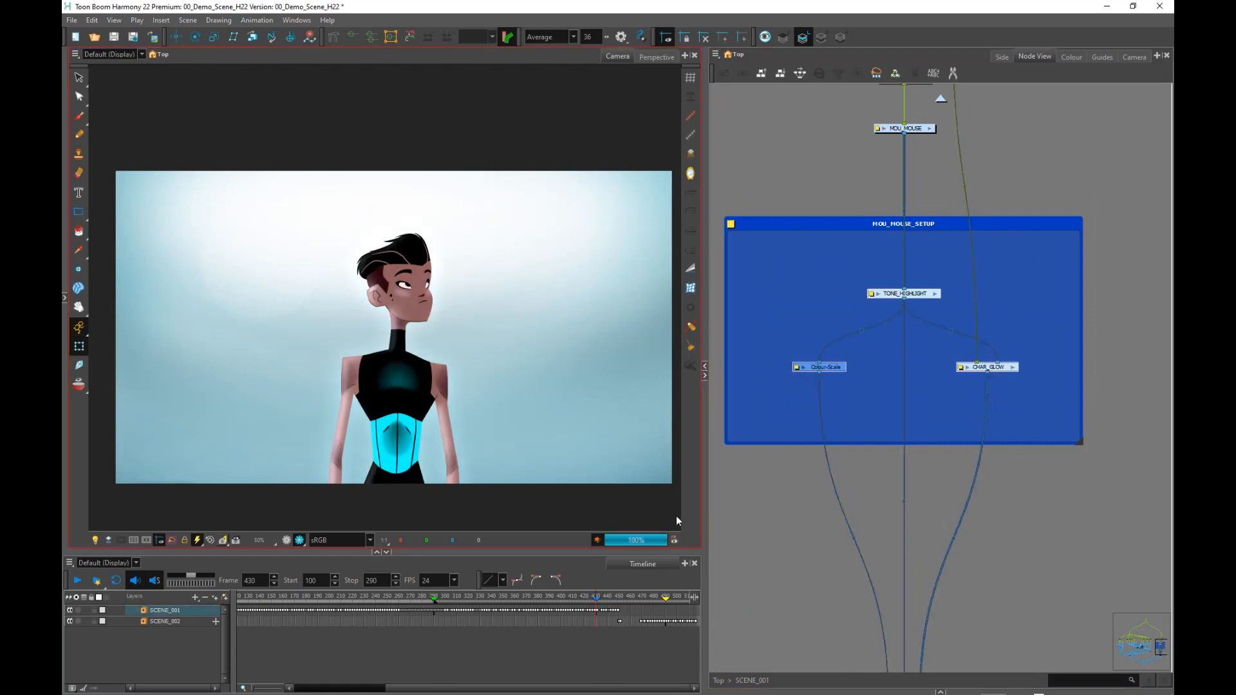
click(755, 234)
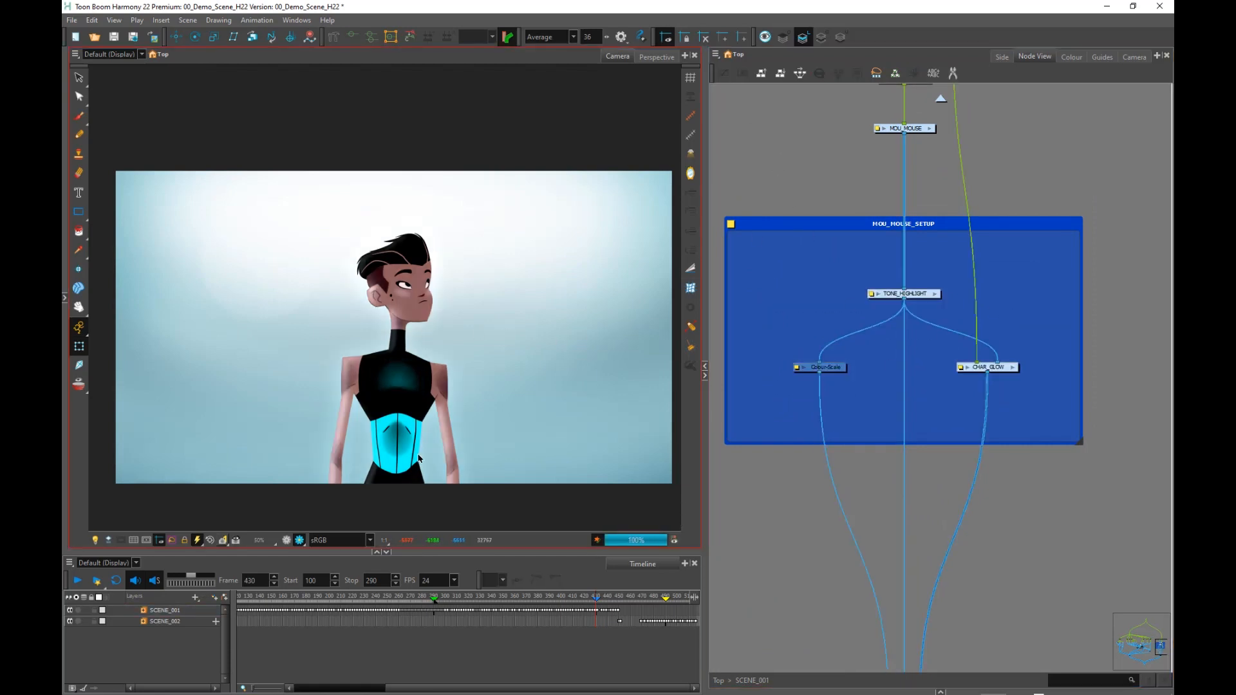
Take a snapshot of the render with TONE_HIGHLIGHT, Colour-Scale and CHAR_GLOW disabled, and re-enable the three nodes.
drag(773, 248, 1014, 422)
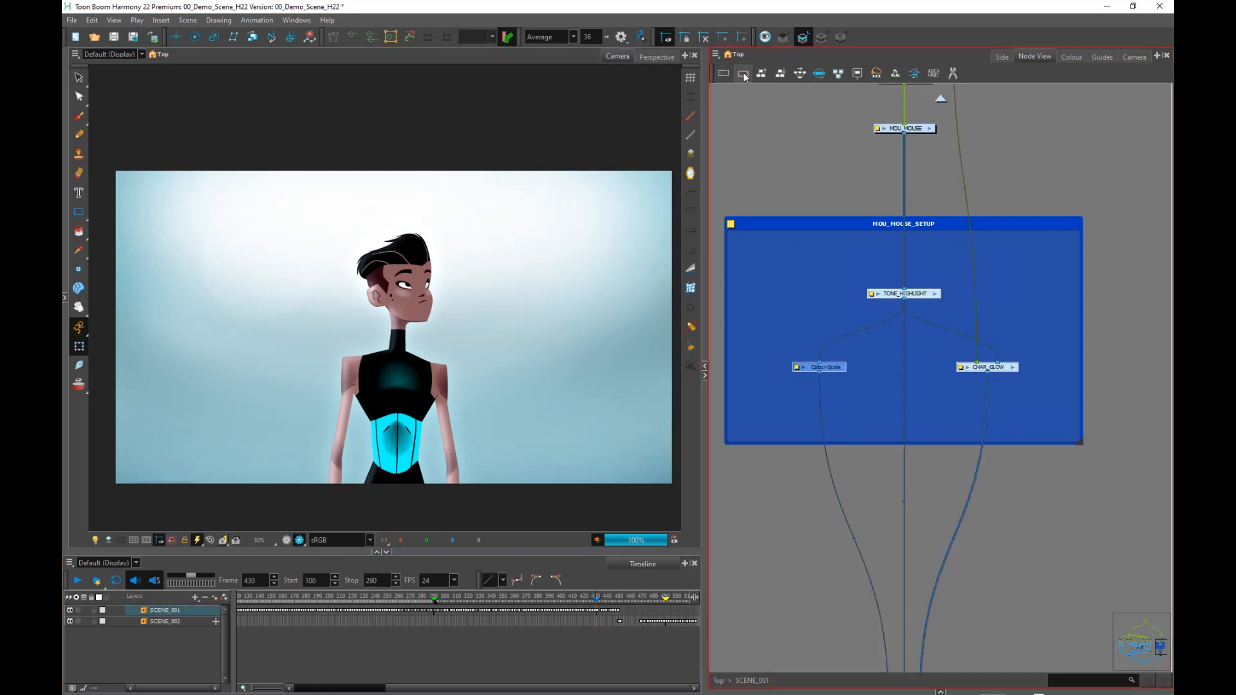
click(743, 73)
click(227, 550)
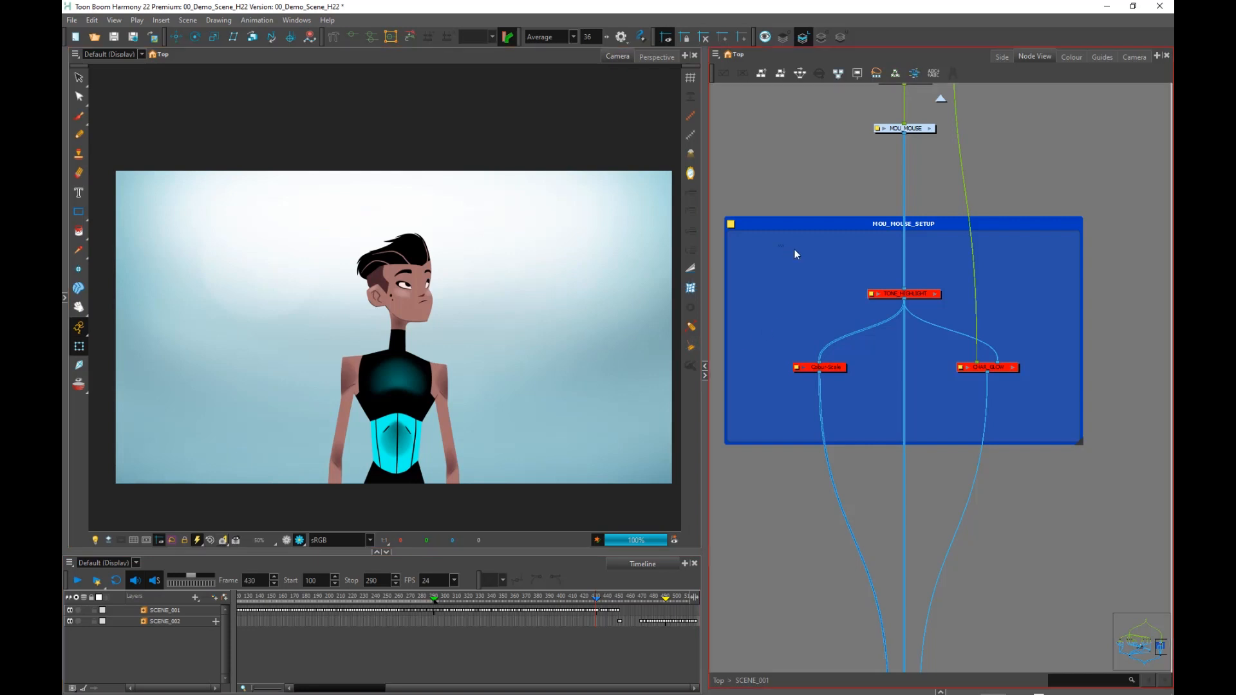
click(1012, 403)
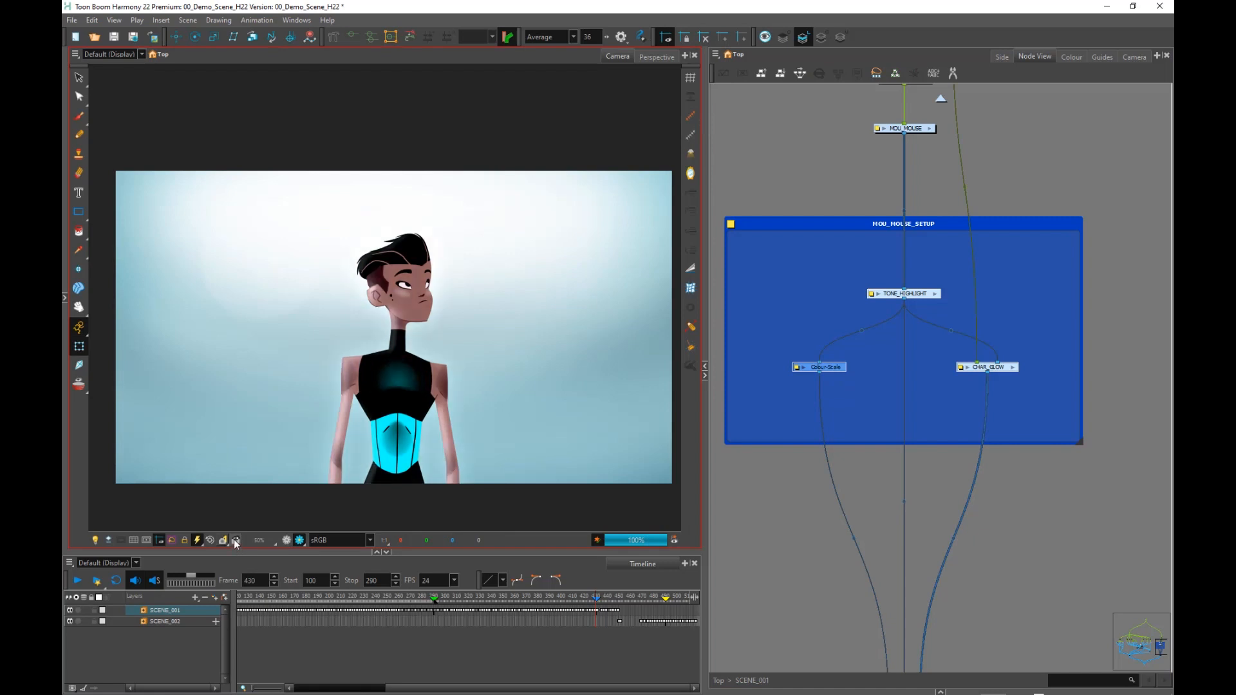
Compare the close-up render of the character with the snapshot to examine the tone, highlight and glow effects.
scroll(463, 472, up, 2)
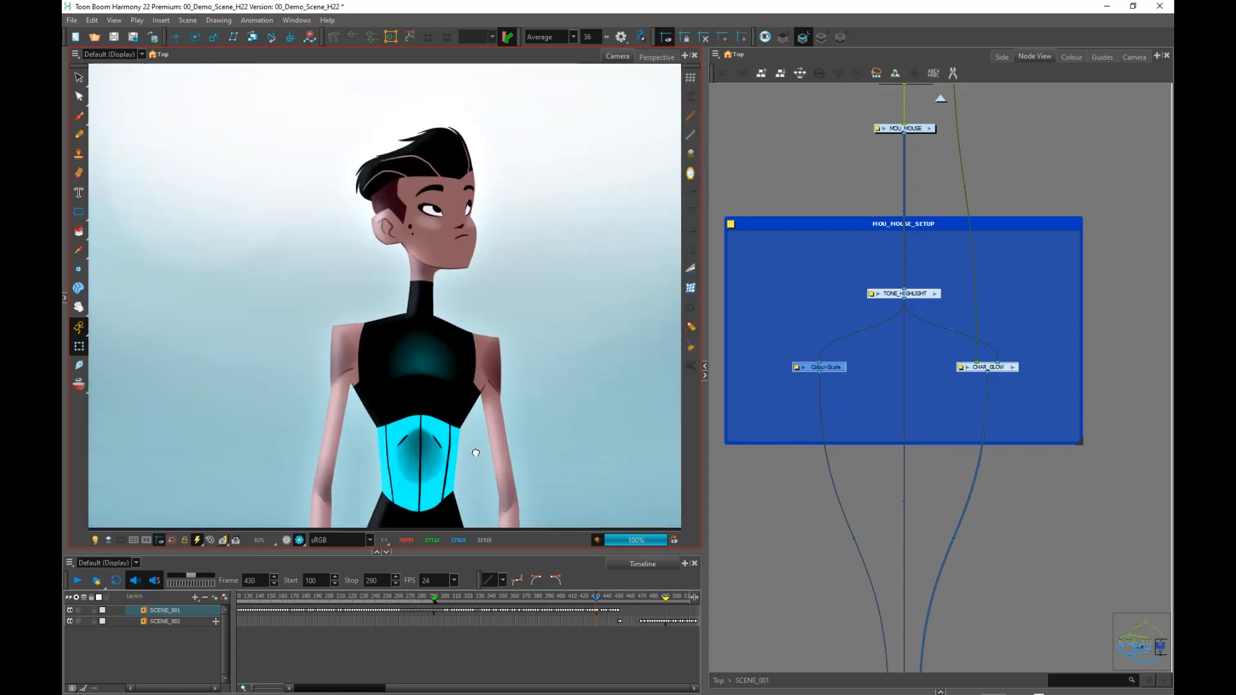
drag(476, 453, 466, 426)
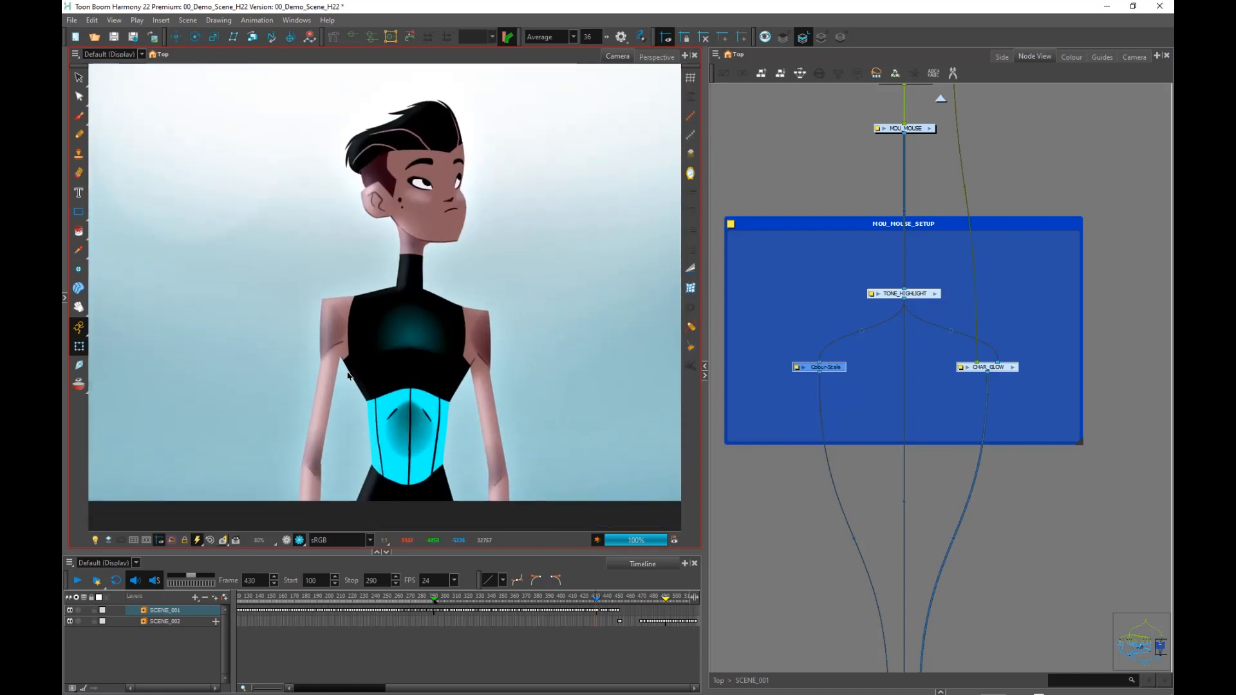
click(237, 543)
click(236, 542)
click(237, 542)
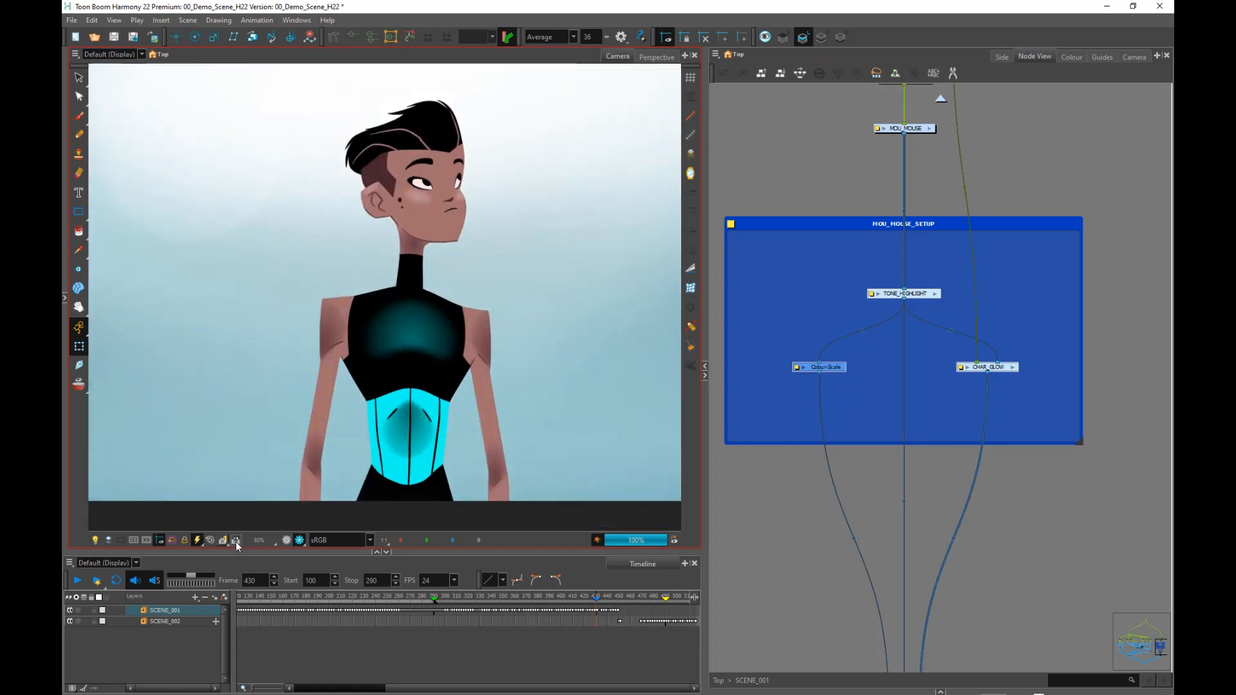
click(237, 542)
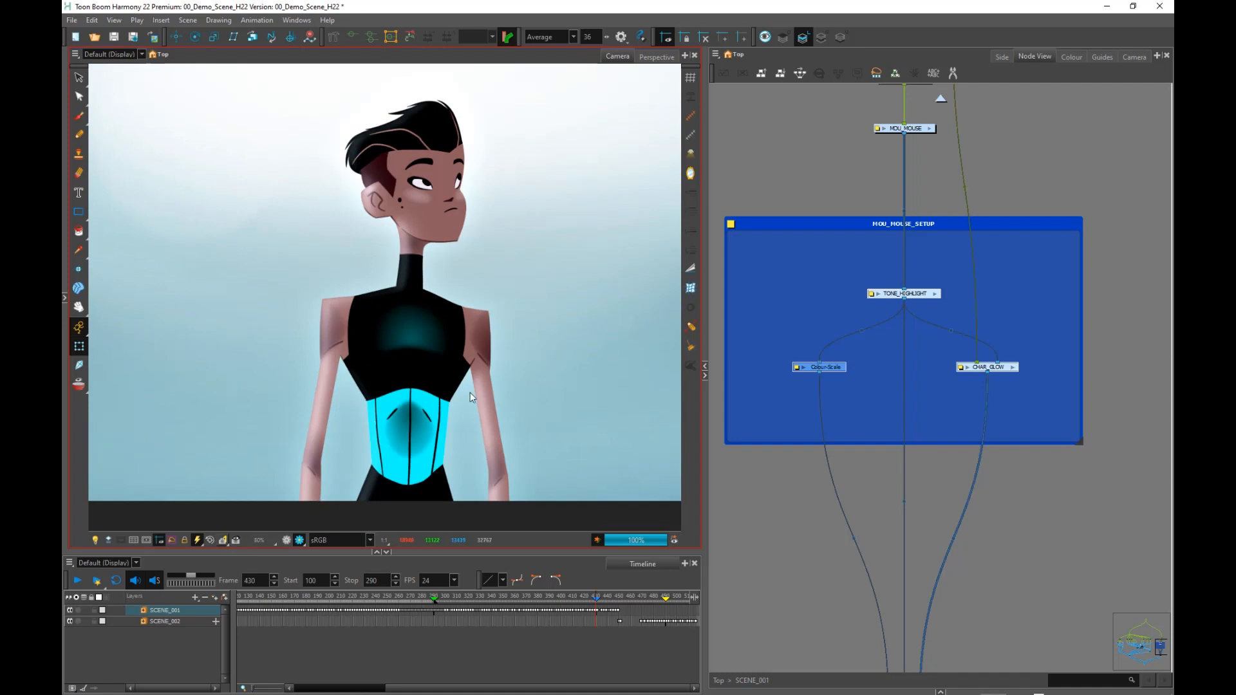
click(801, 262)
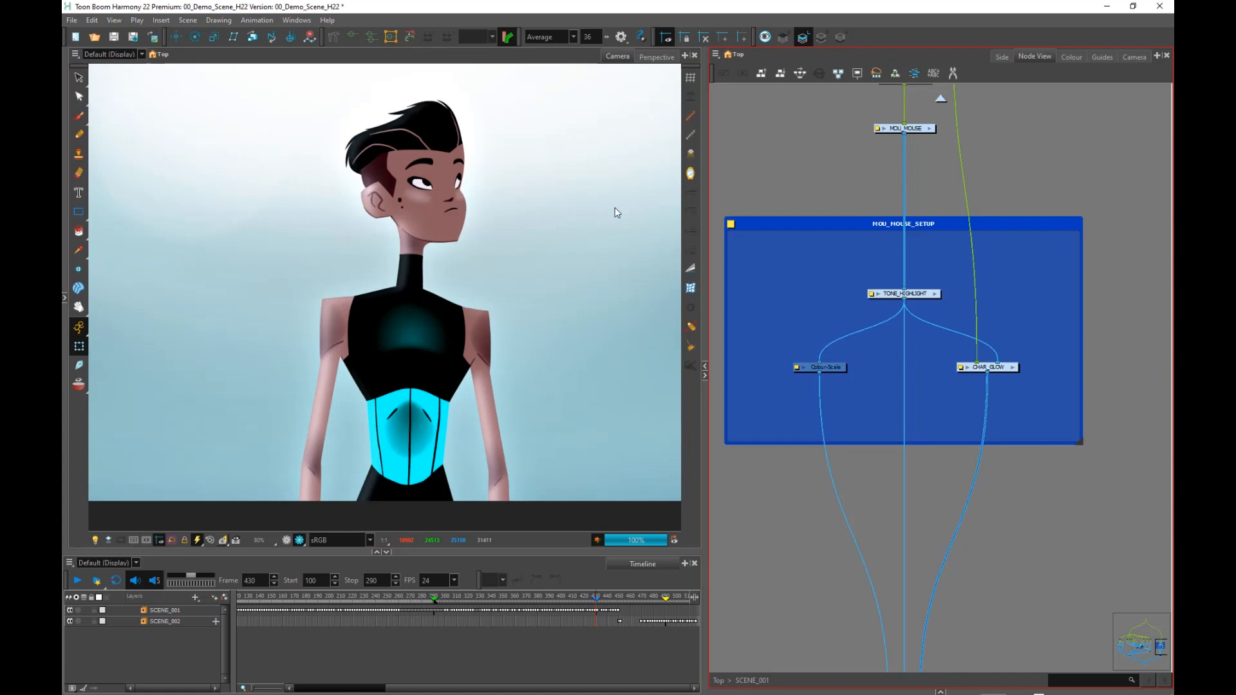
Switch the camera display to OpenGL preview and enter the TONE_HIGHLIGHT group.
click(282, 540)
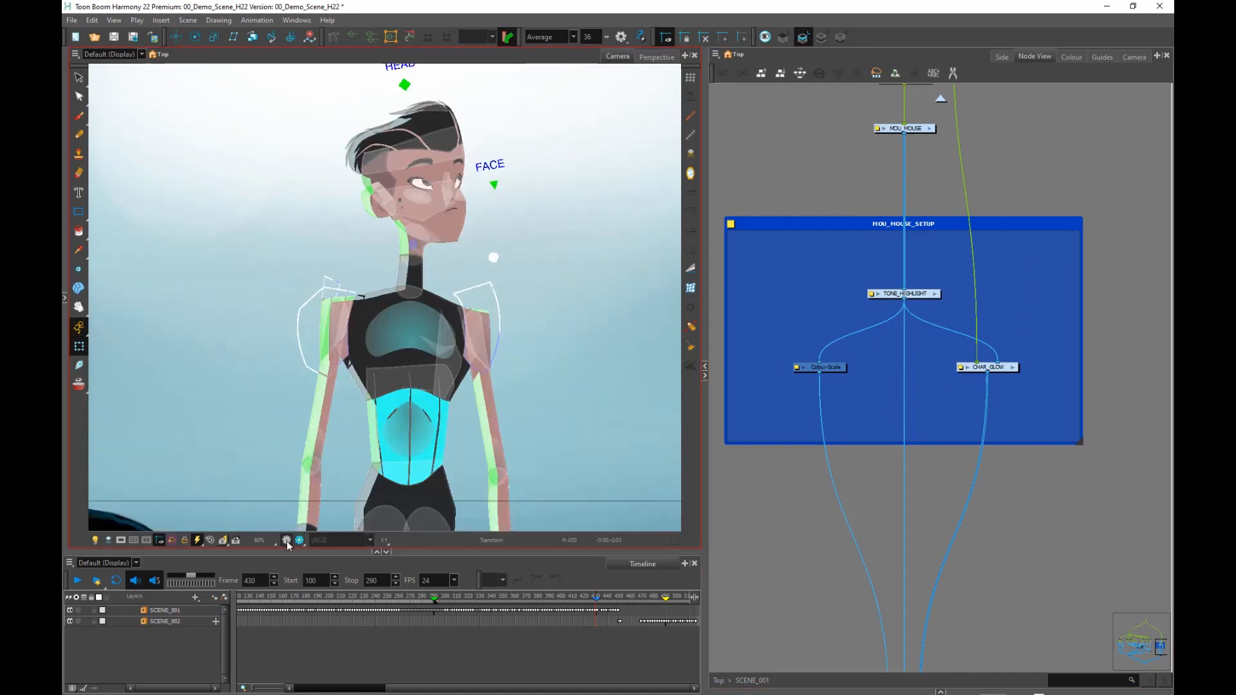
click(1033, 130)
click(936, 295)
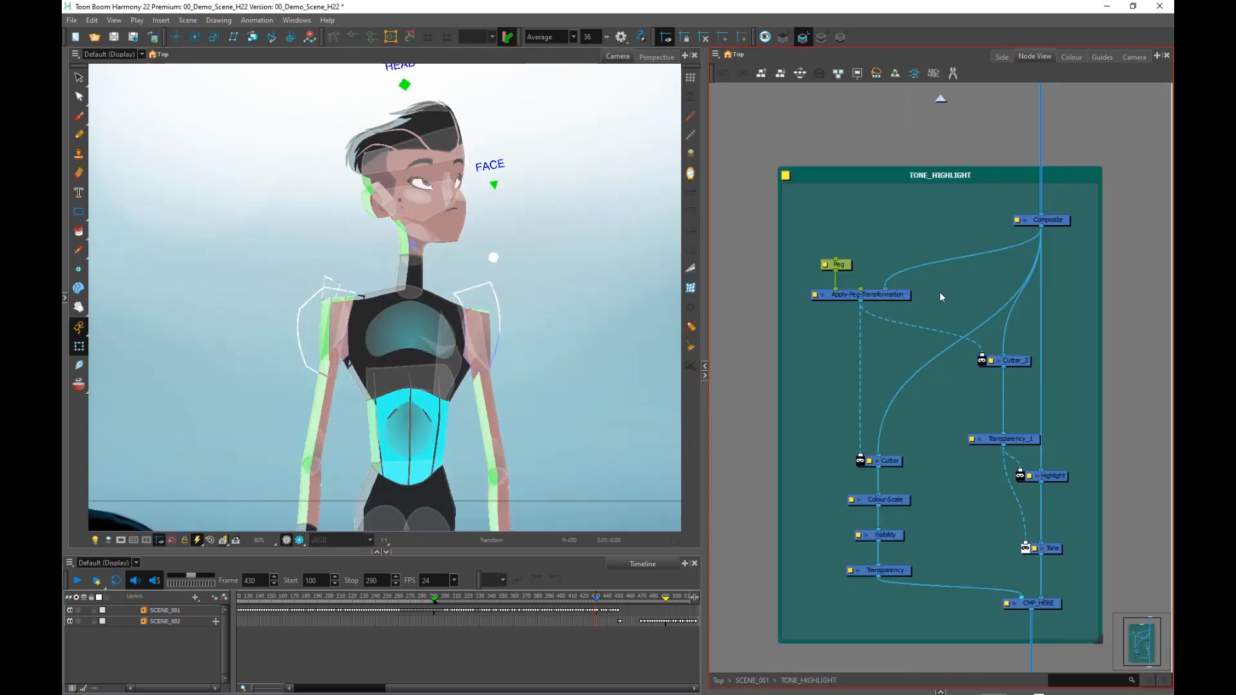
scroll(940, 402, up, 2)
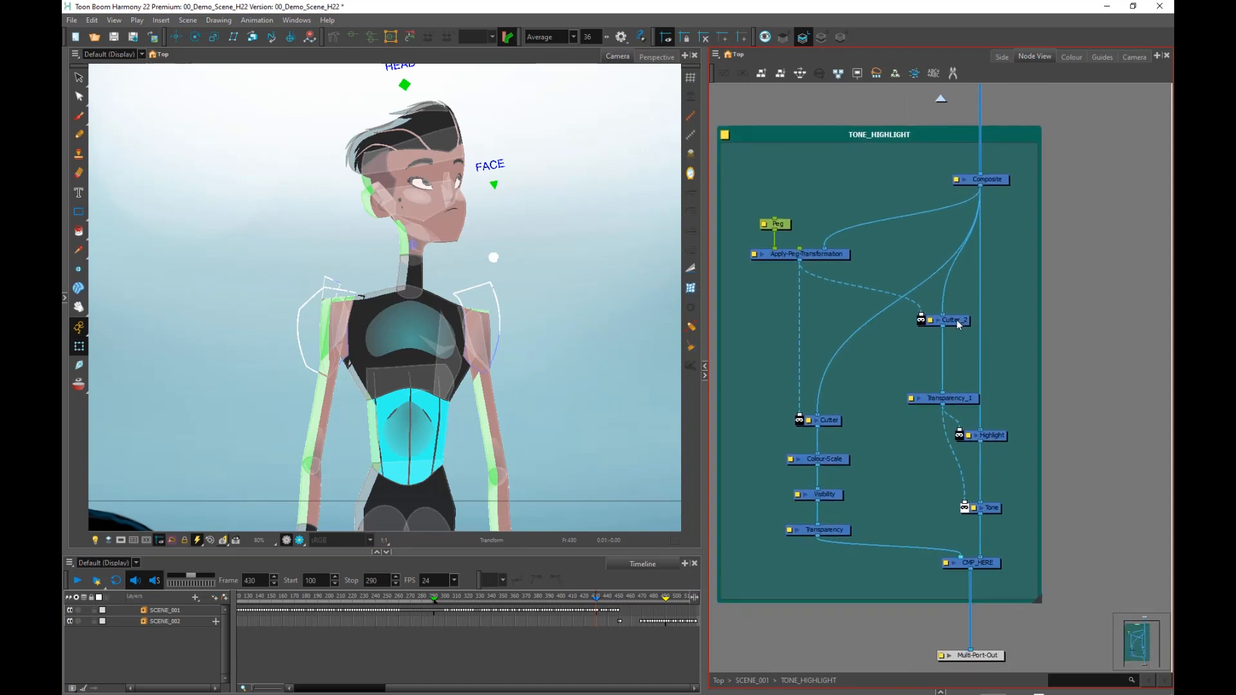
Tighten the TONE_HIGHLIGHT node layout by shifting Cutter_2, Transparency_1, Highlight, Colour-Scale, Visibility and Apply-Peg-Transformation vertically.
click(951, 326)
drag(964, 401, 965, 375)
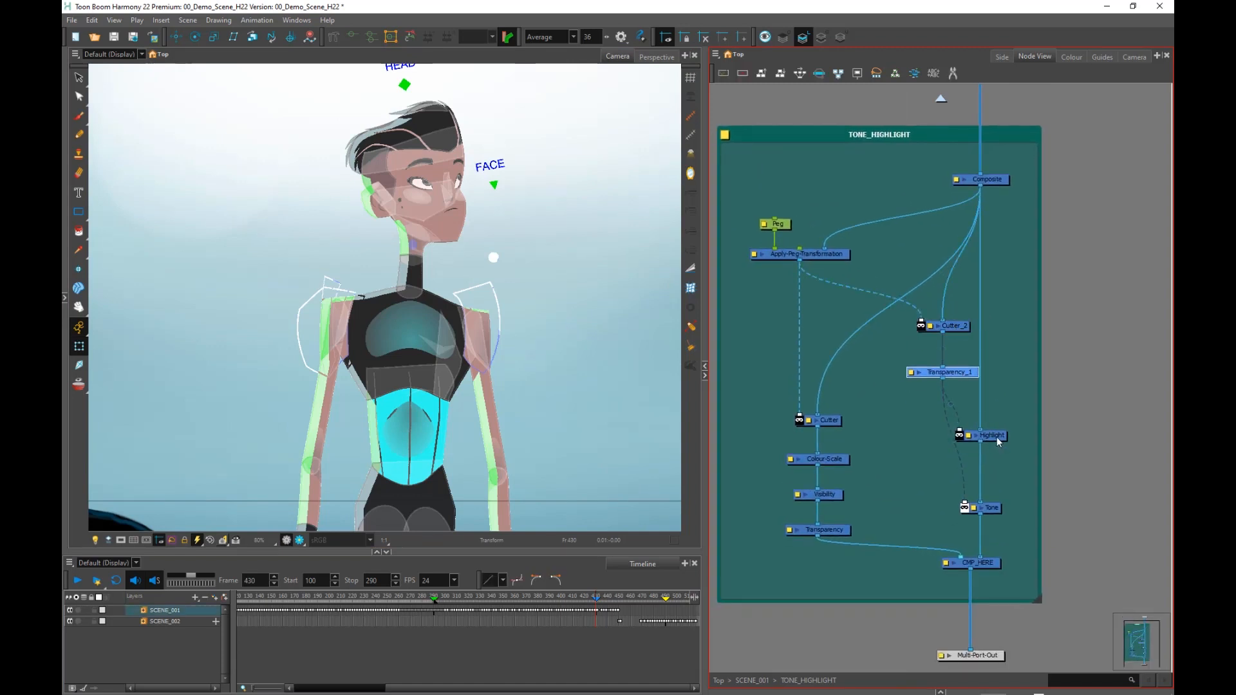
drag(992, 435, 992, 420)
drag(840, 459, 840, 450)
drag(837, 496, 837, 481)
click(851, 482)
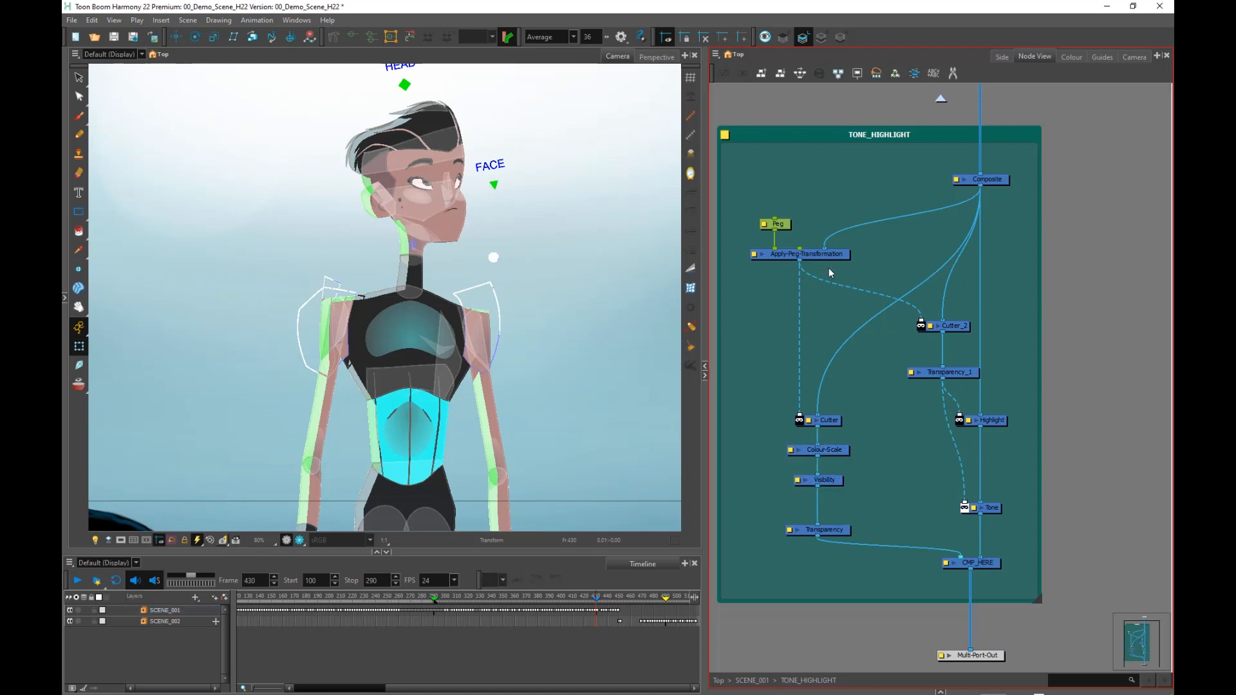
drag(828, 257, 828, 267)
click(809, 202)
Translate the Peg feeding Apply-Peg-Transformation to shift the tone and highlight mattes on the character.
click(781, 224)
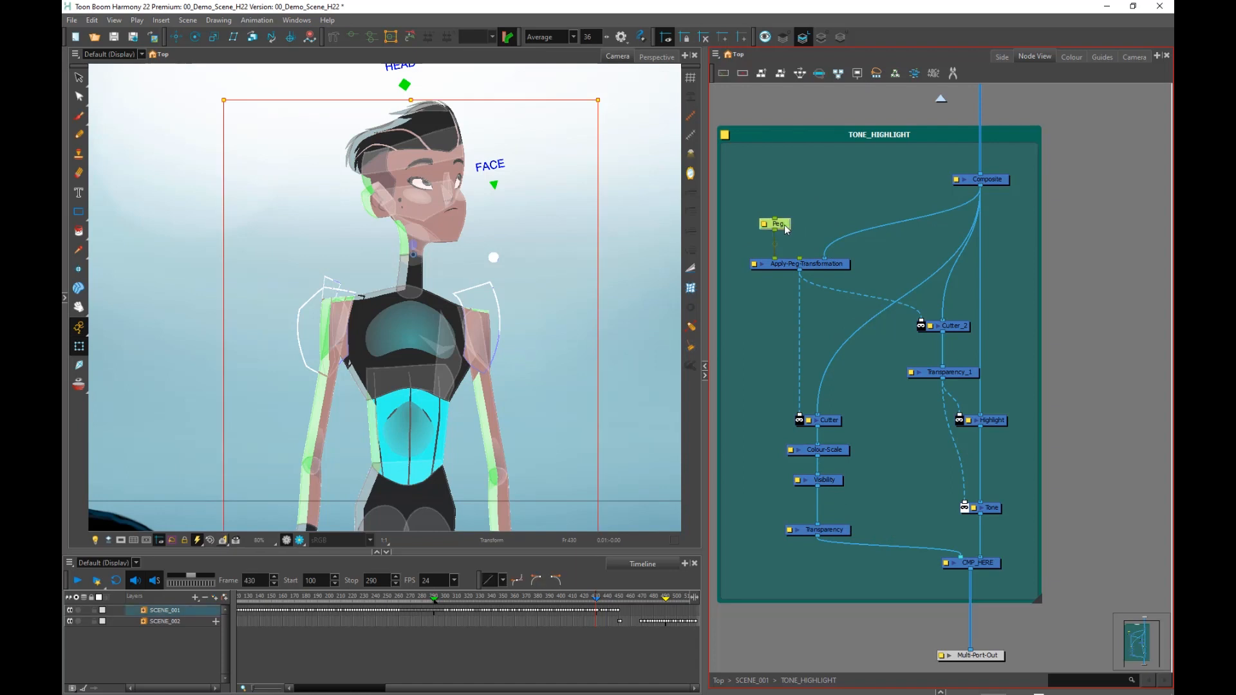
scroll(568, 259, down, 1)
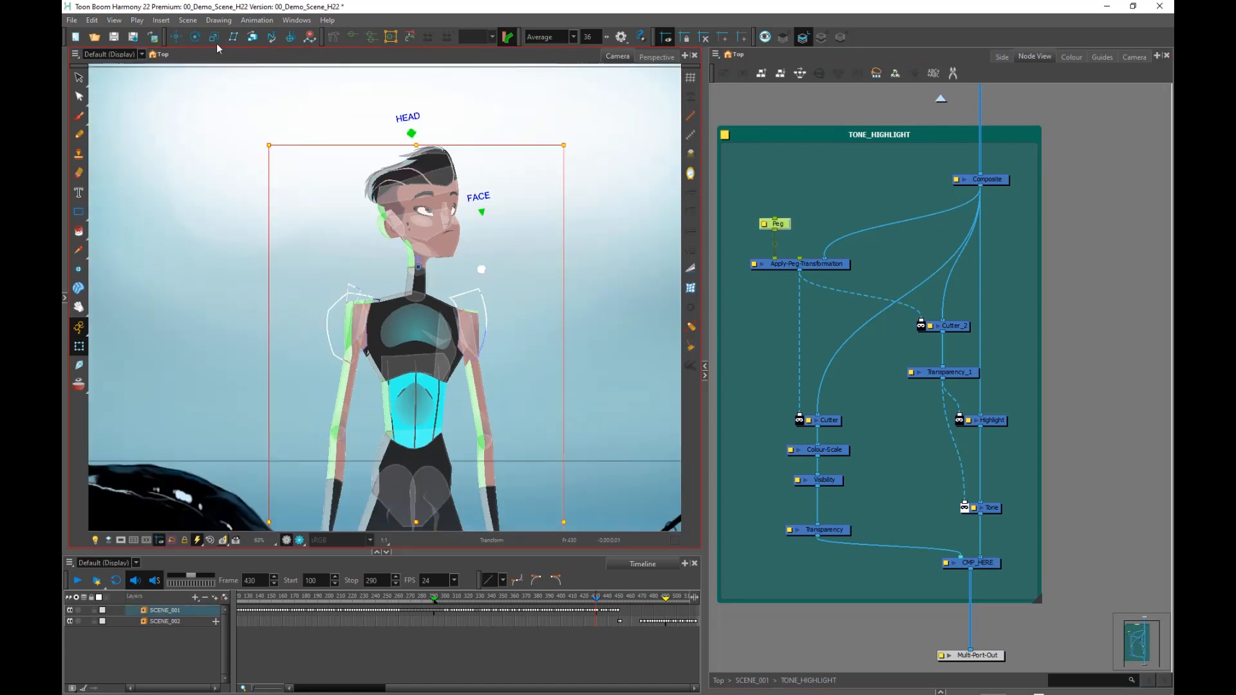
click(176, 37)
mouse_move(444, 258)
mouse_down()
mouse_move(427, 255)
mouse_move(445, 260)
mouse_move(440, 251)
mouse_up()
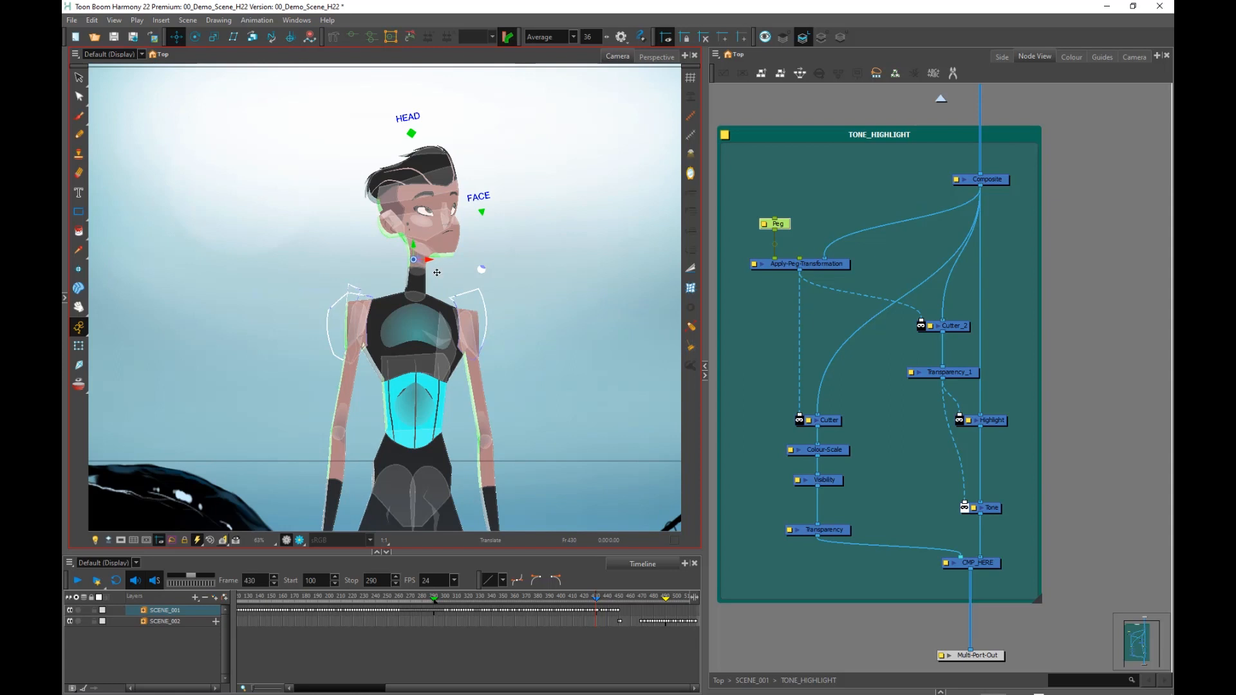
click(760, 133)
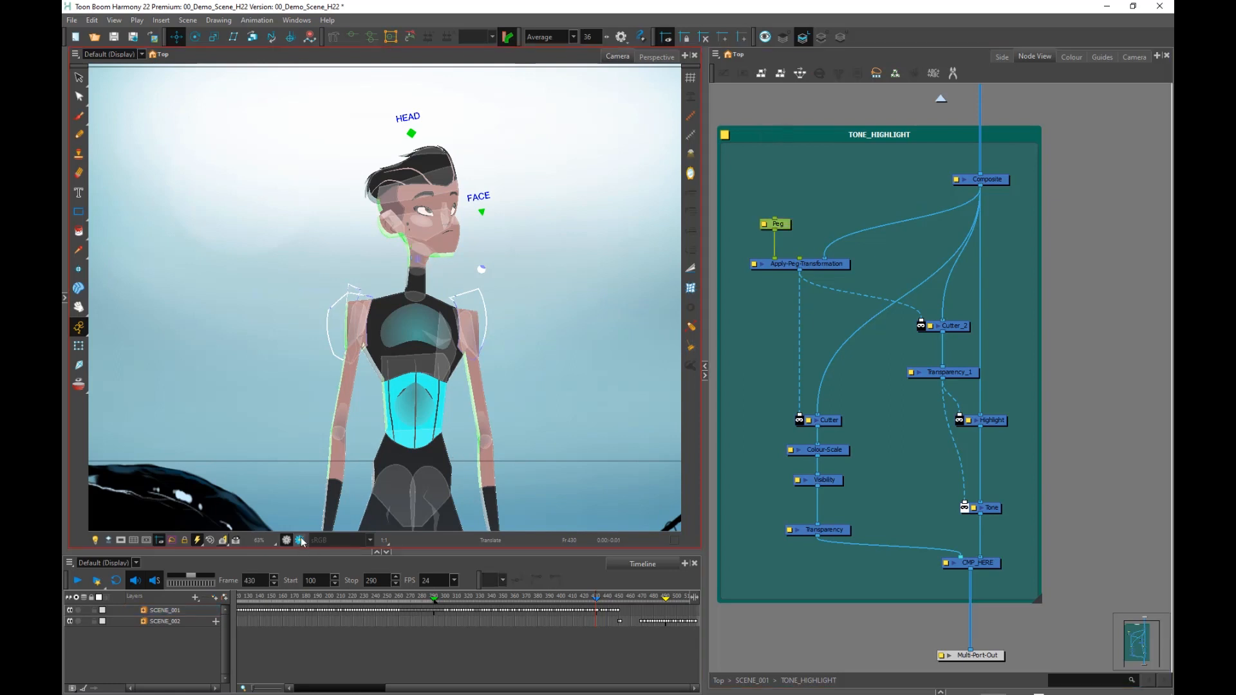
Display the rendered view and reposition the TONE_HIGHLIGHT Peg around the character's neck to adjust the shading.
click(300, 539)
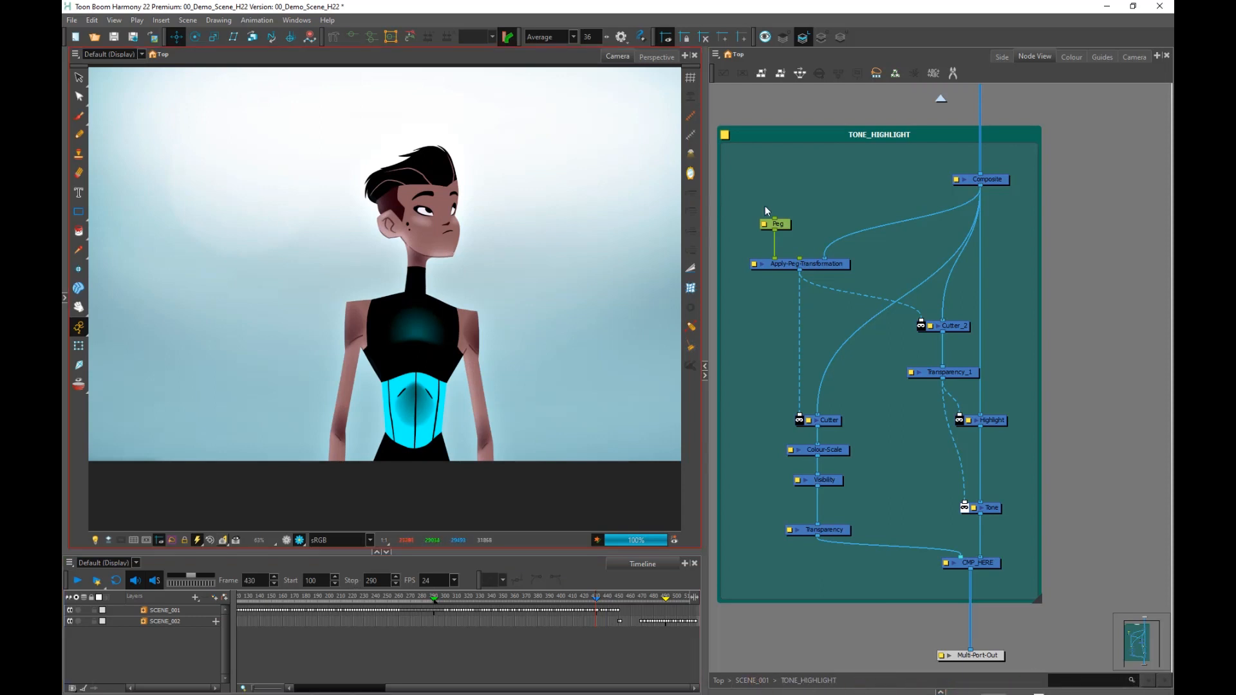
click(779, 224)
drag(427, 249, 423, 265)
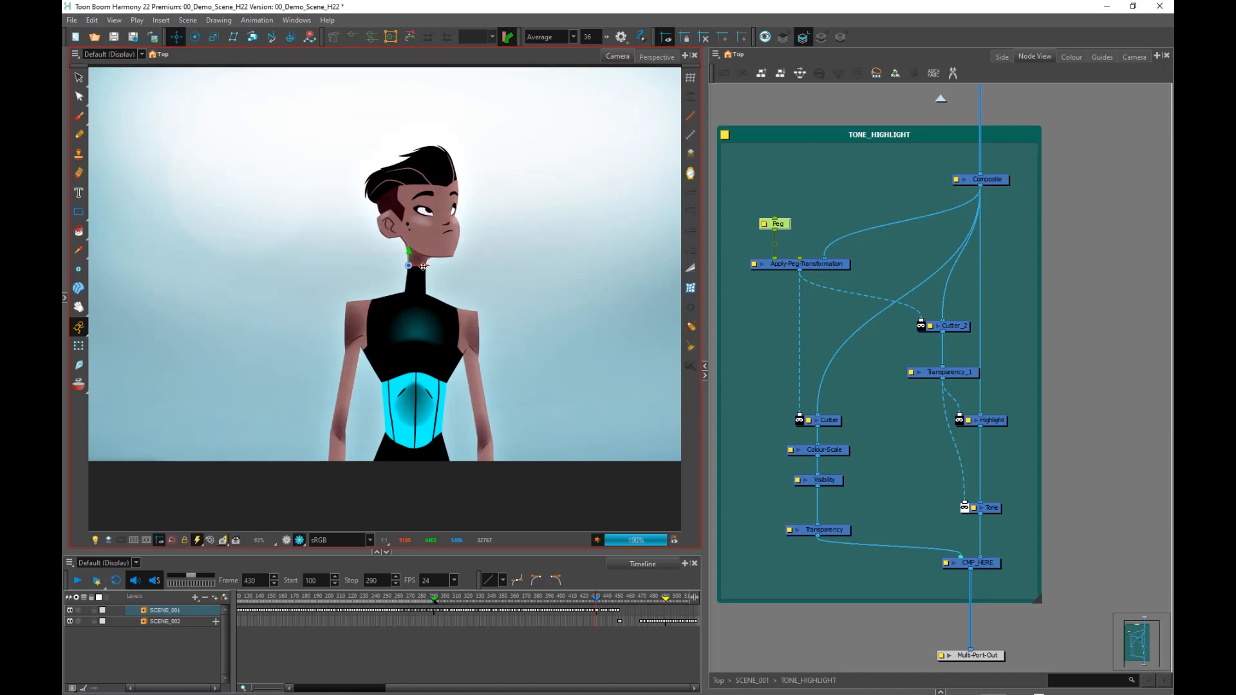
drag(424, 258, 422, 276)
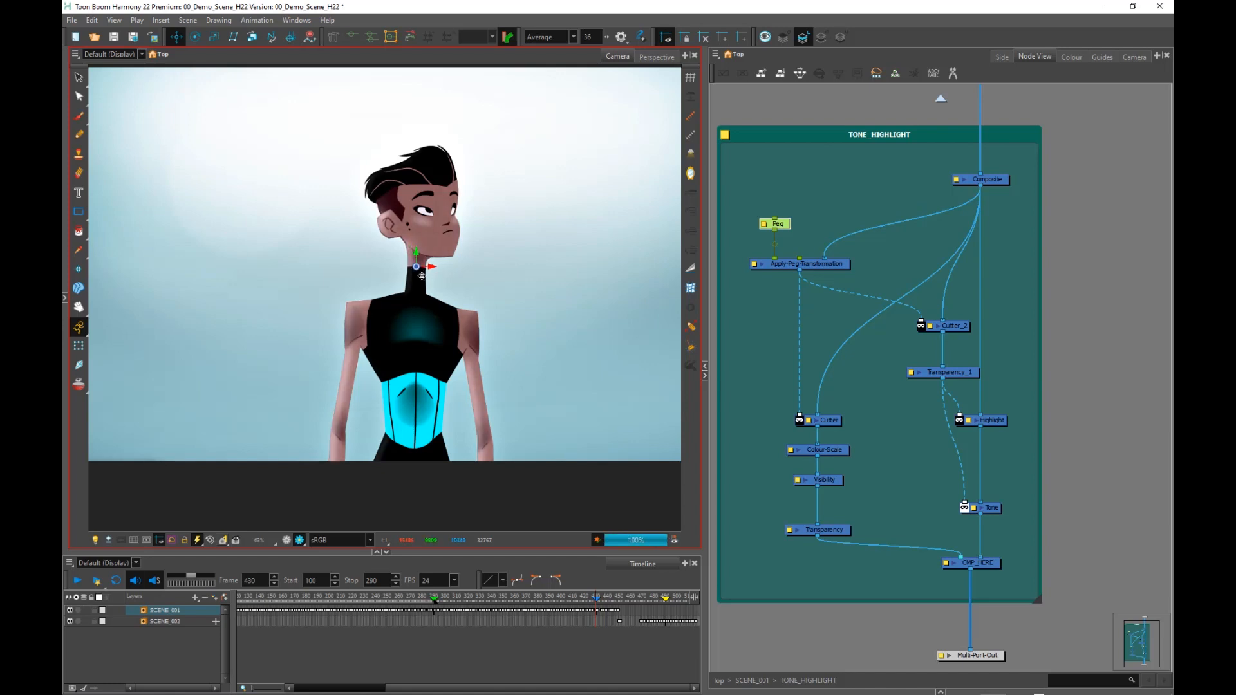
click(1033, 277)
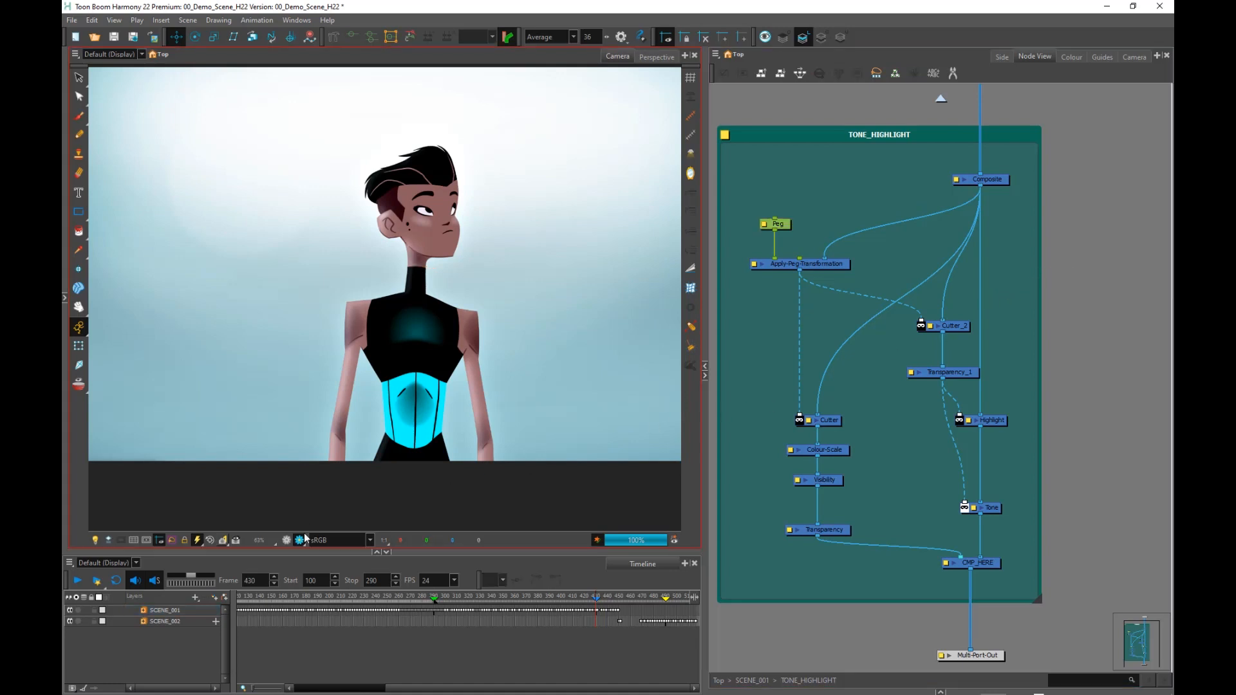
Go to frame 490 and leave the TONE_HIGHLIGHT group for the SCENE_001 network.
click(668, 596)
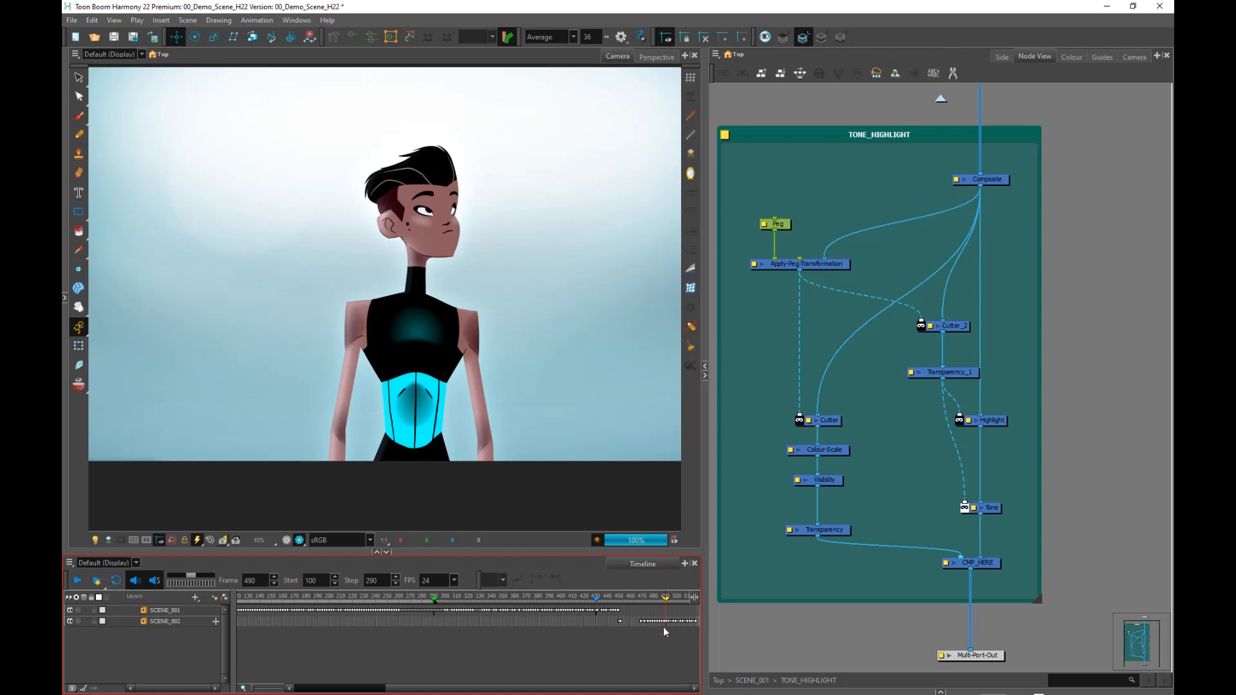
click(921, 407)
scroll(925, 418, down, 2)
scroll(929, 420, down, 2)
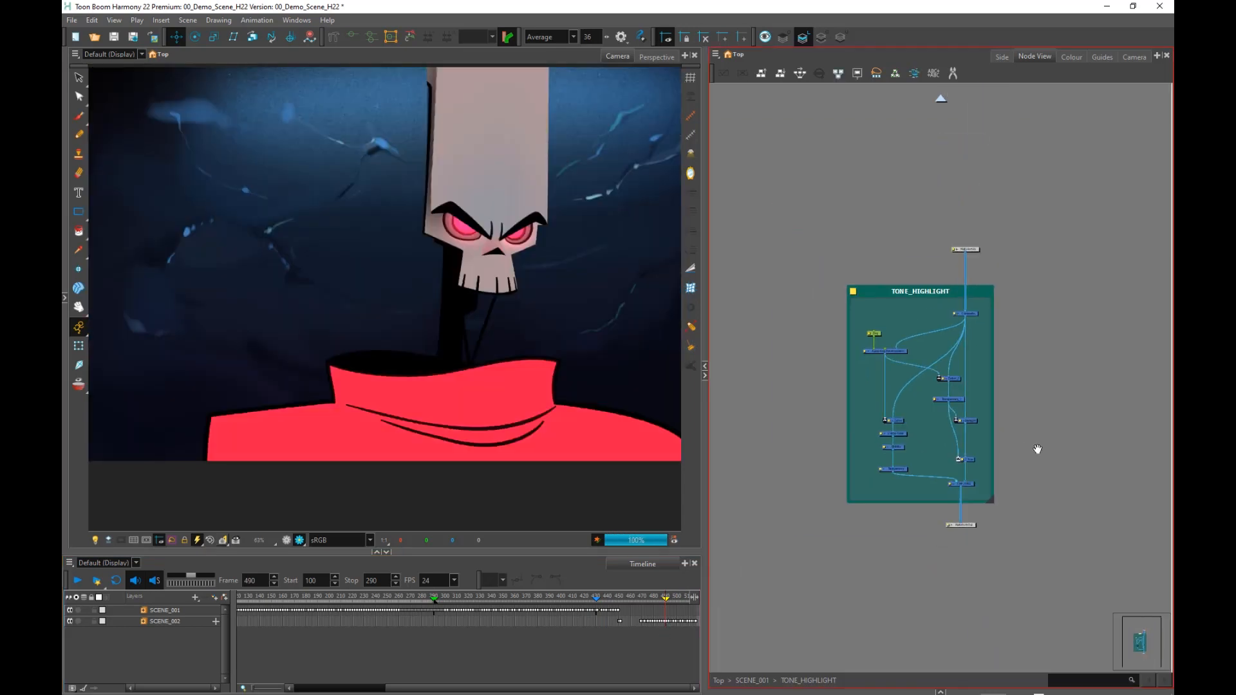
click(941, 99)
scroll(999, 457, down, 3)
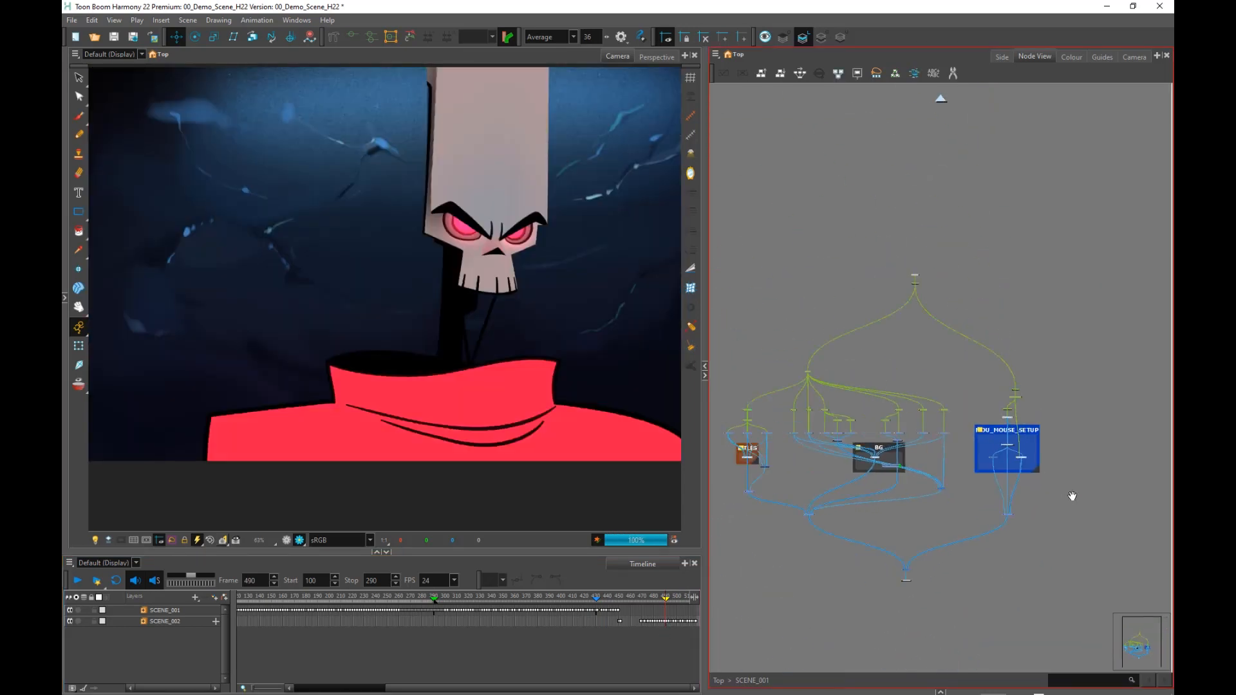
Locate the red collar's drawing node inside NIT_NITRO and go up to the CHAR_COMP backdrop in SCENE_002.
click(539, 417)
key(o)
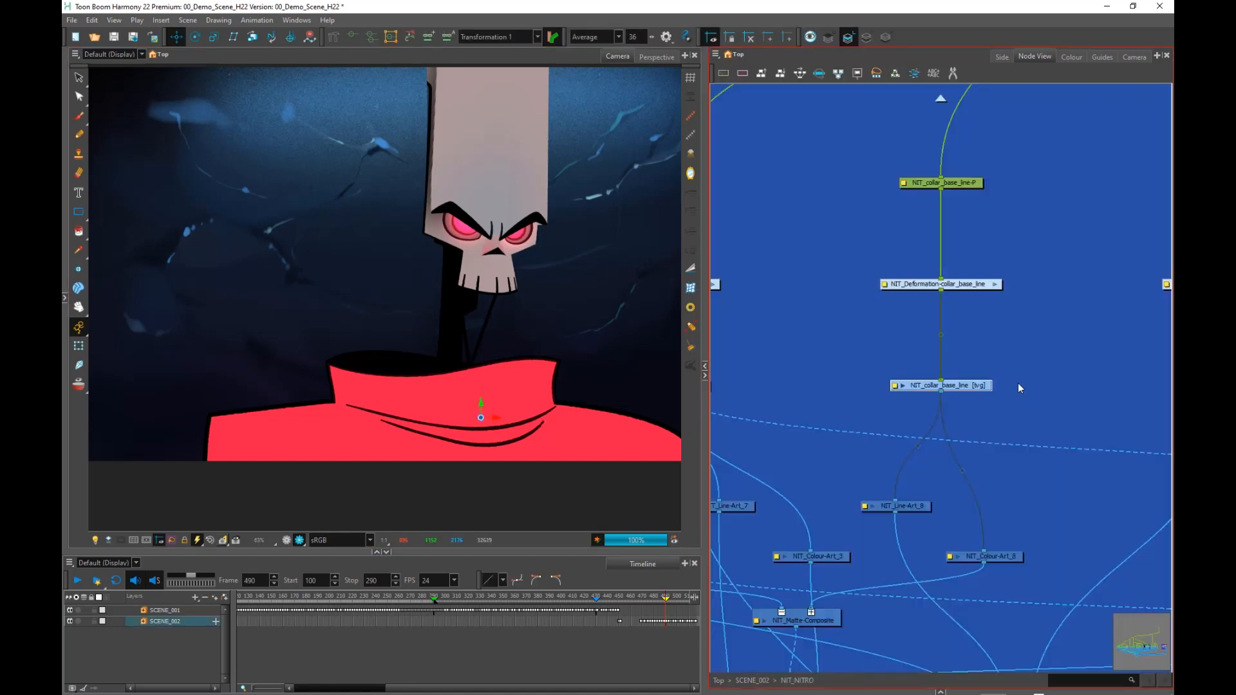
scroll(1020, 387, down, 5)
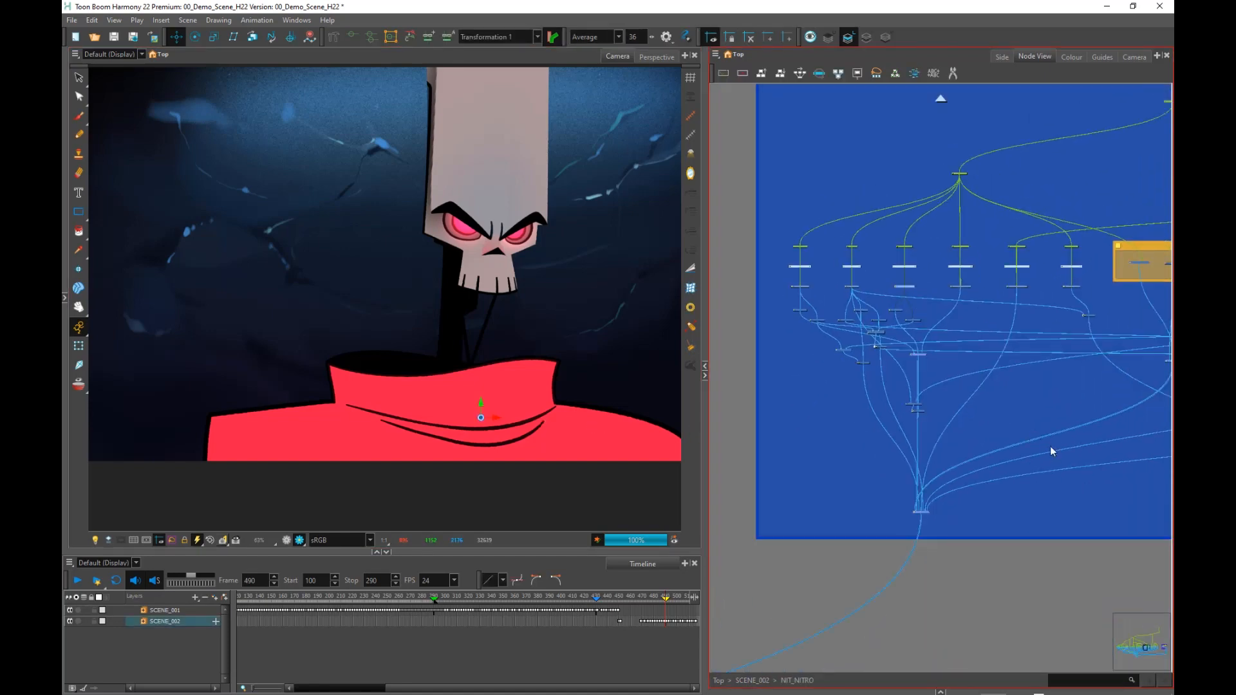
scroll(1053, 452, down, 5)
click(941, 100)
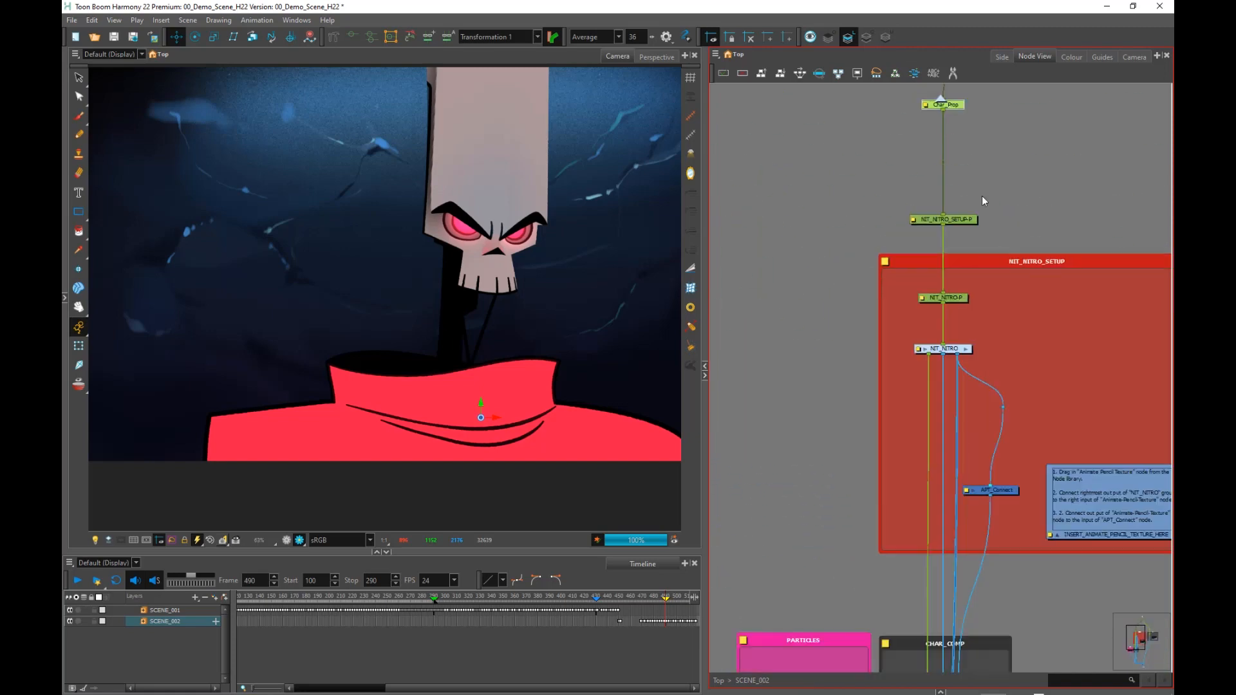
scroll(1027, 439, down, 3)
scroll(1026, 440, up, 4)
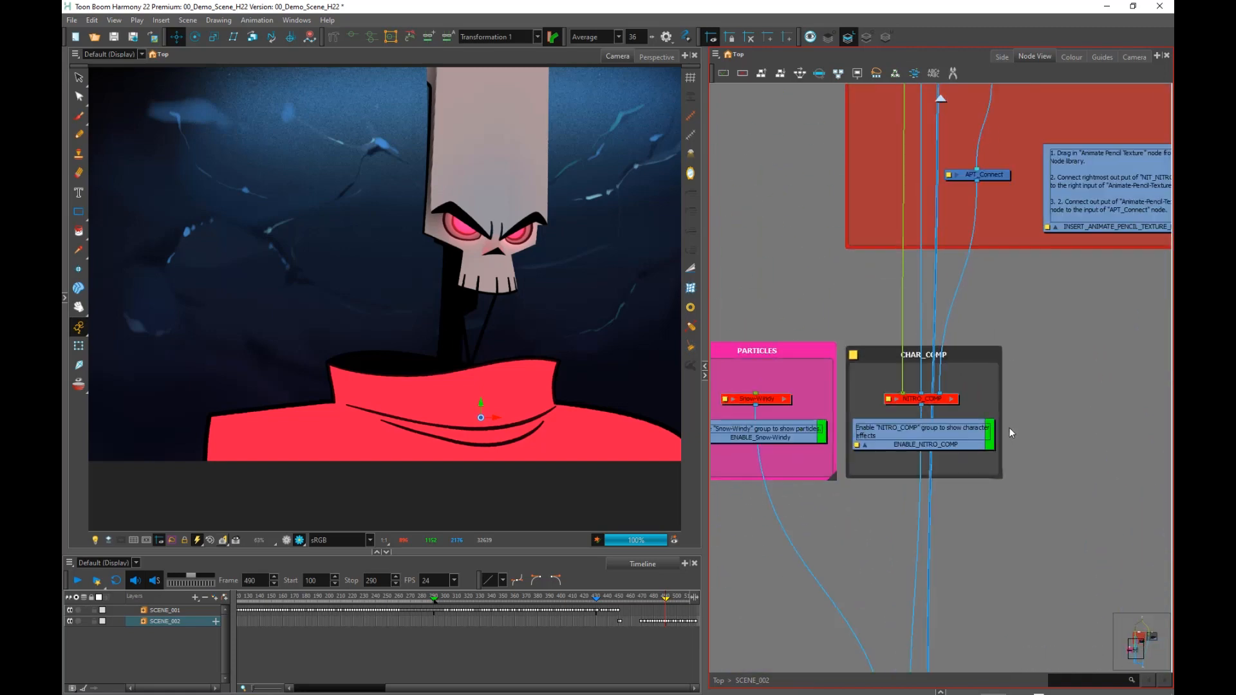
scroll(509, 367, down, 2)
Enable the NITRO_COMP group in the CHAR_COMP backdrop with the full camera frame in view.
drag(563, 421, 535, 425)
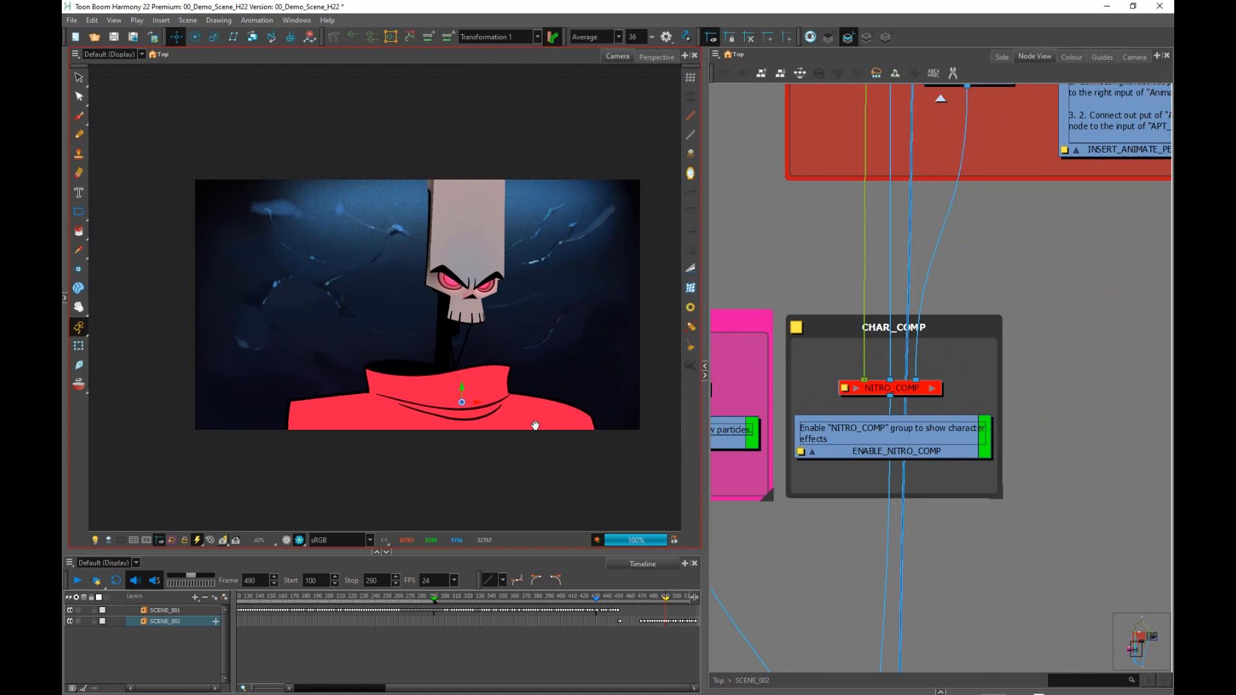
scroll(535, 425, up, 1)
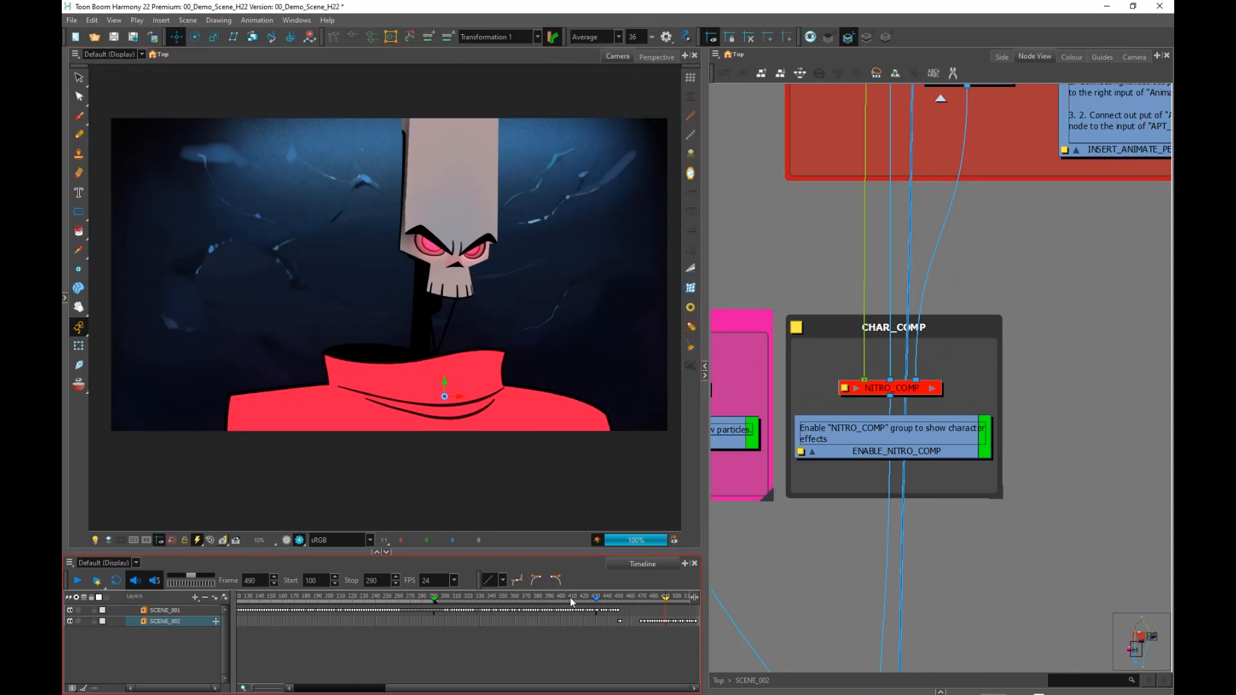
drag(975, 362, 920, 430)
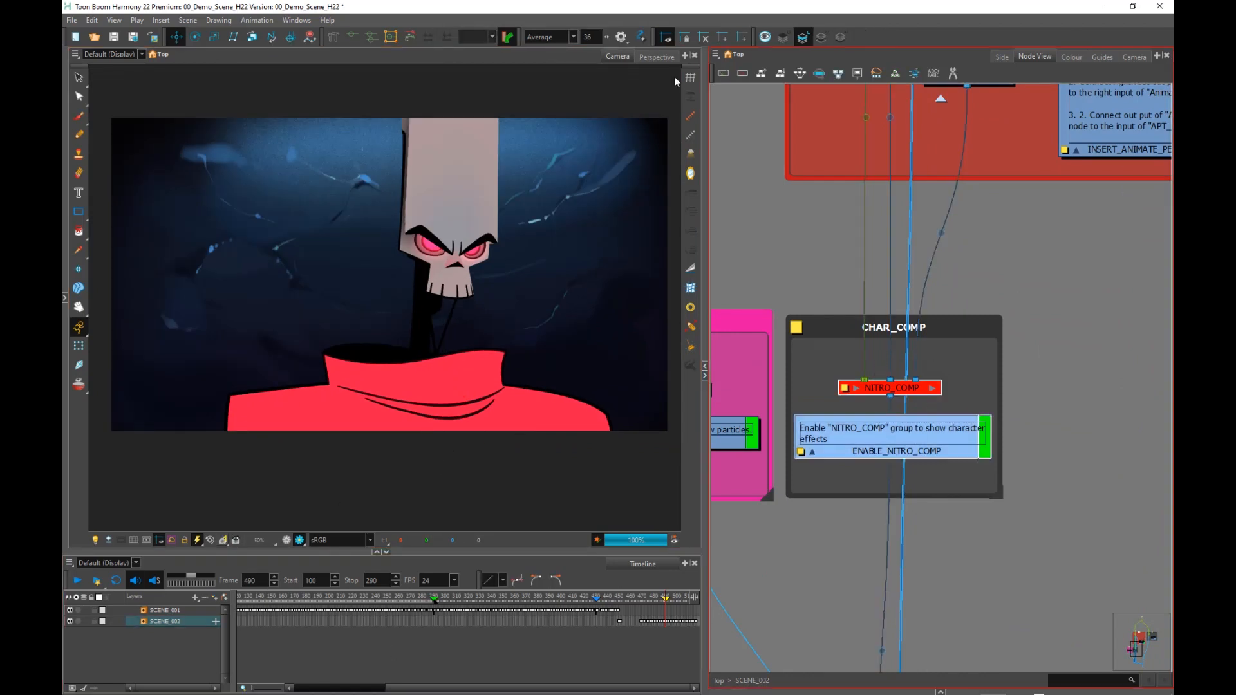
click(723, 74)
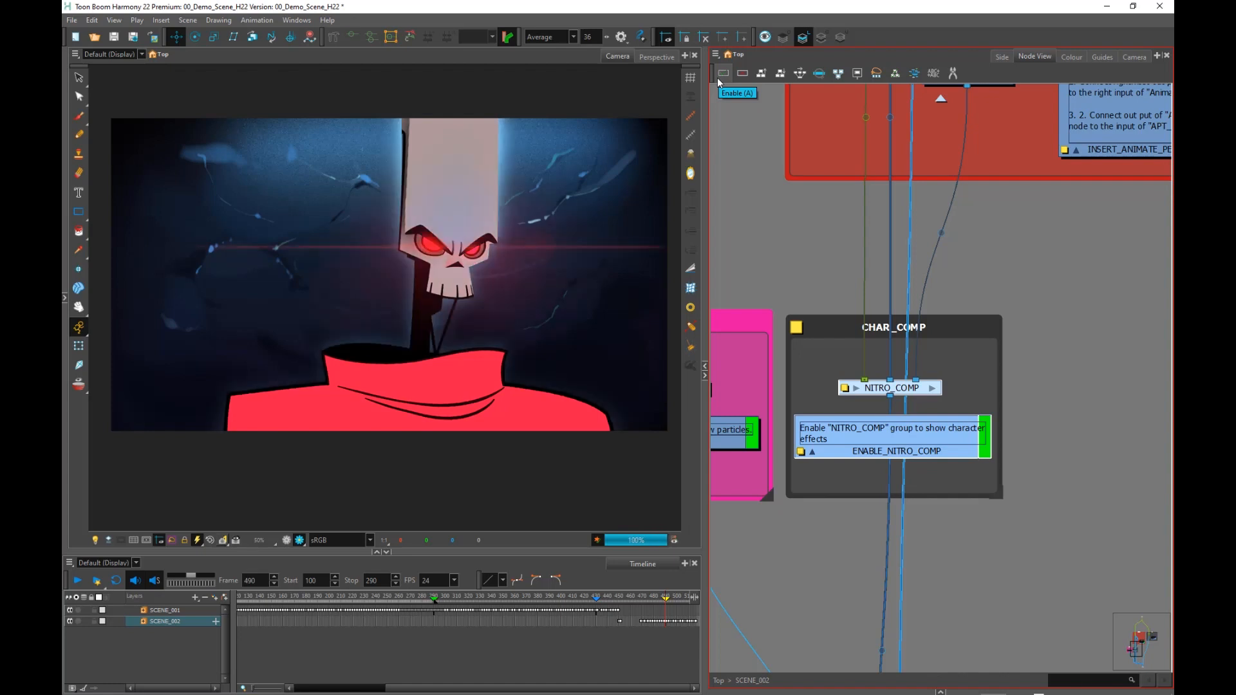
Enable the Snow-Windy group in the PARTICLES backdrop.
scroll(978, 383, down, 6)
drag(837, 327, 794, 423)
click(723, 73)
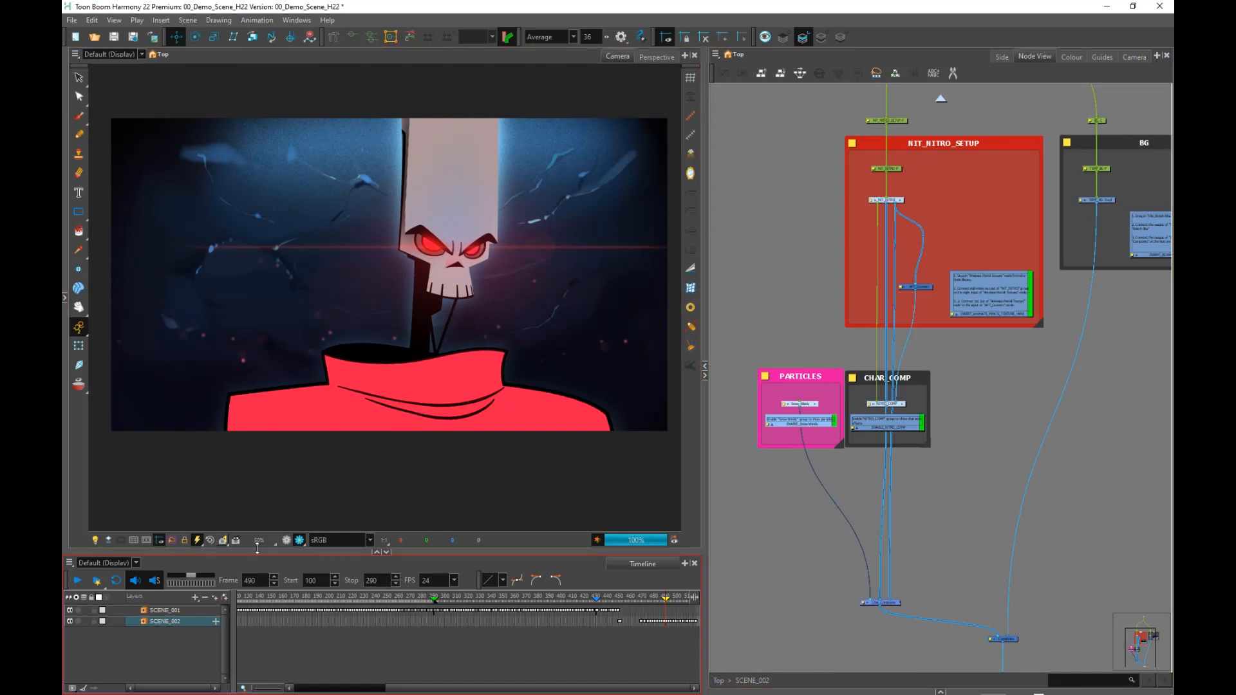
Compare the render of the character effects and particles with the snapshot by toggling it repeatedly.
click(235, 541)
click(235, 541)
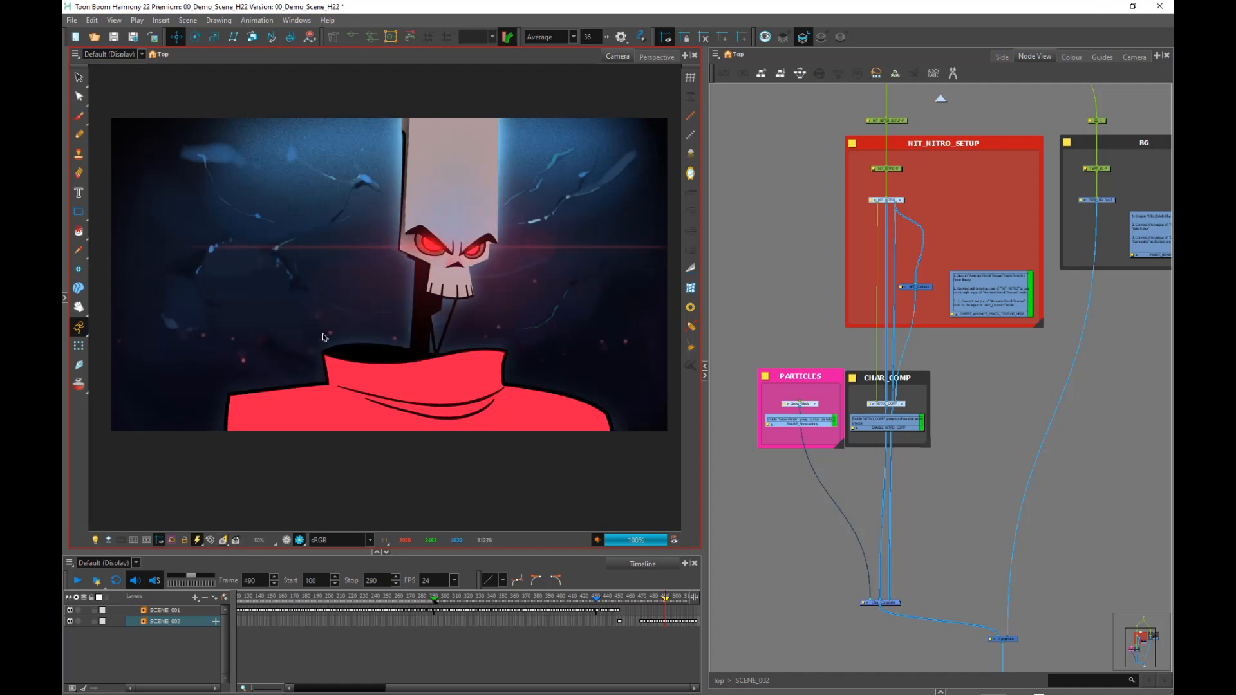
click(235, 542)
click(234, 542)
click(235, 542)
click(234, 542)
click(236, 541)
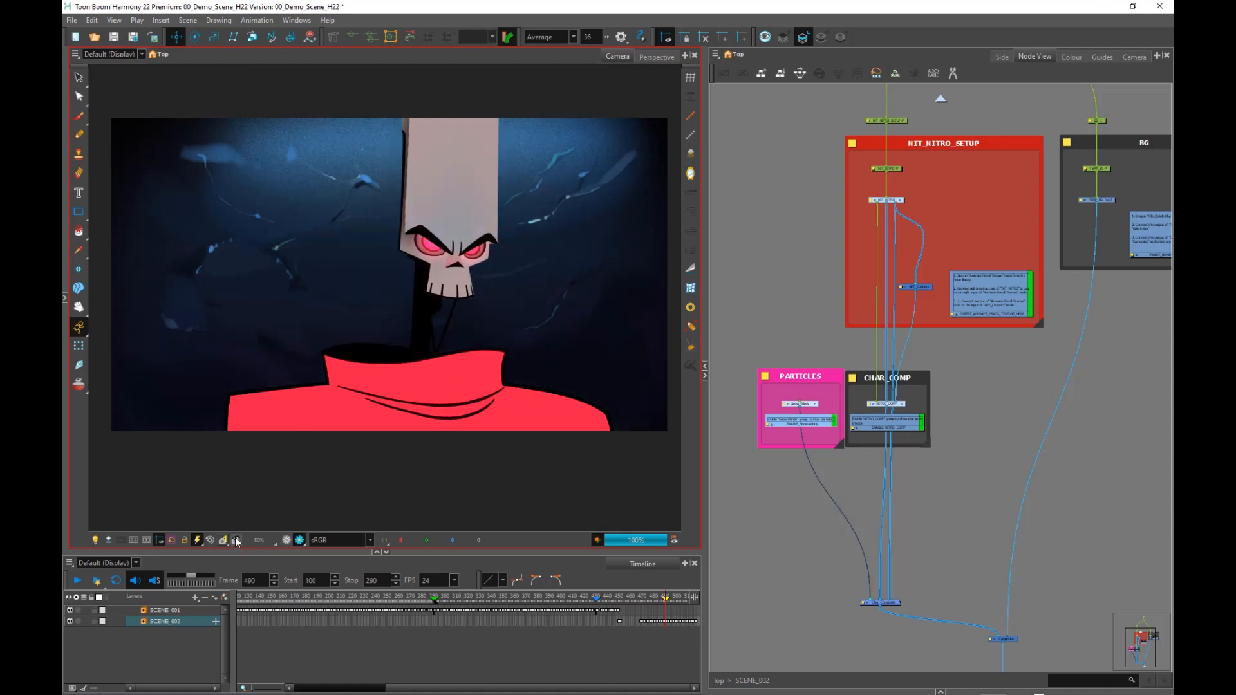
Check the glow, blur and particle effects on the skull character once more against the stored snapshot.
click(235, 541)
click(235, 543)
click(236, 542)
click(235, 542)
click(235, 542)
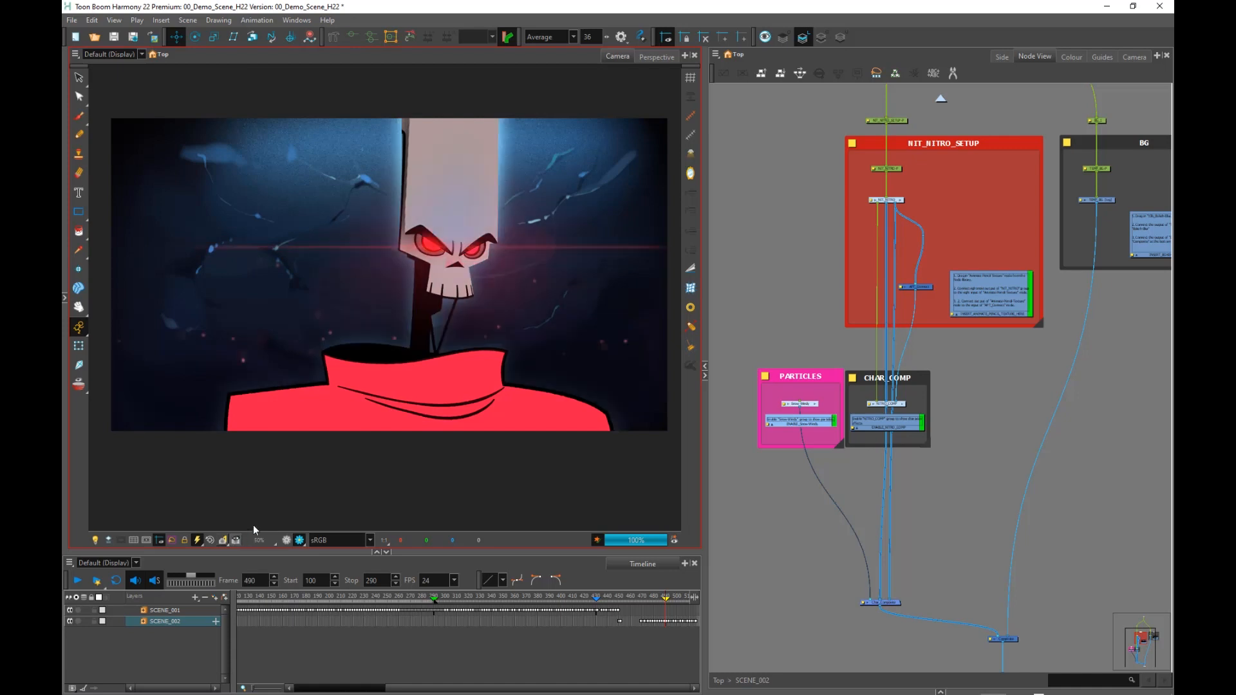
Show the Node Library beneath the Node View and search it for "bok".
click(990, 362)
click(940, 691)
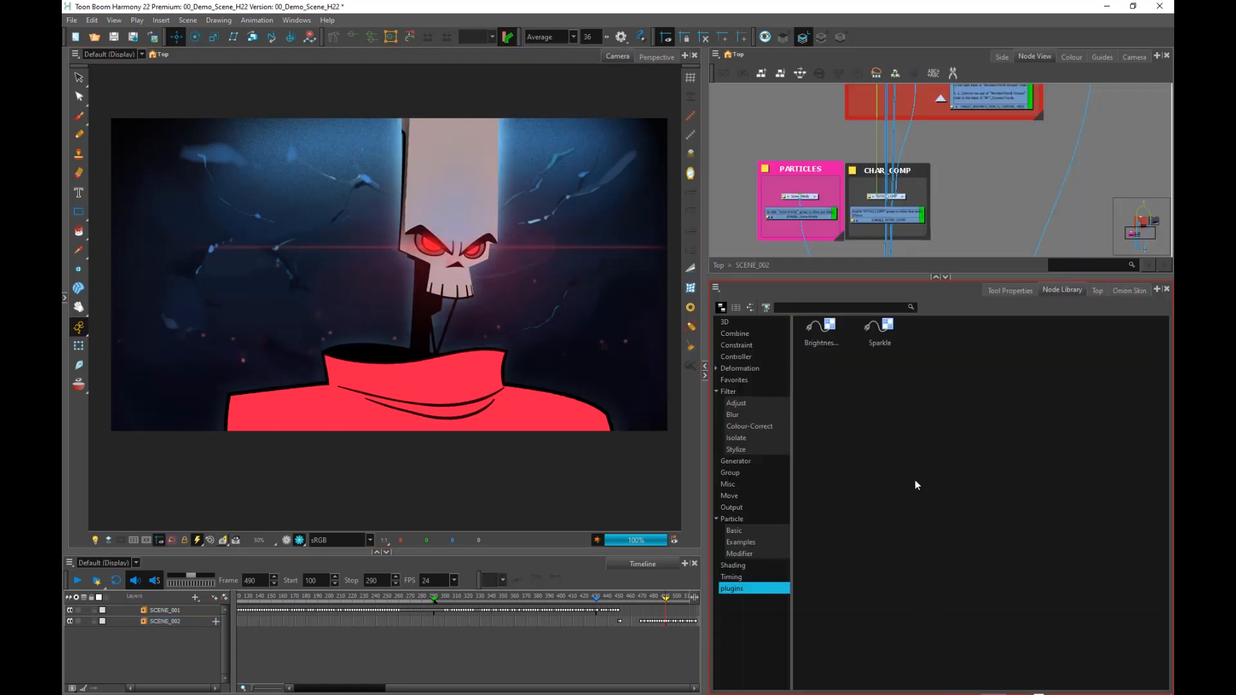
click(731, 473)
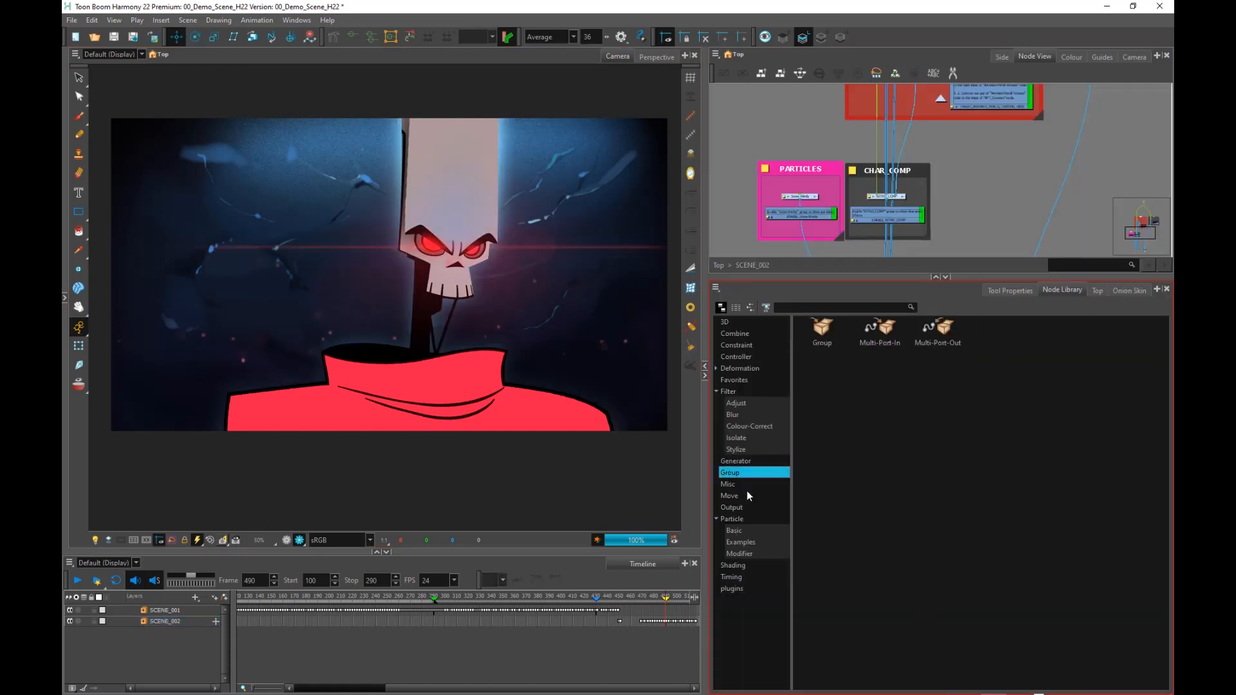
click(979, 175)
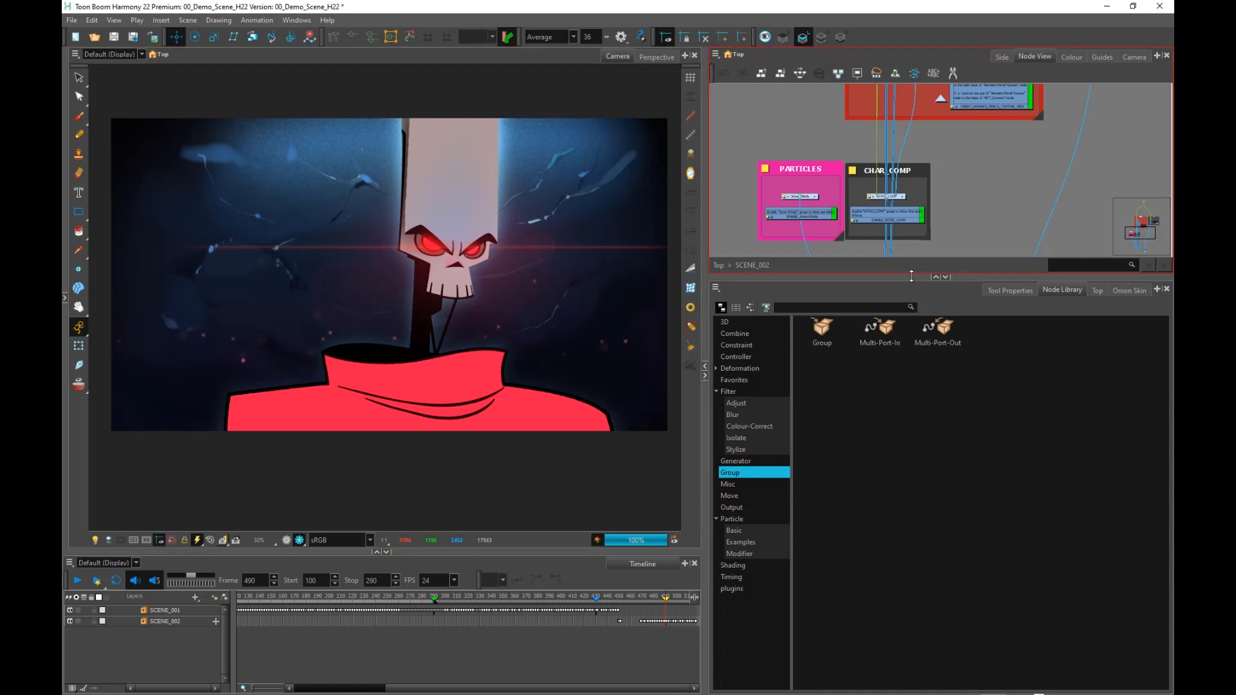
drag(913, 277, 931, 151)
scroll(911, 205, up, 1)
scroll(931, 159, down, 3)
drag(938, 214, 913, 194)
scroll(913, 194, up, 2)
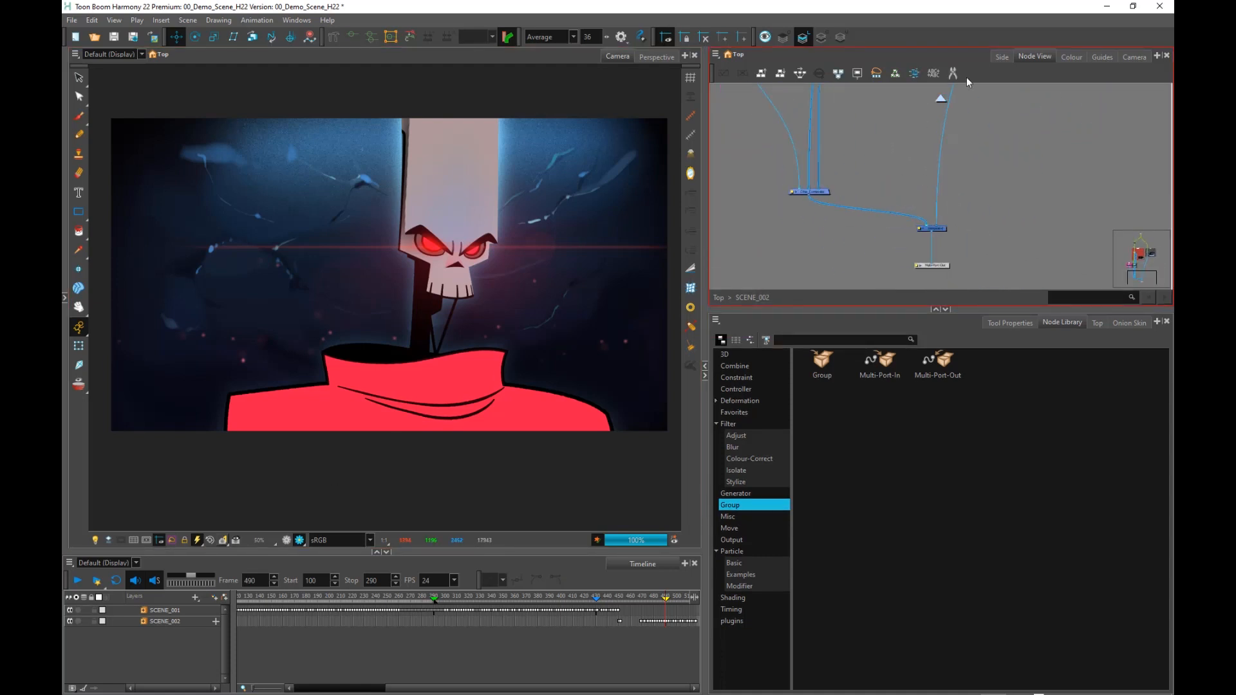
click(837, 339)
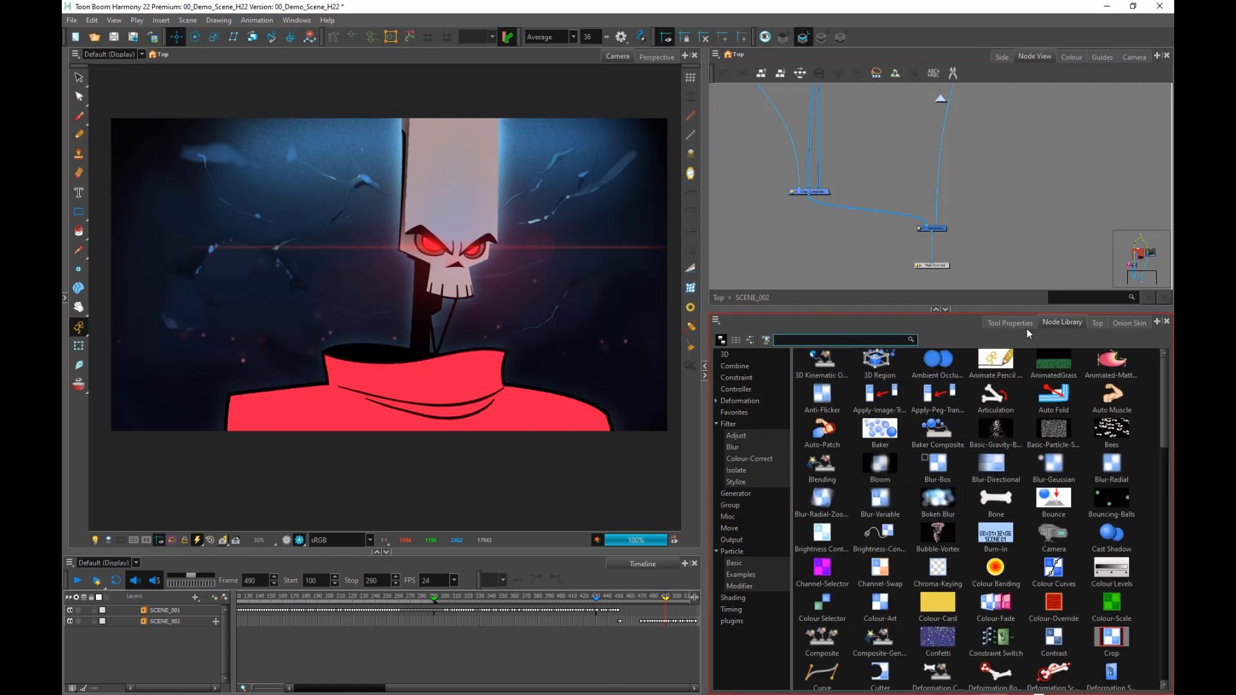
text(bok)
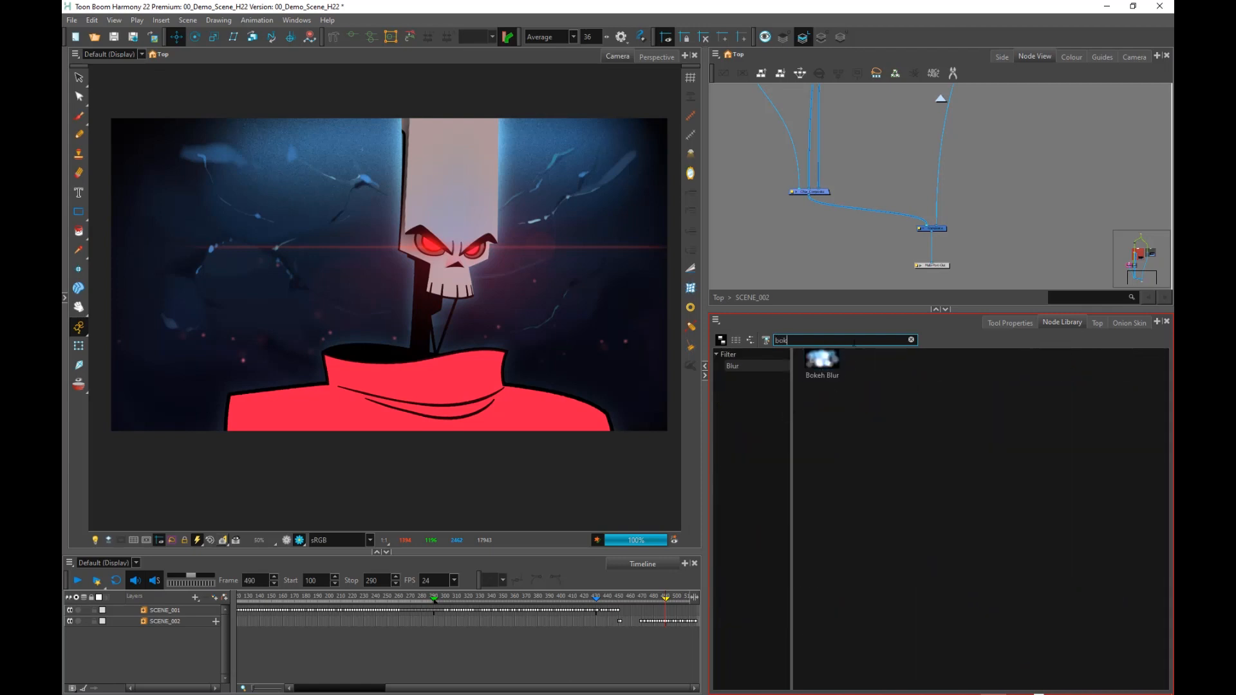
Add the 10b_Bokeh-Blur.tpl template from the HAR22_Demo Library to the SCENE_002 node network, near the scene's composites.
drag(836, 311, 836, 390)
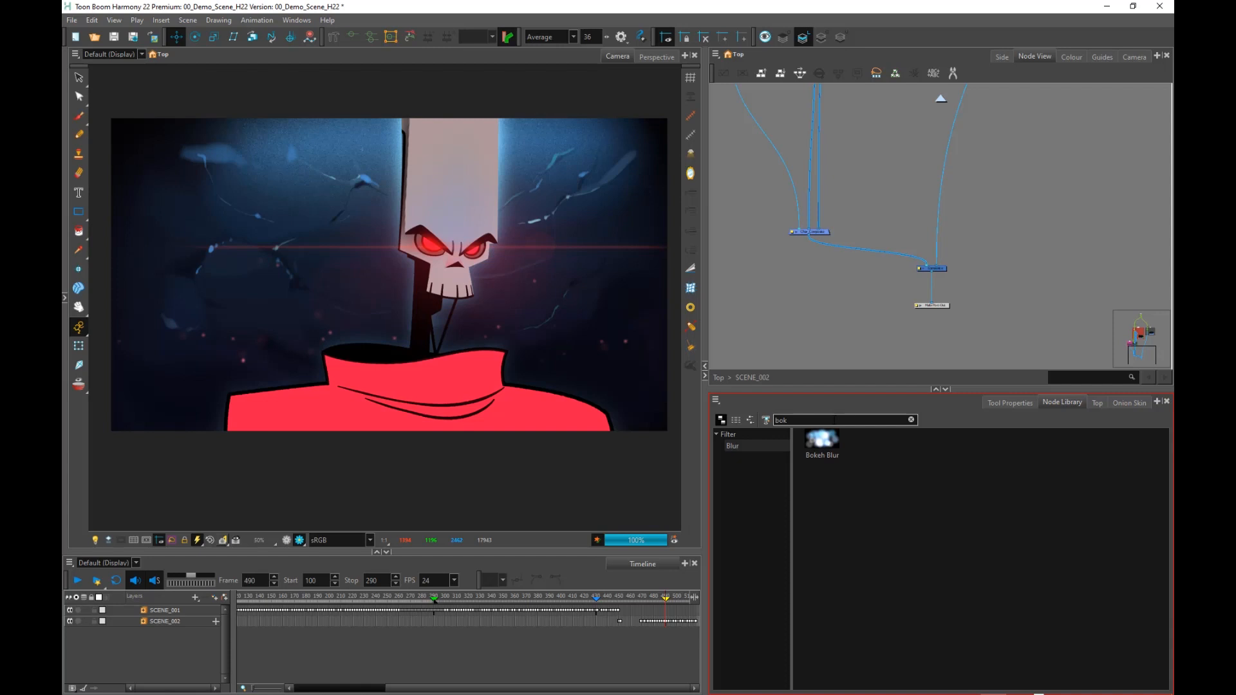
drag(972, 260, 976, 284)
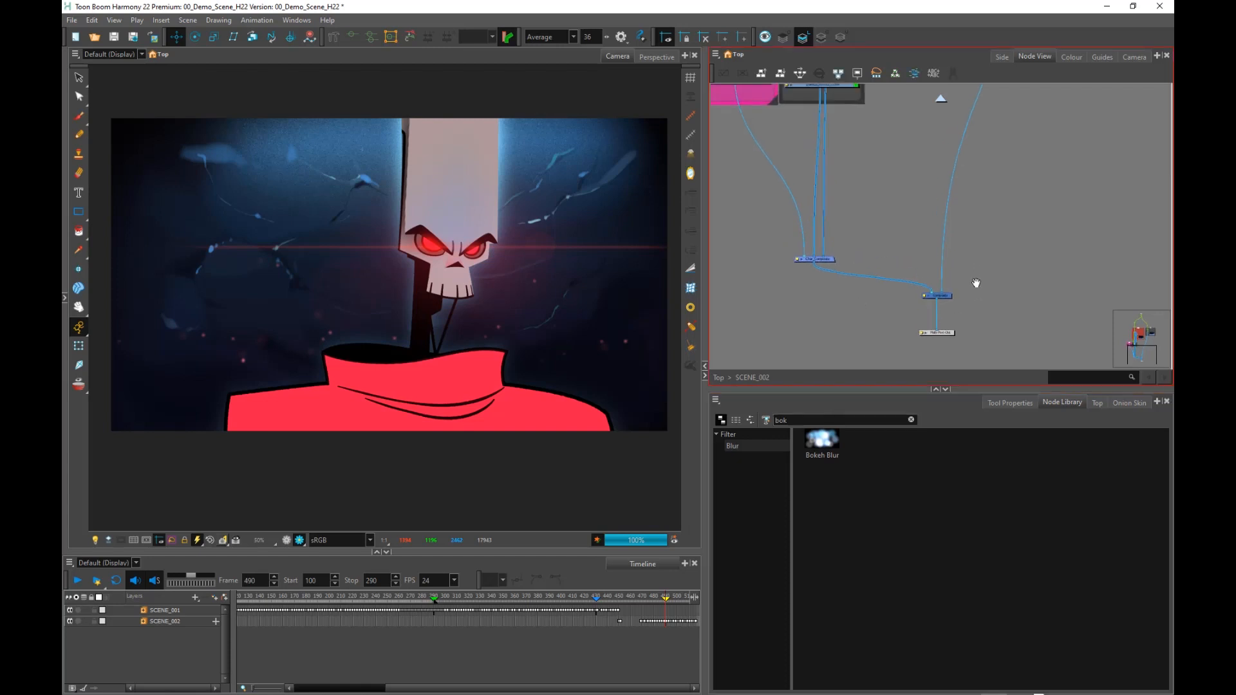
scroll(975, 286, down, 2)
scroll(972, 324, up, 1)
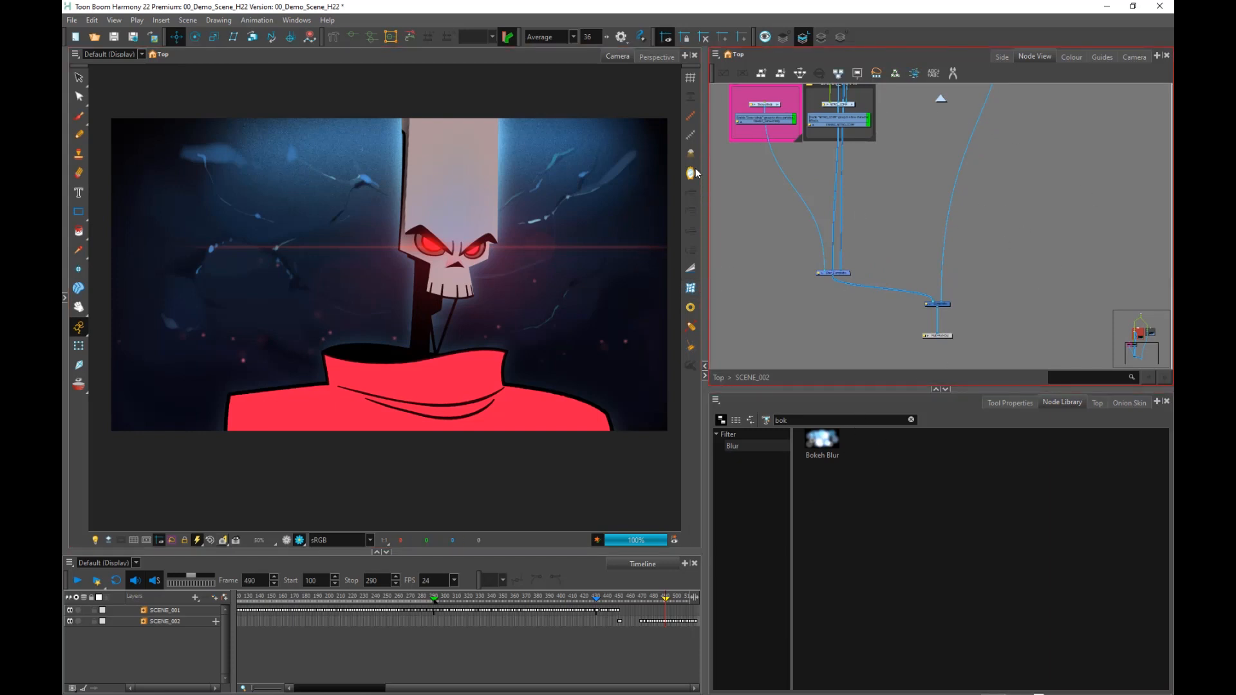
scroll(838, 166, up, 2)
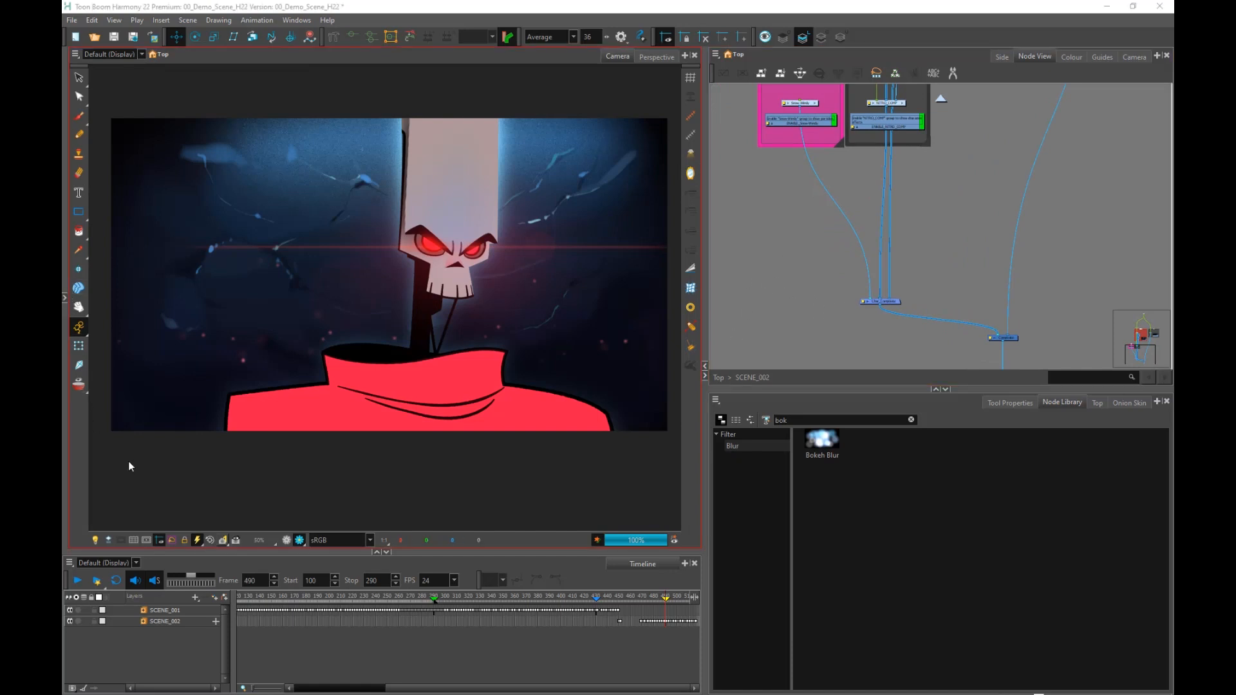
click(64, 296)
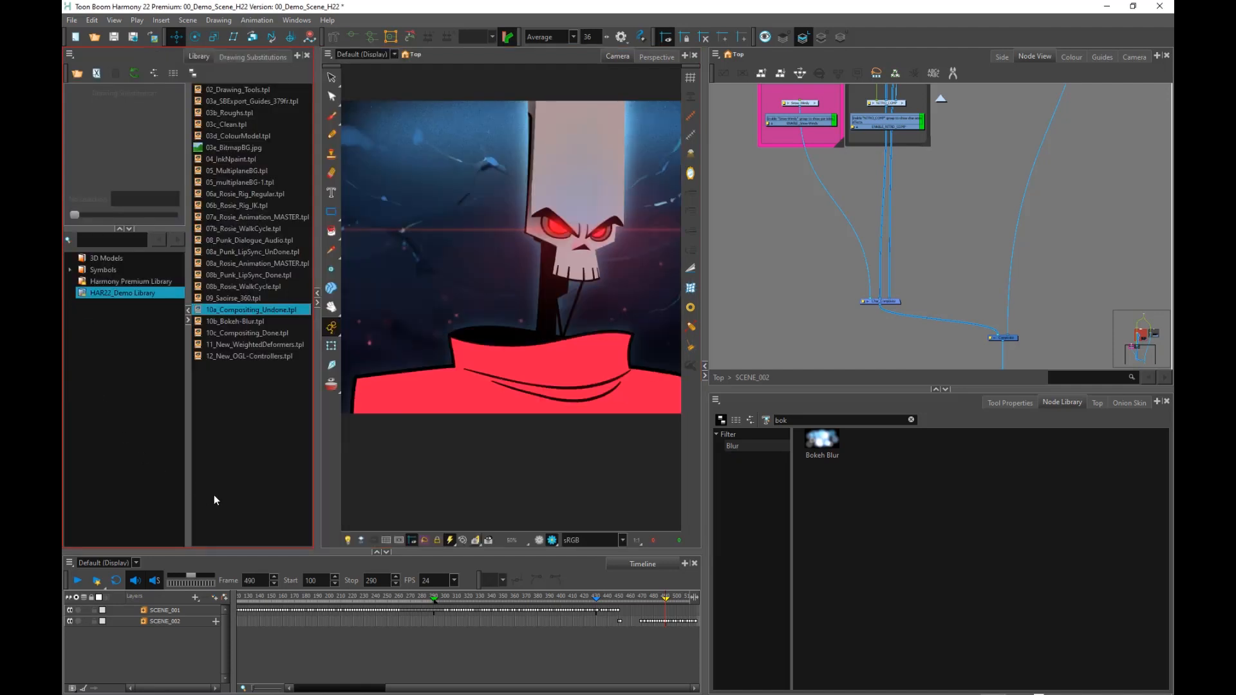
click(268, 447)
click(255, 321)
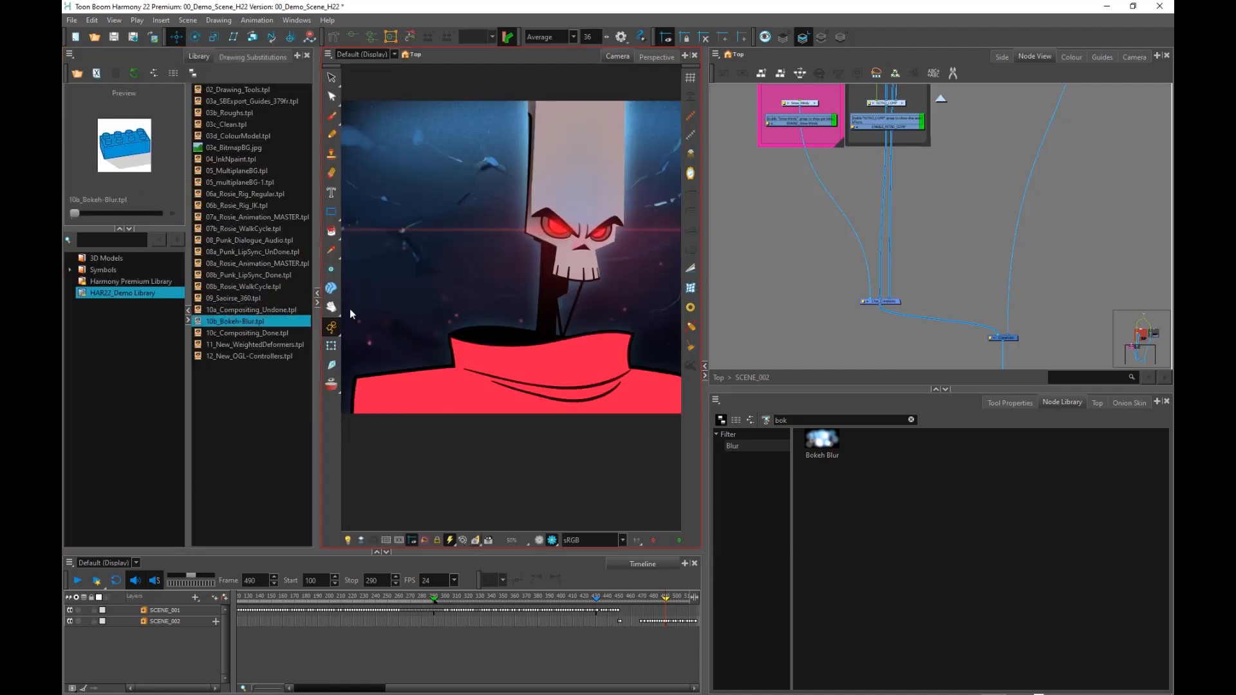
drag(944, 358, 945, 352)
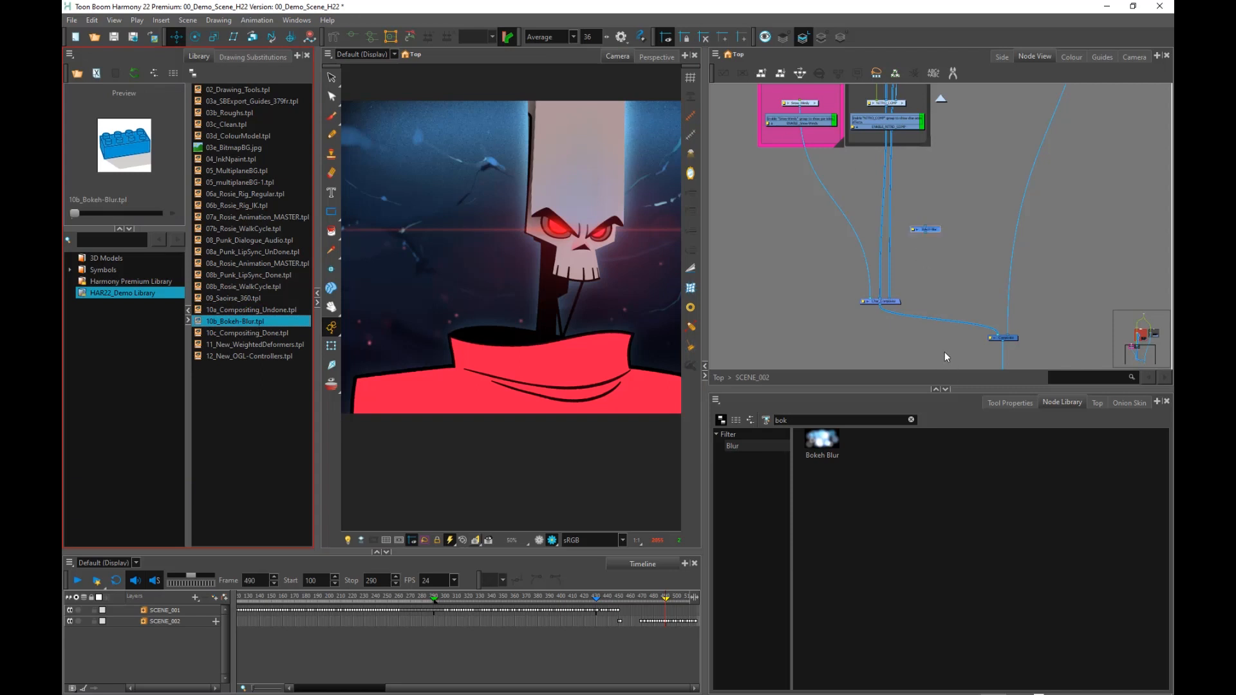
Insert the Bokeh-Blur node on the cable between the BG backdrop and the scene's final composite.
scroll(946, 349, down, 2)
scroll(1039, 327, down, 1)
drag(1041, 334, 931, 350)
drag(841, 301, 896, 337)
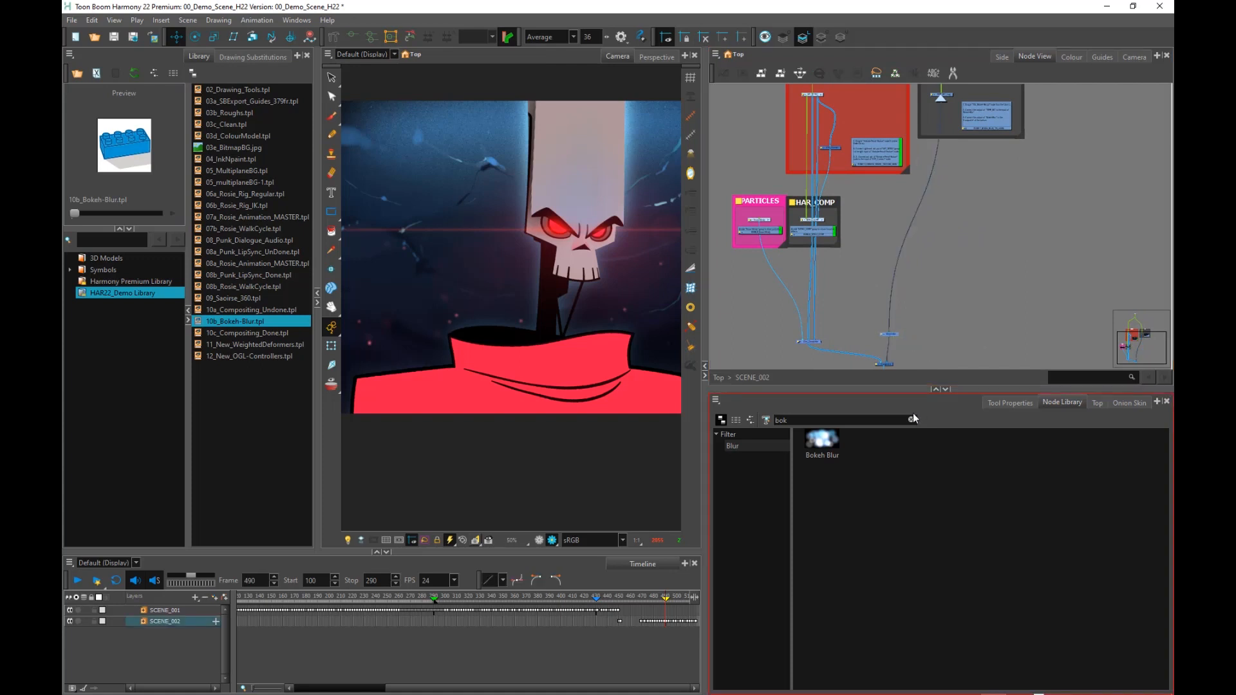
Detach the Bokeh-Blur node from the background cable and reinsert it higher up on the same cable.
click(901, 334)
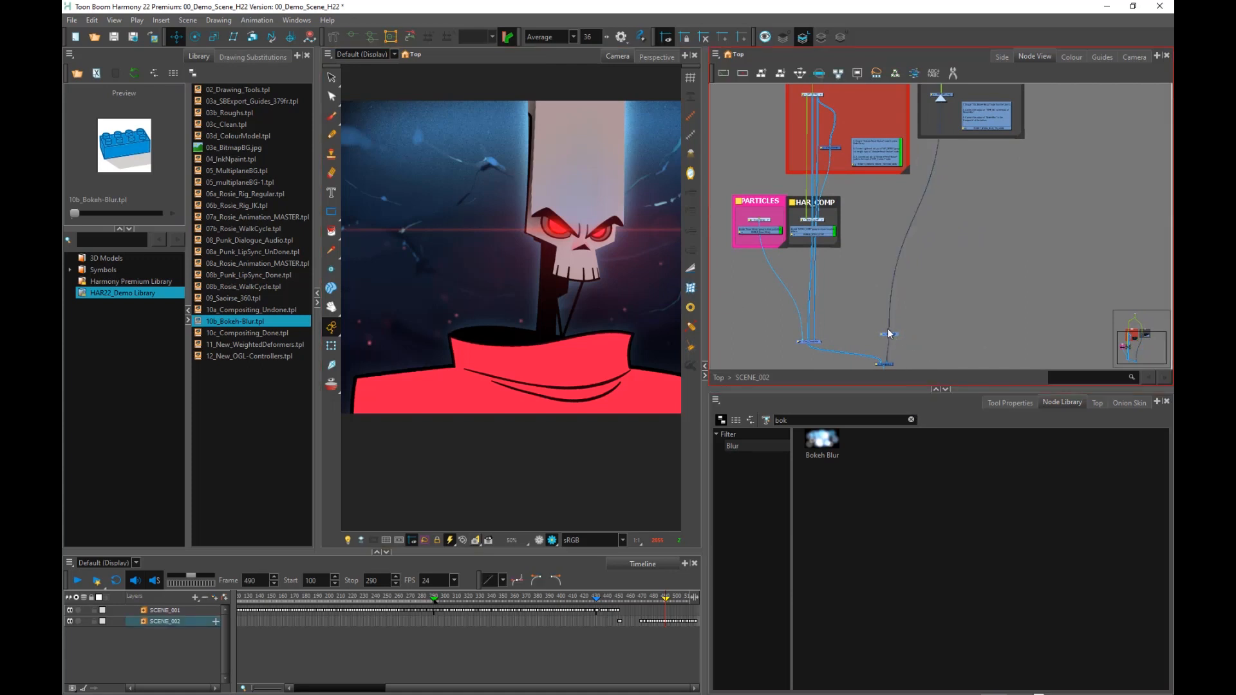
drag(900, 335, 956, 316)
scroll(951, 276, down, 1)
scroll(949, 274, down, 2)
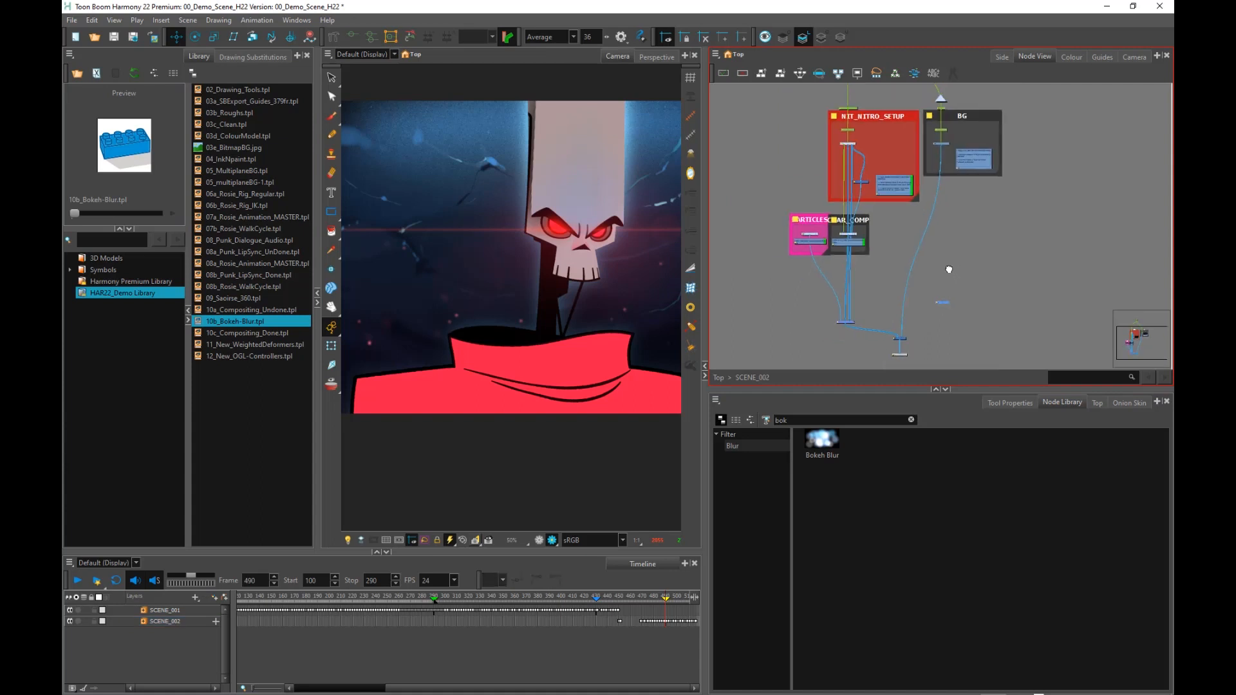
drag(901, 271, 894, 242)
click(938, 250)
click(881, 275)
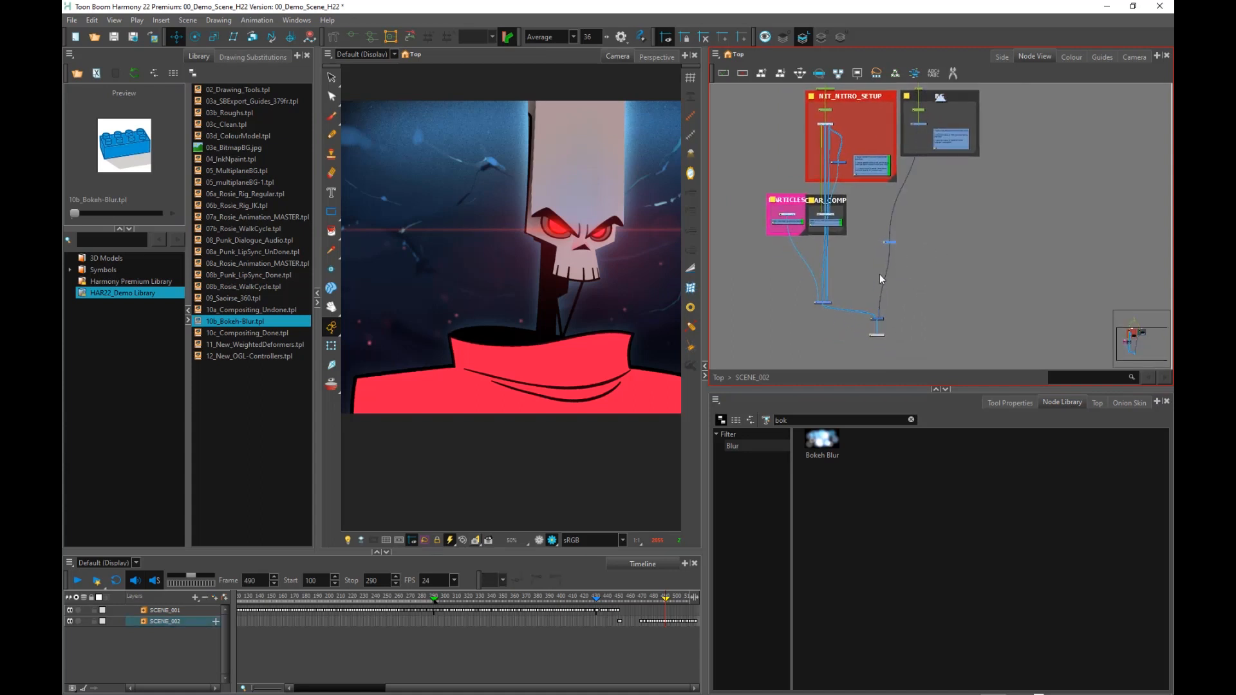
Enlarge the camera view and compare the background with the Bokeh-Blur node disabled and enabled again.
click(317, 295)
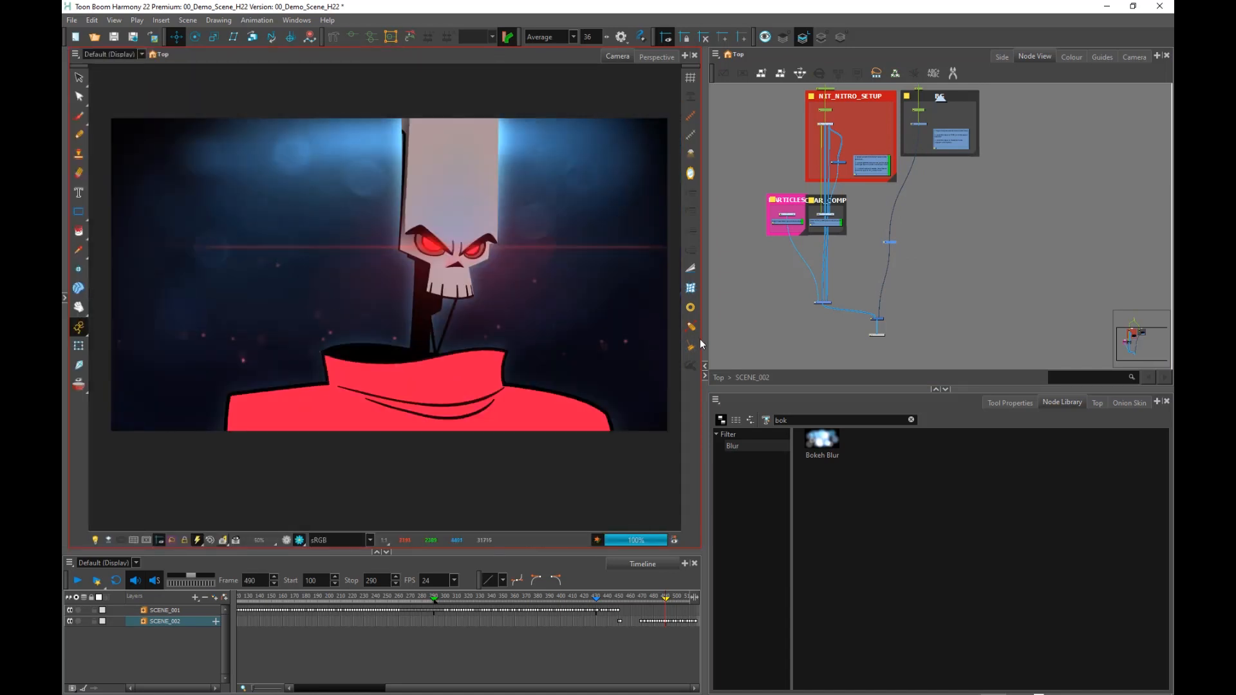
drag(705, 341, 749, 337)
scroll(642, 320, up, 1)
drag(541, 336, 564, 377)
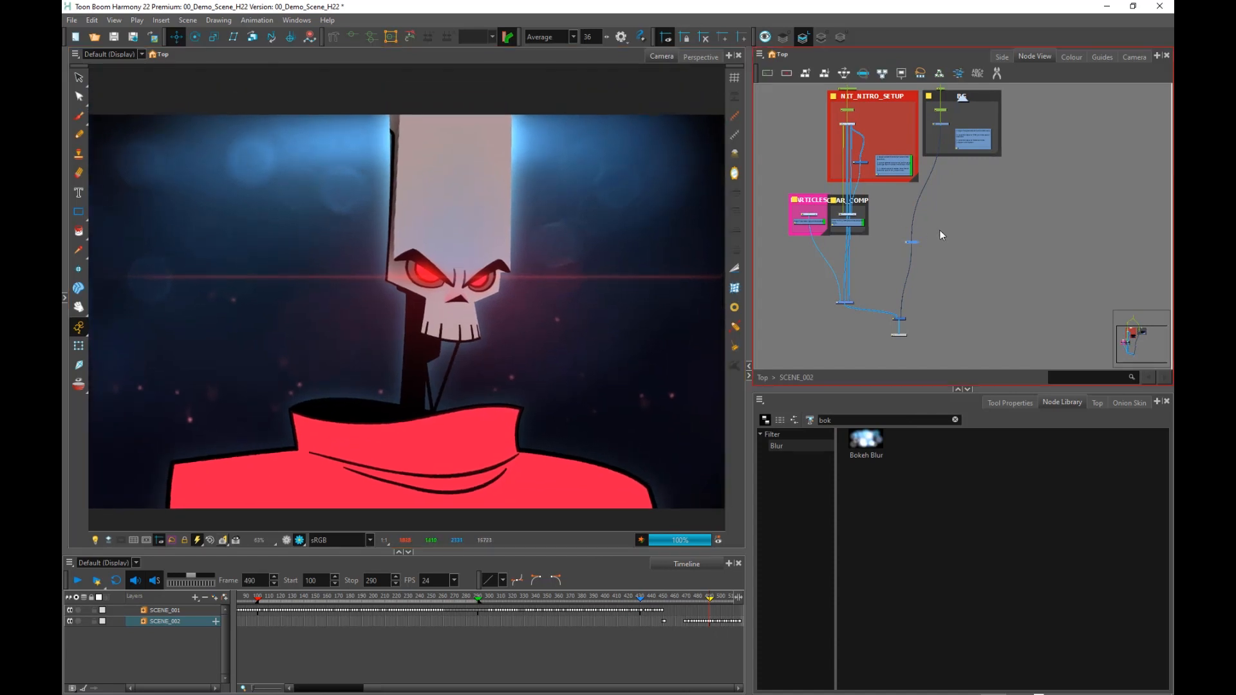
click(786, 73)
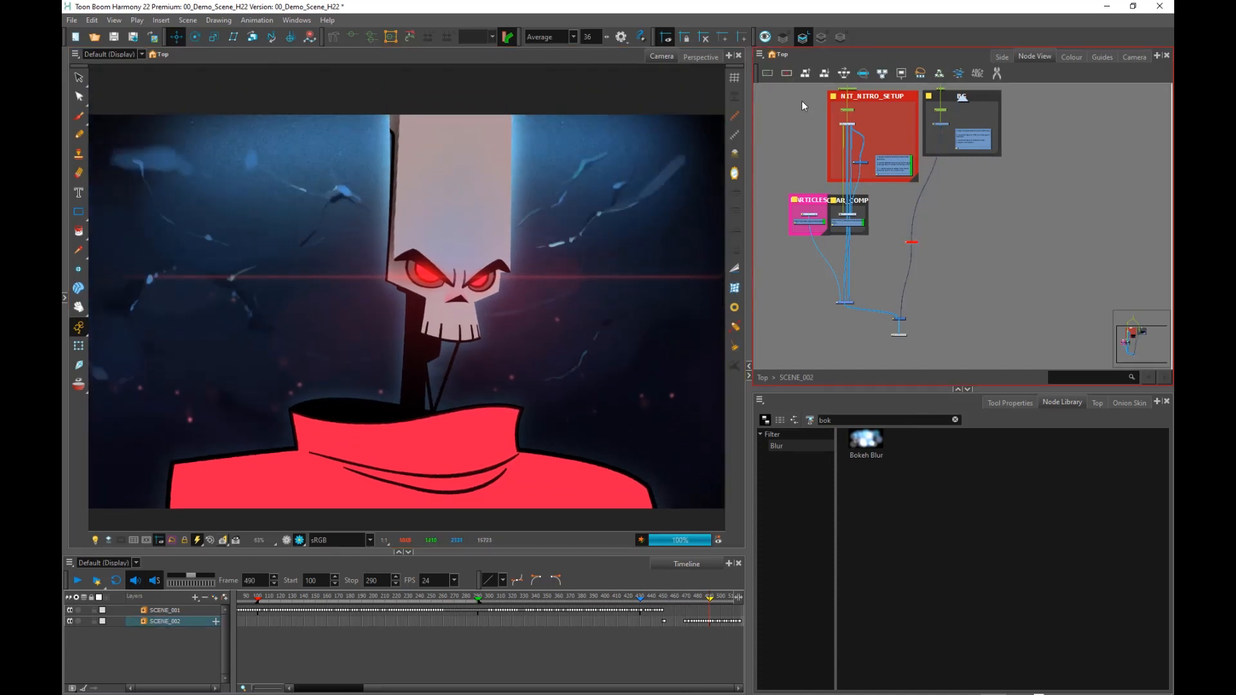
click(779, 75)
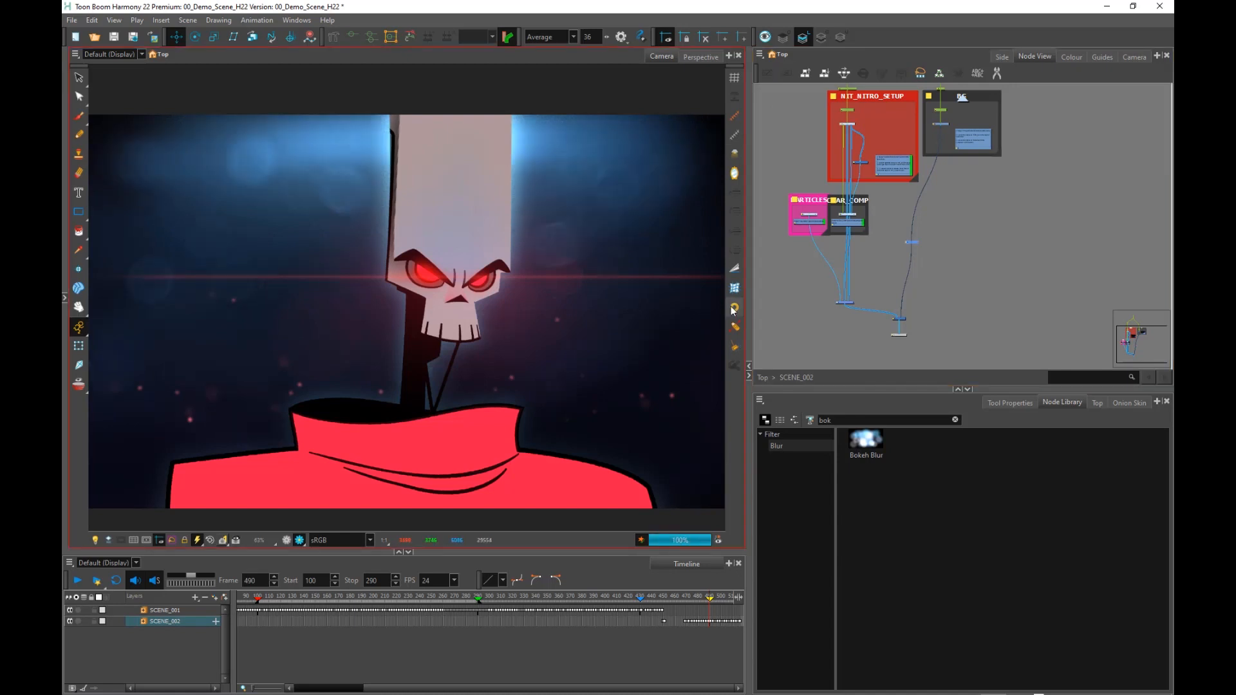
scroll(366, 193, up, 1)
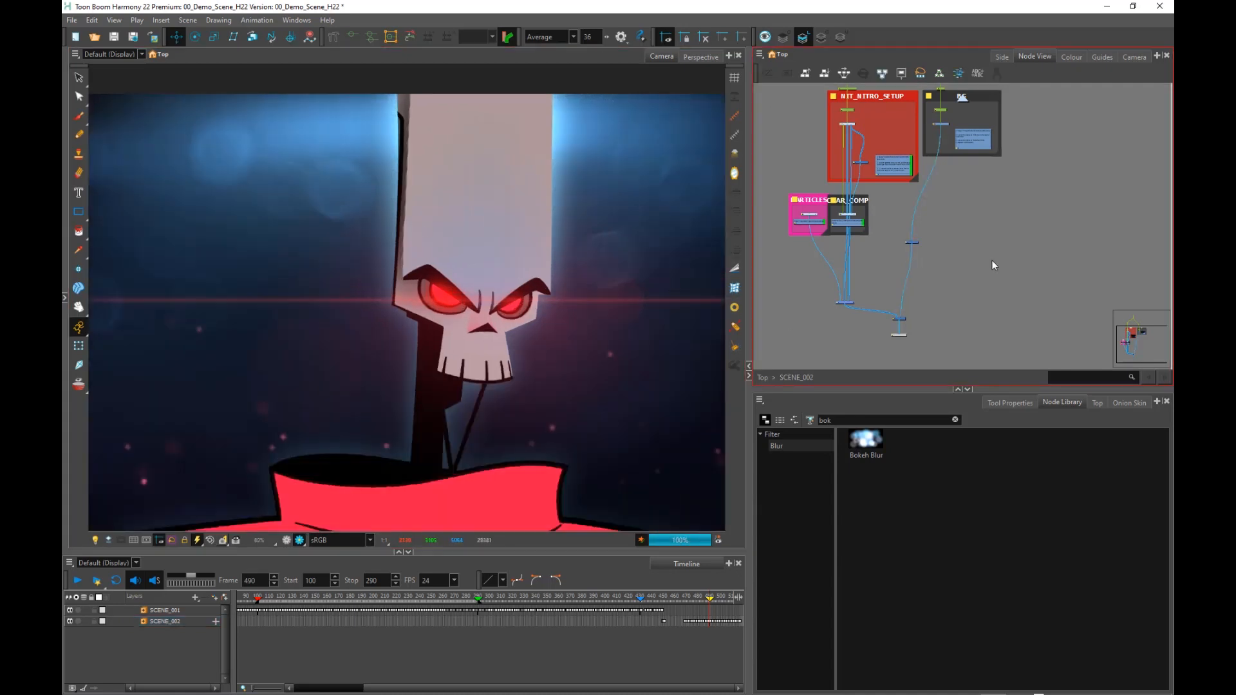
Open the Bokeh-Blur node's layer properties and set its Shape Type to Blades.
scroll(906, 239, up, 5)
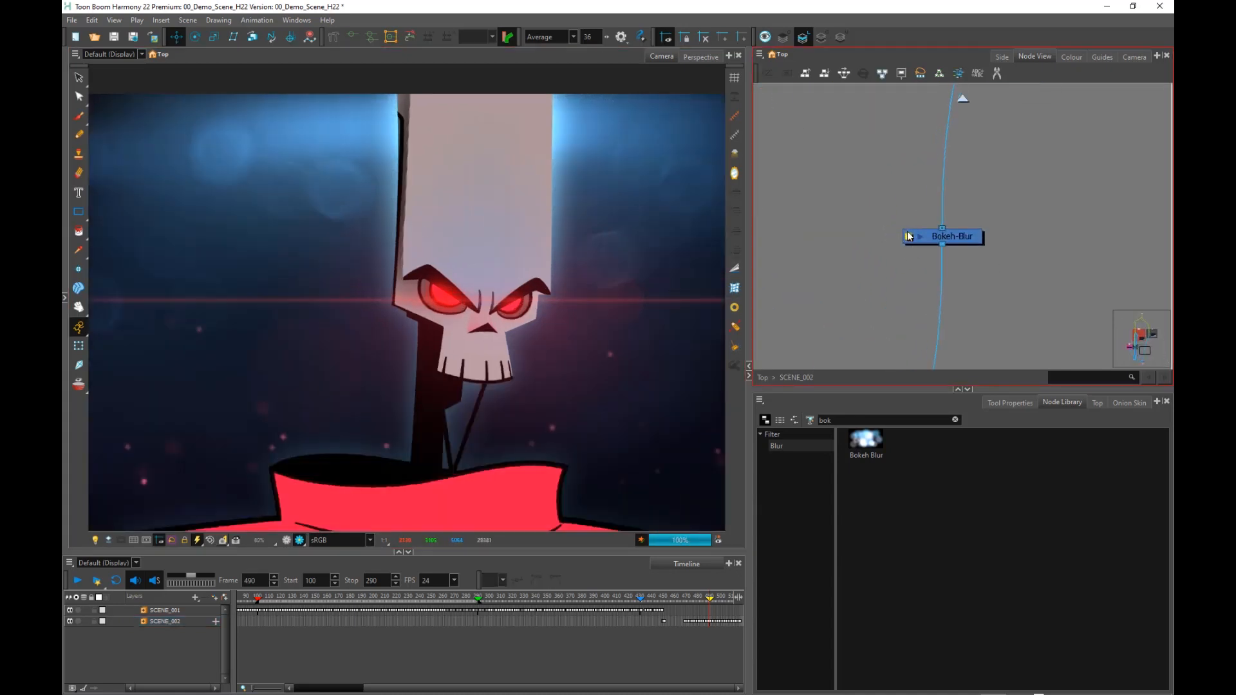
click(909, 238)
drag(702, 154, 865, 250)
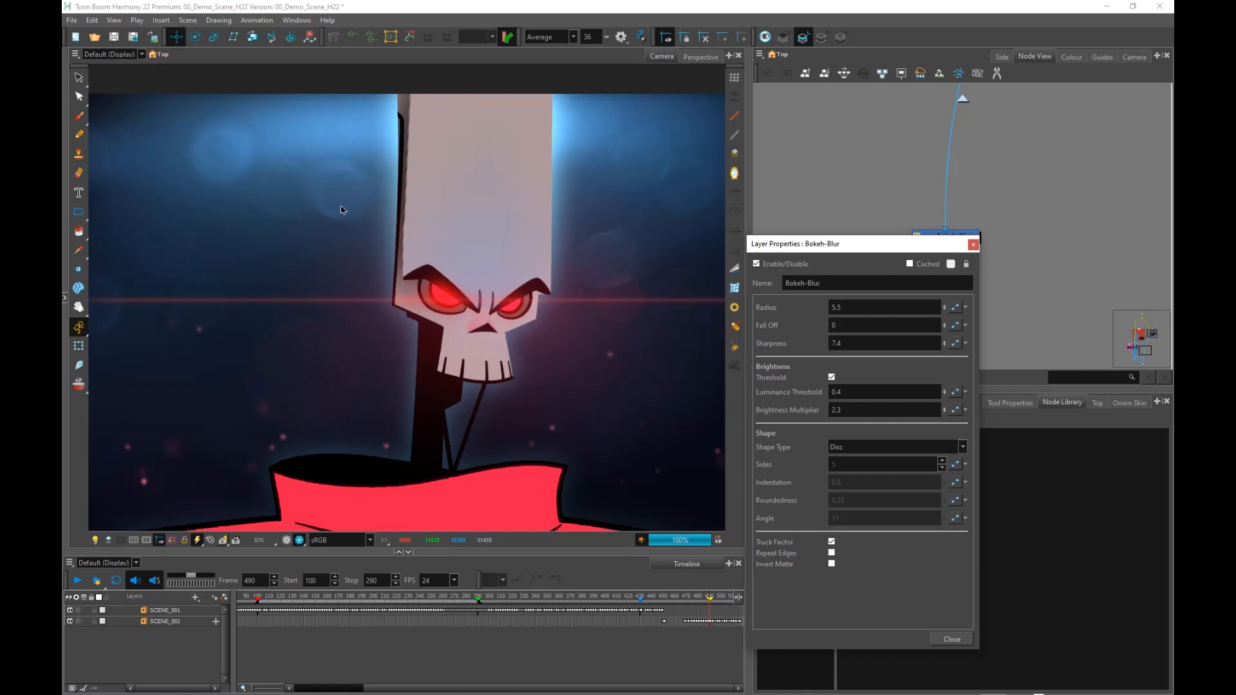
click(962, 448)
click(842, 460)
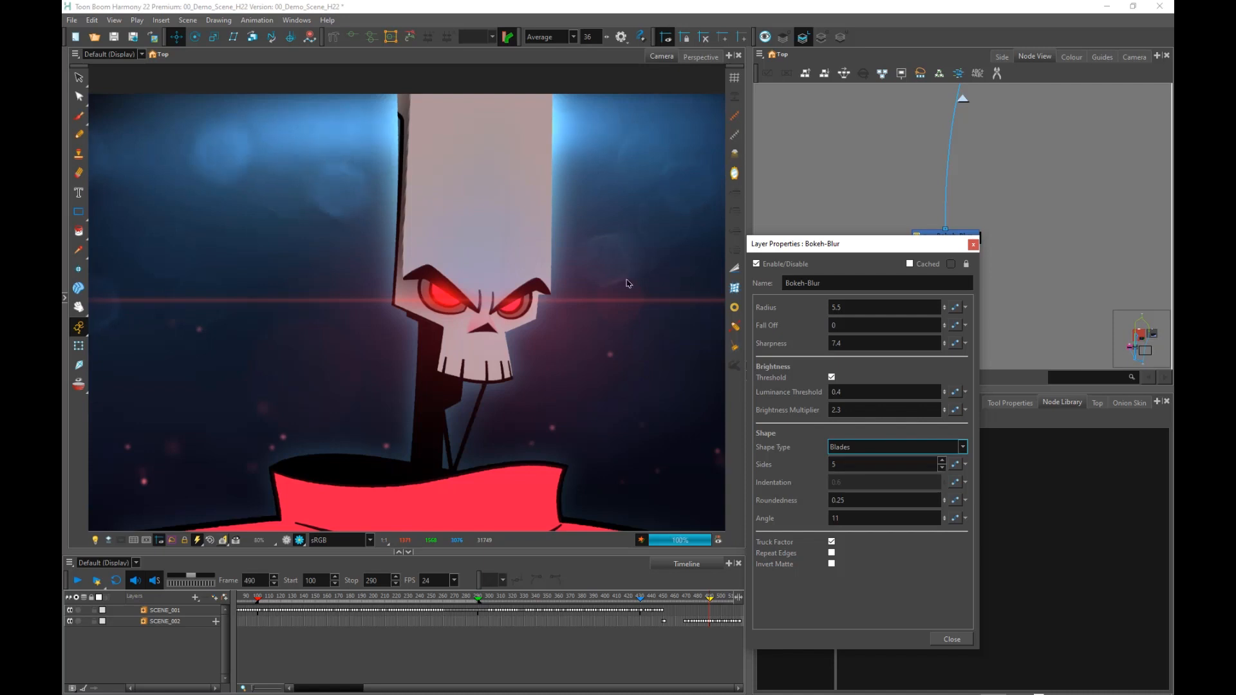
Set the Bokeh-Blur's Shape Type to Star, try more and fewer sides, and close its properties.
click(961, 449)
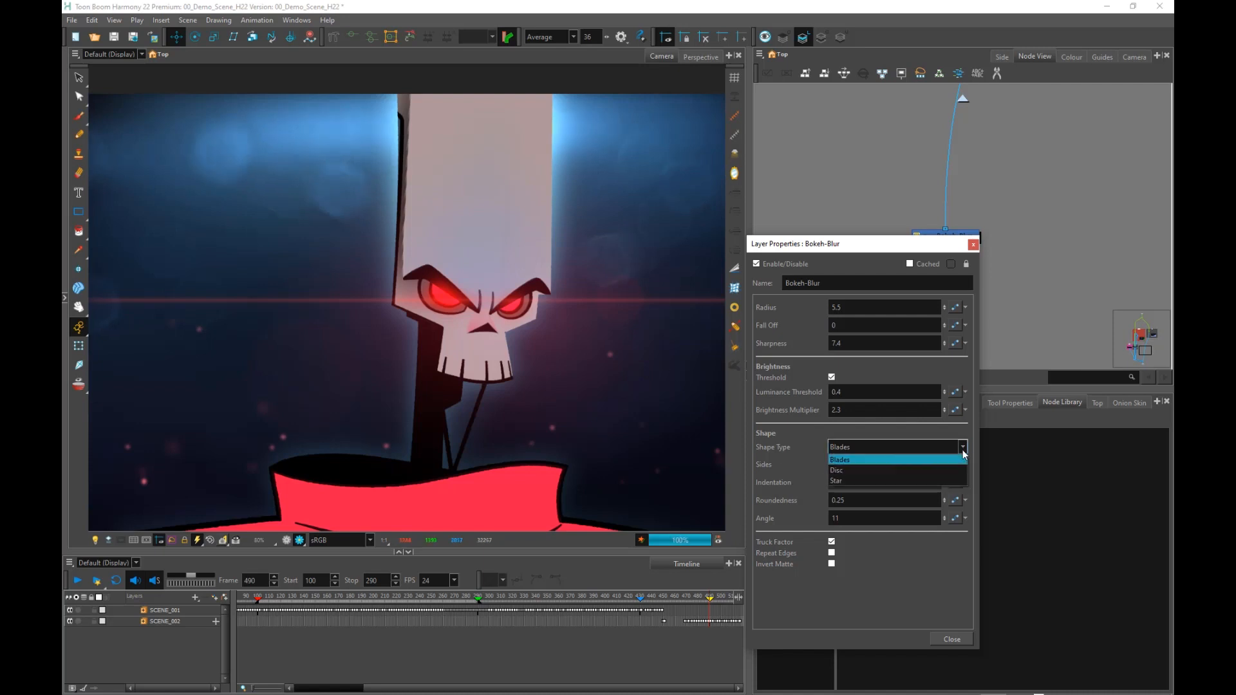
click(842, 483)
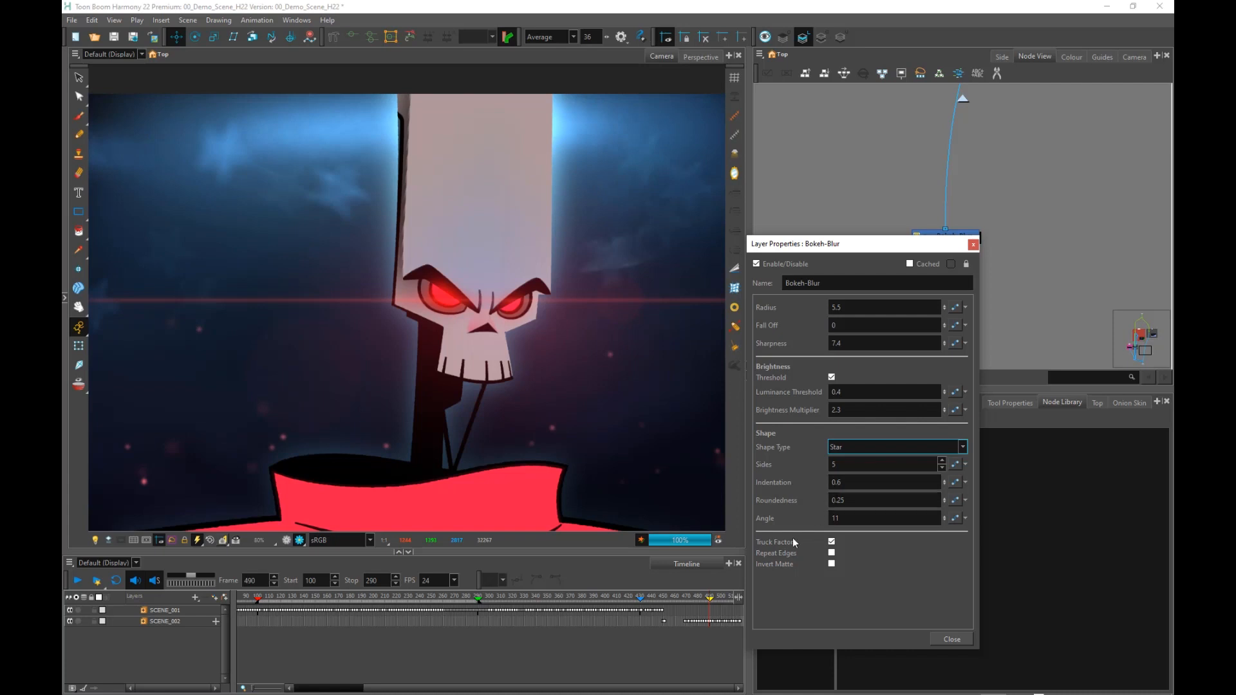
click(942, 461)
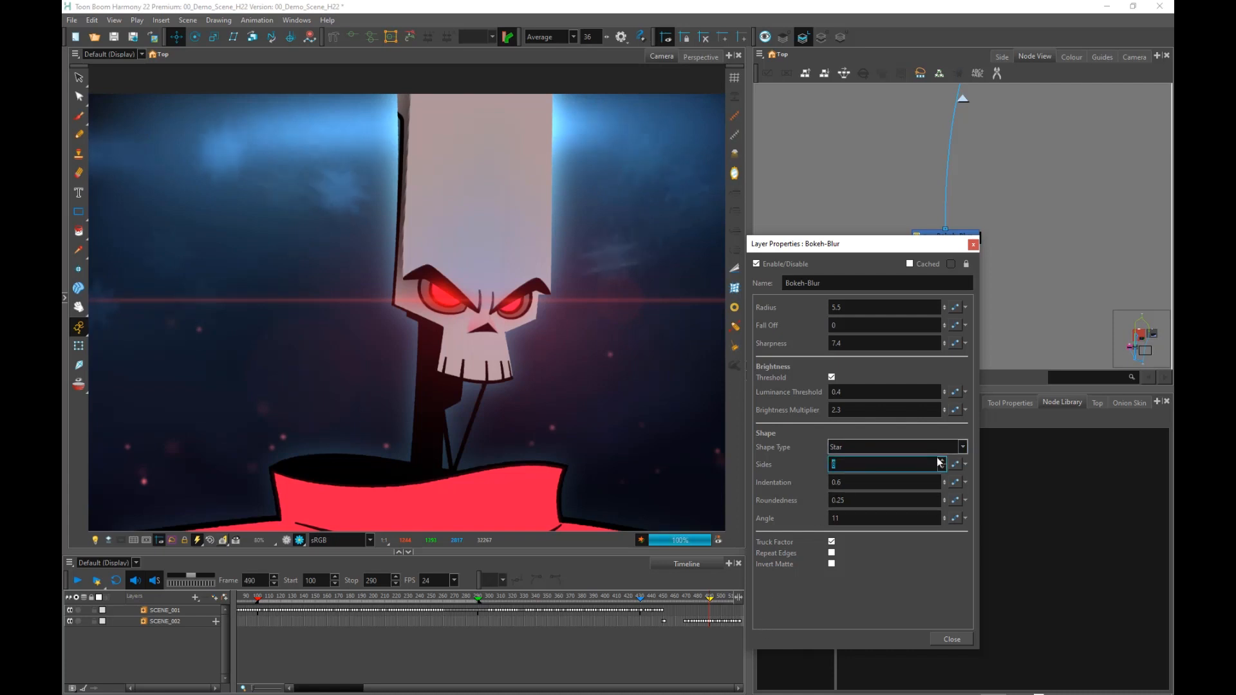
click(941, 469)
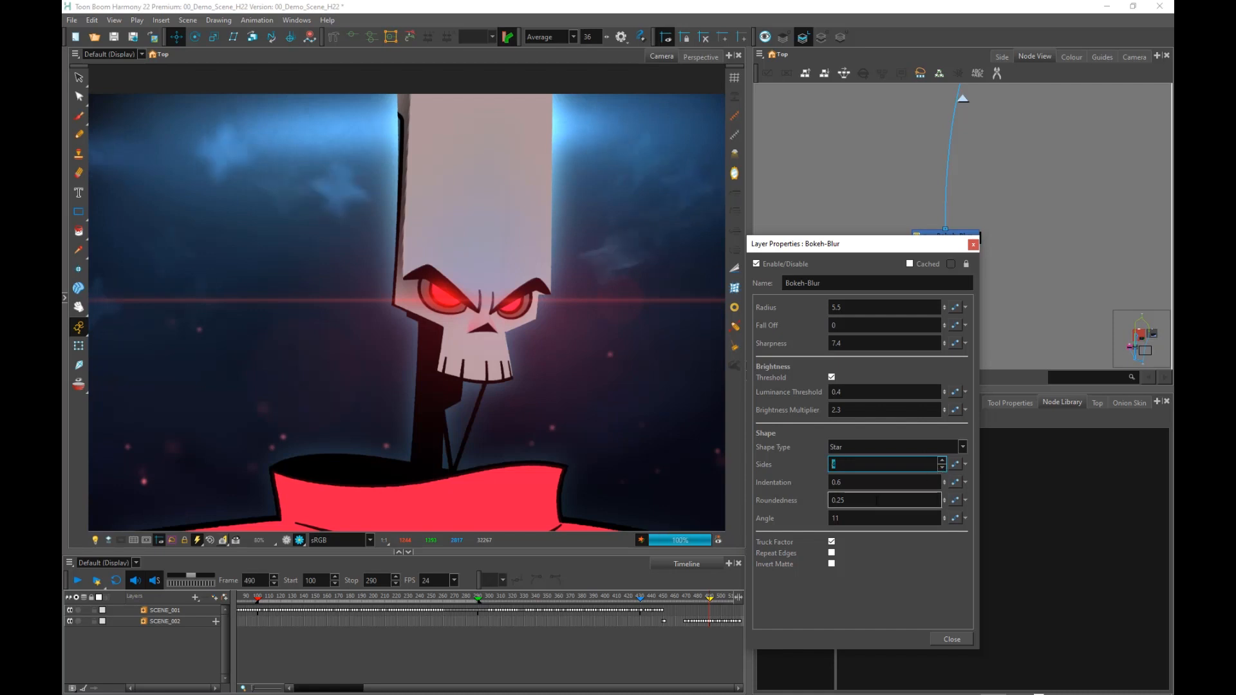
click(943, 461)
click(973, 245)
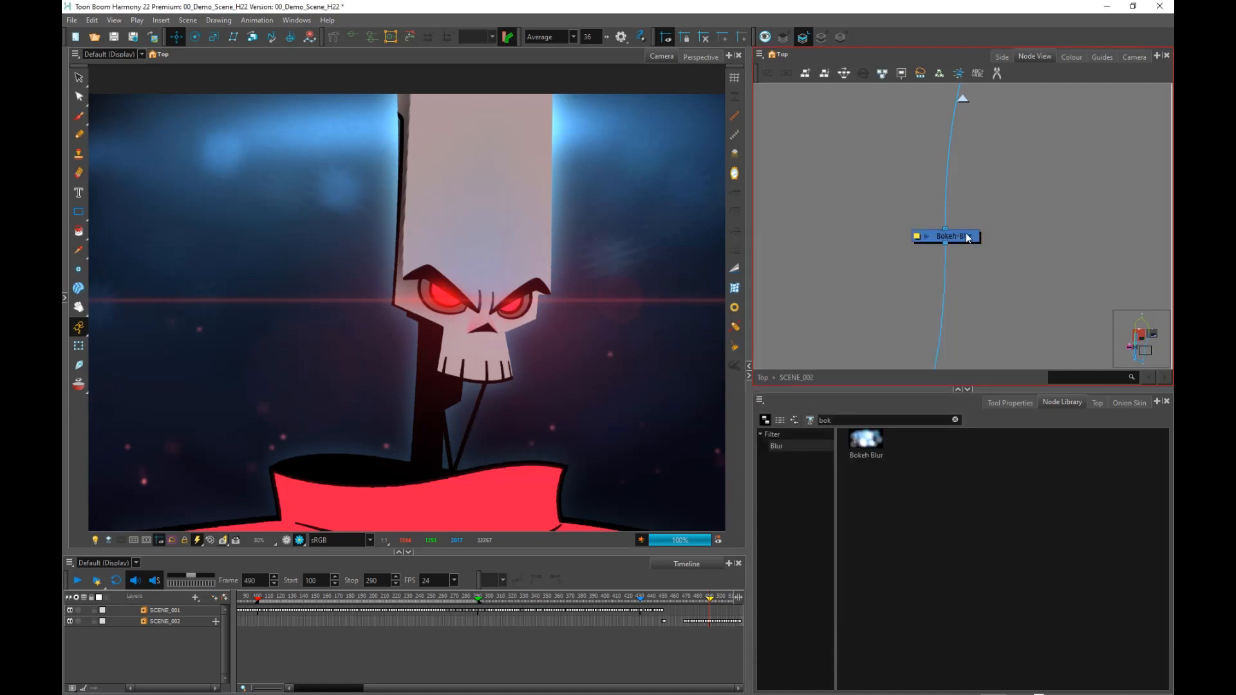
Insert an Animate-Pencil-Texture node from the Node Library on the cable between APT_Connect and NITRO_COMP.
click(967, 238)
scroll(957, 263, down, 3)
drag(861, 304, 959, 294)
scroll(960, 314, down, 2)
scroll(584, 325, down, 2)
drag(592, 430, 530, 381)
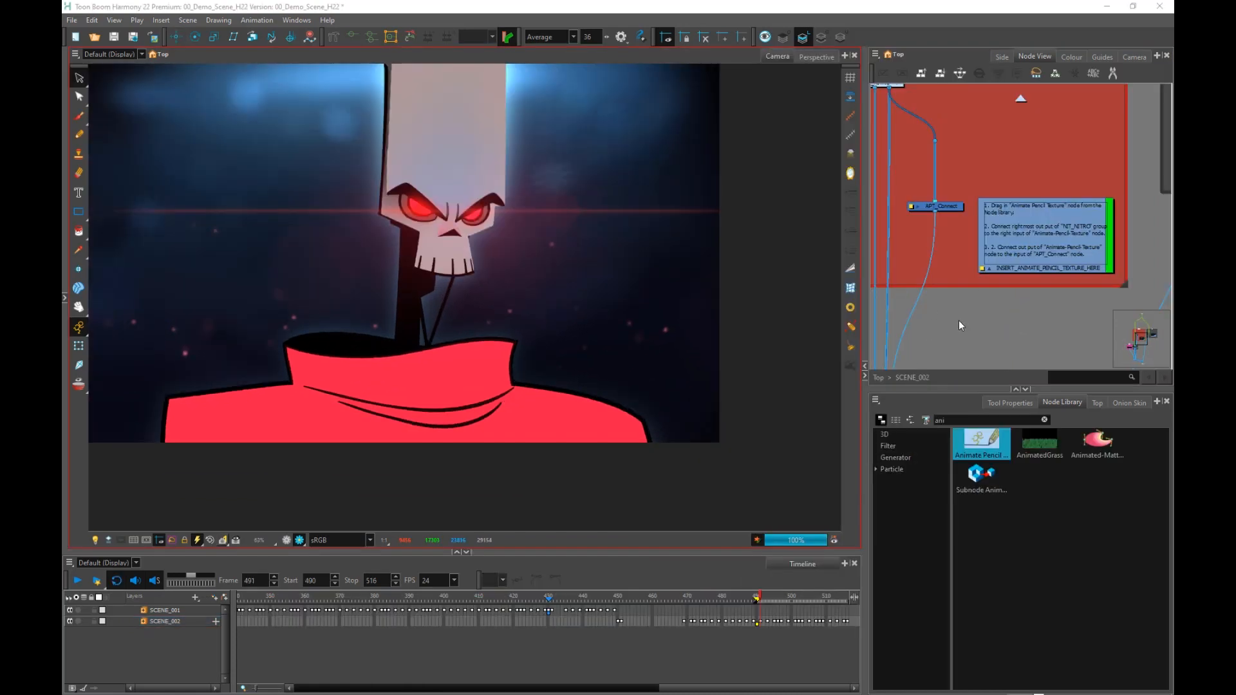
click(956, 319)
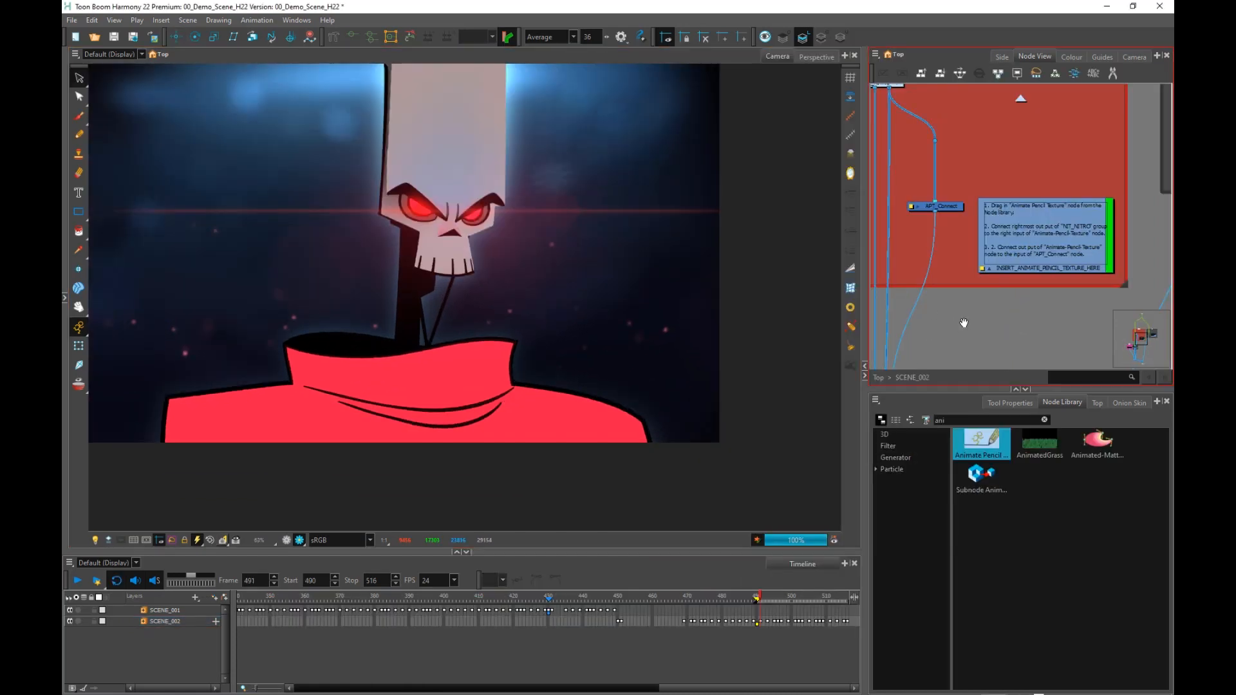
drag(961, 318, 993, 278)
scroll(973, 269, down, 1)
scroll(975, 273, down, 2)
scroll(995, 295, up, 2)
scroll(992, 268, up, 1)
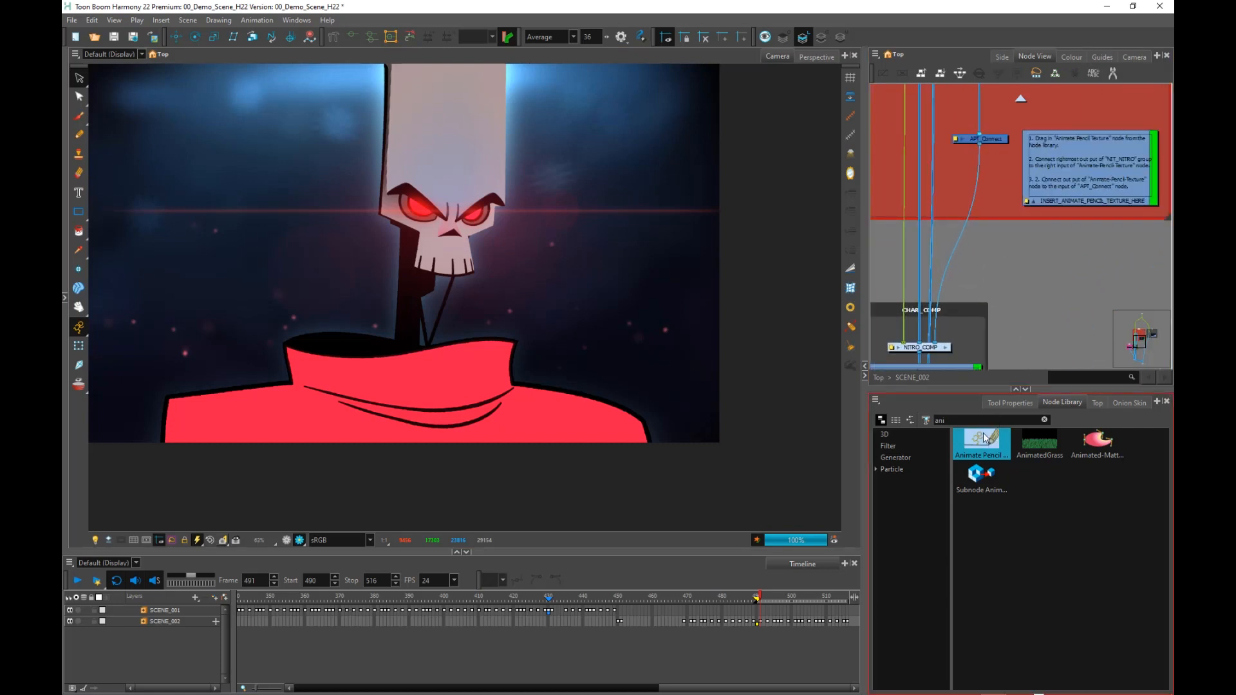
mouse_move(982, 443)
mouse_down()
mouse_move(999, 271)
mouse_move(984, 212)
mouse_up()
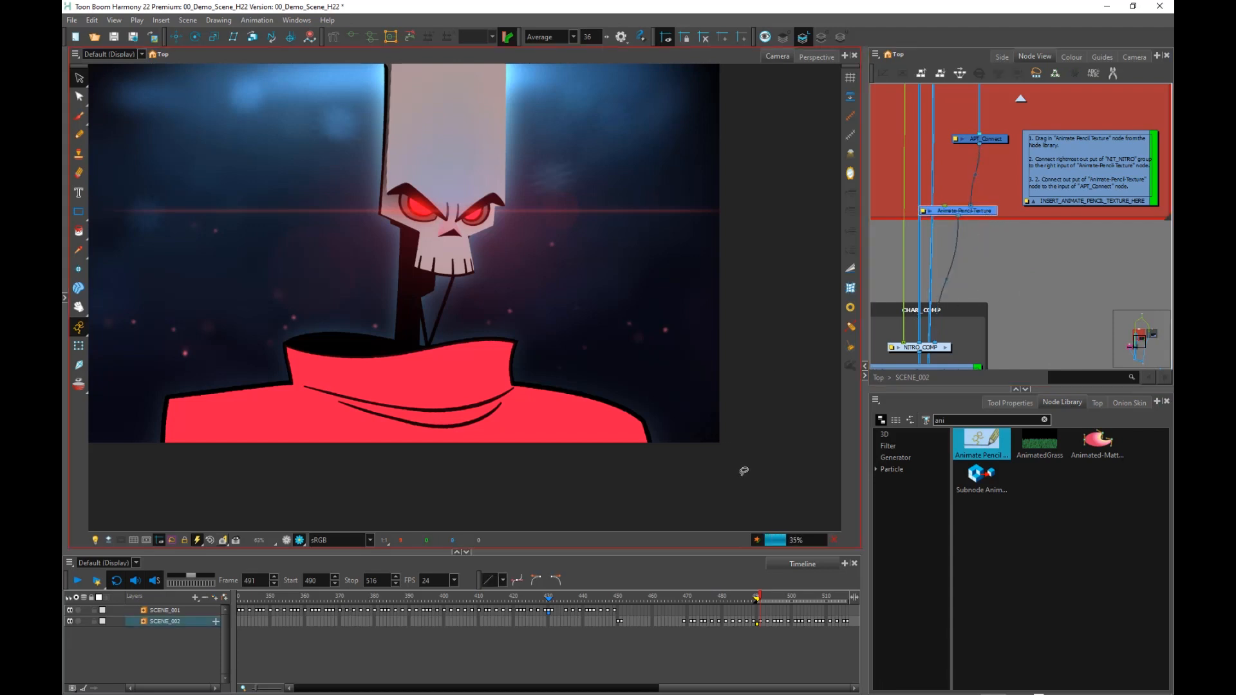
Move the Animate-Pencil-Texture node just below the red backdrop and open its layer properties beside the enlarged drawing.
scroll(512, 329, up, 2)
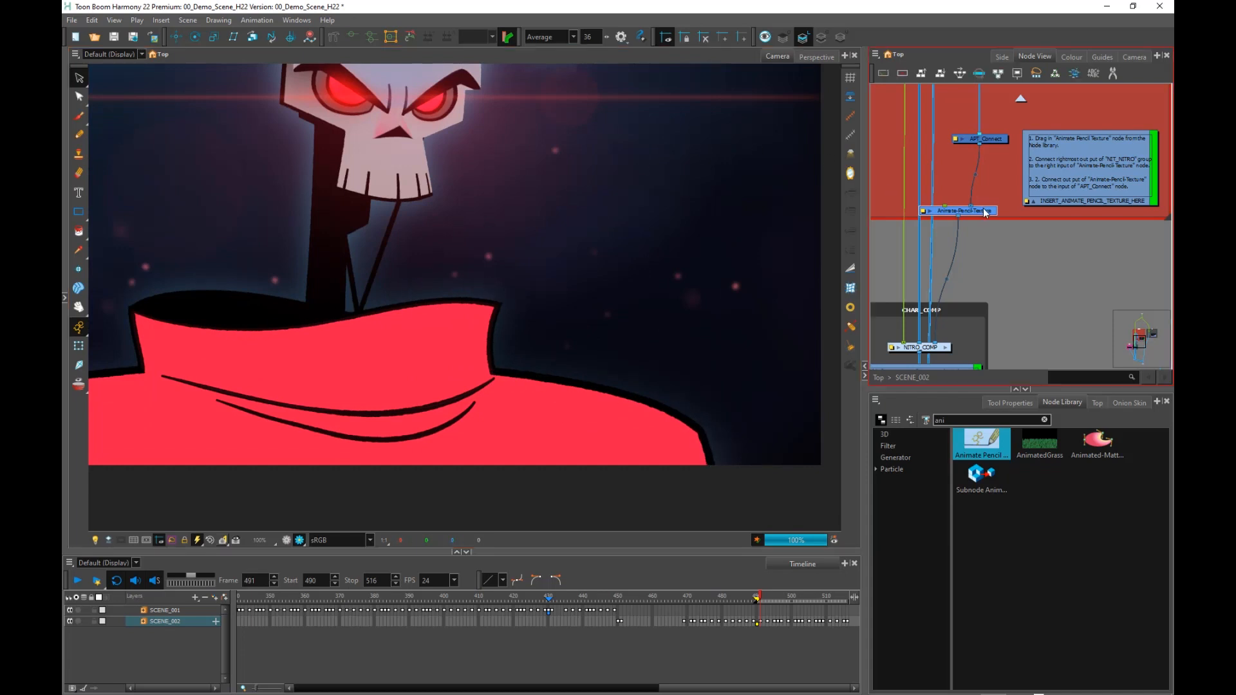
drag(958, 211, 1004, 250)
double_click(979, 249)
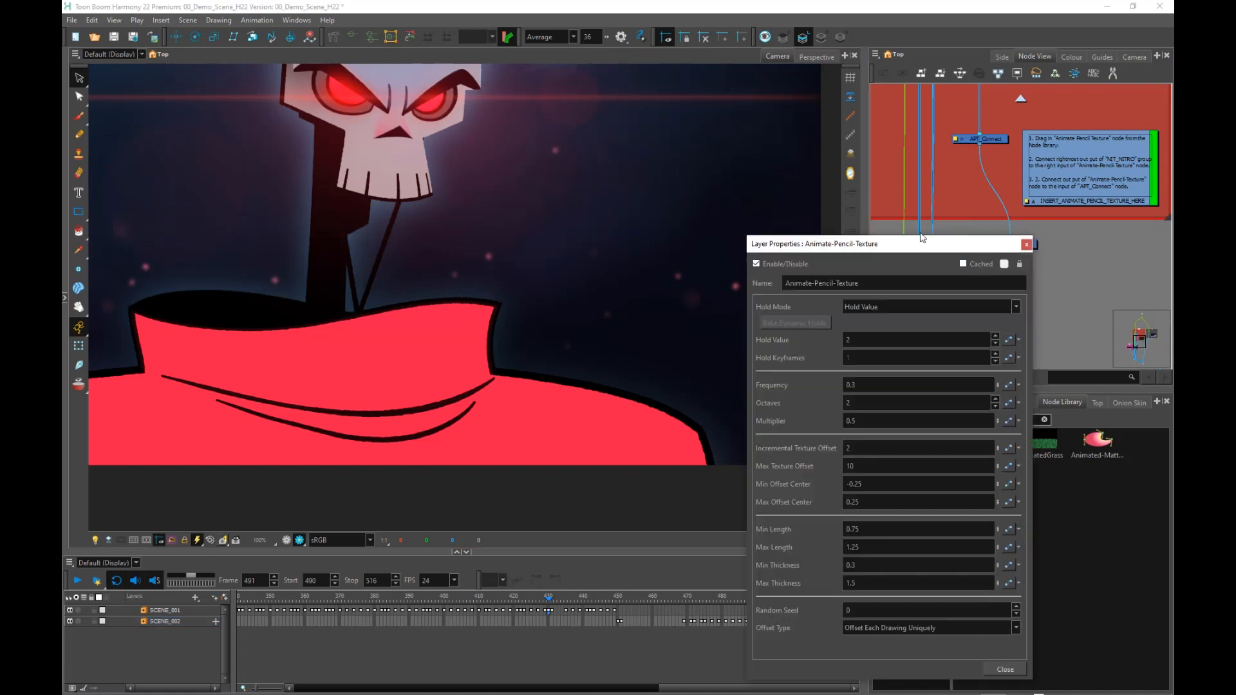
drag(923, 239, 869, 119)
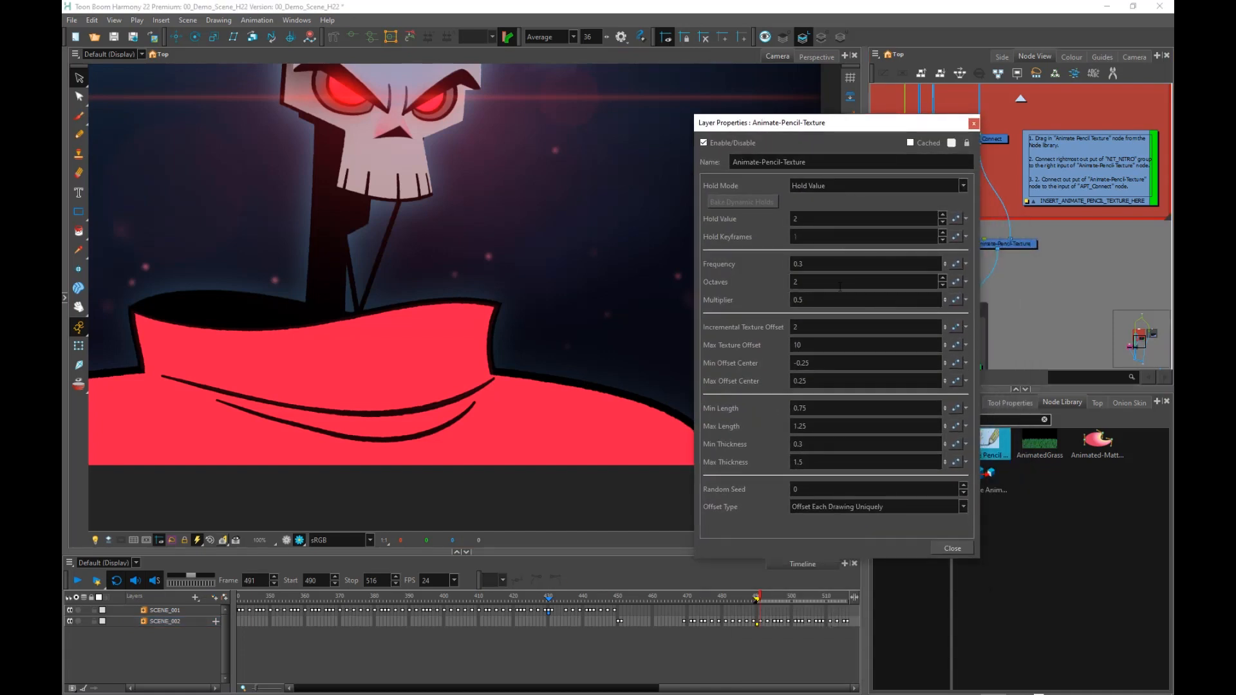
Compare the character's outlines with the Animate-Pencil-Texture node disabled and enabled again.
click(1031, 245)
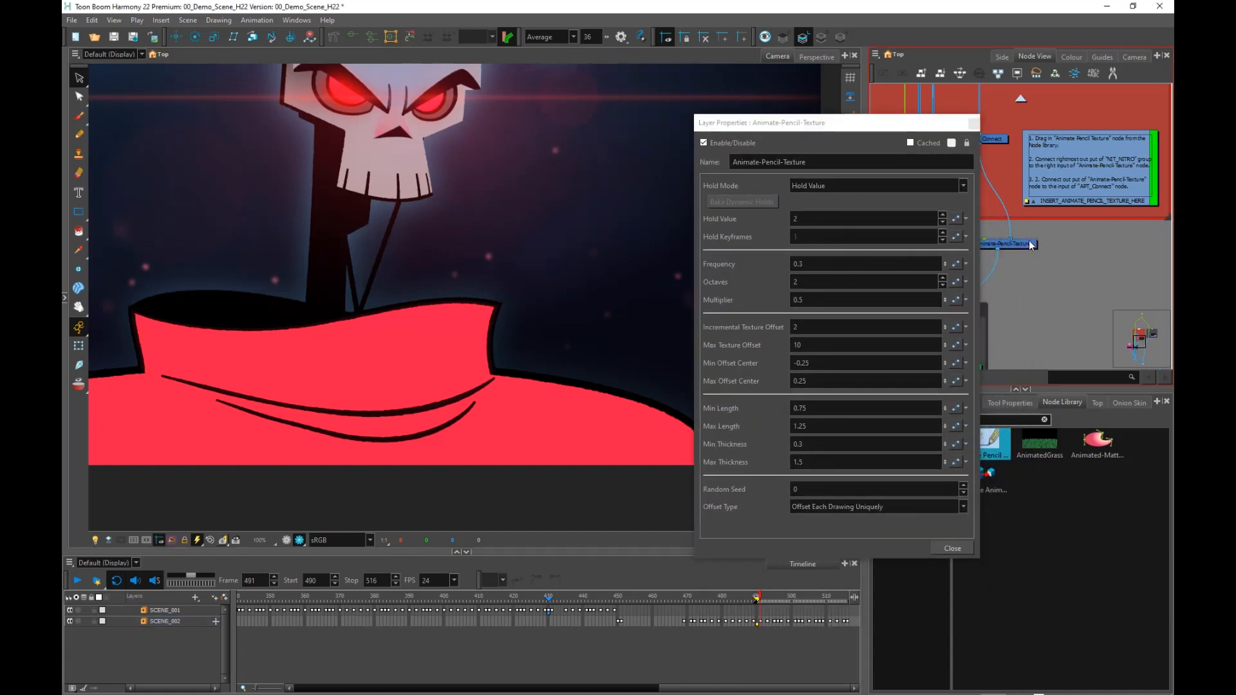
click(1031, 246)
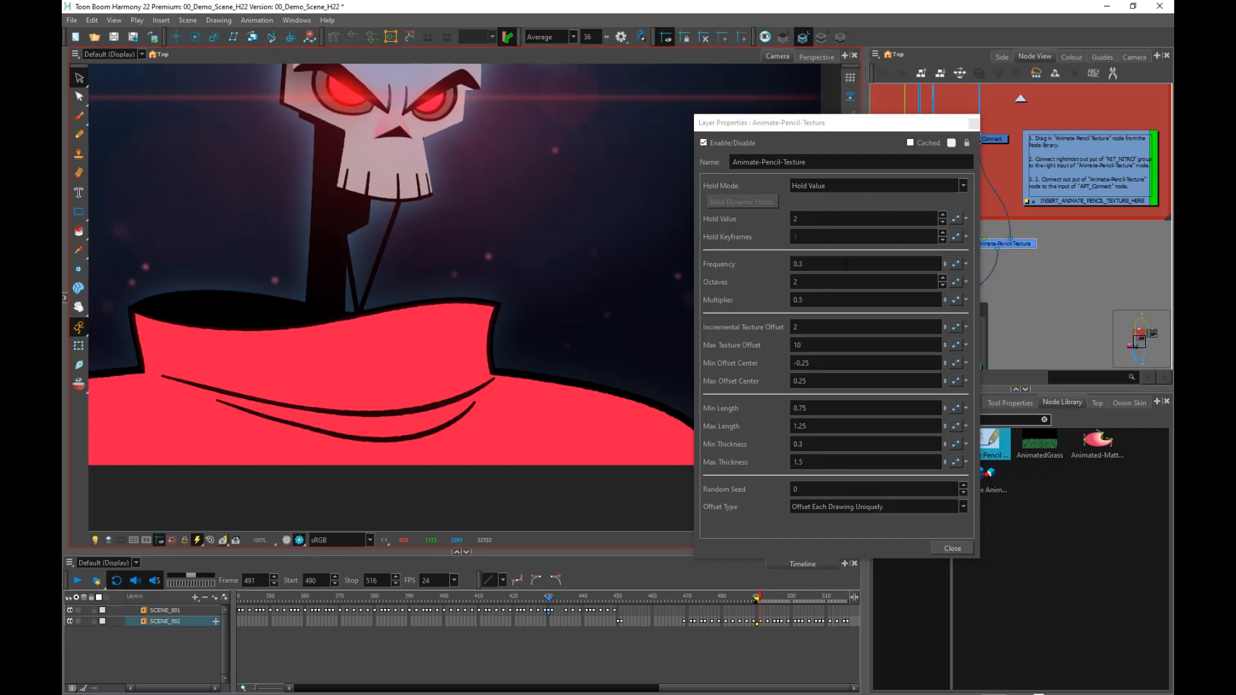
click(904, 72)
drag(524, 441, 454, 422)
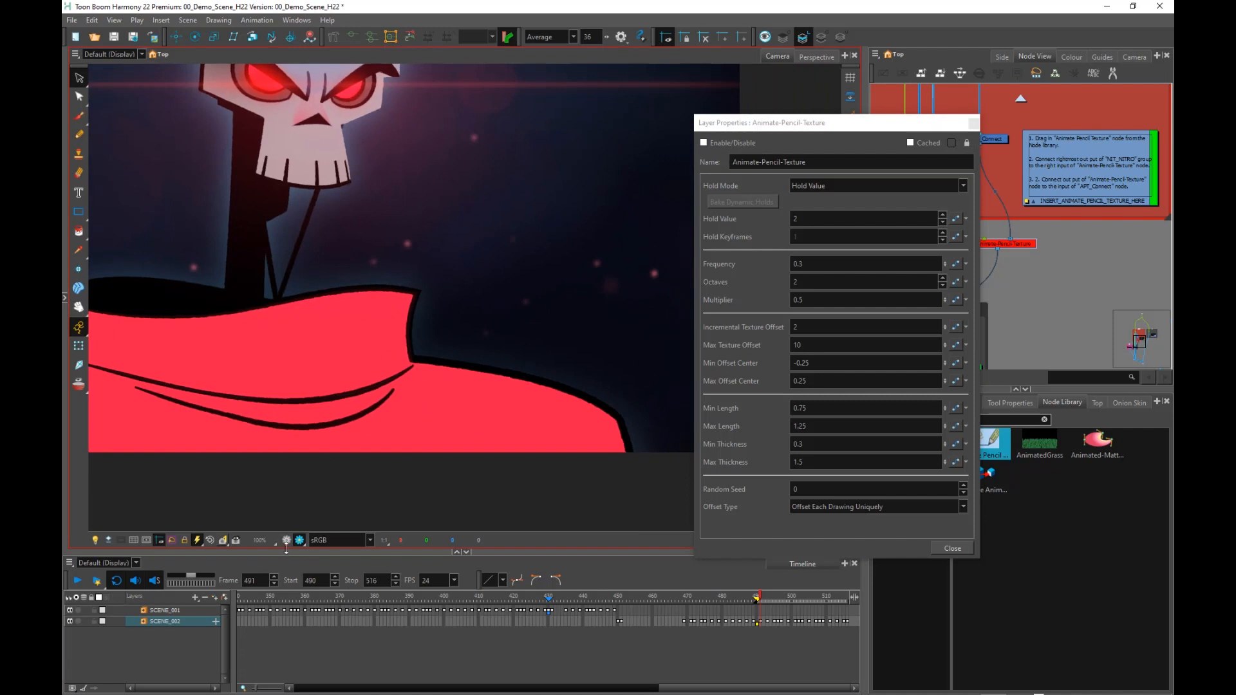
drag(414, 459, 402, 472)
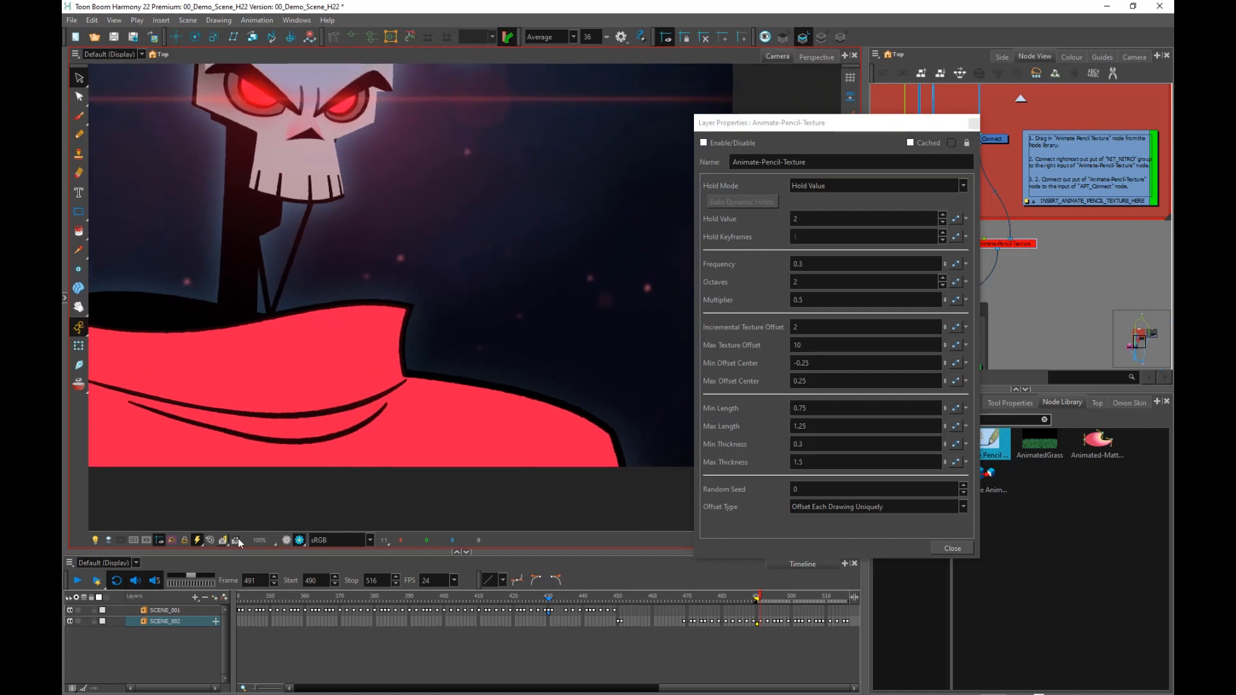
click(1055, 246)
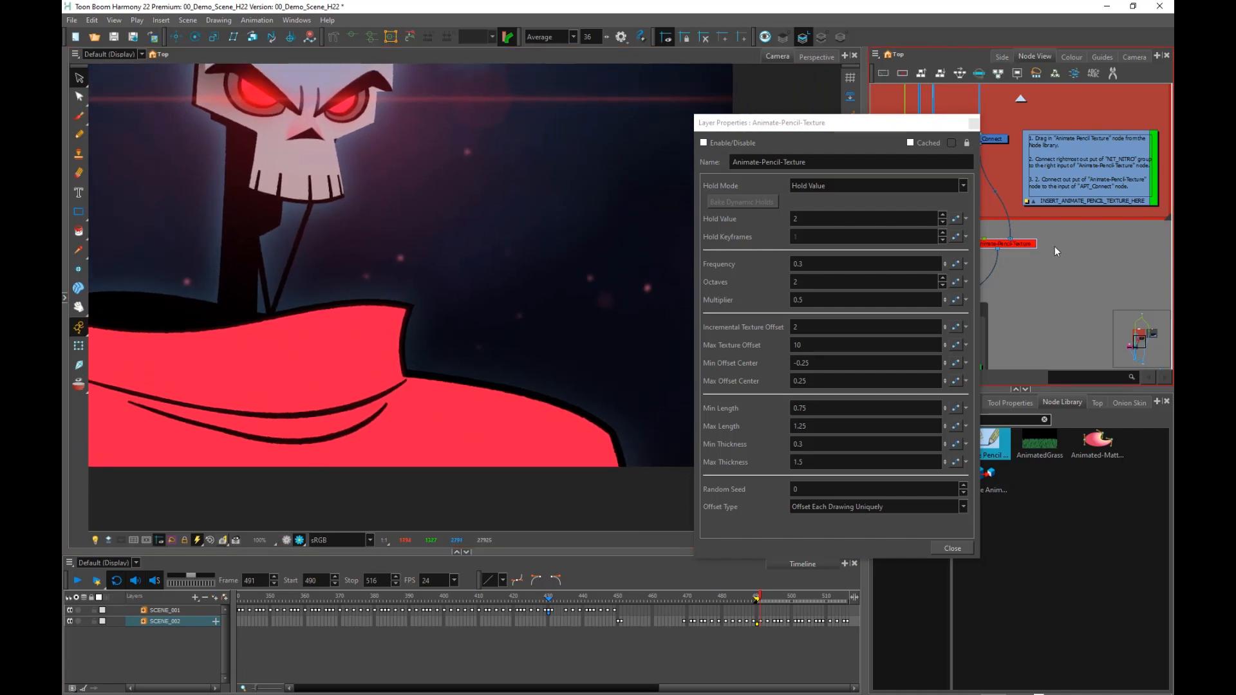
key(ctrl+z)
click(882, 74)
drag(881, 124, 853, 33)
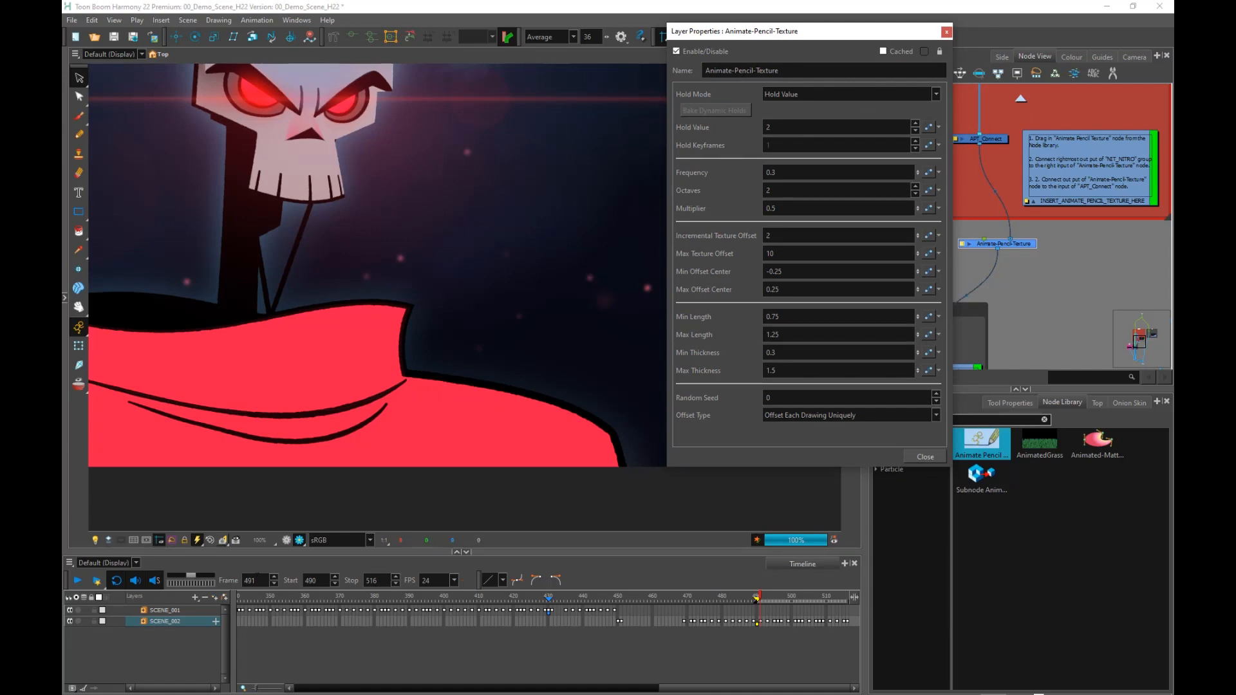
Step through frames 492 to 494 to examine the textured collar lines up close, and close the node's properties.
click(236, 540)
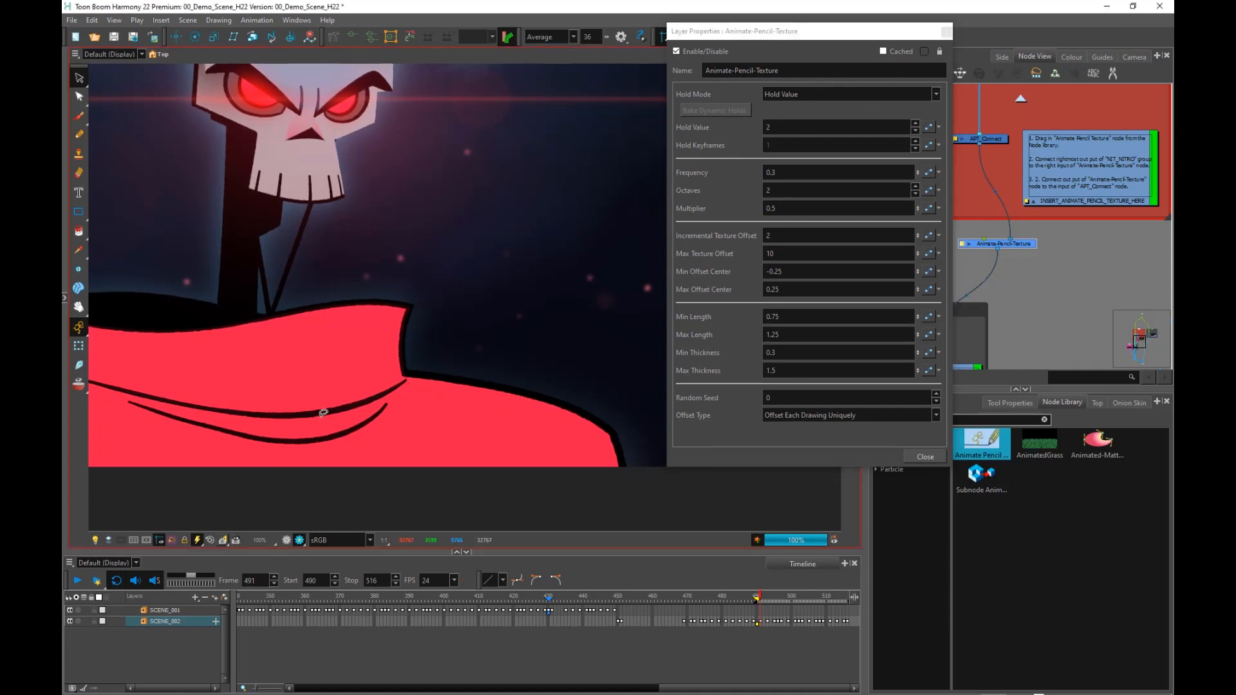
scroll(432, 369, up, 3)
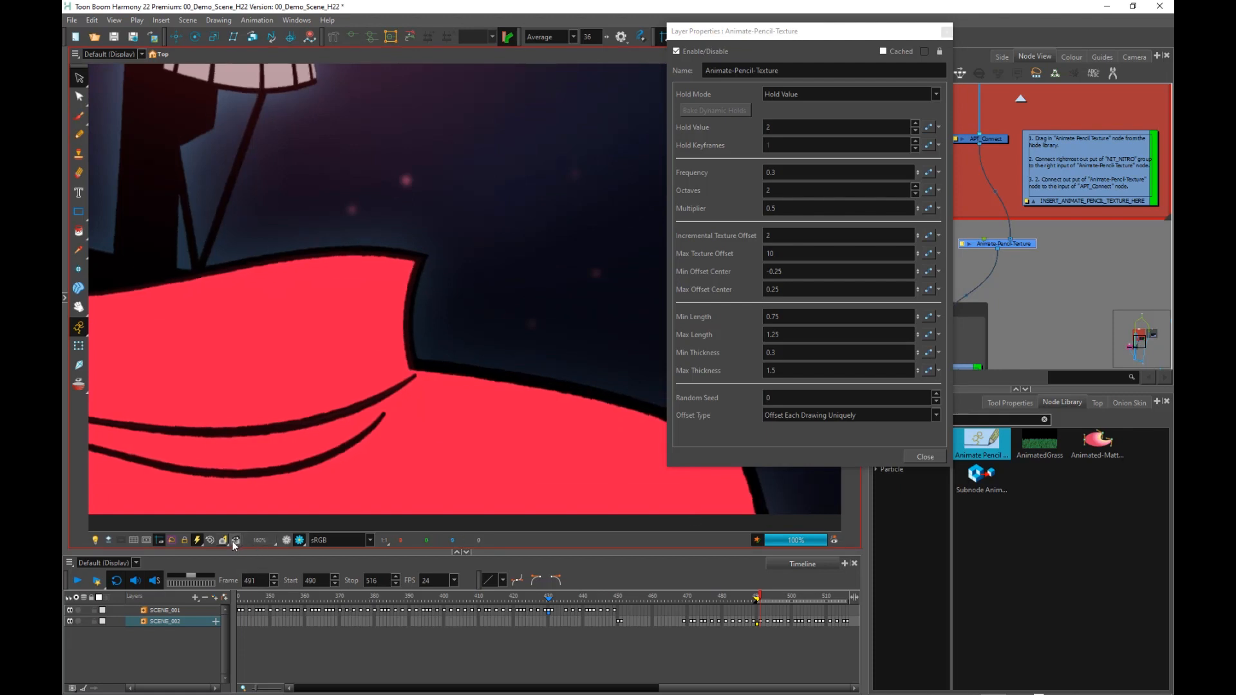
click(762, 596)
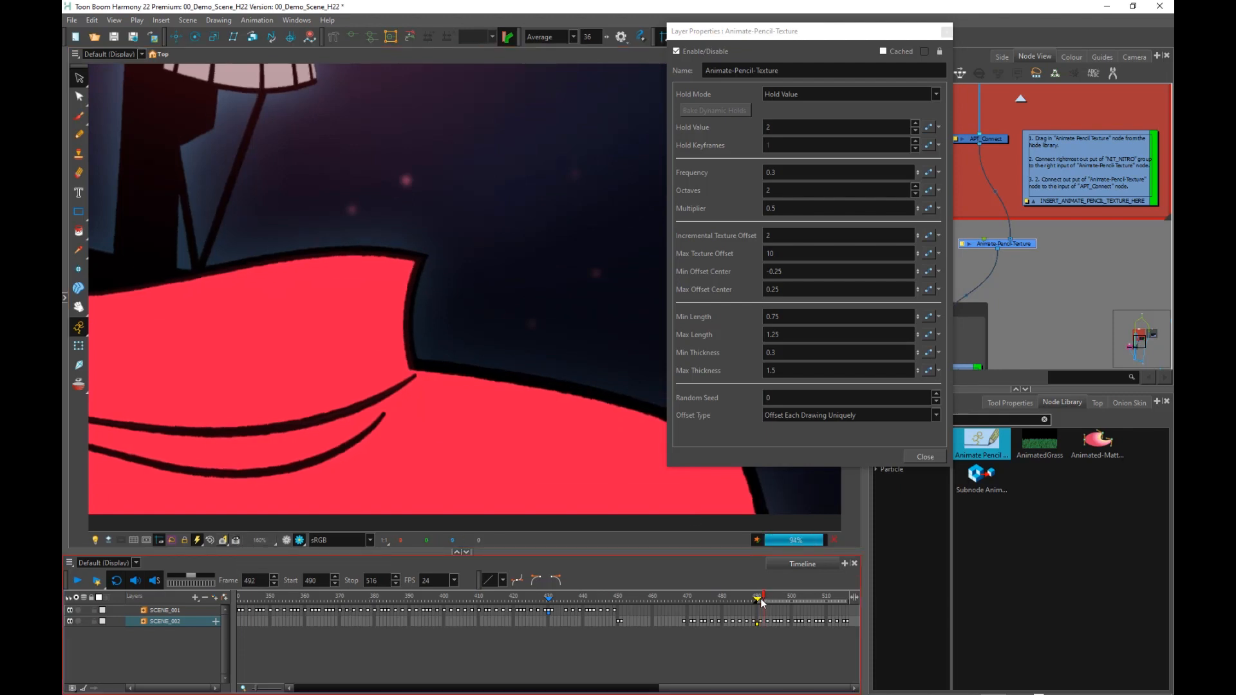
key(period)
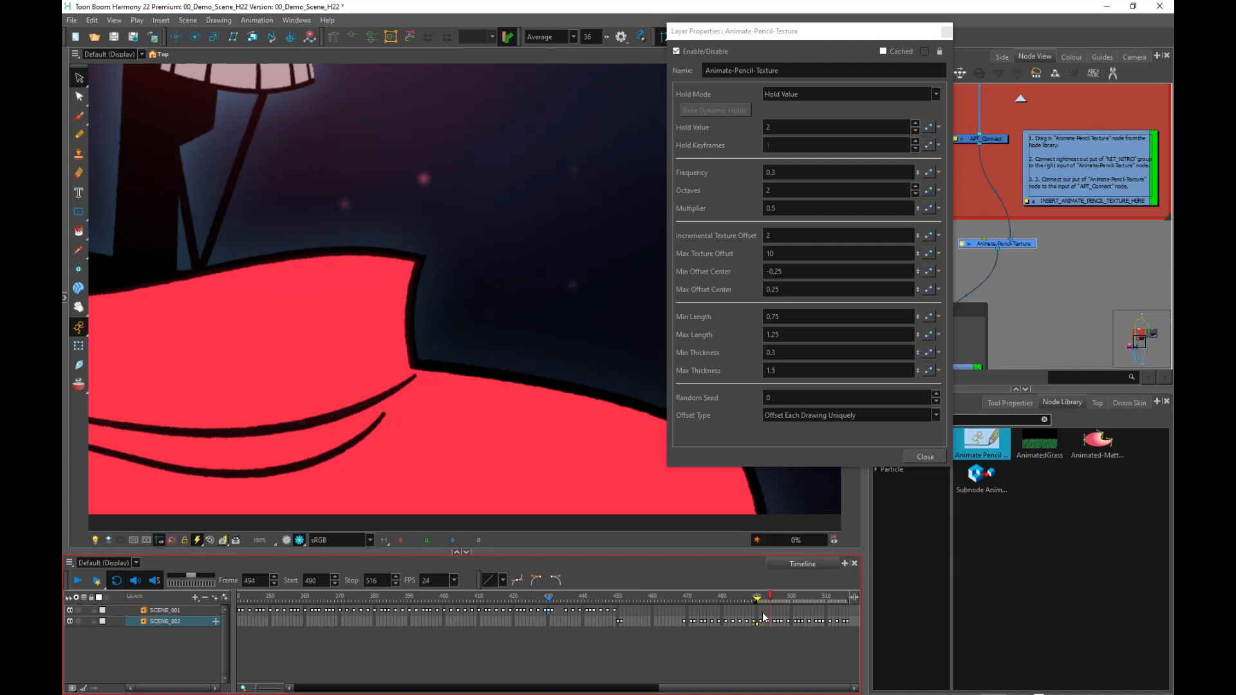
key(period)
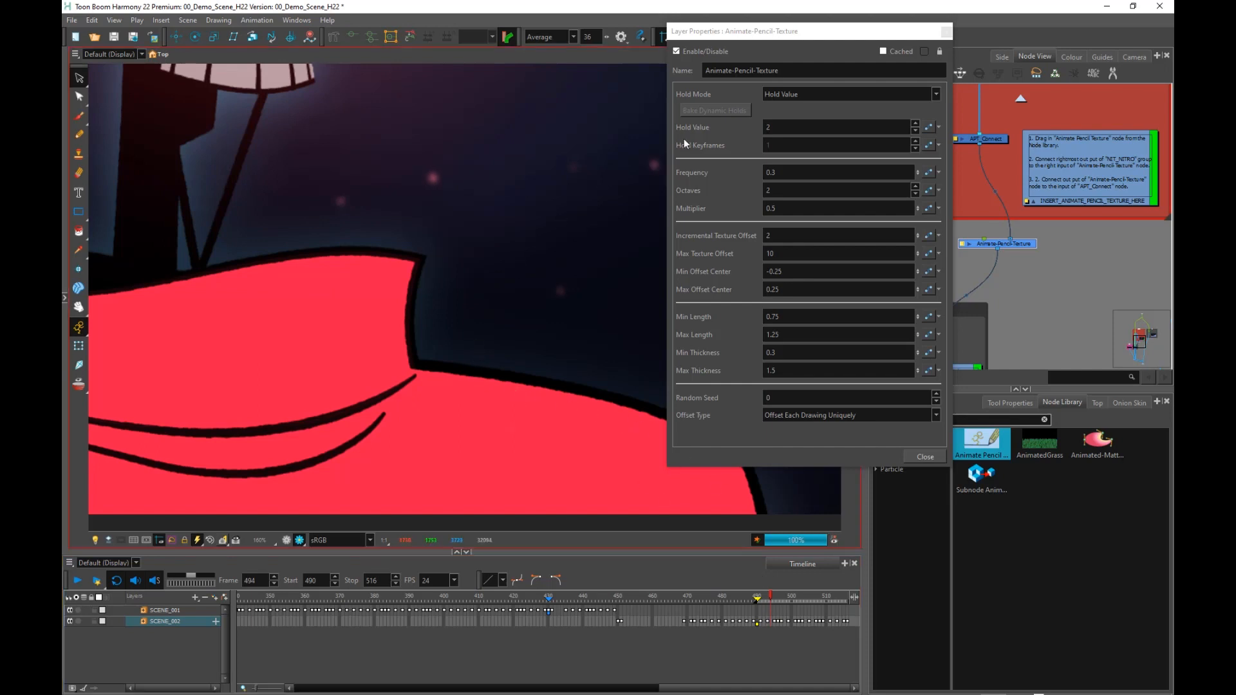
click(947, 31)
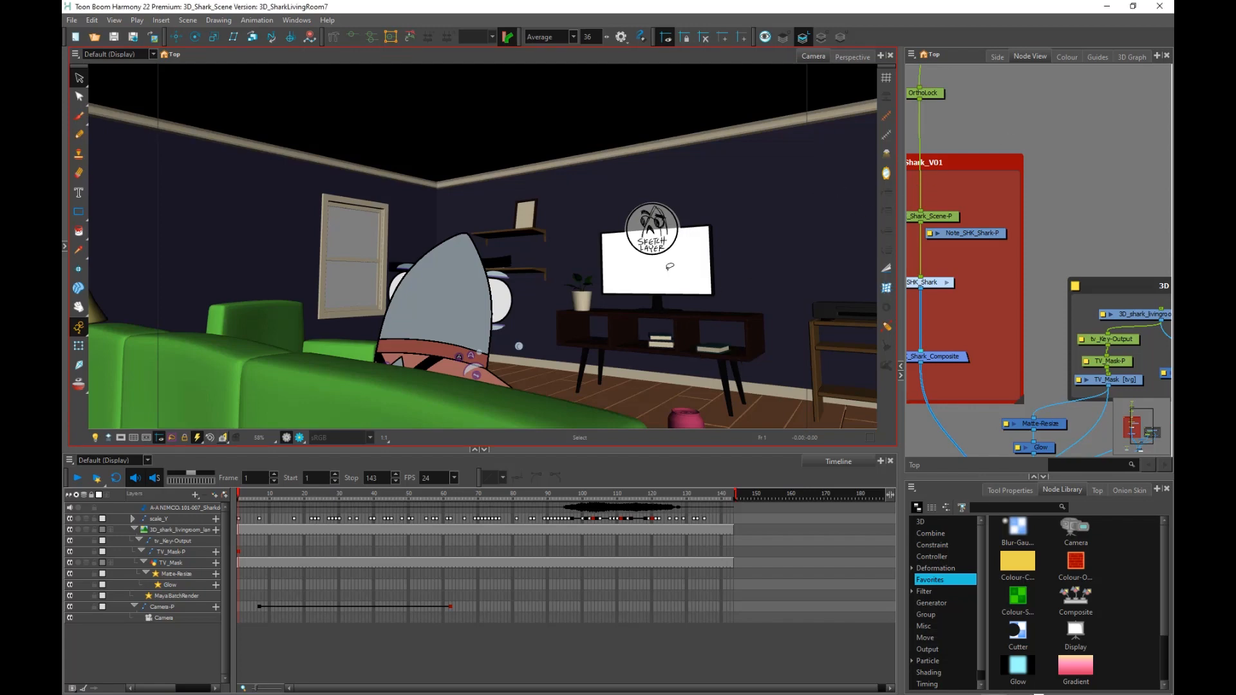
Mask everything outside the camera frame in the shark living-room scene and play the animation.
scroll(667, 245, down, 3)
scroll(519, 301, up, 1)
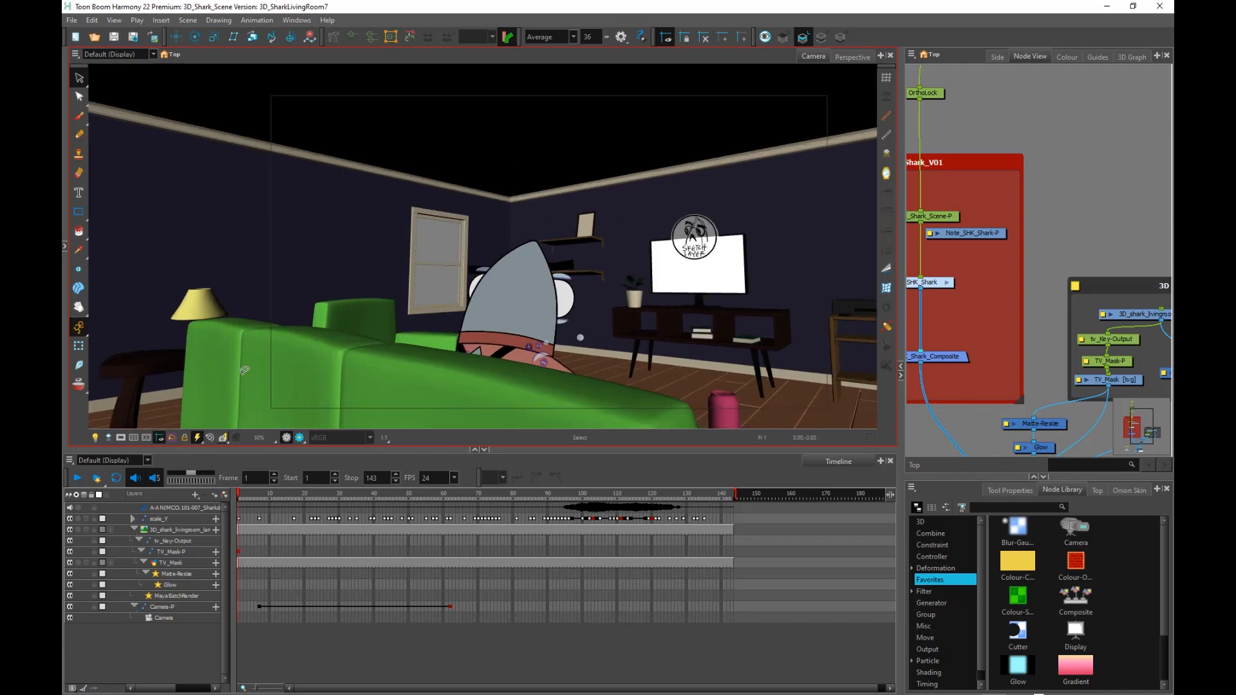
click(122, 439)
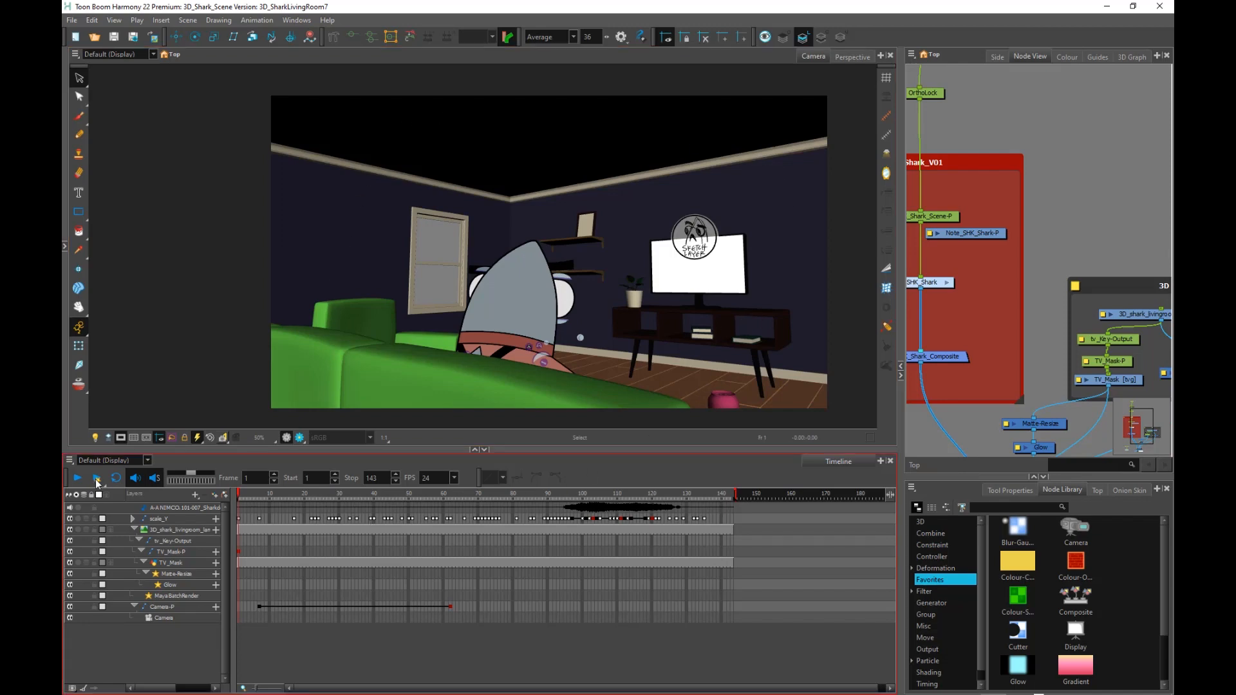
click(115, 478)
click(78, 479)
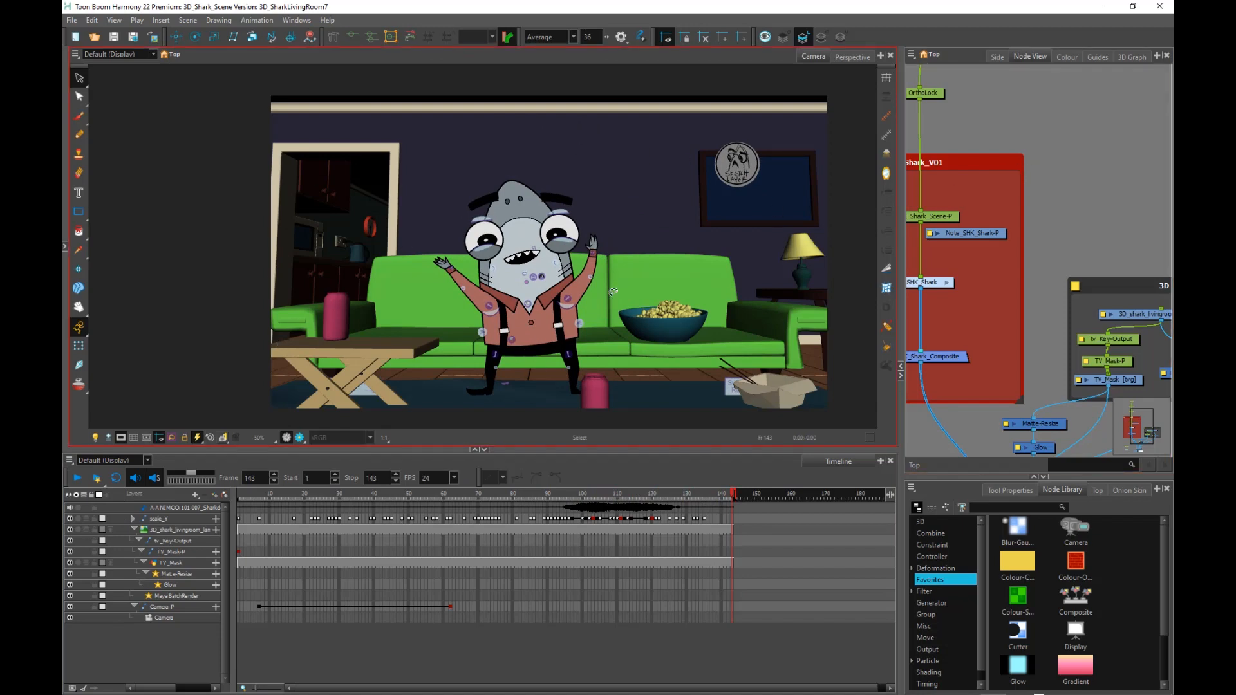
Examine how the shark stands within the 3D living room by orbiting in the Perspective view, and return to the Camera view.
drag(604, 314, 614, 274)
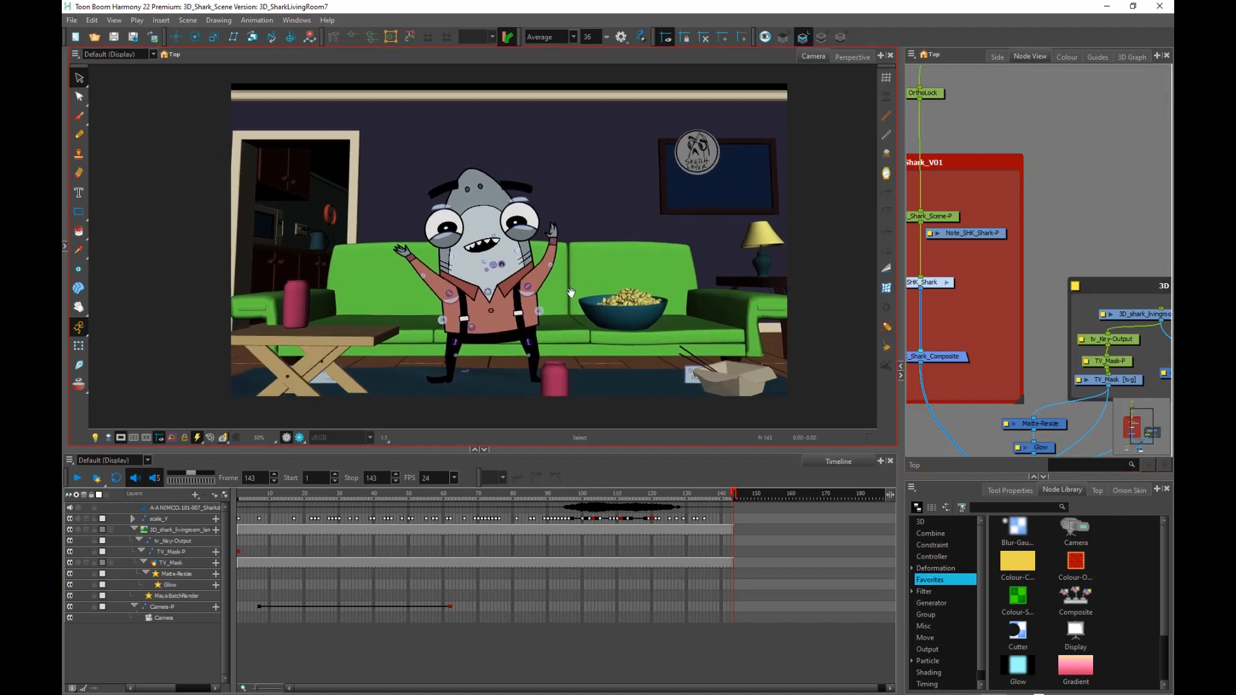
click(837, 58)
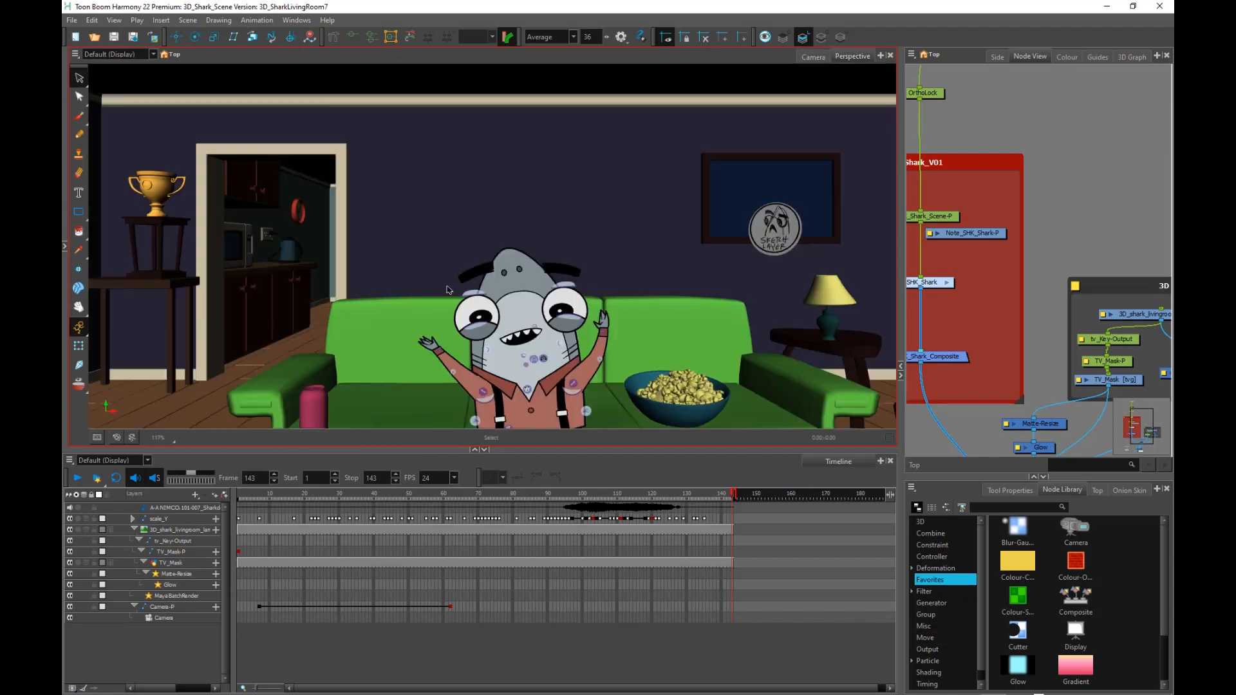
drag(422, 290, 457, 301)
scroll(464, 302, down, 4)
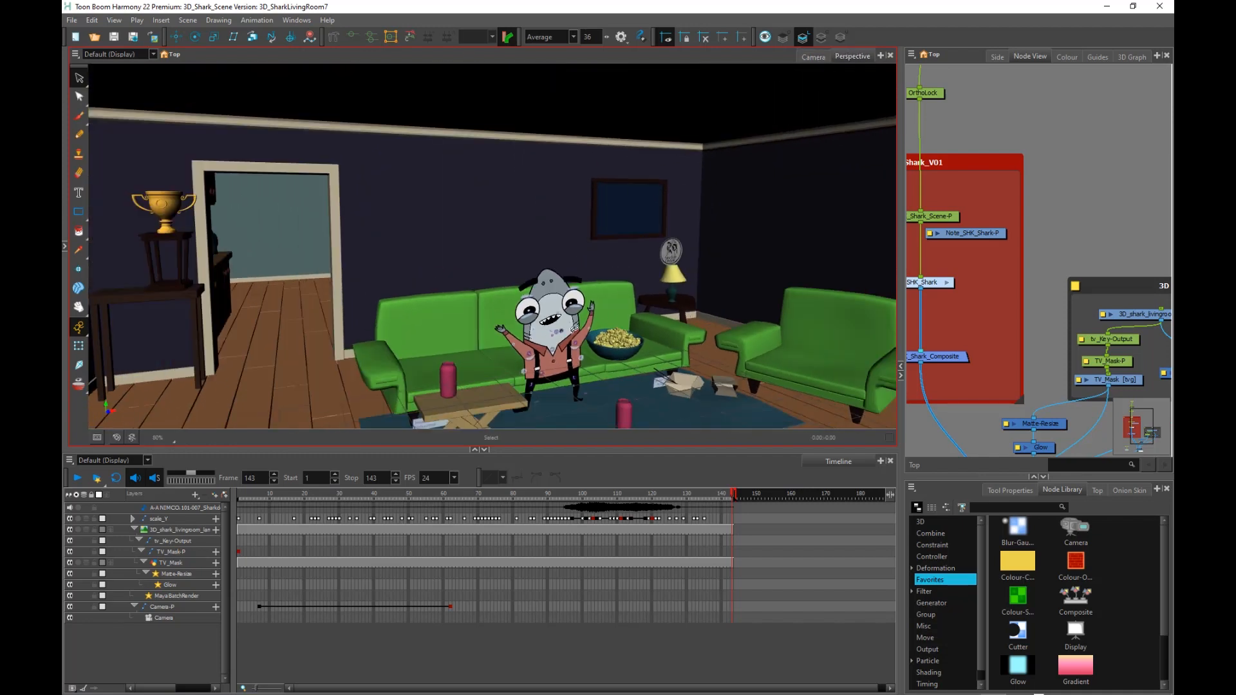
drag(669, 329, 865, 283)
click(813, 56)
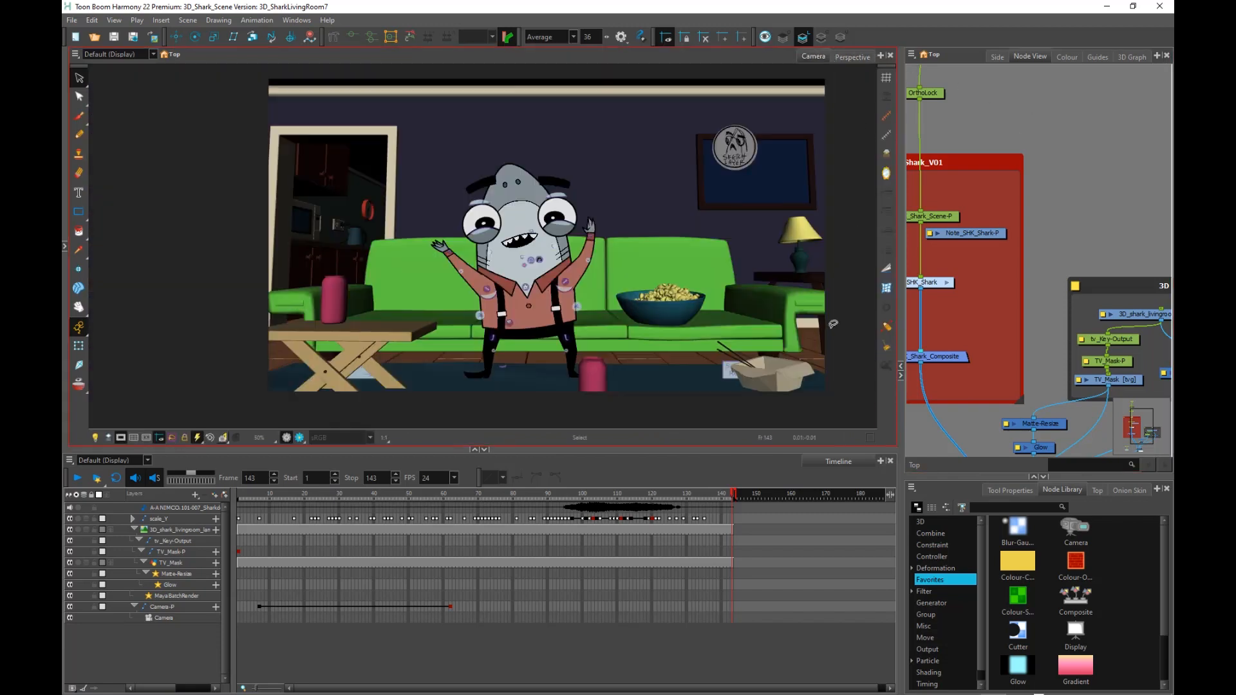
Widen the Node View, enlarge the Shark_V01 group and select its SHK_Shark_Scene-P peg.
drag(900, 278, 783, 277)
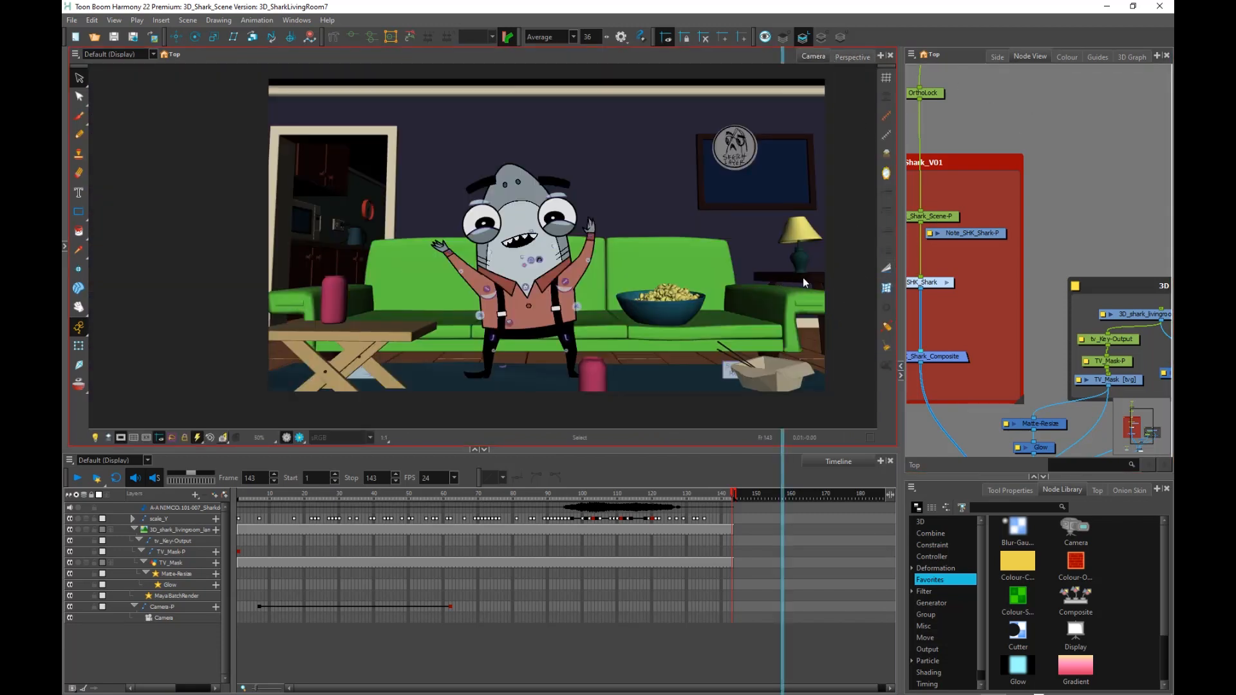
scroll(1003, 207, up, 5)
drag(949, 161, 953, 167)
scroll(954, 168, up, 1)
drag(971, 216, 978, 88)
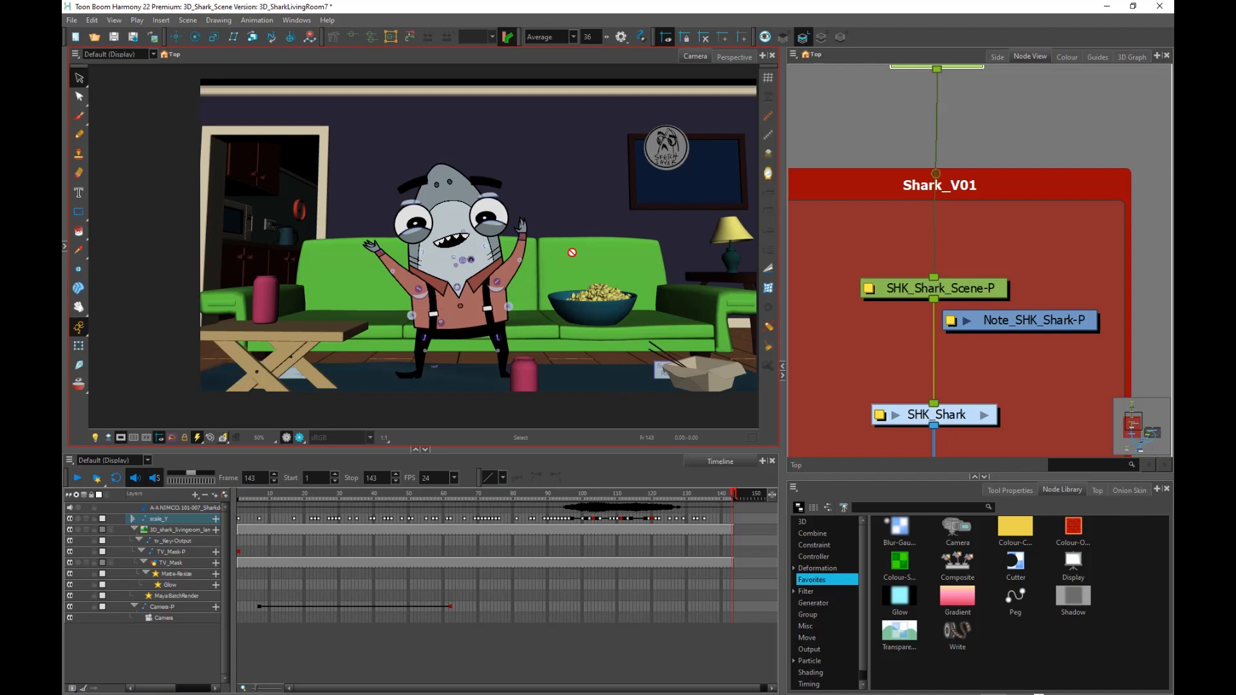
drag(979, 282, 983, 281)
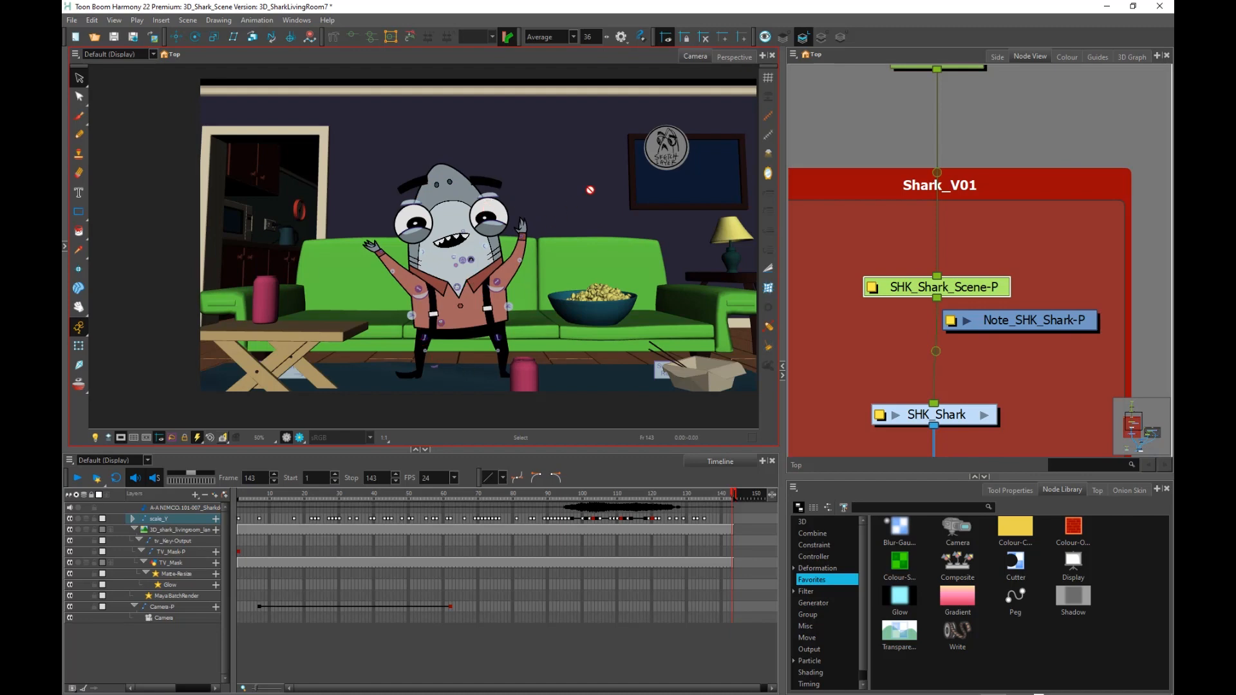
Deselect the peg, examine the room from outside in the Perspective view and return to the Camera view.
click(734, 56)
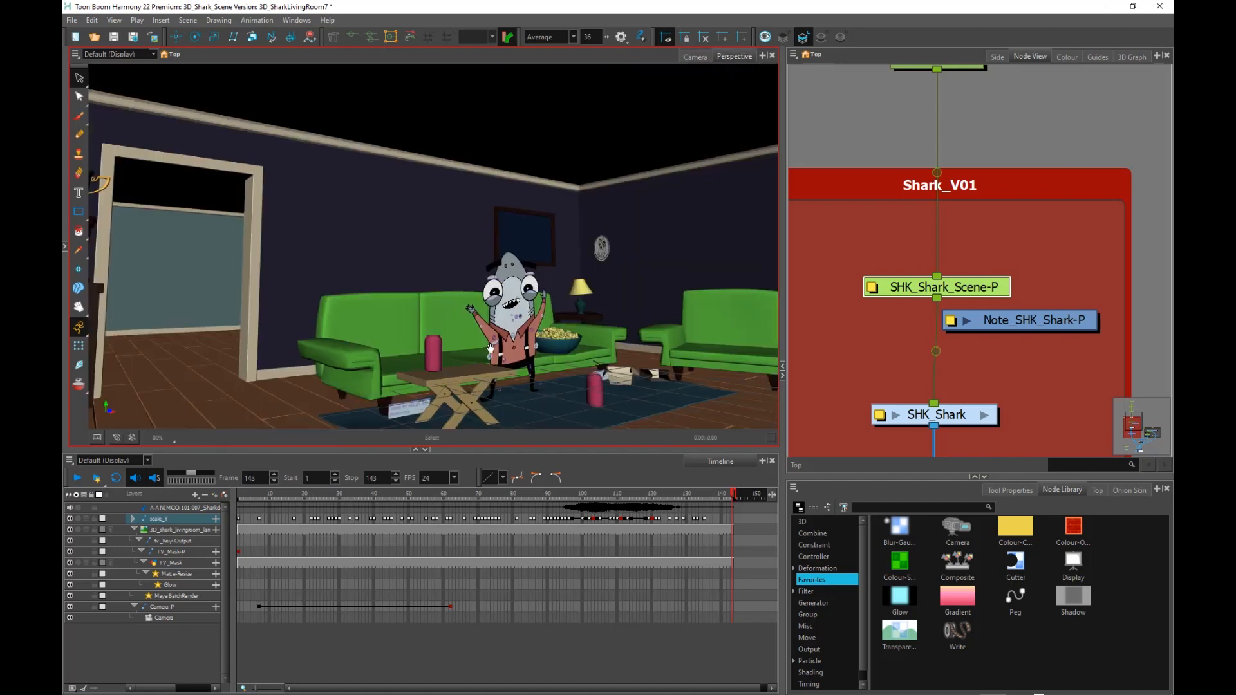
scroll(505, 353, up, 3)
mouse_move(506, 353)
mouse_down()
mouse_move(370, 364)
mouse_move(524, 362)
mouse_move(506, 362)
mouse_up()
click(869, 124)
scroll(620, 284, down, 2)
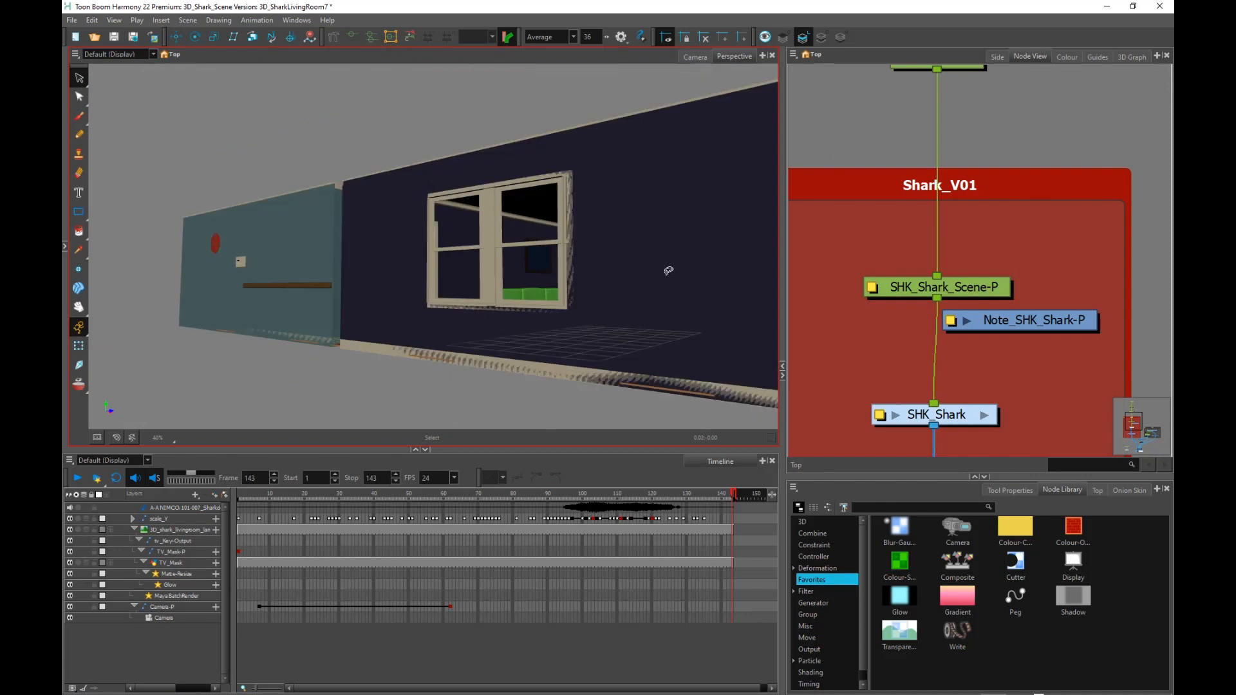
scroll(830, 138, up, 1)
scroll(844, 122, up, 1)
click(695, 58)
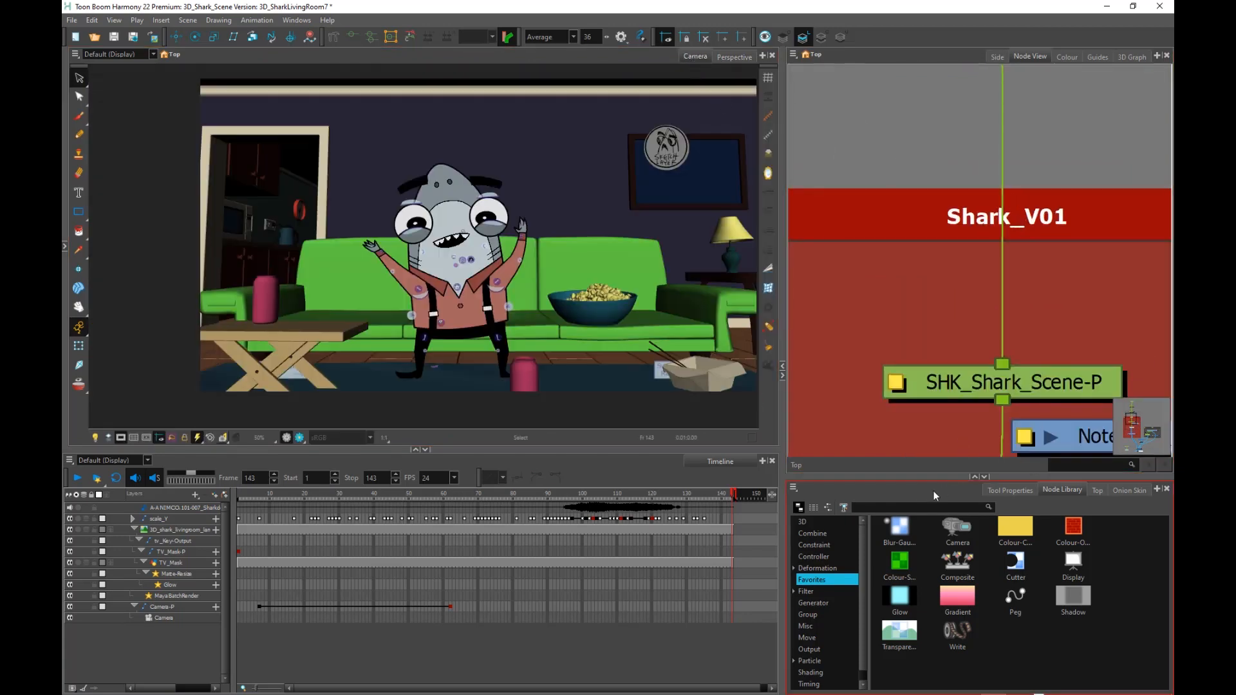
Search the Node Library for "may" and bring the whole Shark_V01 group back into the Node View.
drag(924, 411, 924, 262)
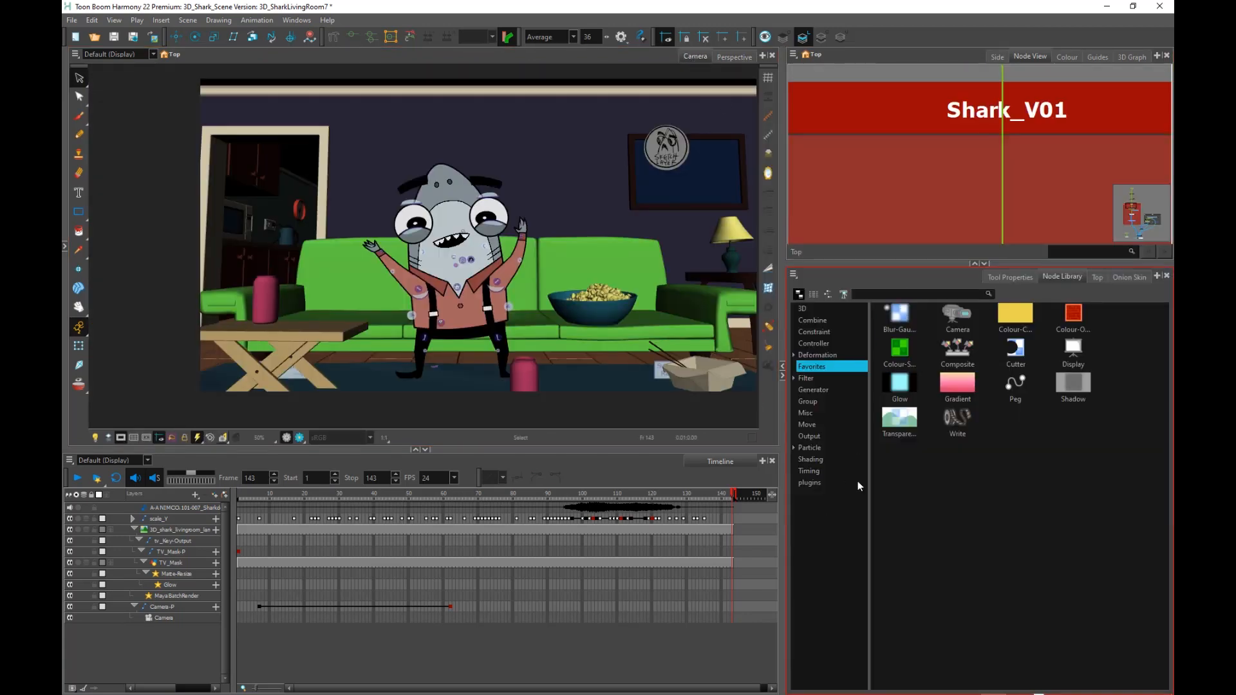
click(920, 294)
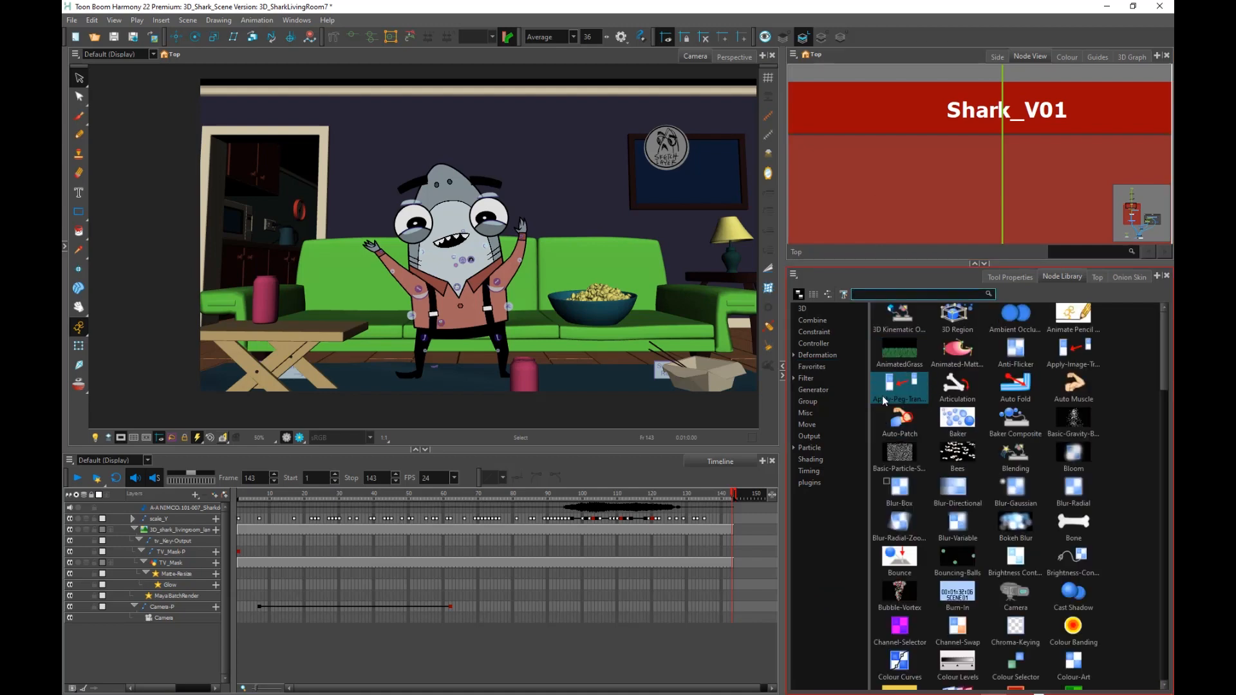
text(may)
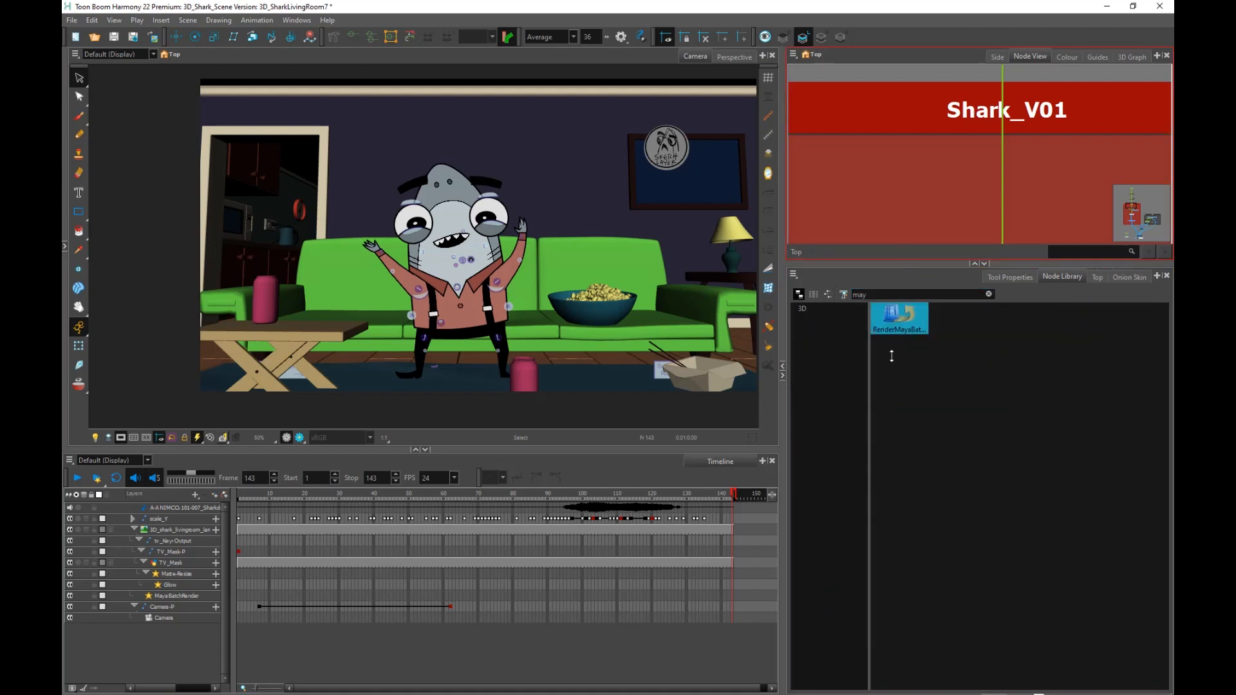
drag(933, 263, 934, 418)
scroll(937, 219, down, 8)
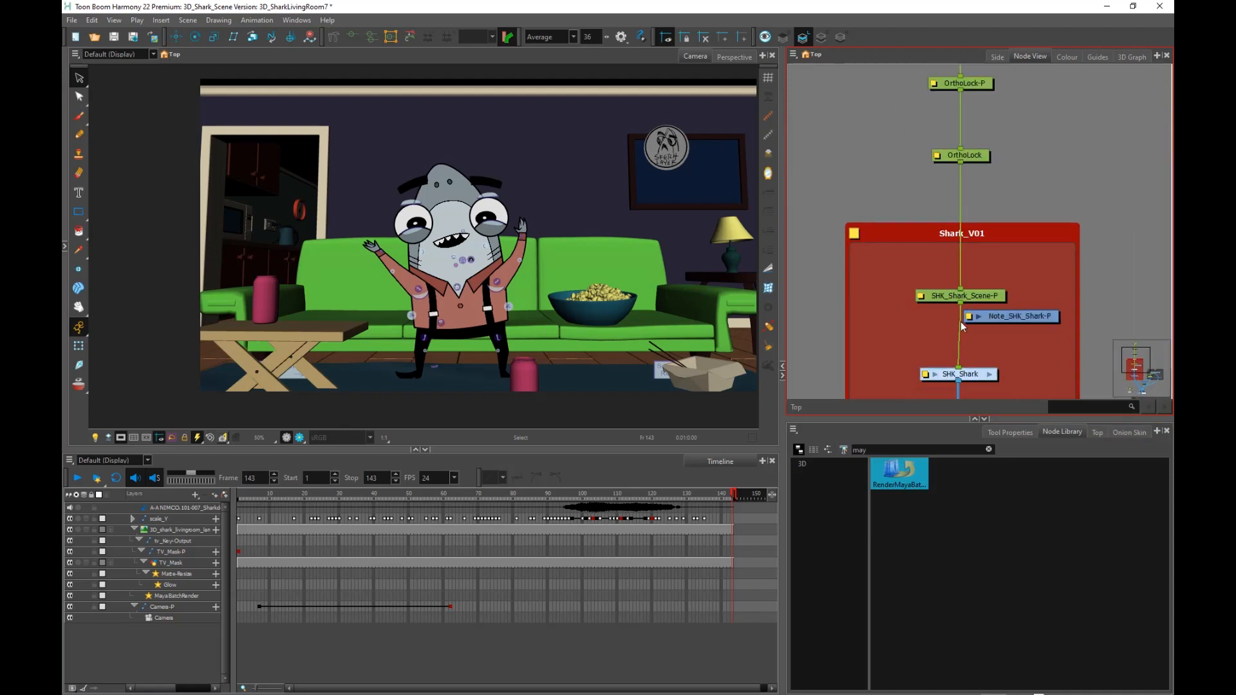
drag(999, 317, 988, 238)
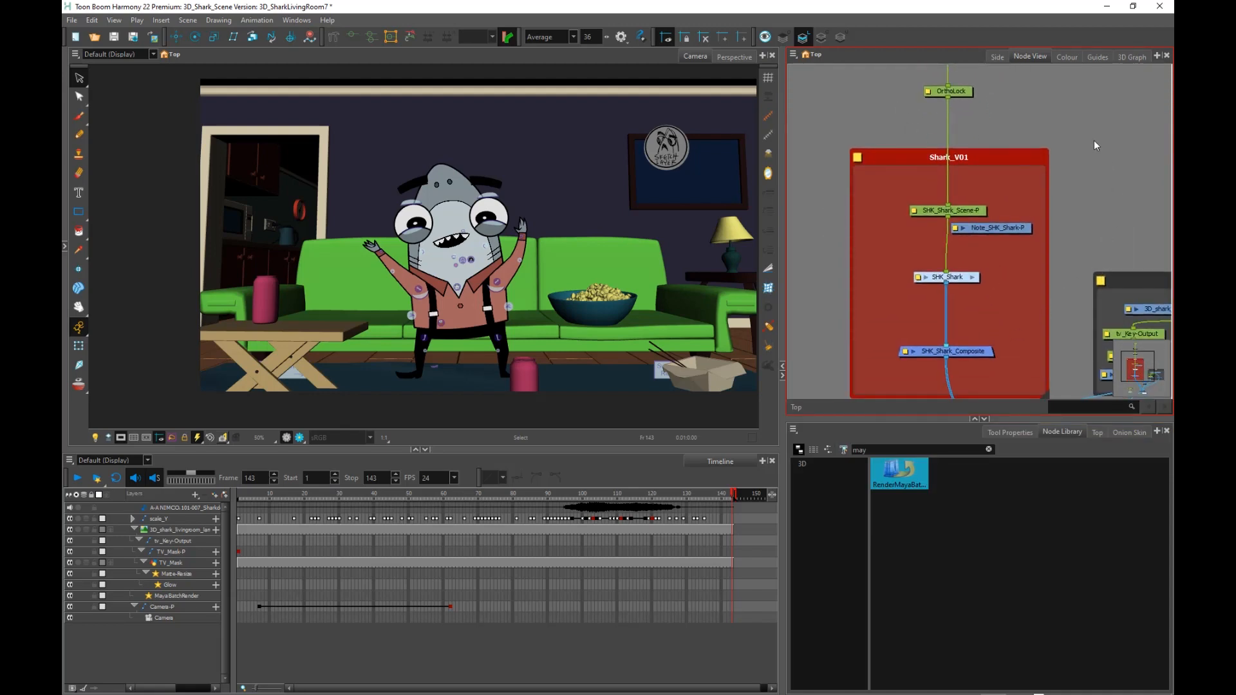
Select the 3D living-room model in the Camera view with the Transform tool.
scroll(622, 313, down, 1)
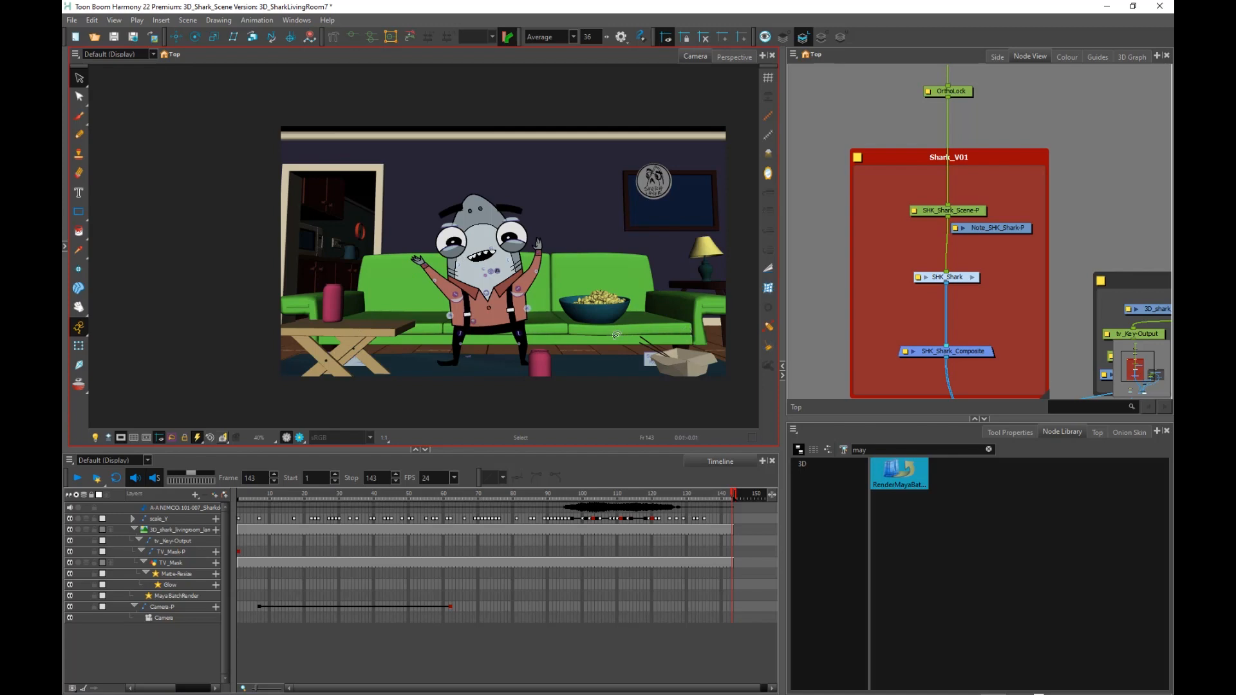
click(79, 346)
click(565, 369)
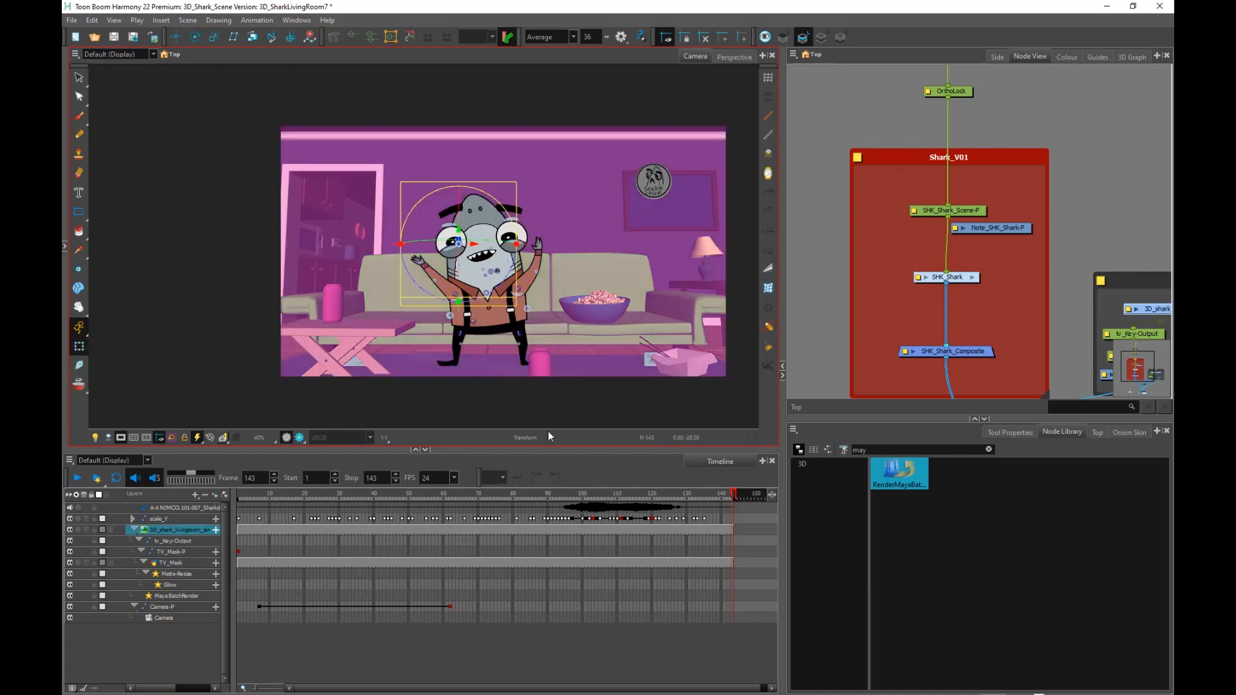
Open the living-room model's 3D graph, select walls_Key and floor_Key, nudge the floor slightly and reselect the whole model.
click(1130, 60)
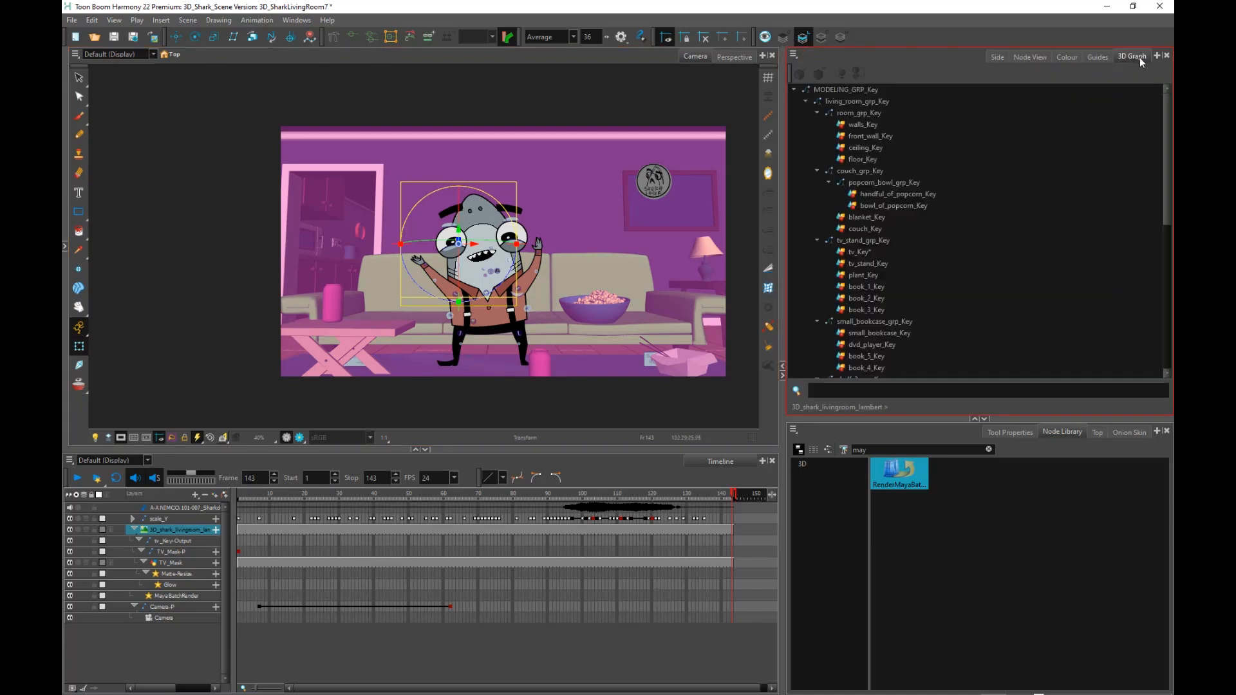
click(860, 124)
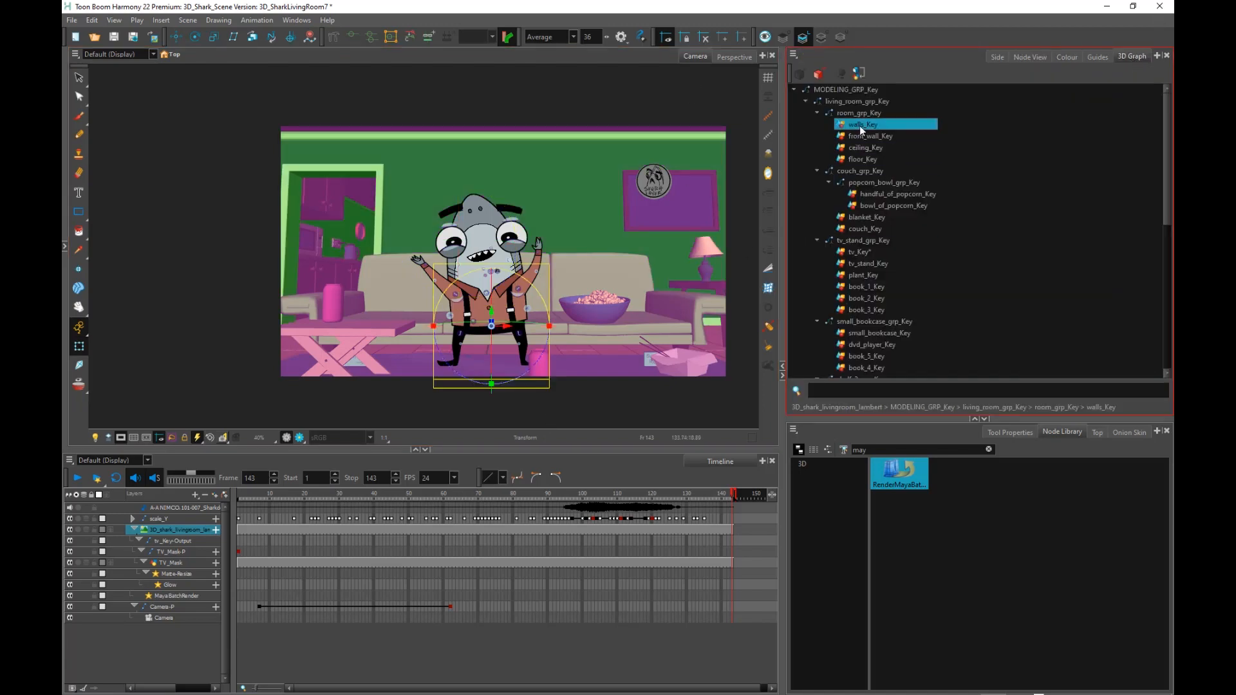
click(864, 159)
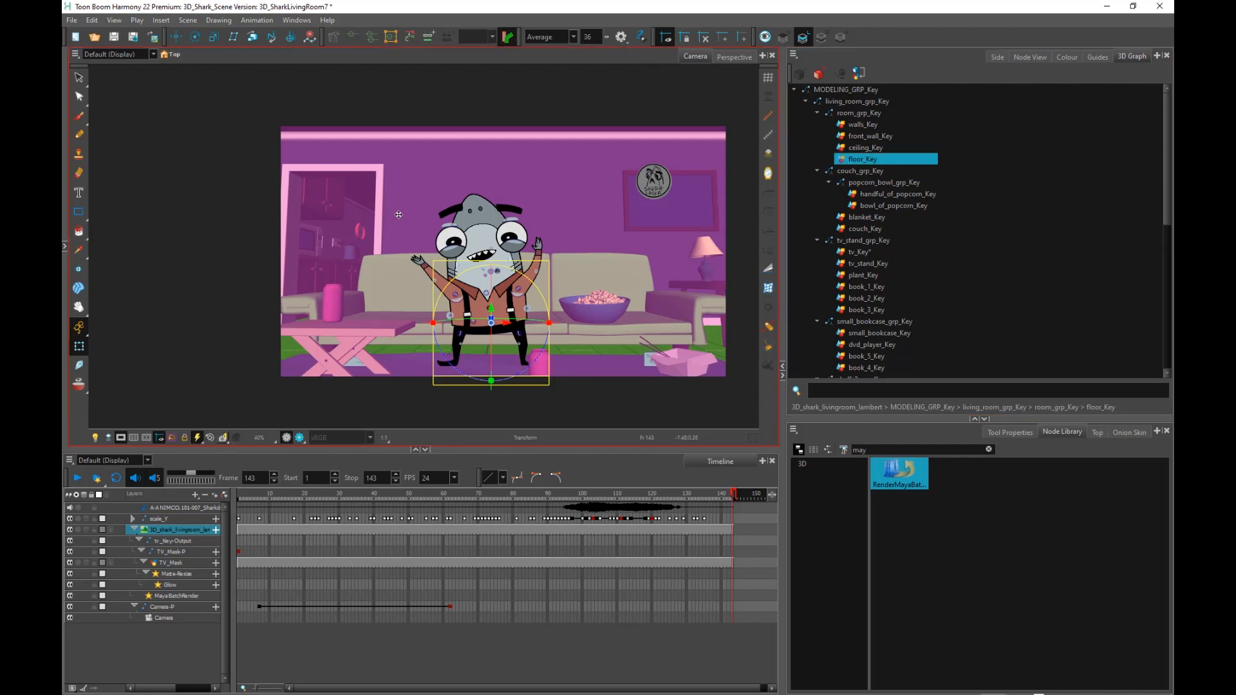
mouse_move(507, 323)
mouse_down()
mouse_move(581, 325)
mouse_move(494, 325)
mouse_move(508, 325)
mouse_up()
click(331, 312)
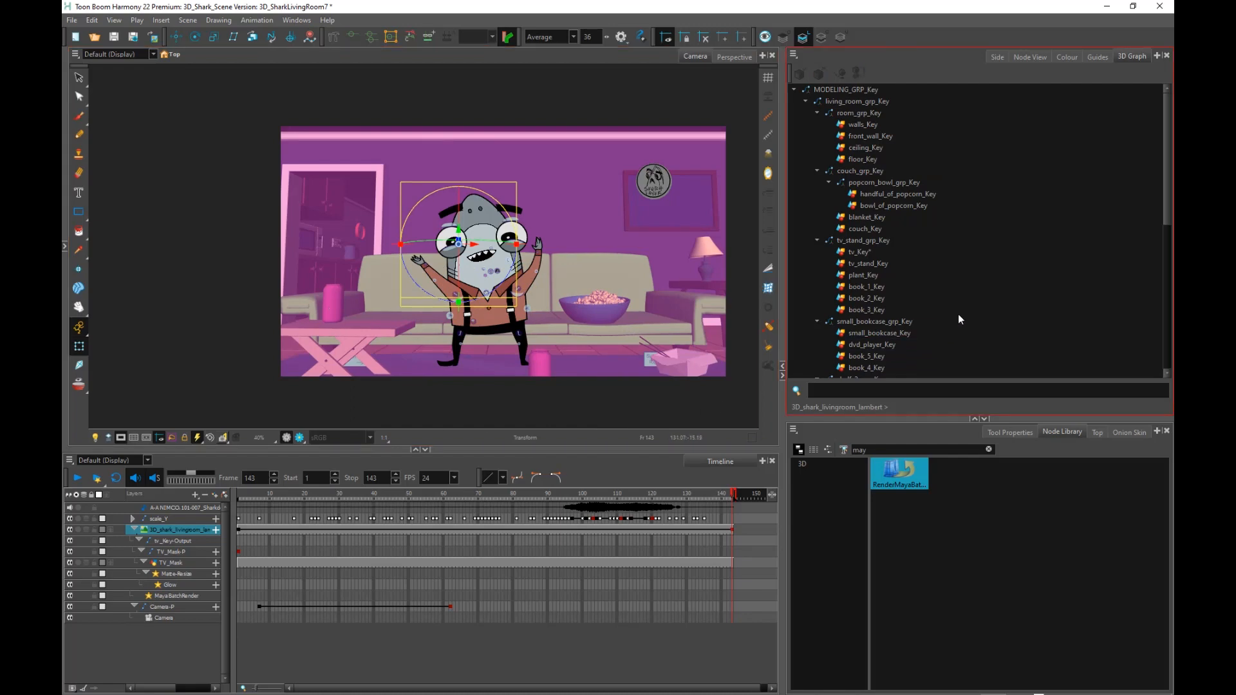
Select popcorn_bowl_grp_Key in the 3D graph, raise the popcorn bowl above the couch and tilt its opening toward the camera.
click(881, 195)
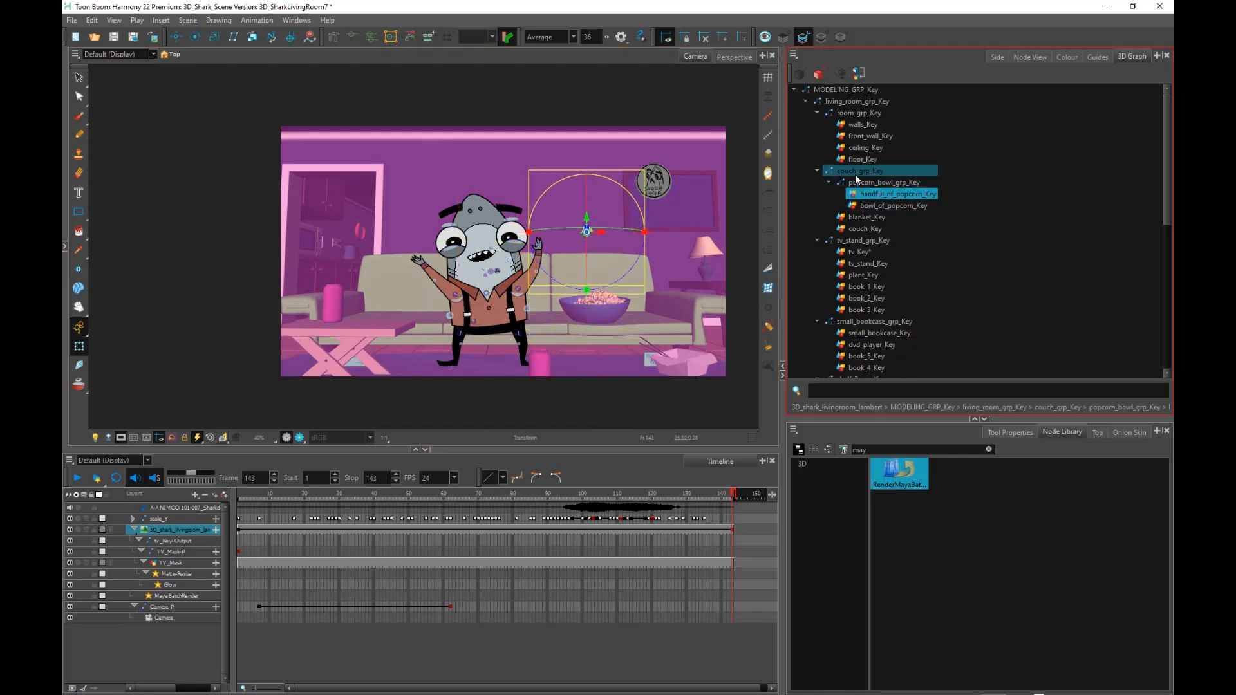
click(877, 182)
click(608, 273)
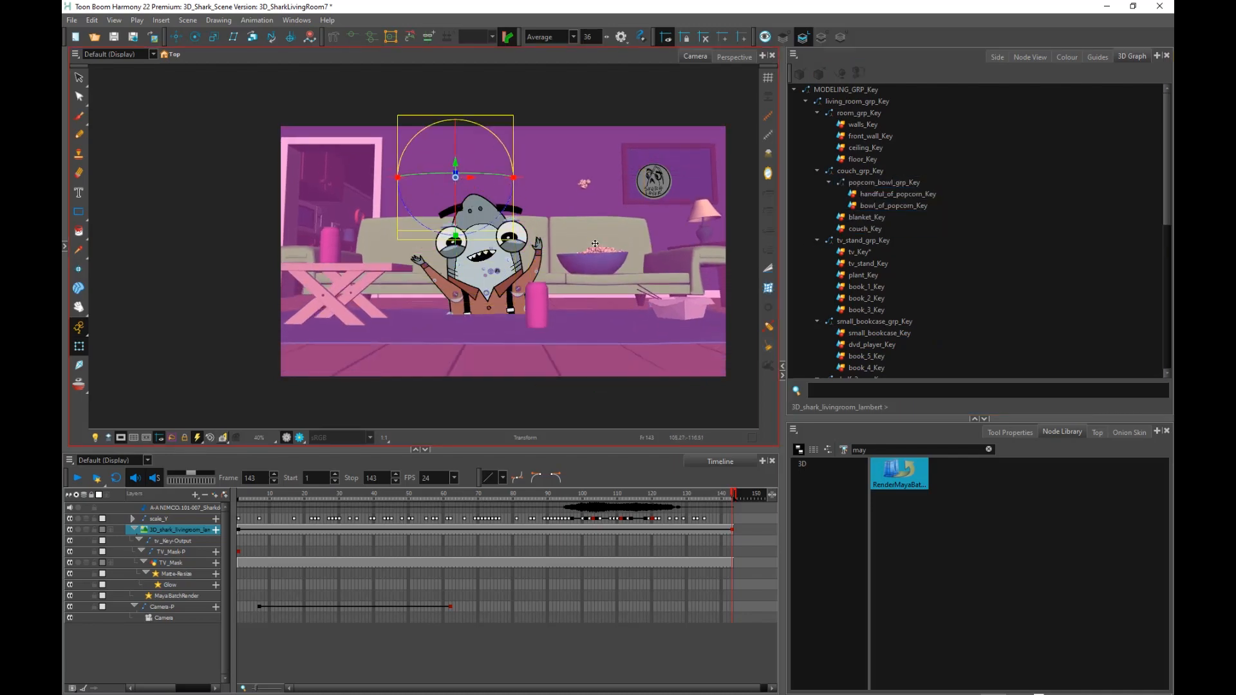
click(885, 183)
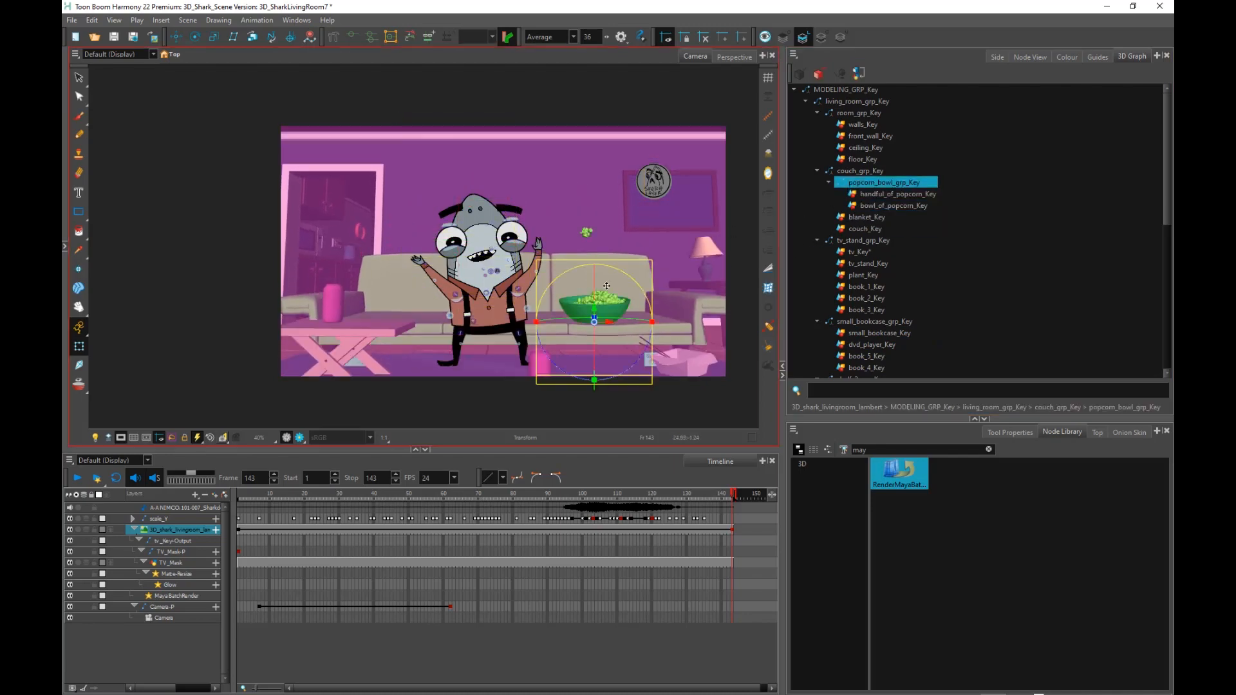
drag(595, 305, 634, 269)
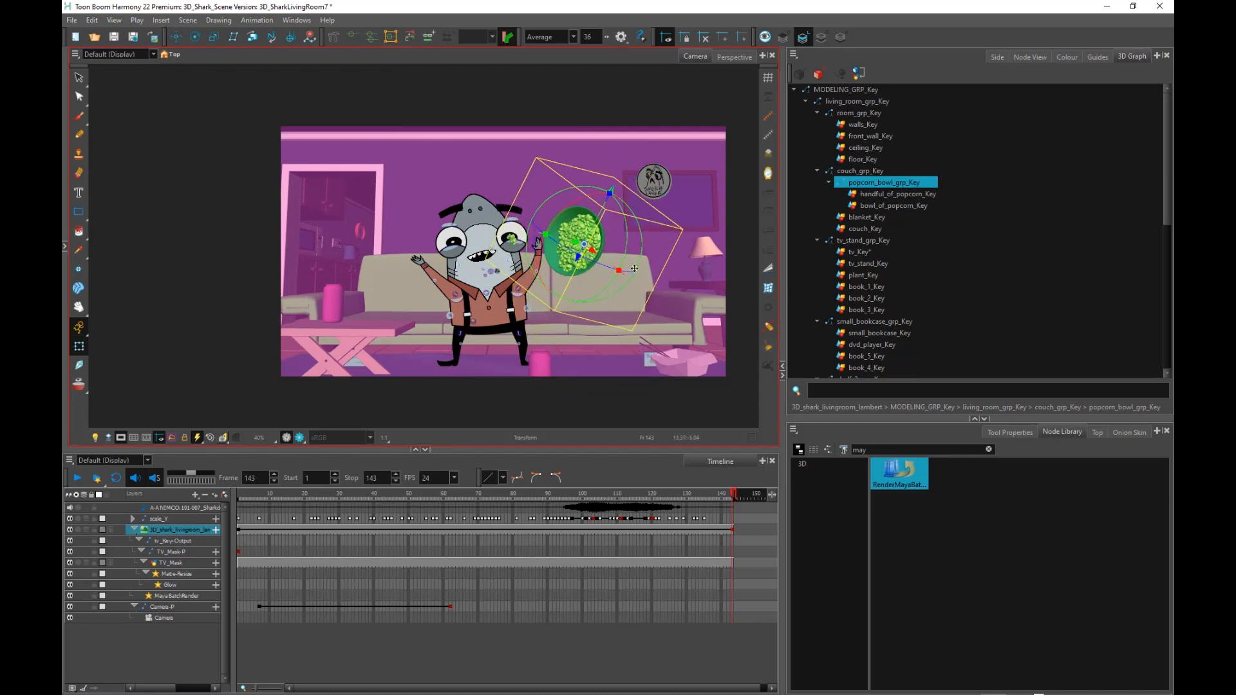
Select the TV stand and small bookcase groups in the 3D graph, then try to move the whole living-room model.
click(870, 241)
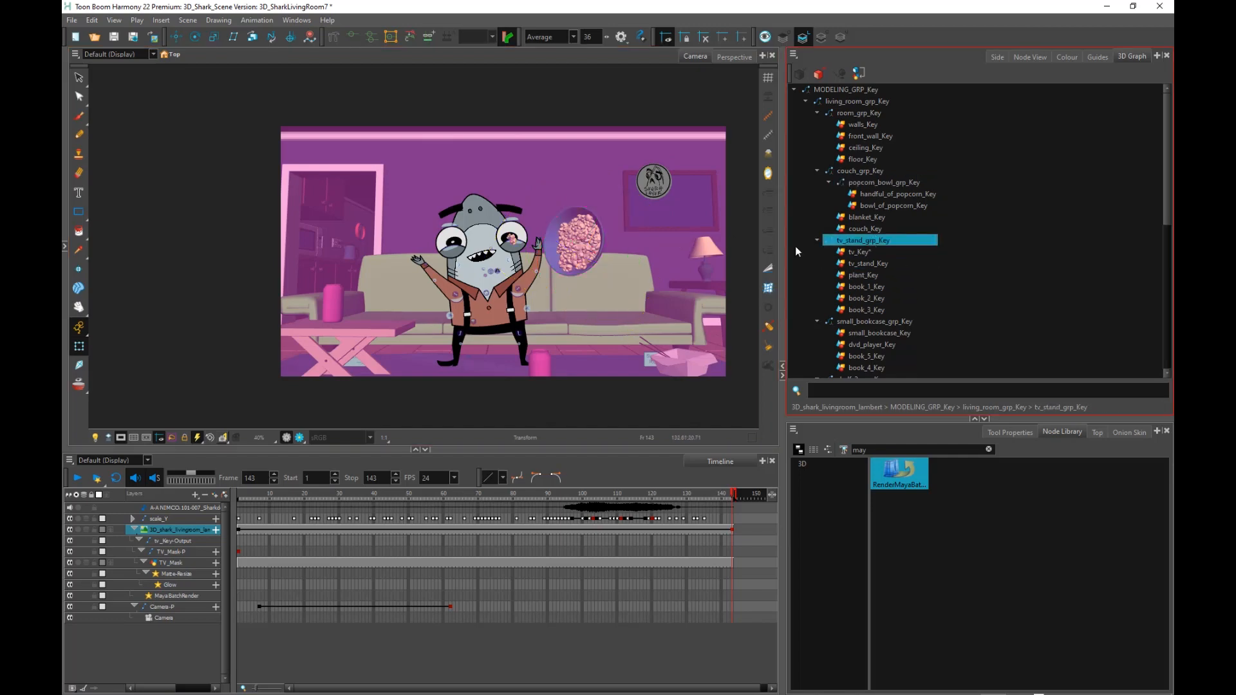
click(863, 322)
click(606, 280)
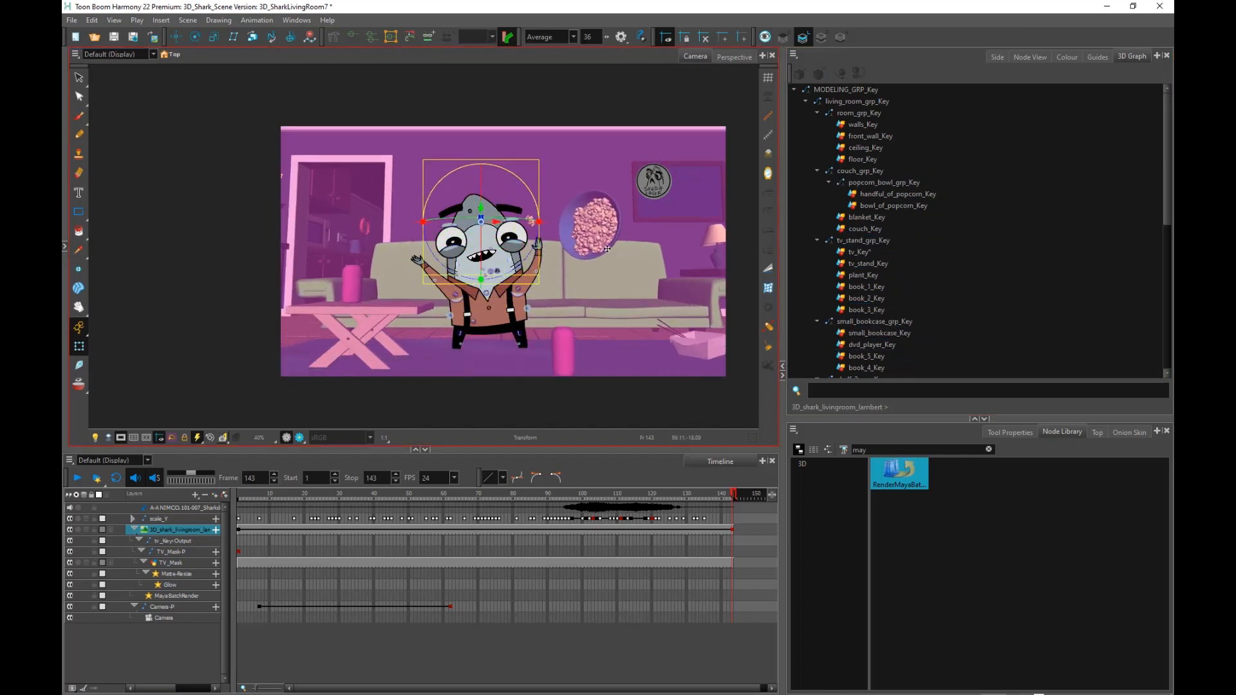
drag(609, 283, 683, 193)
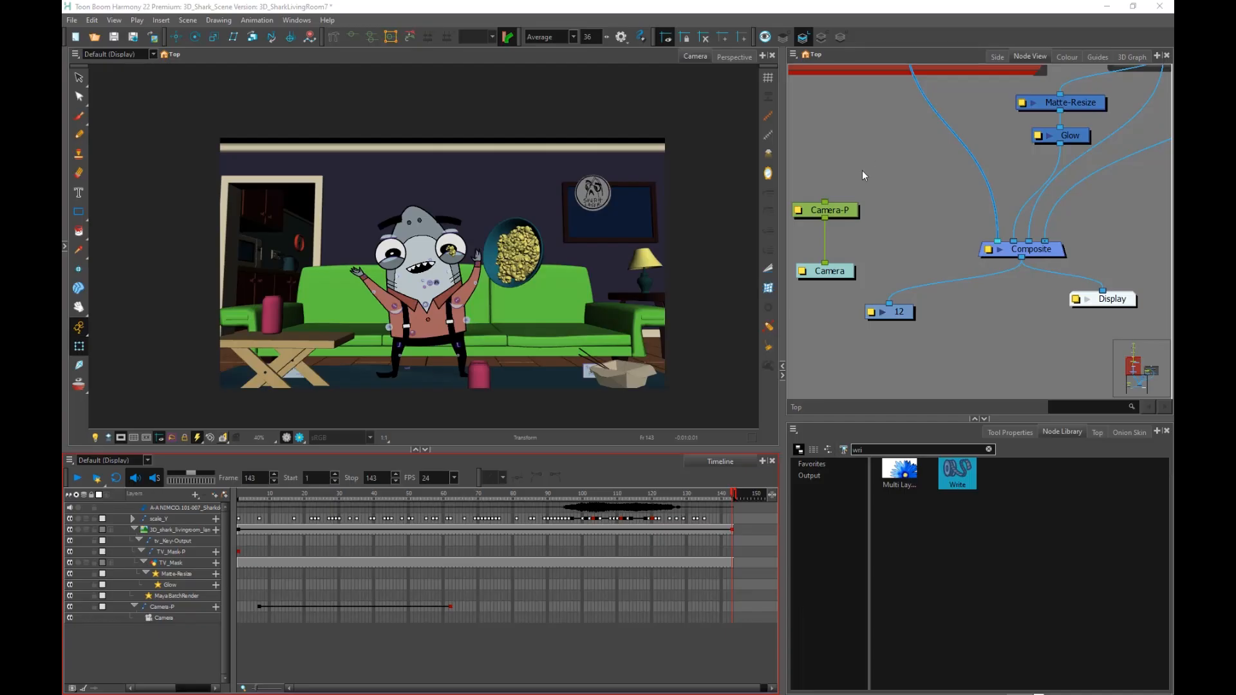
Look through the available scene export options, including rendering the Write nodes, without starting an export.
click(815, 234)
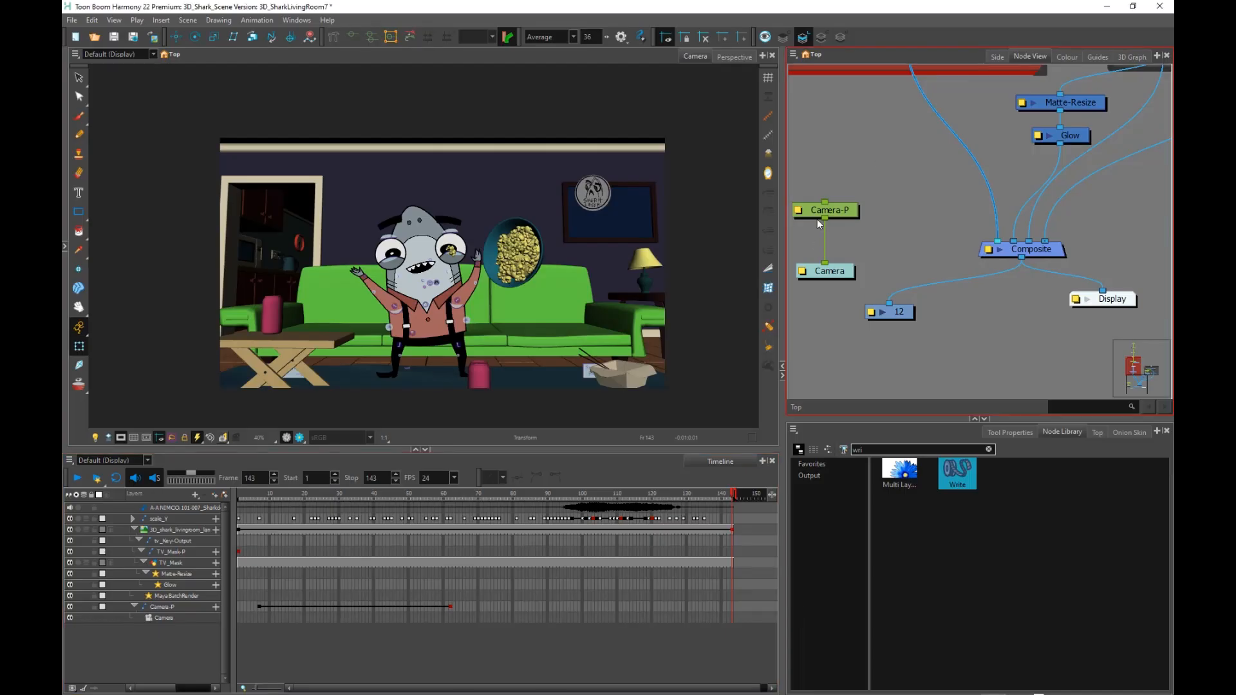
click(613, 256)
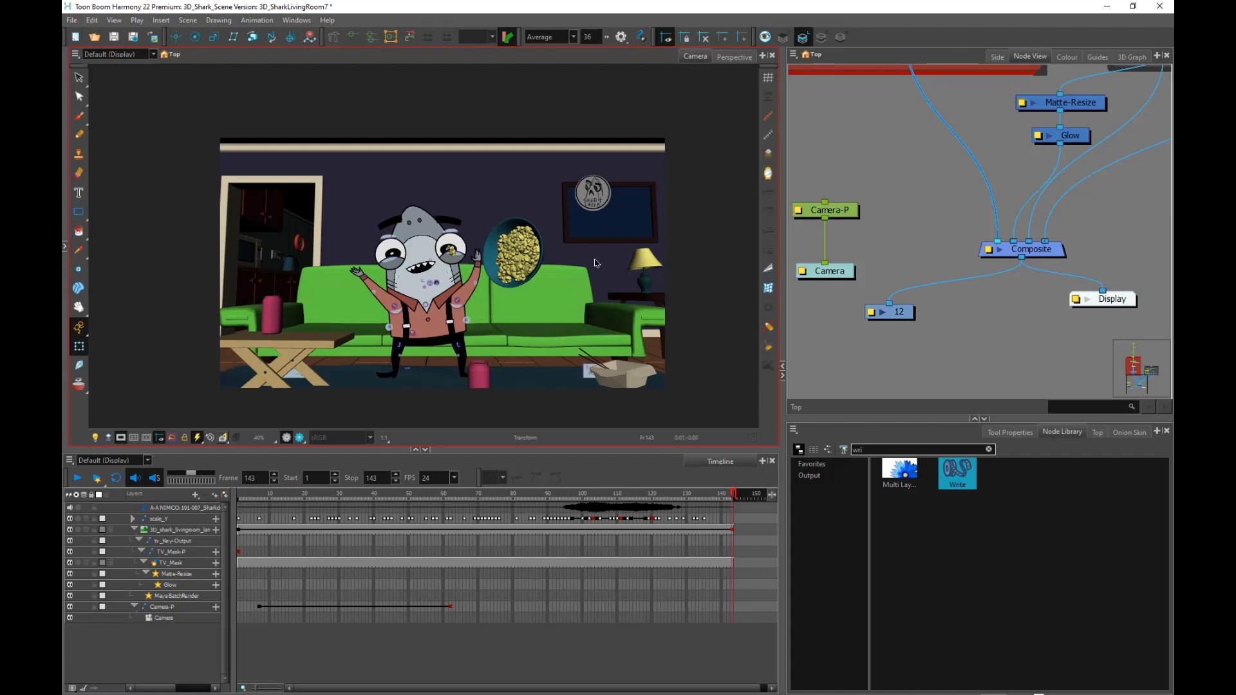
drag(669, 299, 656, 301)
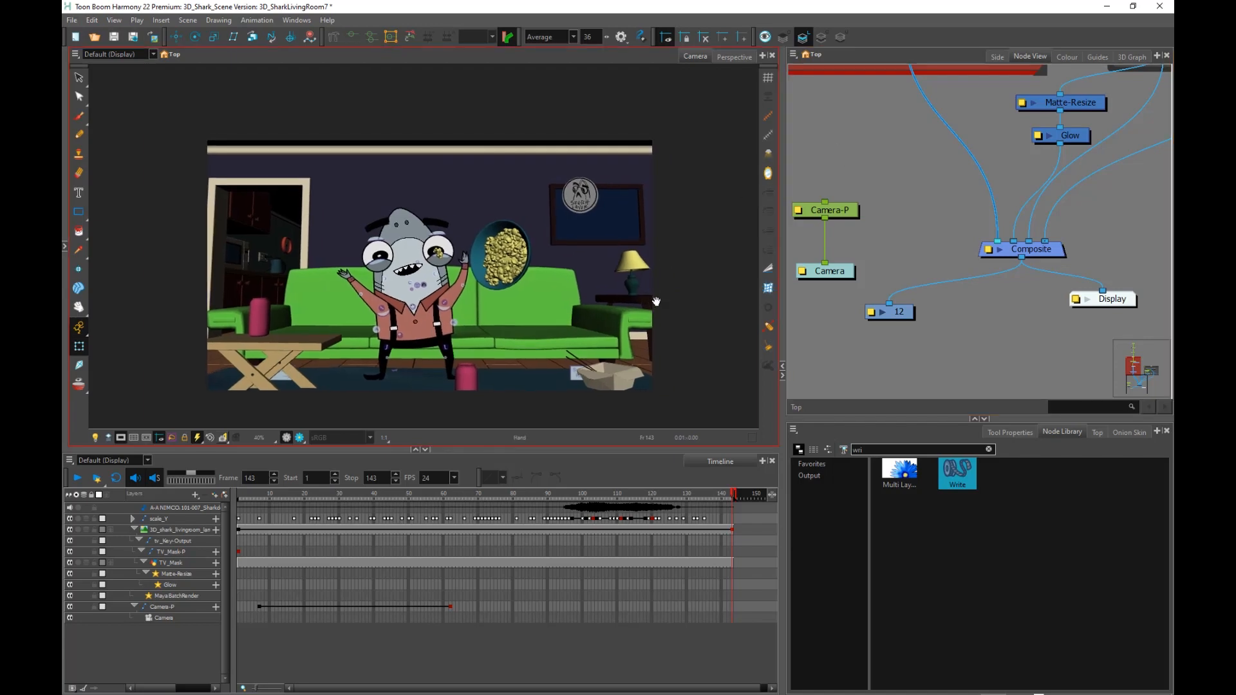
click(74, 21)
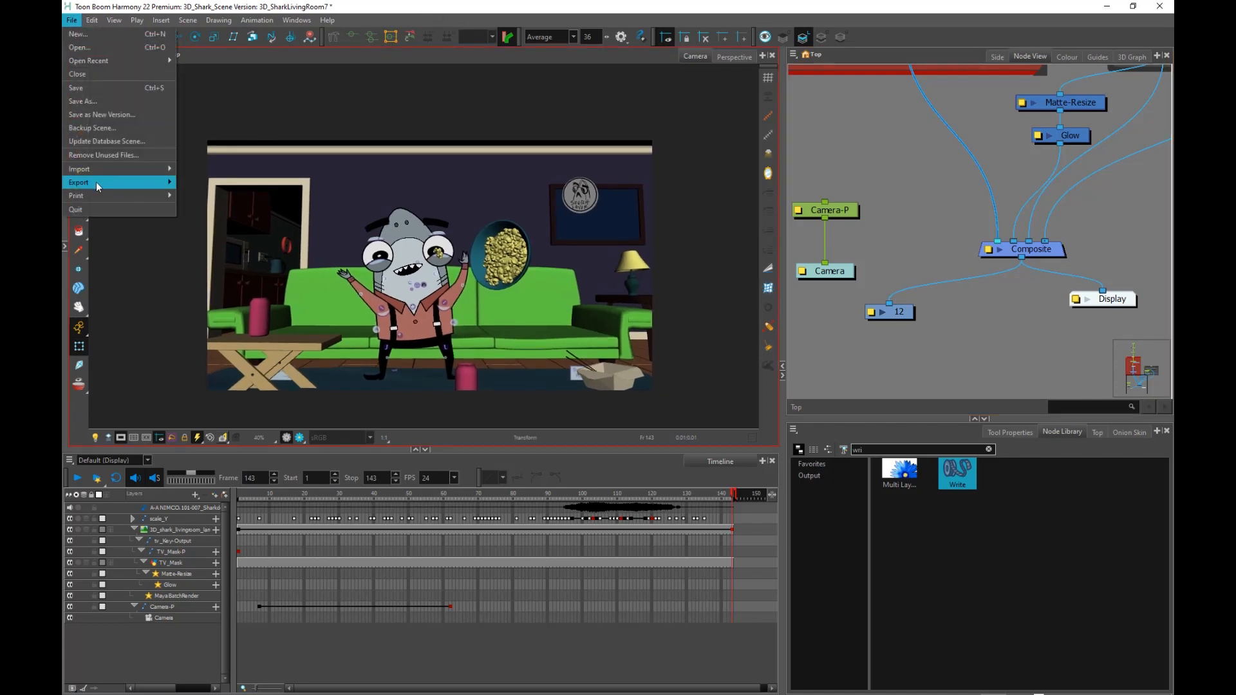
mouse_move(96, 181)
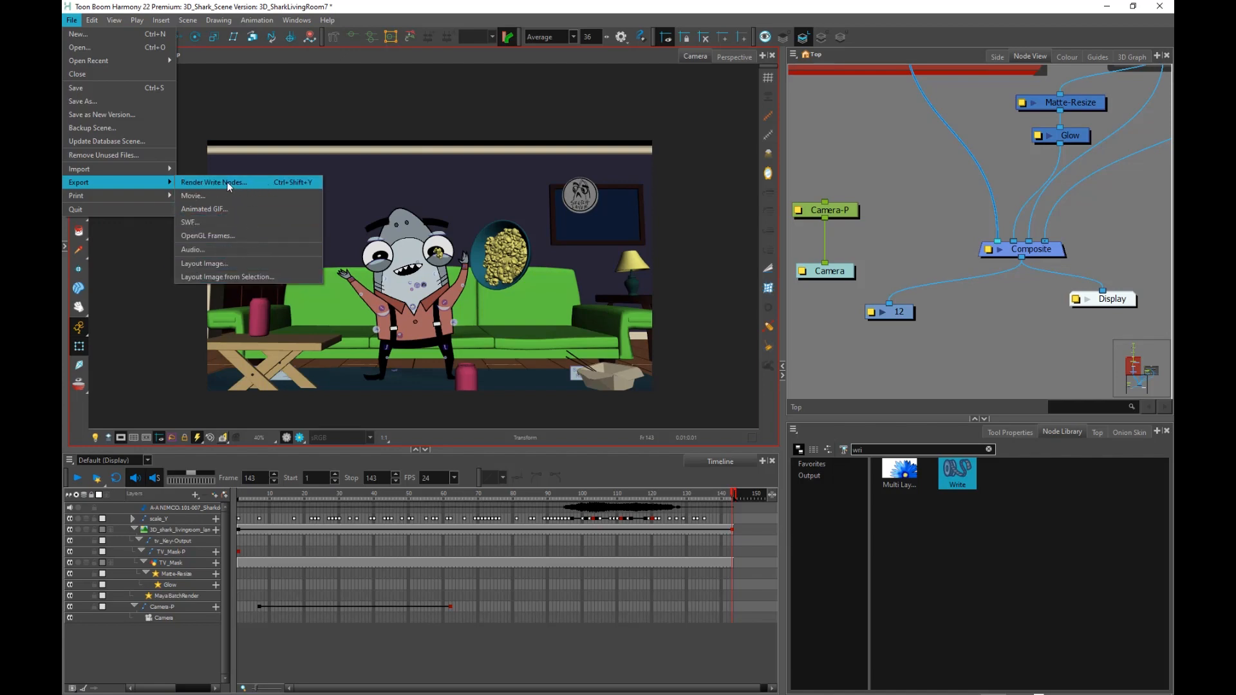
click(911, 194)
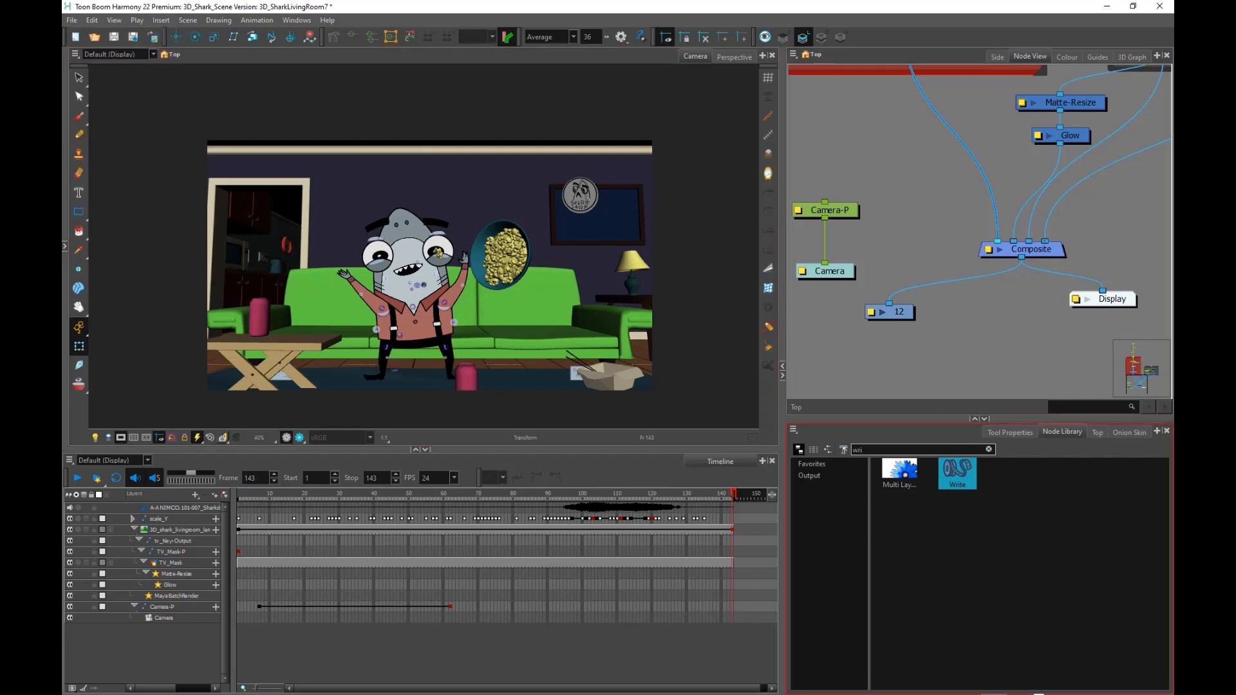
Reposition the existing Write node 12 slightly, add a new Write node and connect the Composite output to it.
click(951, 469)
drag(896, 311, 903, 307)
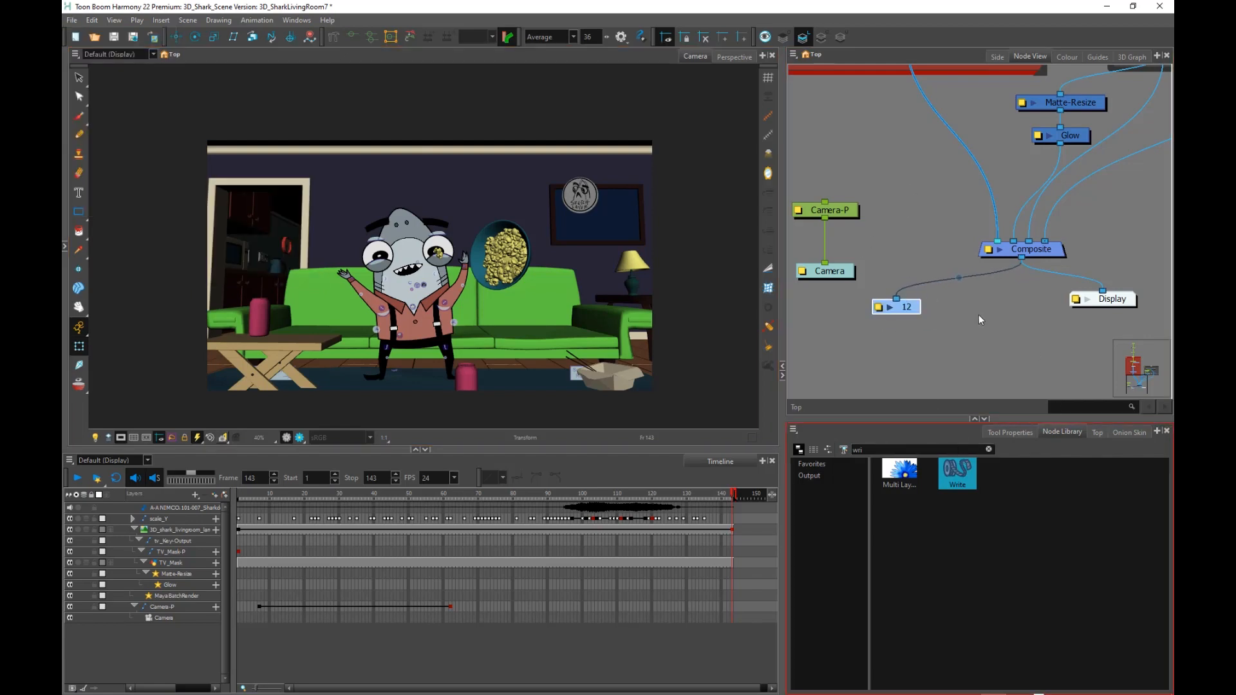
drag(957, 473, 996, 340)
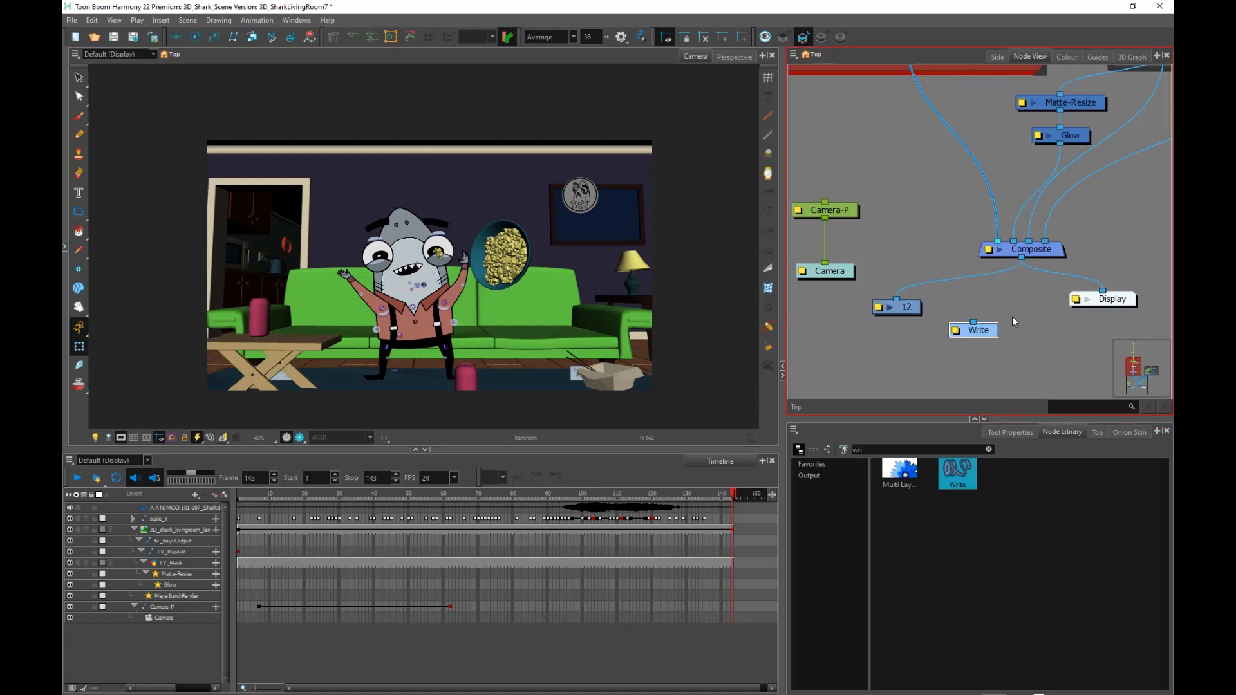
drag(1023, 260, 973, 322)
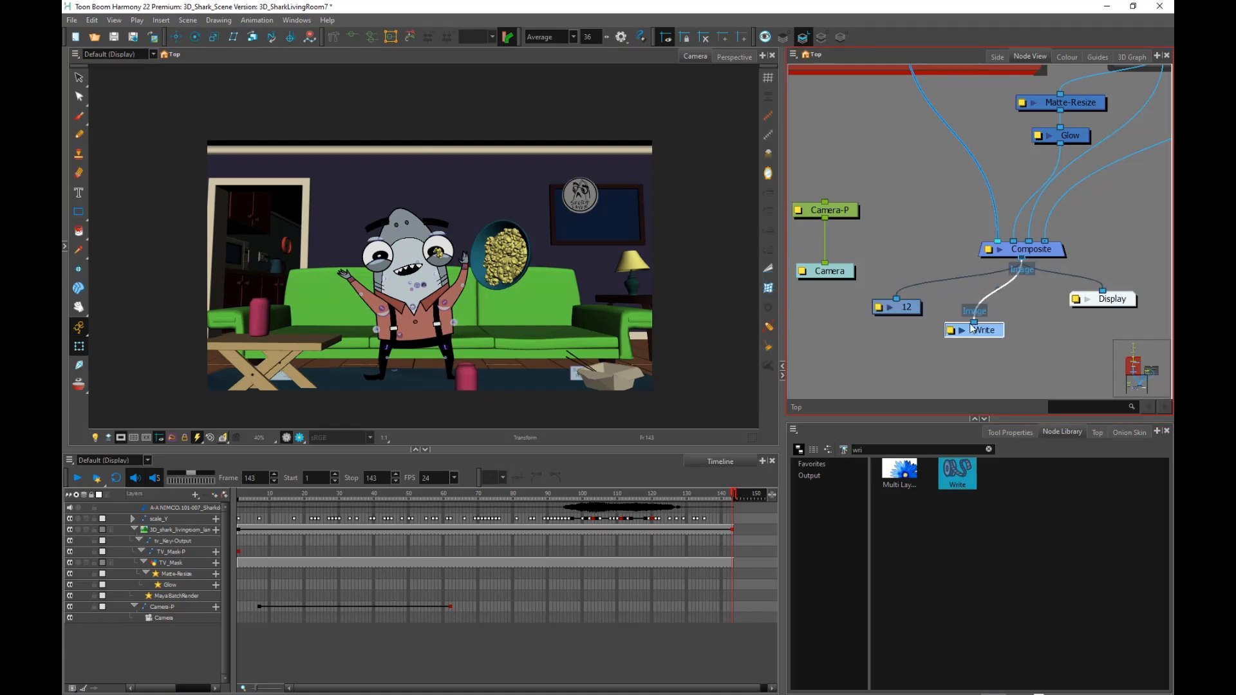
Open the layer properties of Write node 12 and turn off its image sequence output.
click(878, 307)
drag(708, 208, 704, 113)
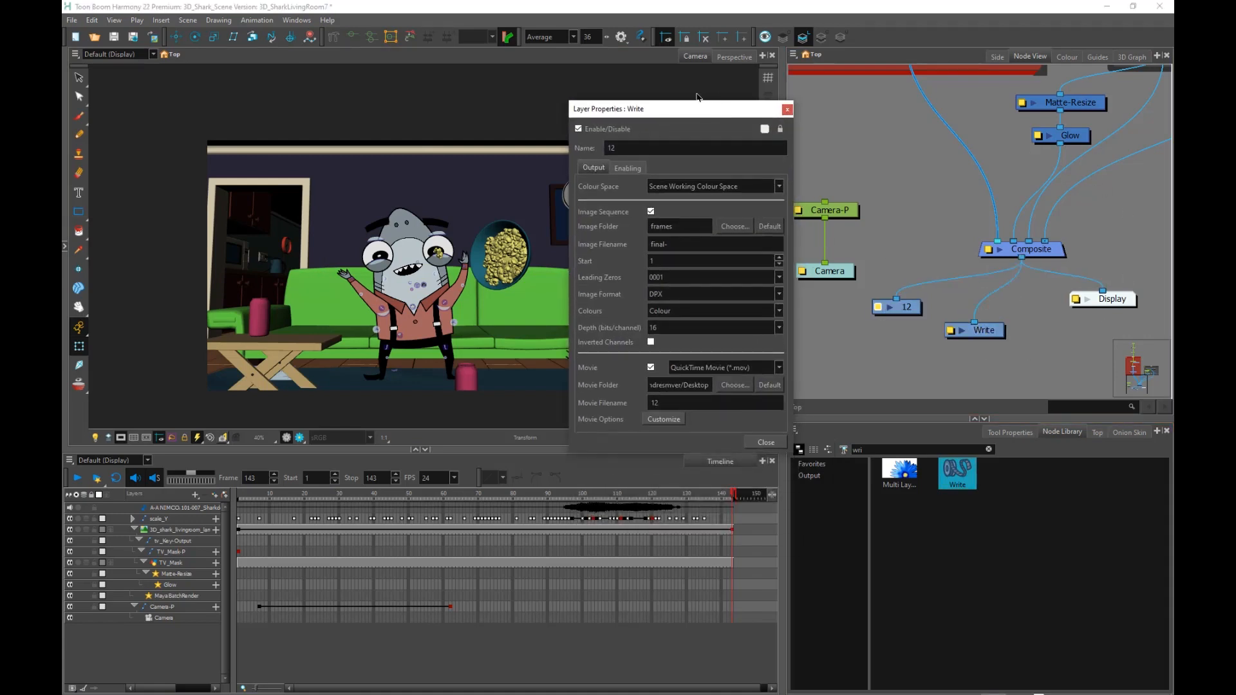
click(652, 211)
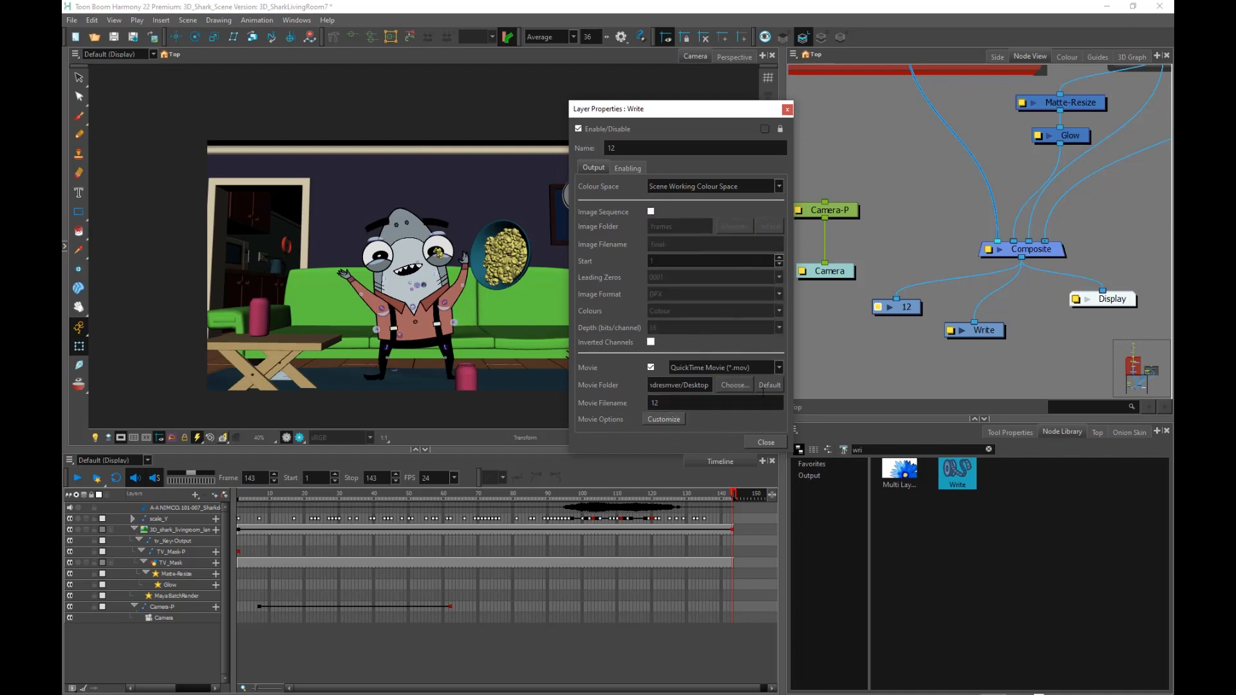
Review Write node 12's movie folder path and its movie video and sound settings.
drag(651, 385, 718, 387)
click(675, 386)
double_click(686, 385)
click(664, 419)
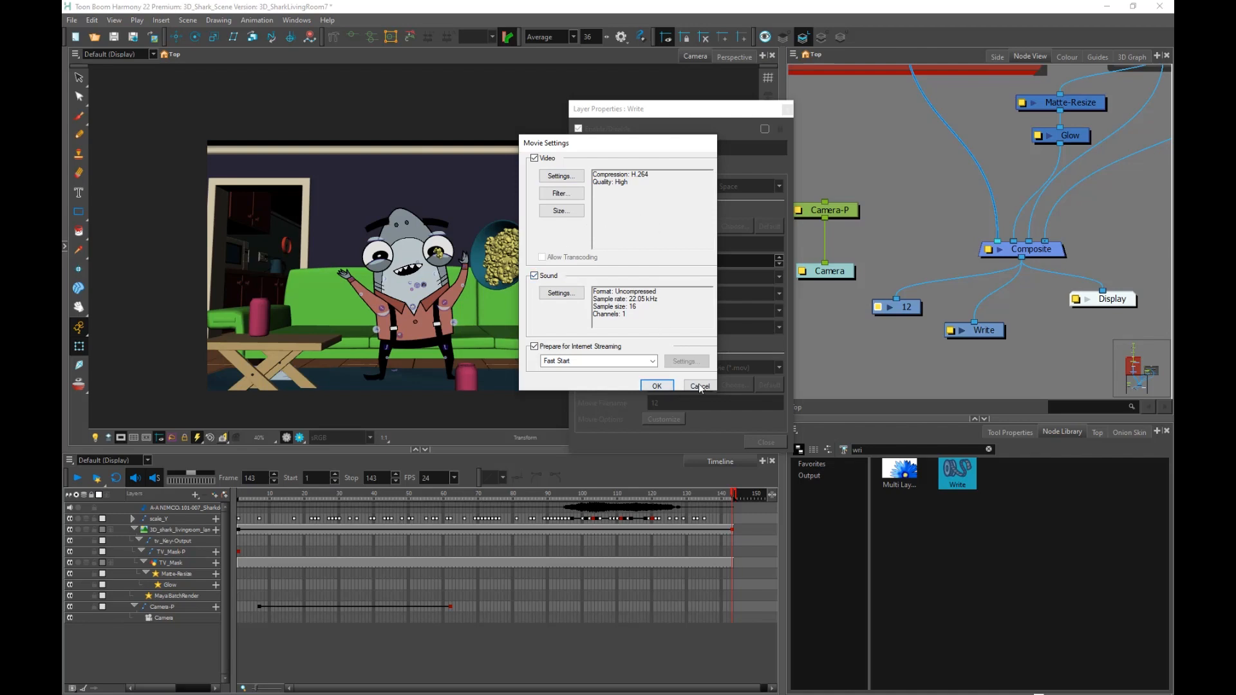
click(668, 385)
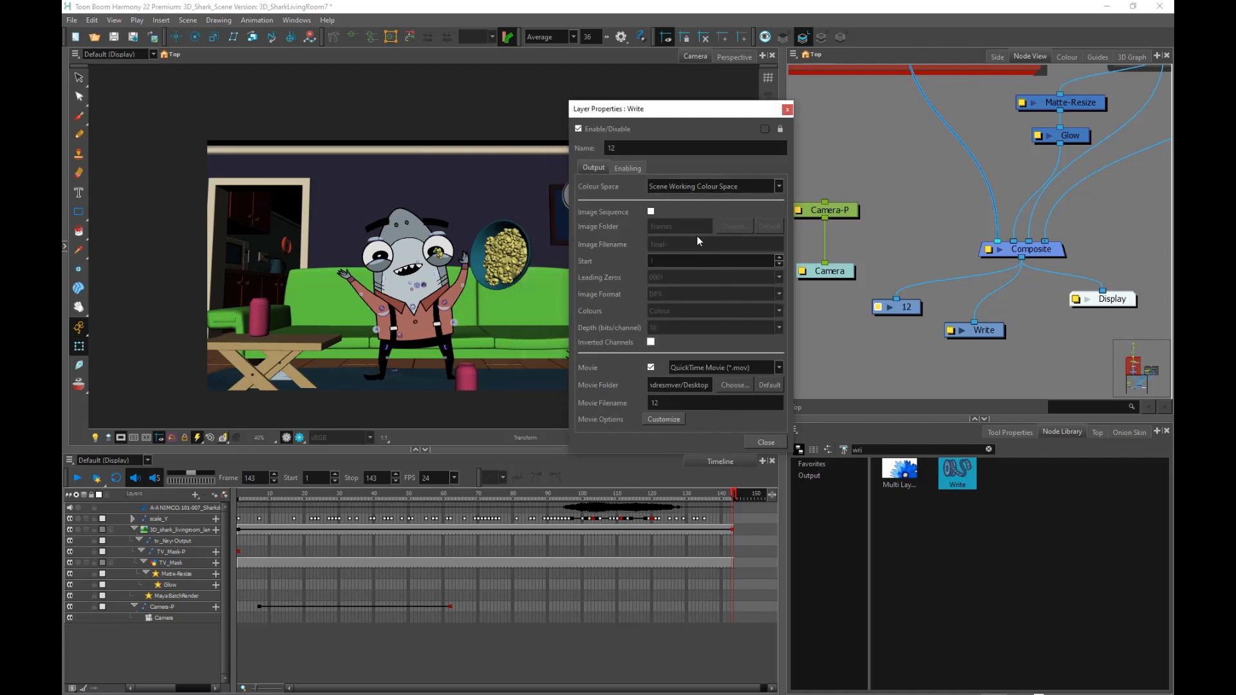
Turn Write node 12's image sequence output on and set it to EXR format with a depth of 32 bits per channel.
click(651, 212)
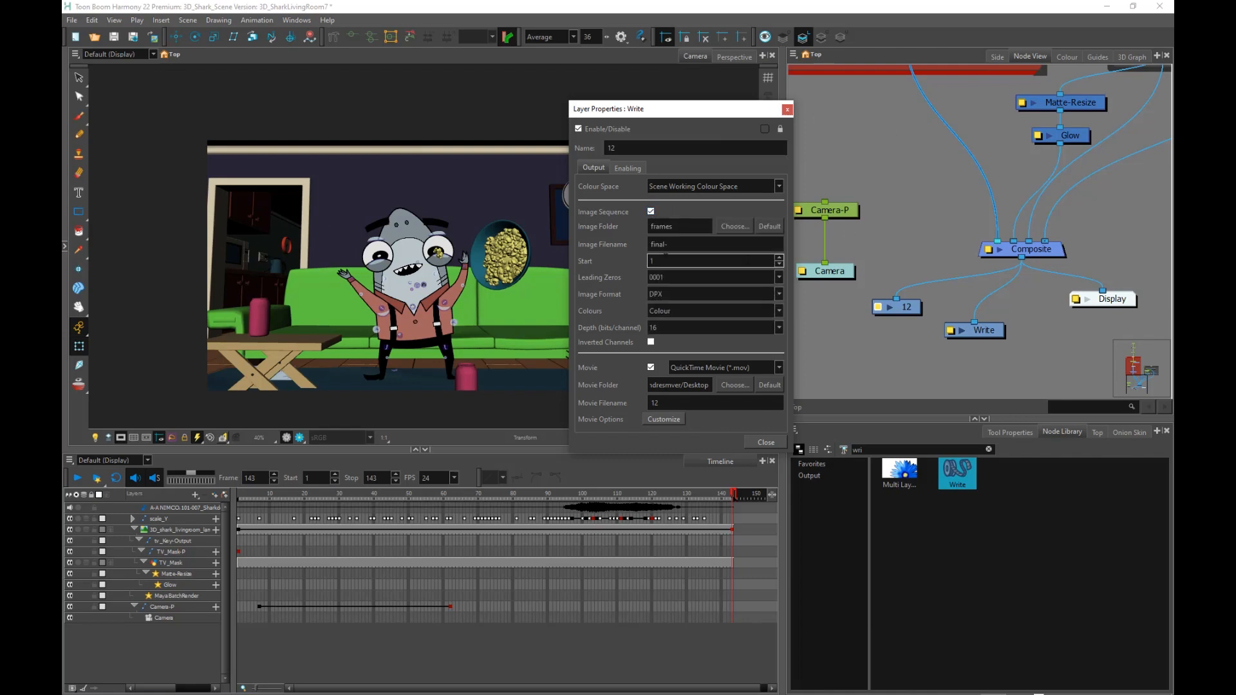
drag(707, 242, 427, 303)
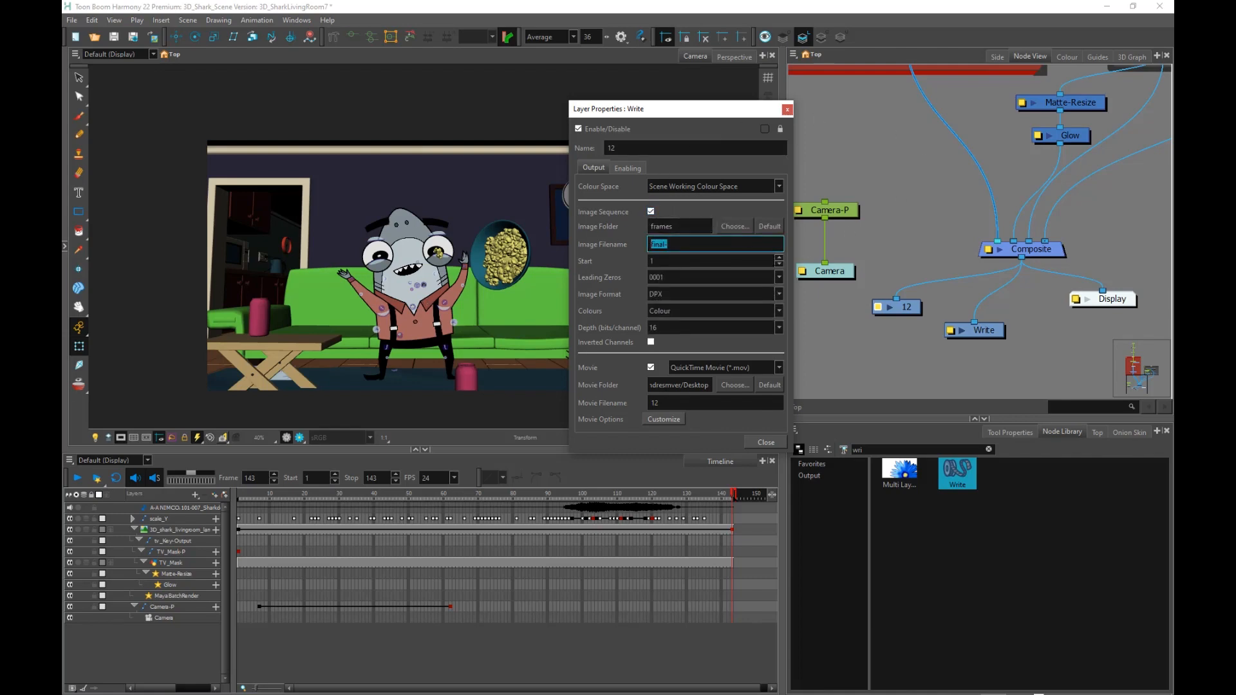
click(779, 294)
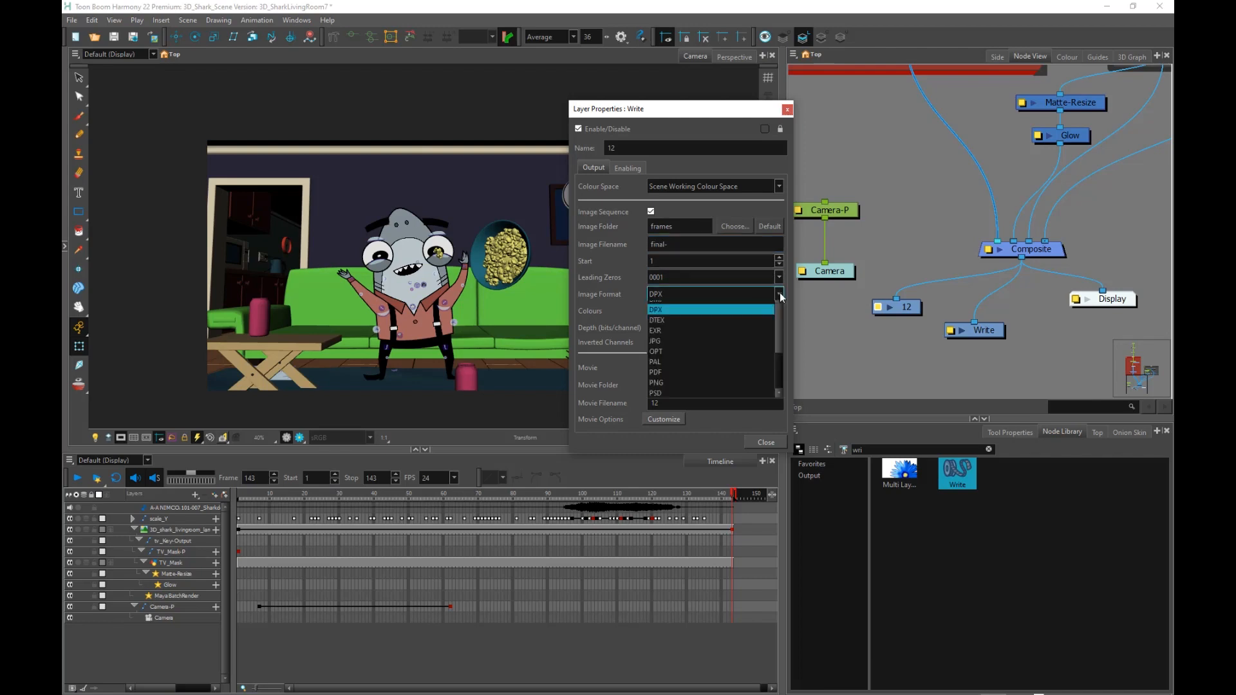
scroll(772, 381, down, 2)
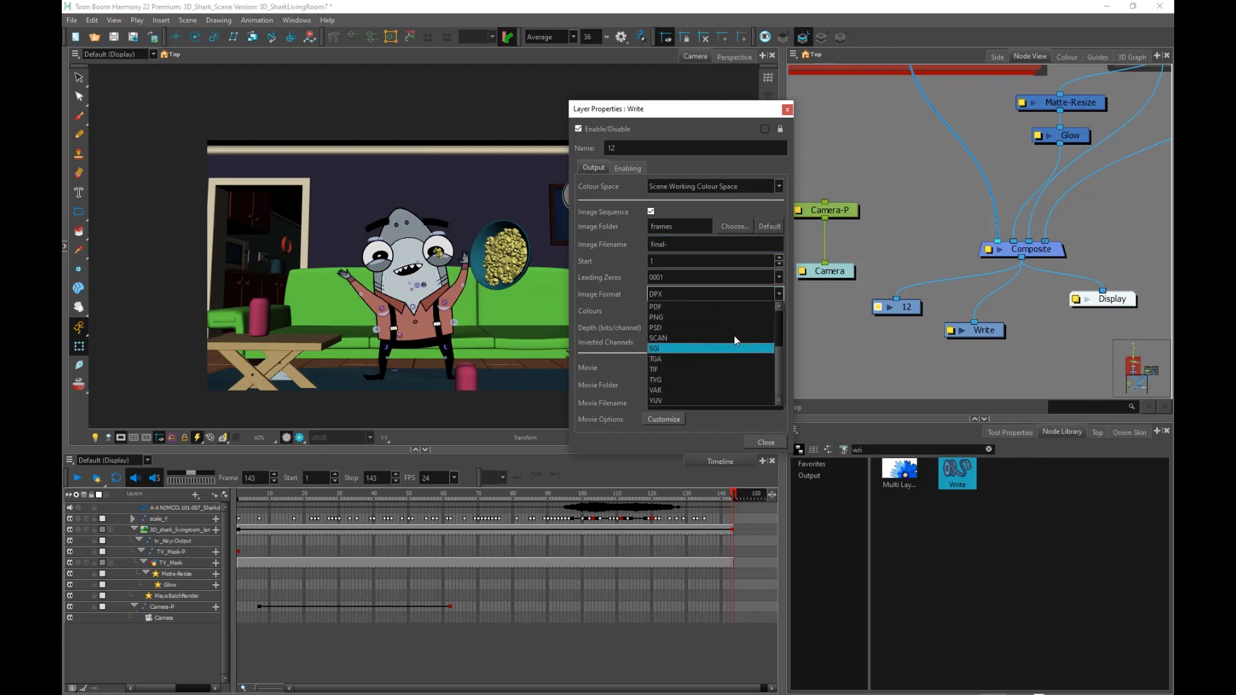
scroll(776, 352, up, 1)
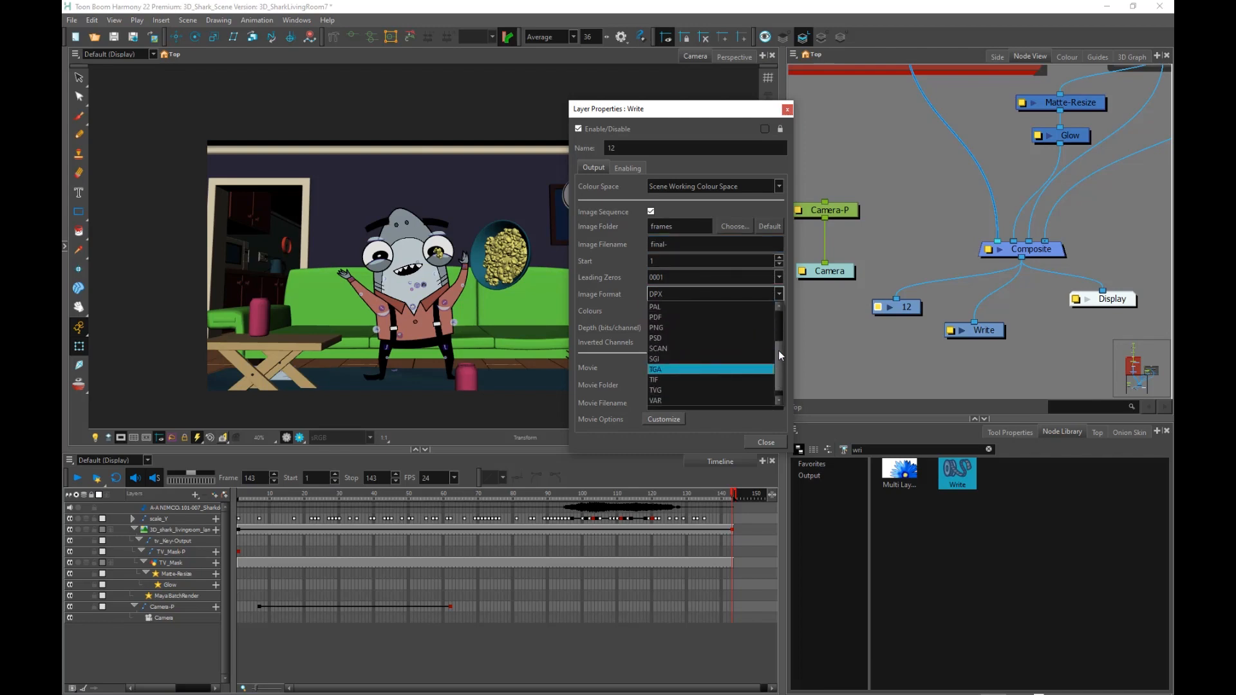
scroll(779, 350, up, 2)
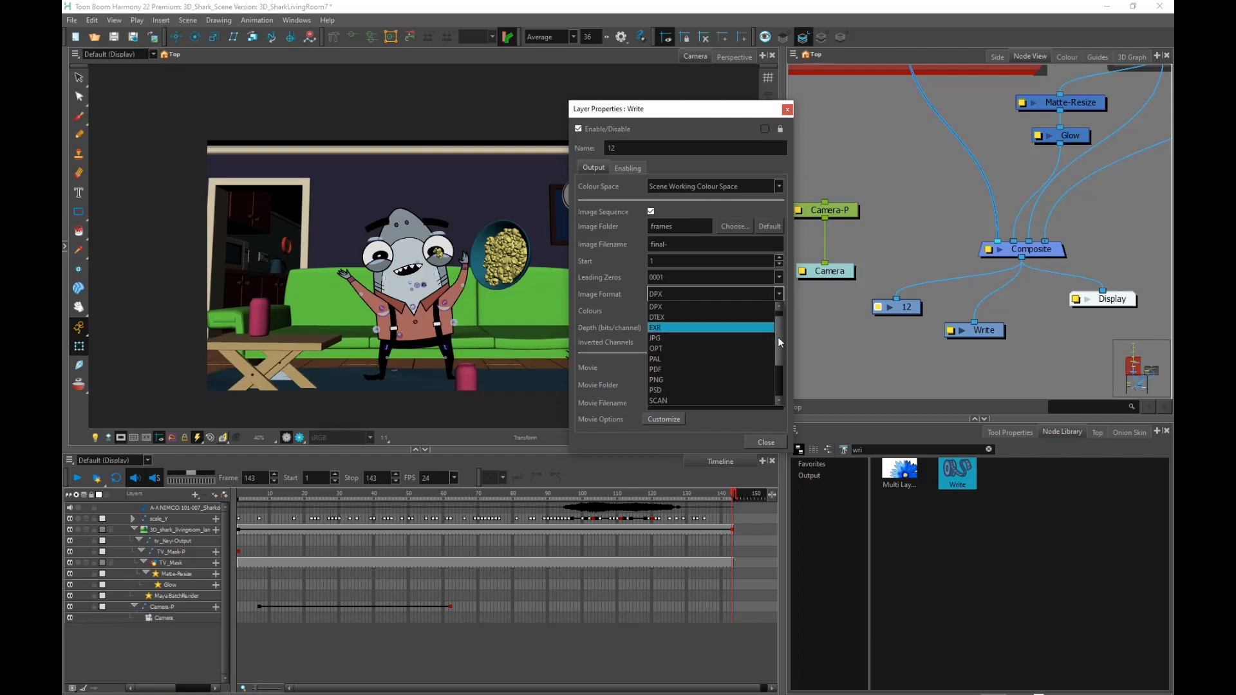
scroll(779, 338, up, 1)
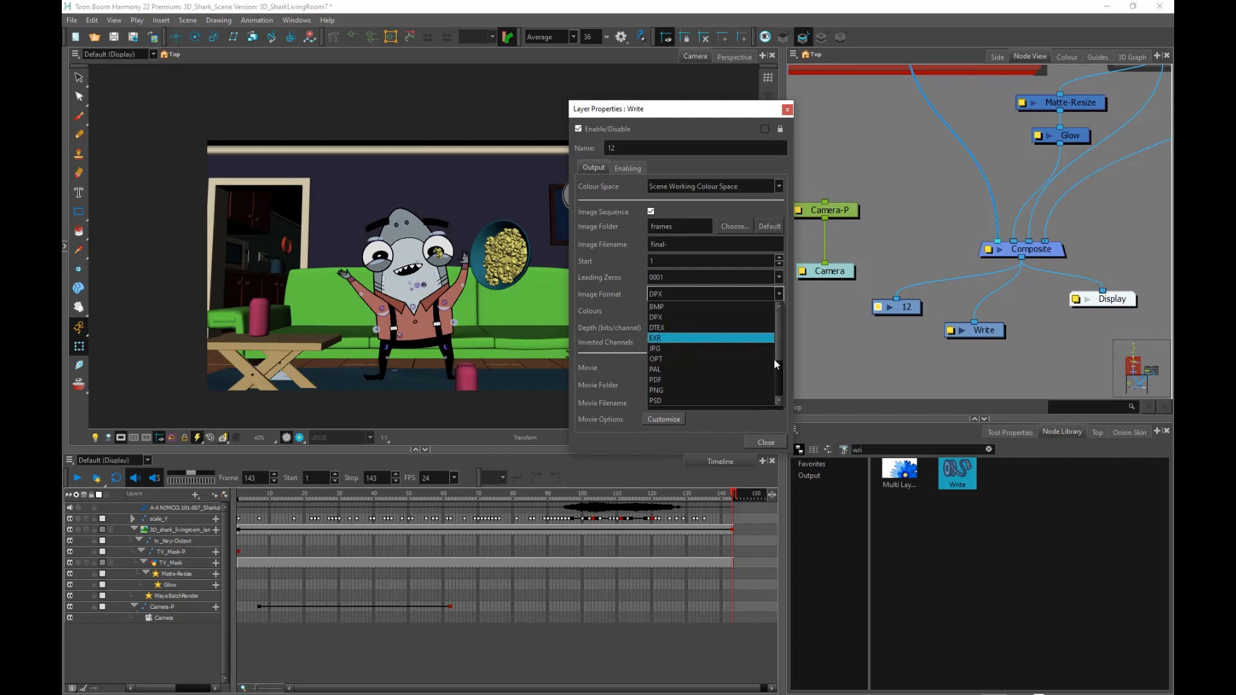
scroll(778, 348, down, 4)
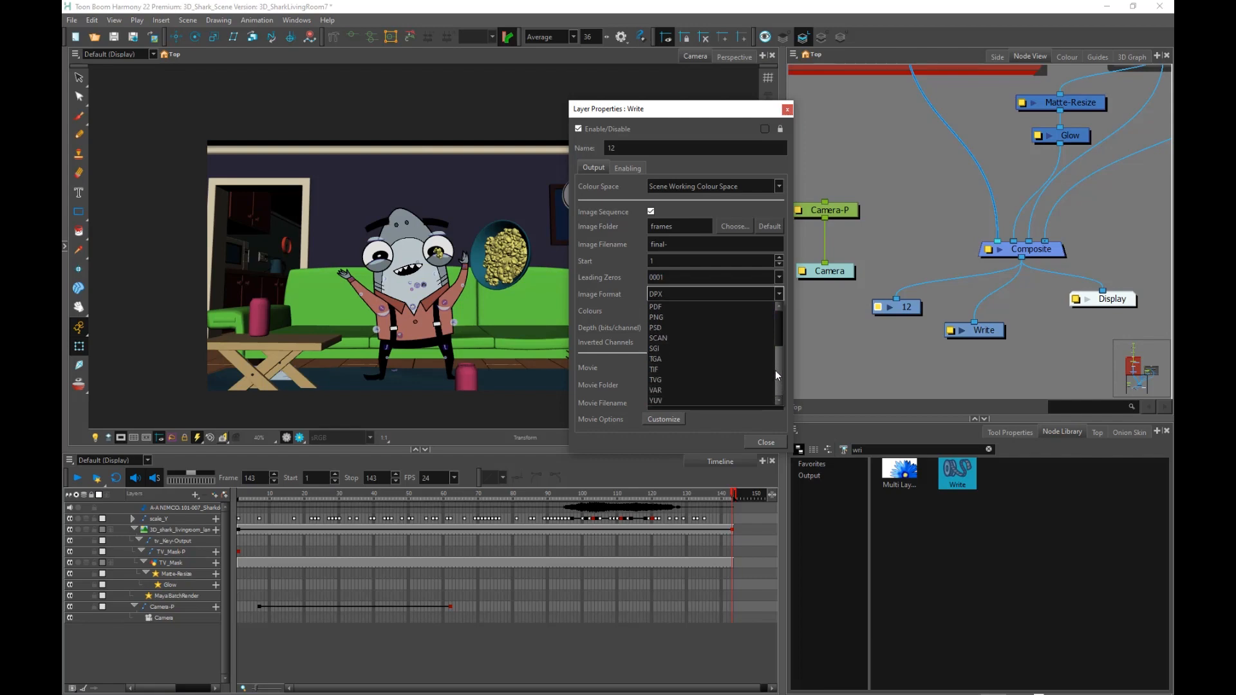
scroll(775, 370, up, 4)
click(655, 338)
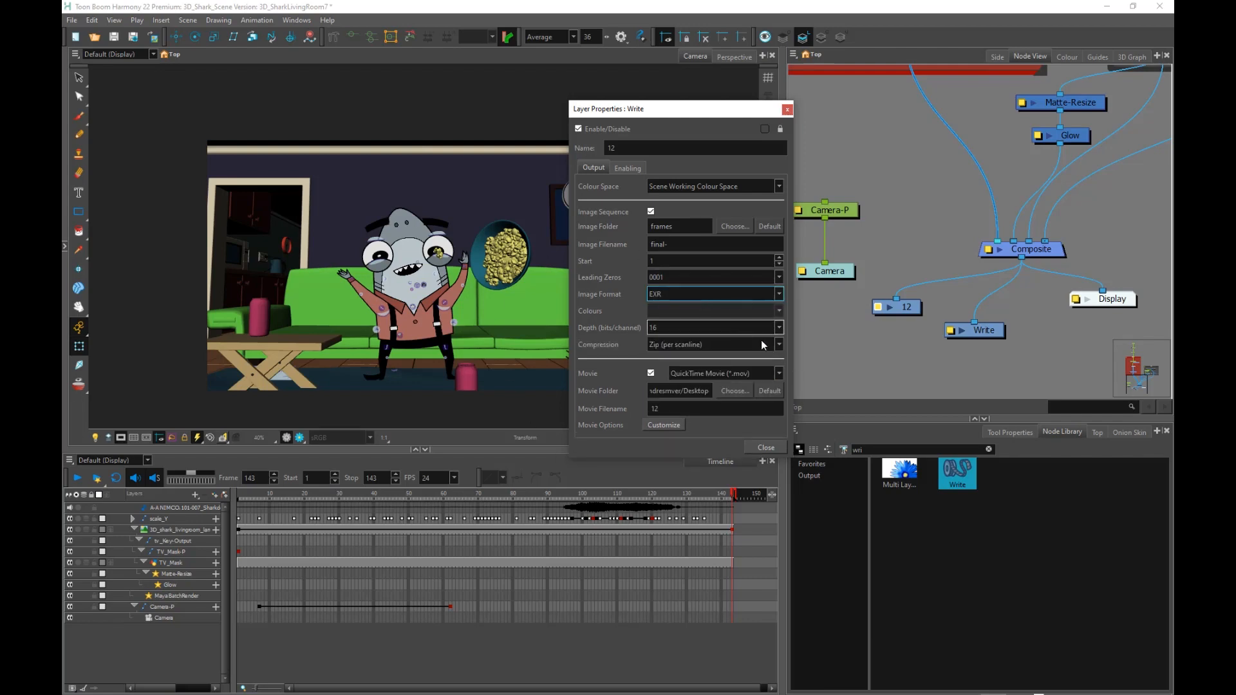
click(779, 327)
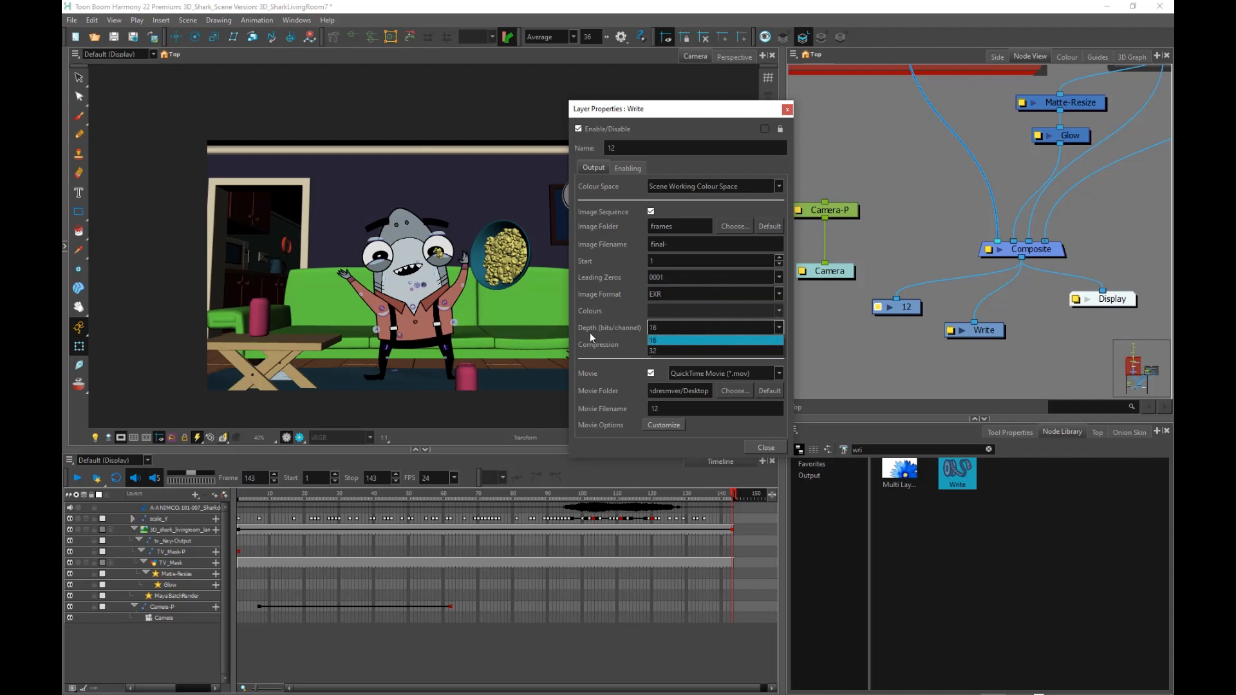
click(663, 351)
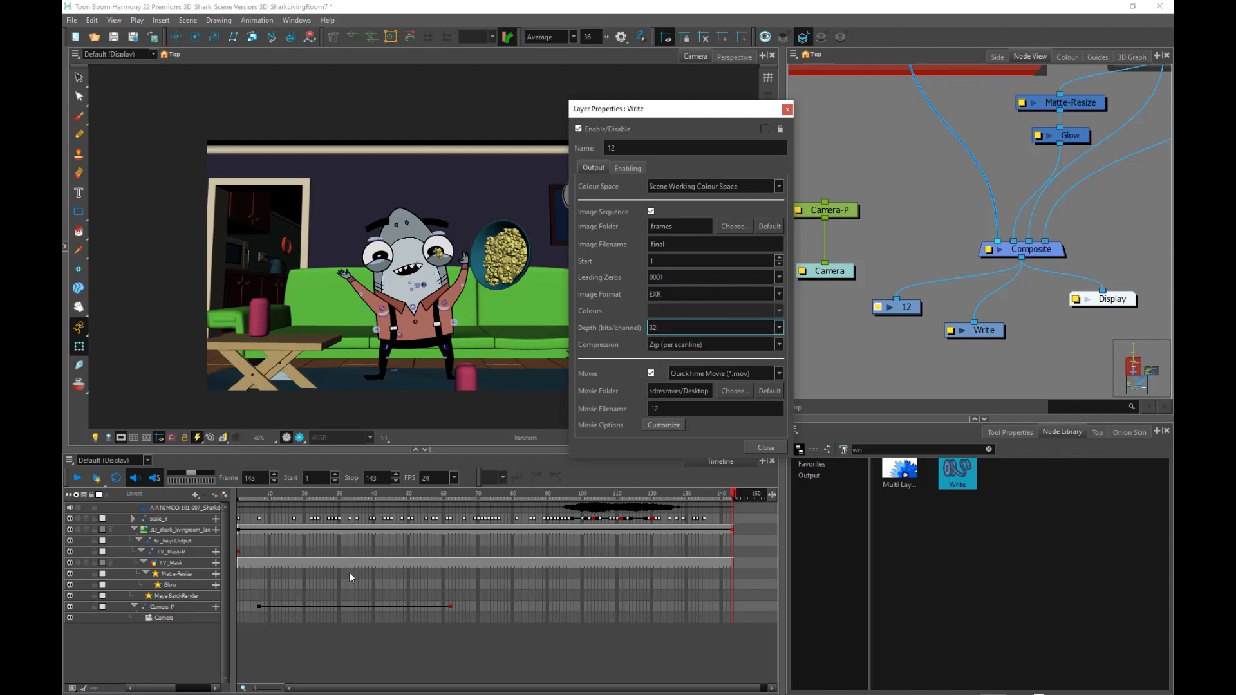
Close the properties of Write node 12 and bring up the Render Write Nodes export option.
click(773, 446)
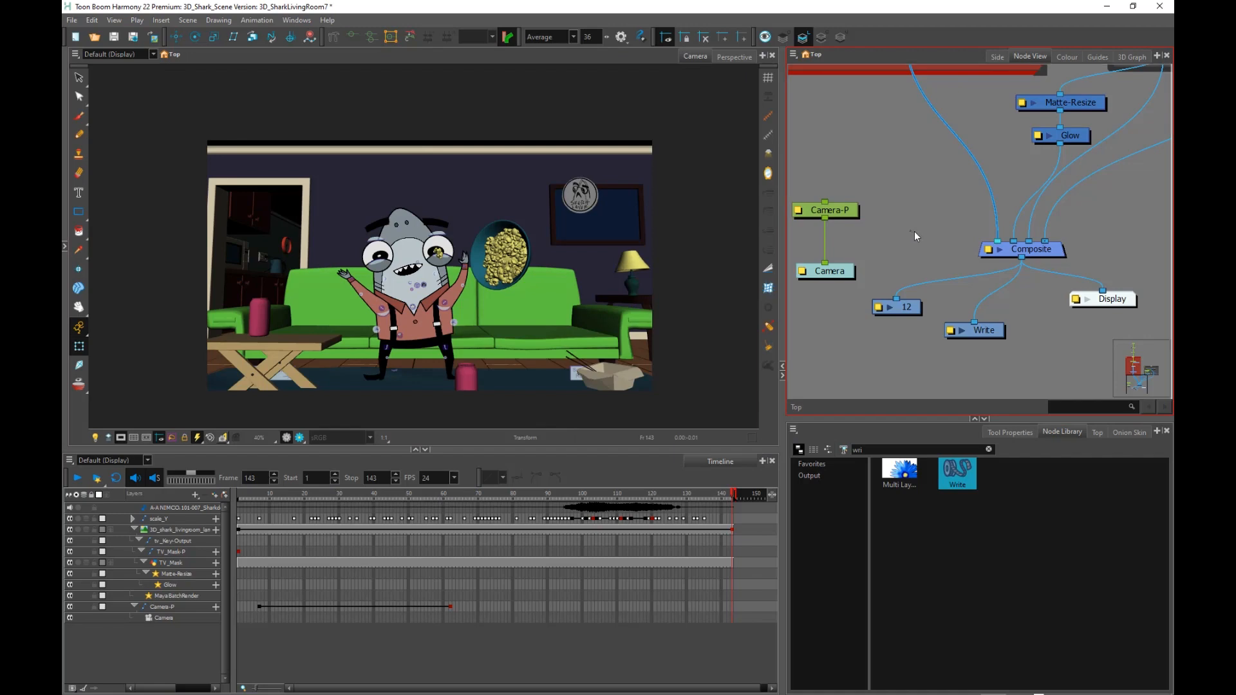
click(72, 20)
mouse_move(94, 185)
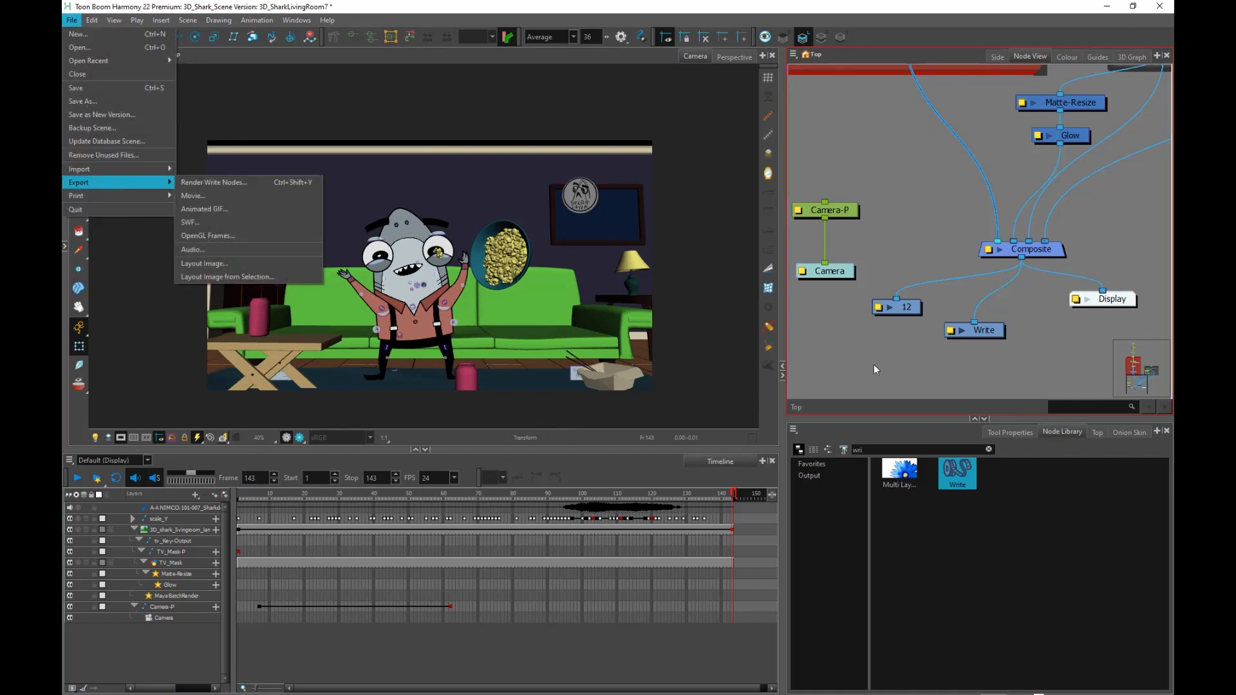
click(231, 182)
Rearrange the Write nodes below the main Composite and add another Write node beside them.
drag(906, 308, 883, 316)
drag(975, 329, 1014, 345)
drag(1022, 258, 1012, 341)
drag(1029, 352, 1073, 362)
drag(981, 329, 995, 329)
drag(888, 315, 892, 319)
drag(991, 328, 985, 329)
Move the added Write node below the red shark group and connect the SHK_Shark_Composite output to it.
drag(1074, 358, 850, 274)
click(1082, 339)
scroll(988, 329, down, 6)
drag(887, 223, 849, 271)
scroll(884, 286, up, 2)
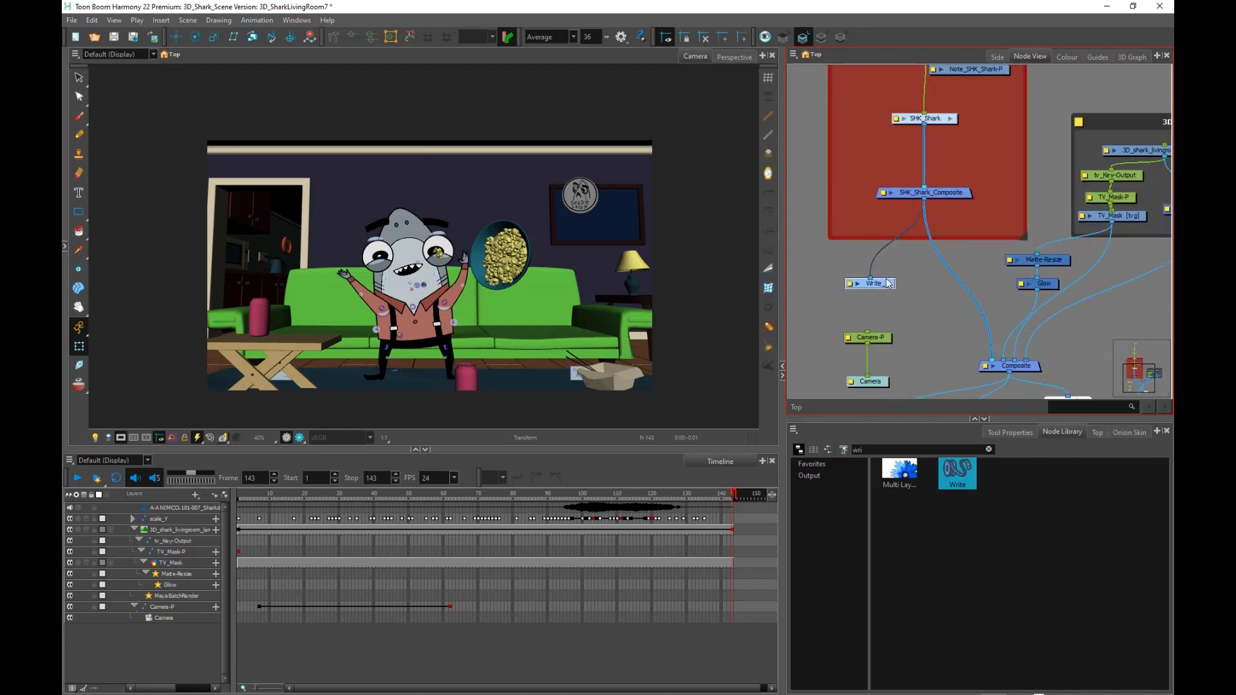
scroll(884, 287, up, 2)
click(949, 188)
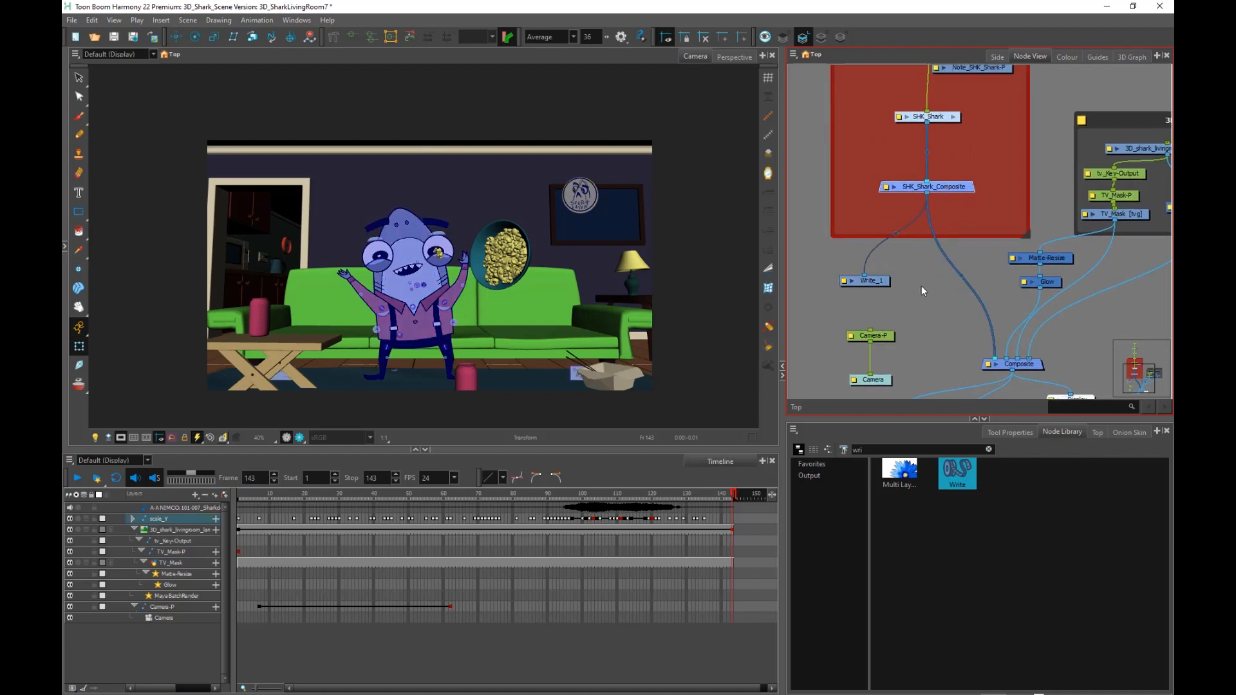
Detach the other Write node from the main Composite and place it below the 3D group.
drag(990, 331, 929, 223)
drag(902, 290, 1036, 274)
scroll(923, 327, down, 2)
scroll(1036, 273, up, 1)
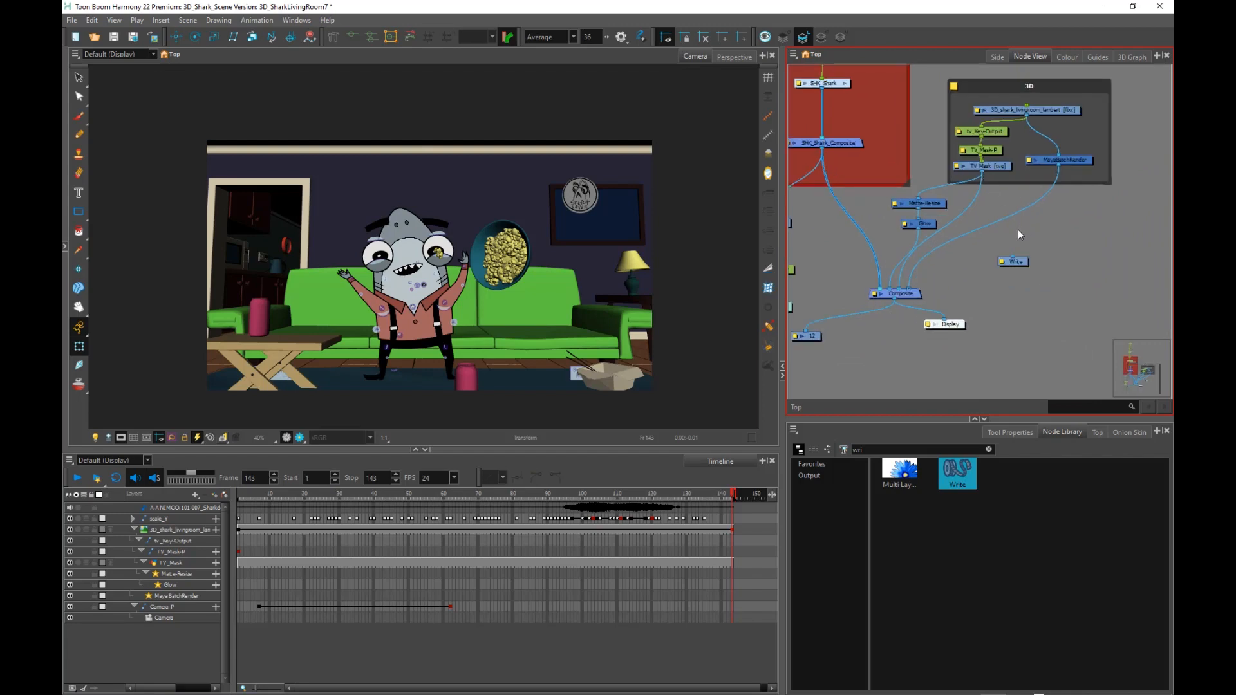
Add a second Composite below the 3D group, feed it the TV mask, Glow and MayaBatchRender outputs, and connect it to the Write node.
key(ctrl+7)
drag(908, 227, 1045, 219)
drag(982, 172, 1014, 257)
drag(1075, 274, 1143, 260)
drag(1089, 251, 1085, 265)
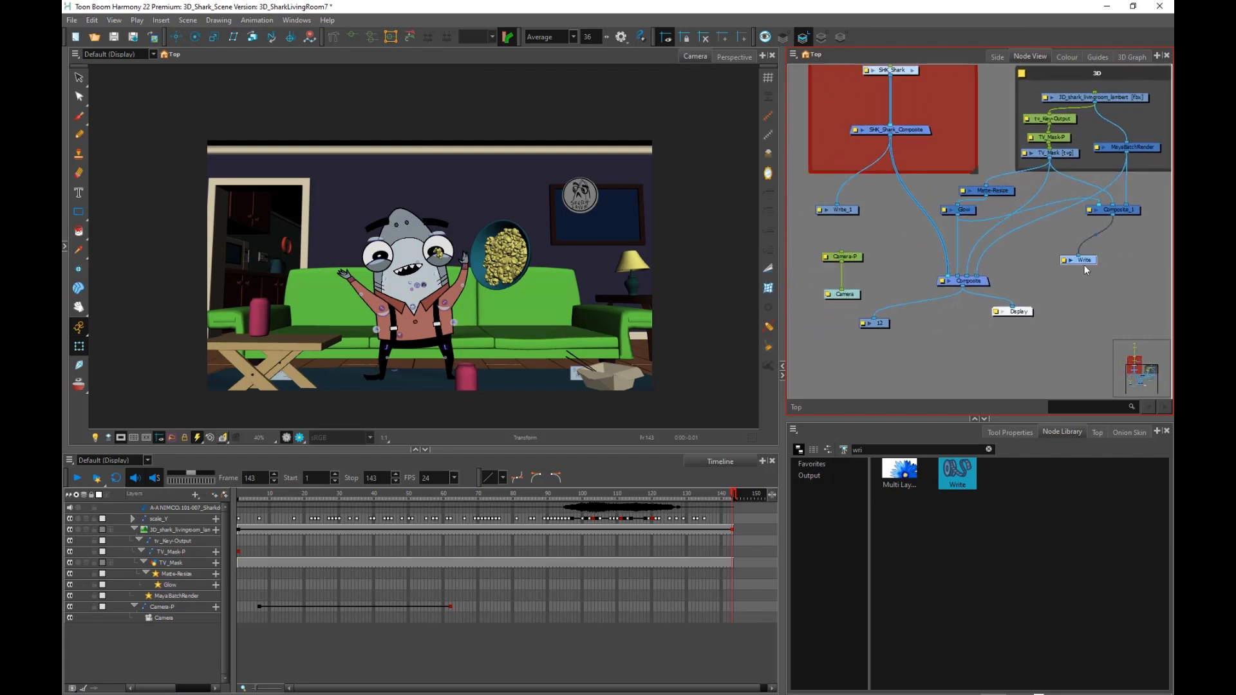
Review the output settings of the Write node under the 3D composite, including its image format and depth.
click(1064, 263)
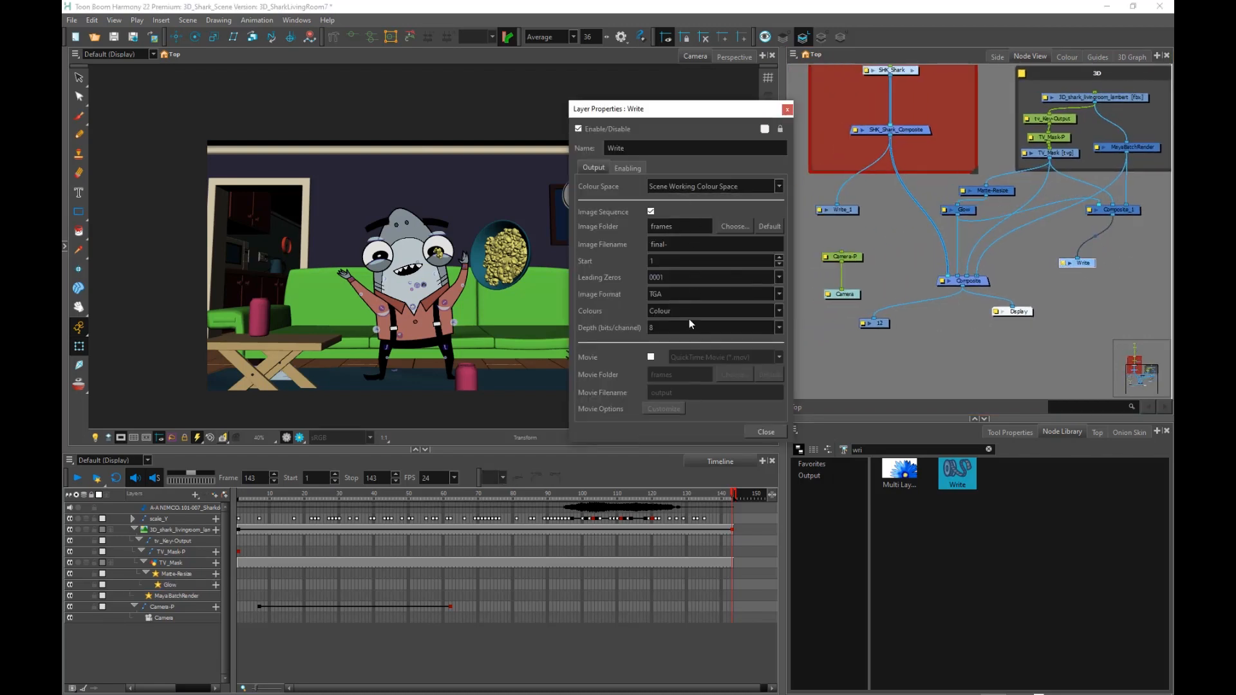
click(787, 108)
click(1001, 345)
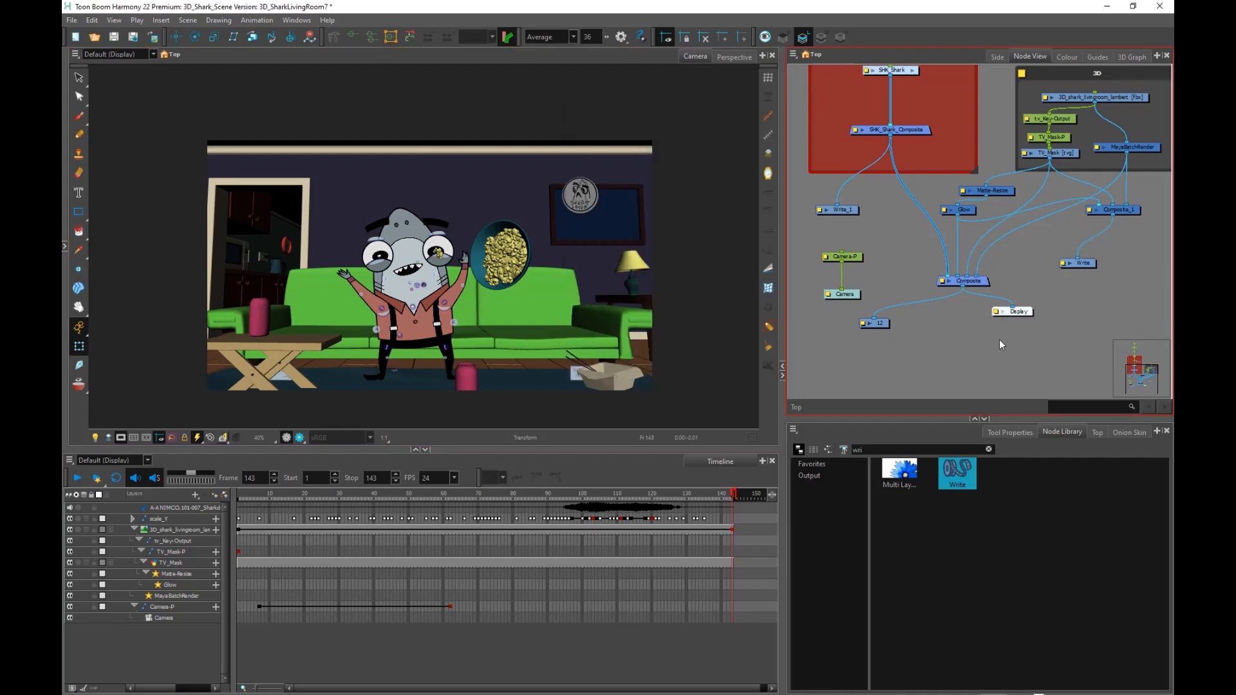
Open the Render Write Nodes export for the scene's separate outputs.
click(72, 19)
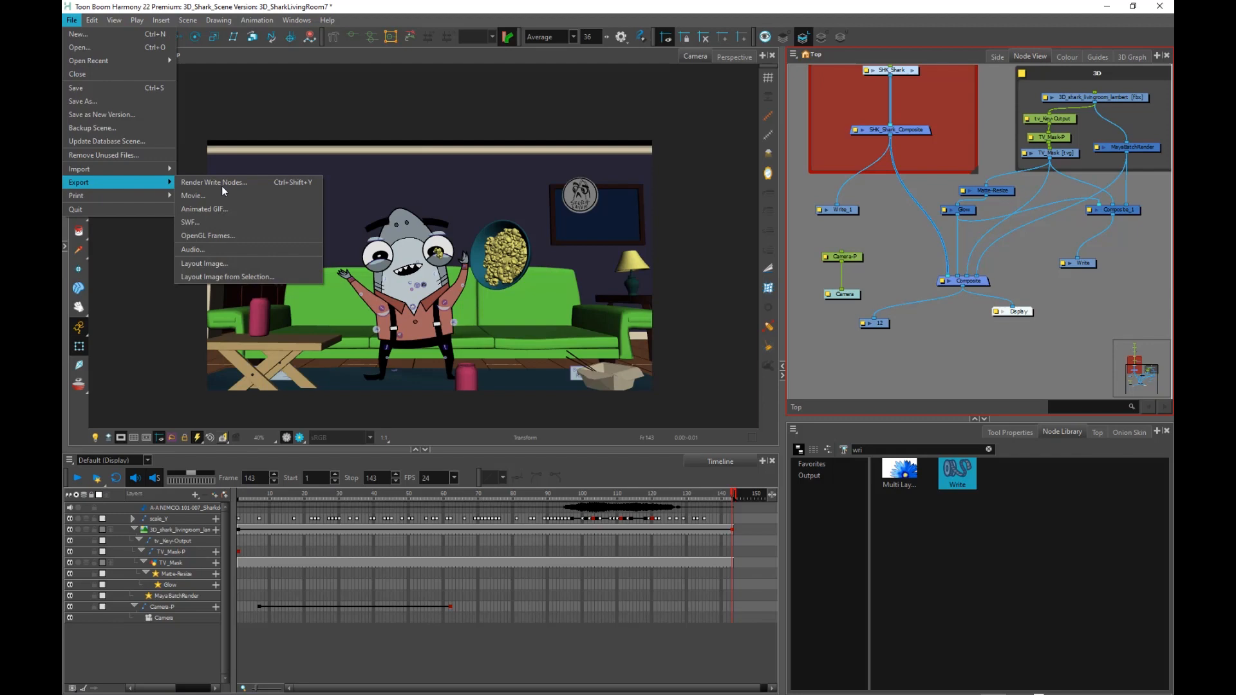
click(295, 185)
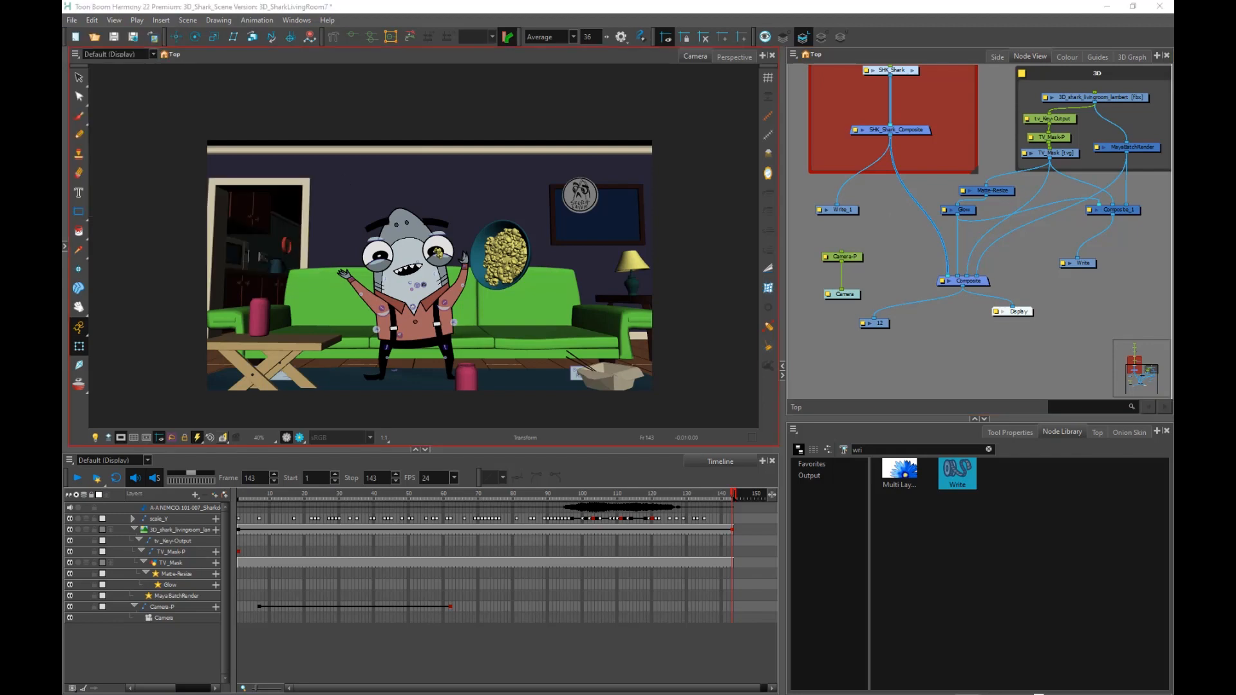